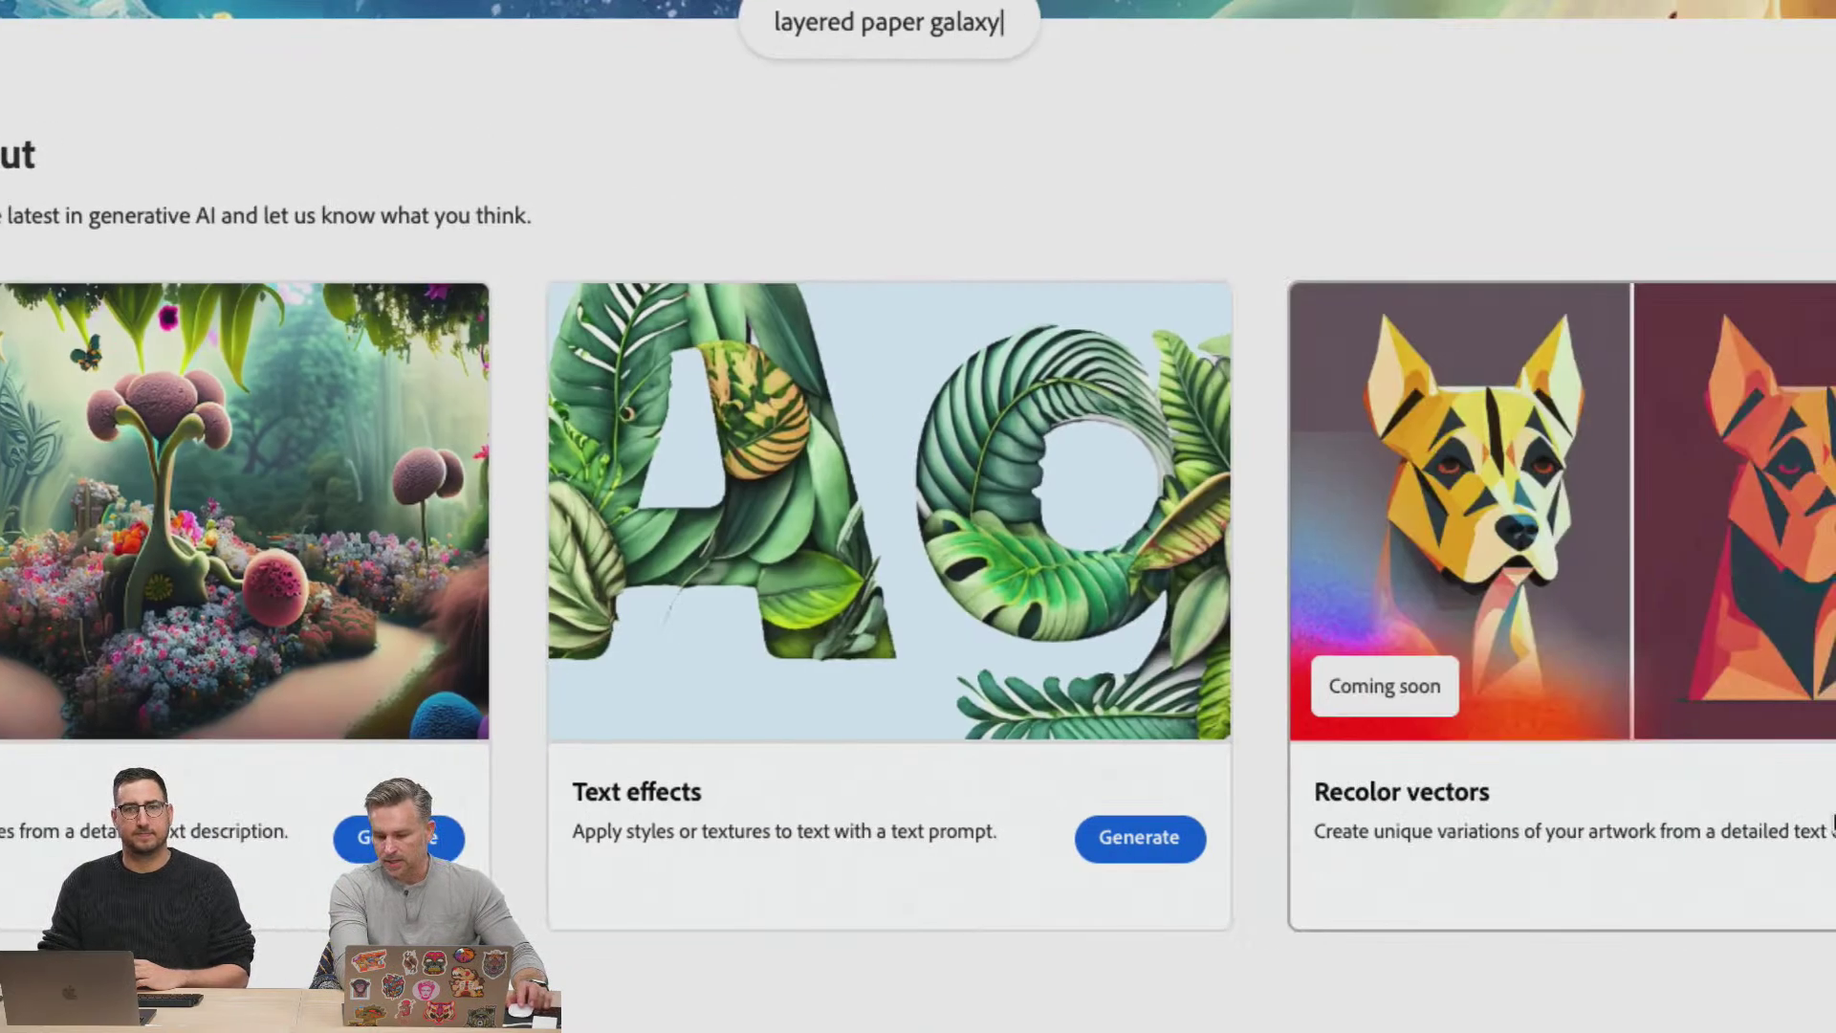
pyautogui.press('BackSpace')
pyautogui.press('BackSpace')
pyautogui.press('BackSpace')
pyautogui.press('BackSpace')
pyautogui.press('BackSpace')
pyautogui.press('BackSpace')
pyautogui.press('BackSpace')
pyautogui.press('BackSpace')
pyautogui.press('BackSpace')
pyautogui.press('BackSpace')
pyautogui.press('BackSpace')
pyautogui.press('BackSpace')
pyautogui.press('BackSpace')
pyautogui.press('BackSpace')
pyautogui.press('BackSpace')
pyautogui.press('BackSpace')
pyautogui.press('BackSpace')
pyautogui.press('BackSpace')
pyautogui.press('BackSpace')
pyautogui.press('BackSpace')
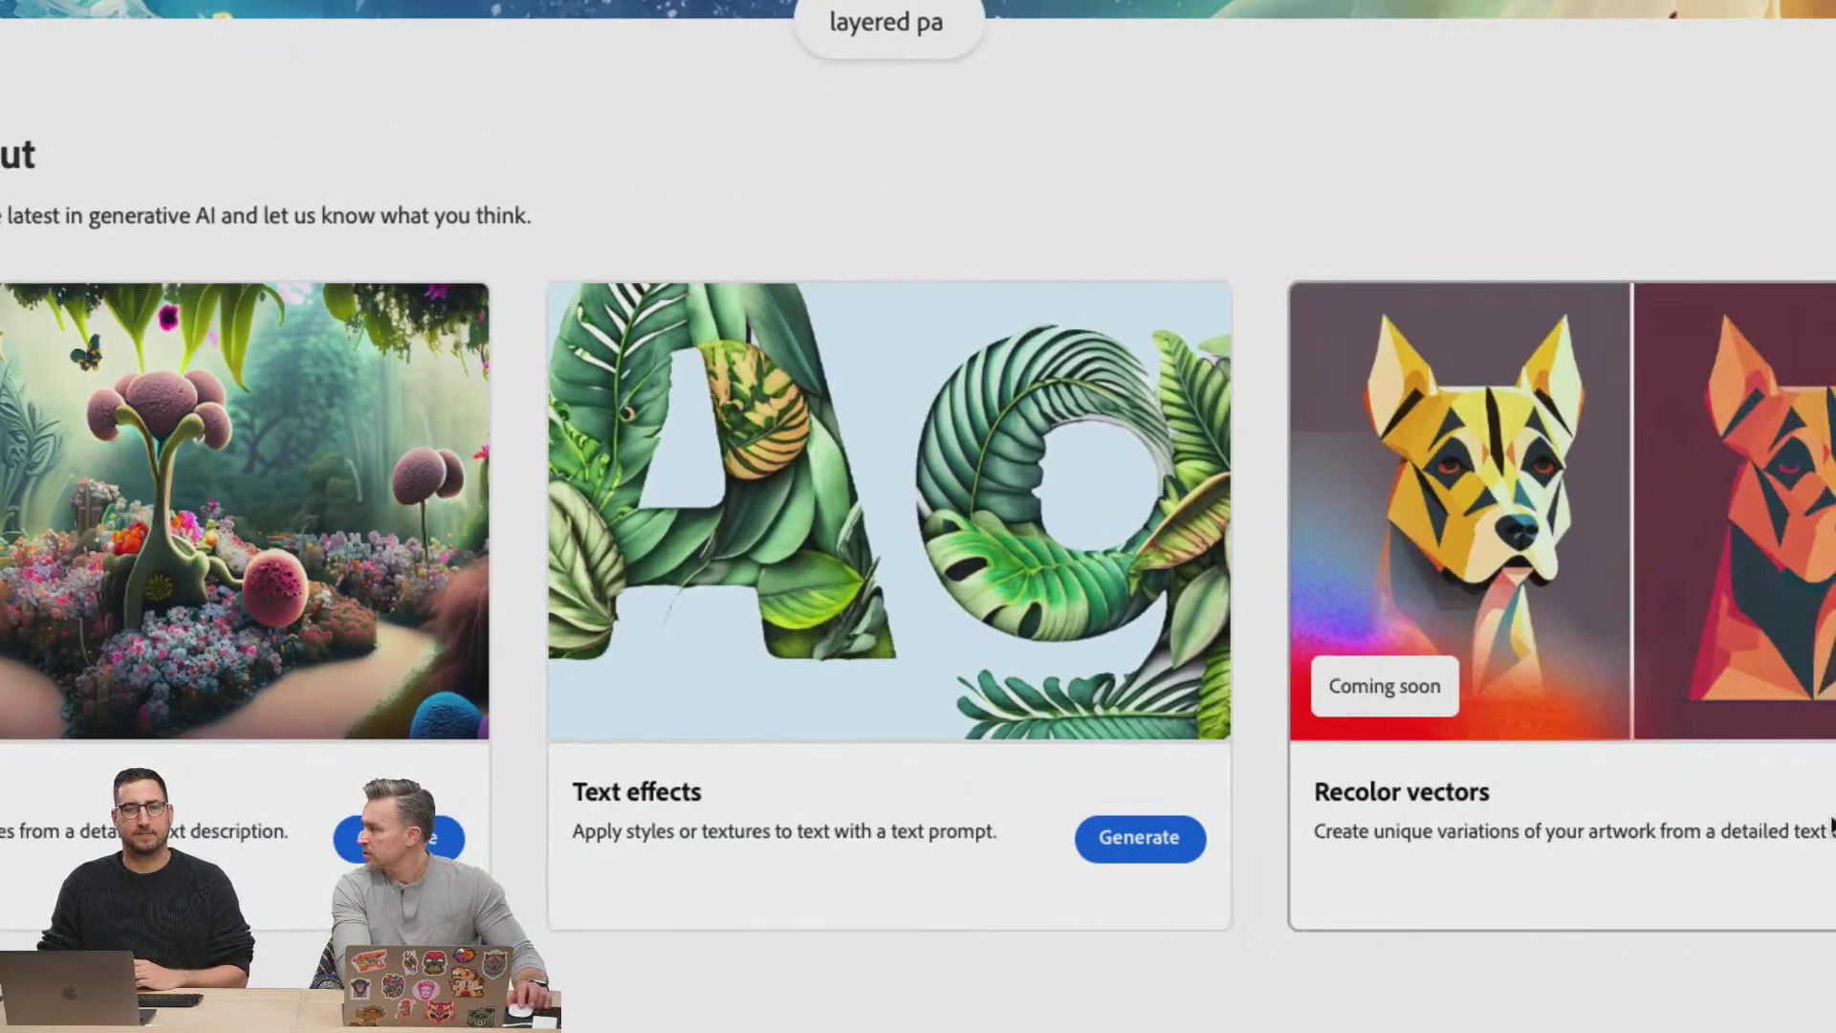
pyautogui.write('concept art desert')
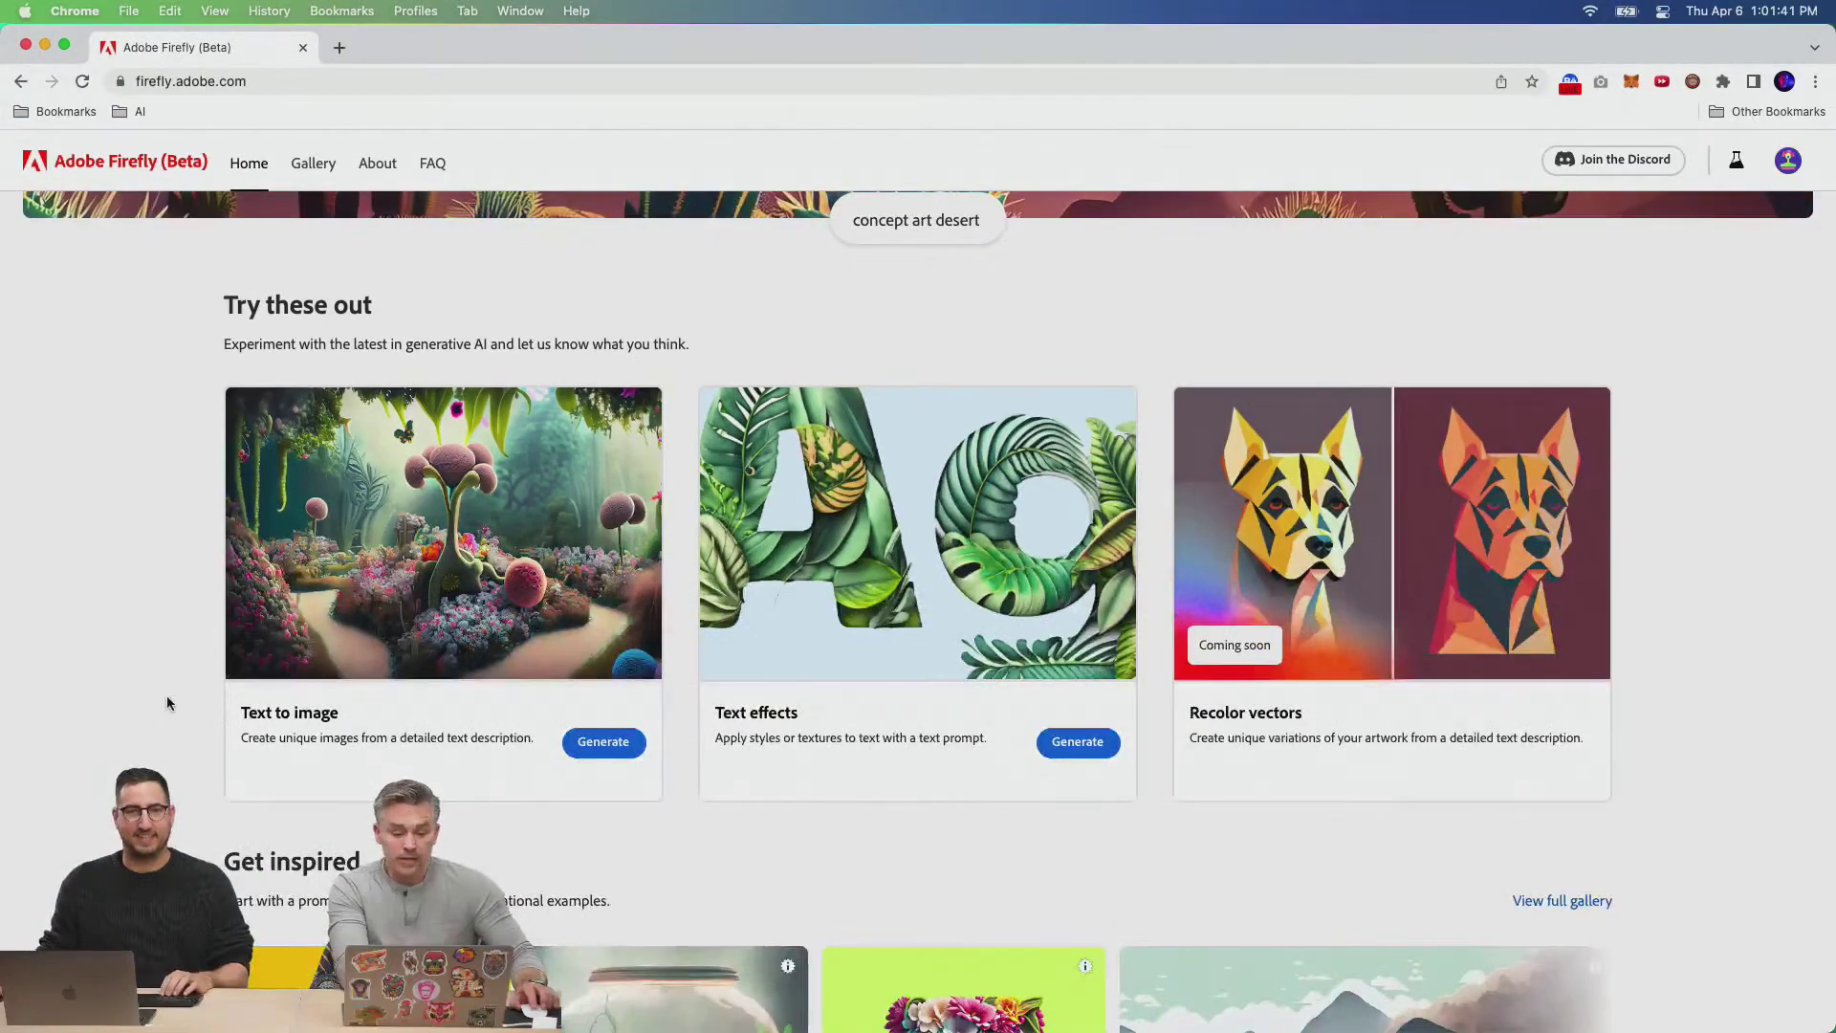
# Look through the home page's generative features, including those marked as coming soon or in exploration.
pyautogui.scroll(-10, 168, 697)
pyautogui.scroll(-10, 168, 704)
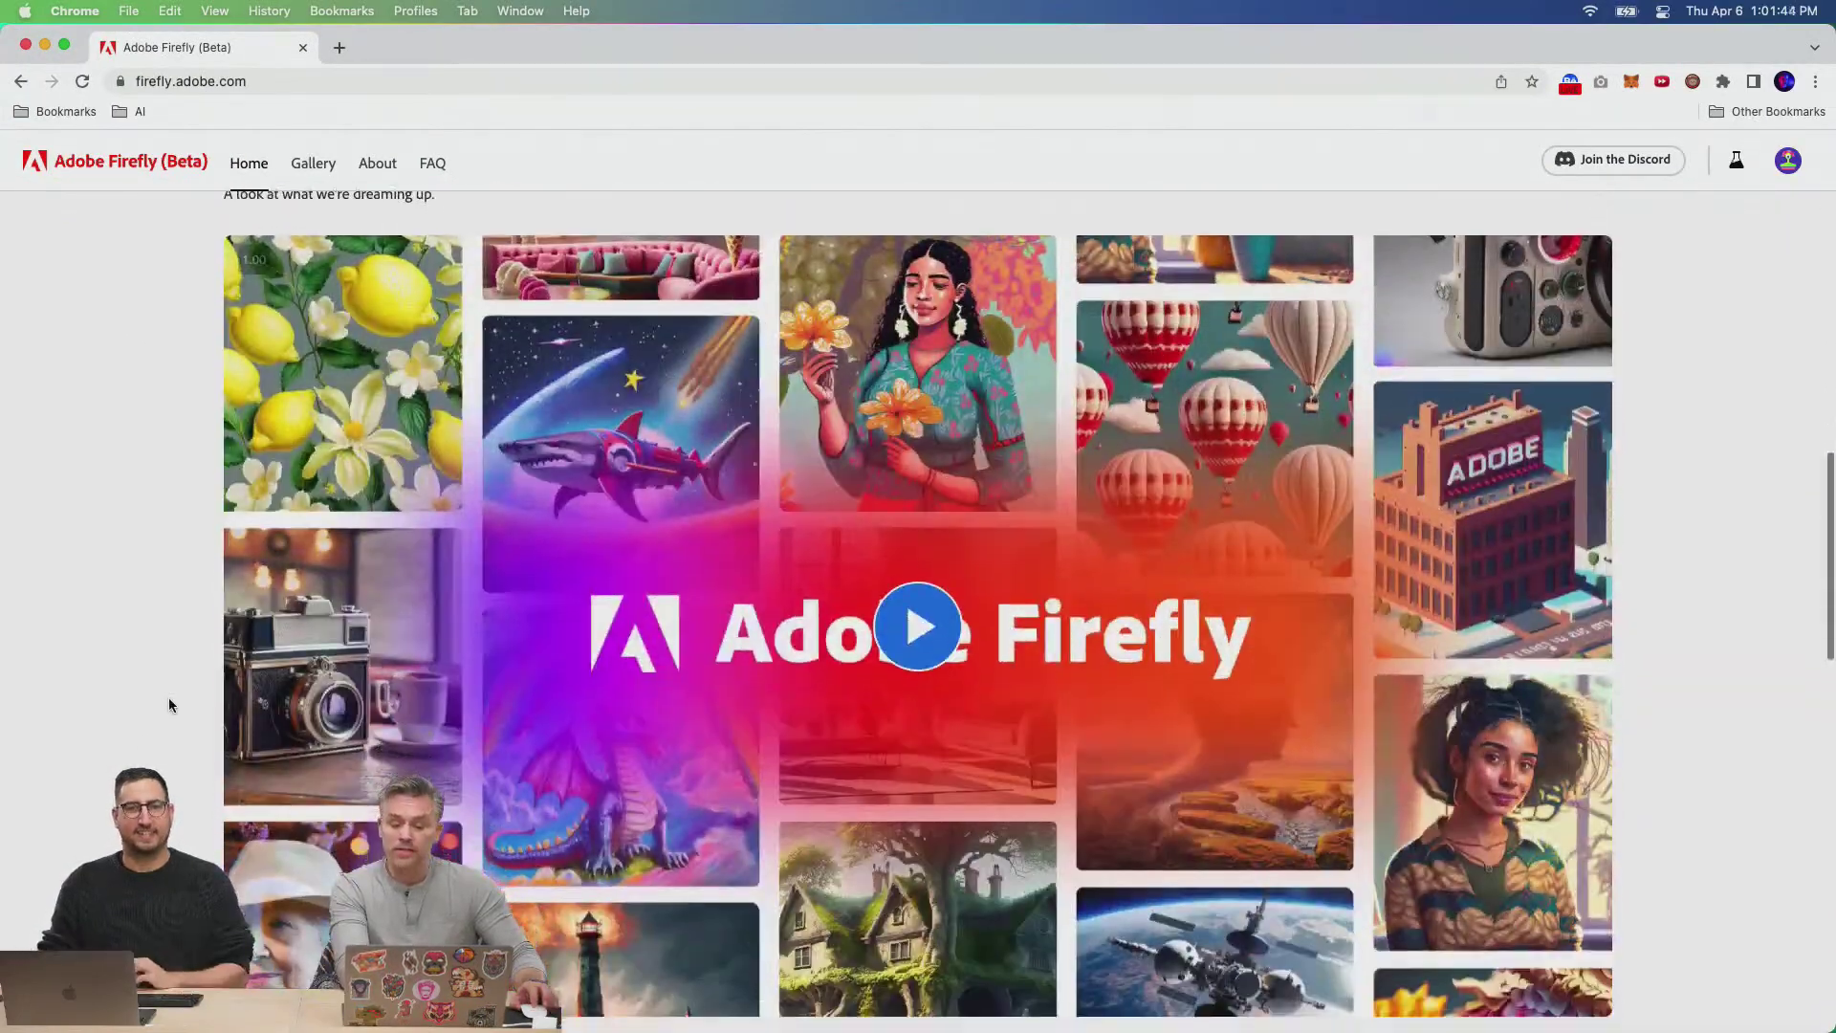
pyautogui.scroll(-5, 170, 706)
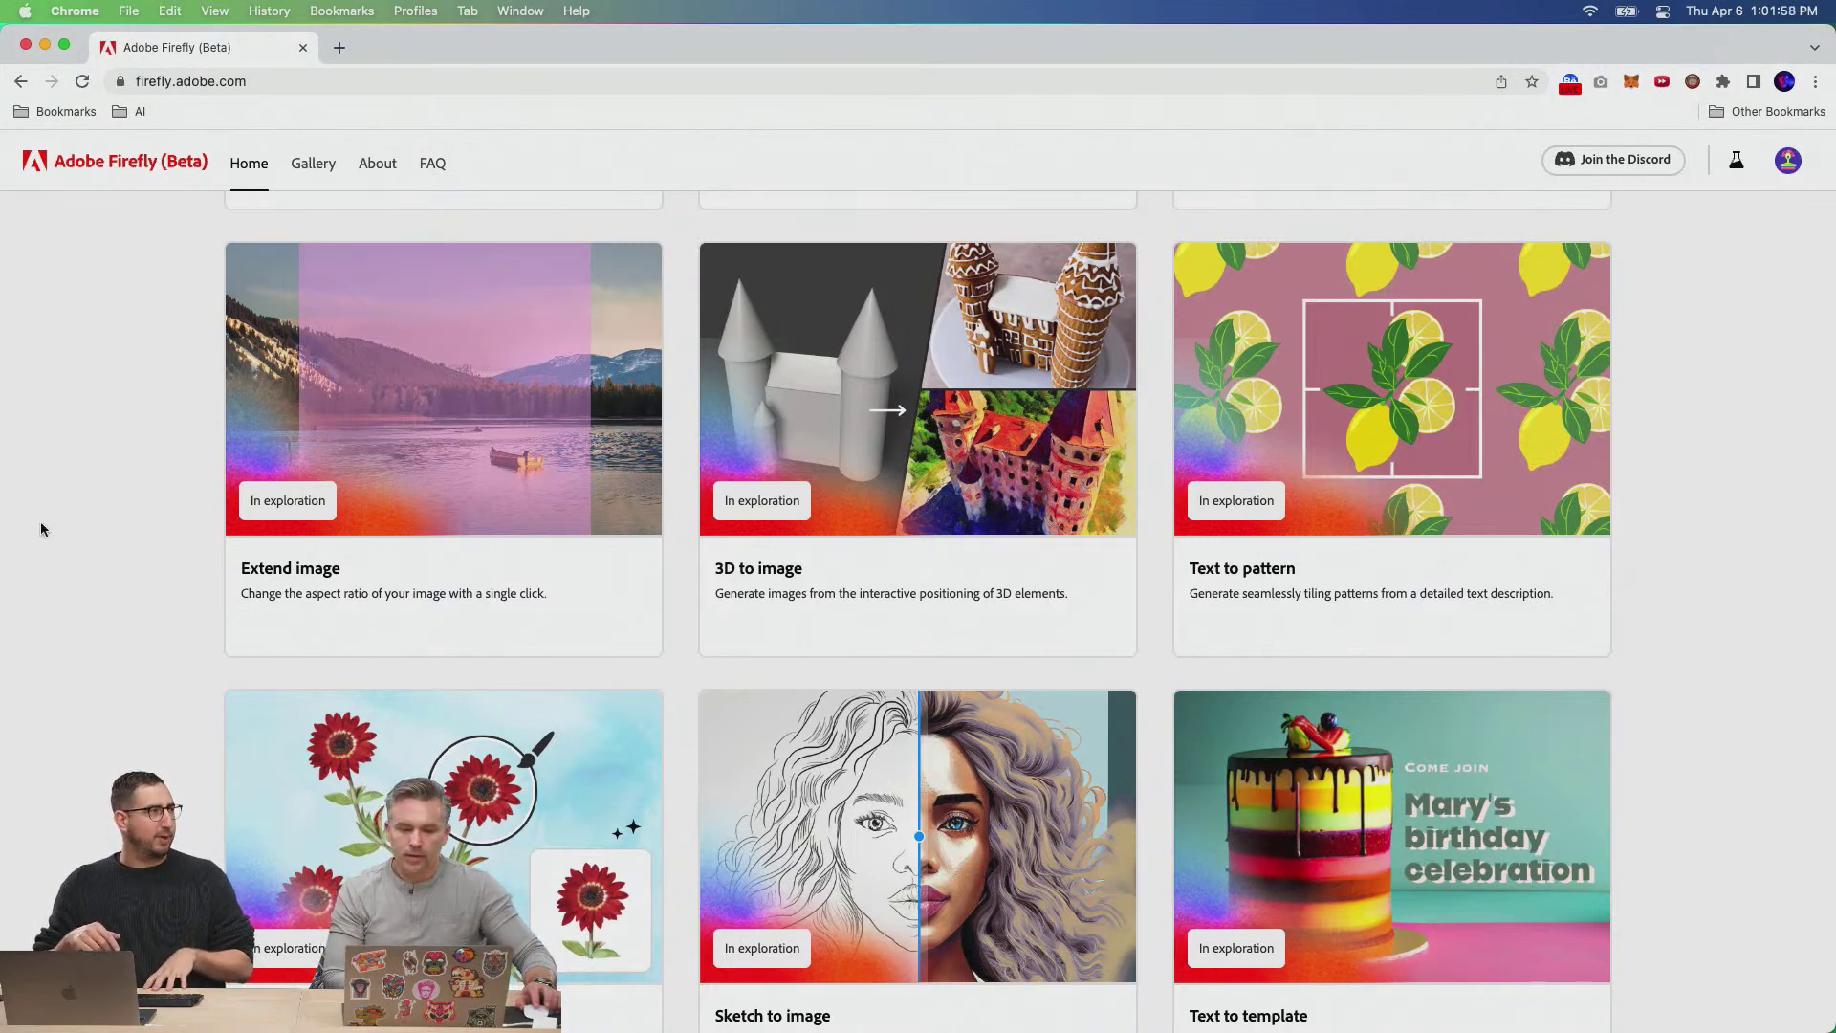
pyautogui.scroll(-3, 76, 553)
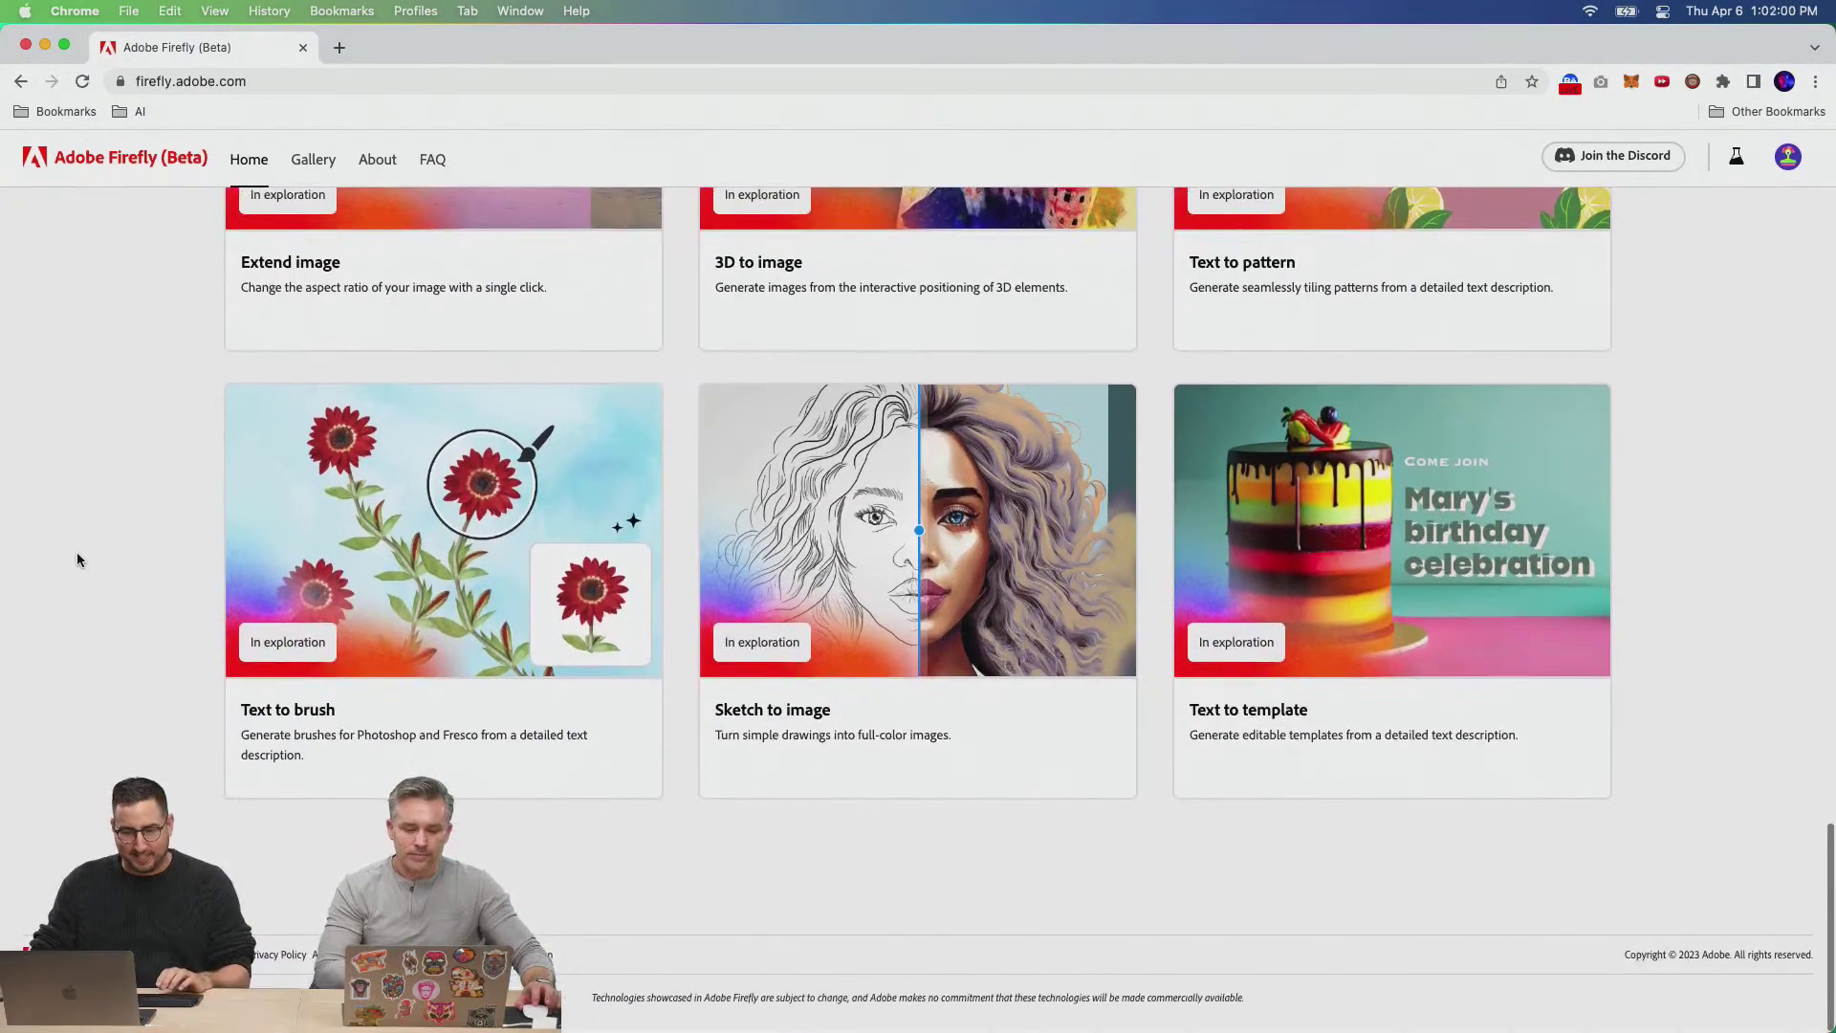
pyautogui.scroll(15, 81, 559)
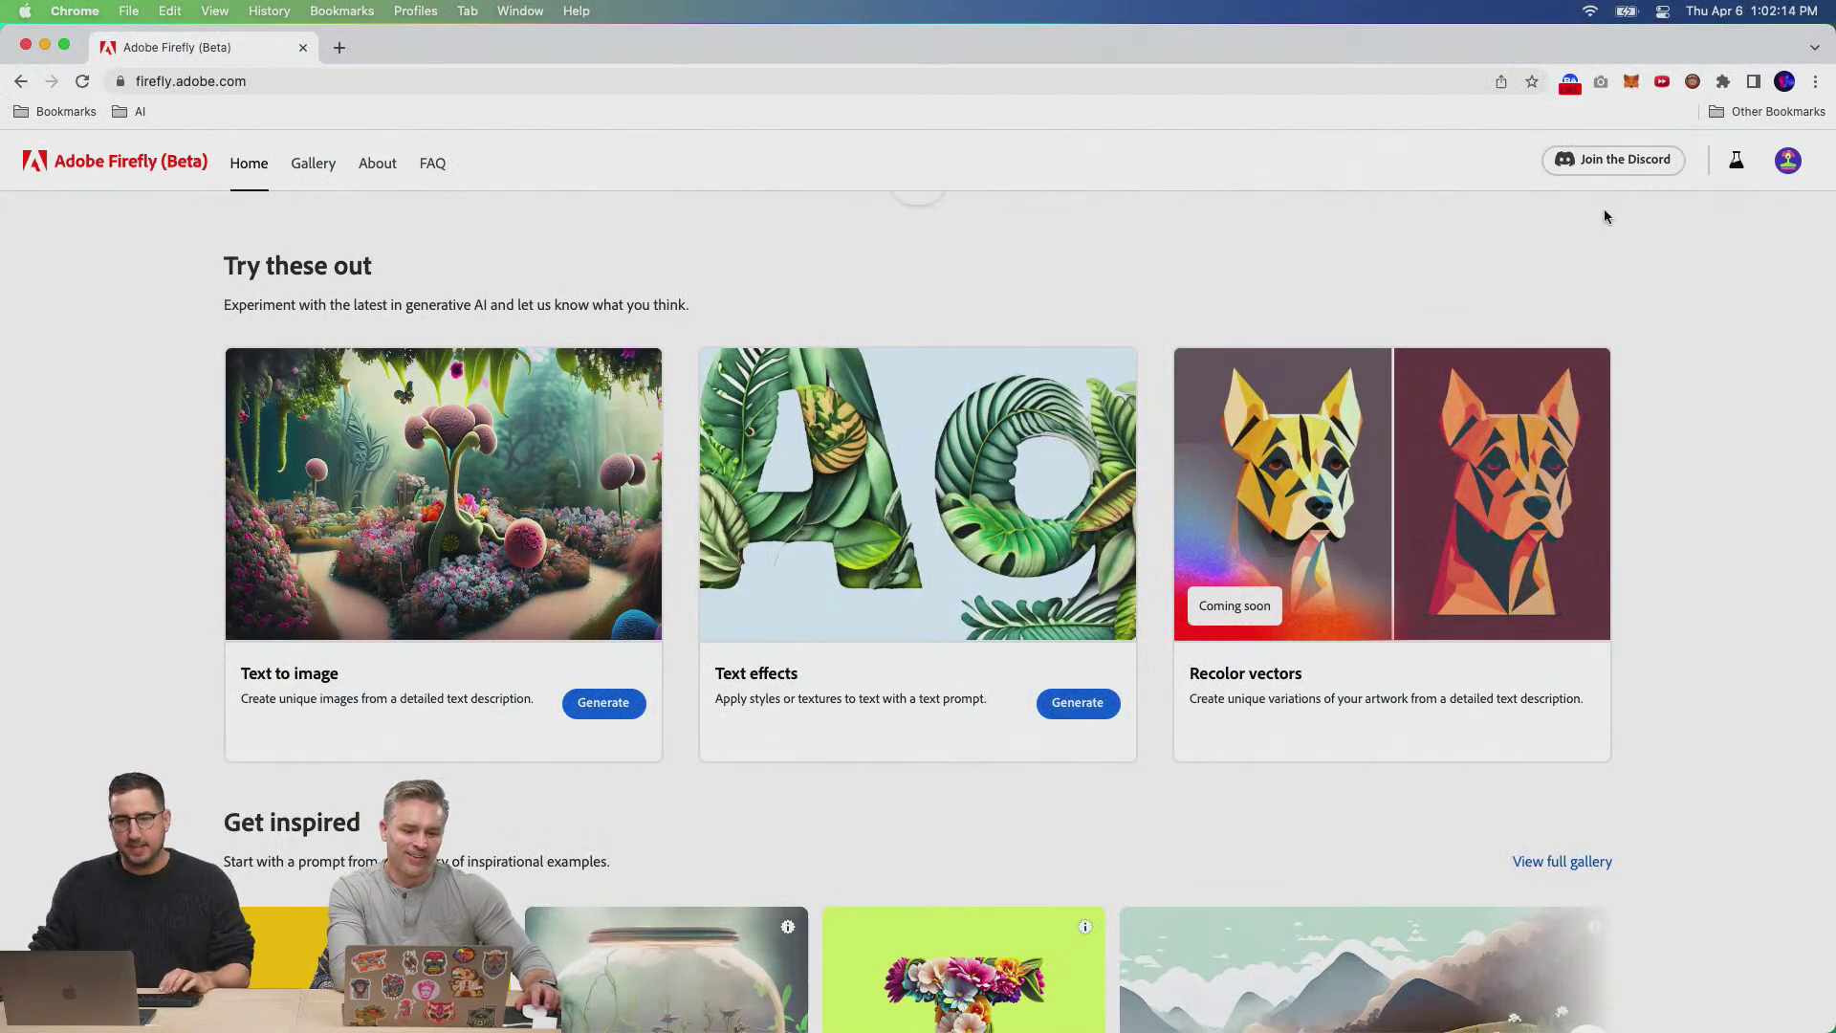
# Open the Text effects generator with the peacock feather sample prompt and set the text to ROBOTS.
pyautogui.click(825, 586)
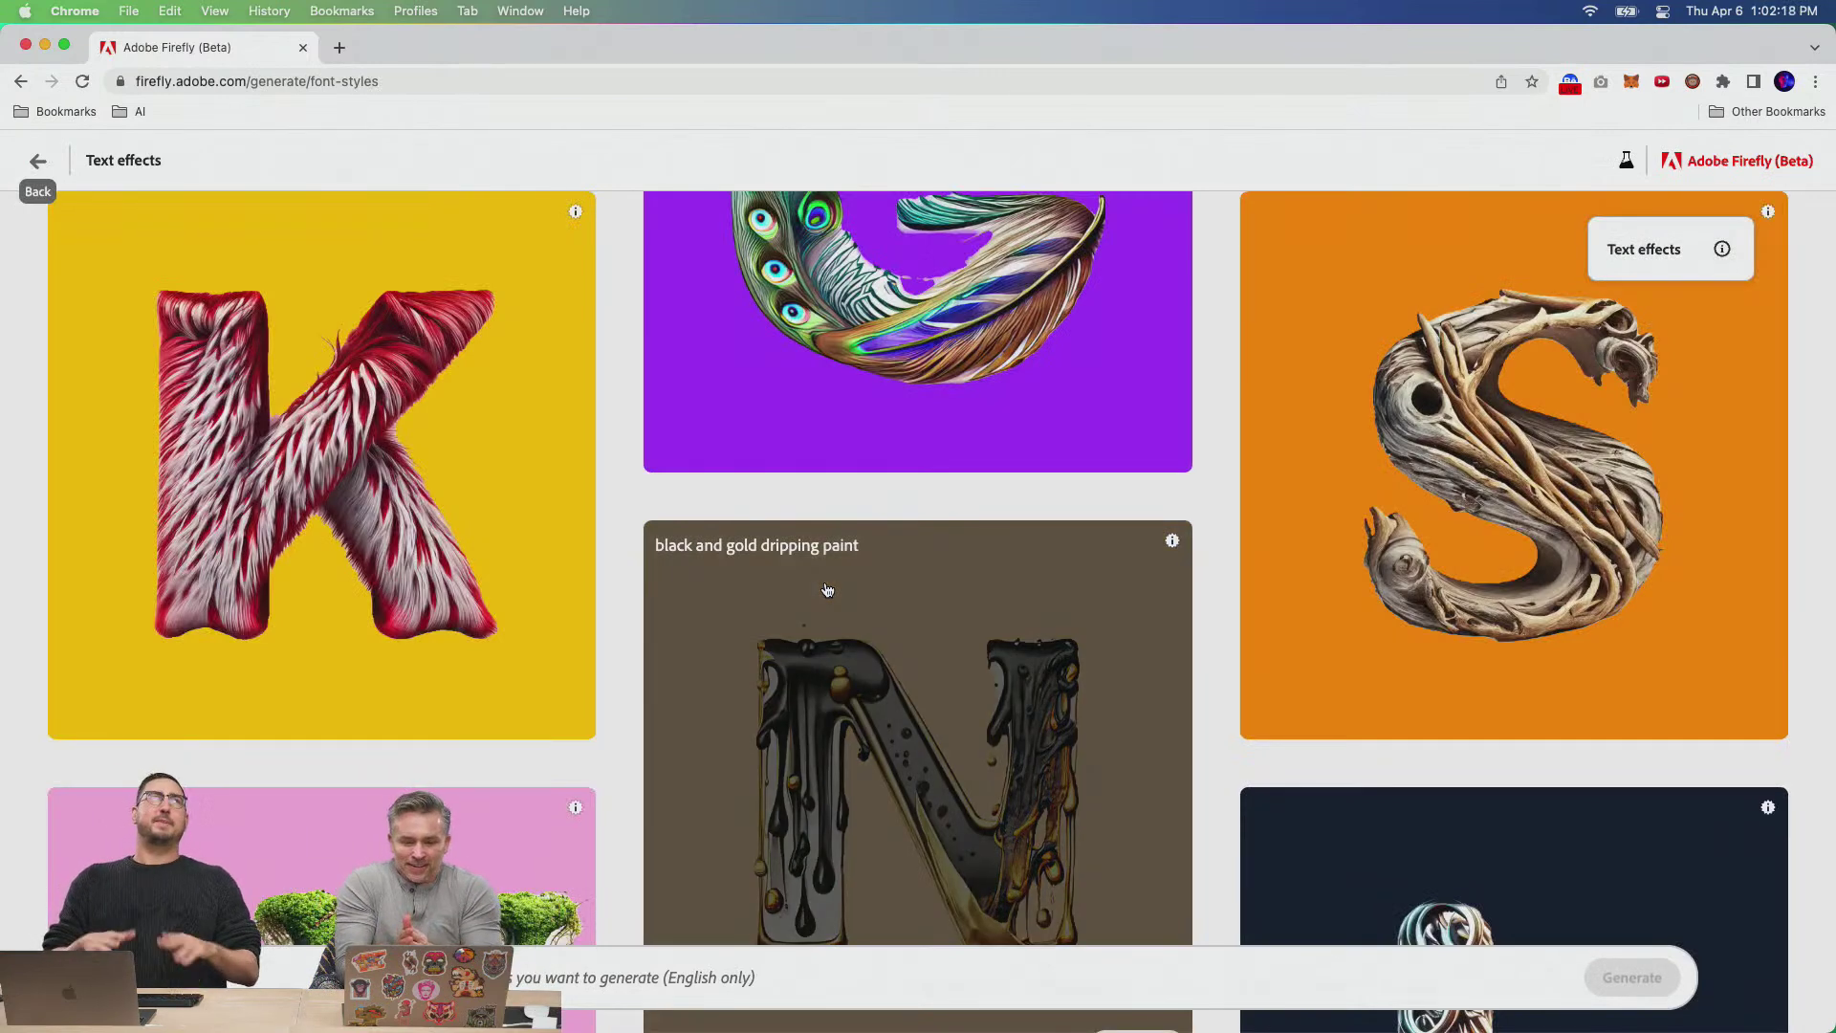
pyautogui.moveTo(206, 546)
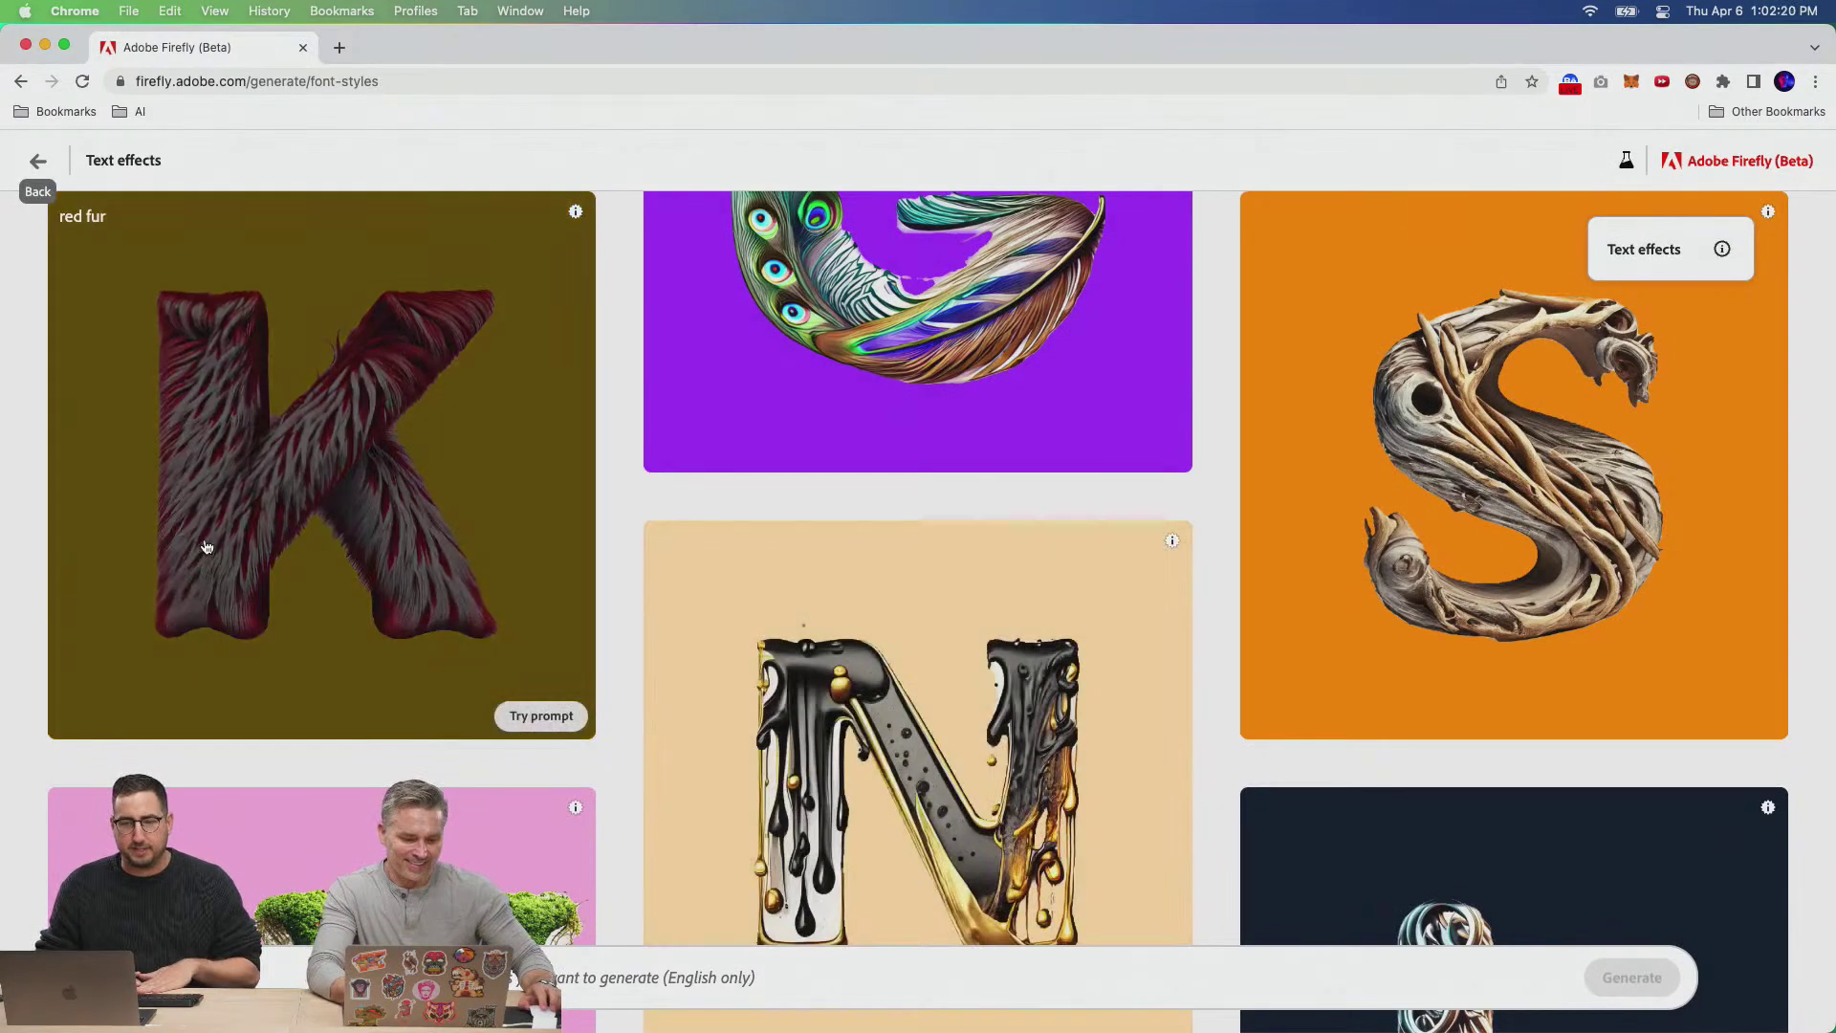
pyautogui.click(840, 360)
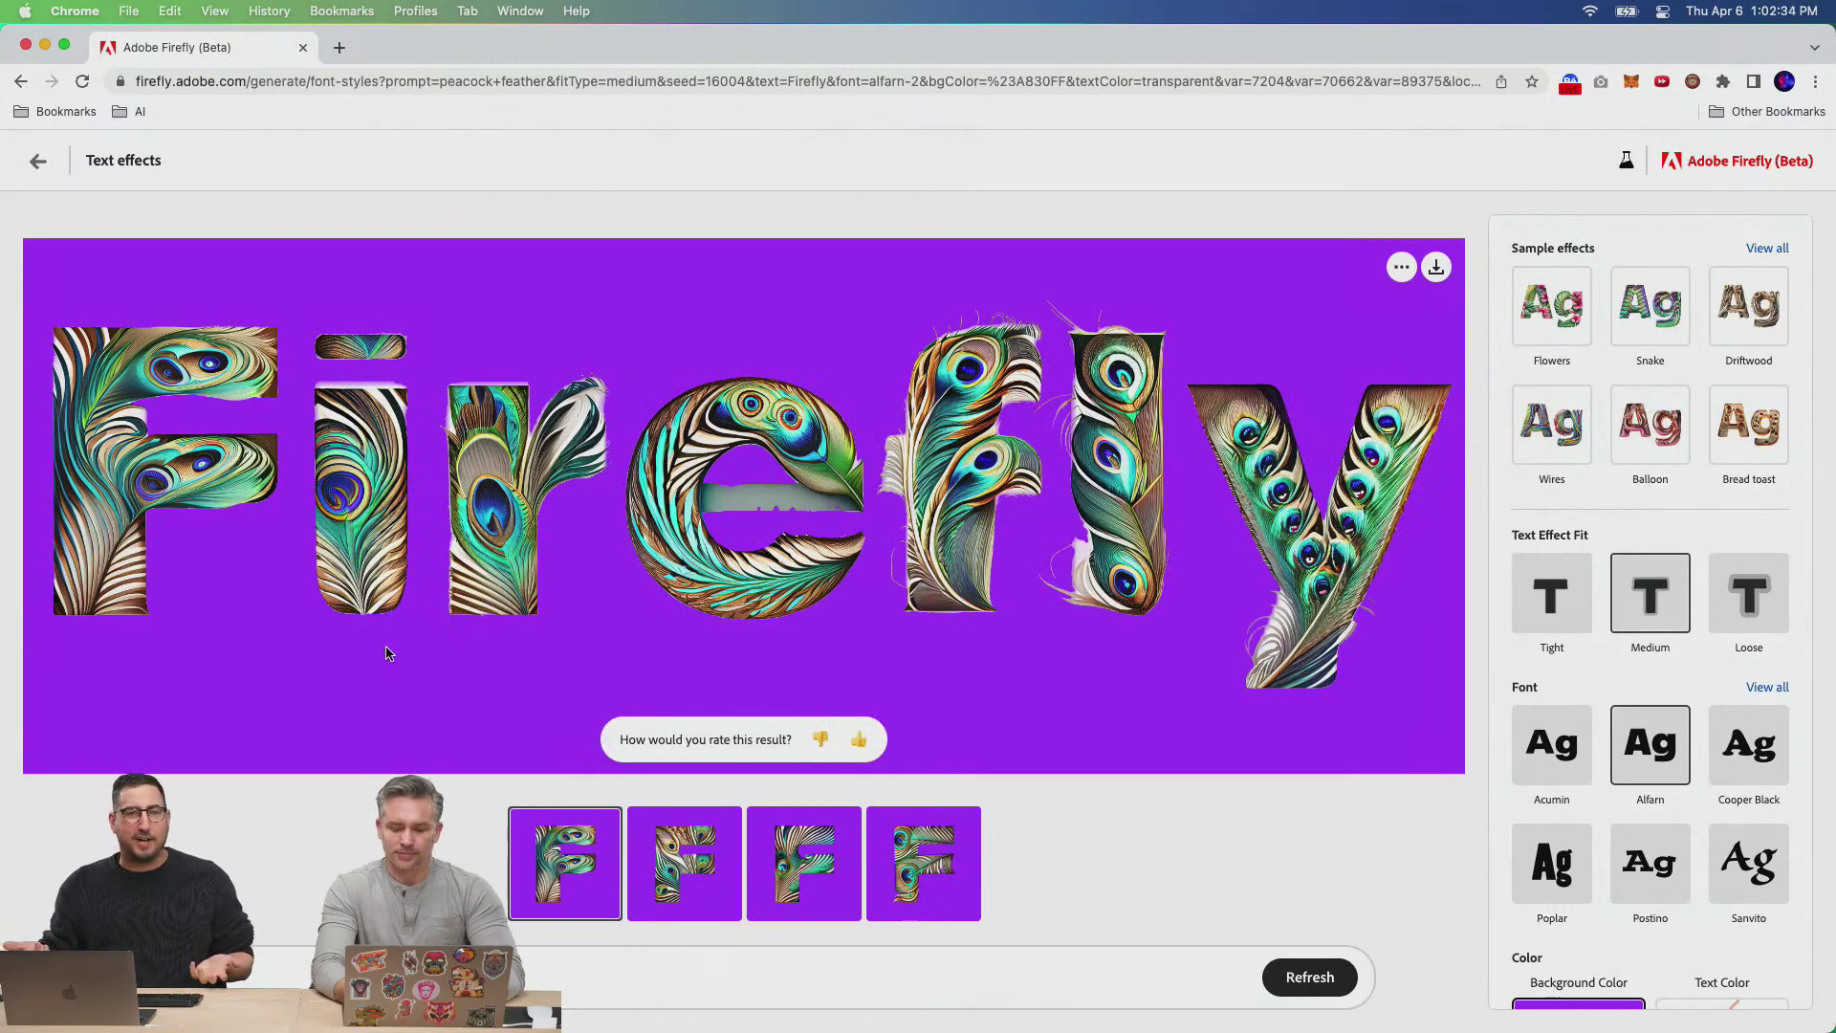
pyautogui.write('ROBOTS')
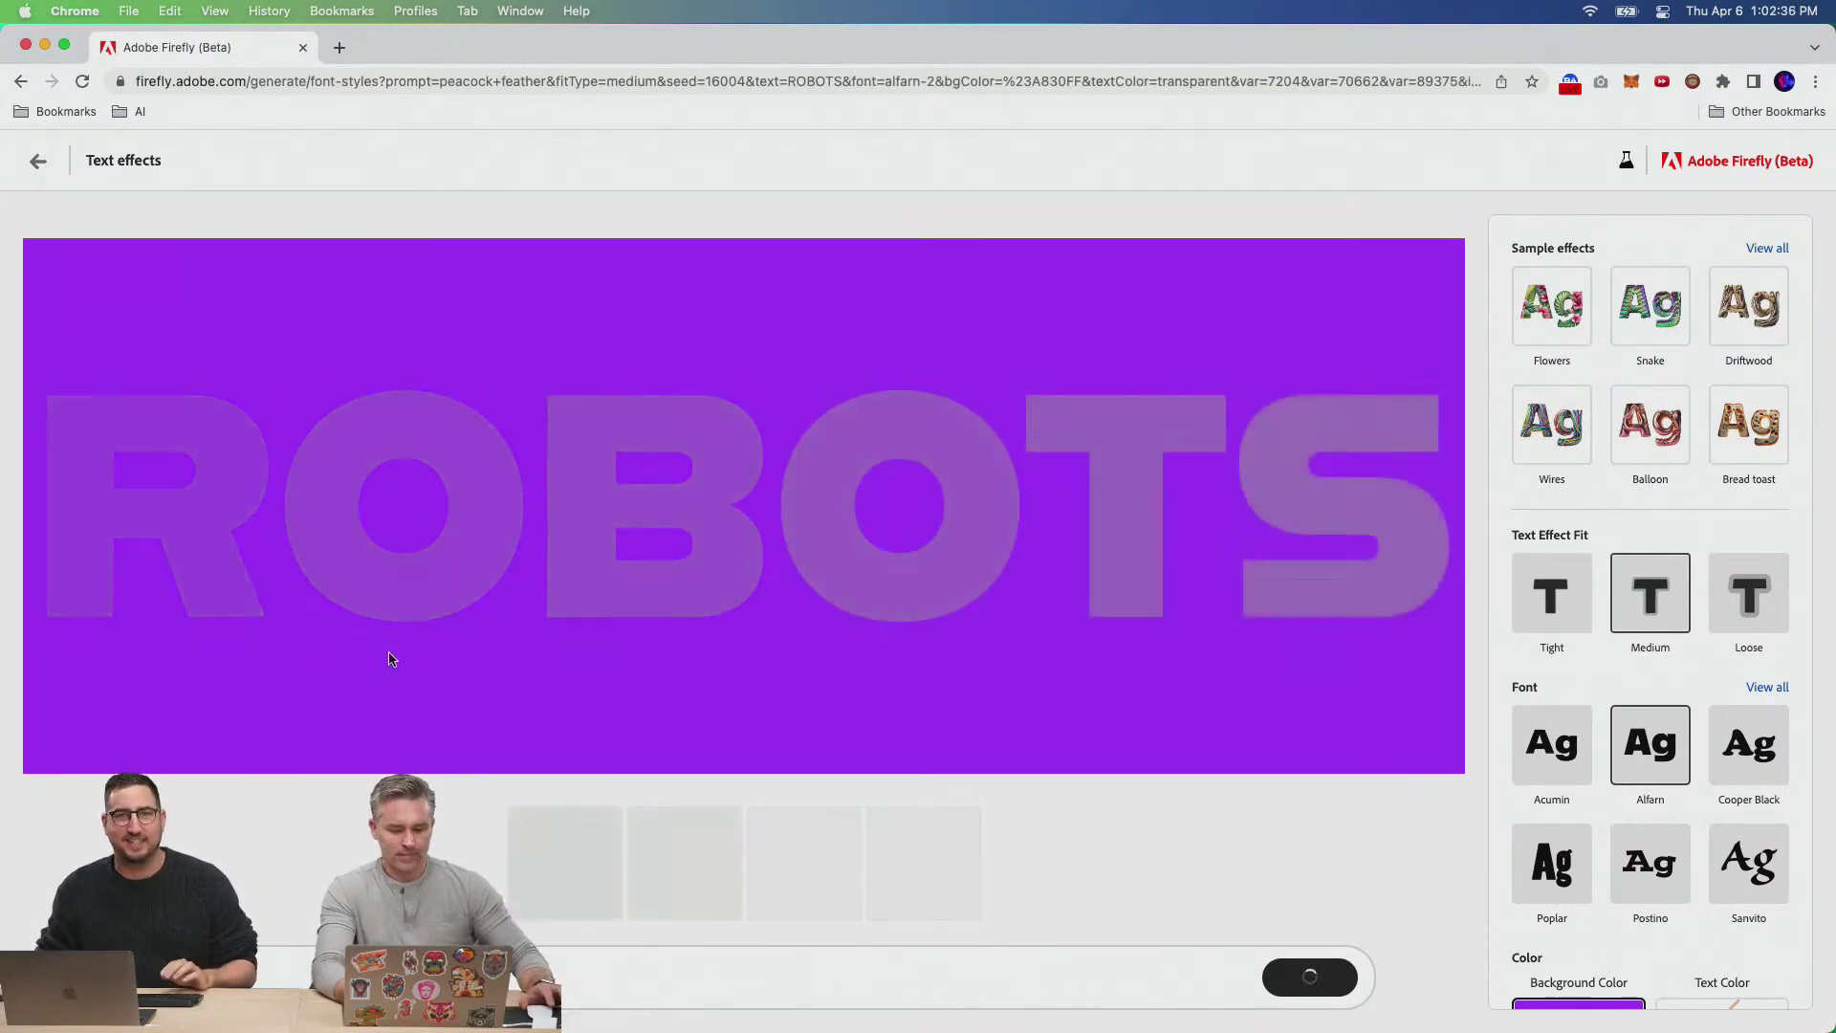
# Show all sample effects and regenerate ROBOTS with the prompt "mechanical gears, metal, rust, iron".
pyautogui.click(1765, 247)
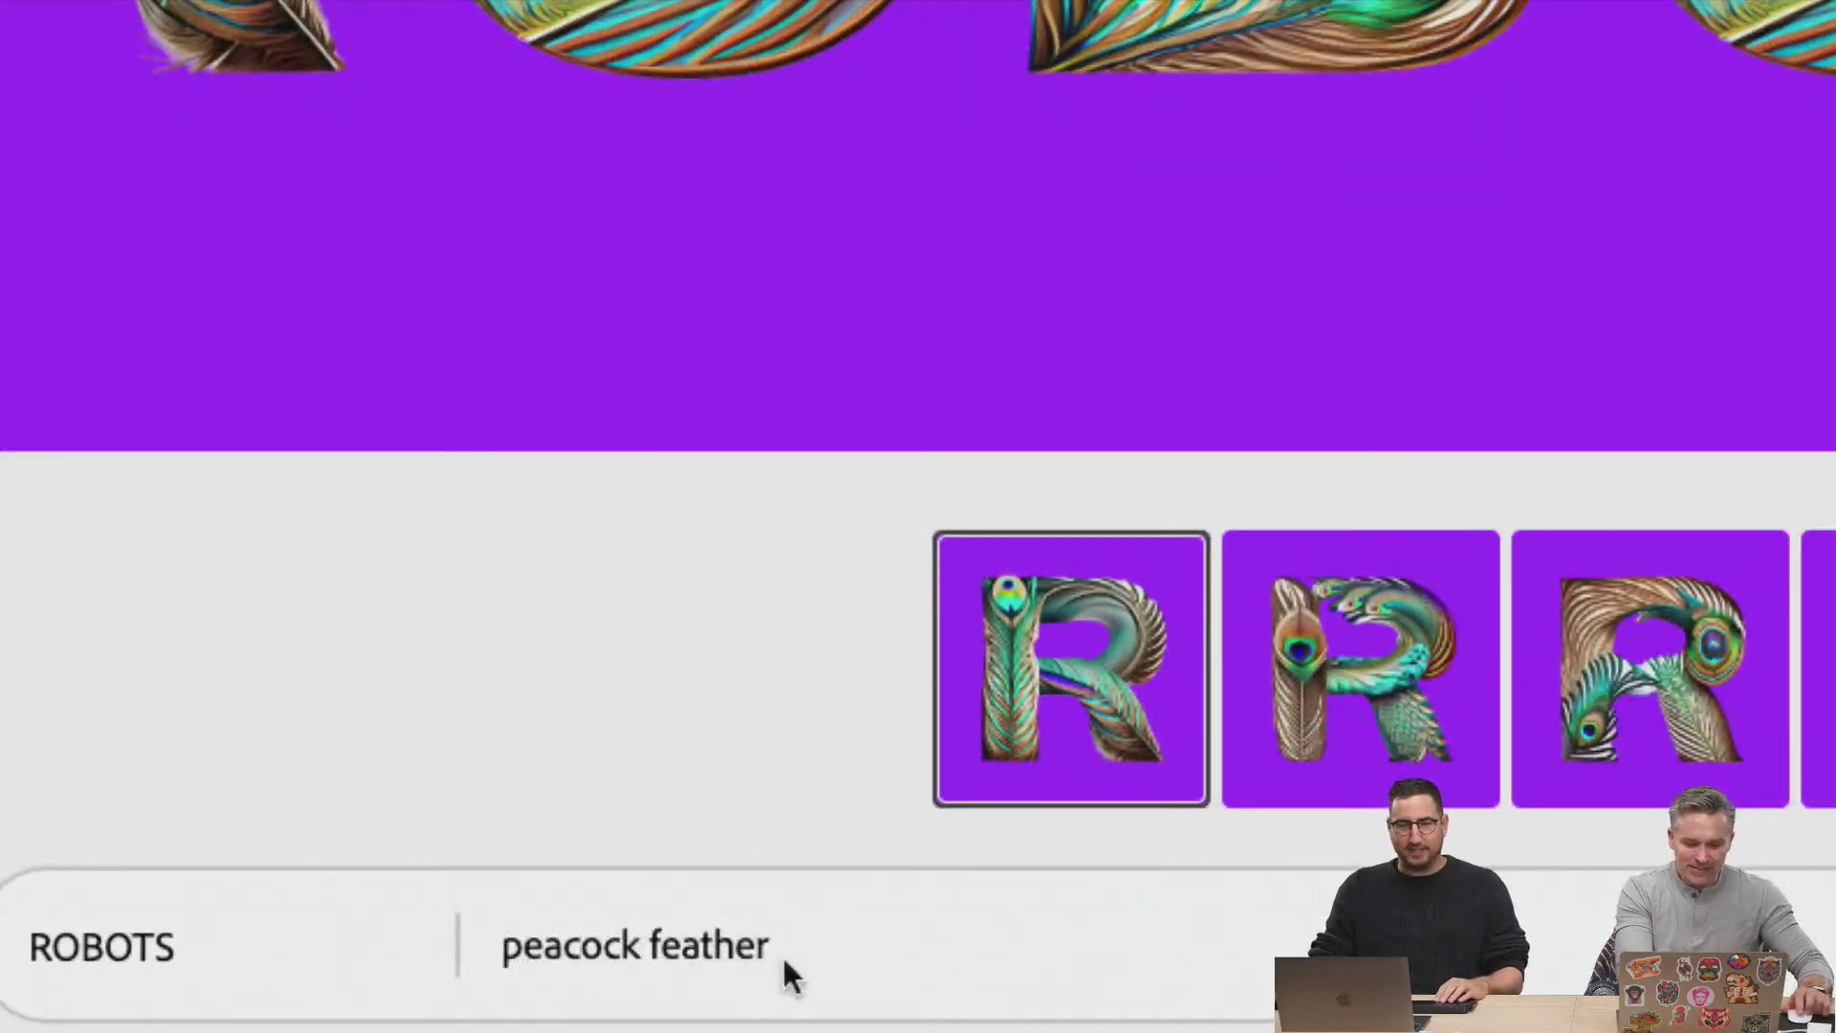
pyautogui.moveTo(784, 961); pyautogui.dragTo(442, 923)
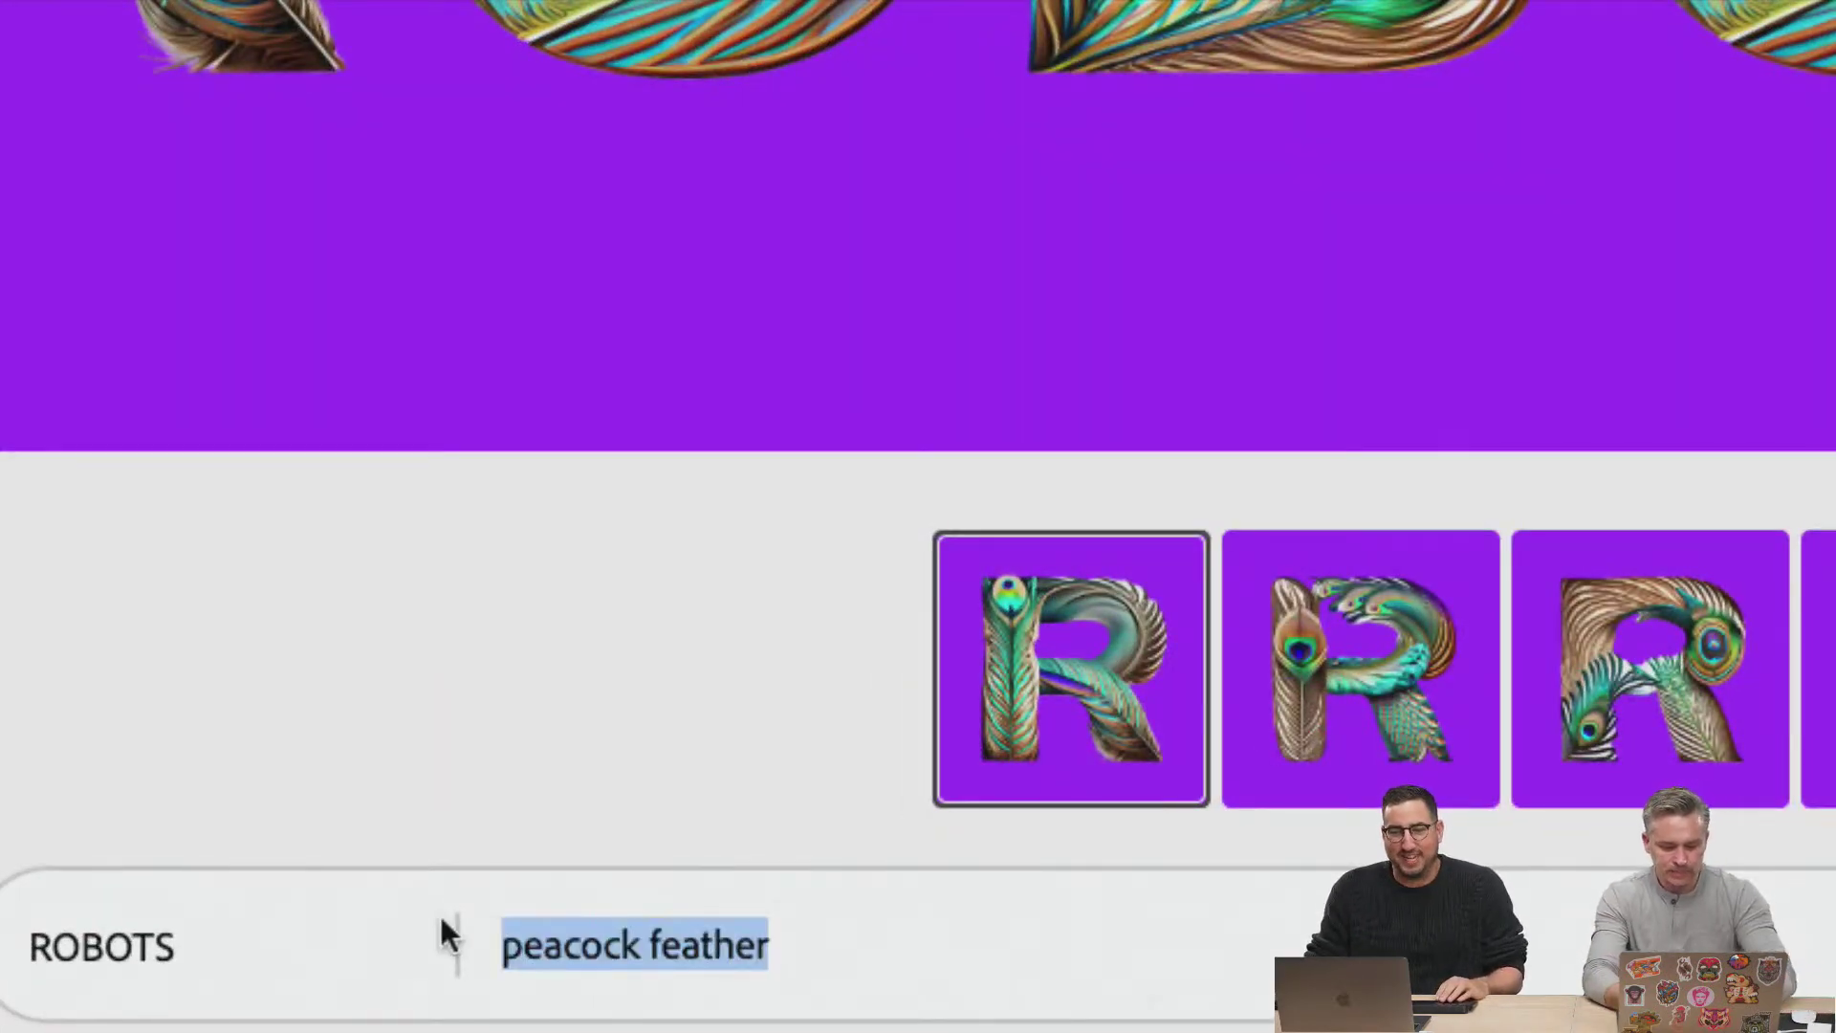
pyautogui.write('LA')
pyautogui.press('BackSpace')
pyautogui.press('BackSpace')
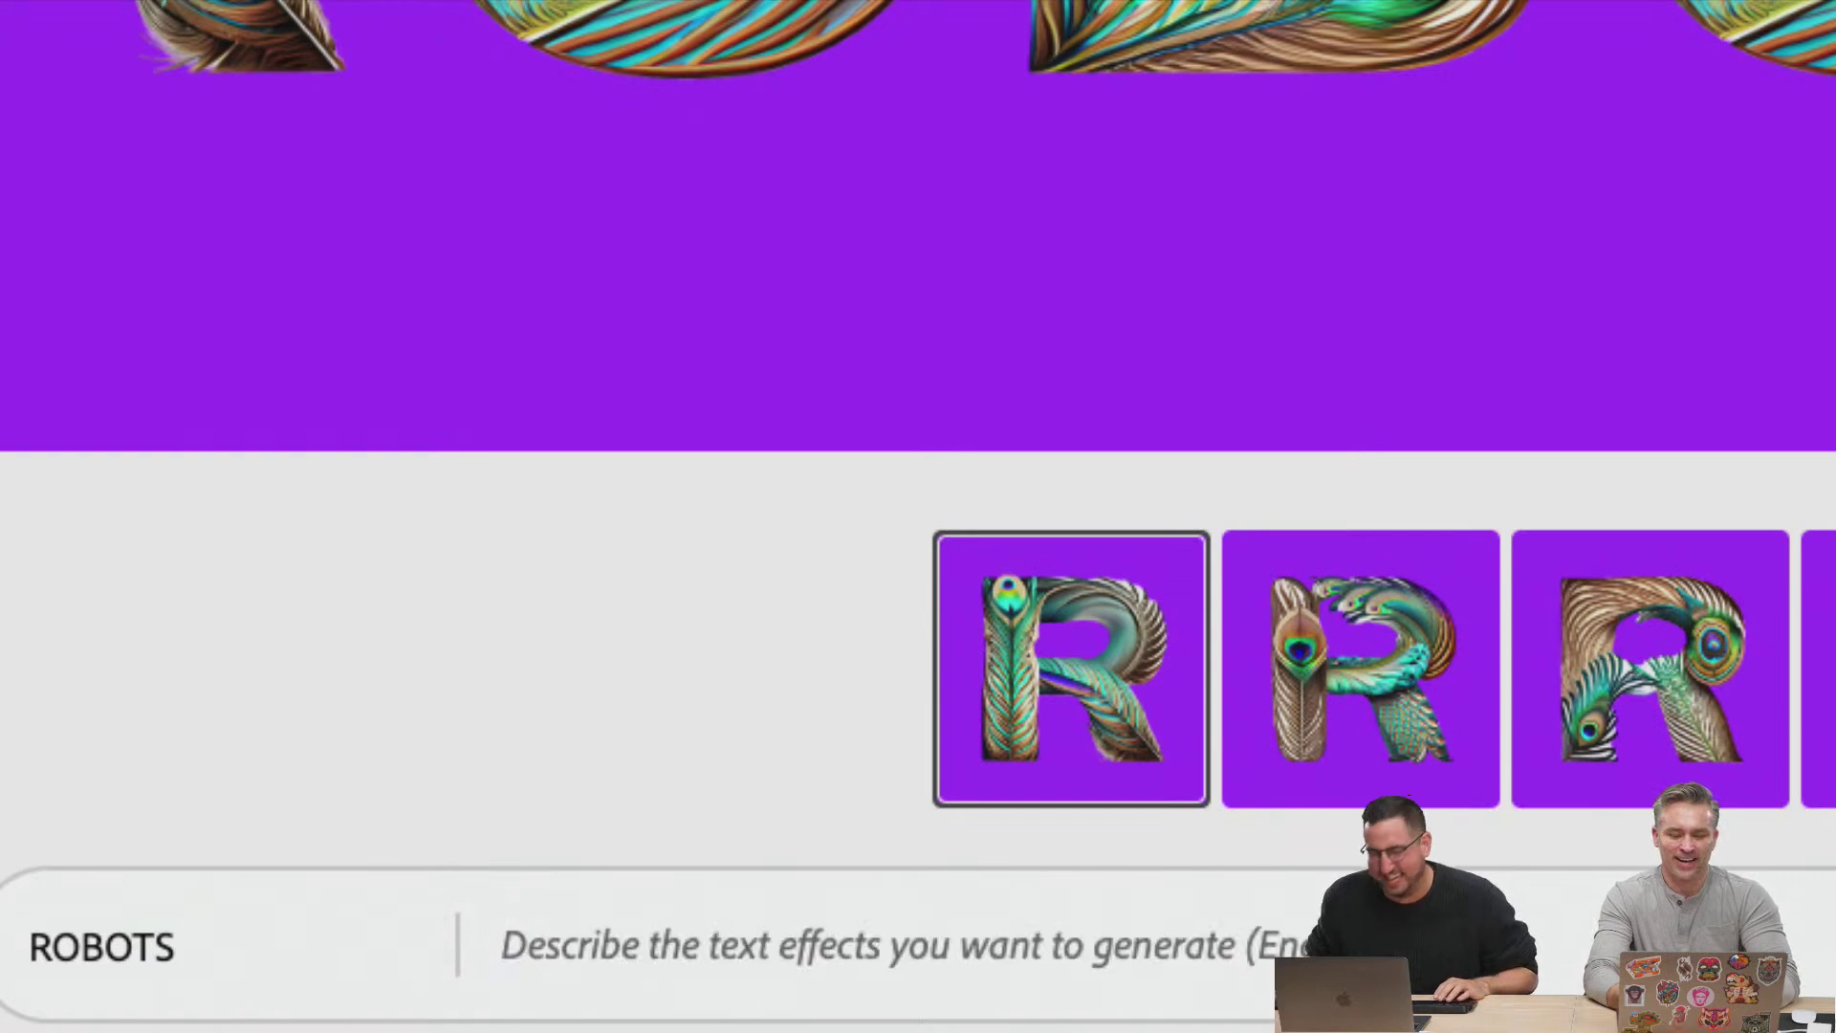
pyautogui.write('ME')
pyautogui.press('BackSpace')
pyautogui.press('BackSpace')
pyautogui.write('mechanica')
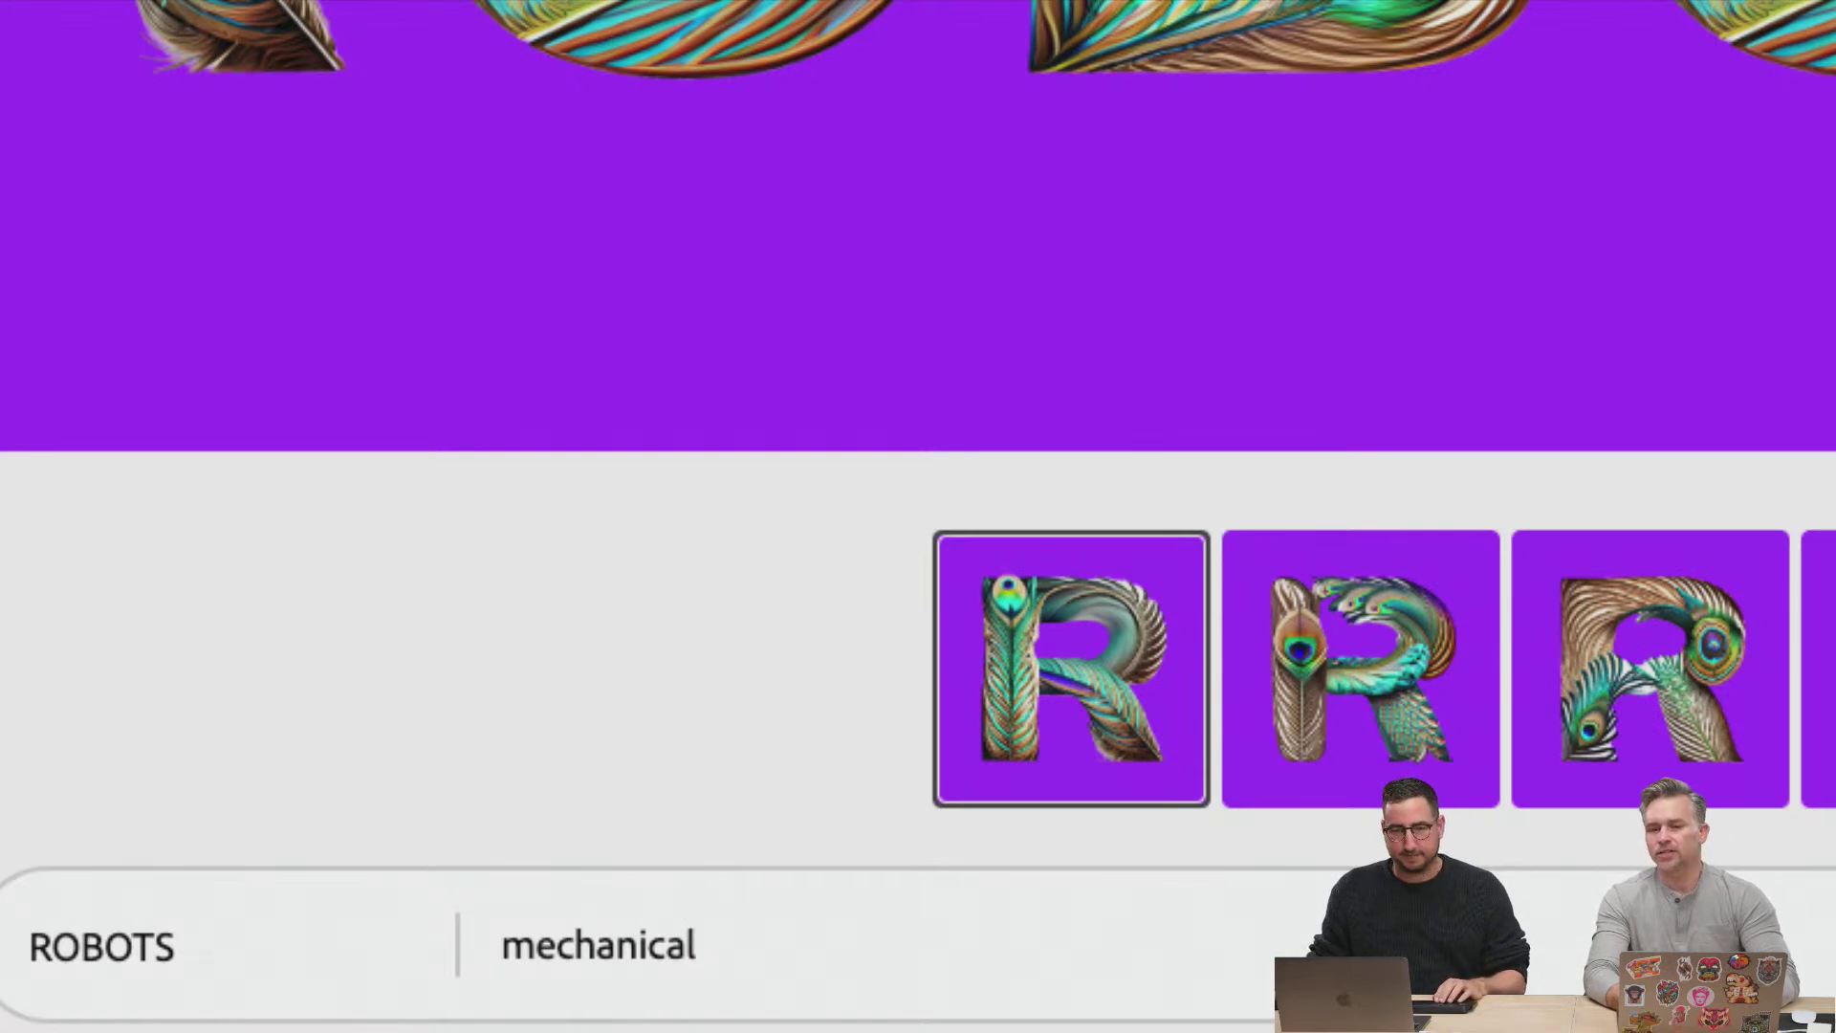
pyautogui.write('l gears, ')
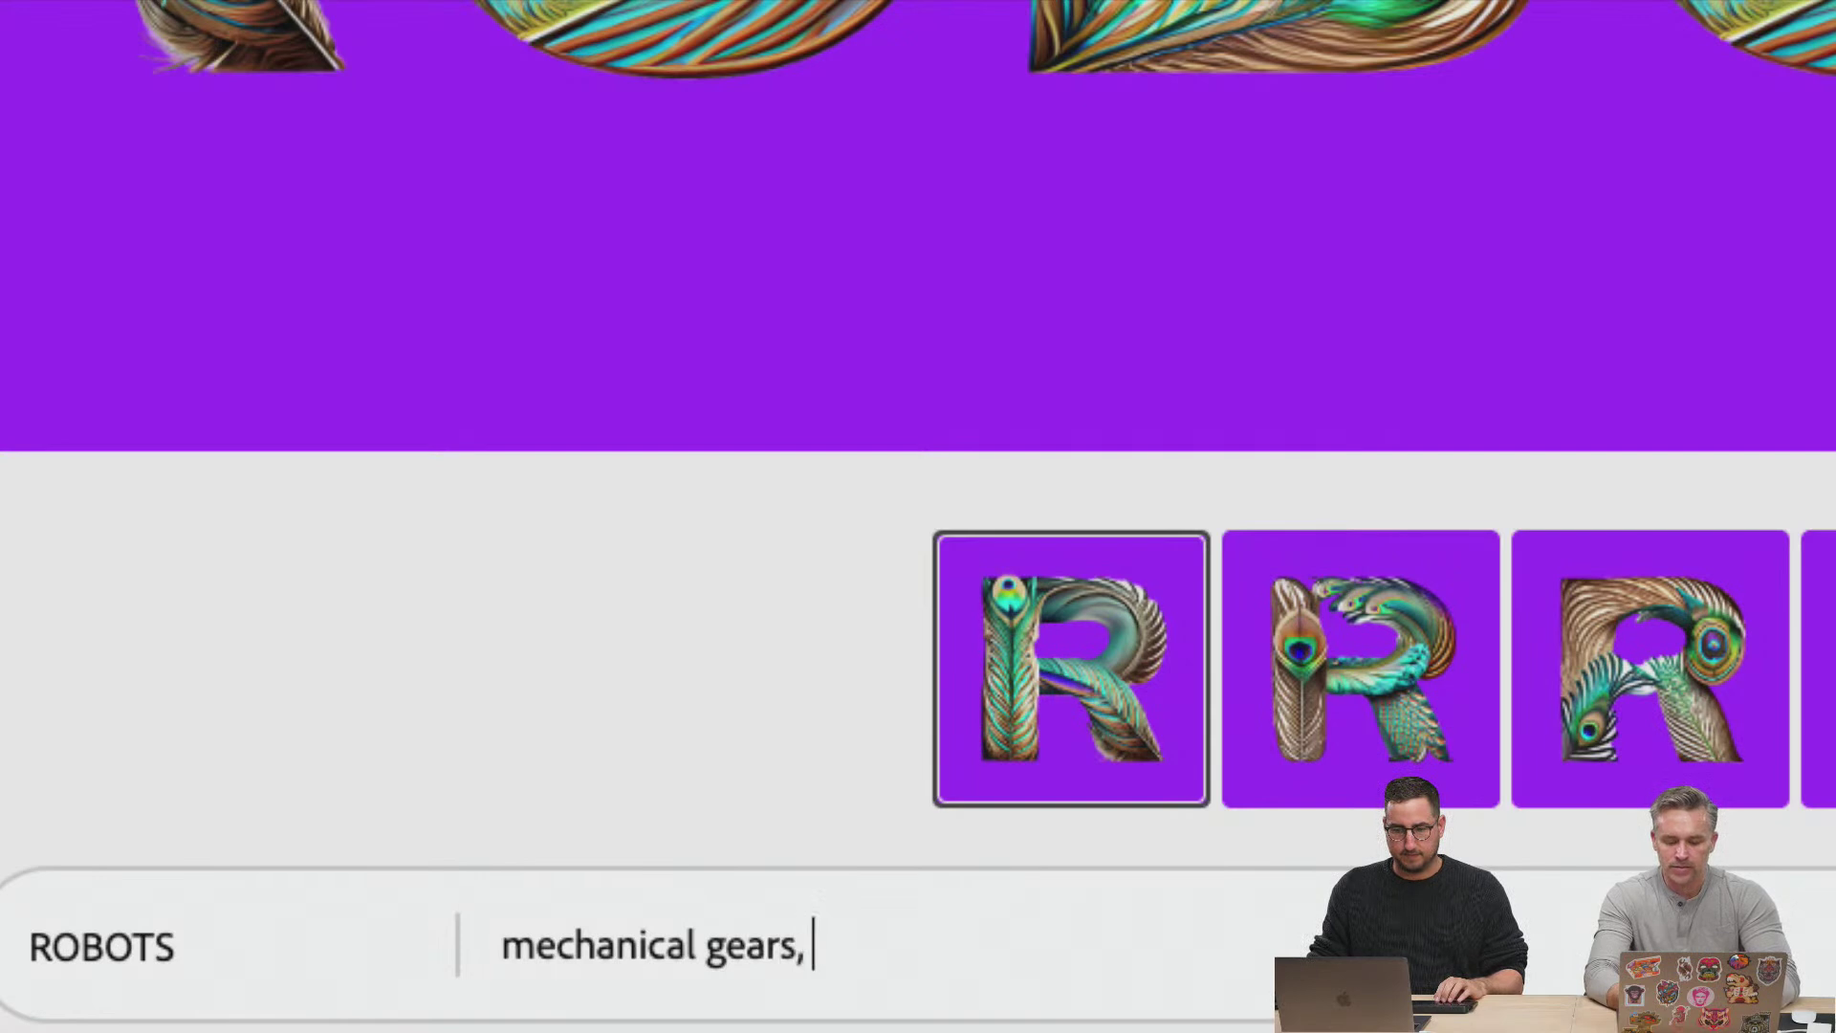
pyautogui.write('metal')
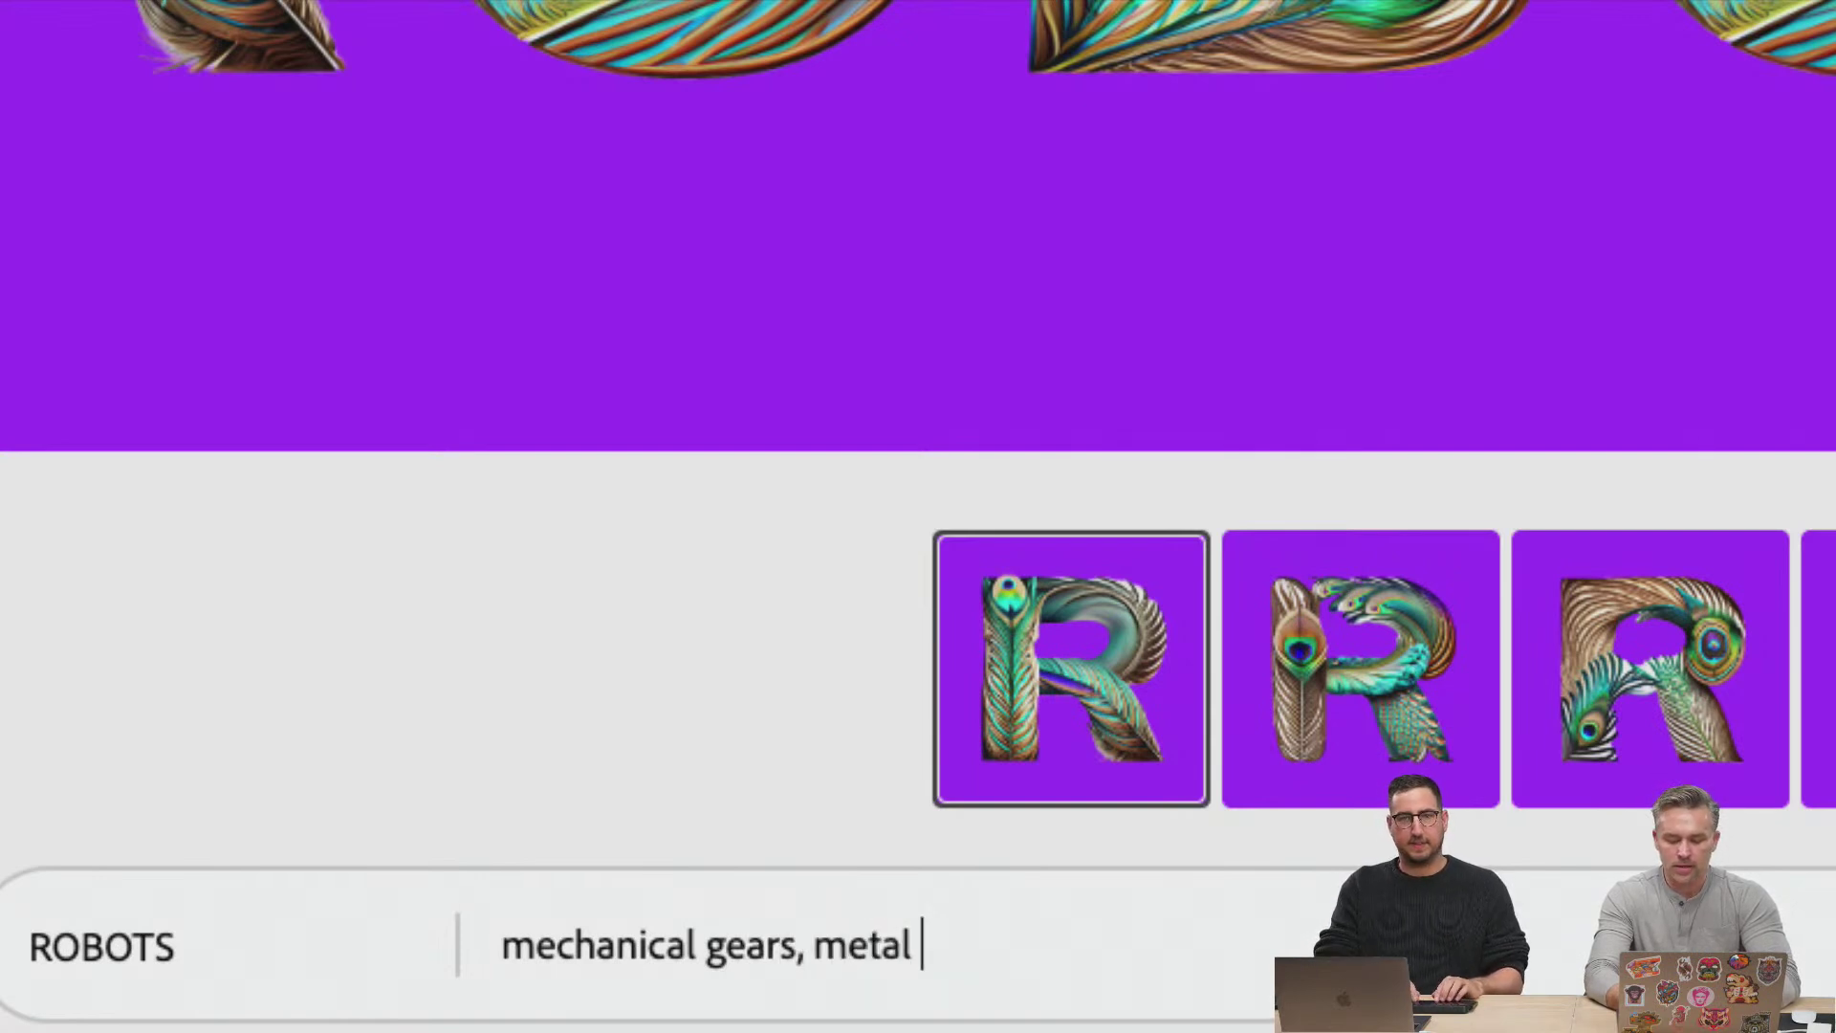
pyautogui.write(', rust')
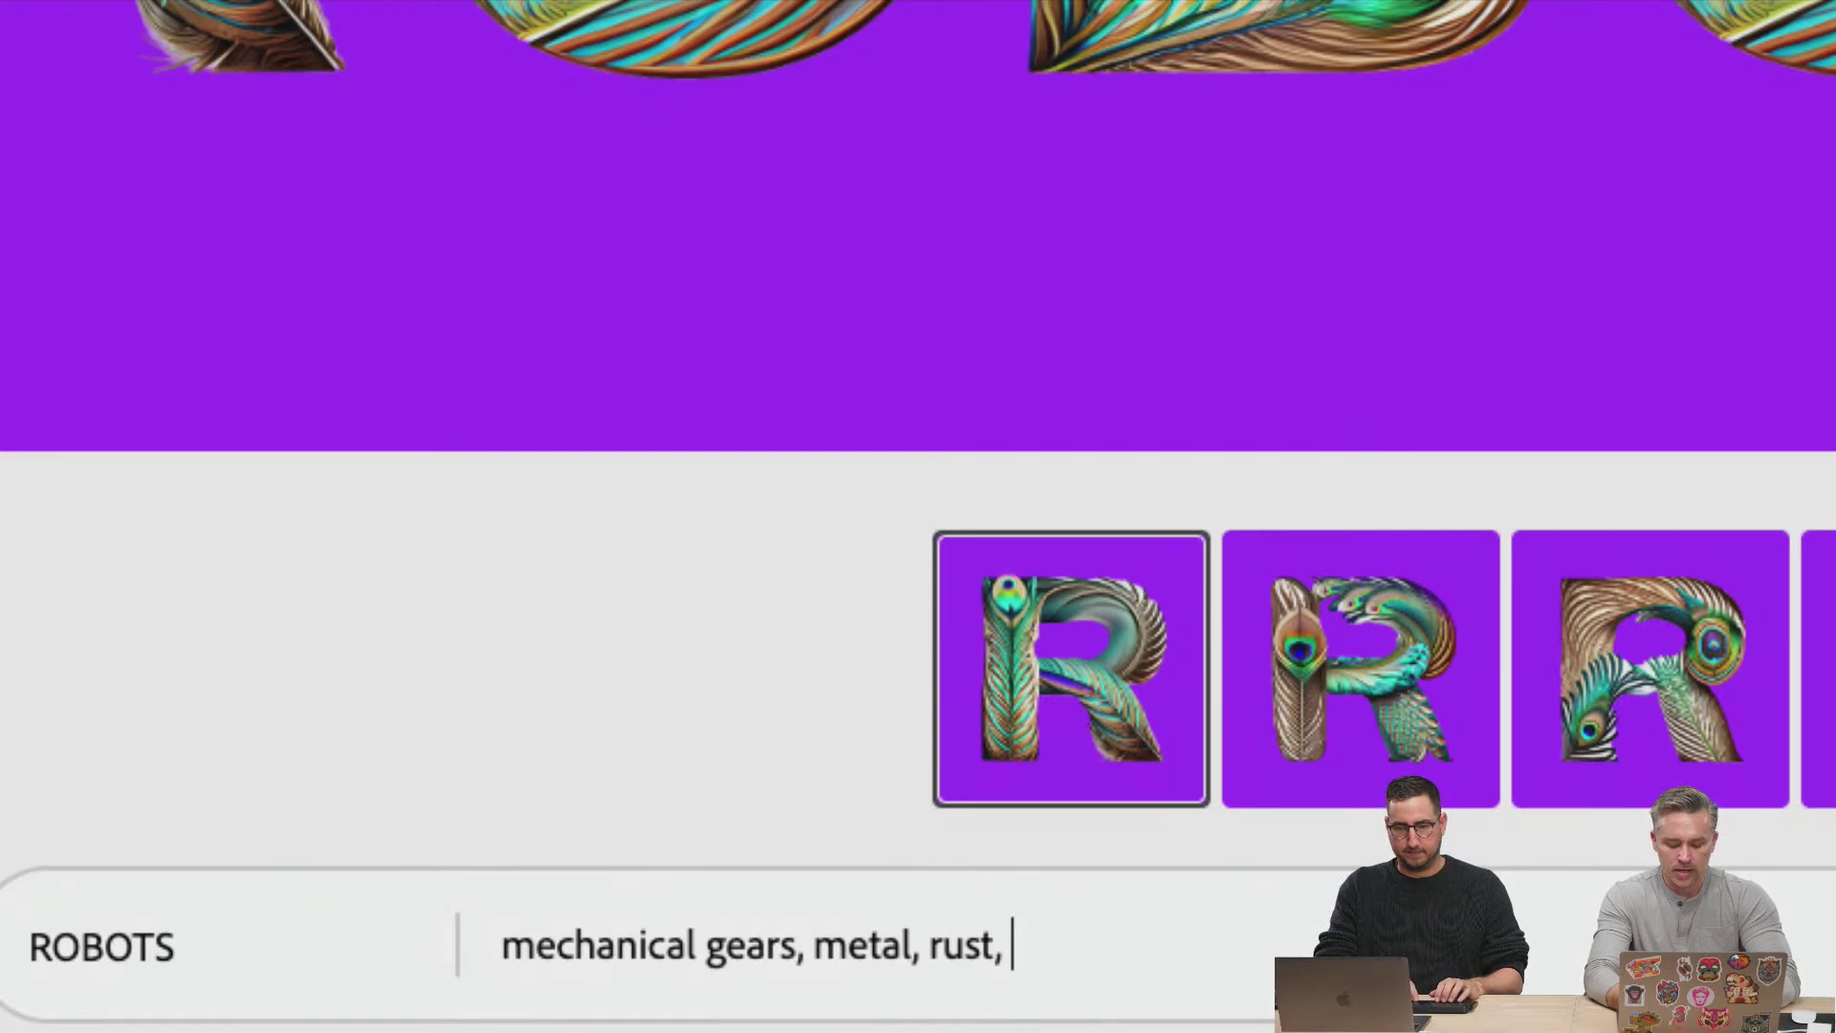
pyautogui.write(', iron')
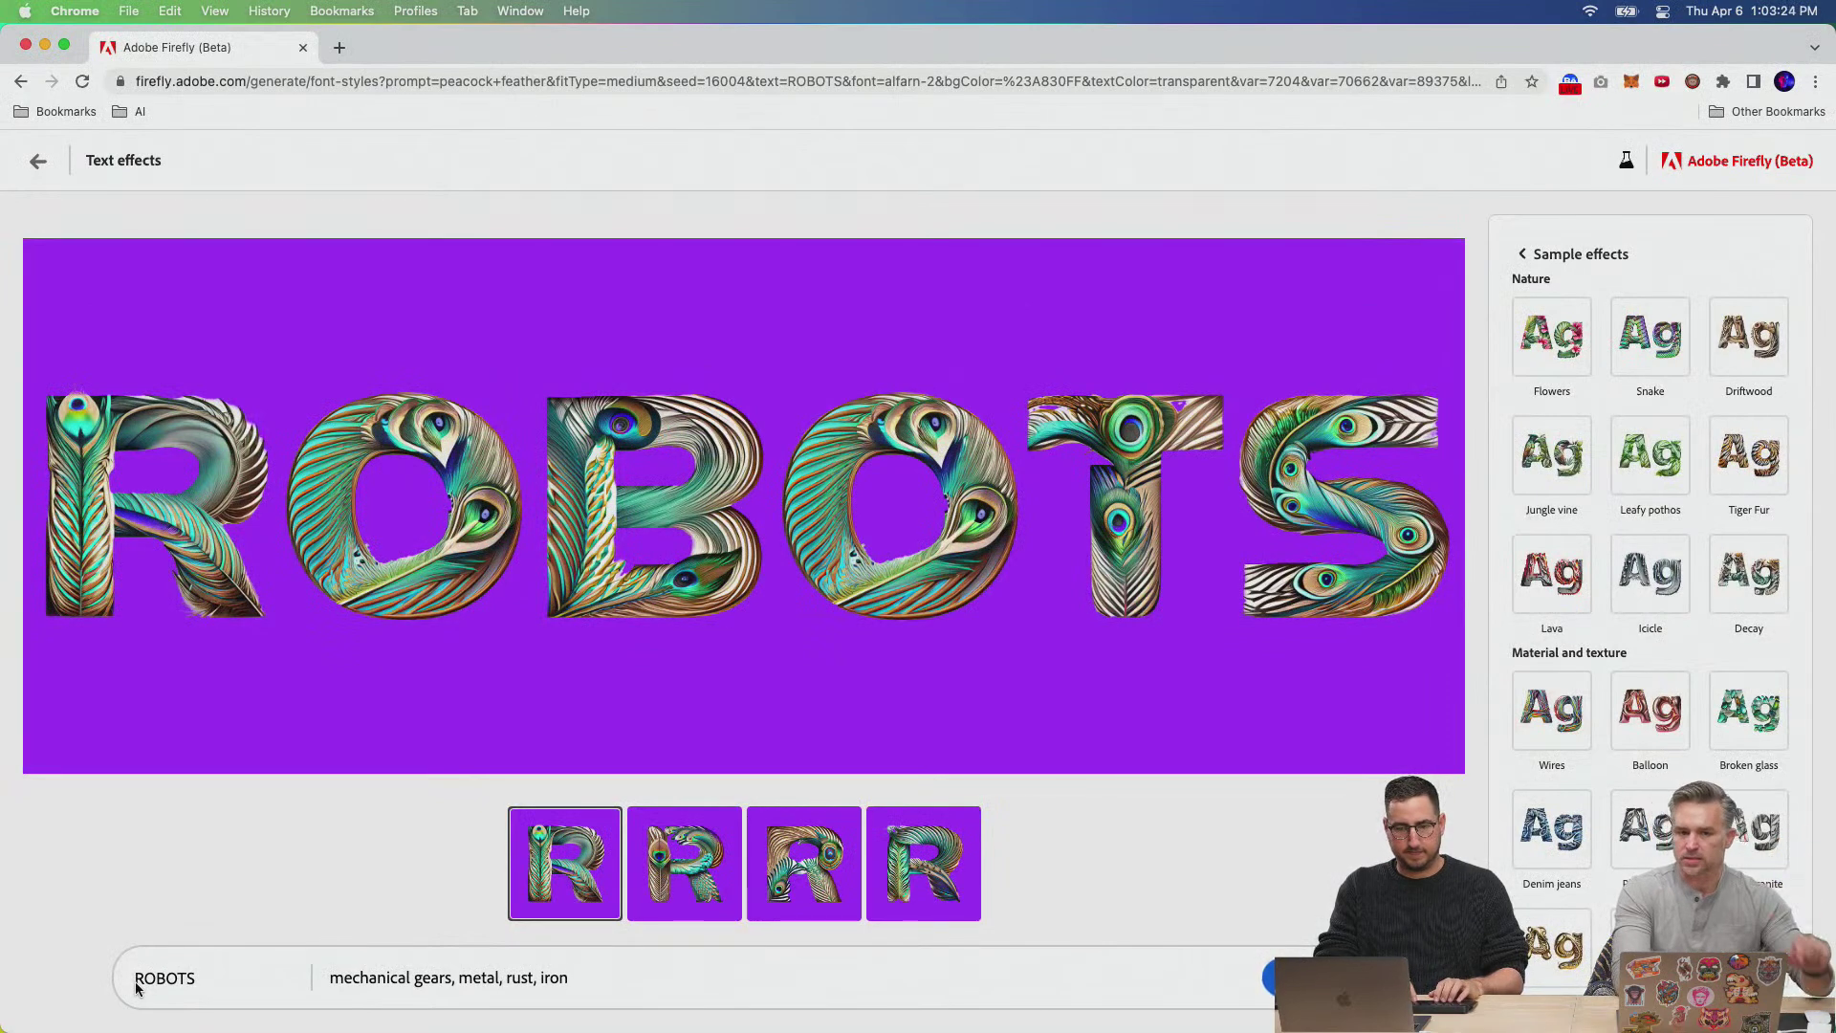
pyautogui.moveTo(205, 983); pyautogui.dragTo(76, 967)
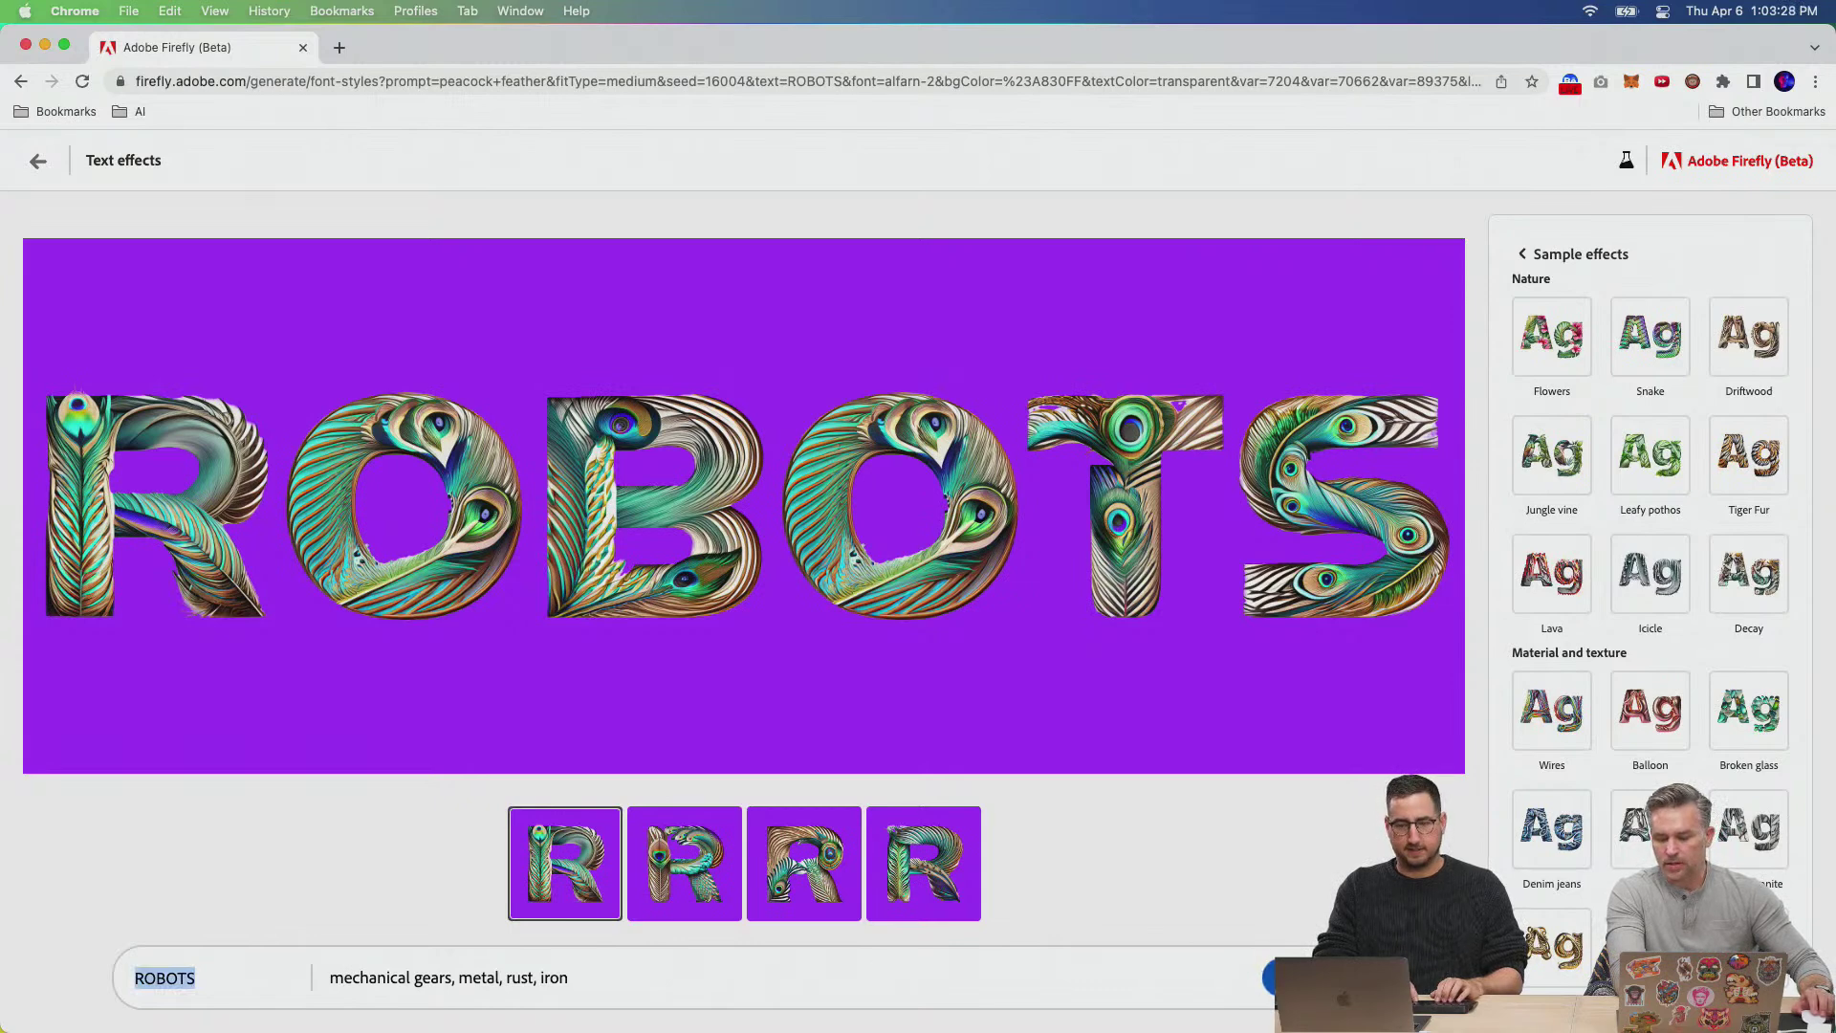
pyautogui.press('Return')
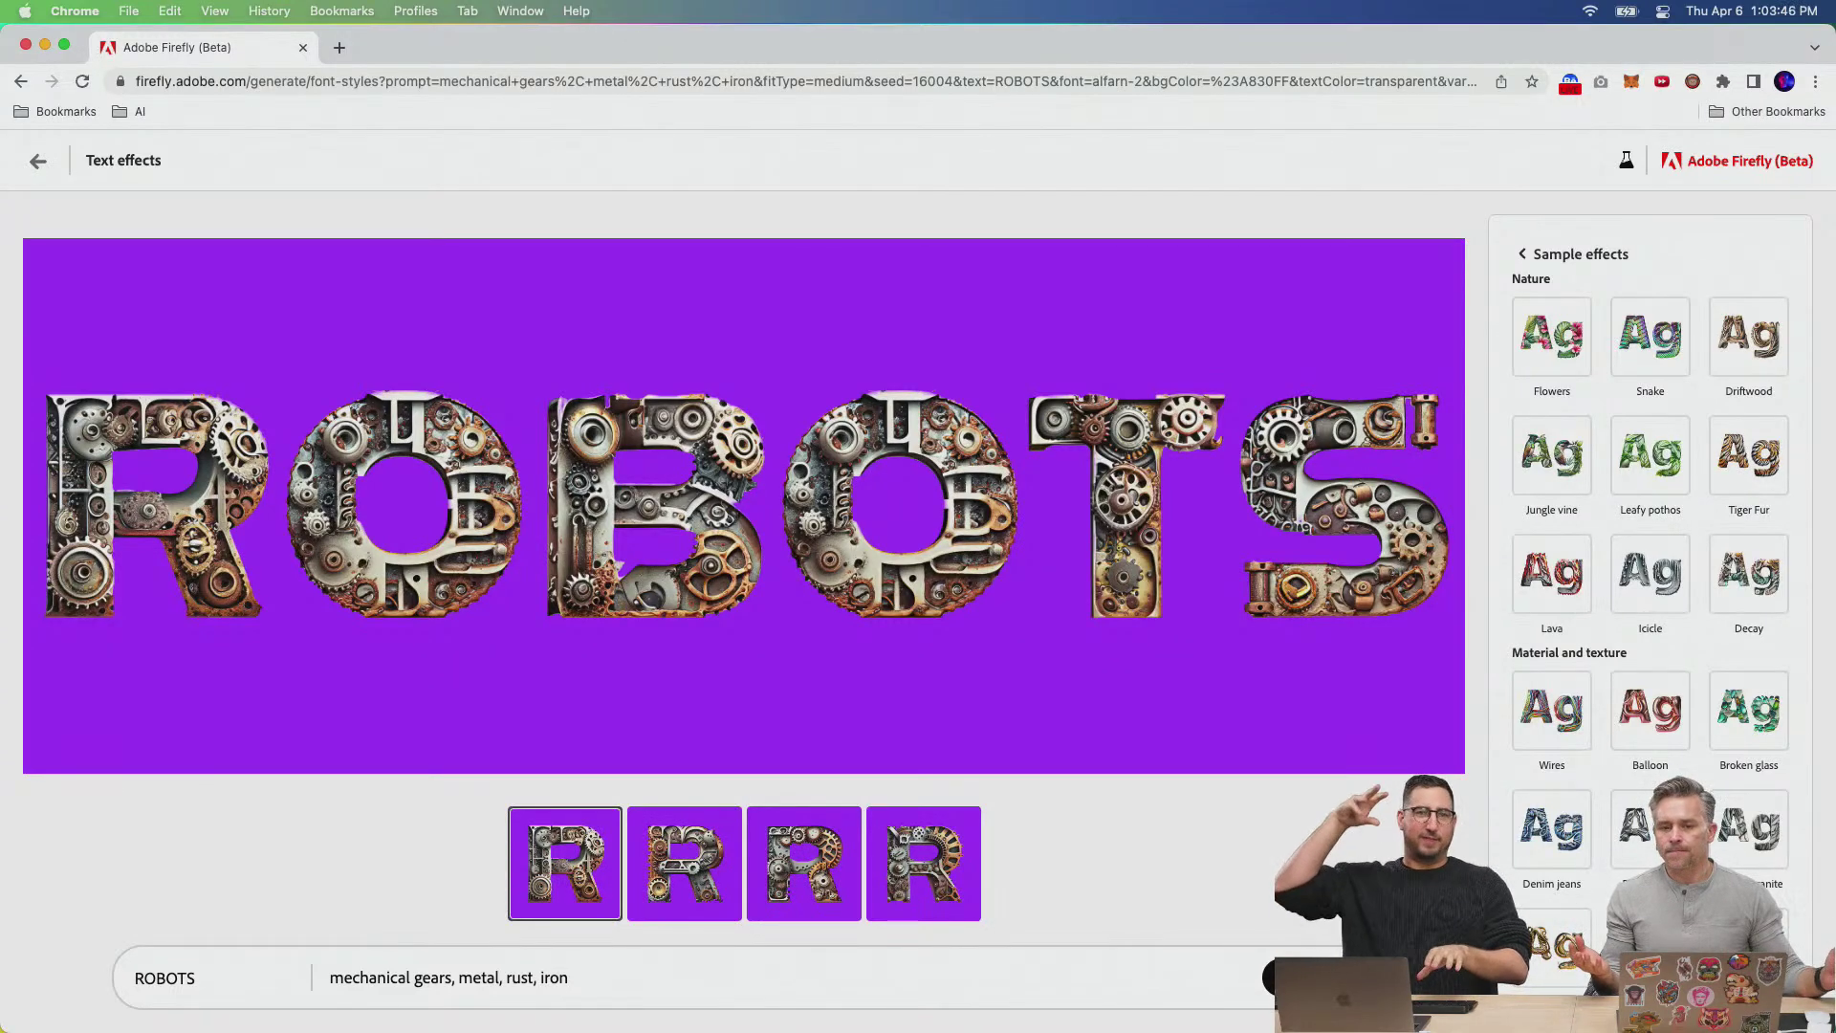
# Make the background of the ROBOTS text effect transparent and download the image with Content Credentials included.
pyautogui.scroll(-5, 1741, 605)
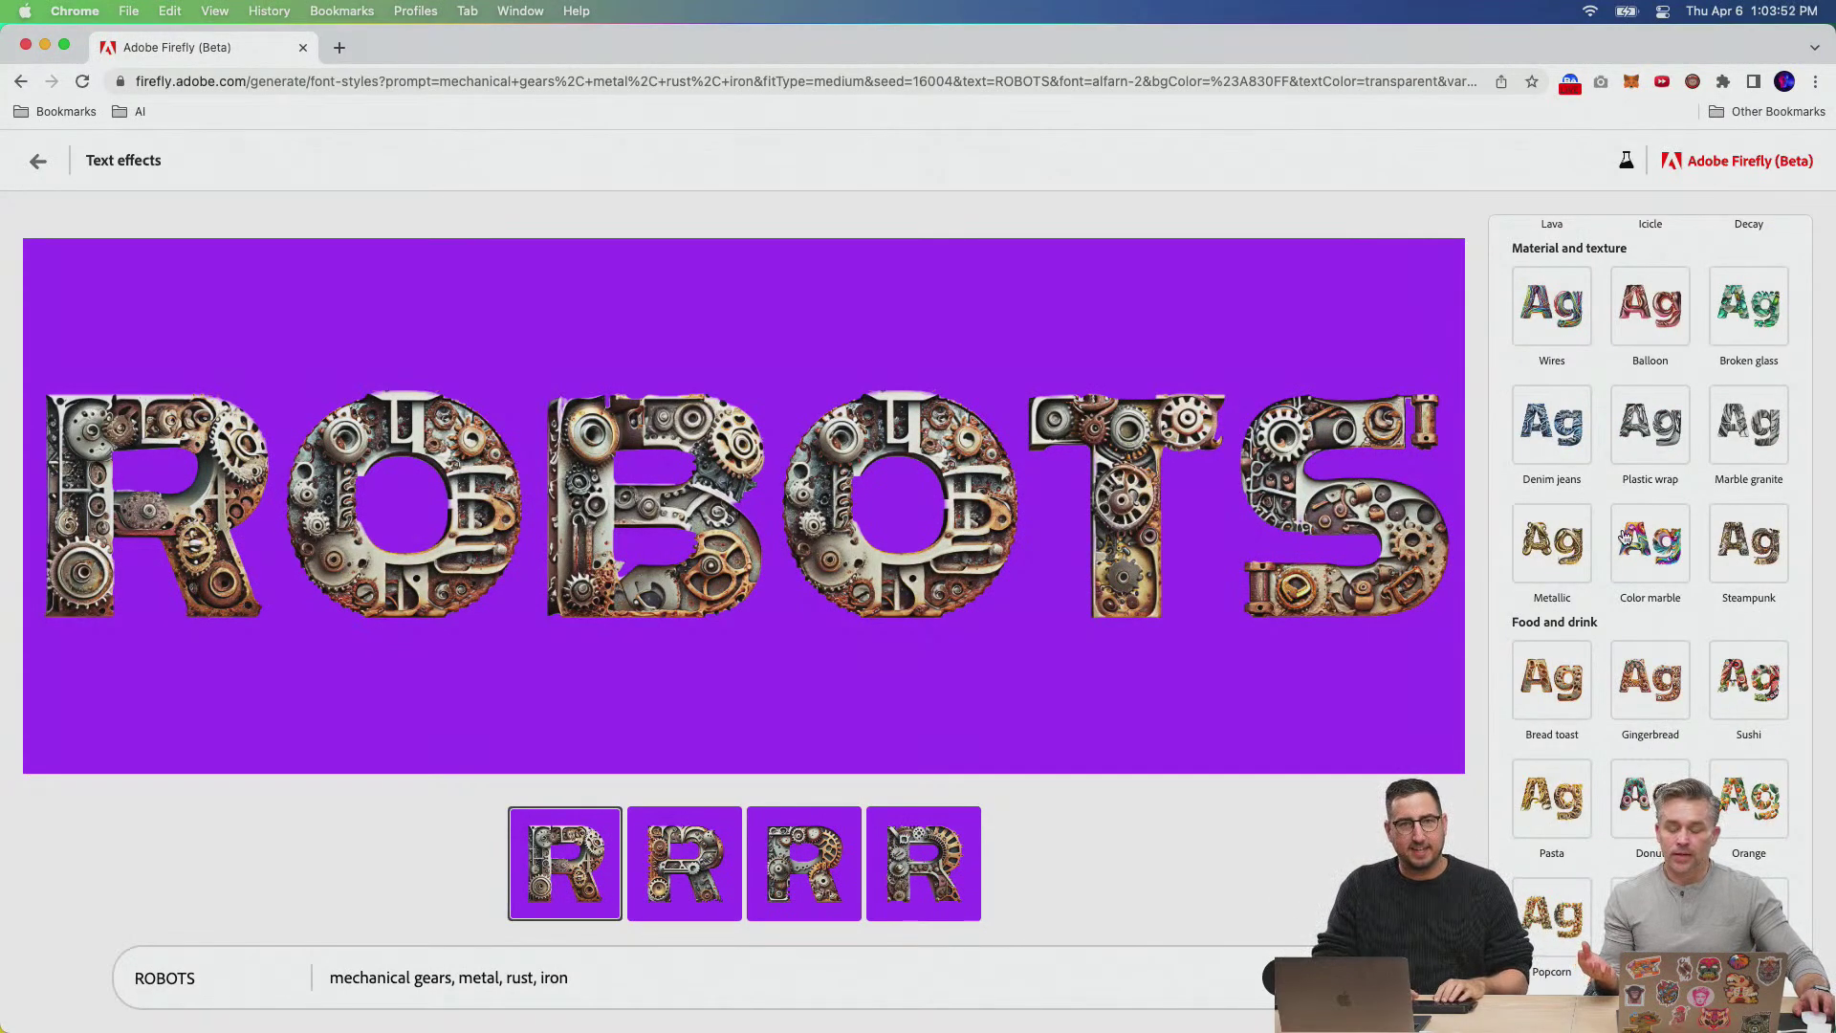
pyautogui.scroll(5, 1652, 315)
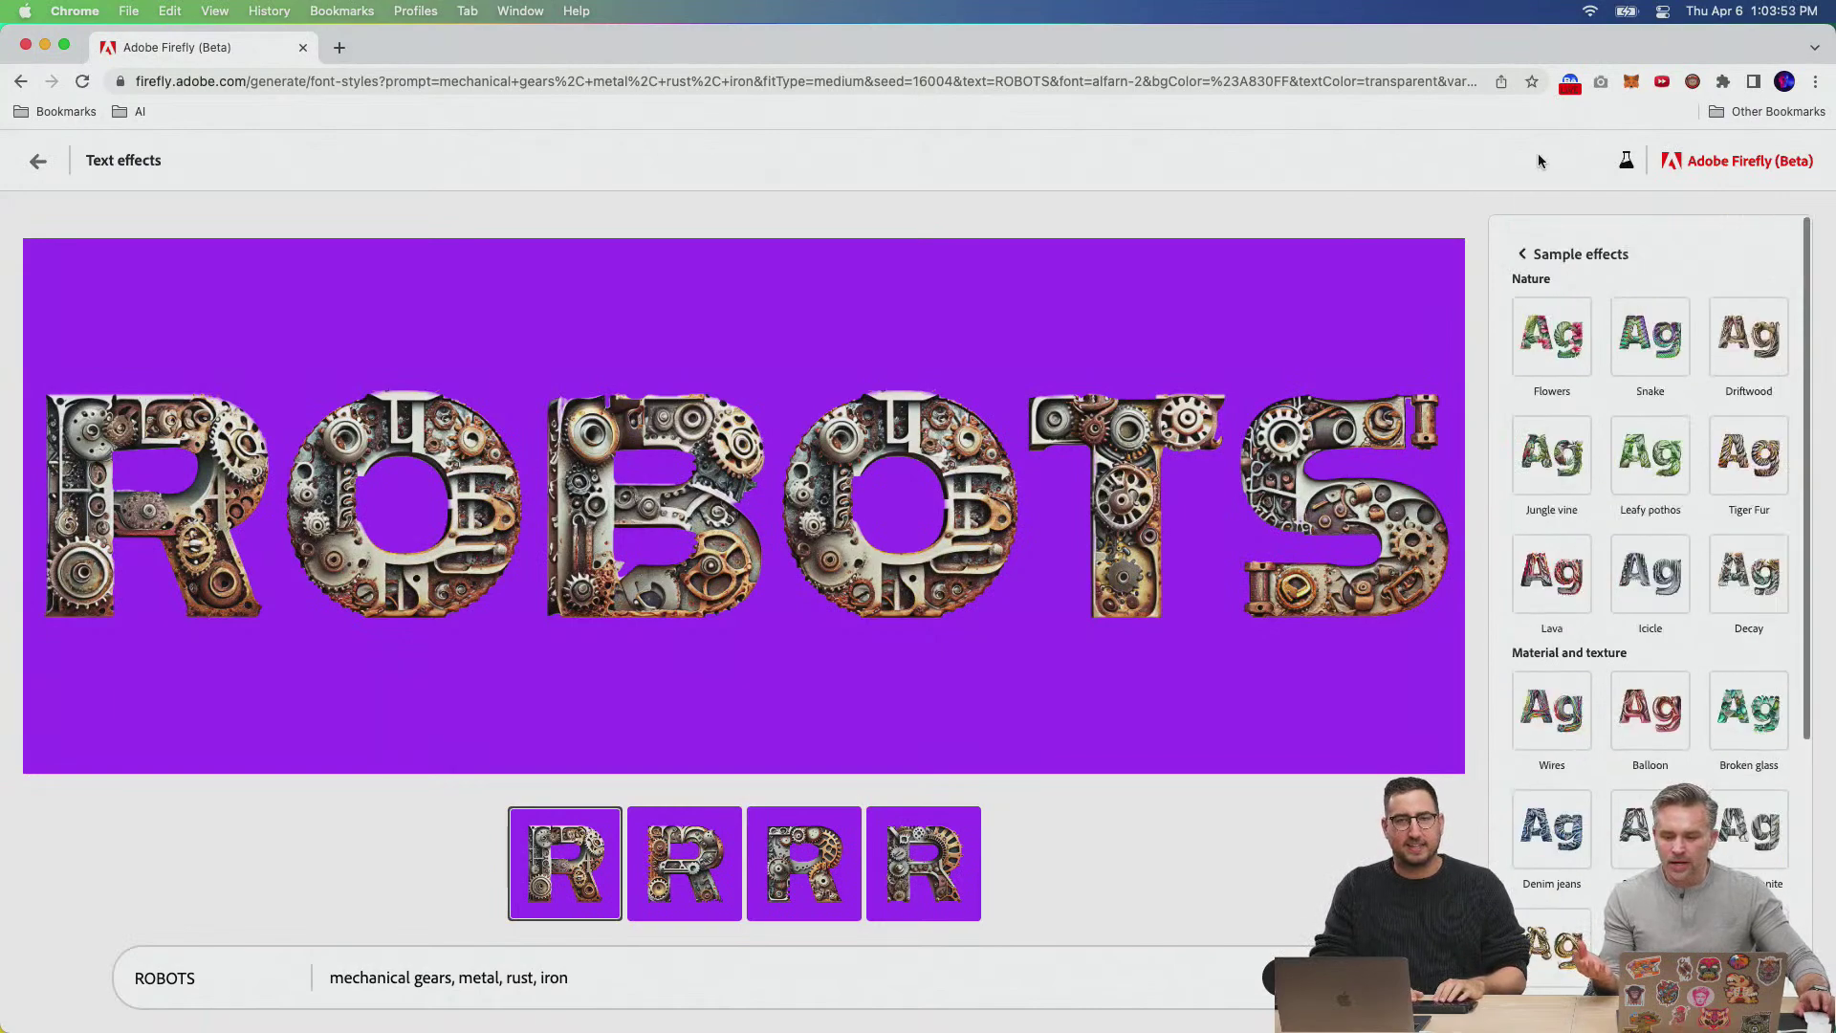
pyautogui.click(1516, 254)
pyautogui.scroll(-3, 1664, 712)
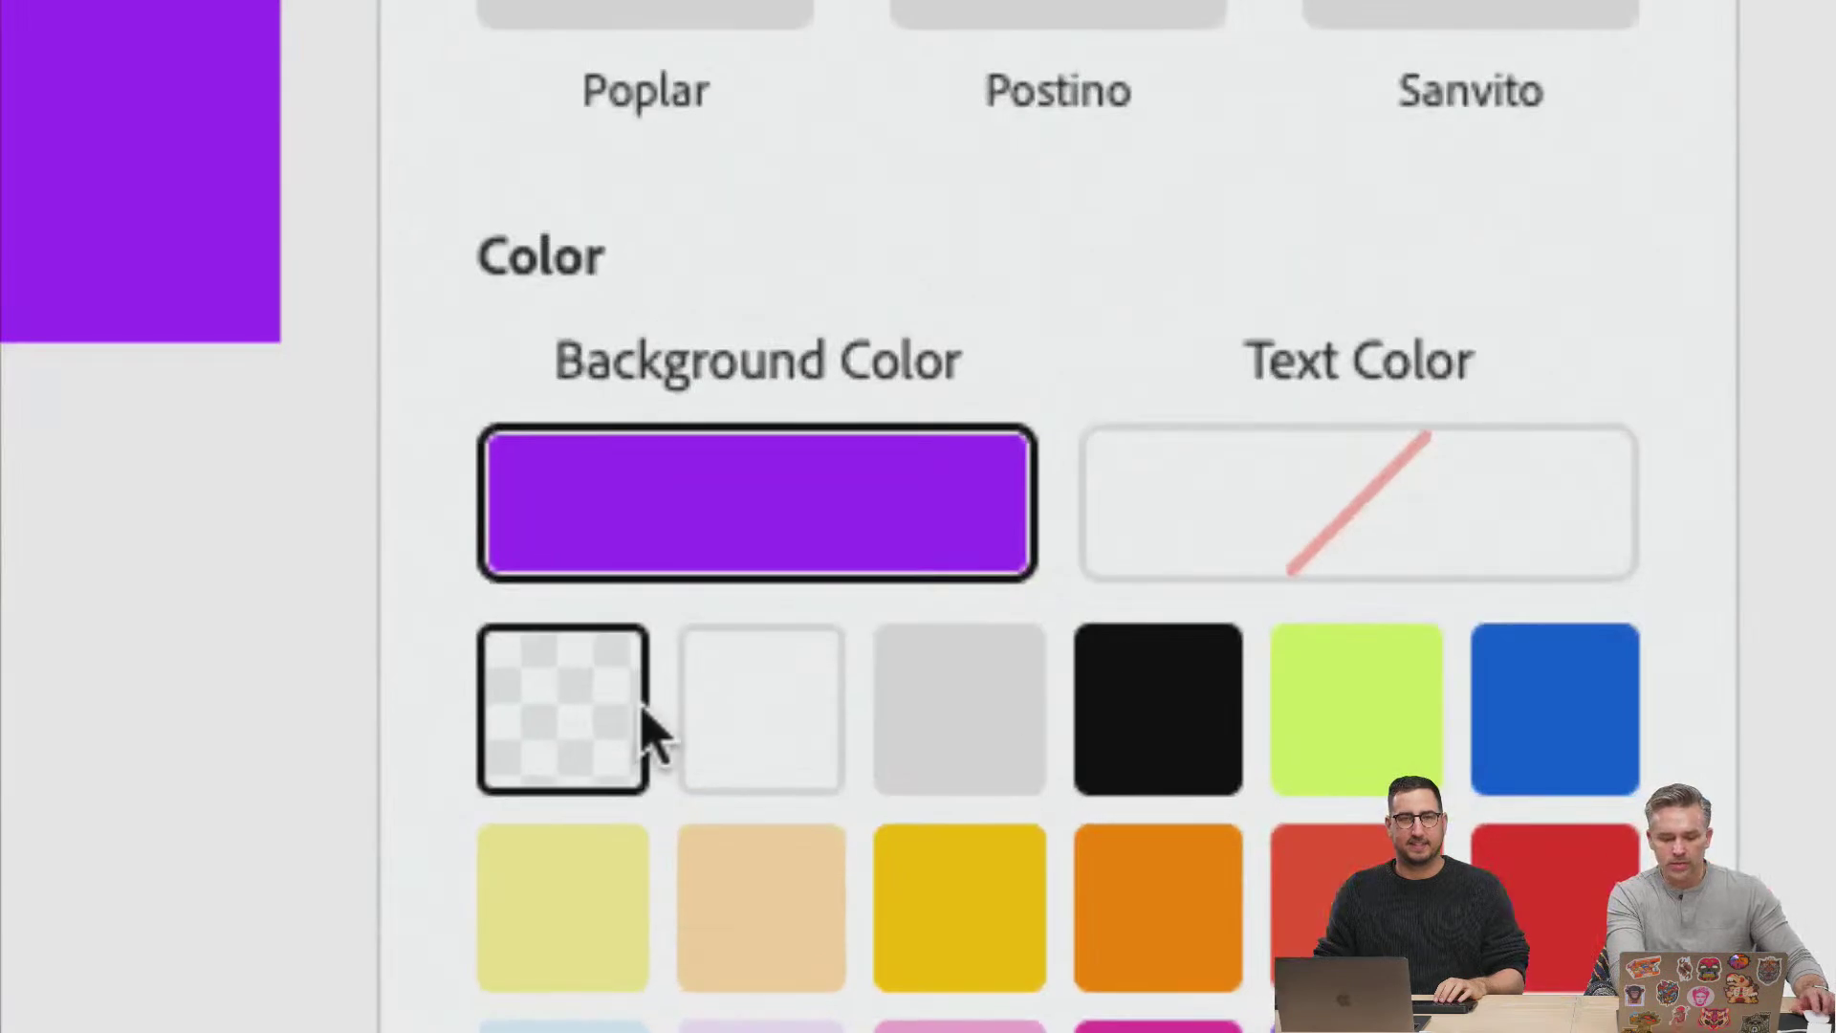
pyautogui.click(647, 712)
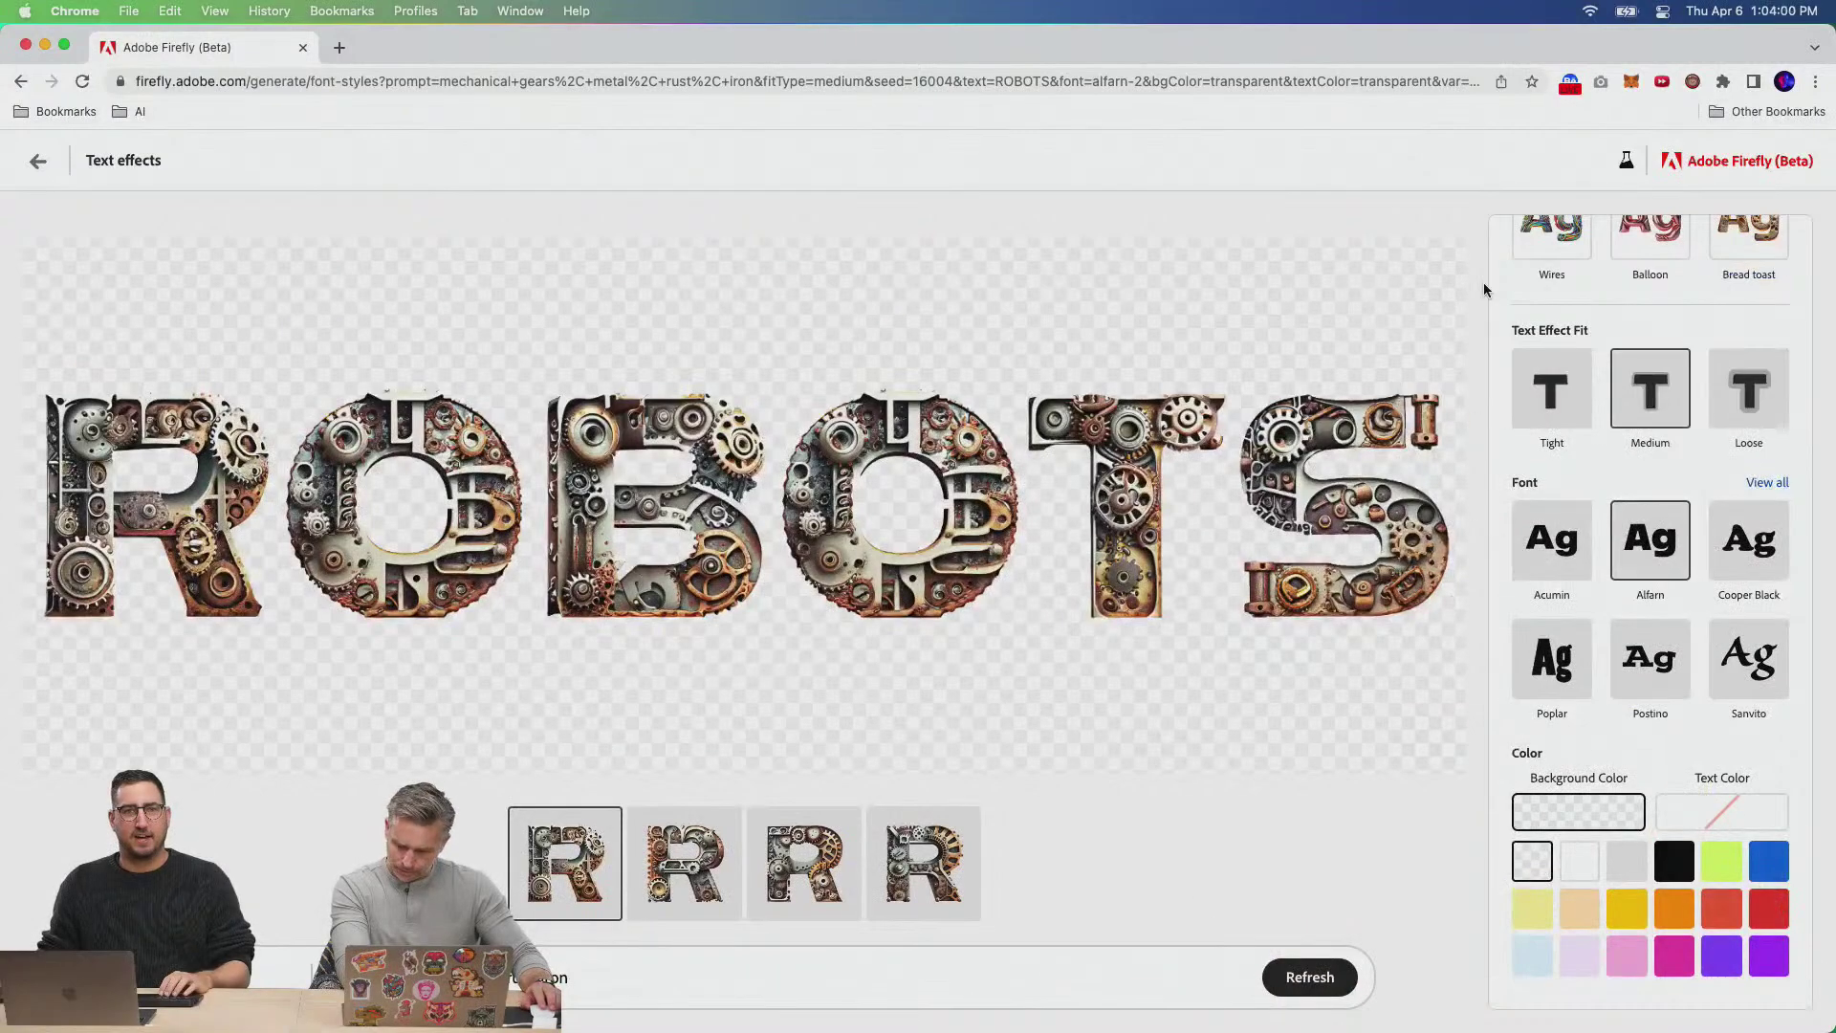
pyautogui.click(1442, 260)
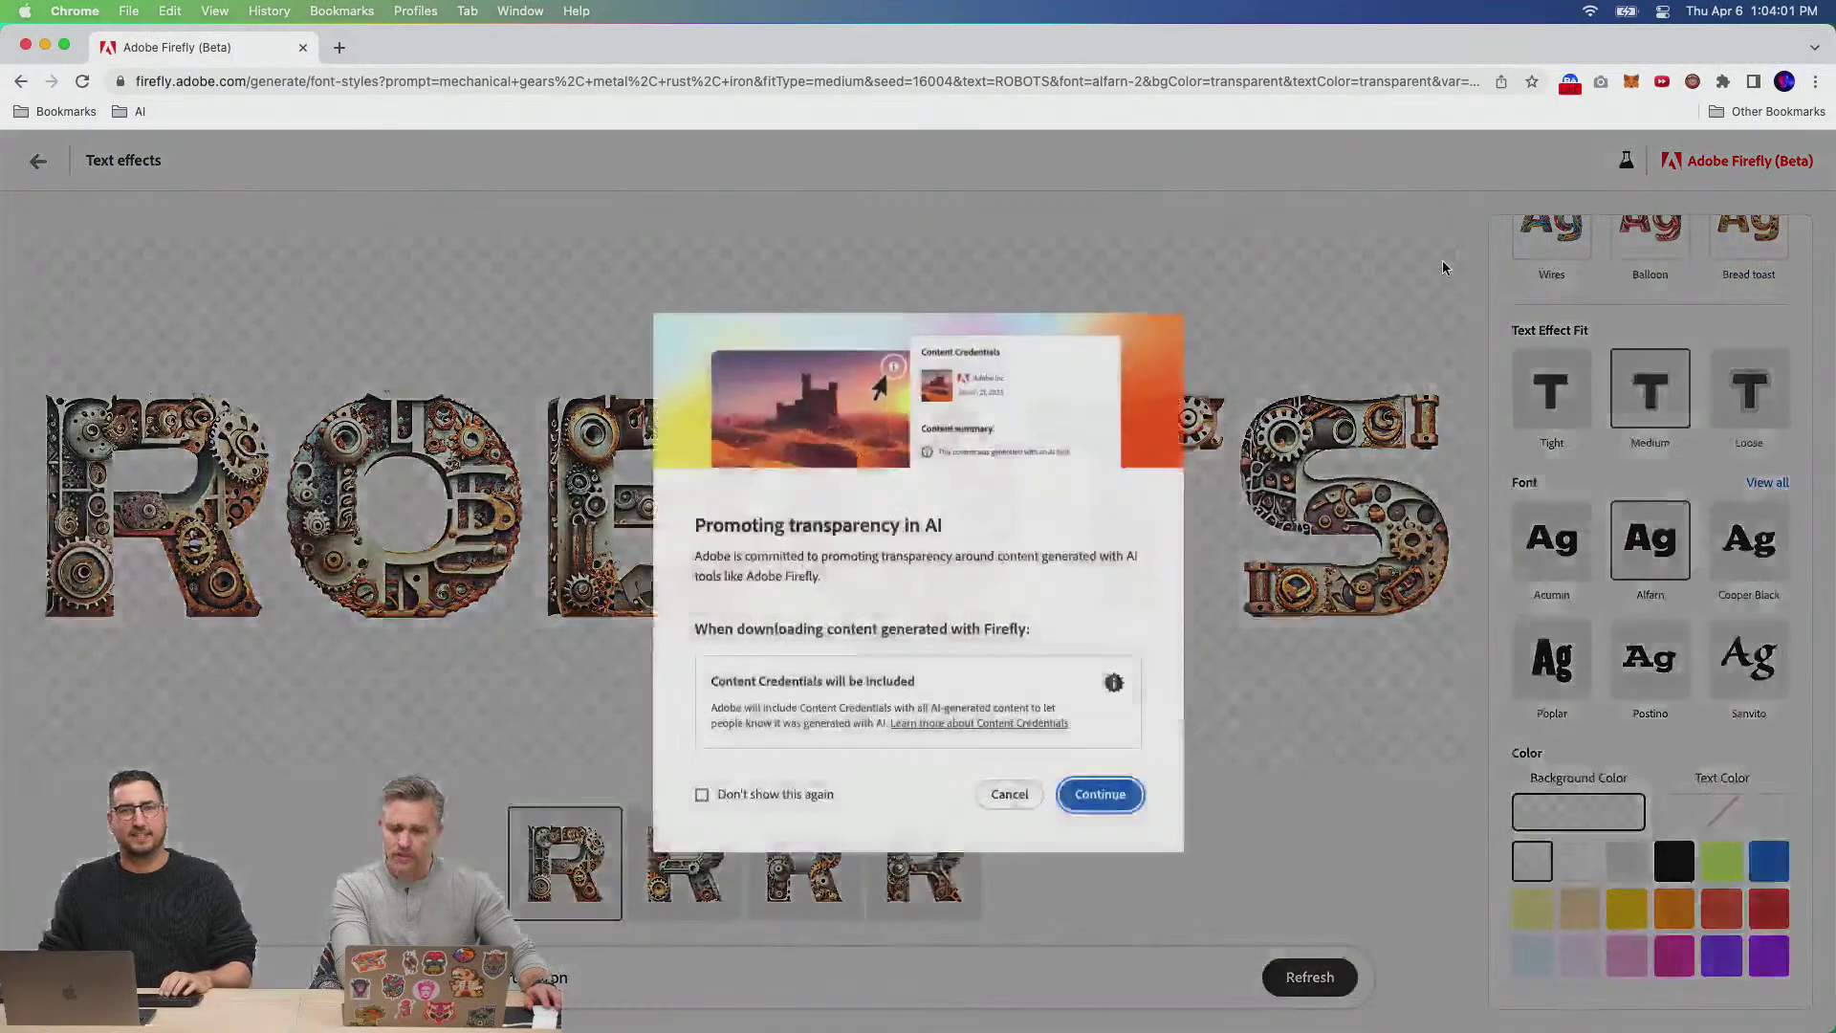
pyautogui.click(1094, 801)
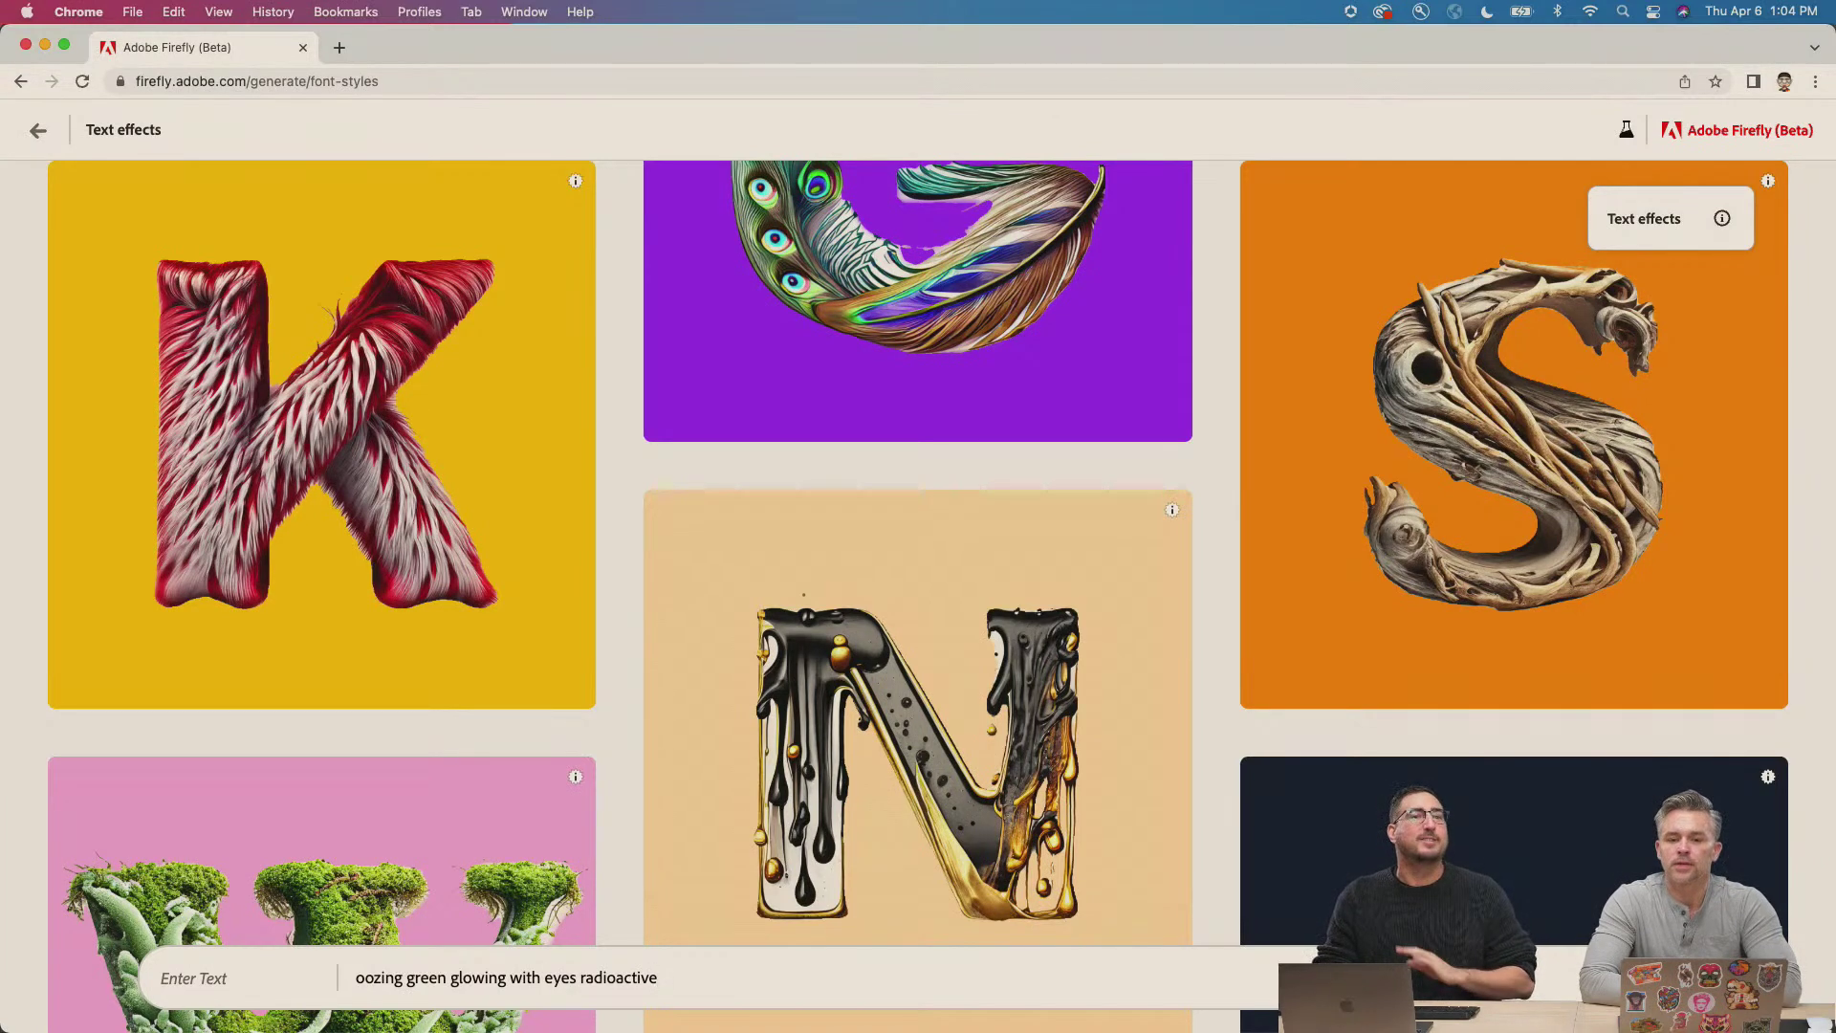
# Generate a text effect from the prompt "oozing green glowing with eyes radioactive" and set its text effect fit to Loose.
pyautogui.press('Return')
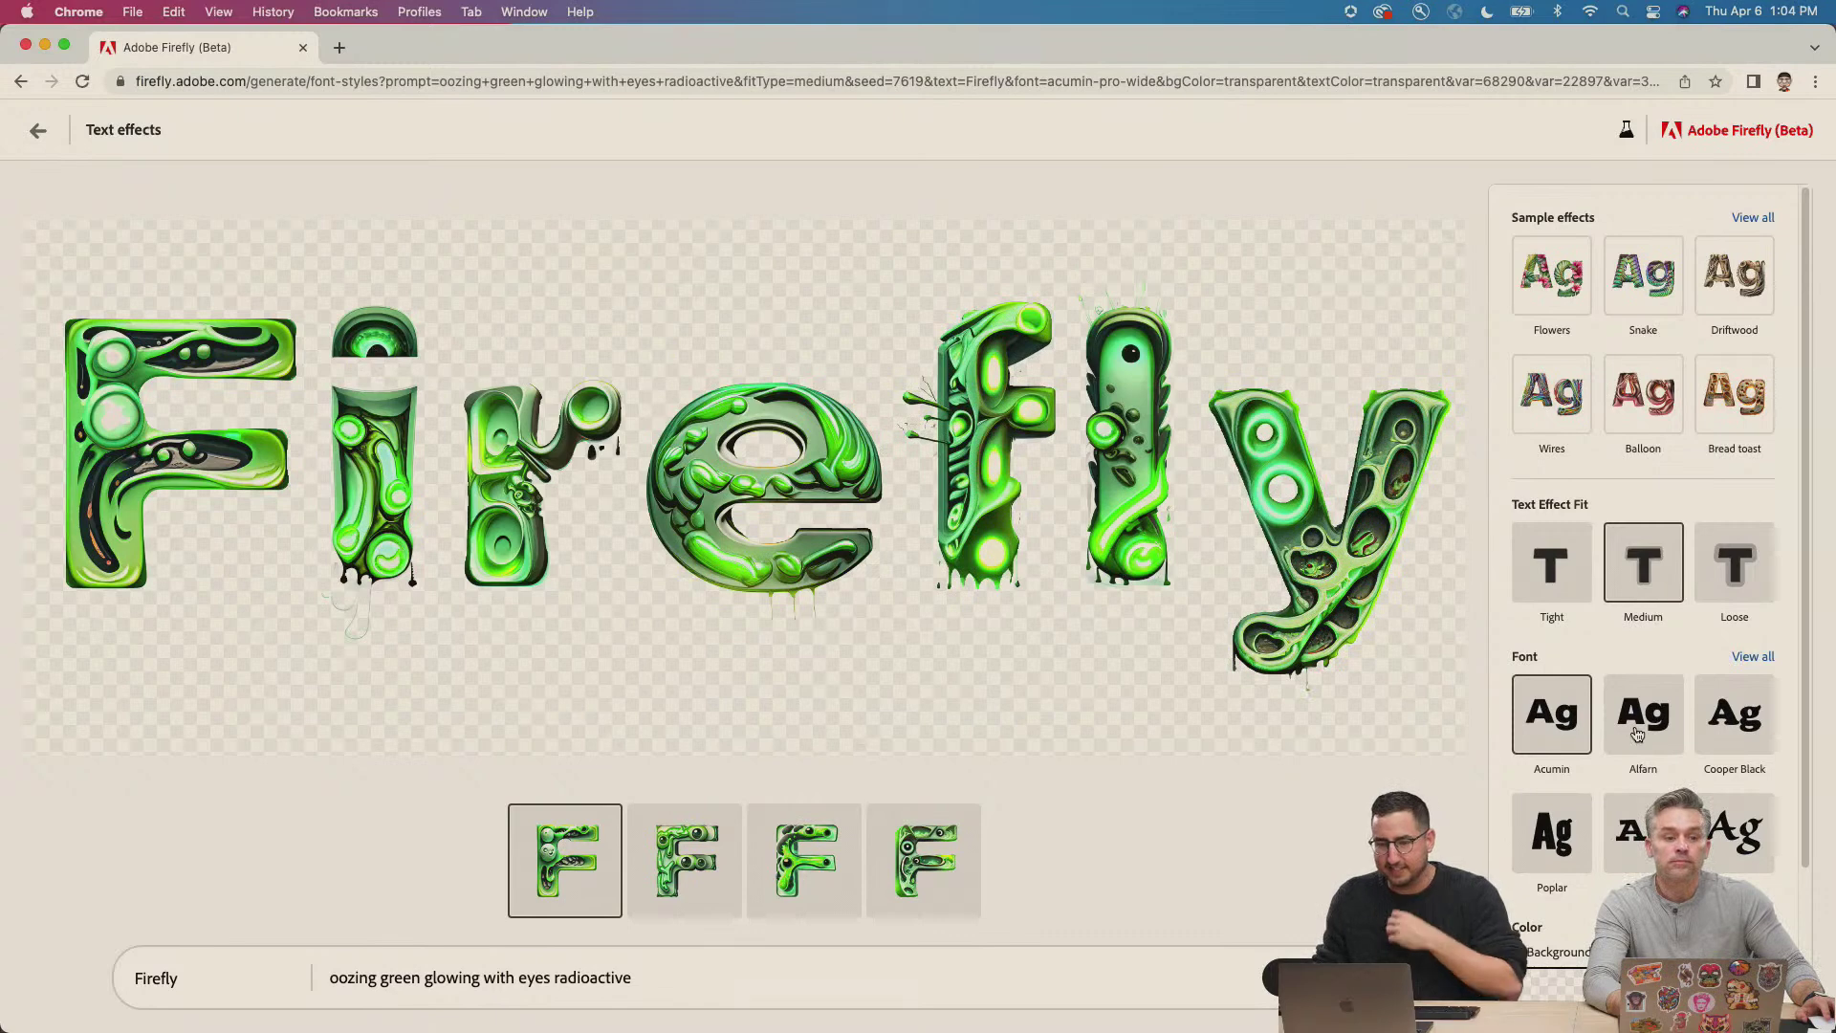
pyautogui.click(1732, 583)
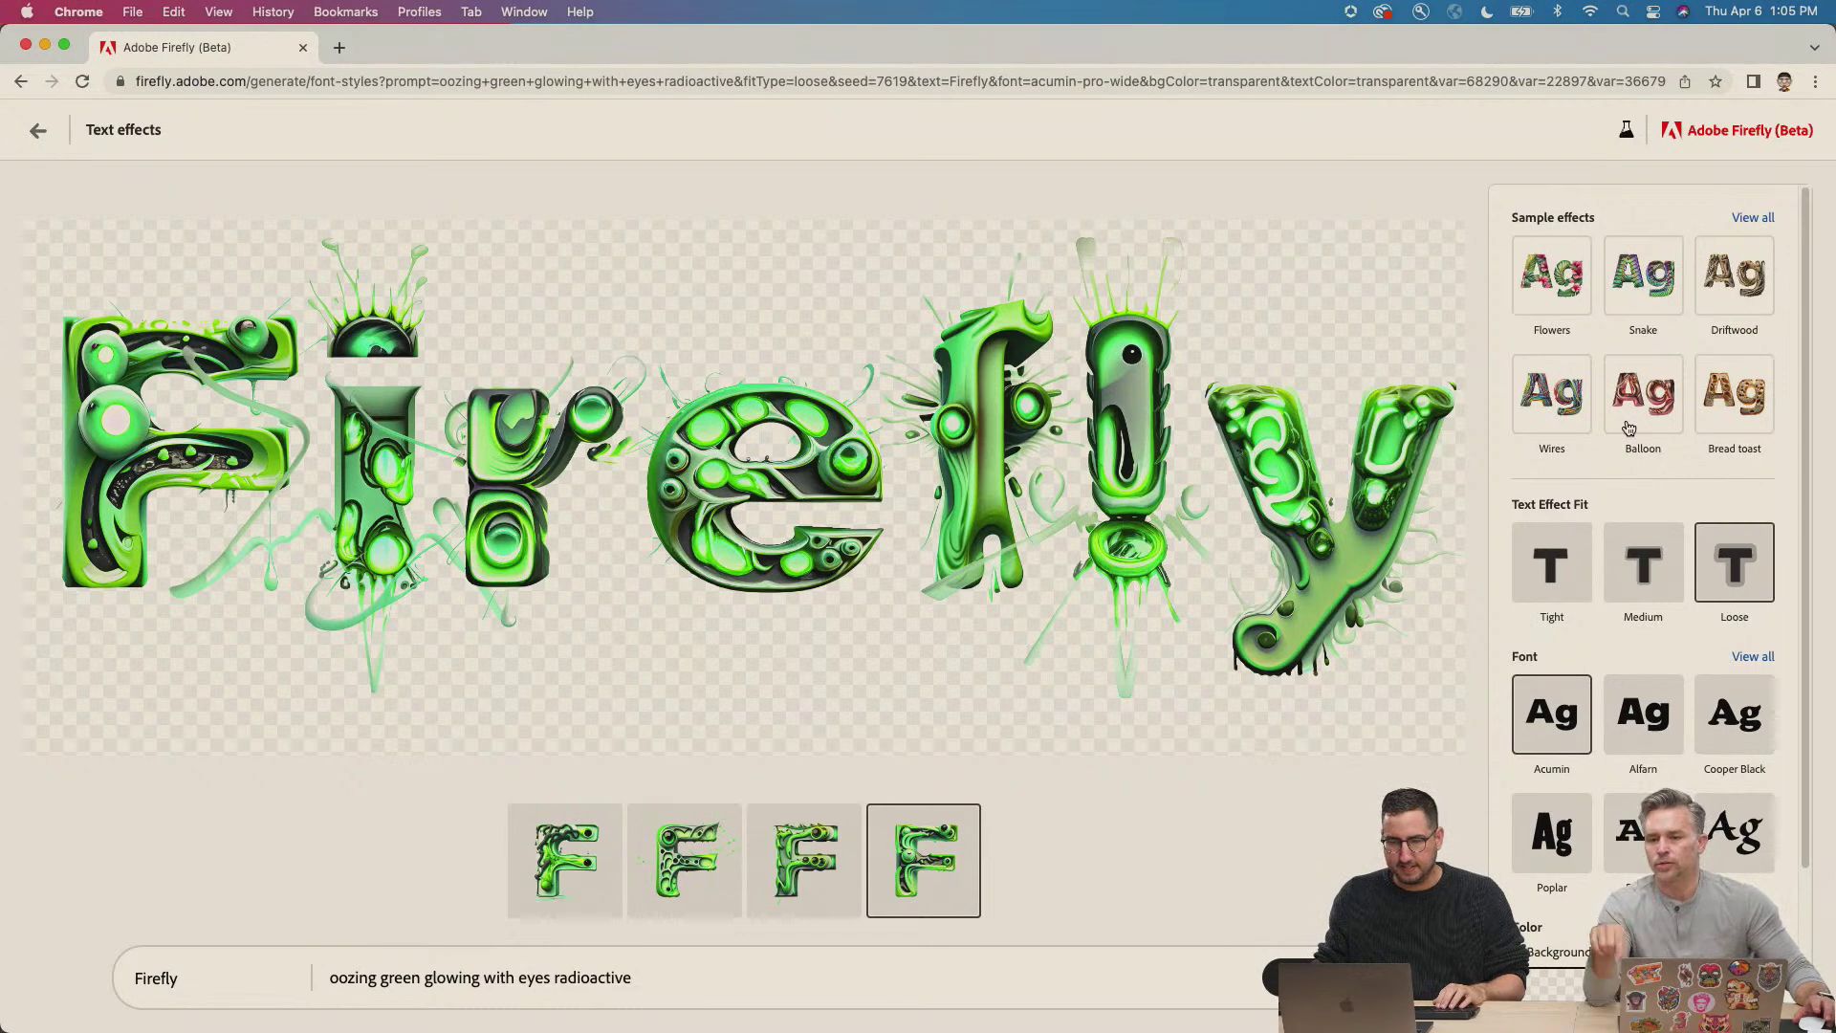
# Try replacing the word Firefly in the green radioactive effect with "Aliens".
pyautogui.doubleClick(158, 972)
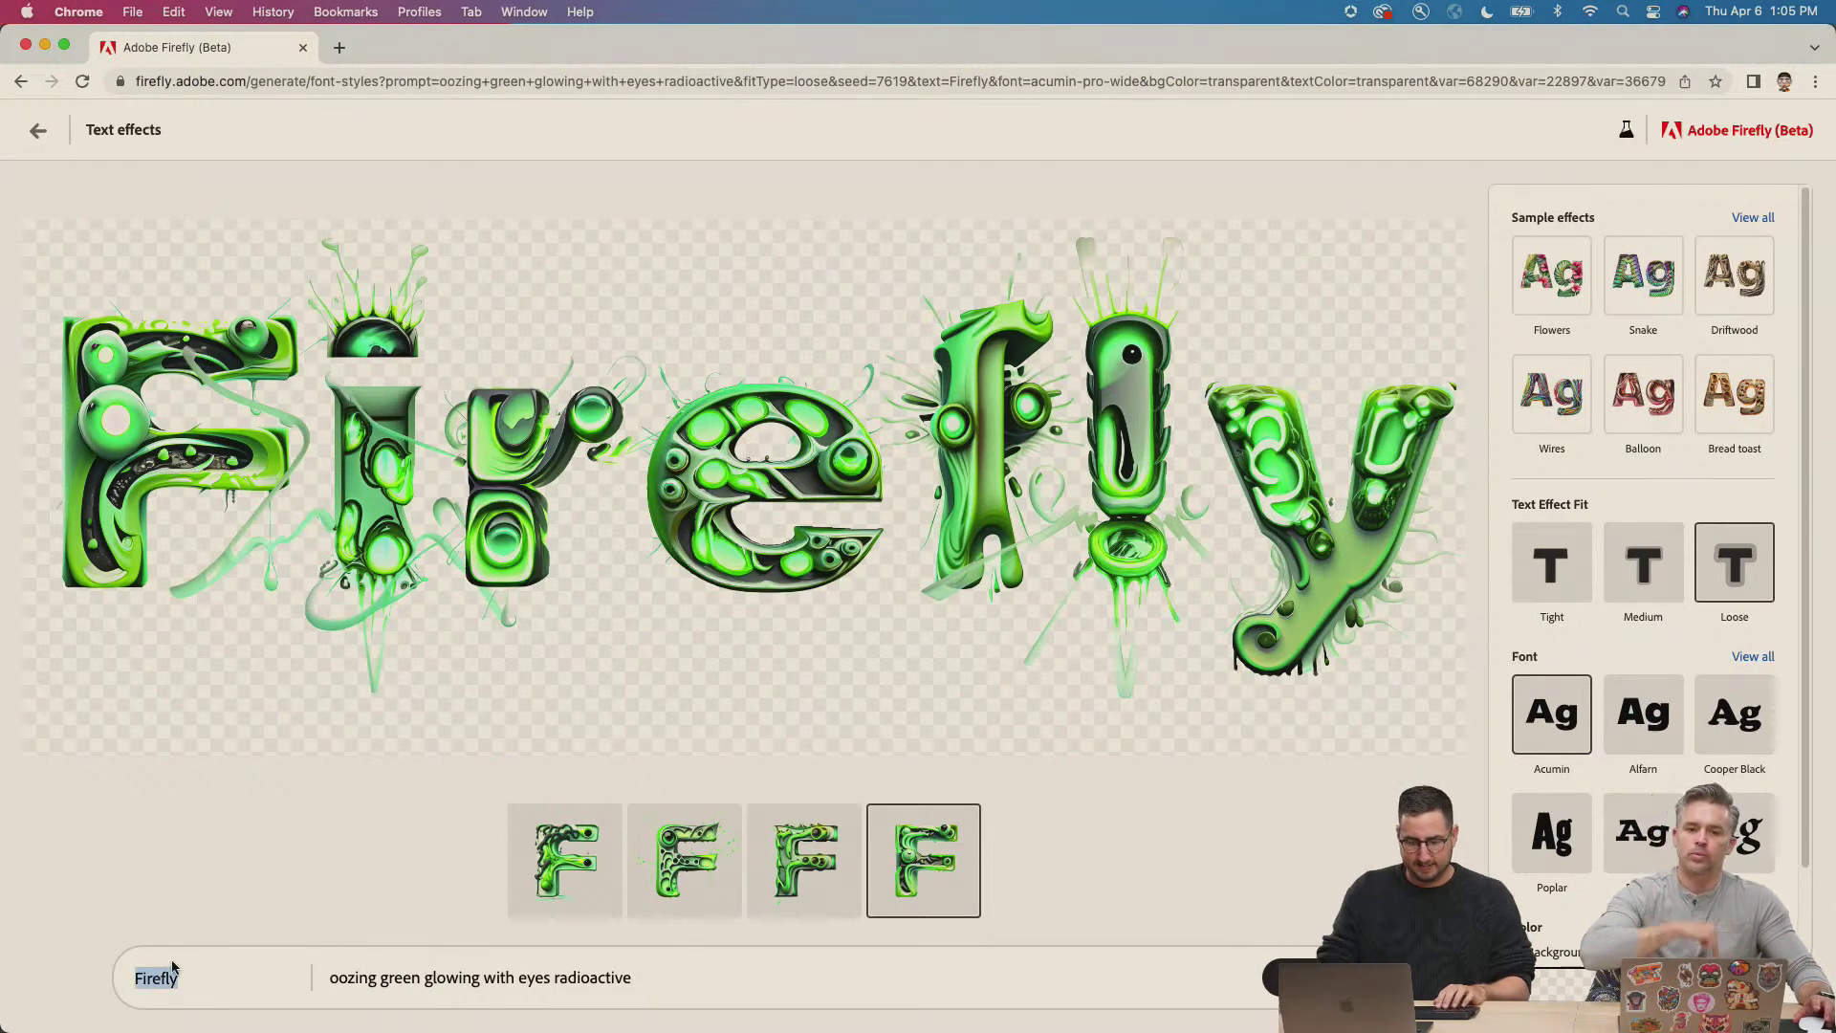
pyautogui.write('I')
pyautogui.press('BackSpace')
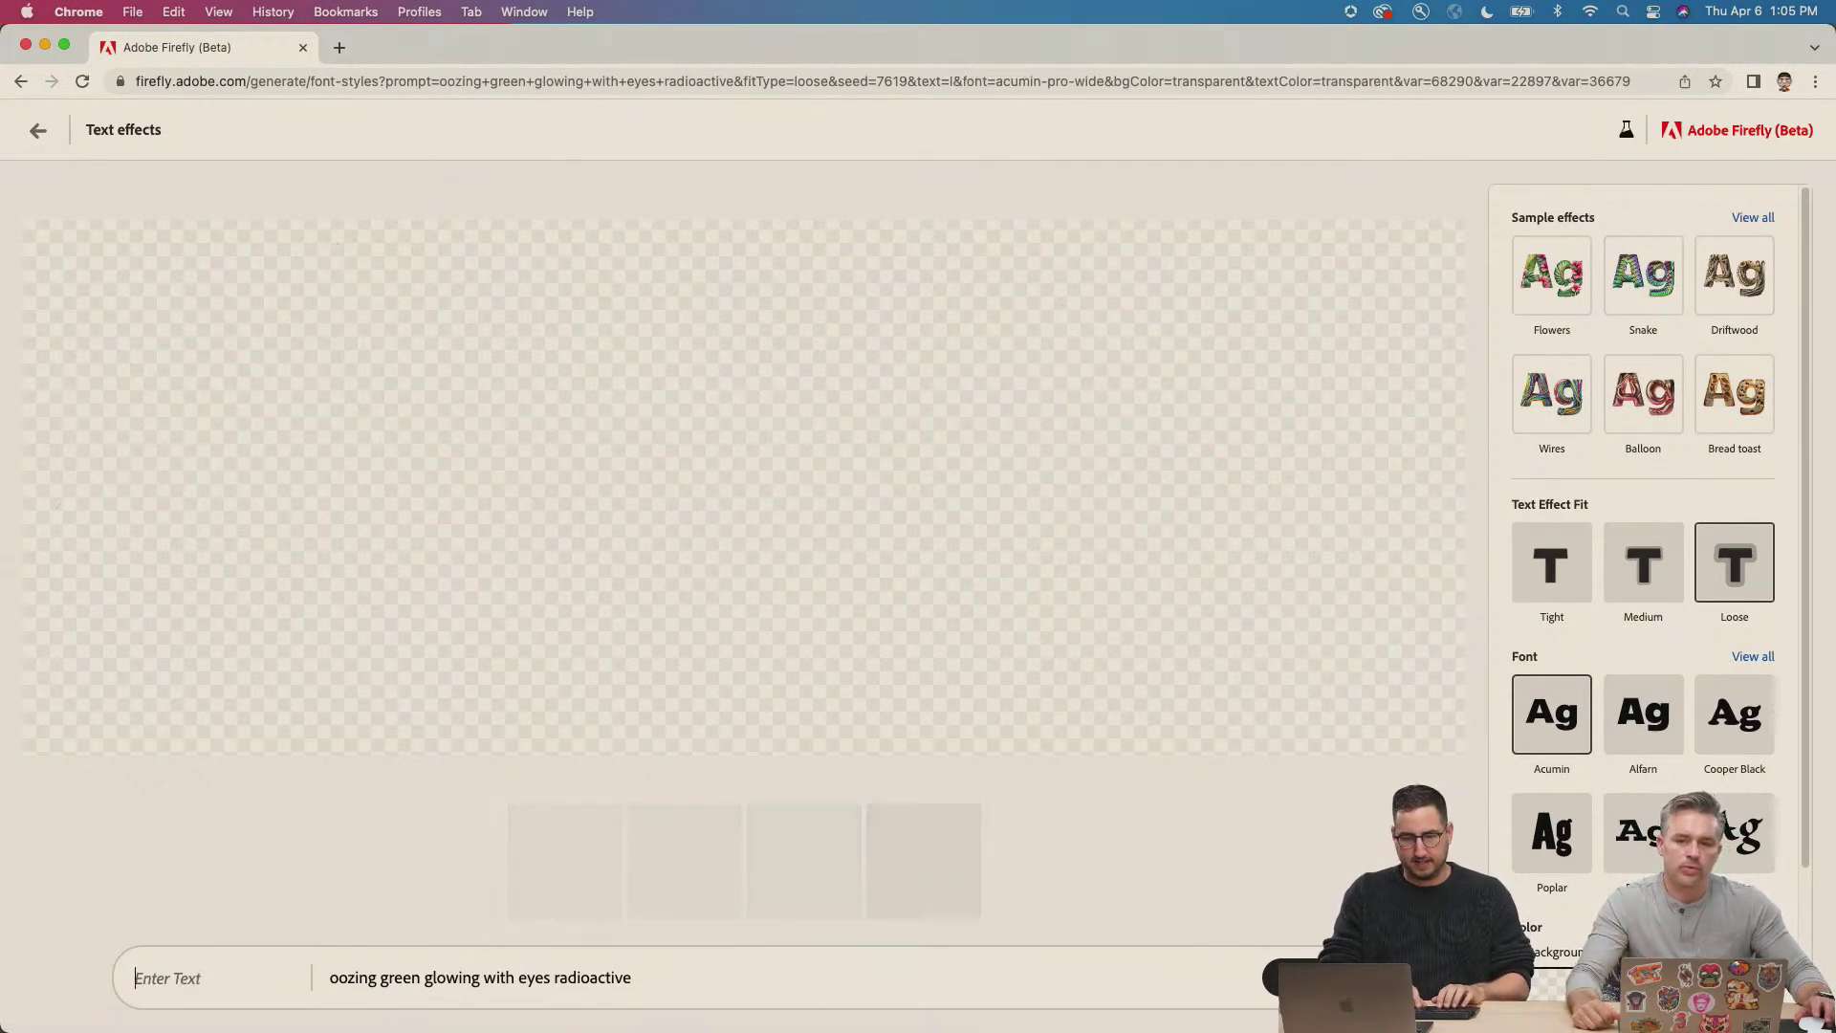
pyautogui.write('Alien')
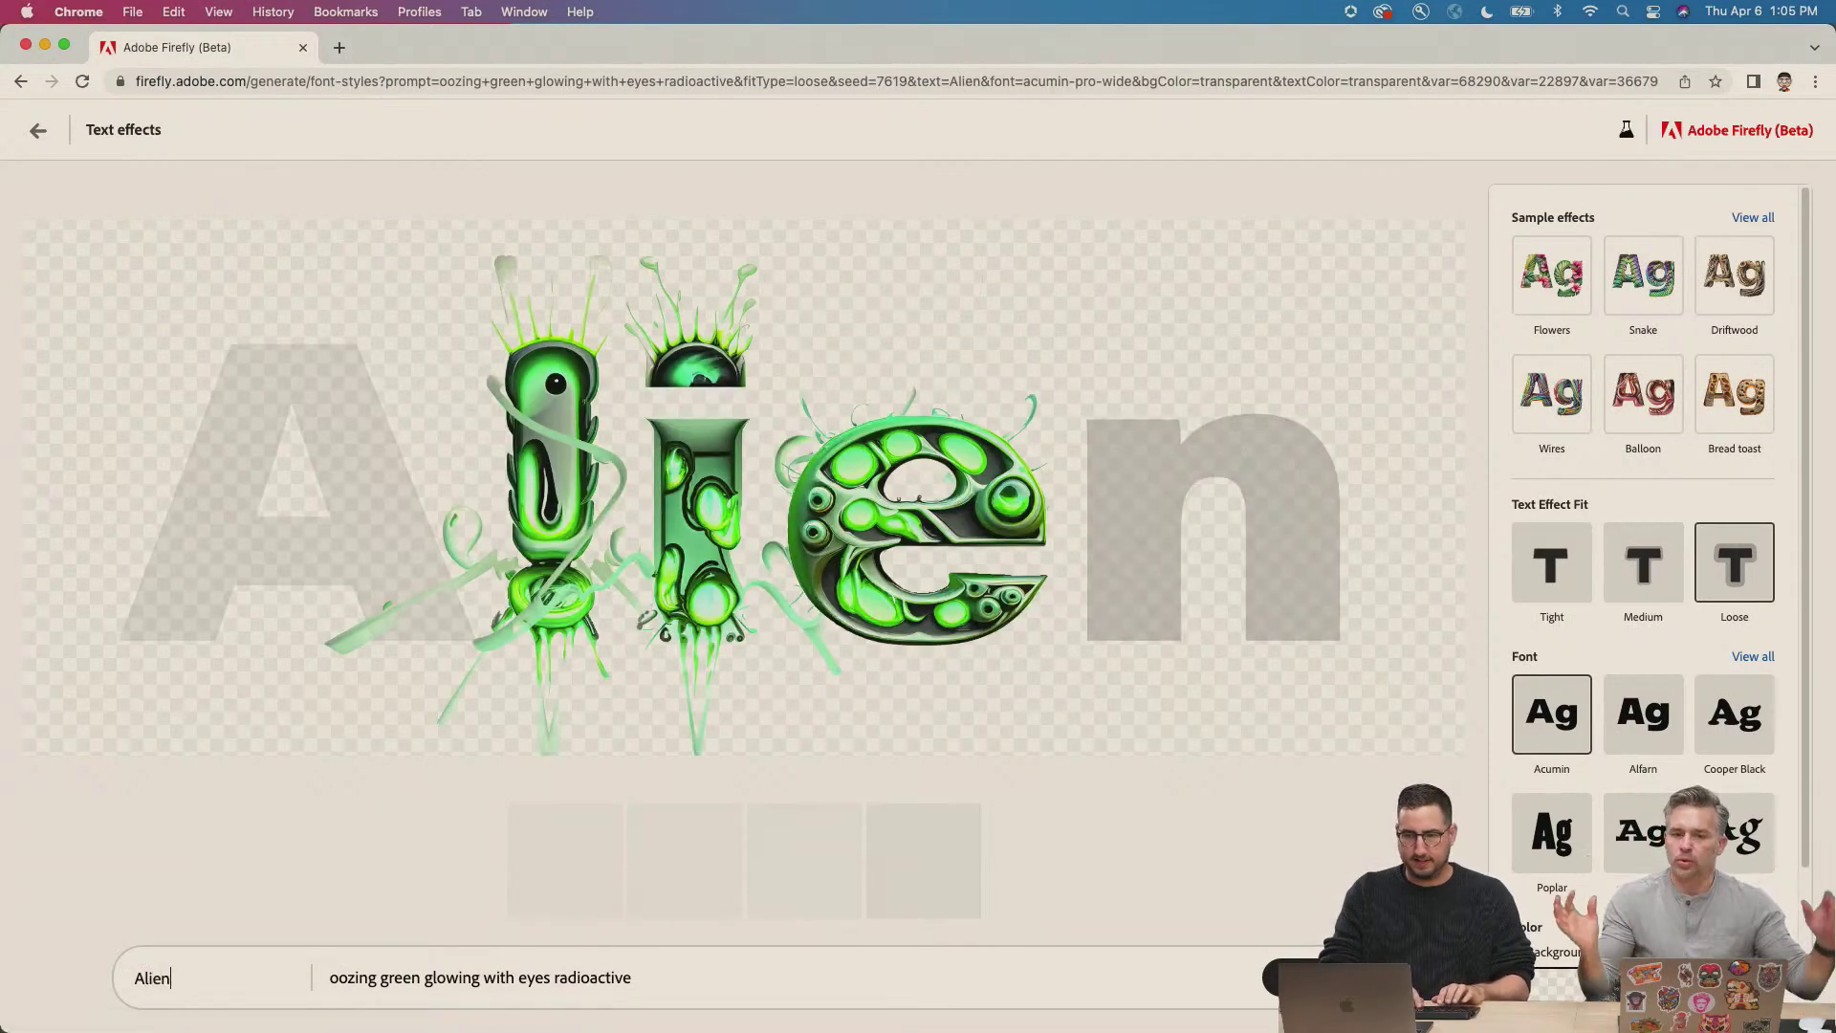
pyautogui.write('s')
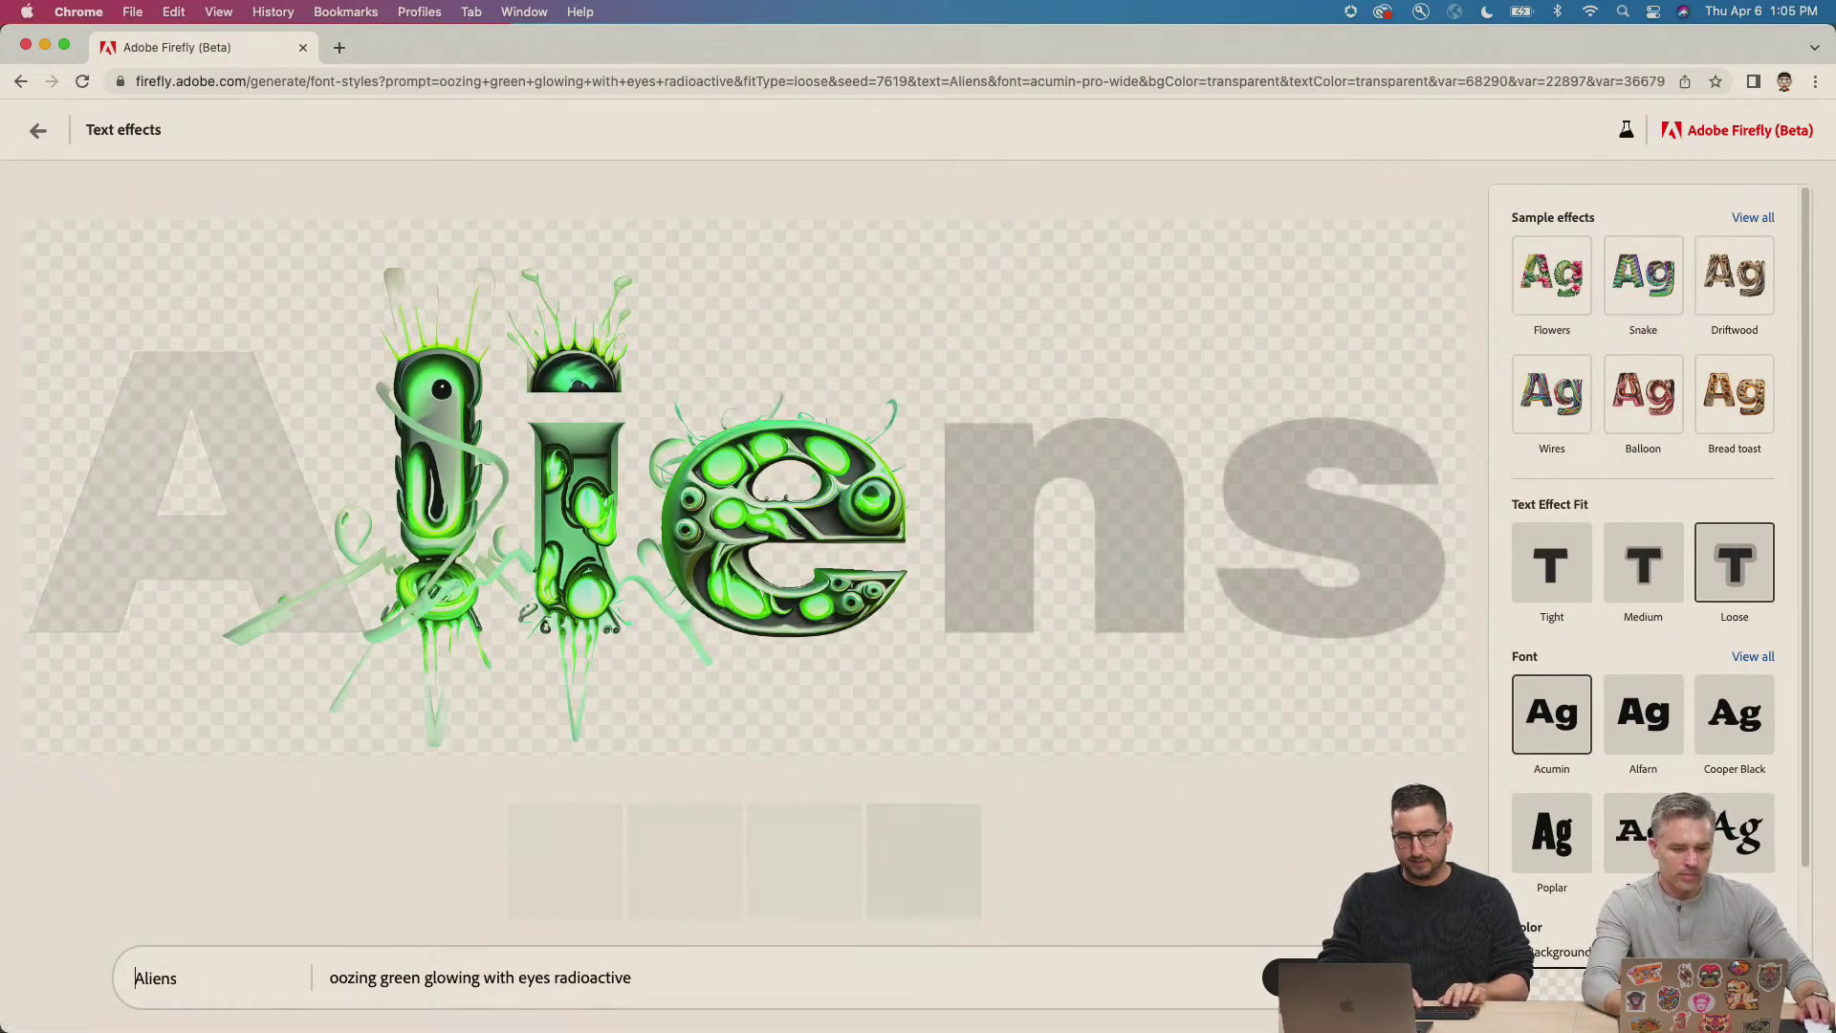
pyautogui.click(166, 977)
pyautogui.write('A')
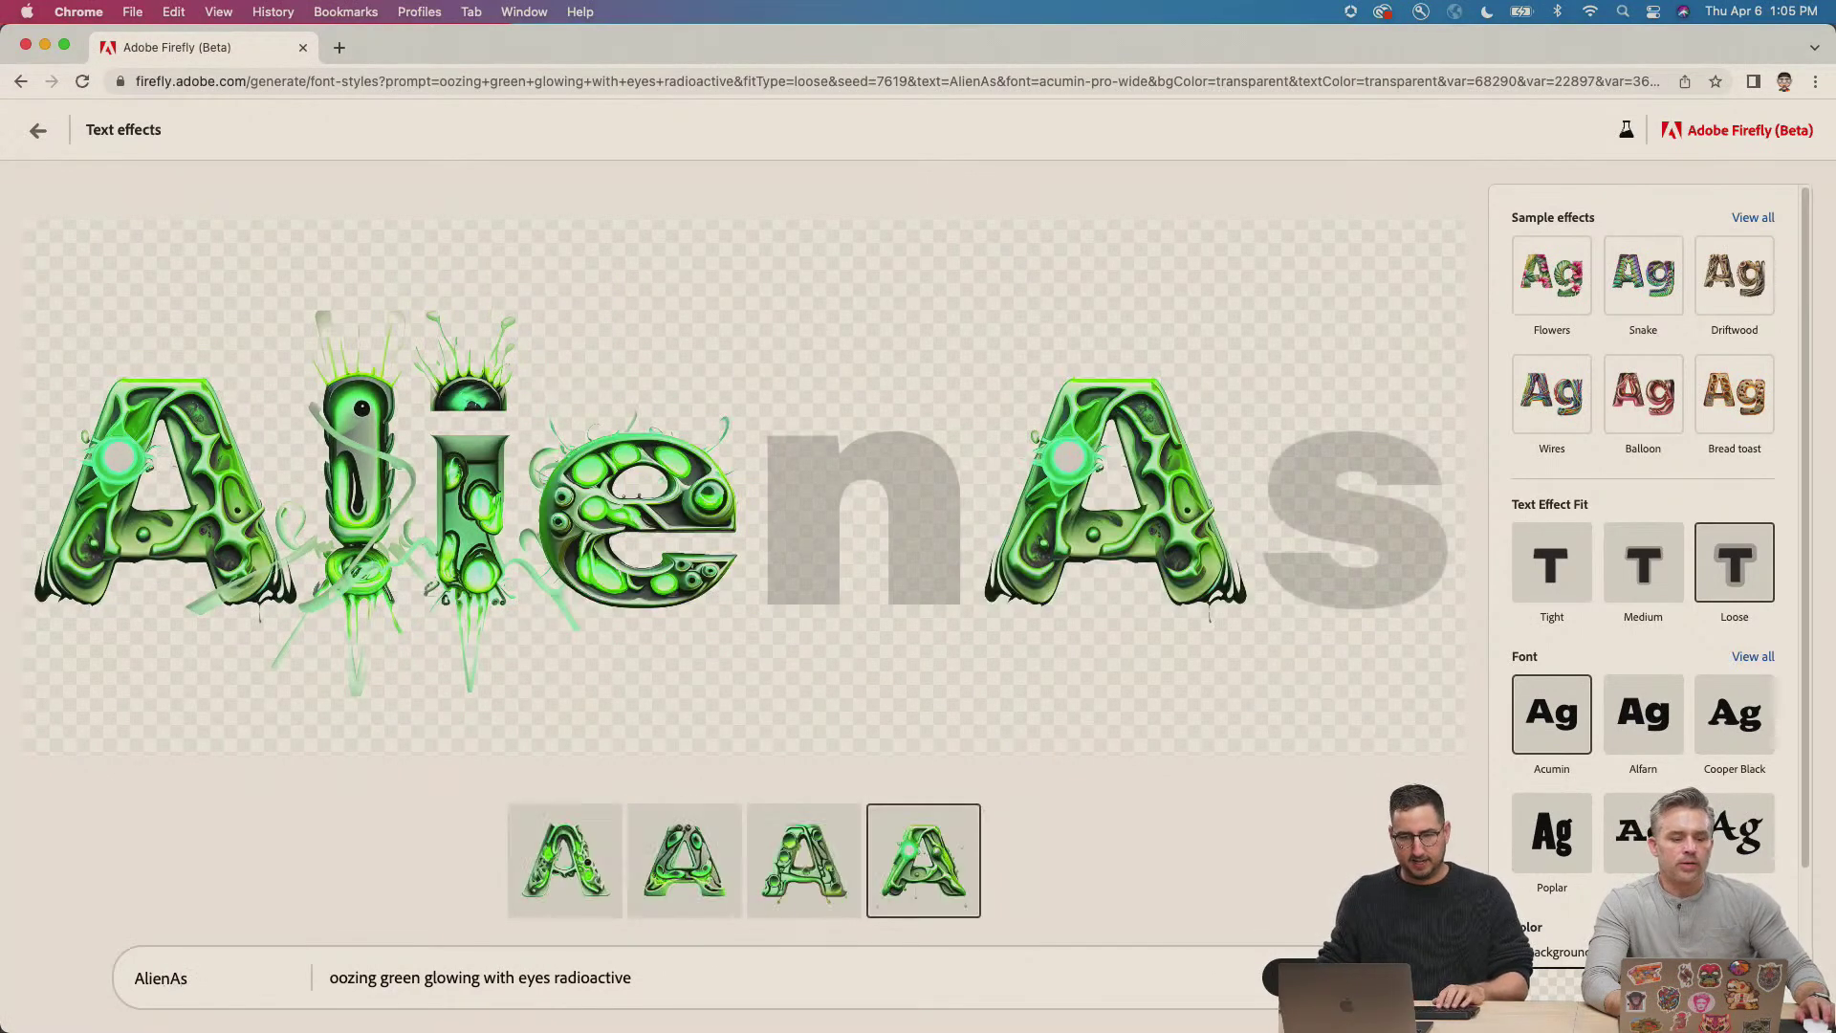
# Set the text of the green radioactive effect to ALIEN in capital letters.
pyautogui.doubleClick(169, 977)
pyautogui.write('ALIENTS')
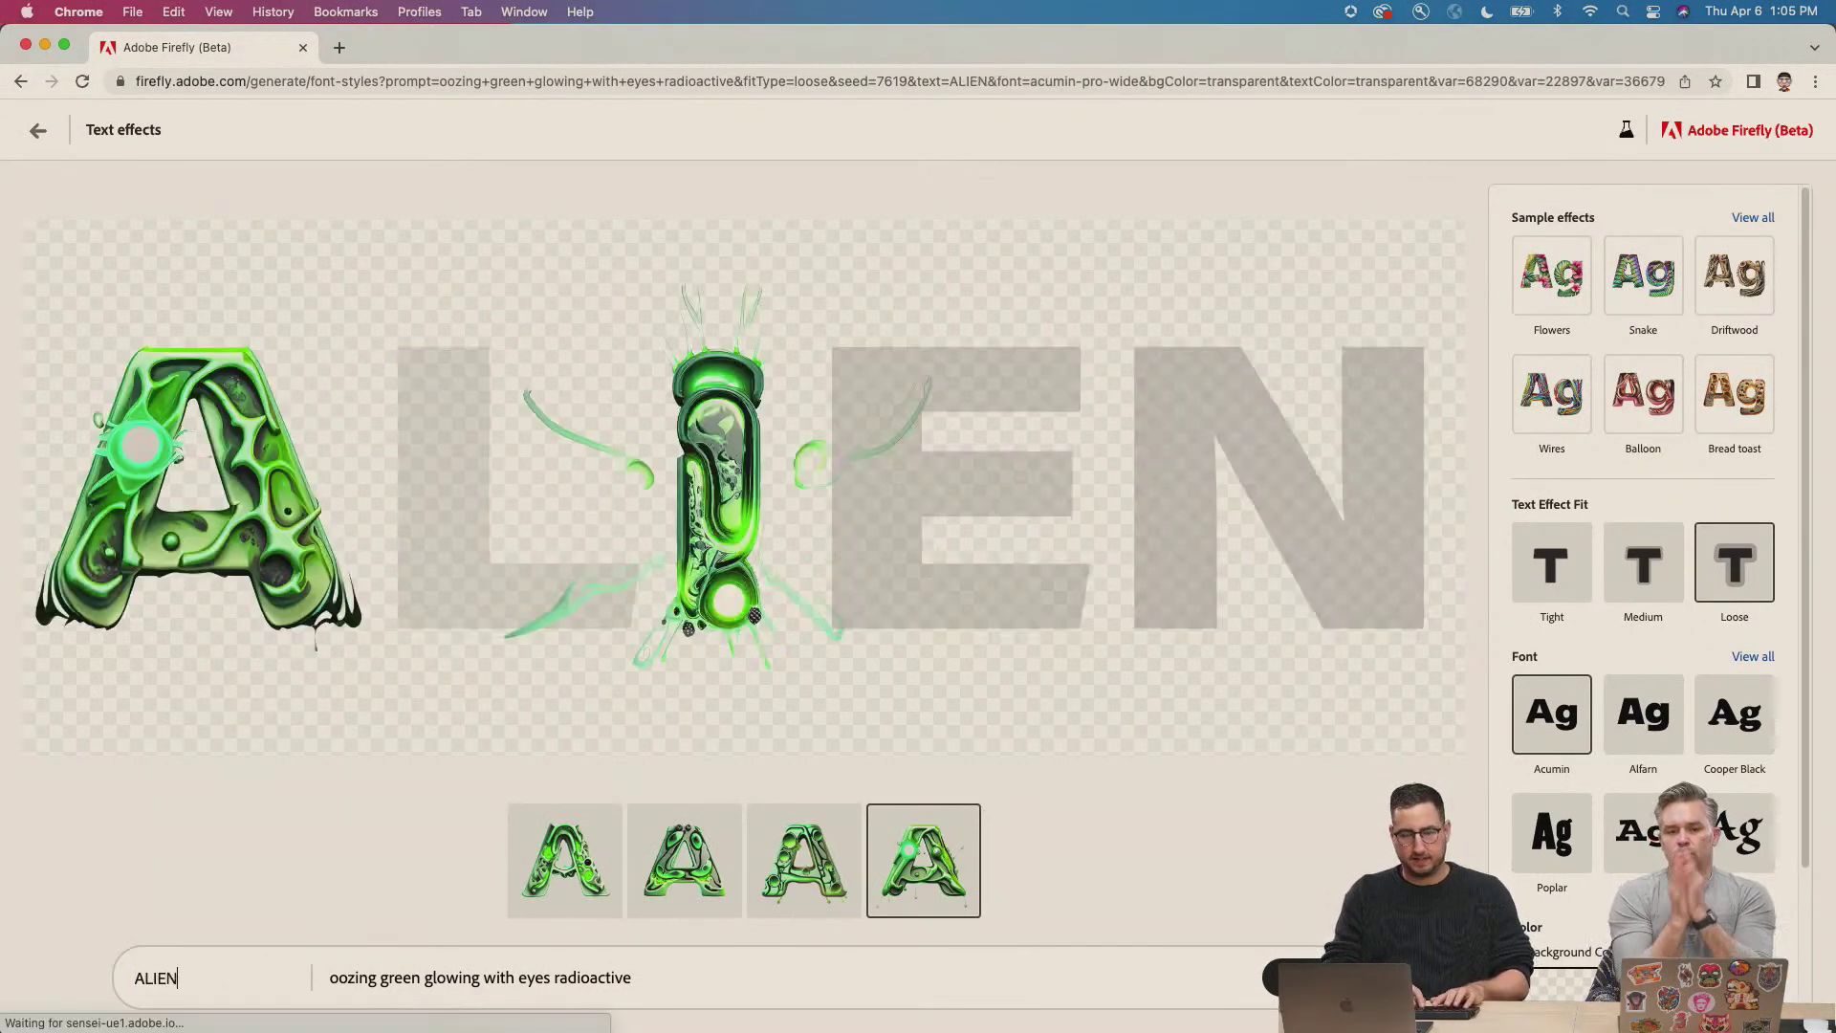
pyautogui.press('BackSpace')
pyautogui.press('BackSpace')
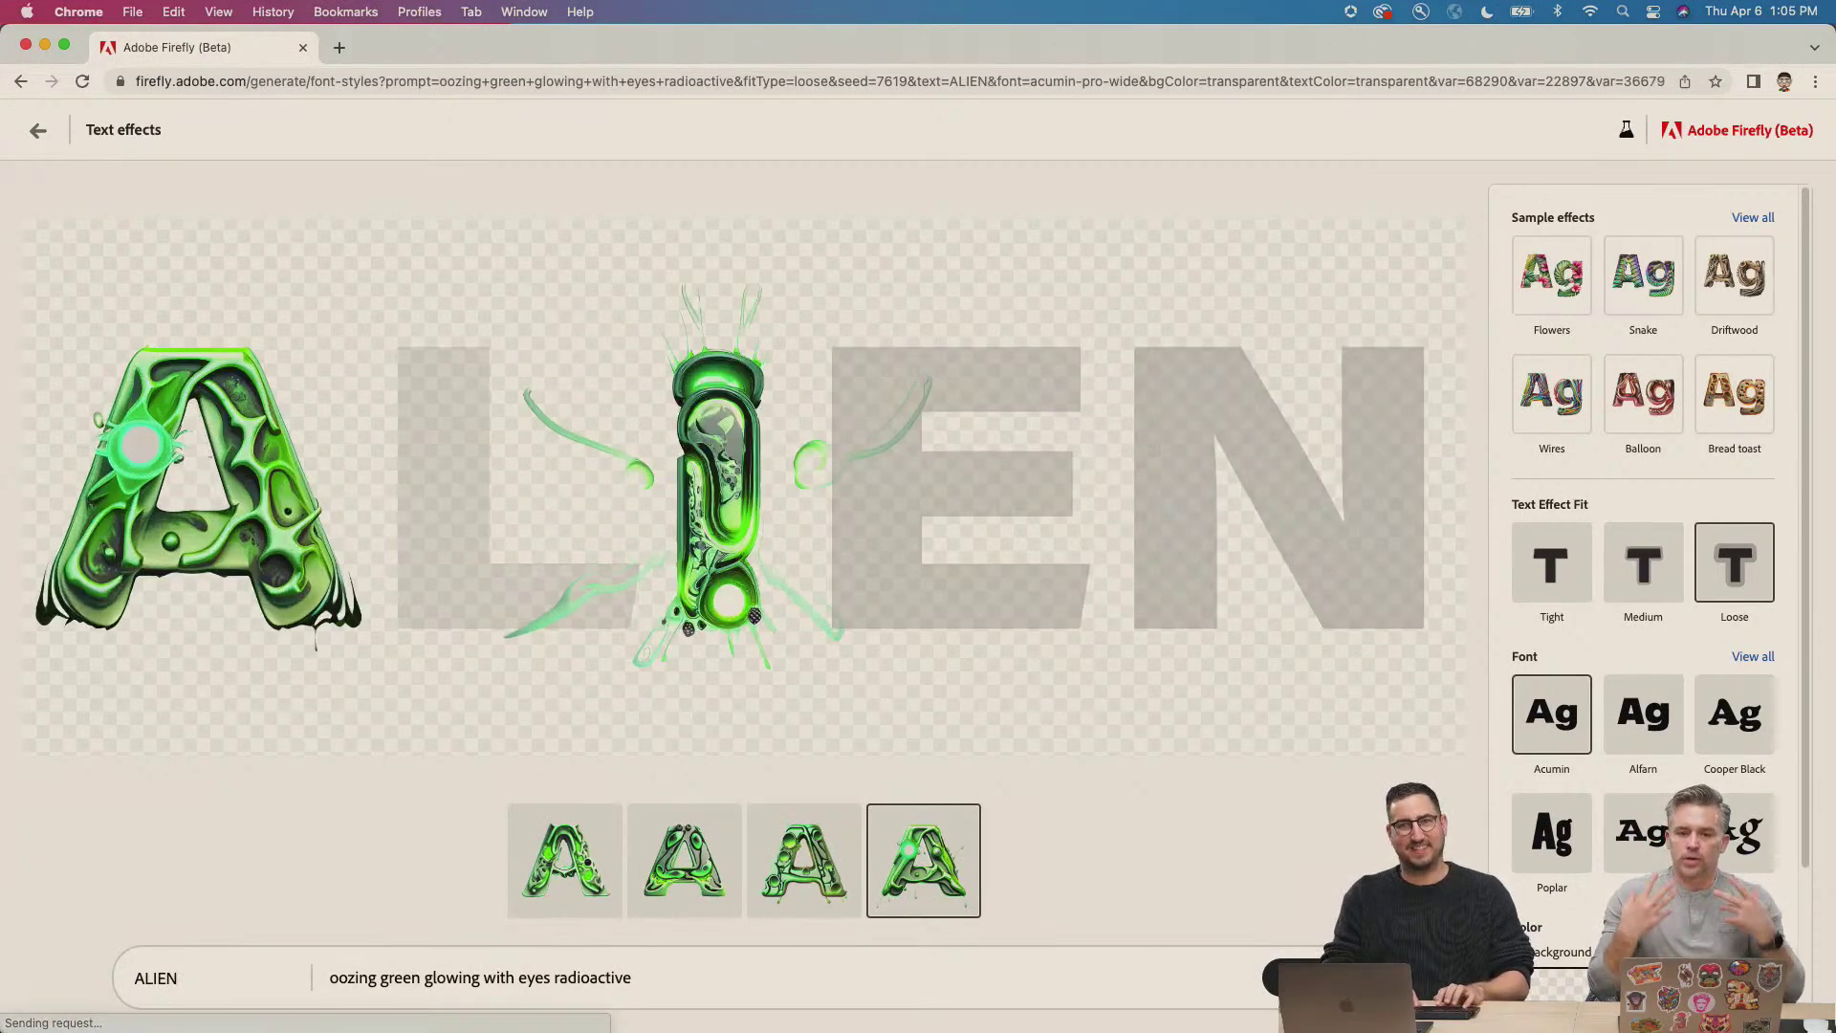
# Change the green radioactive text to ALIENS and download the image with Content Credentials, turning off the recurring notice.
pyautogui.write('S')
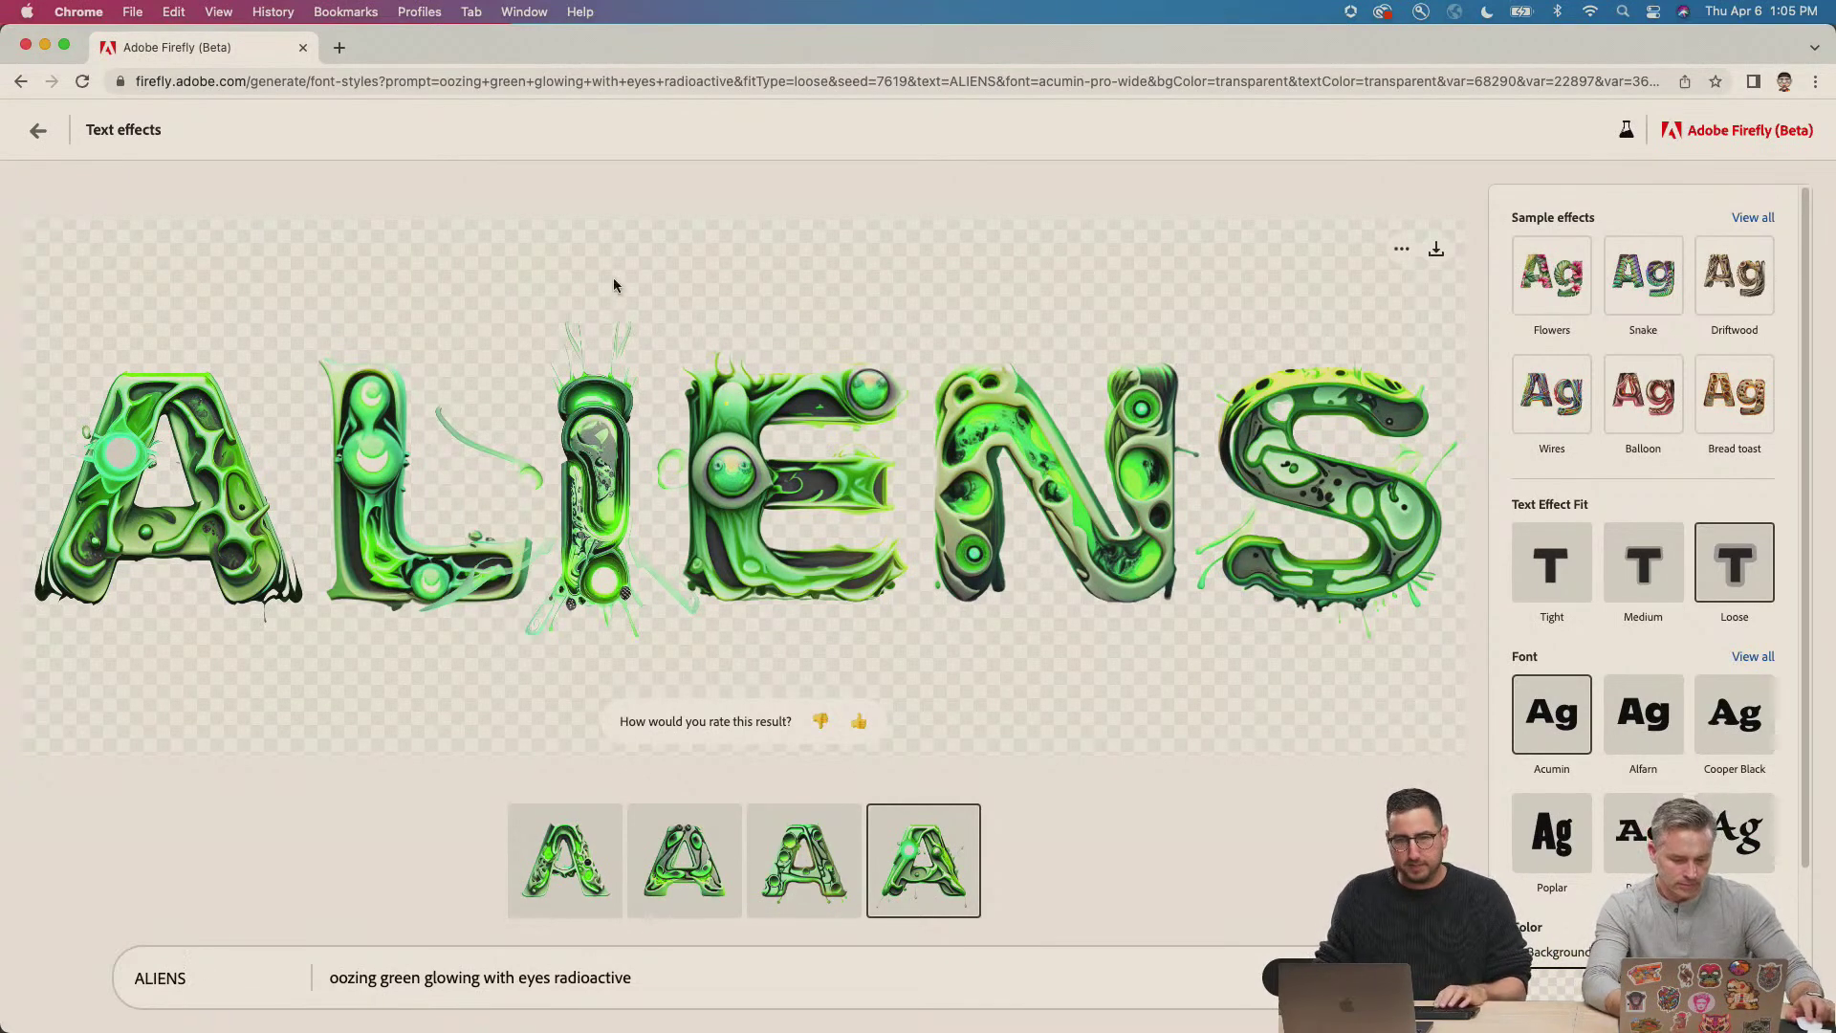
pyautogui.click(1438, 251)
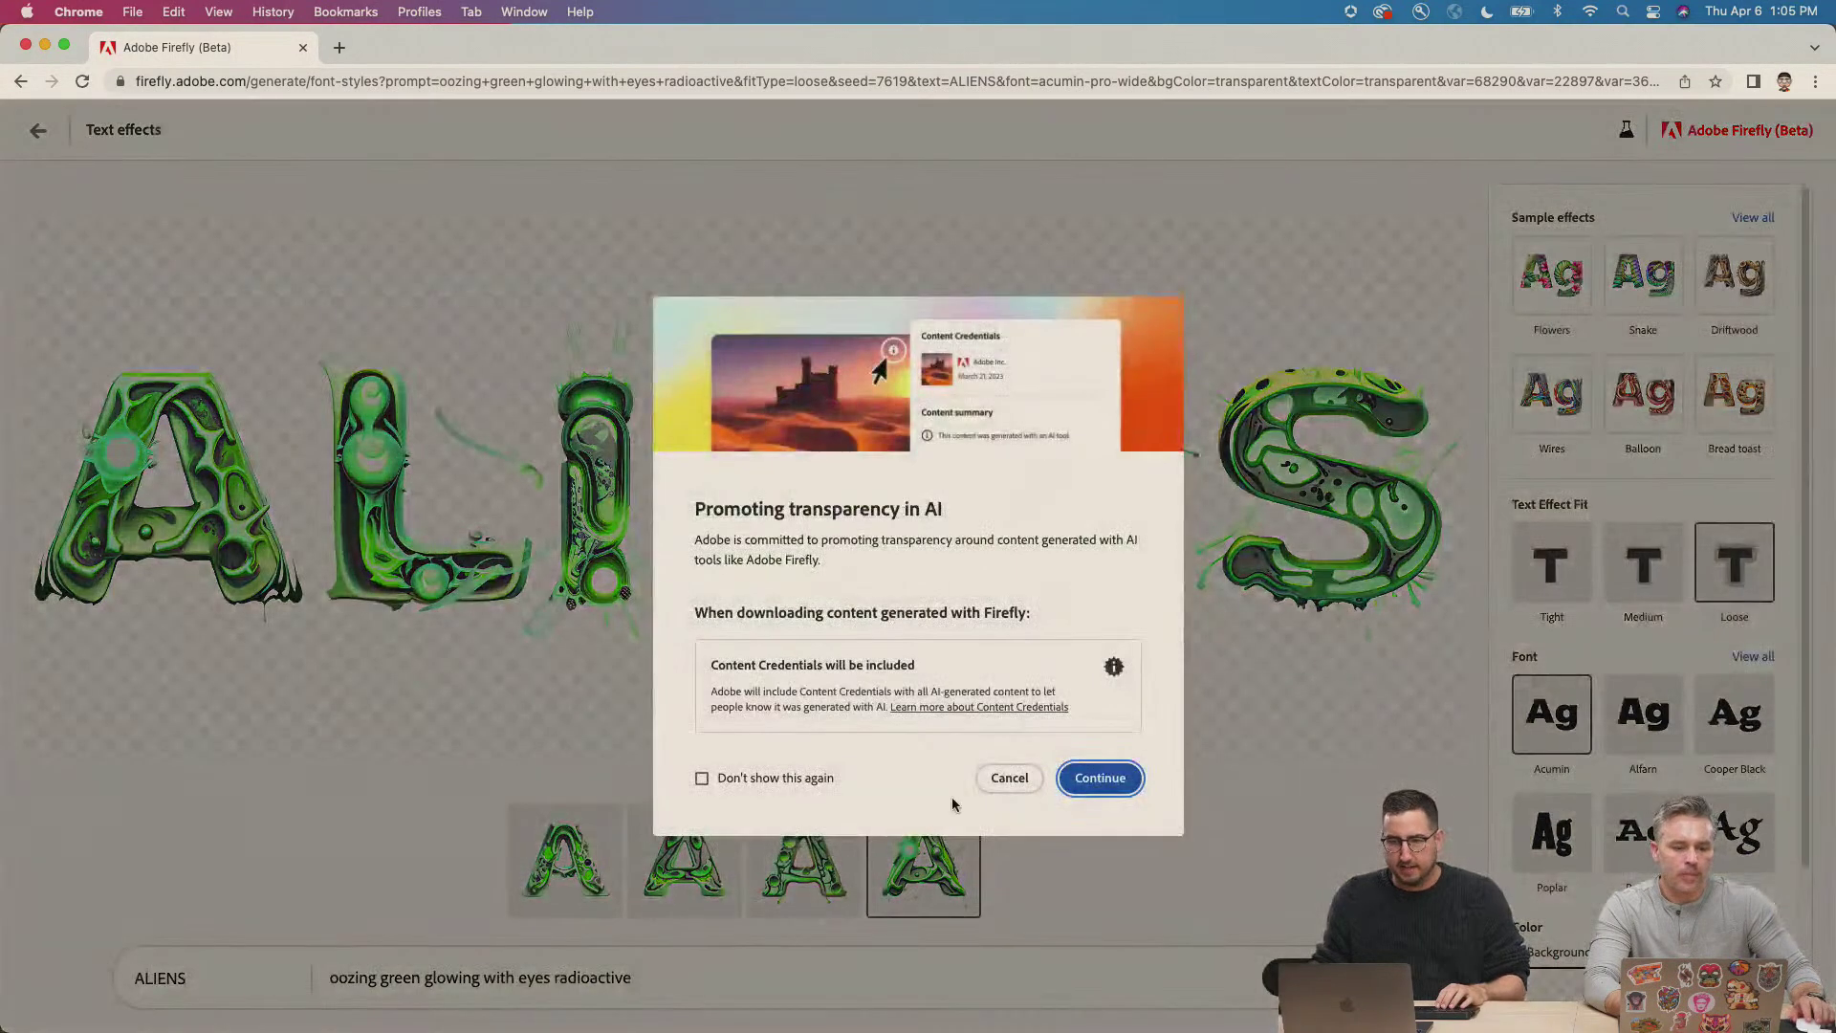
pyautogui.click(702, 777)
pyautogui.click(1100, 777)
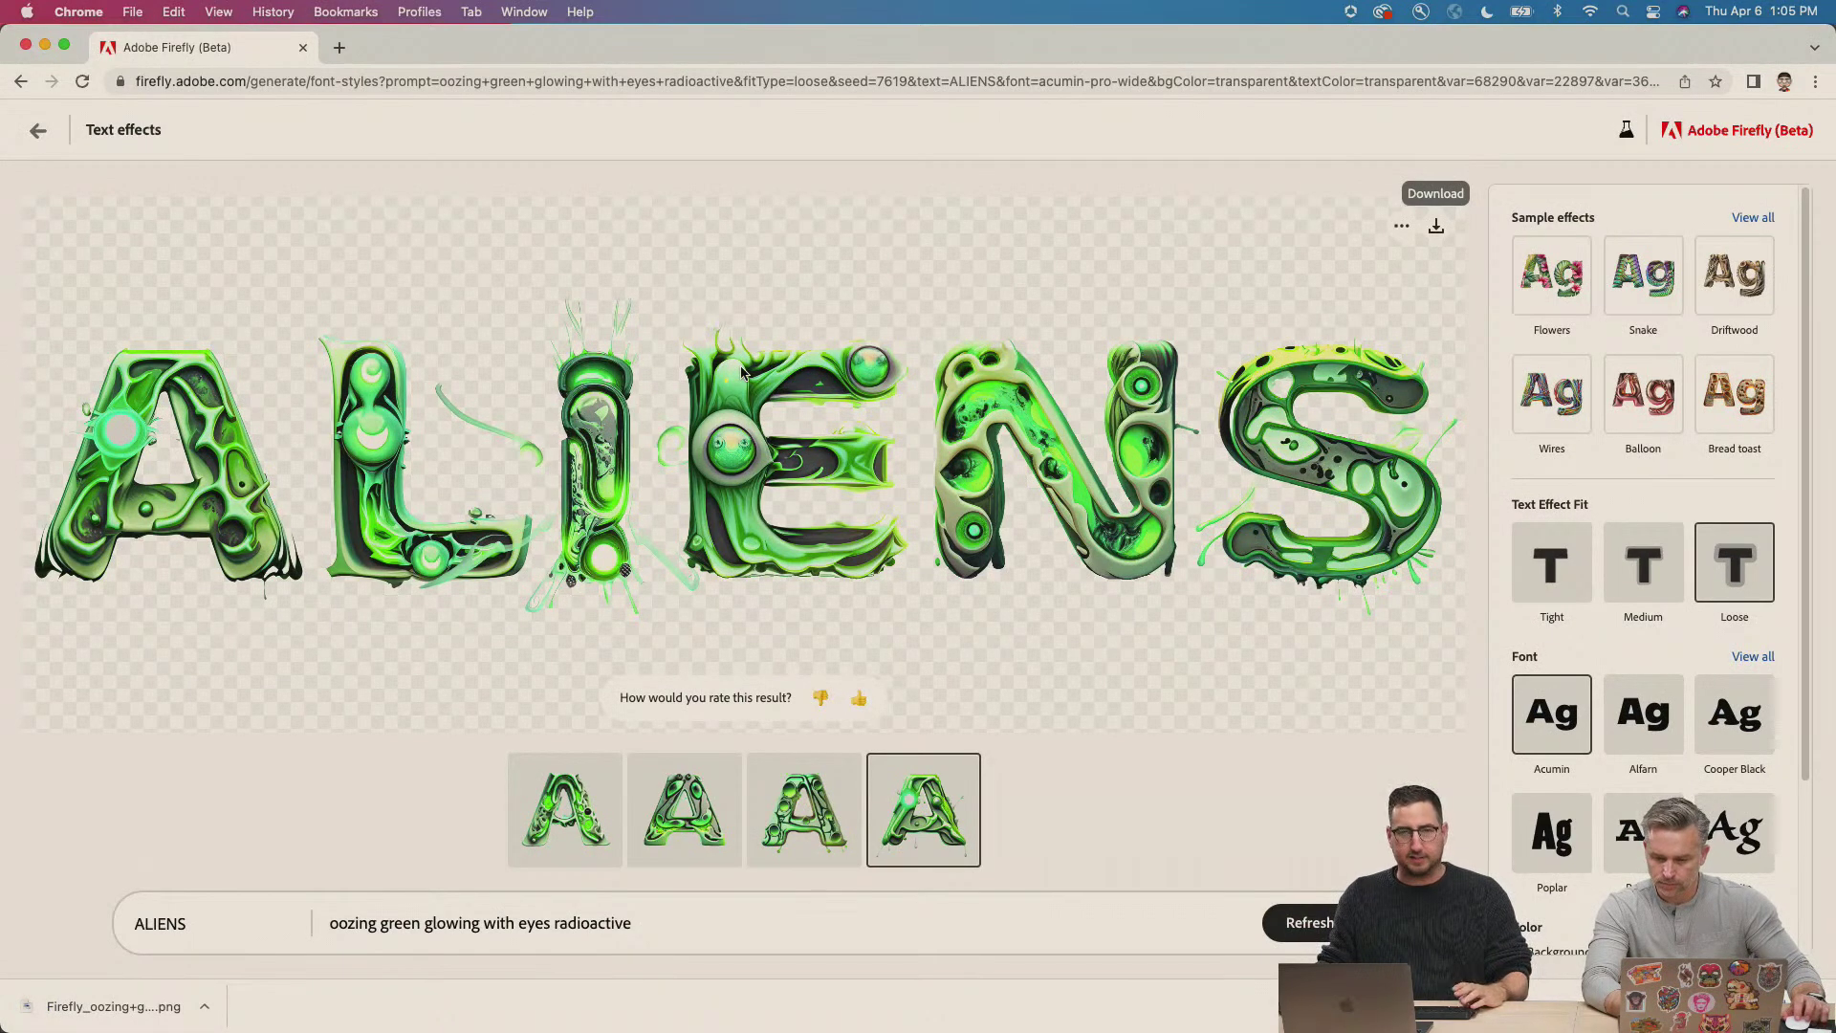
pyautogui.press('super+Tab')
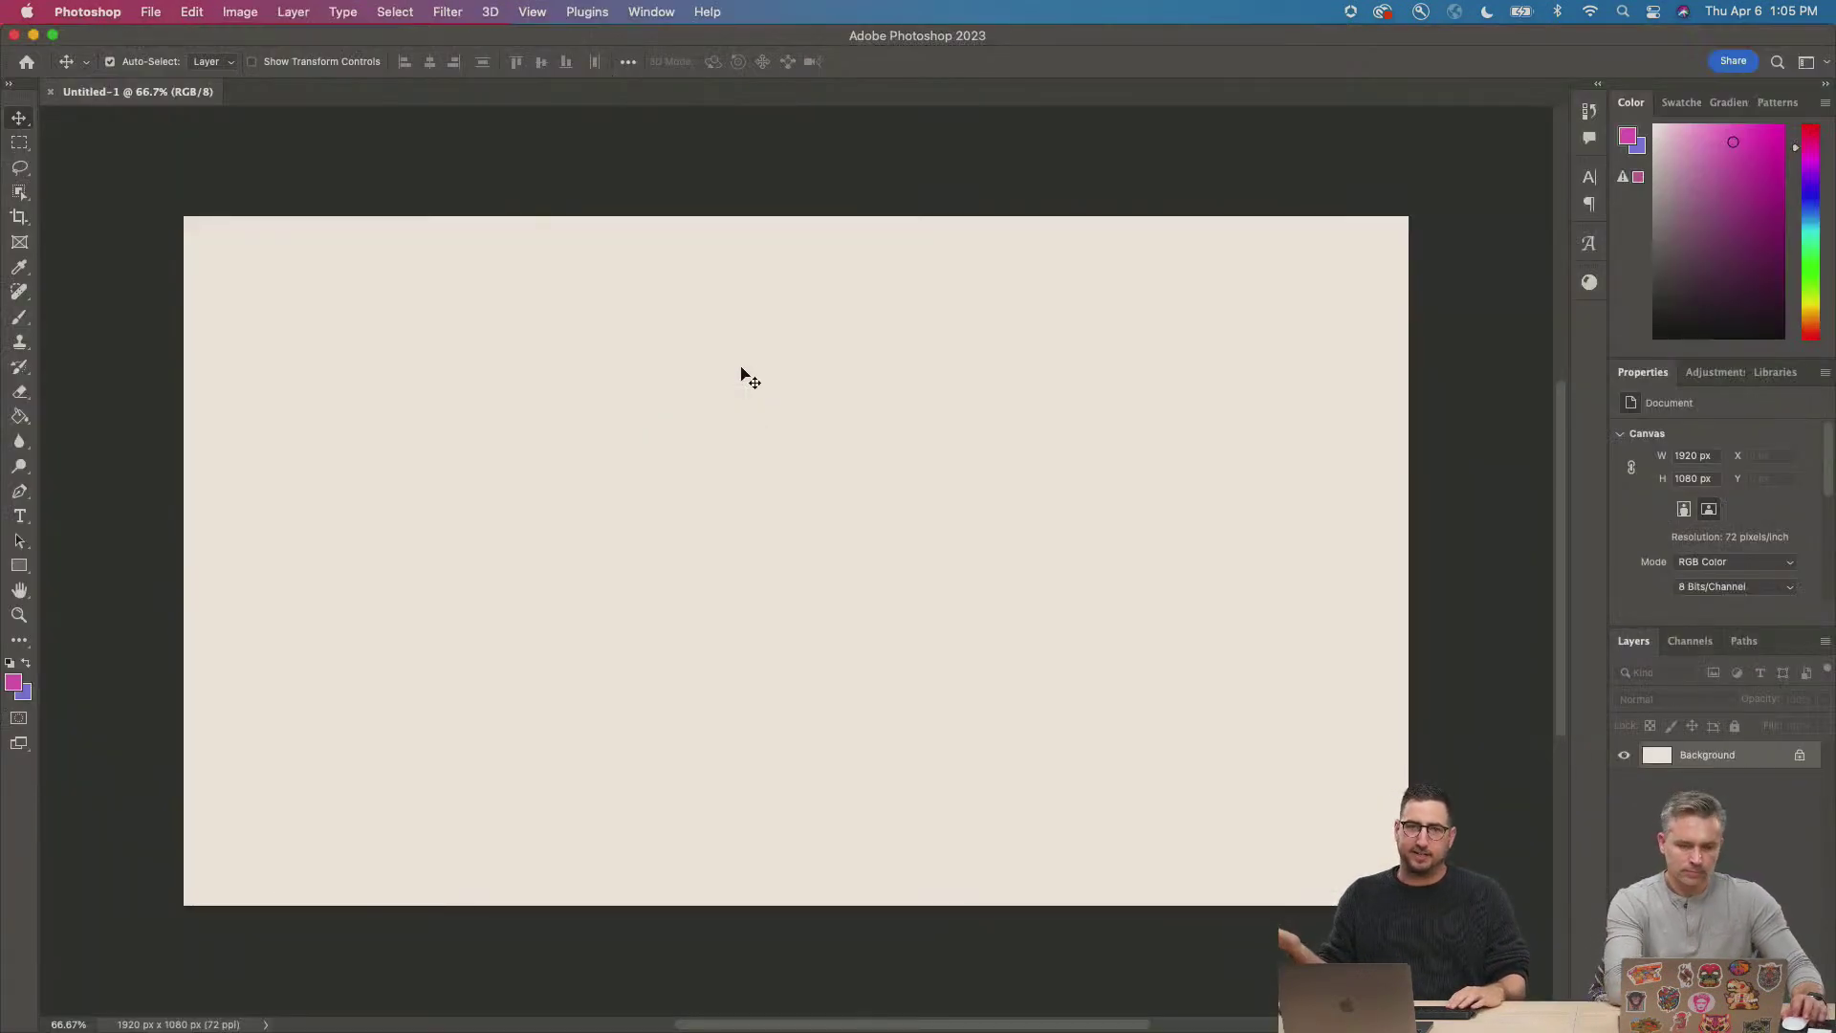
pyautogui.press('super+Tab')
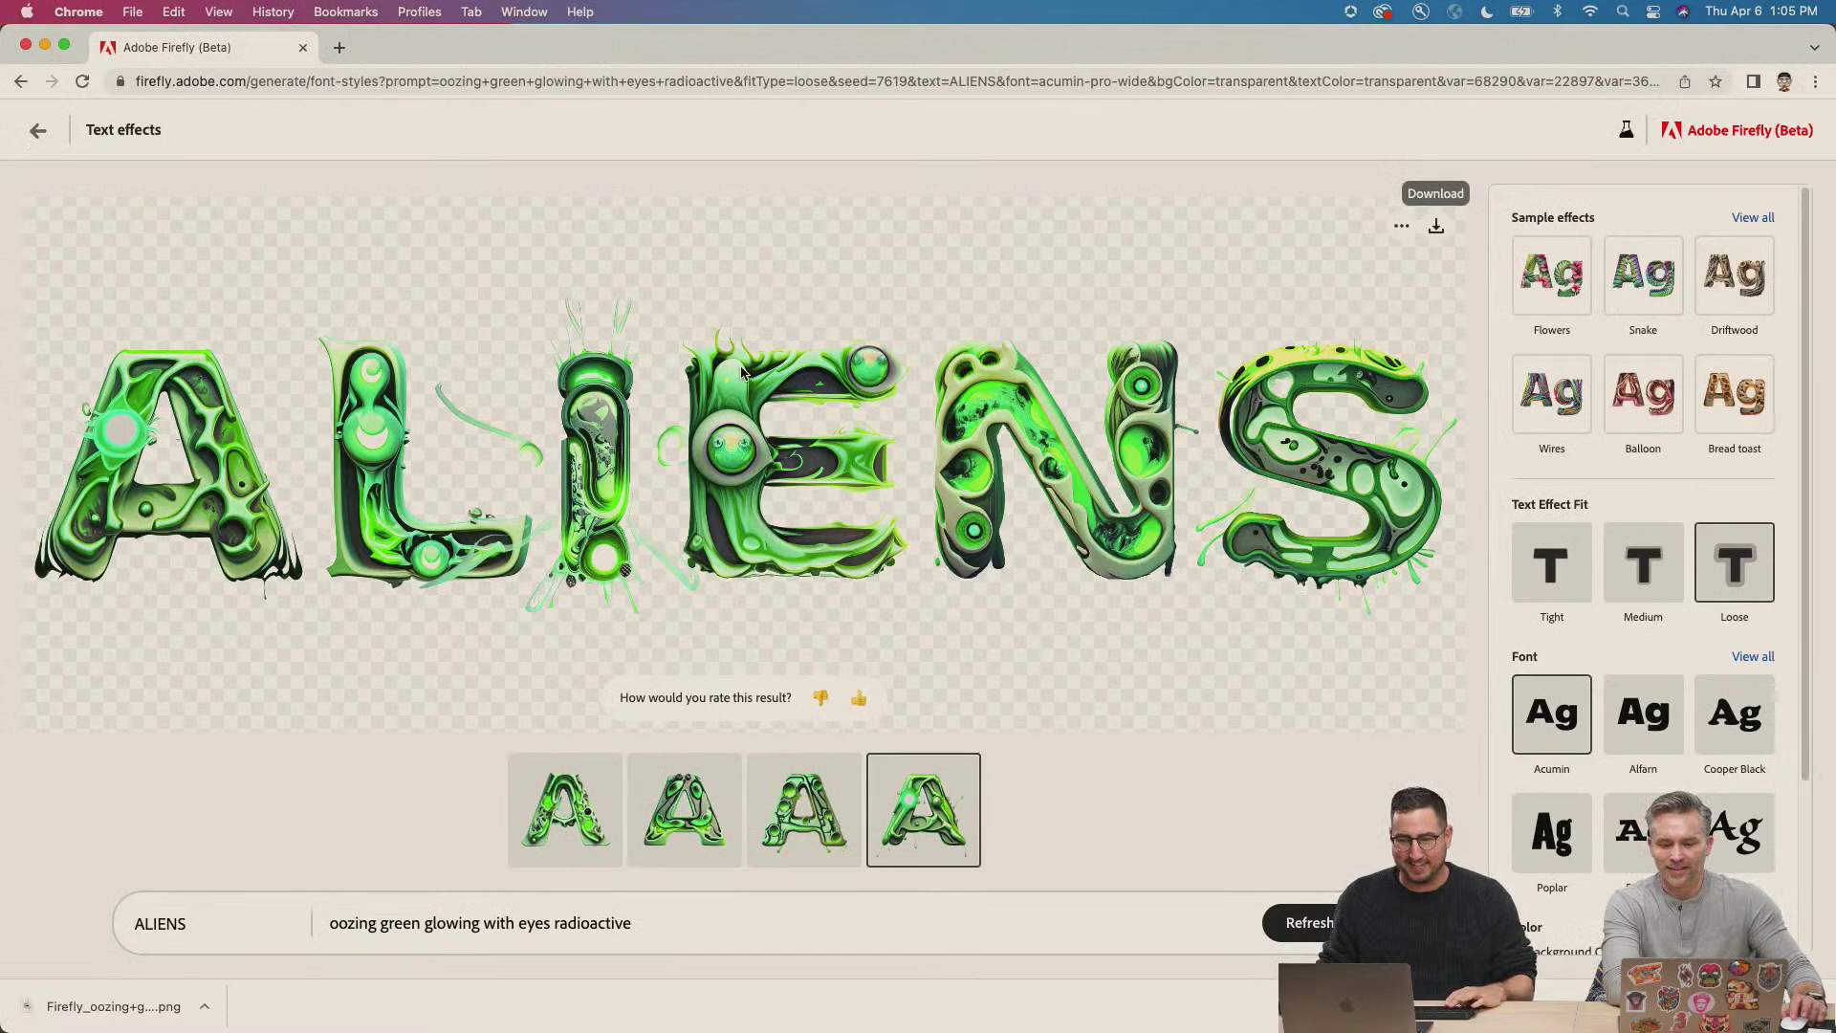
pyautogui.press('super+Tab')
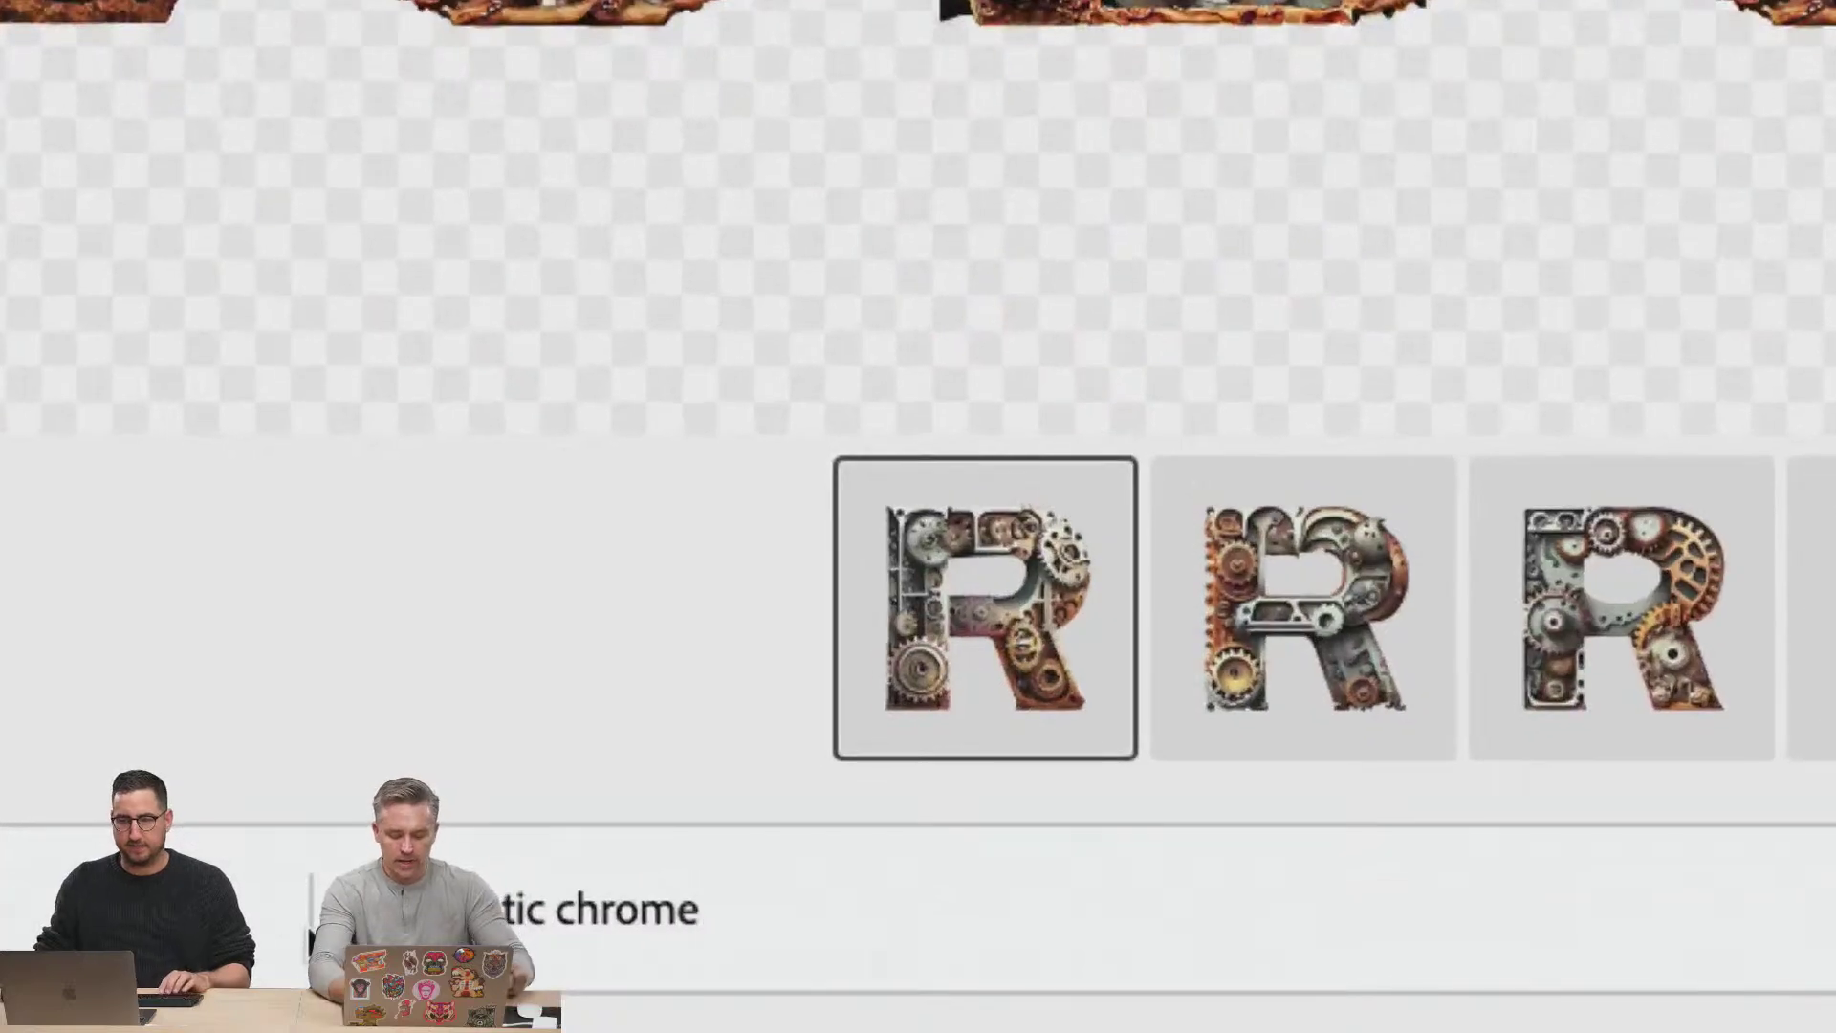
# Generate the ROBOTS text effect from the prompt "automatic chrome, shiny, reflective, glowing lights" and download the image.
pyautogui.write(', shiny re')
pyautogui.press('BackSpace')
pyautogui.press('BackSpace')
pyautogui.press('BackSpace')
pyautogui.write(', relf')
pyautogui.press('BackSpace')
pyautogui.press('BackSpace')
pyautogui.write('flective, glowing')
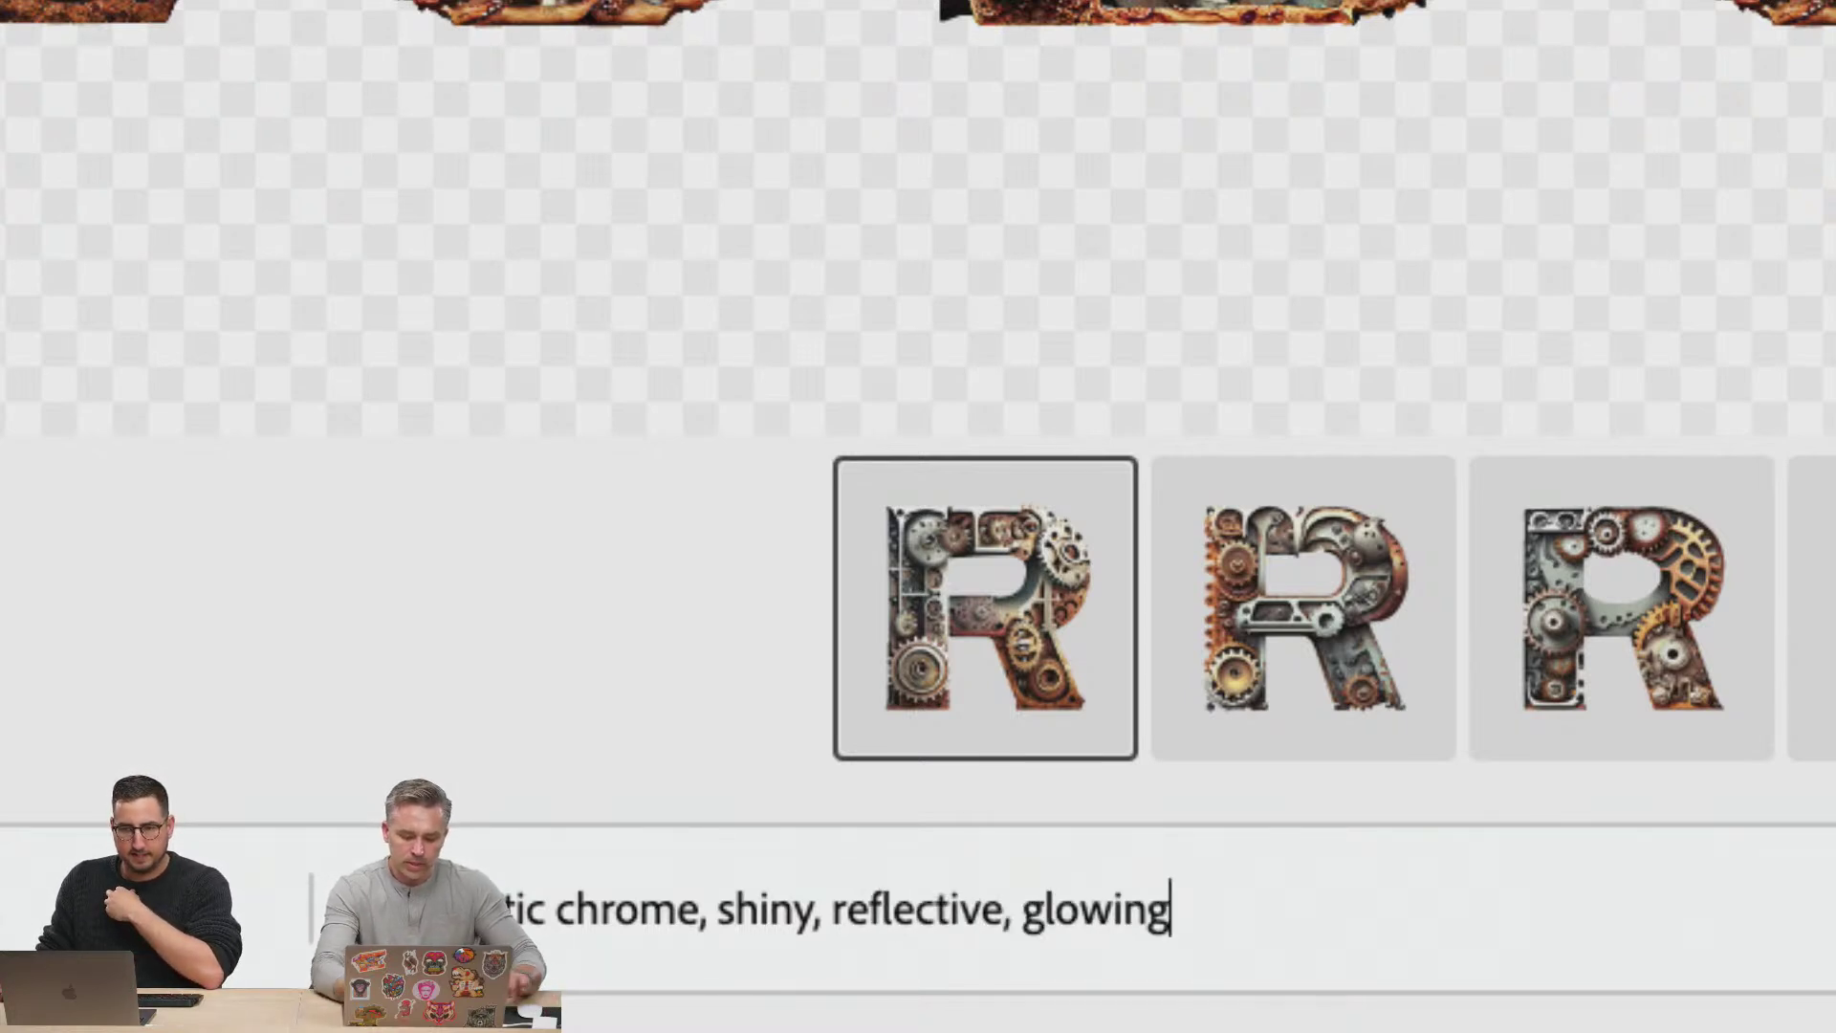
pyautogui.write(' lights')
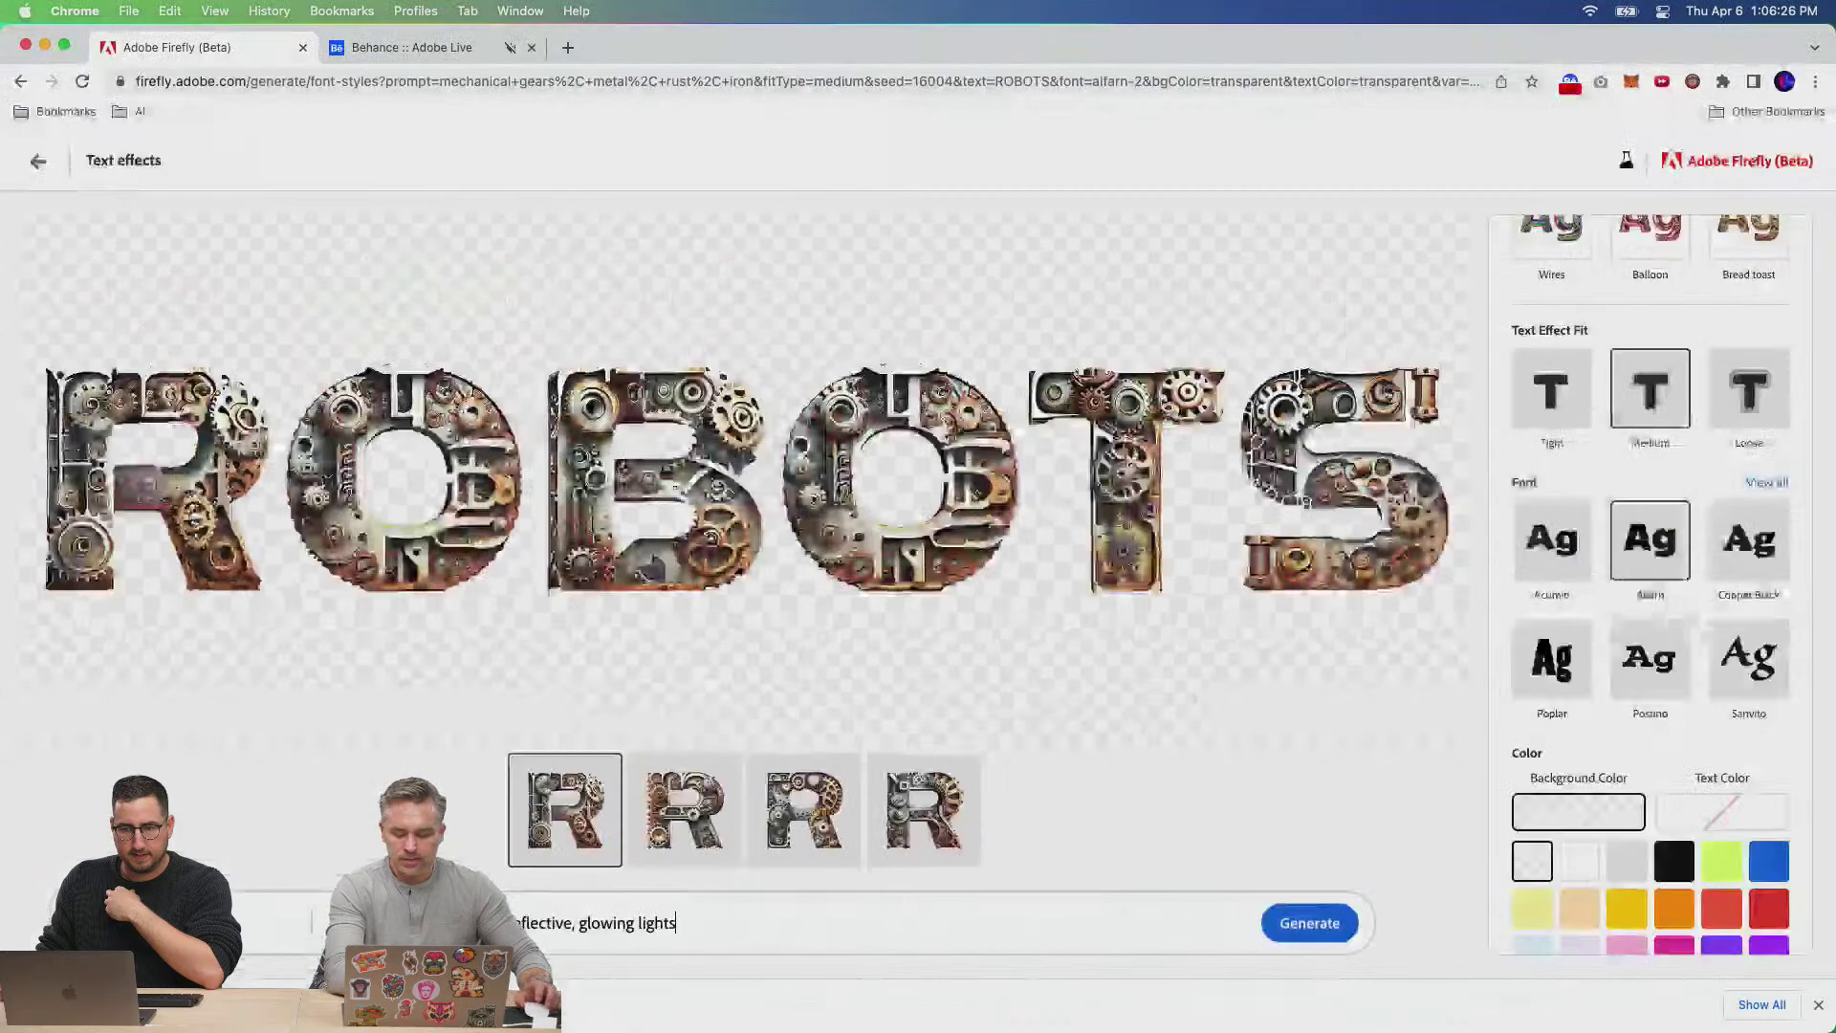
pyautogui.click(1306, 927)
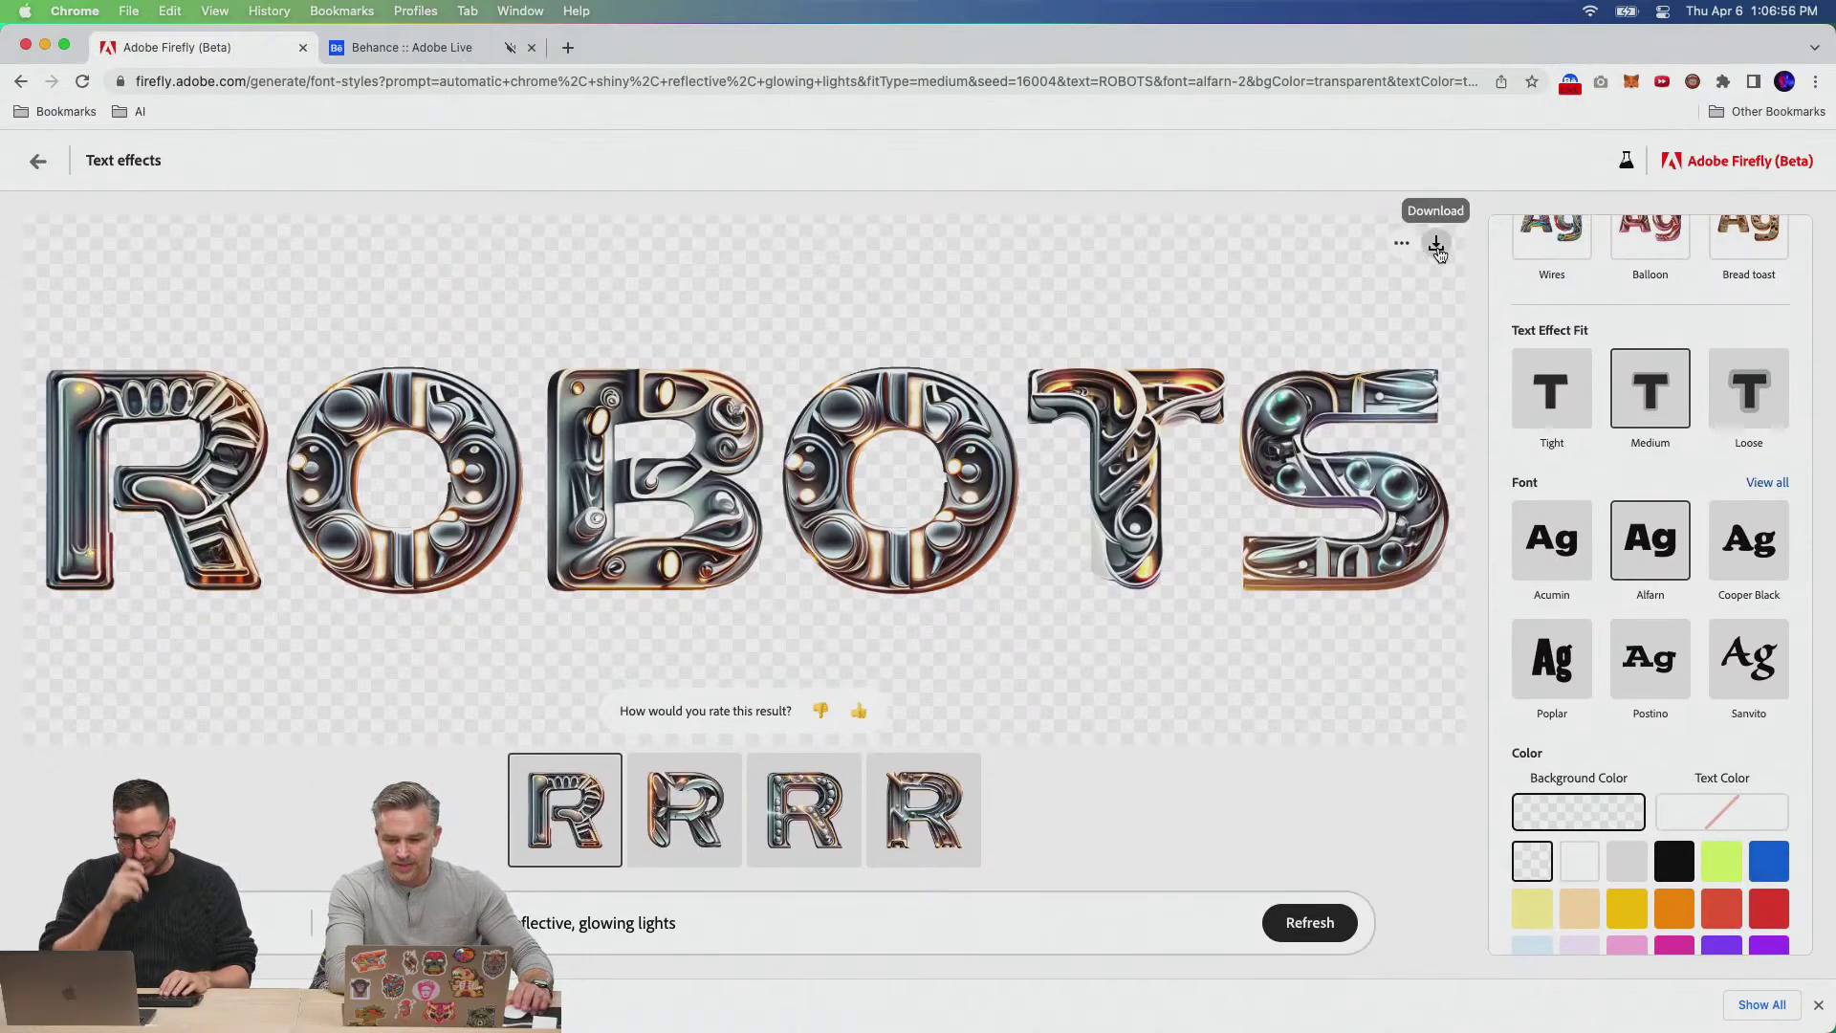
pyautogui.click(1438, 245)
pyautogui.click(1097, 770)
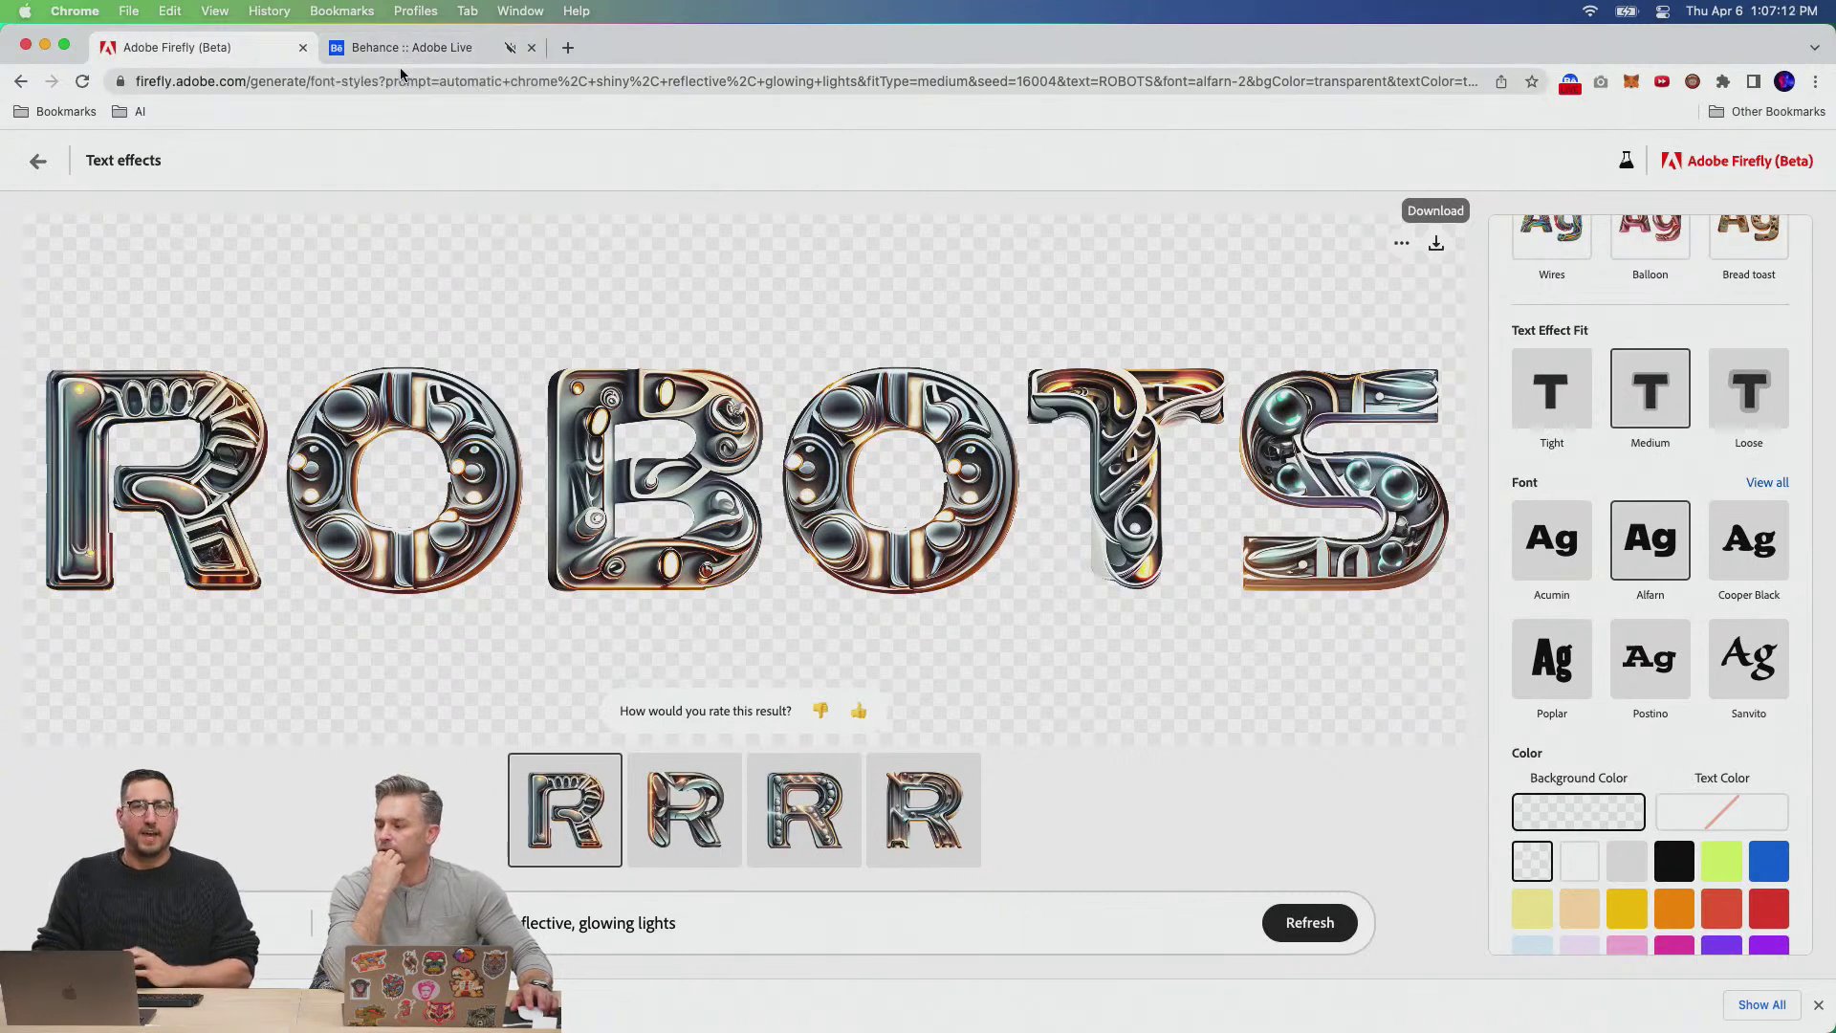
# Open the Adobe Firefly home page in a new browser tab and start Text to image.
pyautogui.click(568, 47)
pyautogui.write('fire')
pyautogui.press('Return')
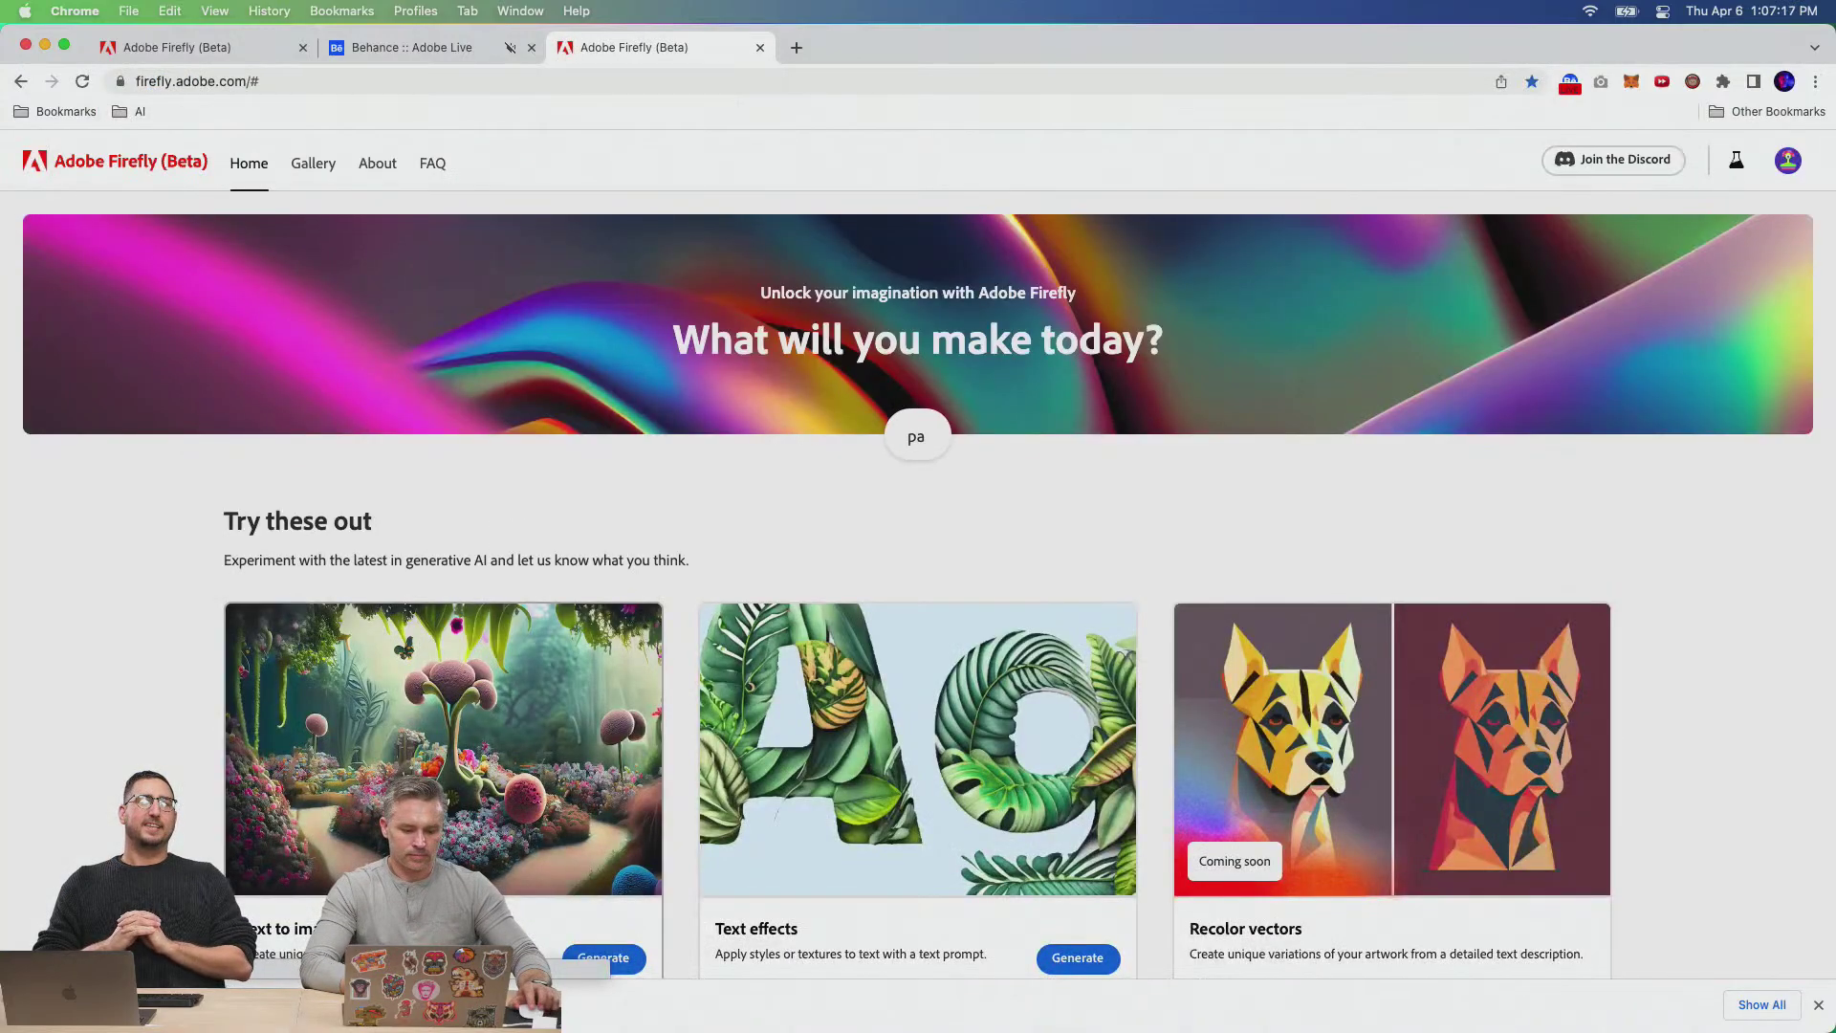
pyautogui.click(446, 796)
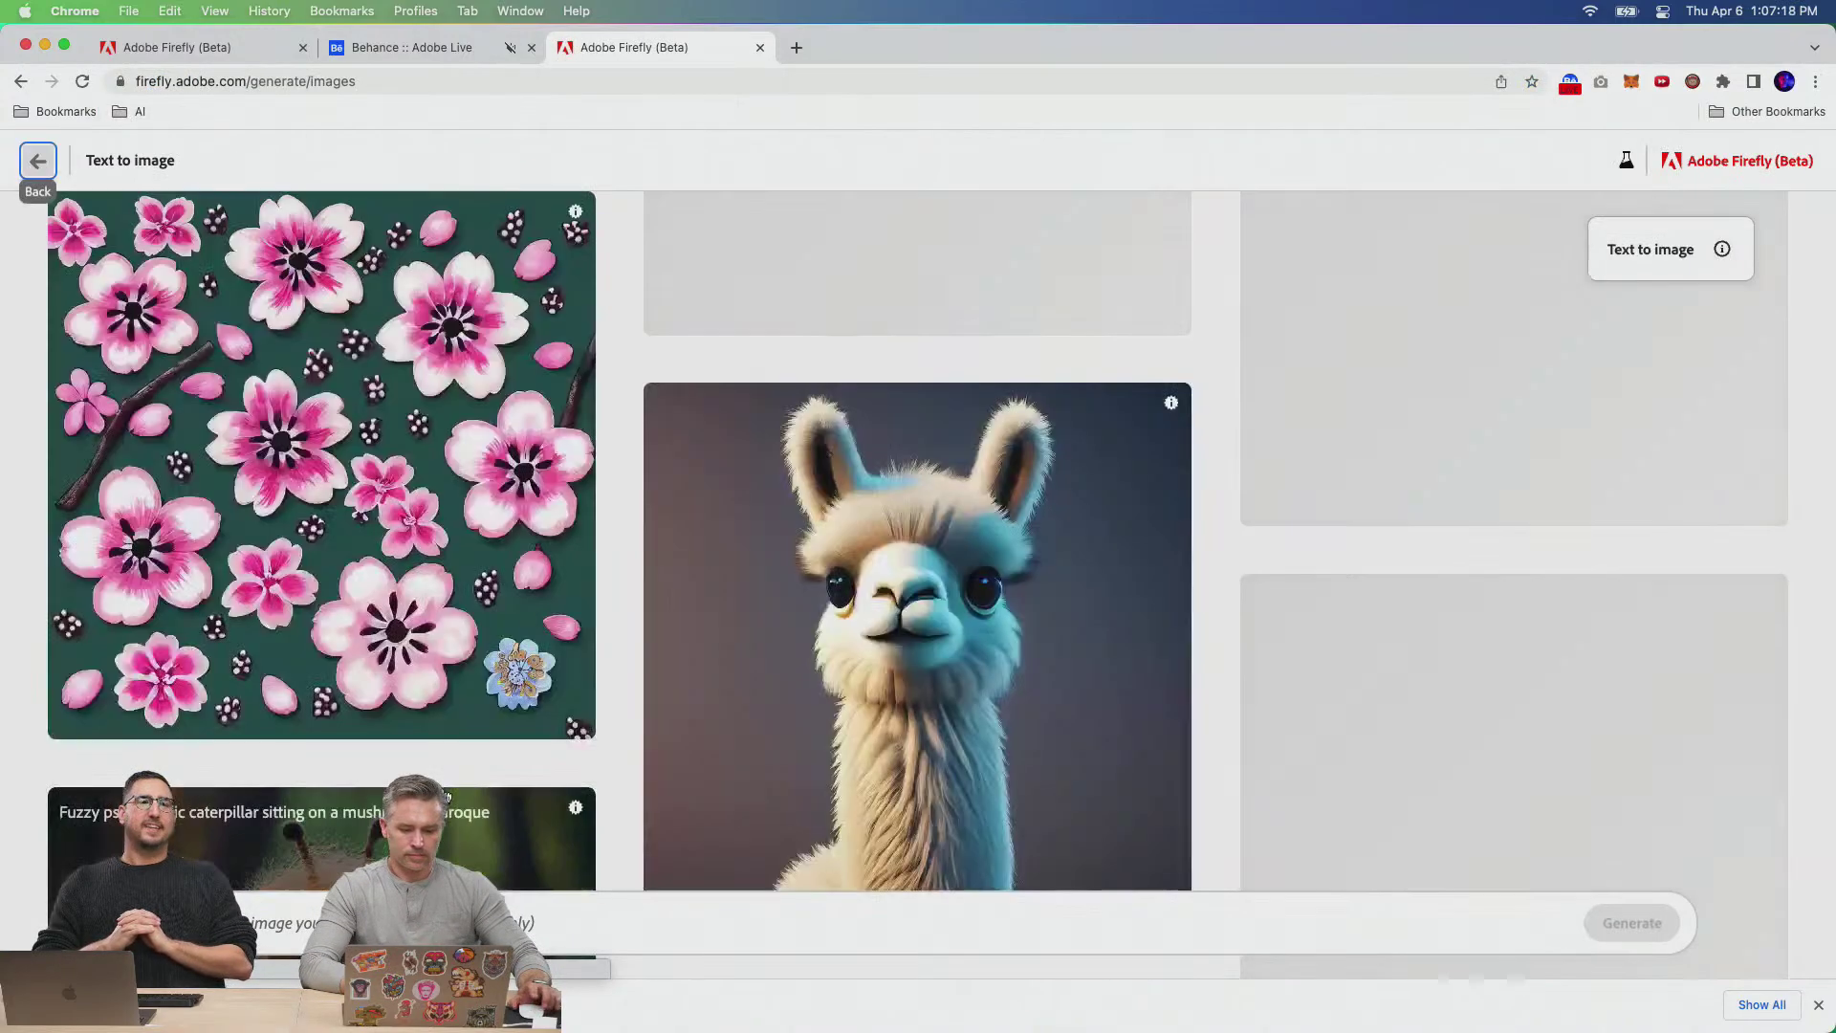
# Browse the sample images in the Text to image gallery to compare subjects and styles.
pyautogui.scroll(-5, 1106, 520)
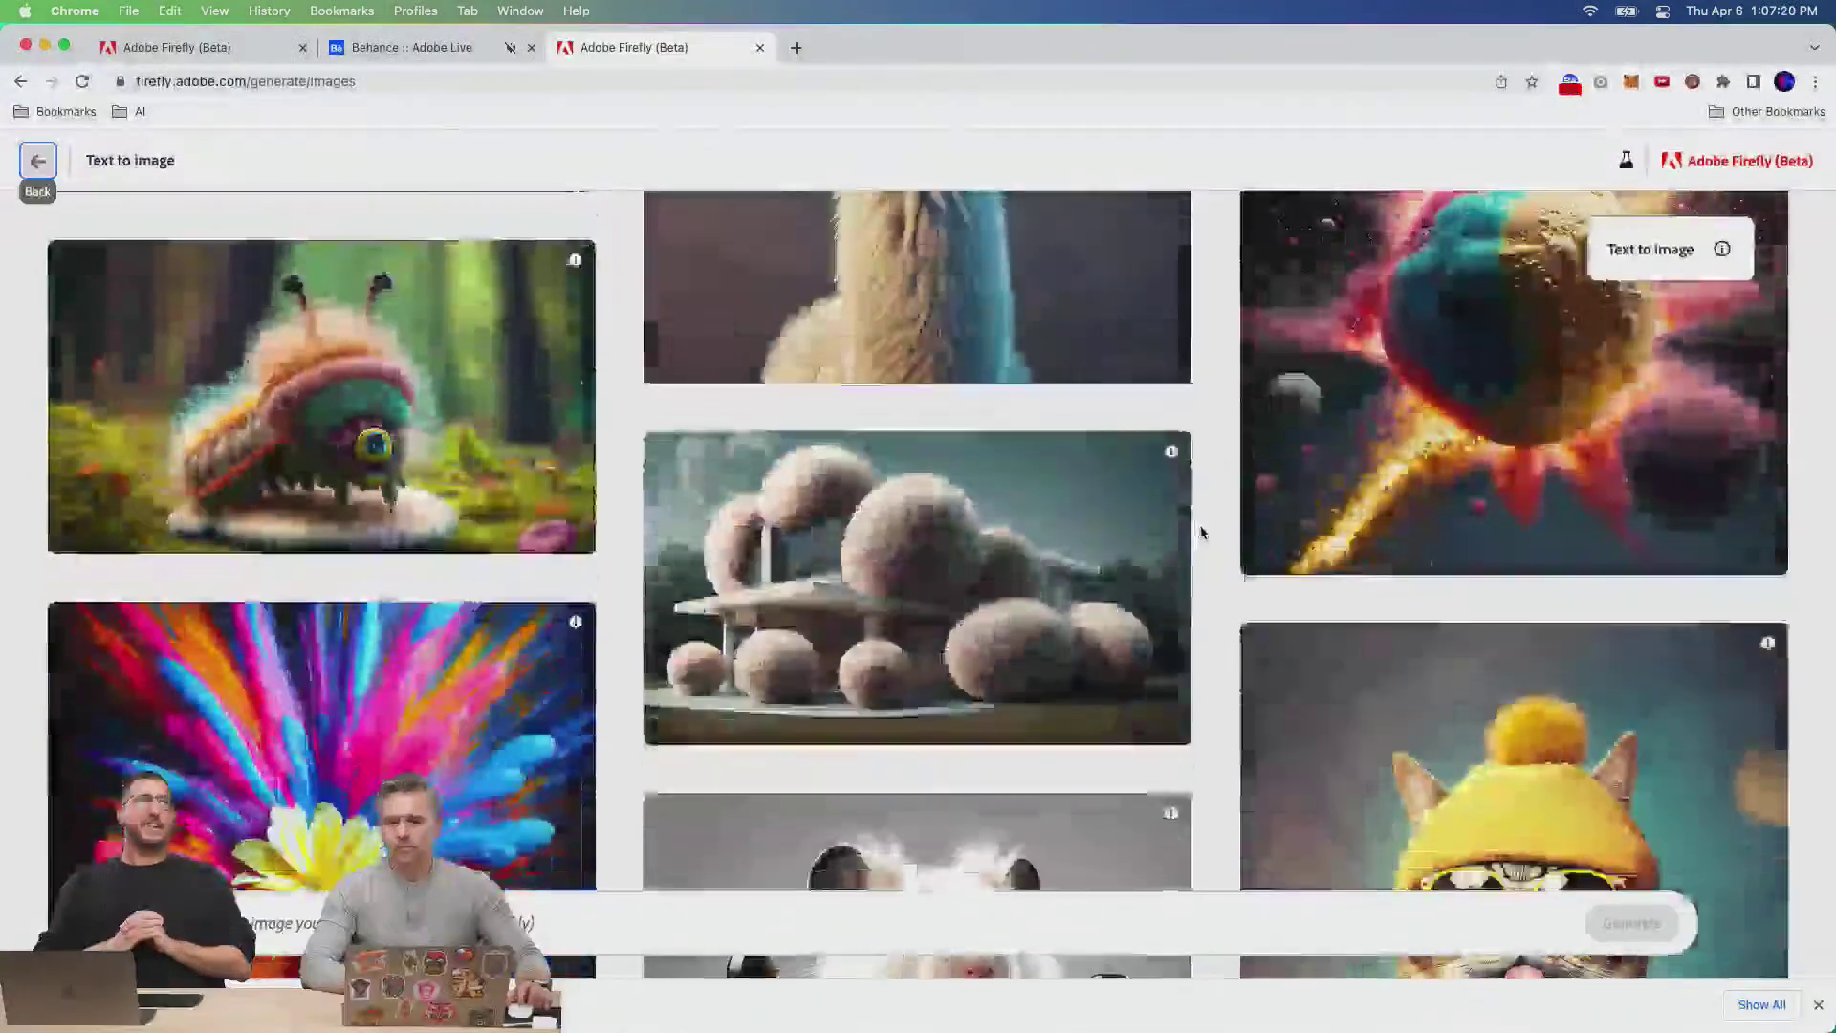
pyautogui.scroll(-8, 1202, 533)
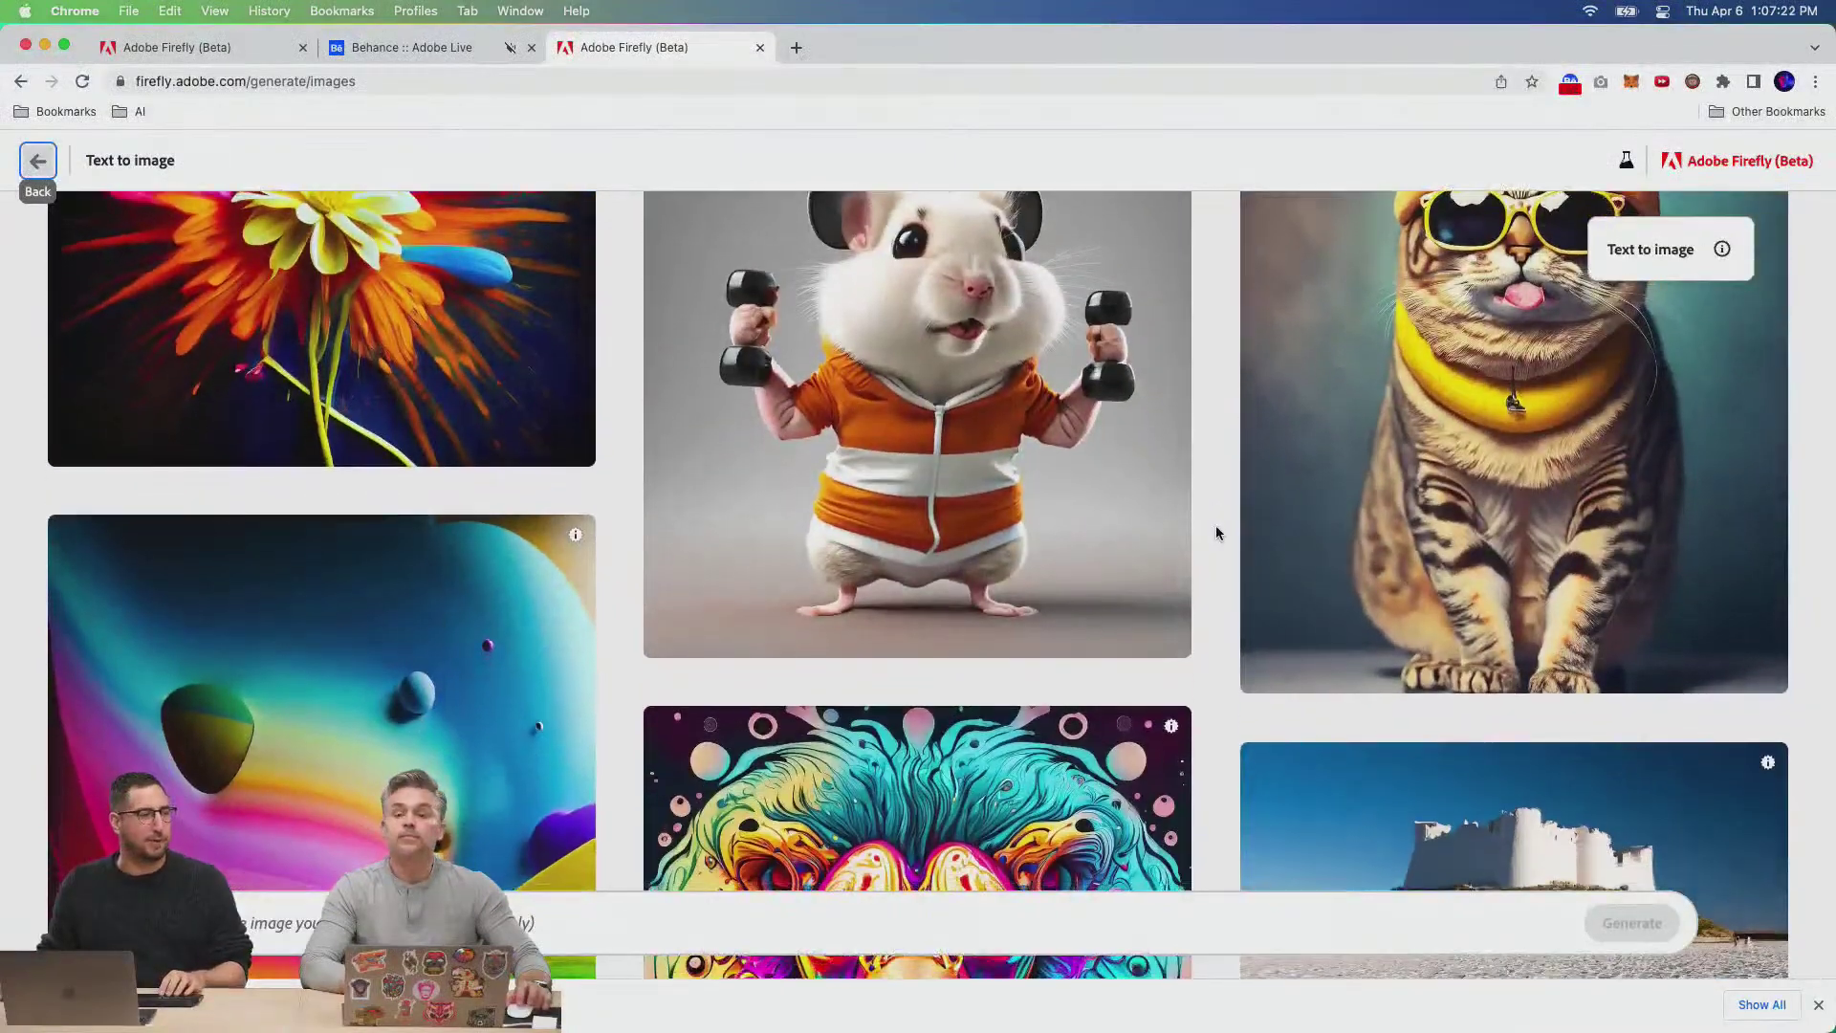
pyautogui.scroll(-10, 1217, 532)
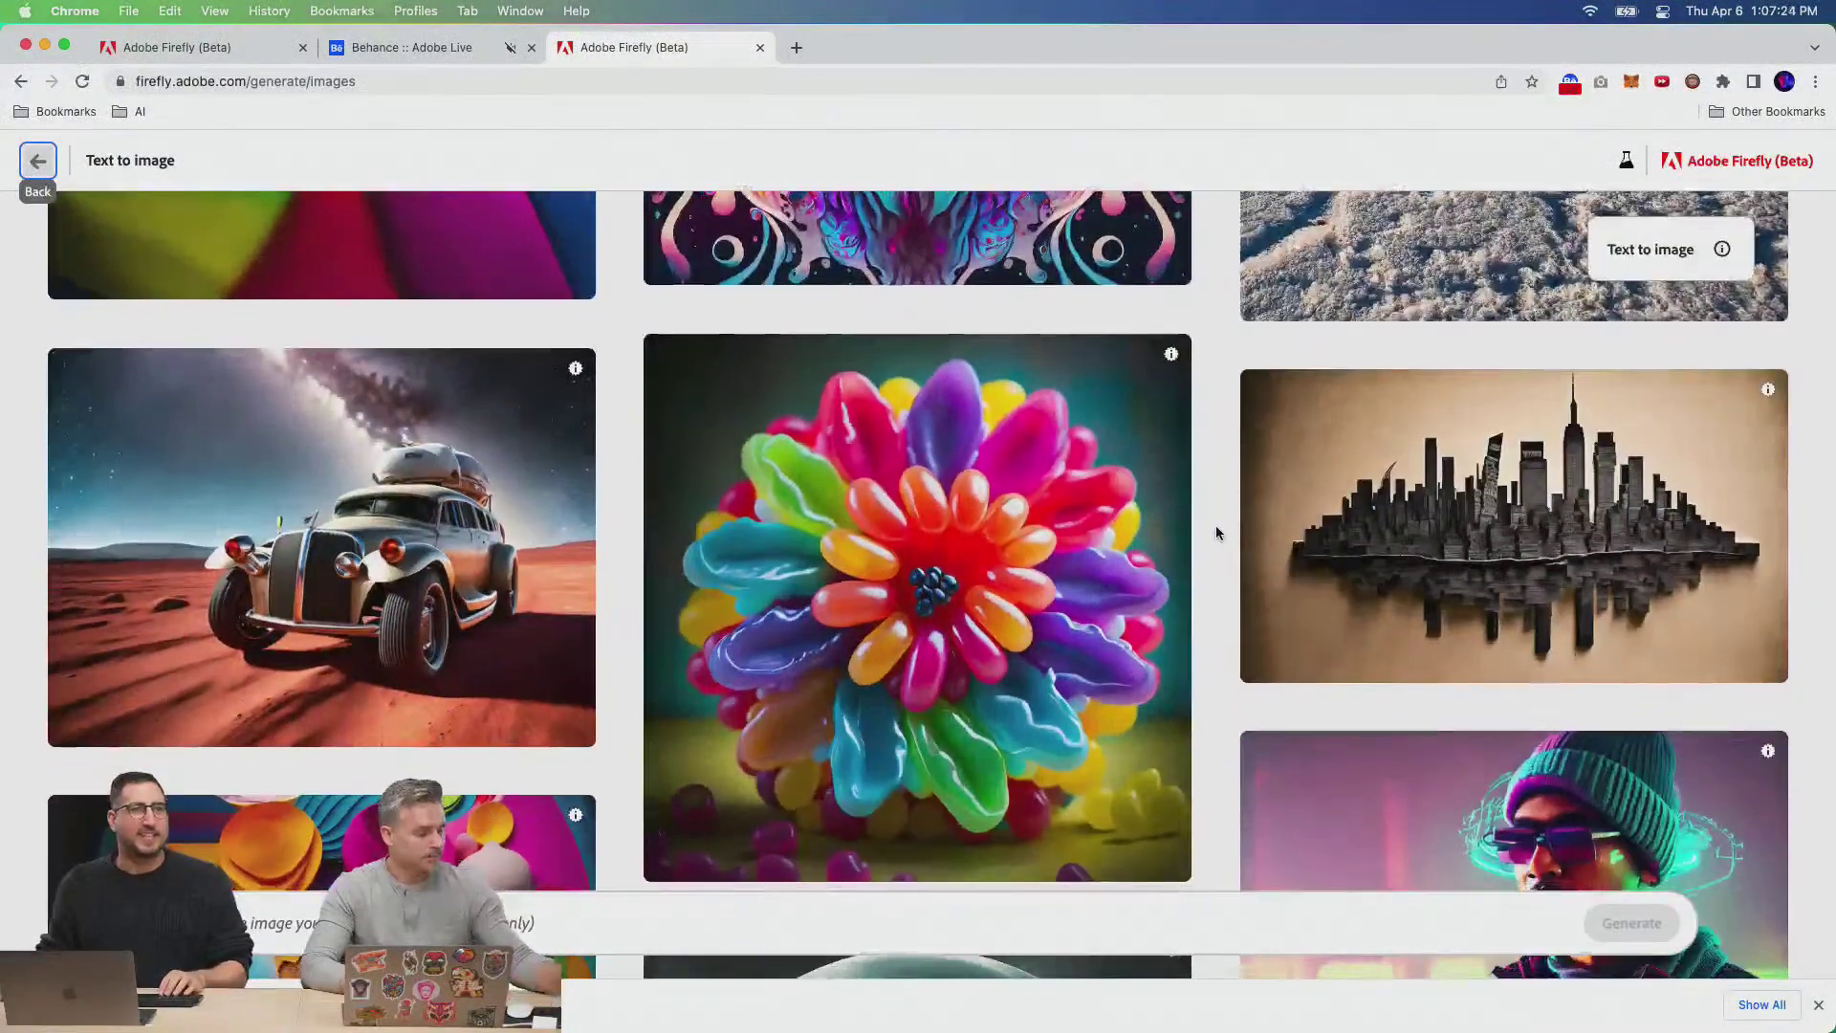
pyautogui.scroll(-3, 1216, 533)
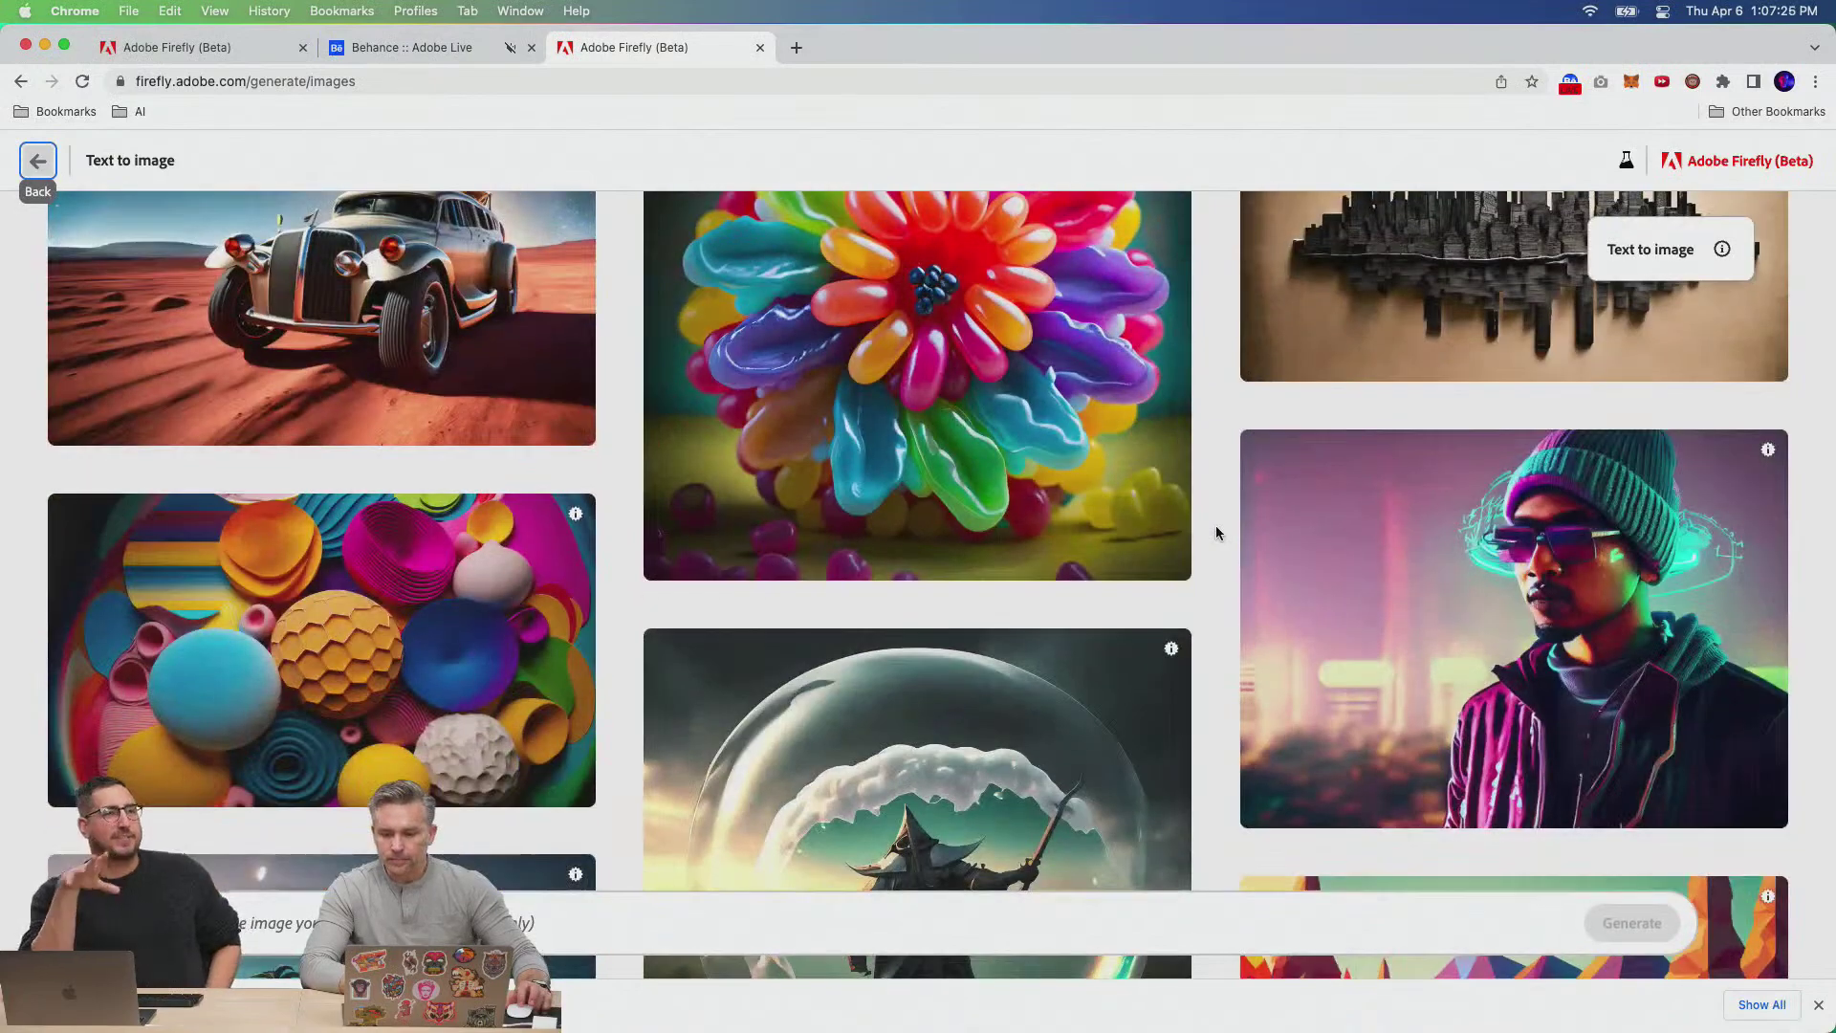
pyautogui.scroll(1, 1217, 532)
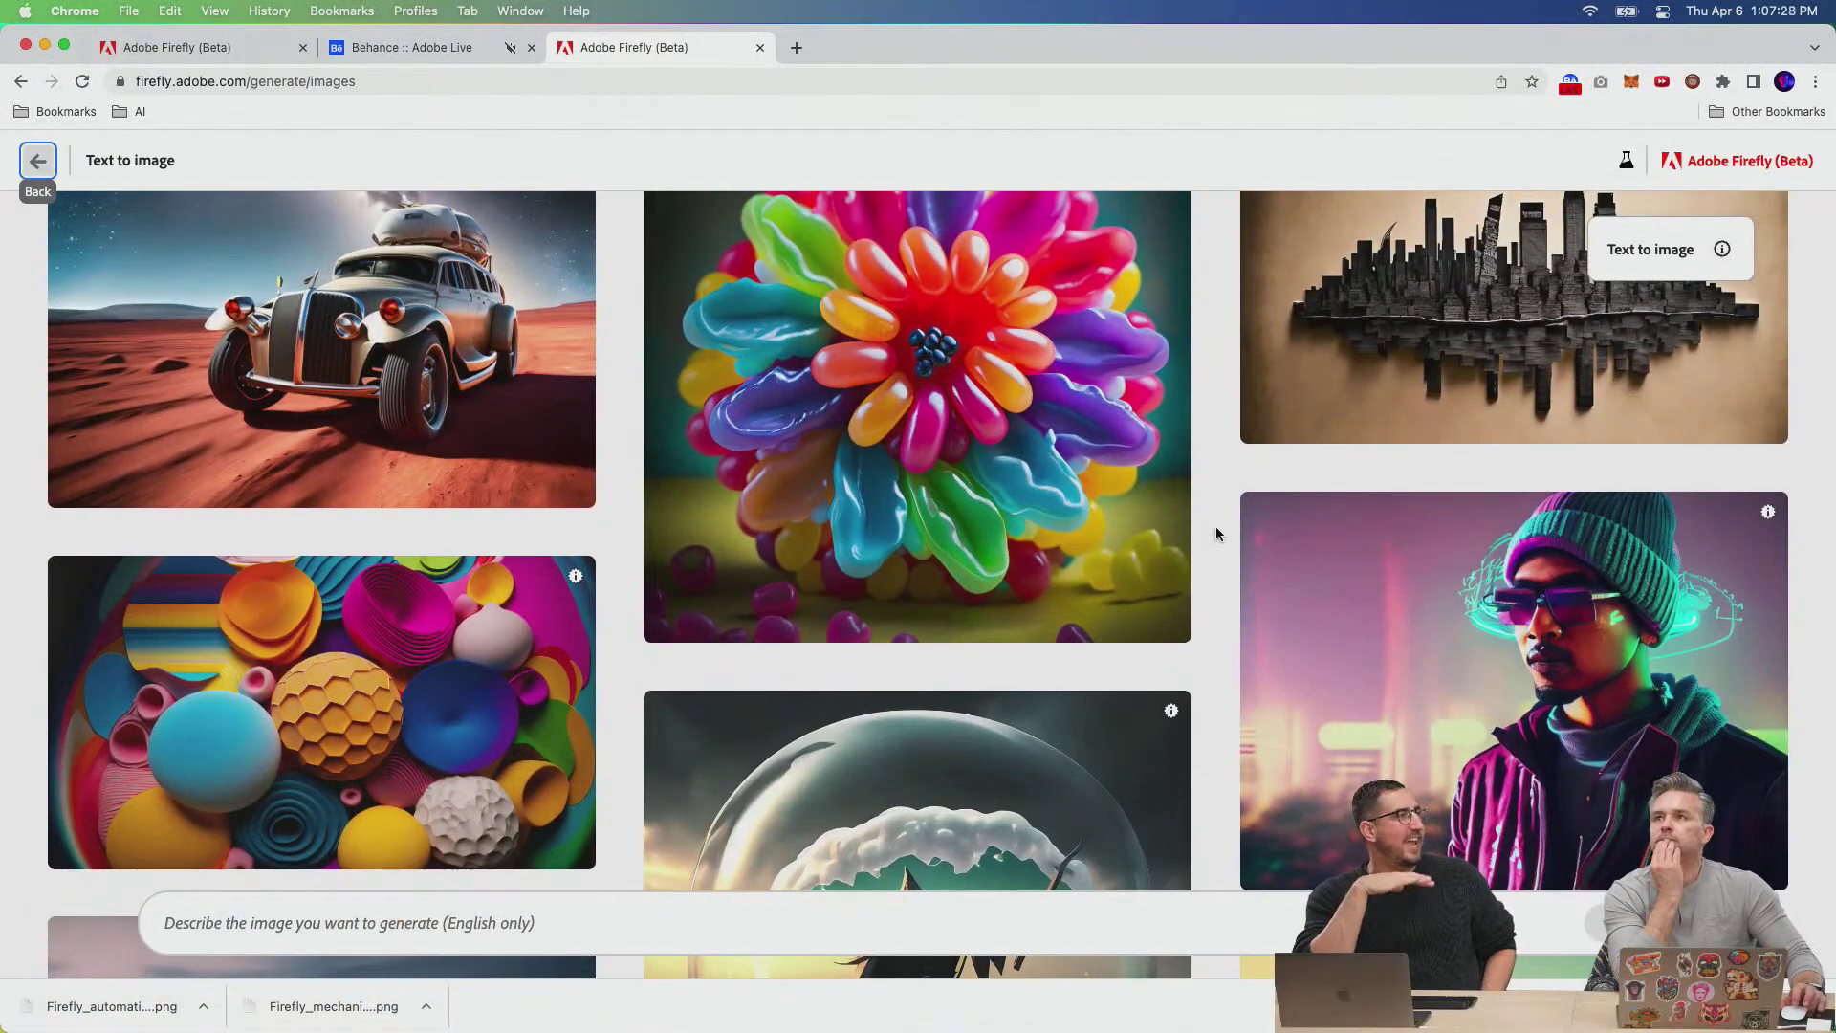
pyautogui.scroll(-3, 1216, 533)
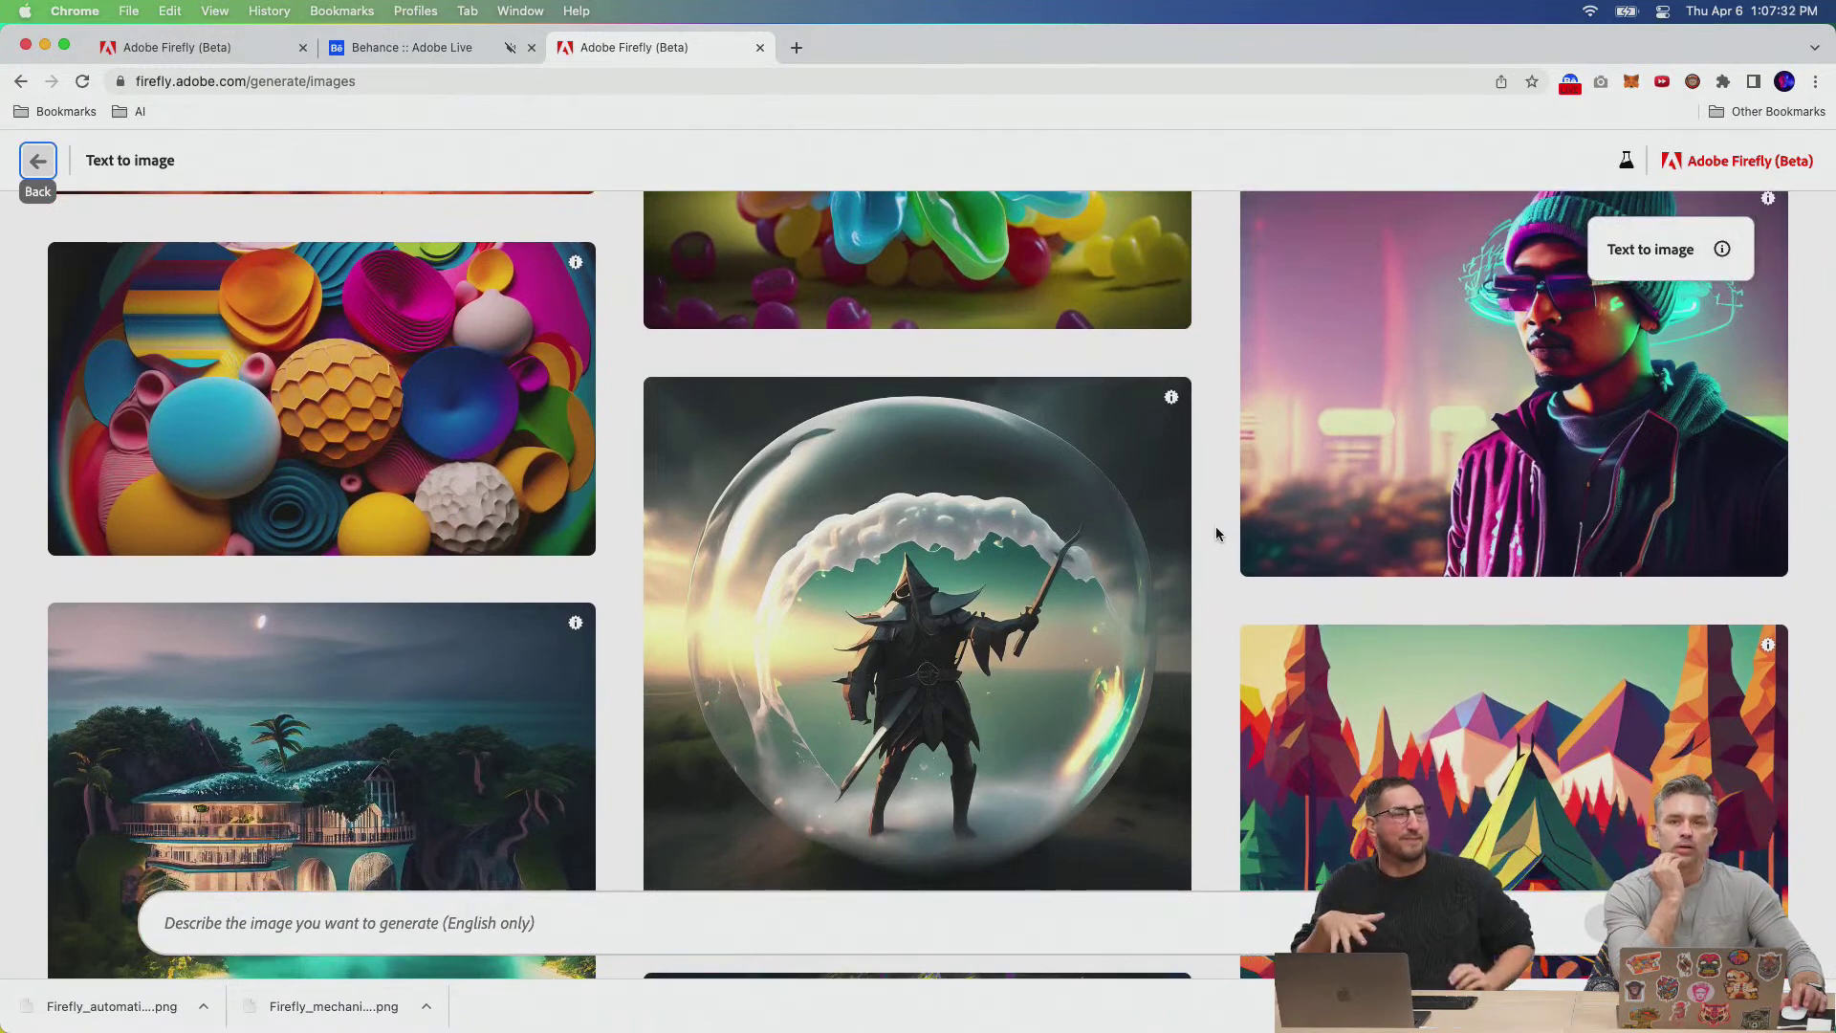
pyautogui.scroll(-1, 1217, 533)
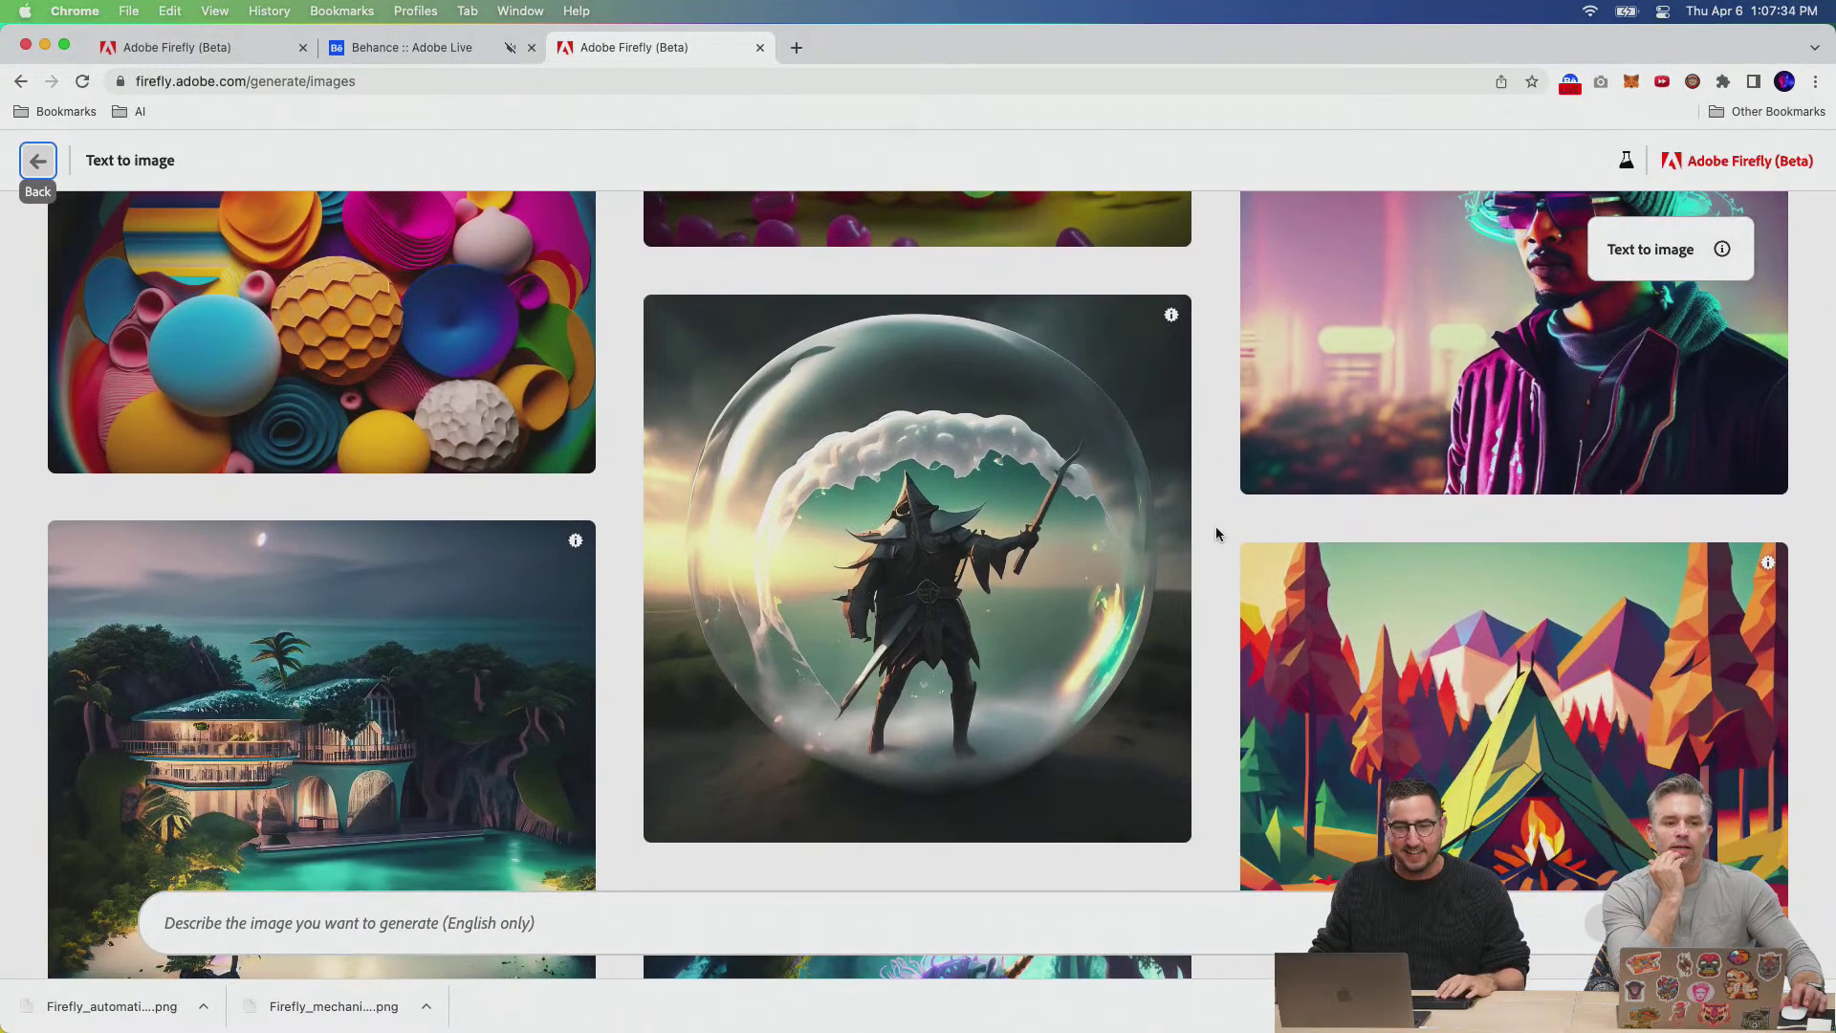
pyautogui.scroll(2, 1216, 533)
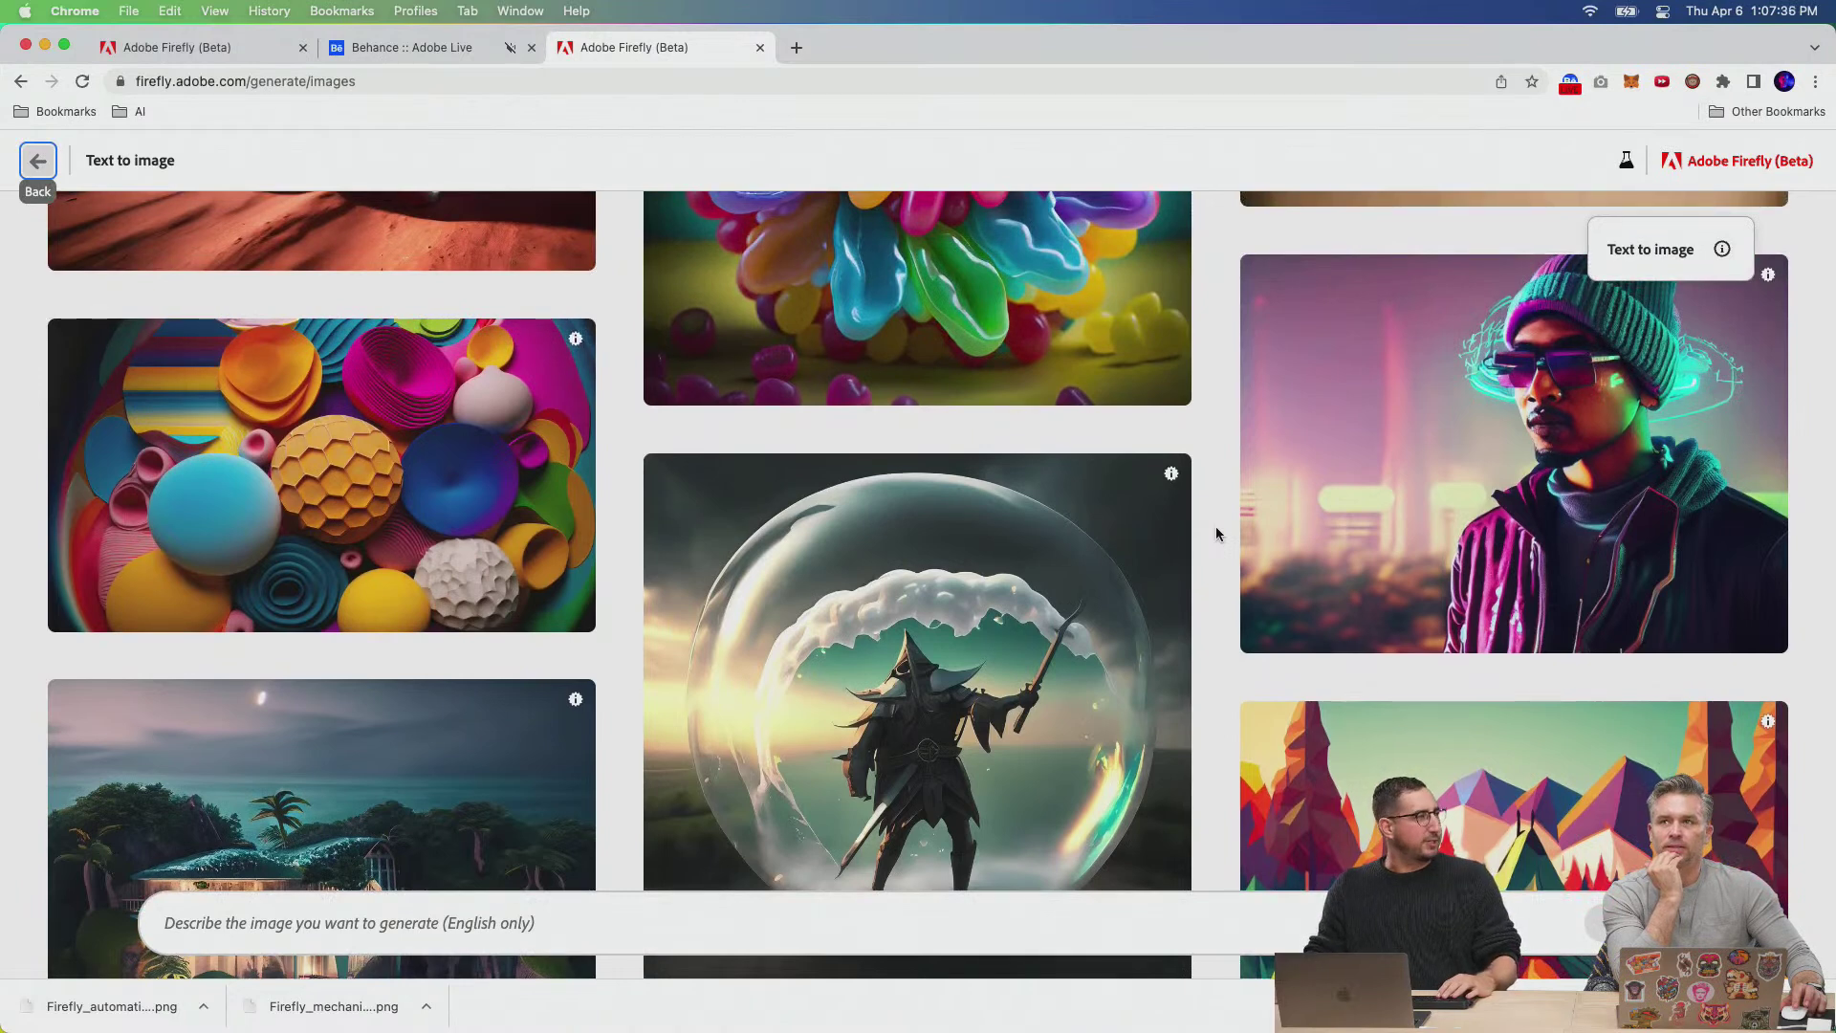
pyautogui.scroll(2, 1216, 533)
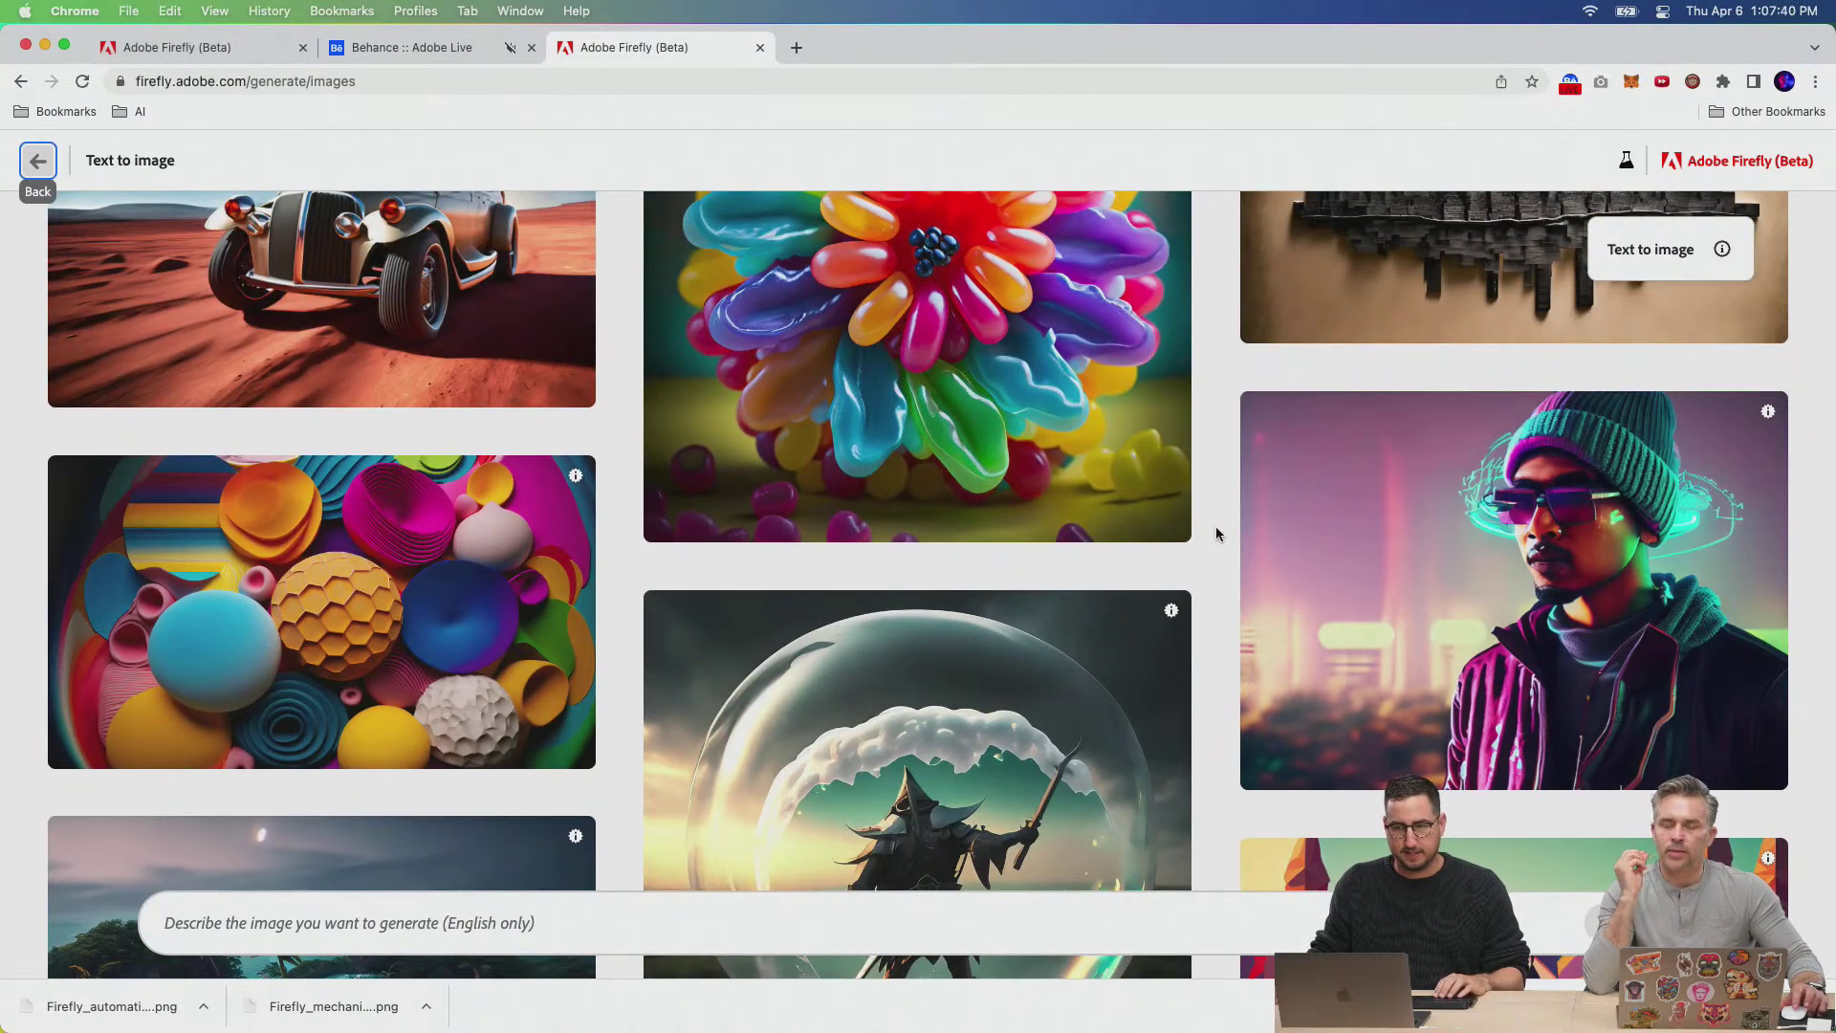
pyautogui.scroll(-3, 1216, 532)
pyautogui.scroll(-2, 1217, 532)
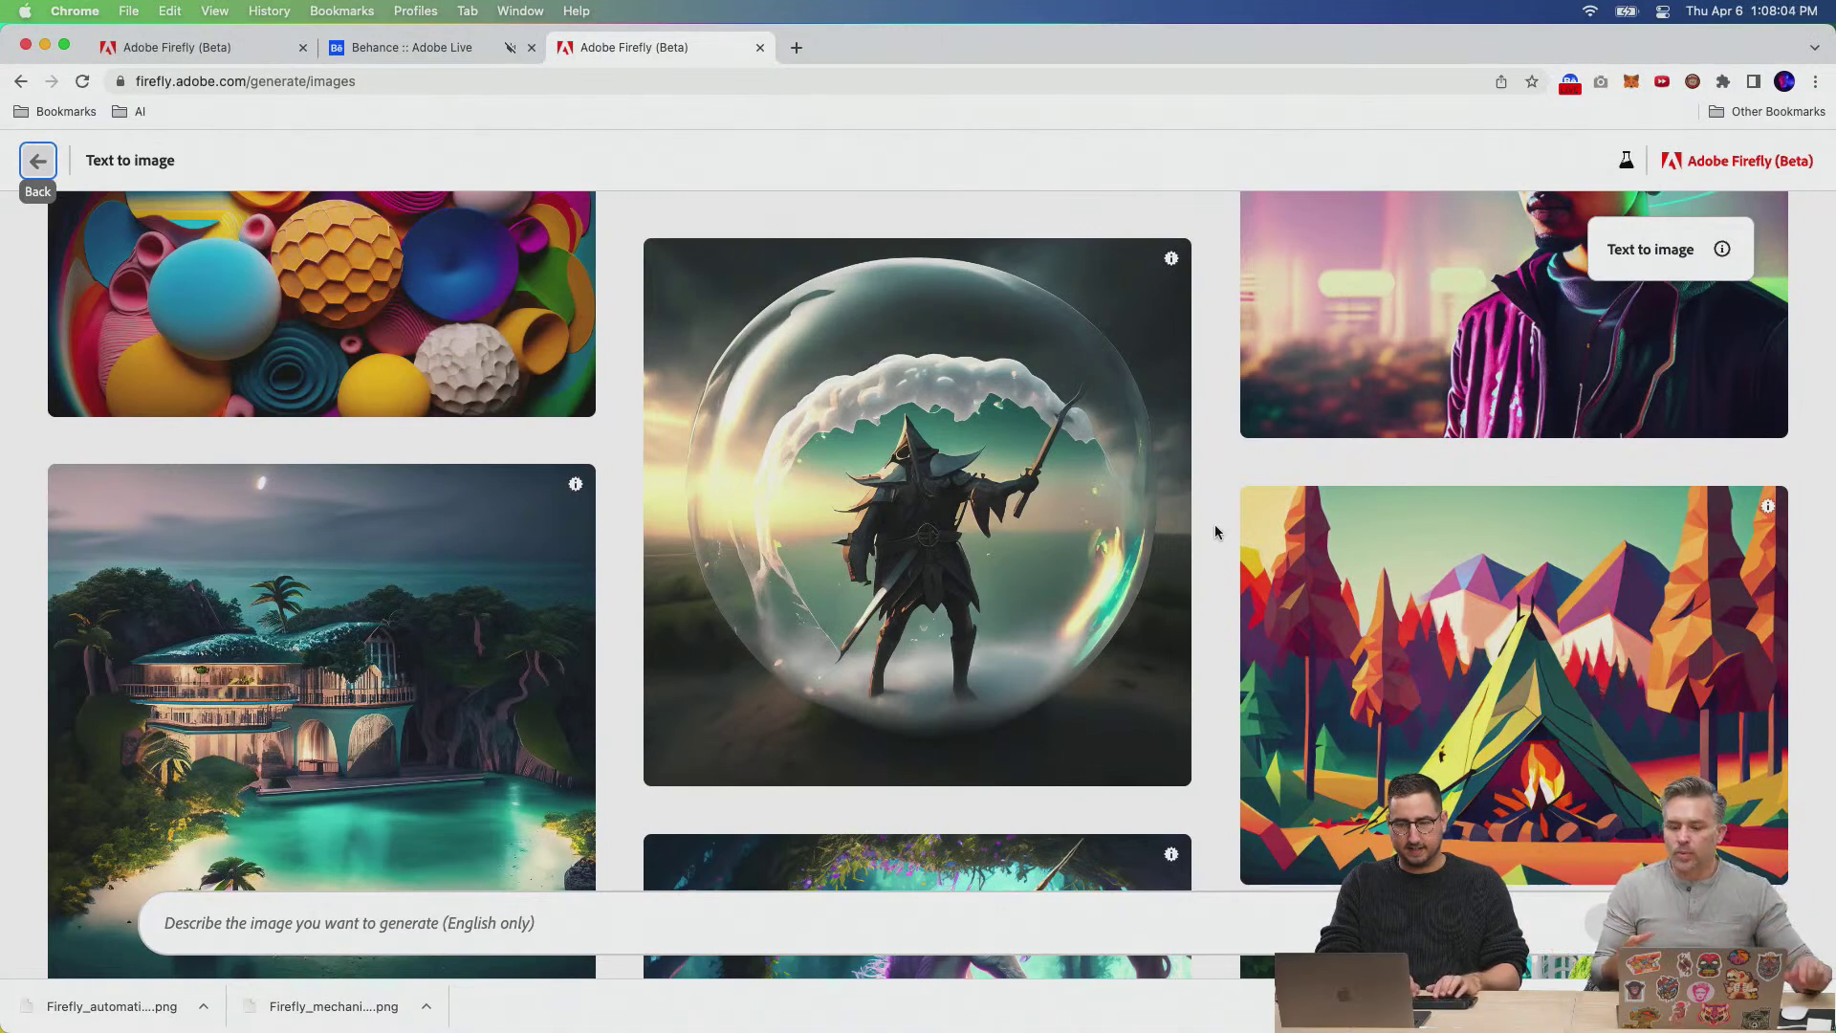
# Open the low-poly tent and campfire sample and view its first image enlarged.
pyautogui.scroll(-3, 1291, 523)
pyautogui.click(1286, 536)
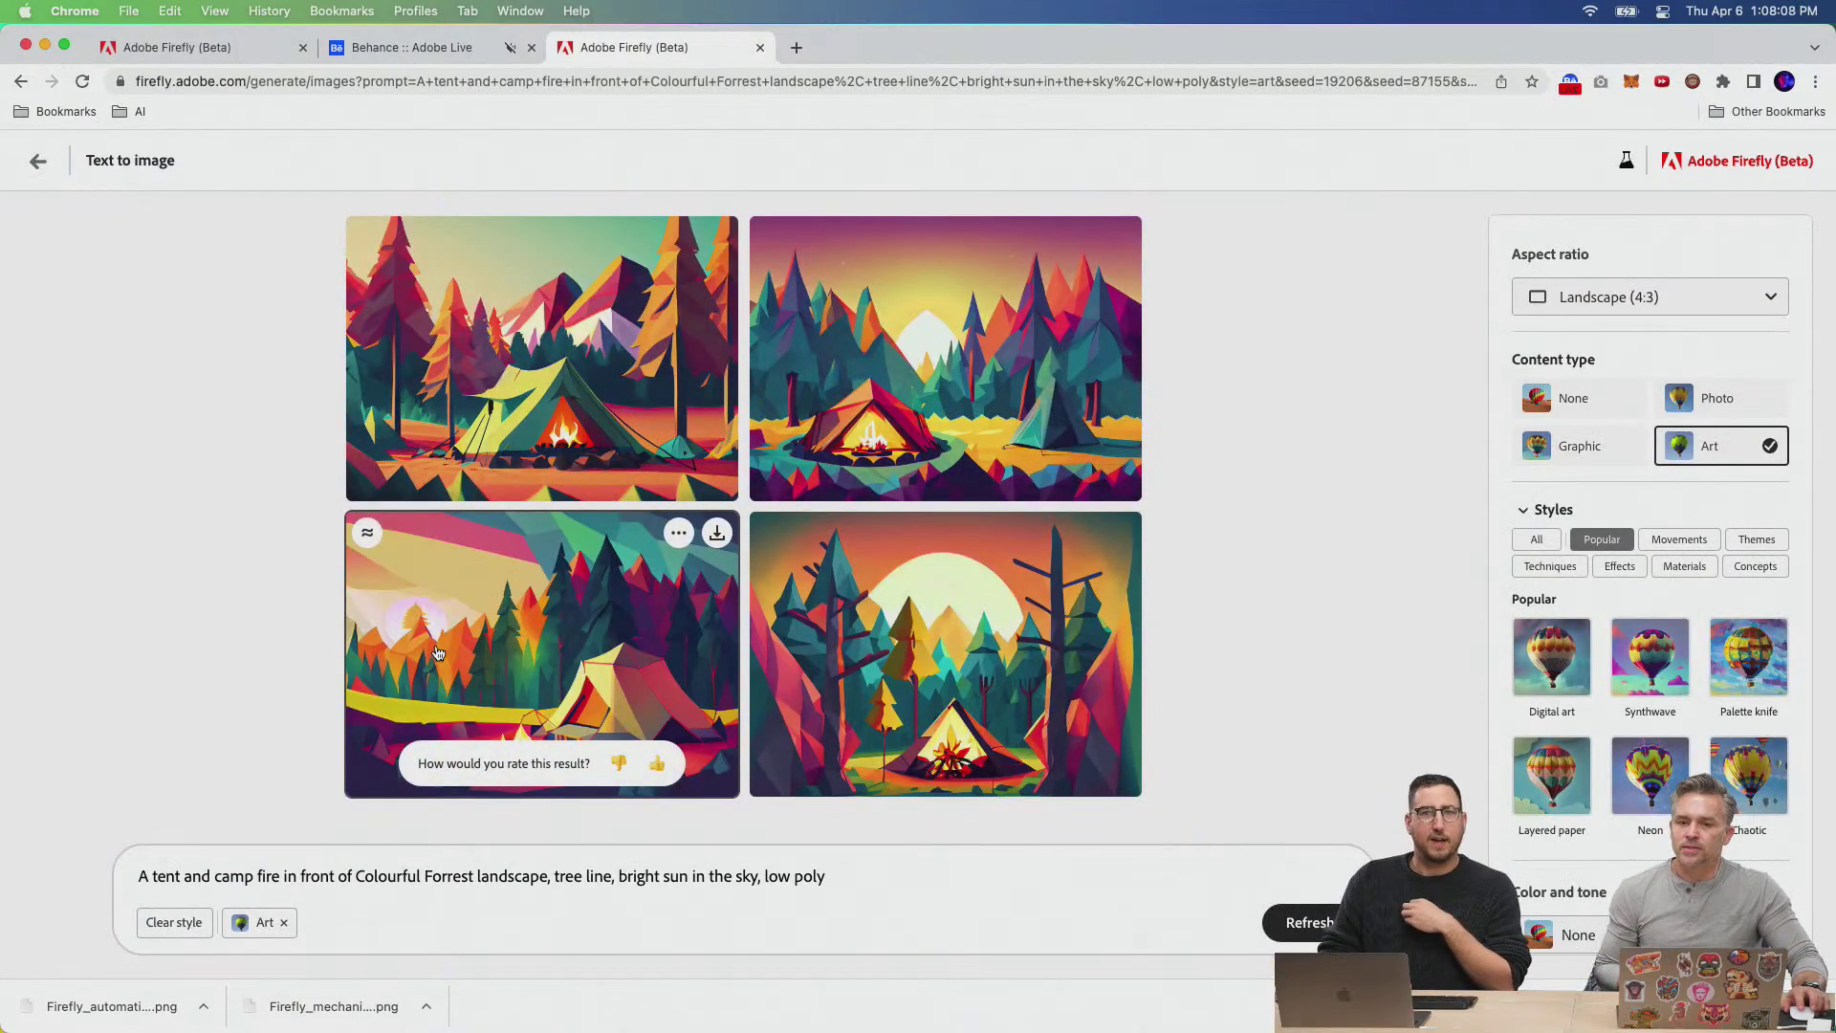
pyautogui.click(493, 407)
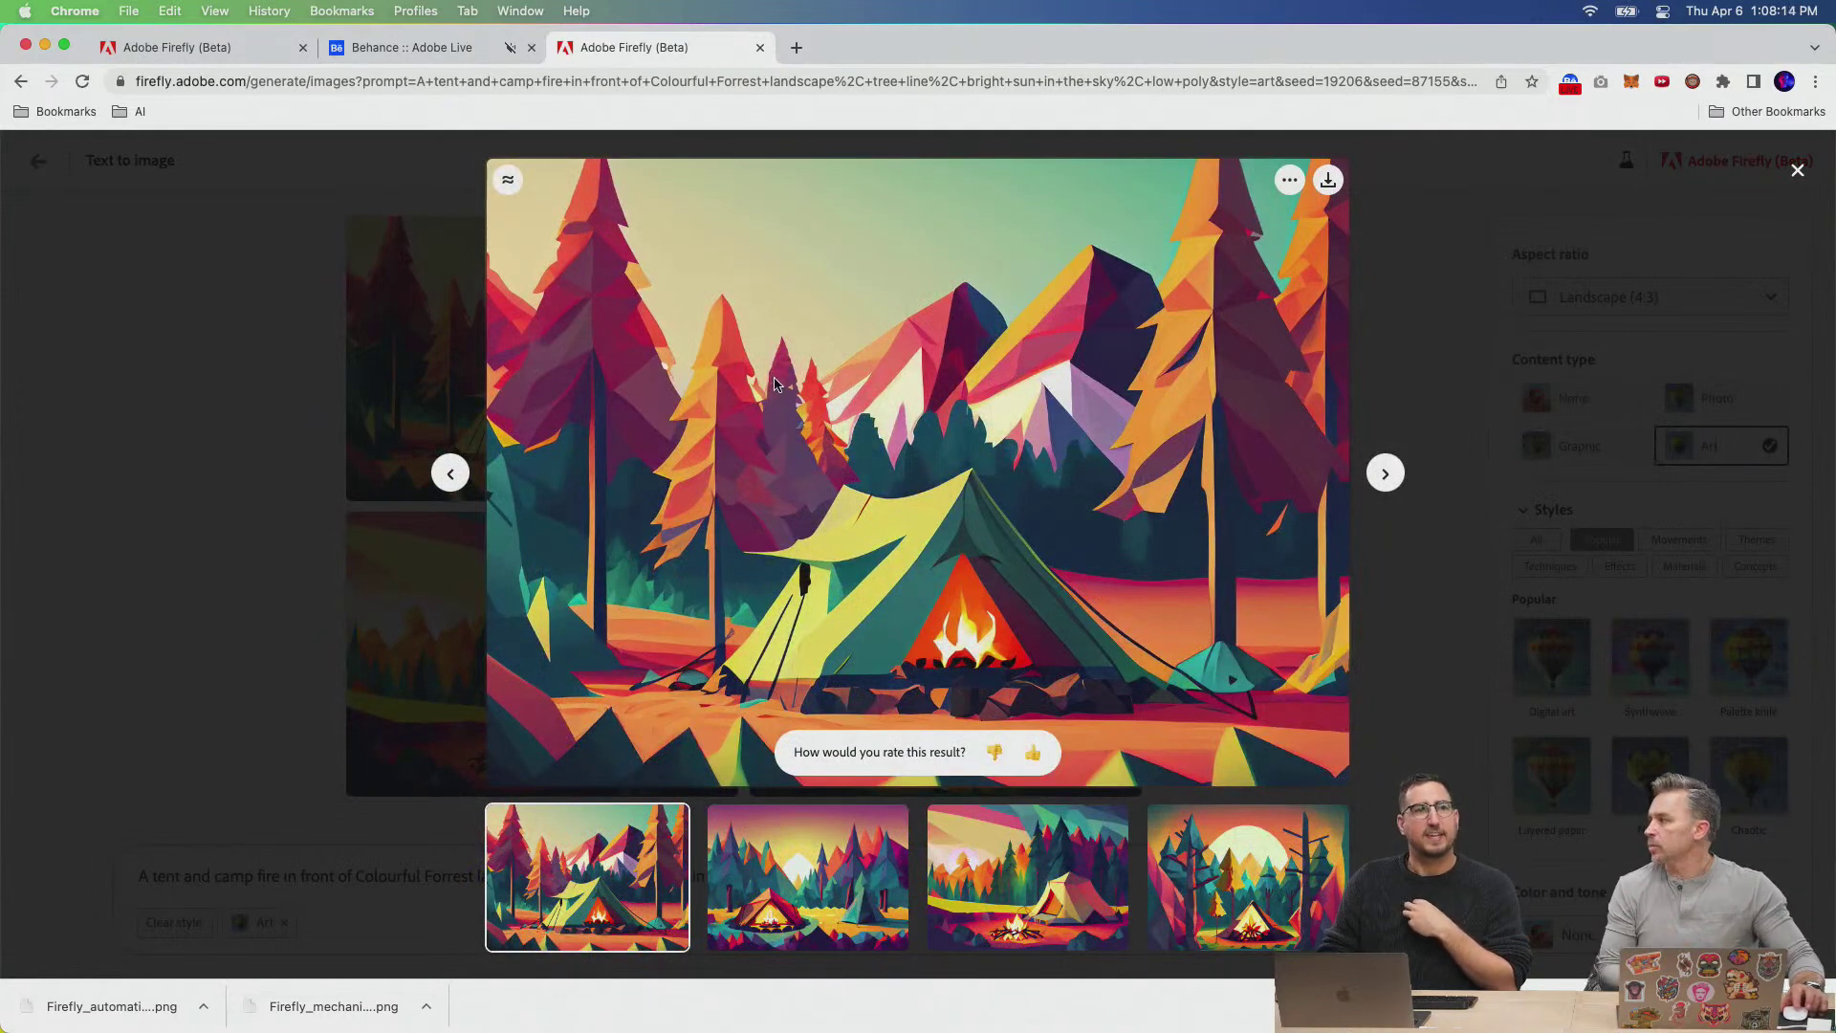
pyautogui.click(167, 743)
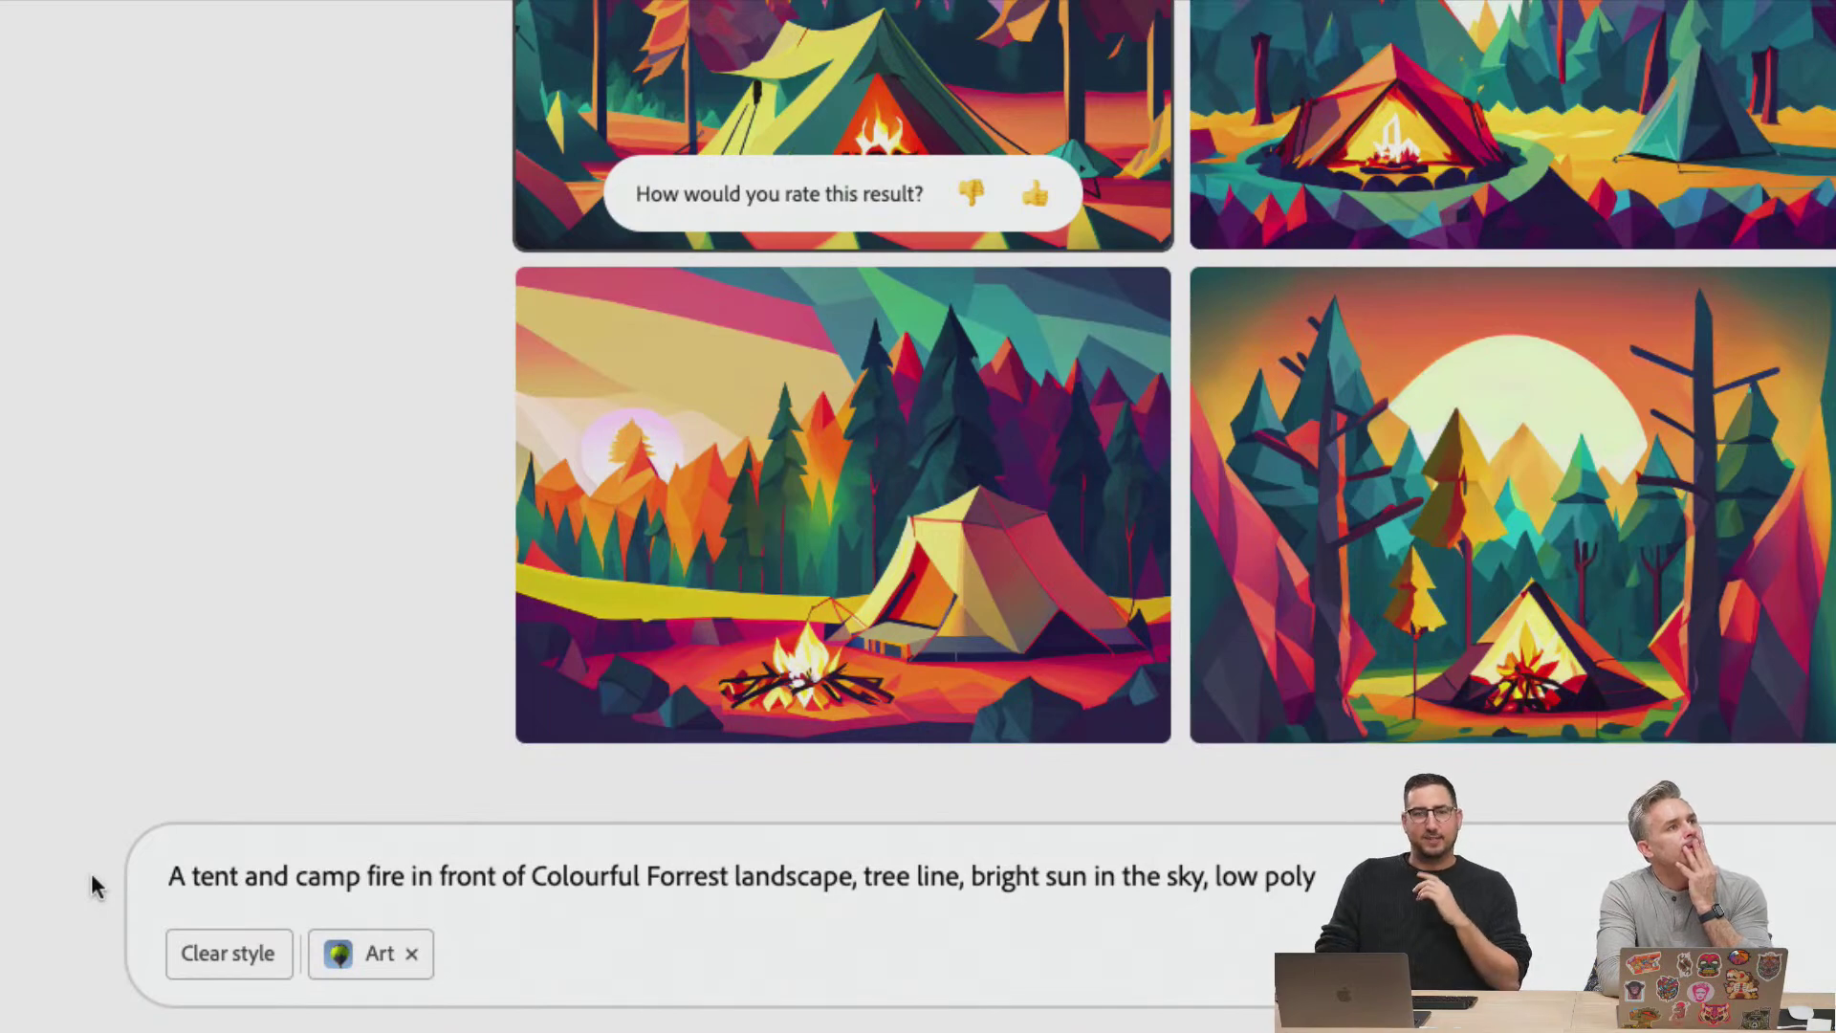
# Clear the tent and camp fire prompt while keeping the Art content type.
pyautogui.tripleClick(1045, 927)
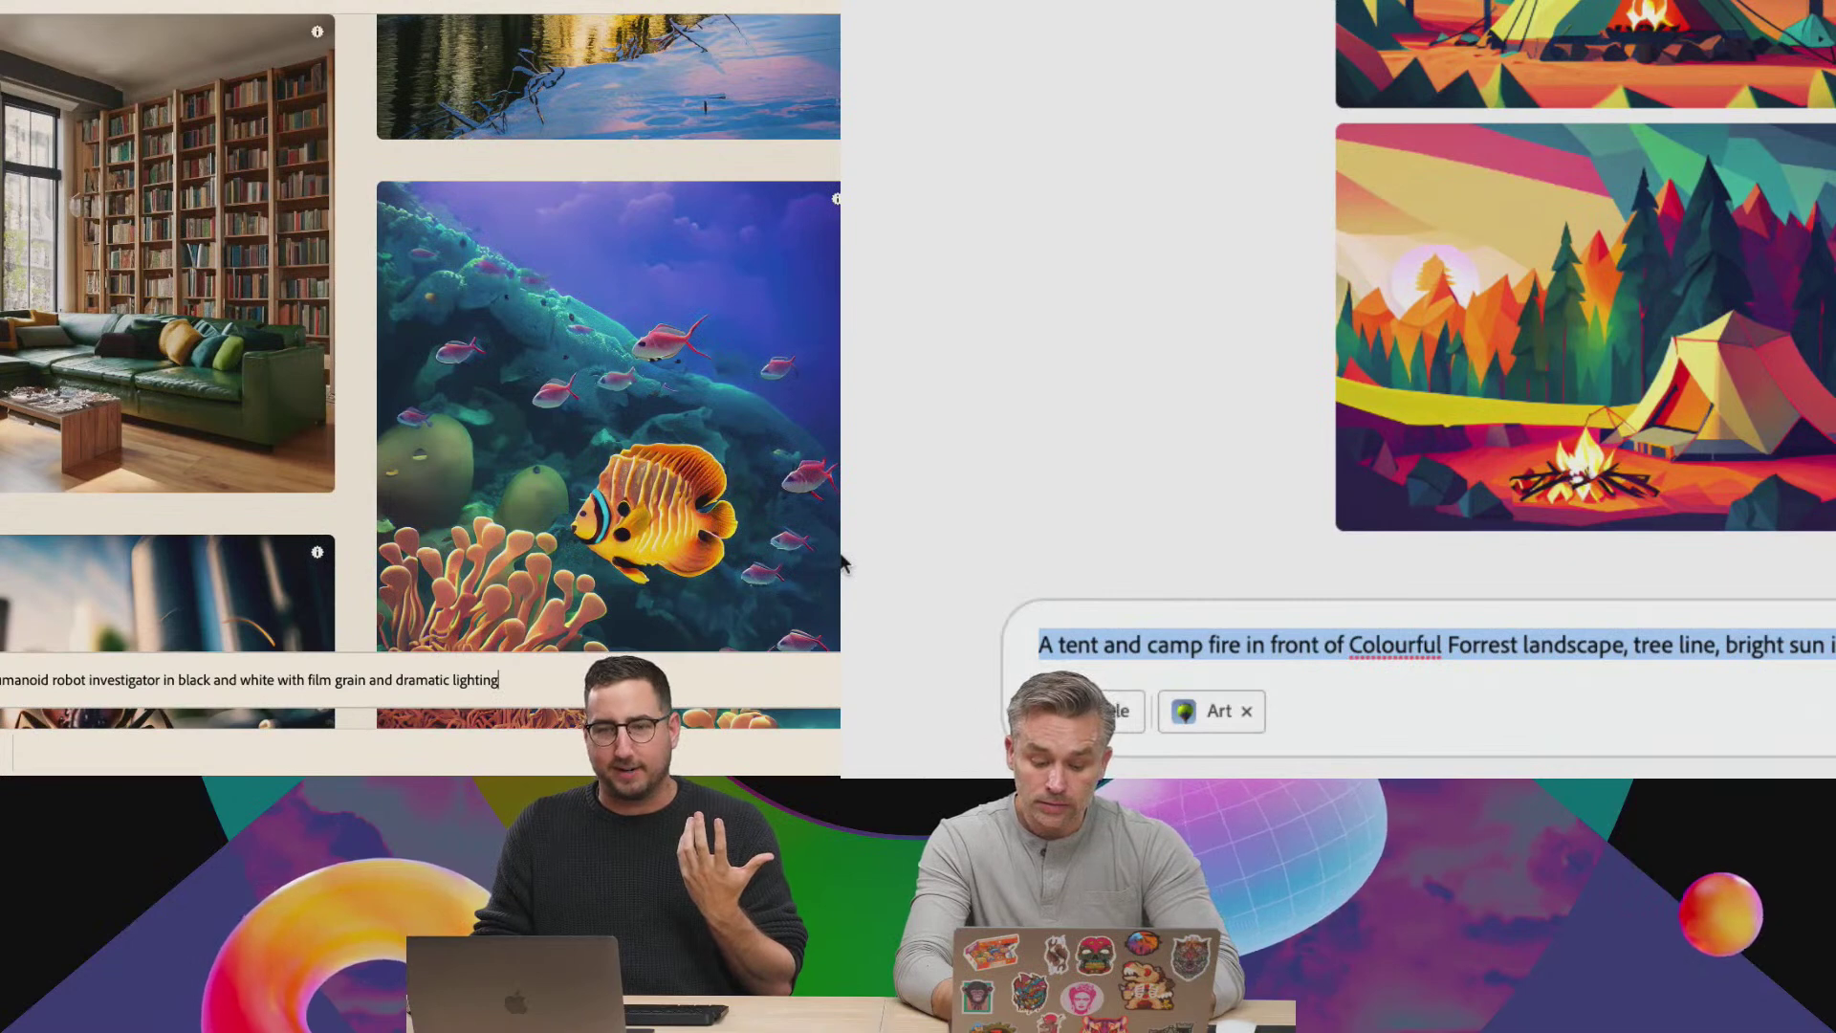
pyautogui.press('BackSpace')
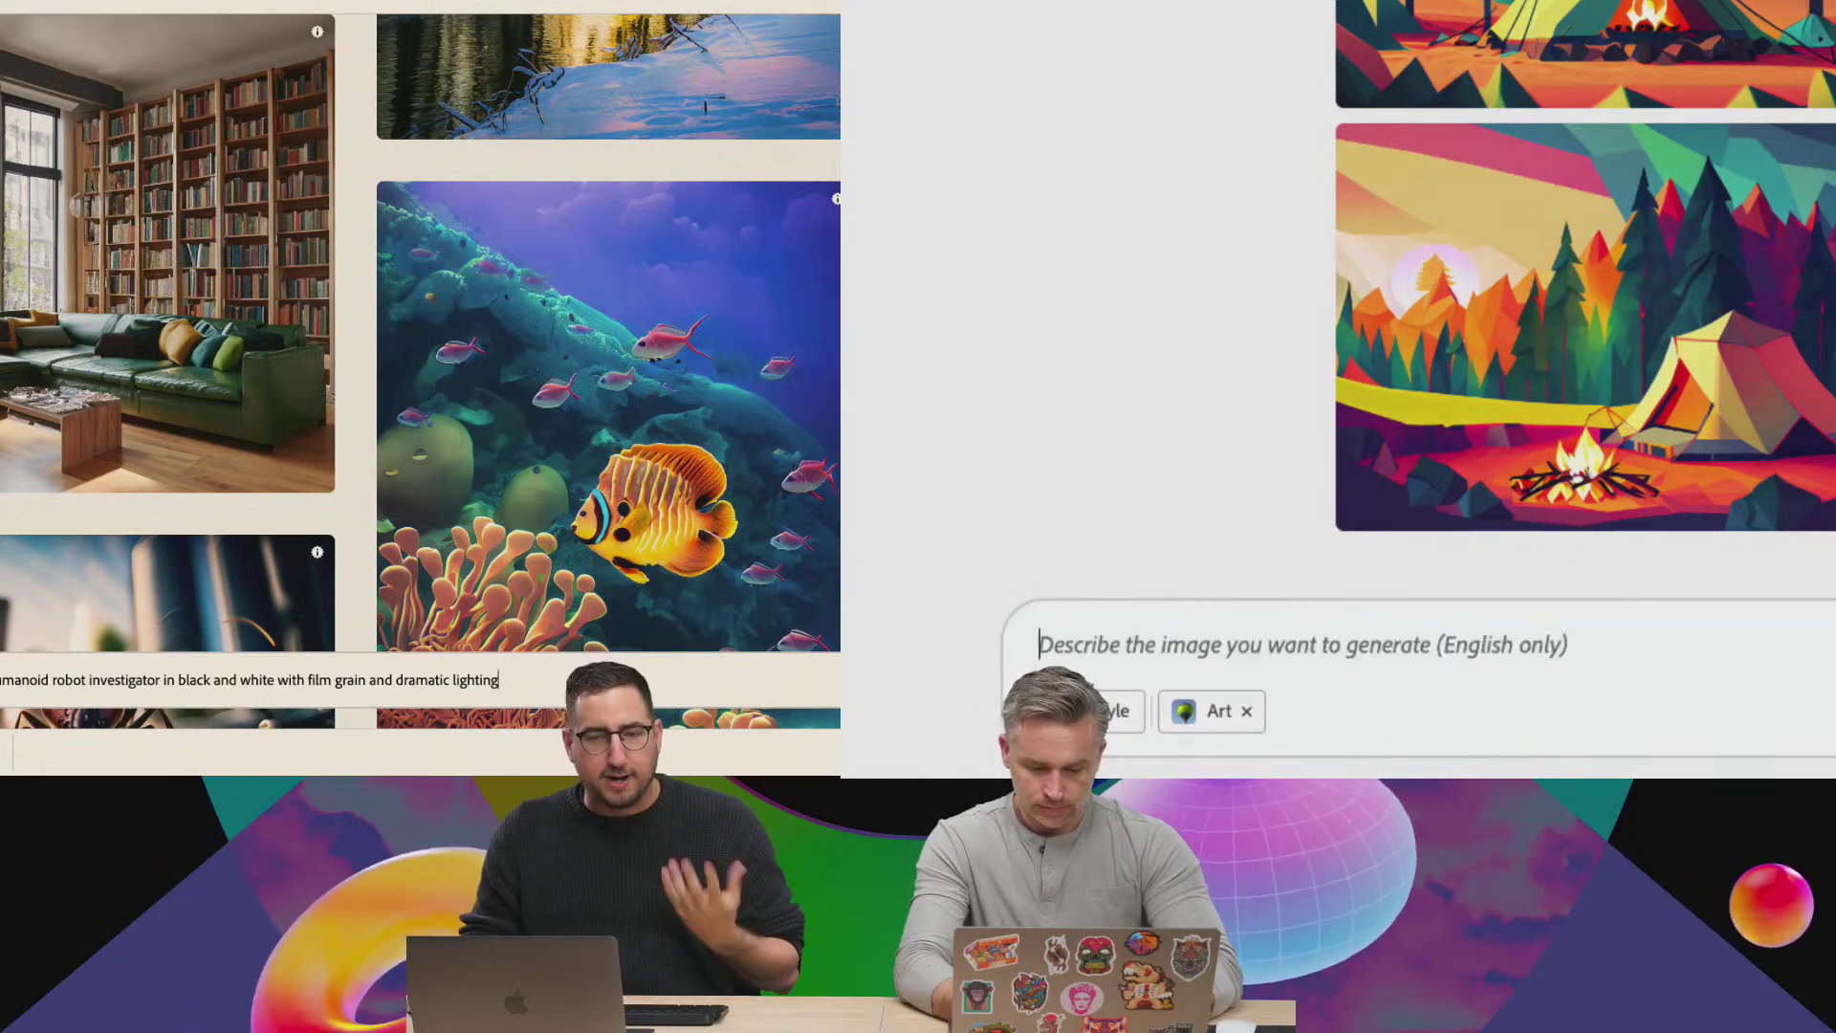
pyautogui.write('landscape')
pyautogui.press('BackSpace')
pyautogui.press('BackSpace')
pyautogui.press('BackSpace')
pyautogui.press('BackSpace')
pyautogui.press('BackSpace')
pyautogui.press('BackSpace')
pyautogui.press('BackSpace')
pyautogui.press('BackSpace')
pyautogui.press('BackSpace')
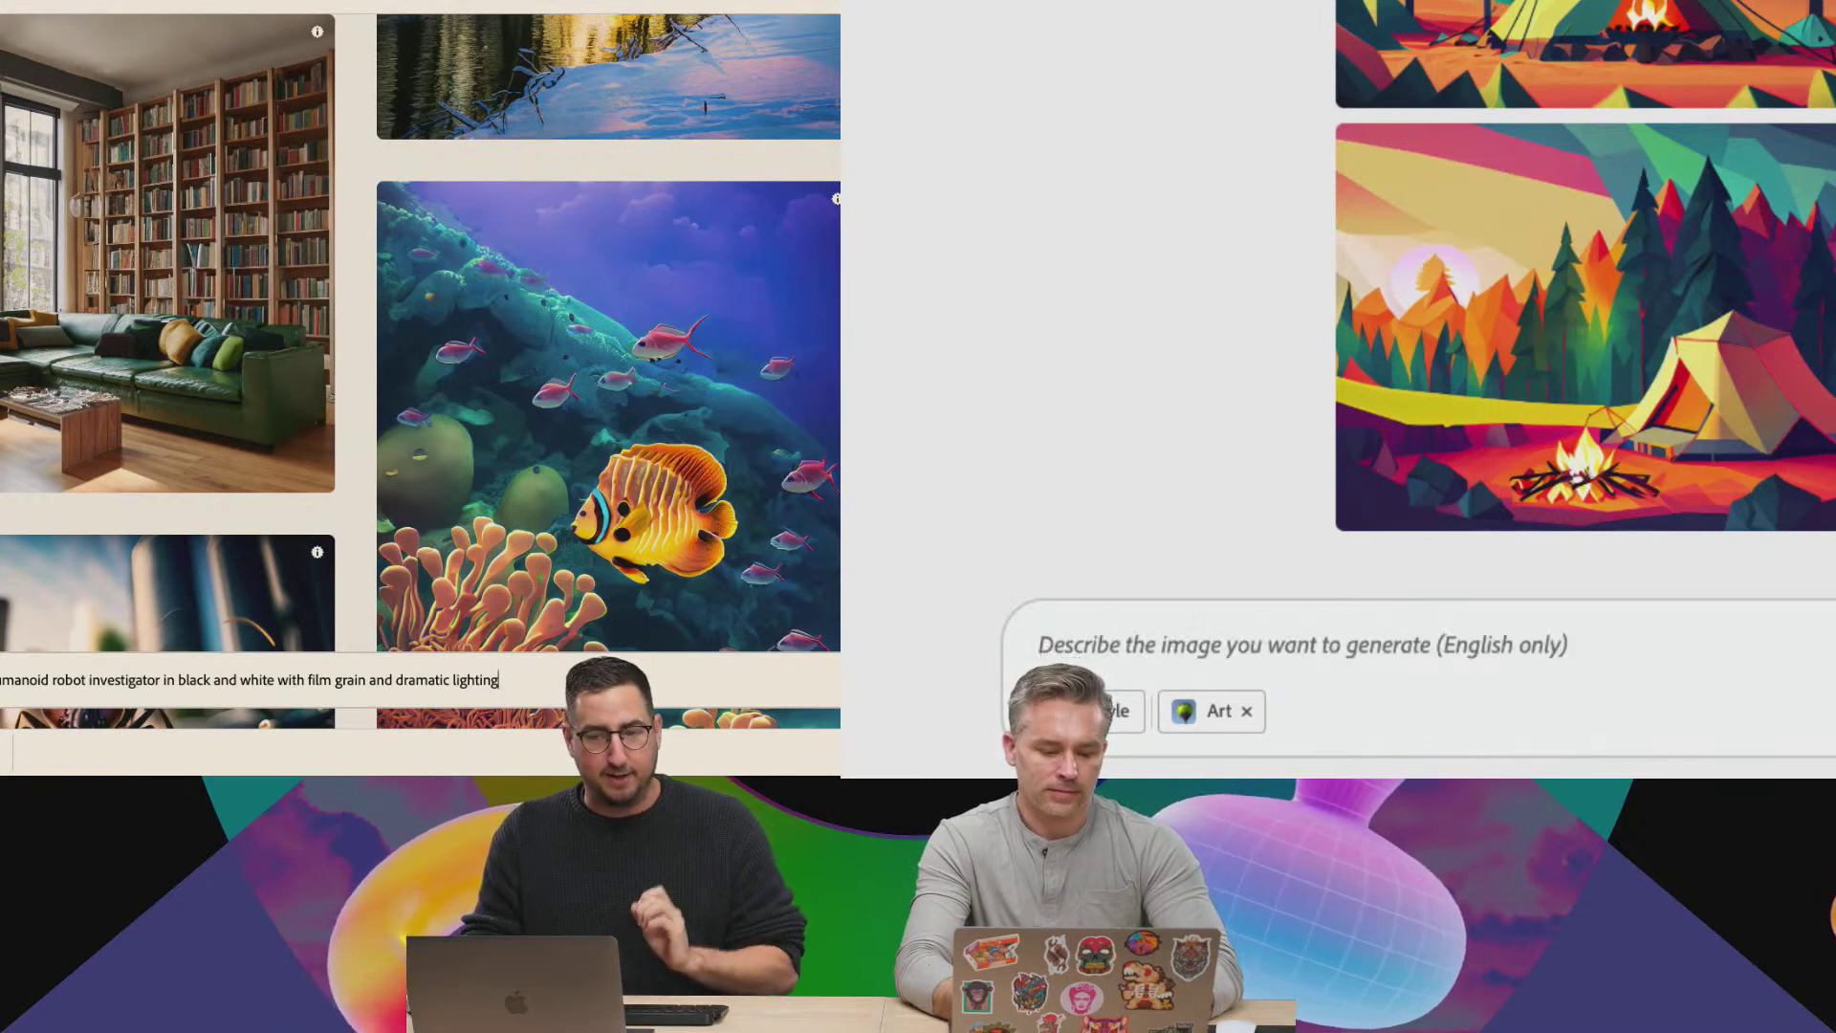
pyautogui.write('wor')
pyautogui.press('BackSpace')
pyautogui.press('BackSpace')
pyautogui.press('BackSpace')
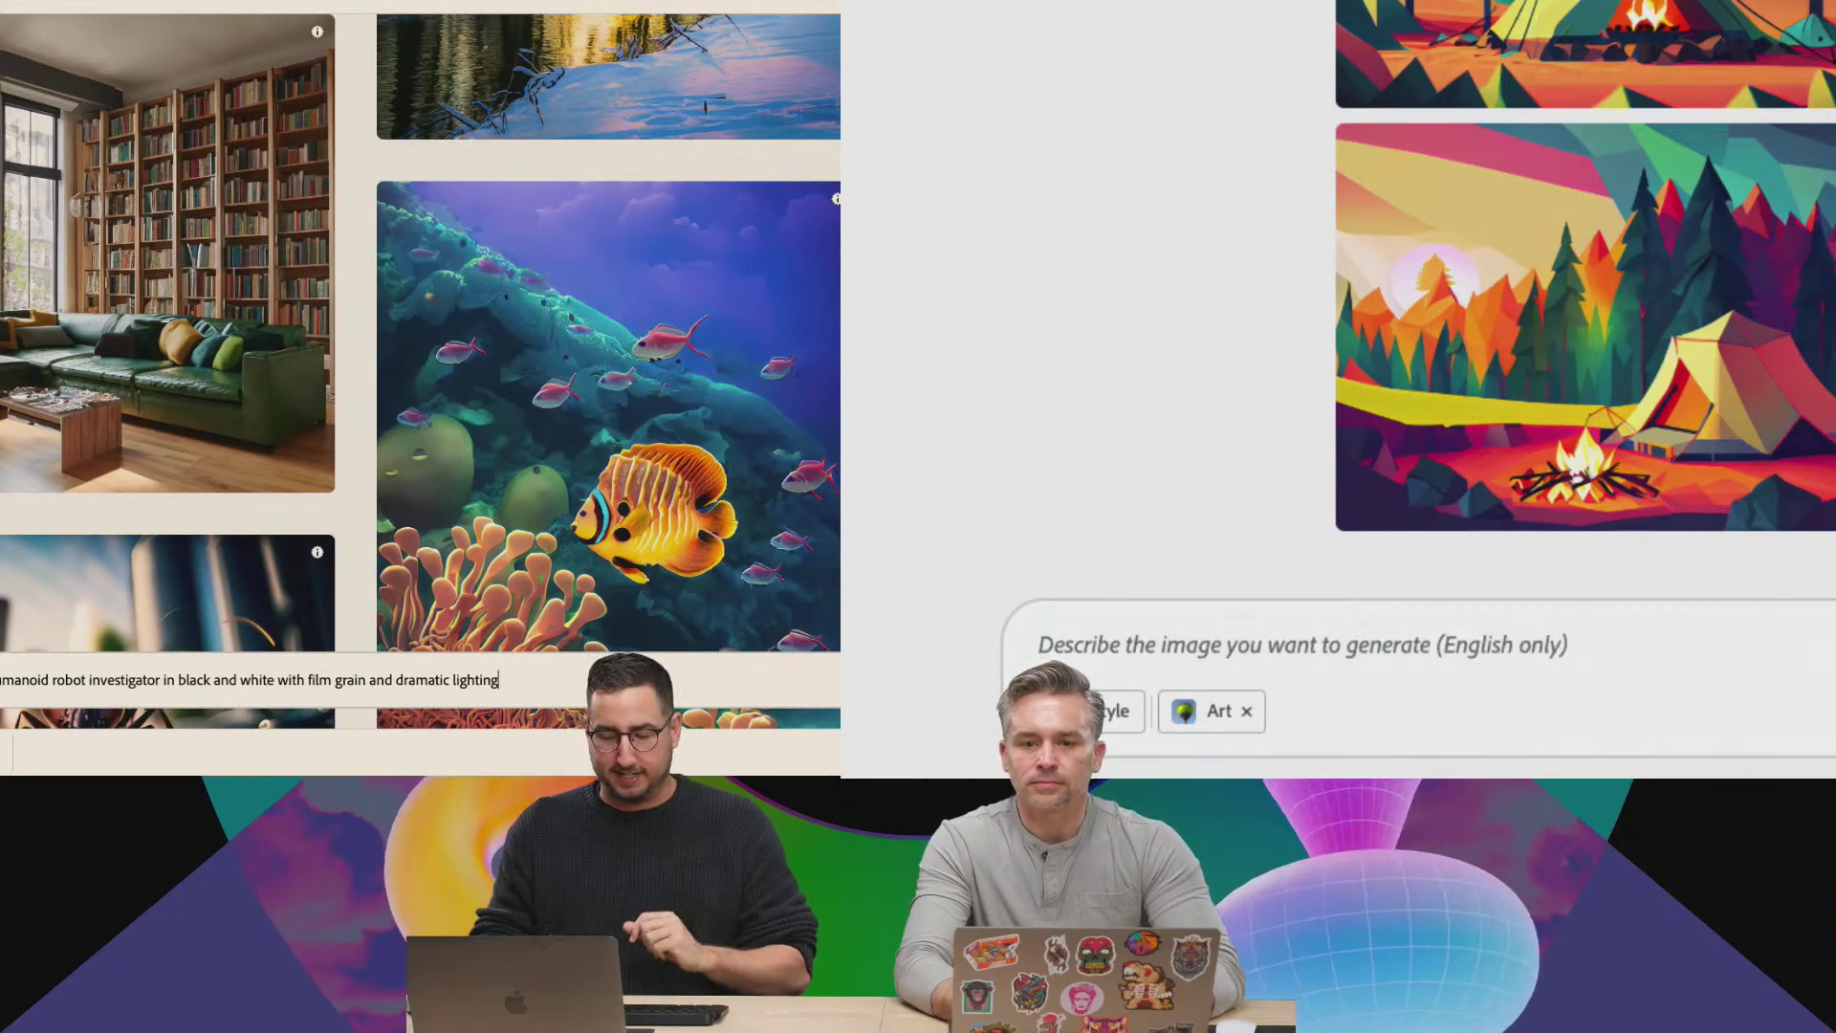
# Generate images for "noir humanoid robot investigator in black and white with film grain and dramatic lighting" and set the aspect ratio to Widescreen (16:9).
pyautogui.press('Return')
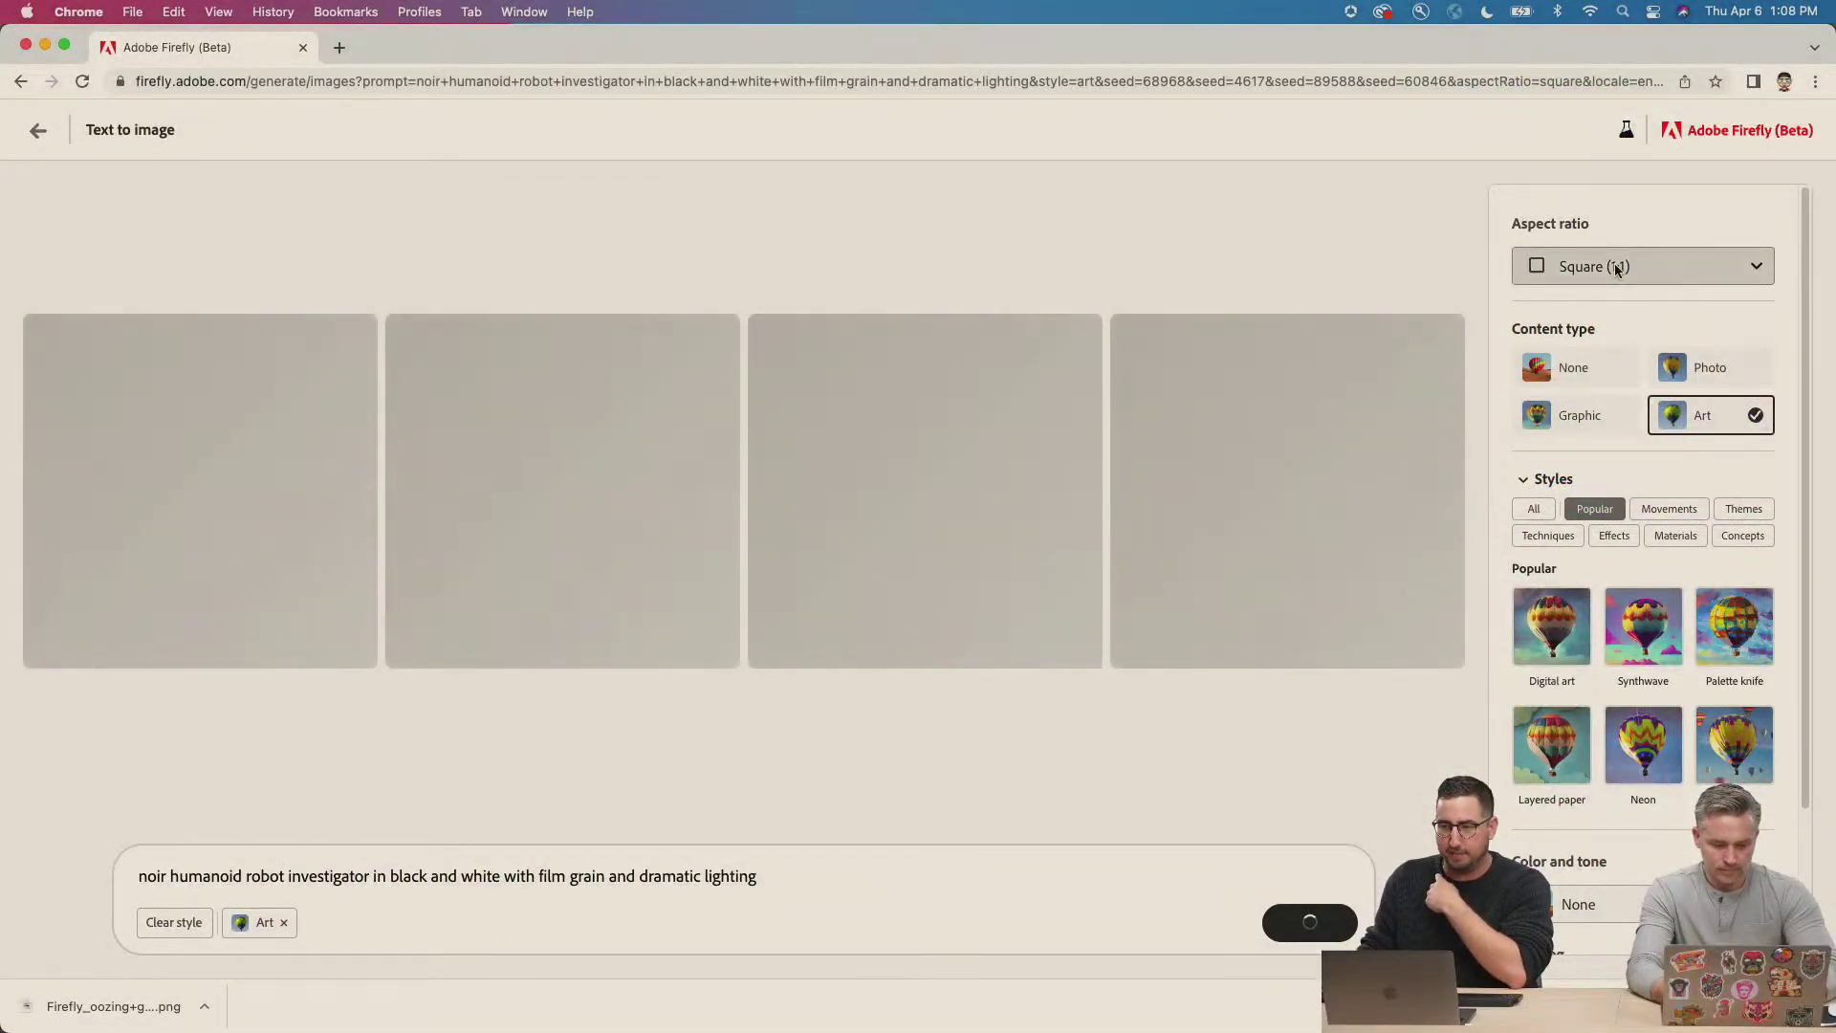
pyautogui.click(1614, 268)
pyautogui.click(1631, 427)
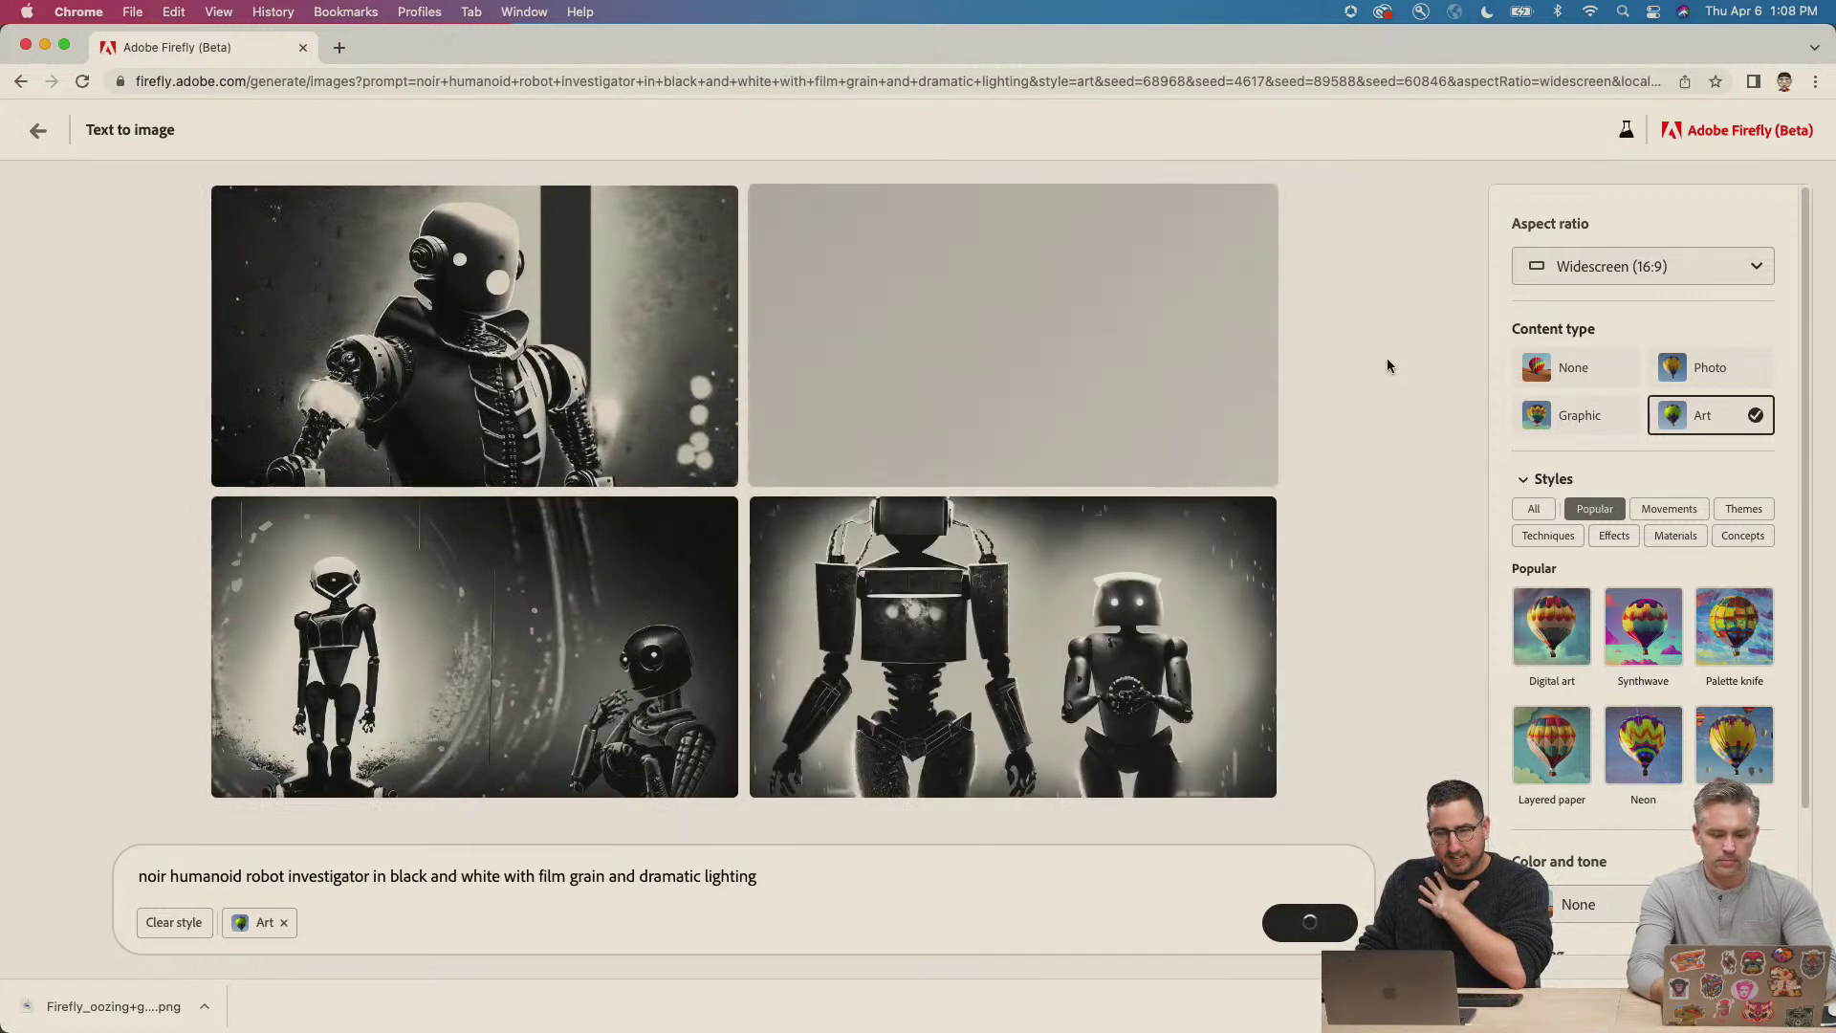
# View the first noir robot image enlarged and use it as the reference image for the prompt.
pyautogui.click(507, 356)
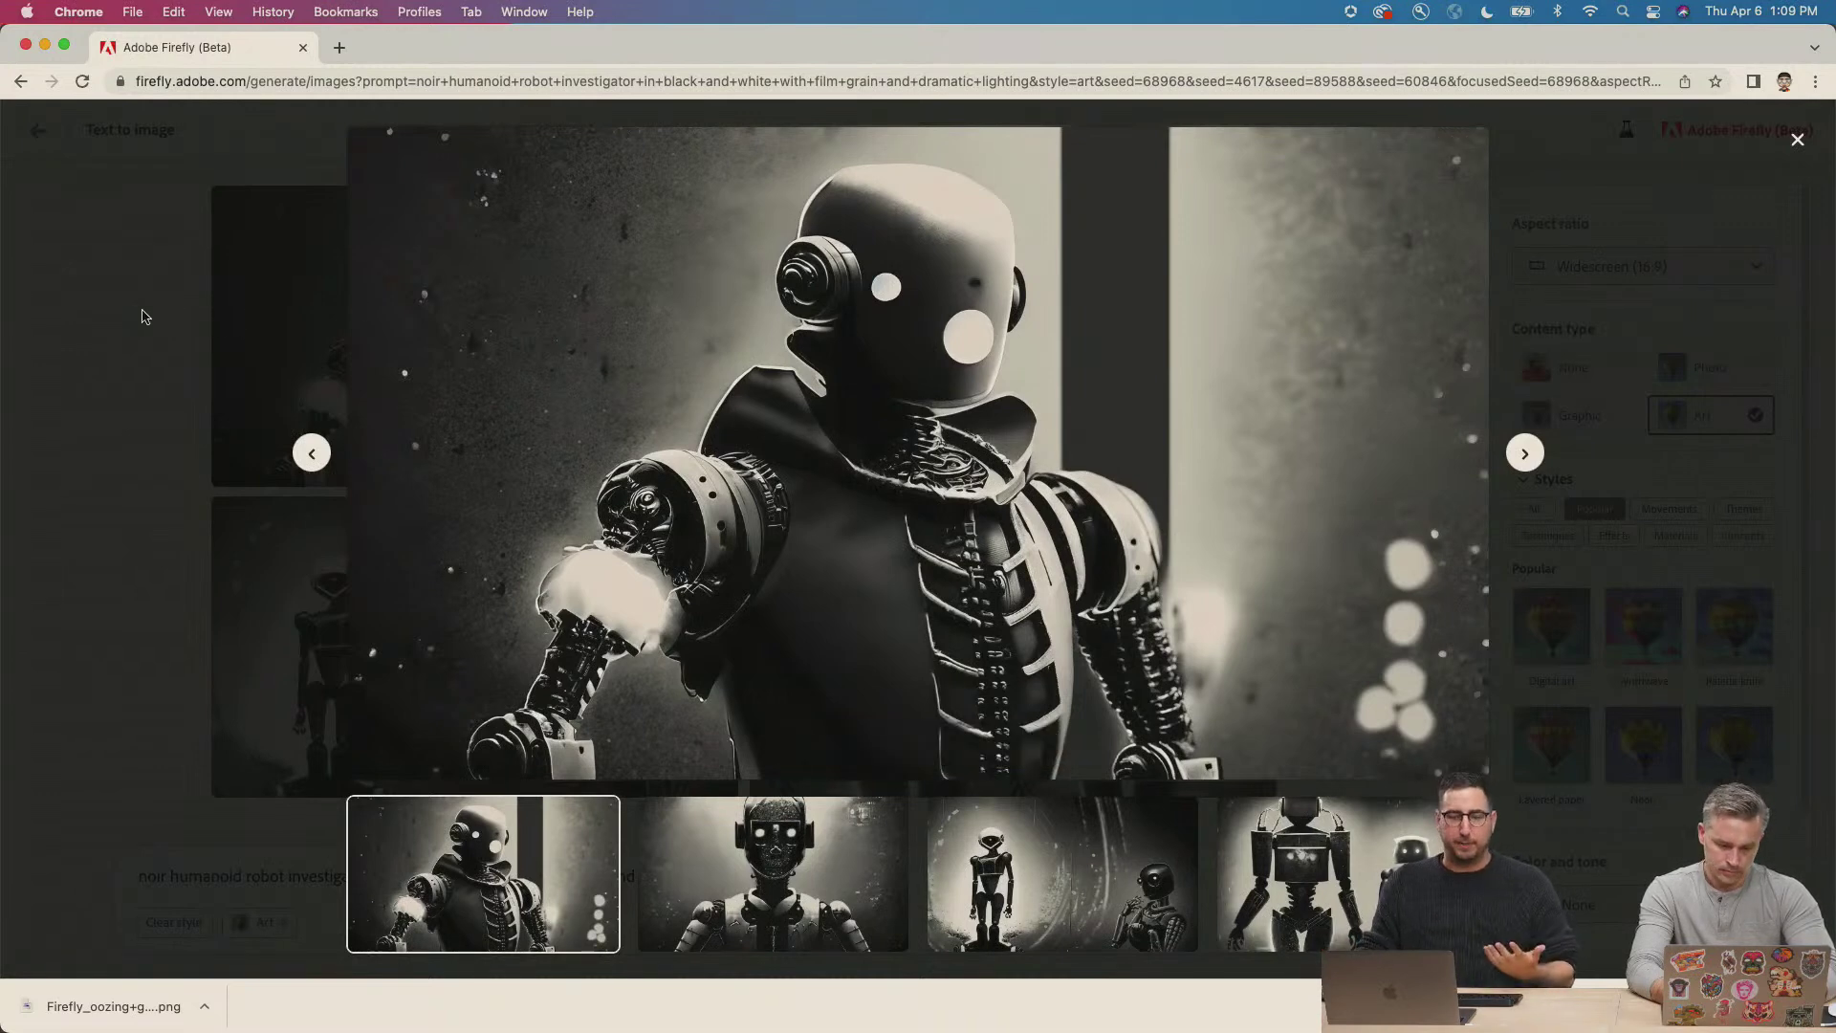
pyautogui.click(143, 315)
pyautogui.click(679, 208)
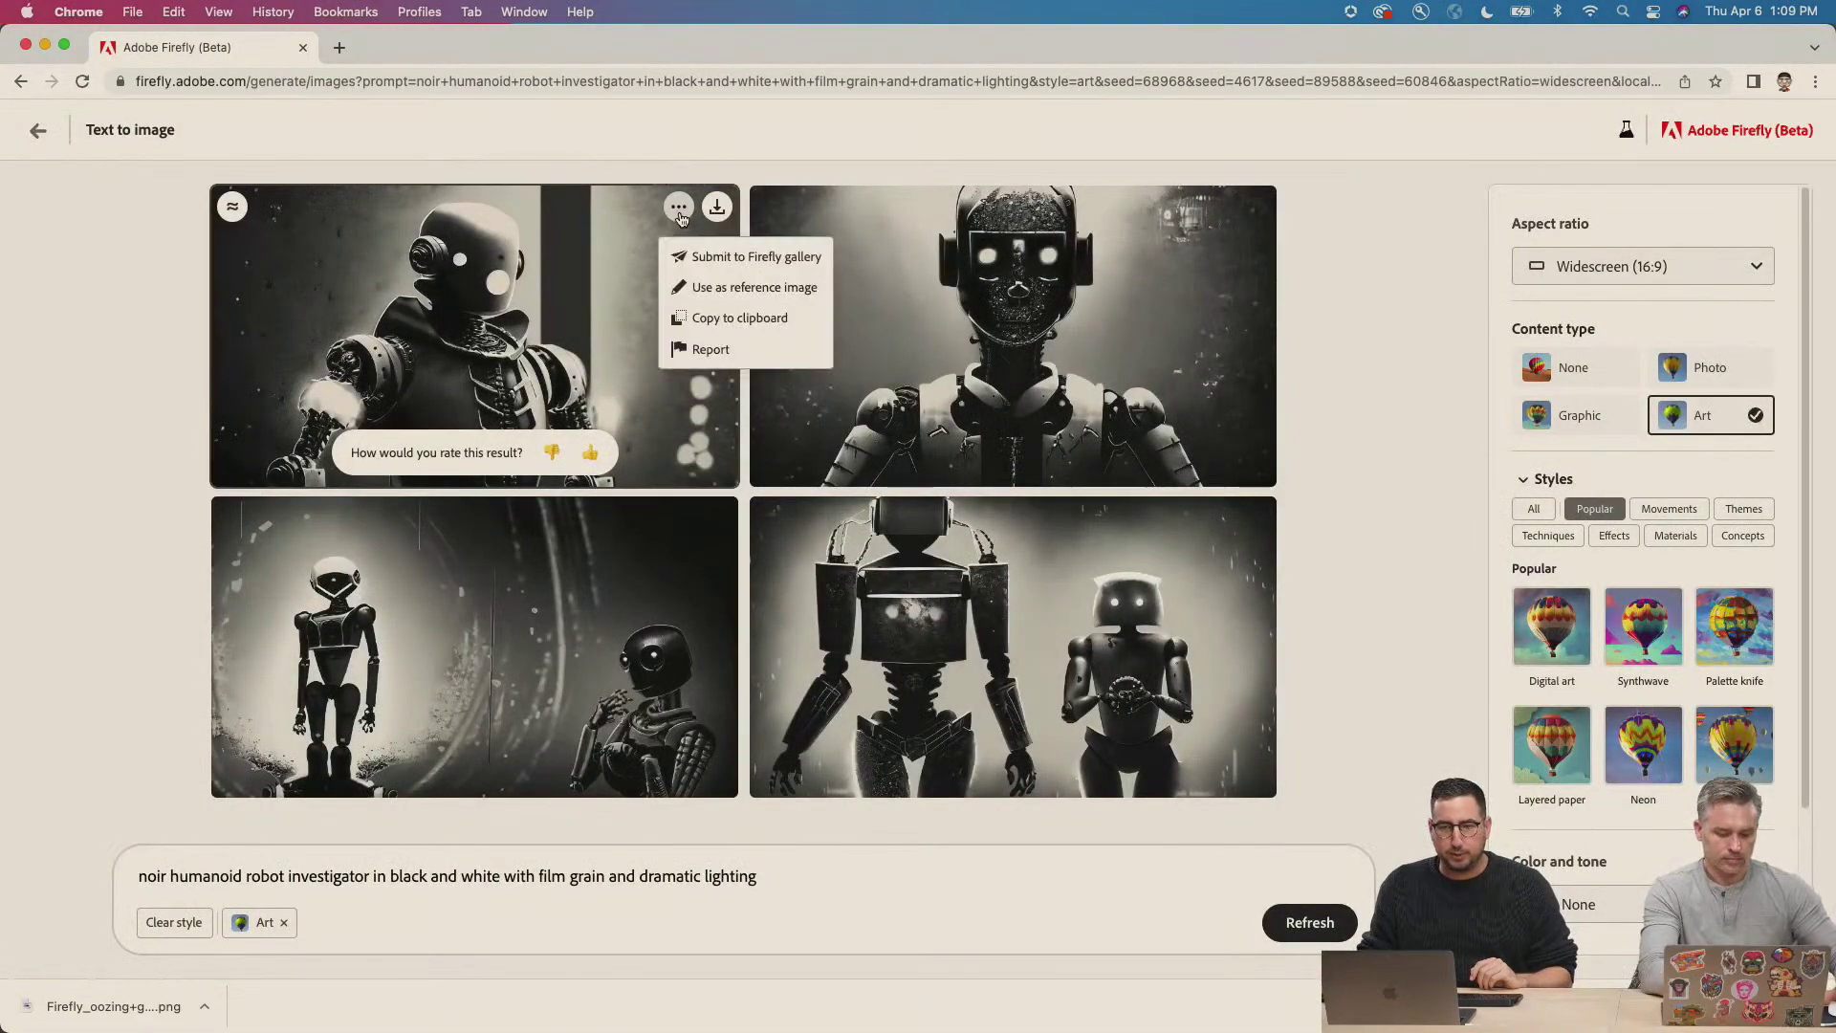
pyautogui.click(717, 287)
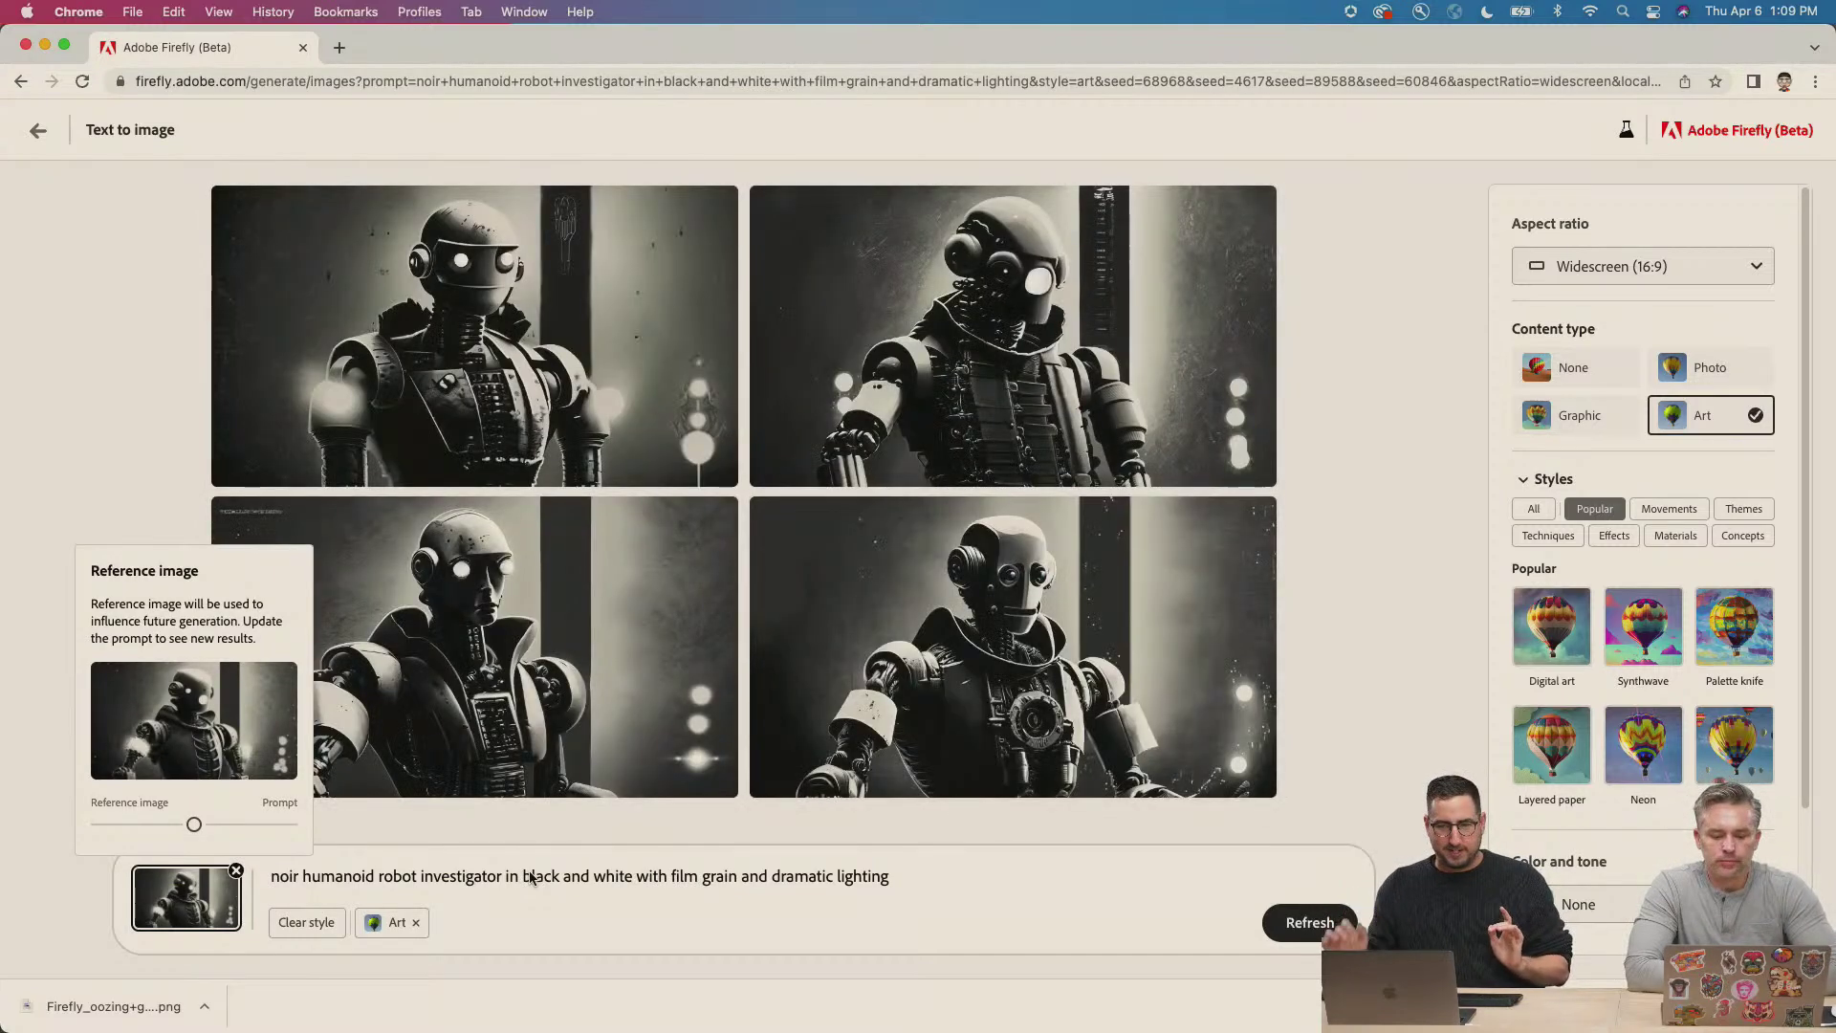
pyautogui.click(531, 877)
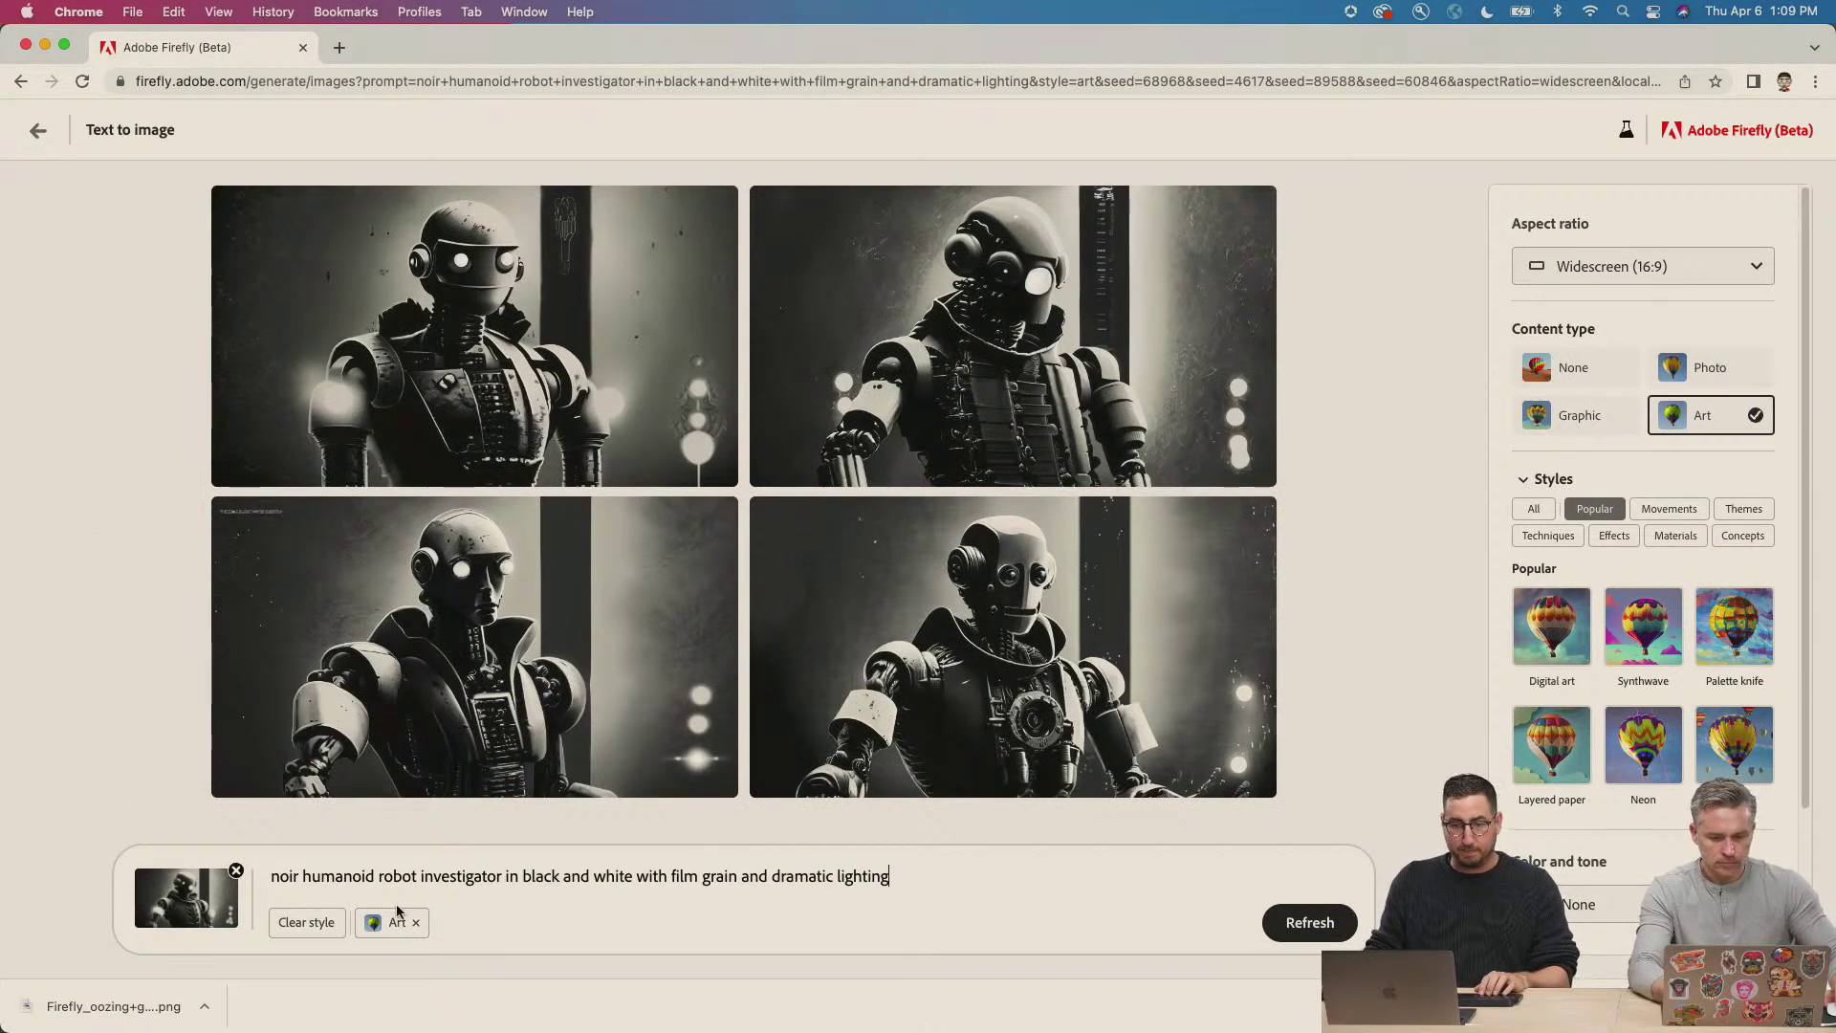
# Replace the whole prompt with "news reported fedora" and generate images from the same reference image.
pyautogui.press('super+a')
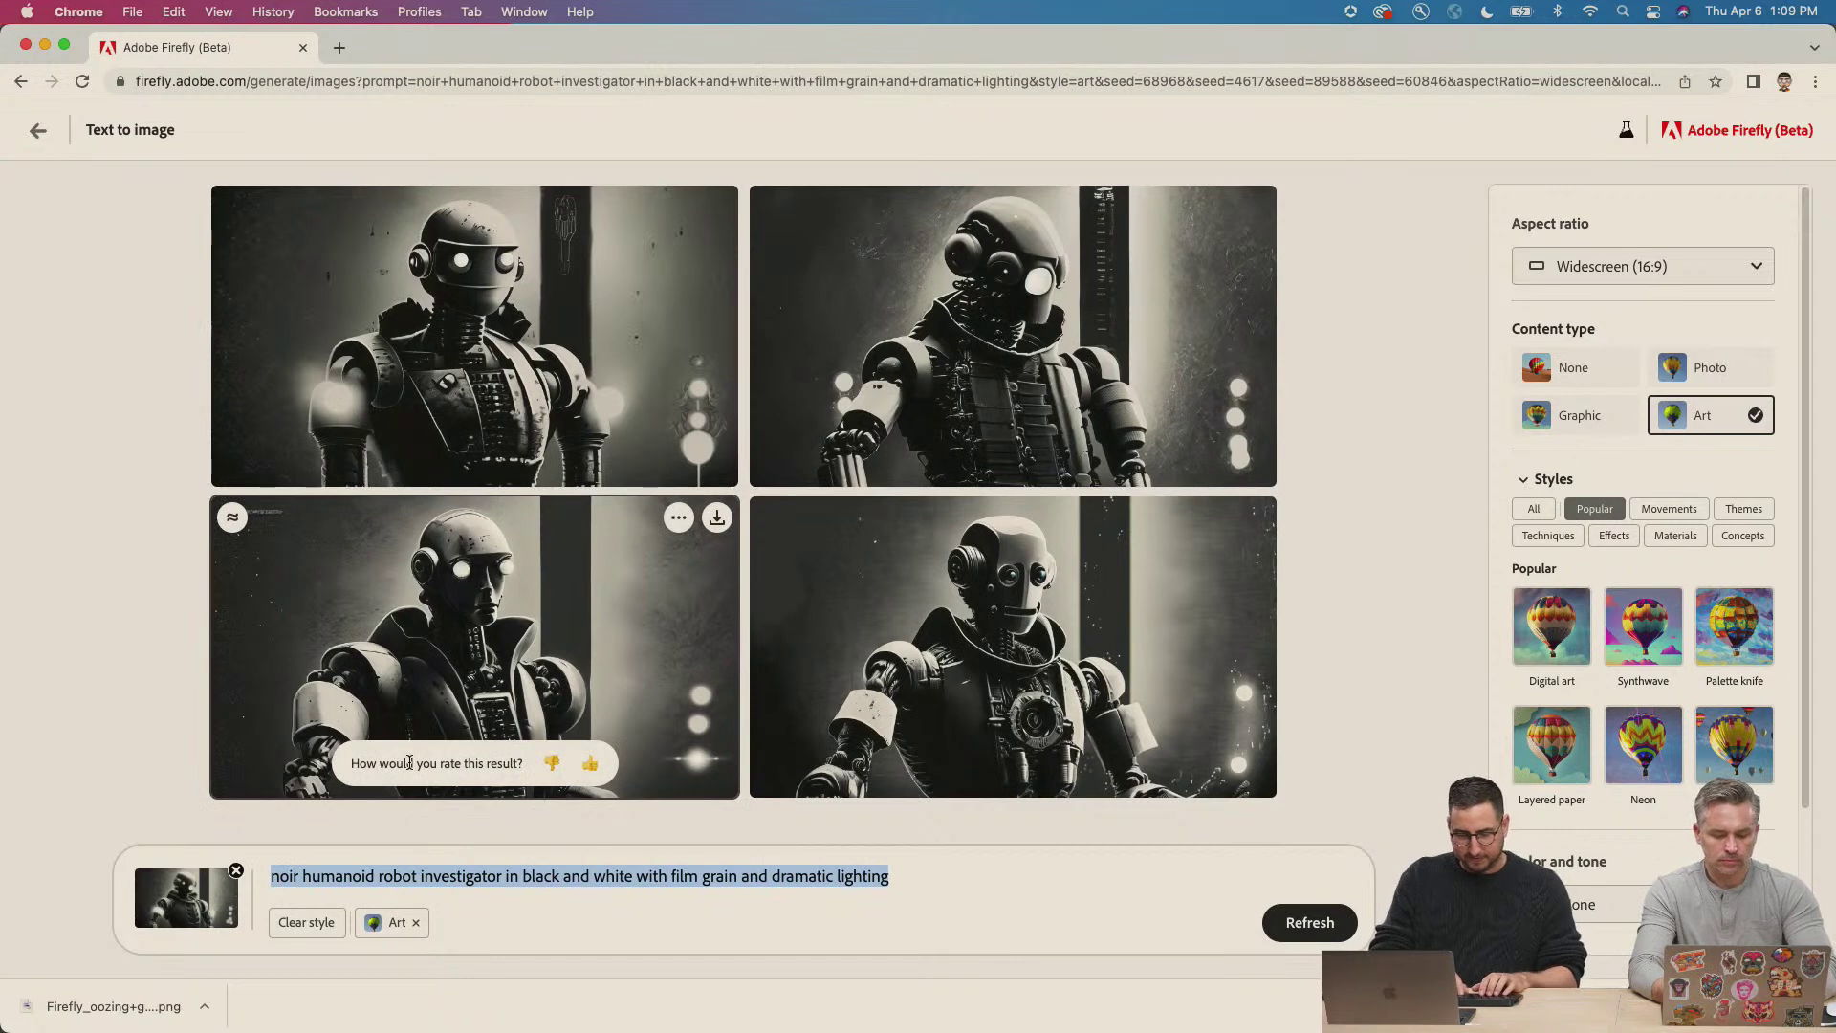
pyautogui.write('news reported fedora')
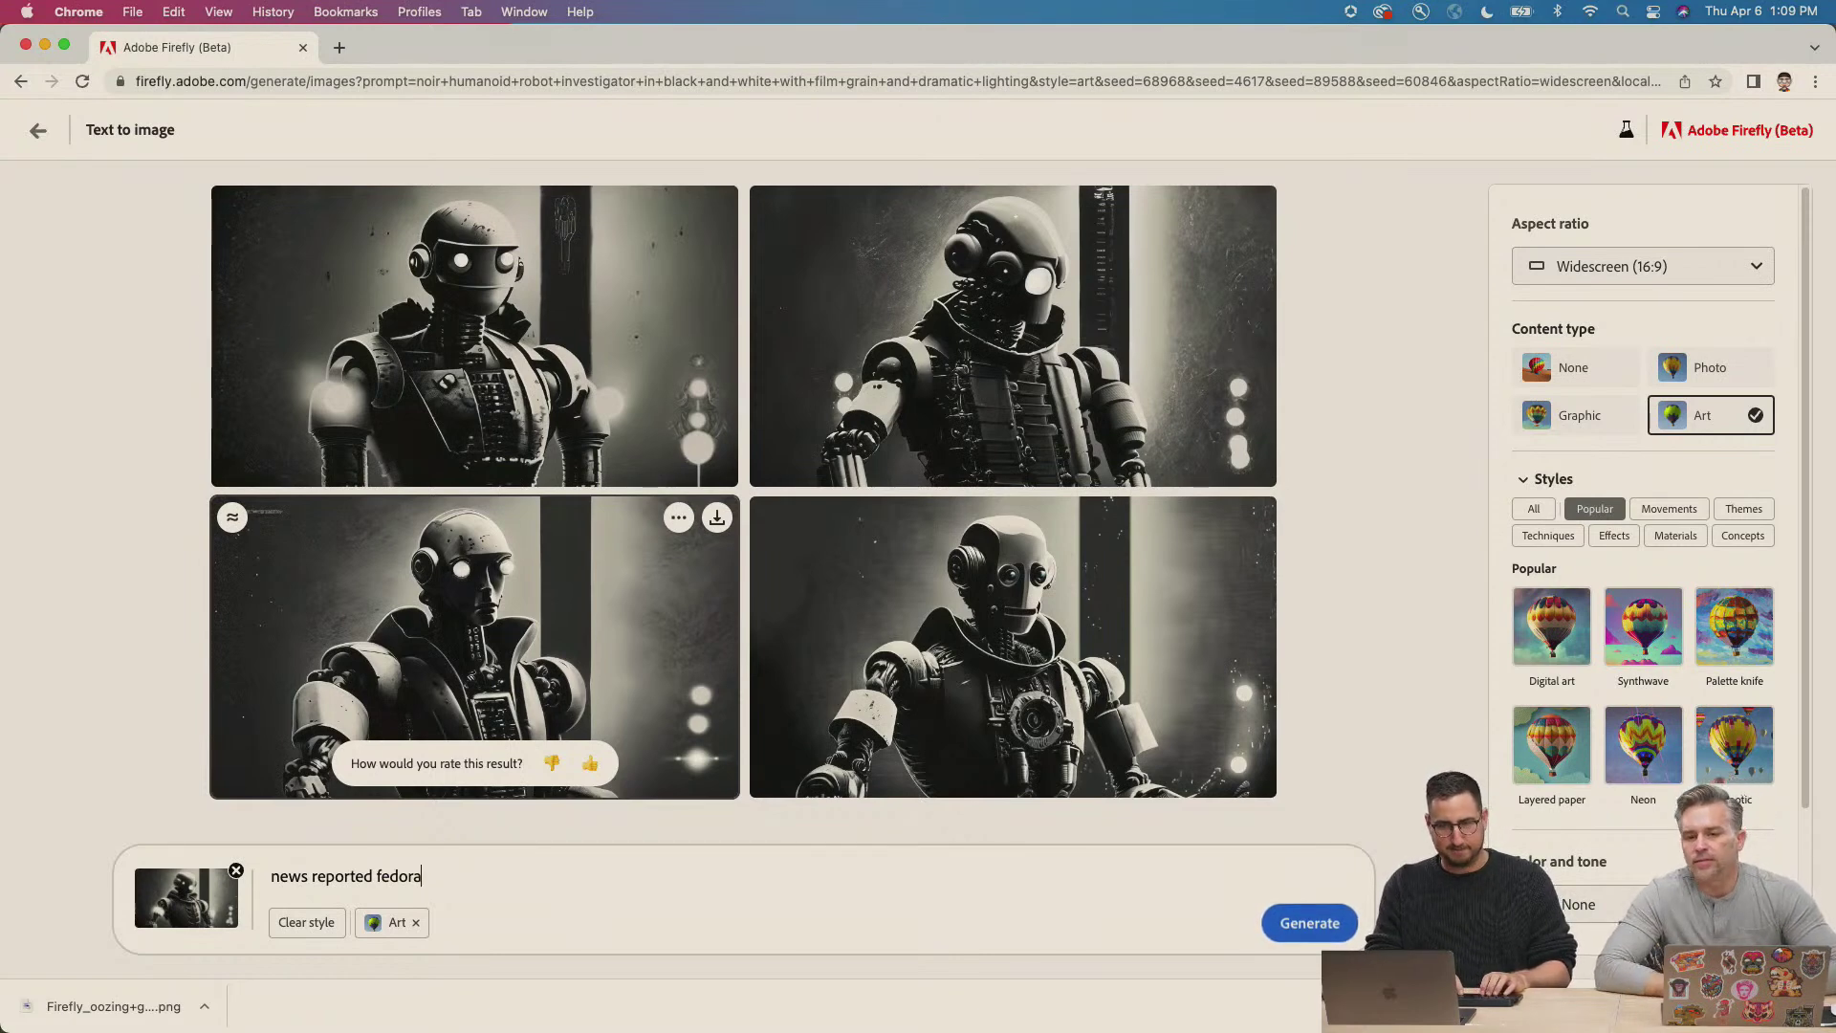
pyautogui.press('Return')
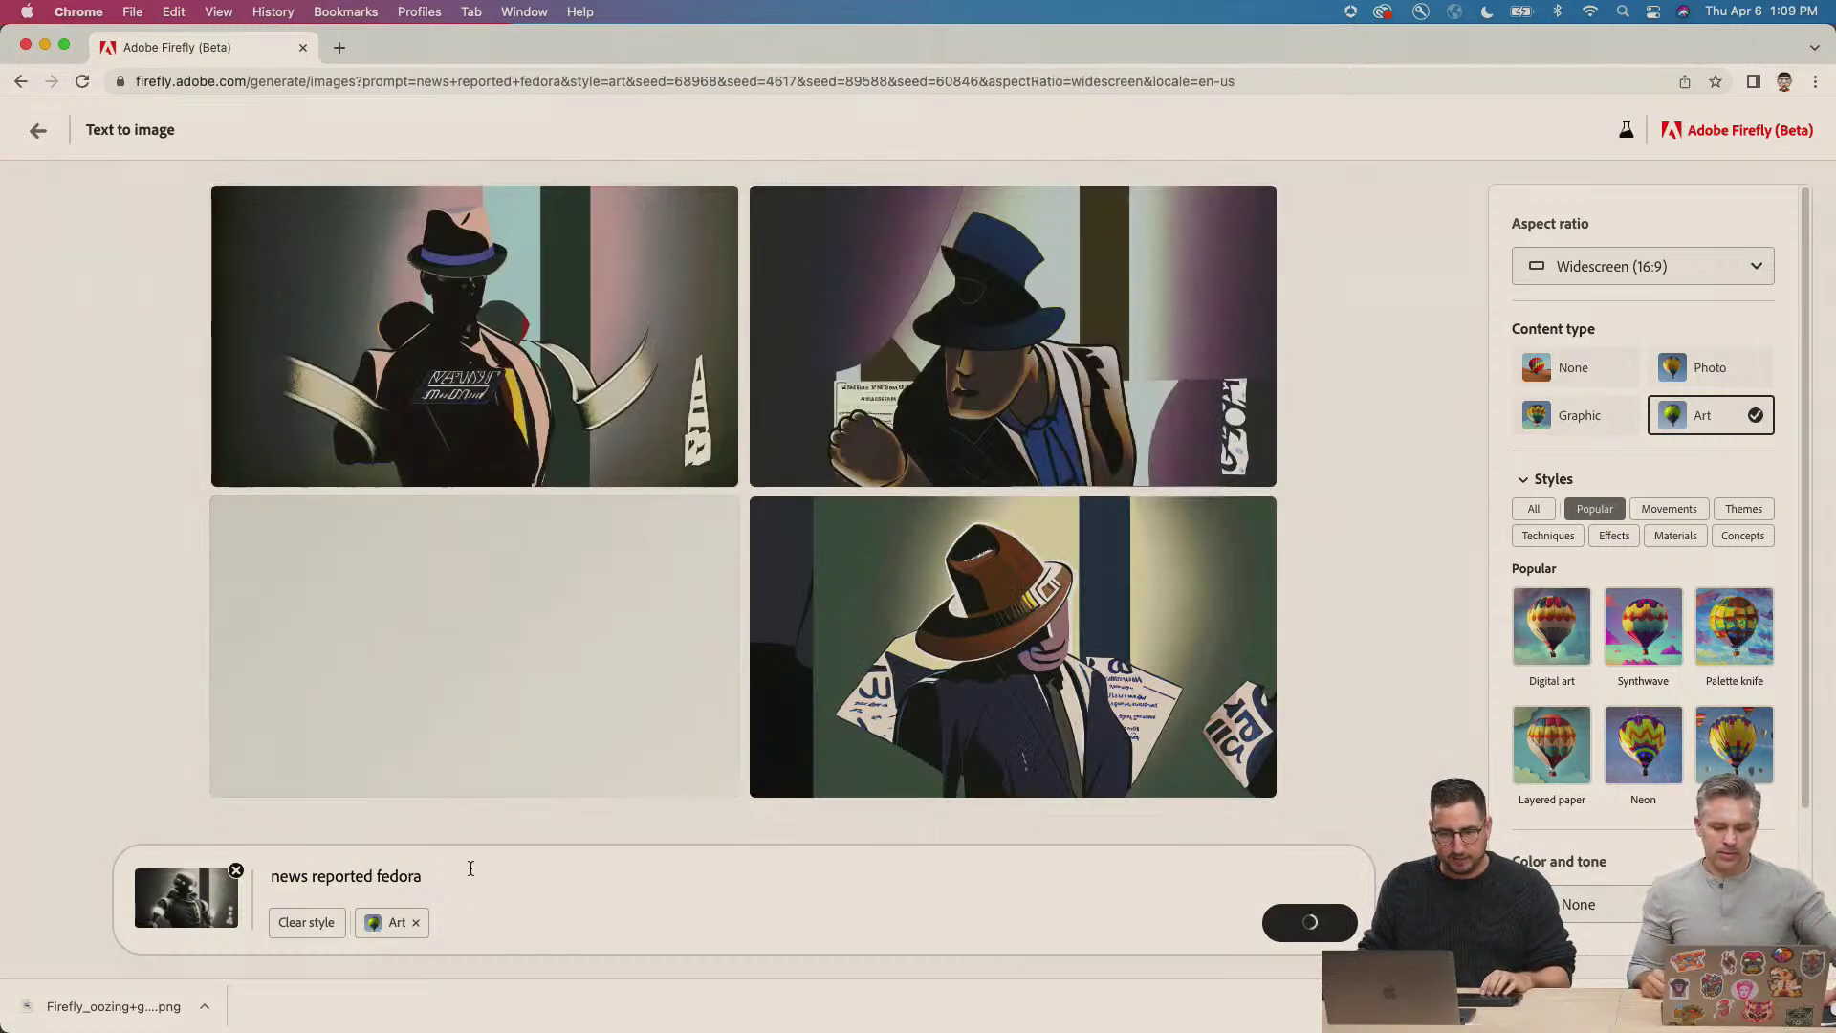
# Extend the prompt to "news reported fedora black and white in the rain" and generate new images from it.
pyautogui.write('black a')
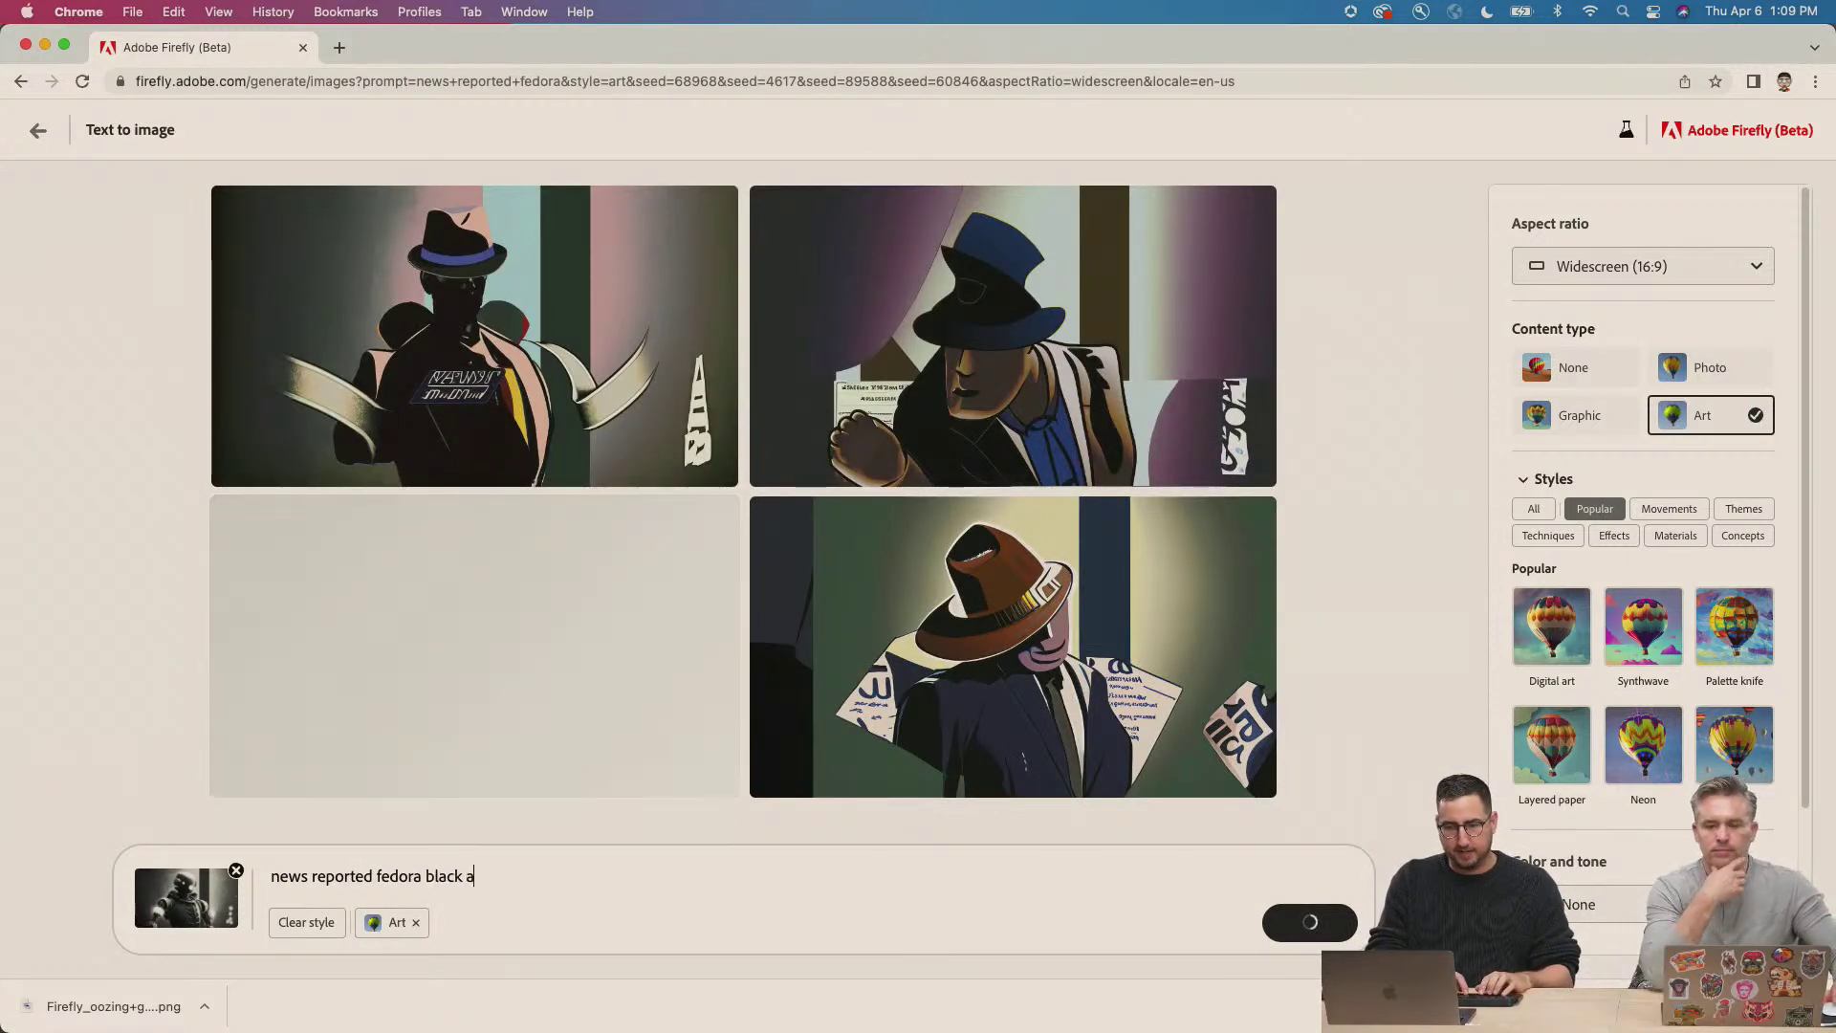
pyautogui.write('nd white')
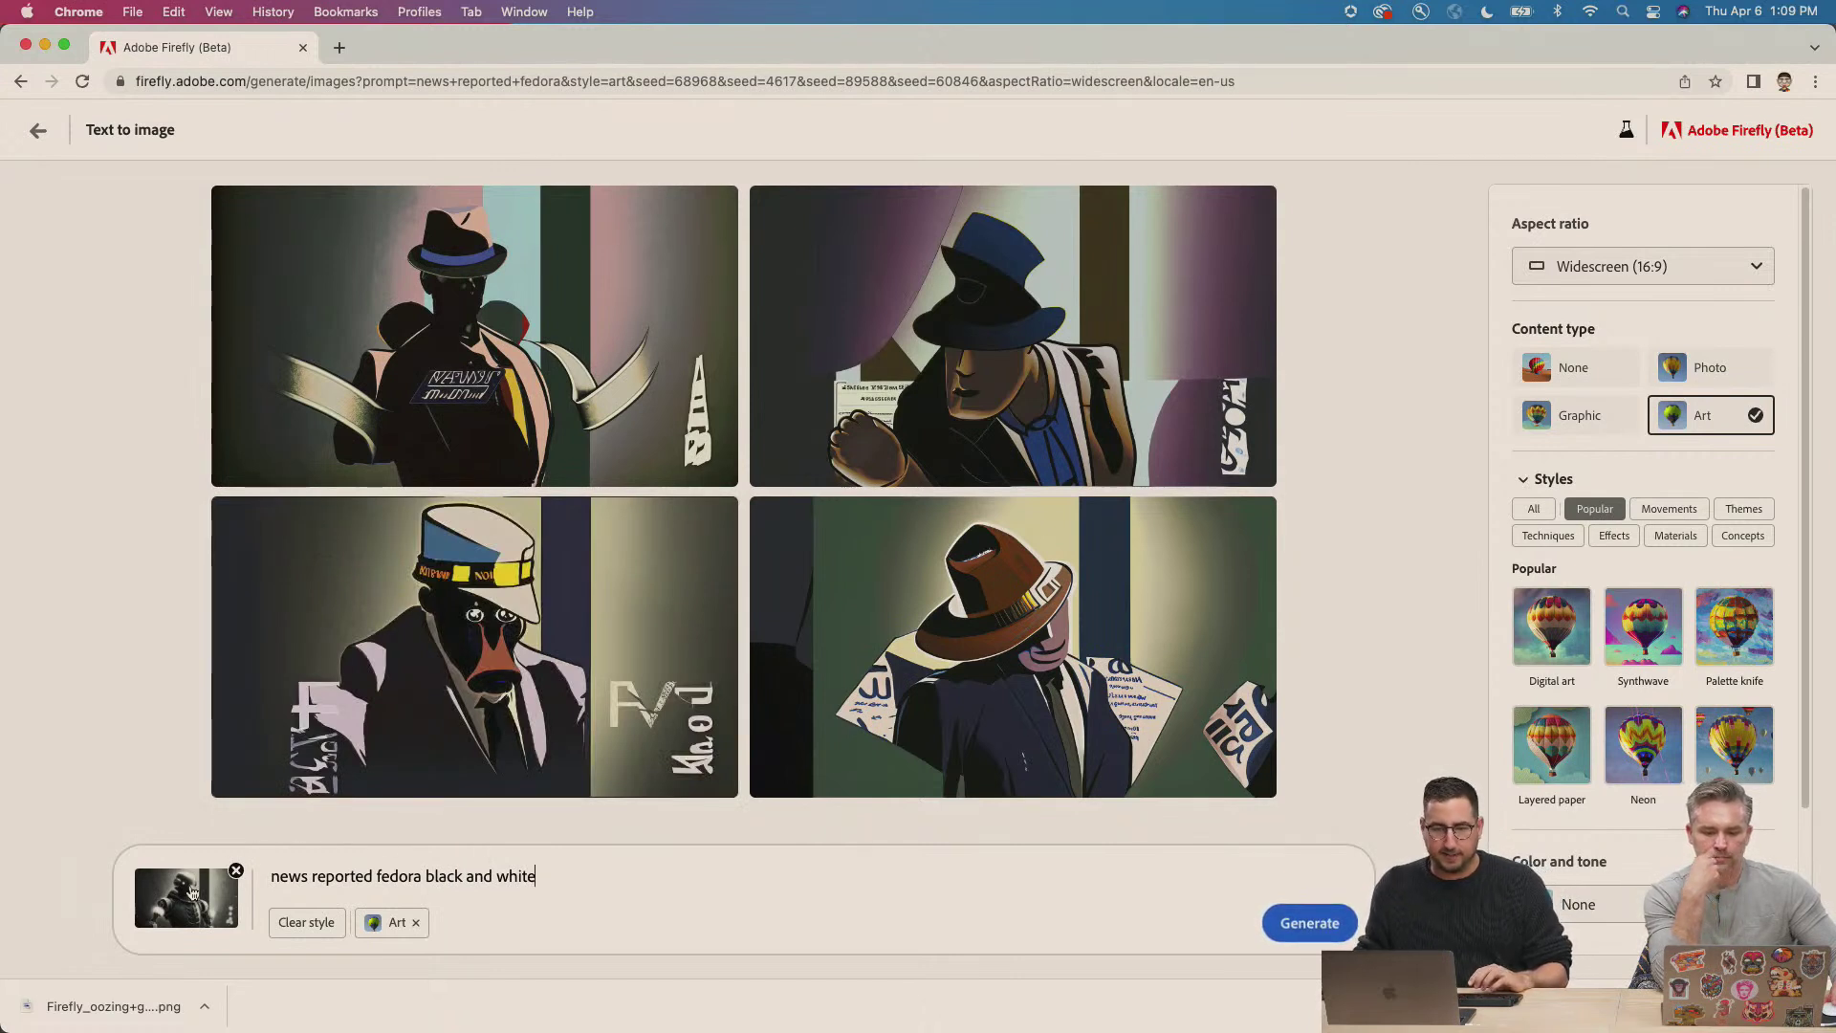
pyautogui.click(191, 891)
pyautogui.click(131, 825)
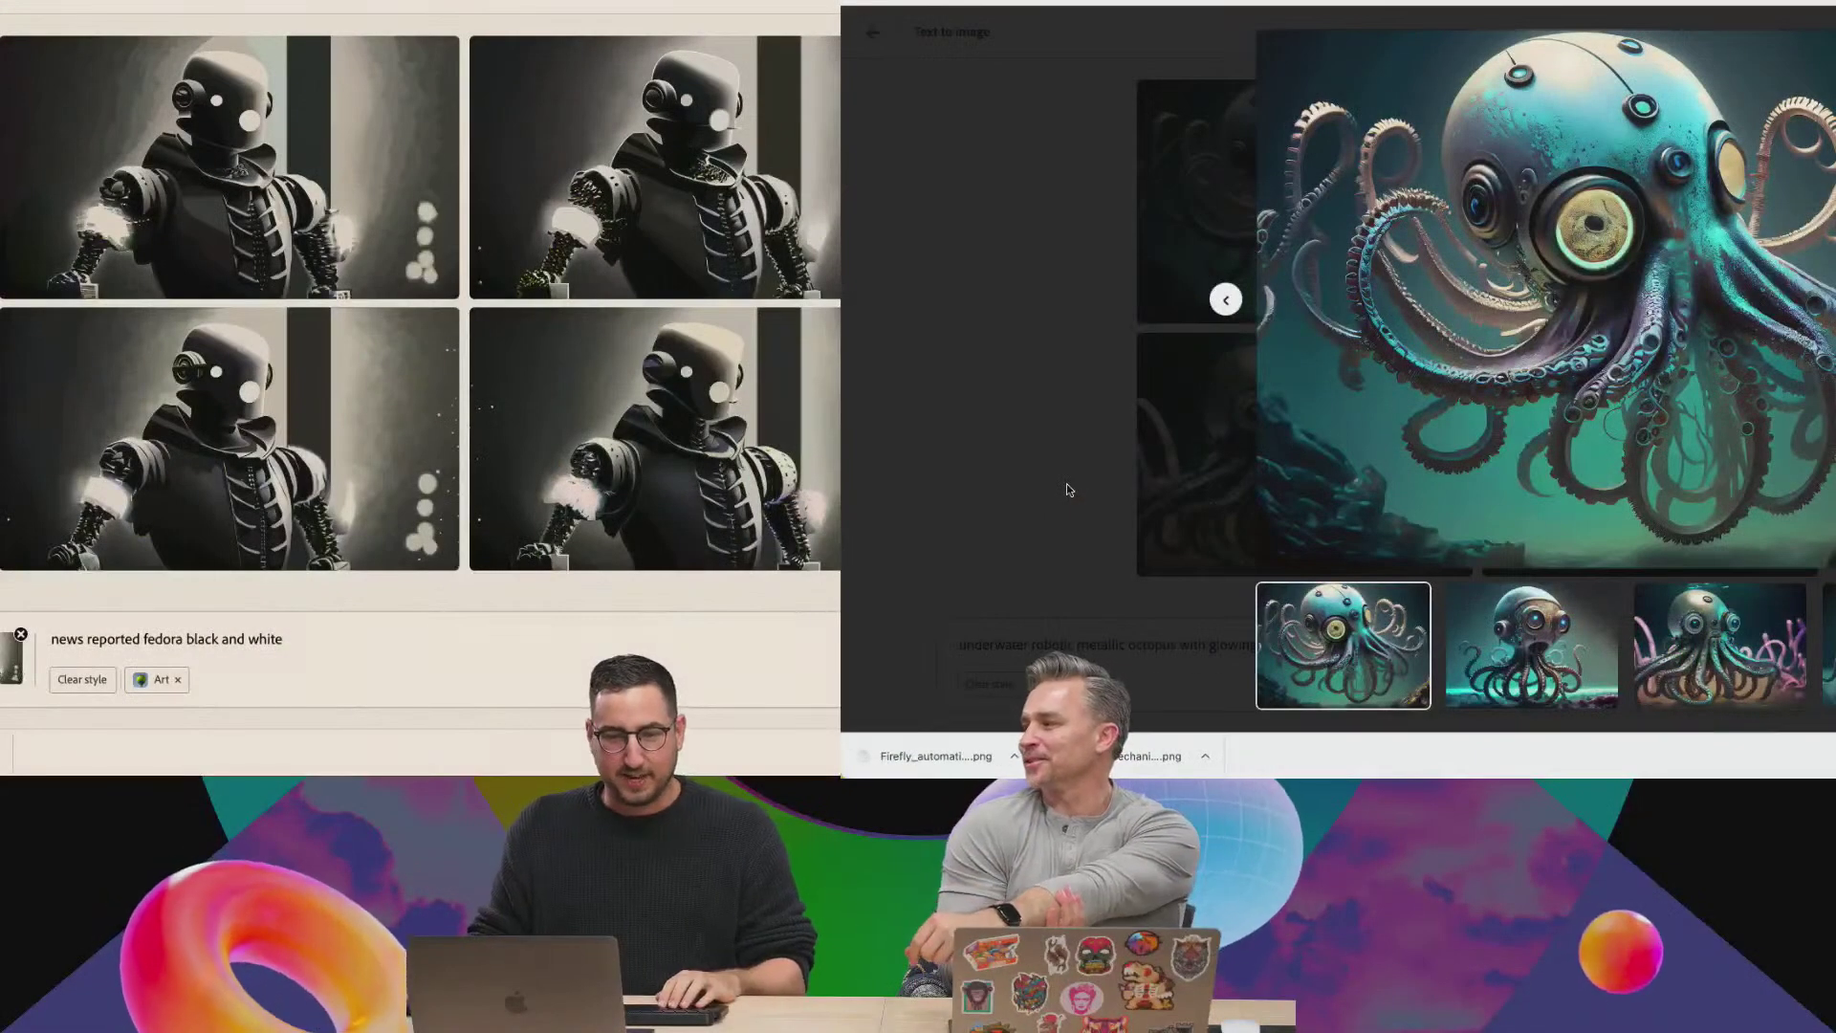
pyautogui.press('Return')
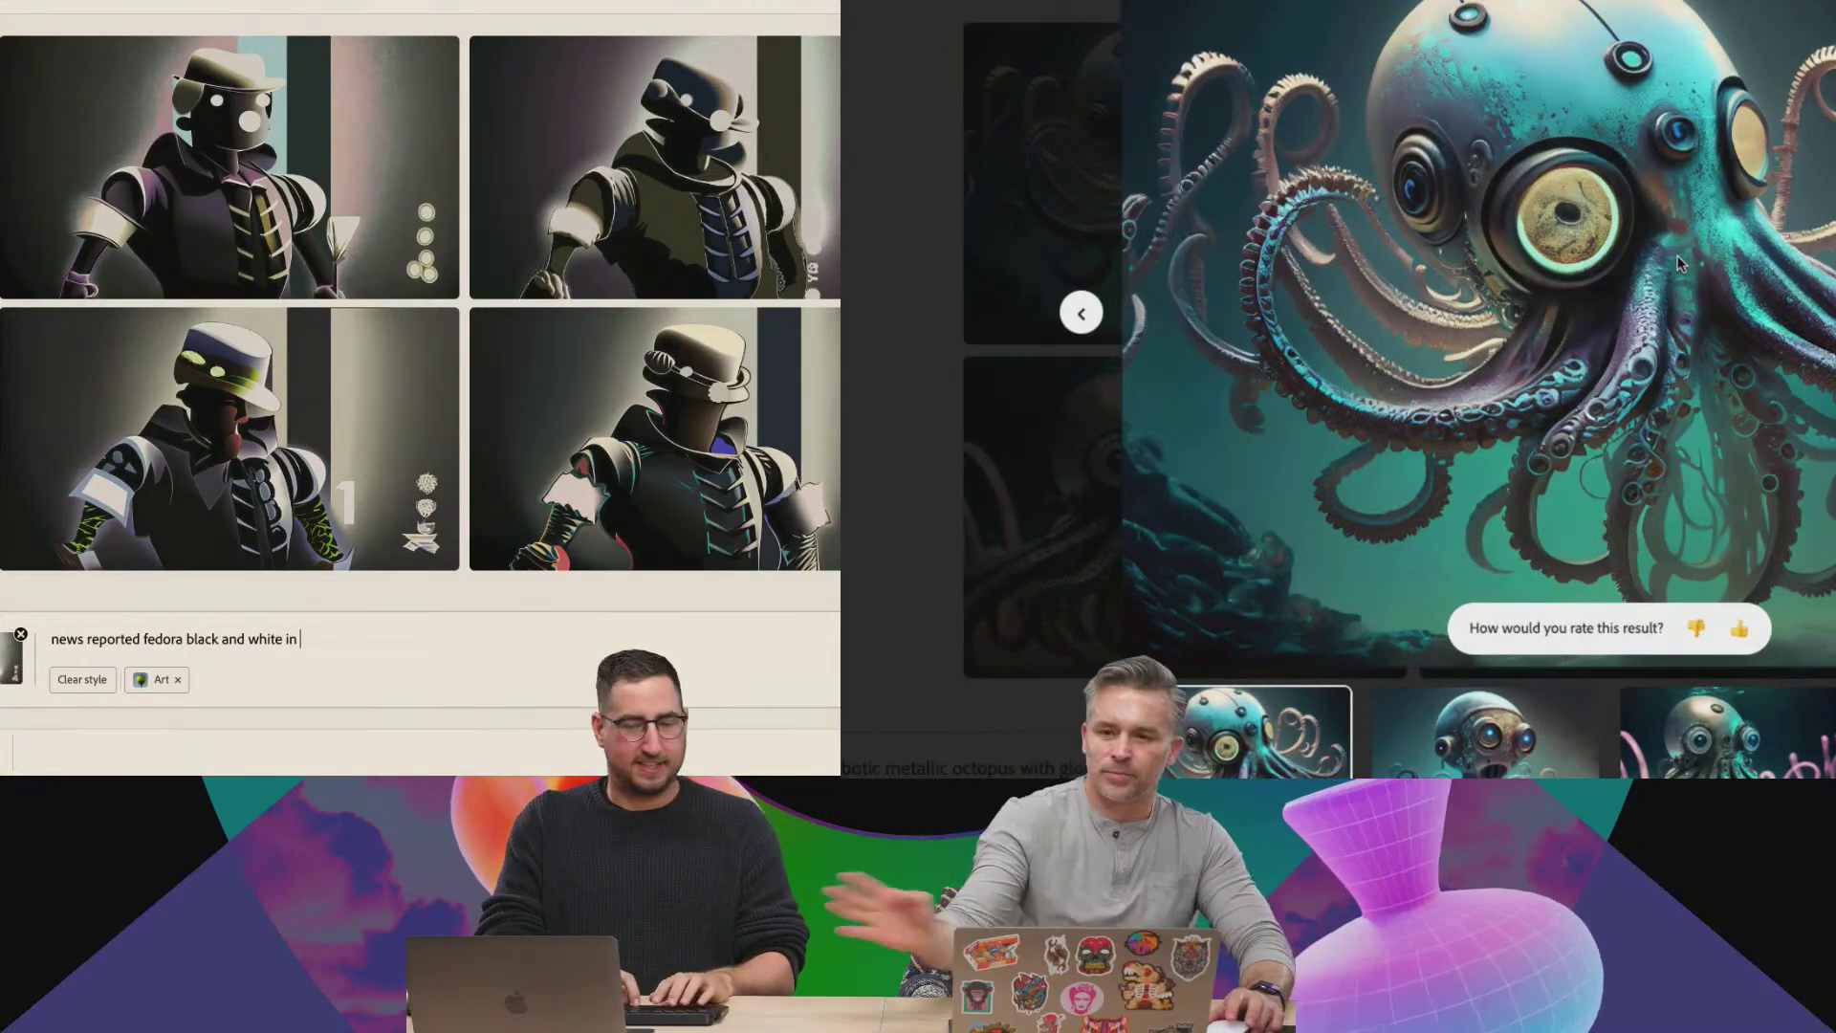
pyautogui.press('Return')
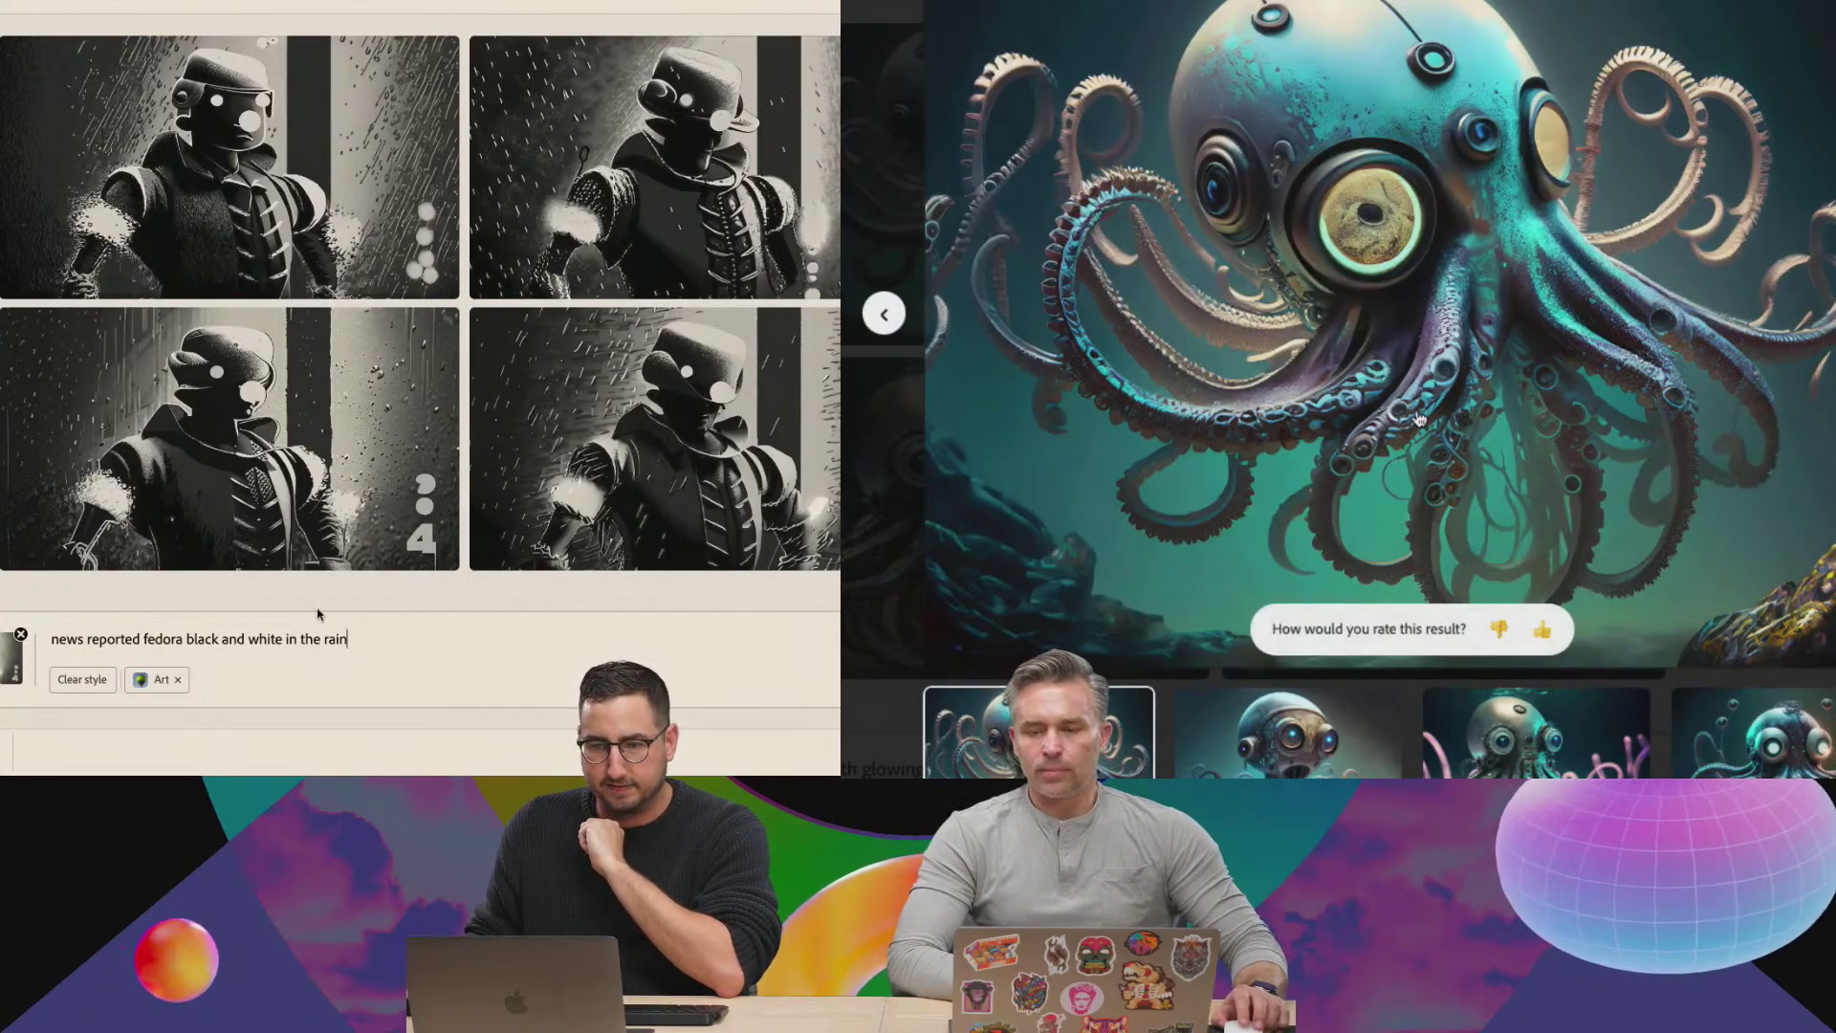
# View the fourth rainy fedora robot image enlarged and download it.
pyautogui.click(648, 442)
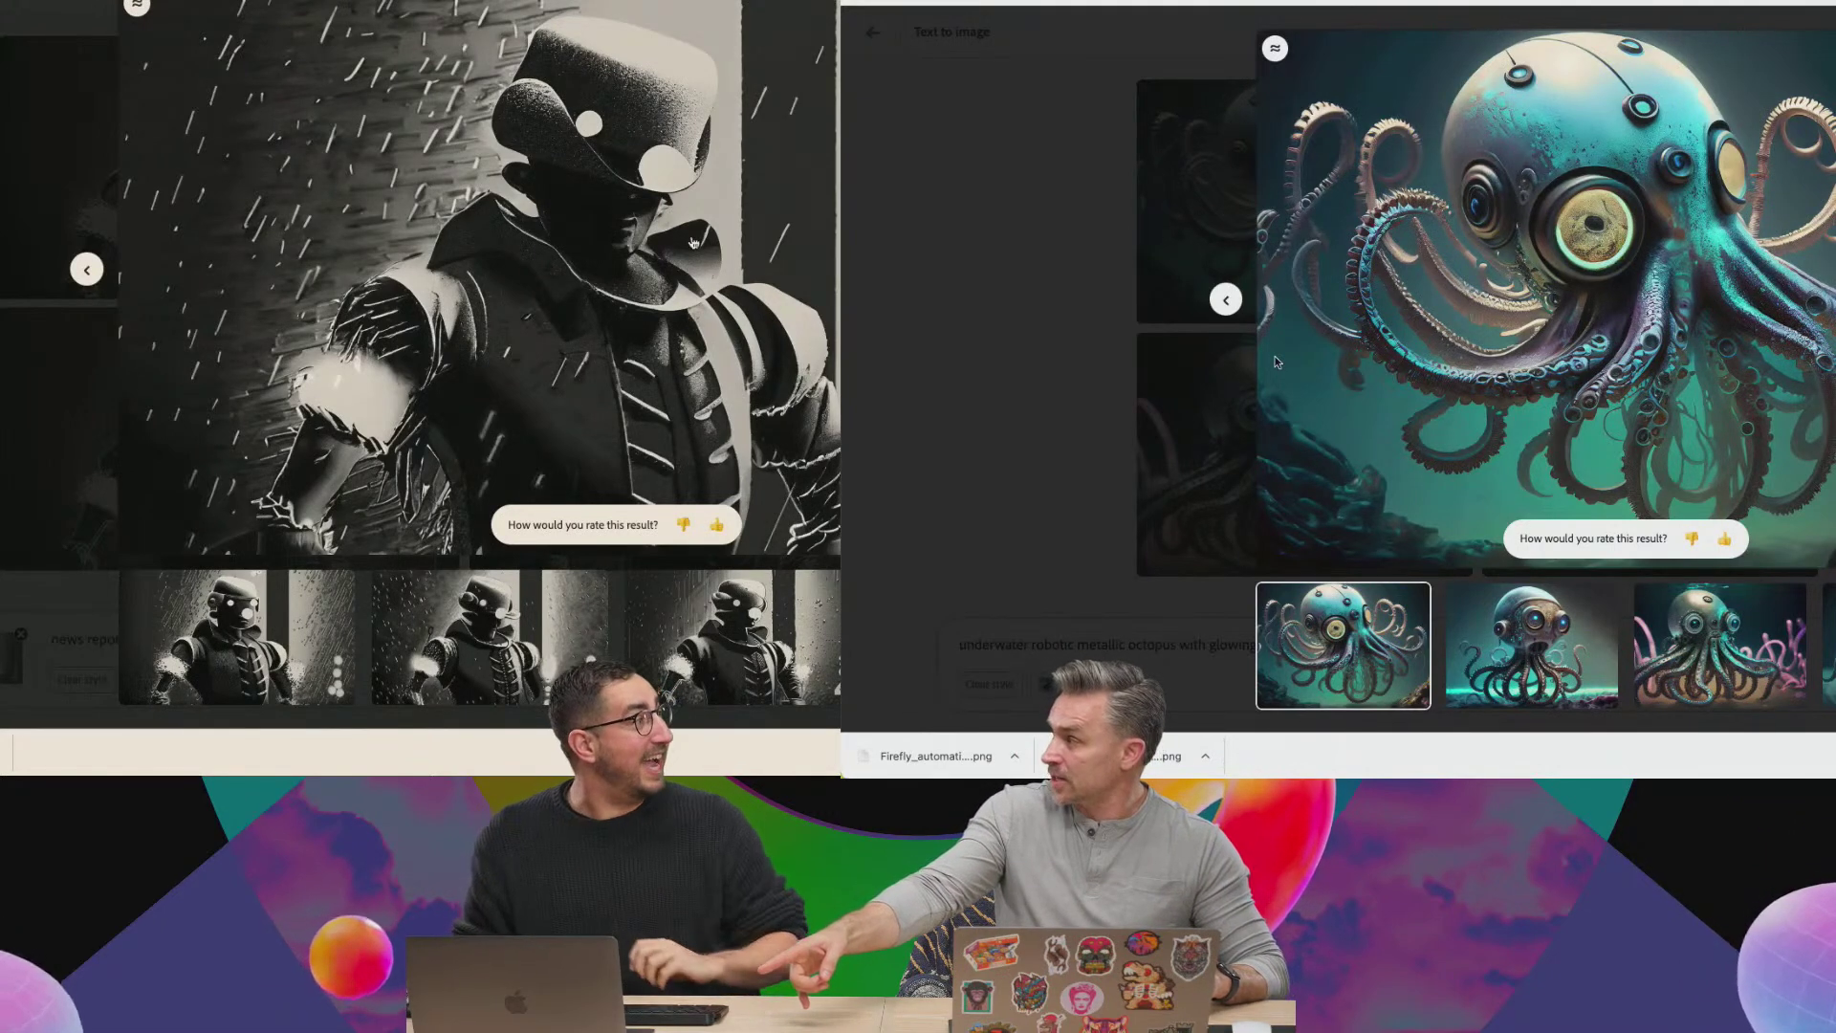
pyautogui.click(1062, 368)
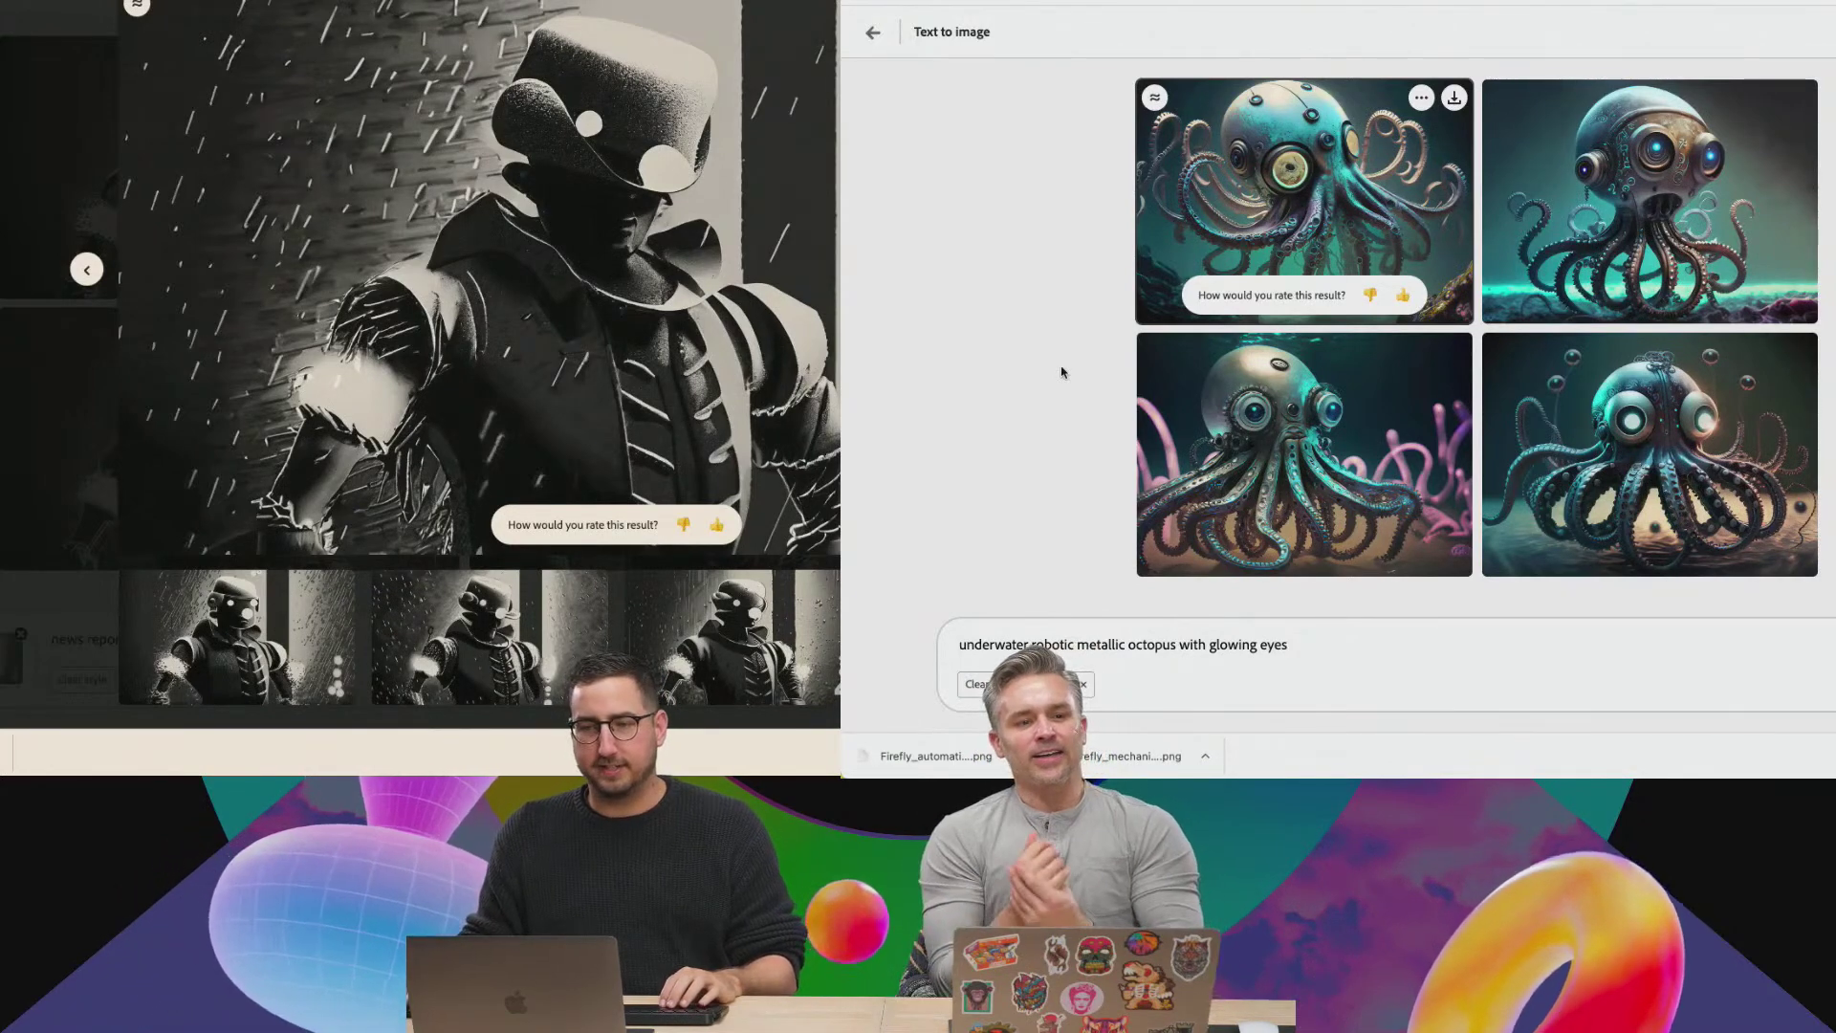
pyautogui.click(811, 6)
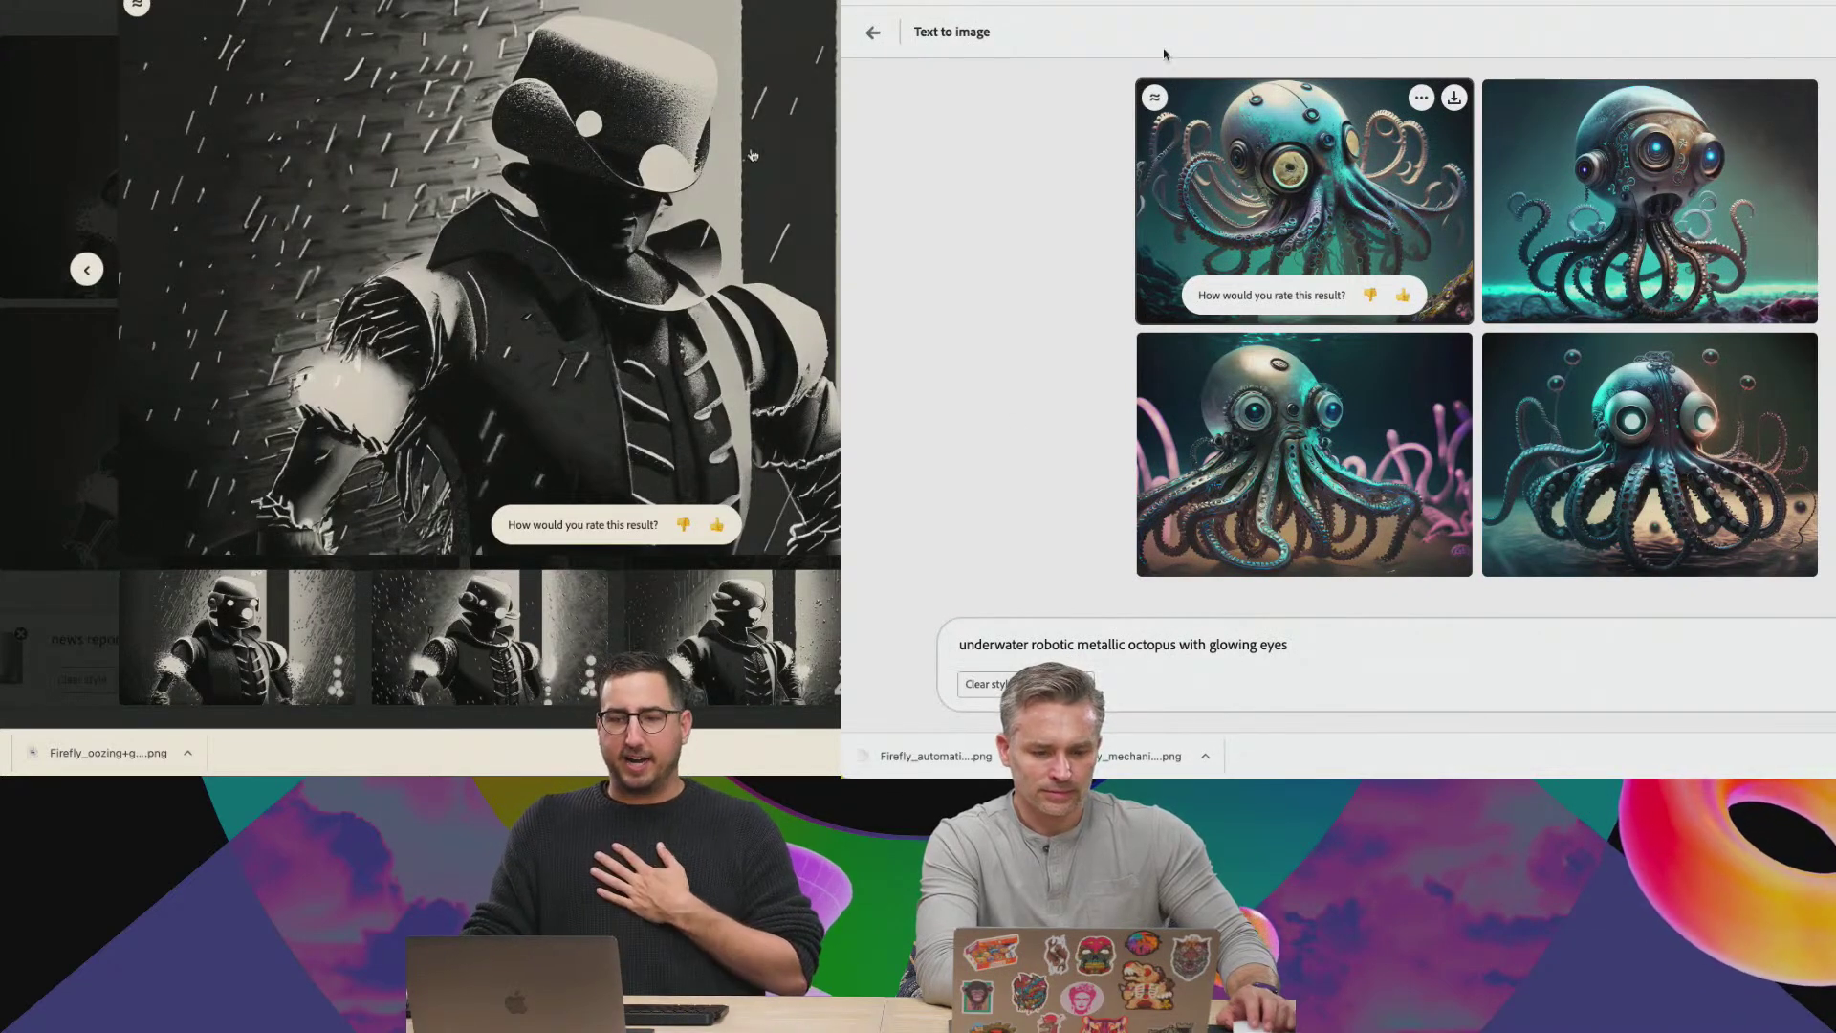
pyautogui.hotkey('ctrl', 'Tab')
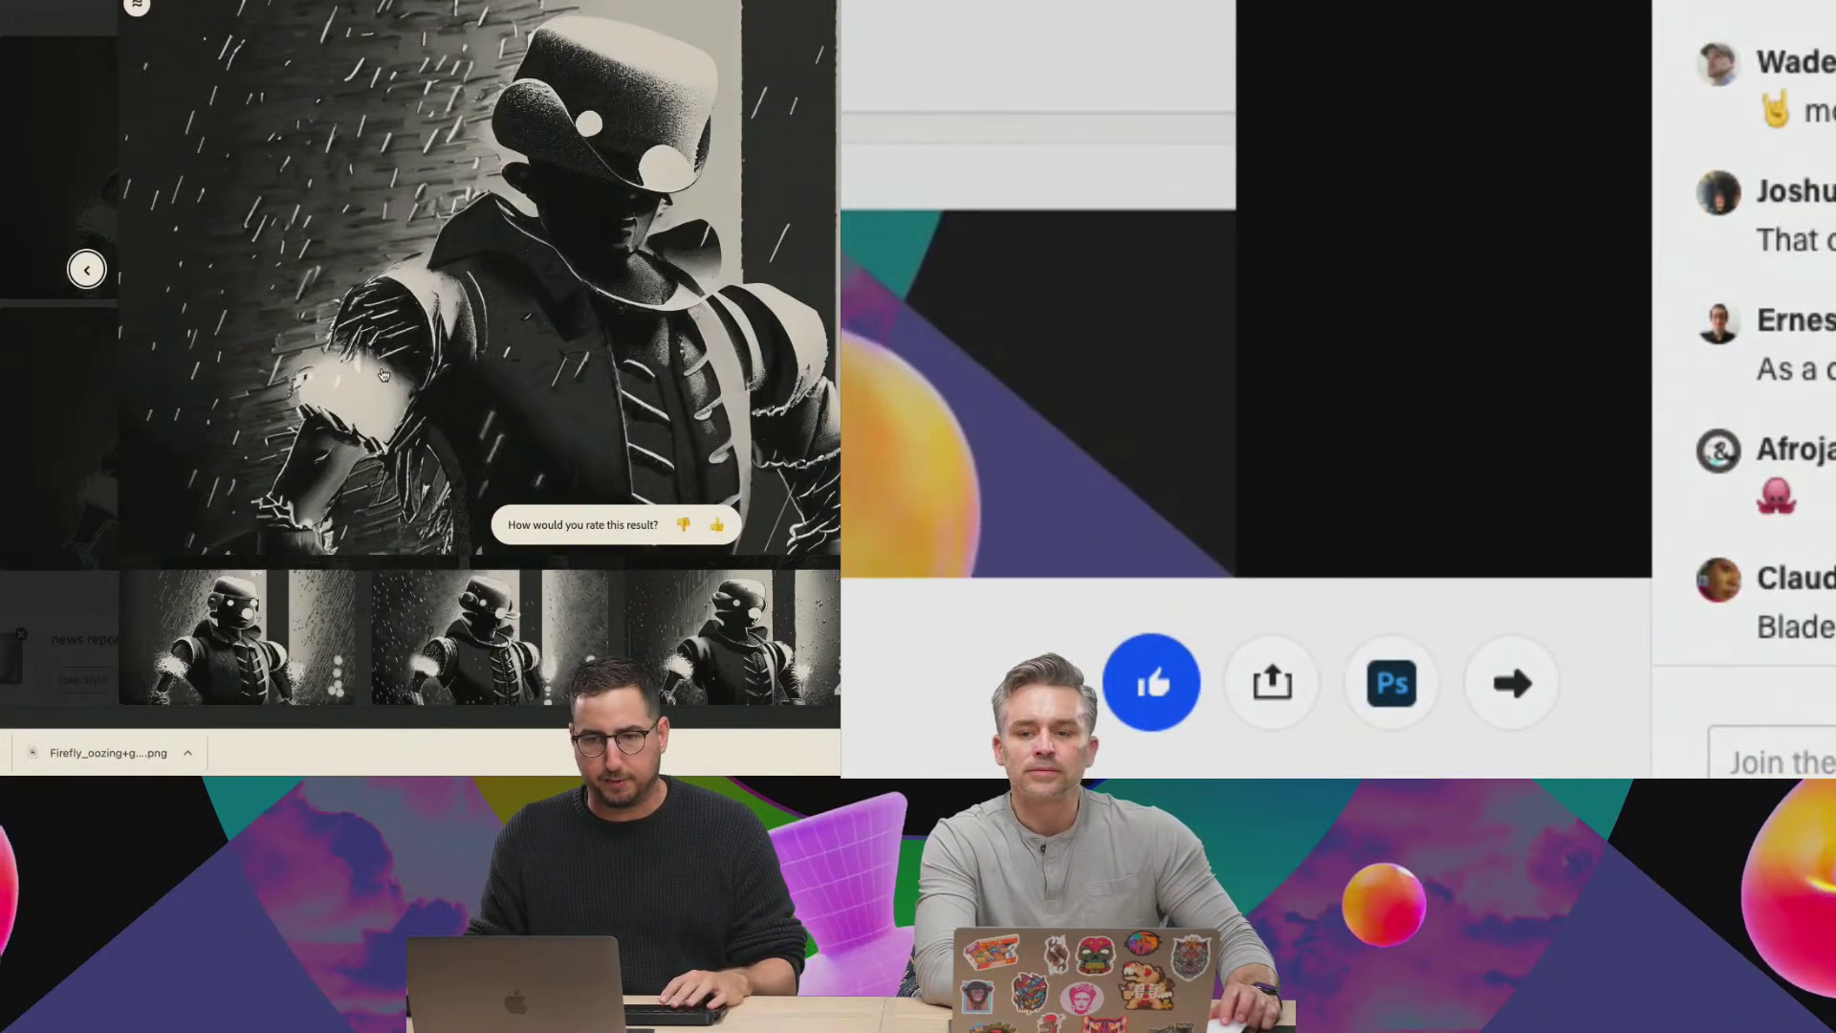
# Switch to Photoshop and place the downloaded "Firefly_news+reported fedora black and white in the rain_art_60846" image on the blank Untitled-1 canvas.
pyautogui.press('super+Tab')
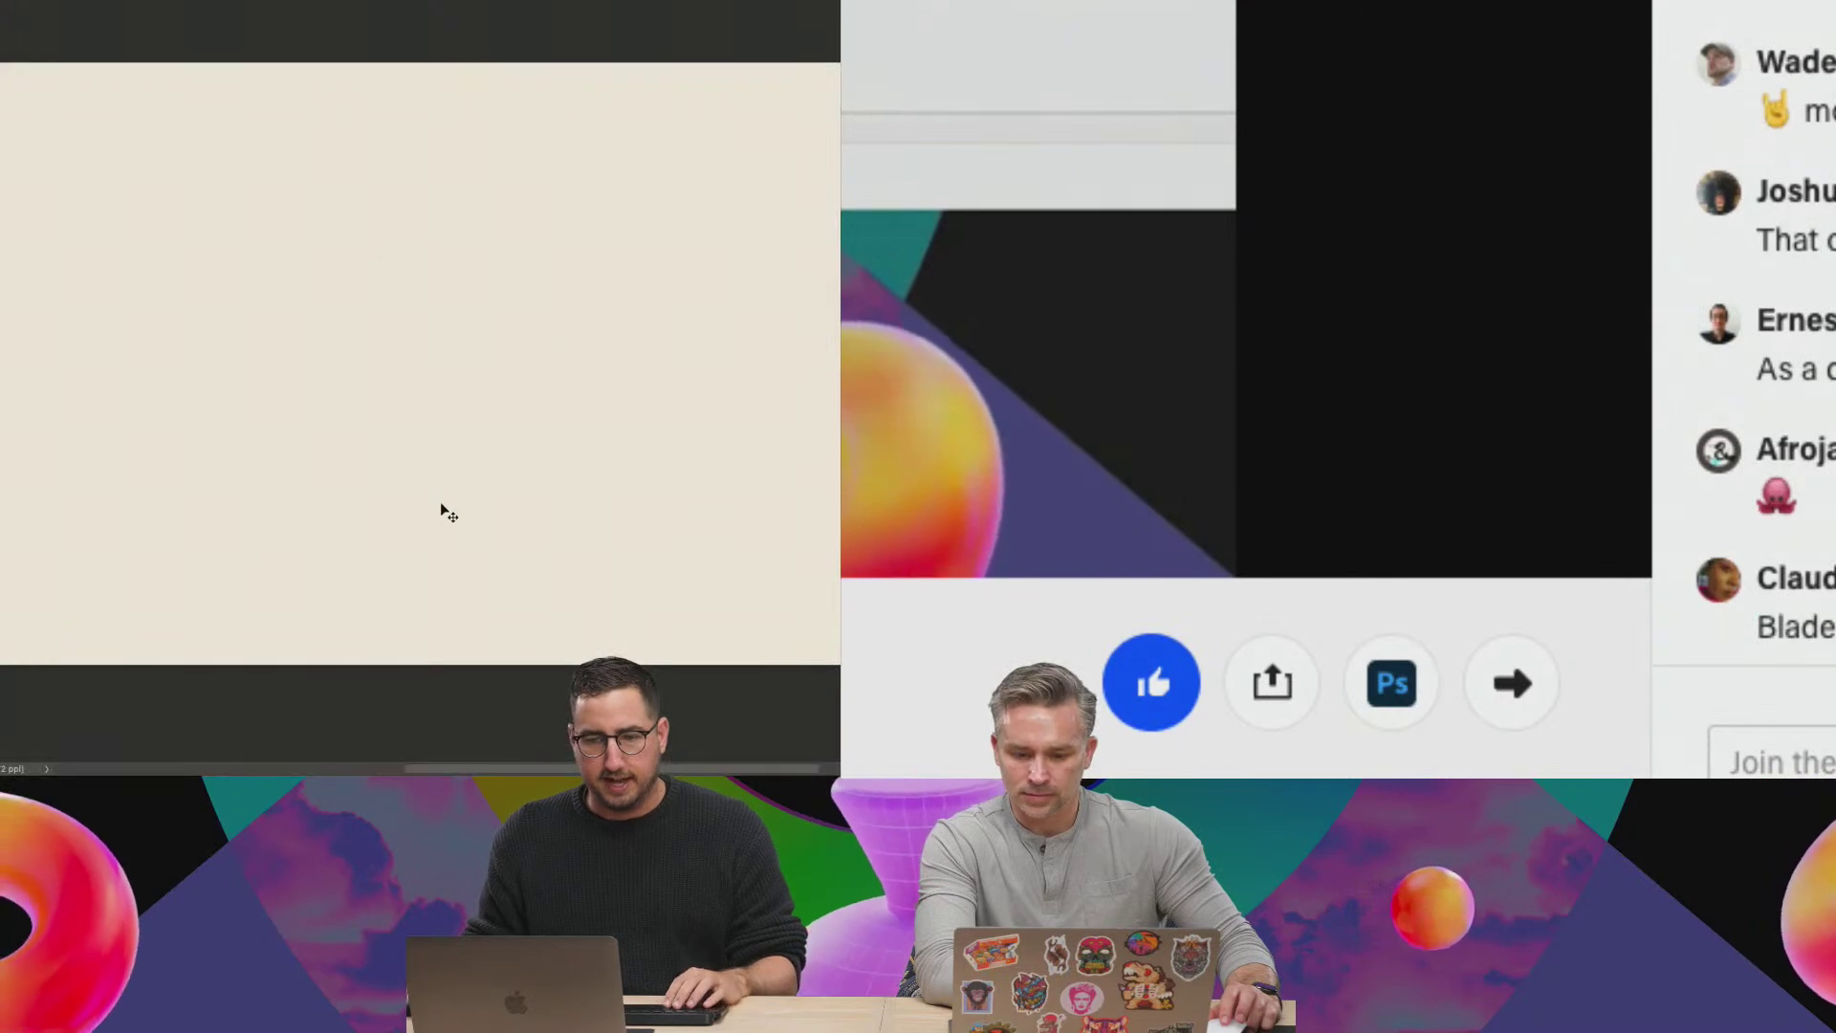
pyautogui.press('super+Tab')
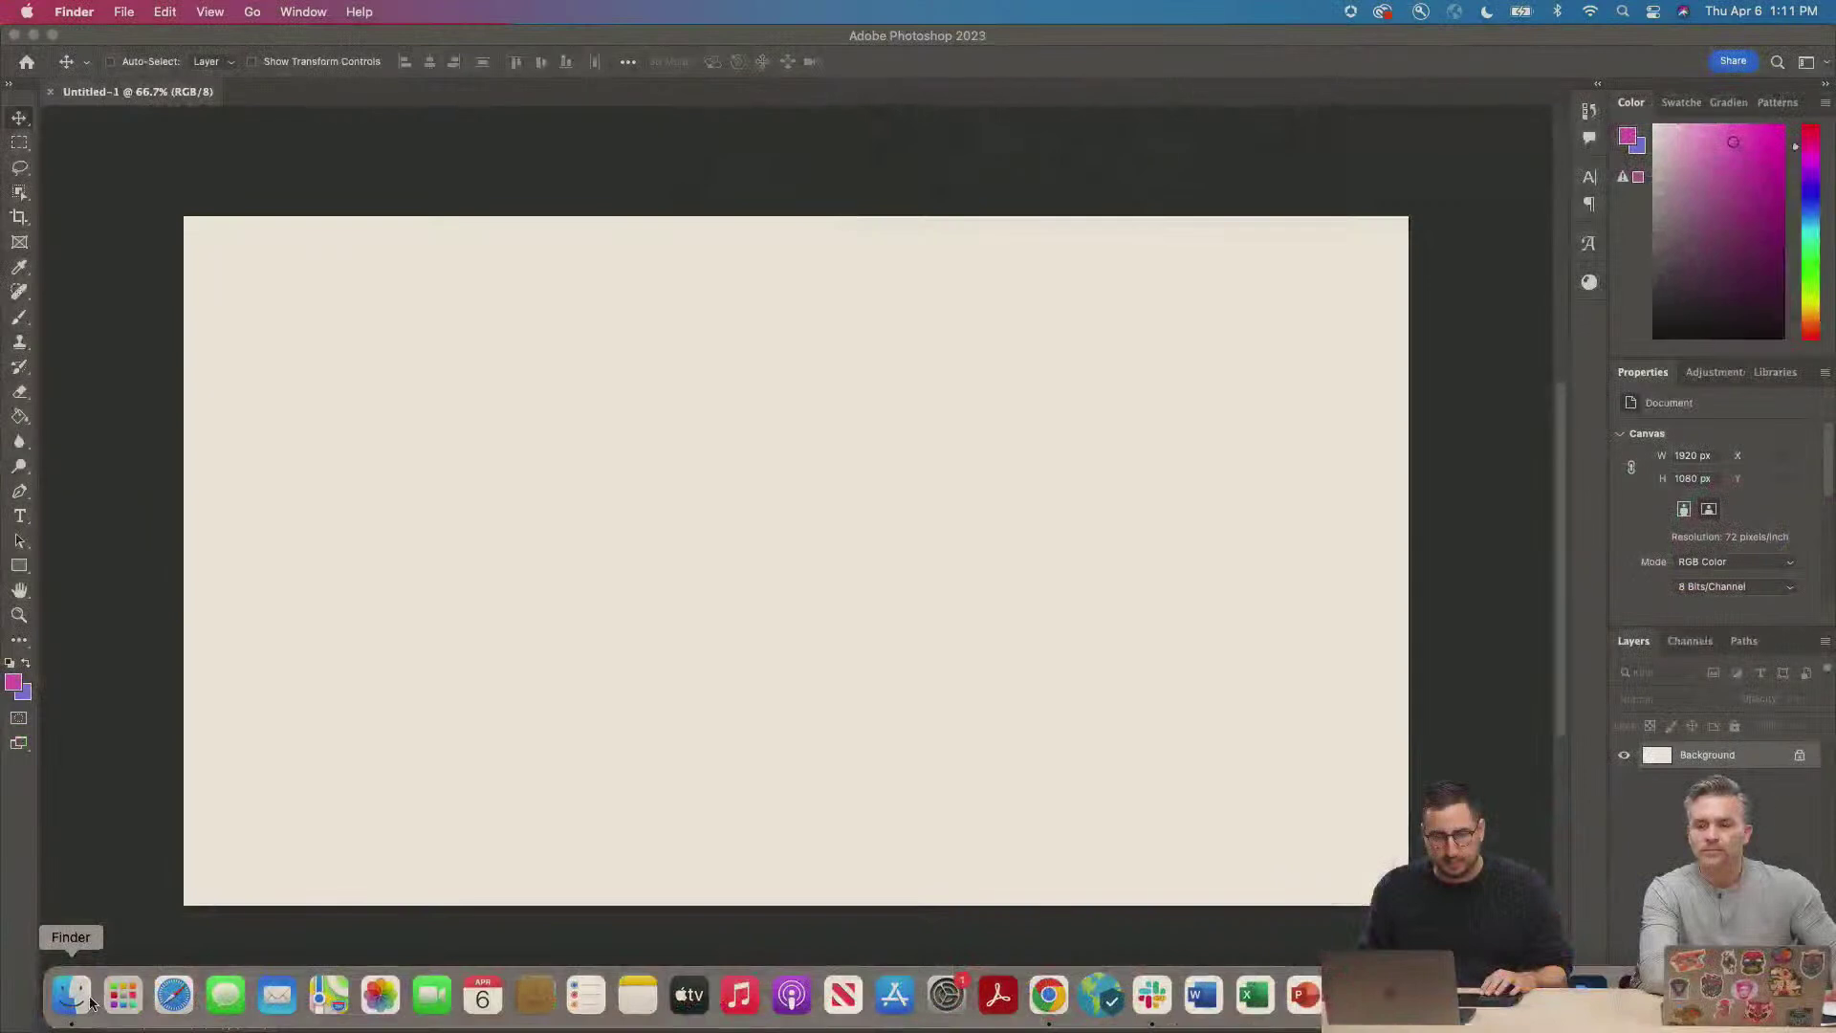
pyautogui.click(73, 996)
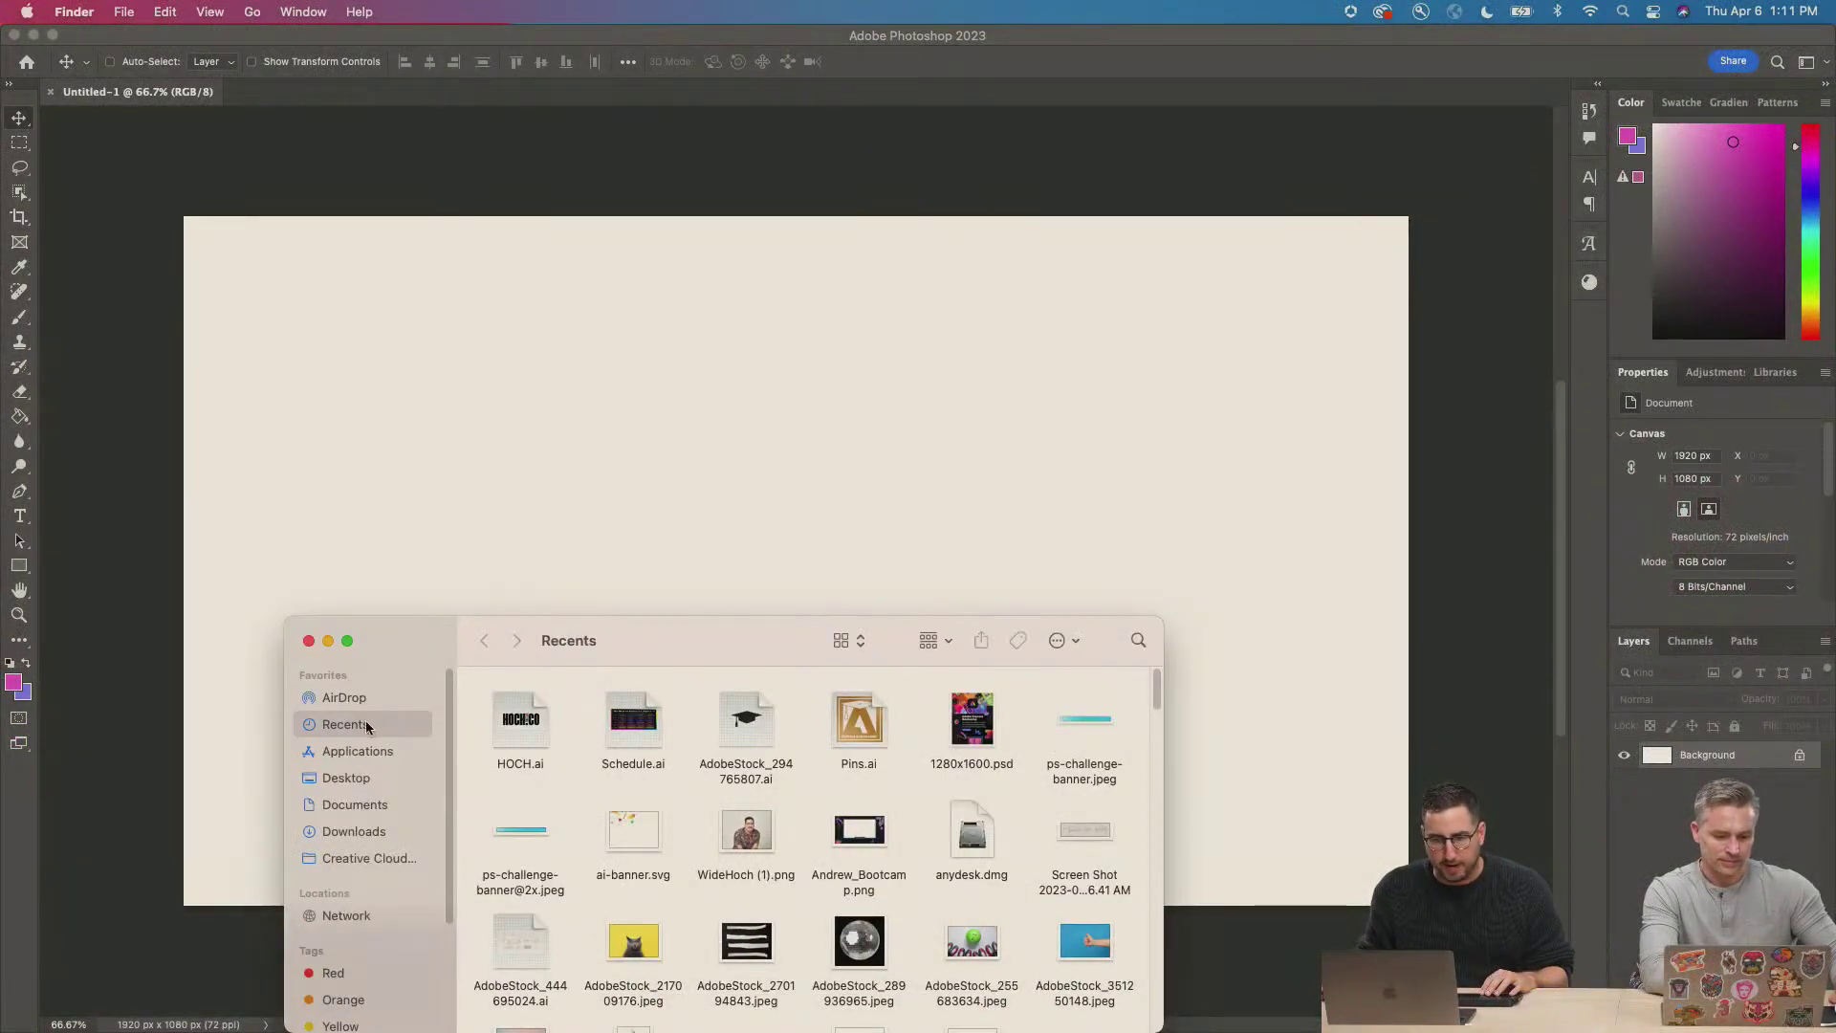
pyautogui.click(372, 803)
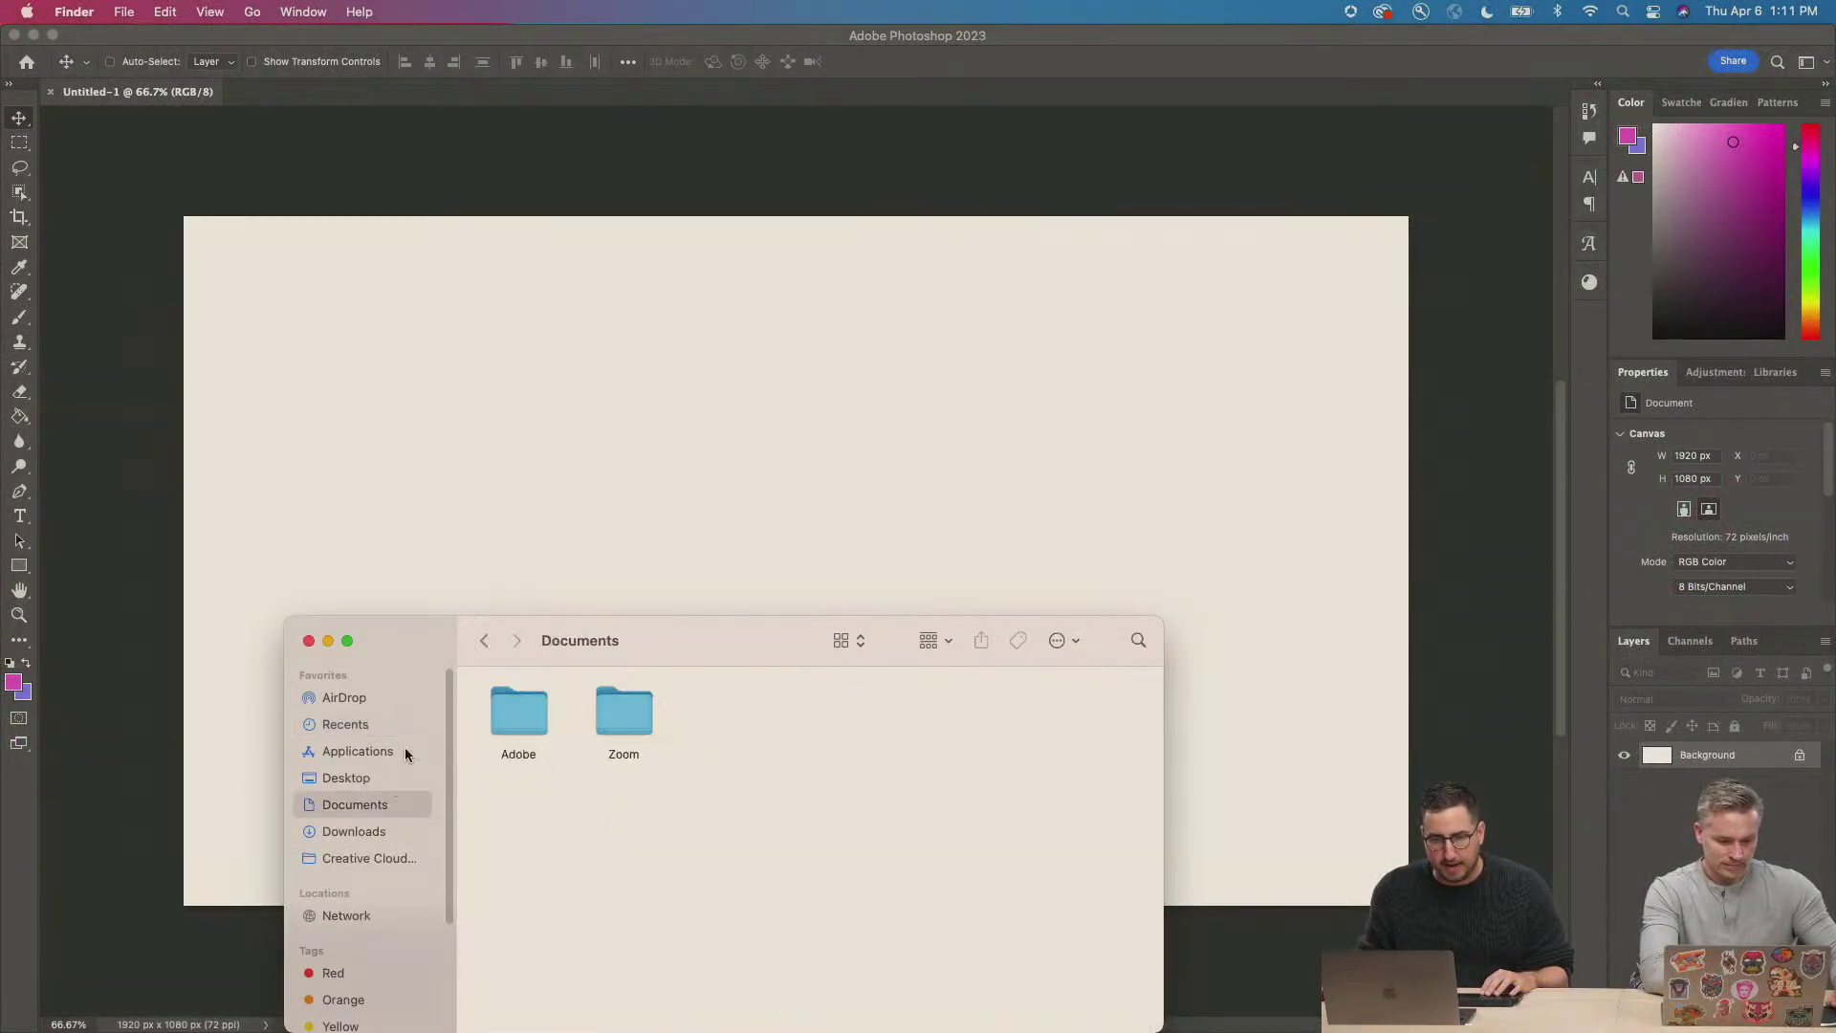
pyautogui.click(354, 832)
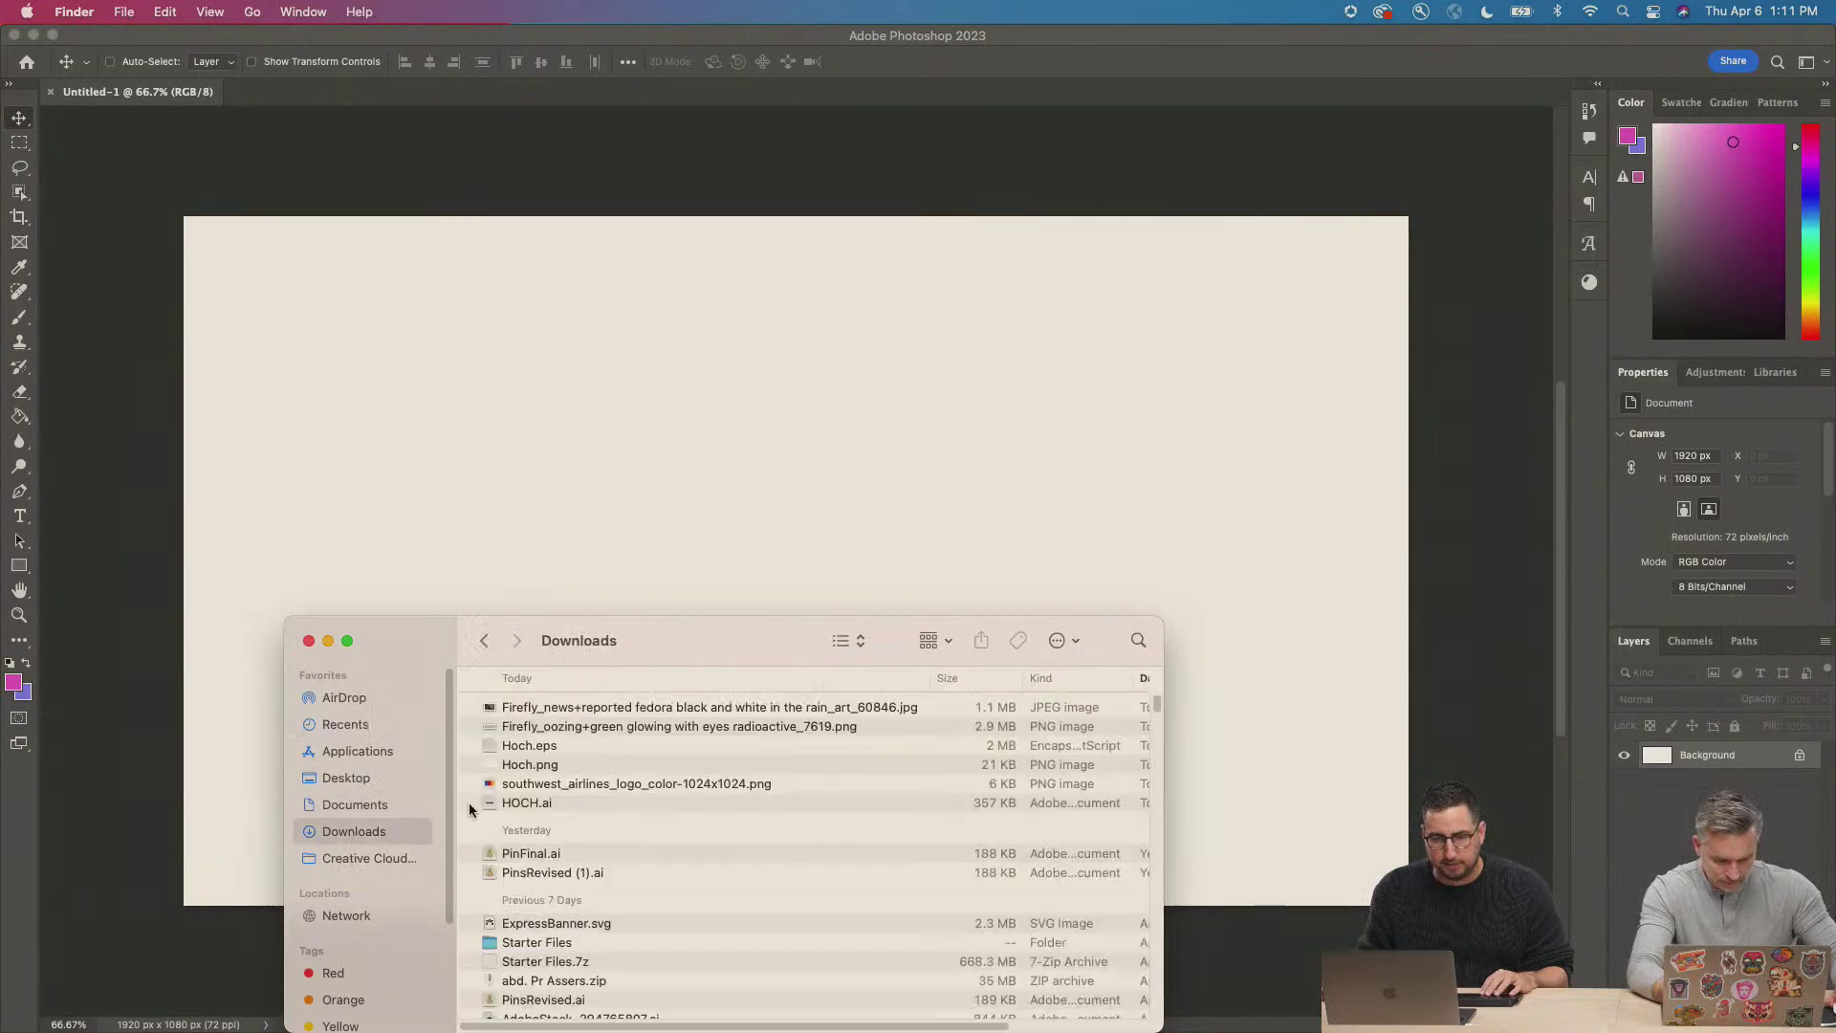
pyautogui.moveTo(672, 712); pyautogui.dragTo(700, 446)
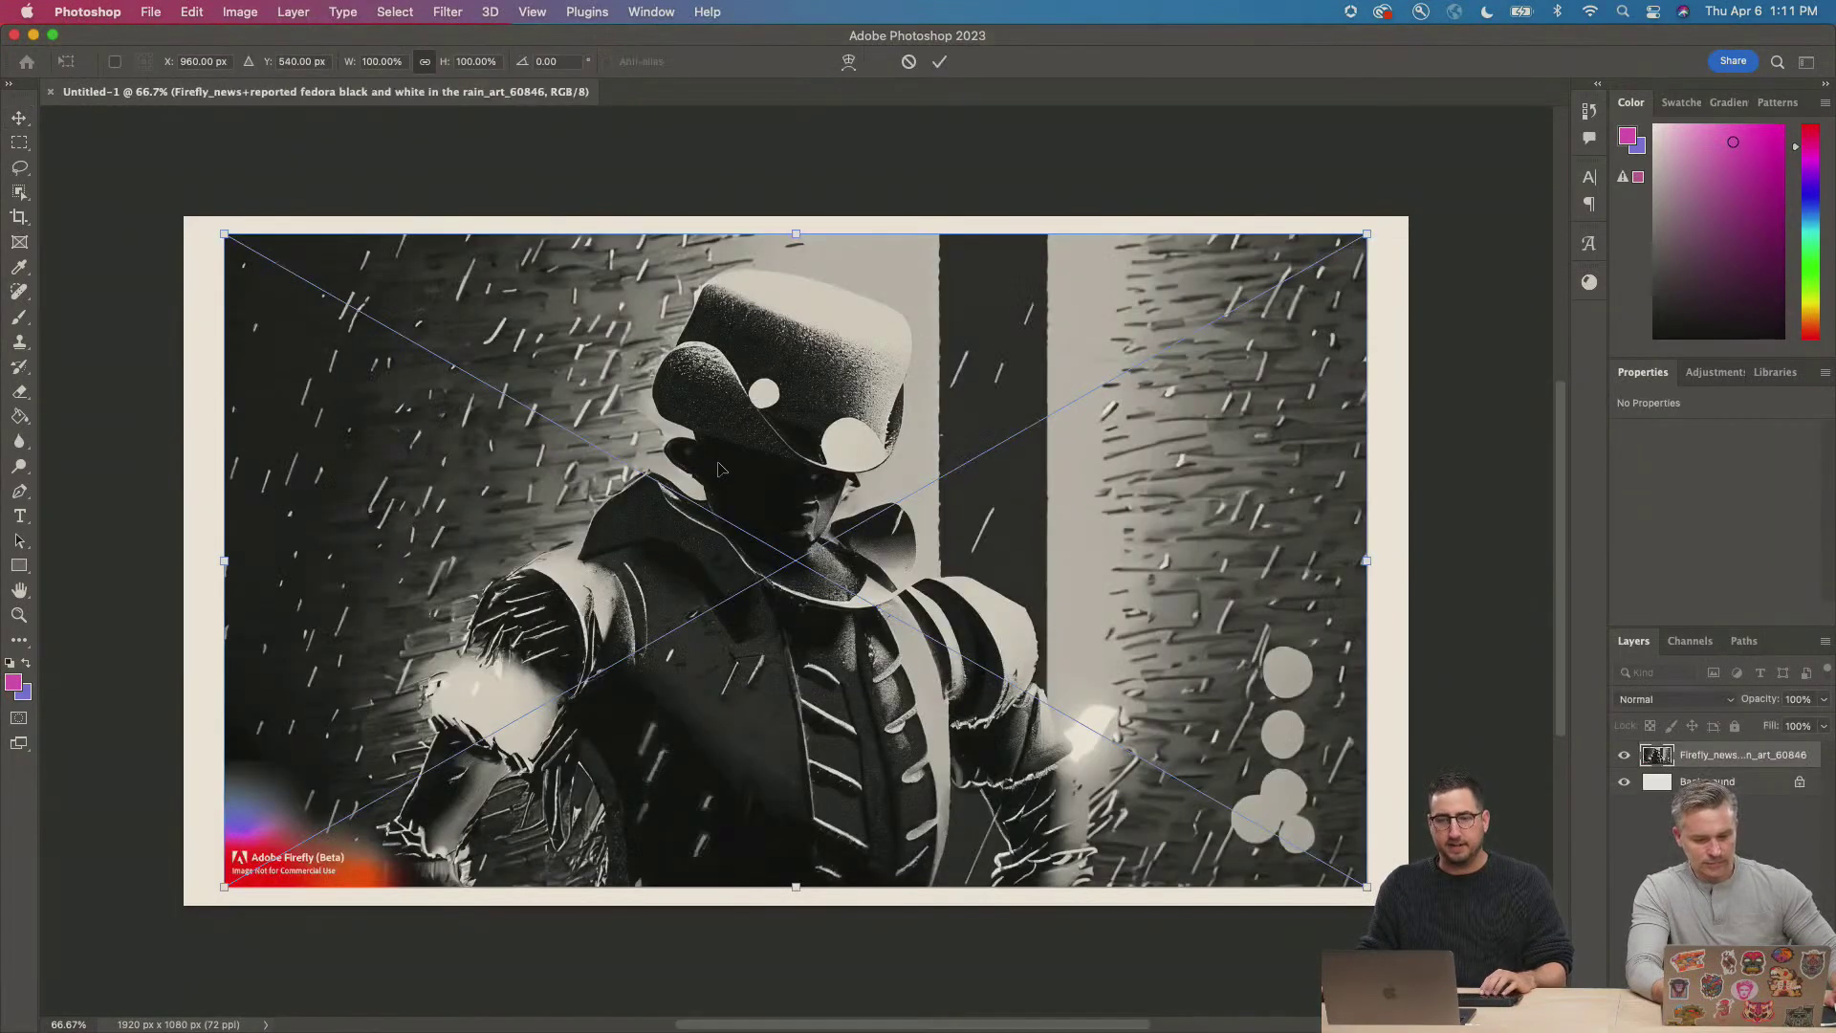
pyautogui.press('Return')
# Examine the placed robot's hat, face and collar in close-up, then return to a view of the full canvas.
pyautogui.press('z')
pyautogui.moveTo(727, 473); pyautogui.dragTo(806, 507)
pyautogui.scroll(2, 868, 429)
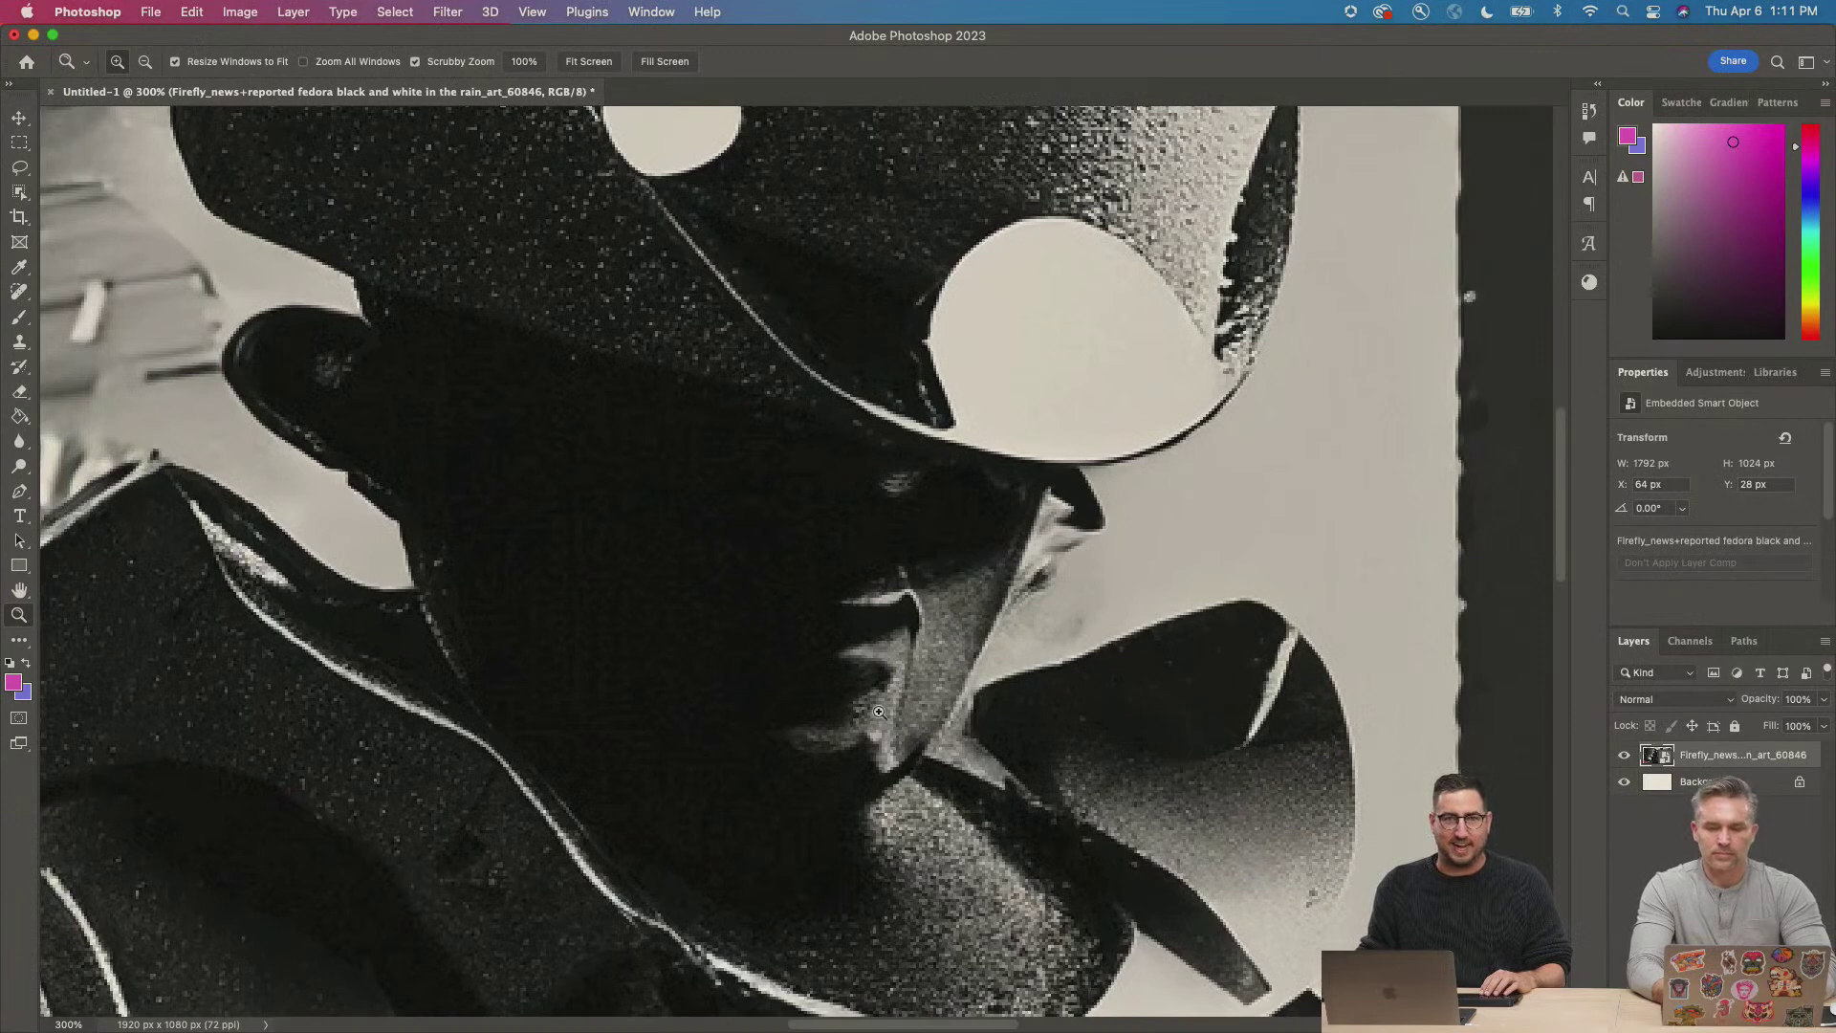
pyautogui.moveTo(970, 591); pyautogui.dragTo(909, 705)
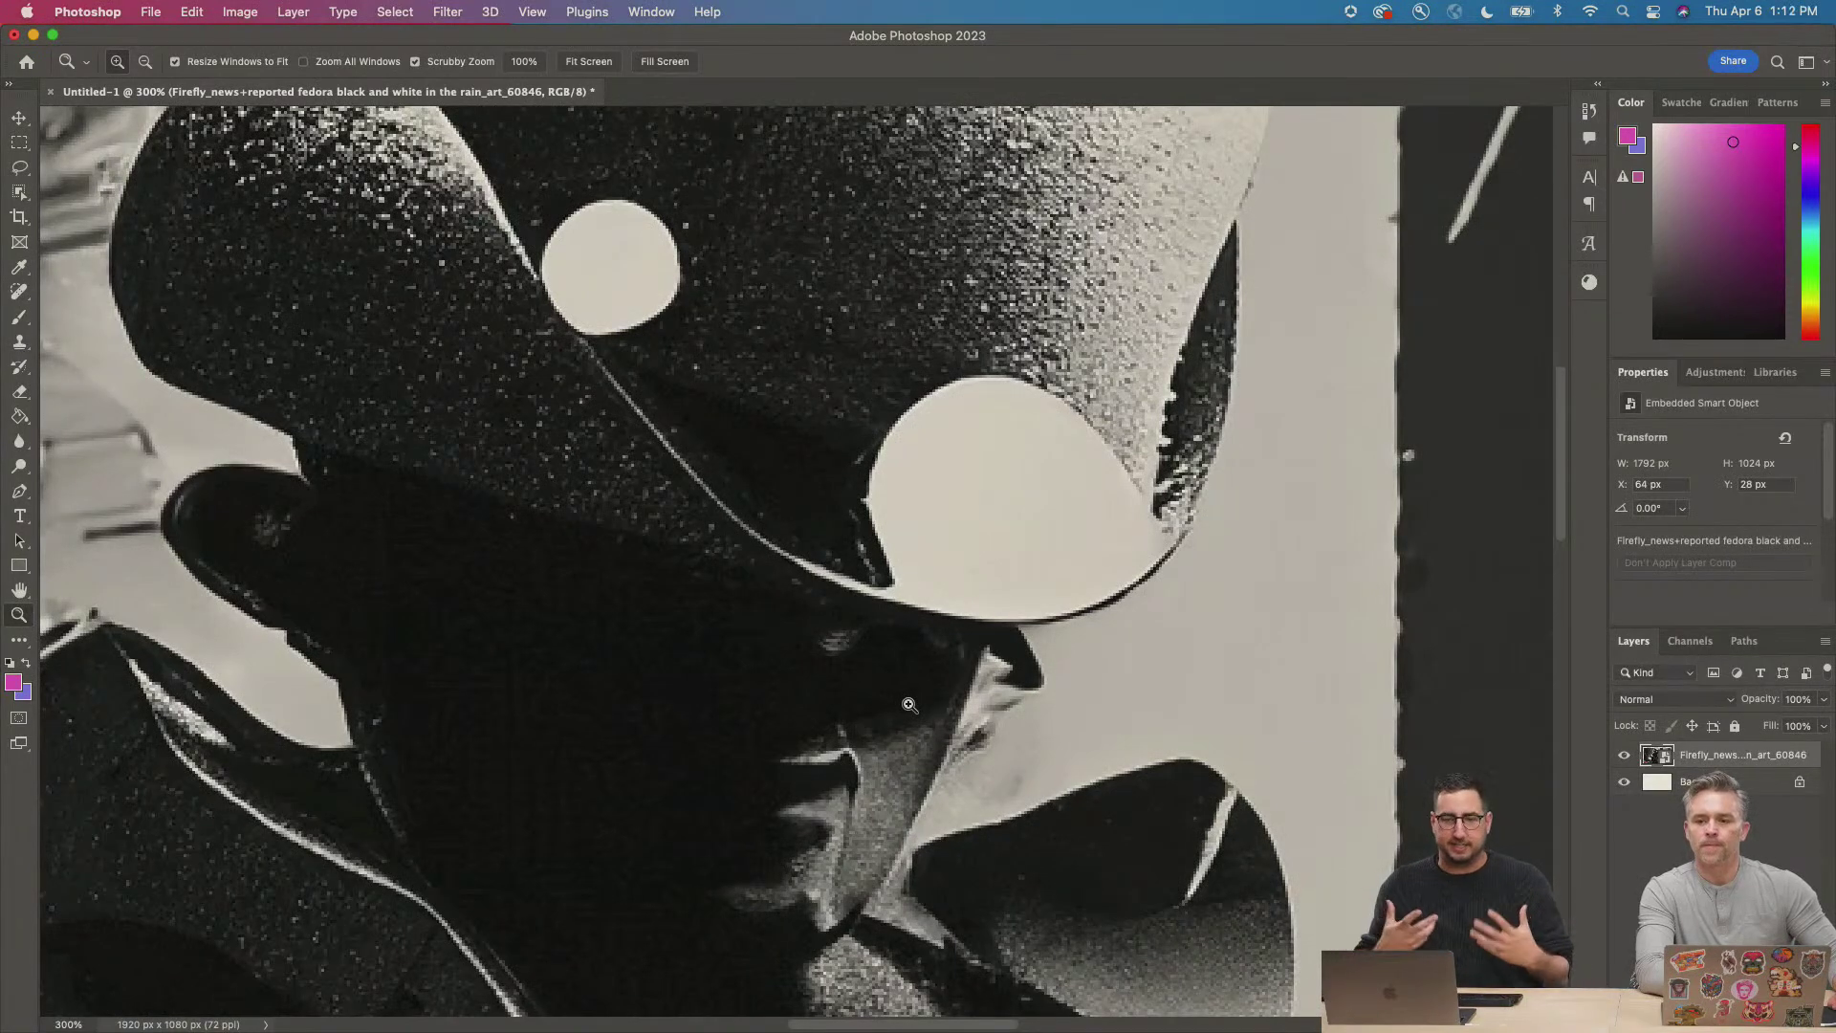
pyautogui.keyDown('alt'); pyautogui.click(855, 672); pyautogui.keyUp('alt')
pyautogui.keyDown('alt'); pyautogui.click(779, 663); pyautogui.keyUp('alt')
pyautogui.moveTo(778, 662); pyautogui.dragTo(790, 430)
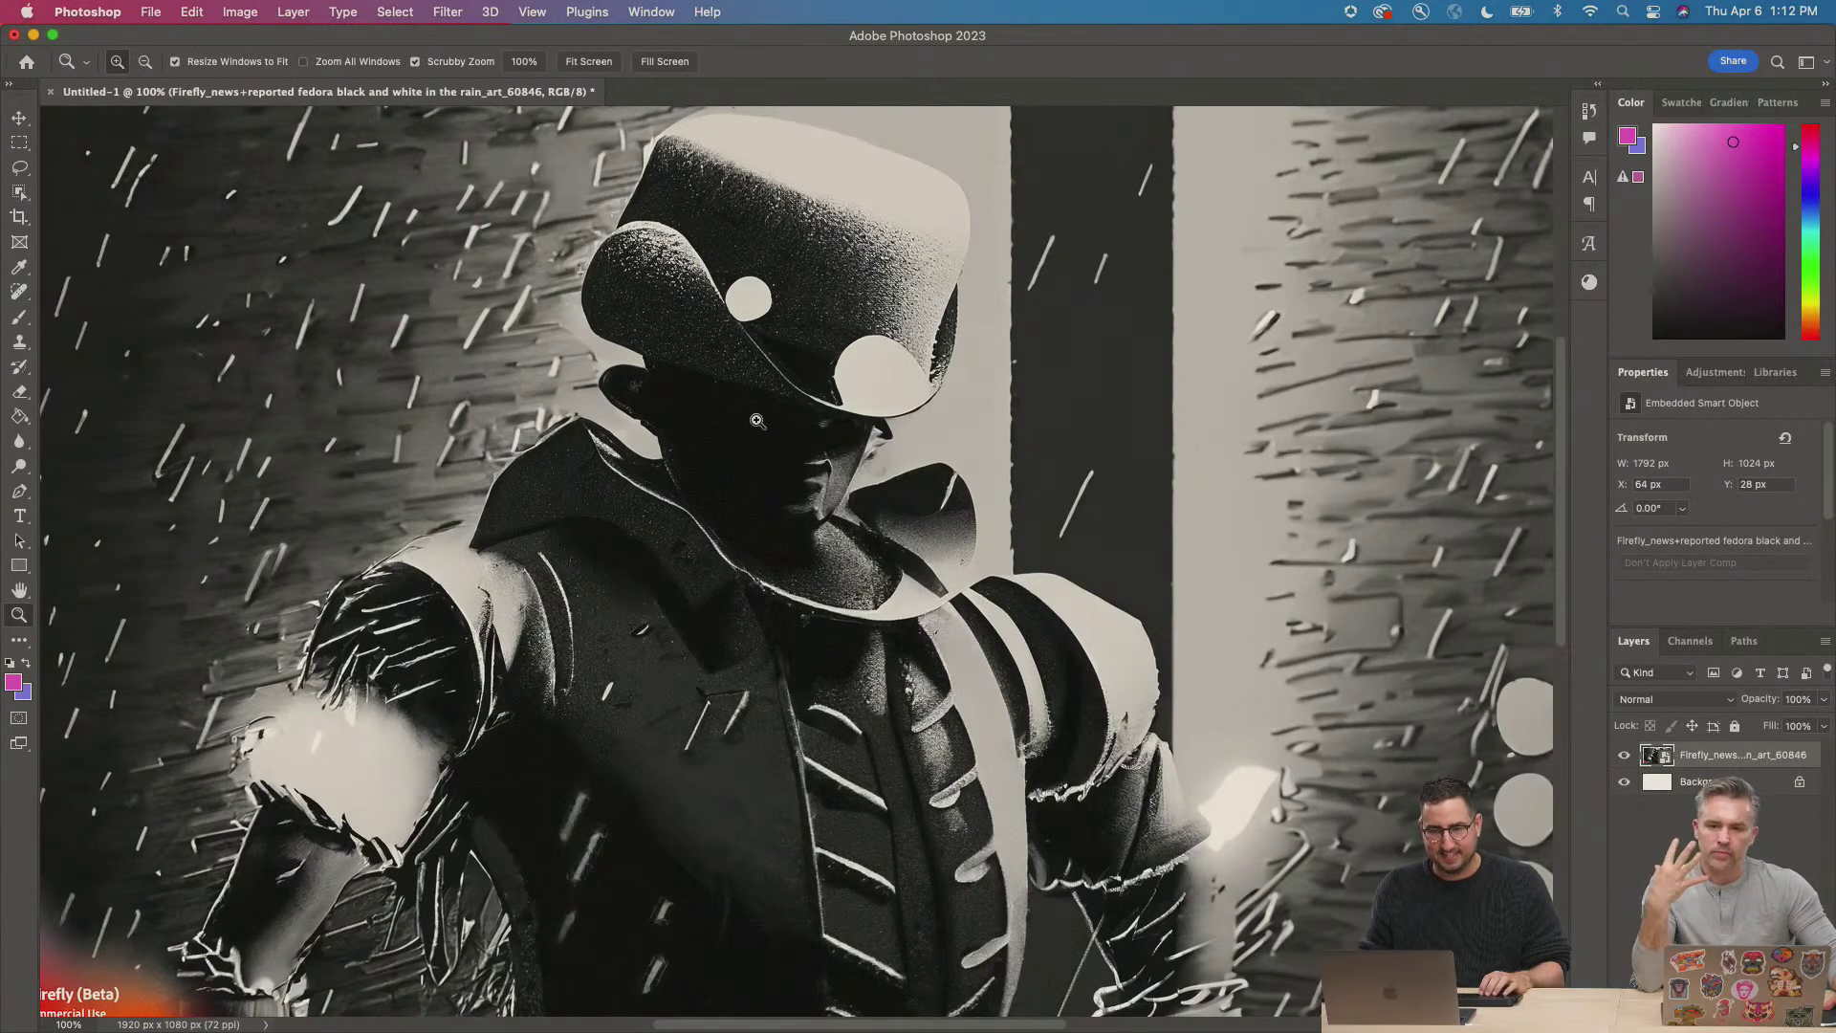
pyautogui.keyDown('alt'); pyautogui.click(816, 586); pyautogui.keyUp('alt')
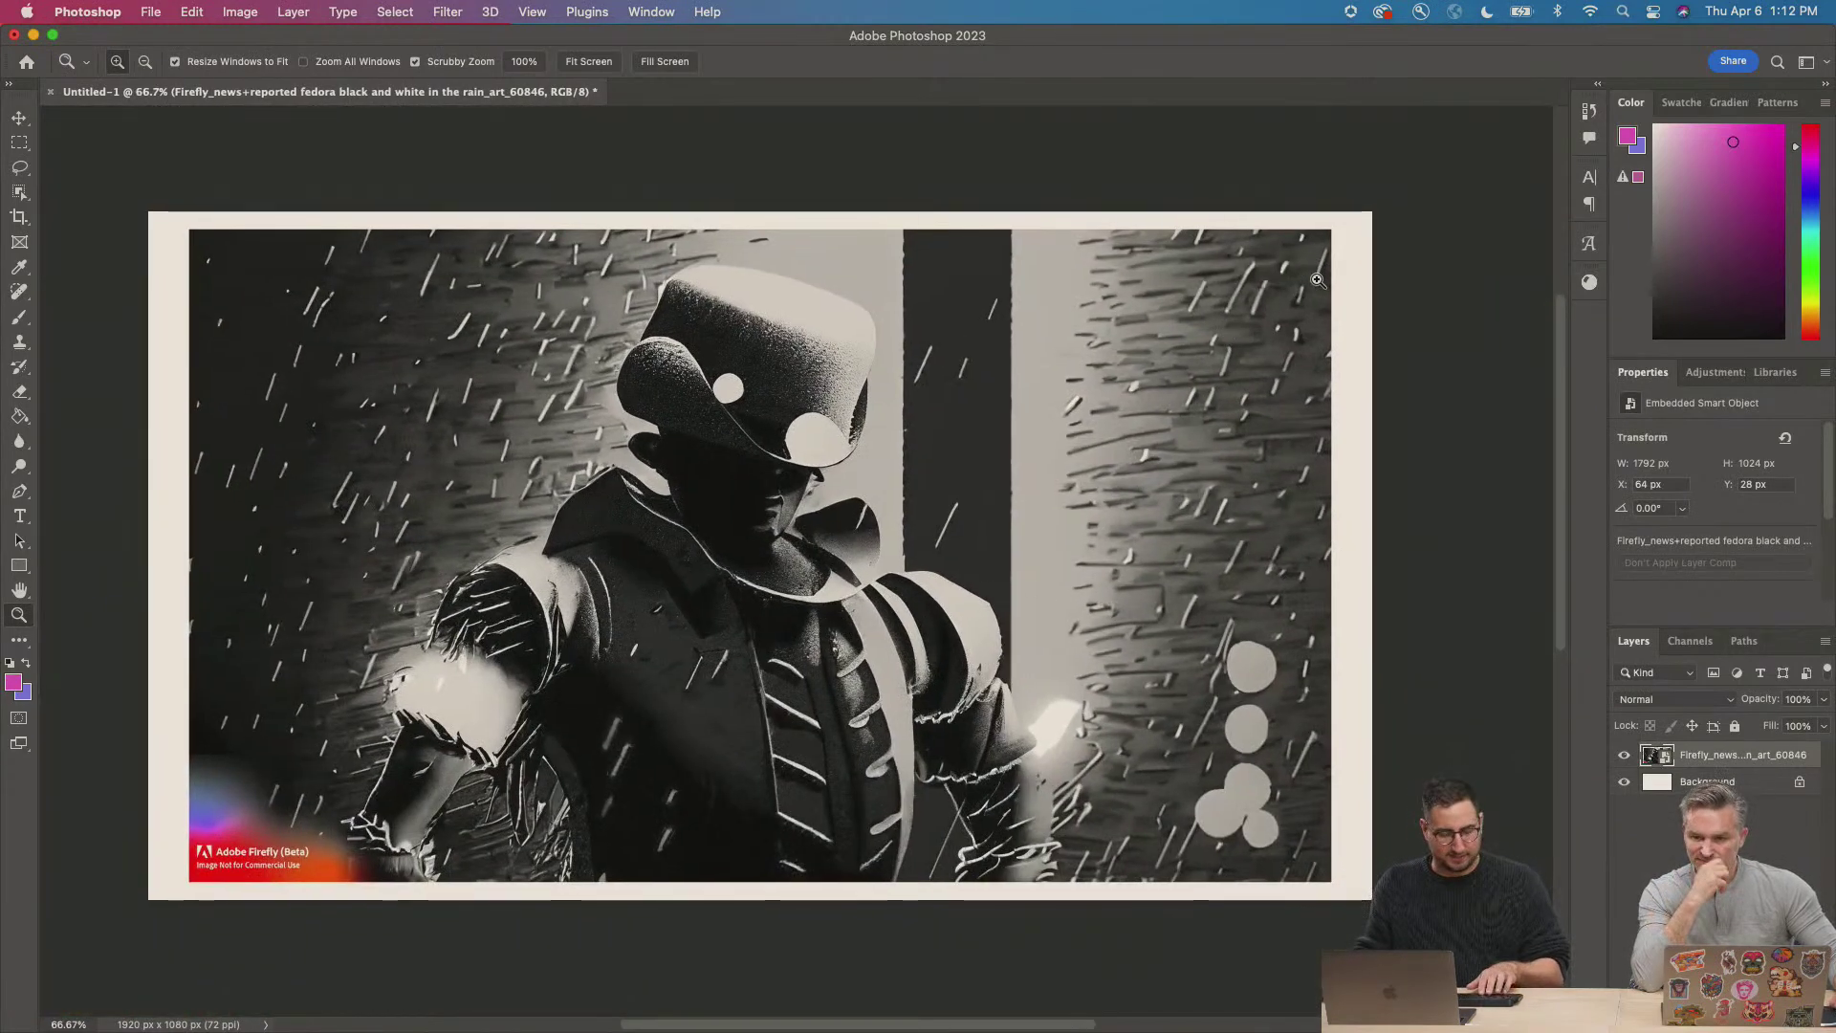
# Scale the placed robot image proportionally to about 1924 × 1100 px so it covers the whole canvas.
pyautogui.press('super+t')
pyautogui.moveTo(1331, 230); pyautogui.dragTo(1380, 208)
pyautogui.press('Return')
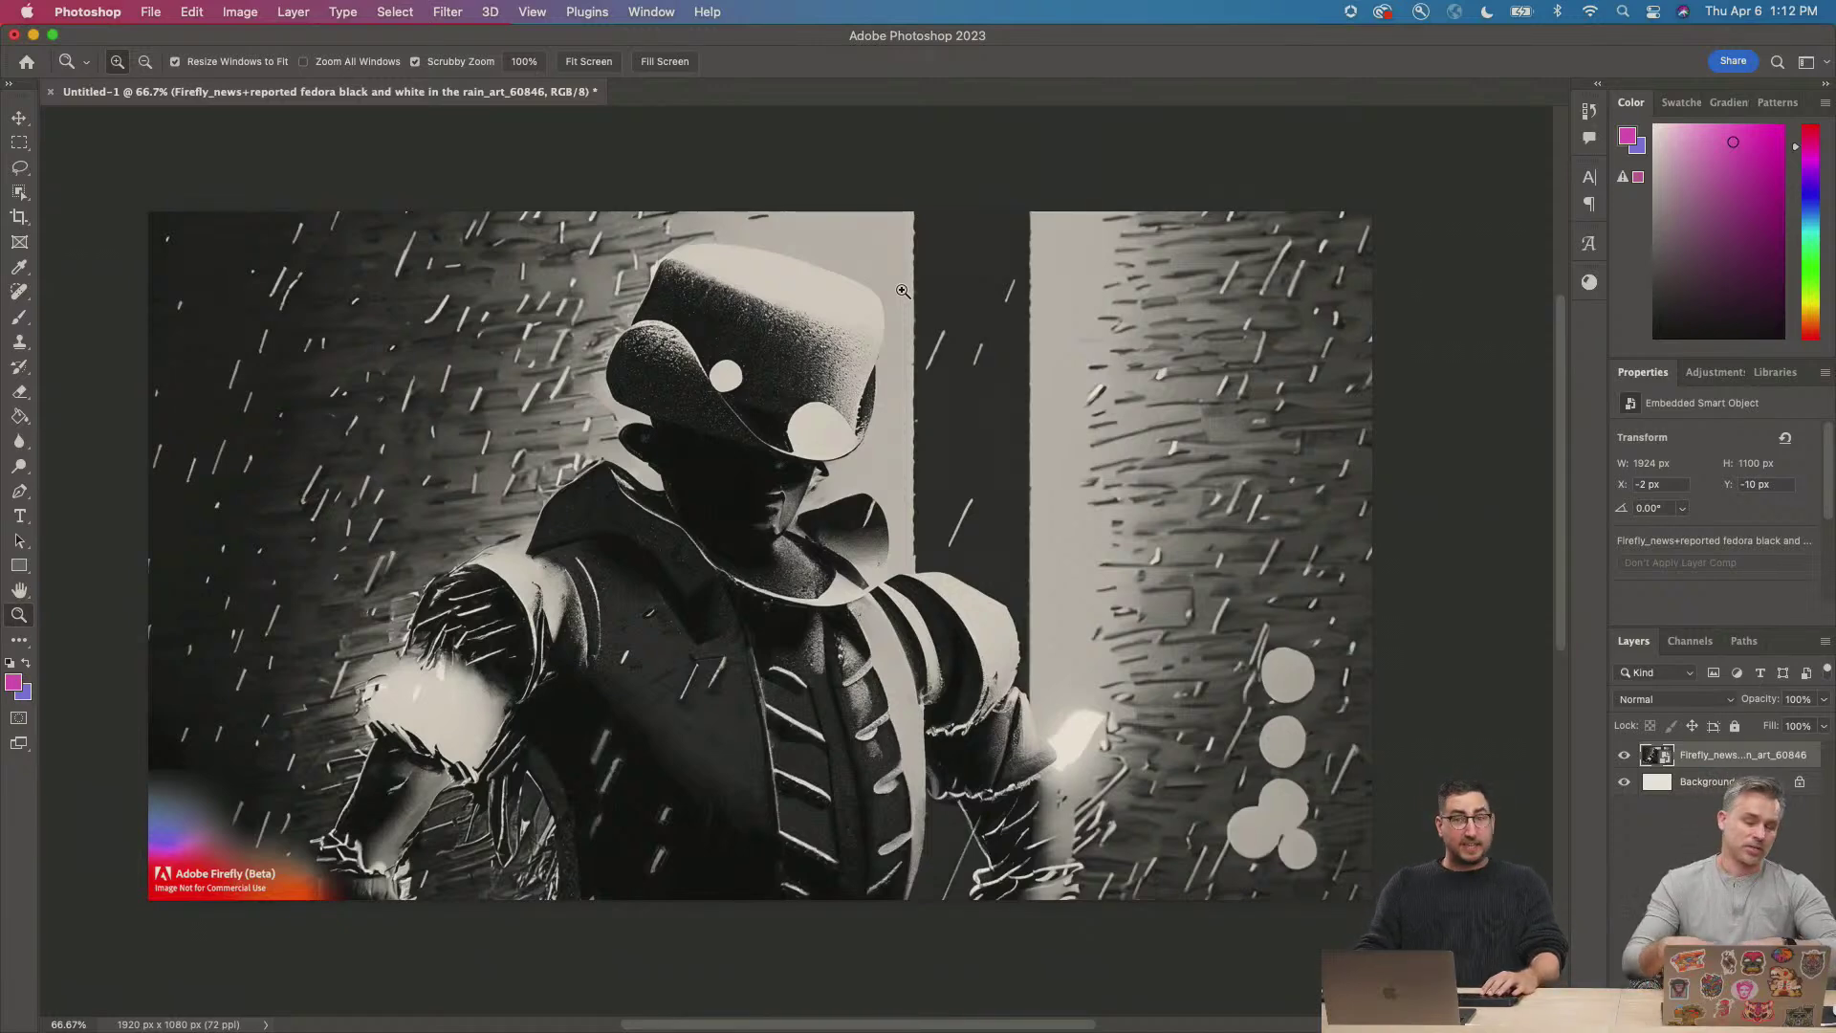
# Switch back to Adobe Firefly in Chrome and close the enlarged image to return to the four results.
pyautogui.press('super+Tab')
pyautogui.press('super+Tab')
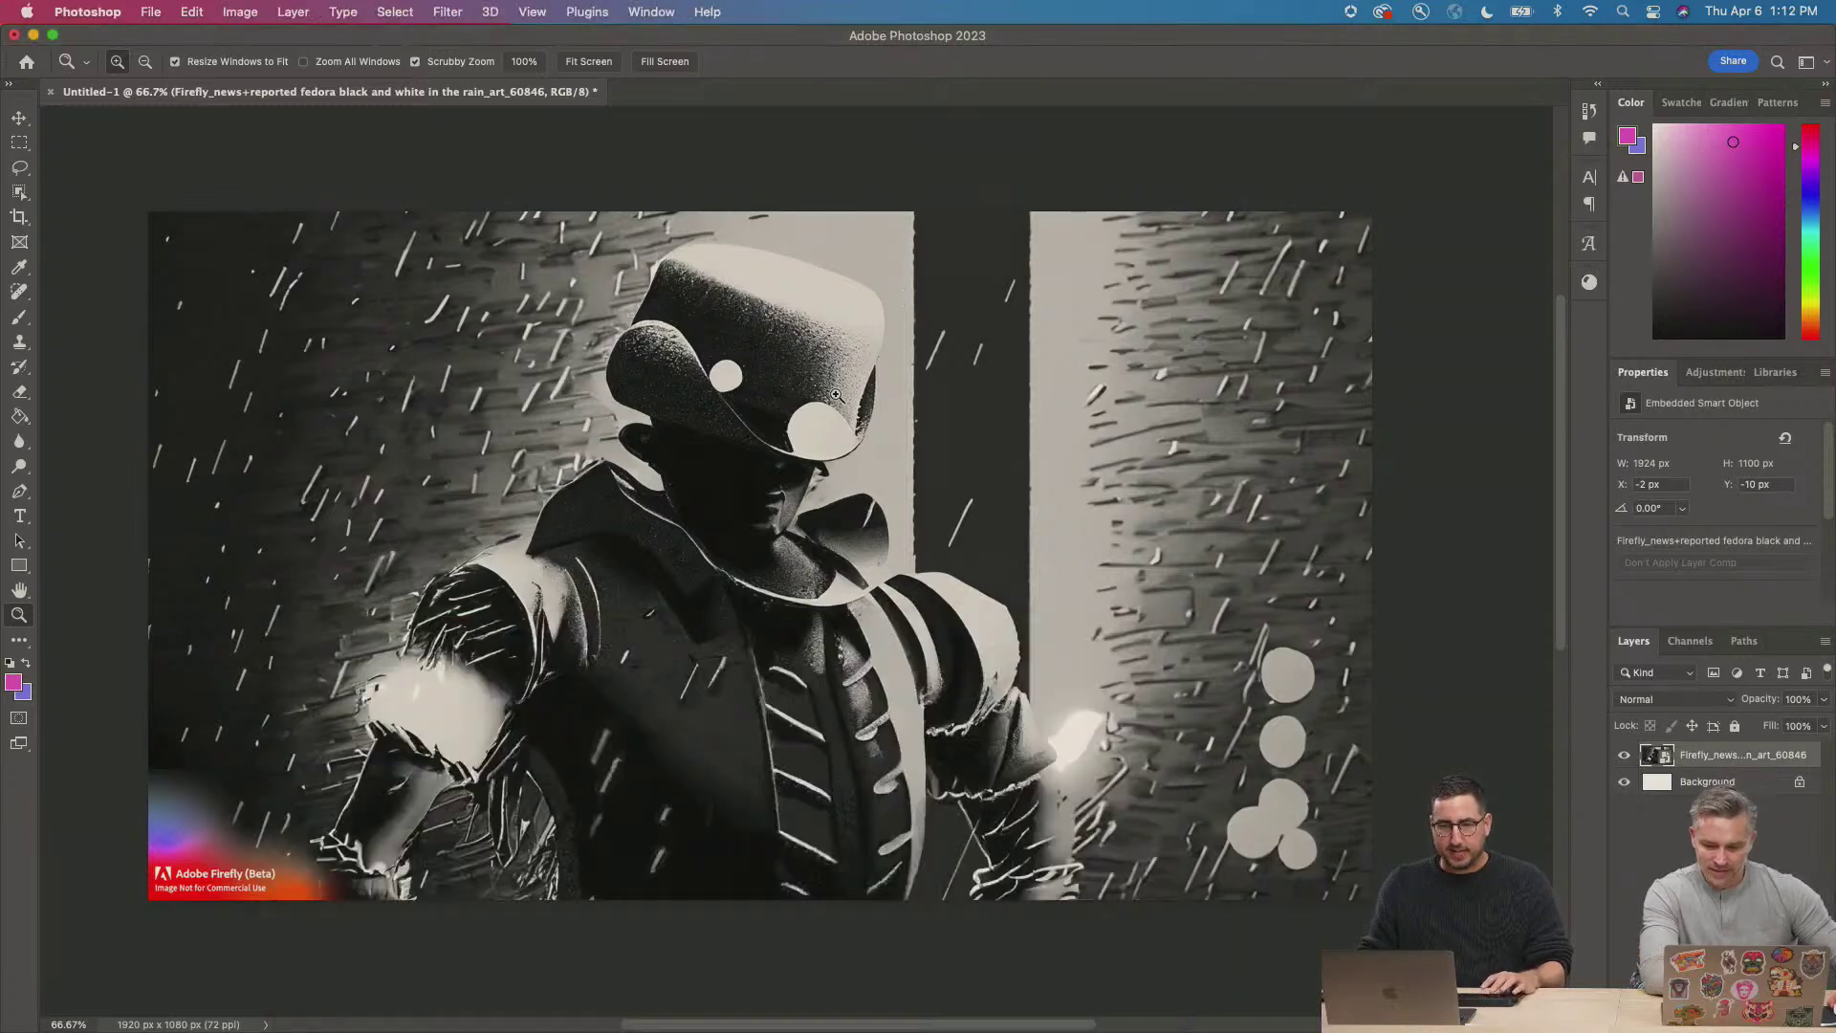
pyautogui.press('super+Tab')
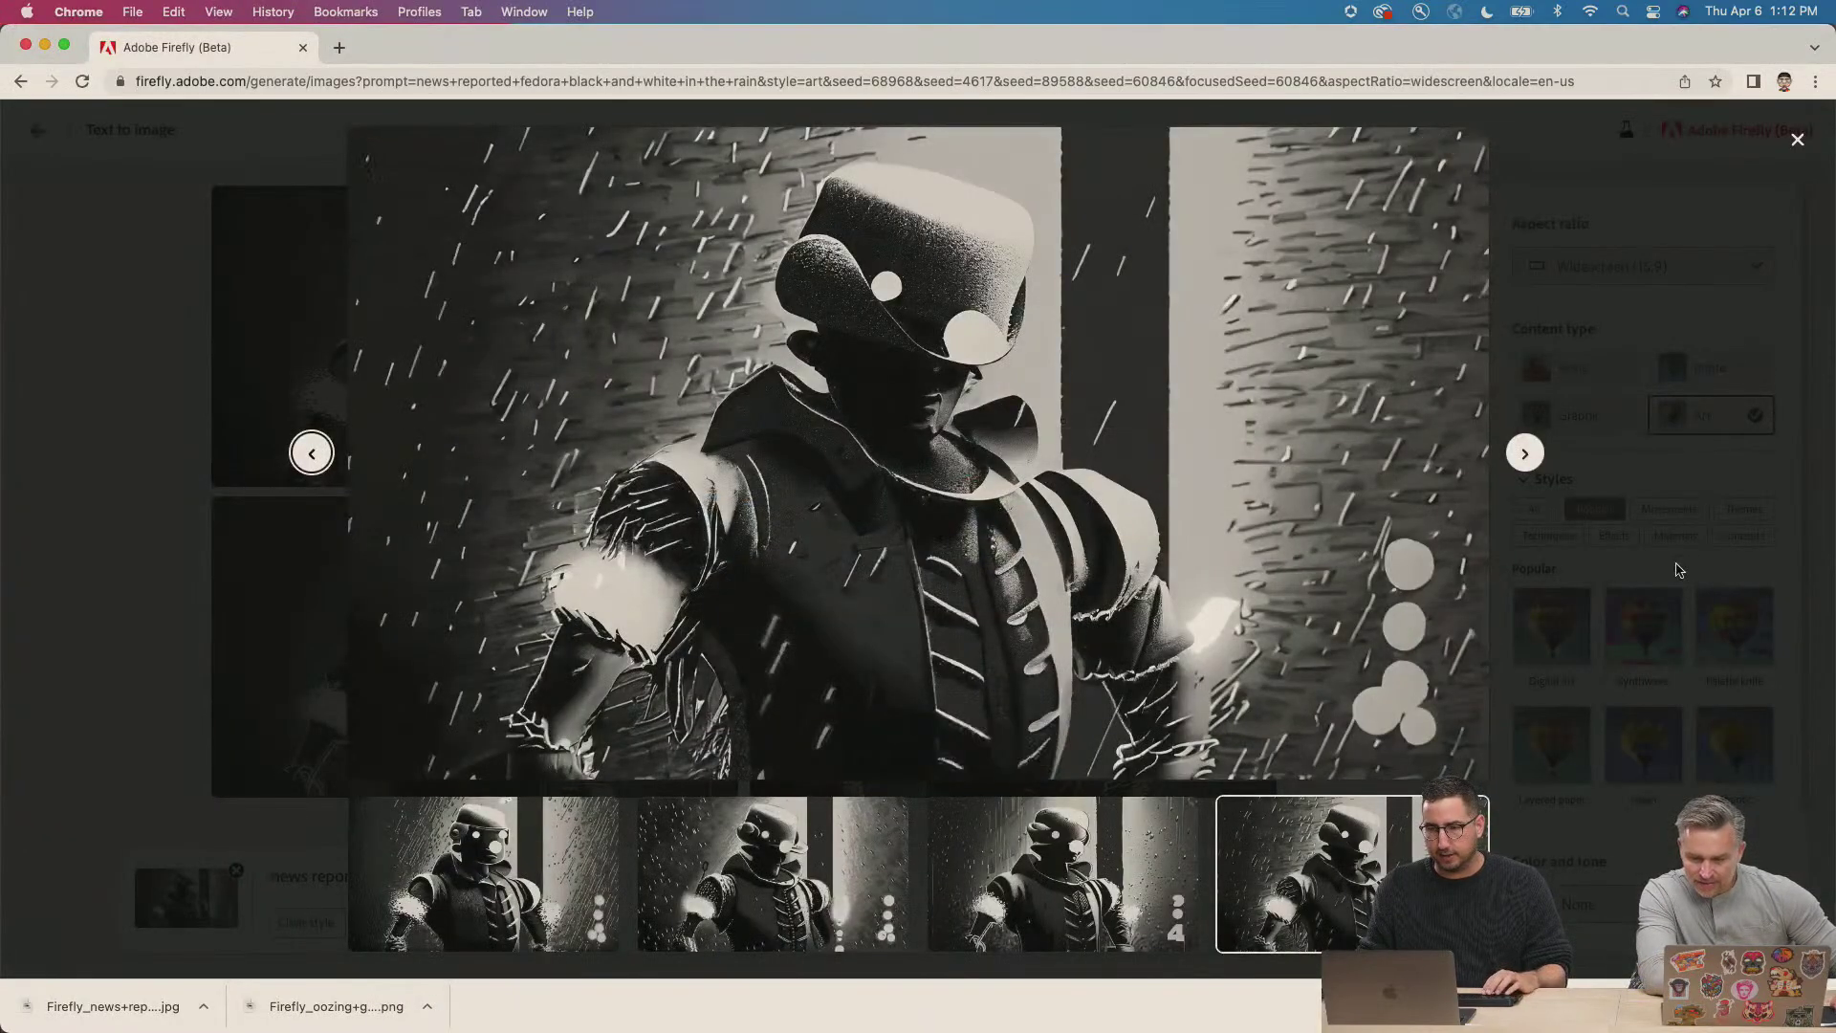
pyautogui.click(1681, 570)
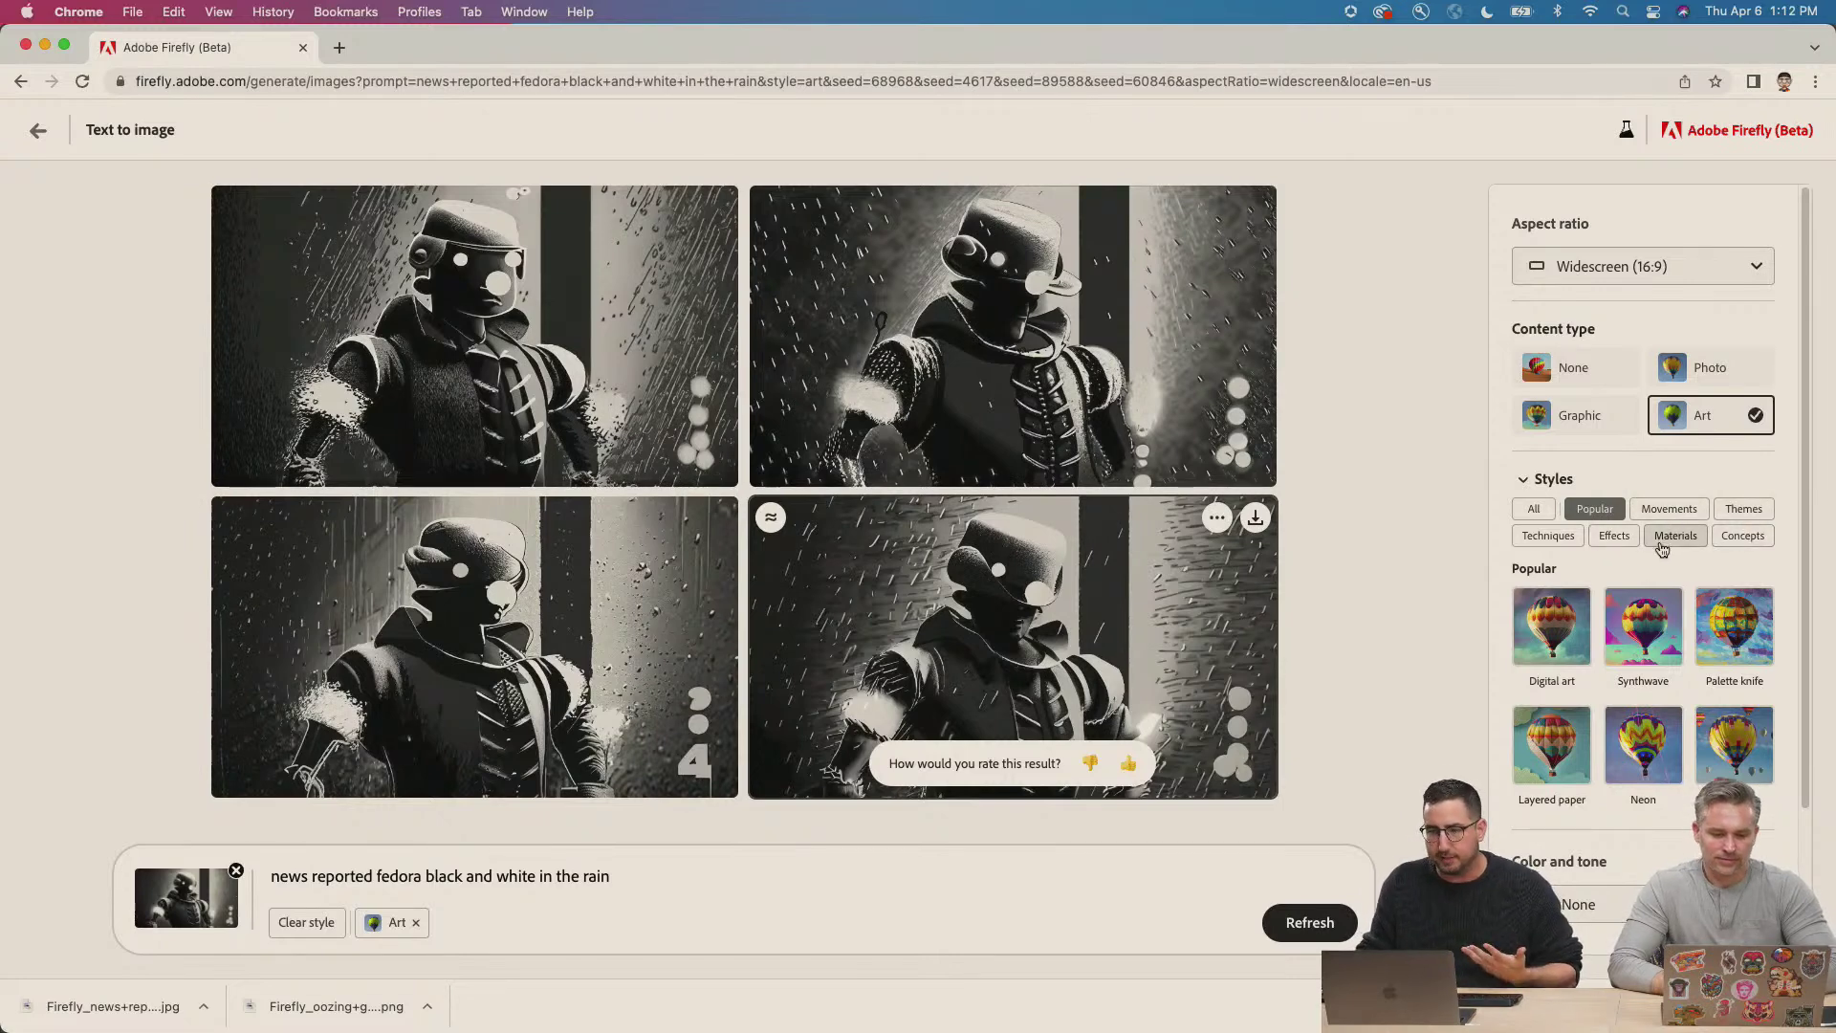
# Apply the Antique photo effect from the styles to the rainy fedora prompt and generate the images again.
pyautogui.click(1743, 518)
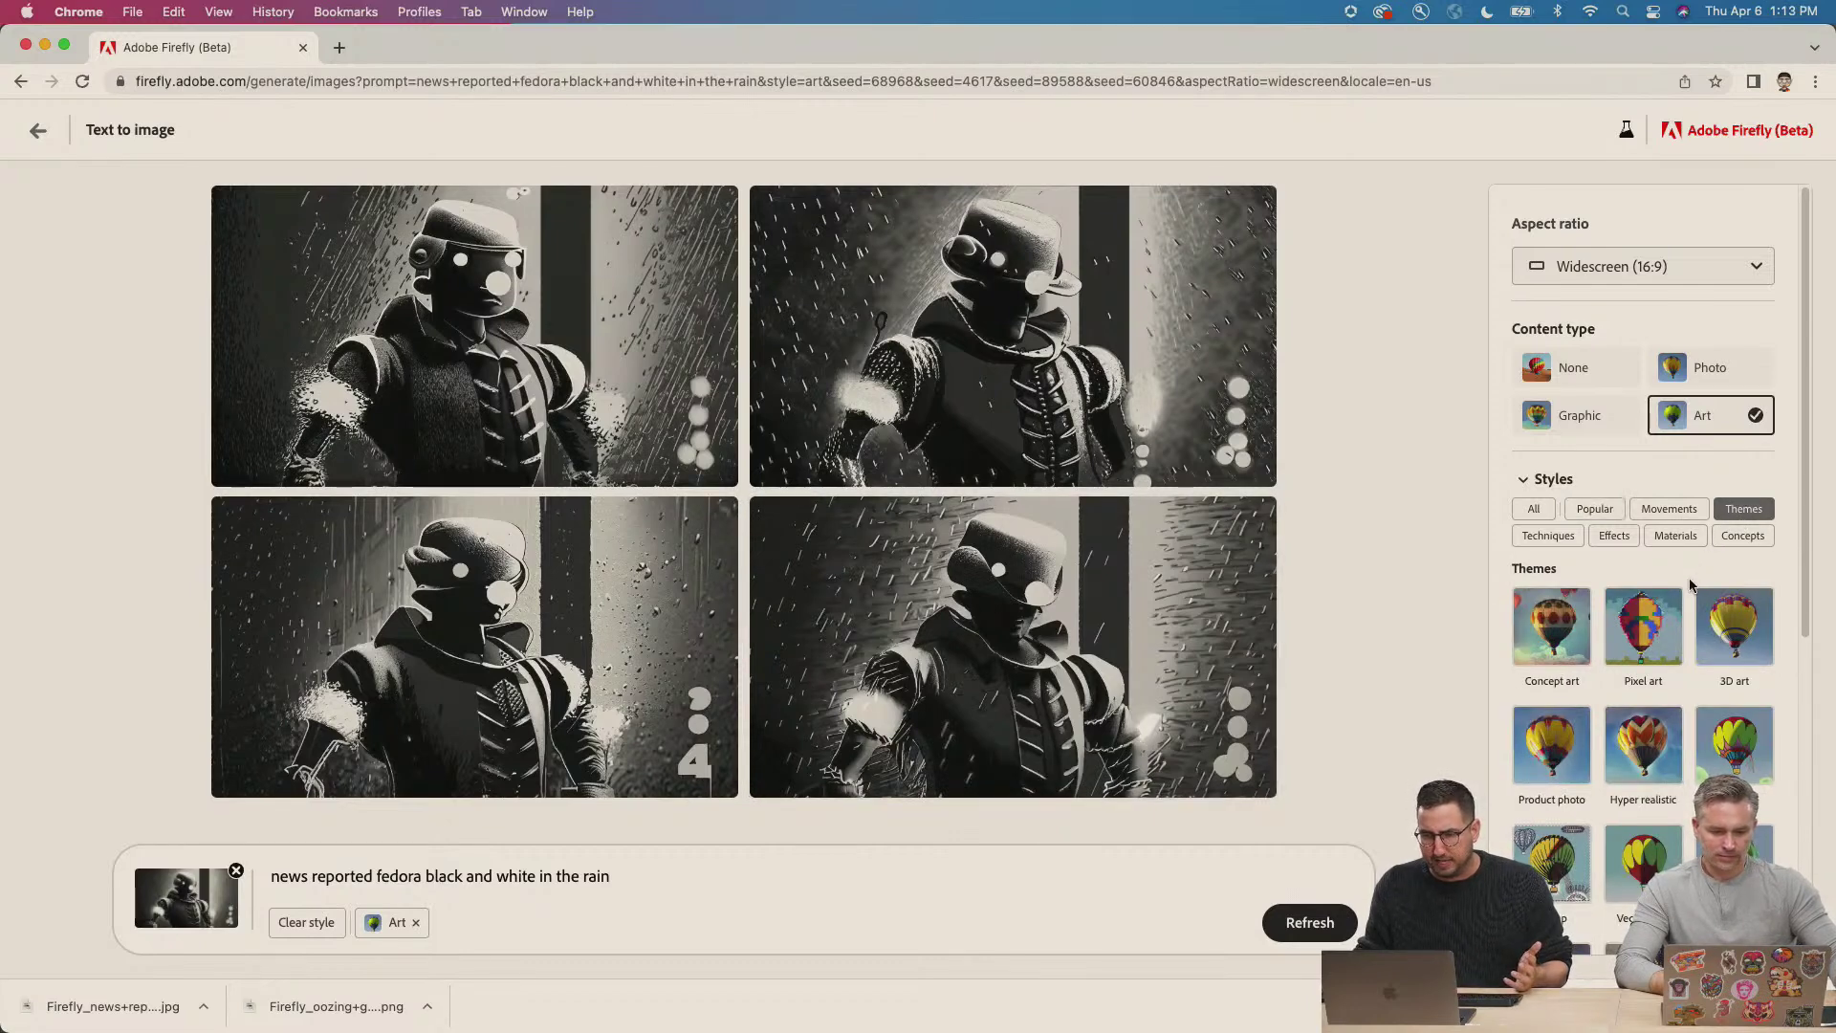
pyautogui.scroll(-1, 1693, 629)
pyautogui.scroll(-8, 1691, 629)
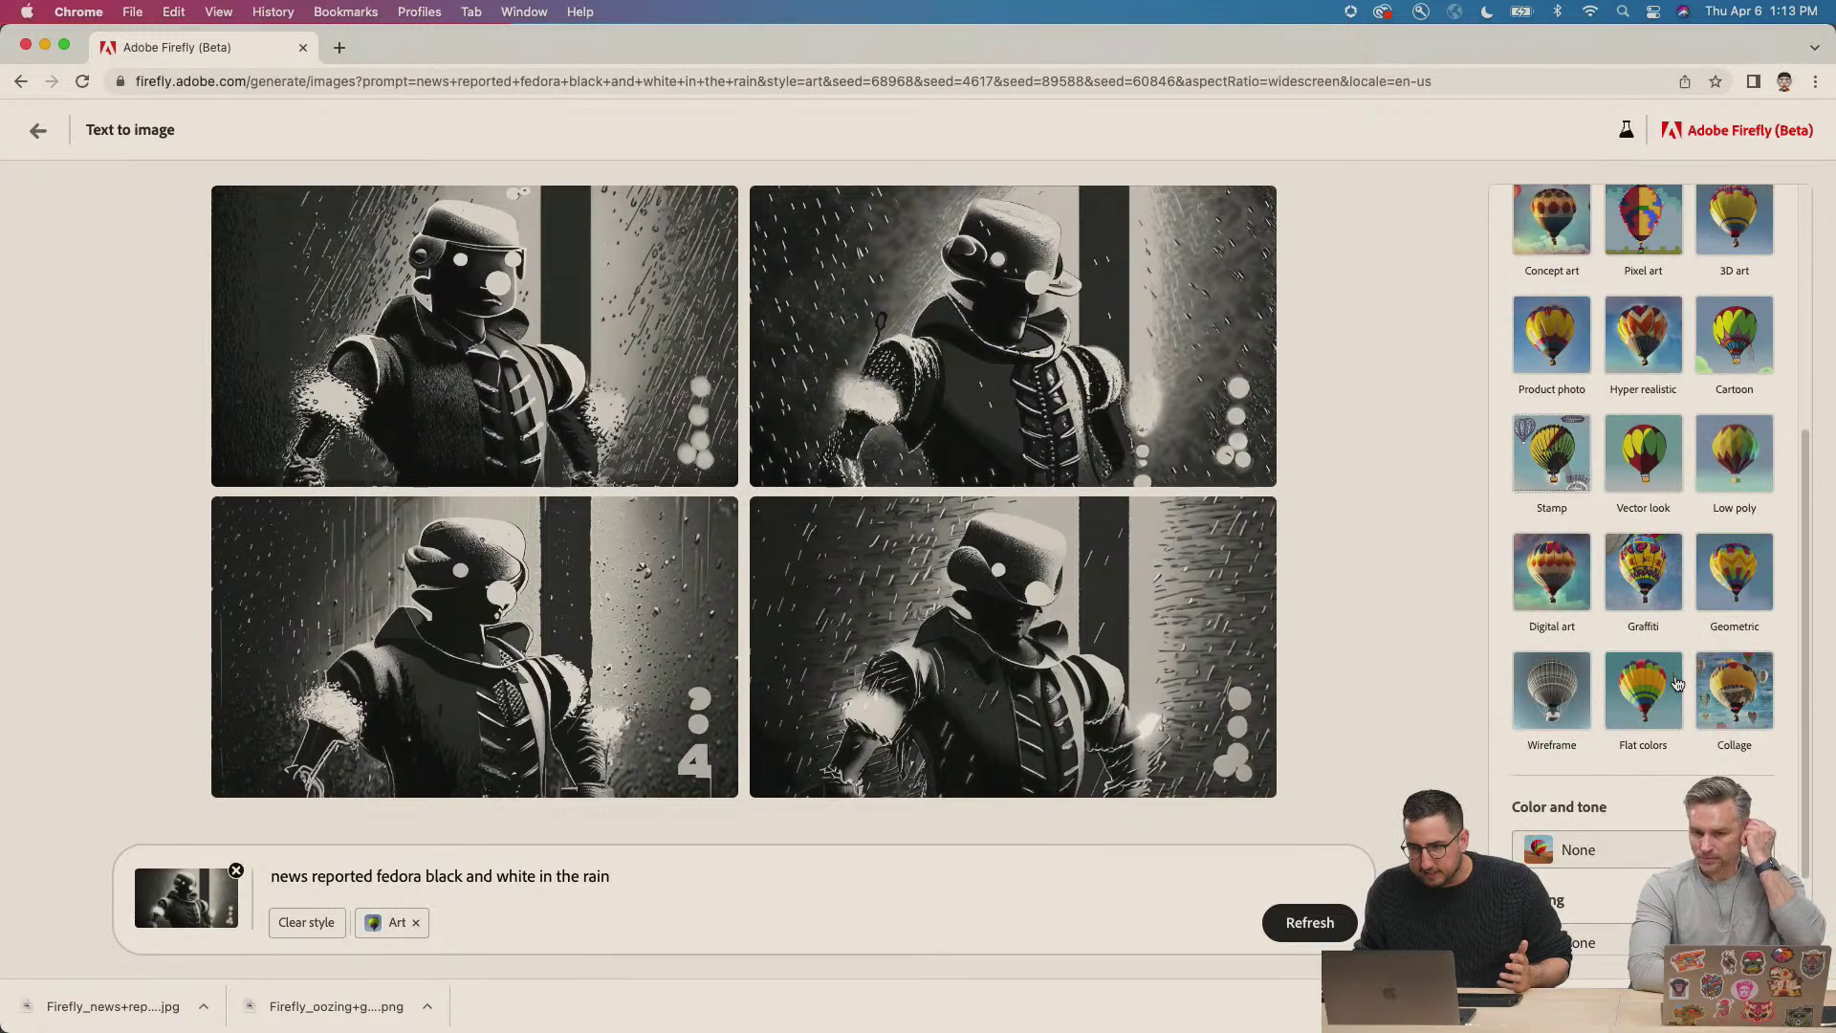
pyautogui.scroll(9, 1678, 669)
pyautogui.click(1743, 411)
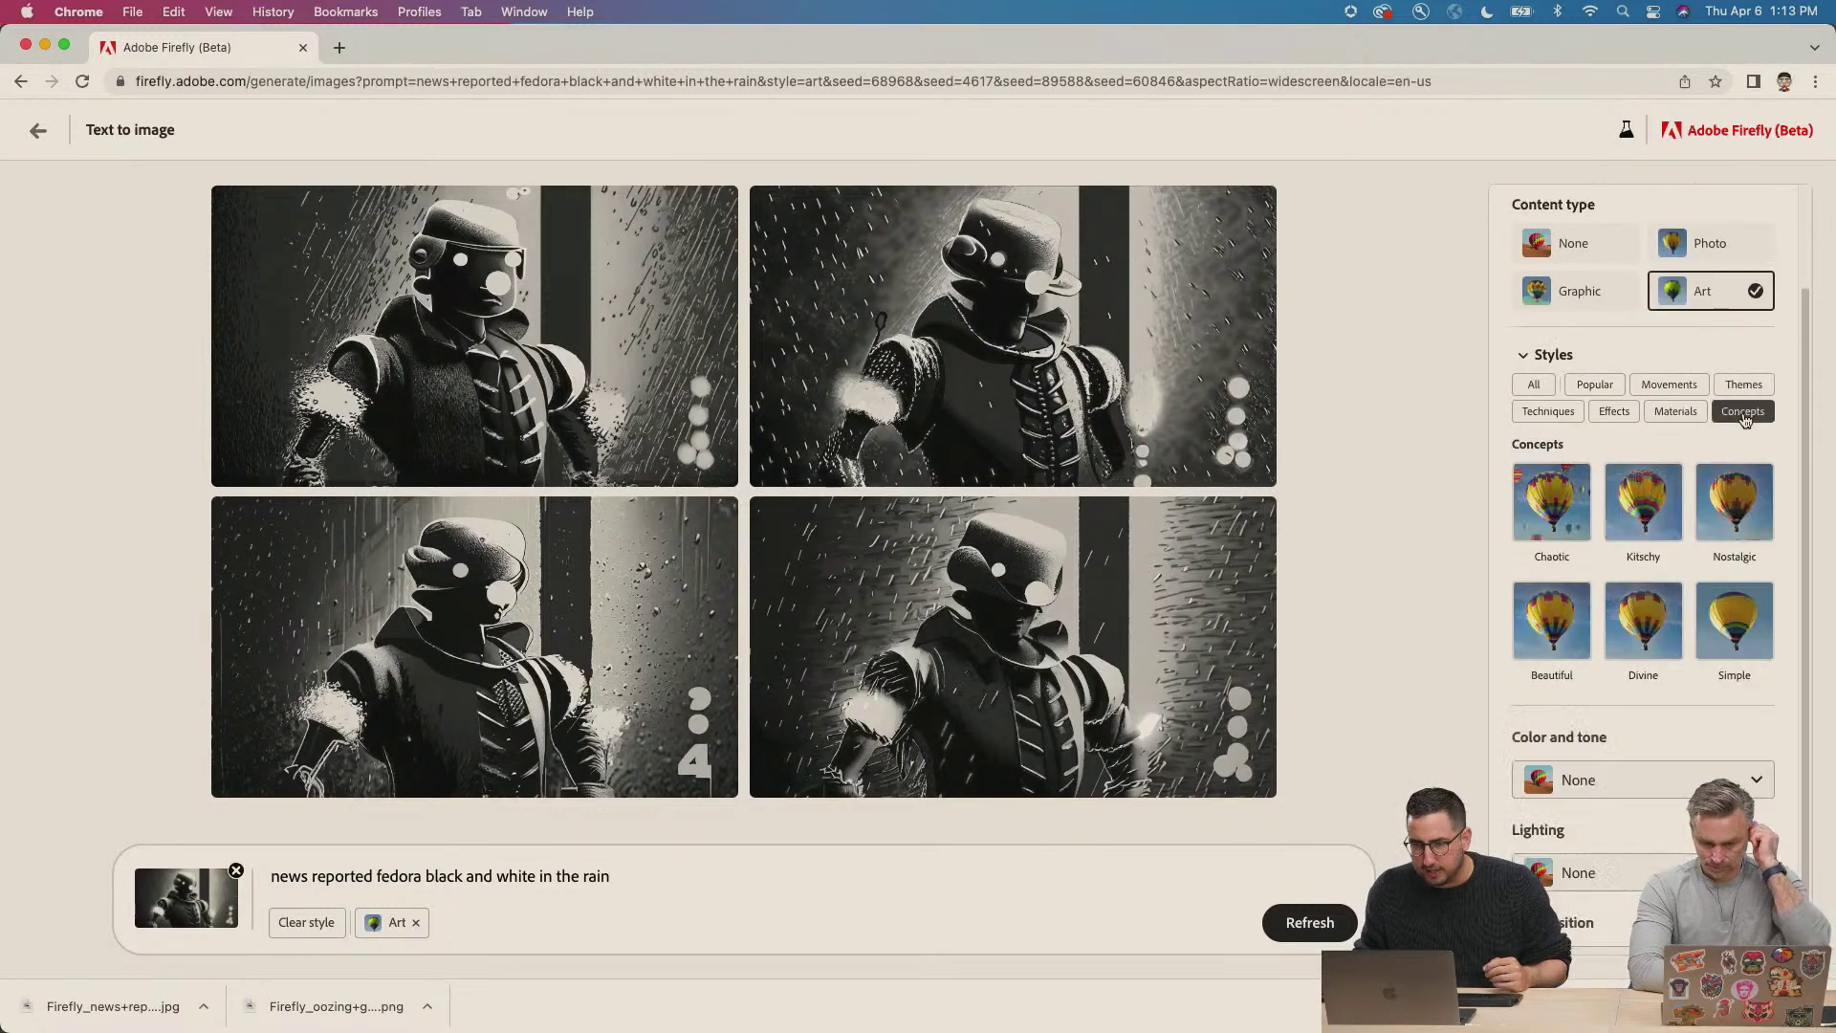
pyautogui.click(1648, 419)
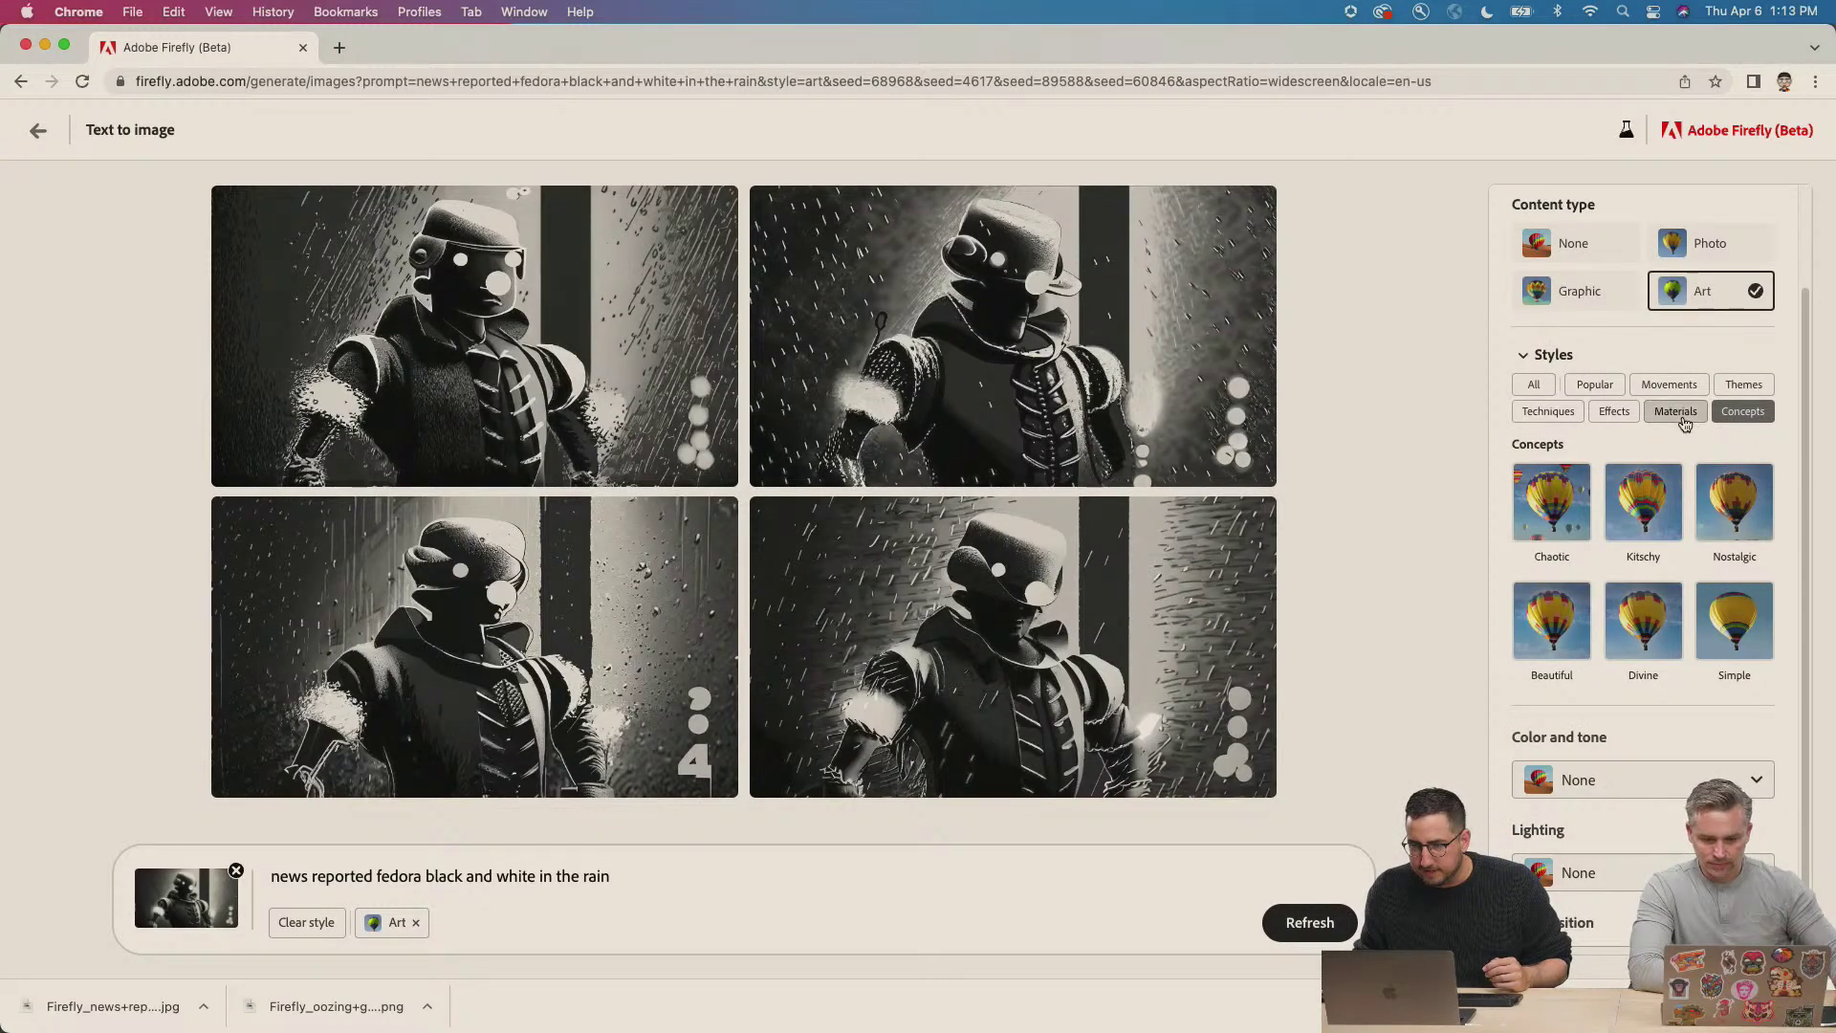
pyautogui.click(1623, 414)
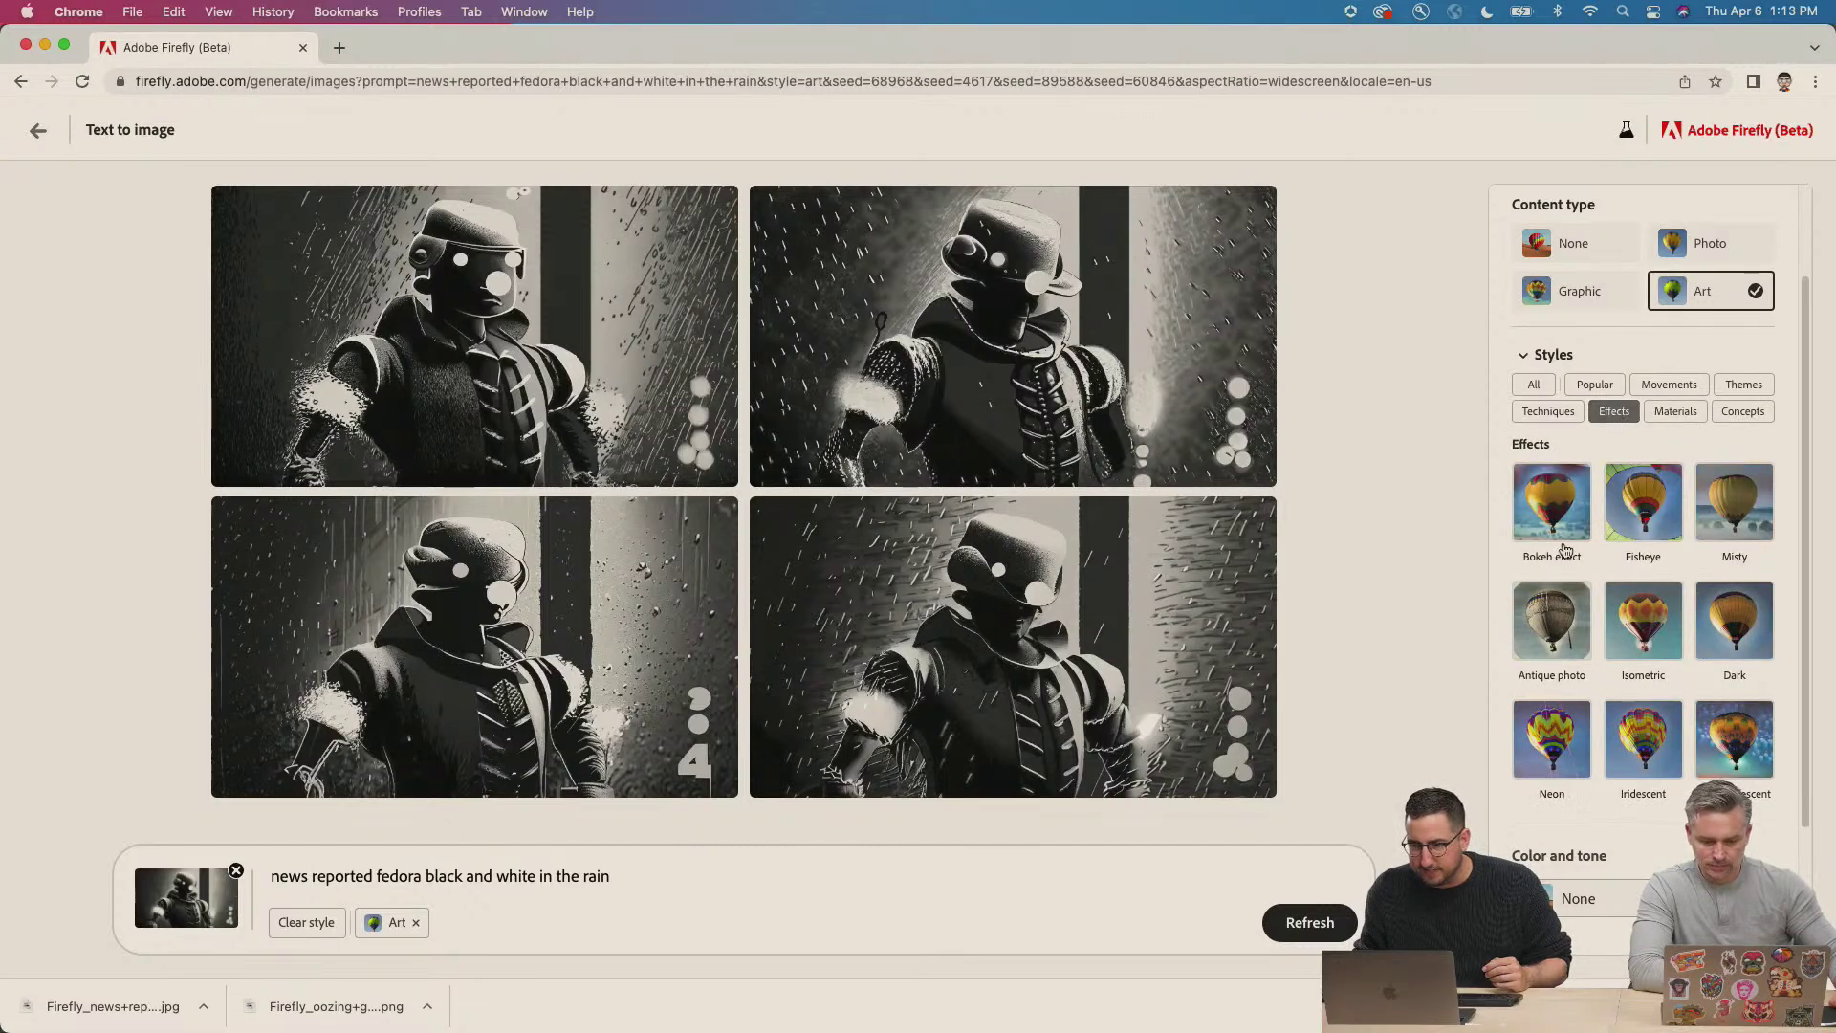
pyautogui.click(1565, 624)
pyautogui.click(1309, 922)
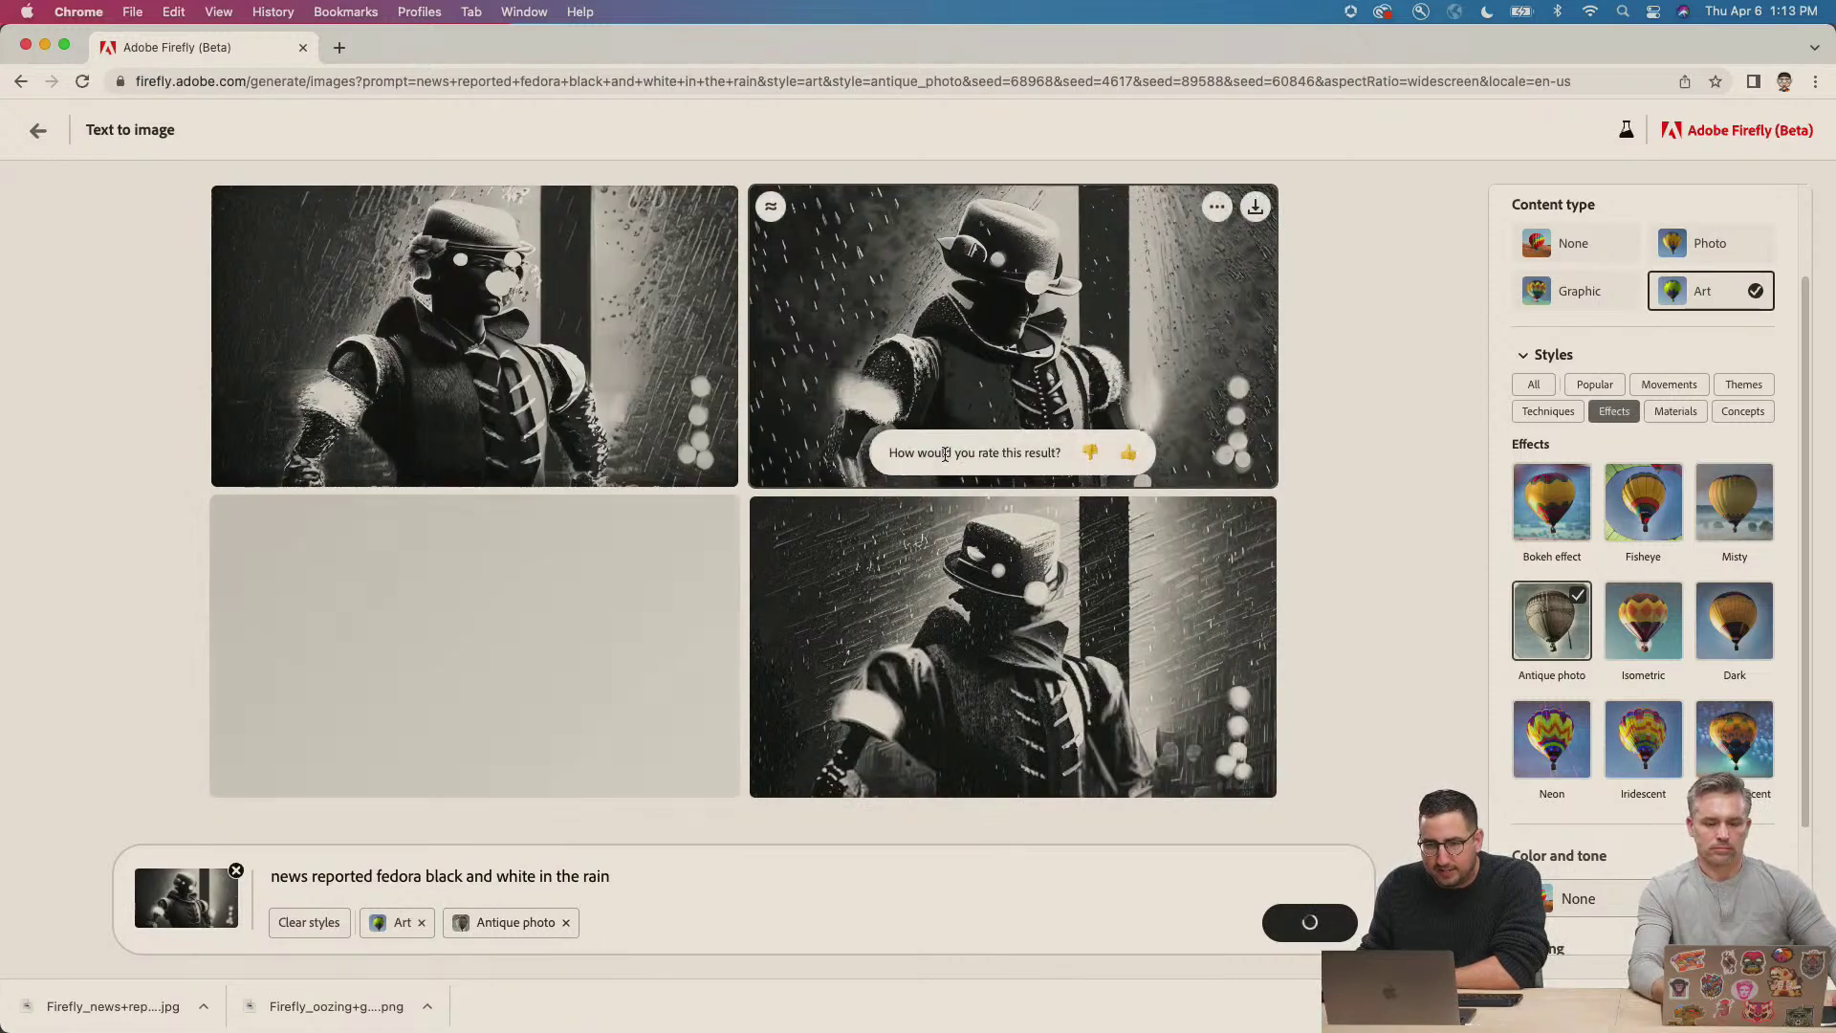
# View the second antique-photo robot image enlarged, download it and return to the results.
pyautogui.click(990, 331)
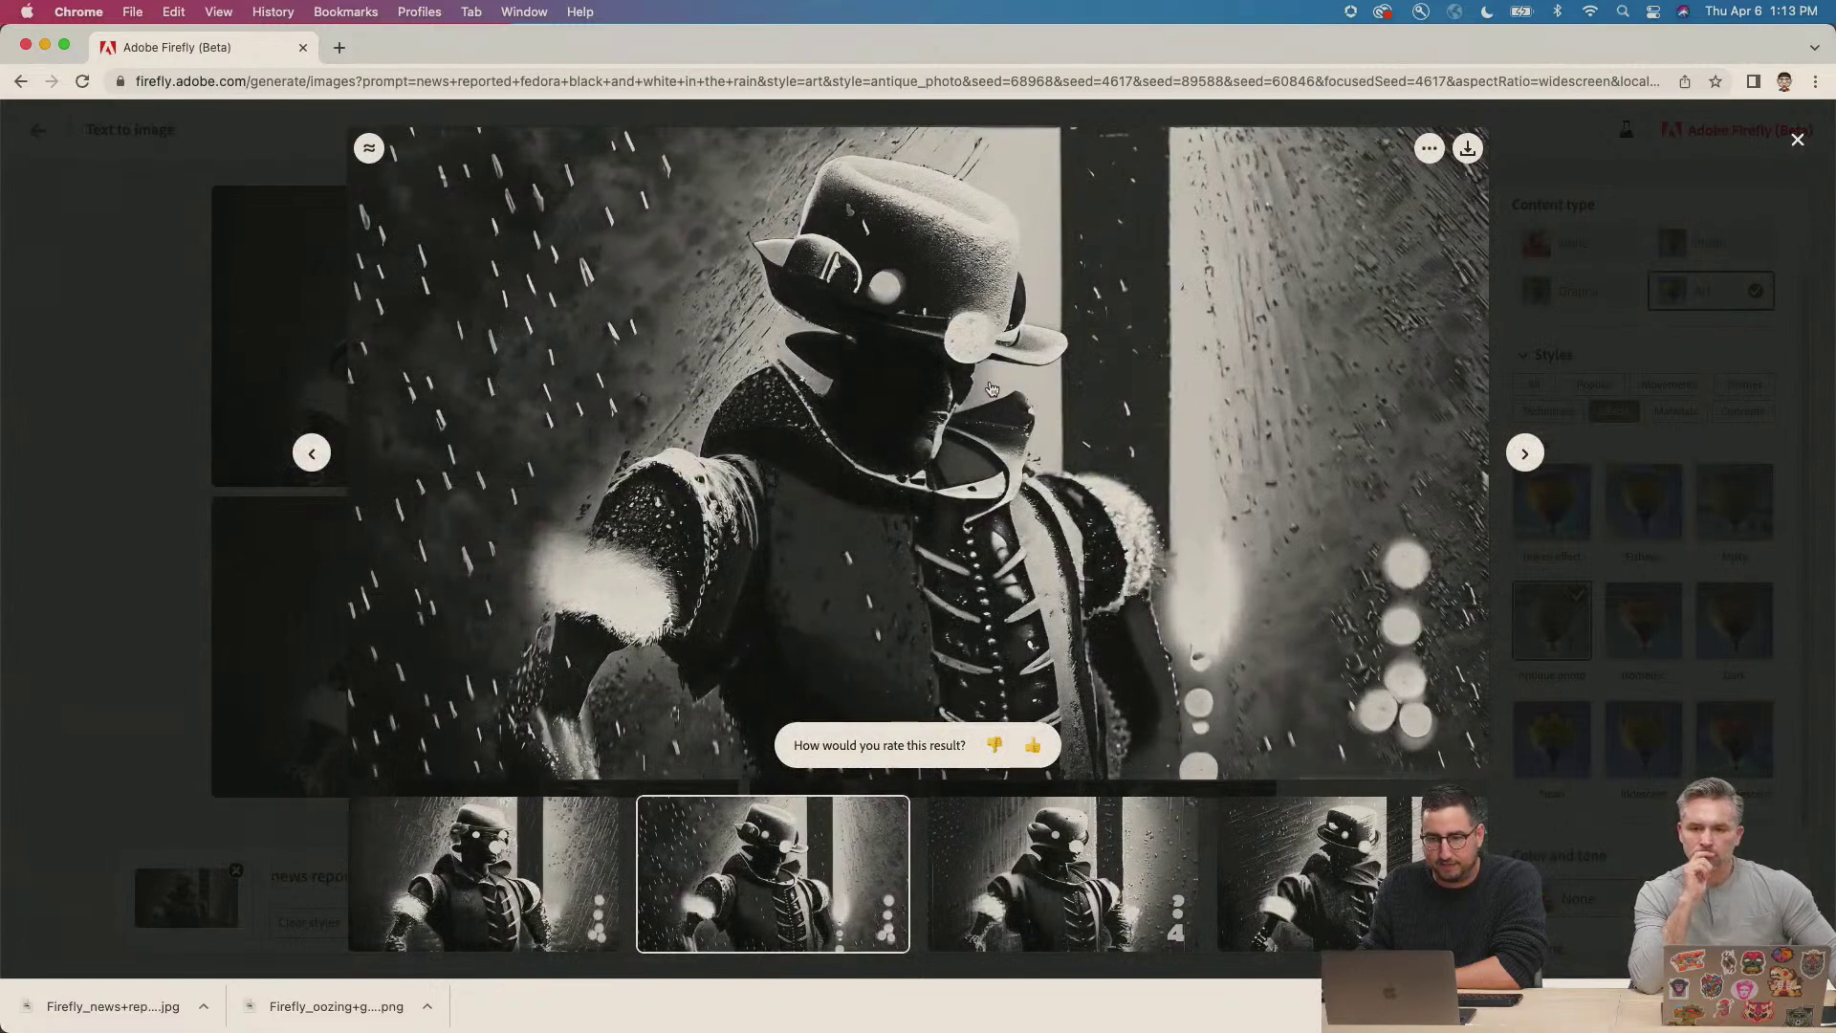
pyautogui.click(1468, 148)
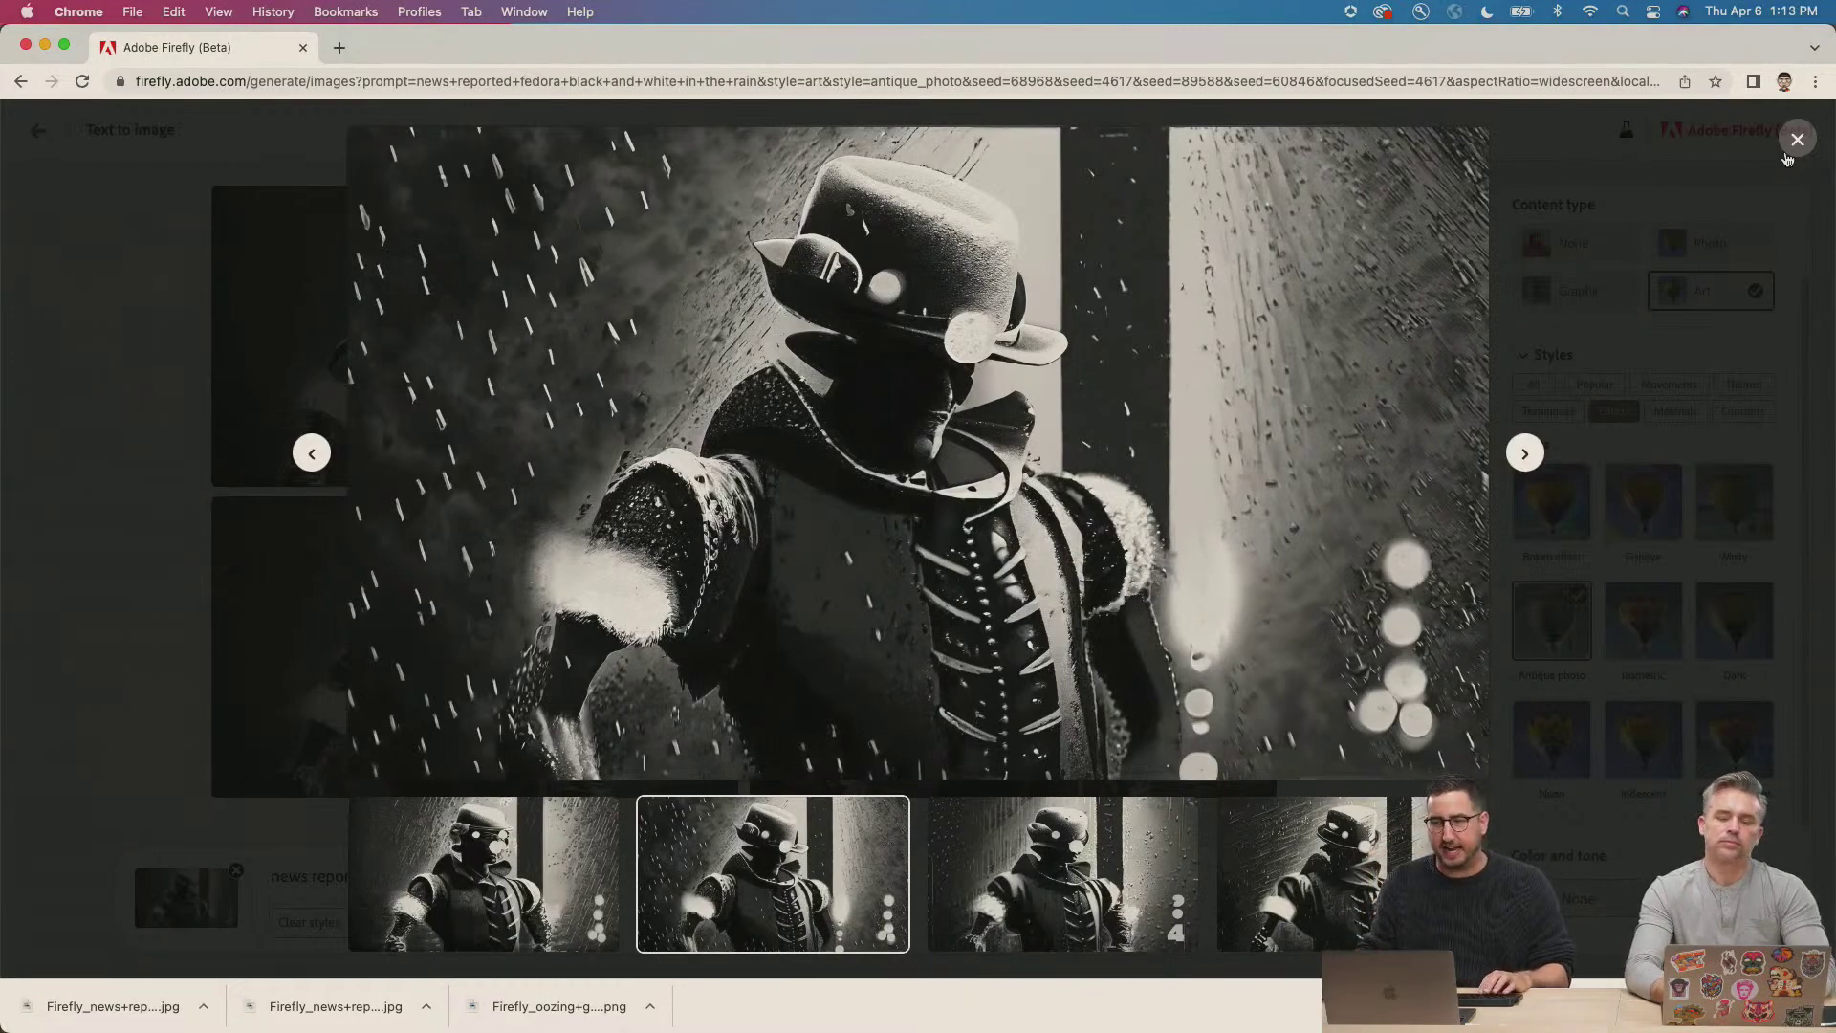
pyautogui.click(1794, 144)
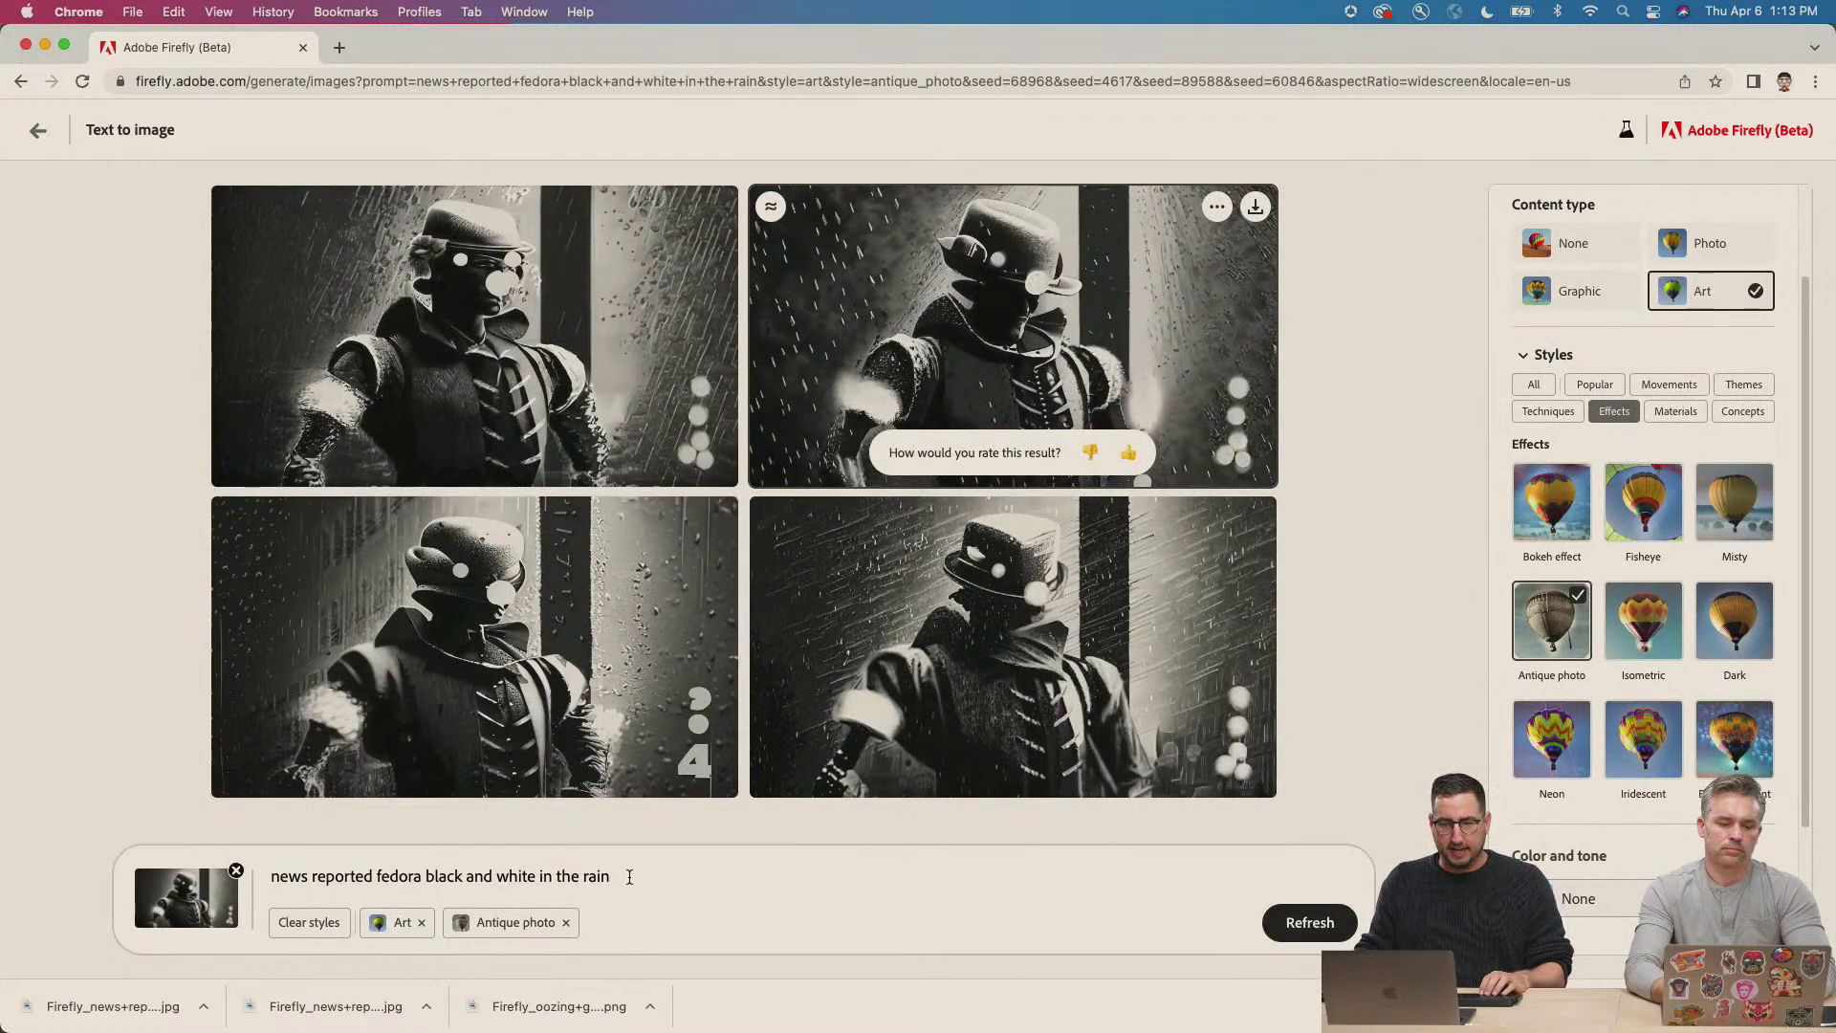
# Remove the reference image from the prompt and go back through the page history to the "noir humanoid robot investigator" results.
pyautogui.moveTo(629, 877); pyautogui.dragTo(260, 851)
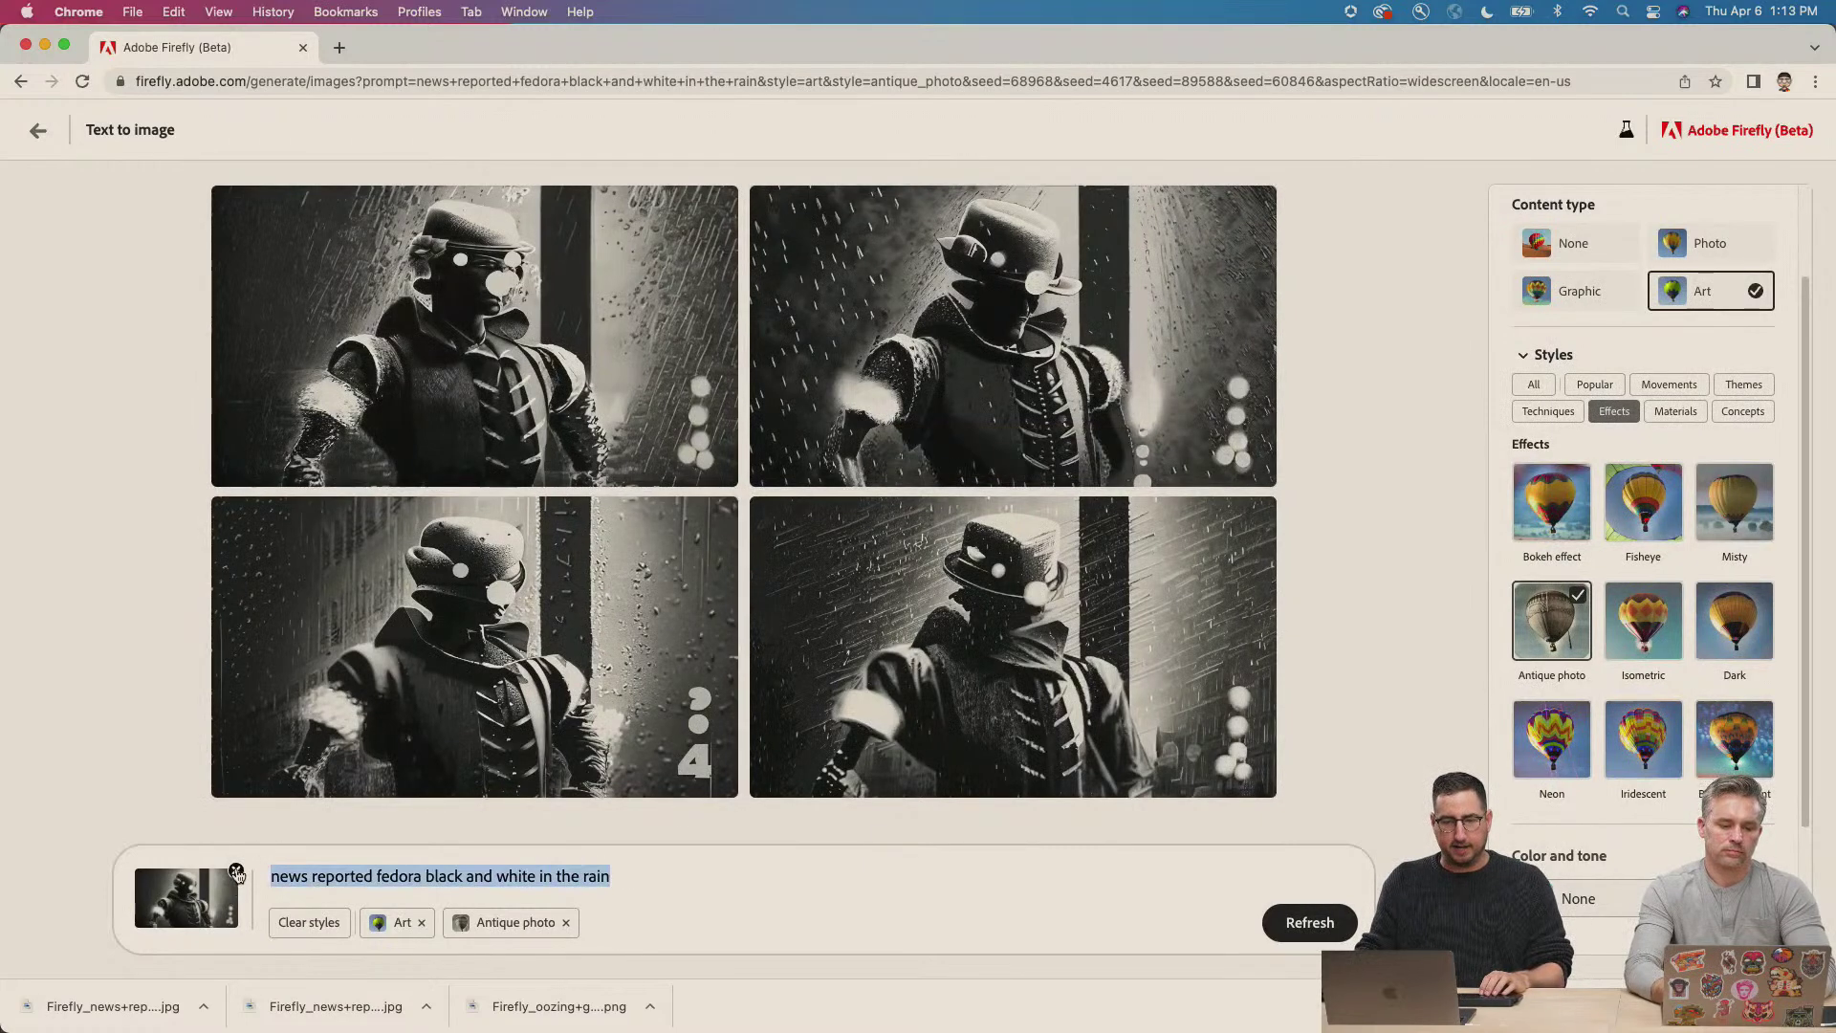
pyautogui.click(236, 872)
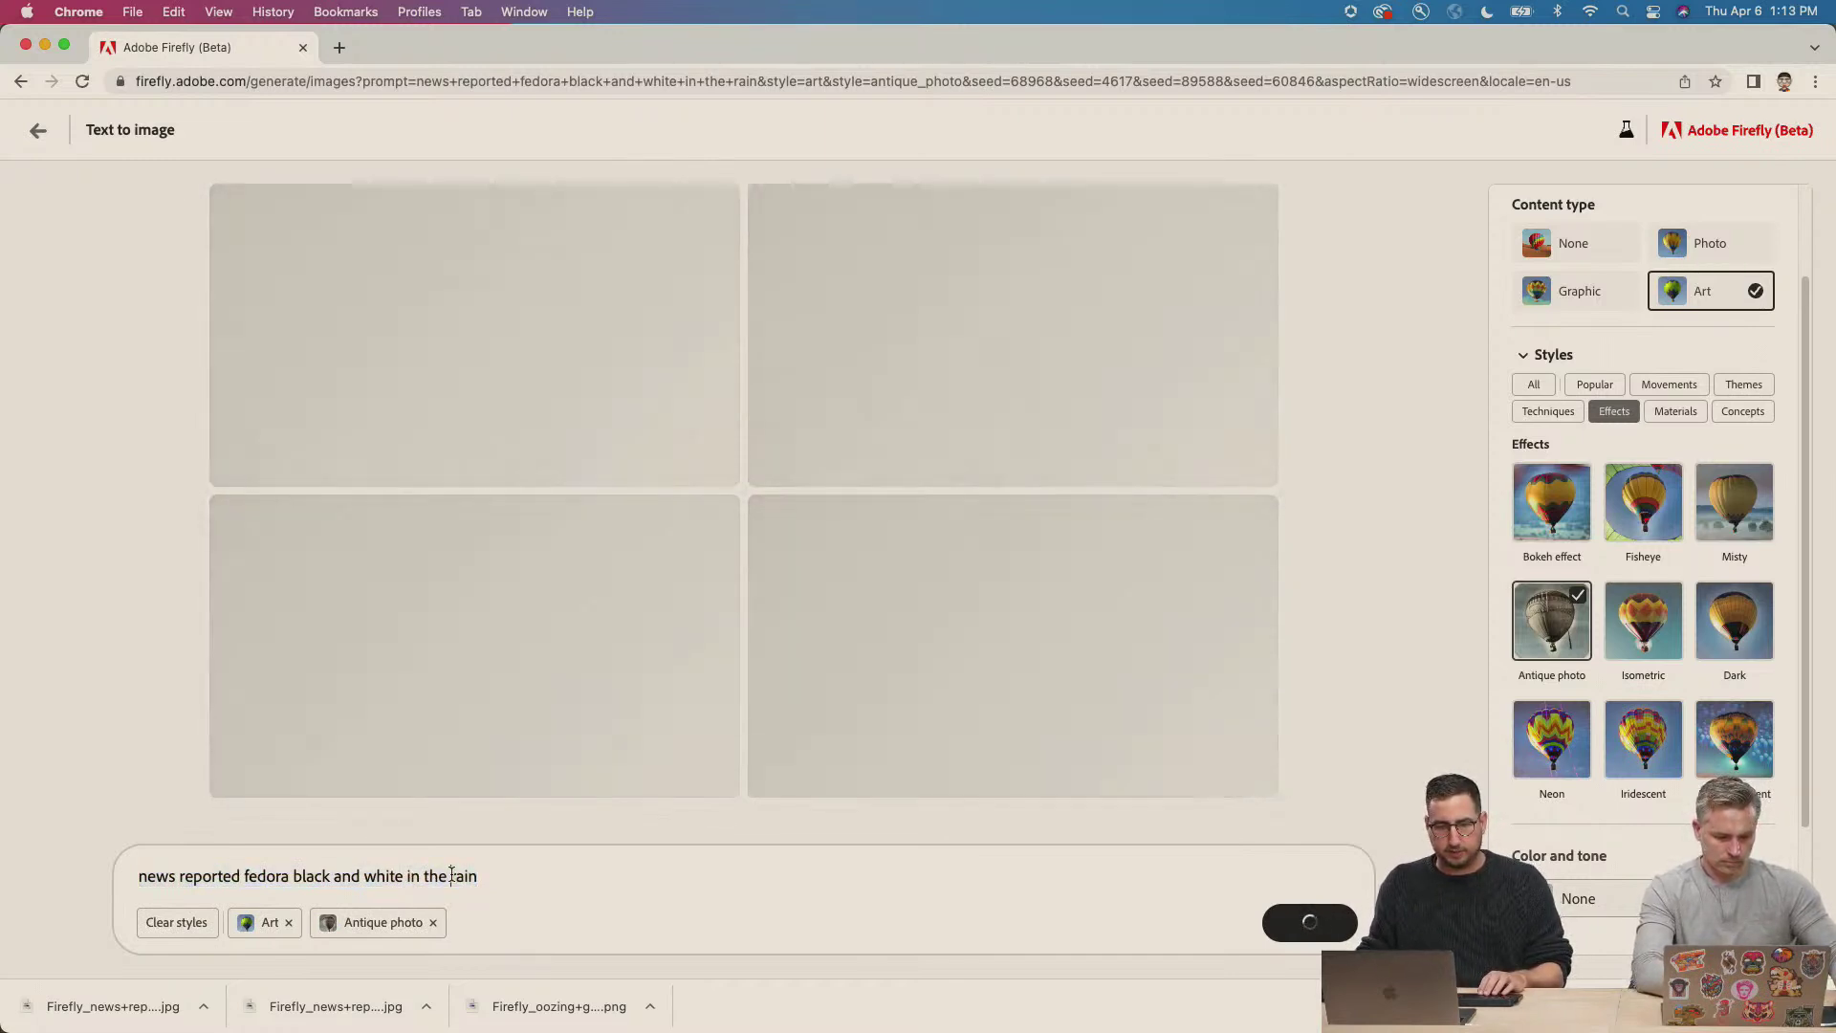
pyautogui.click(520, 858)
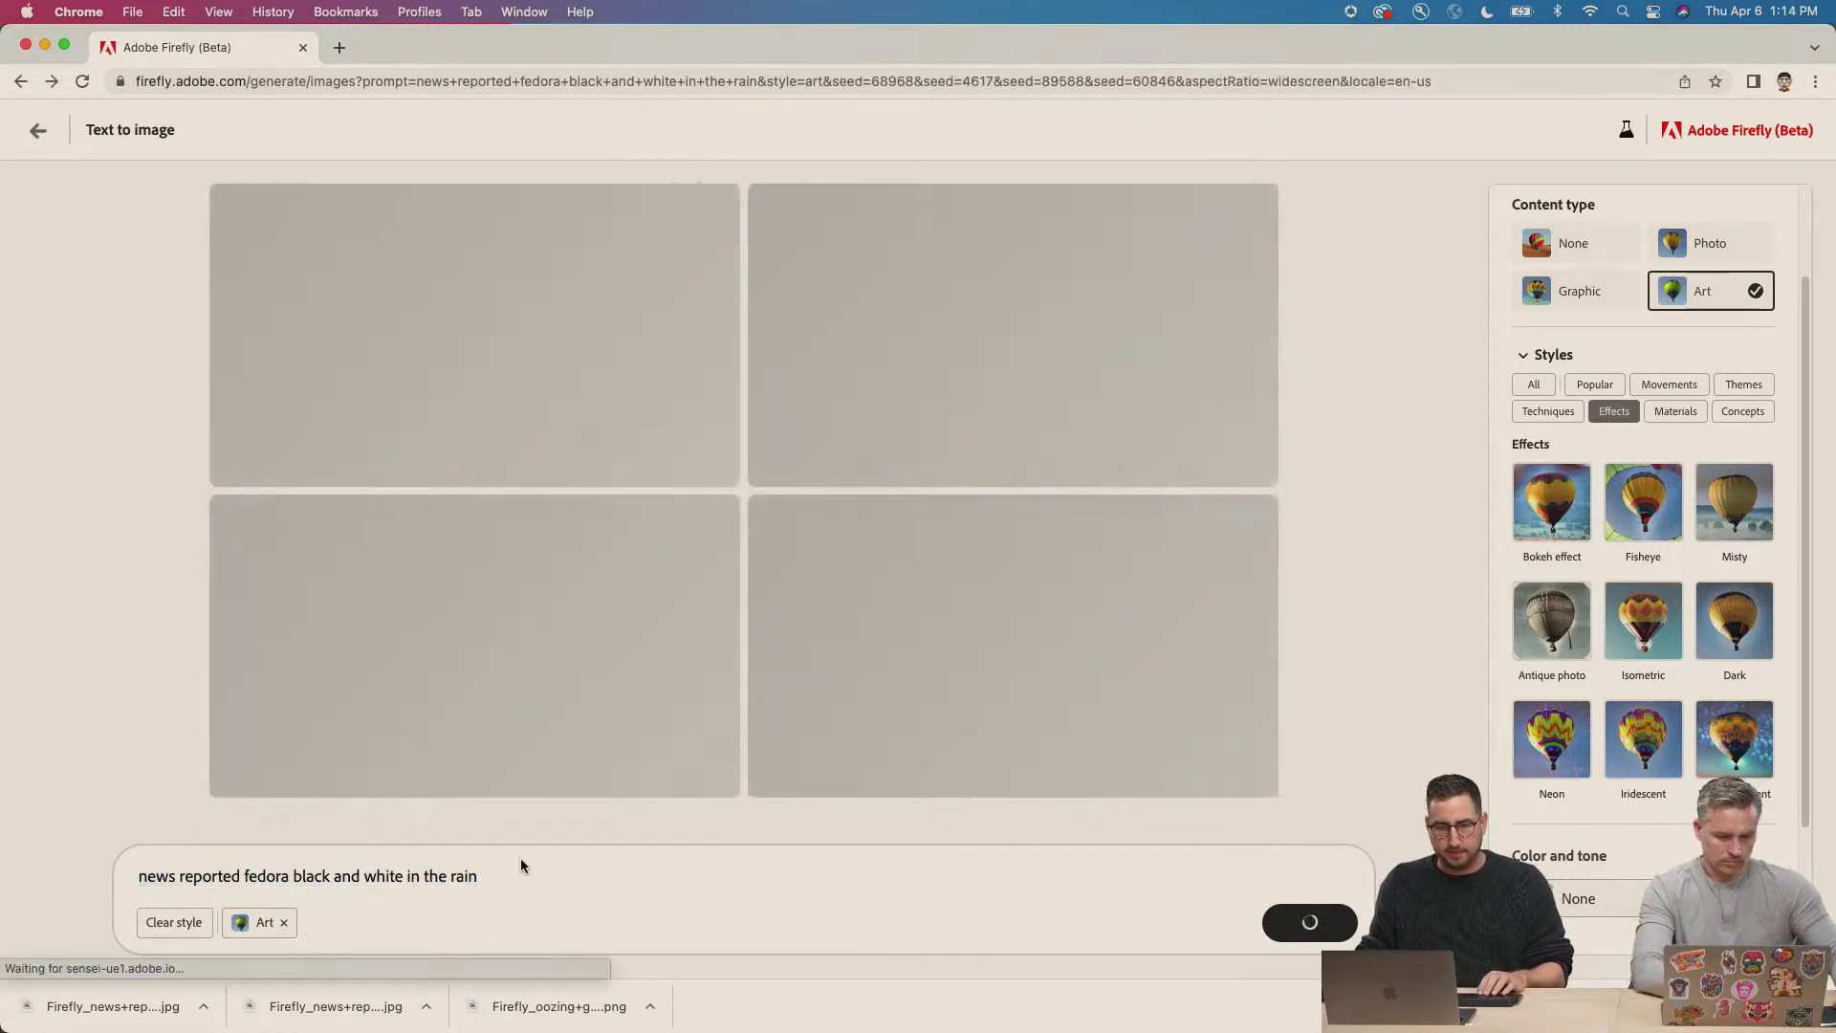
pyautogui.hotkey('alt', 'BackSpace')
pyautogui.hotkey('alt', 'BackSpace')
pyautogui.hotkey('alt', 'BackSpace')
pyautogui.hotkey('alt', 'BackSpace')
pyautogui.hotkey('alt', 'BackSpace')
pyautogui.hotkey('alt', 'BackSpace')
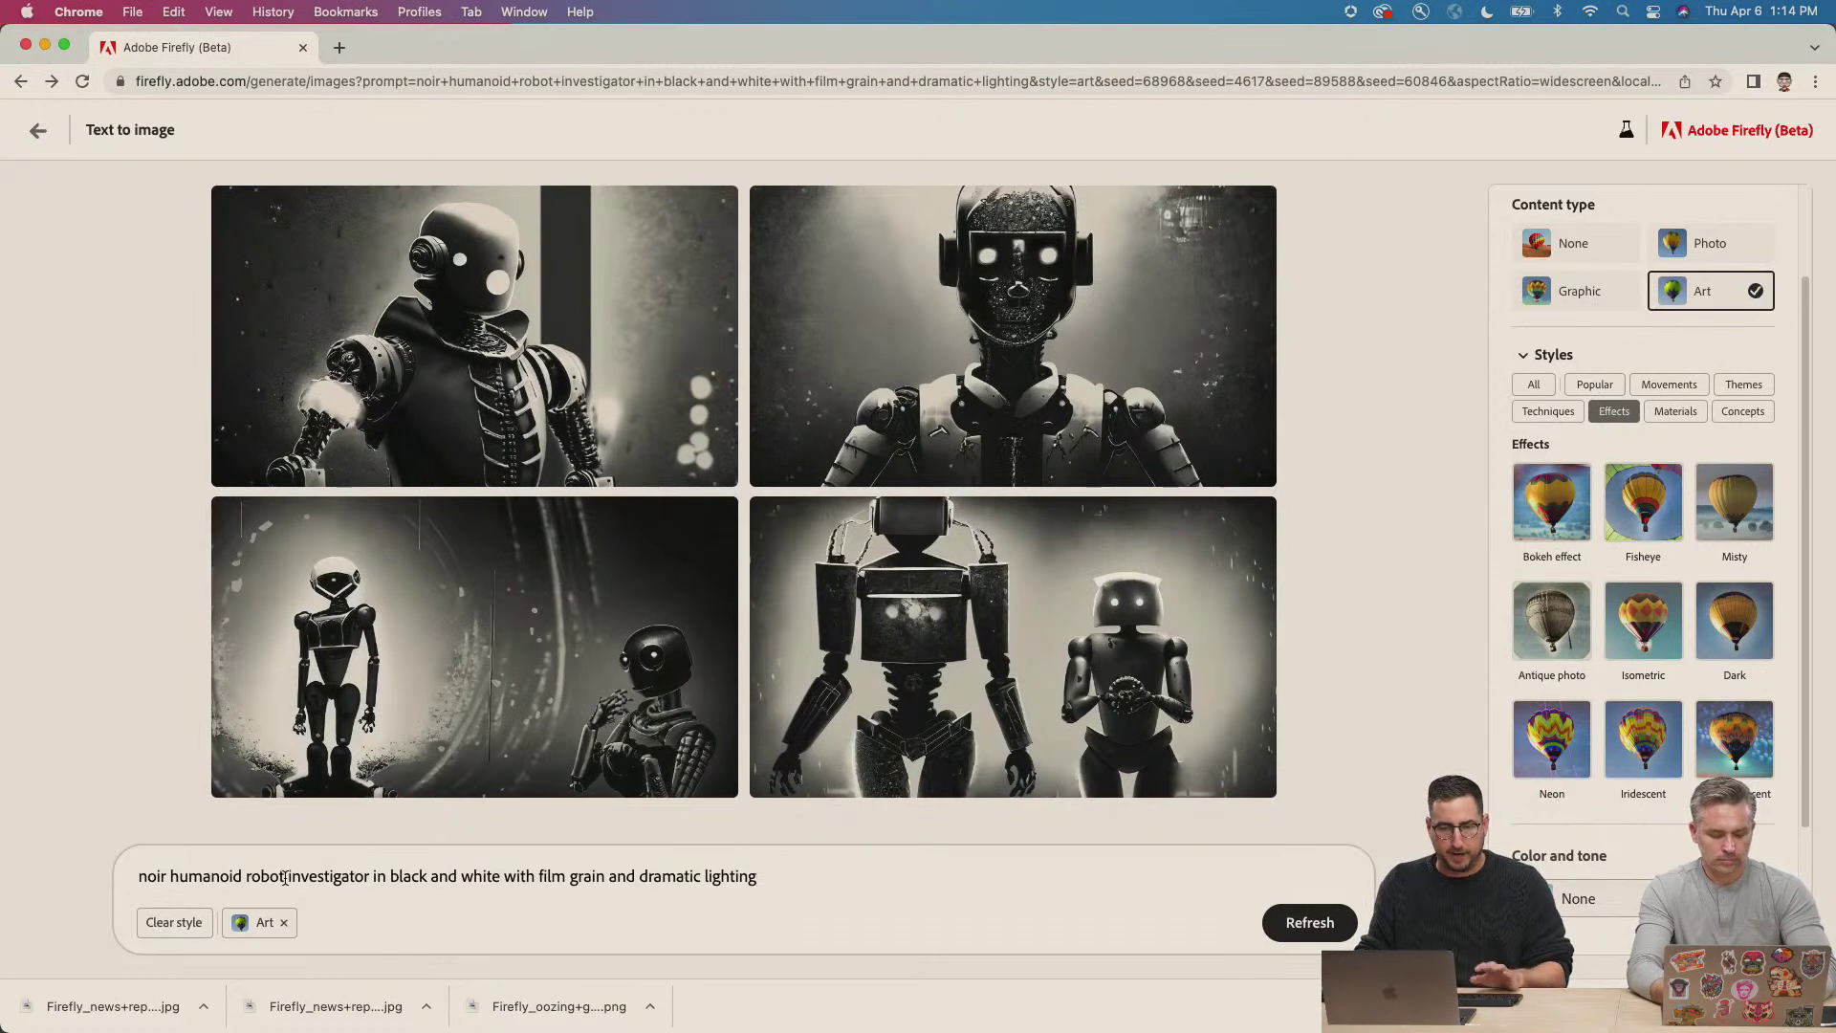
# Replace "humanoid robot" with "robot alien" in the noir investigator prompt, append "with vines" and generate the images.
pyautogui.moveTo(286, 874); pyautogui.dragTo(172, 870)
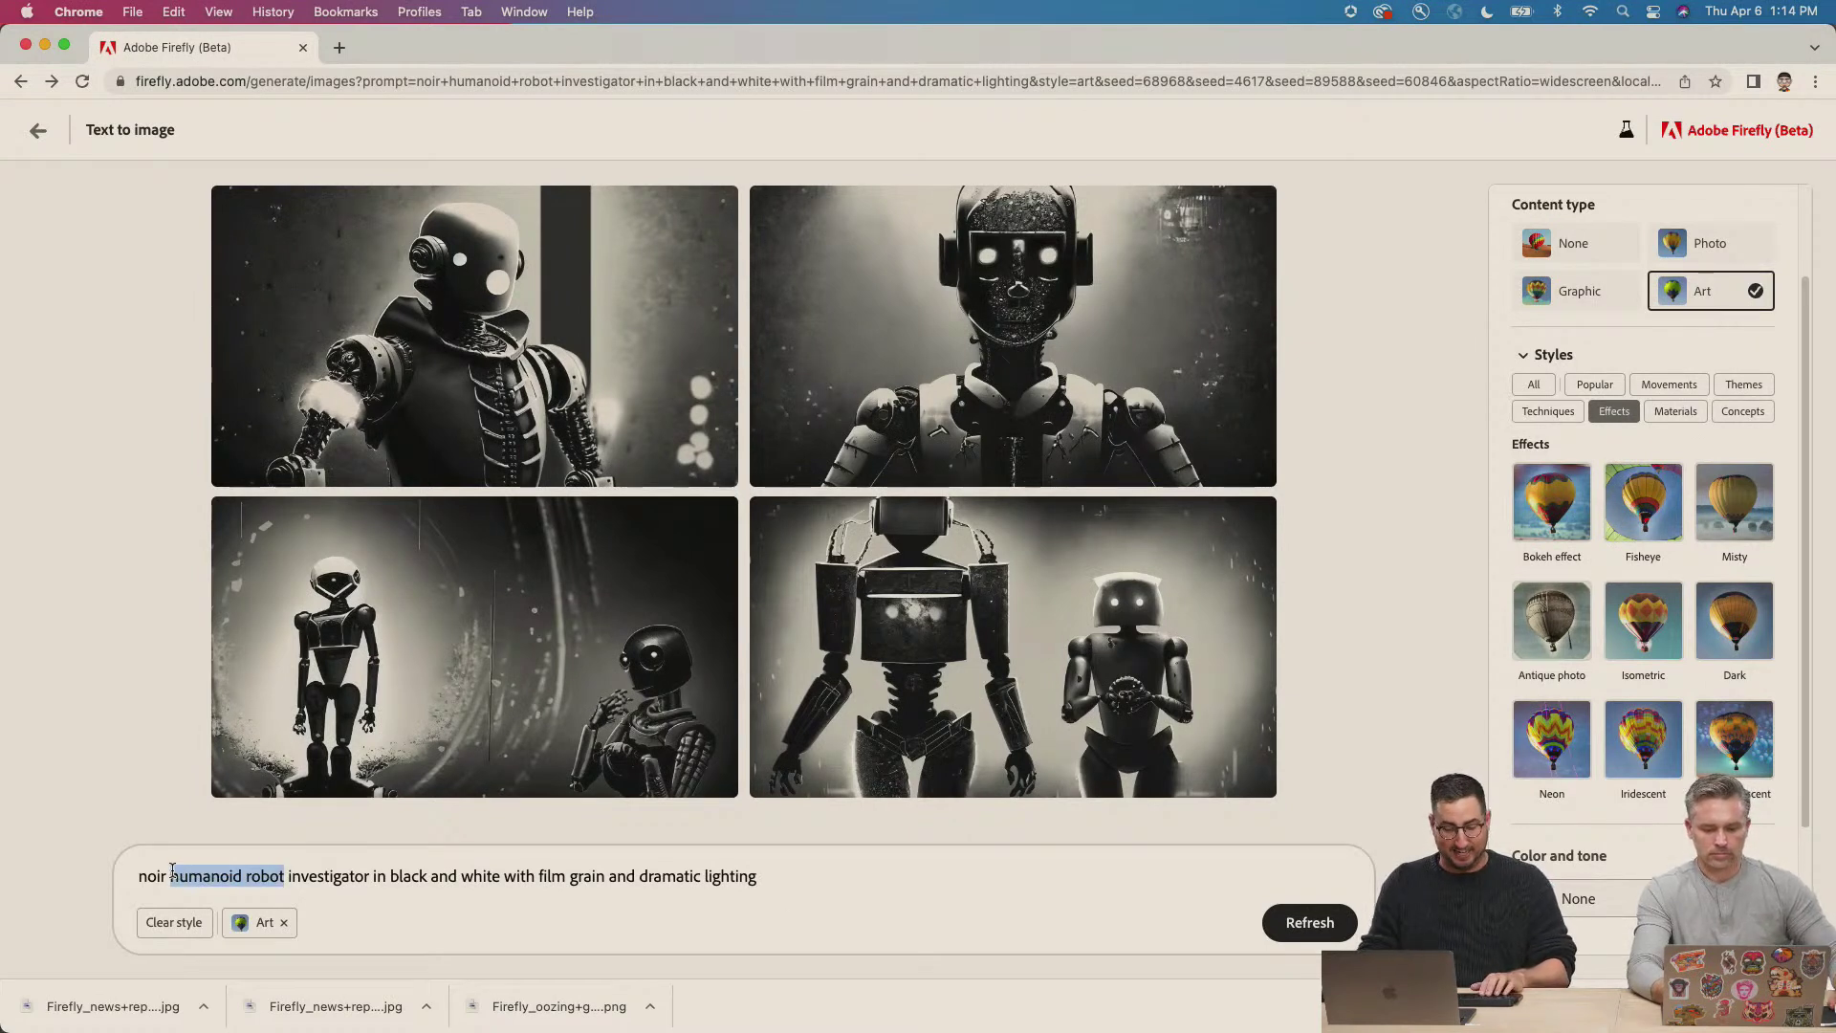
pyautogui.write('robot alien')
pyautogui.click(739, 869)
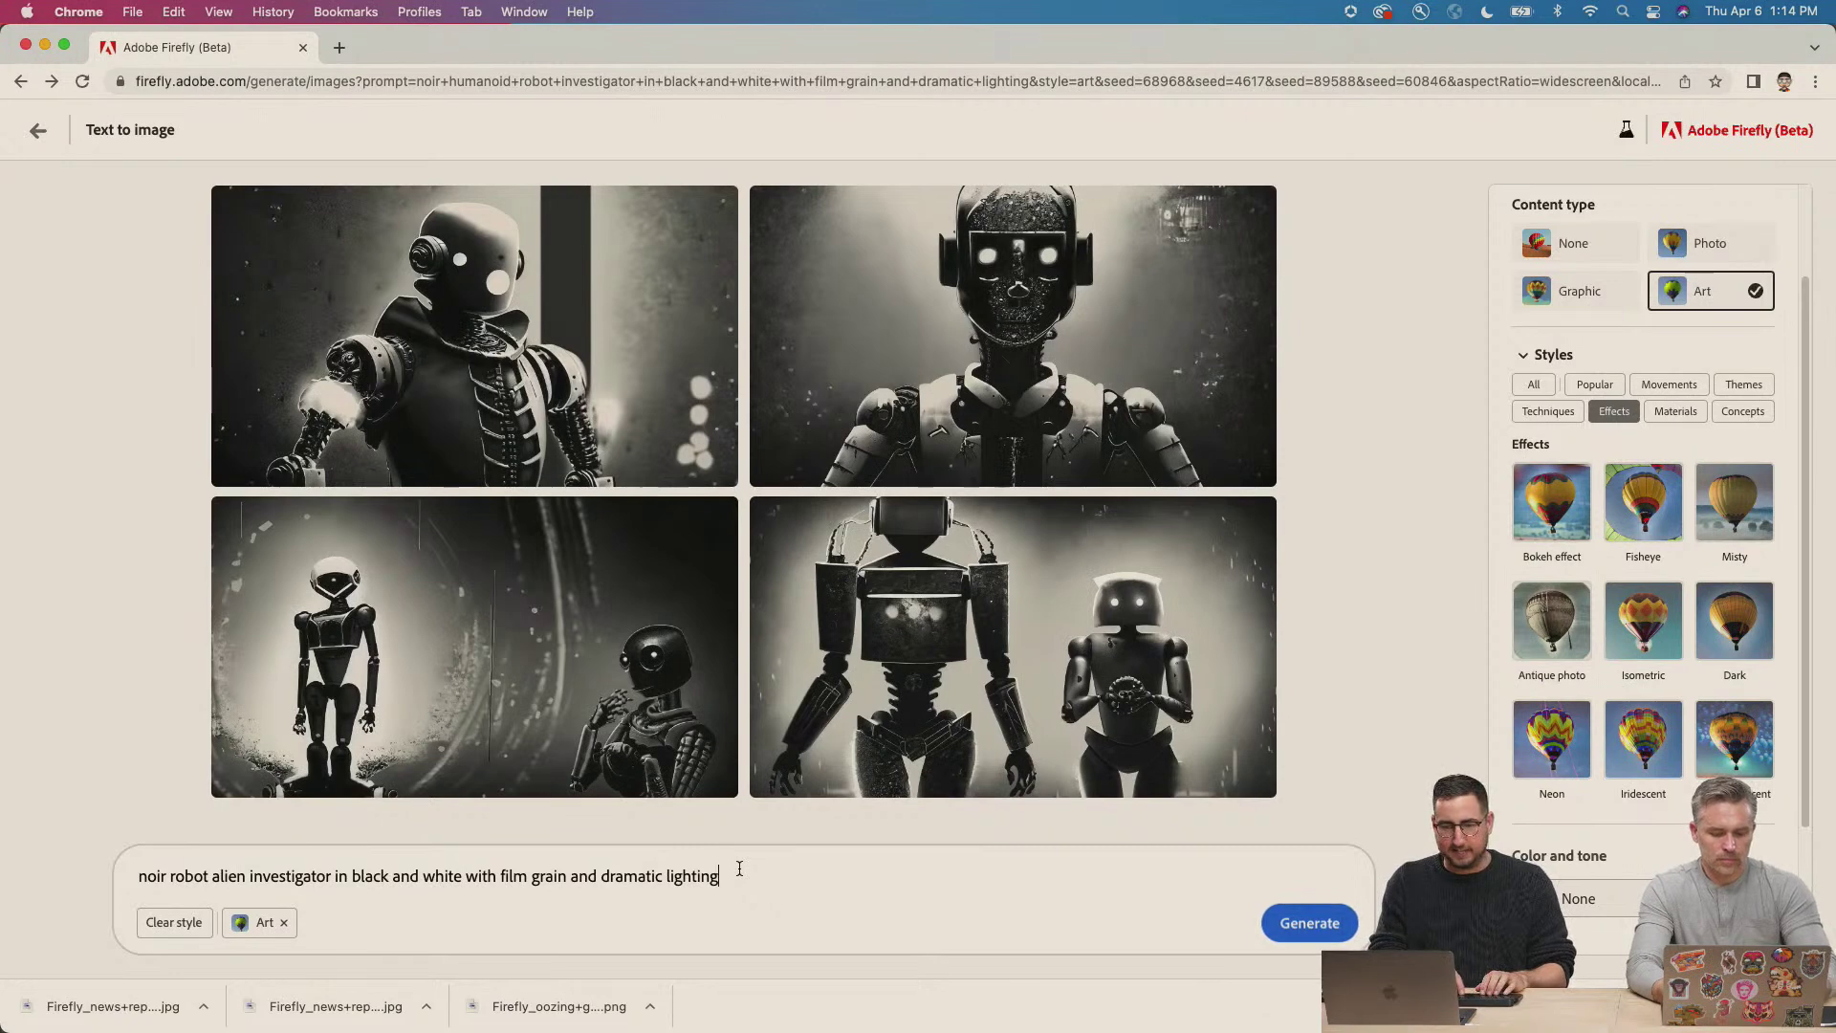
pyautogui.write('with vines')
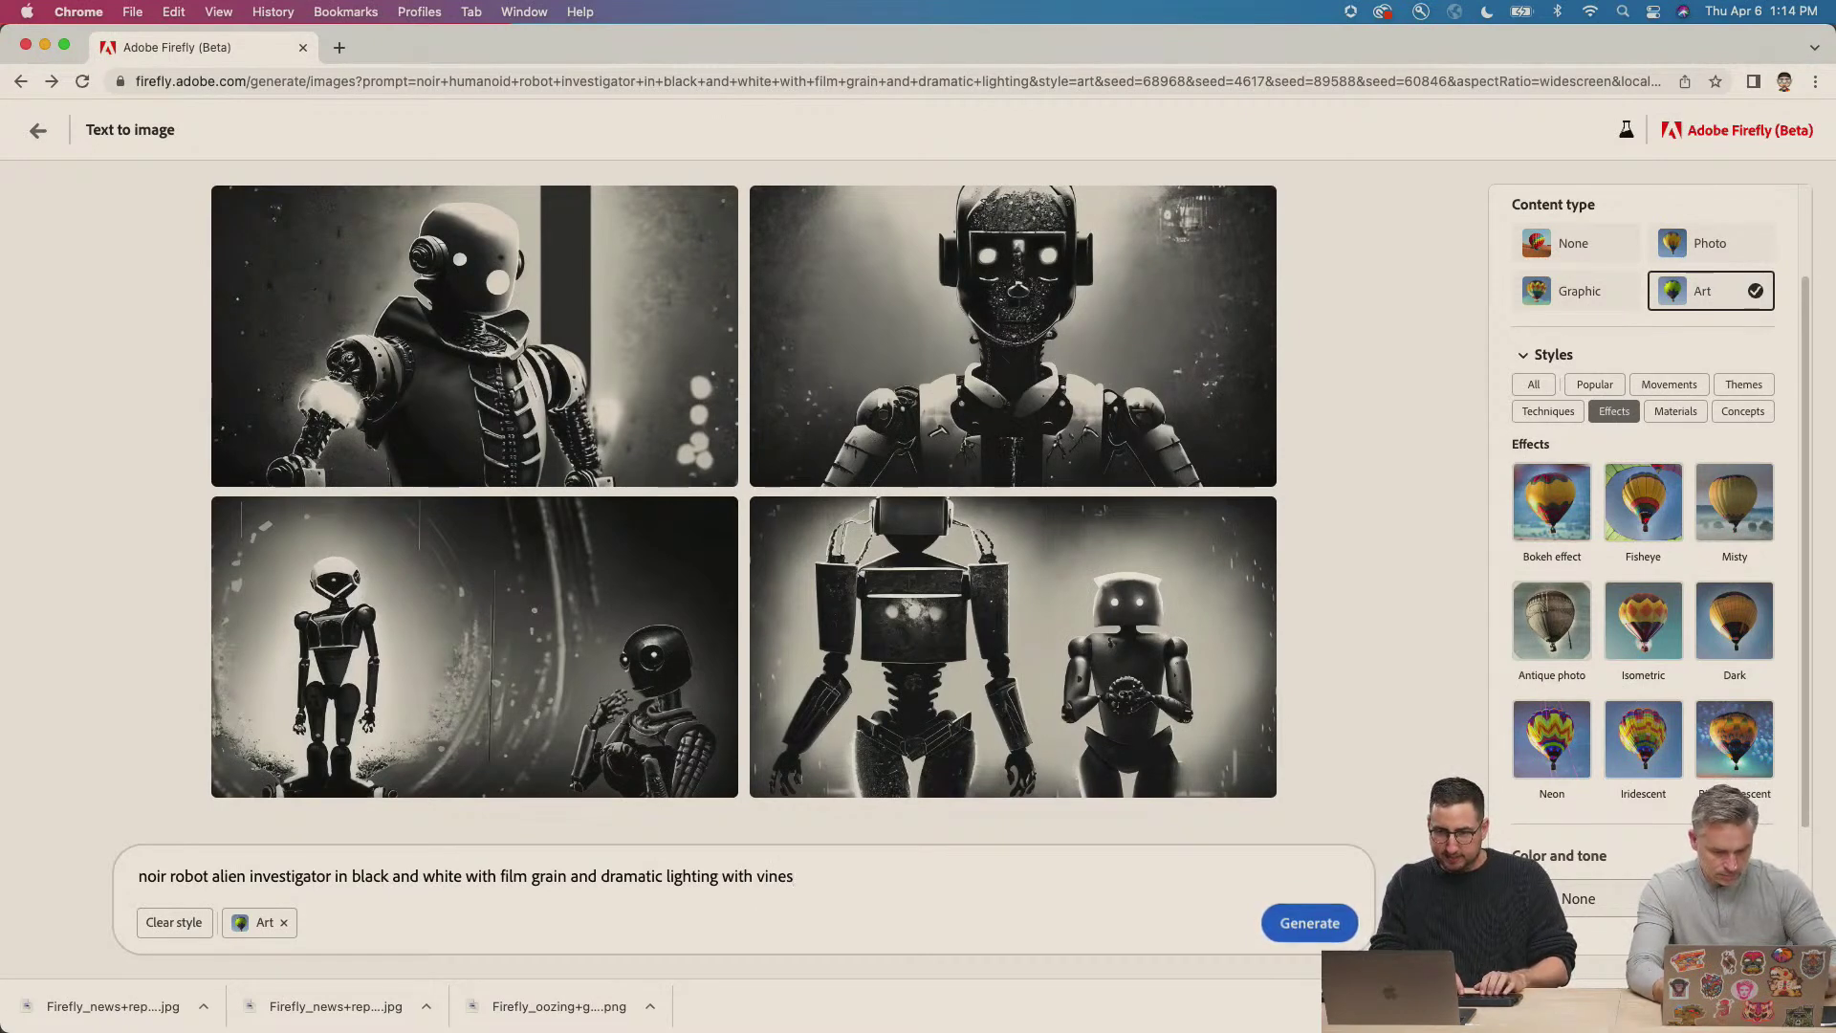
pyautogui.press('Return')
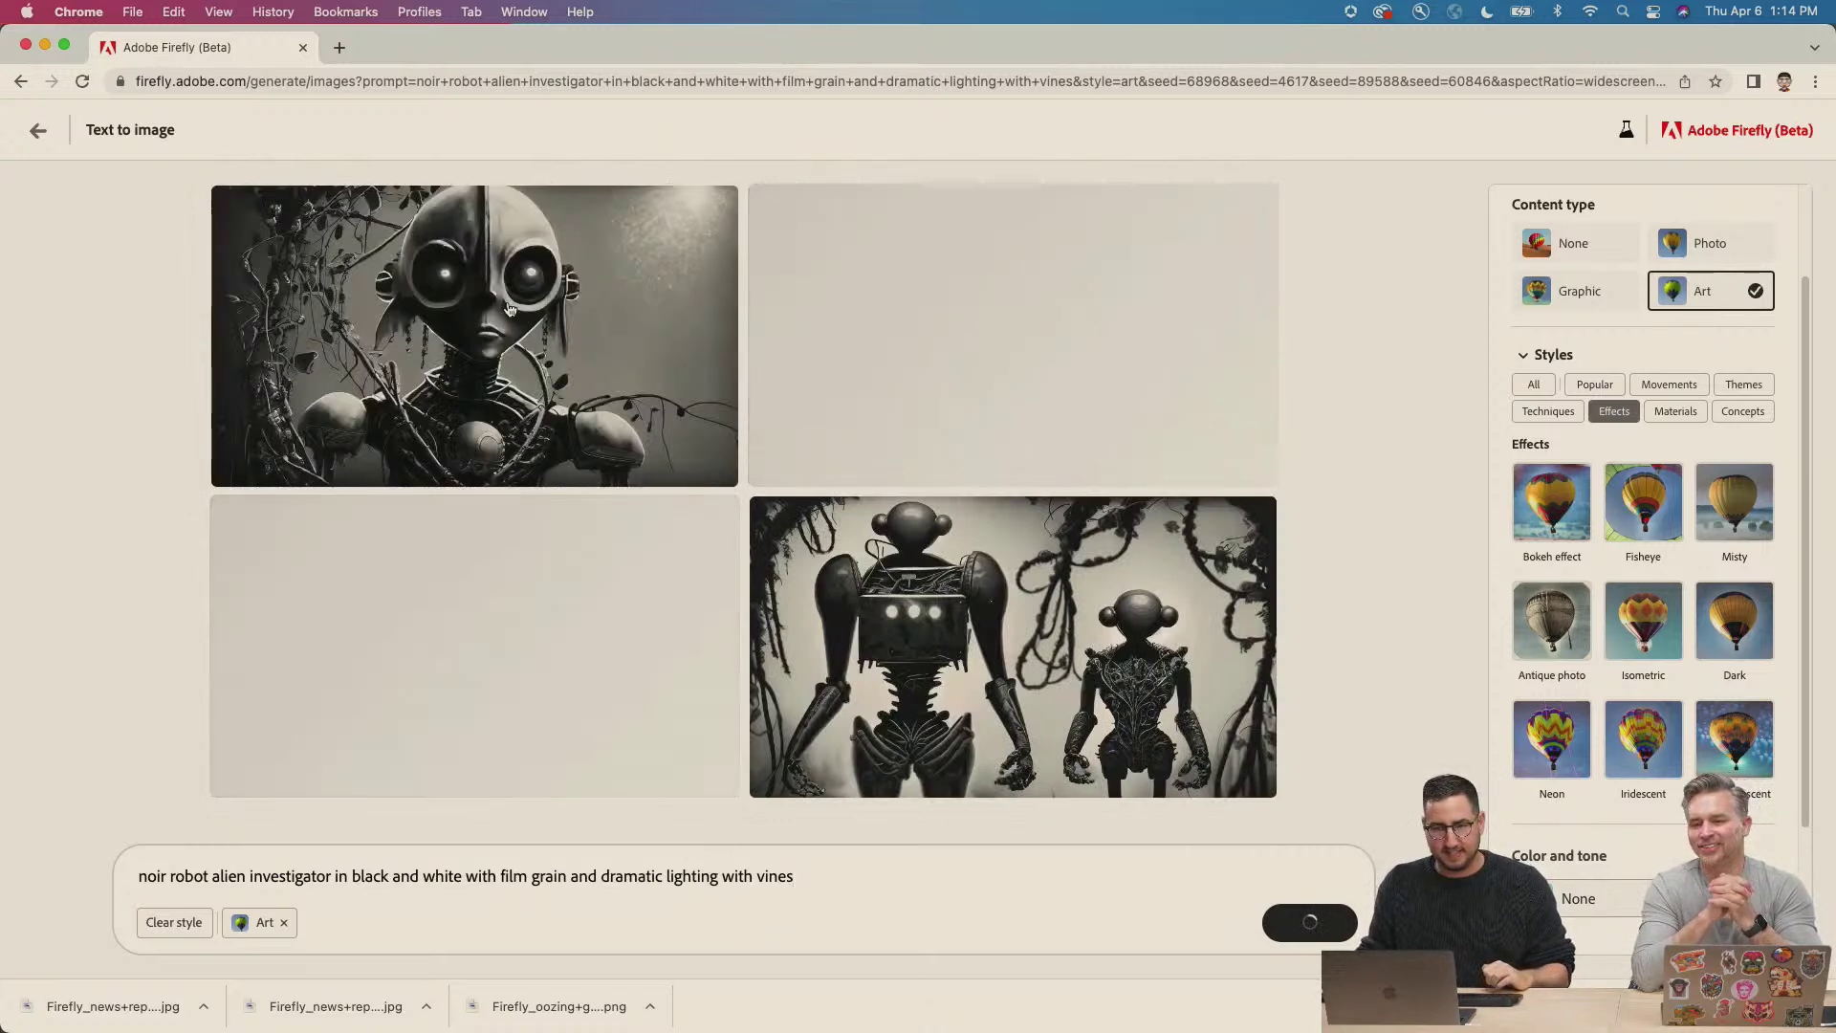
pyautogui.moveTo(487, 308)
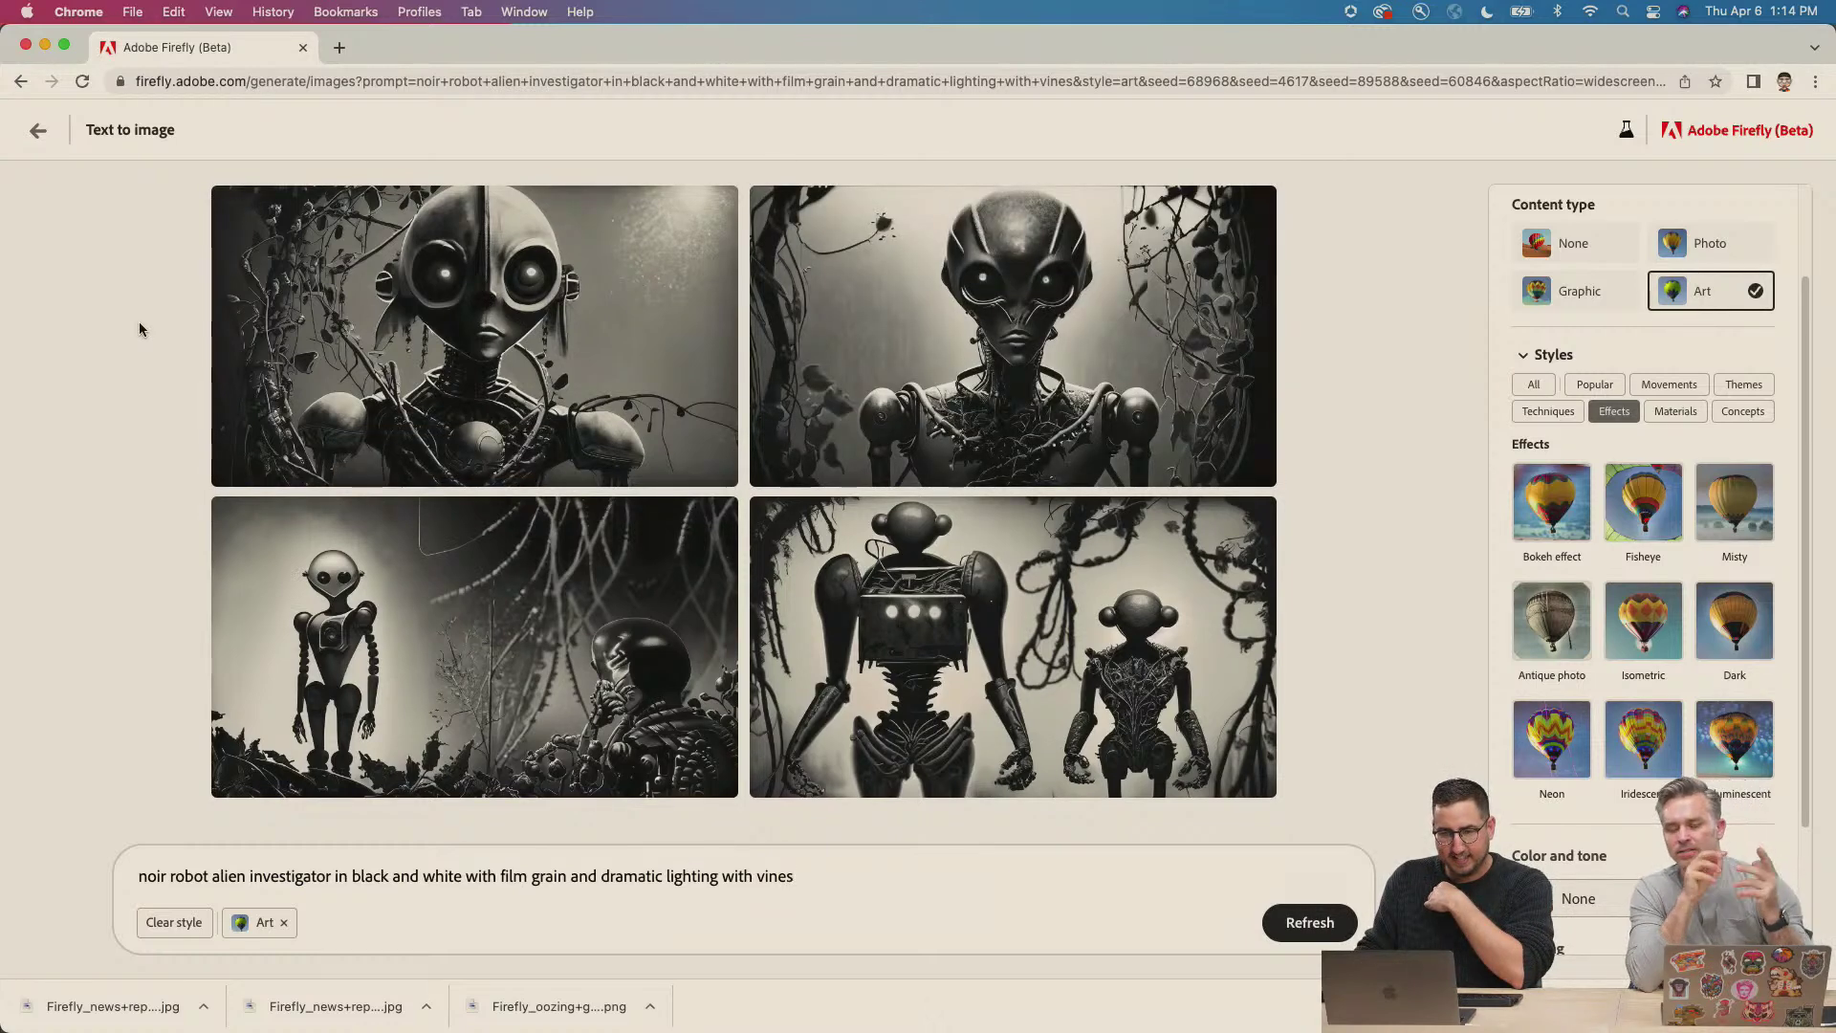
# Append "hiding in the shadows" to the robot alien prompt and generate the images again.
pyautogui.click(811, 872)
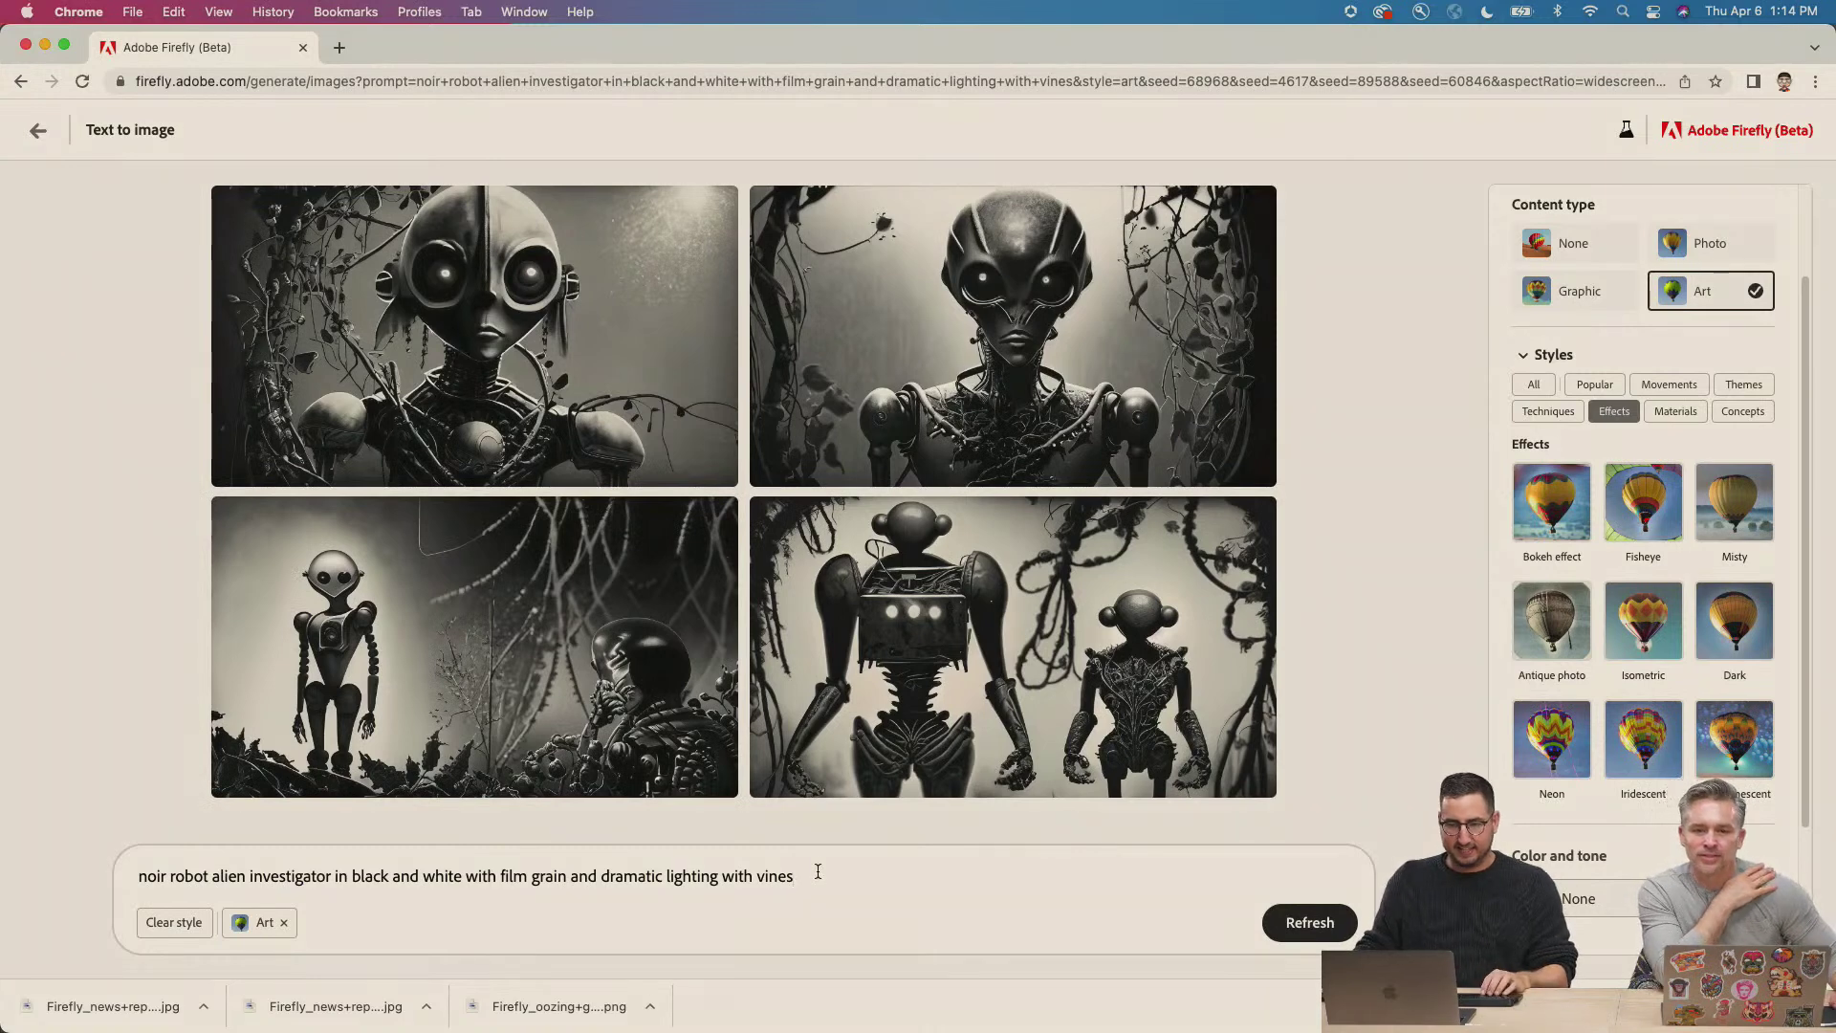
pyautogui.write('hi')
pyautogui.write('ding in the sha')
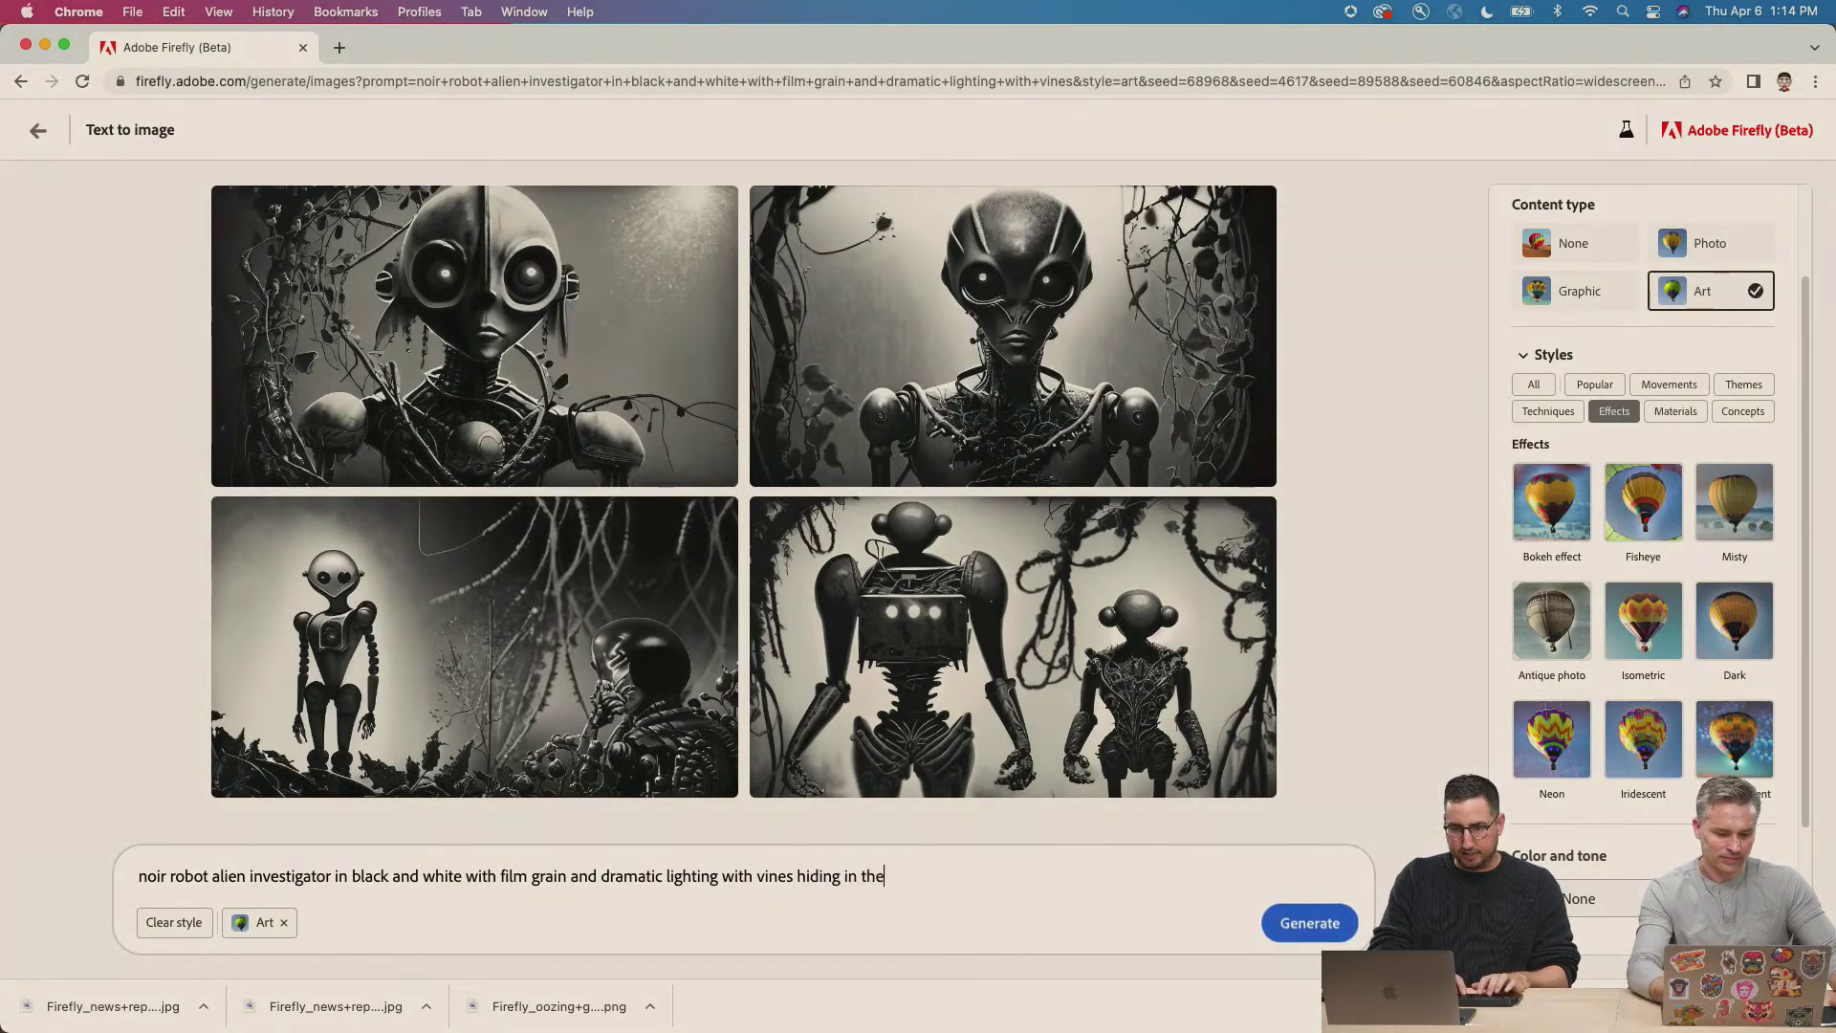
pyautogui.write('dows')
pyautogui.press('Return')
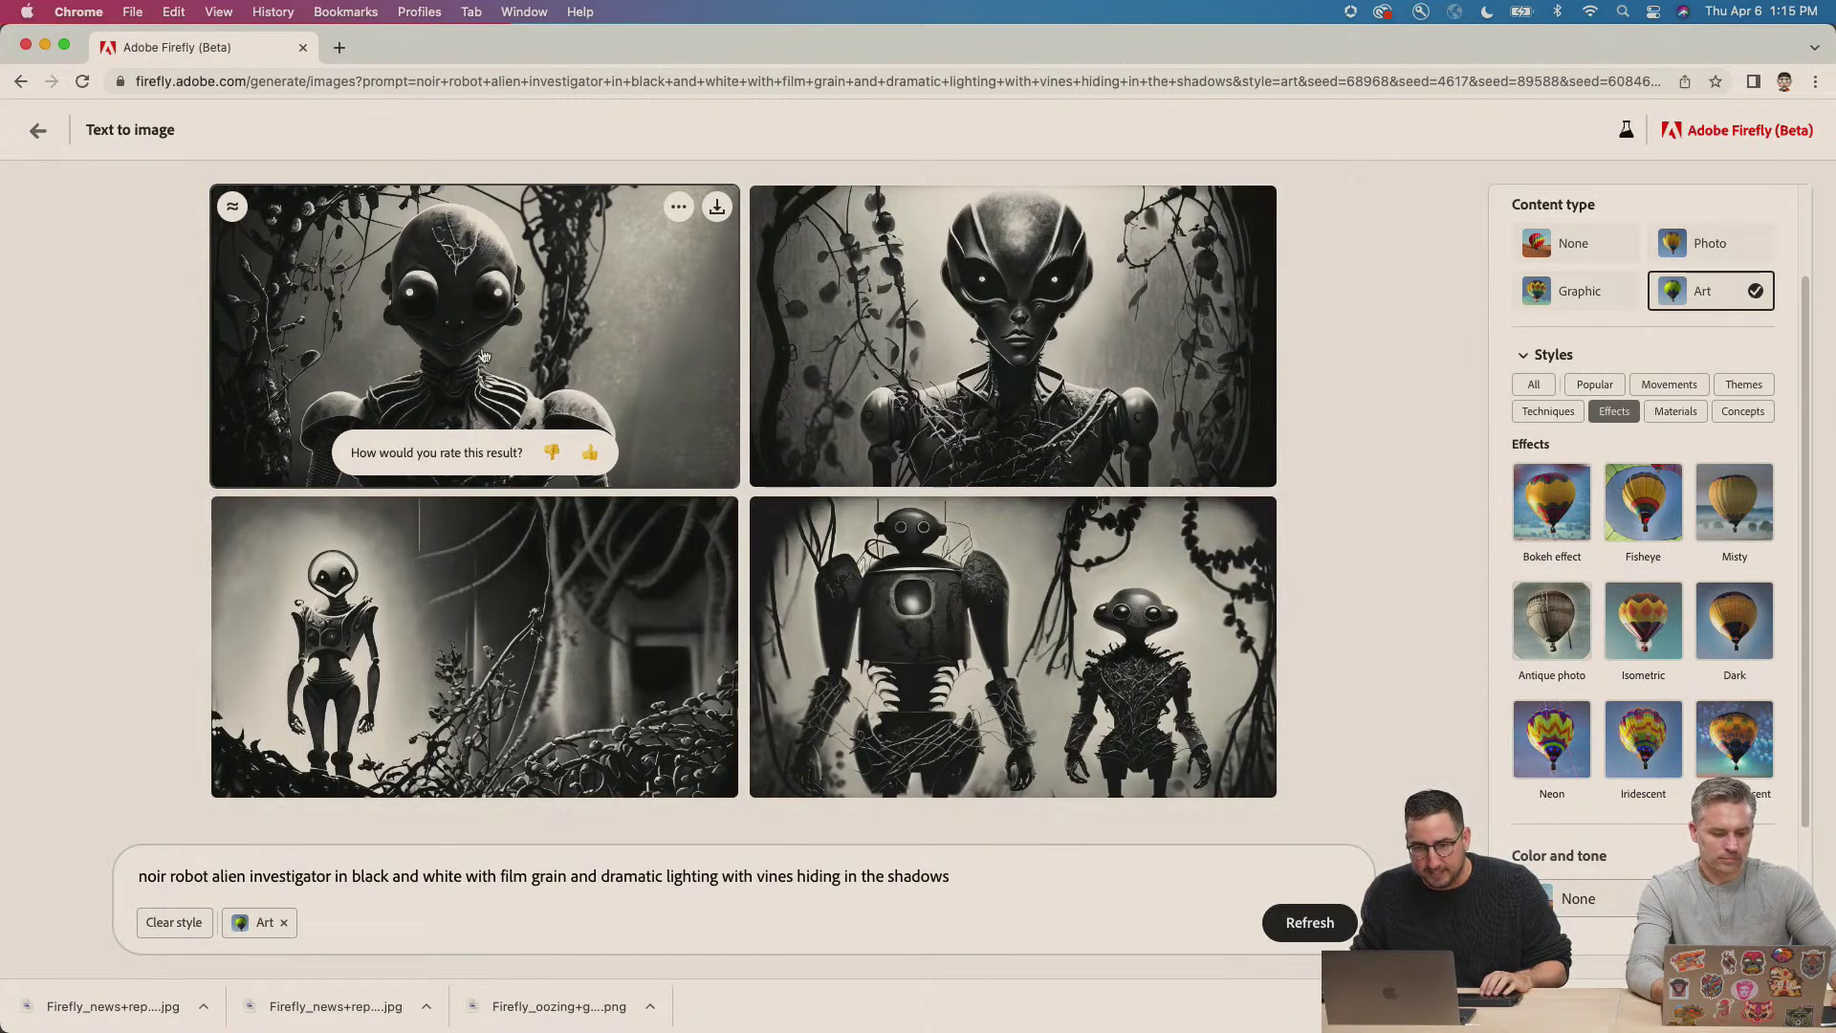
# View the second alien image enlarged, download it and return to the four results.
pyautogui.click(979, 318)
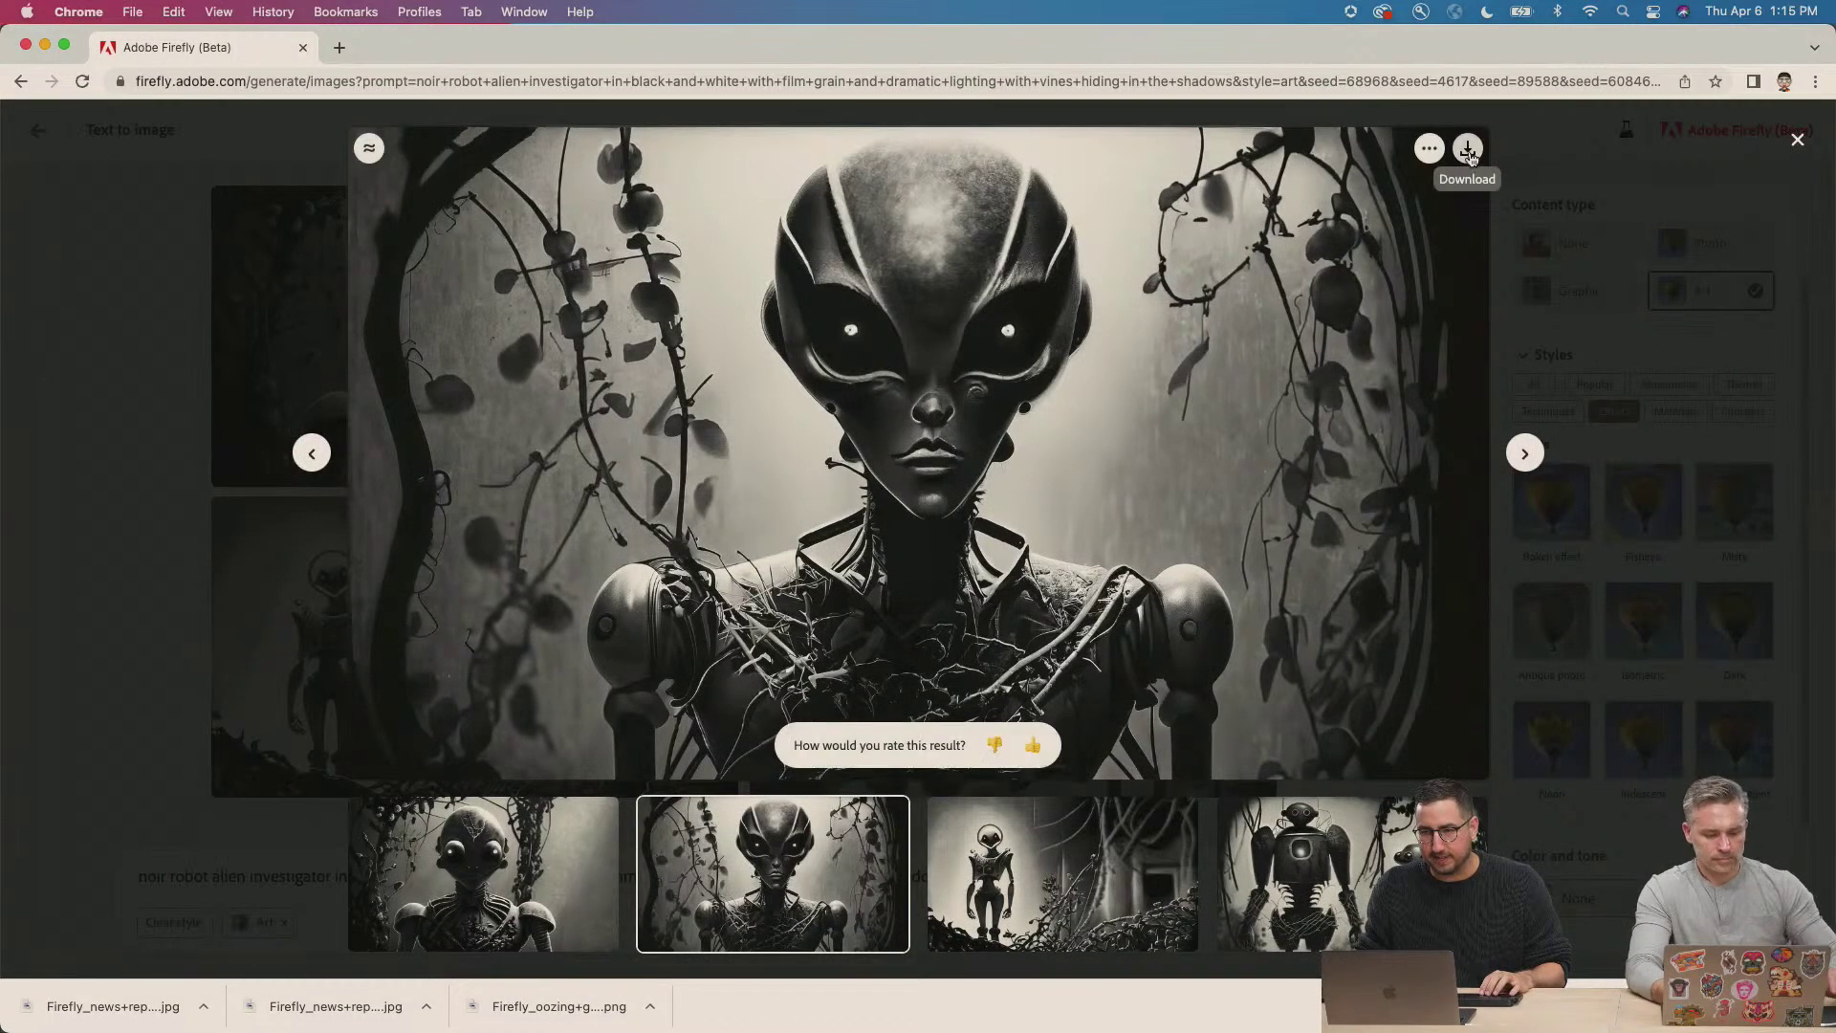
pyautogui.click(1468, 150)
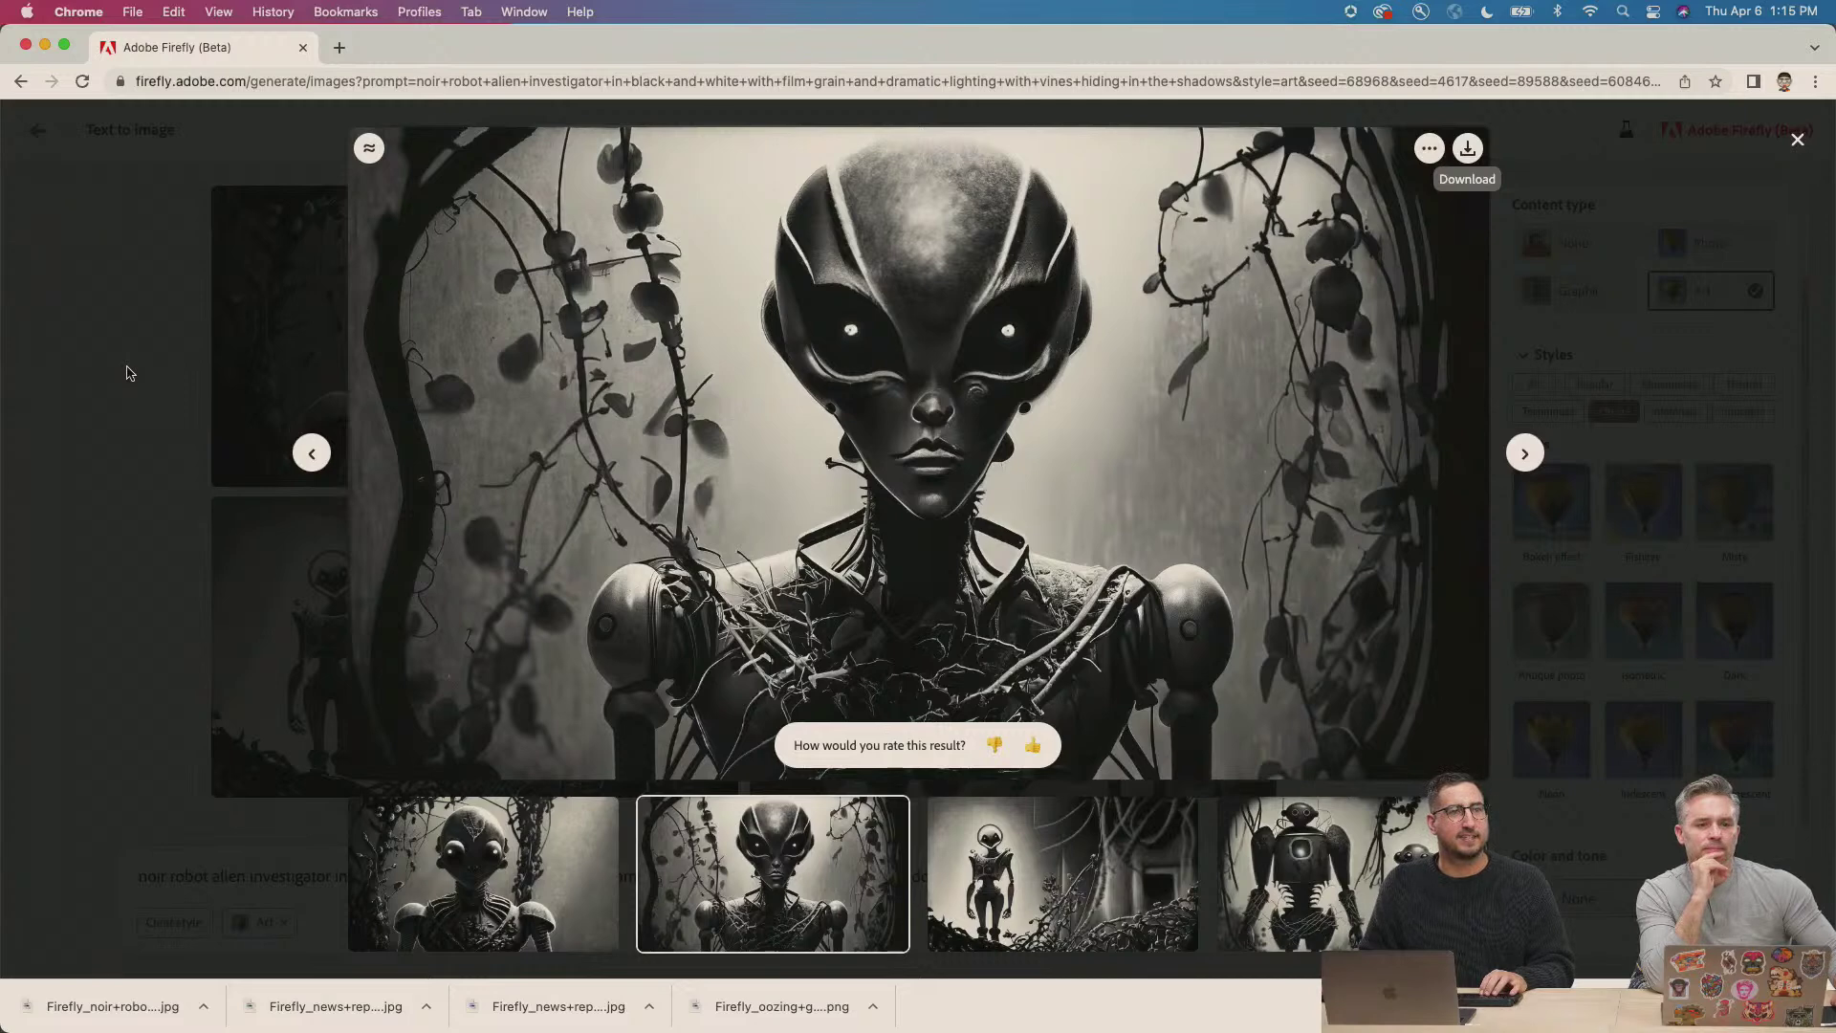
pyautogui.click(129, 373)
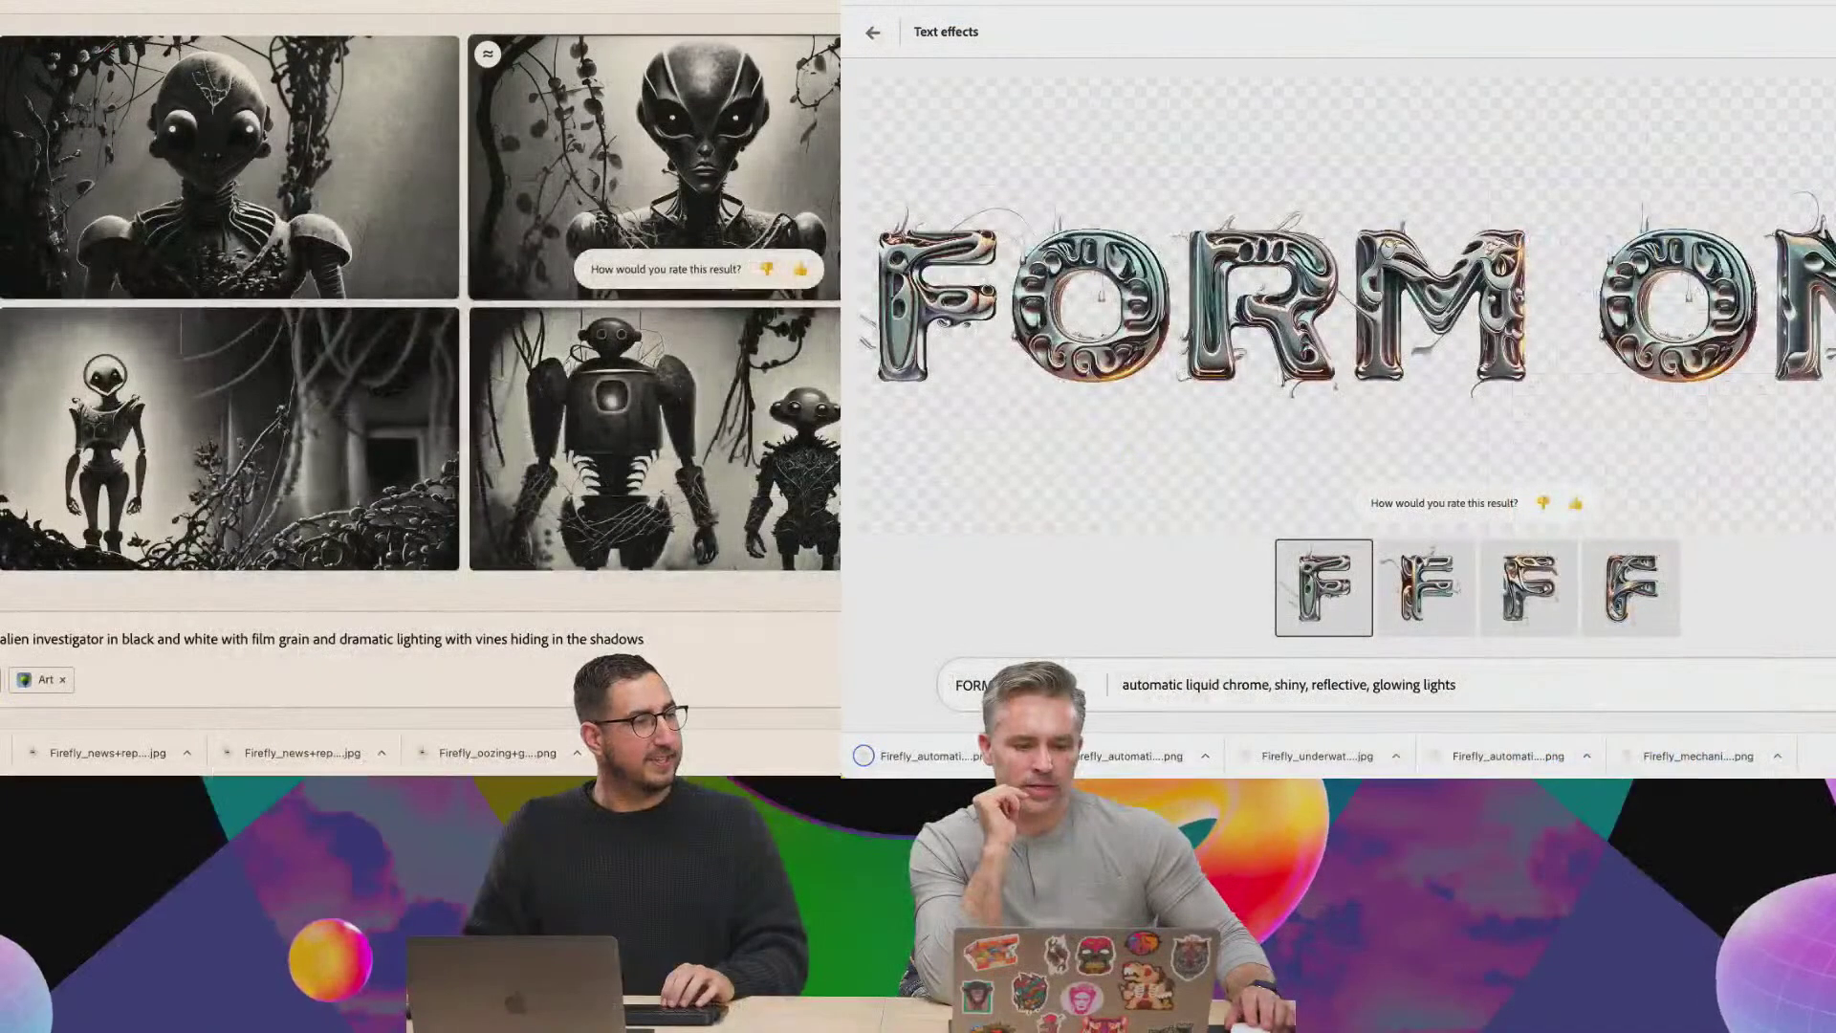
# Look through the open browser pages with the octopus image and the synonym search, returning to the chrome text effect.
pyautogui.hotkey('ctrl', 'Tab')
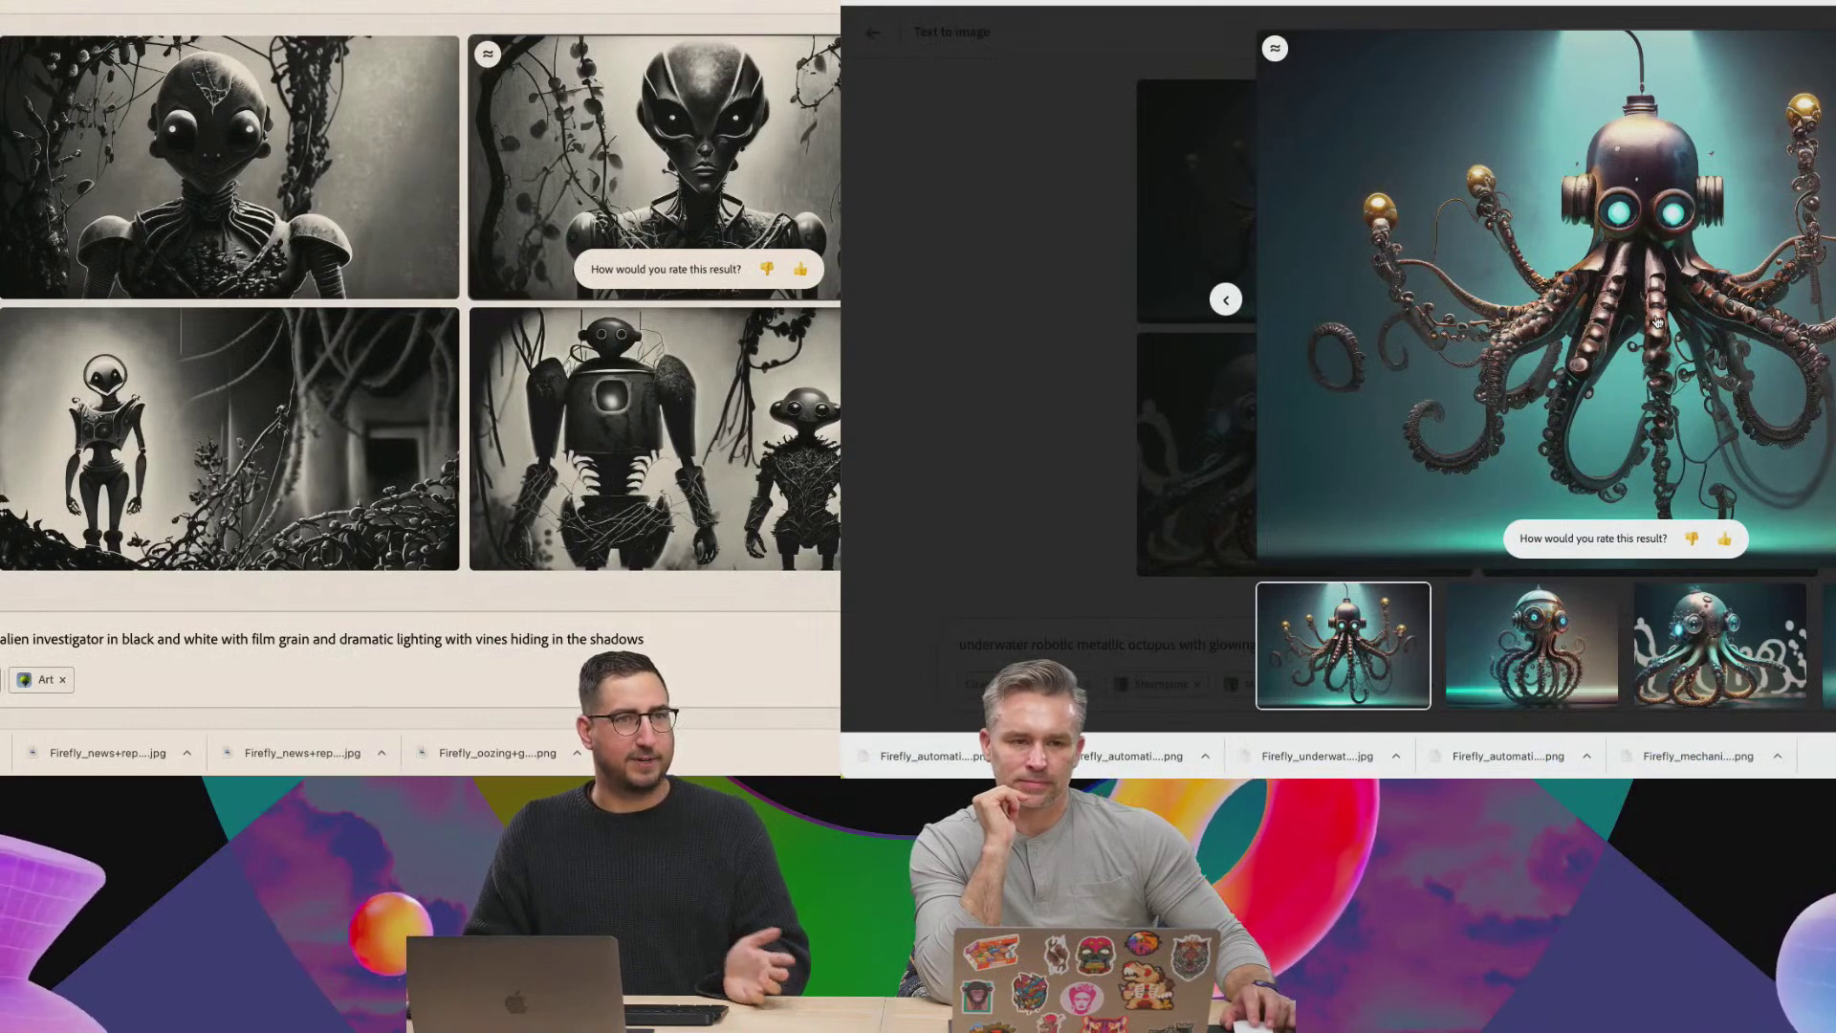
pyautogui.hotkey('ctrl', 'Tab')
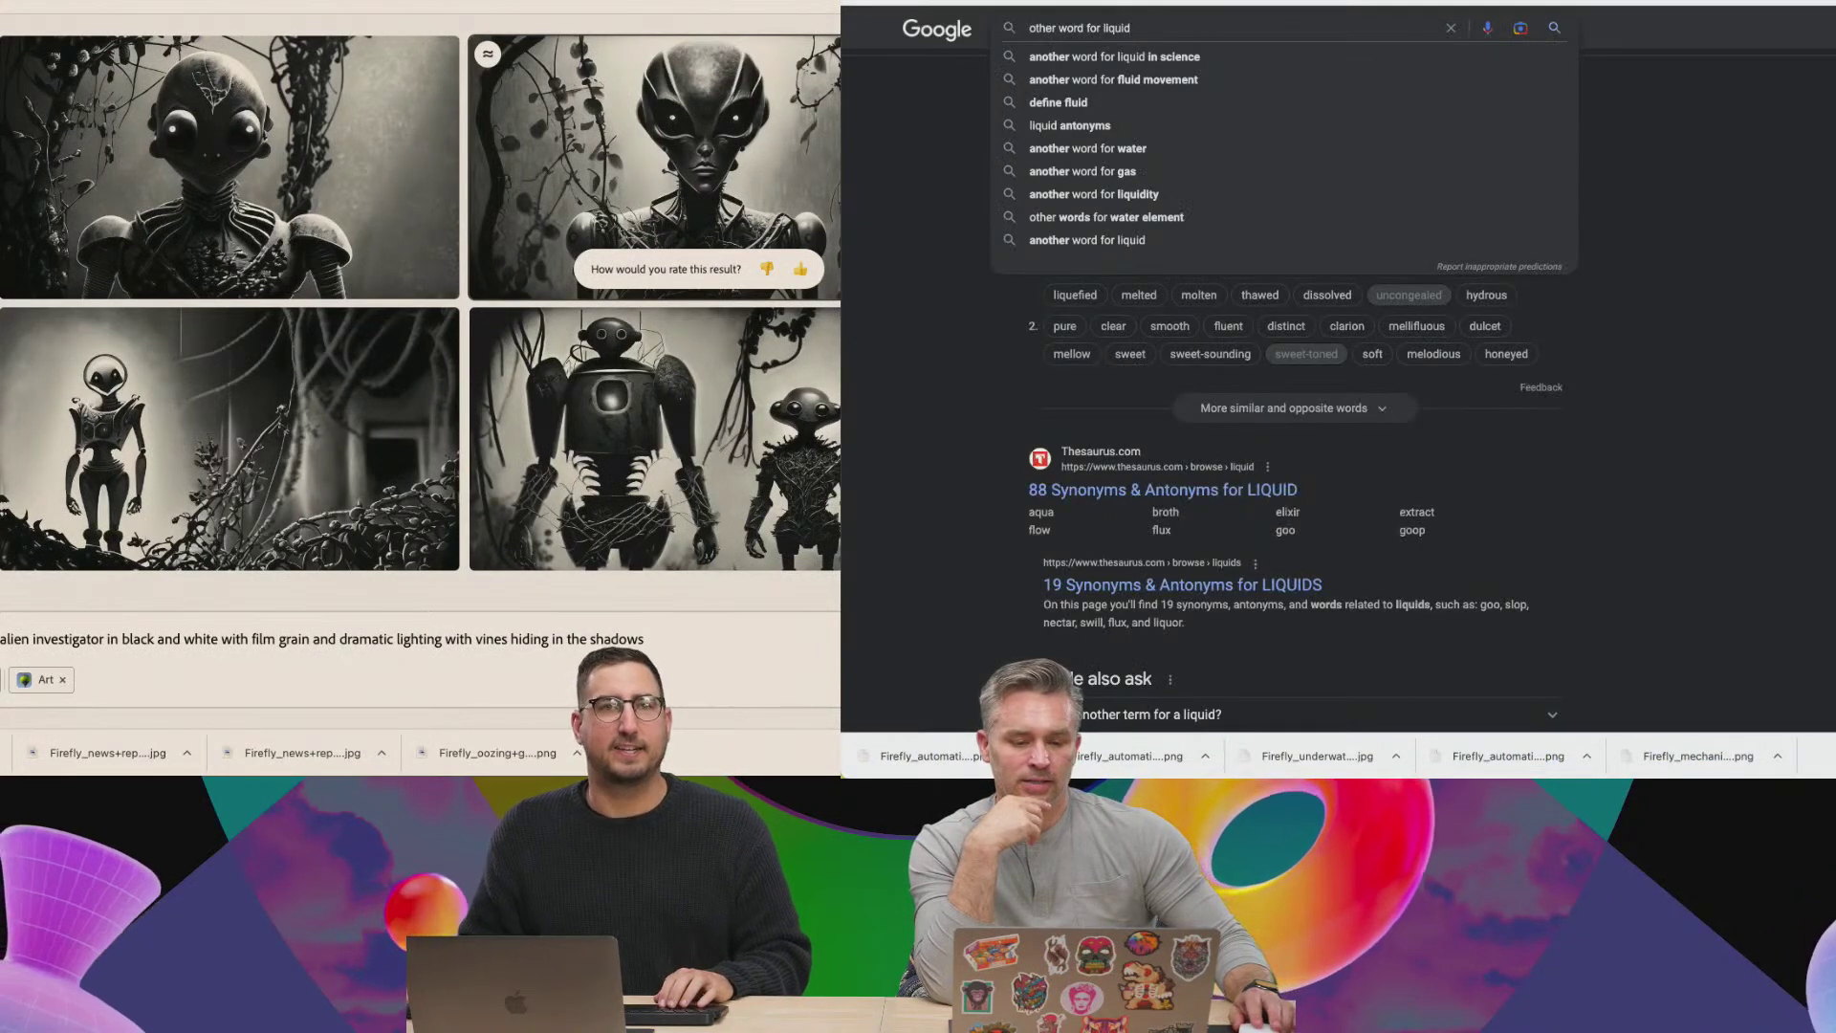
pyautogui.hotkey('ctrl', 'Tab')
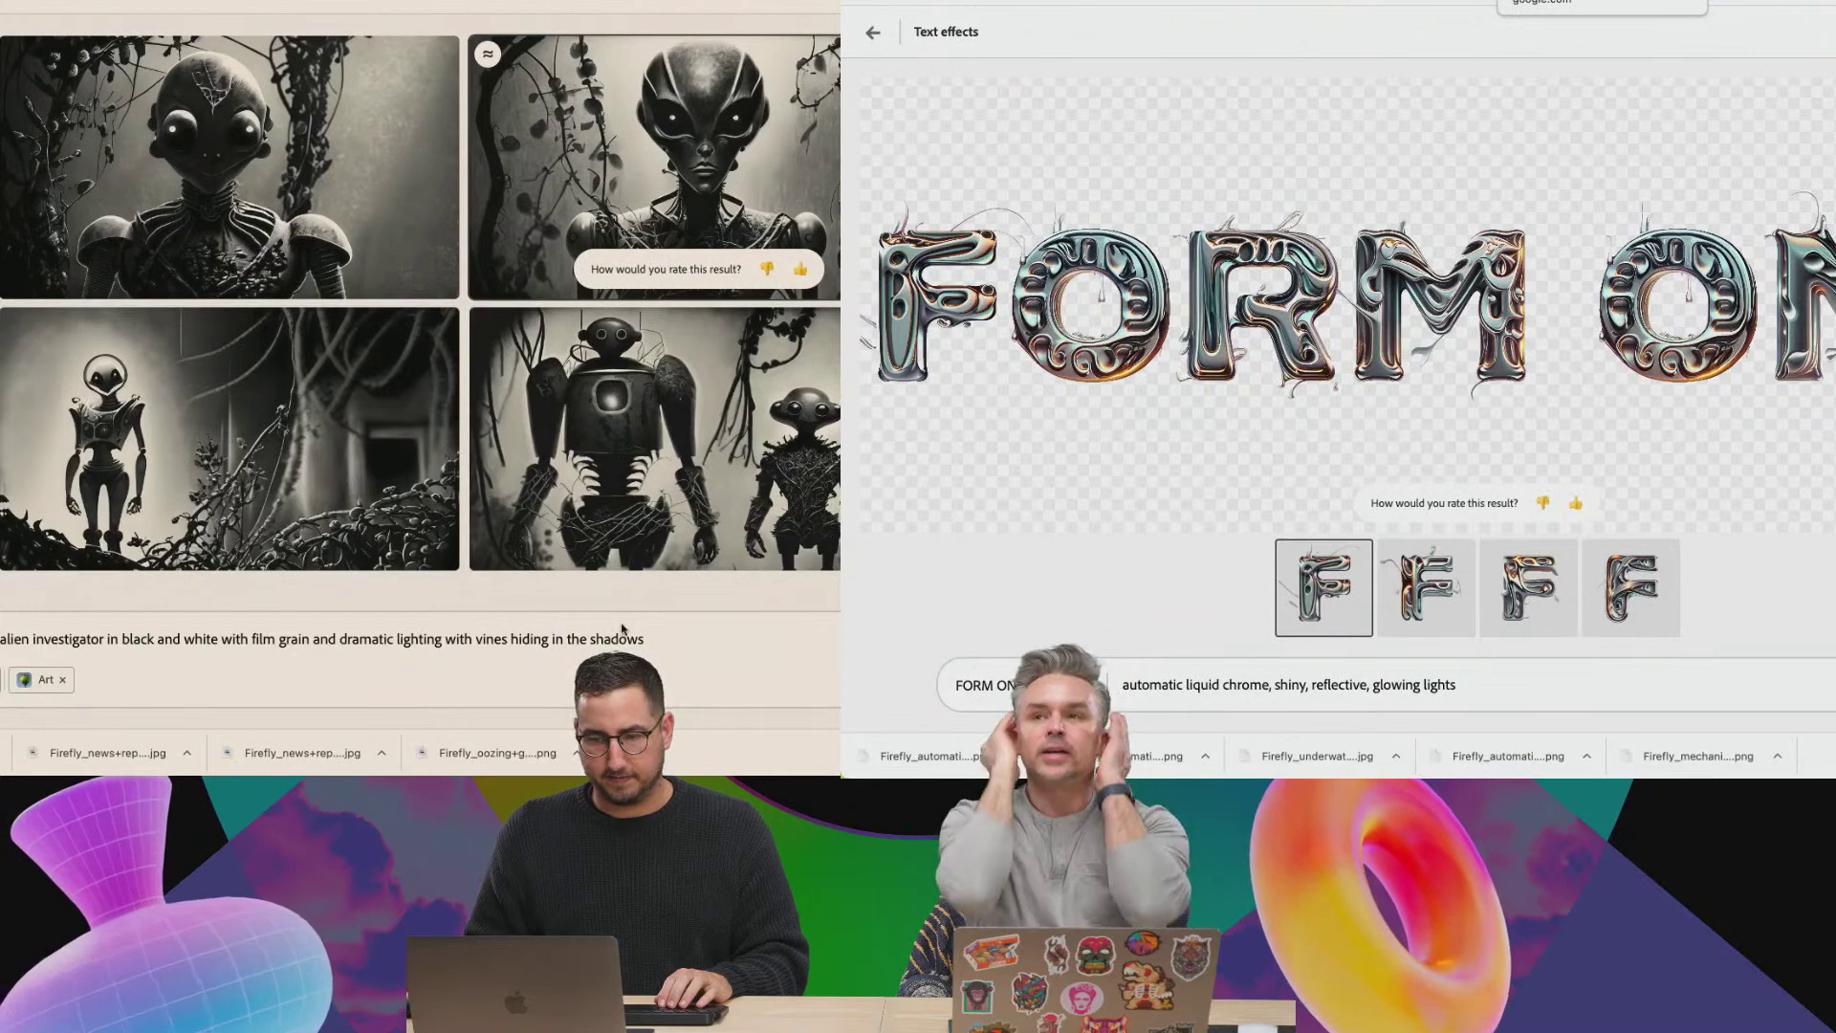
# Clear the whole robot alien prompt to make room for a new image description.
pyautogui.moveTo(669, 635); pyautogui.dragTo(2, 638)
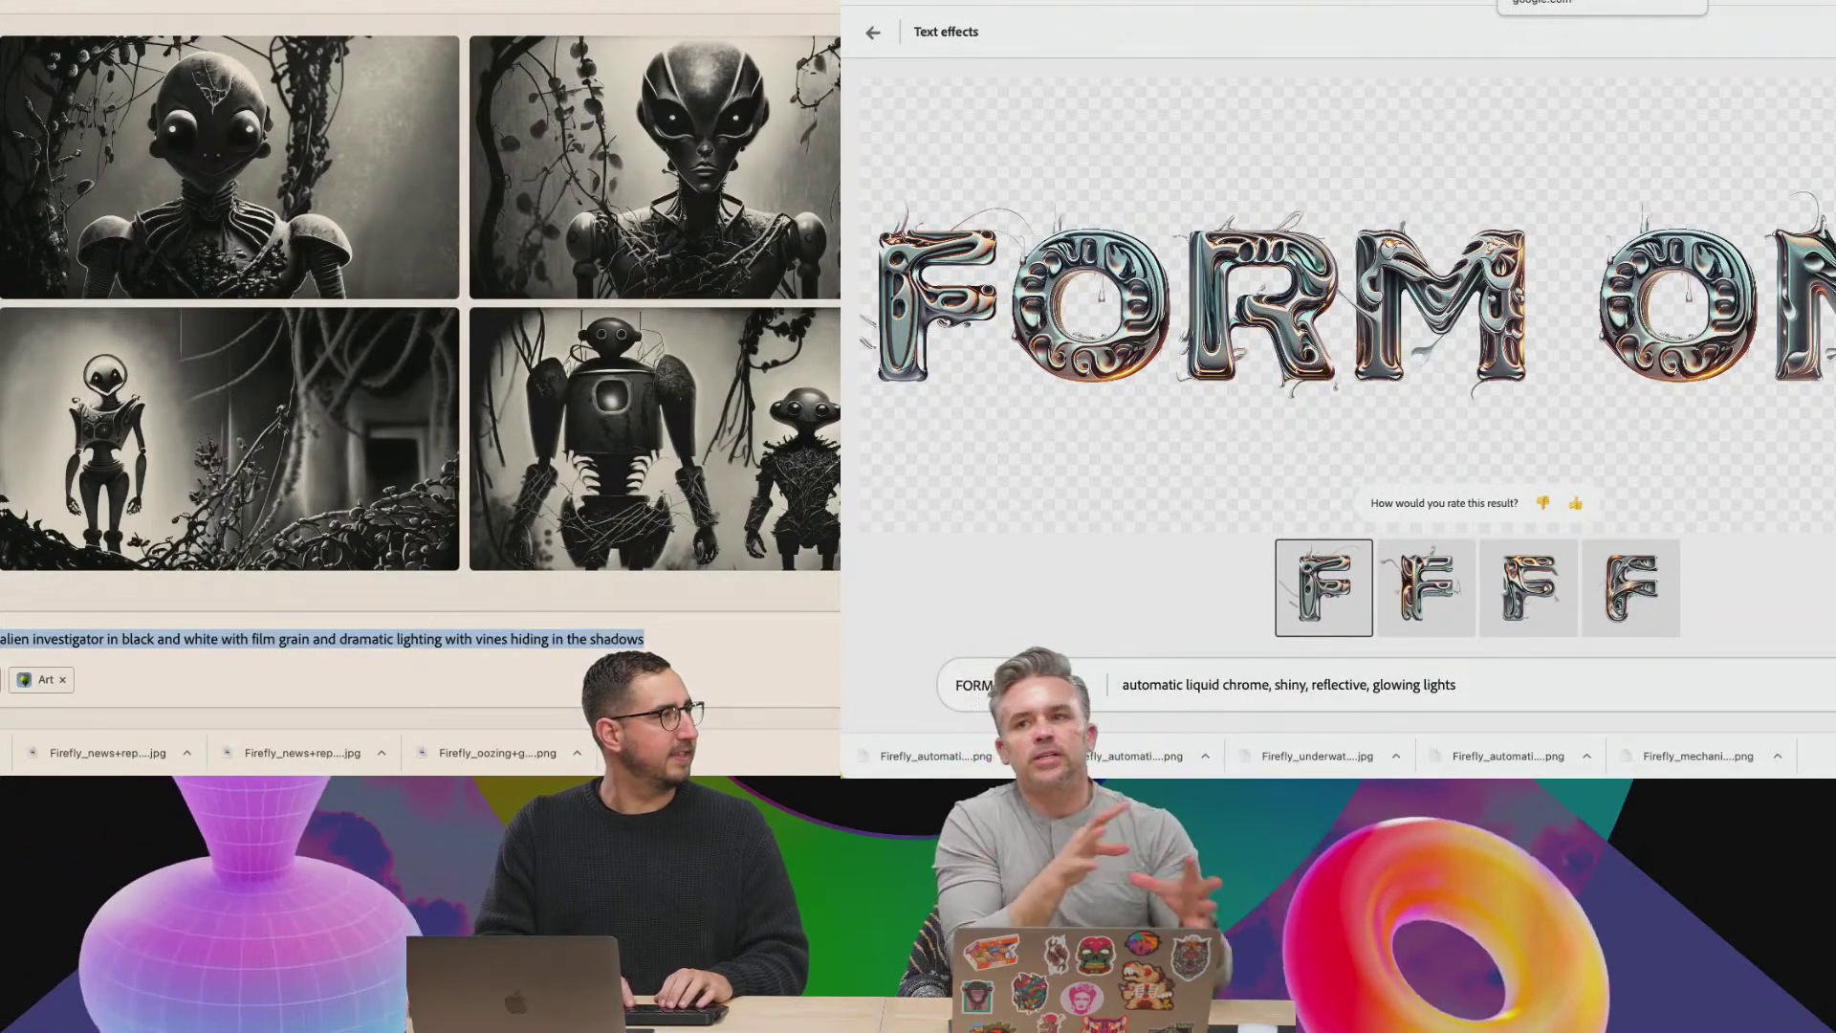
pyautogui.press('BackSpace')
pyautogui.write('a')
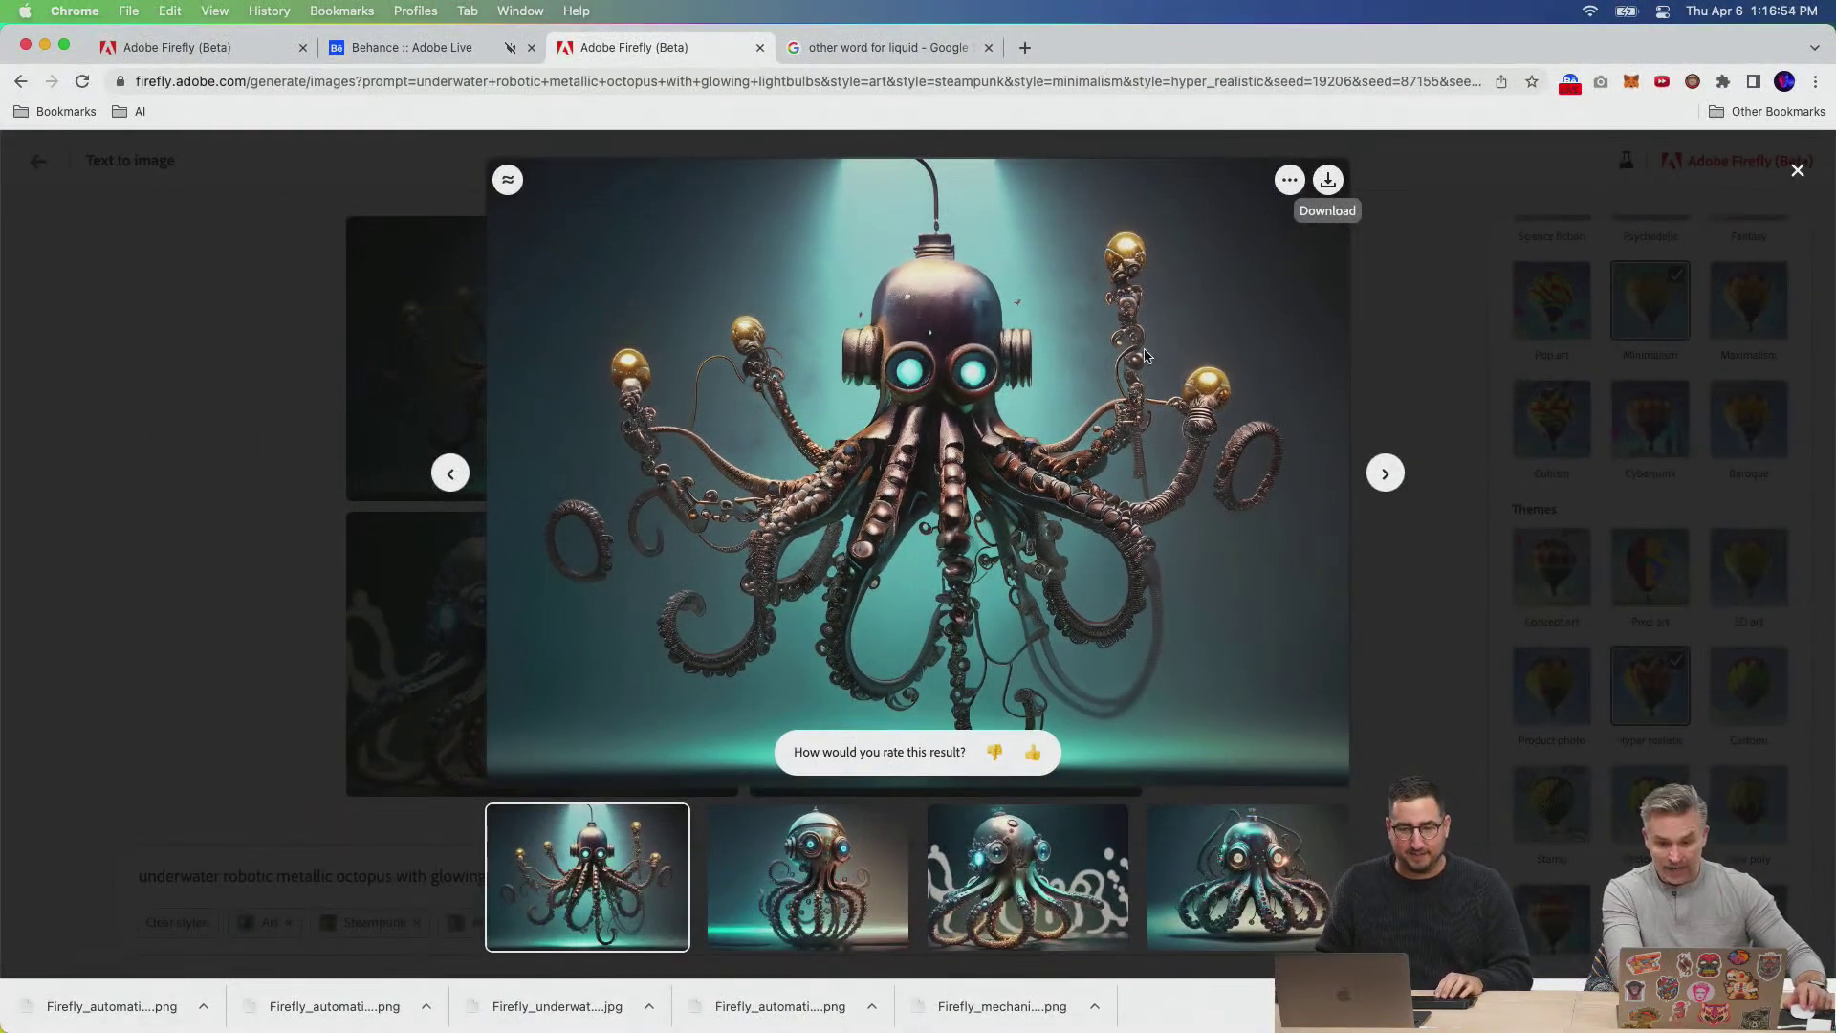
# Download the enlarged first octopus image with Content Credentials, return to the results and download the second octopus image as well.
pyautogui.click(1327, 181)
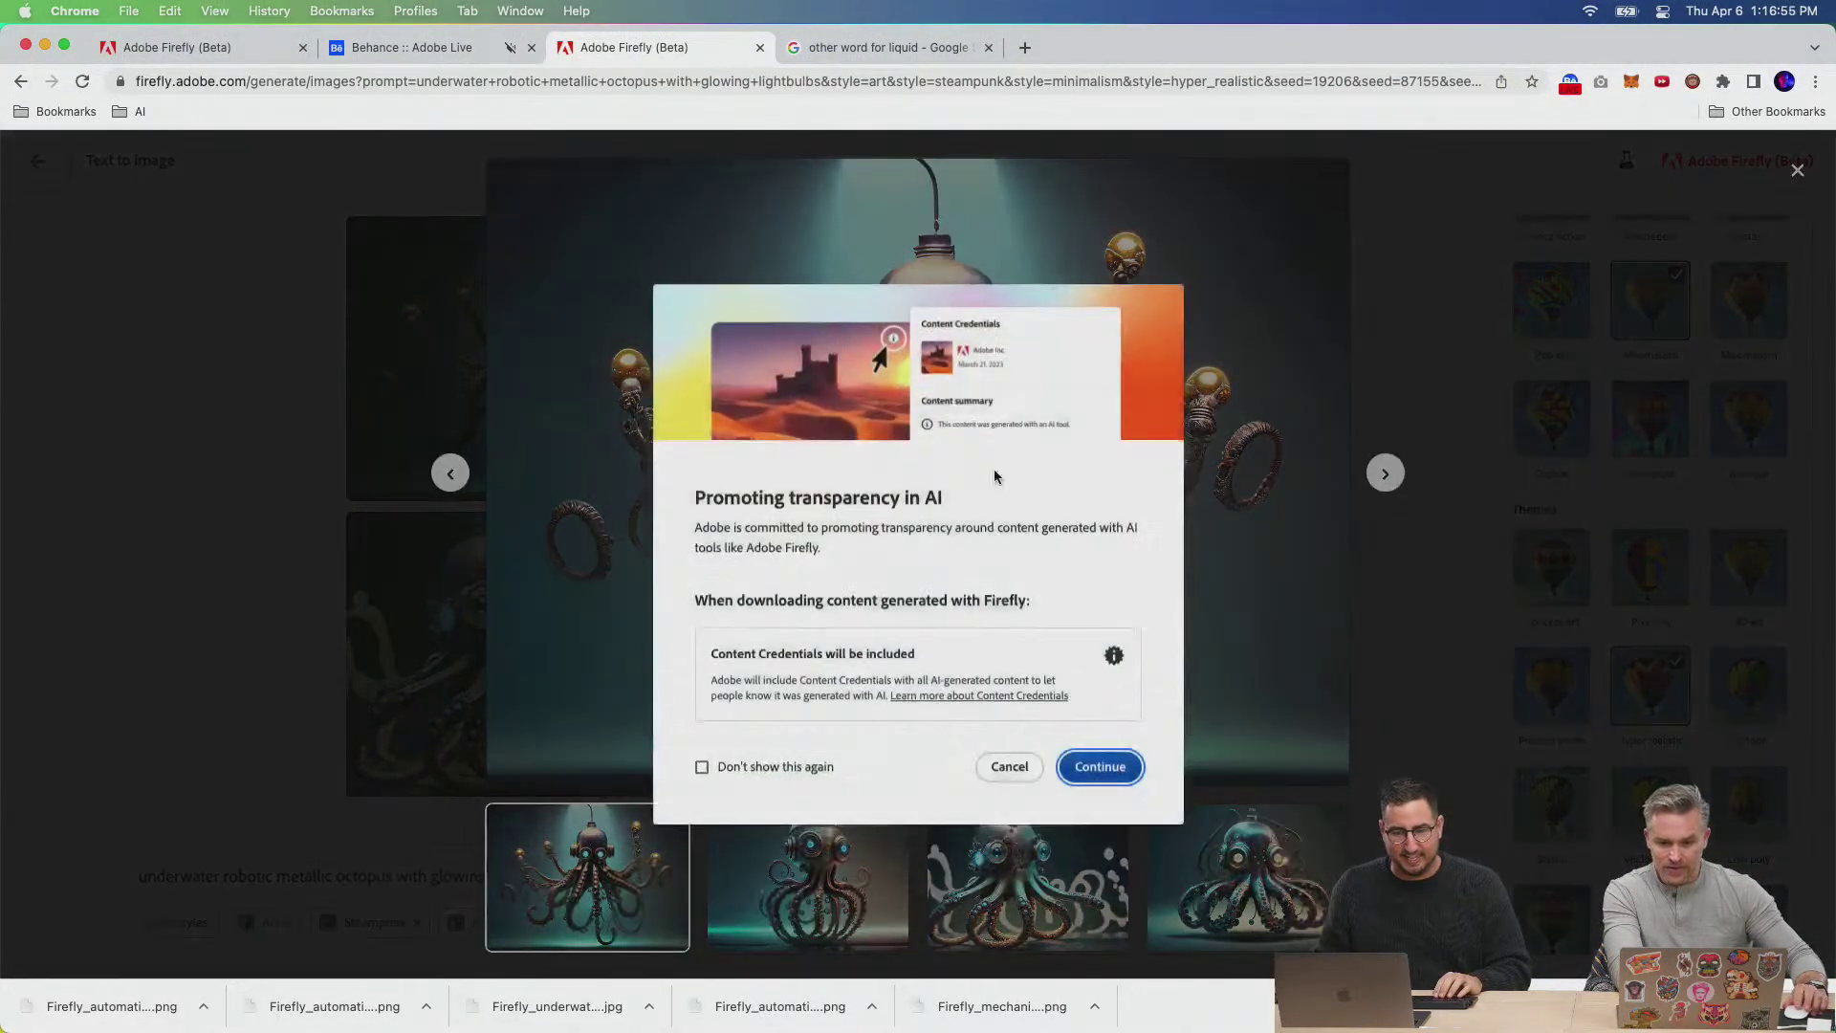
pyautogui.click(1094, 762)
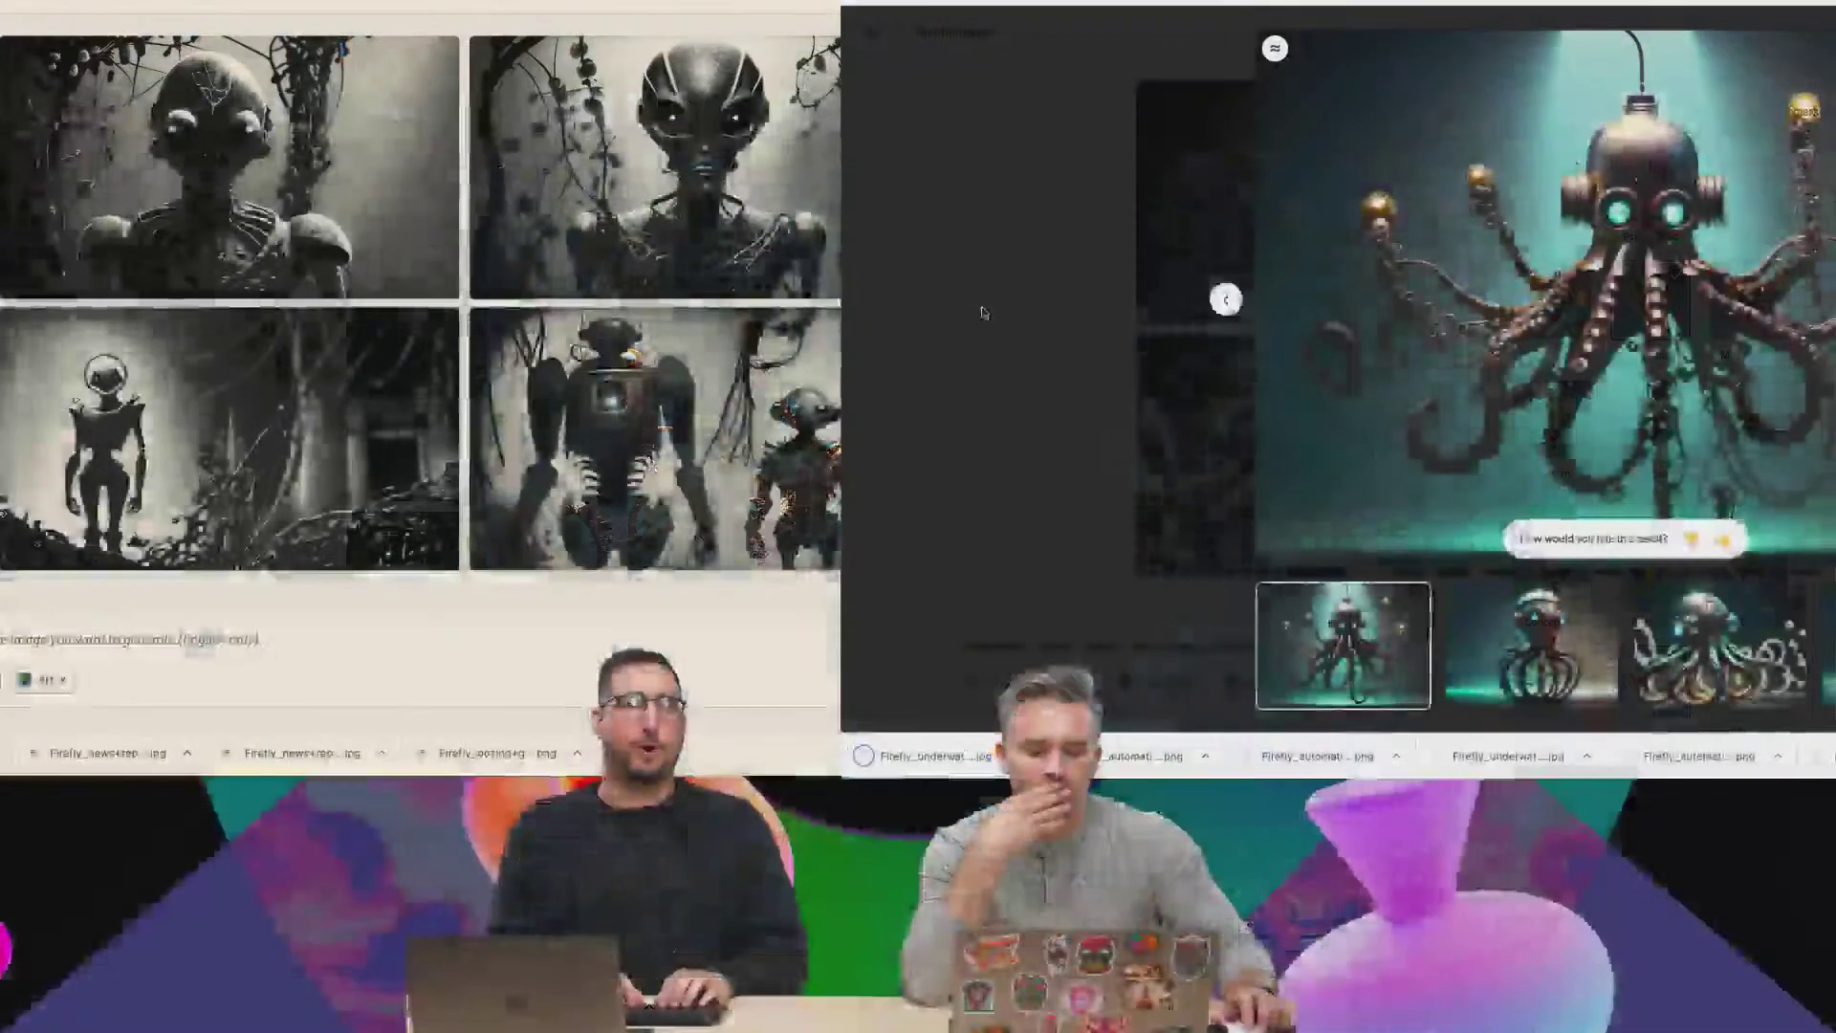
pyautogui.click(983, 312)
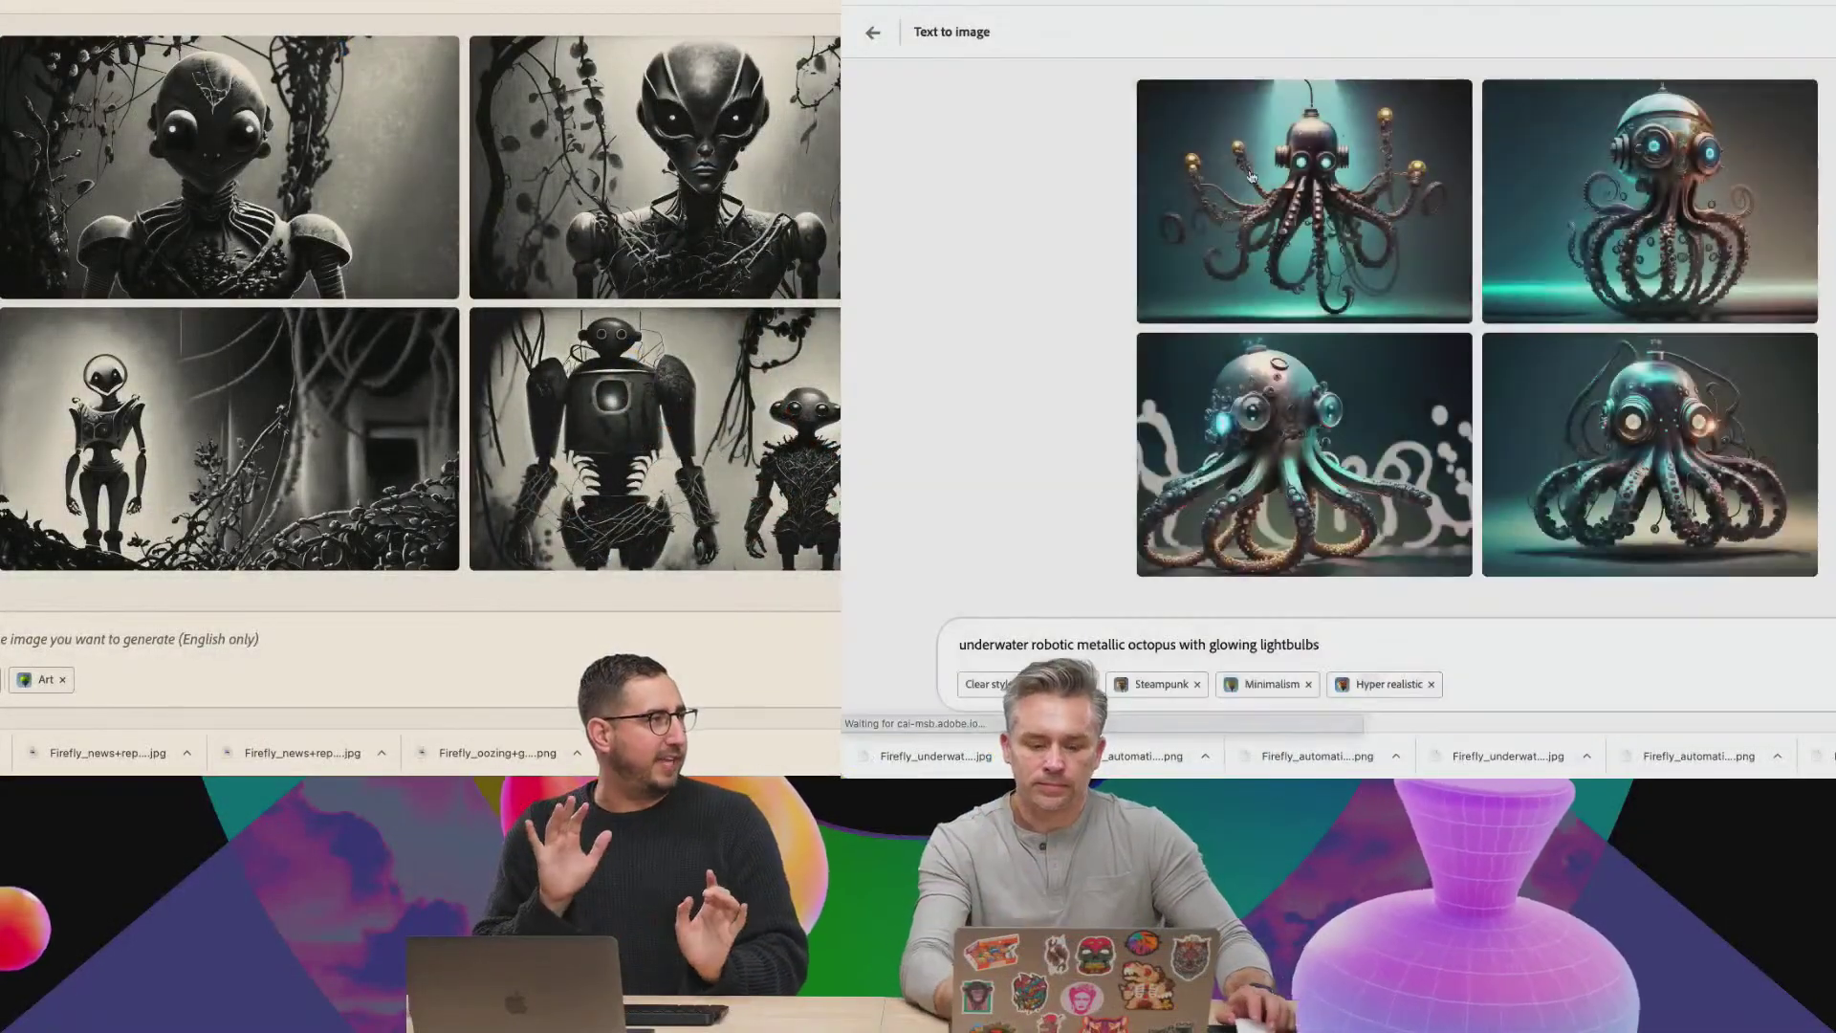
pyautogui.click(1802, 97)
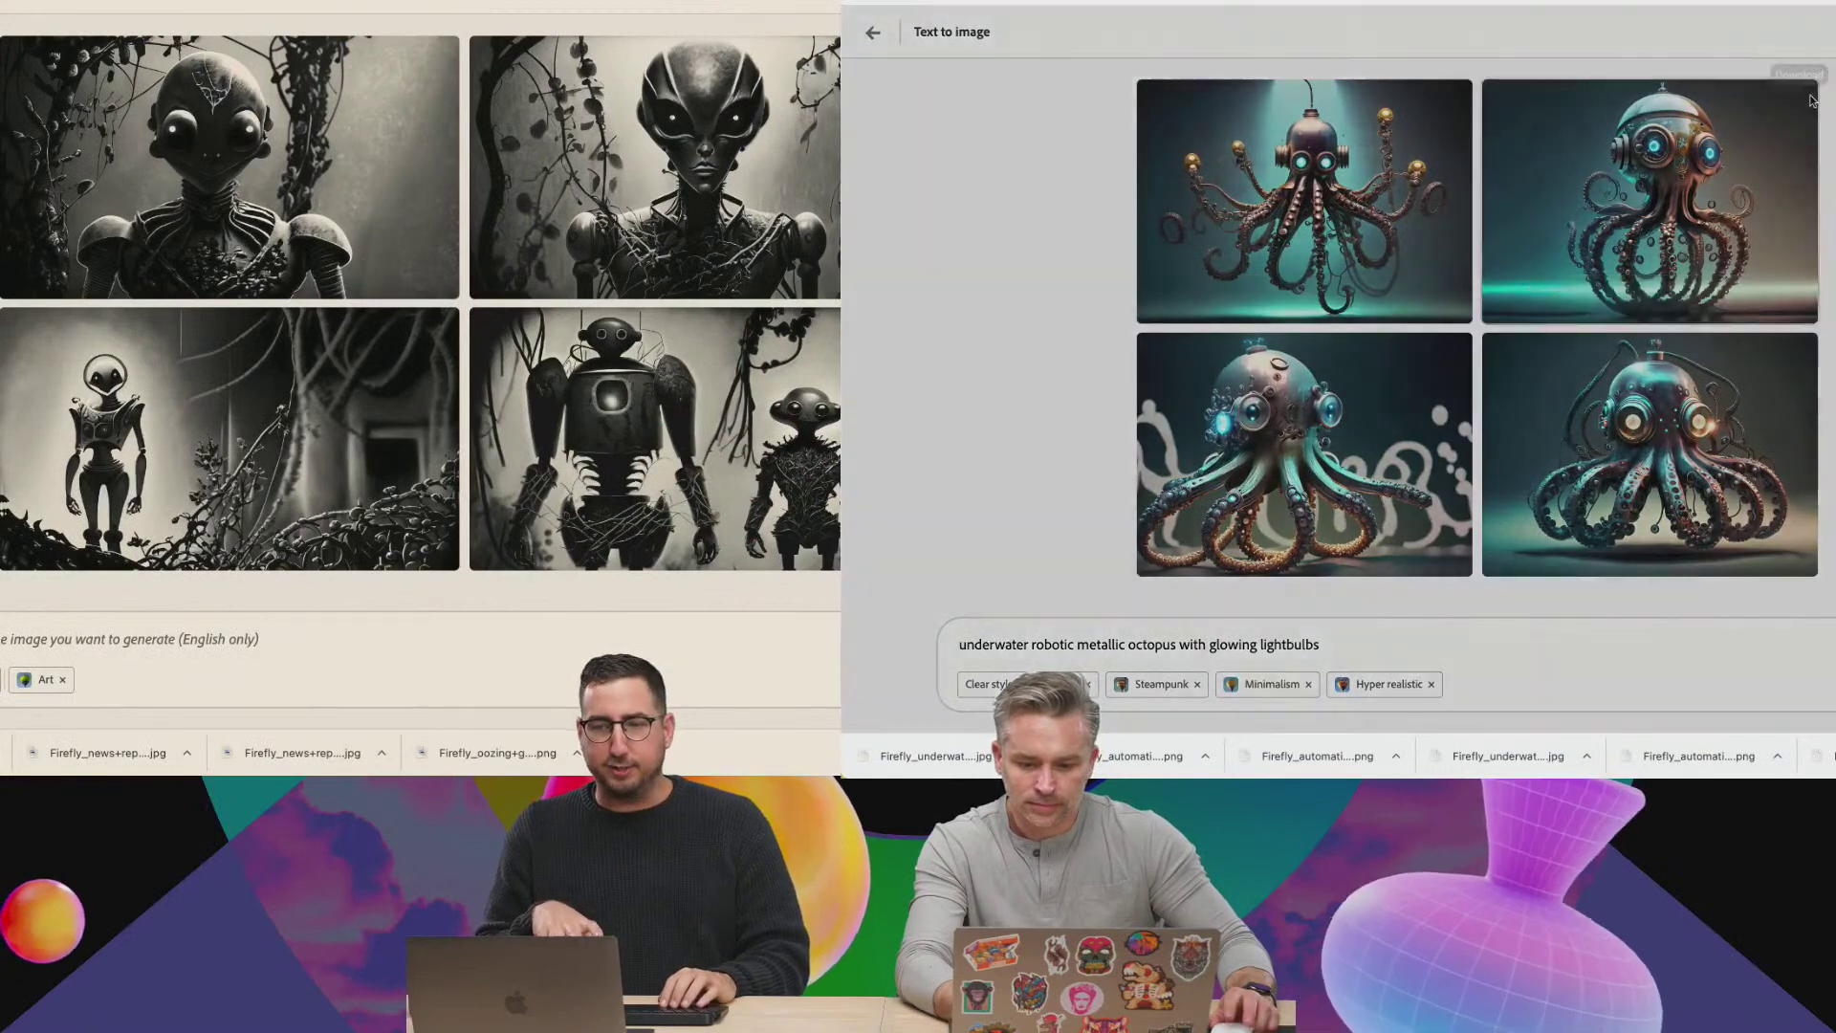
pyautogui.click(1782, 551)
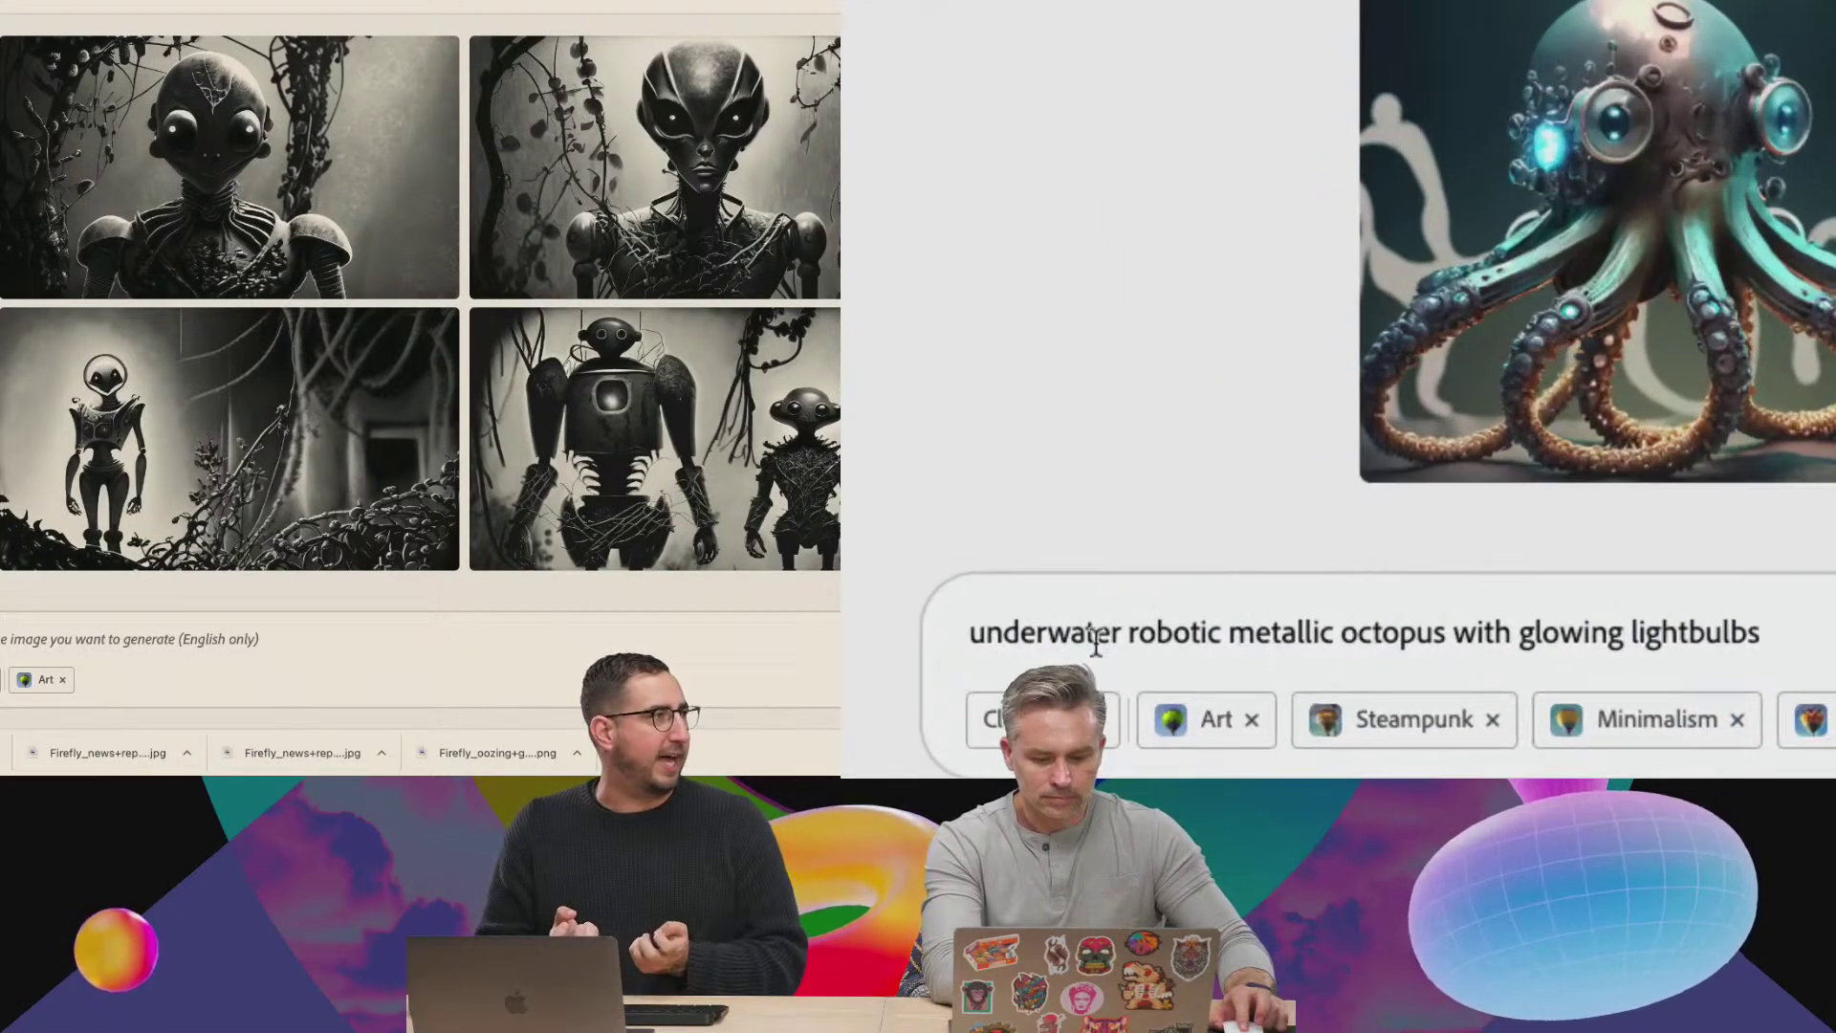
# Replace "octopus" with "running" in the underwater robotic prompt and generate the images, while describing a street with neon in the other window's prompt.
pyautogui.doubleClick(1366, 638)
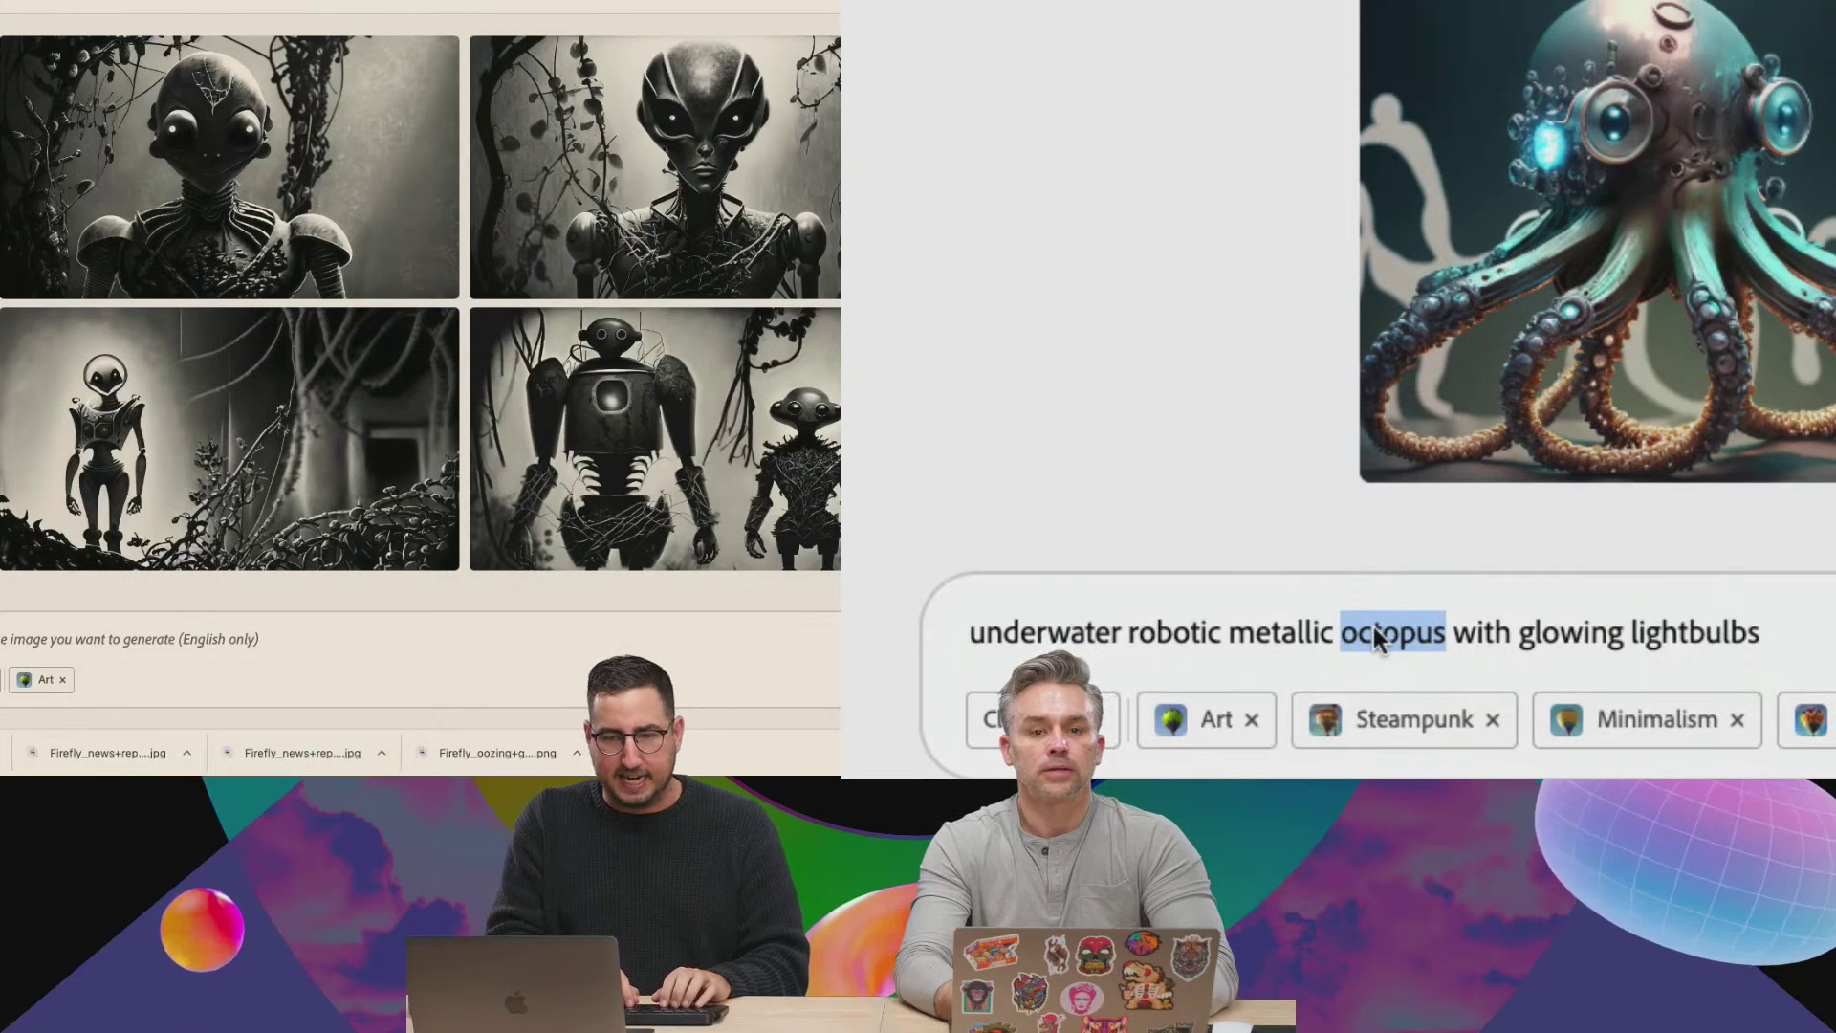
pyautogui.write('MAN')
pyautogui.press('BackSpace')
pyautogui.press('BackSpace')
pyautogui.press('BackSpace')
pyautogui.write('running wi')
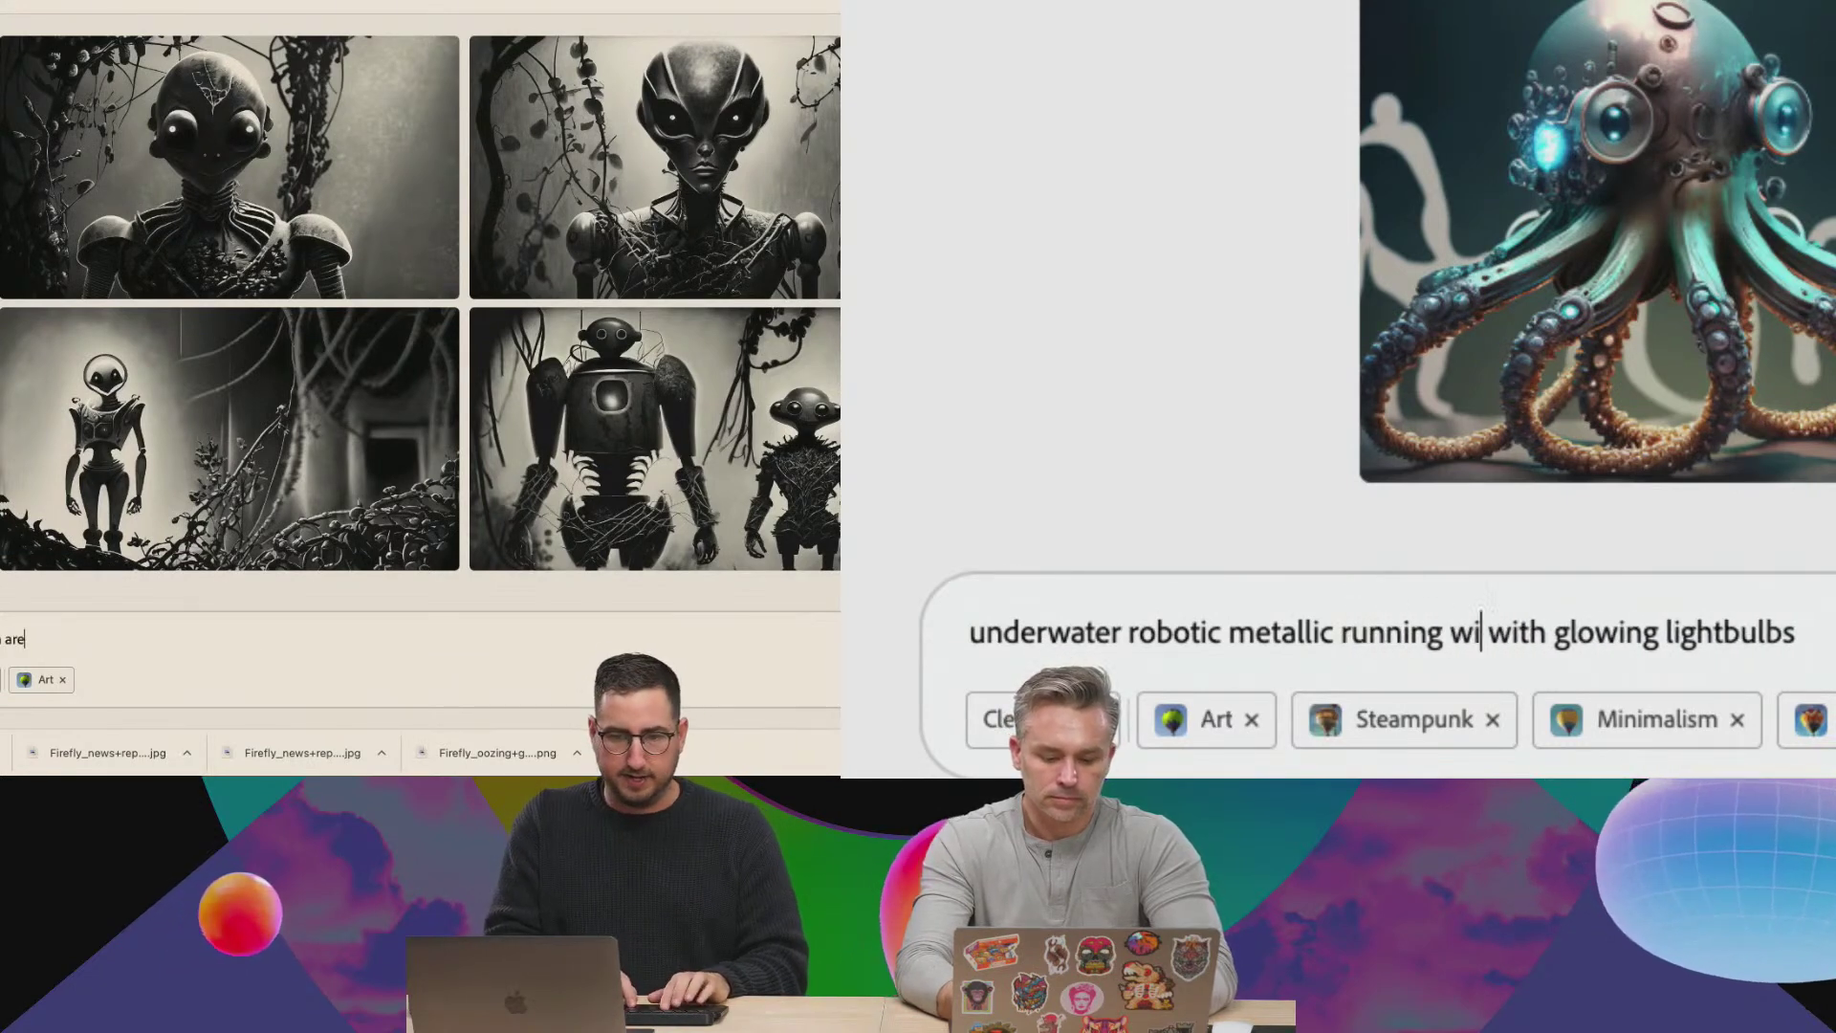
pyautogui.press('BackSpace')
pyautogui.press('BackSpace')
pyautogui.write('treet with neon')
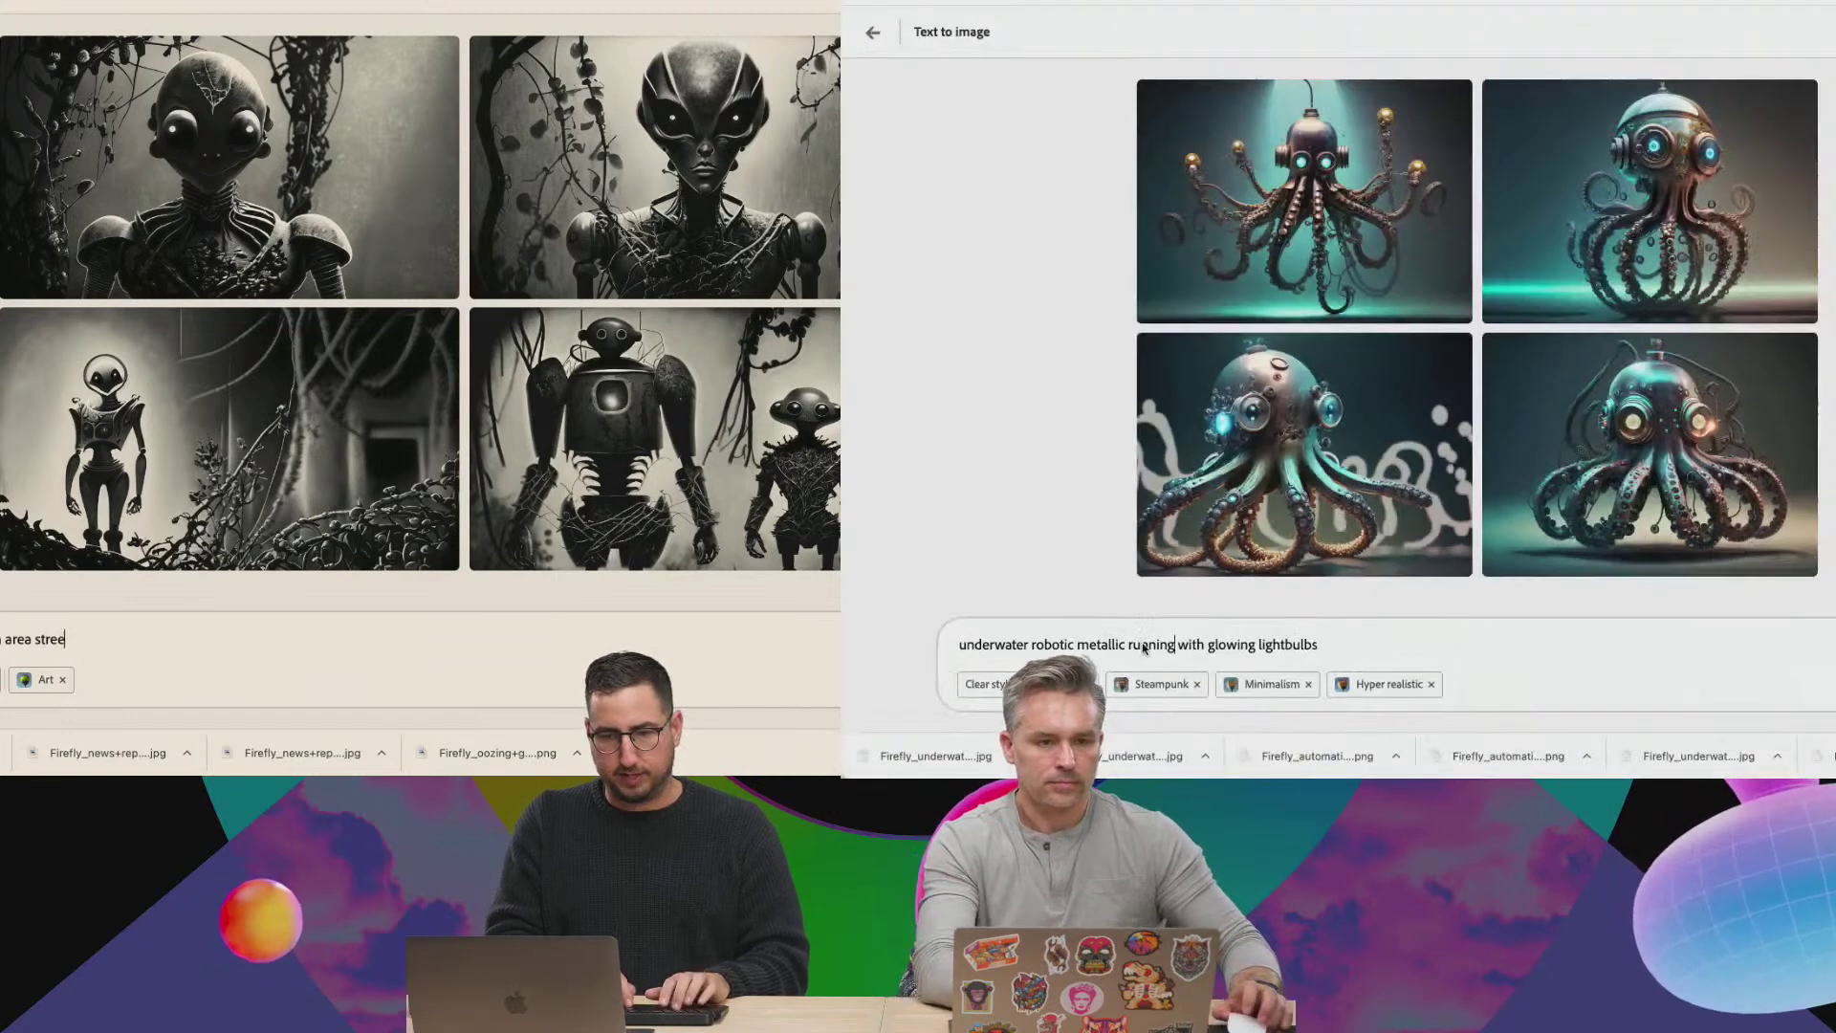
pyautogui.press('Return')
# Complete the street prompt with "signs and rain" after "neon", generate the images and view the third result enlarged before closing it.
pyautogui.write('signs')
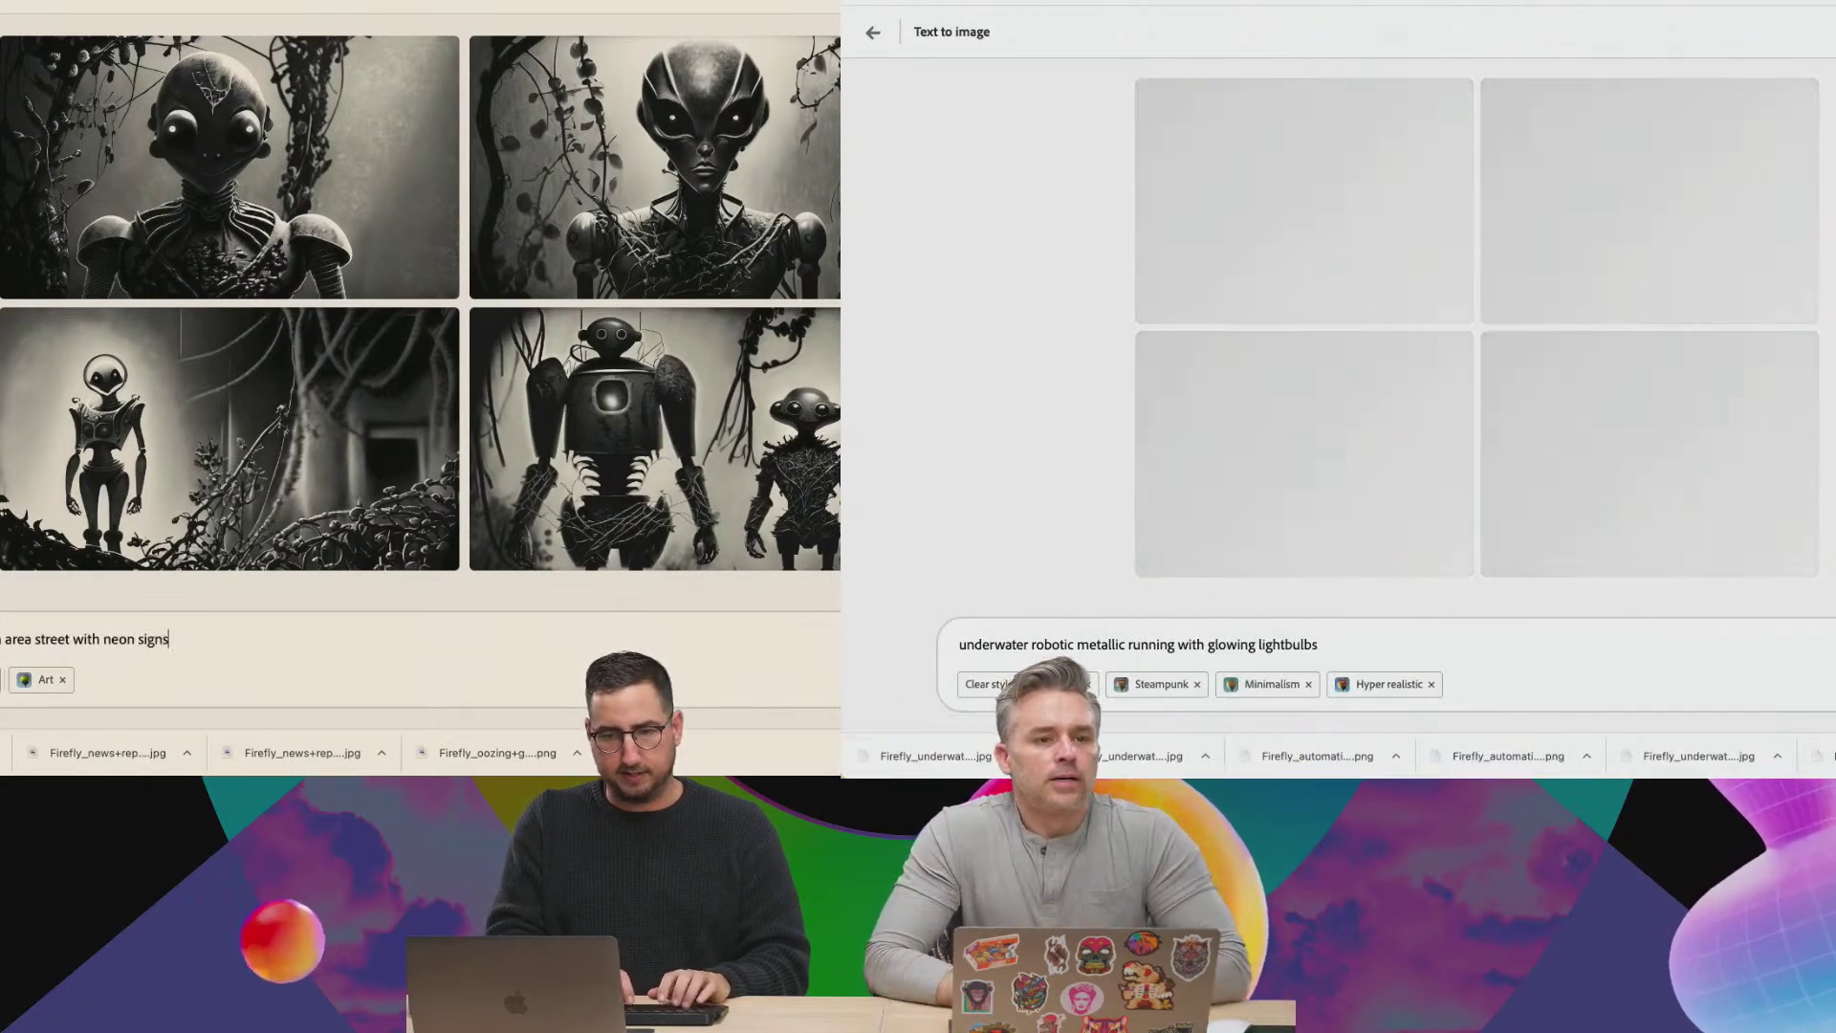
pyautogui.write(' and rain')
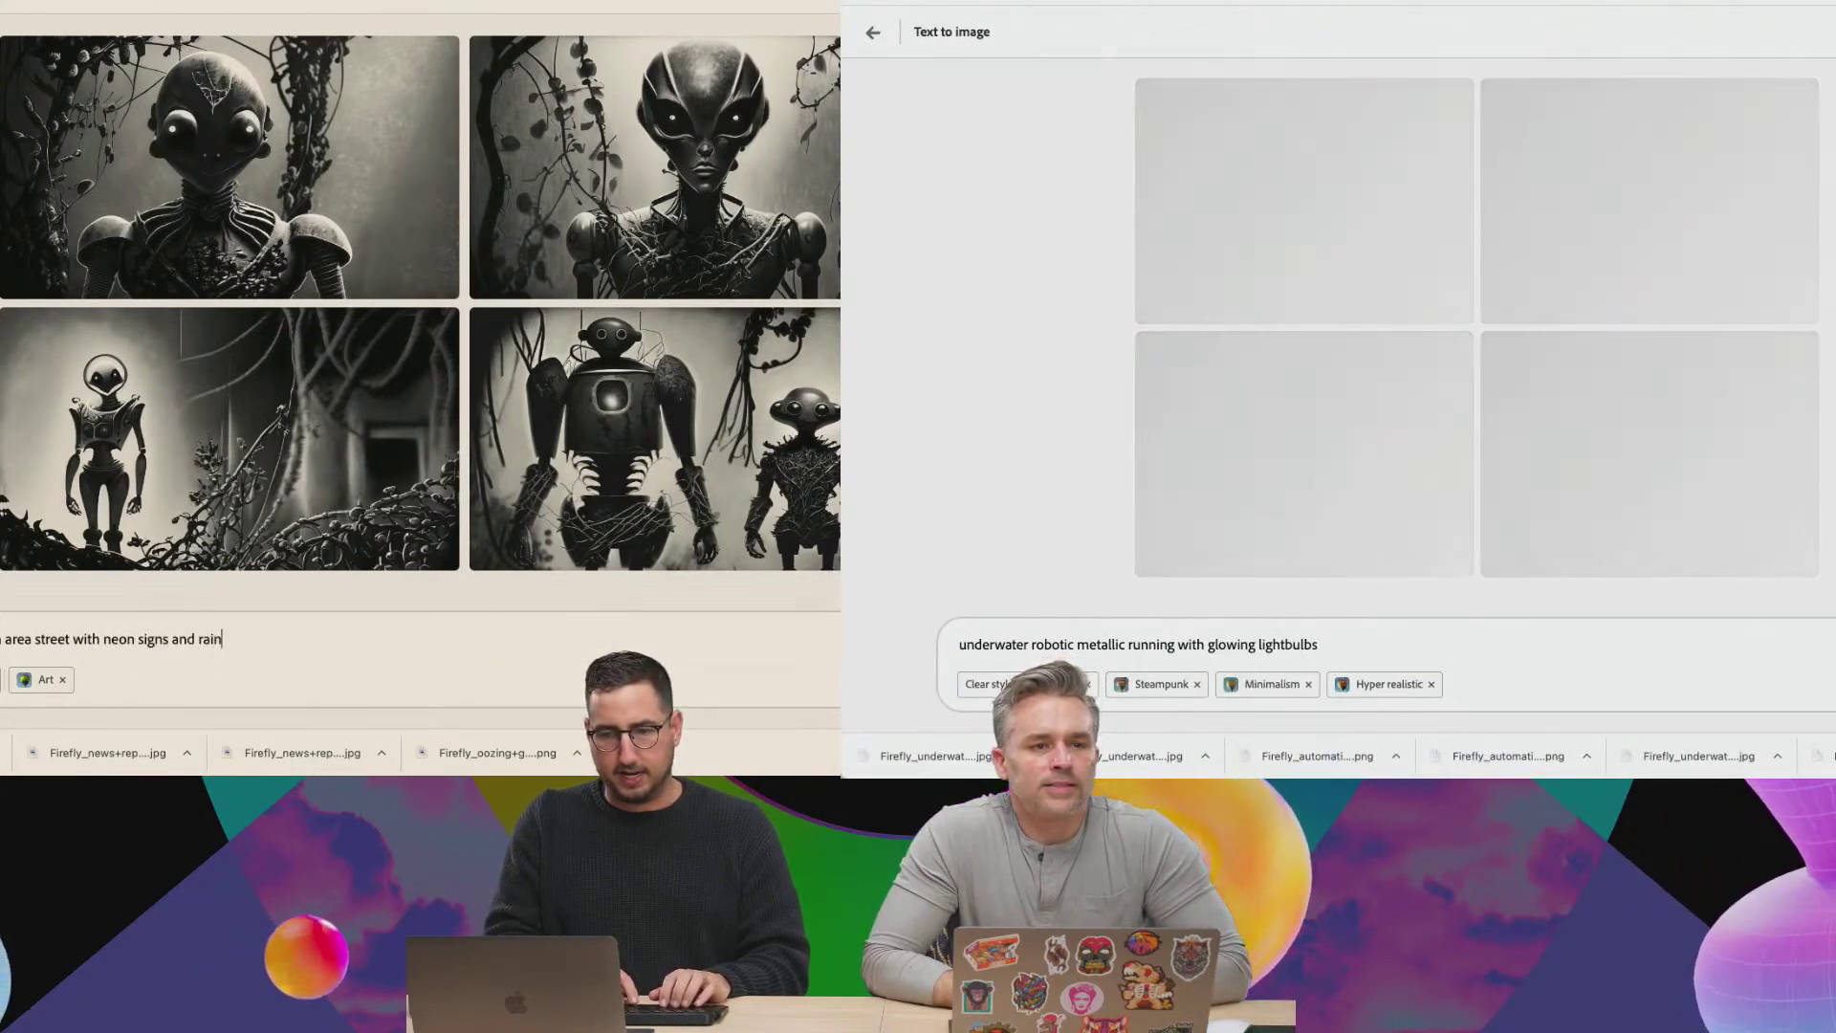
pyautogui.press('Return')
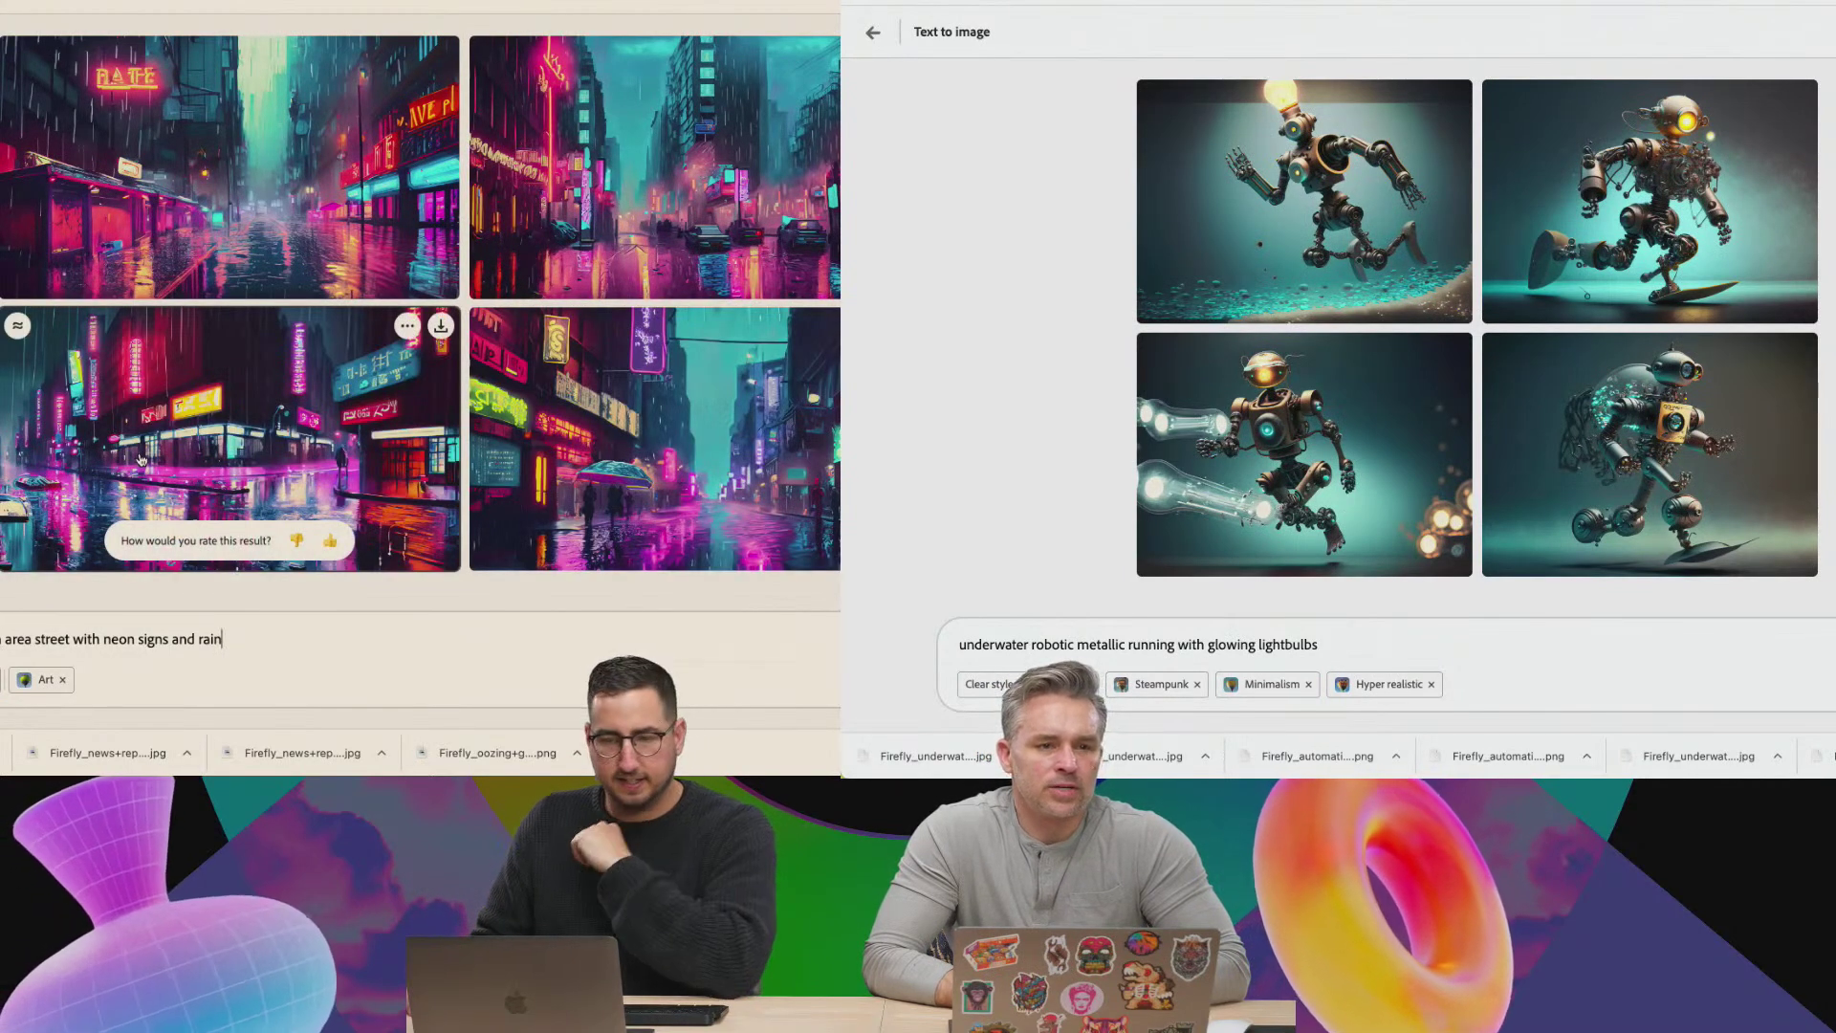
pyautogui.click(253, 385)
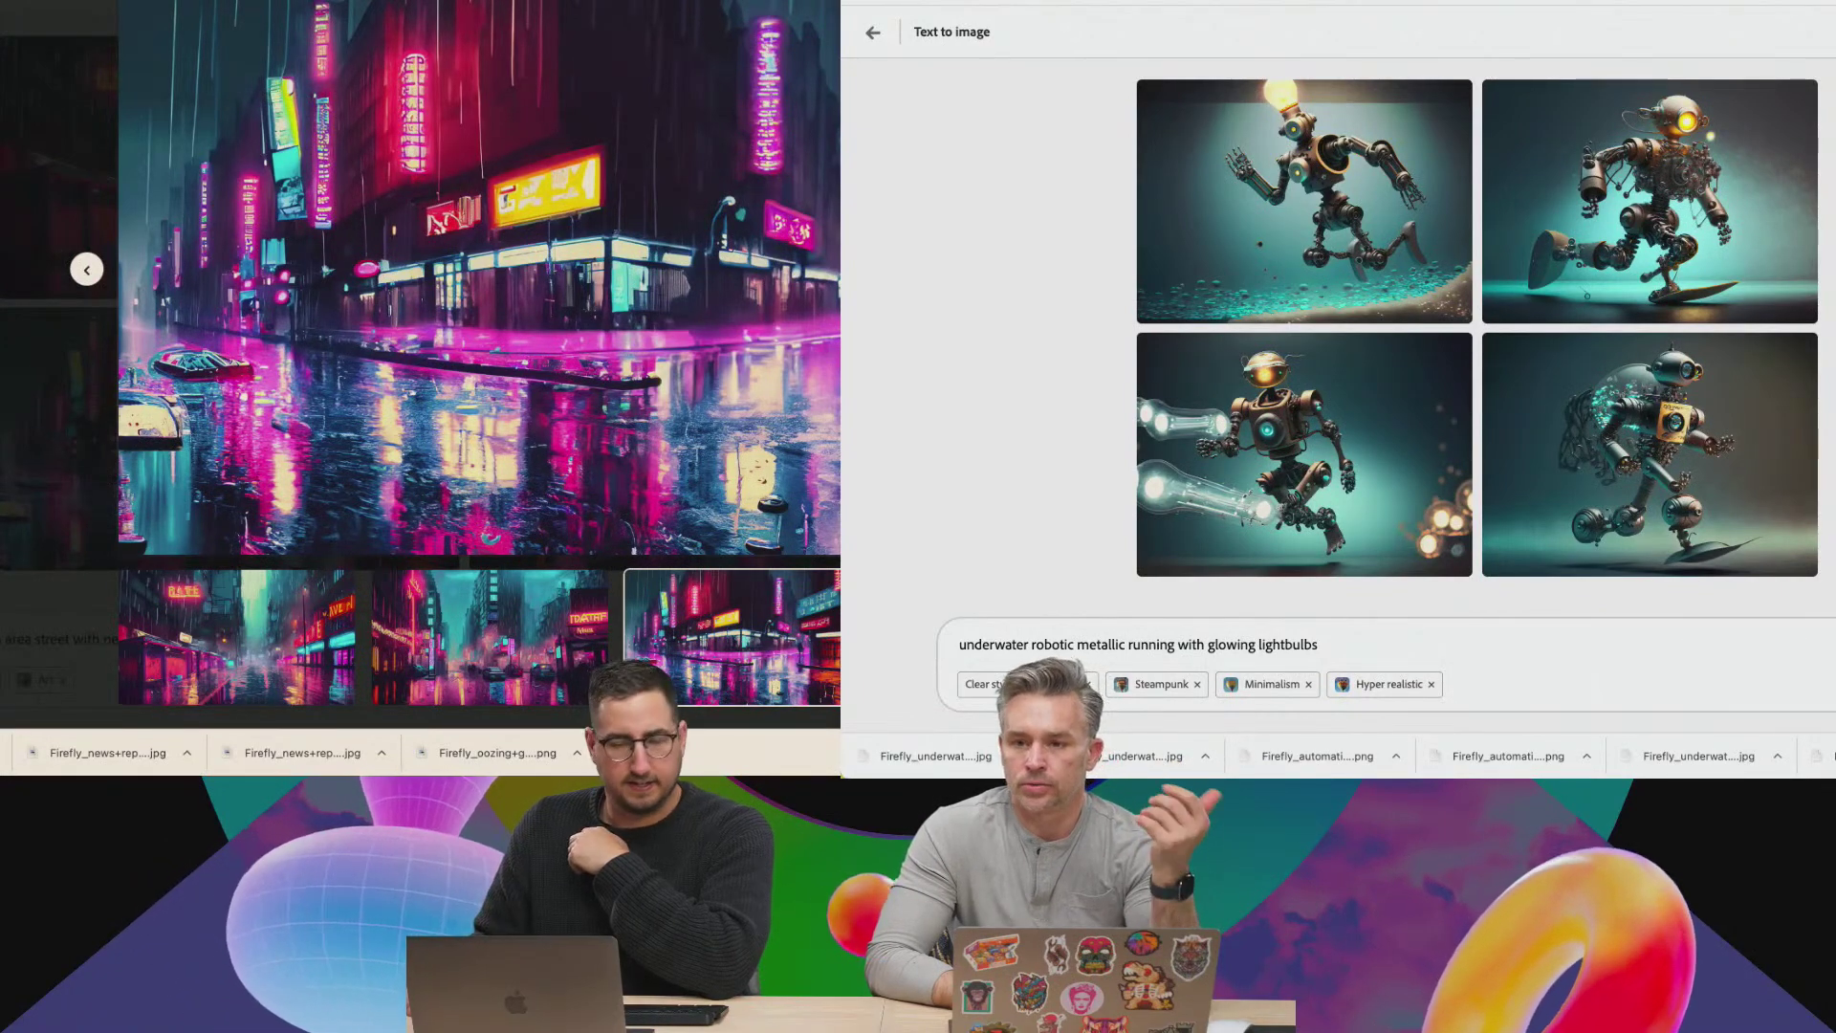
pyautogui.press('Escape')
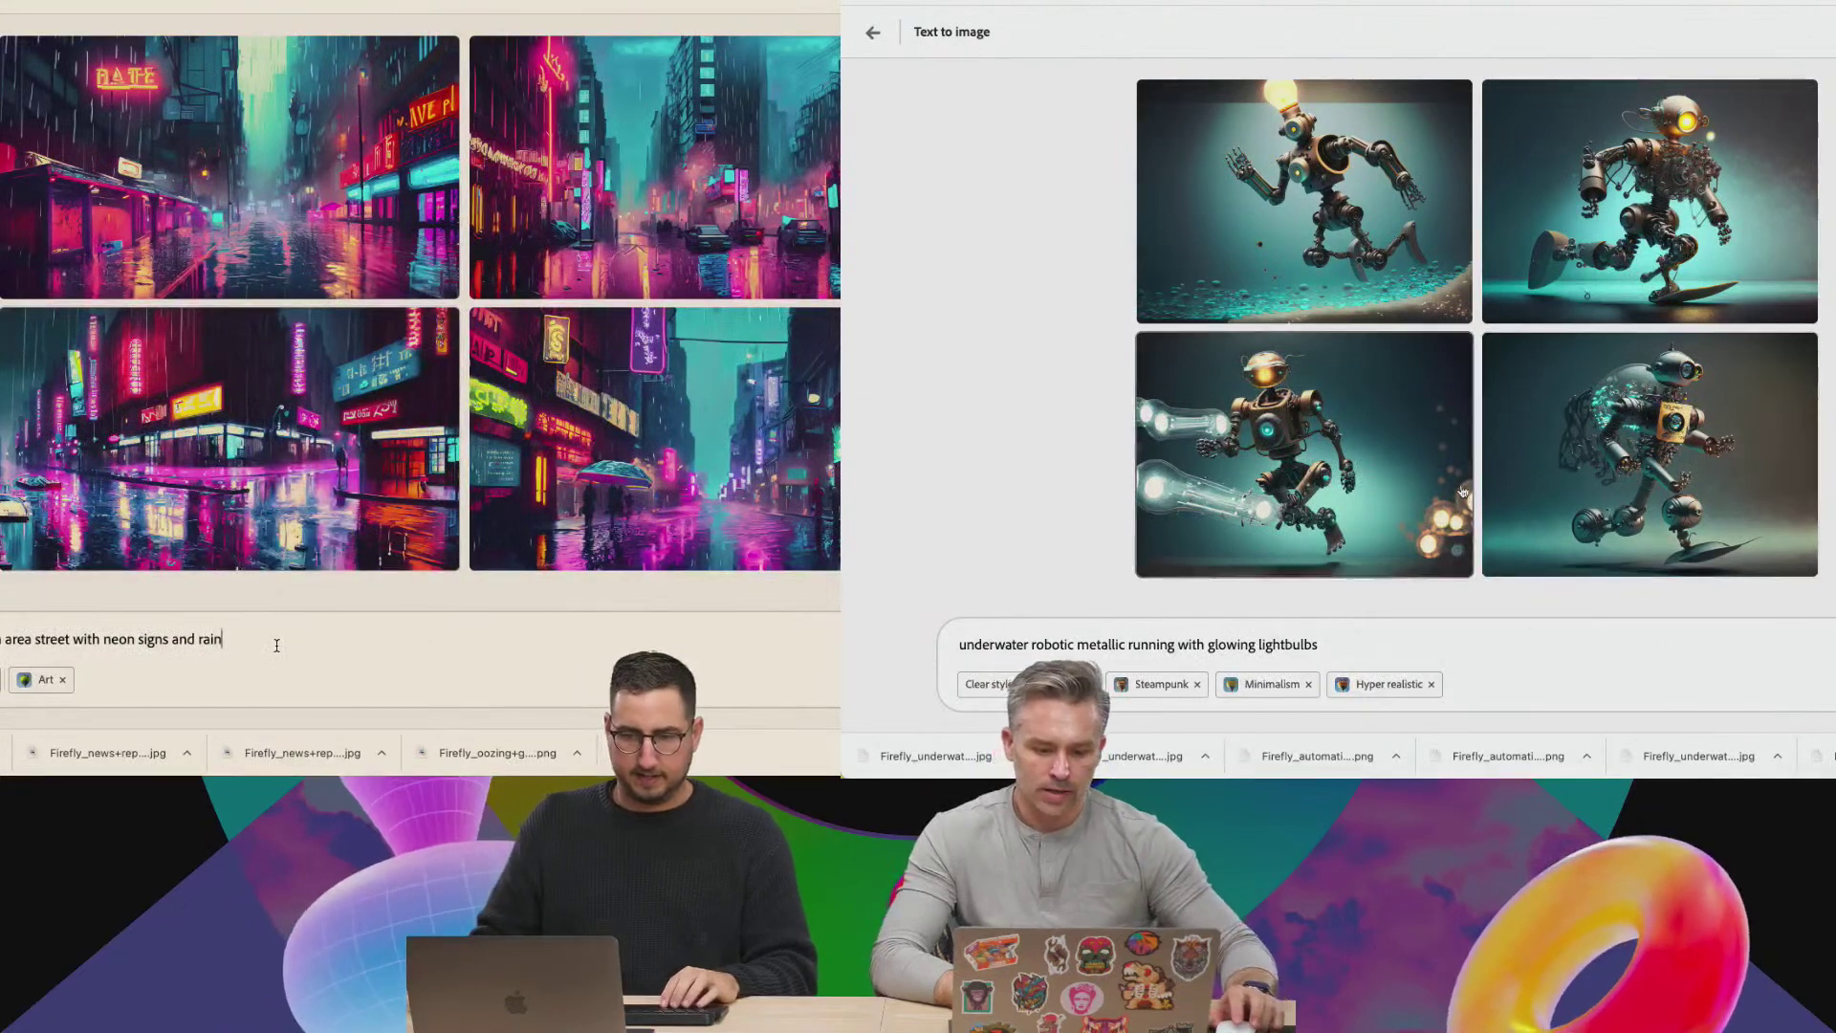
# Append "film grain" to the rainy neon street prompt and generate the images again.
pyautogui.write('film')
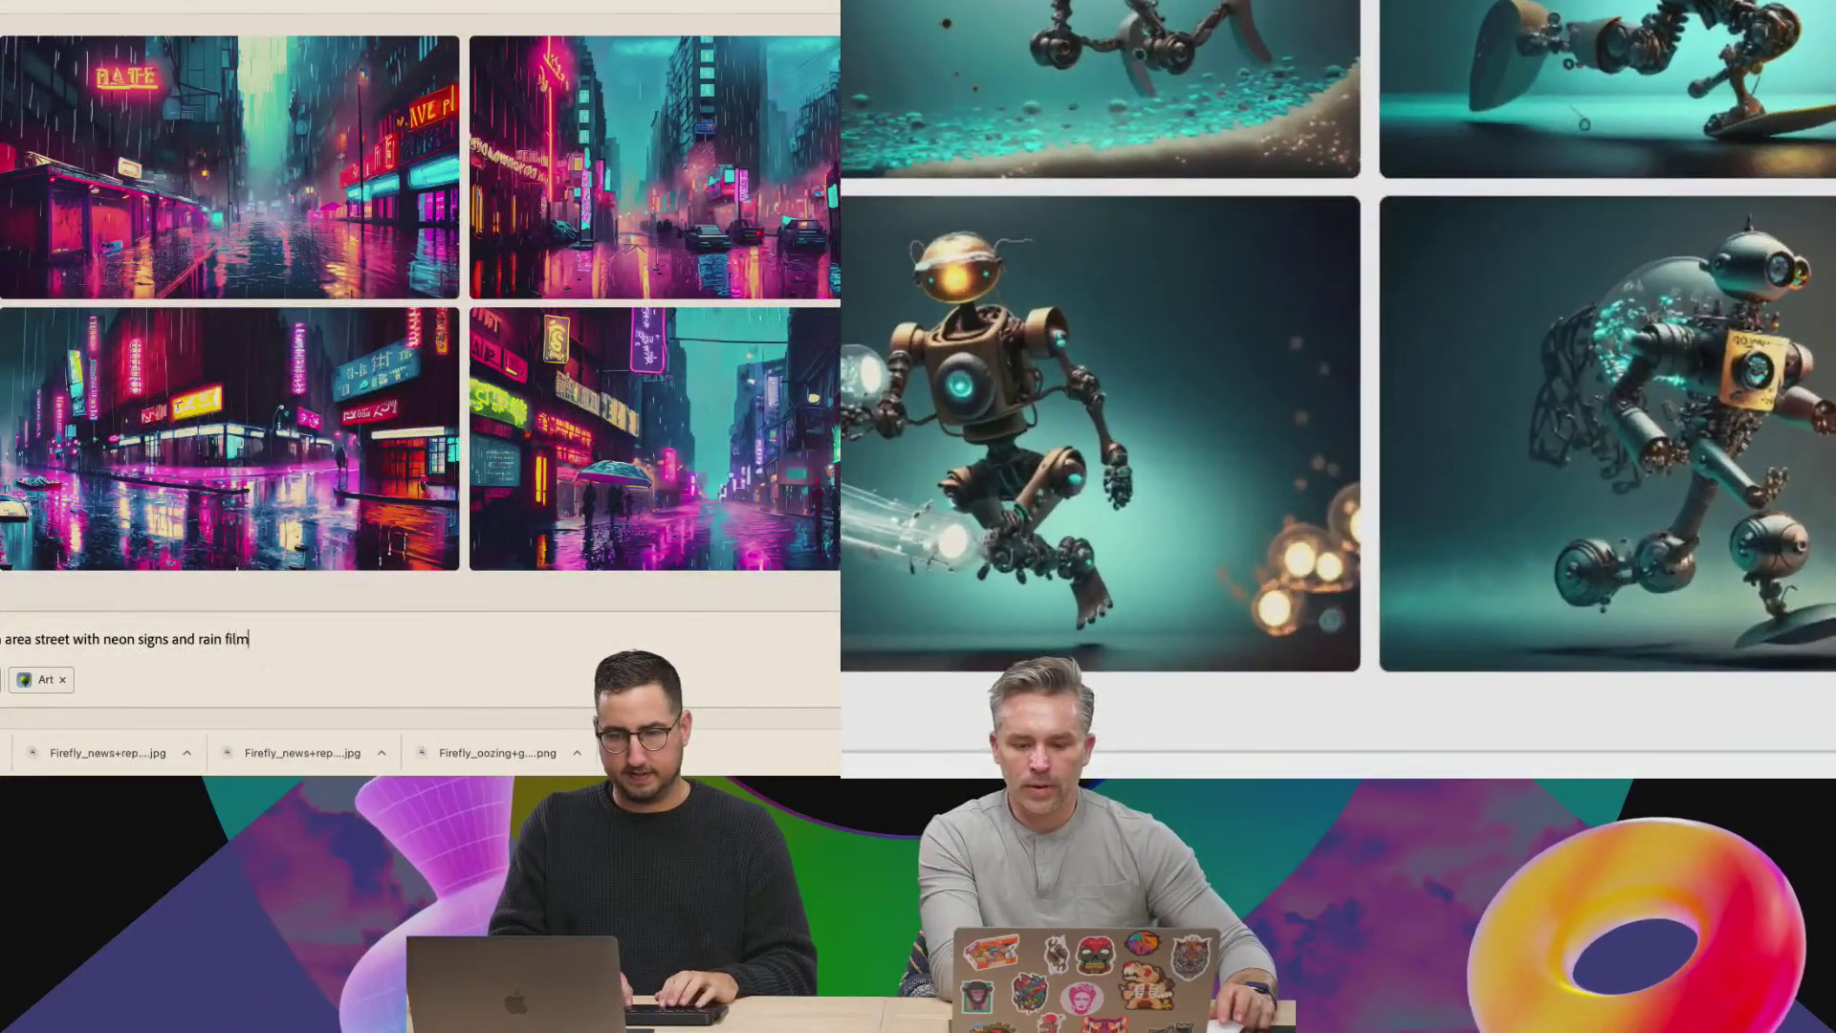
pyautogui.write(' grain')
pyautogui.press('Return')
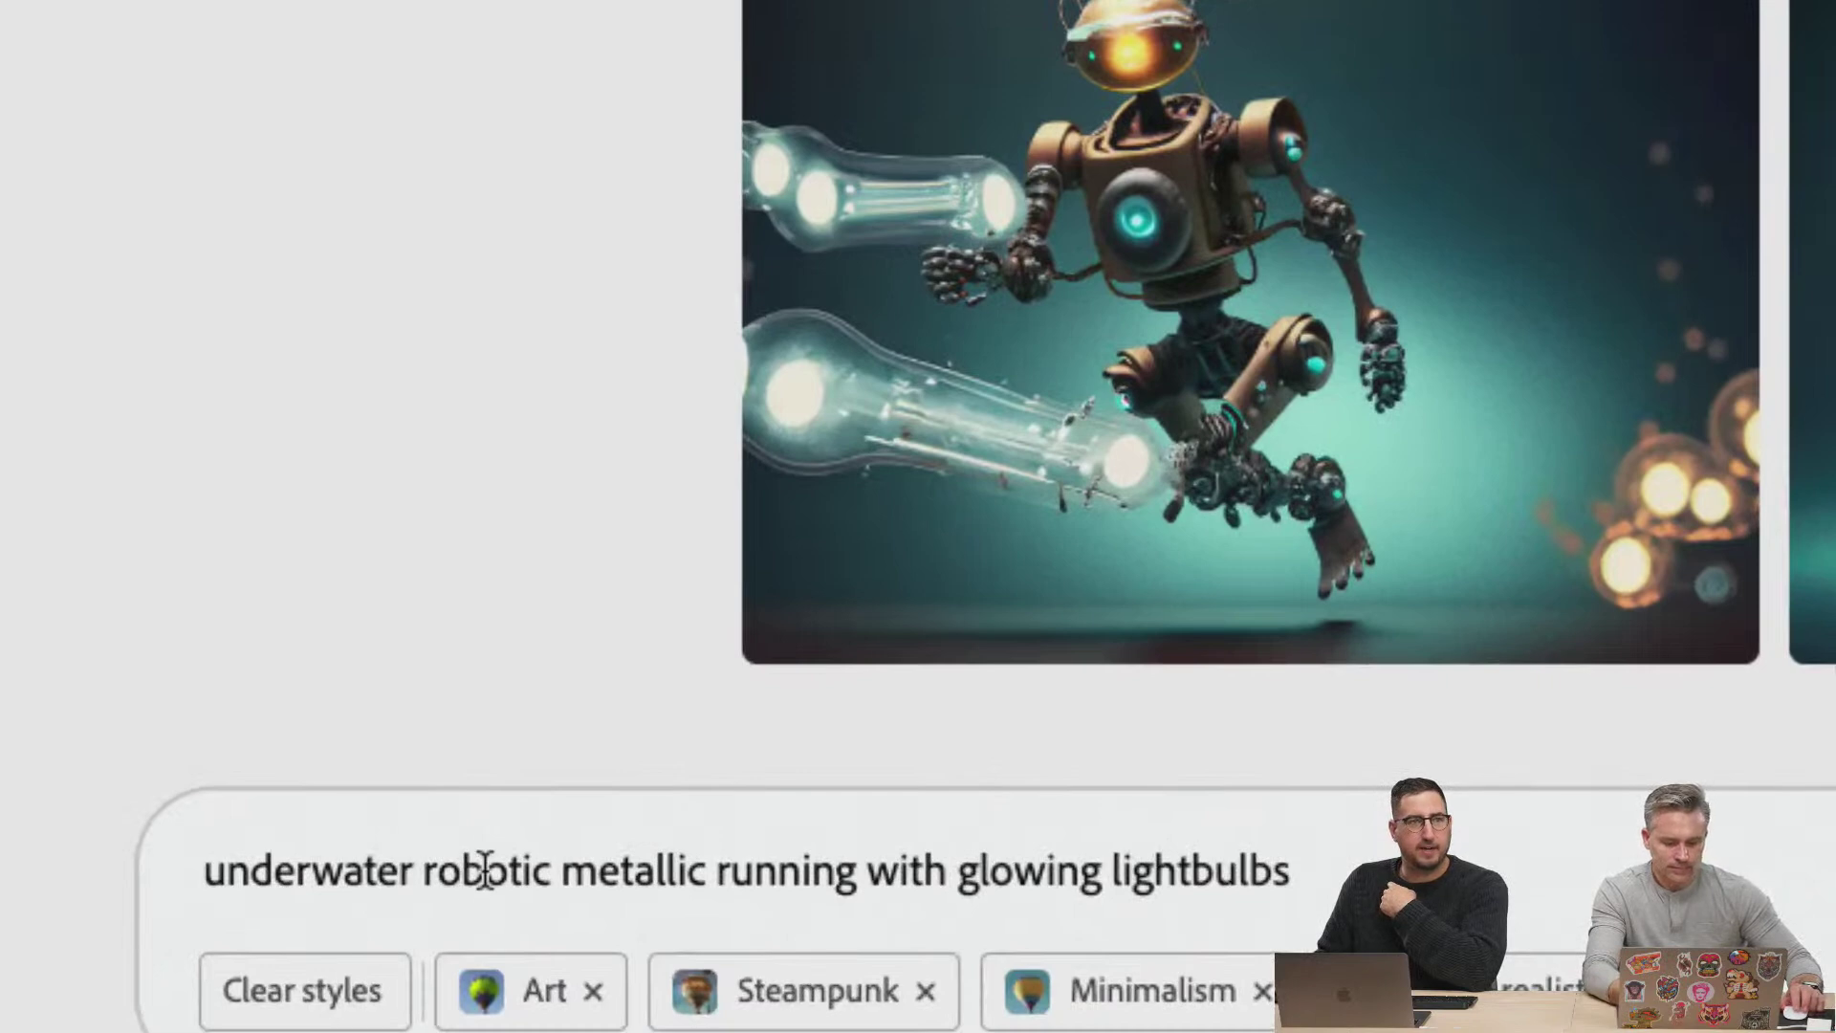
# Remove "robotic" from the underwater running prompt and download the first running robot image with Content Credentials.
pyautogui.doubleClick(485, 870)
pyautogui.press('BackSpace')
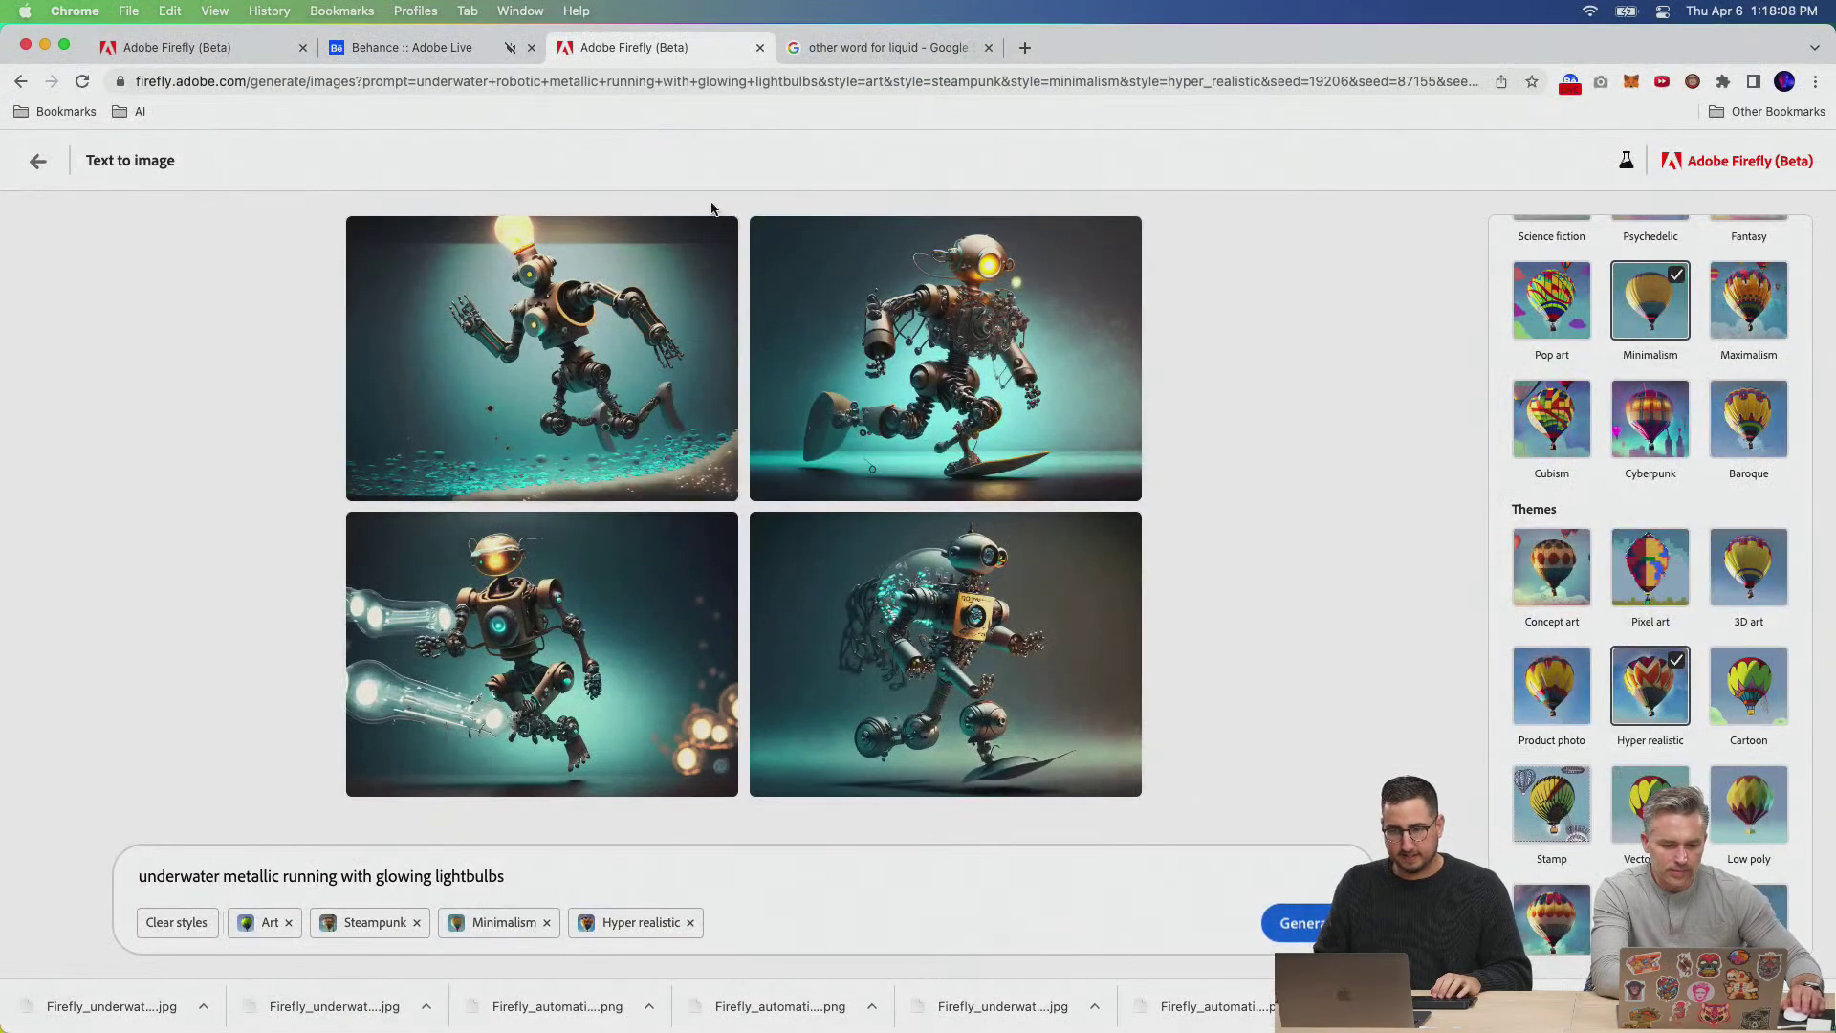
pyautogui.click(717, 235)
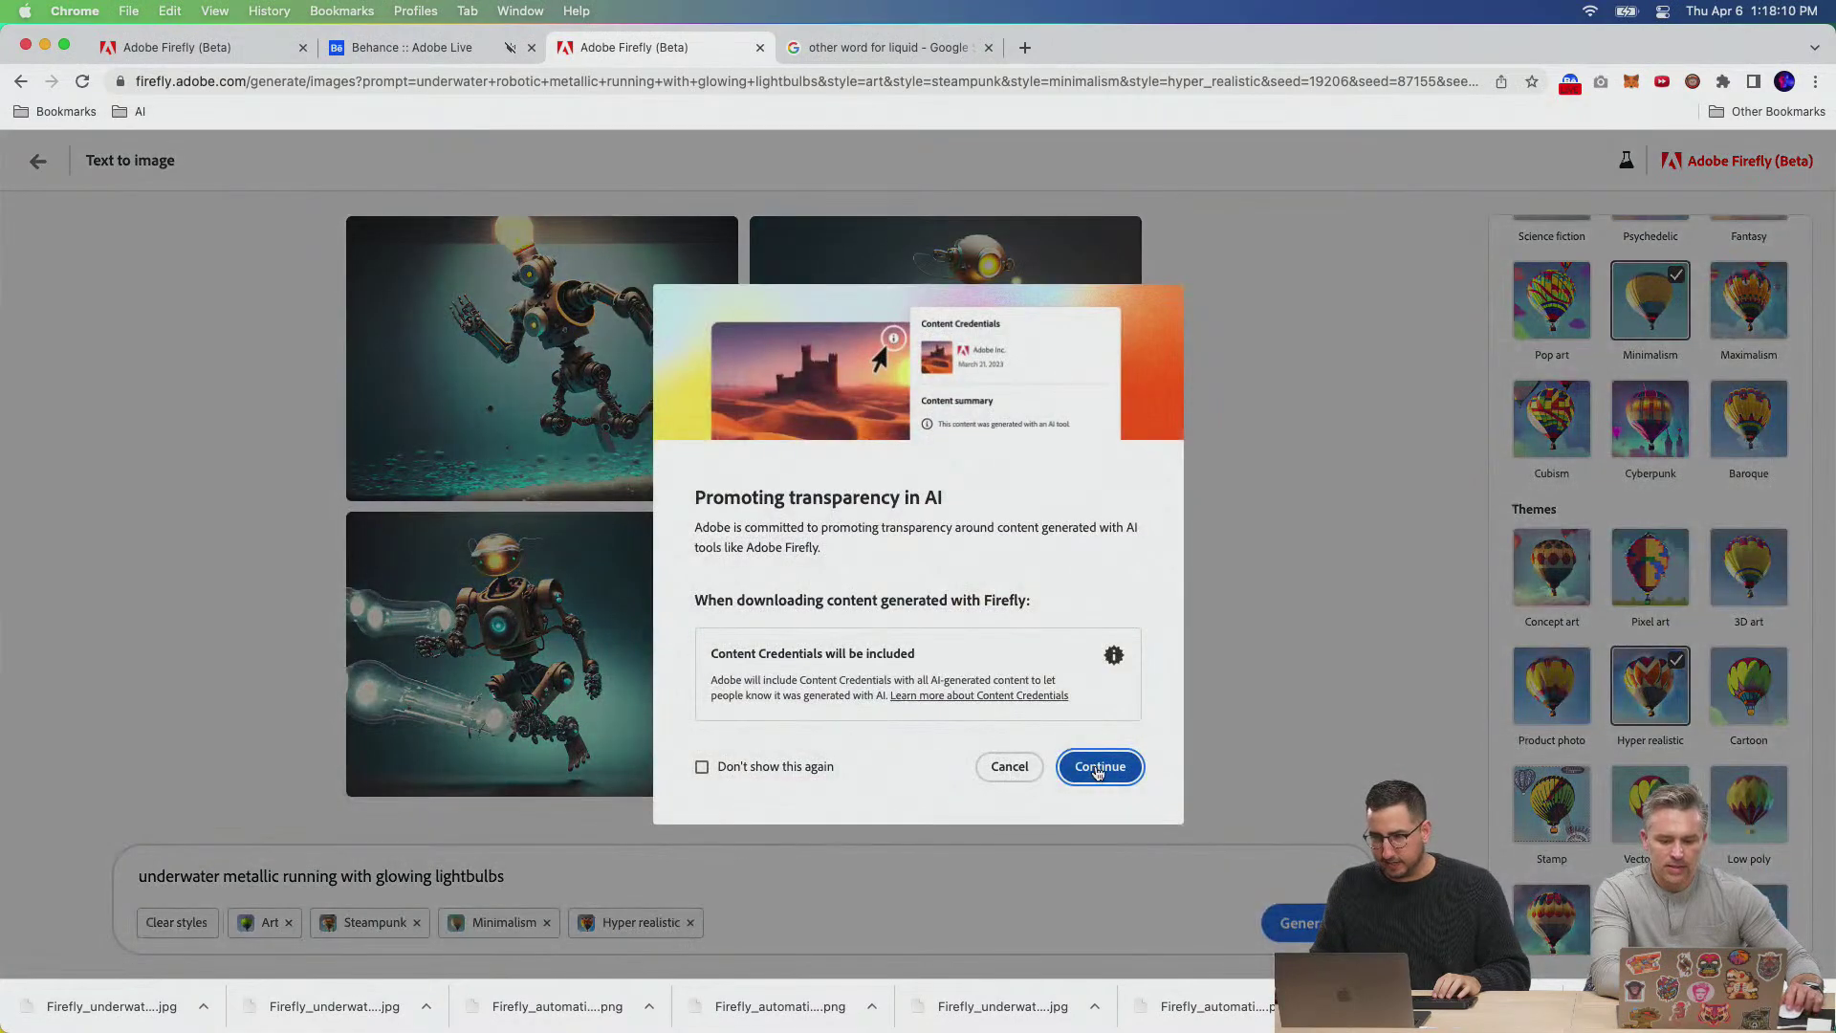
pyautogui.click(1099, 767)
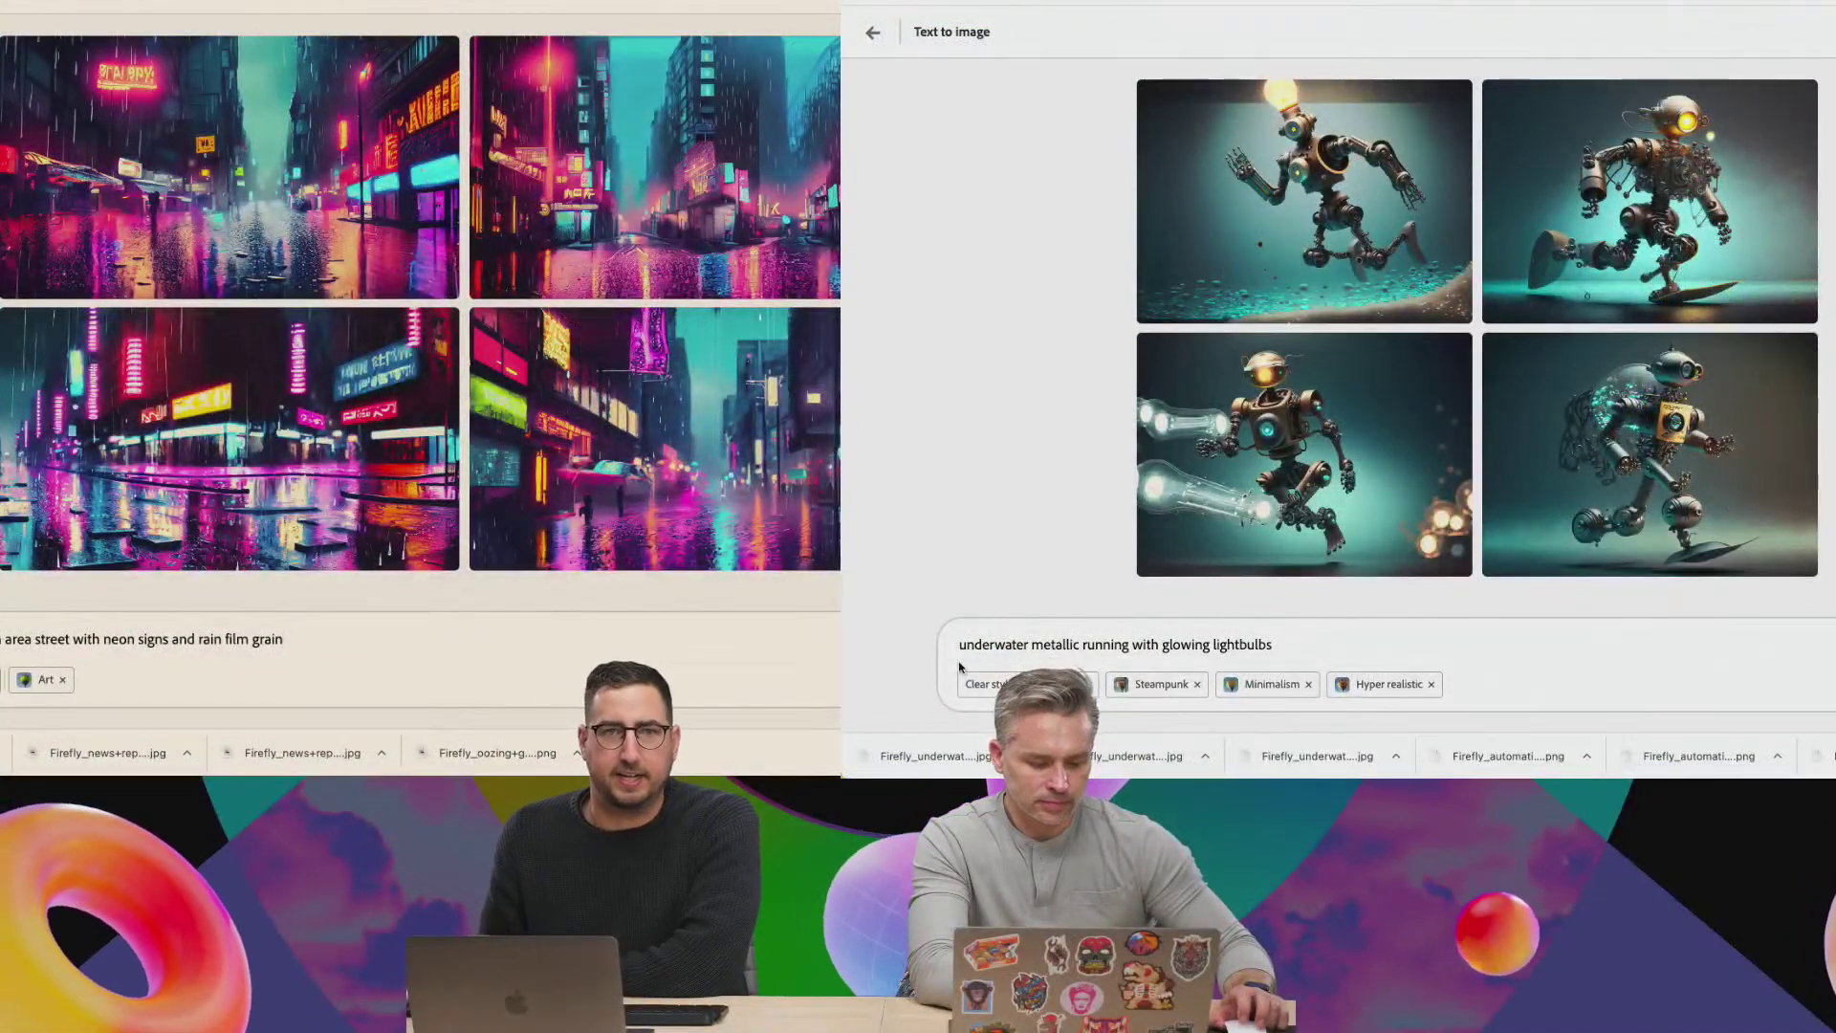
pyautogui.moveTo(1740, 636); pyautogui.dragTo(1252, 615)
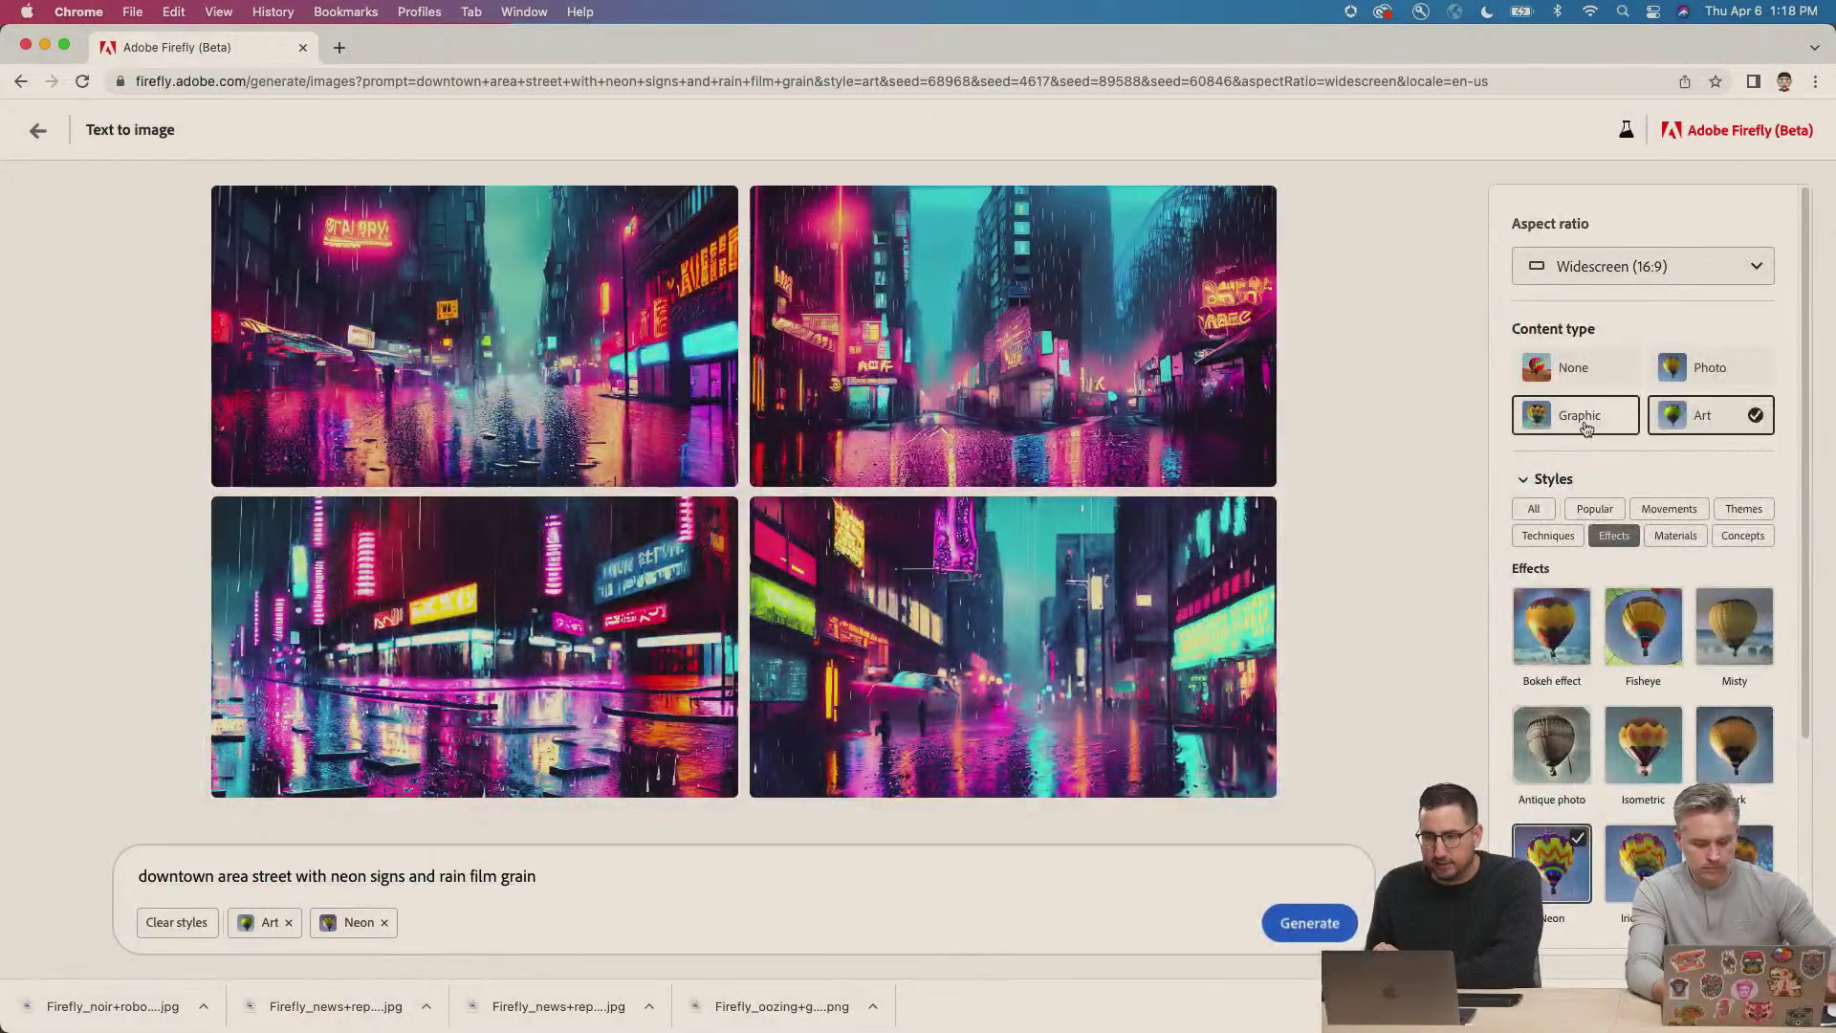
# Change the neon street images' content type to Photo, regenerate them and download the enlarged second result before closing it.
pyautogui.click(1712, 373)
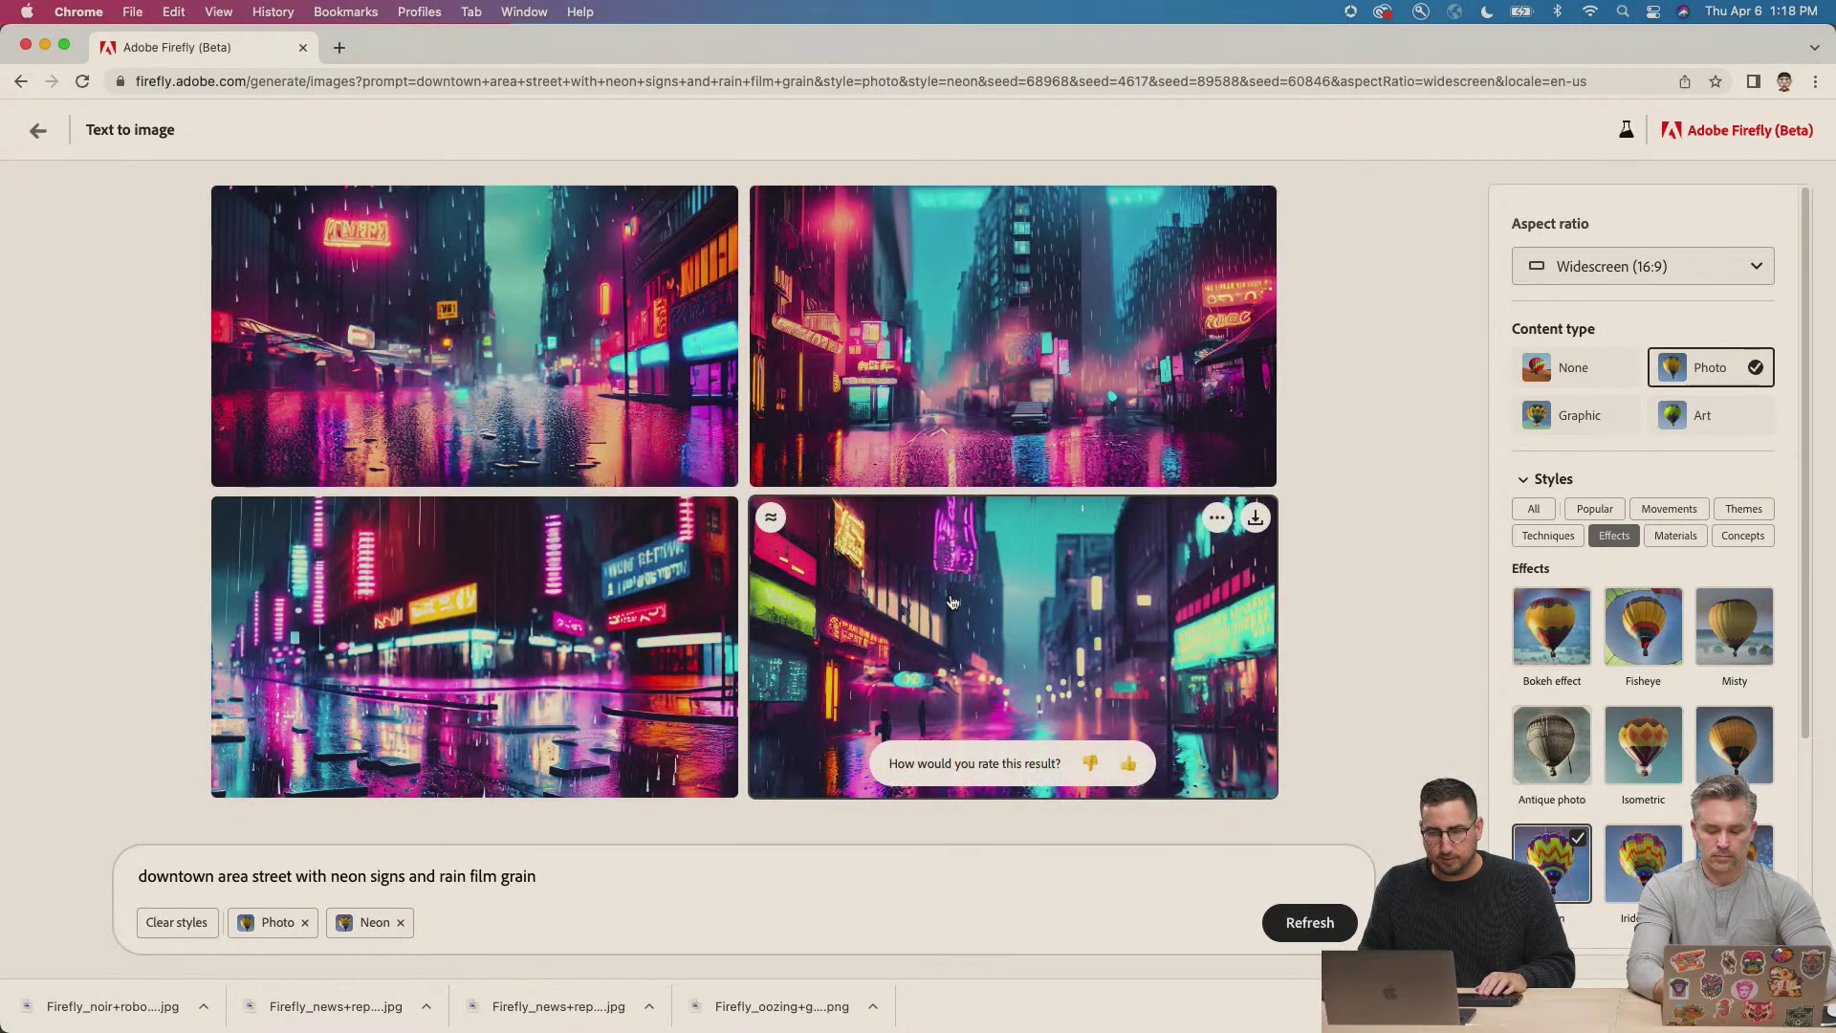
pyautogui.click(1002, 306)
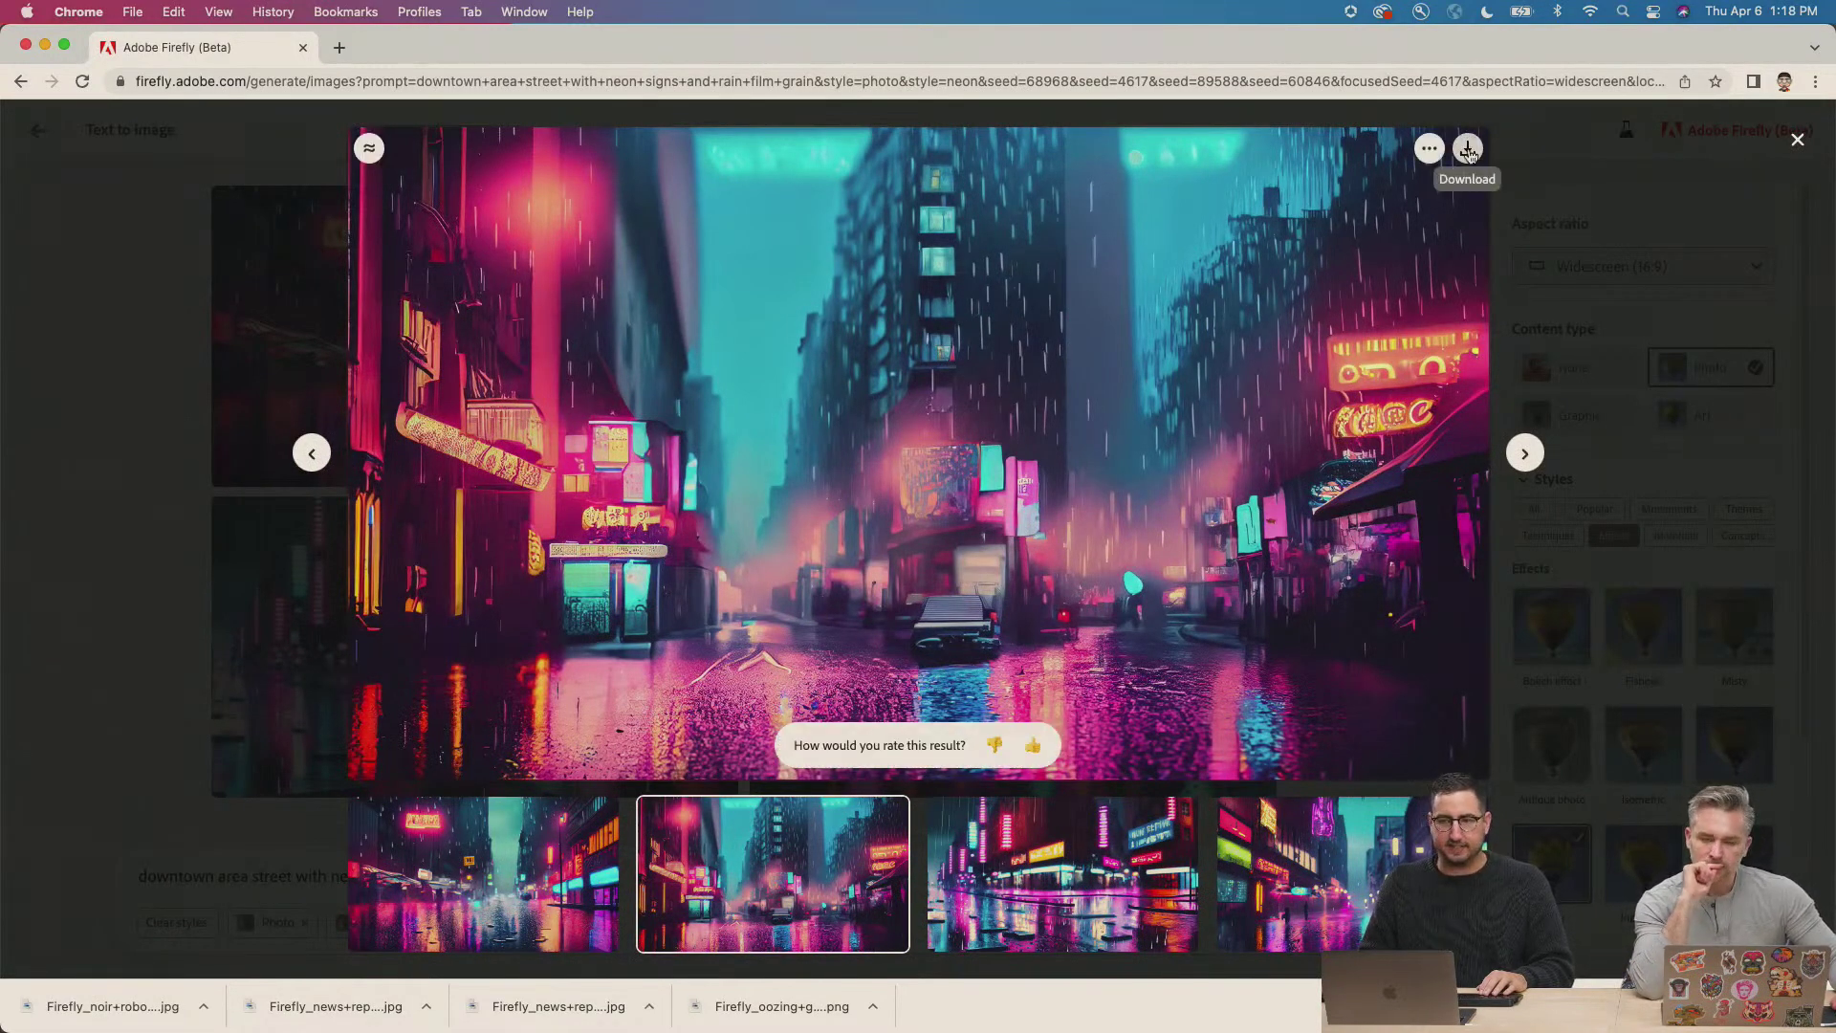
pyautogui.click(1468, 150)
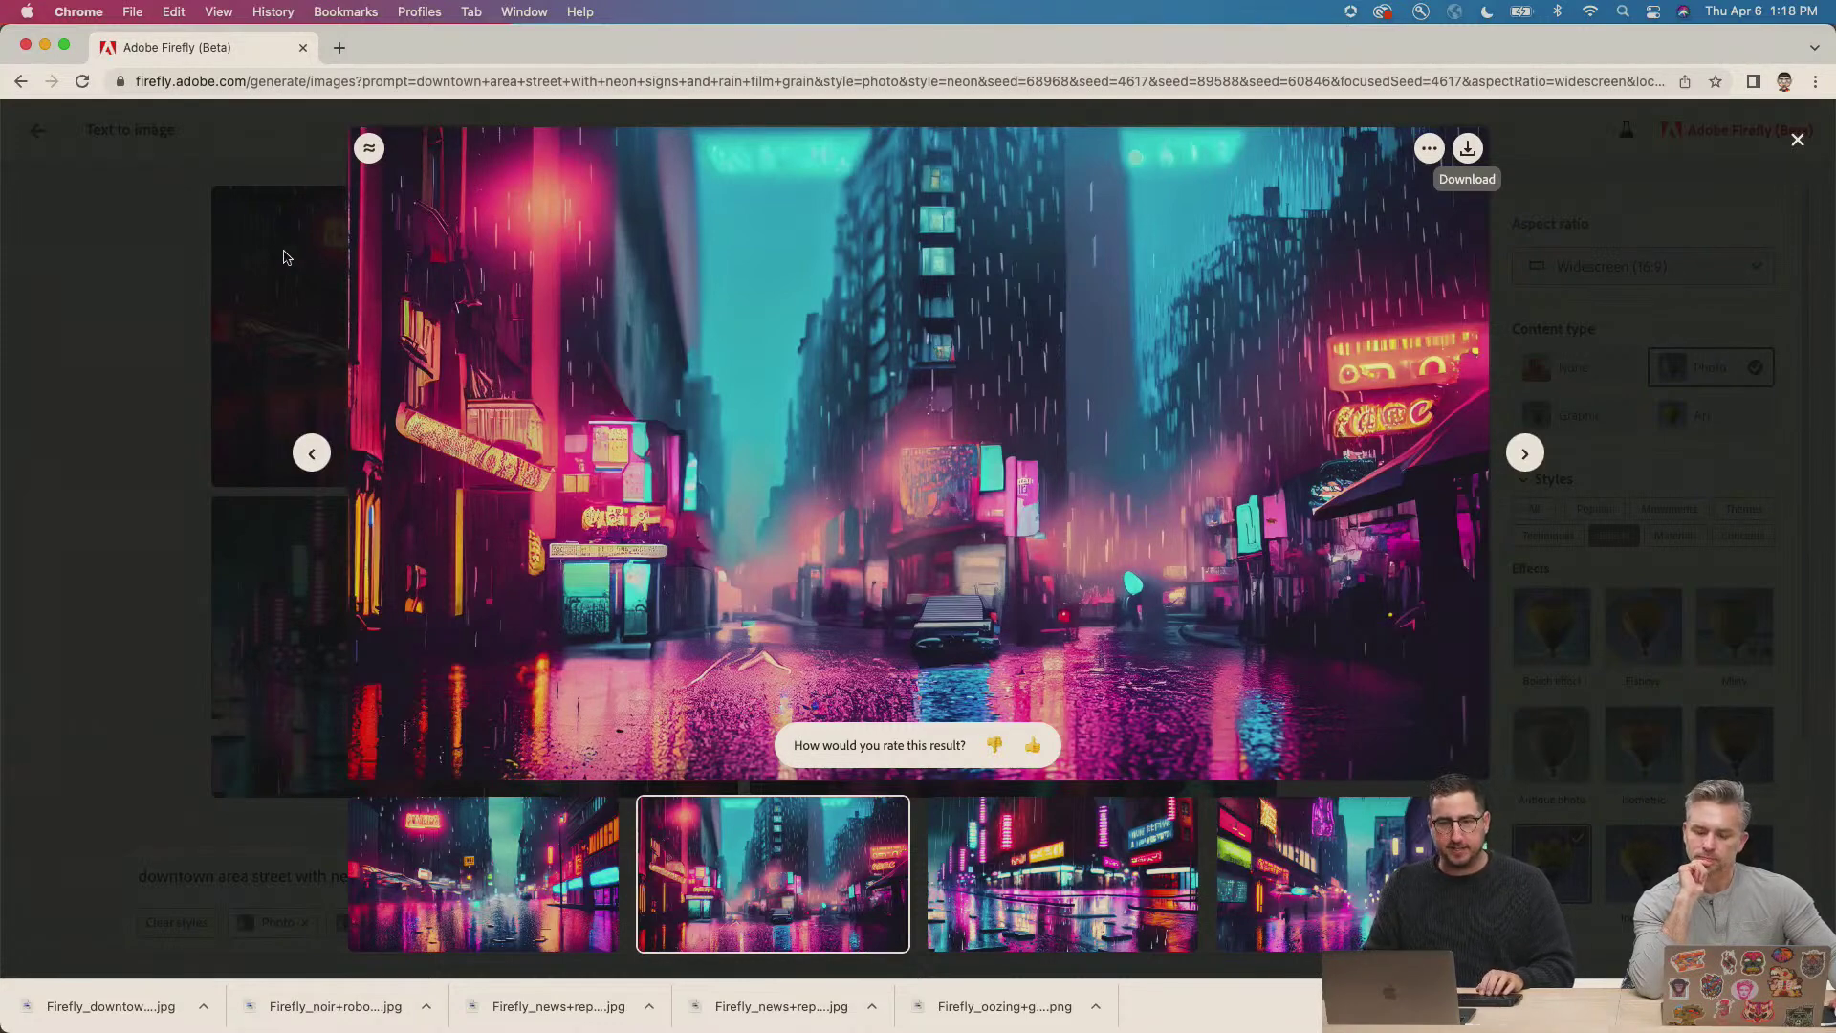
pyautogui.click(194, 276)
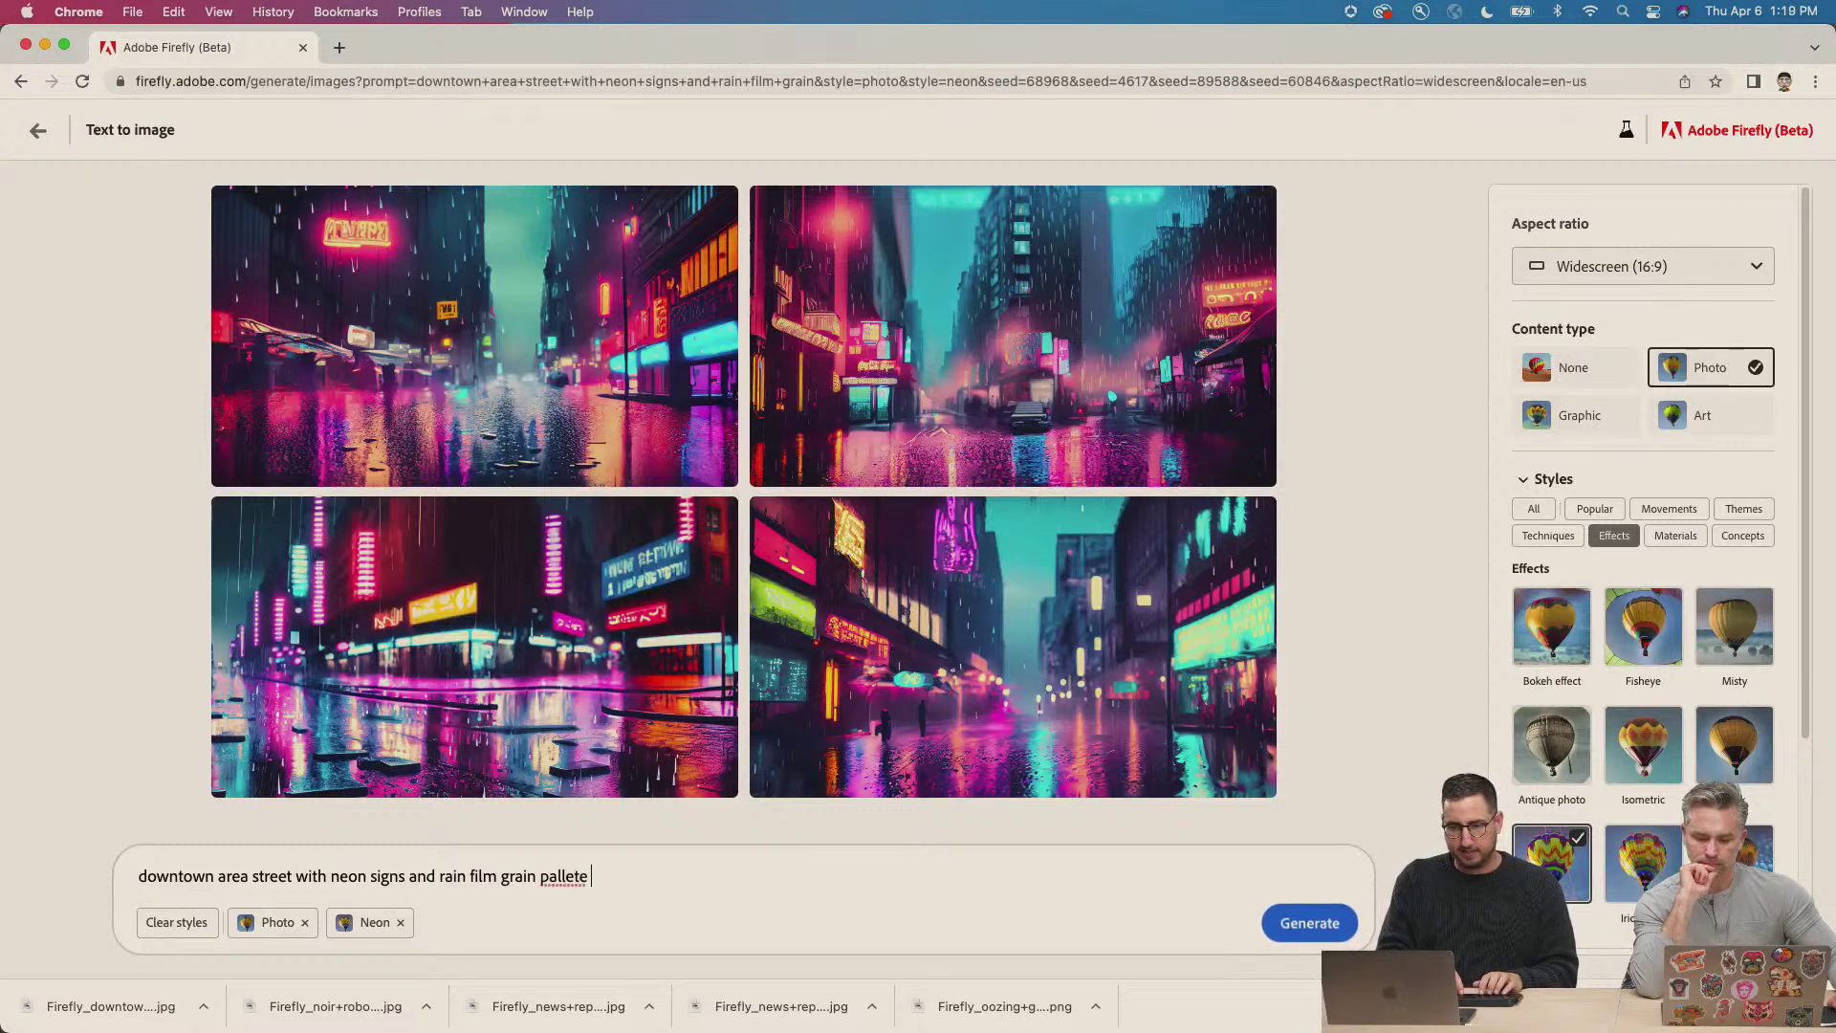
# Append "pallet knife" to the rainy neon street prompt, correcting the misspelled "pallete", and generate the images.
pyautogui.rightClick(574, 878)
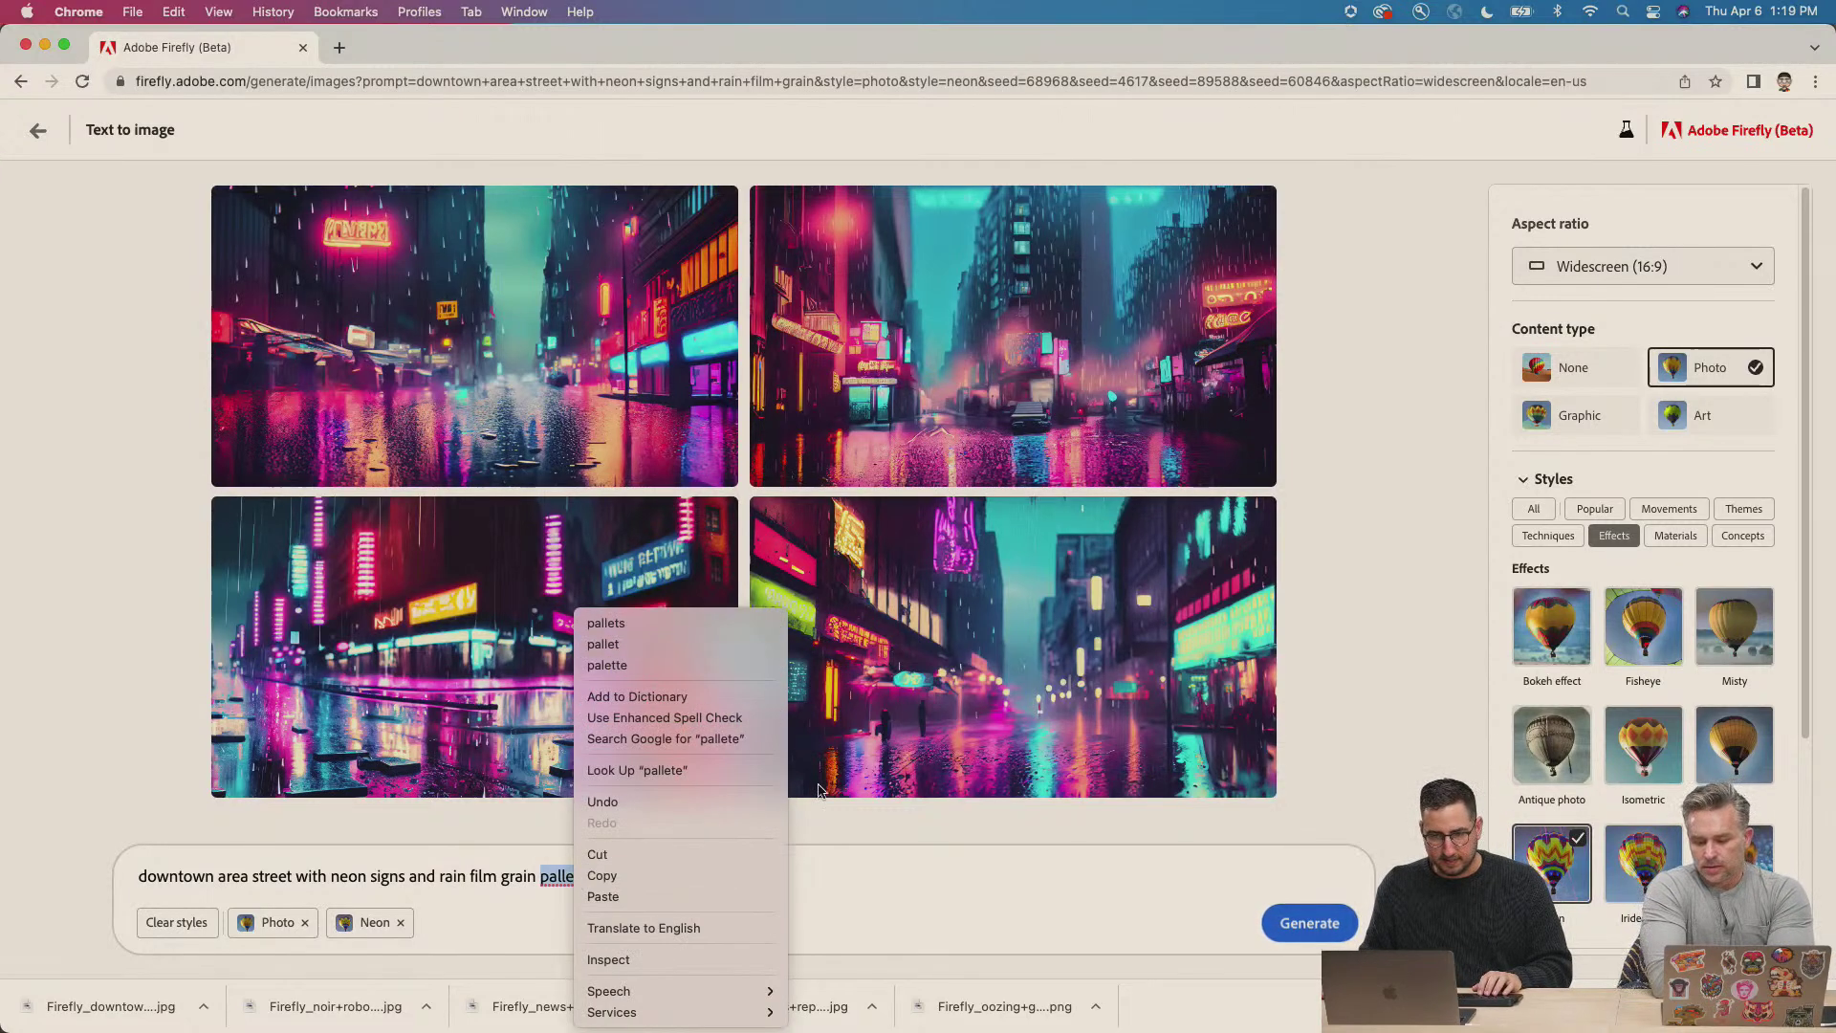
pyautogui.click(604, 644)
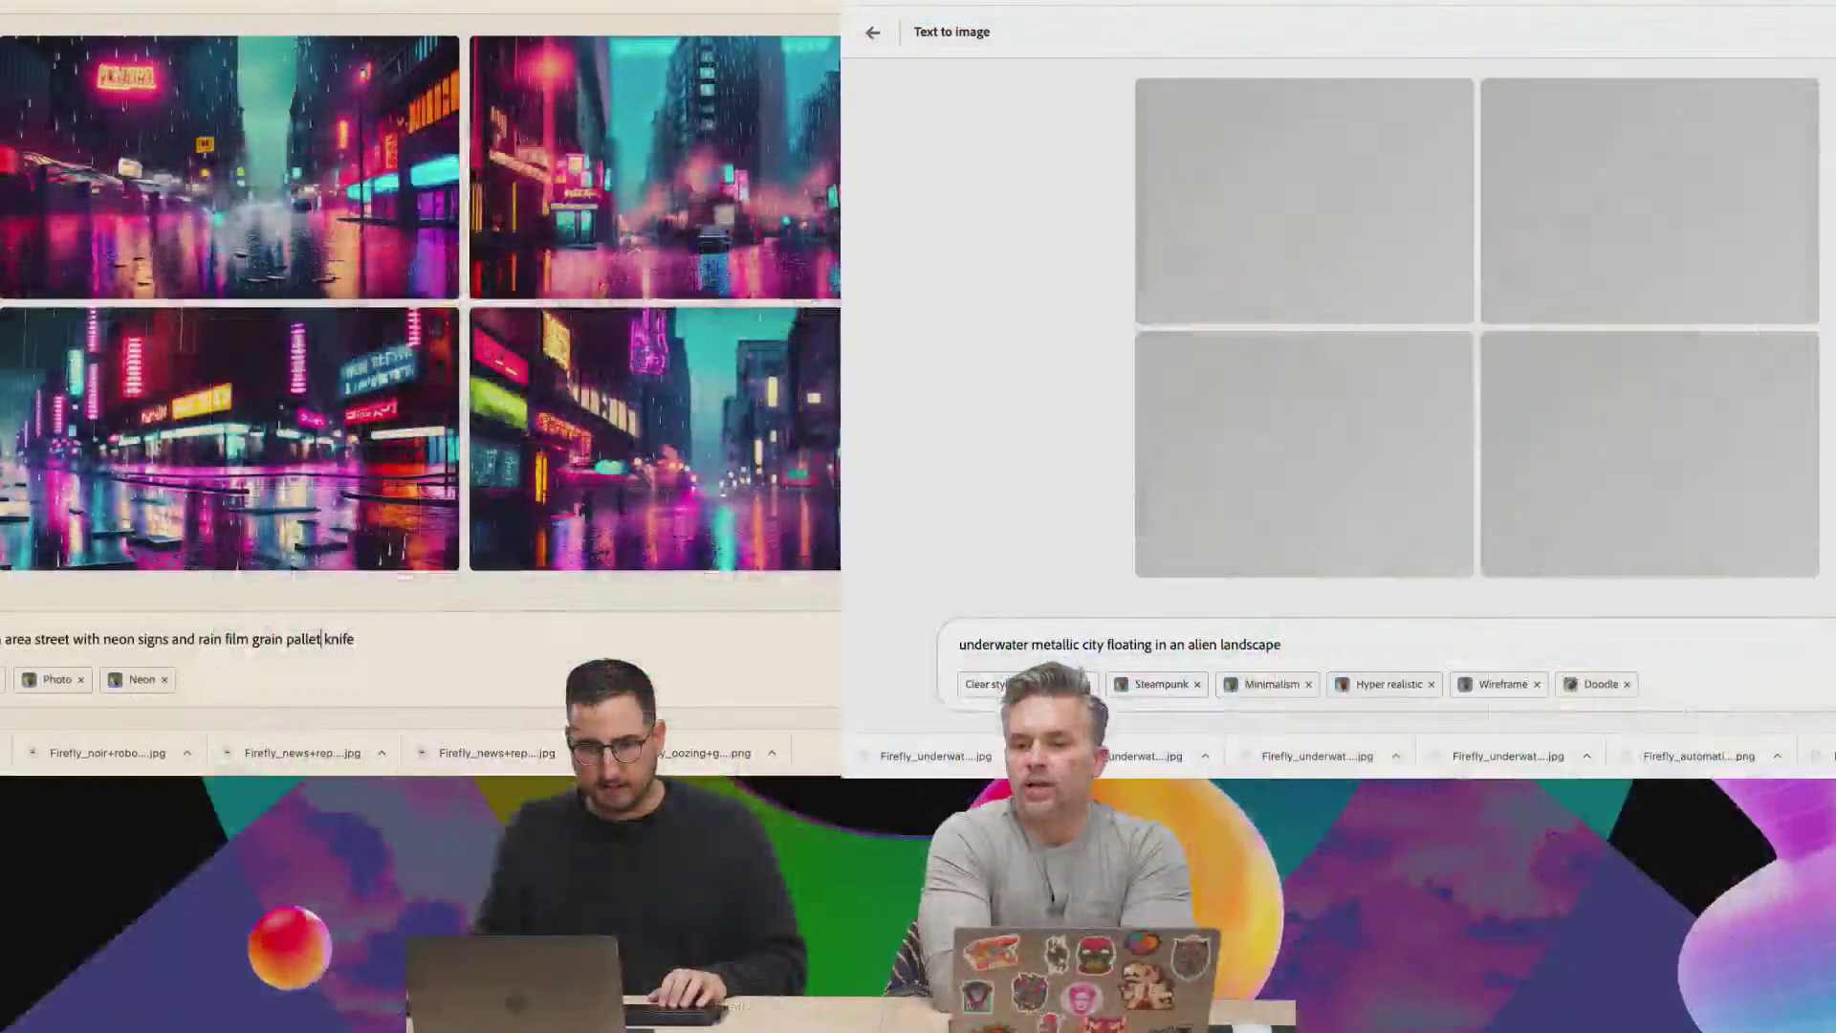
pyautogui.press('Return')
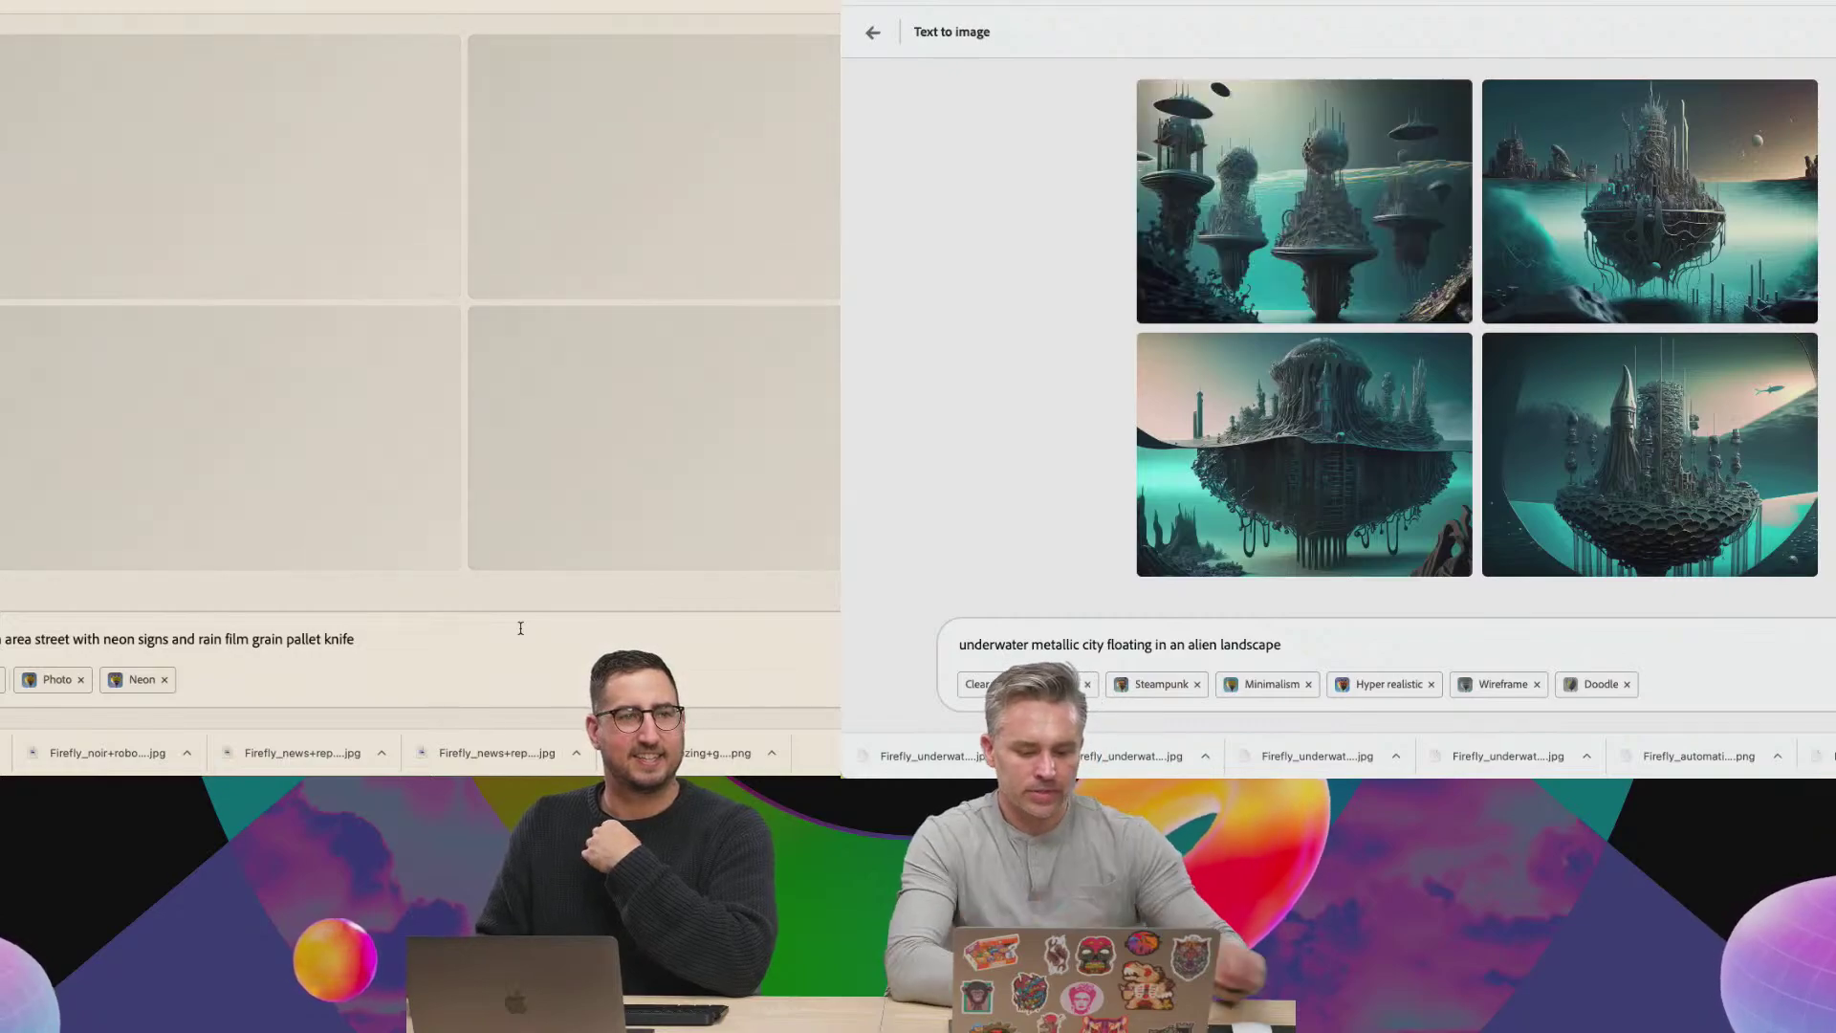
# Enlarge the first underwater floating city image, download it with Content Credentials and return to the results.
pyautogui.scroll(-3, 1477, 325)
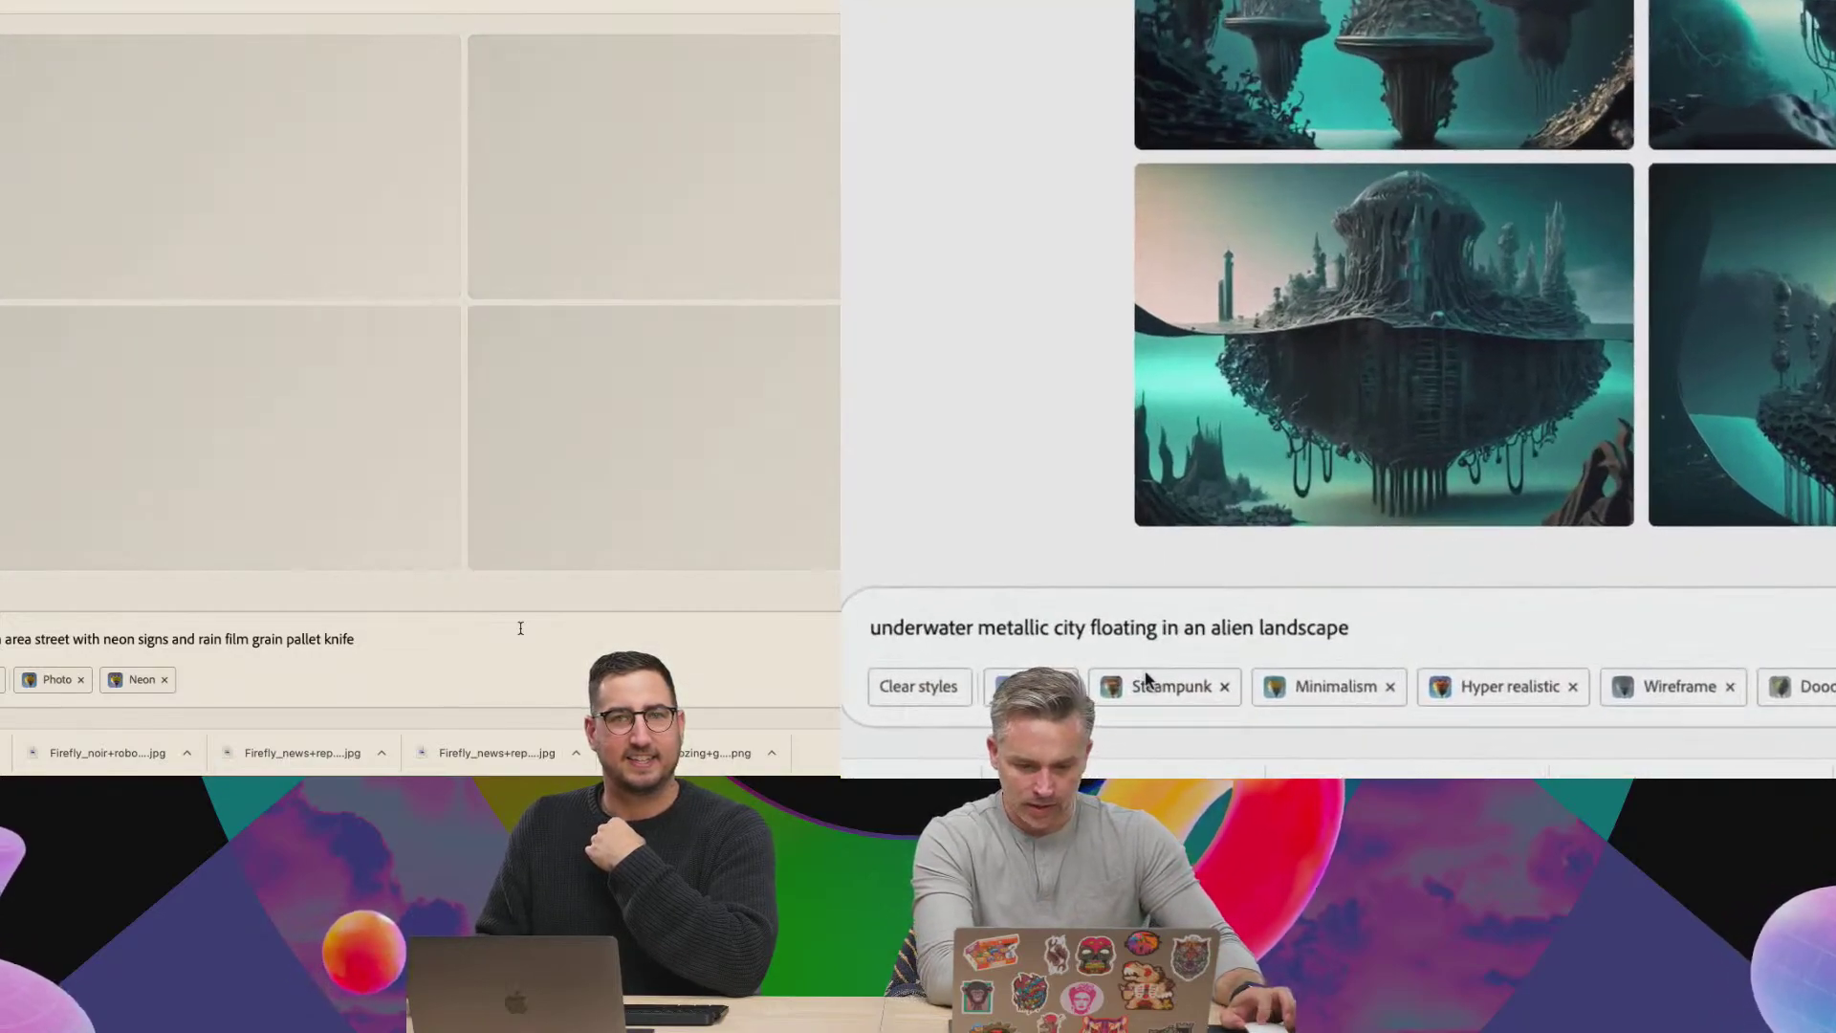
pyautogui.scroll(3, 1478, 325)
pyautogui.click(1271, 187)
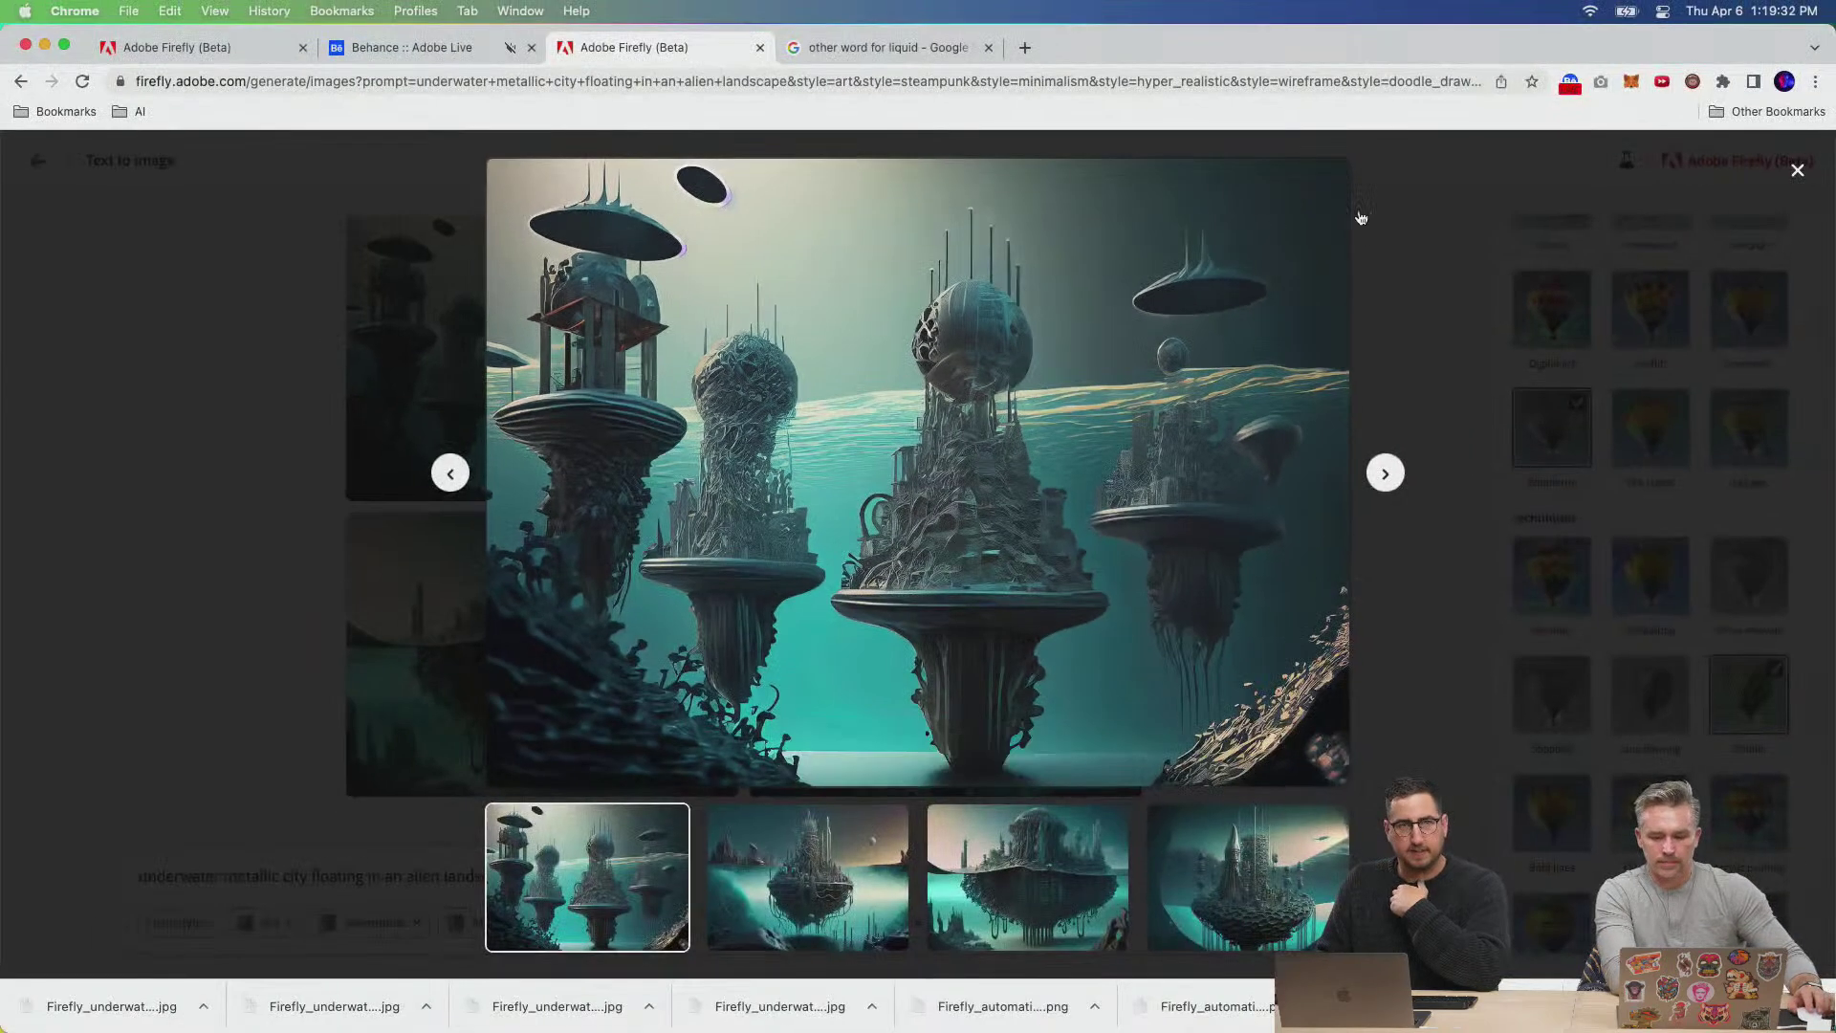
pyautogui.click(1328, 187)
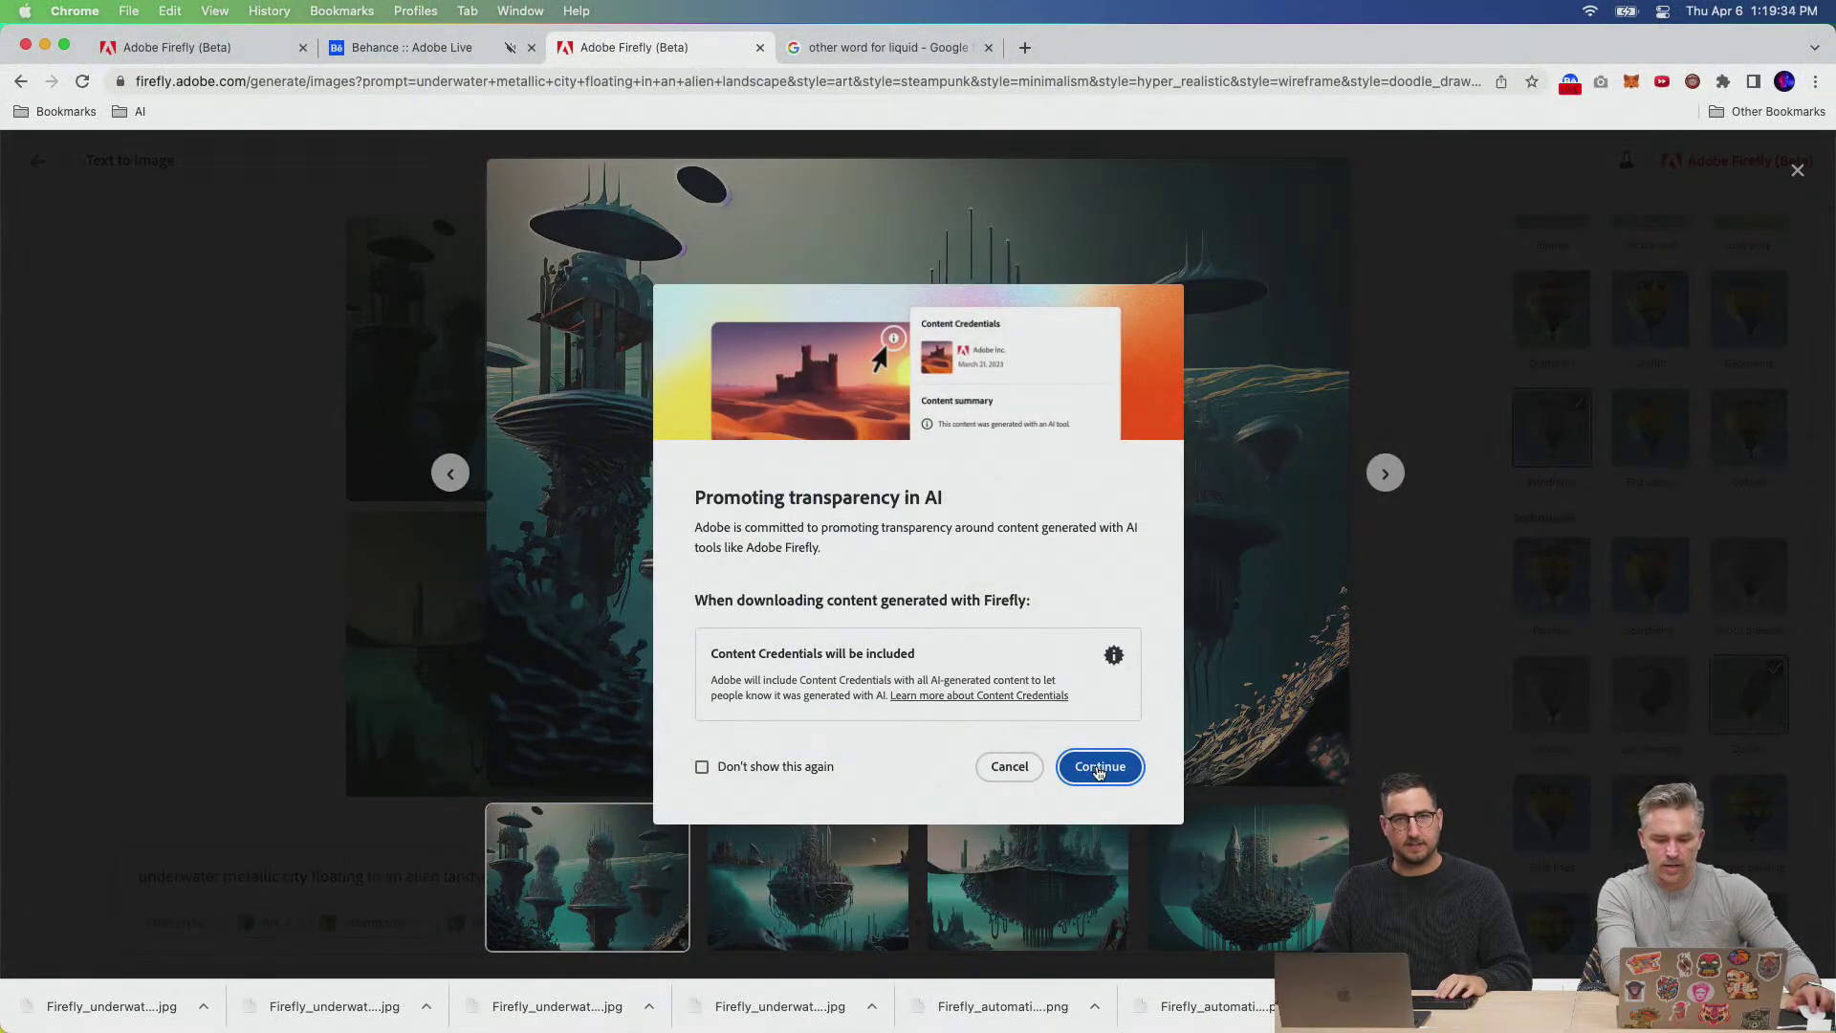
pyautogui.click(1098, 768)
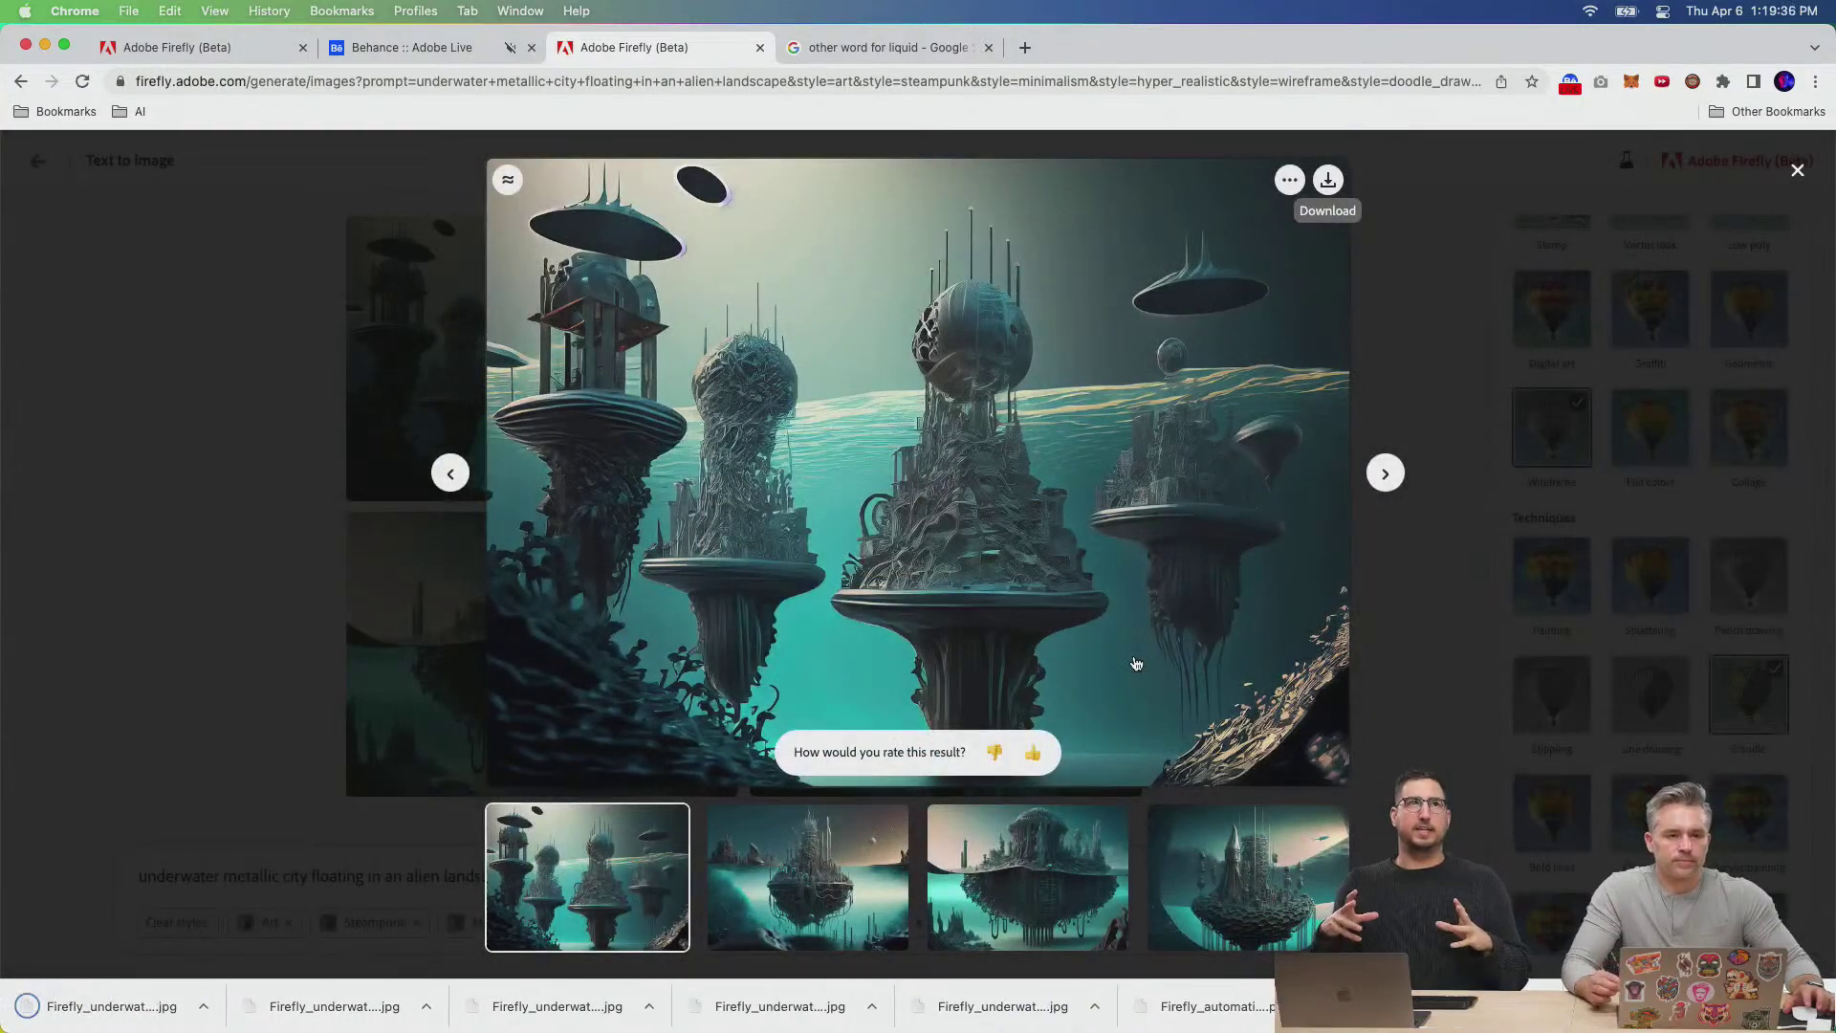
pyautogui.click(1798, 170)
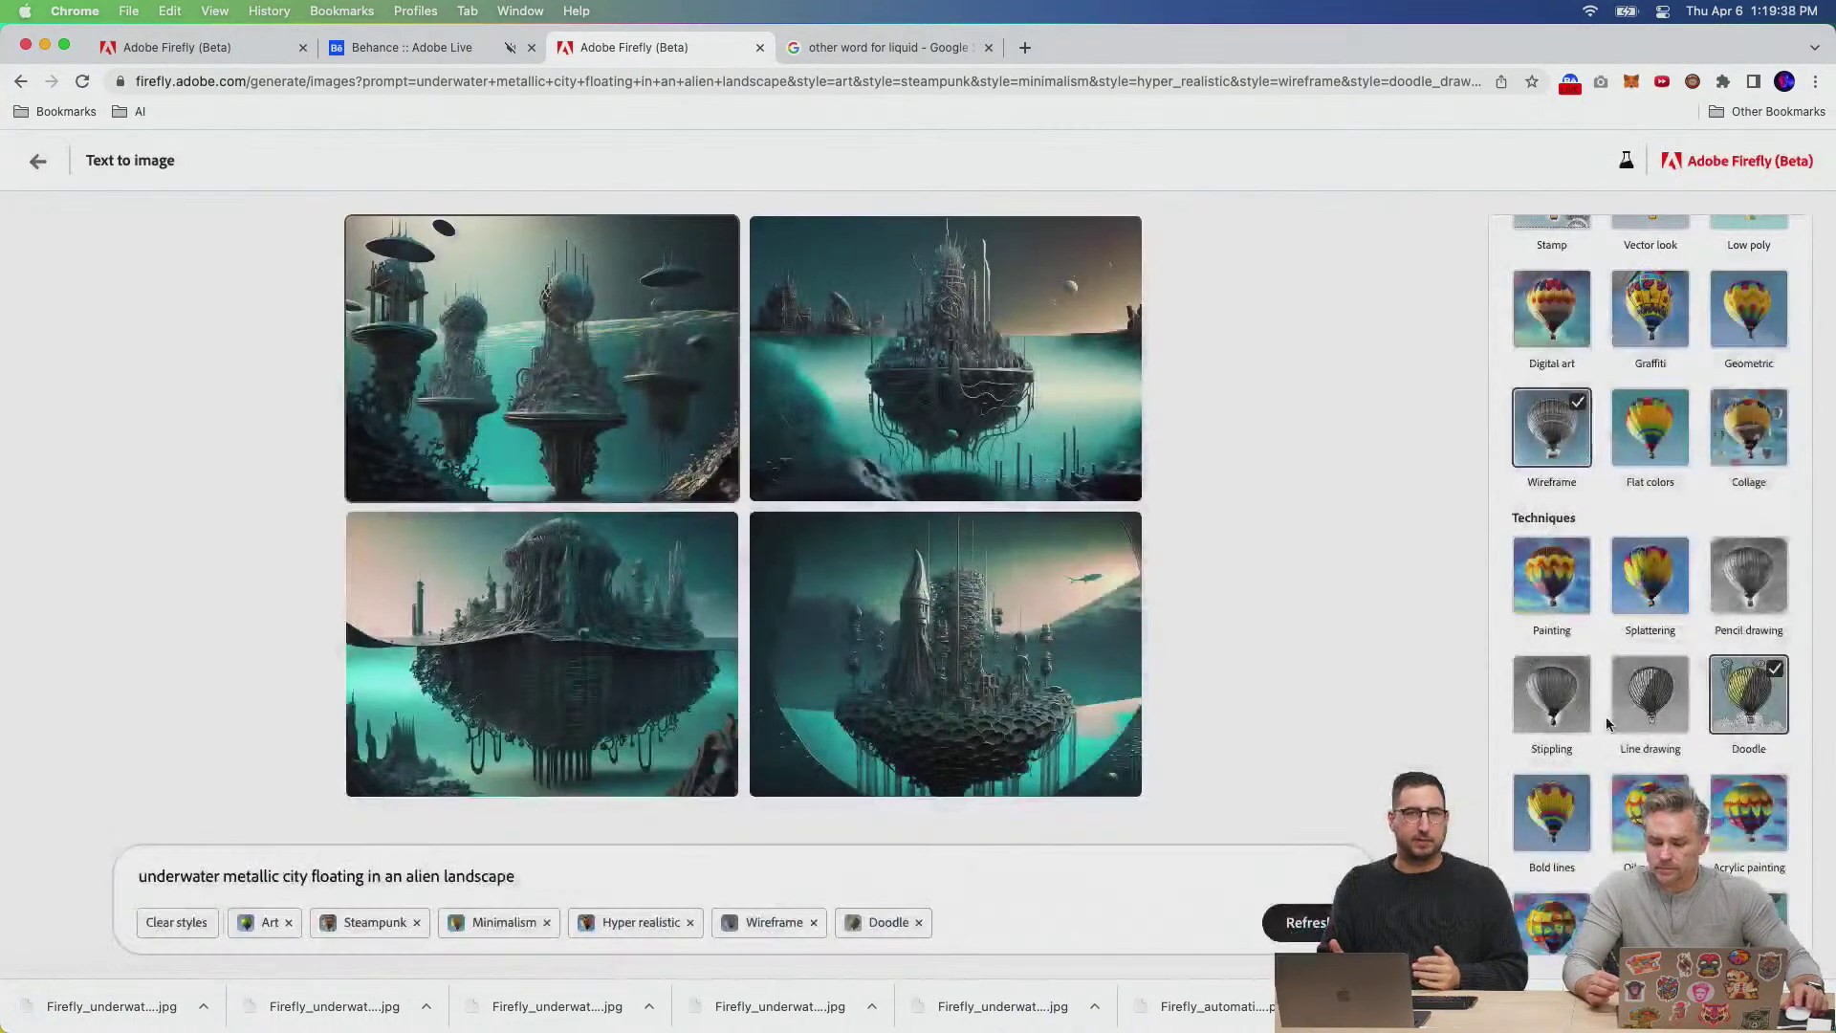
# Open the color and tone choices for the floating city images.
pyautogui.scroll(-4, 1630, 727)
pyautogui.scroll(-4, 1631, 727)
pyautogui.scroll(-5, 1627, 724)
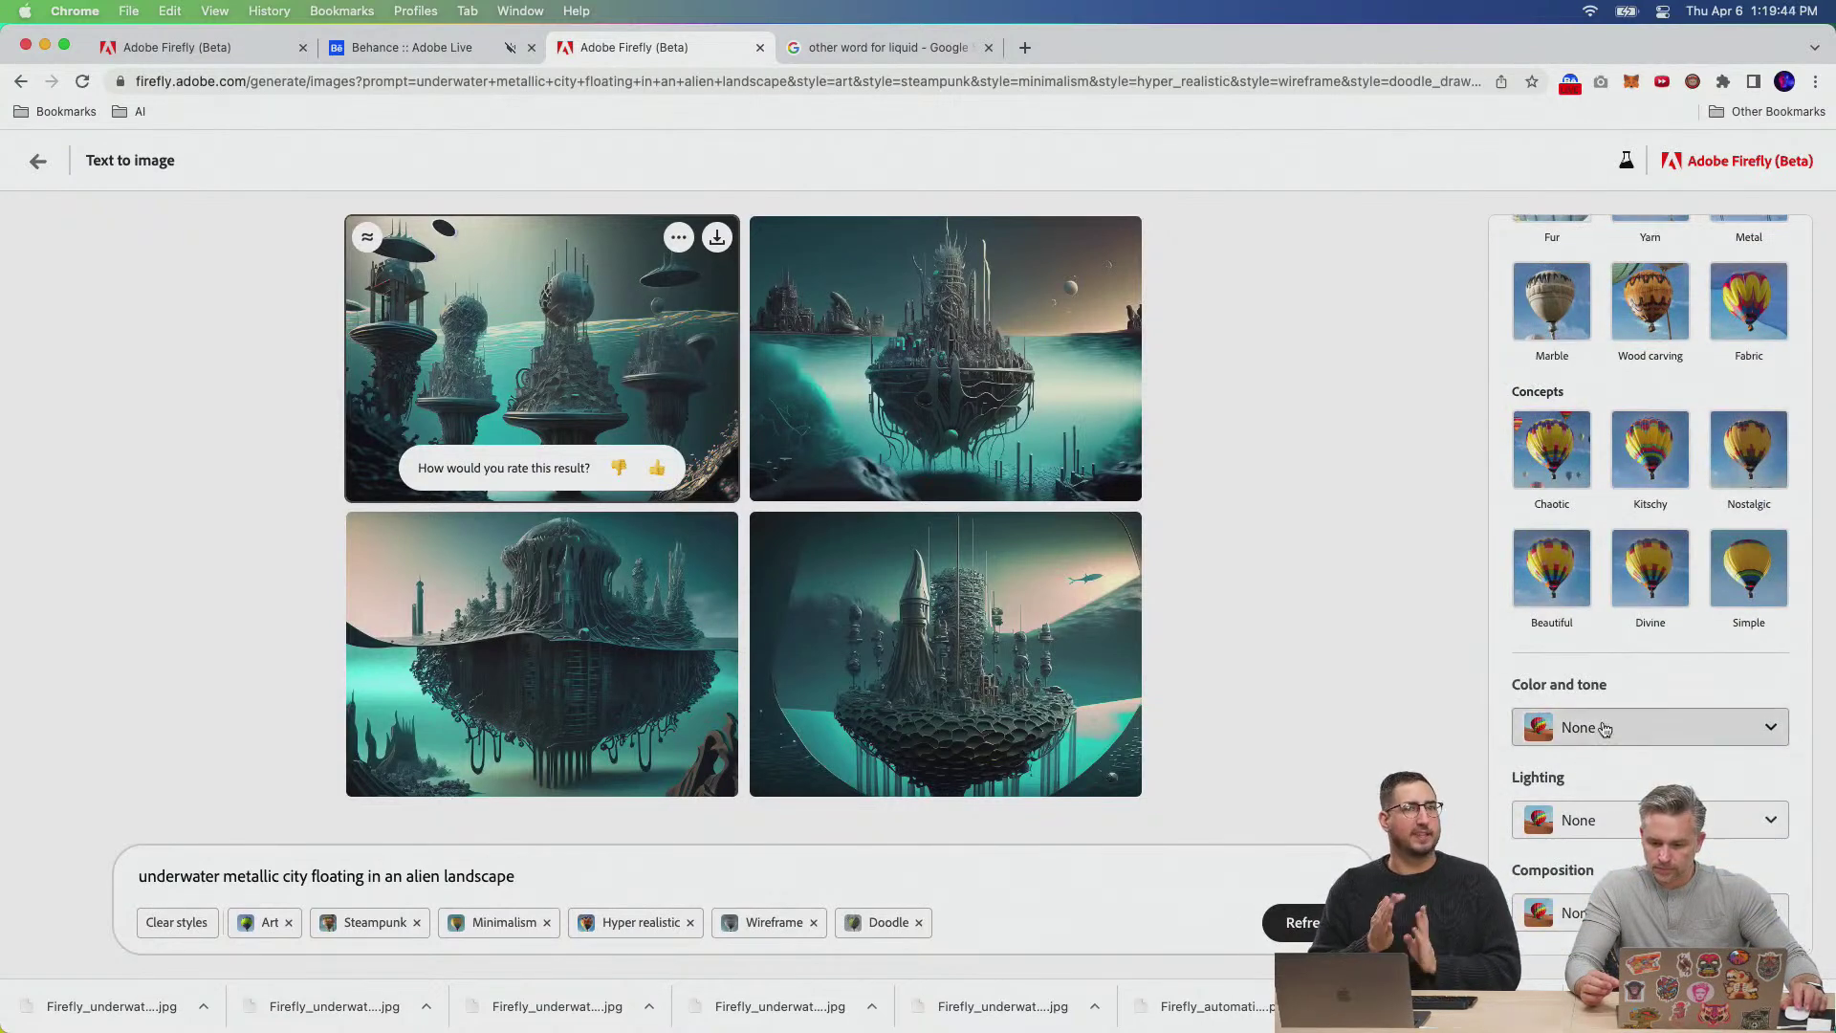
pyautogui.click(1631, 729)
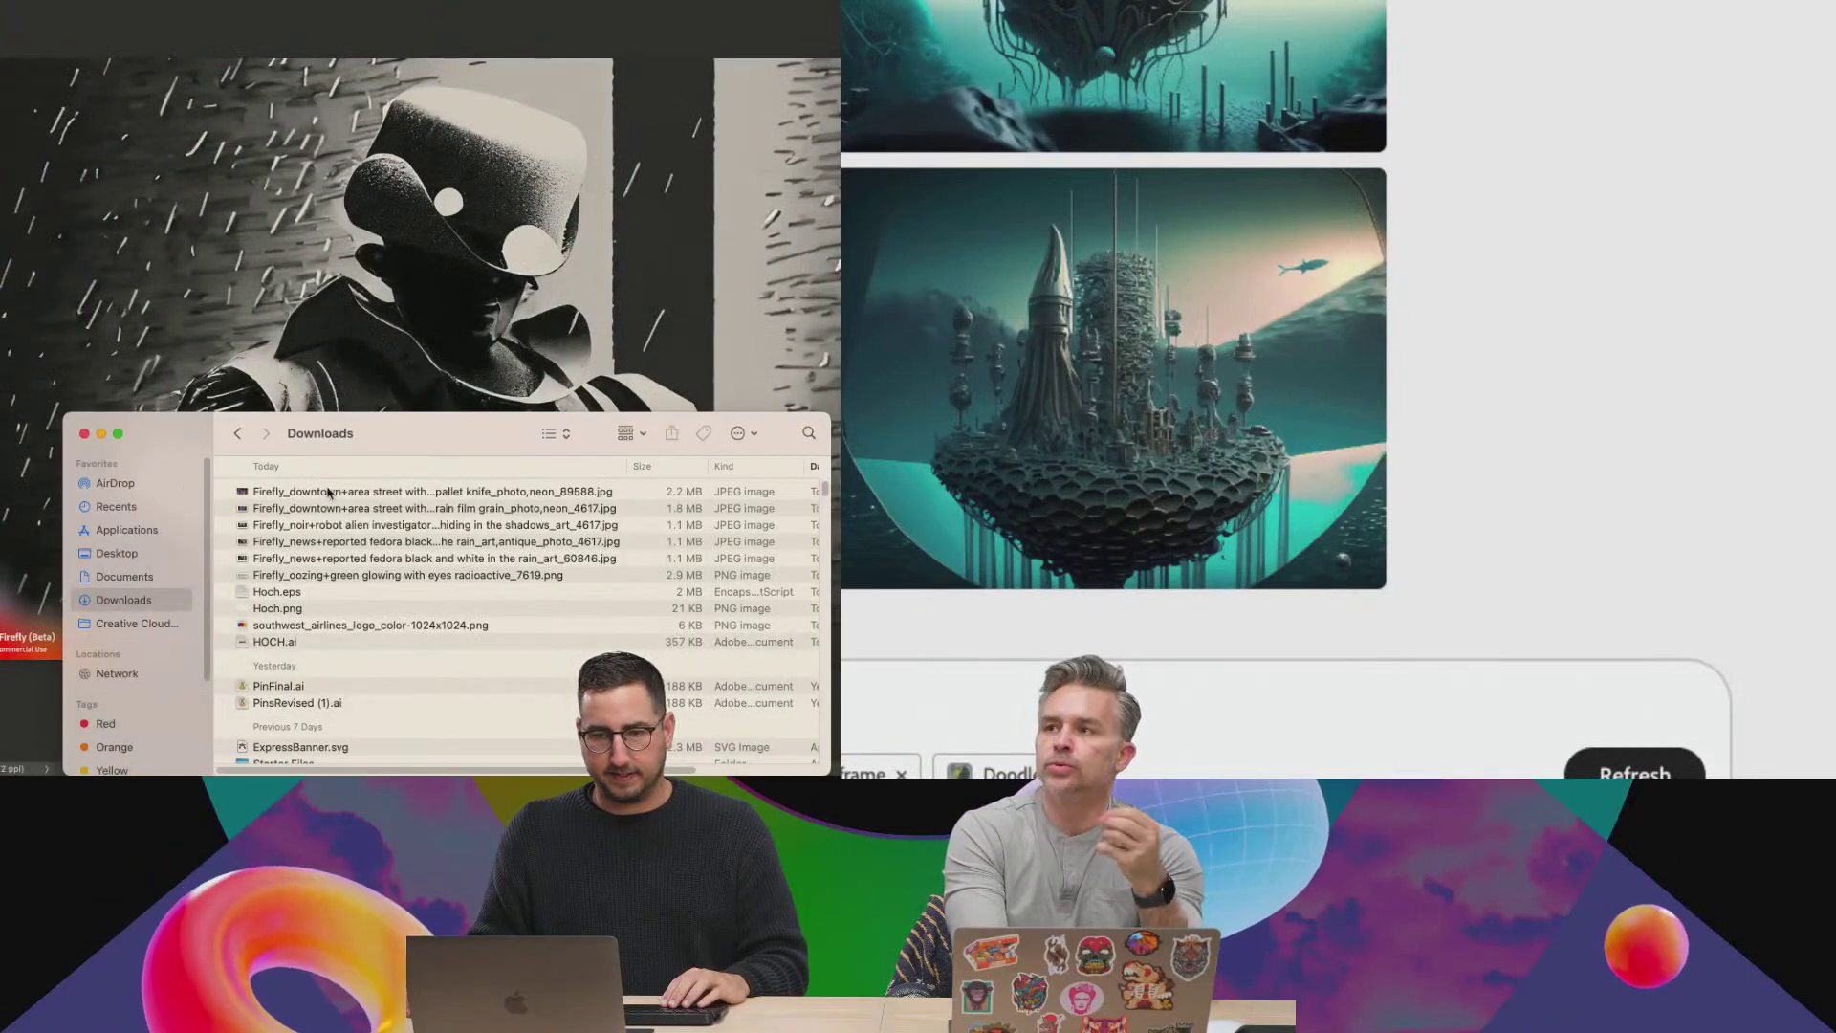
# Place the downloaded pallet knife street image from Downloads into the Photoshop document, stretch it slightly upward and commit the placement.
pyautogui.click(328, 493)
pyautogui.moveTo(329, 494); pyautogui.dragTo(658, 306)
pyautogui.moveTo(478, 74); pyautogui.dragTo(481, 62)
pyautogui.press('Return')
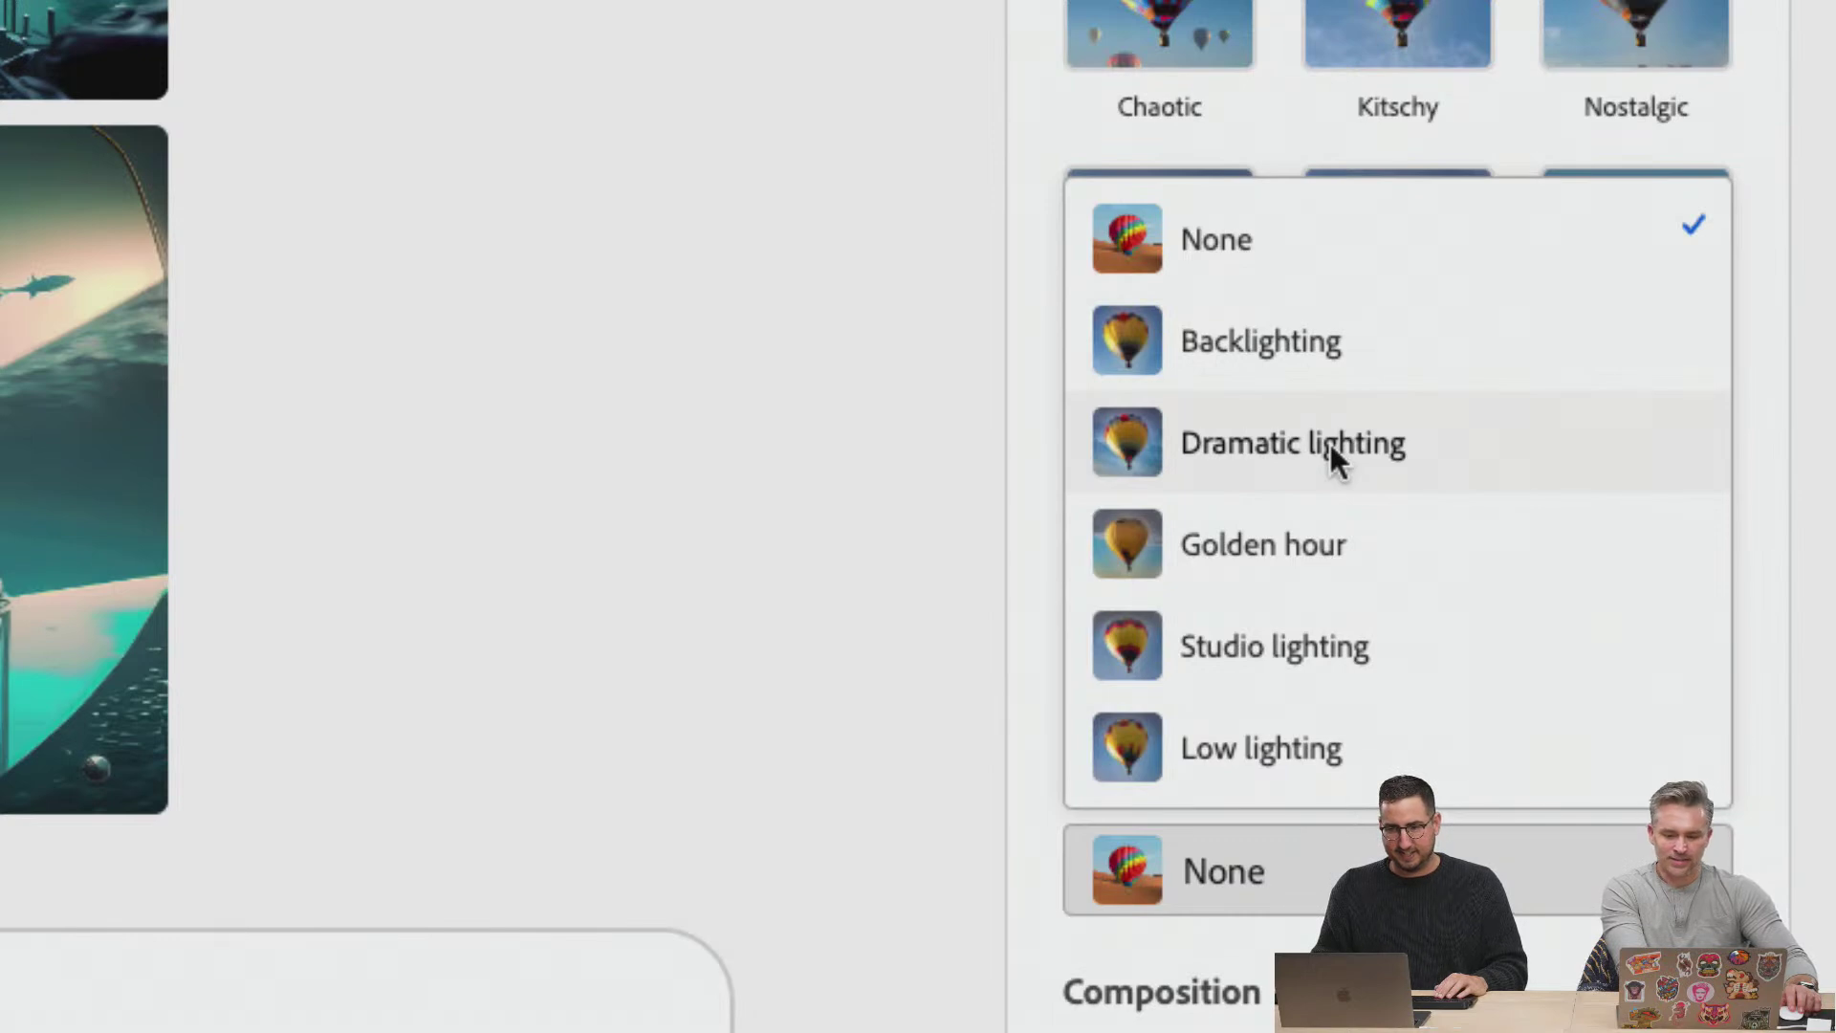
# Set the floating city images' lighting to Golden hour and their color and tone to Muted color.
pyautogui.click(1291, 552)
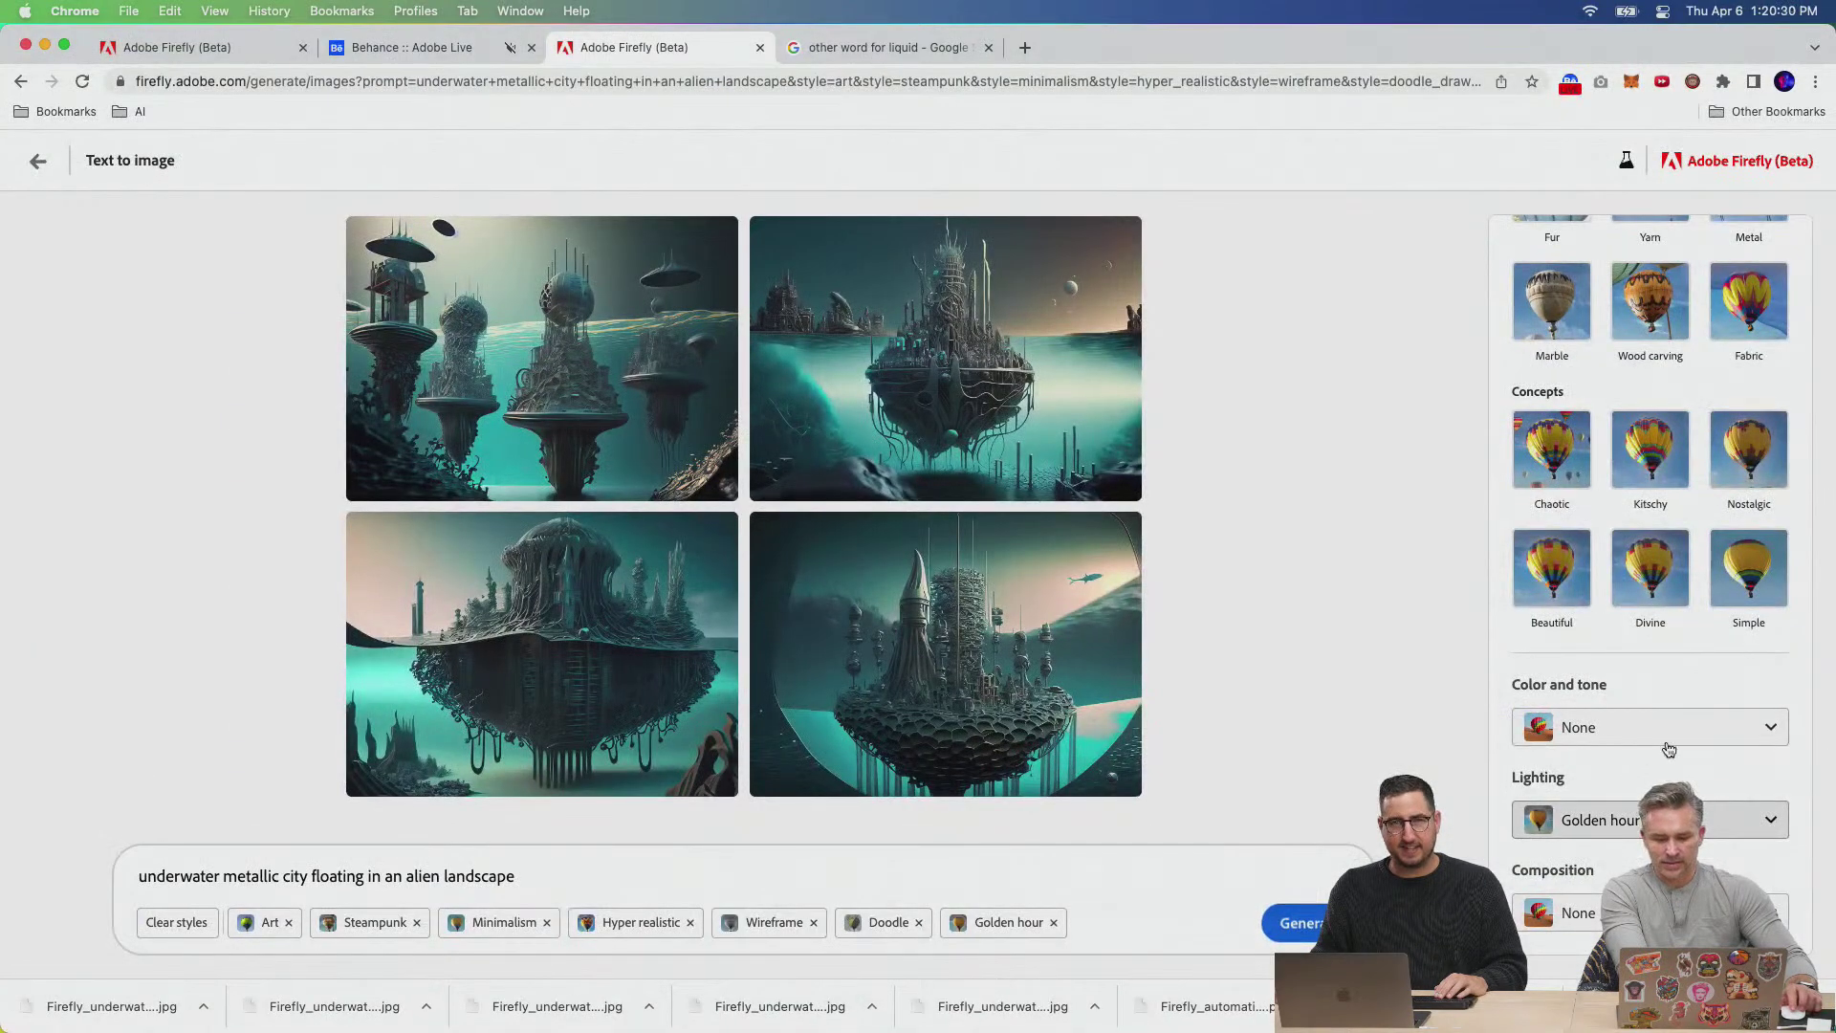
pyautogui.click(1673, 732)
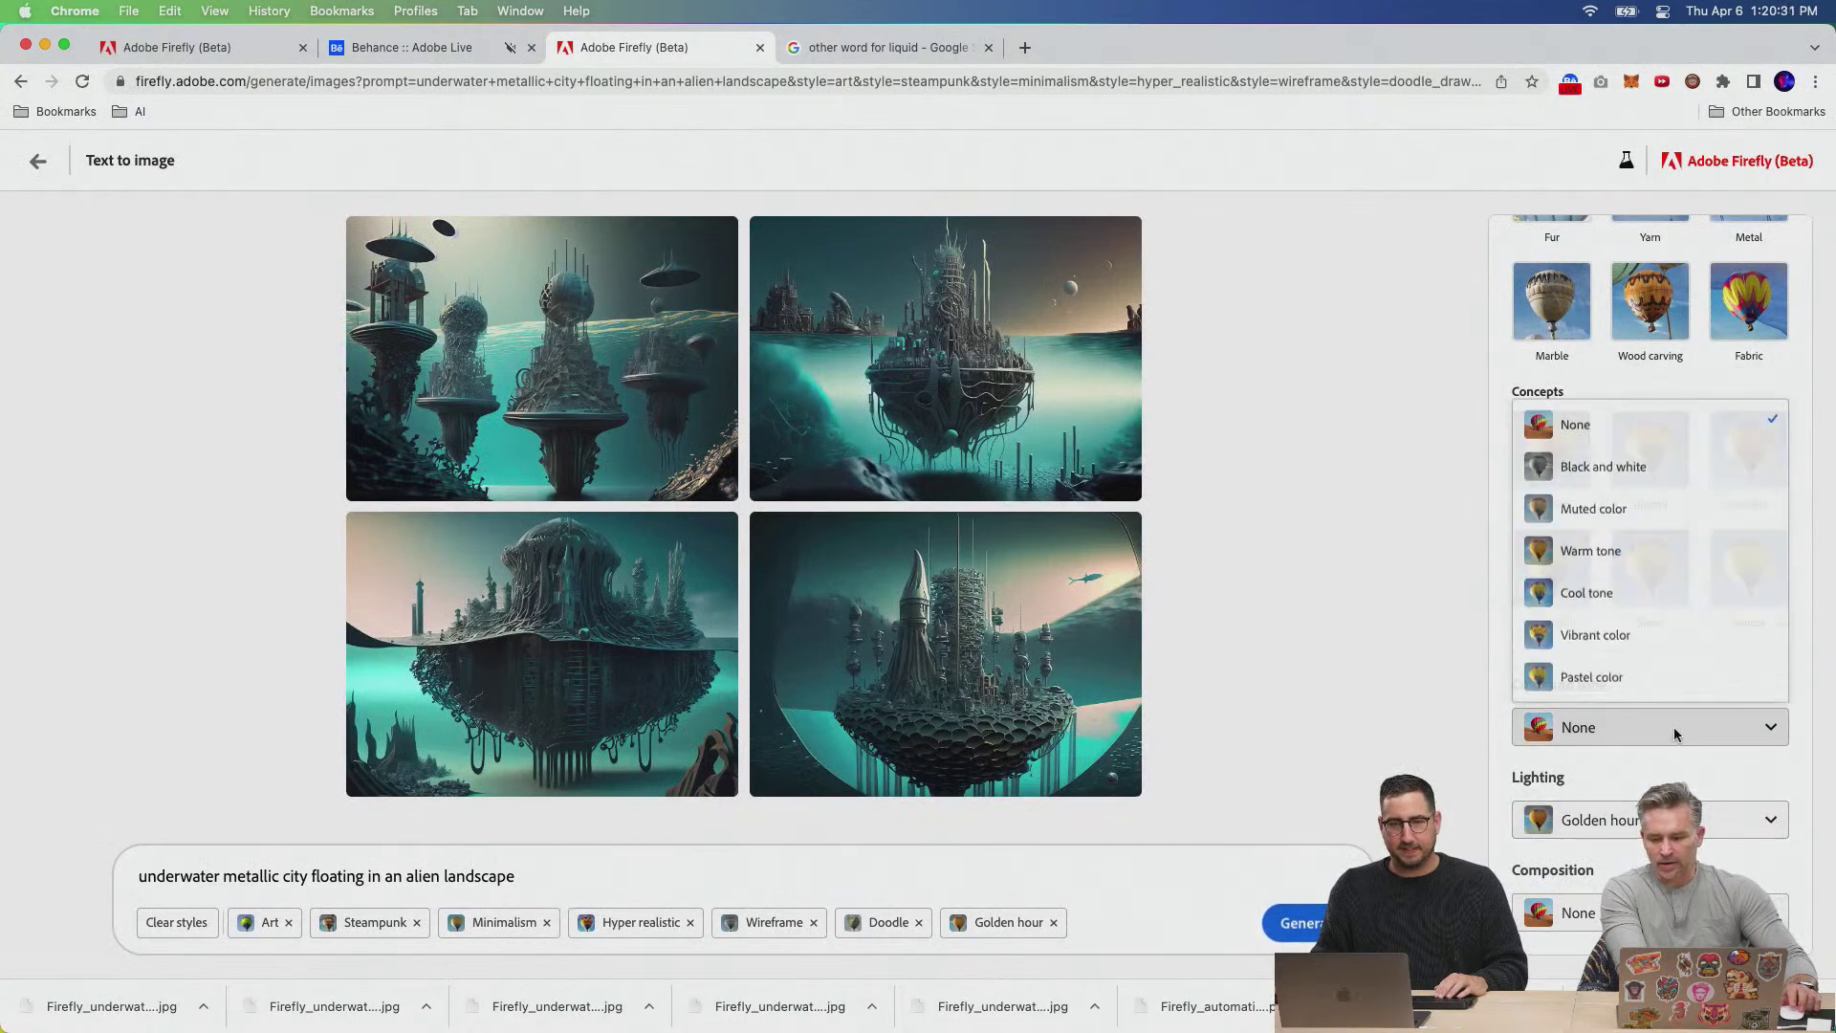
pyautogui.click(1637, 509)
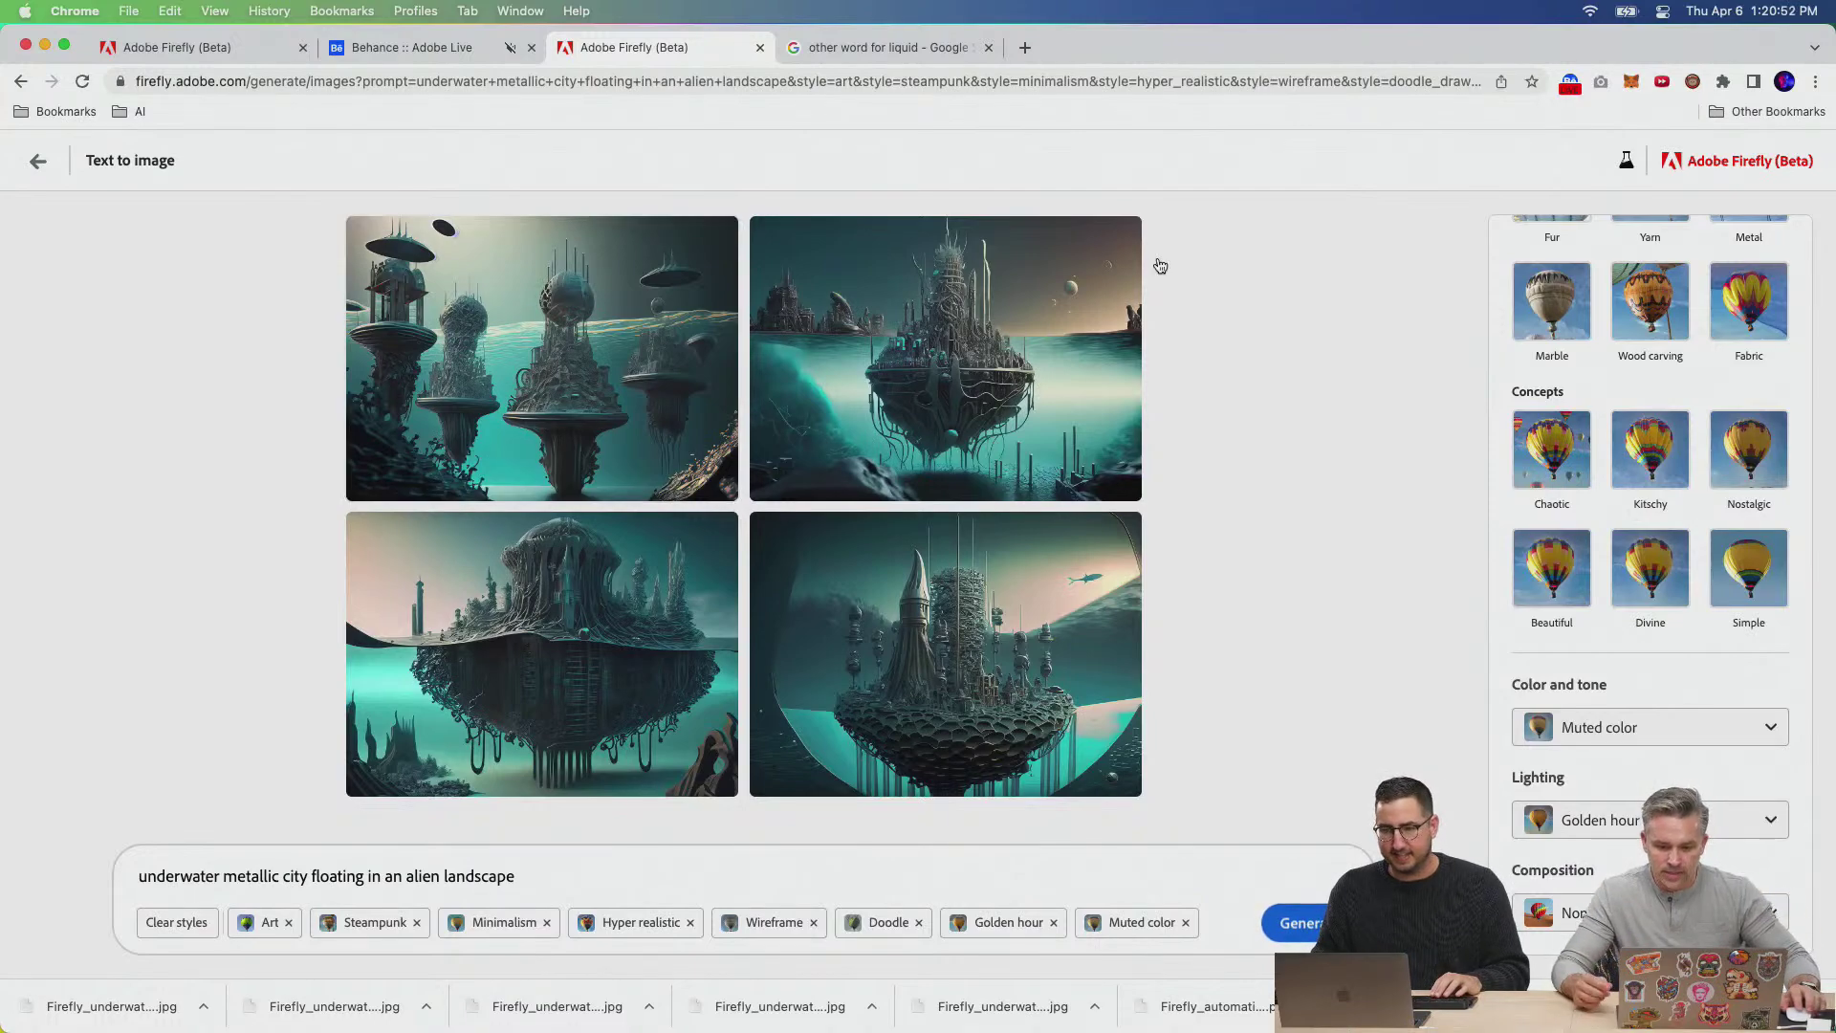
# Change the floating city images' aspect ratio to Portrait (3:4) and generate them again.
pyautogui.scroll(15, 1673, 448)
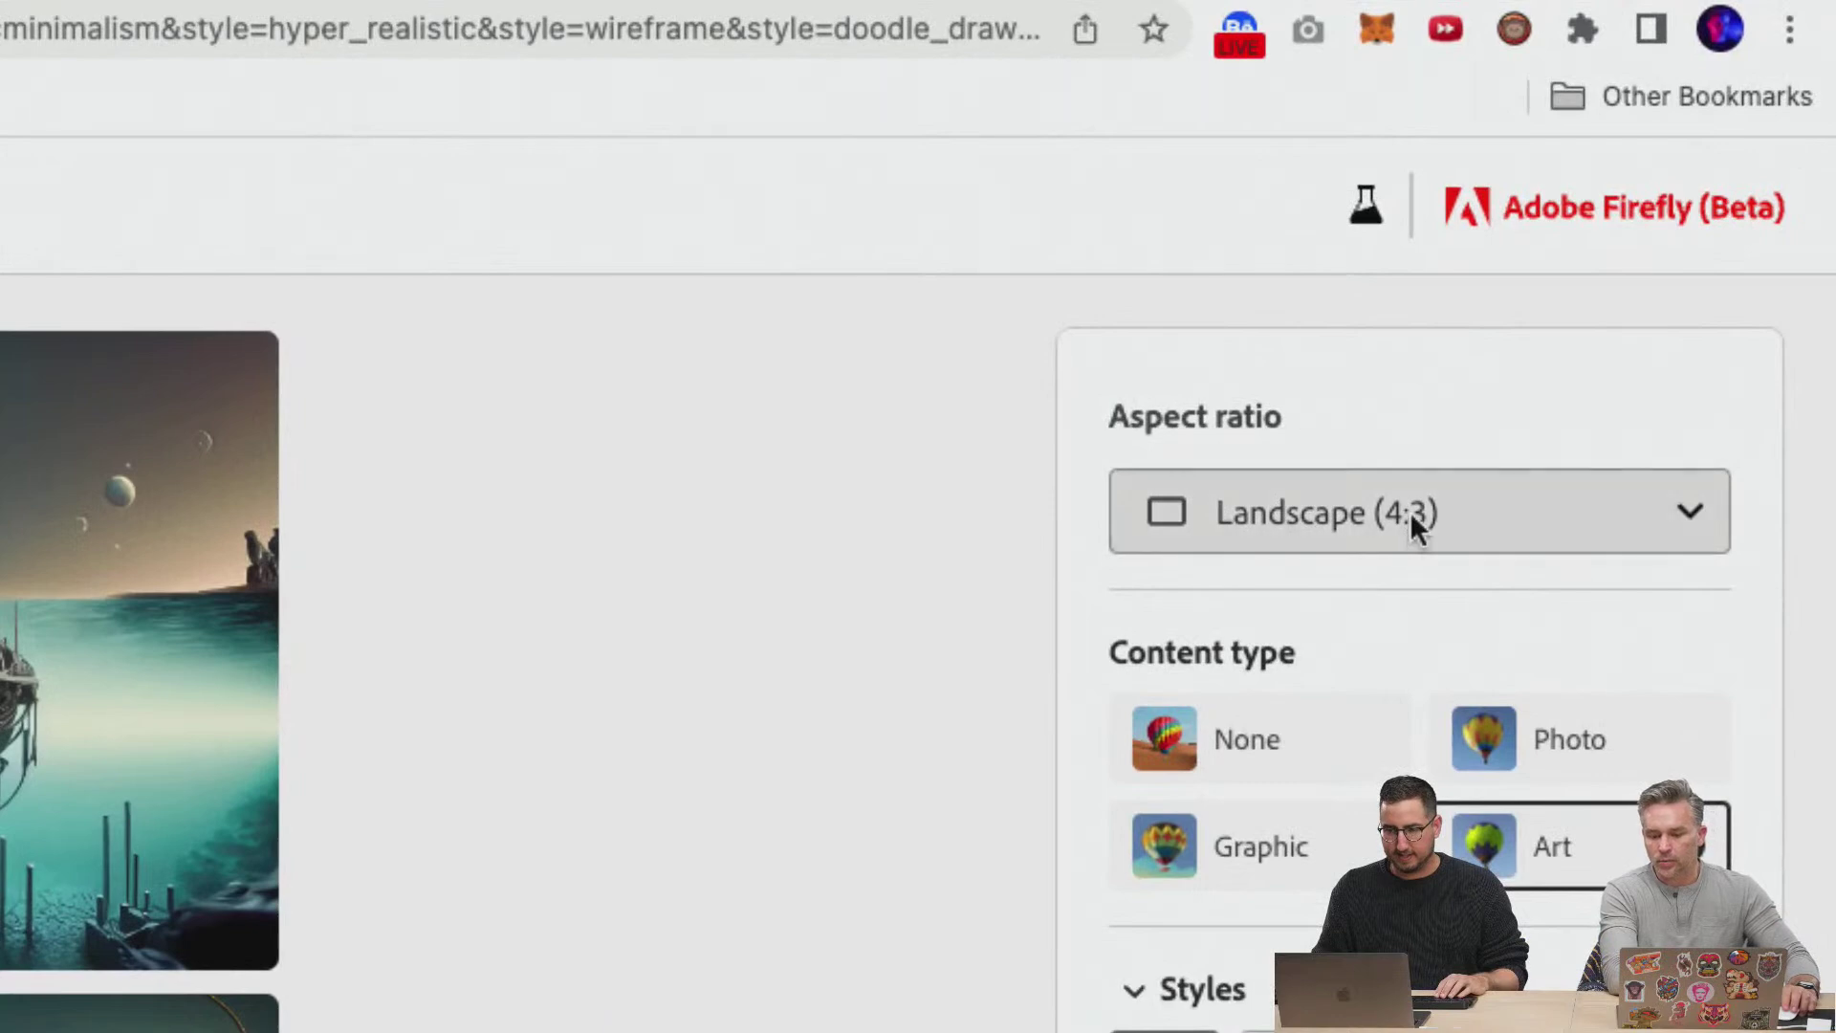
pyautogui.click(1599, 345)
pyautogui.click(1251, 712)
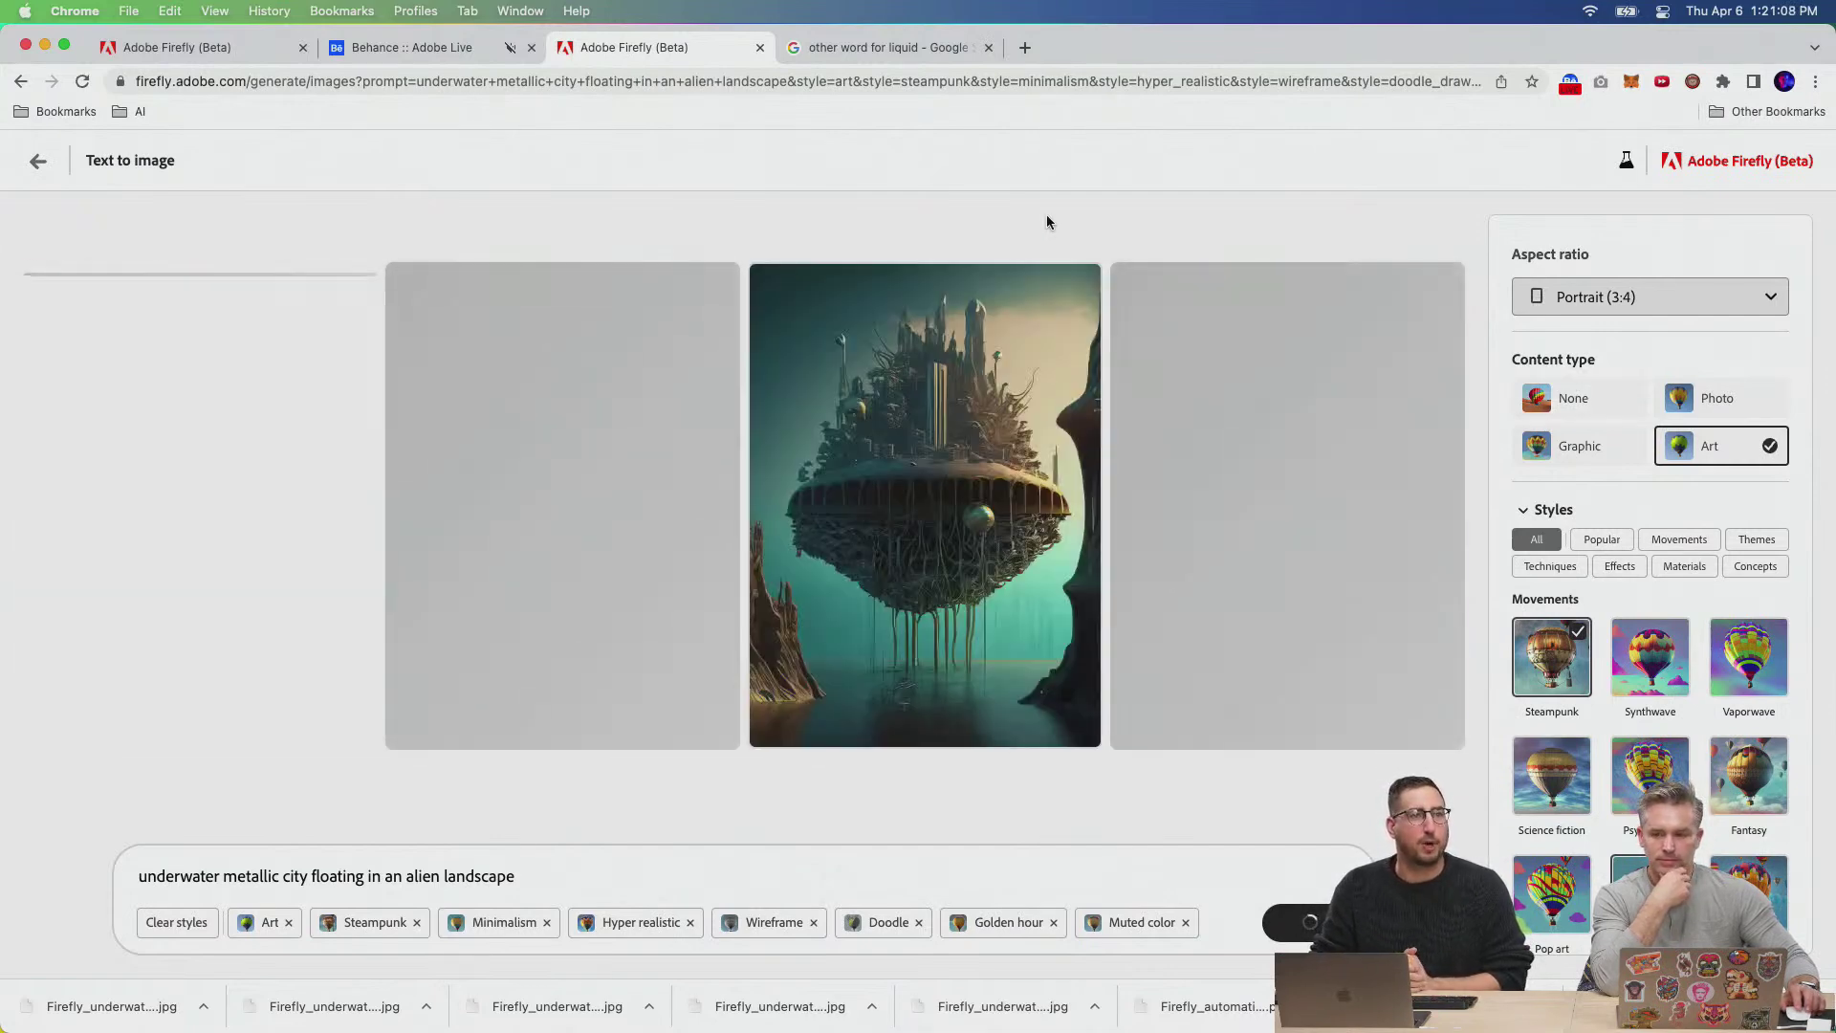
# Download the third and fourth portrait floating city images with Content Credentials.
pyautogui.moveTo(1047, 329)
pyautogui.click(1077, 291)
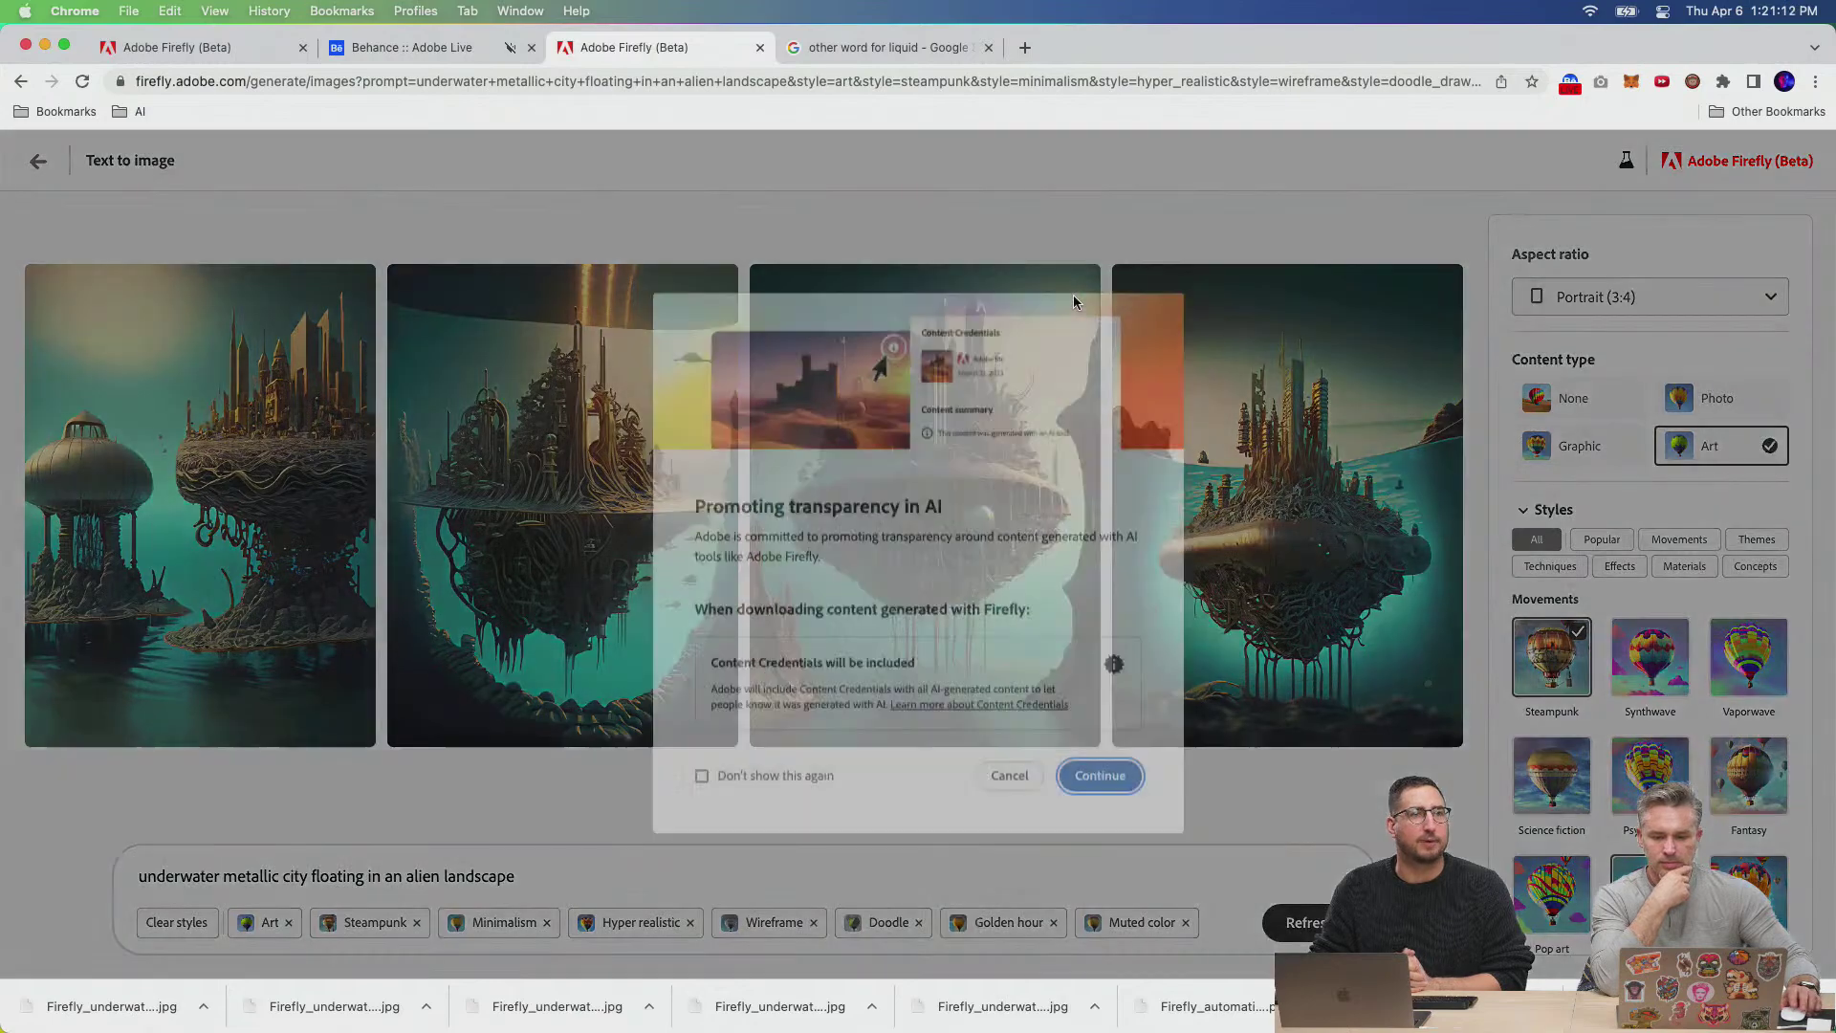
pyautogui.click(1100, 766)
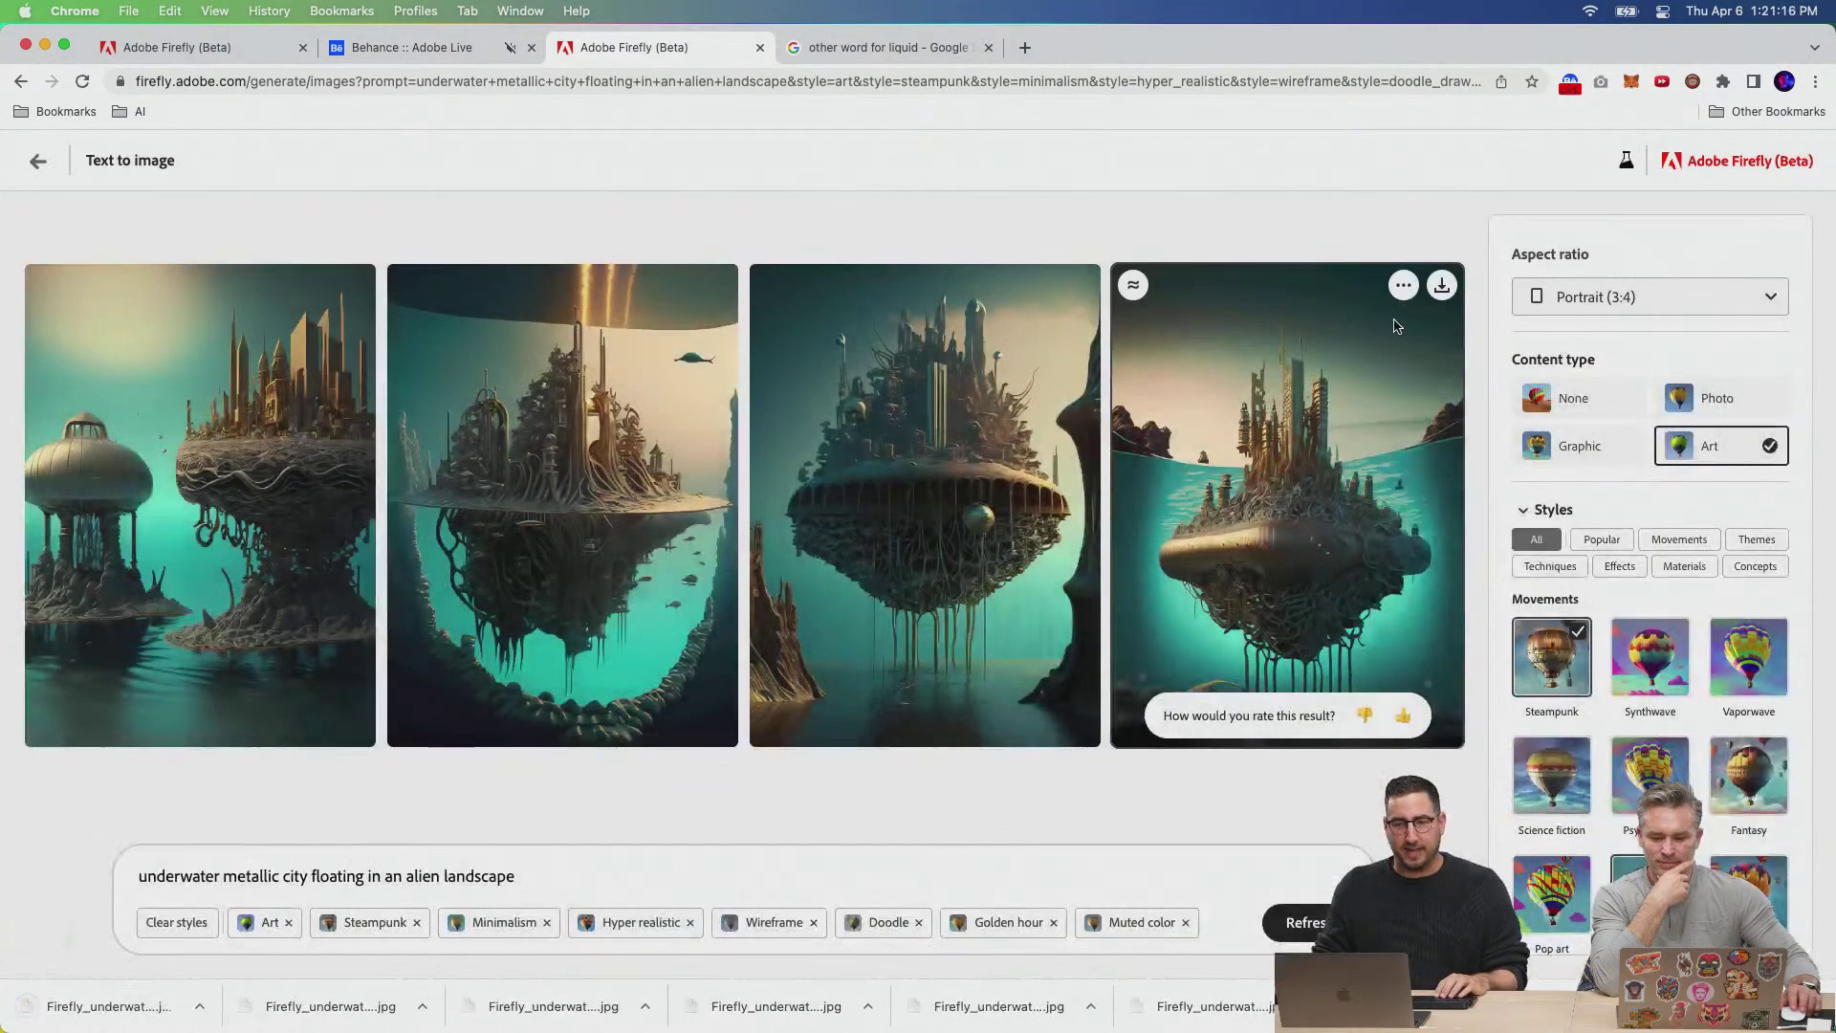
pyautogui.click(1446, 295)
pyautogui.click(1095, 778)
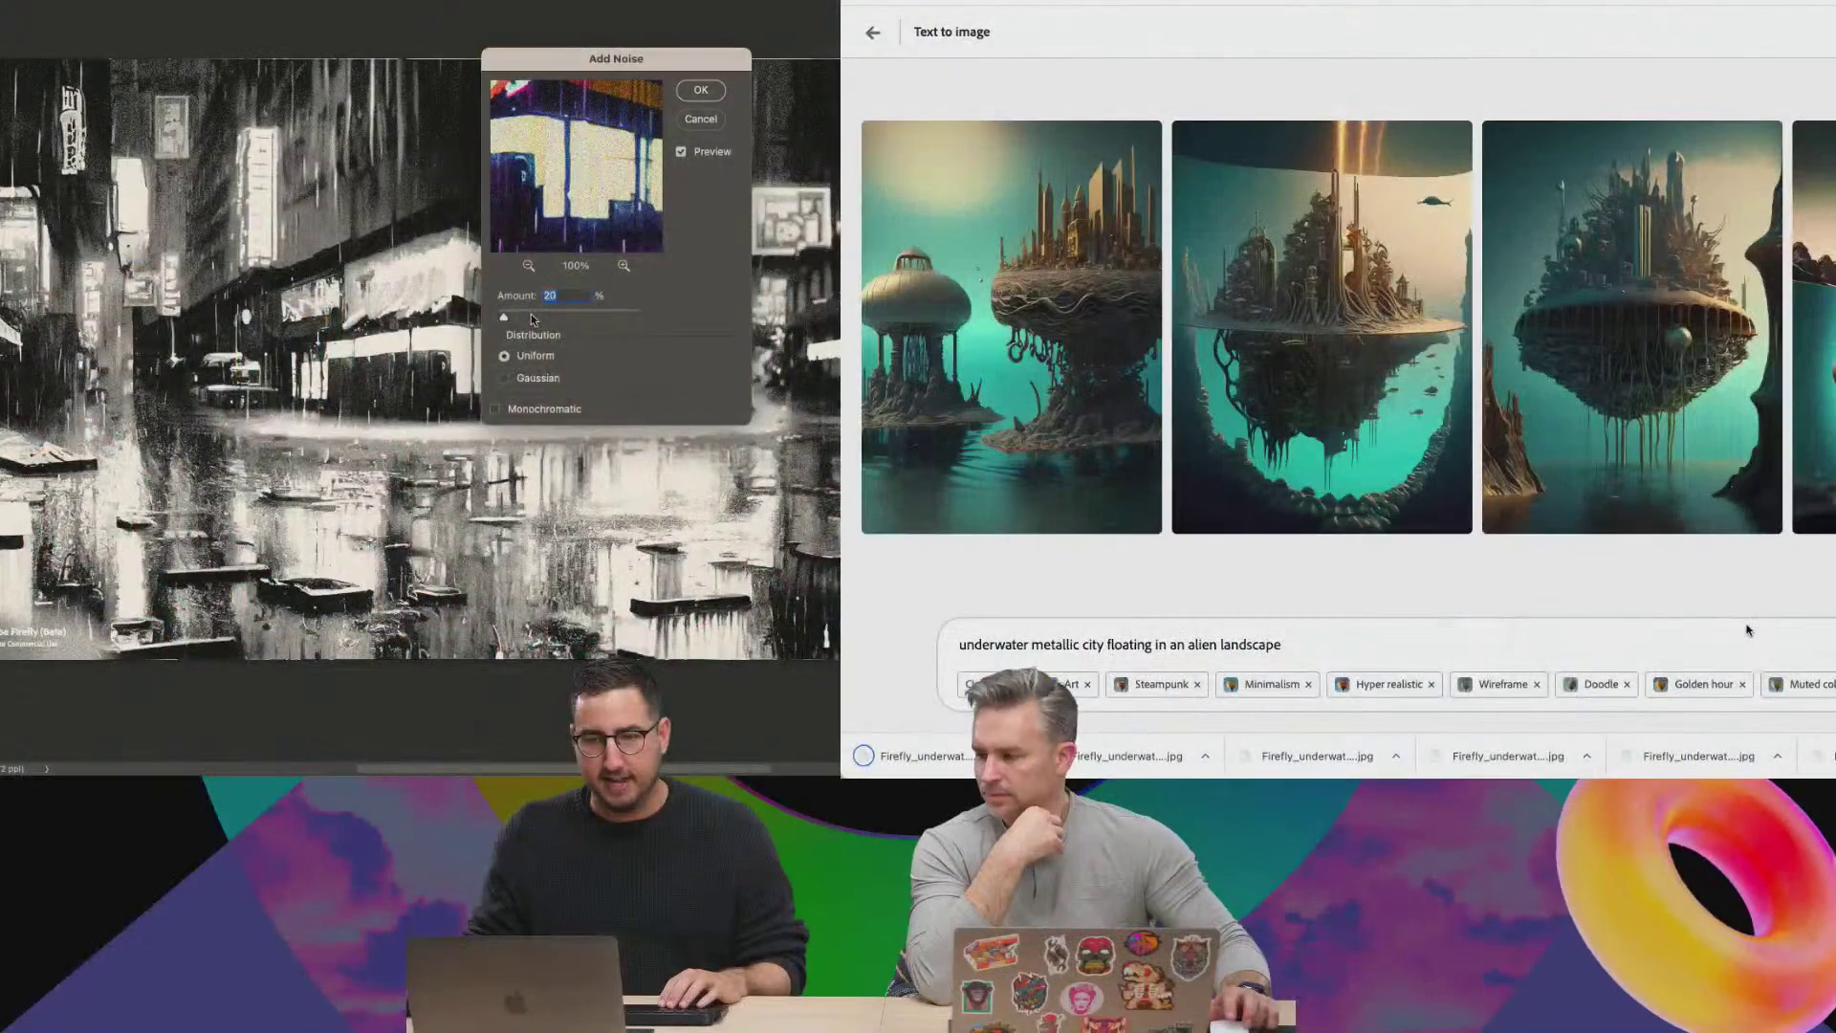
# Adjust the Add Noise amount on the downtown street layer in Photoshop, apply the filter and inspect the grain at 100%.
pyautogui.moveTo(514, 319); pyautogui.dragTo(508, 319)
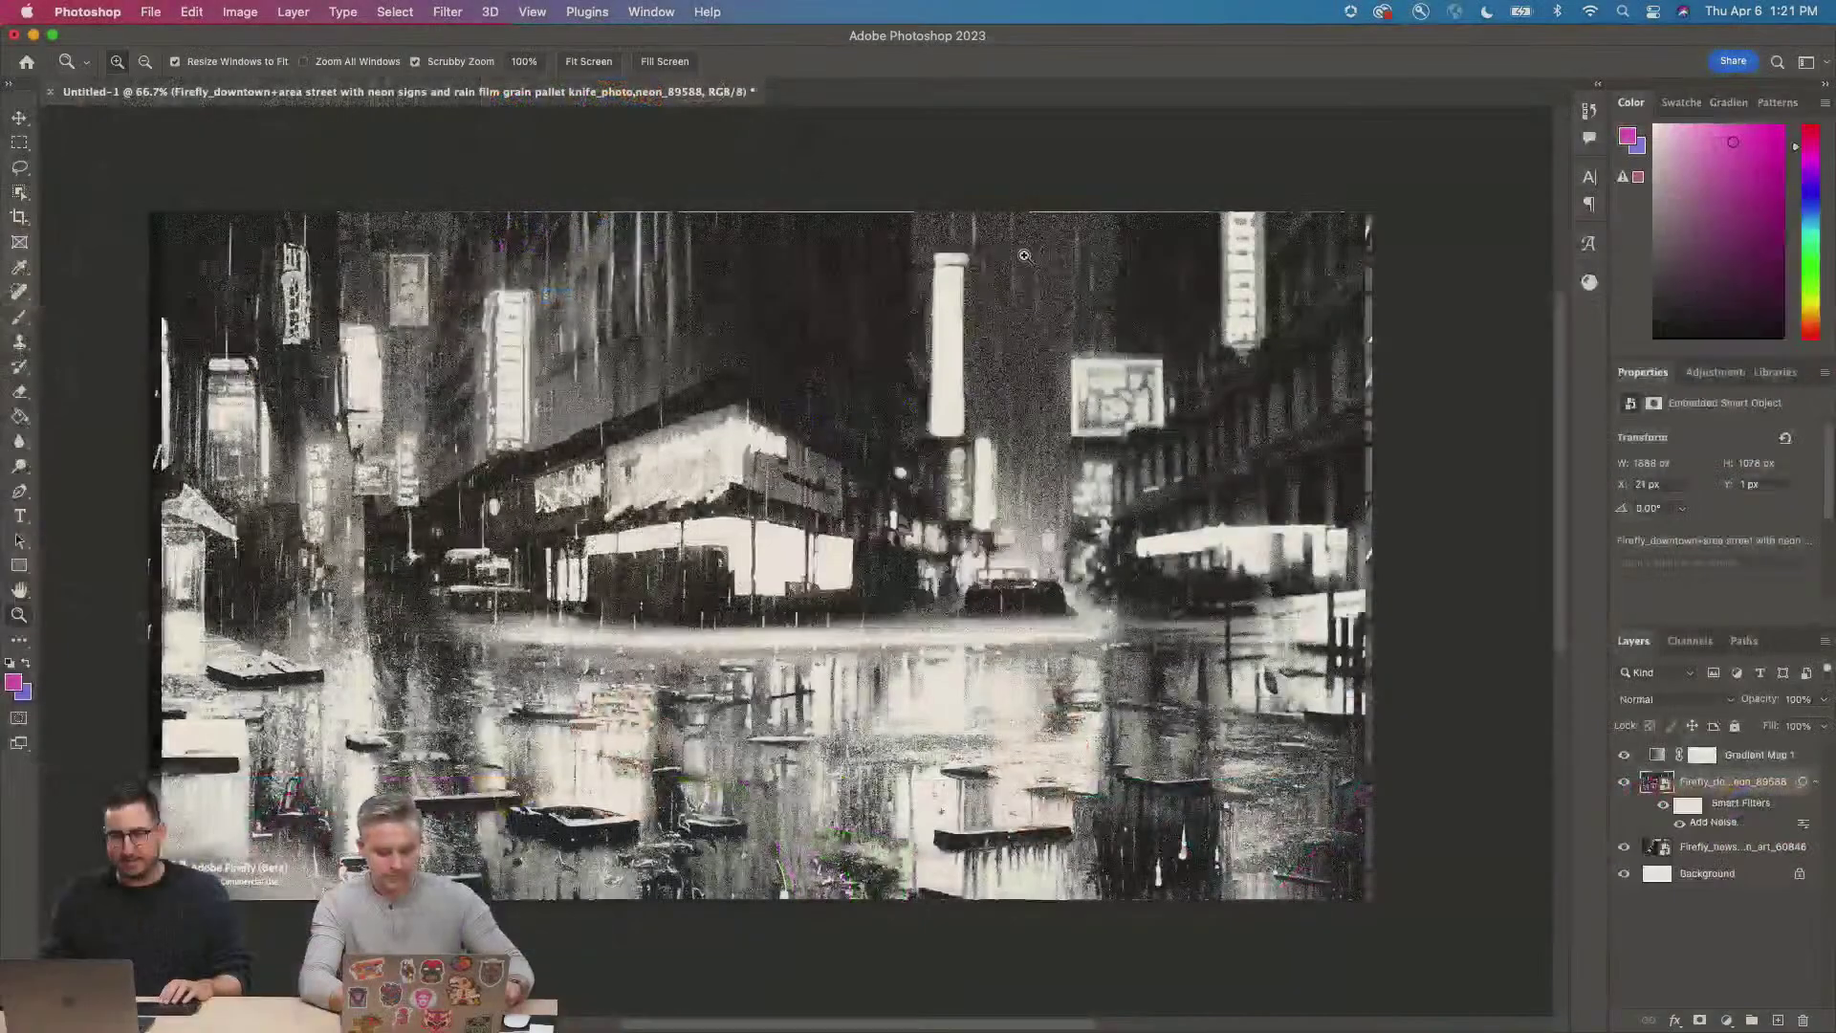
pyautogui.moveTo(1071, 615); pyautogui.dragTo(1463, 615)
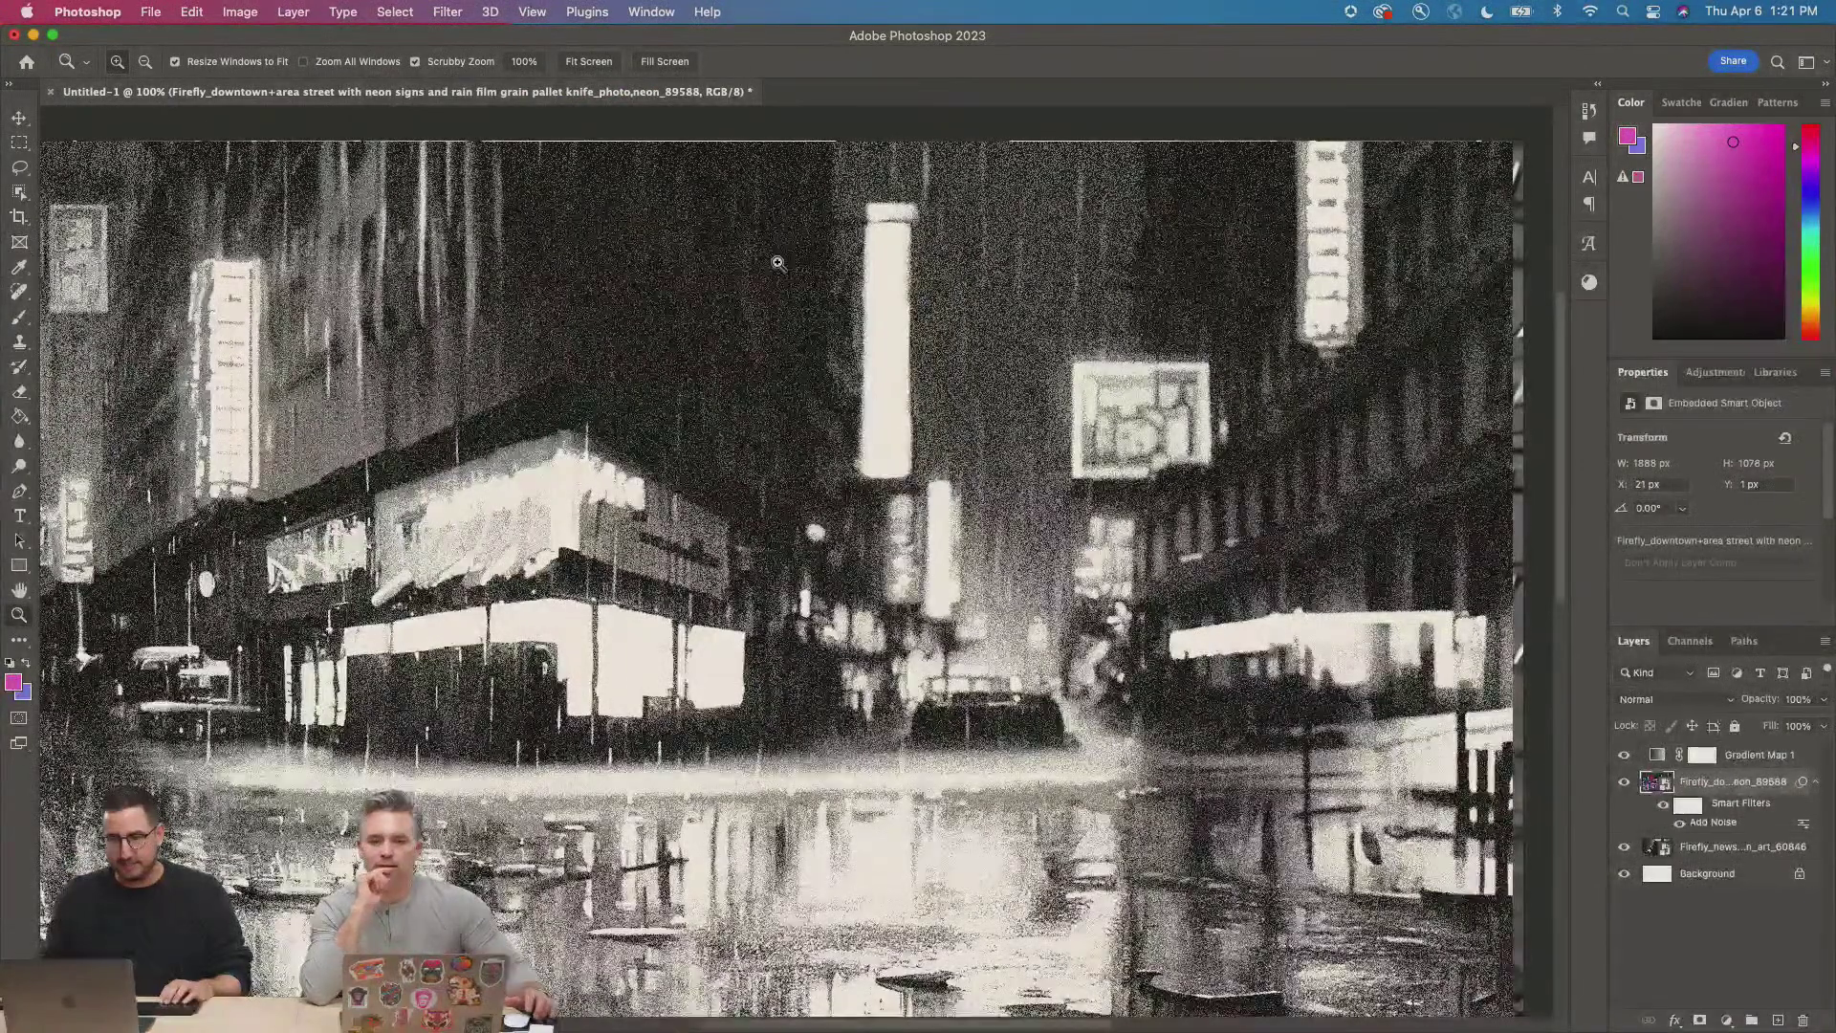
# Switch from Photoshop back to Firefly in Chrome and leave the neon street results for the Text to image start page.
pyautogui.press('Tab')
pyautogui.press('Tab')
pyautogui.press('super+Tab')
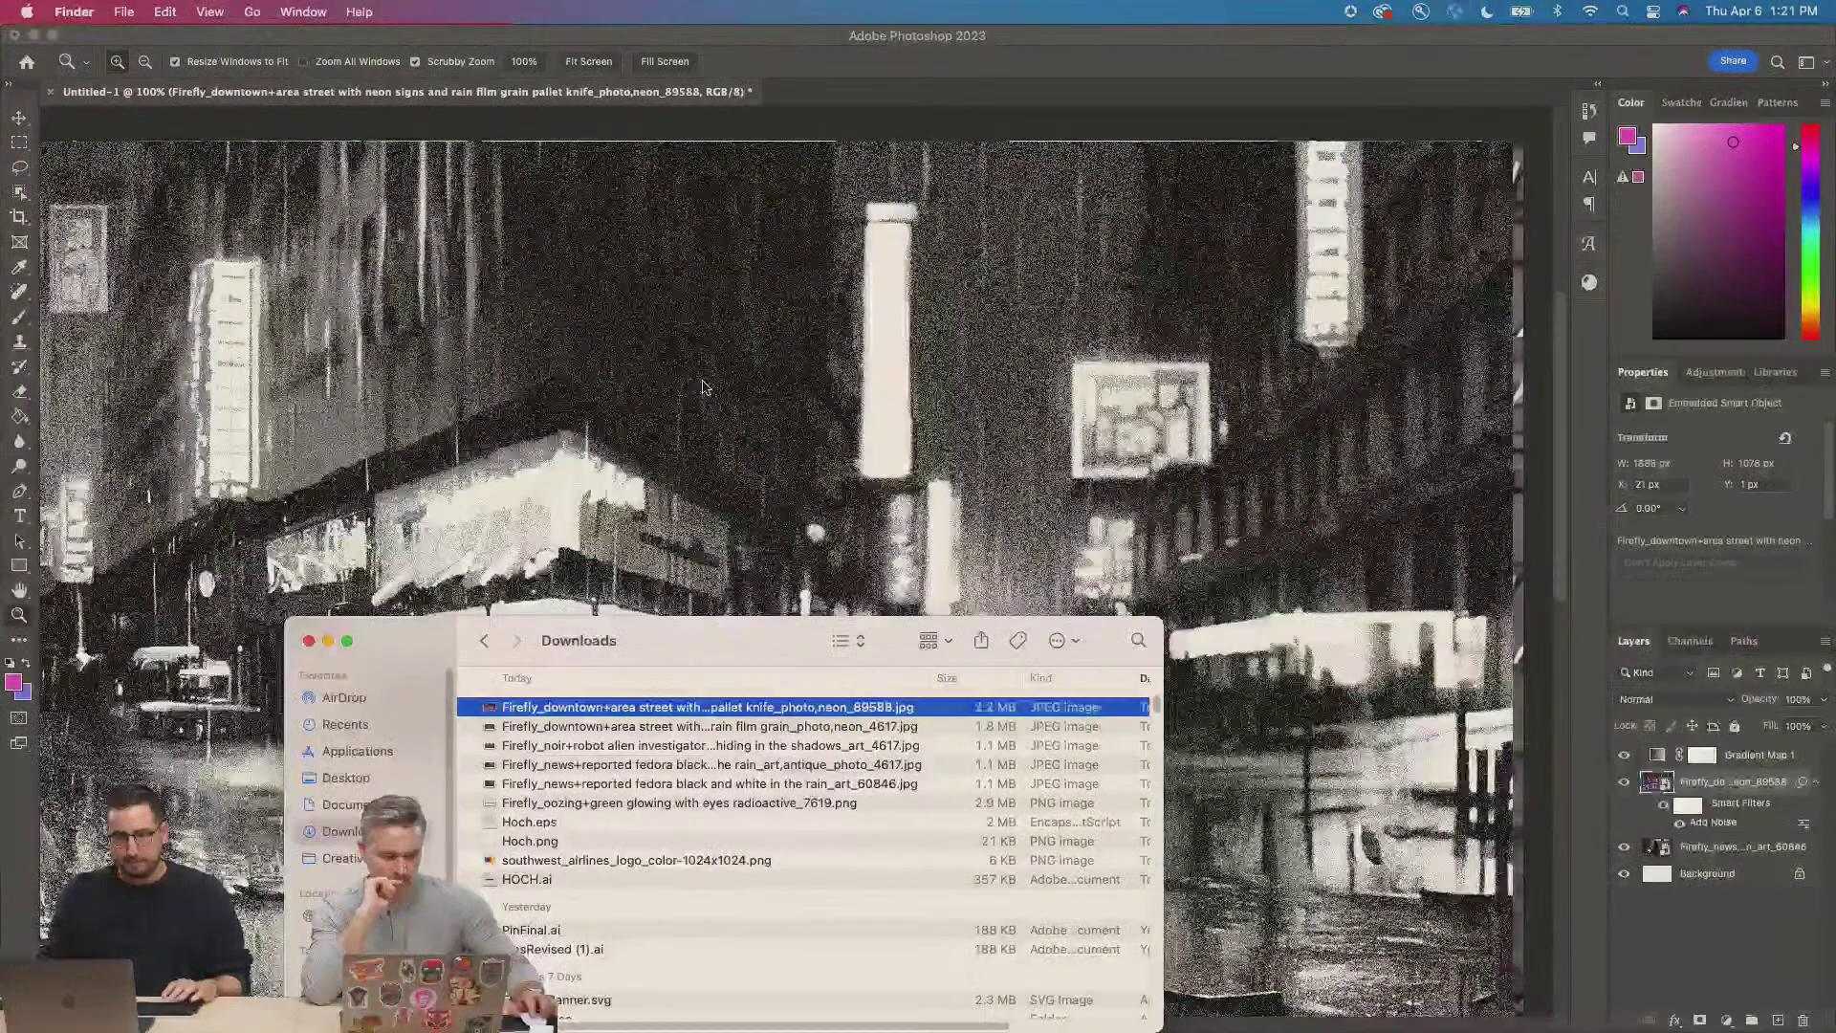
pyautogui.press('super+Tab')
pyautogui.press('super+Tab')
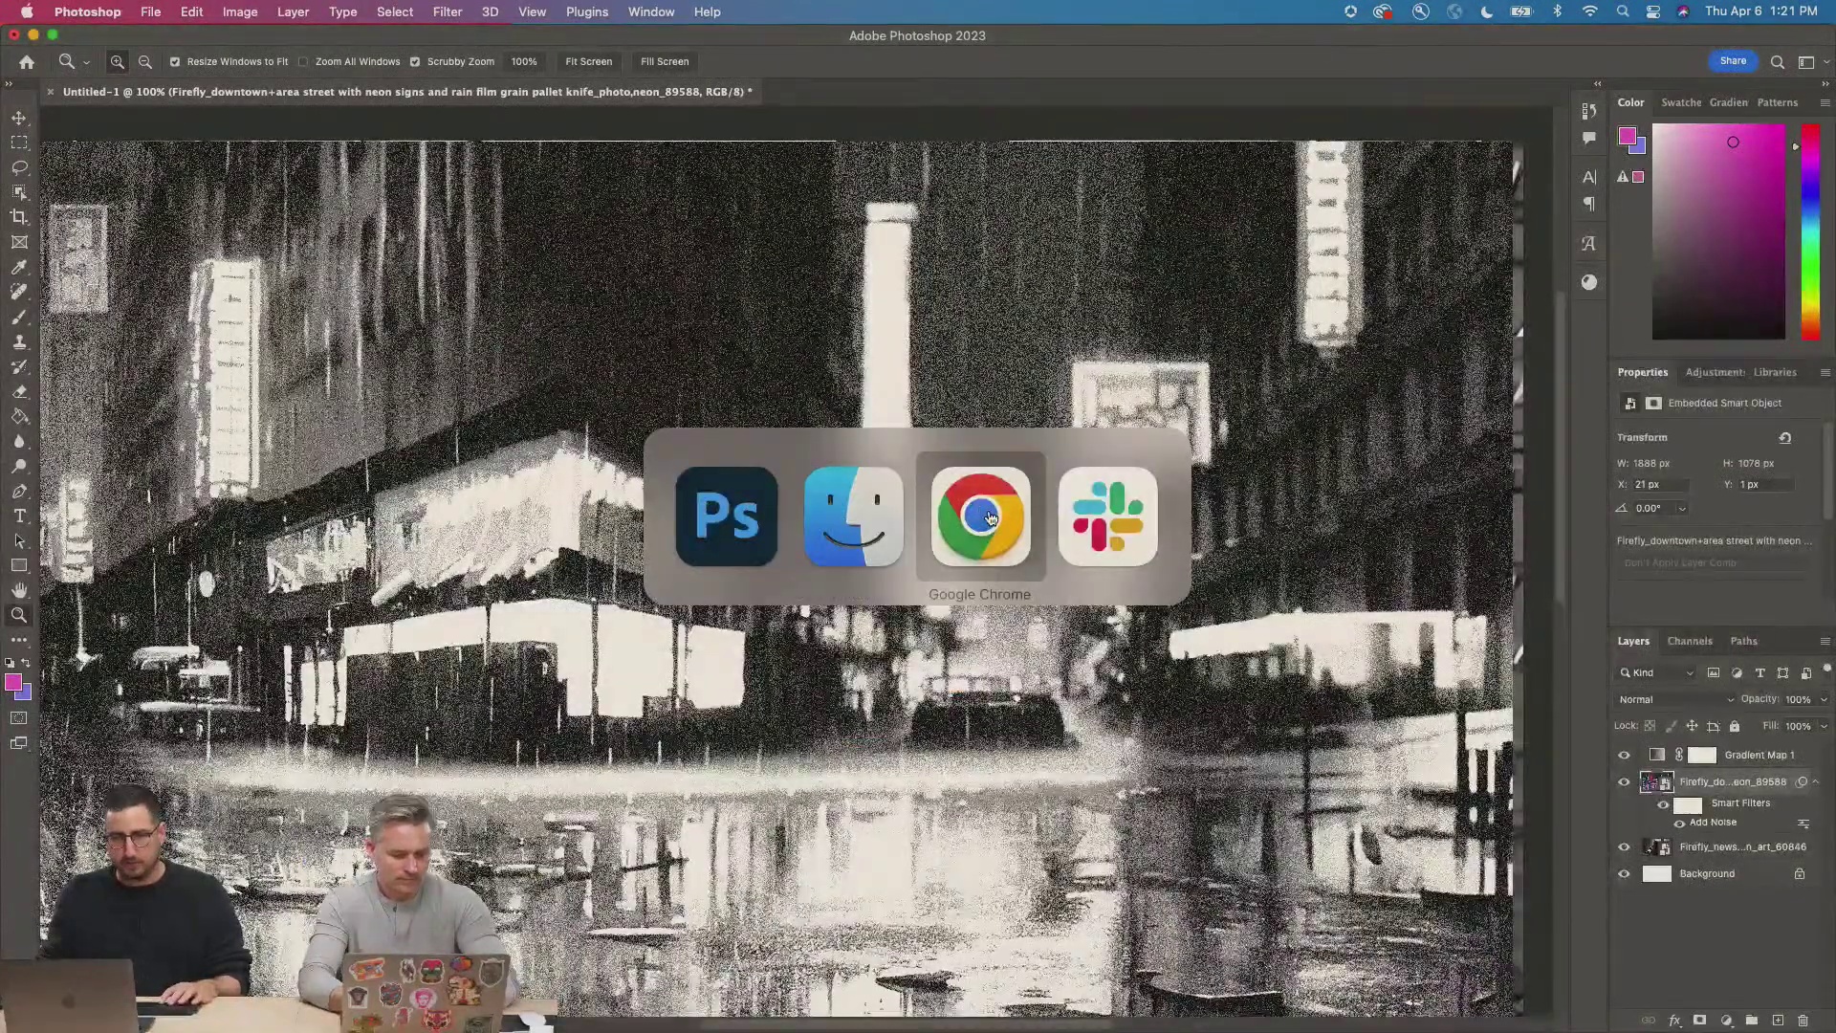
pyautogui.click(990, 518)
pyautogui.click(159, 249)
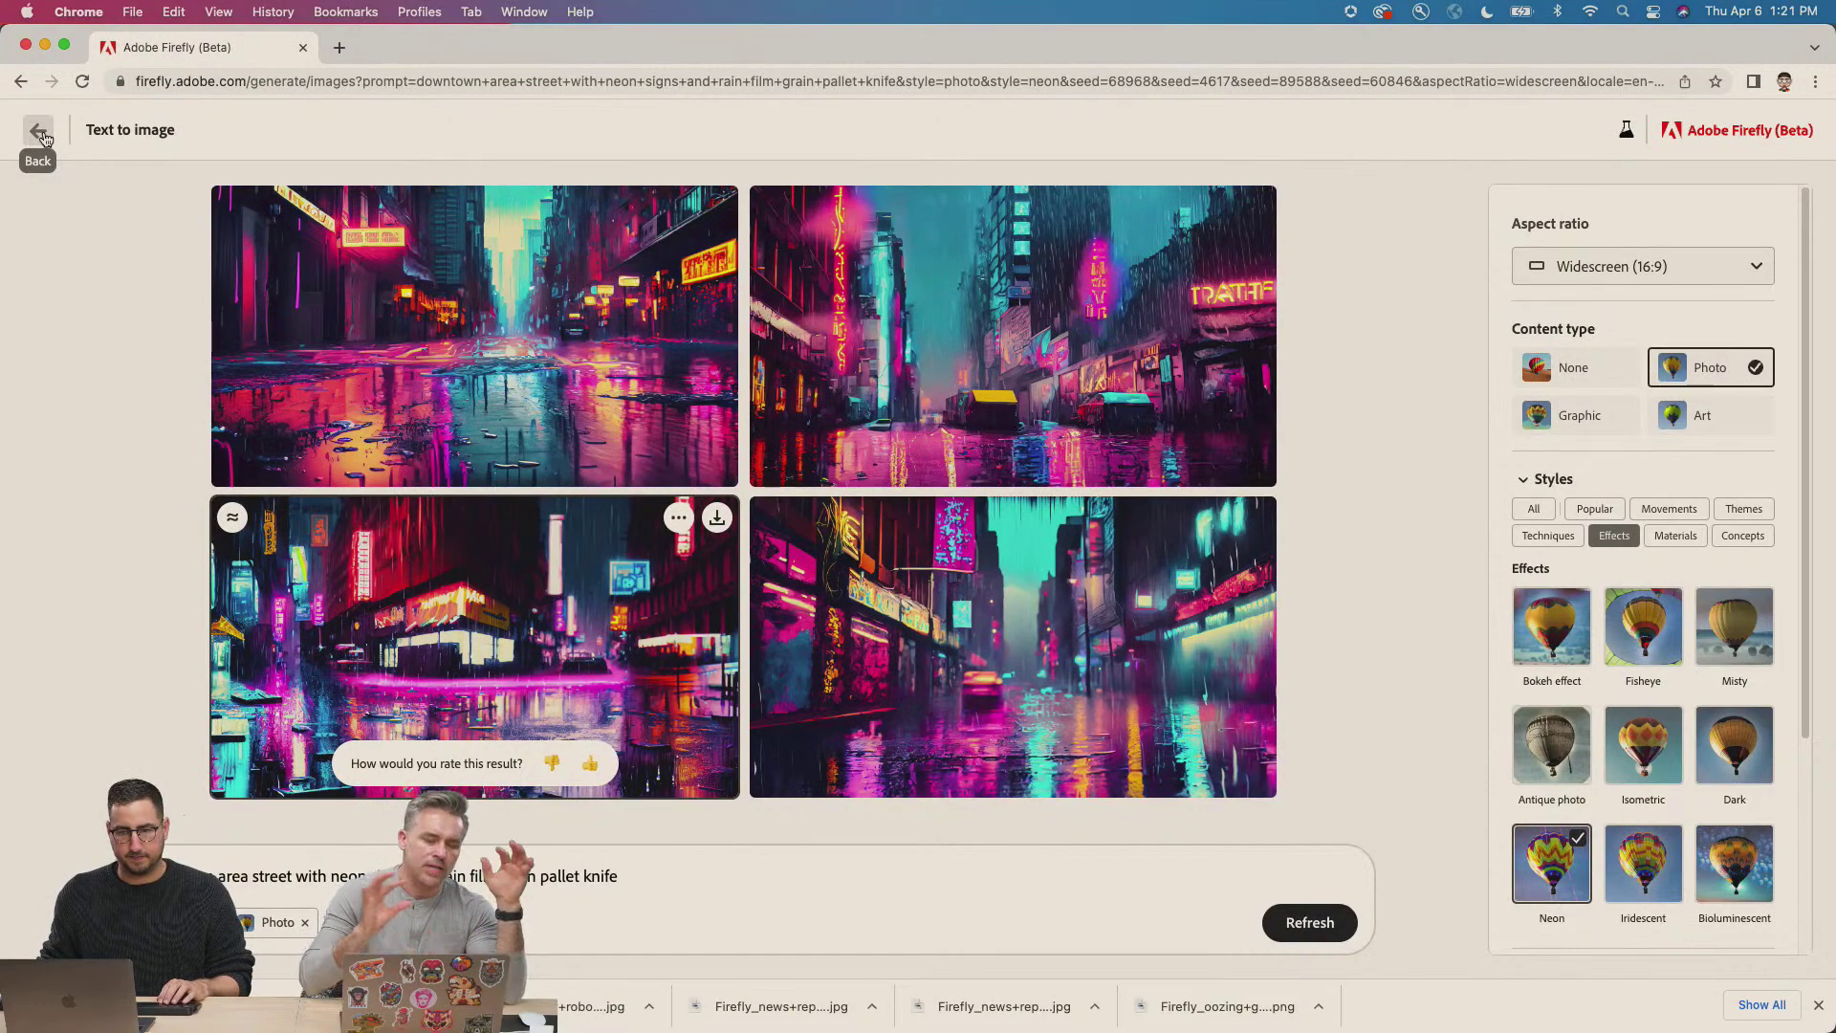
pyautogui.click(38, 131)
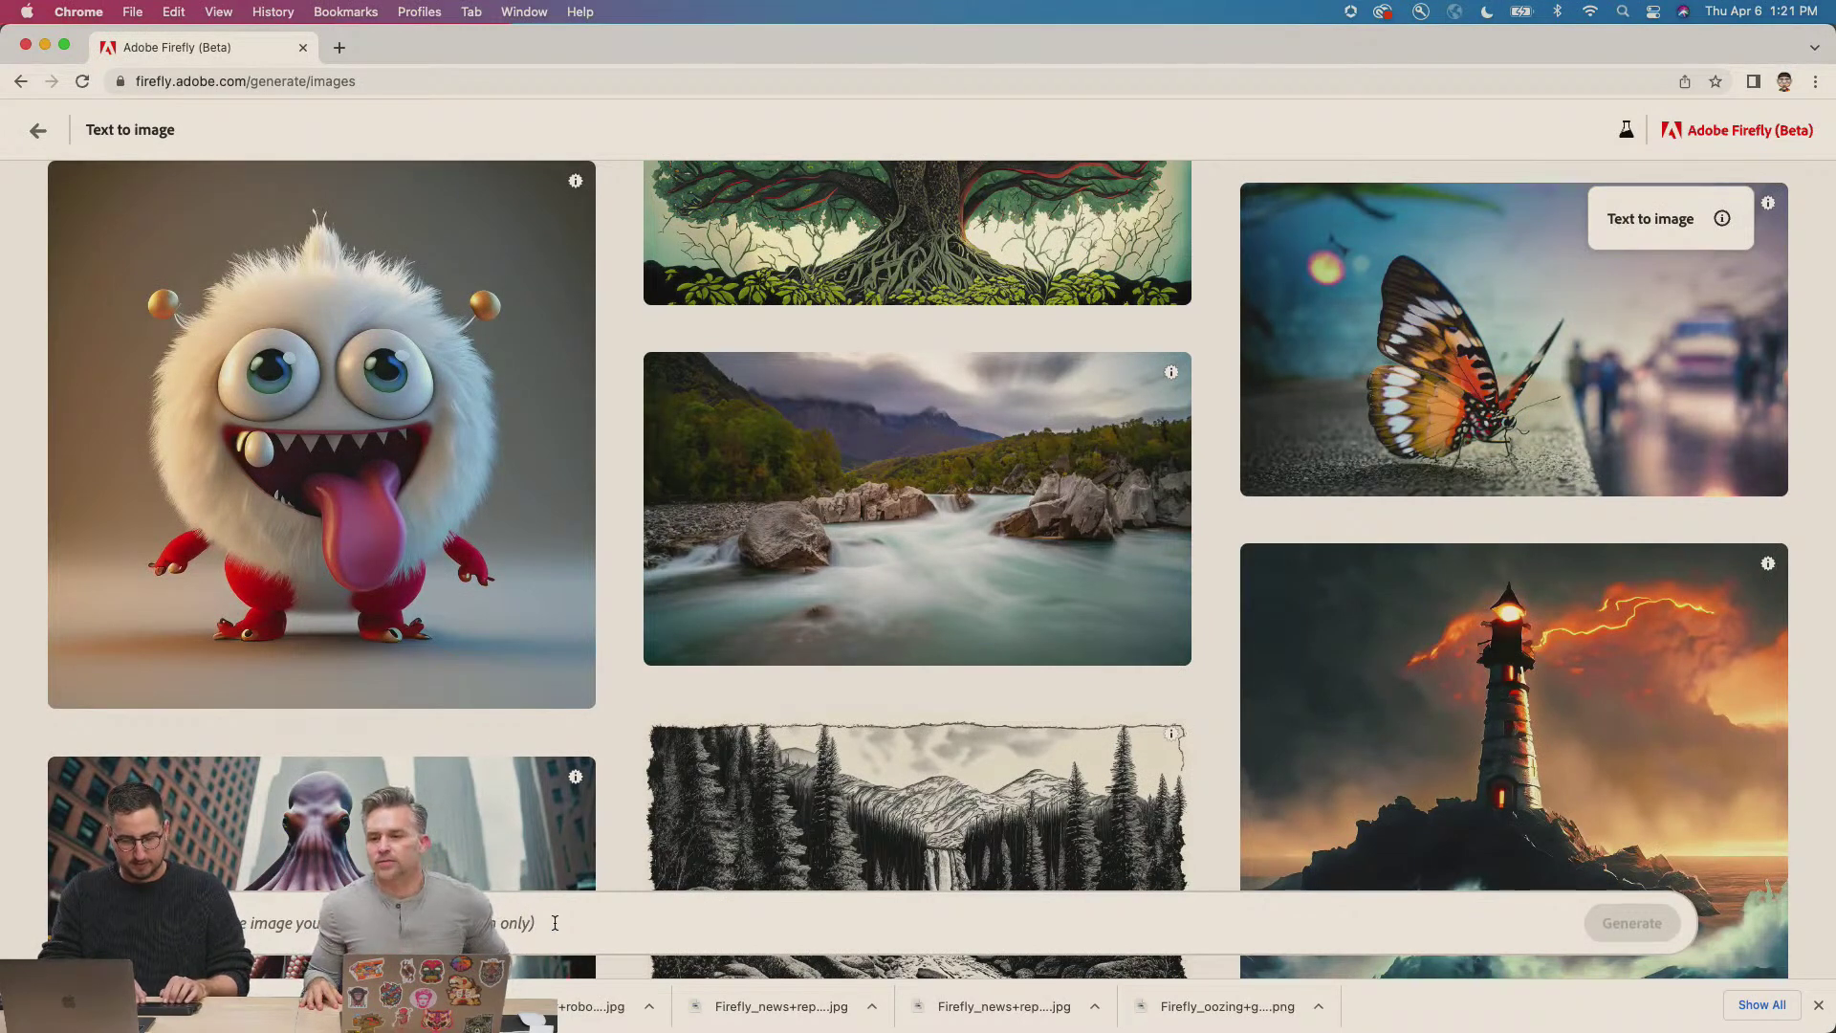
# Enter a prompt ending in "between an alien and a robot", correct its misspelled word and generate the images.
pyautogui.write('a')
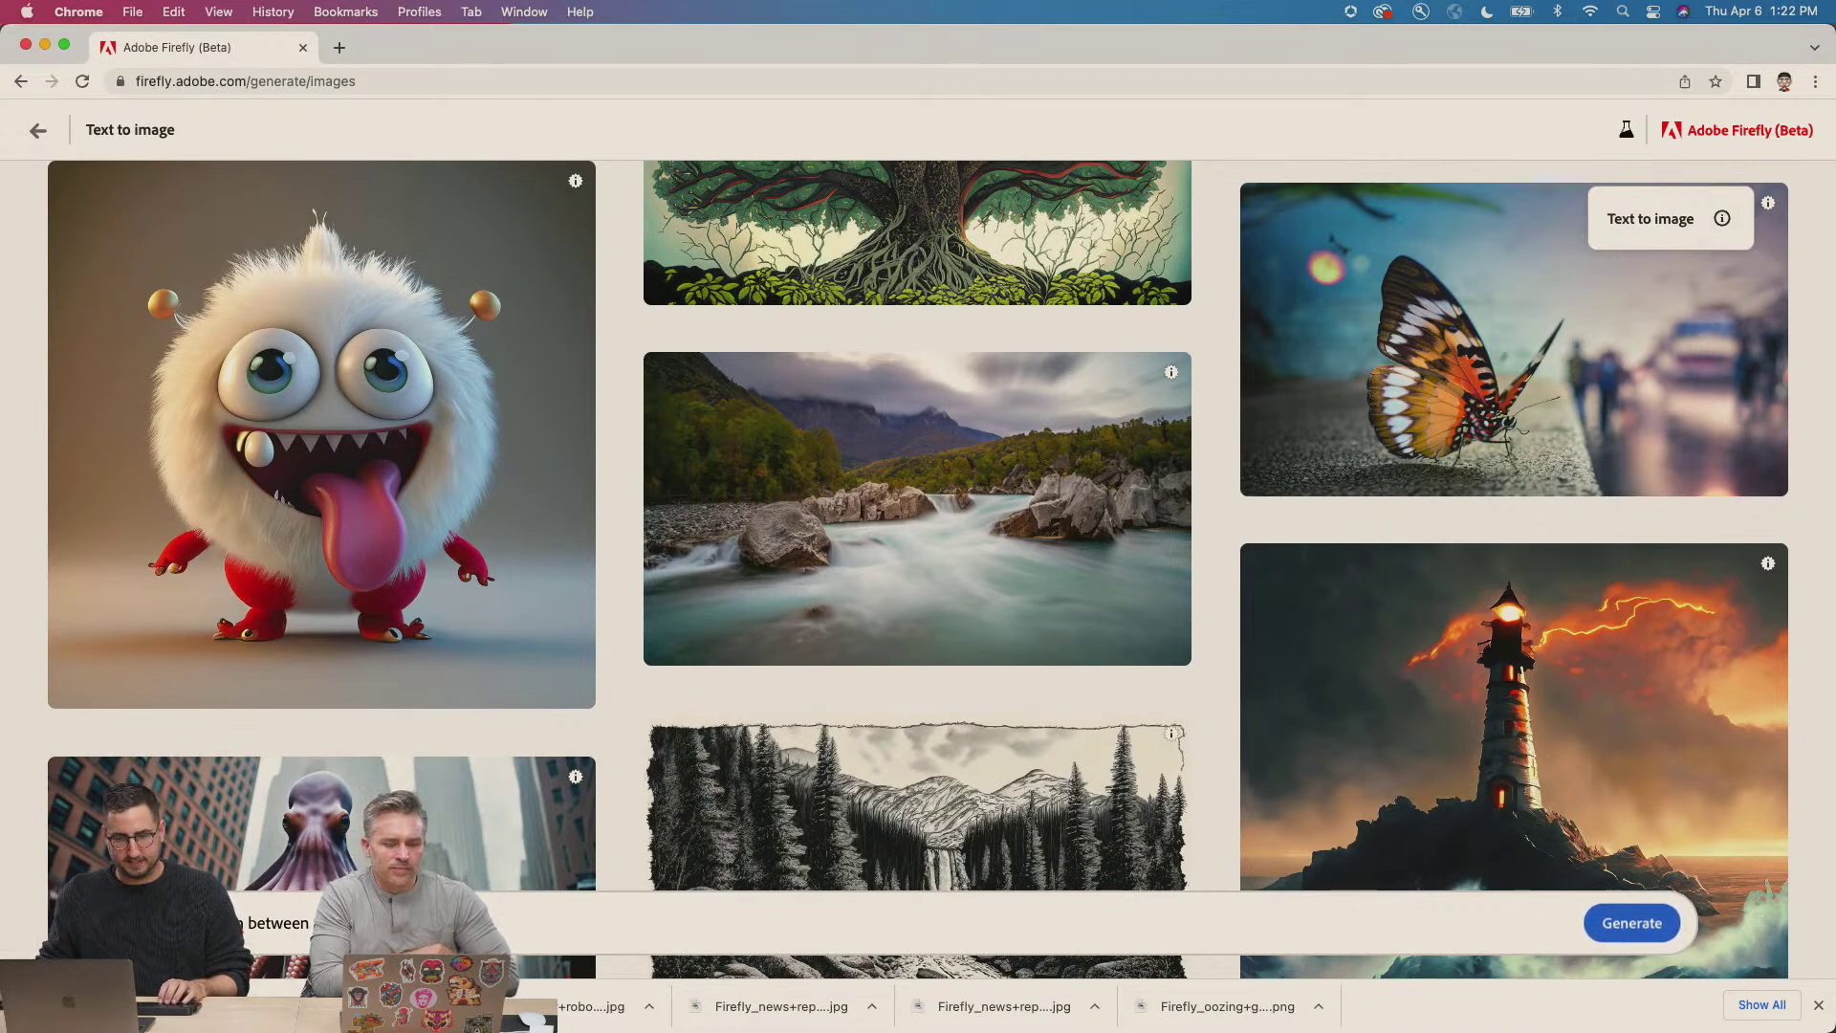
pyautogui.rightClick(207, 922)
pyautogui.click(287, 664)
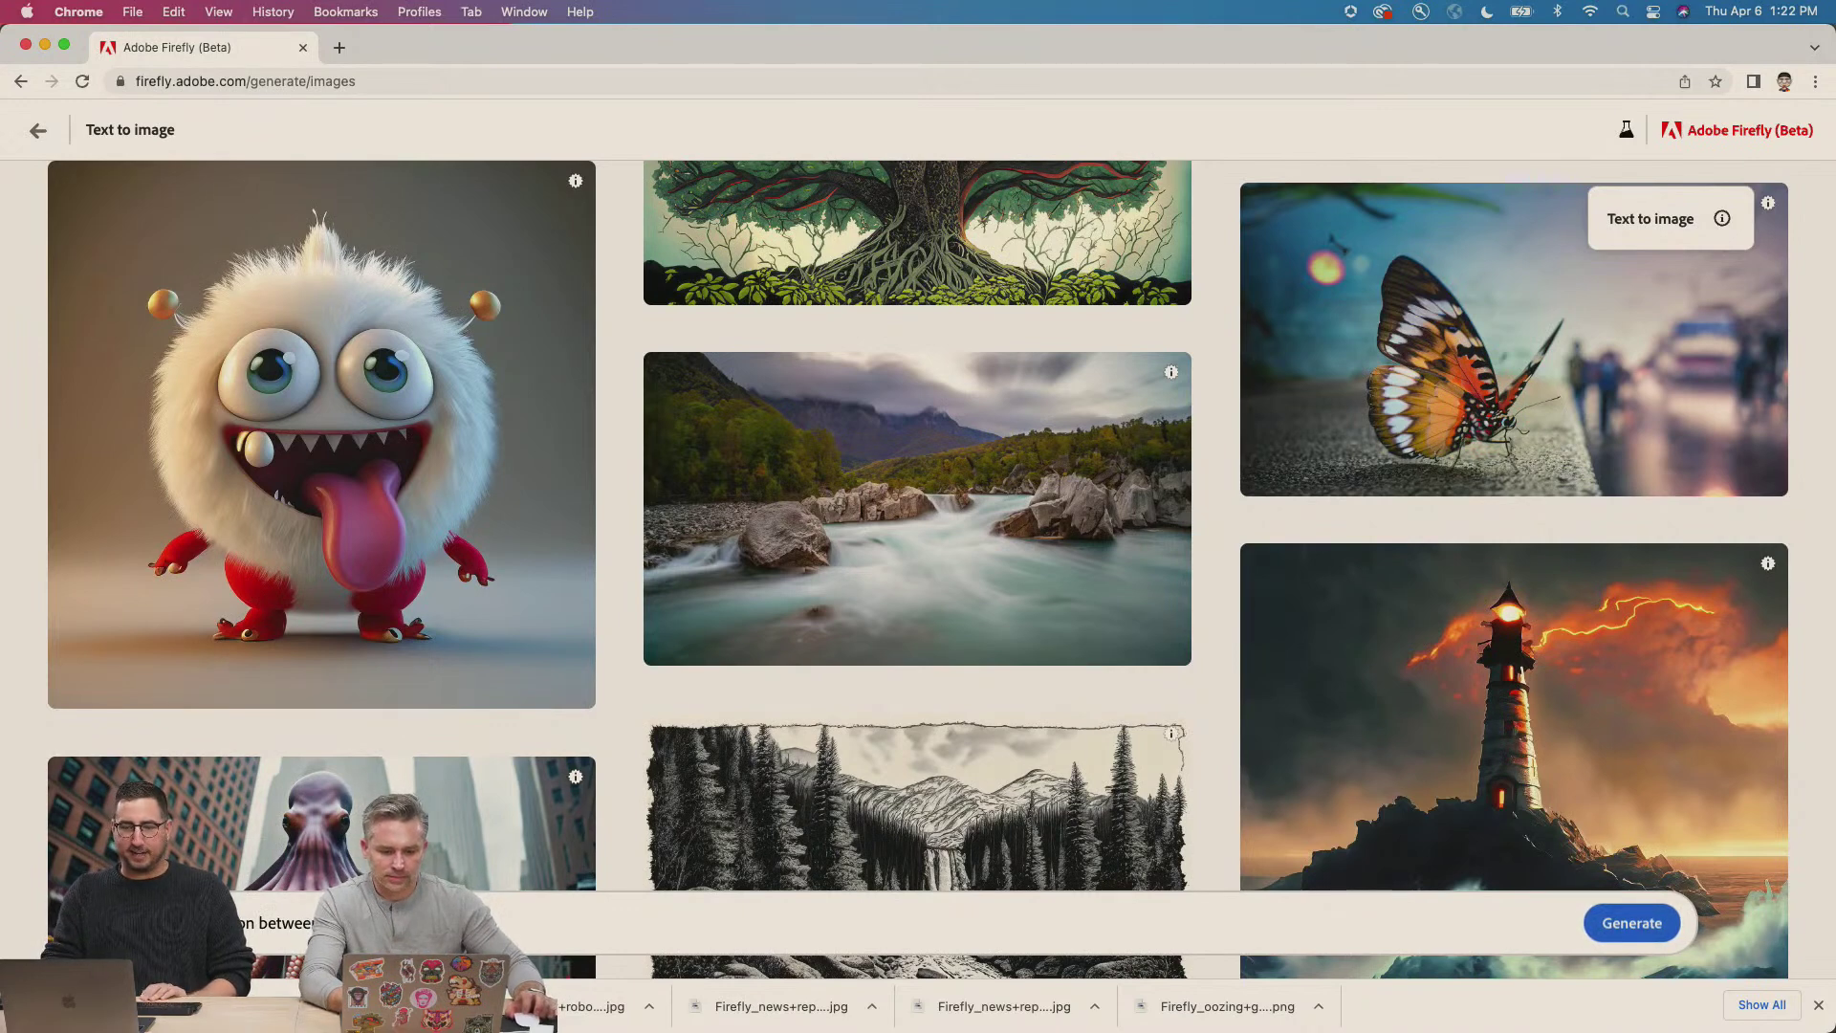
pyautogui.press('Return')
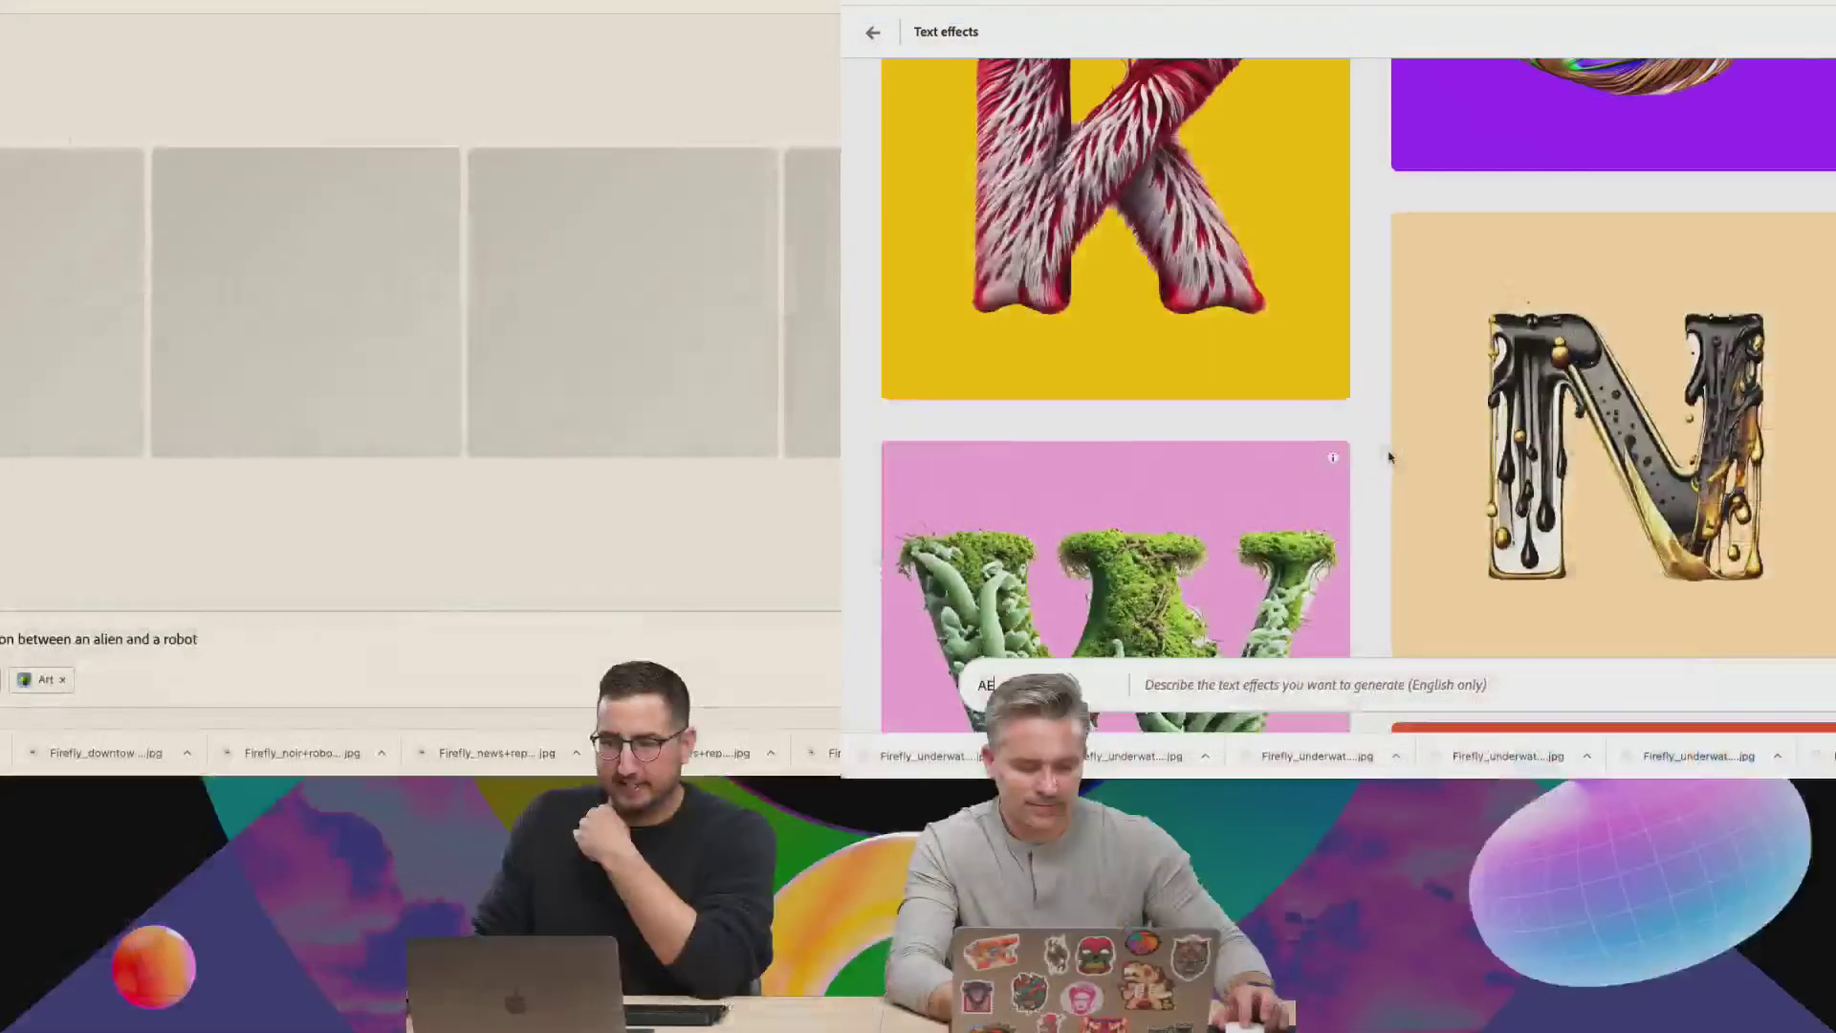
# Leave Text effects for Text to image and try the prompt of the abstract 3D object sample in the gallery.
pyautogui.scroll(2, 1367, 465)
pyautogui.scroll(-8, 1389, 409)
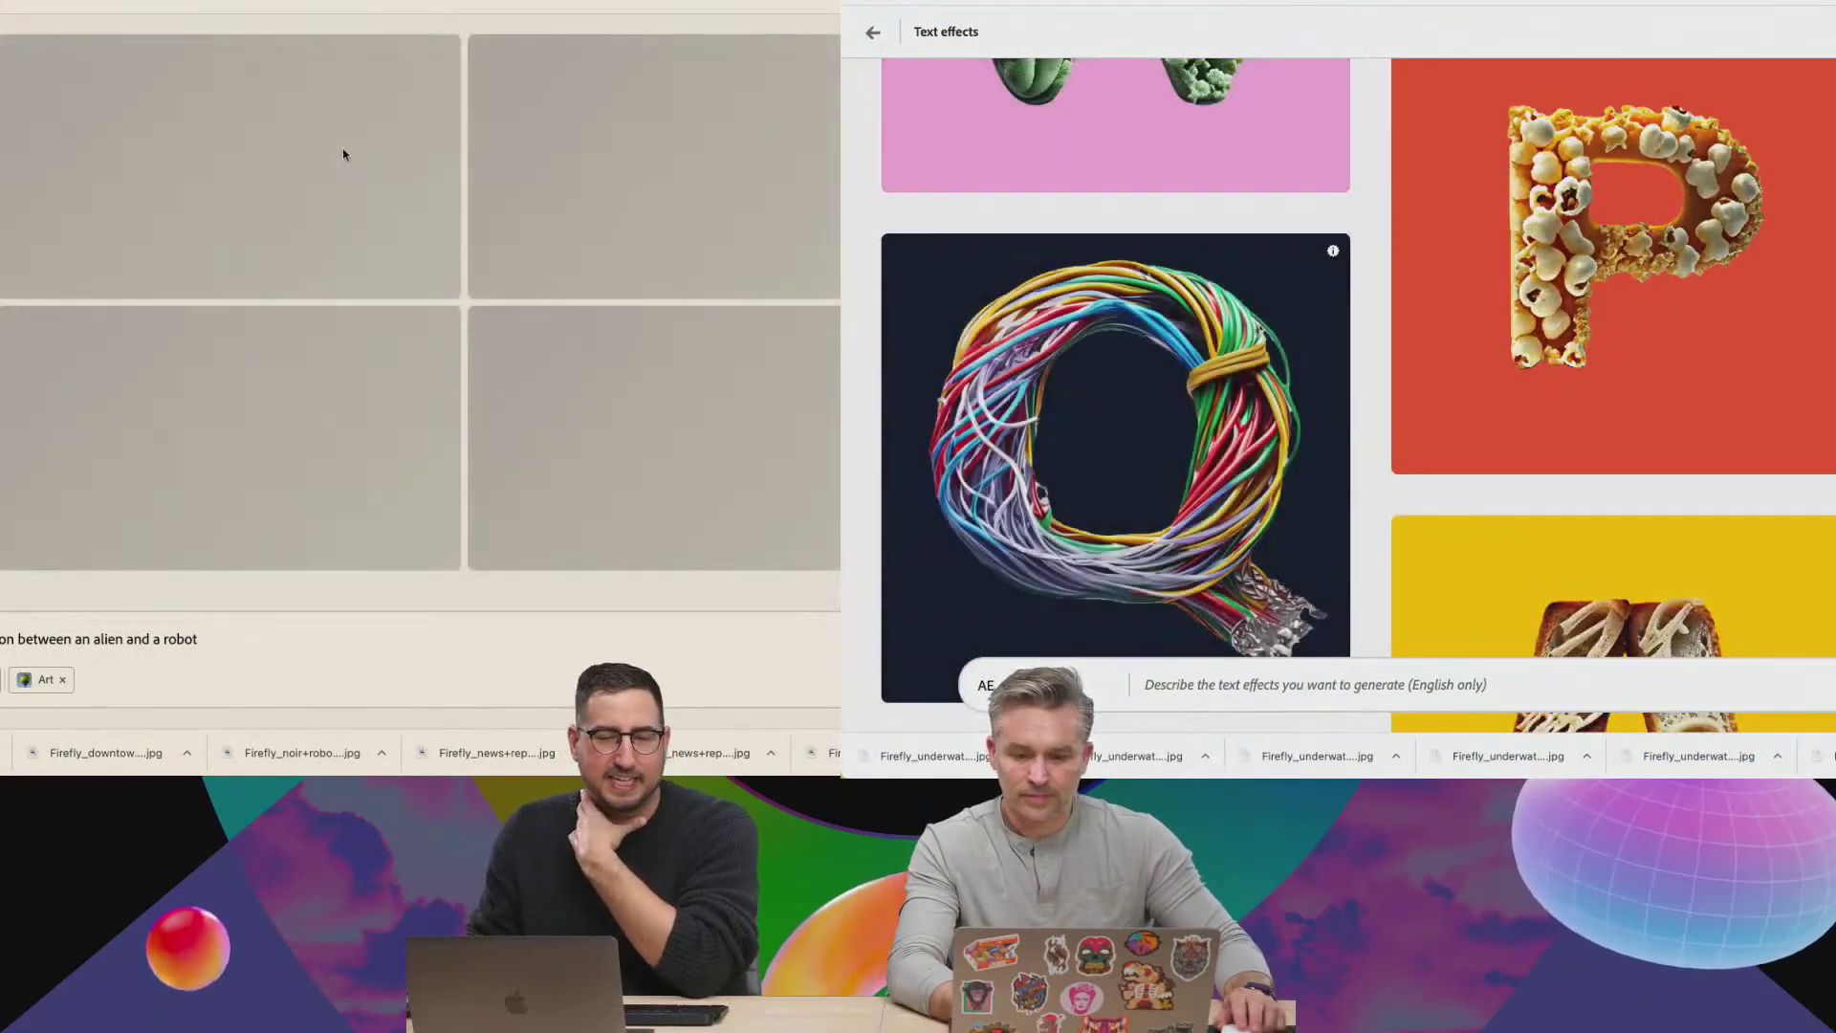
pyautogui.click(871, 33)
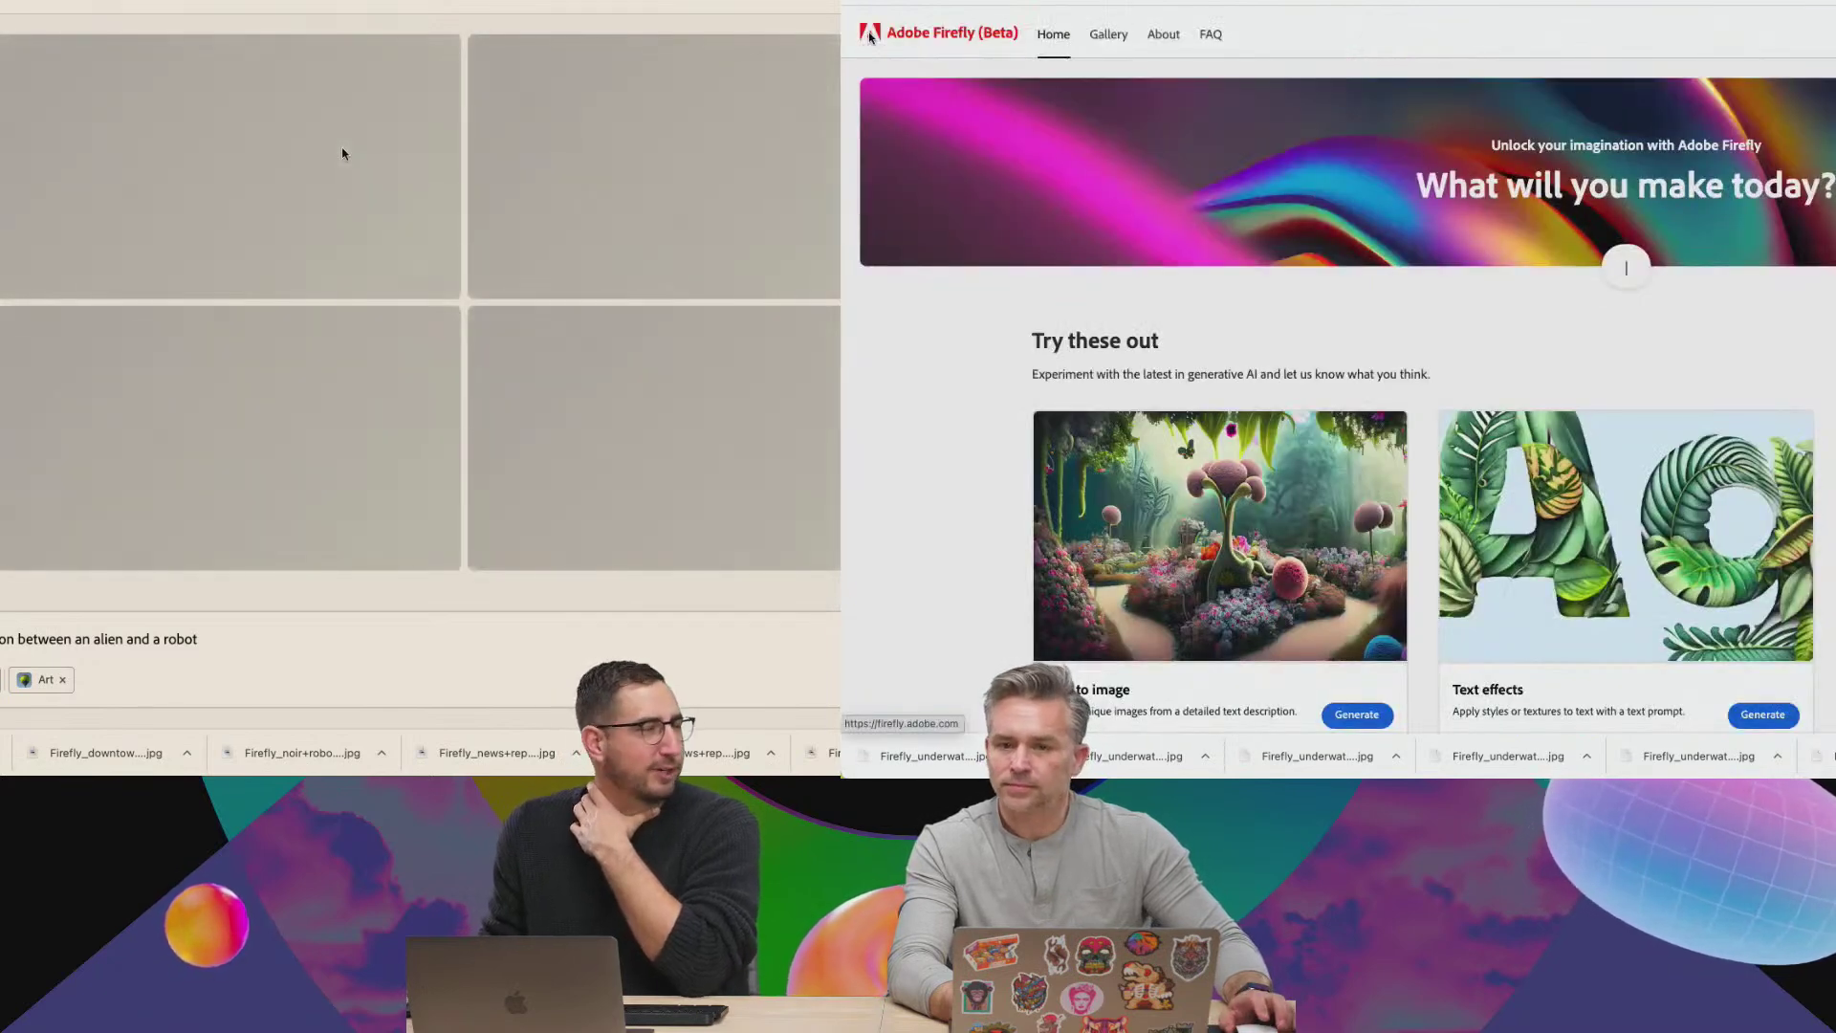
pyautogui.click(1172, 563)
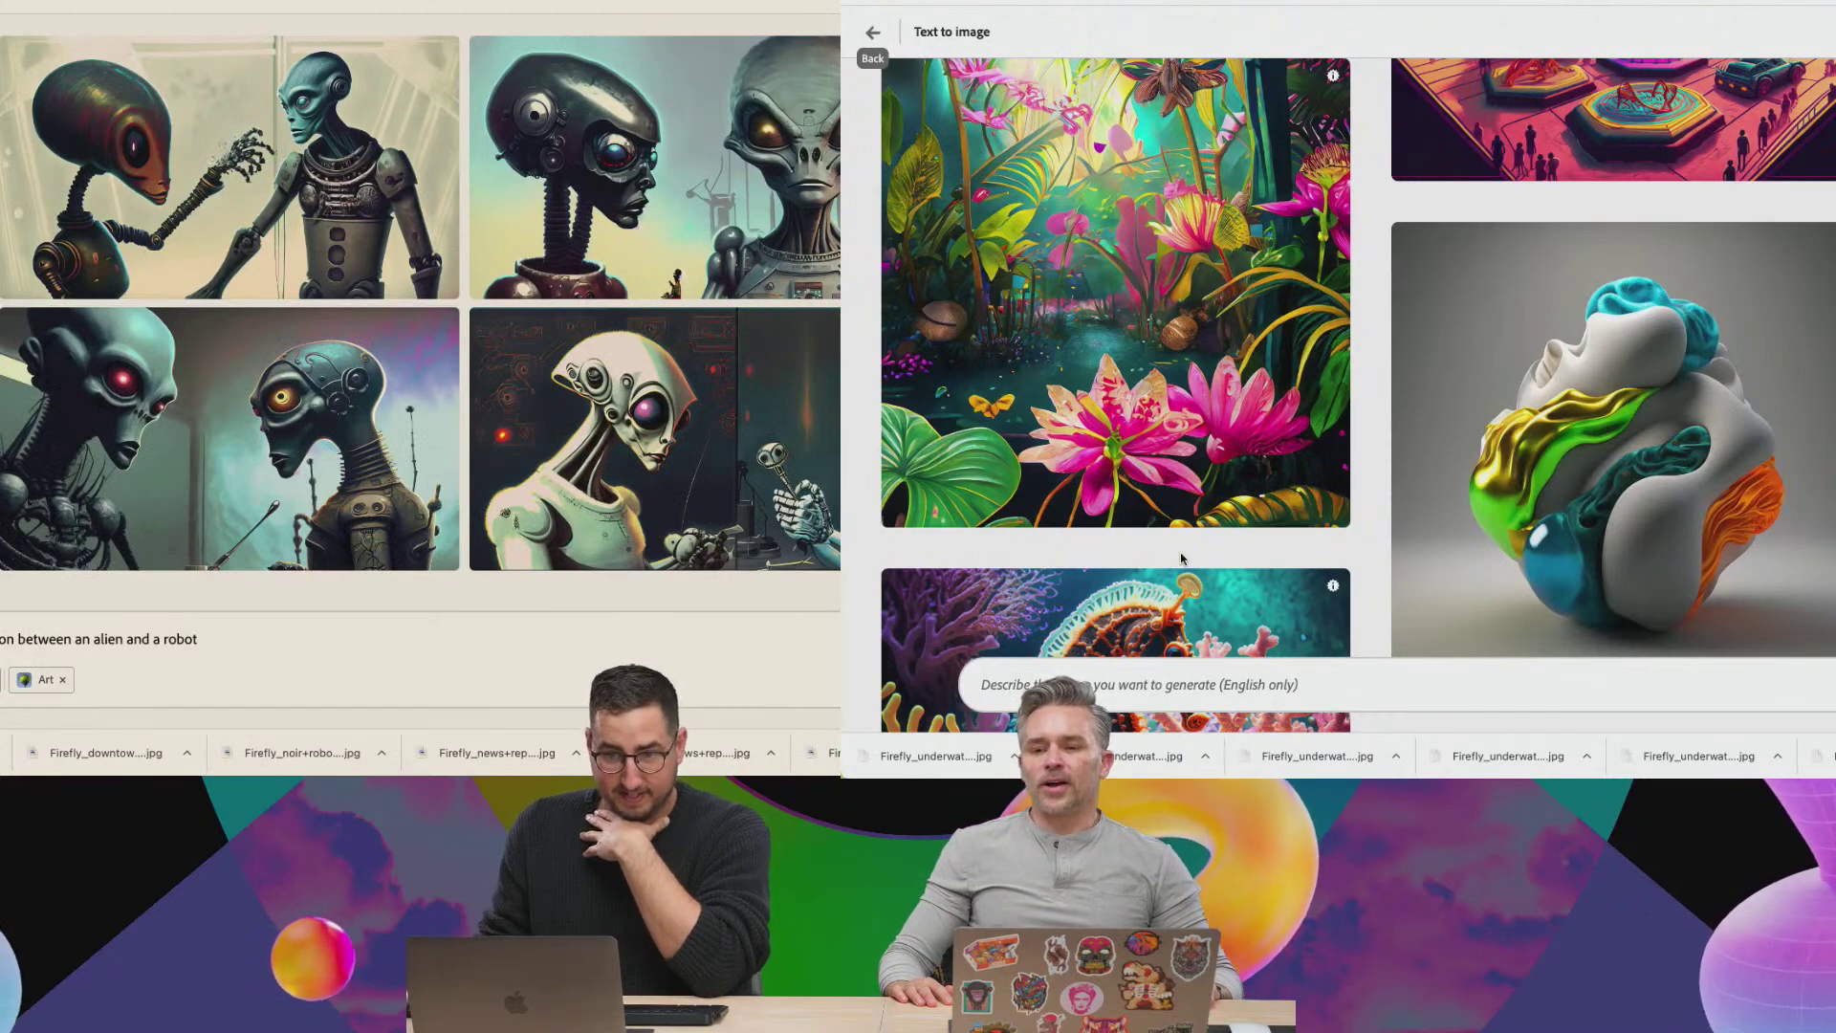
pyautogui.click(1721, 462)
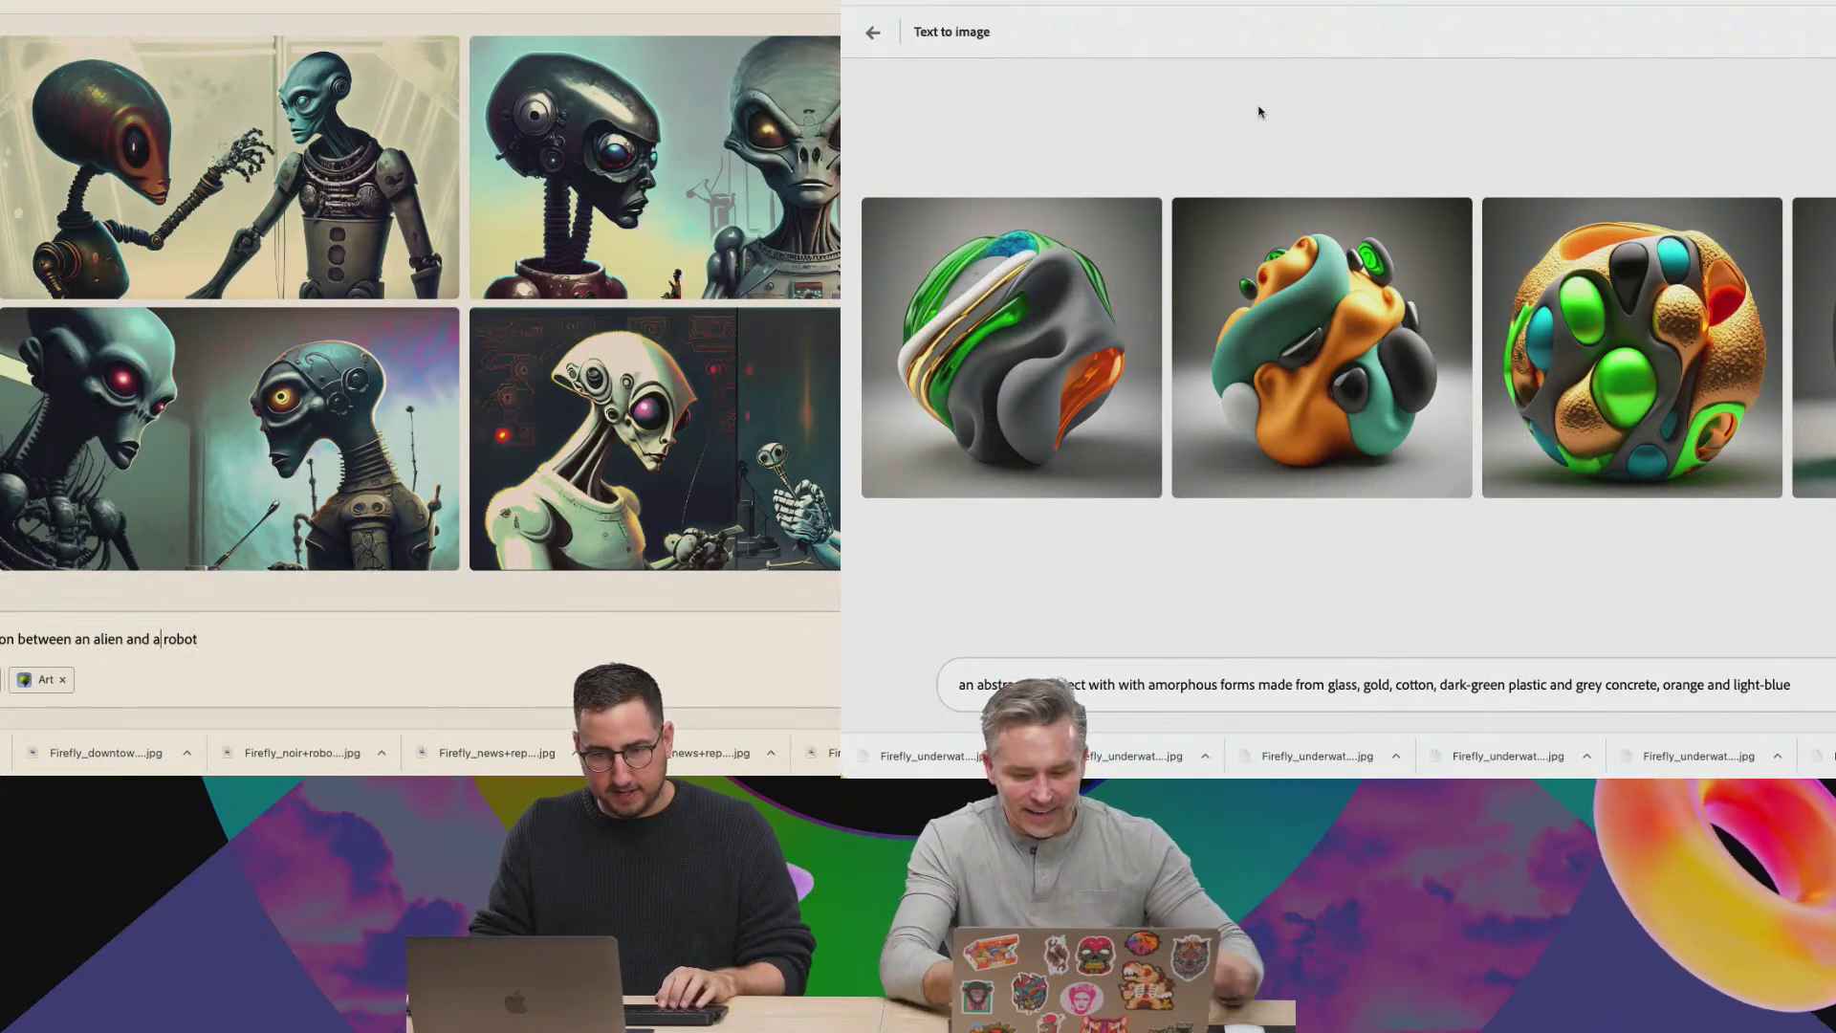
# Download the third abstract object with Content Credentials, and regenerate the alien and robot images with "cute small" added before "alien".
pyautogui.click(1765, 222)
pyautogui.click(94, 639)
pyautogui.write('cute small')
pyautogui.click(1780, 546)
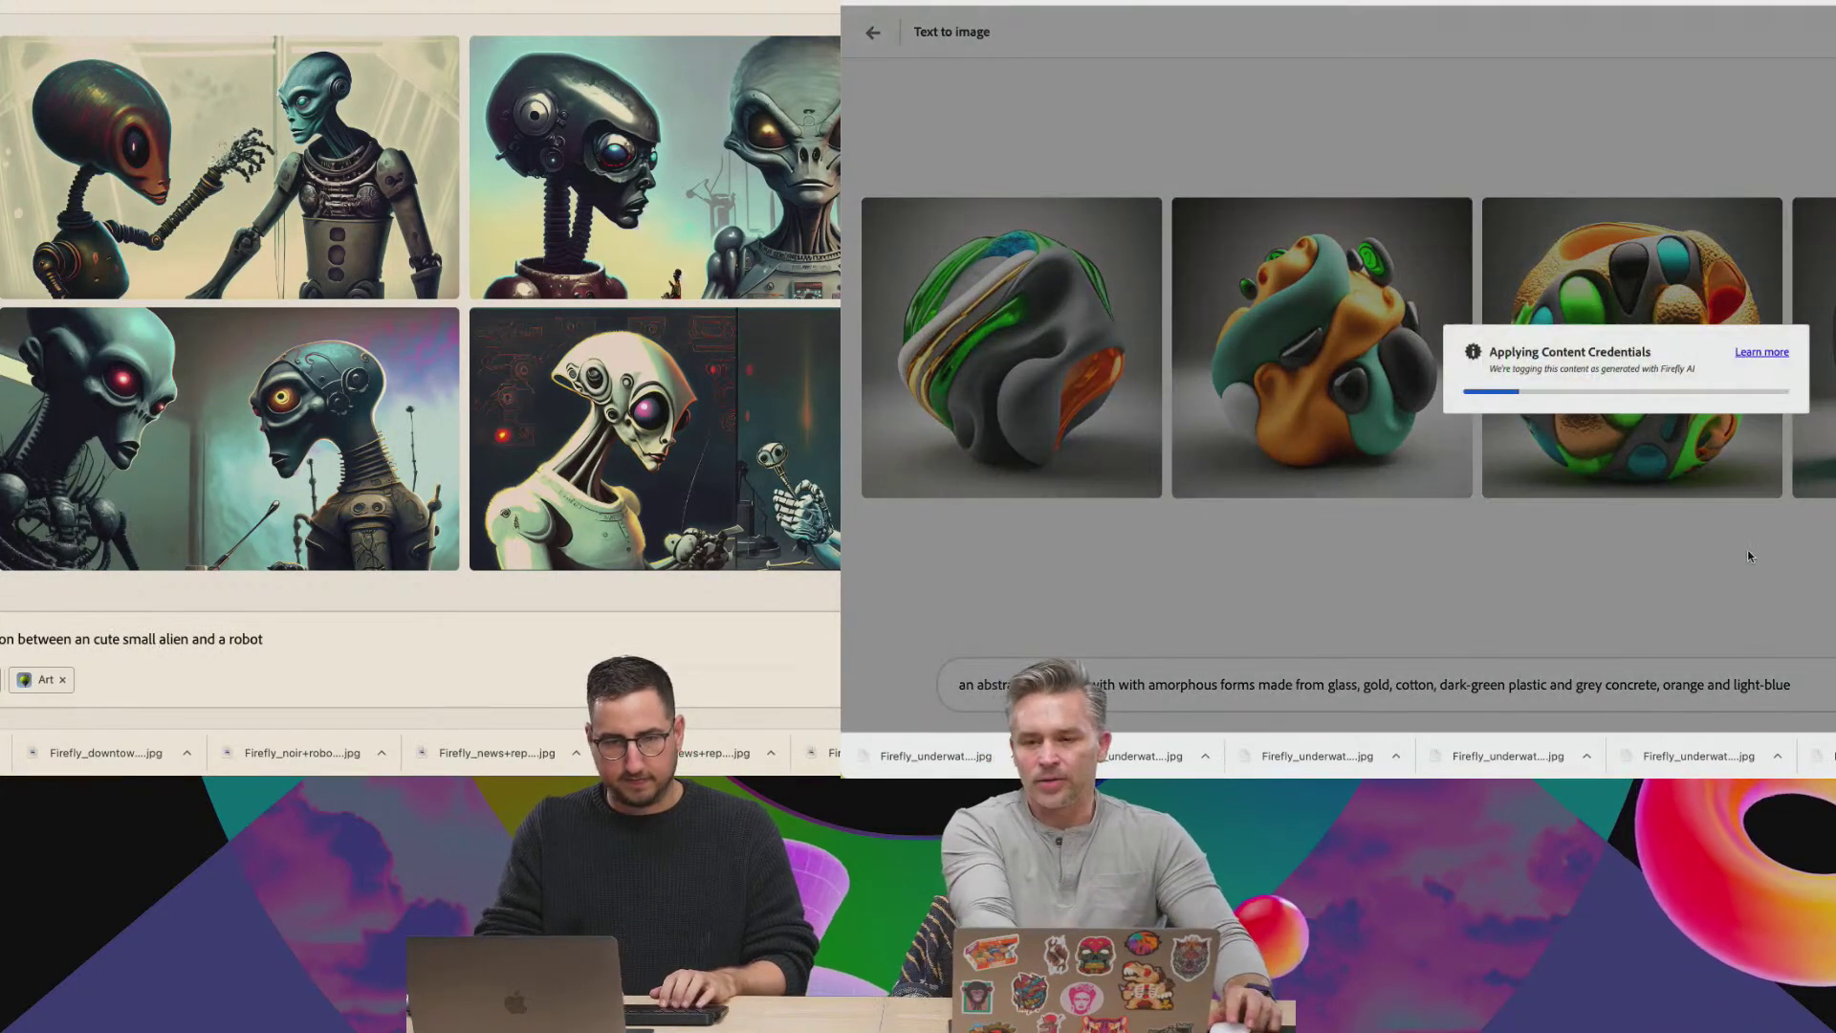
pyautogui.press('Return')
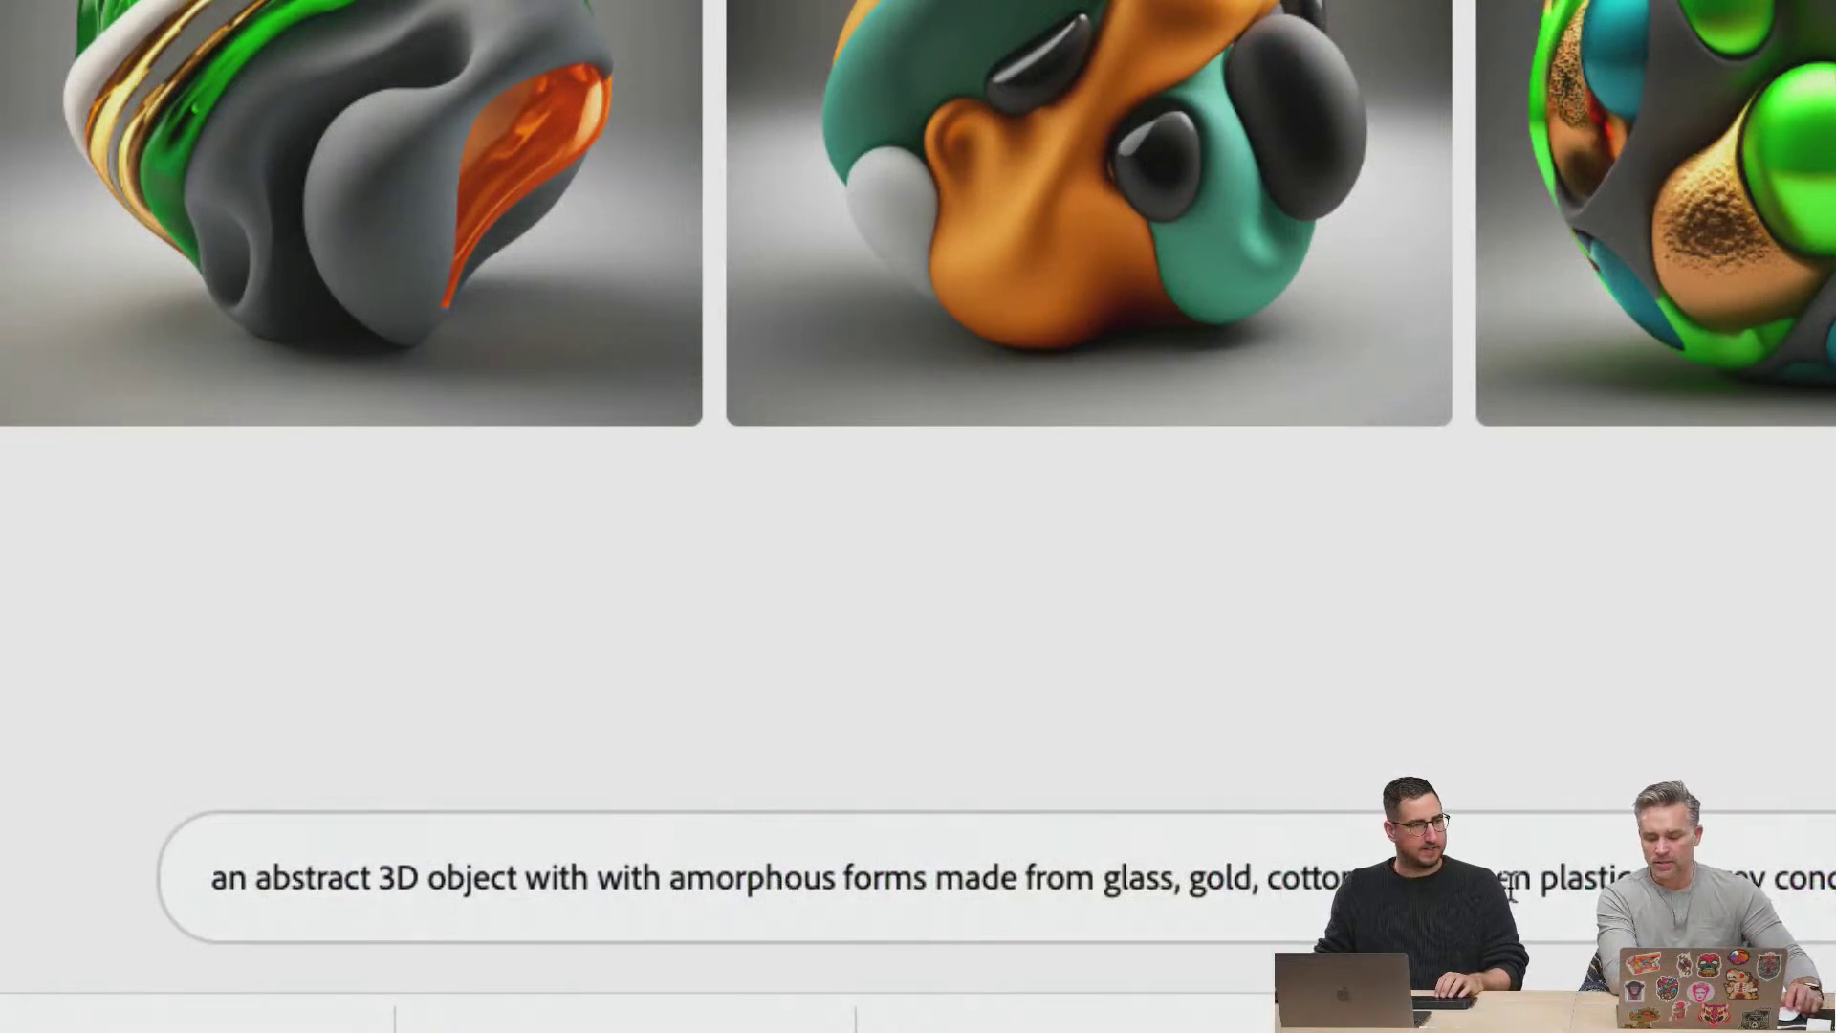
# Change "dark-green" to "dark-red" in the abstract 3D object prompt and generate the images again.
pyautogui.doubleClick(696, 878)
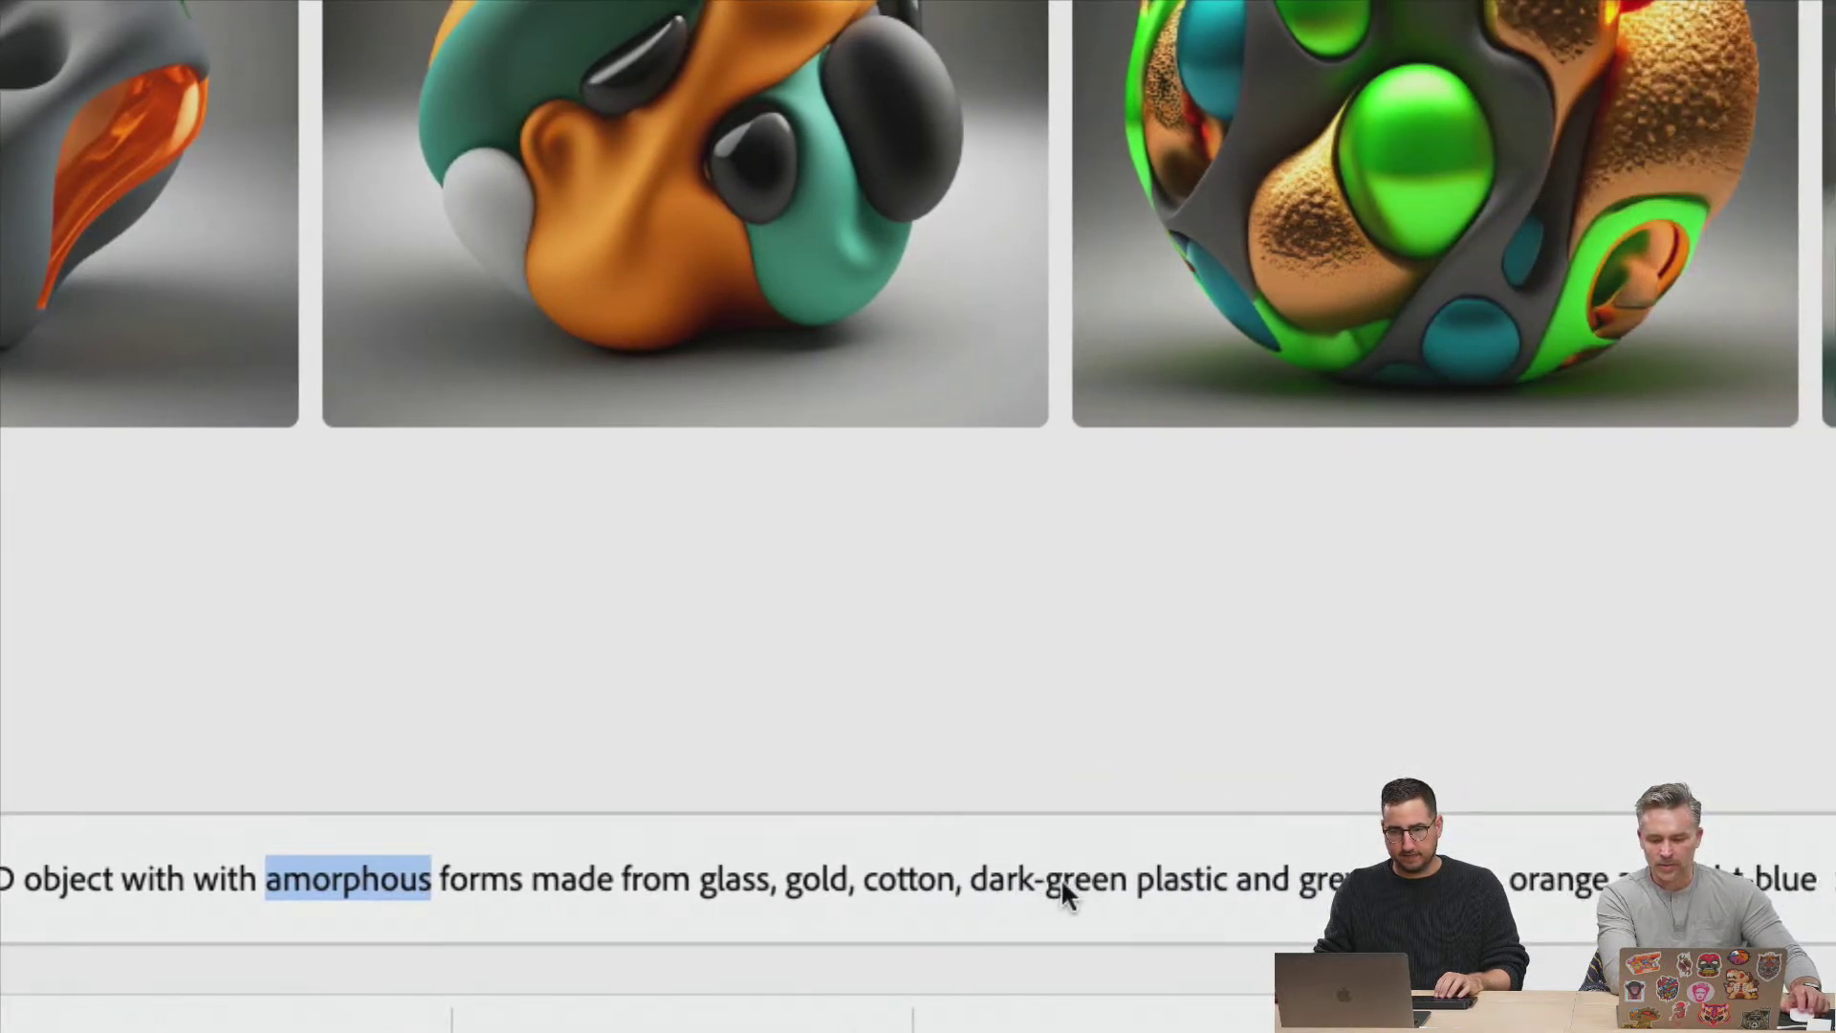
pyautogui.click(1075, 882)
pyautogui.write('red')
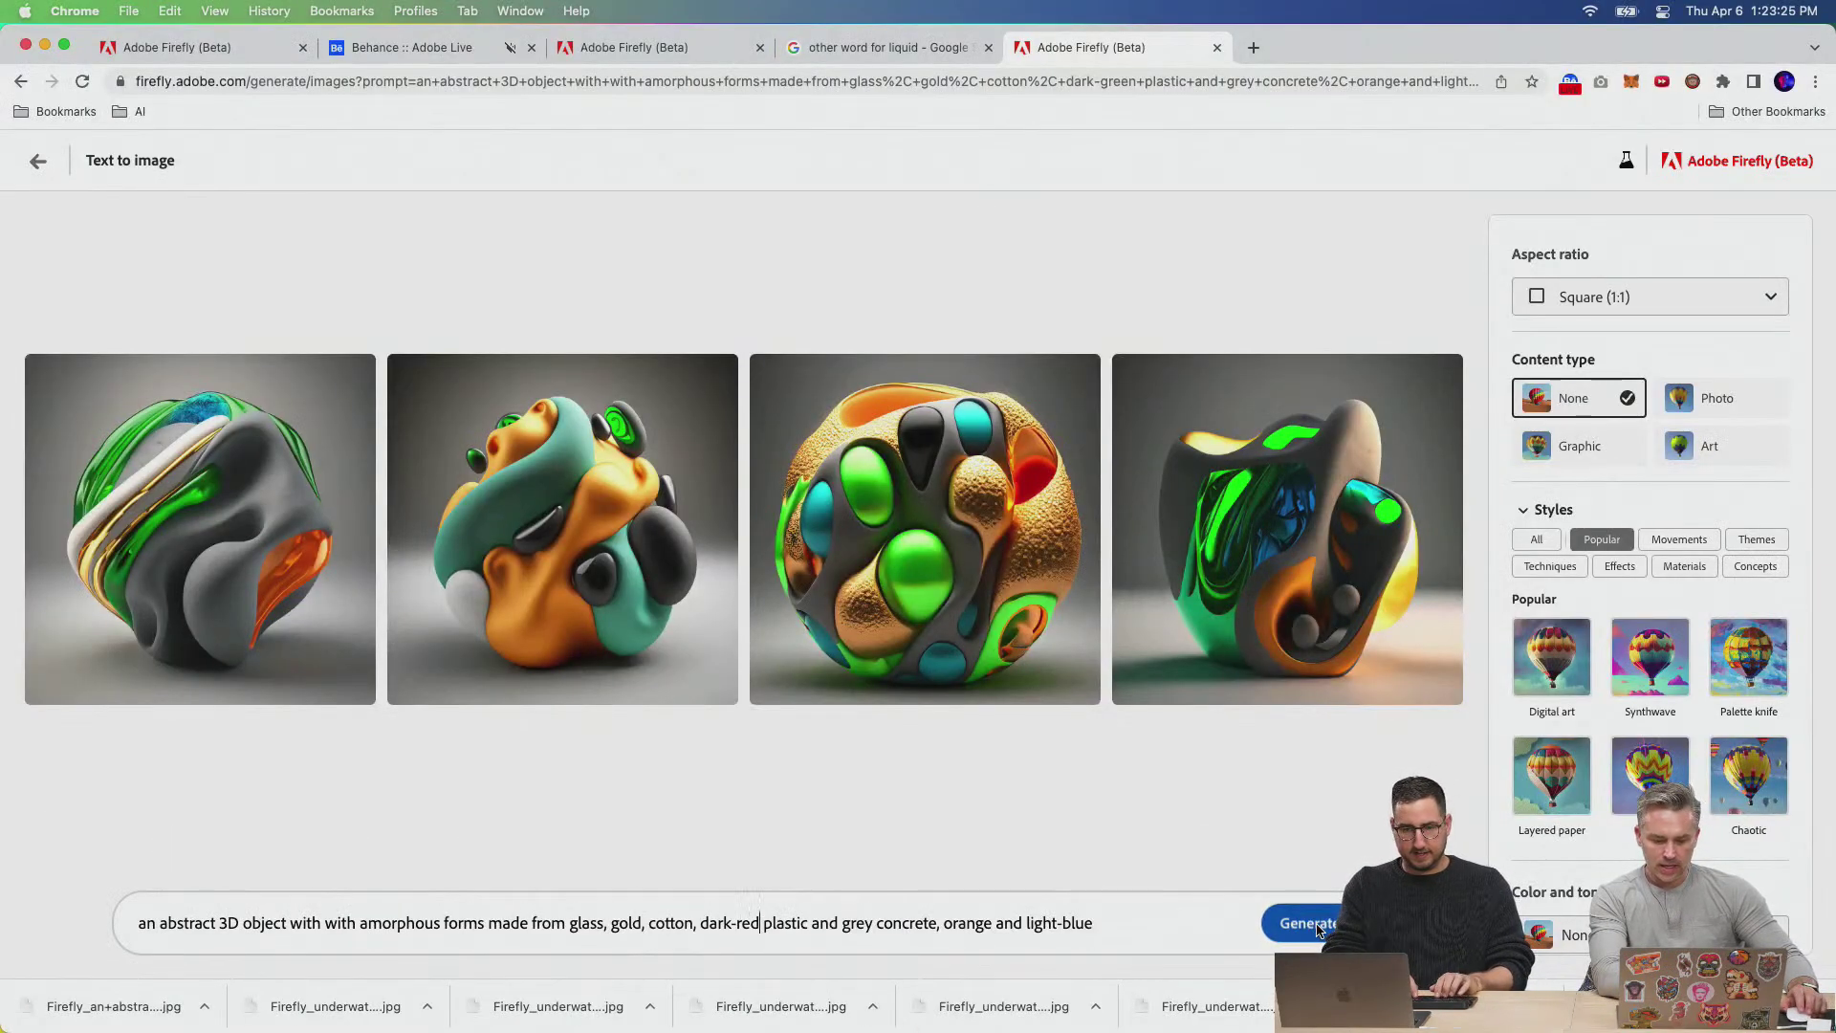
pyautogui.click(1316, 926)
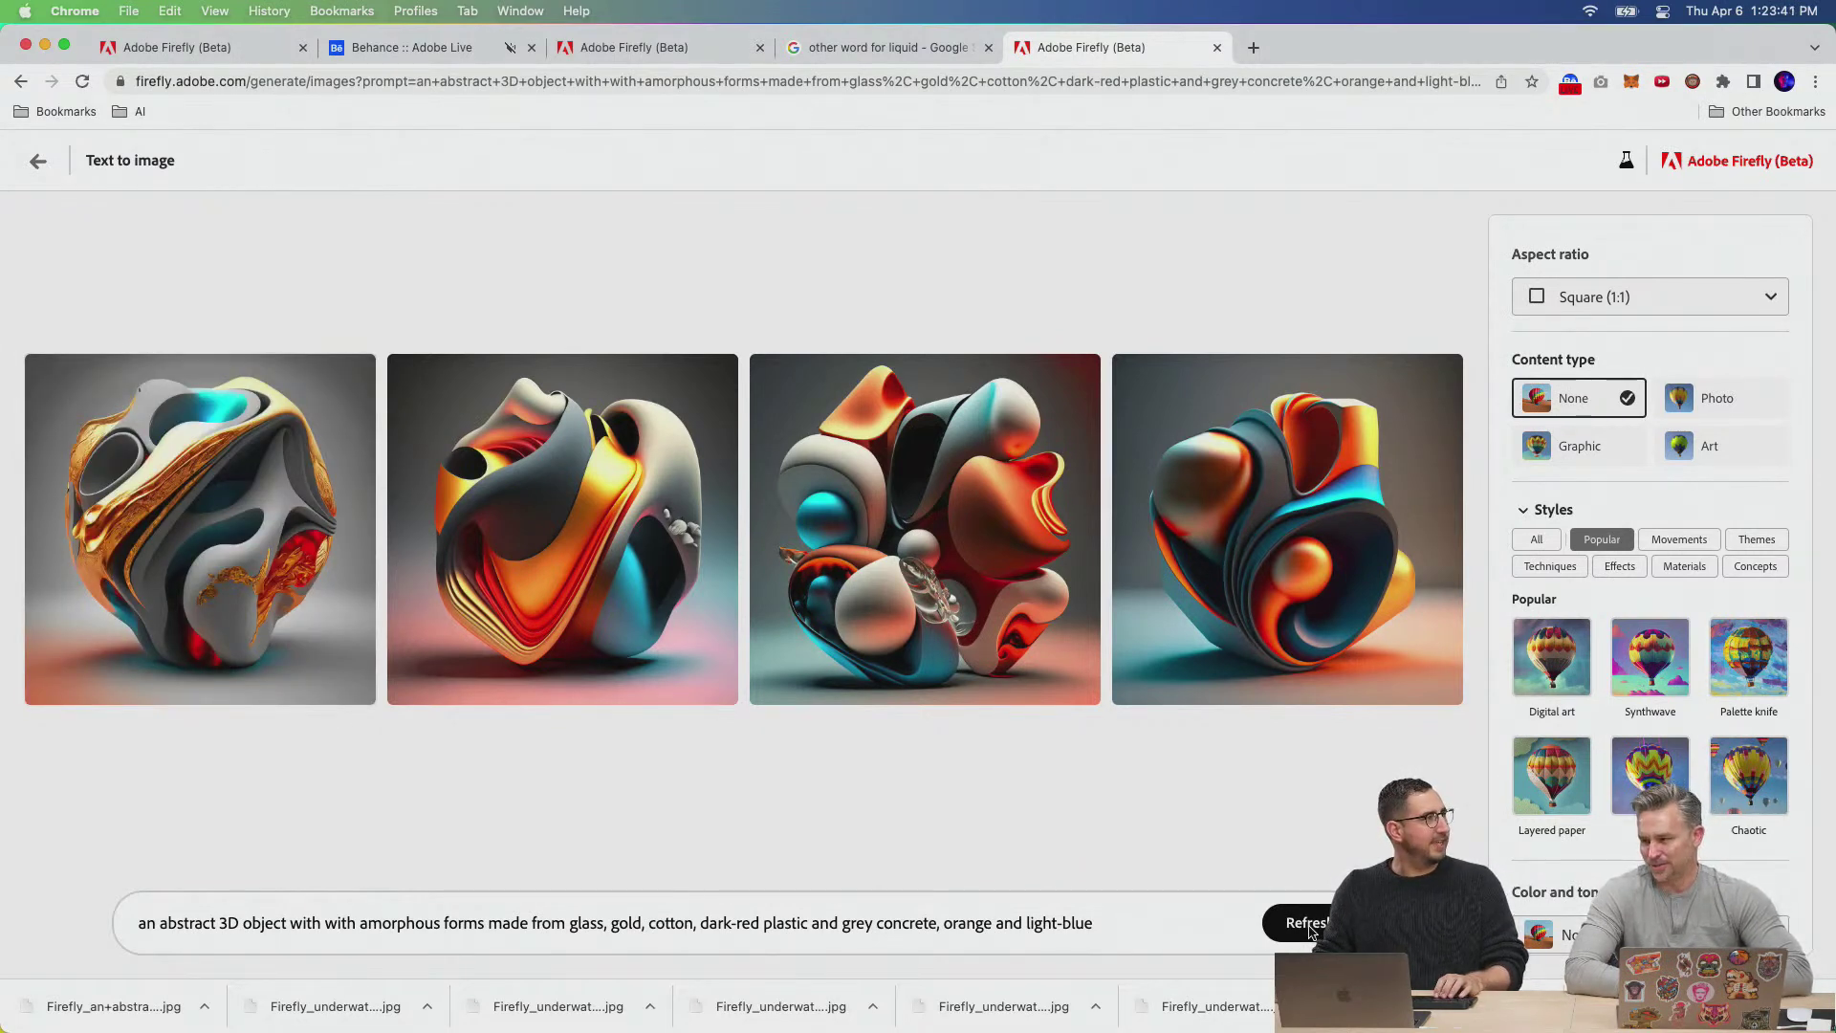
# Download the third dark-red abstract object image with Content Credentials.
pyautogui.moveTo(1029, 433)
pyautogui.click(1077, 375)
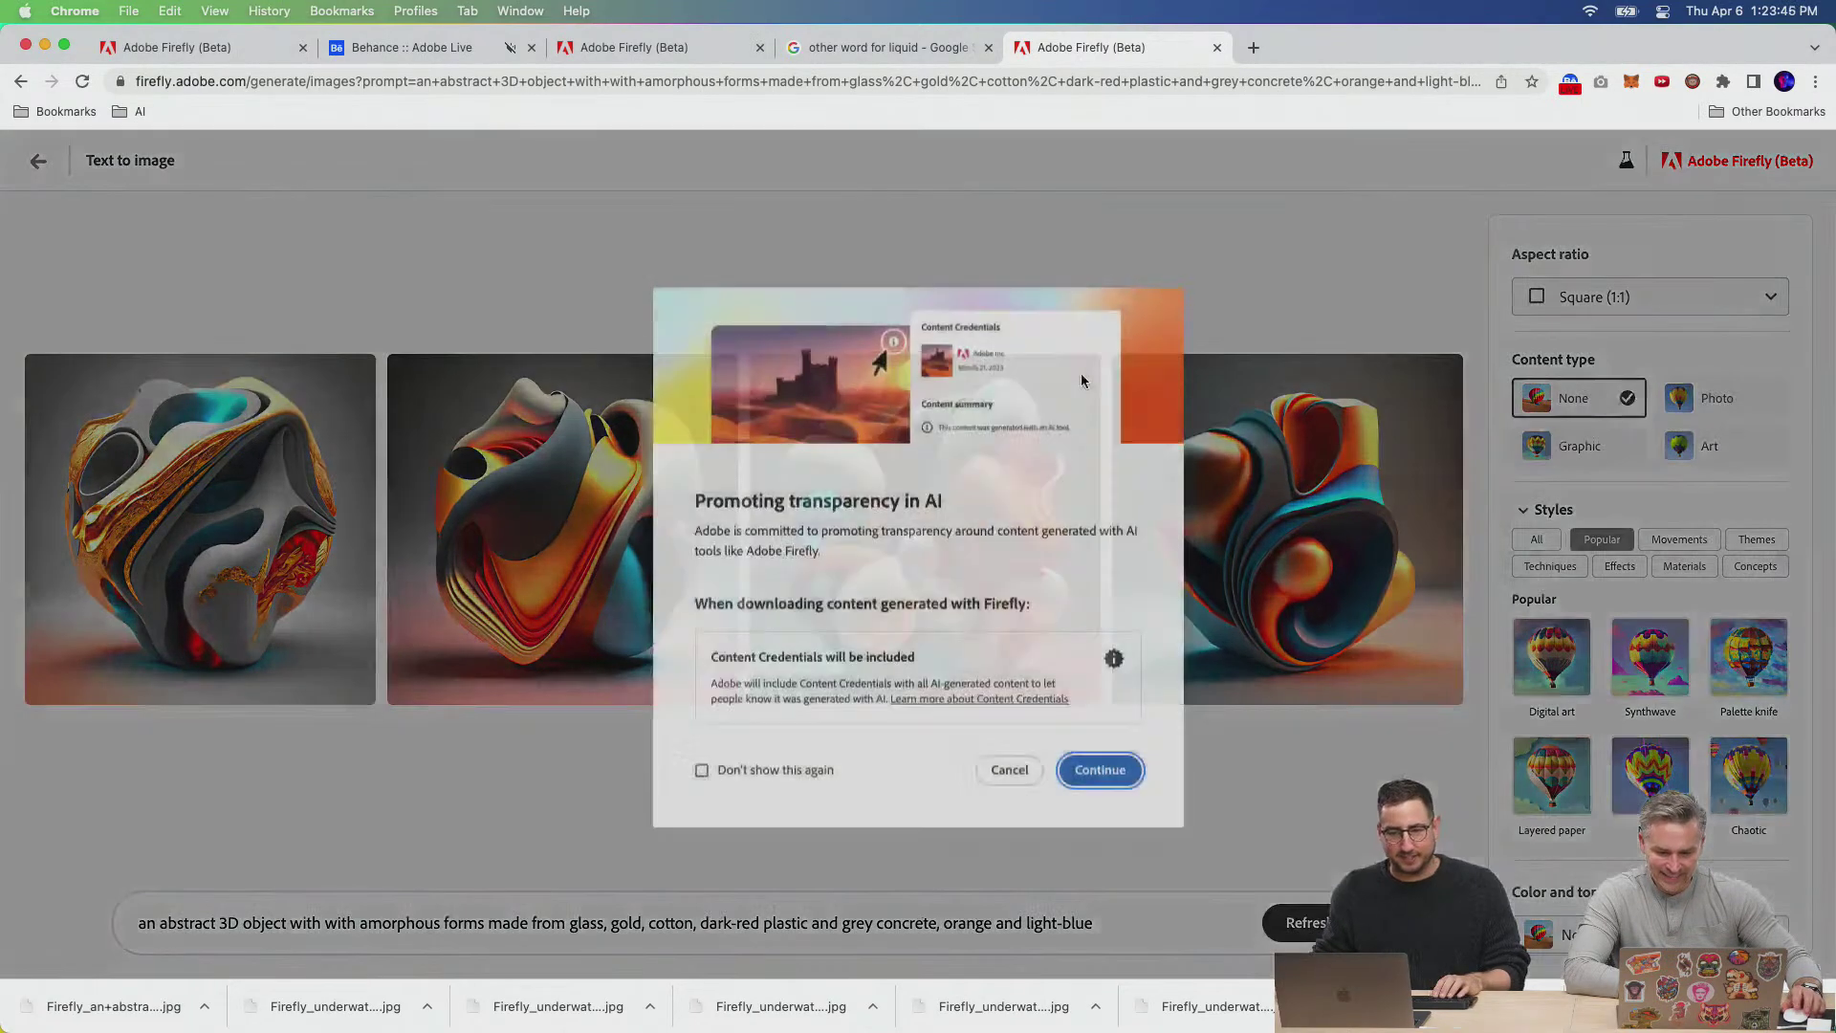
pyautogui.click(1095, 765)
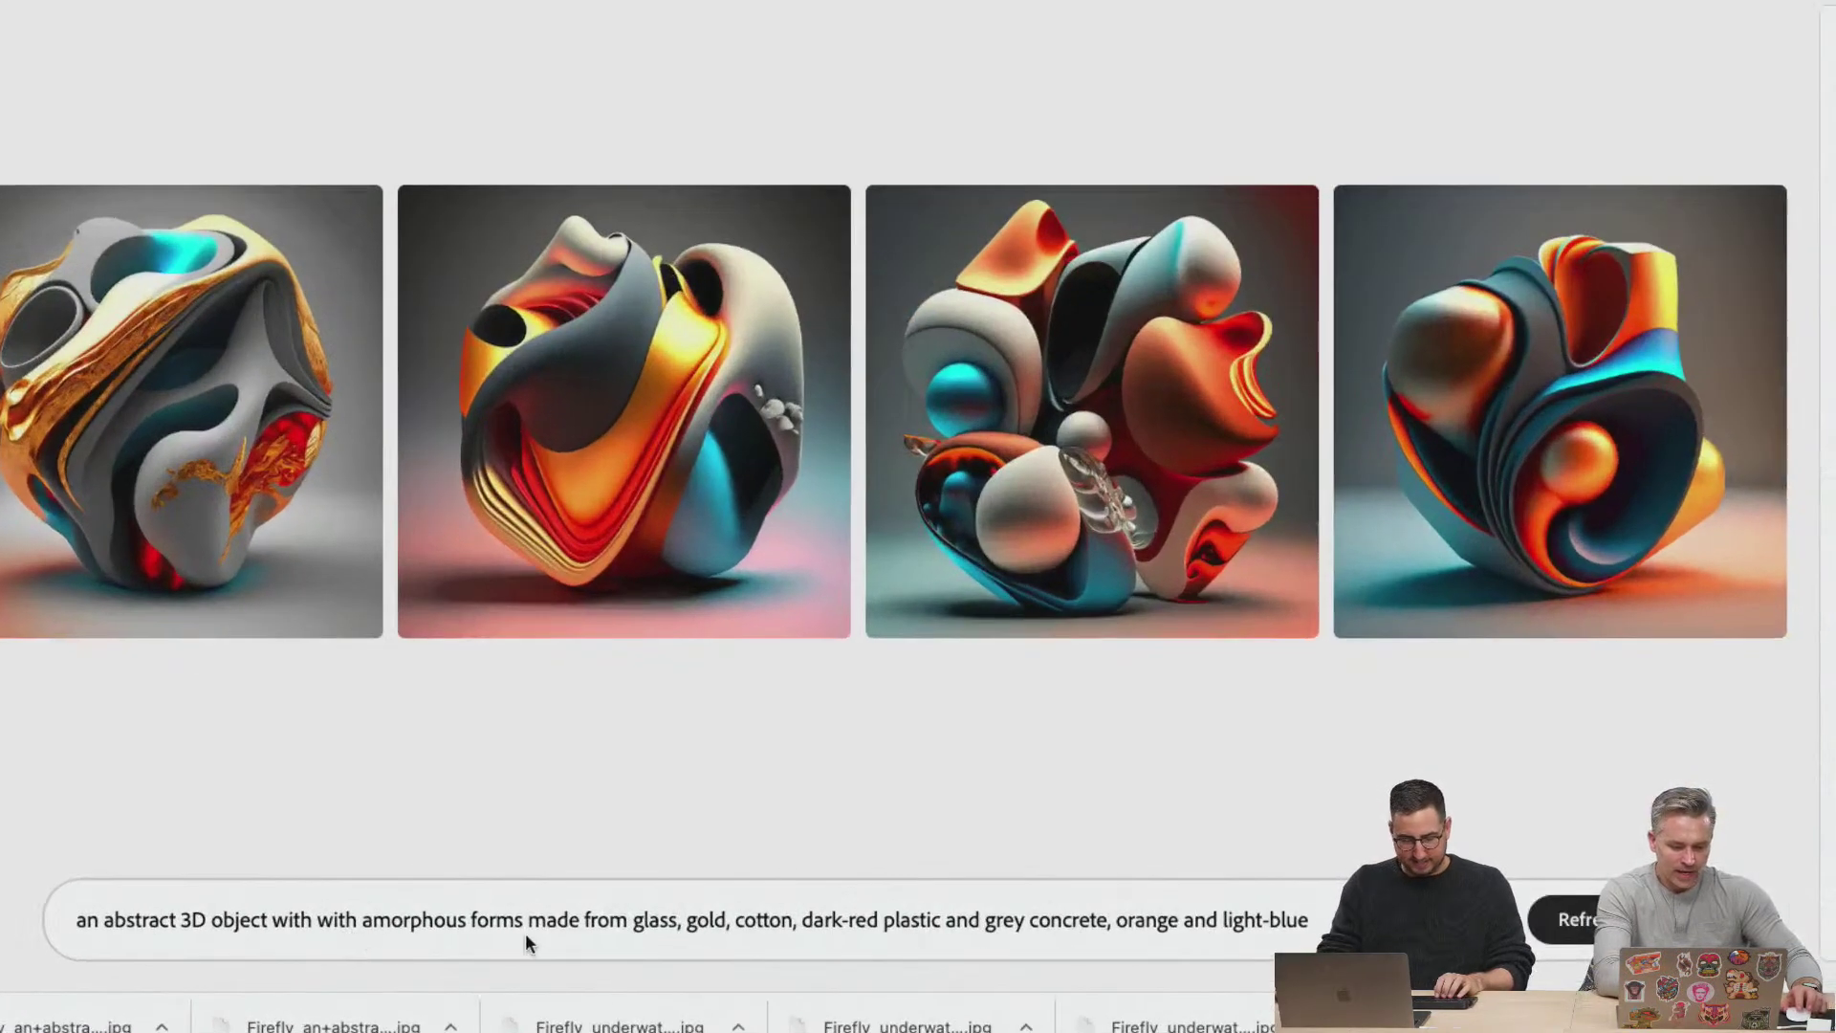
# Add "and eyes" after "amorphous forms" in the abstract object prompt and generate the images again.
pyautogui.click(487, 925)
pyautogui.write('and eyes')
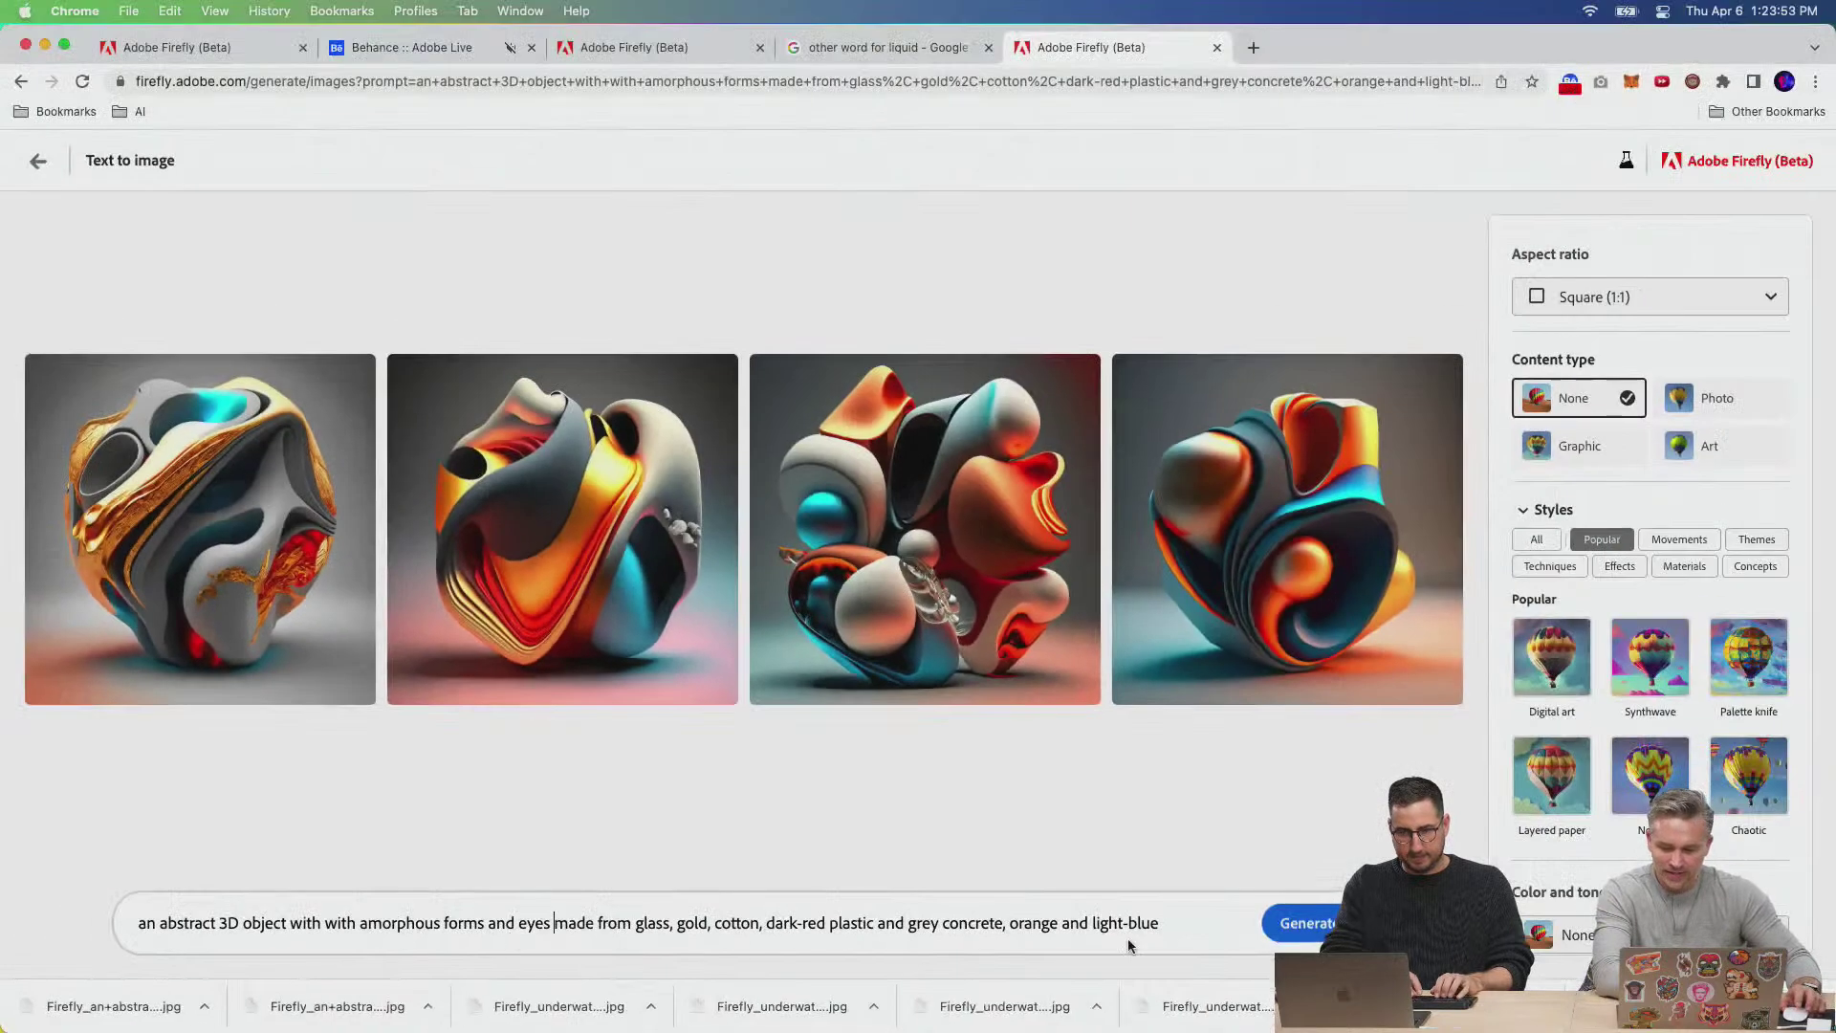
pyautogui.click(1308, 924)
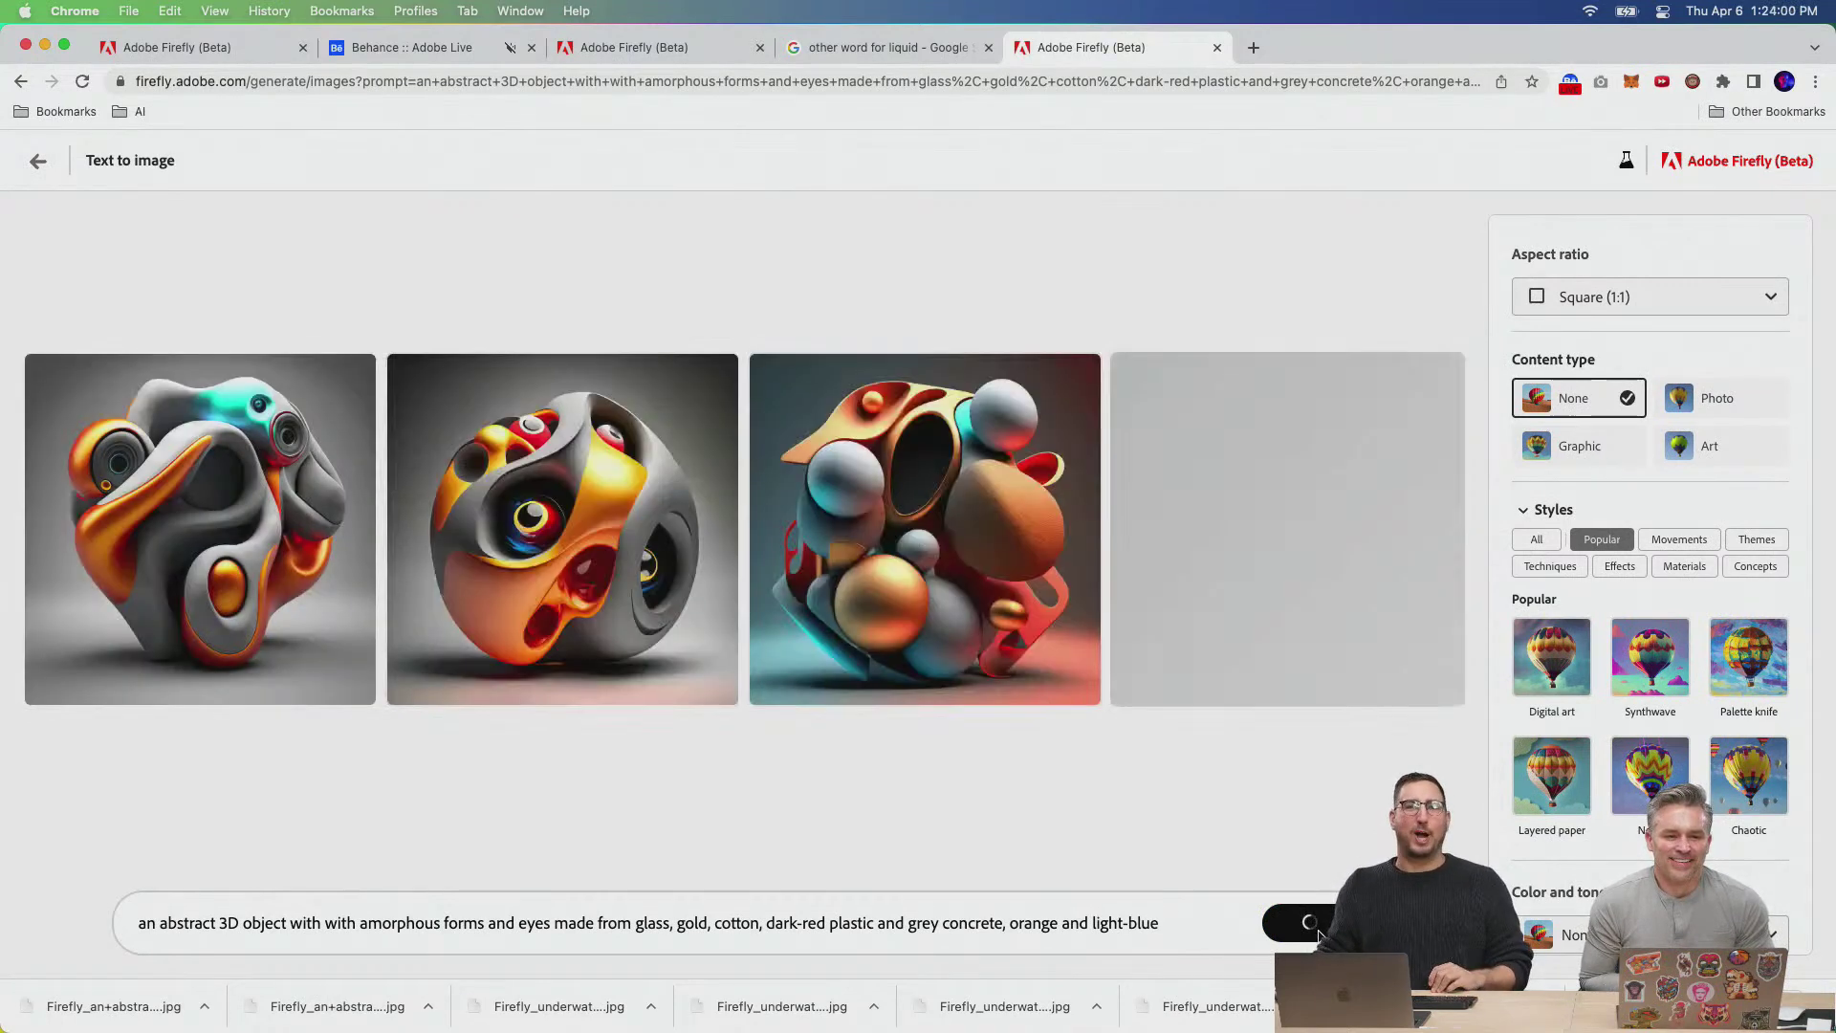
# Open the third abstract object with eyes in full view, download it with Content Credentials and close the preview.
pyautogui.moveTo(524, 627)
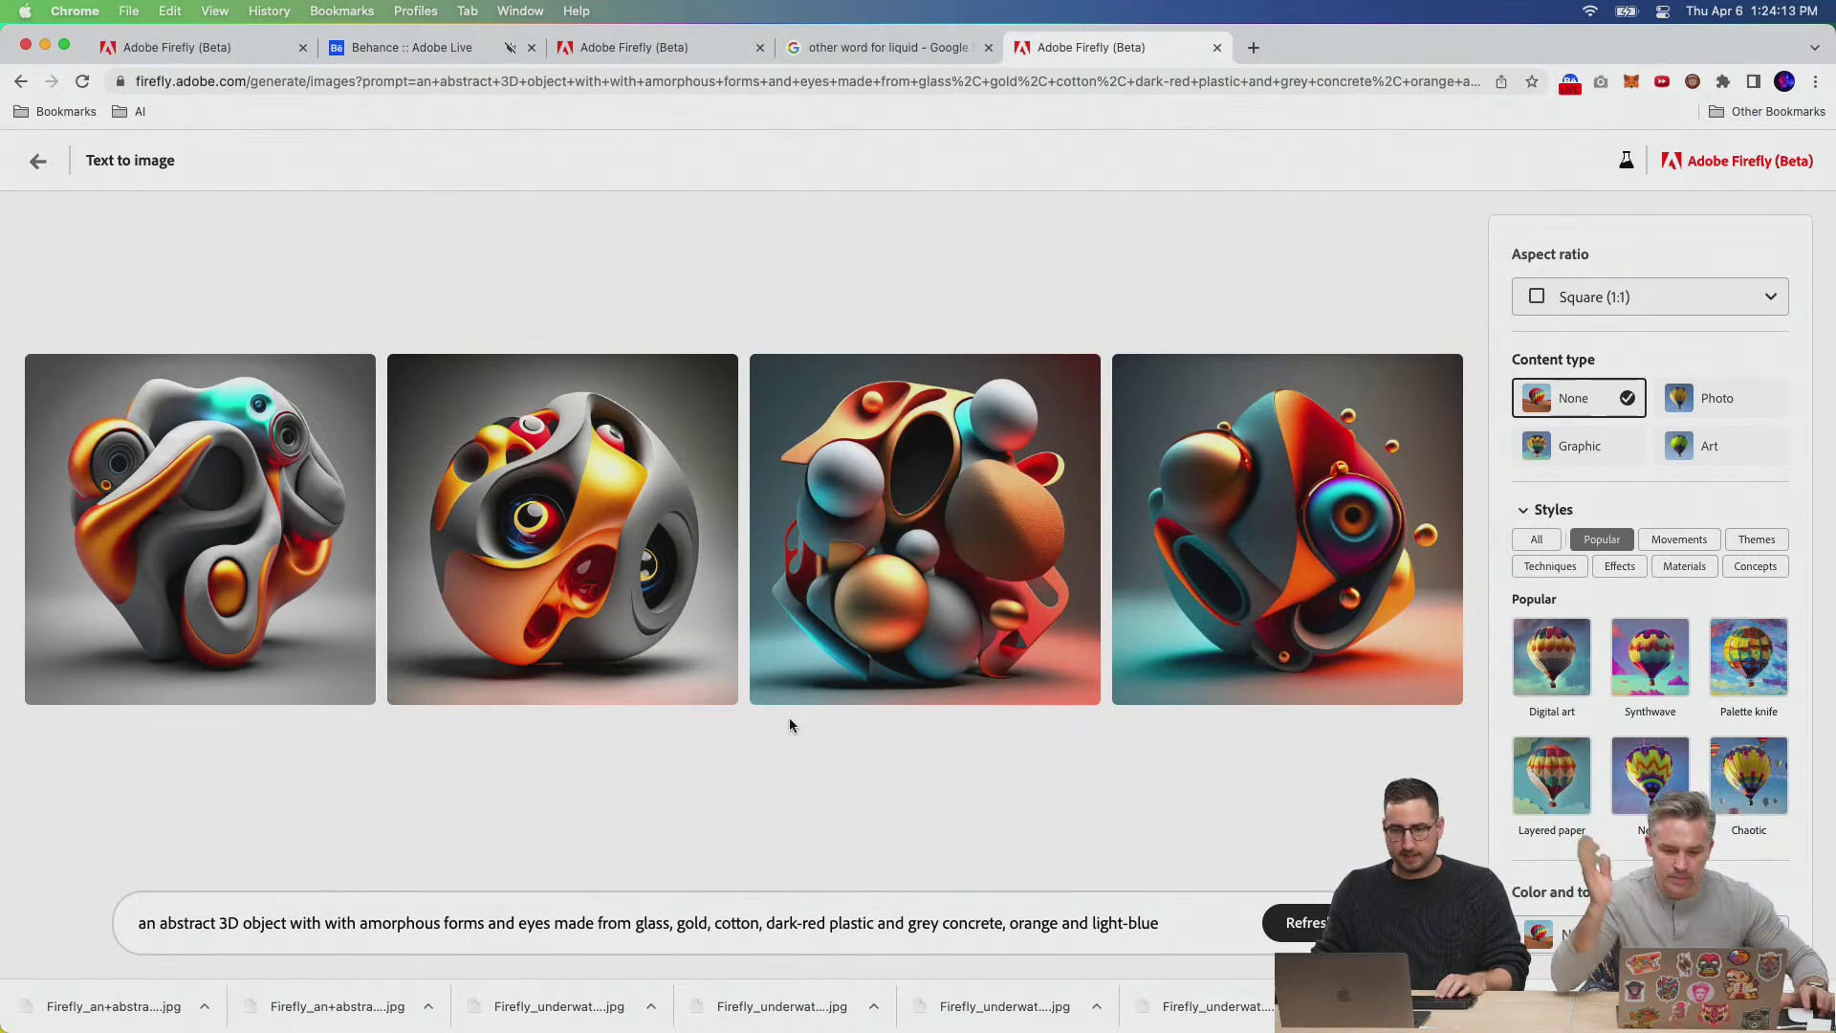
pyautogui.click(842, 621)
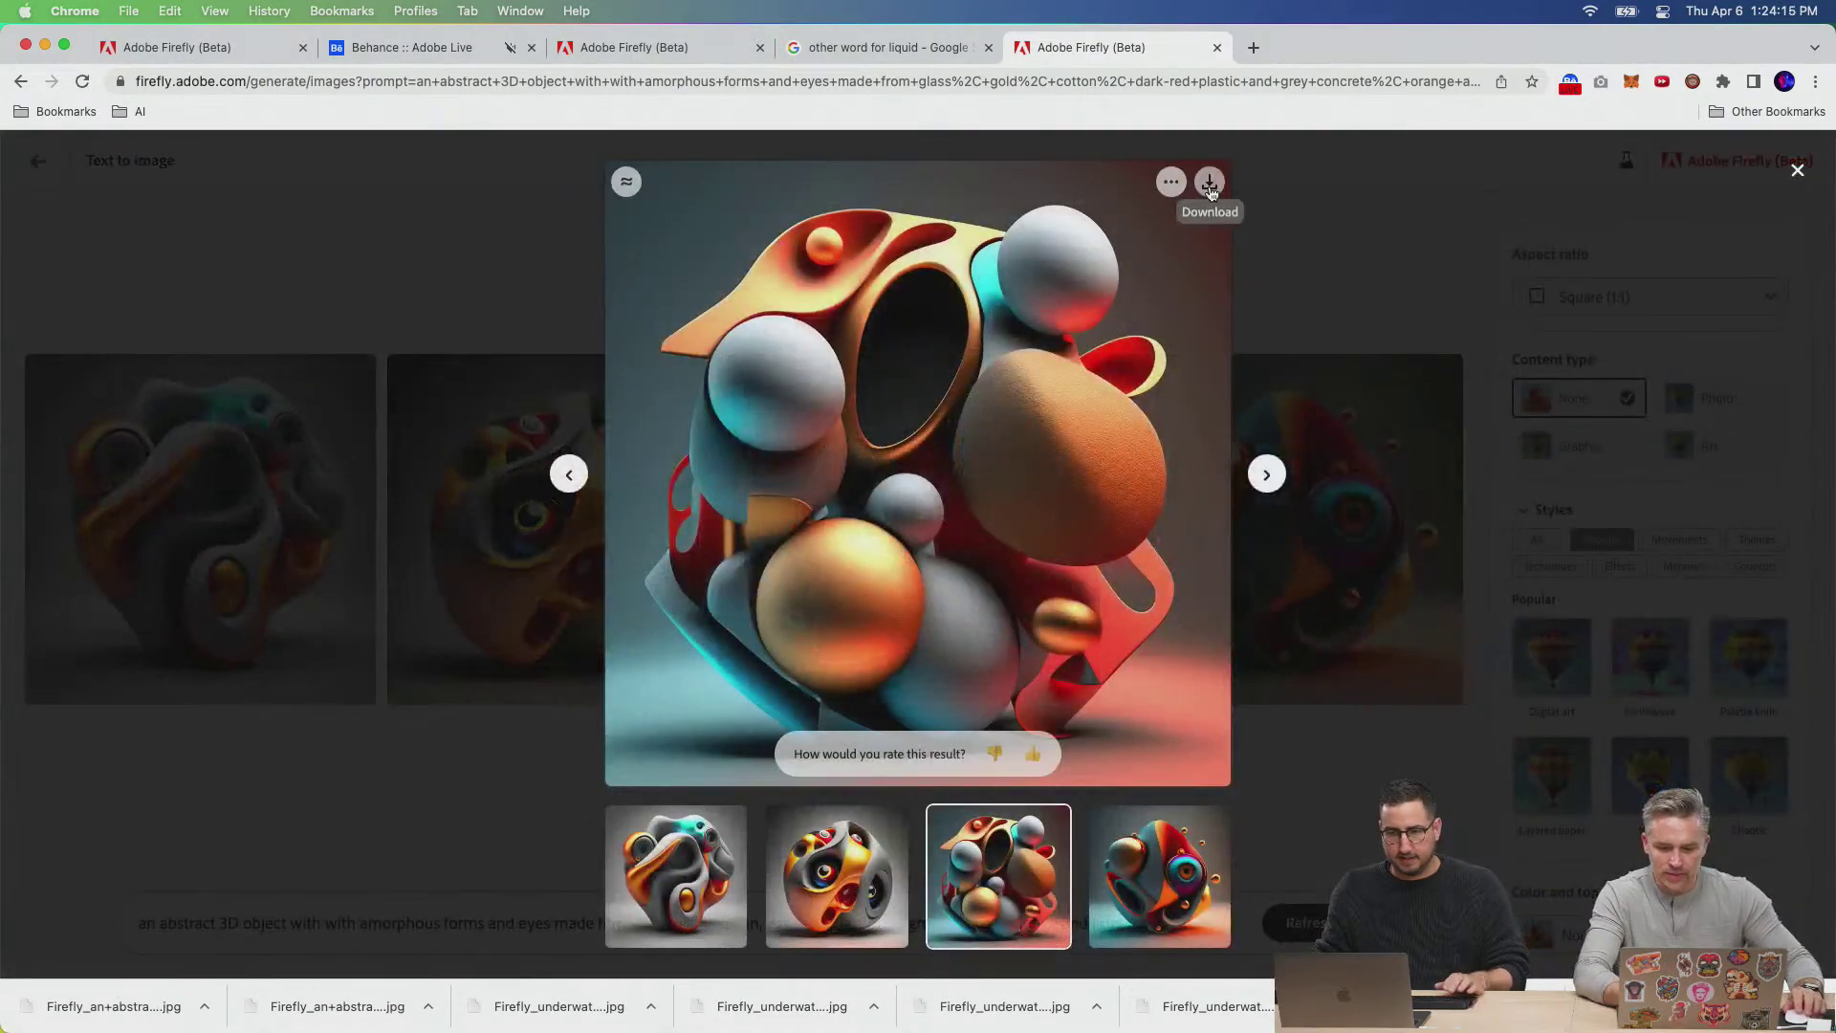
pyautogui.click(1210, 182)
pyautogui.click(1099, 766)
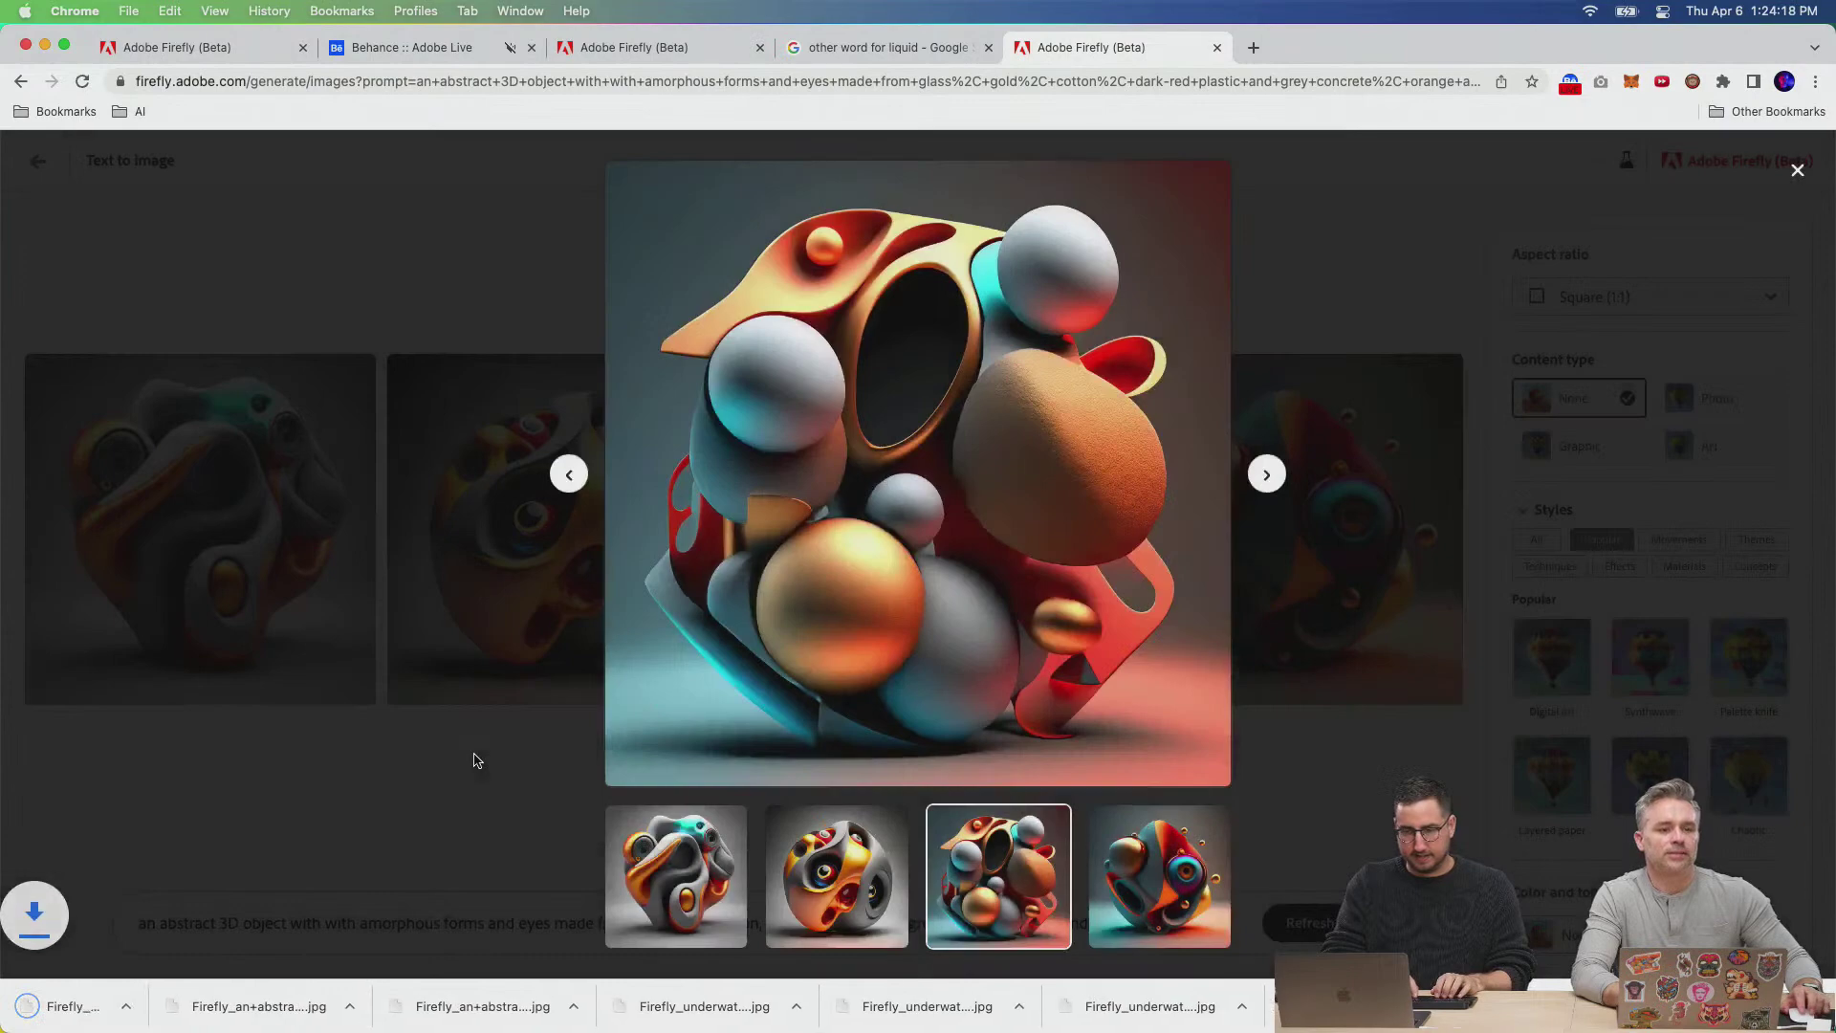
pyautogui.click(472, 760)
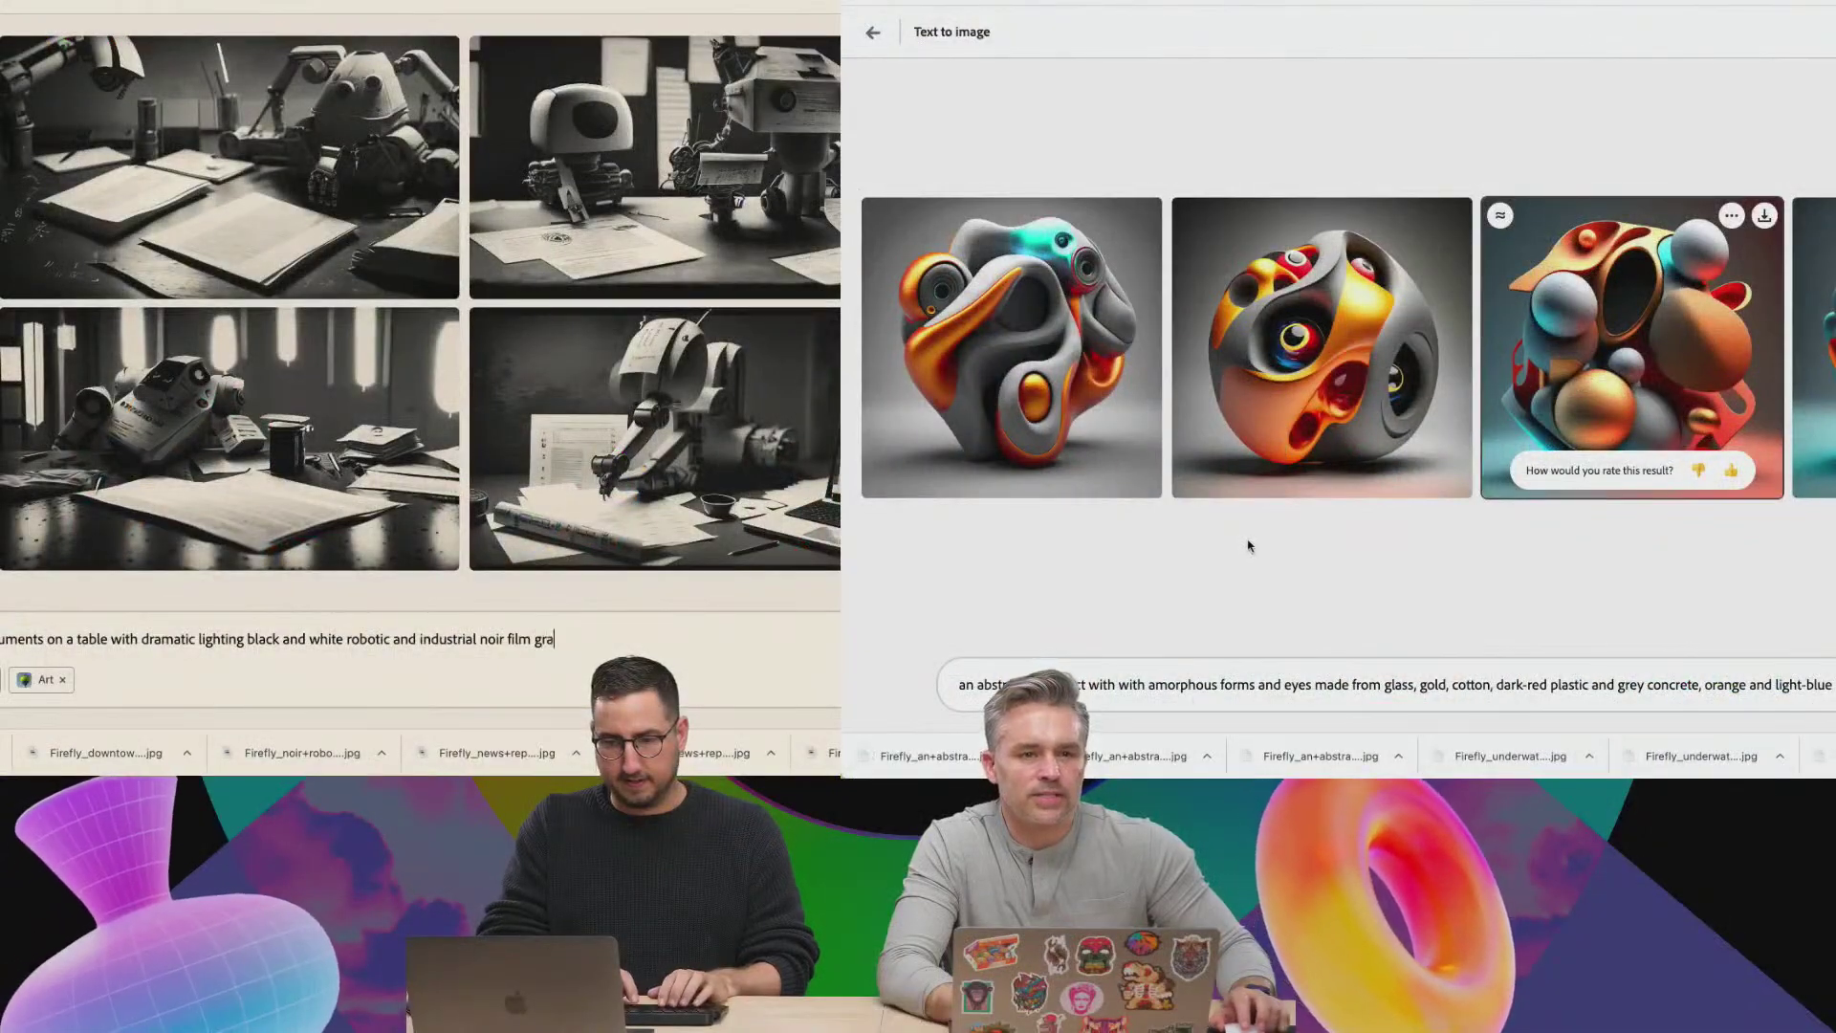
# Finish the secret documents prompt with "film grain noise" and generate the images.
pyautogui.write('in noise')
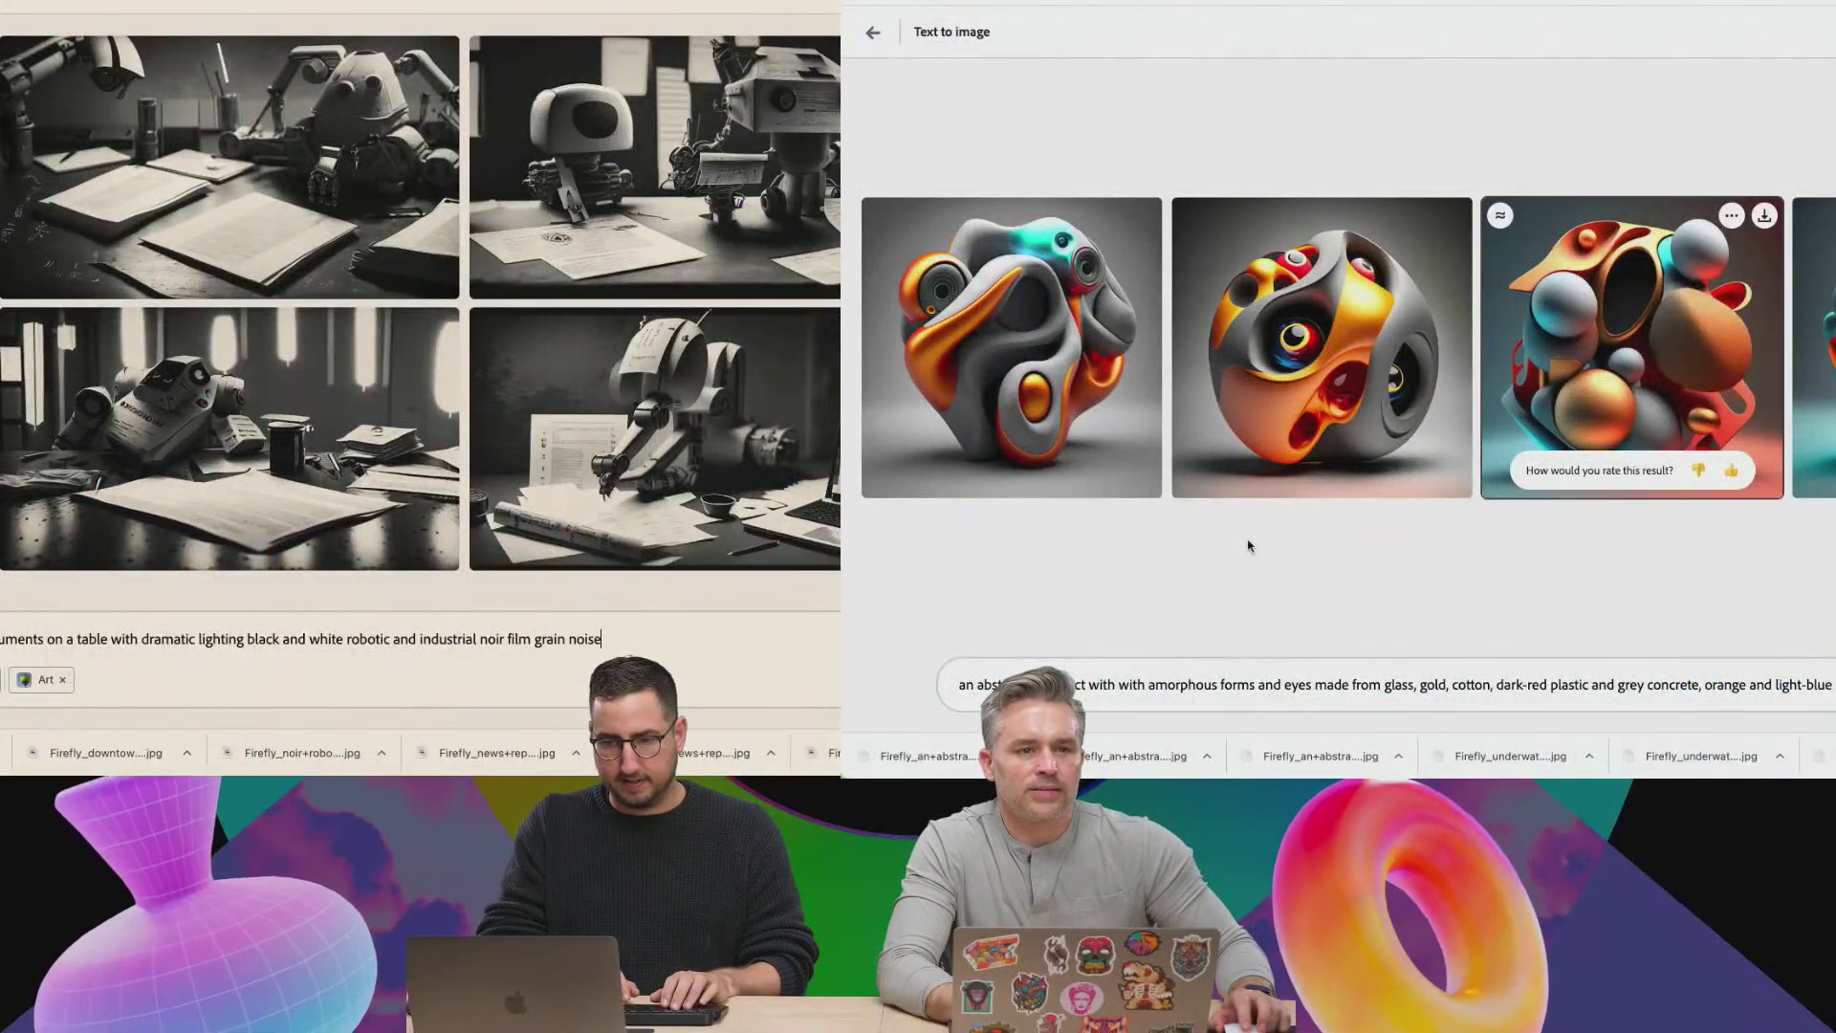
pyautogui.press('Return')
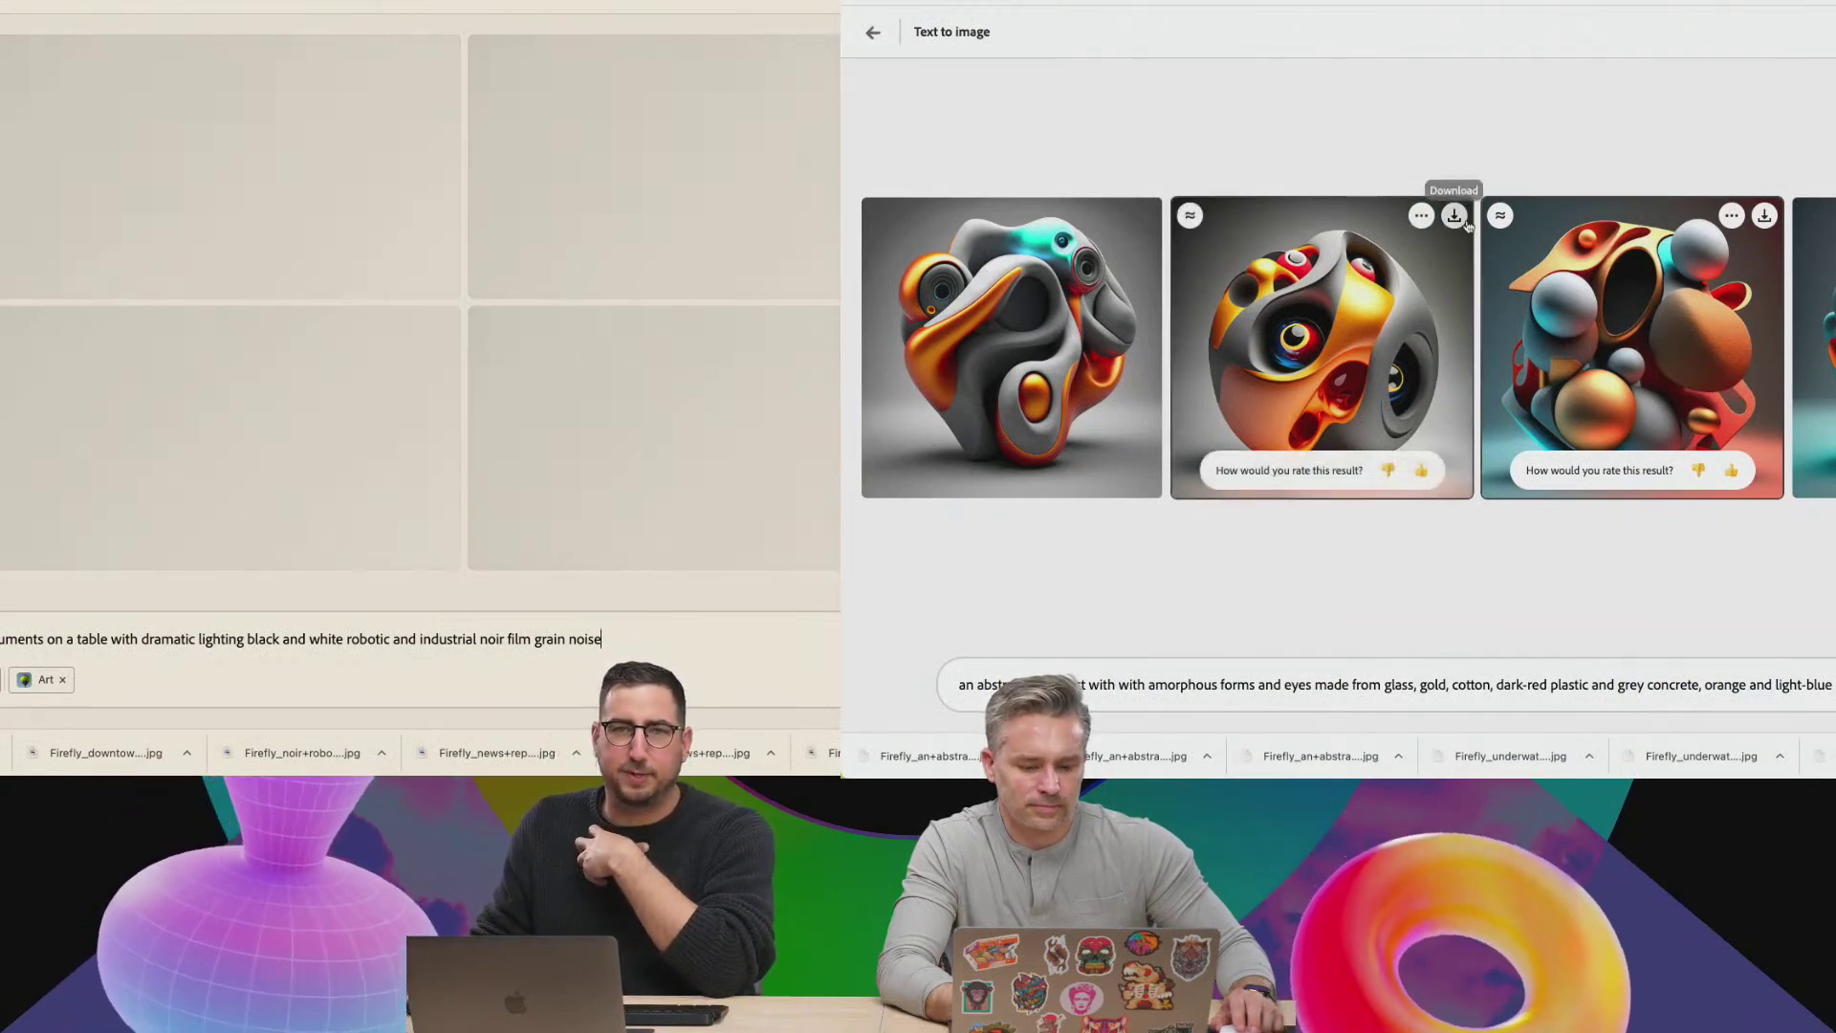
# Download the second and first abstract objects with eyes with Content Credentials.
pyautogui.click(1455, 216)
pyautogui.click(1780, 552)
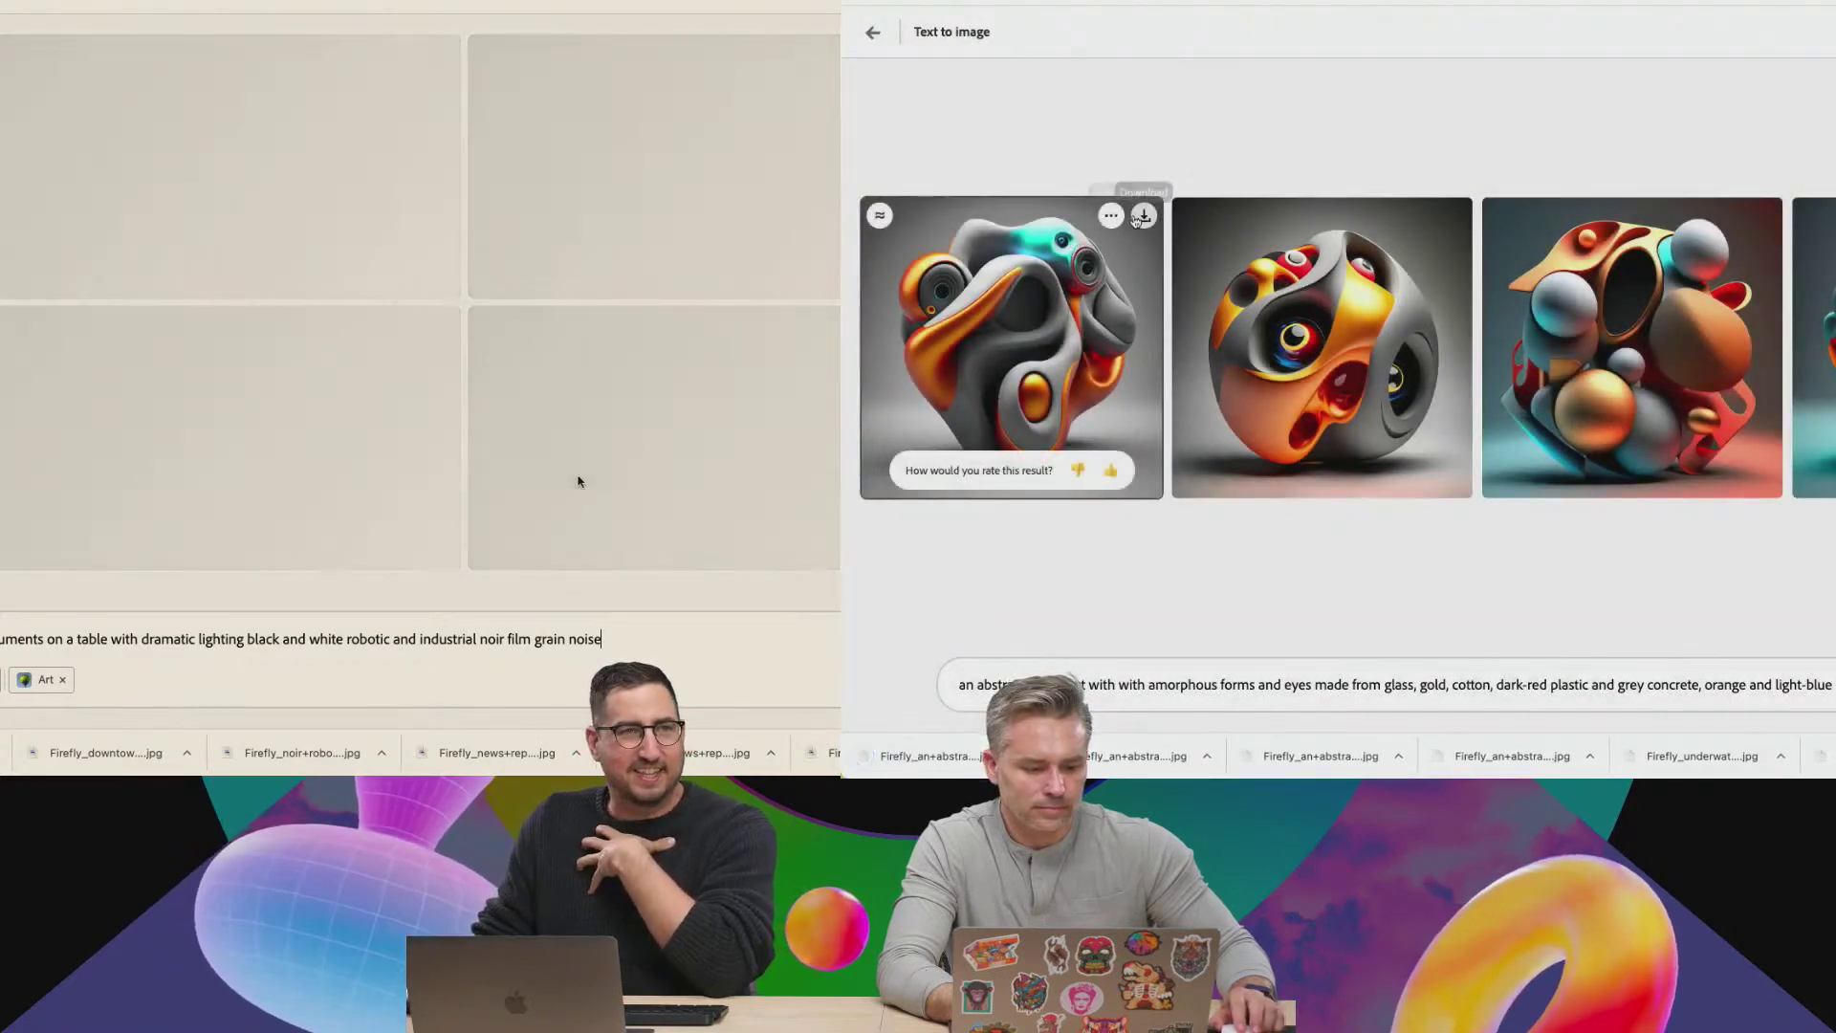
pyautogui.click(1145, 216)
pyautogui.click(1780, 551)
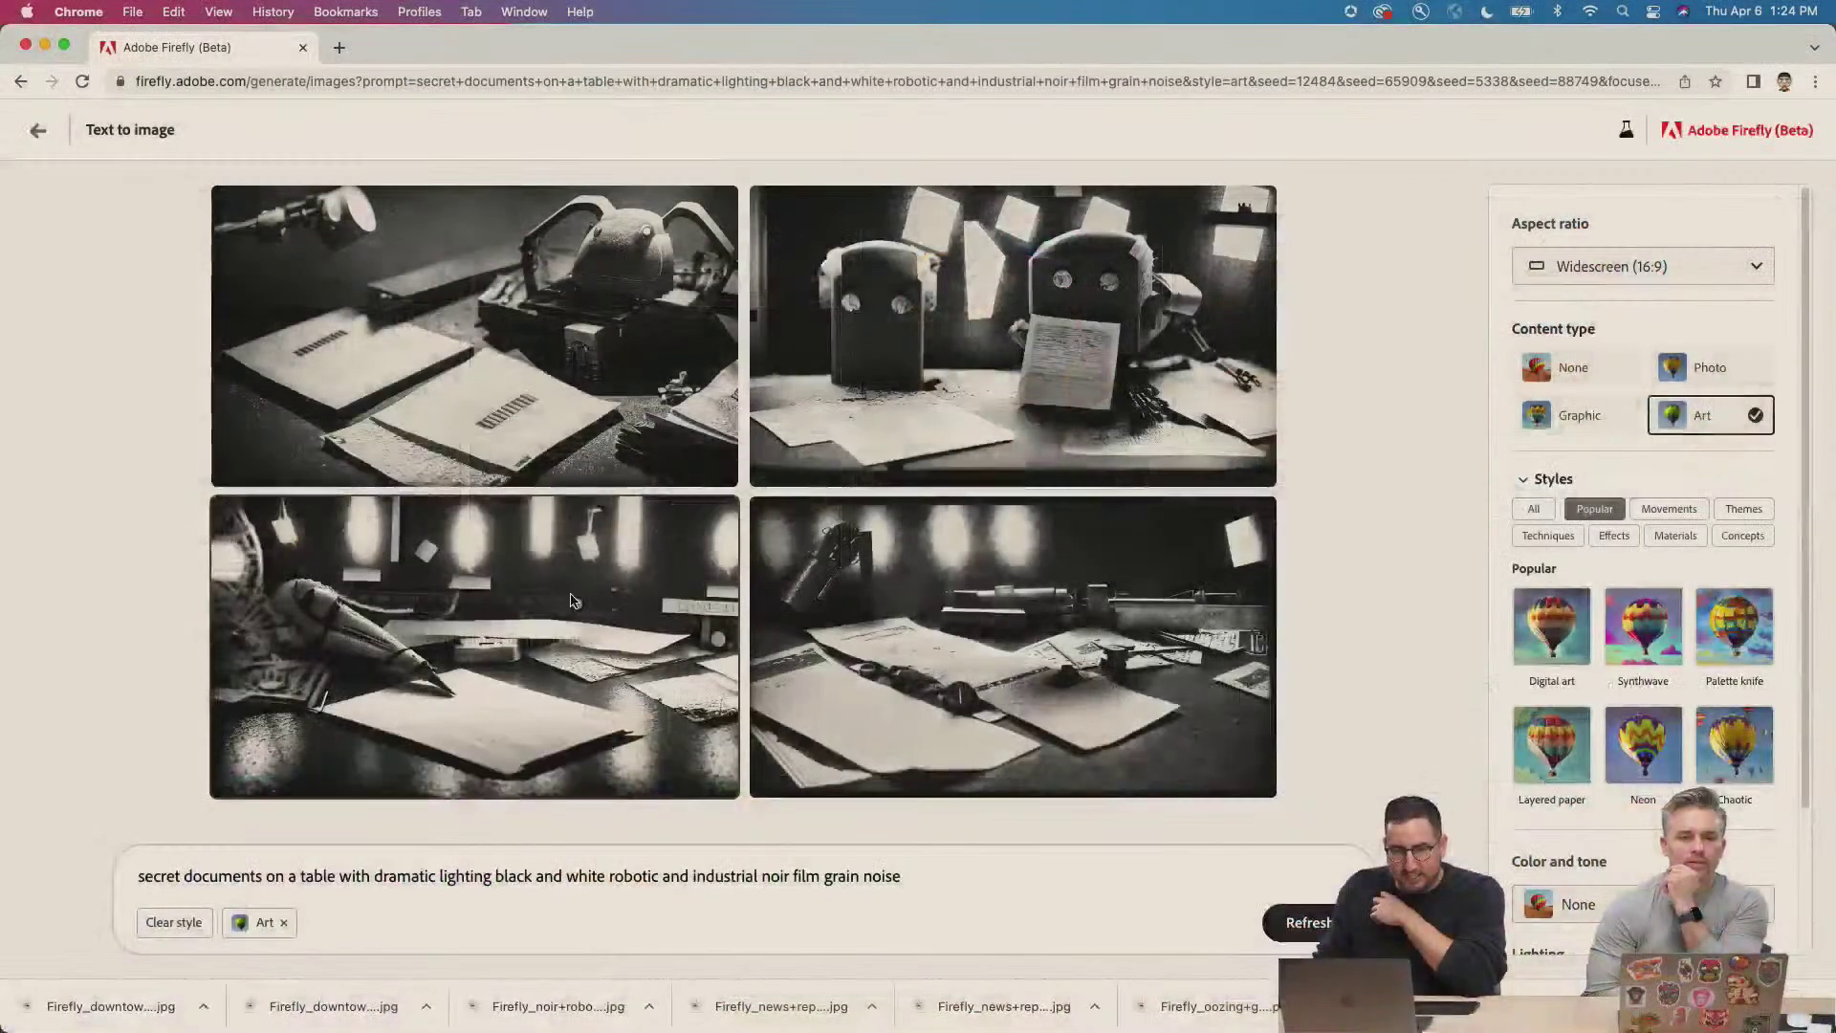
# Compare the secret documents results in full view, download the third image with the robotic pen and close the preview.
pyautogui.click(216, 402)
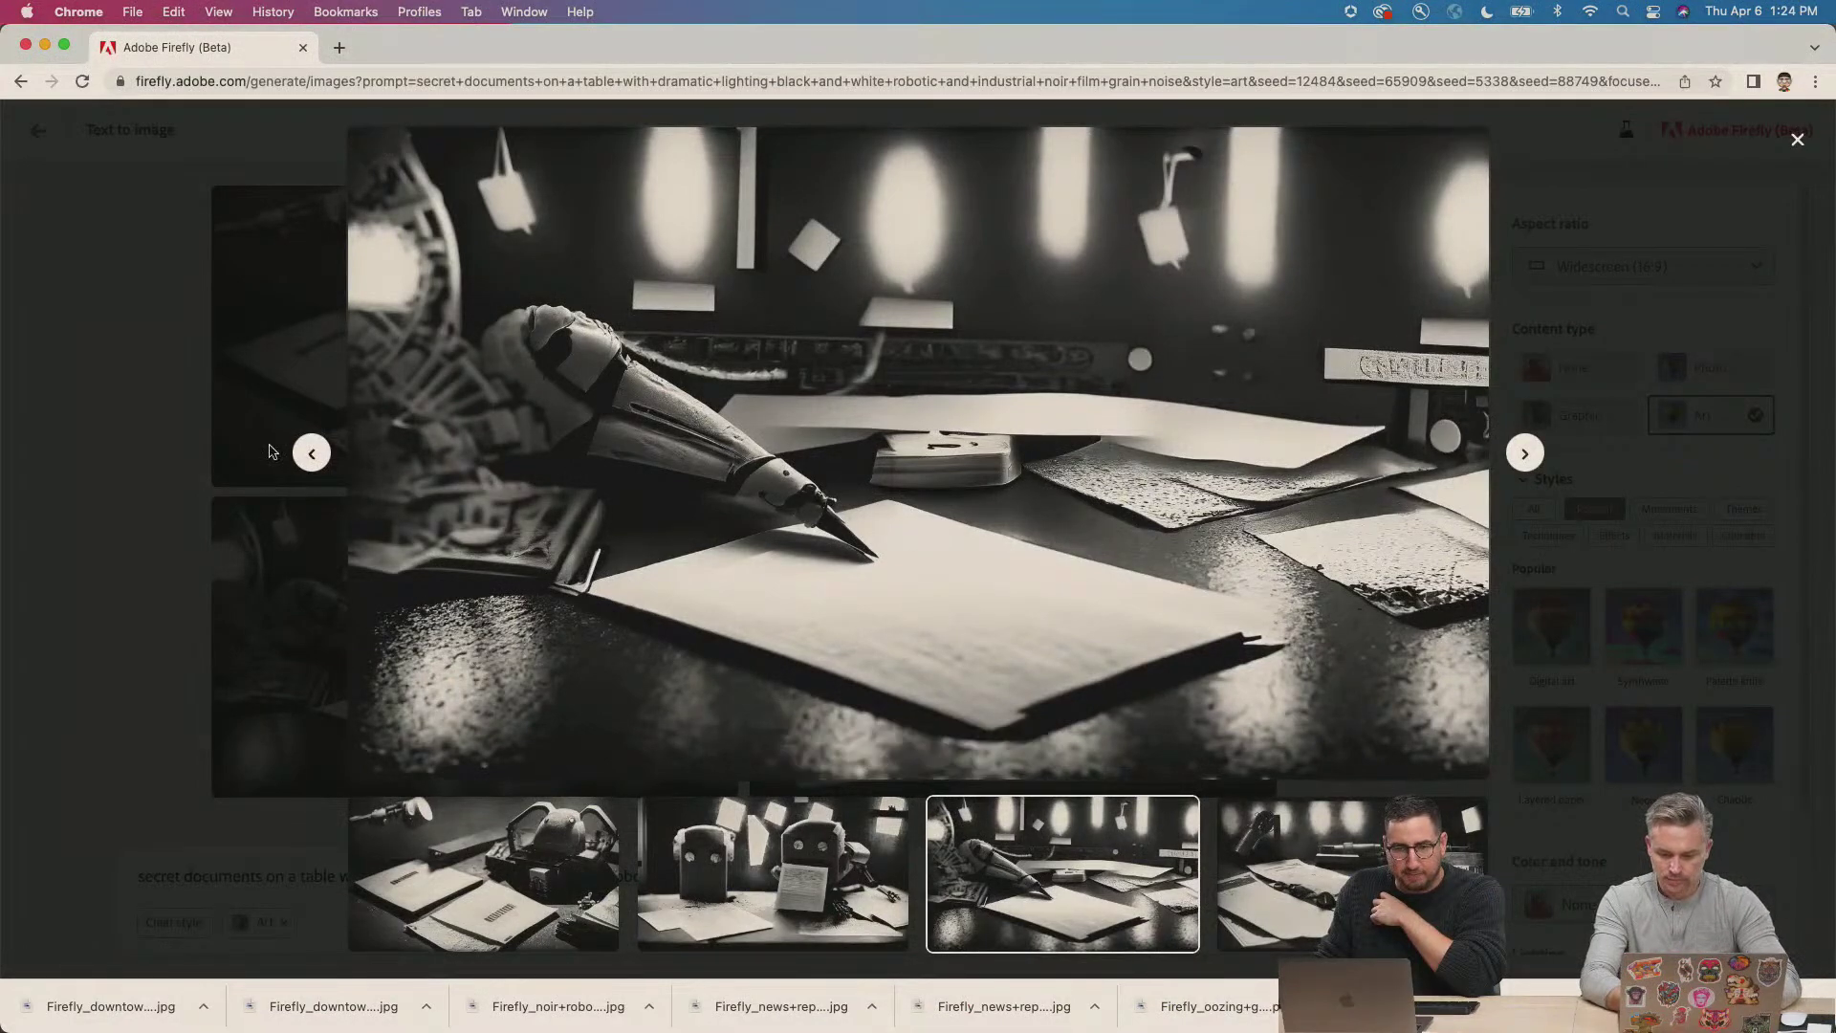
pyautogui.press('Escape')
pyautogui.click(1041, 321)
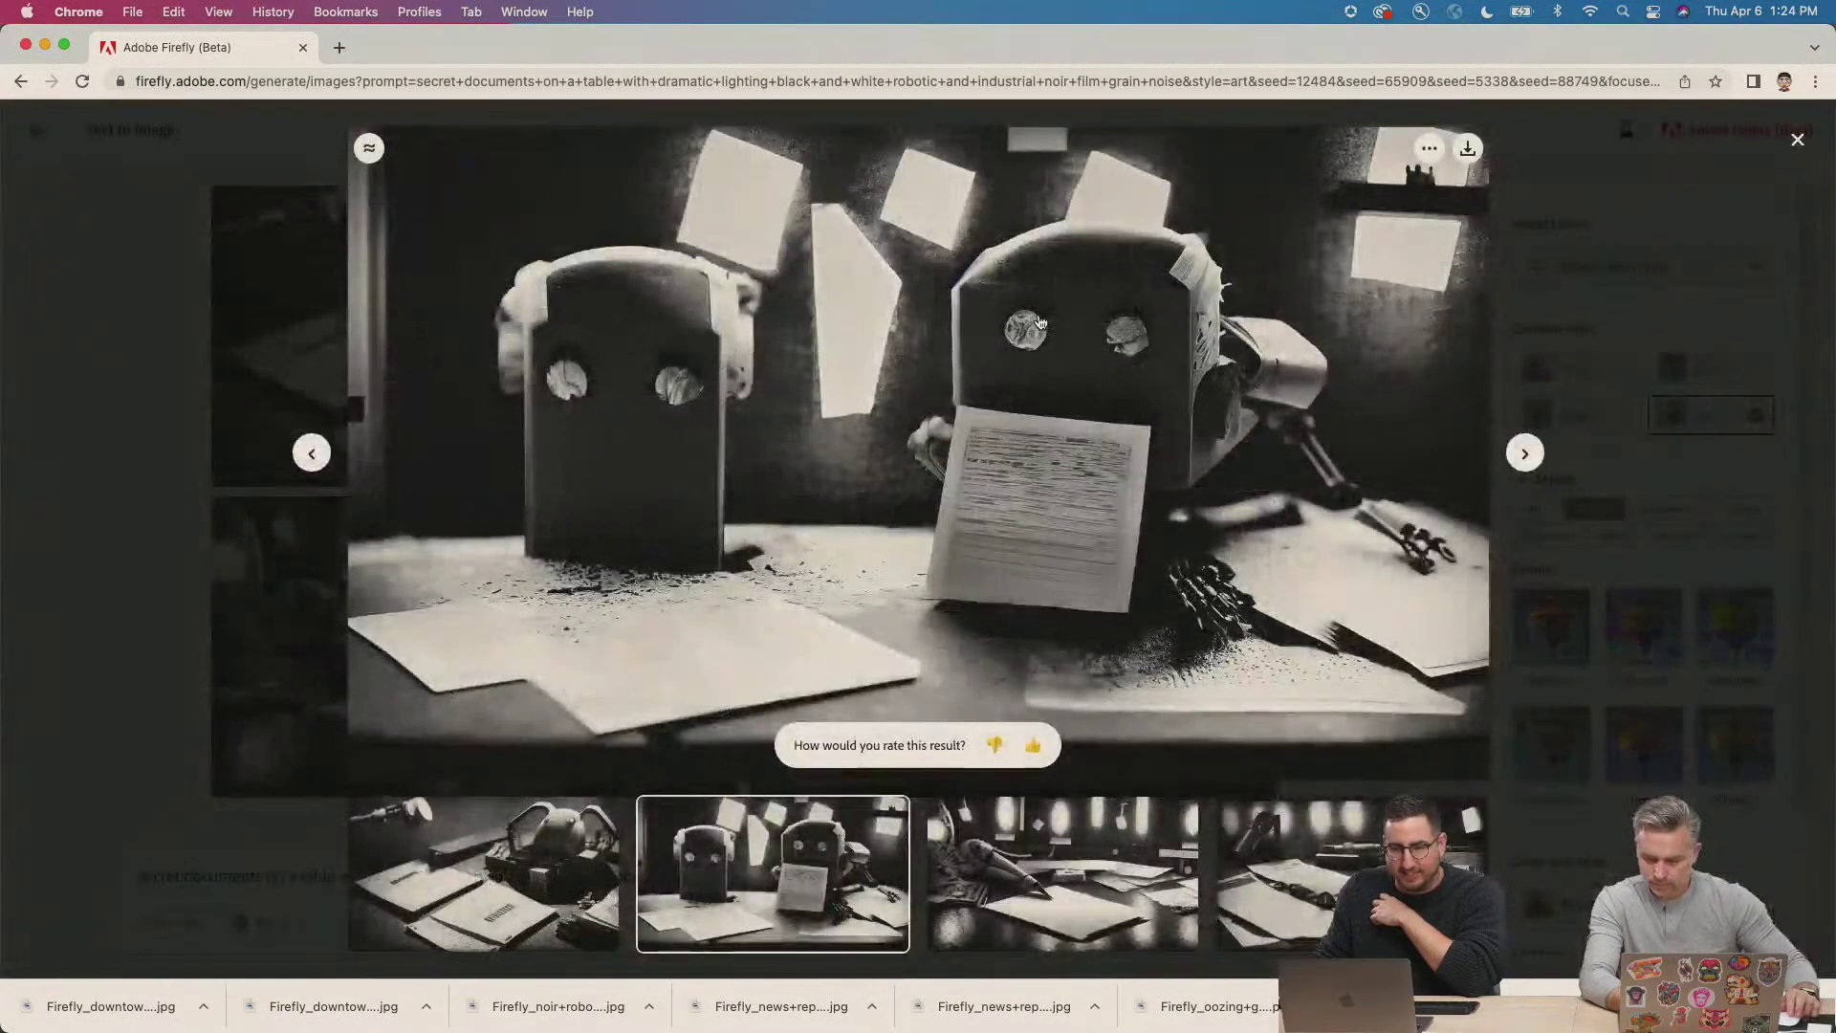
pyautogui.press('Escape')
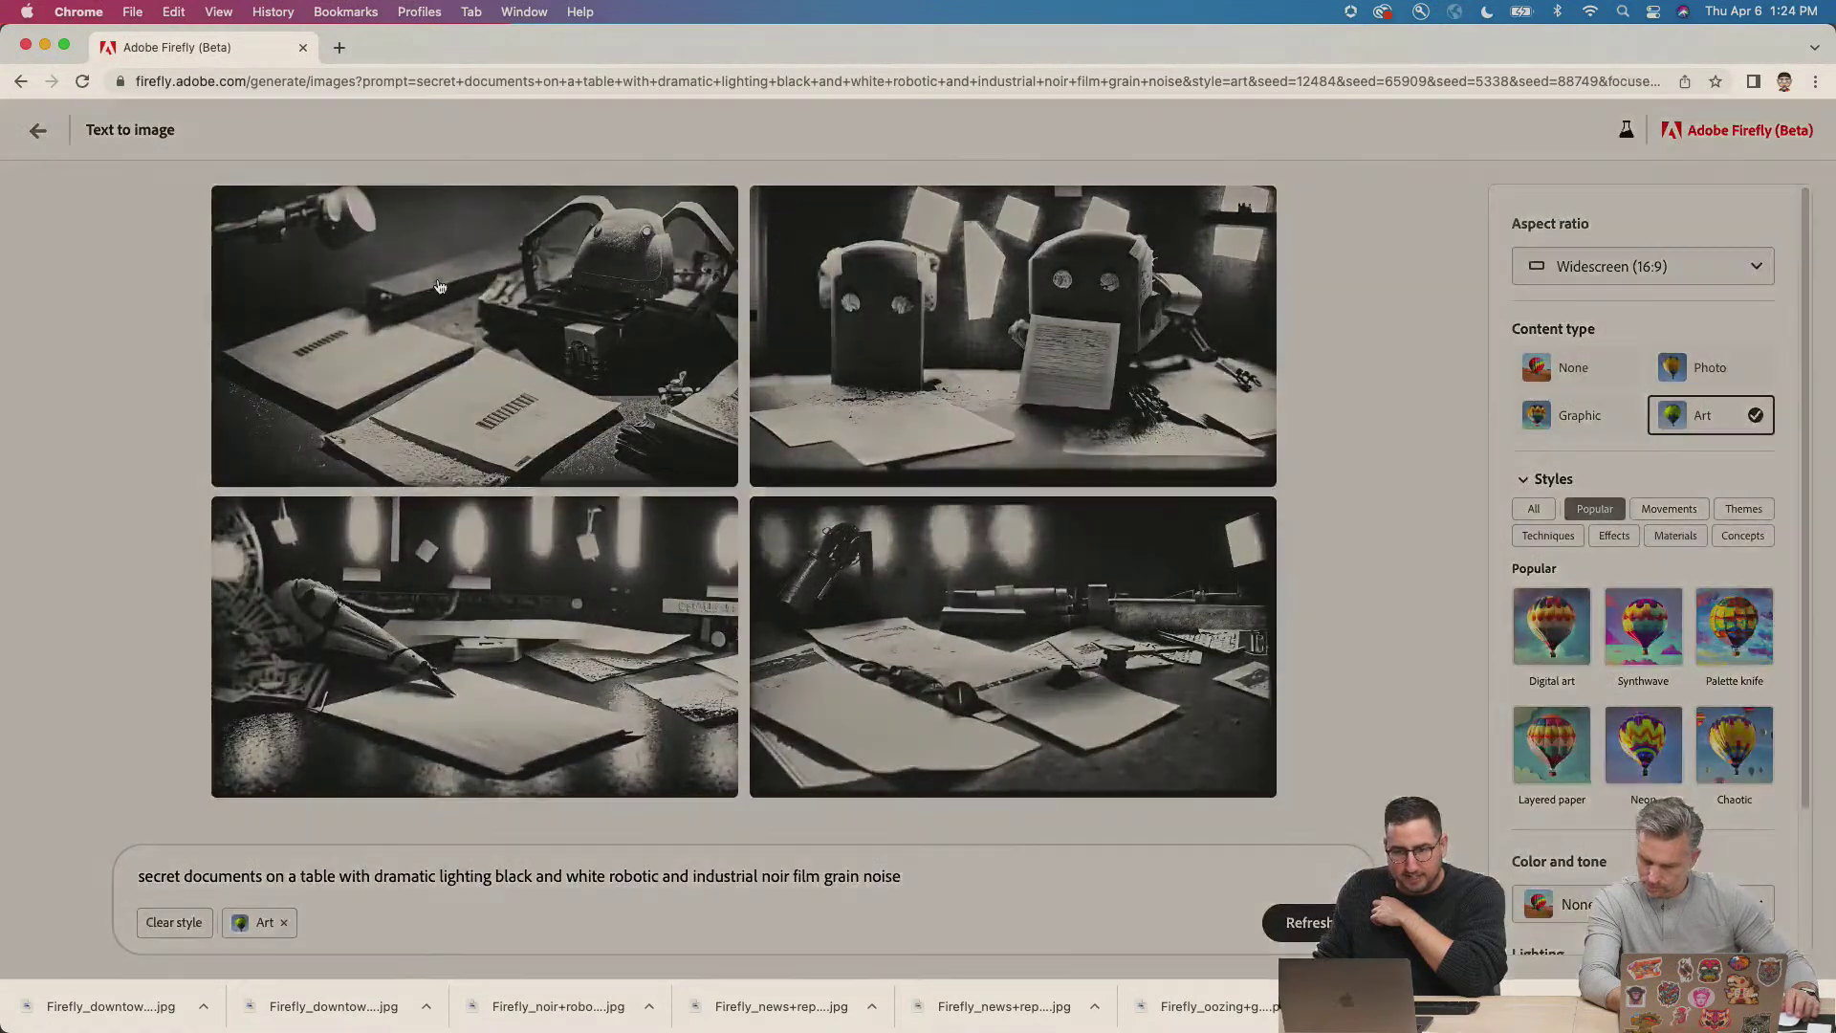
pyautogui.click(439, 287)
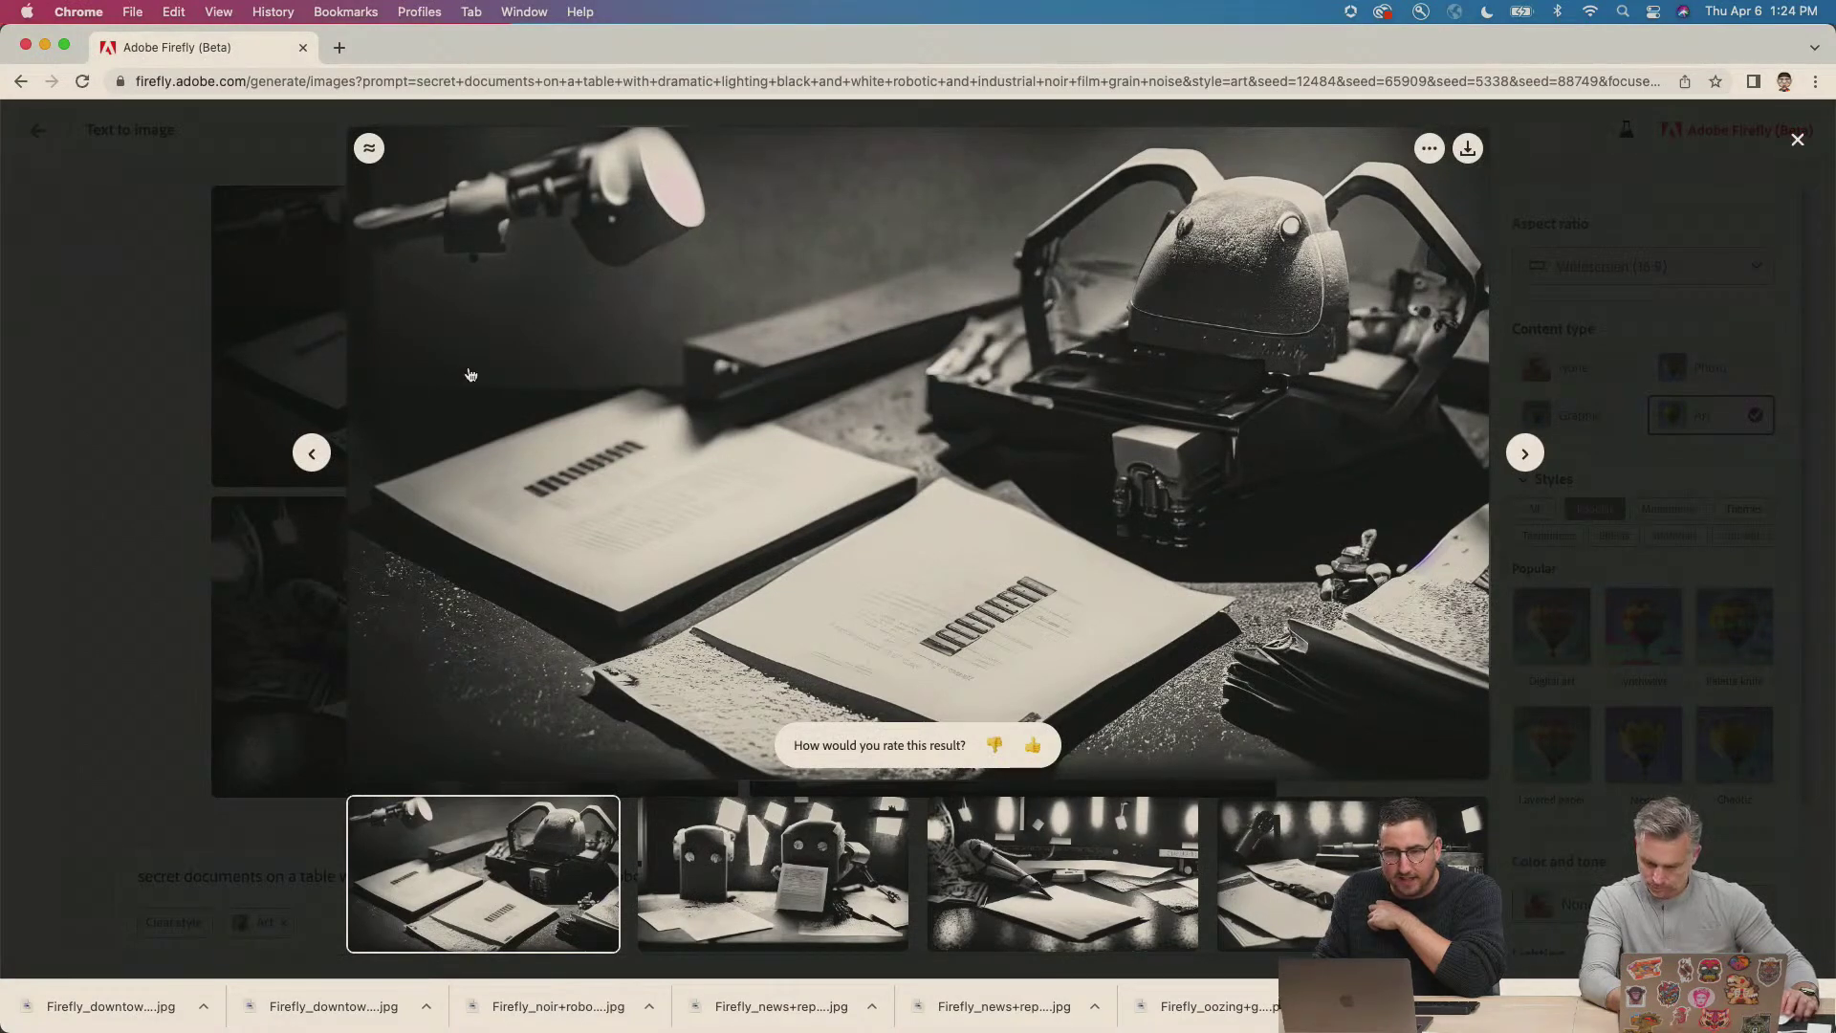
pyautogui.press('Escape')
pyautogui.click(466, 617)
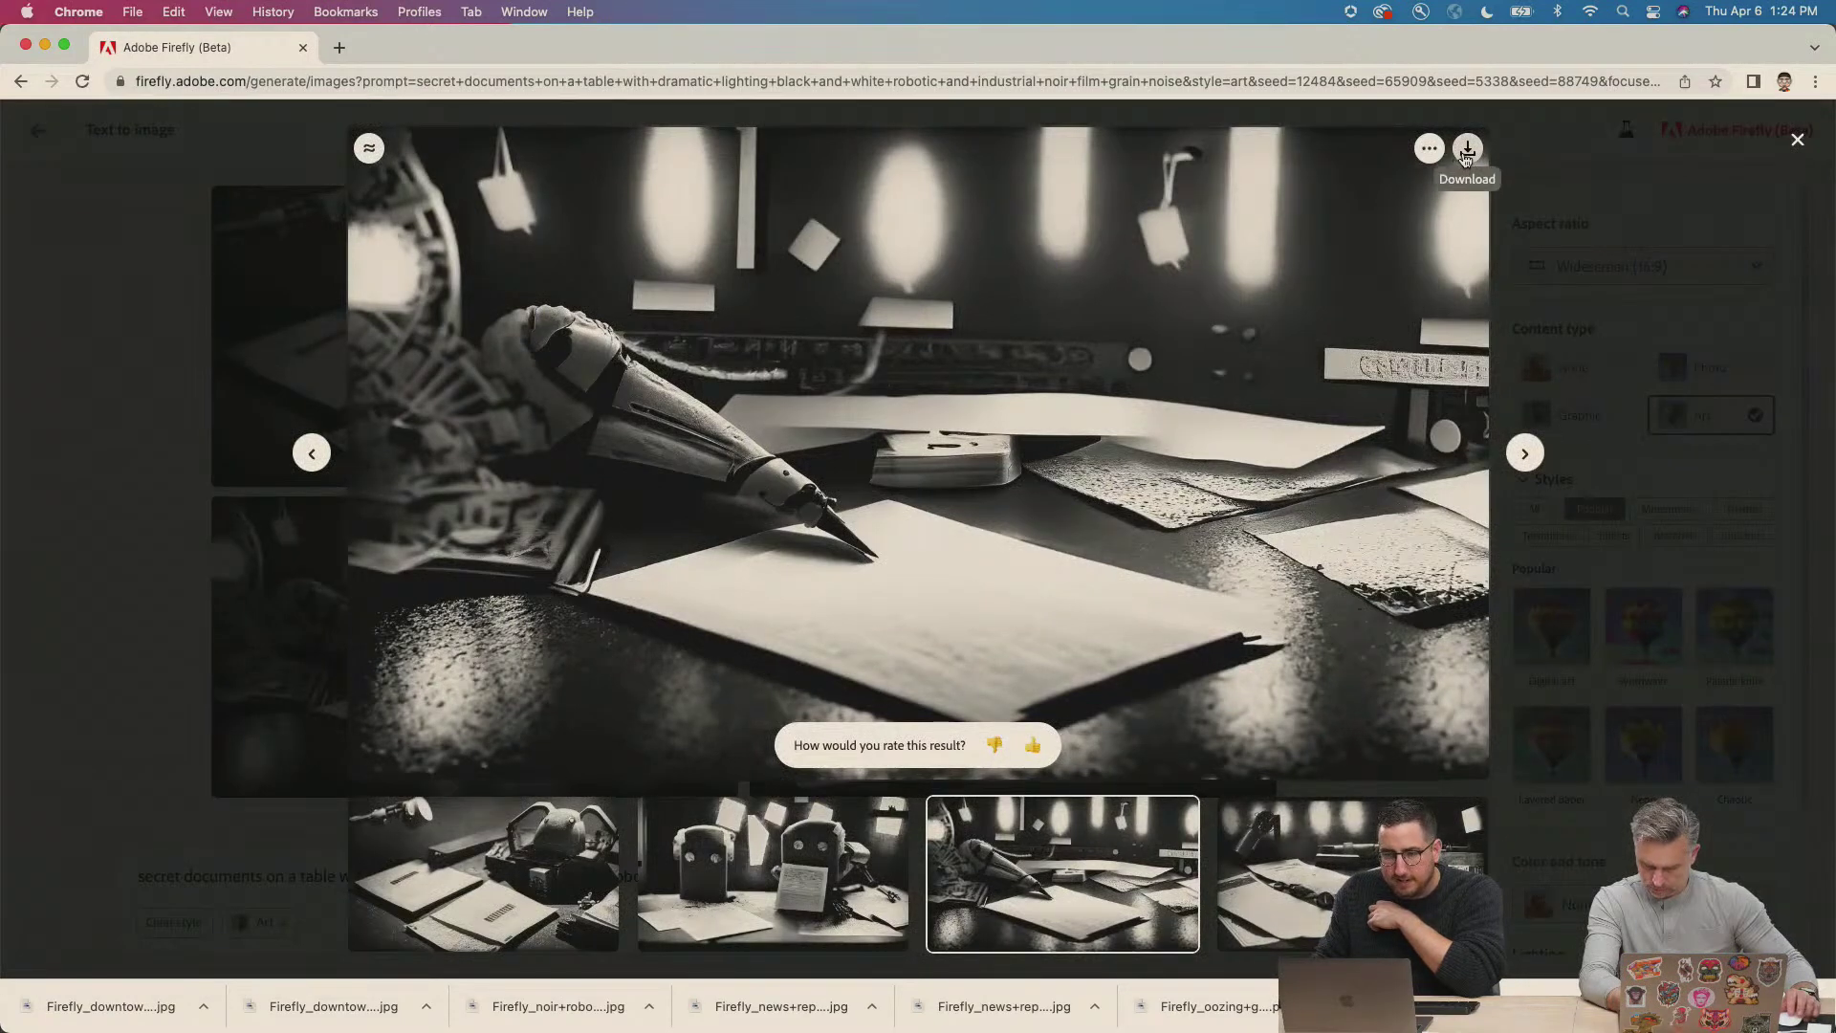
pyautogui.click(1467, 150)
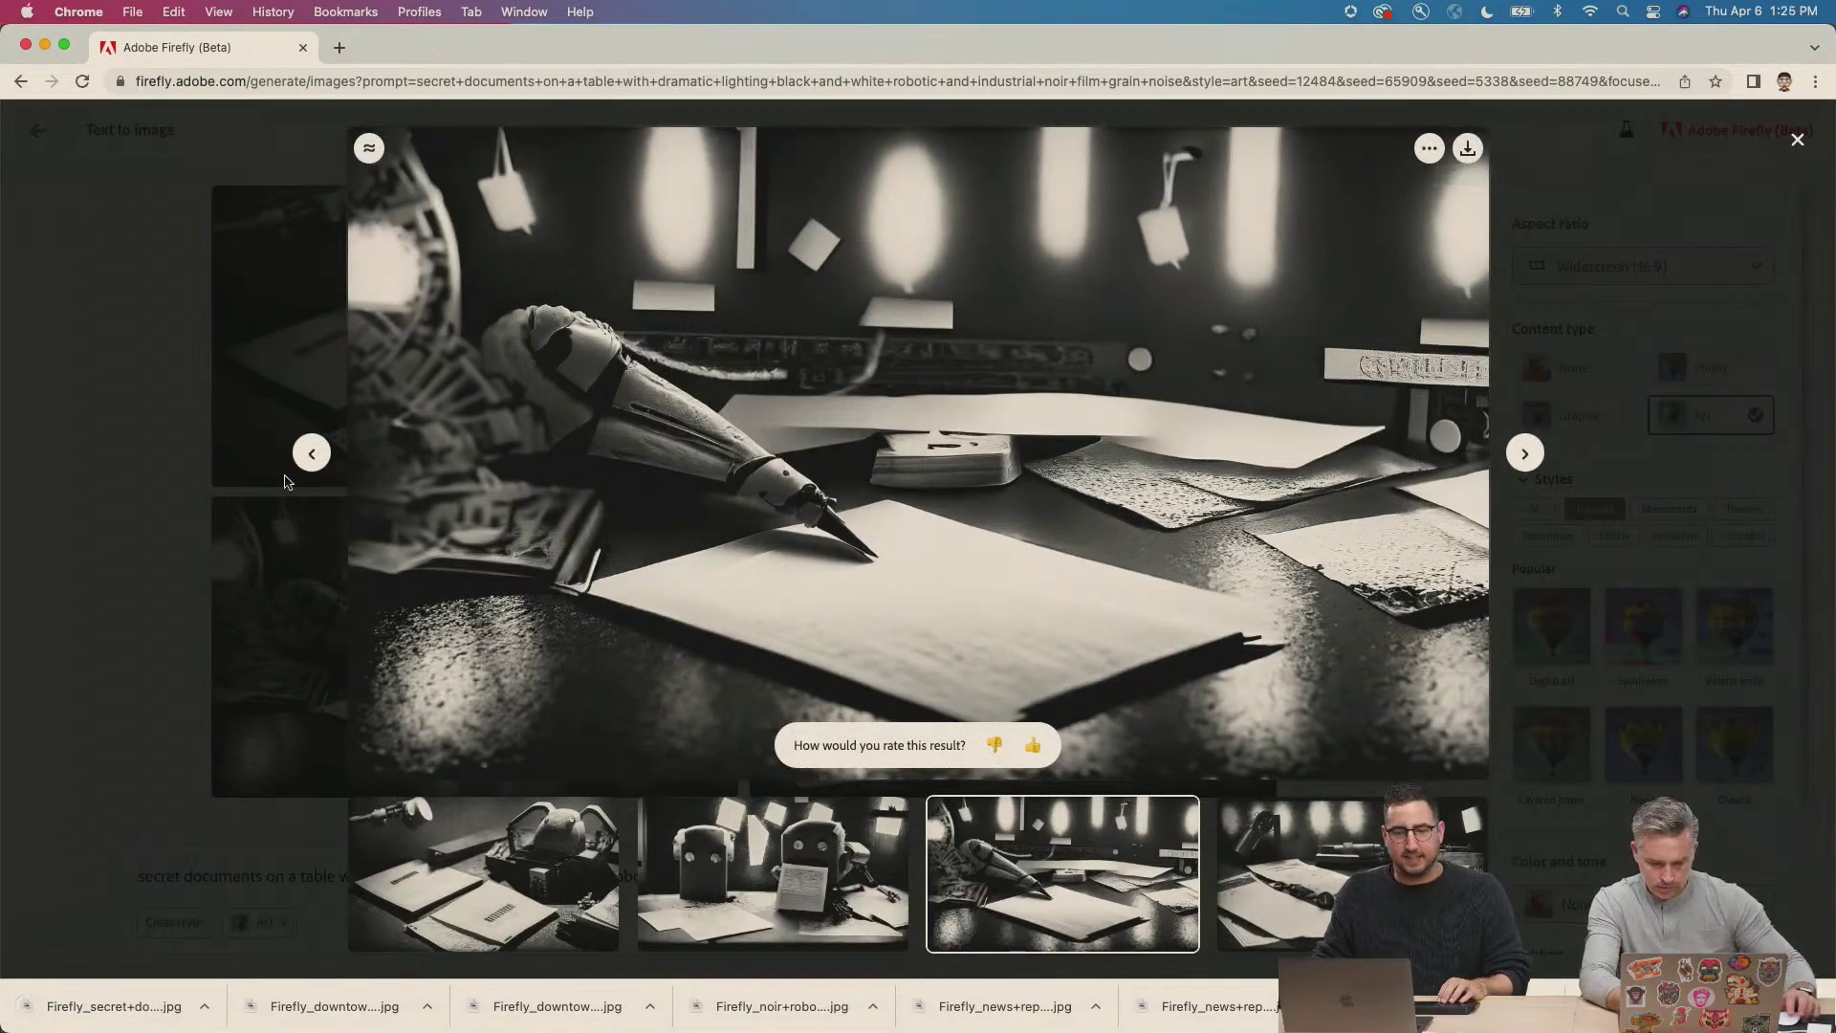
pyautogui.click(168, 386)
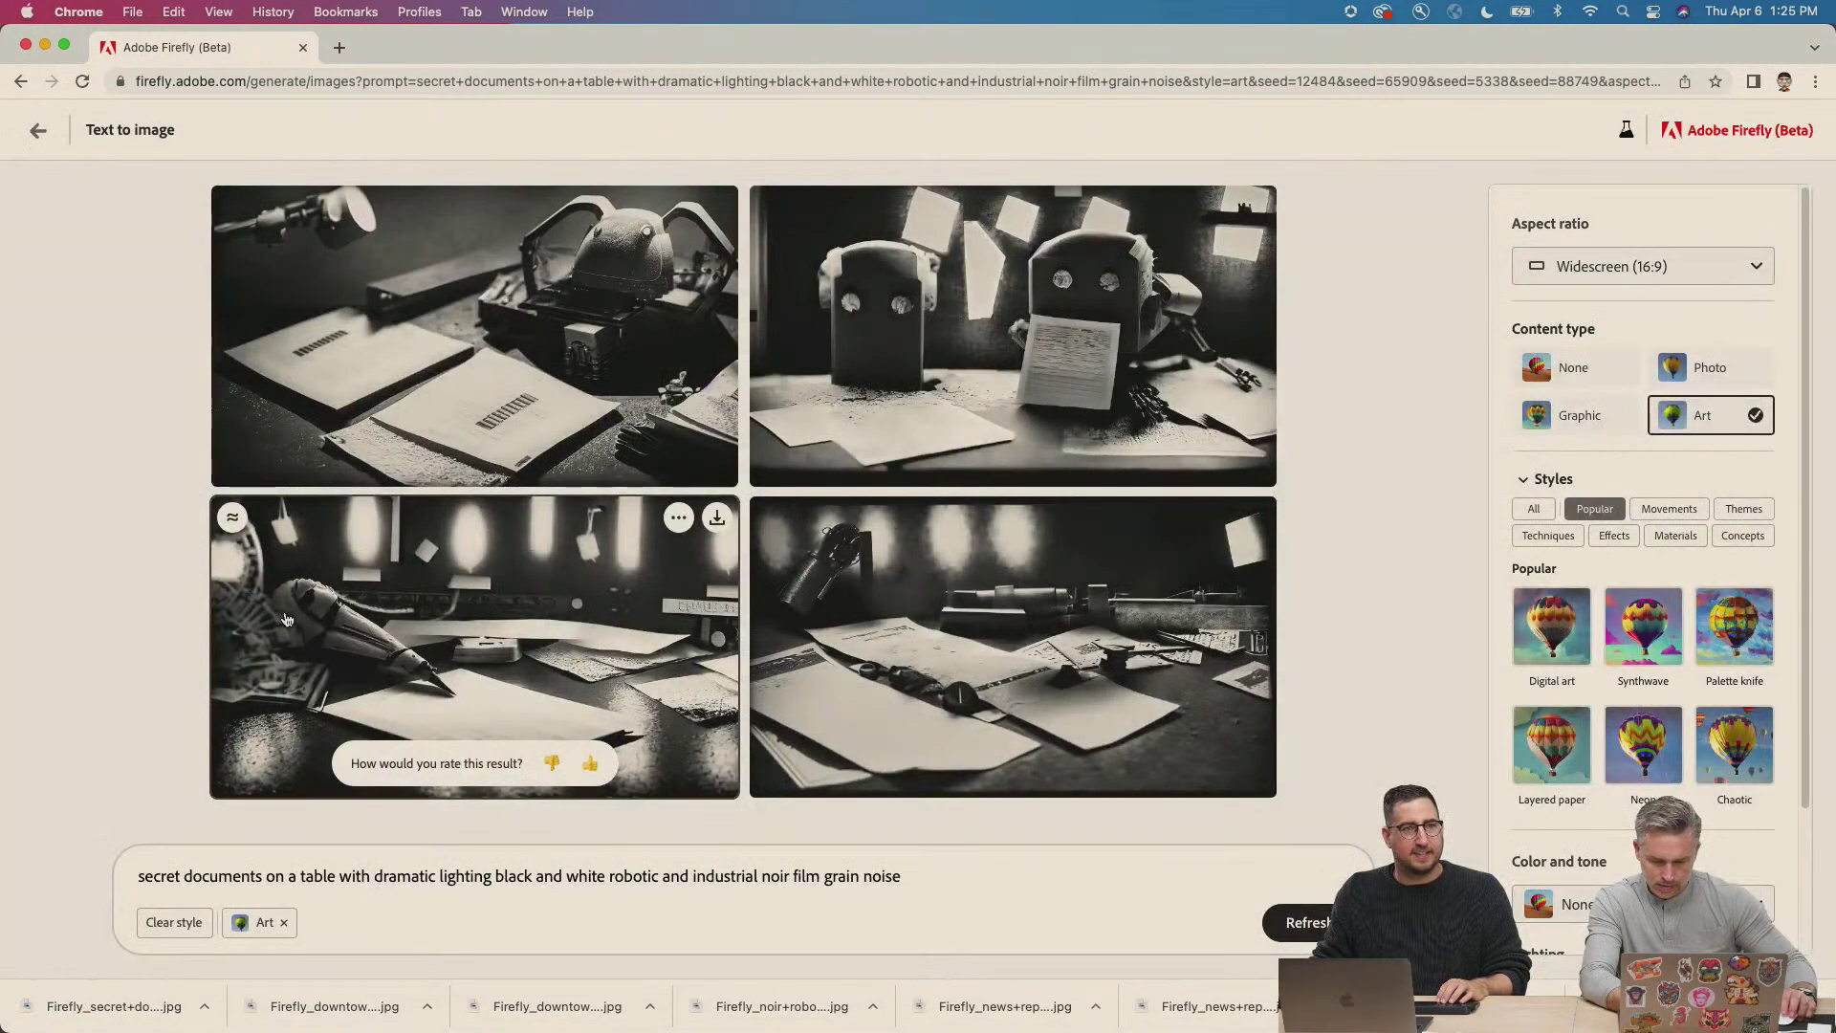
# Replace the secret documents prompt with "roach with sunglasses" and generate the images.
pyautogui.tripleClick(471, 866)
pyautogui.write('roach with sungless')
pyautogui.press('BackSpace')
pyautogui.press('BackSpace')
pyautogui.press('BackSpace')
pyautogui.press('BackSpace')
pyautogui.write('lasses')
pyautogui.press('Return')
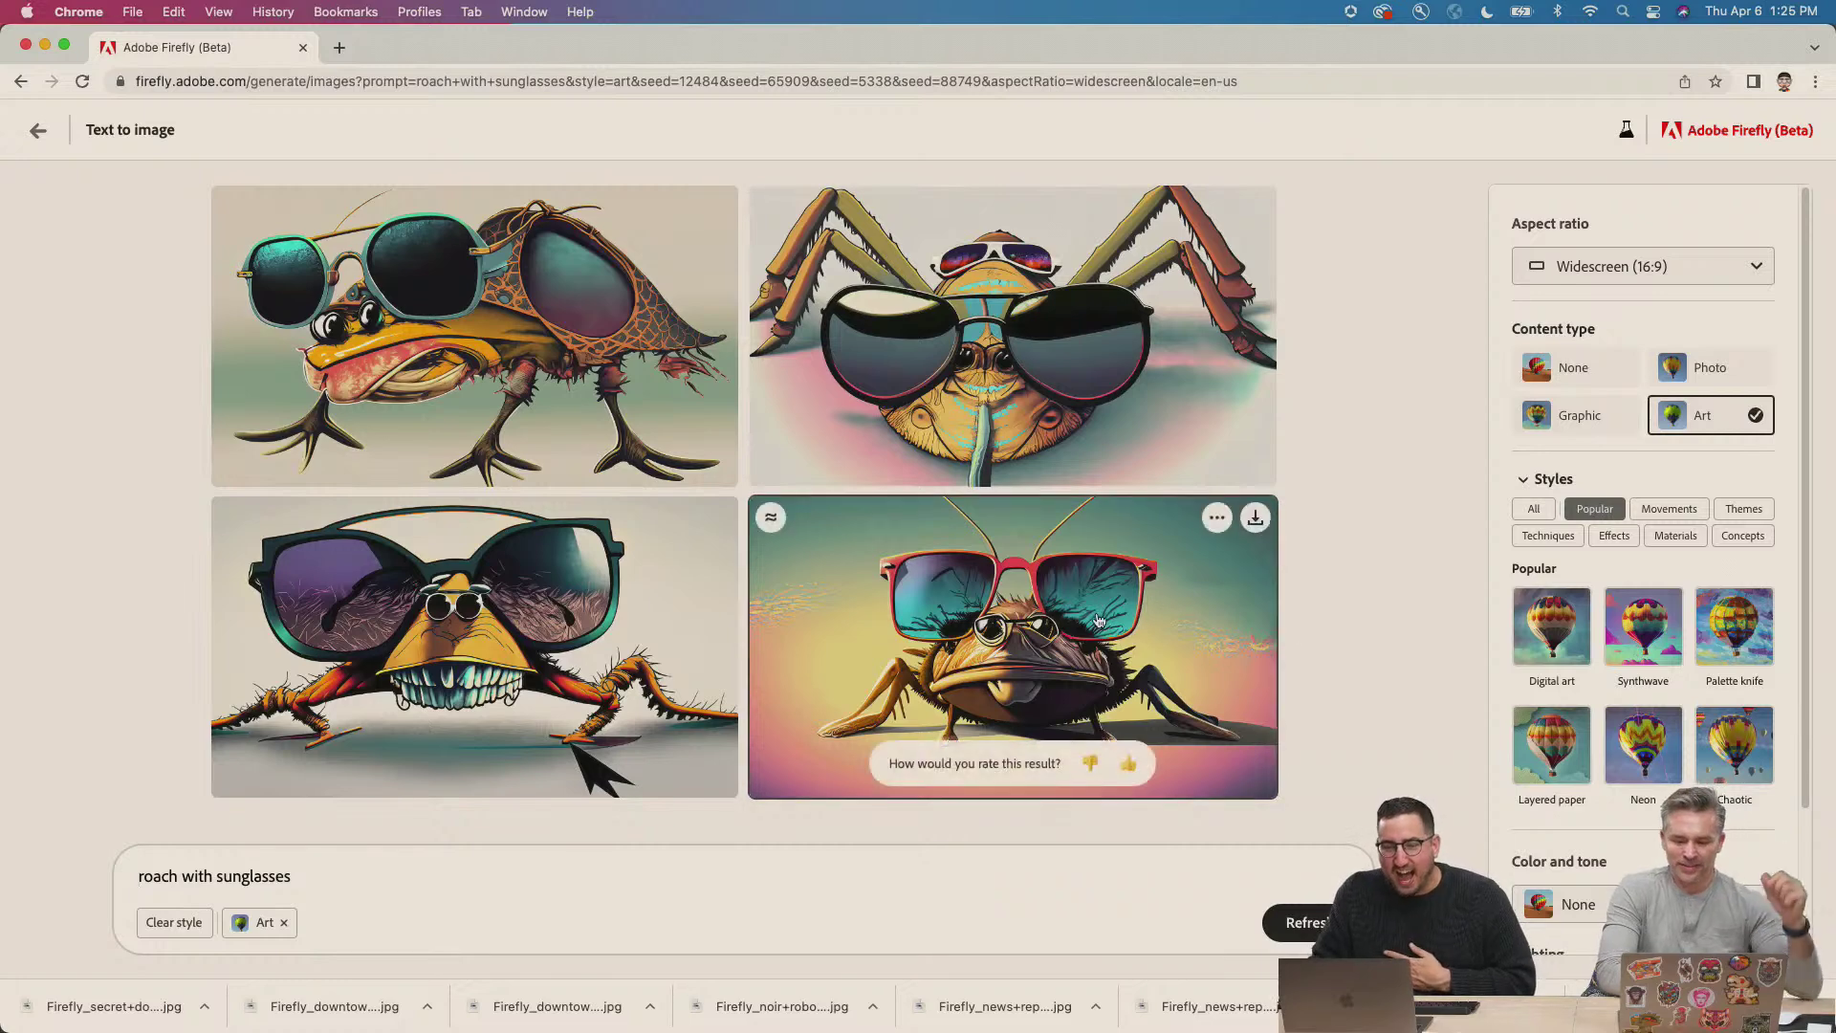
# Preview the fourth roach image, change the content type to Photo and generate the roach images again.
pyautogui.click(1025, 631)
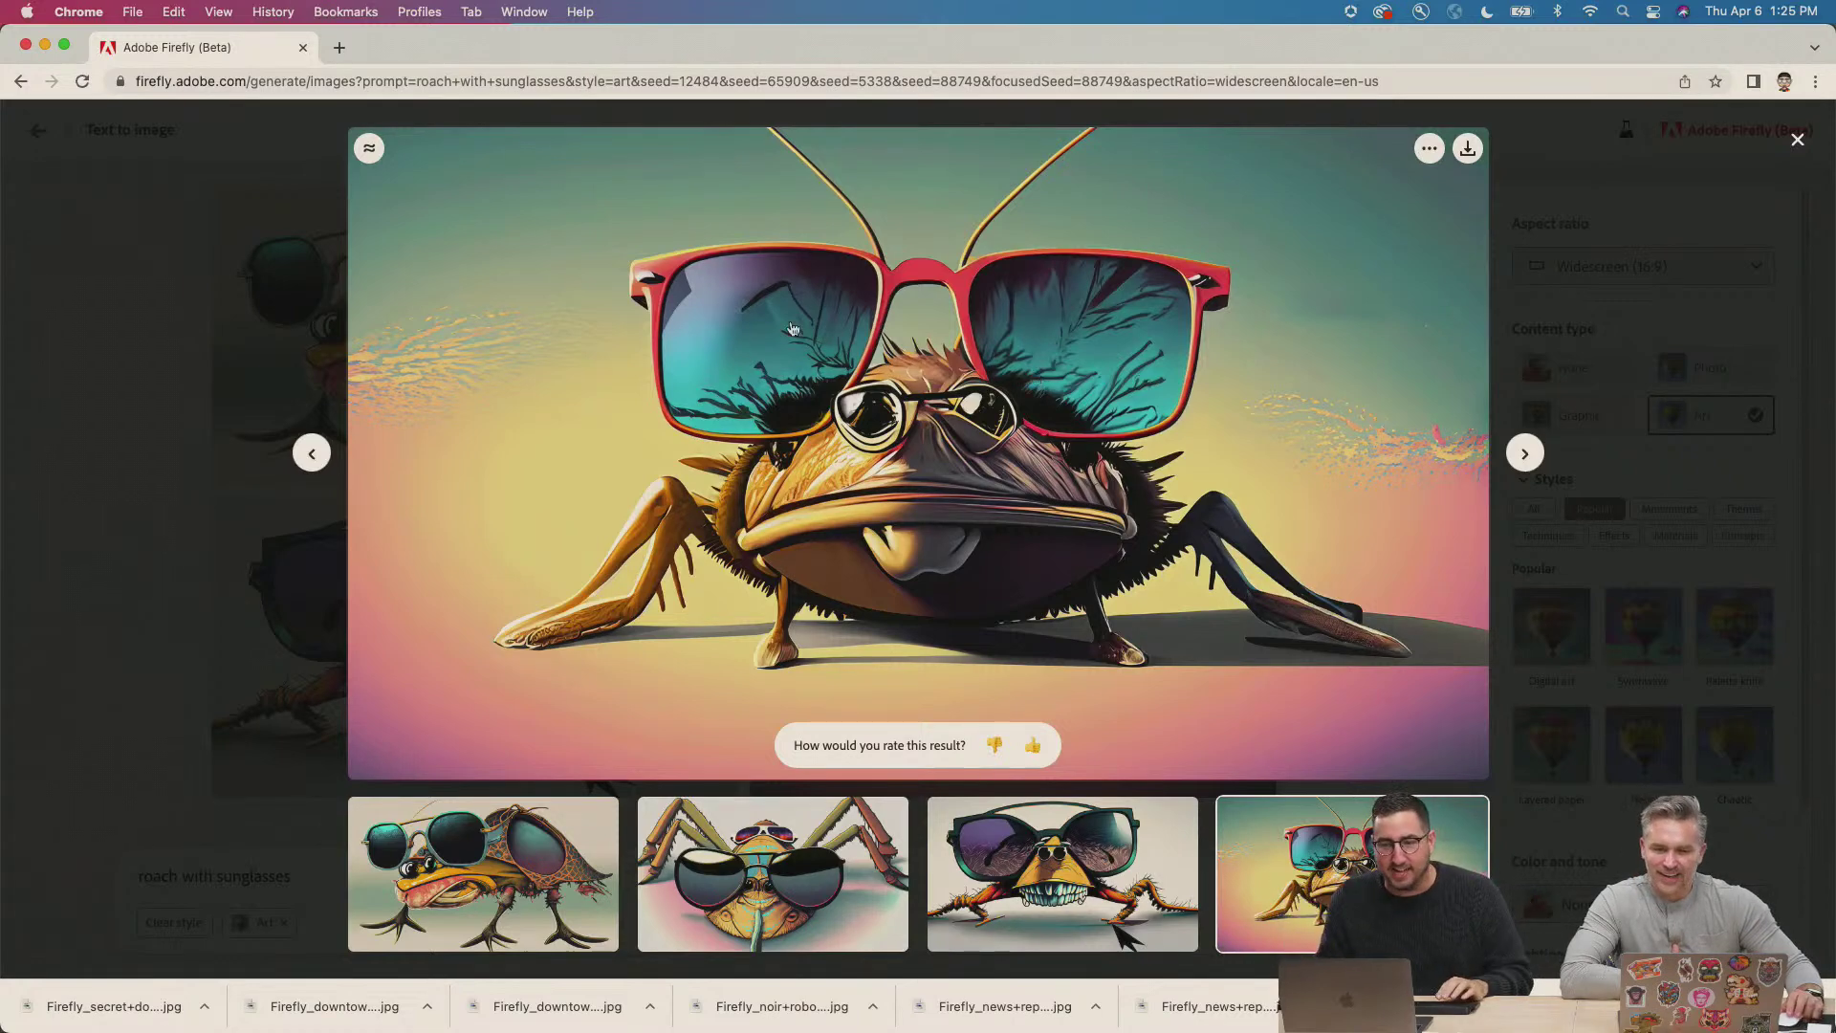
pyautogui.press('Escape')
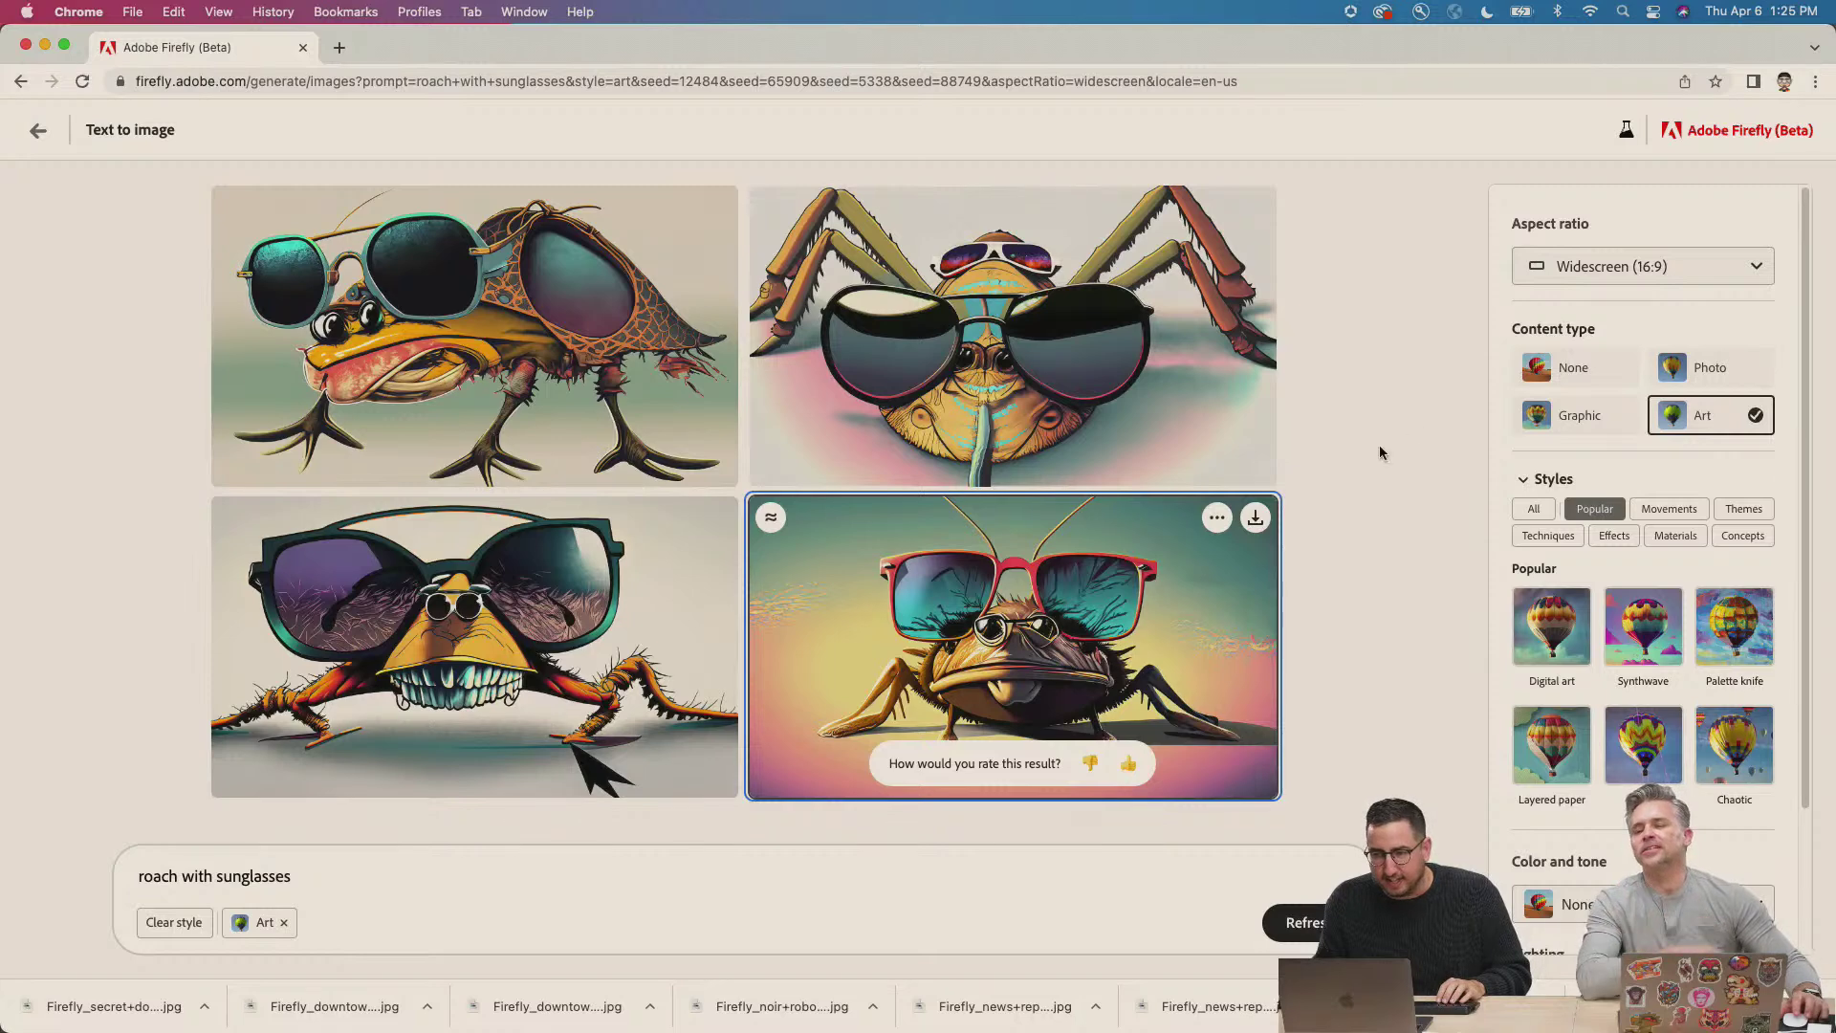
pyautogui.click(1703, 367)
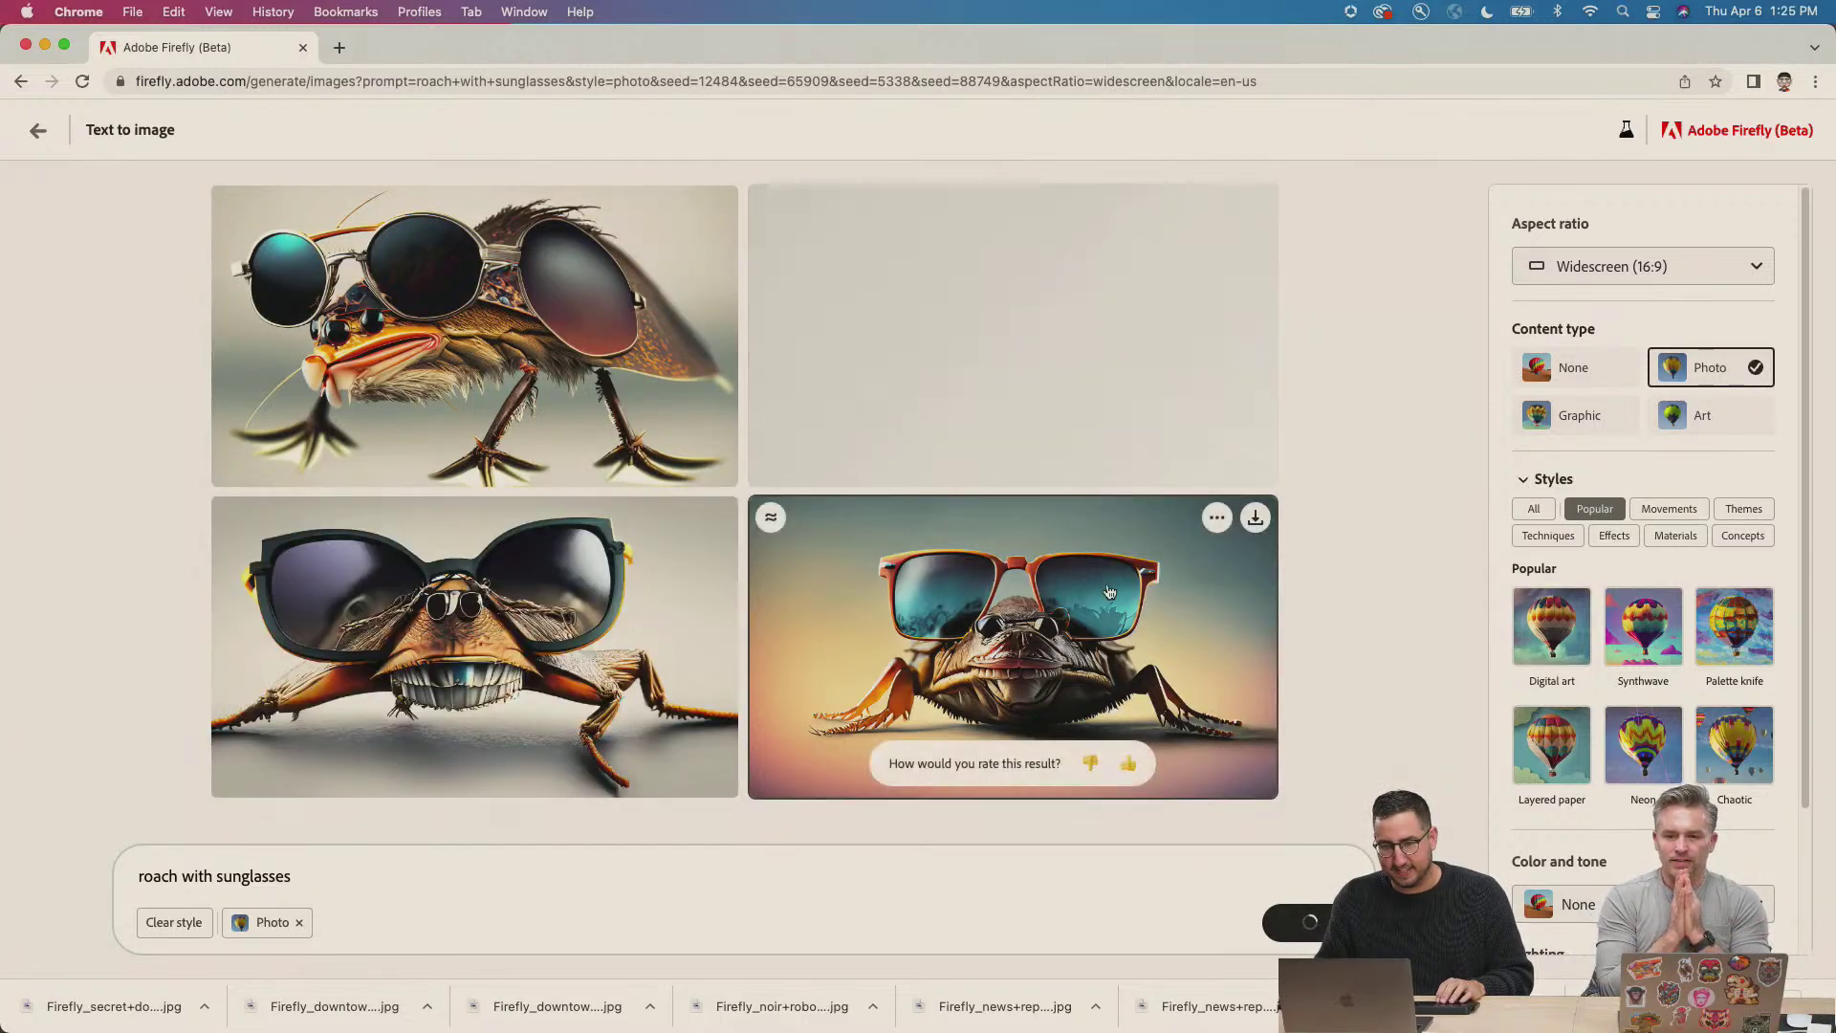
# Download the fourth roach image, the one wearing orange-framed sunglasses.
pyautogui.click(1254, 518)
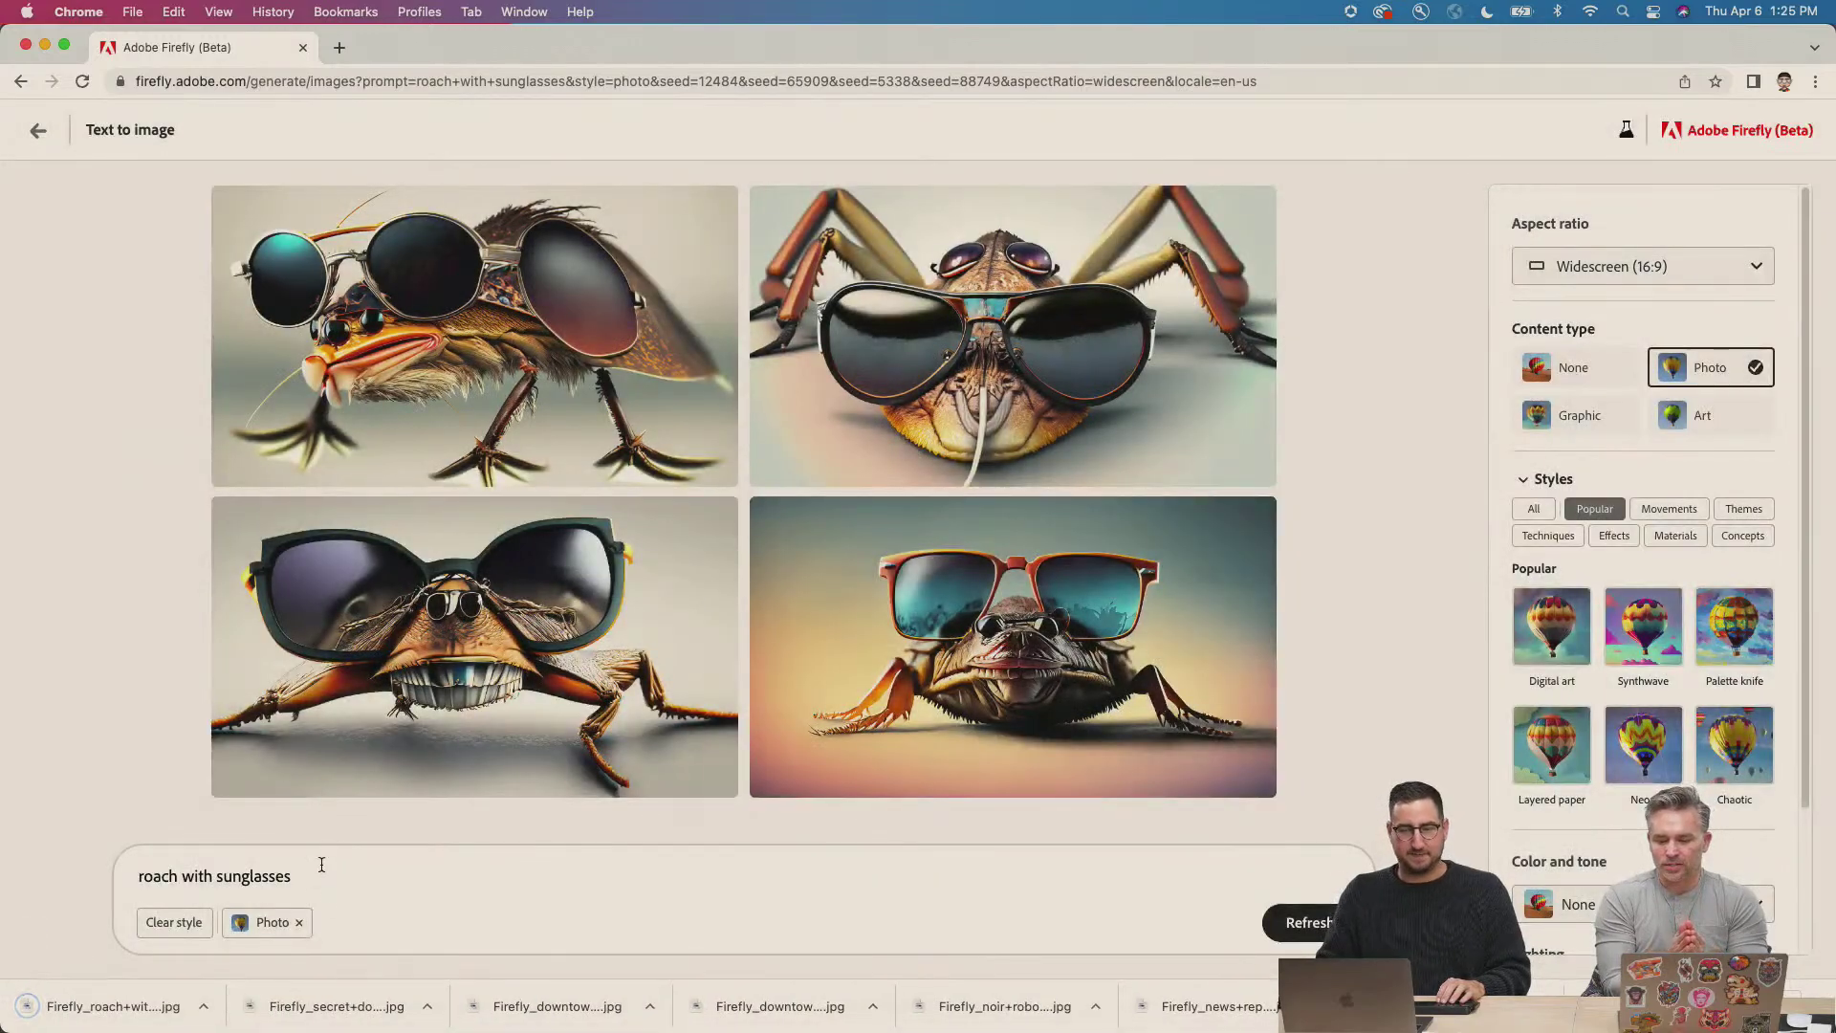
pyautogui.tripleClick(322, 866)
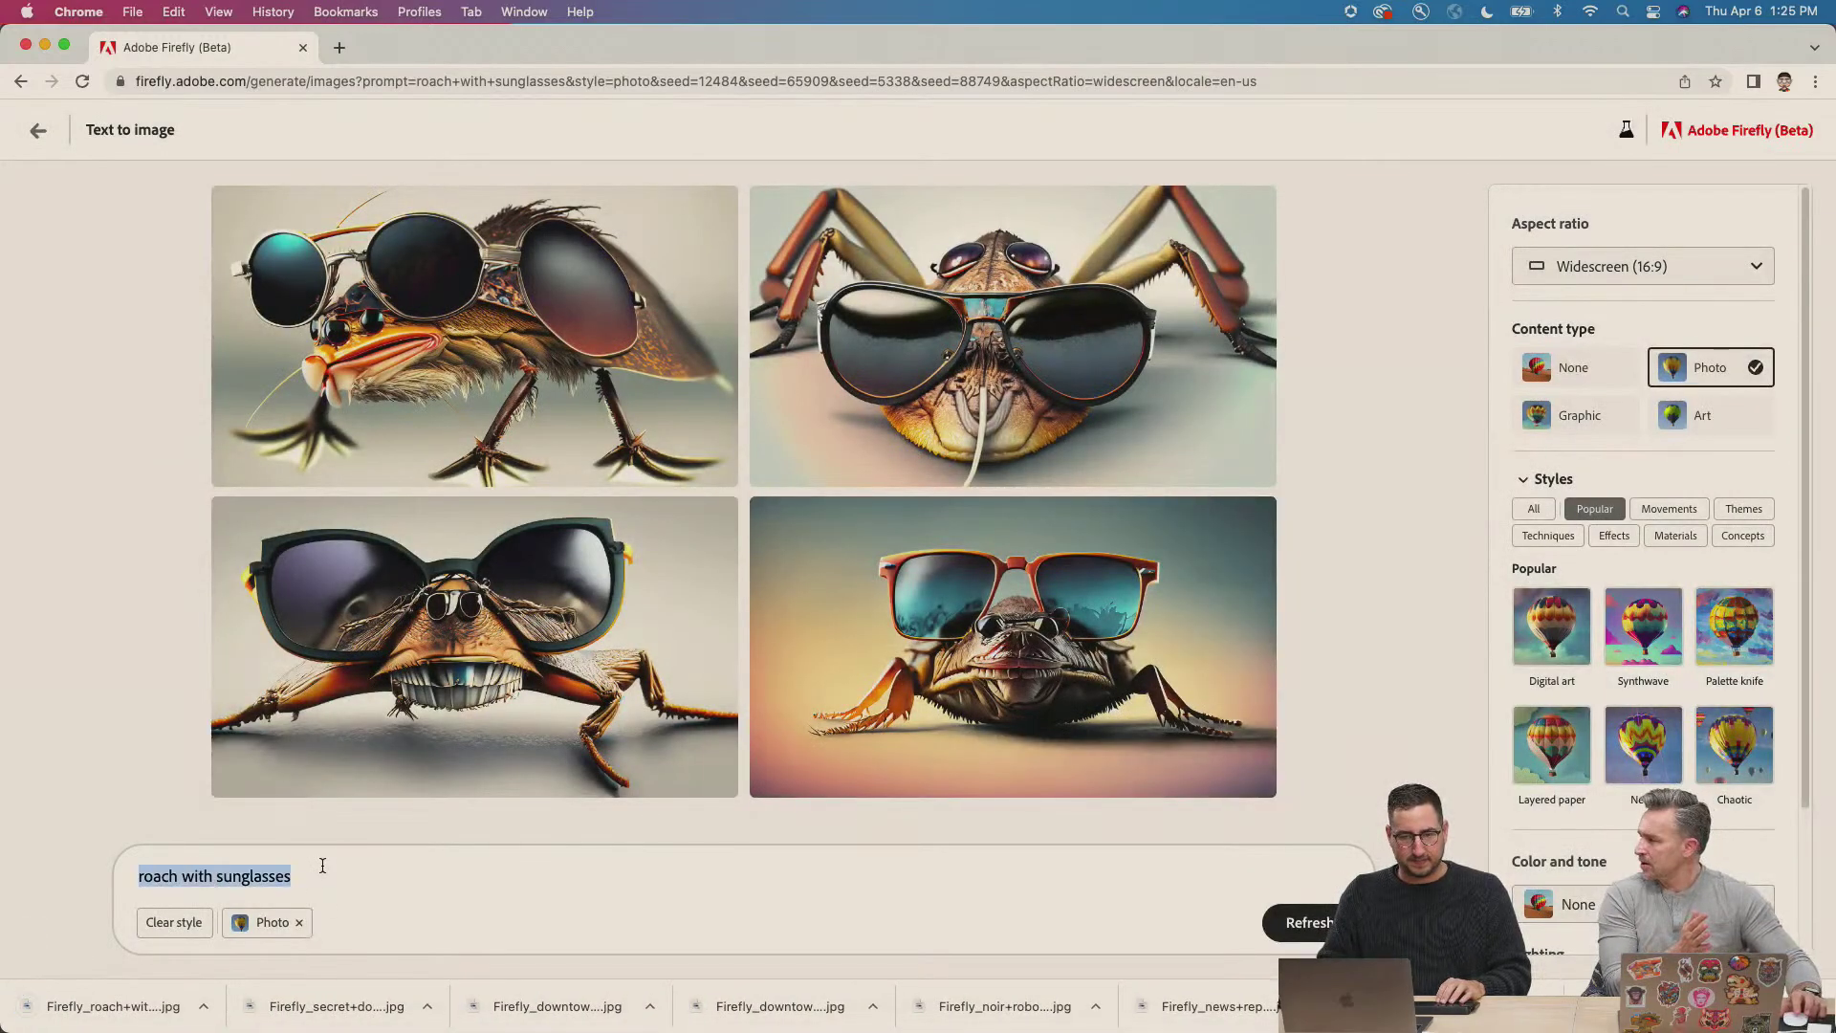
pyautogui.click(322, 865)
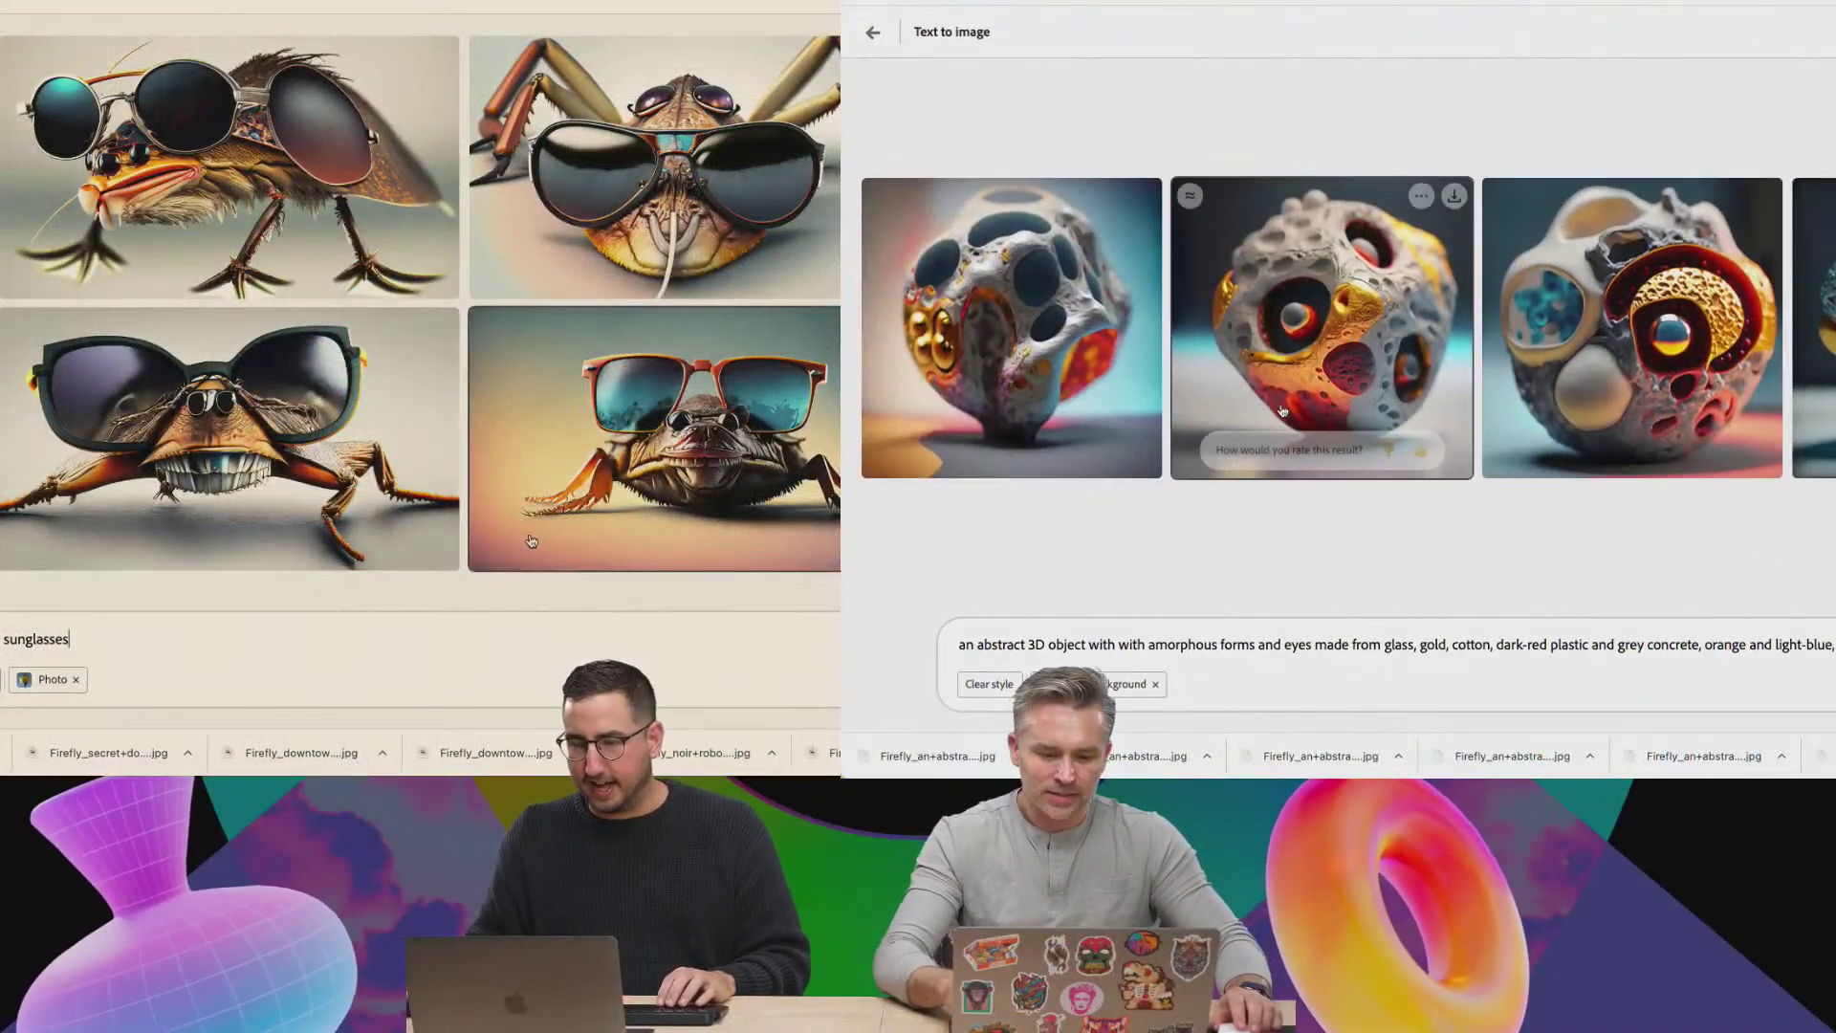
# Compare the abstract 3D objects with eyes in full view, download the third image and close the preview.
pyautogui.click(1322, 402)
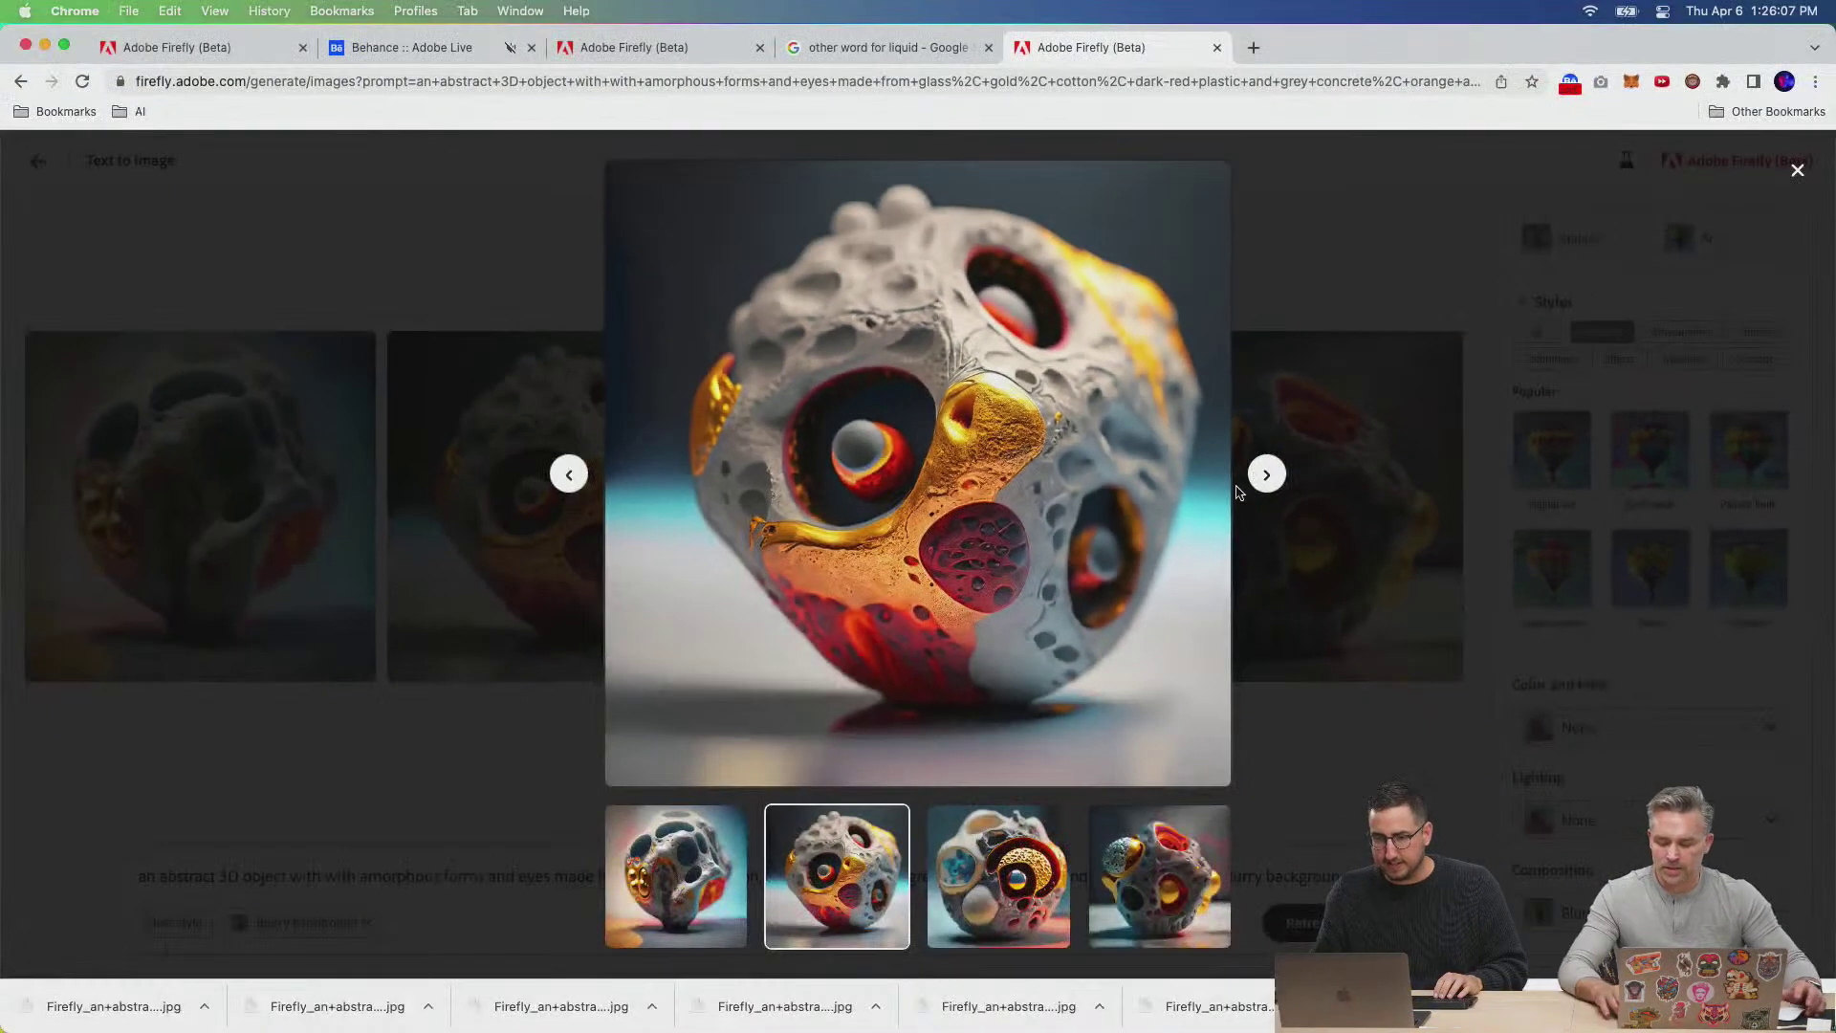
pyautogui.press('Right')
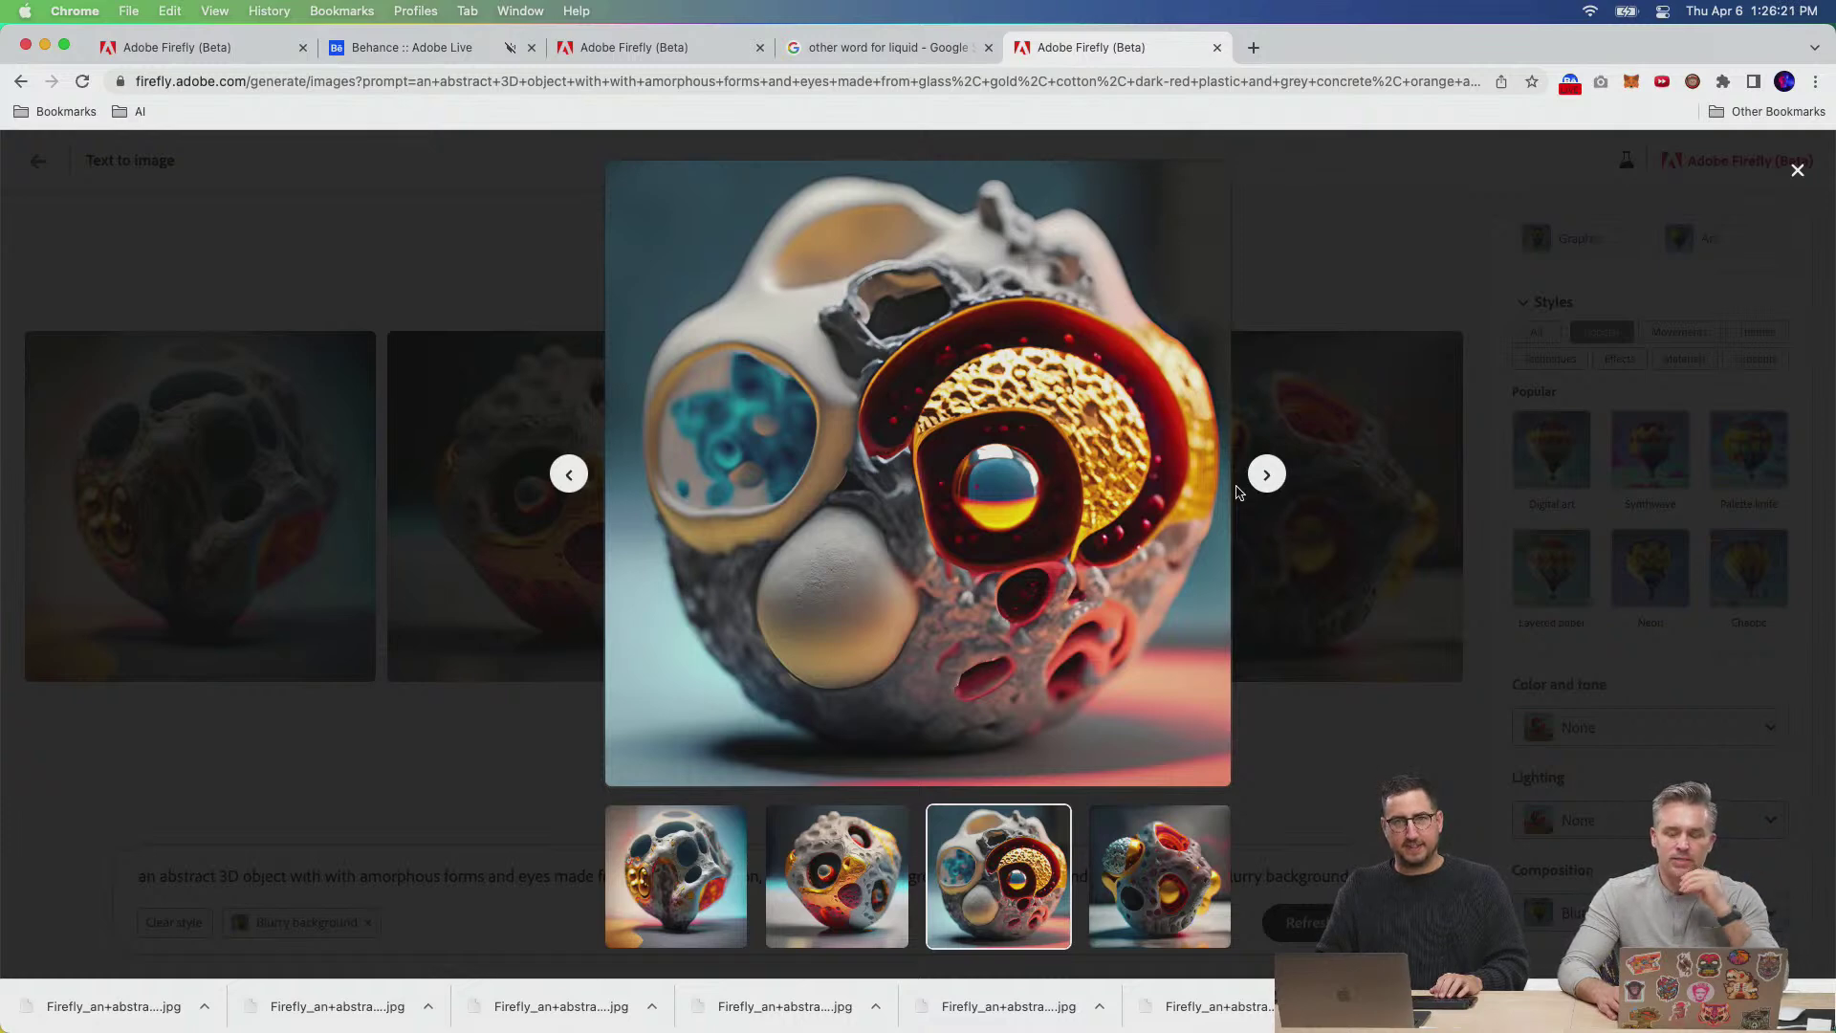
pyautogui.press('Right')
pyautogui.press('Left')
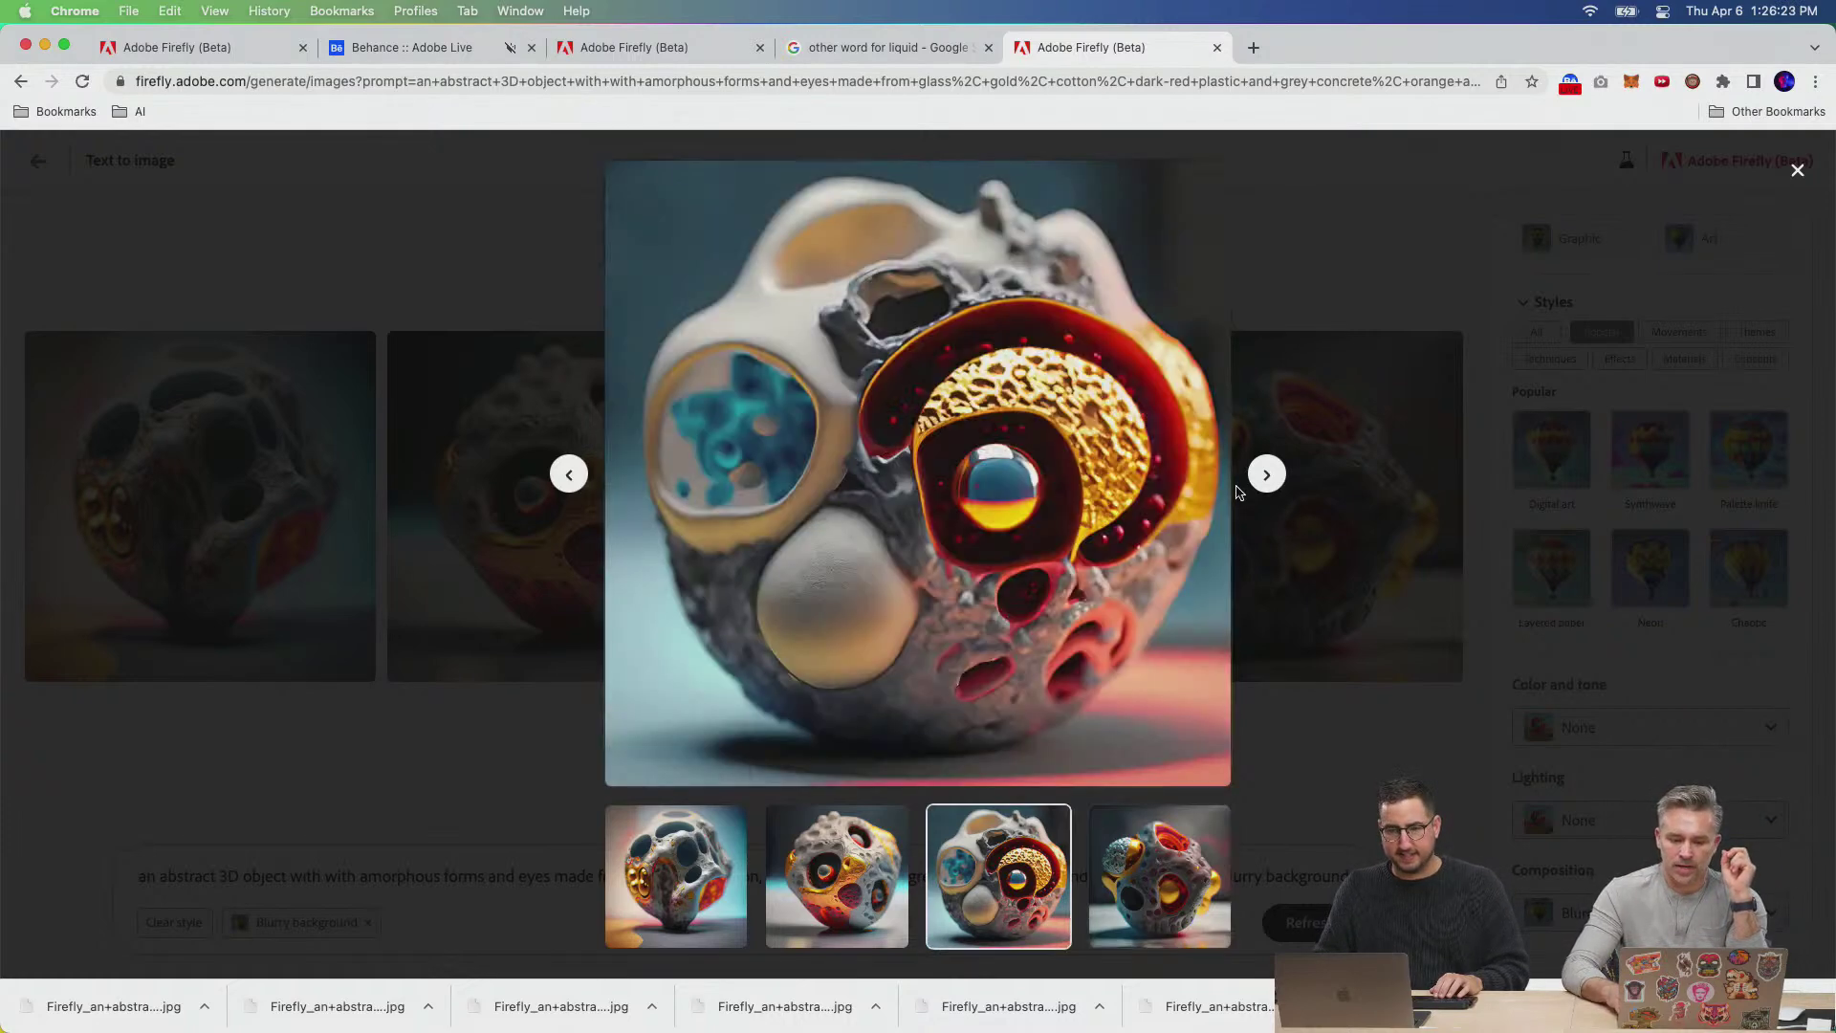
pyautogui.moveTo(1036, 515)
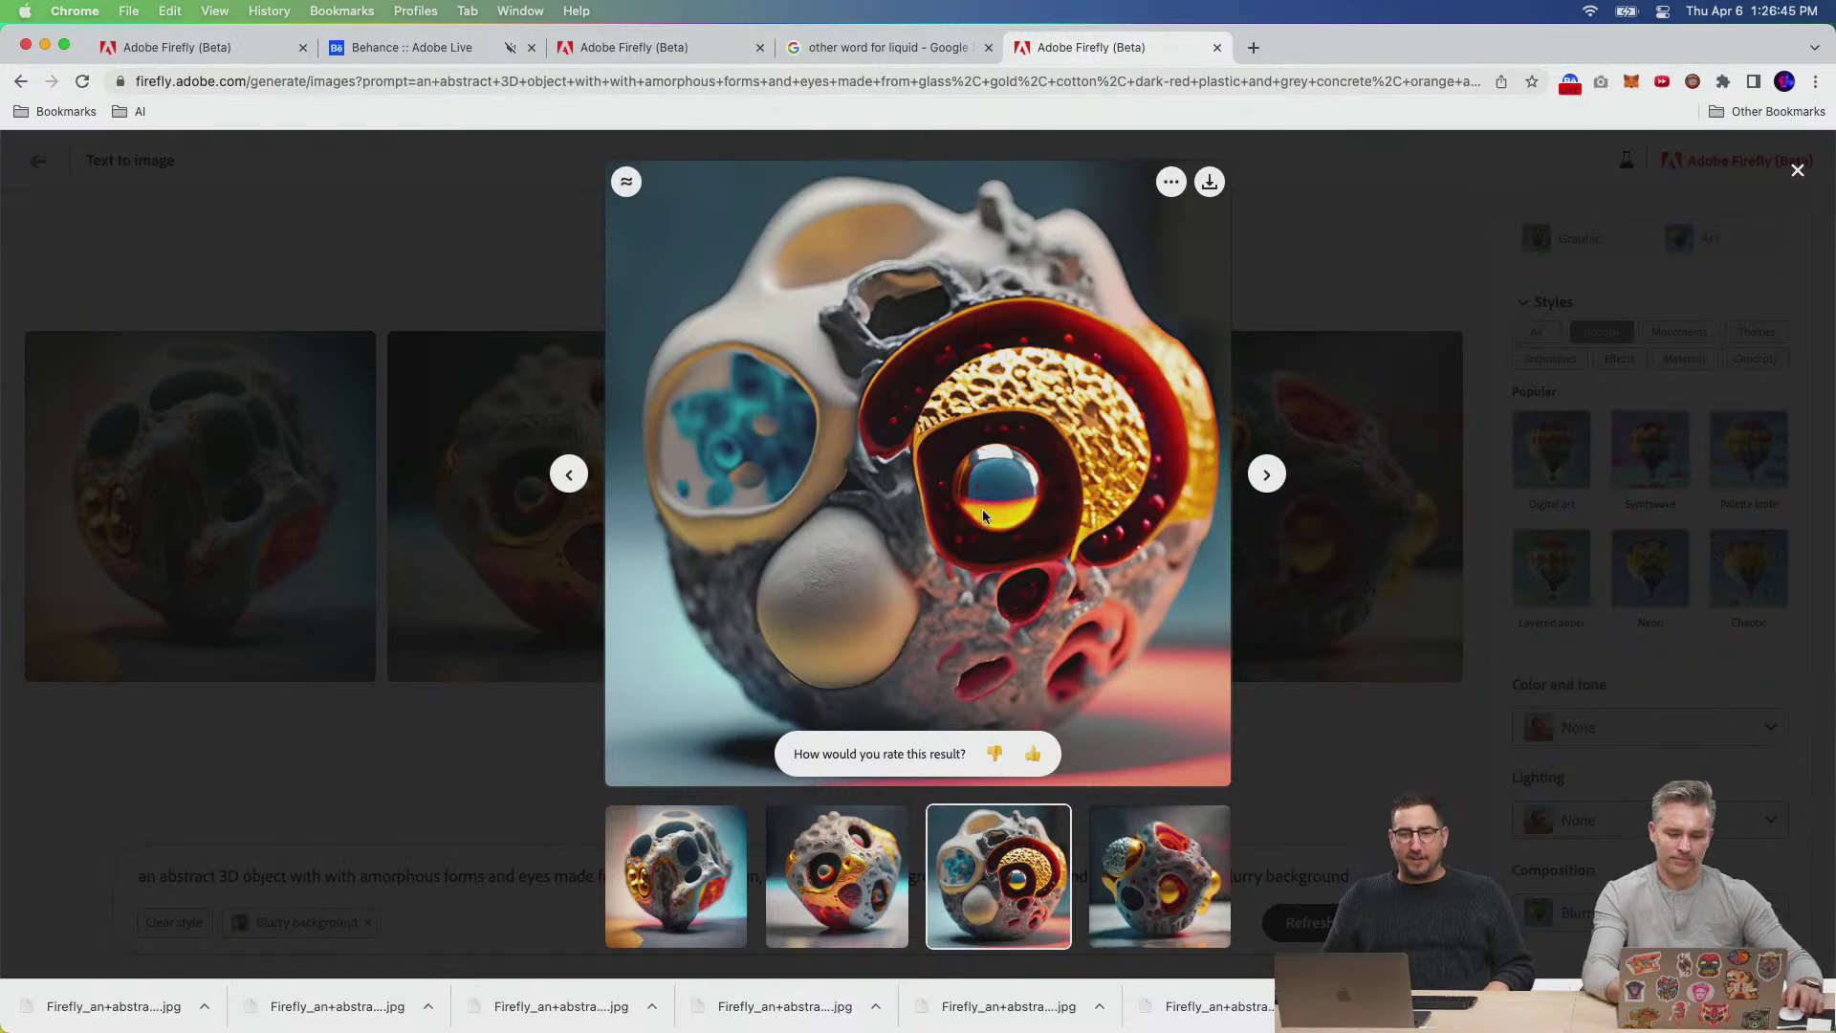
pyautogui.click(1211, 185)
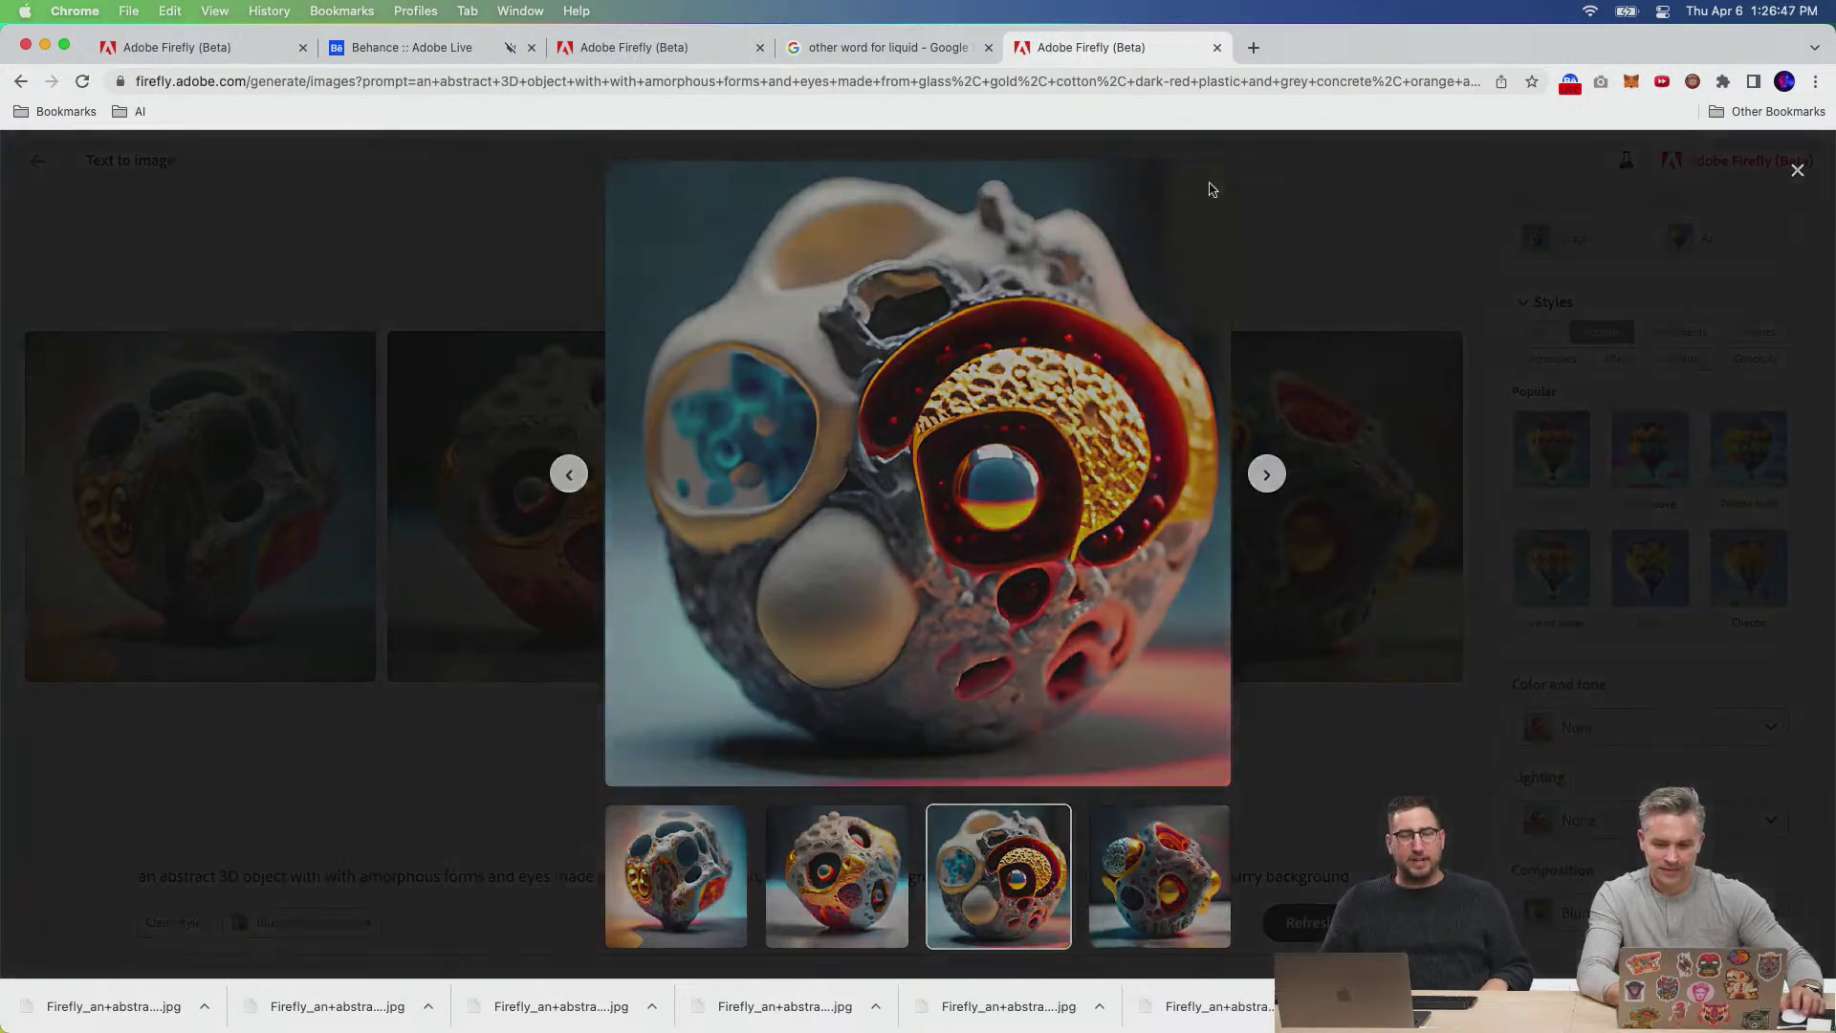
pyautogui.click(1077, 776)
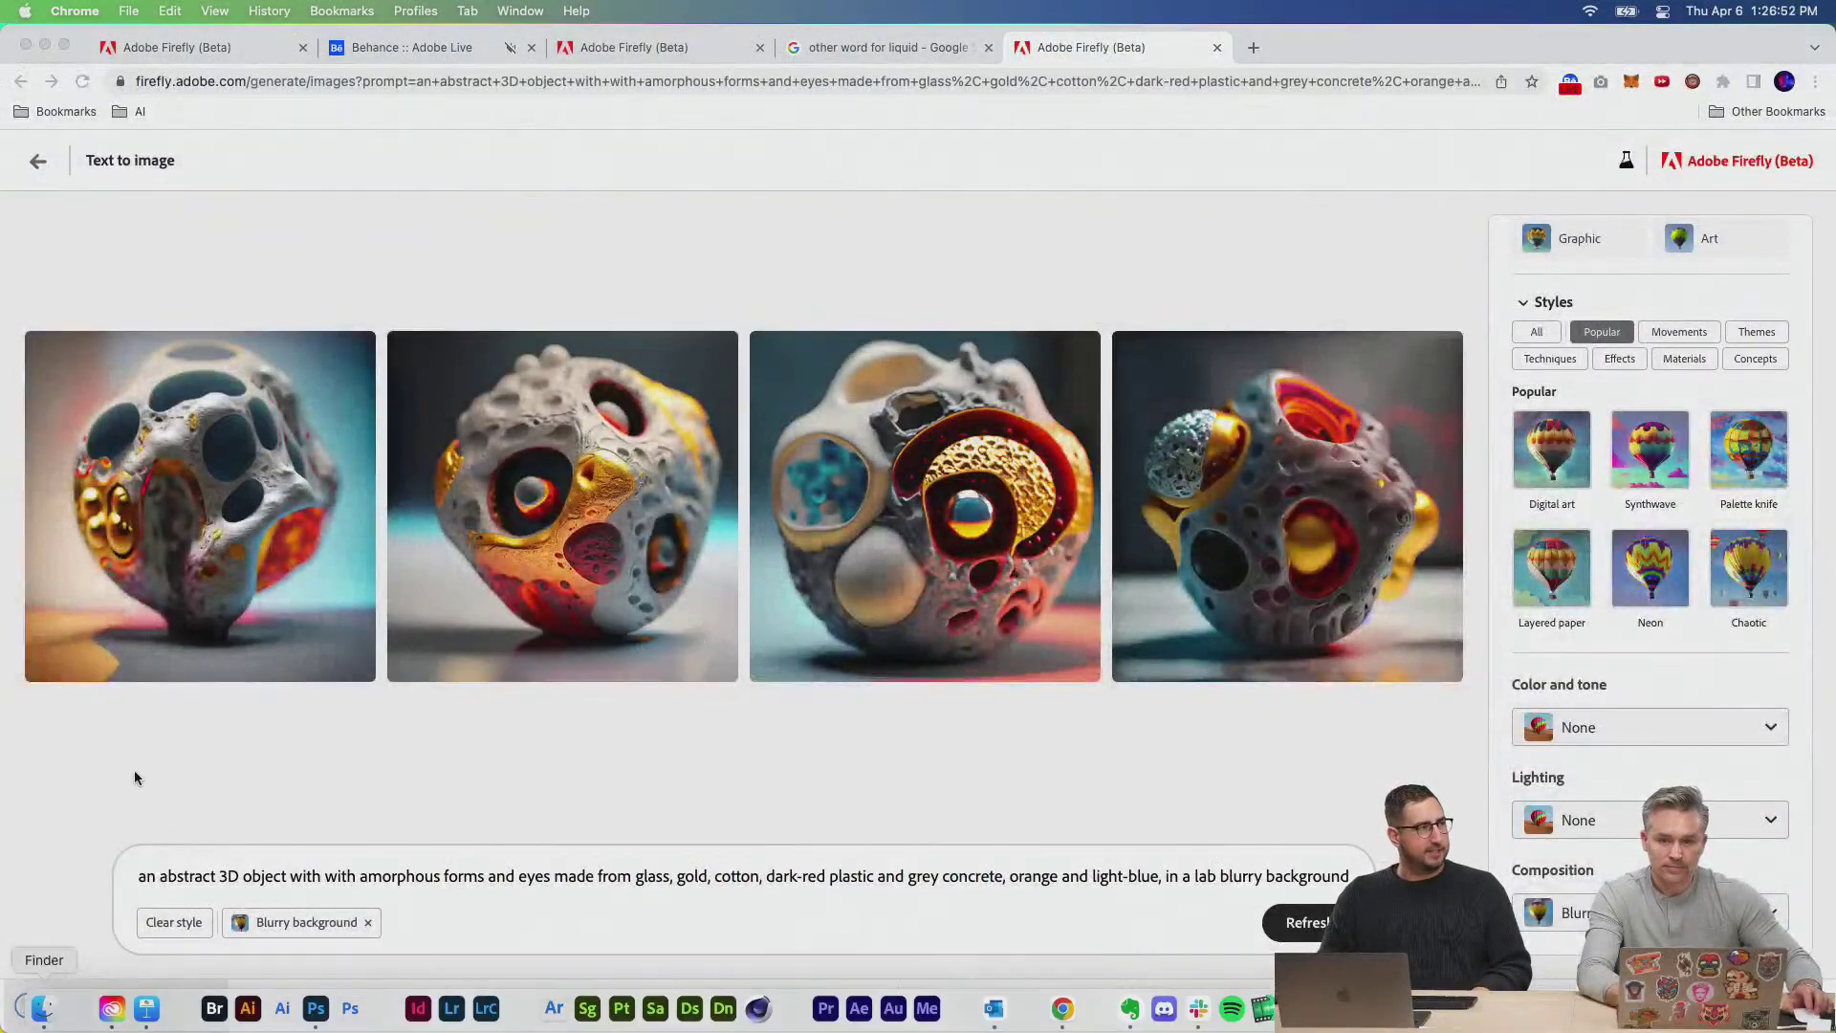
# Open the Downloads folder in Finder and preview a downloaded abstract 3D object image at large size.
pyautogui.click(48, 1011)
pyautogui.moveTo(575, 185); pyautogui.dragTo(477, 122)
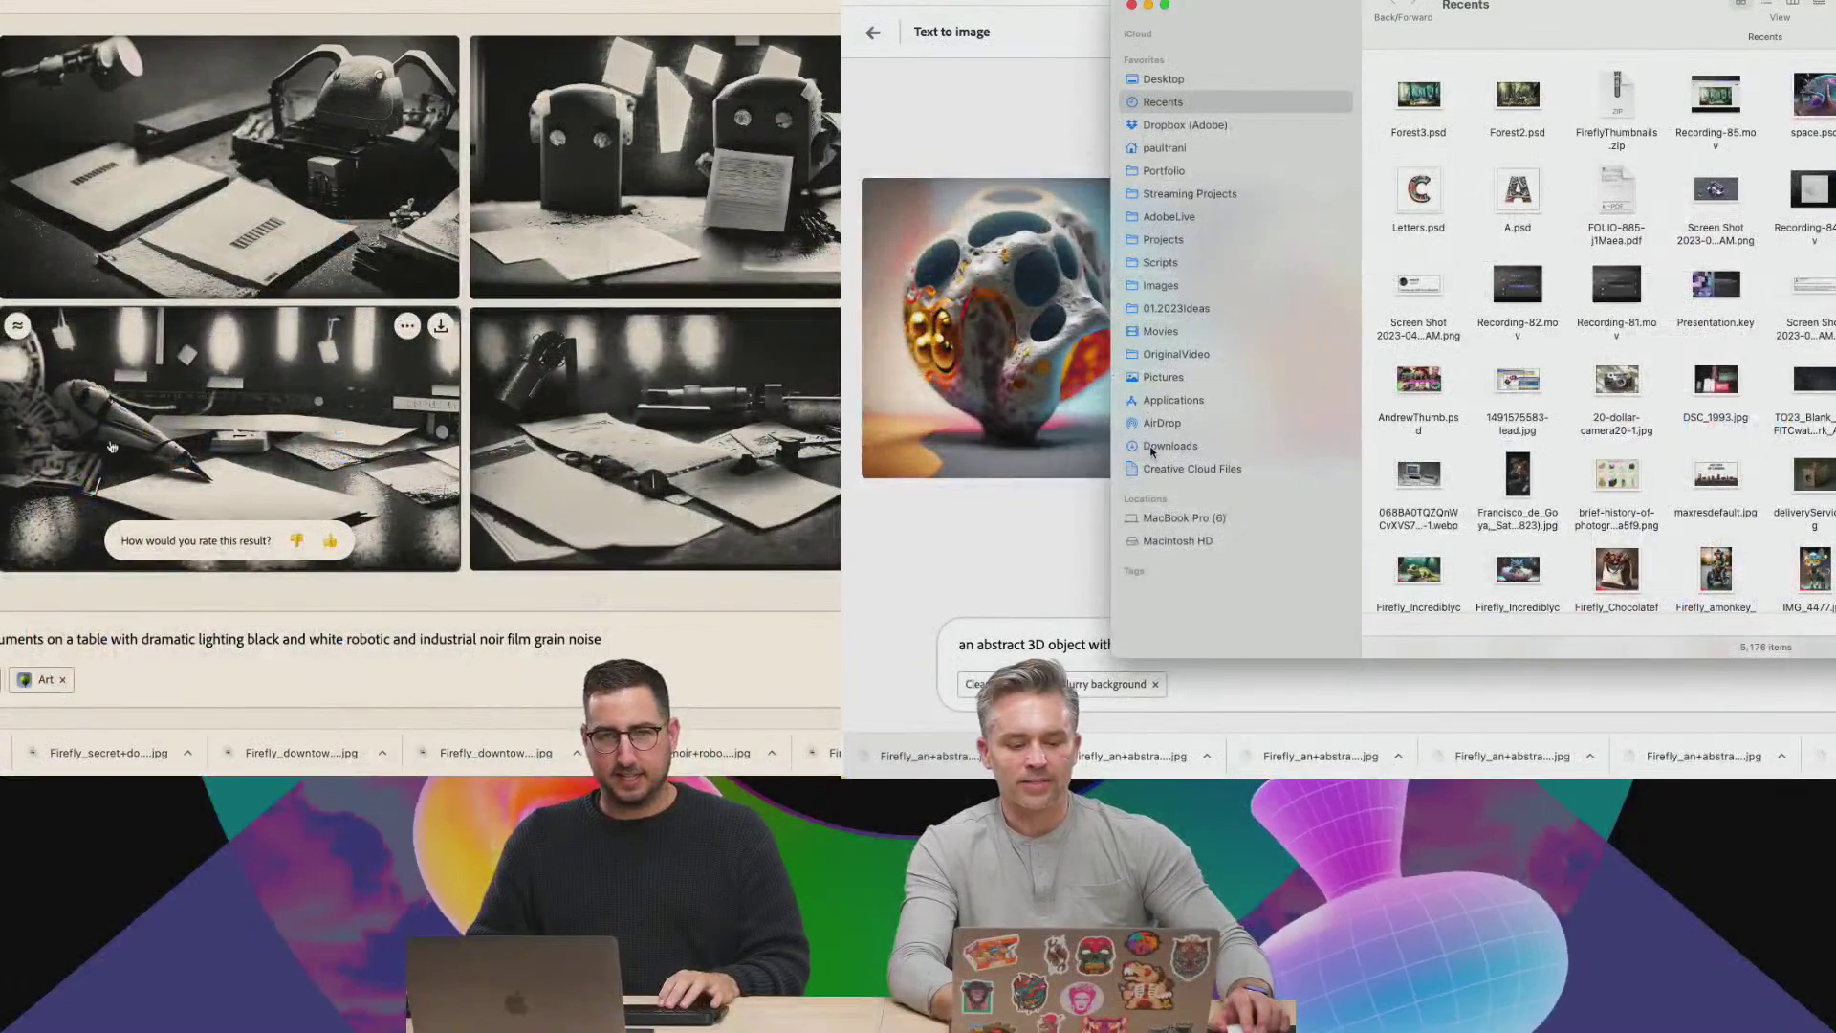
pyautogui.click(382, 644)
pyautogui.scroll(-2, 1367, 347)
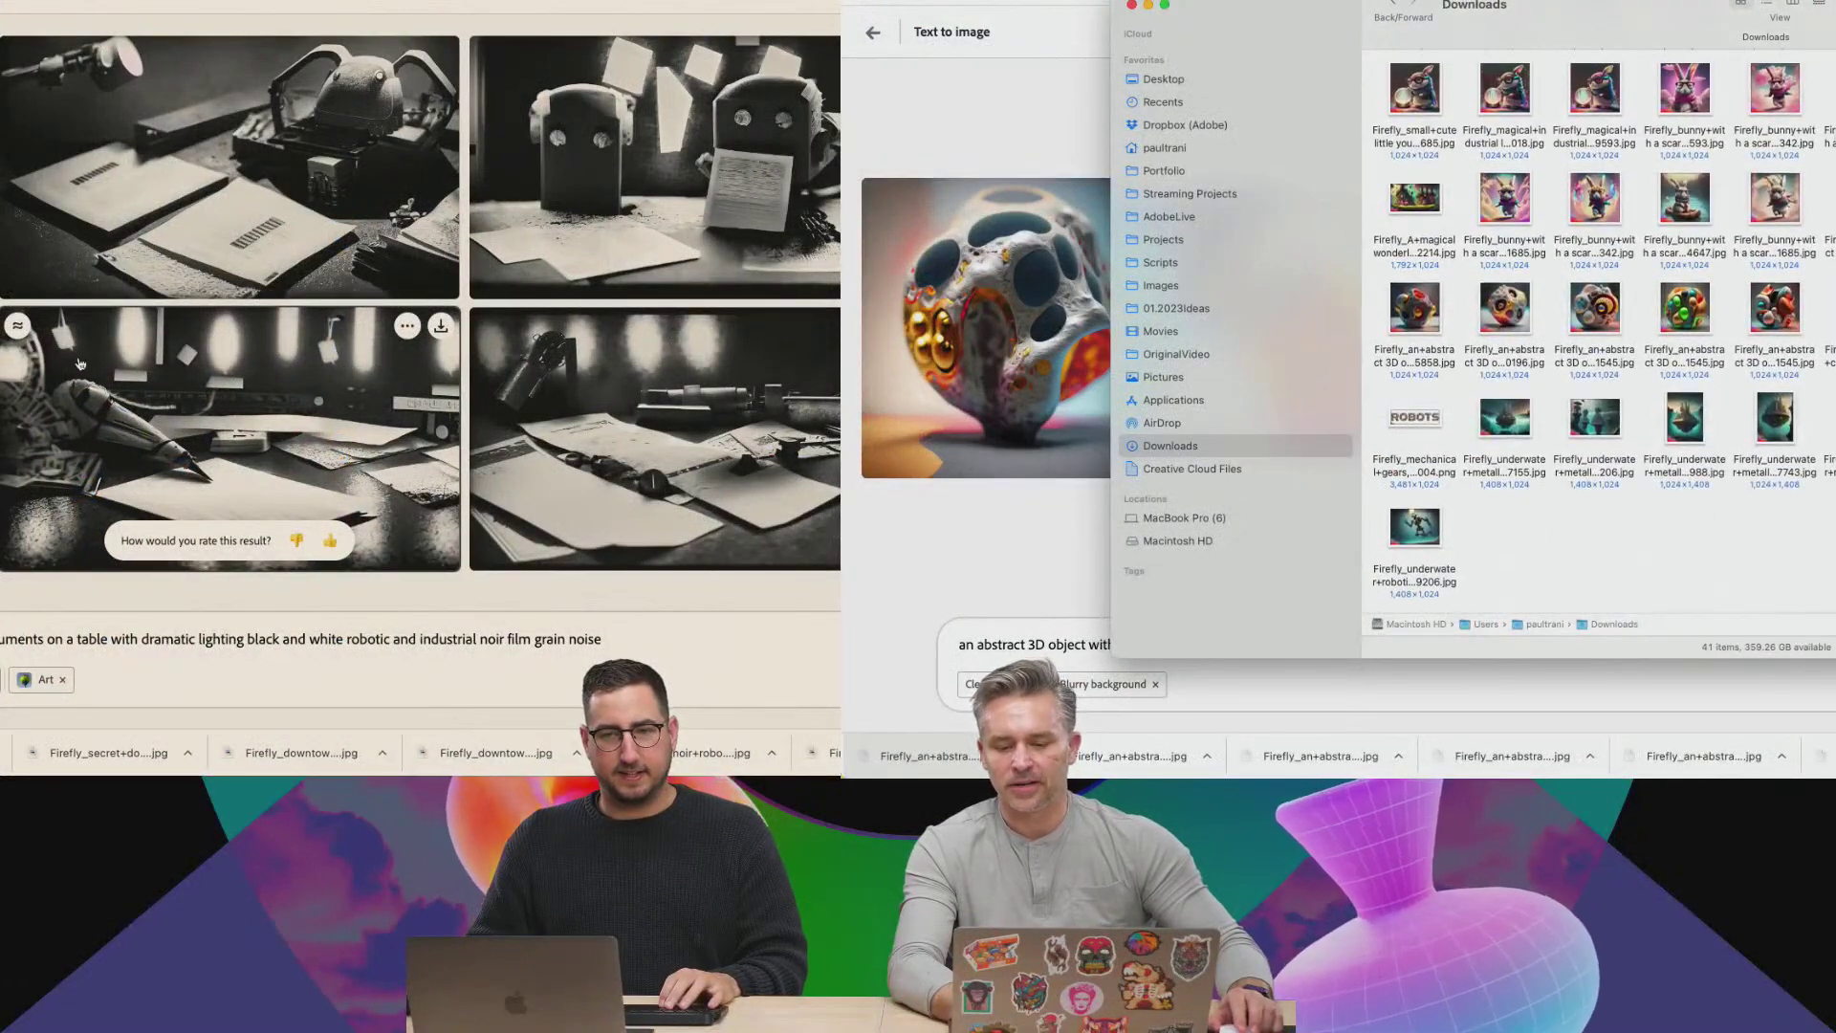
pyautogui.click(1829, 246)
pyautogui.press('space')
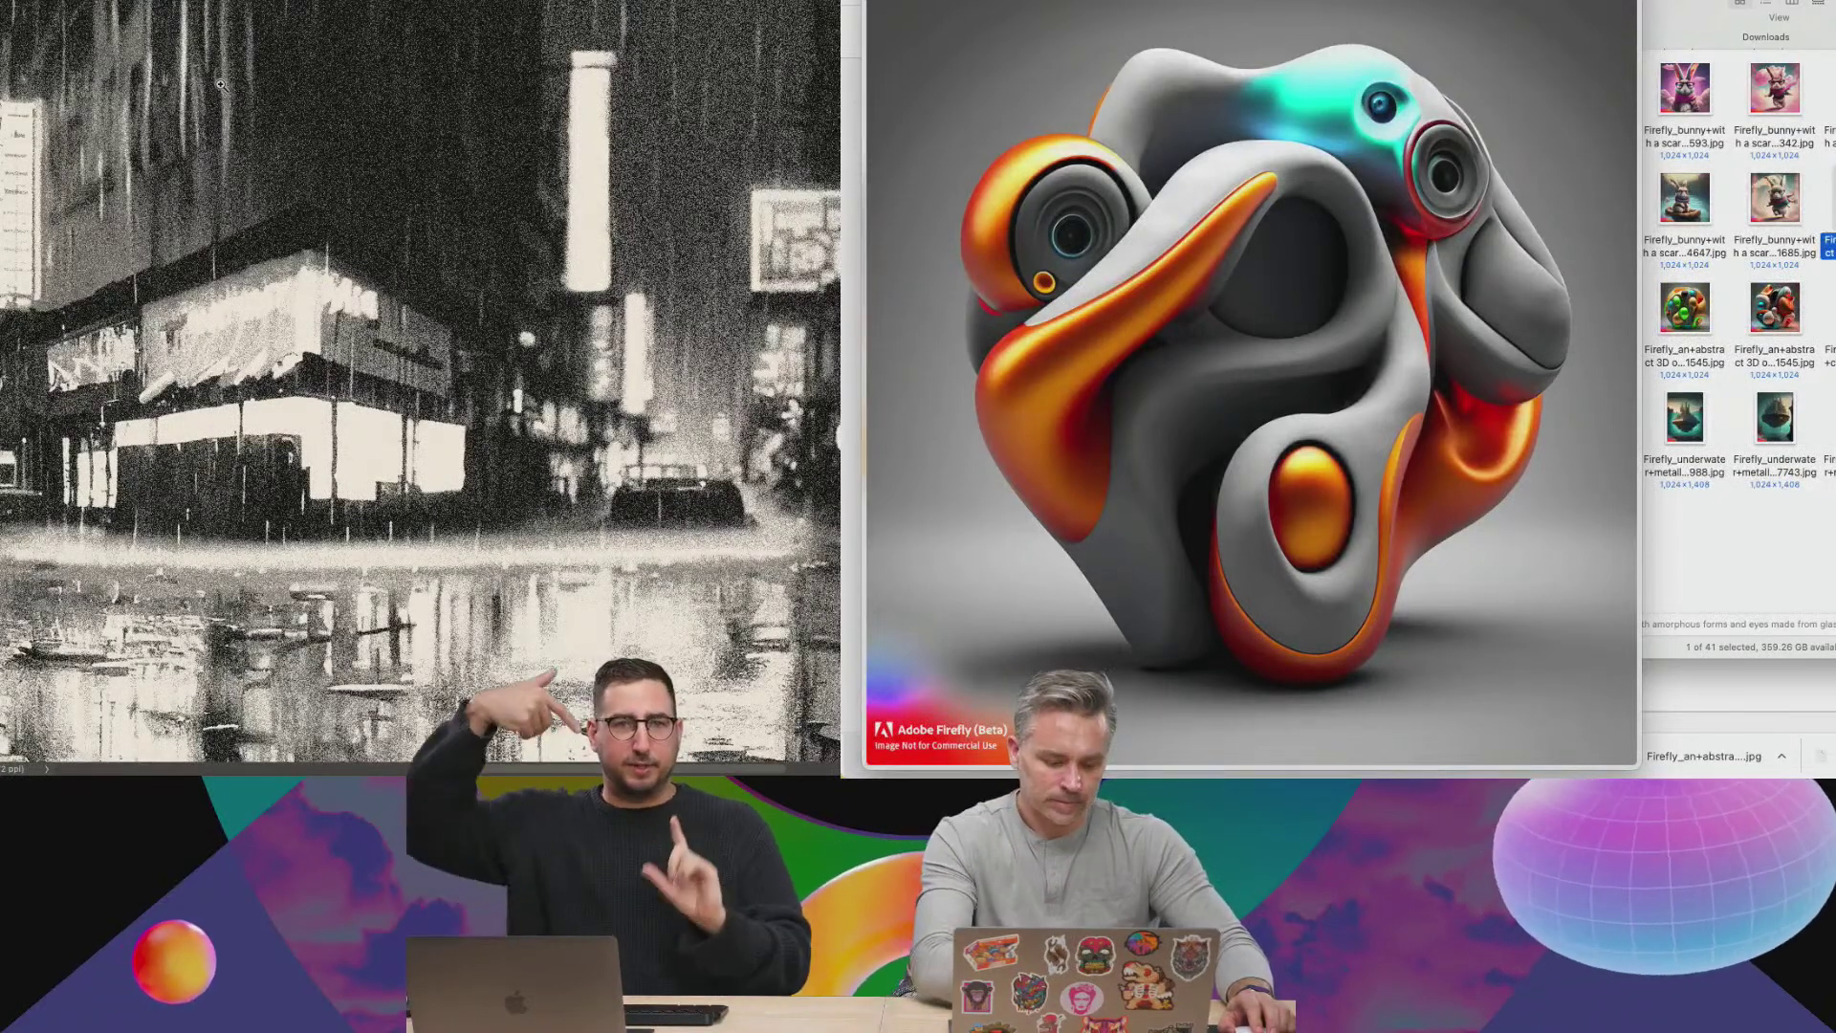
pyautogui.press('space')
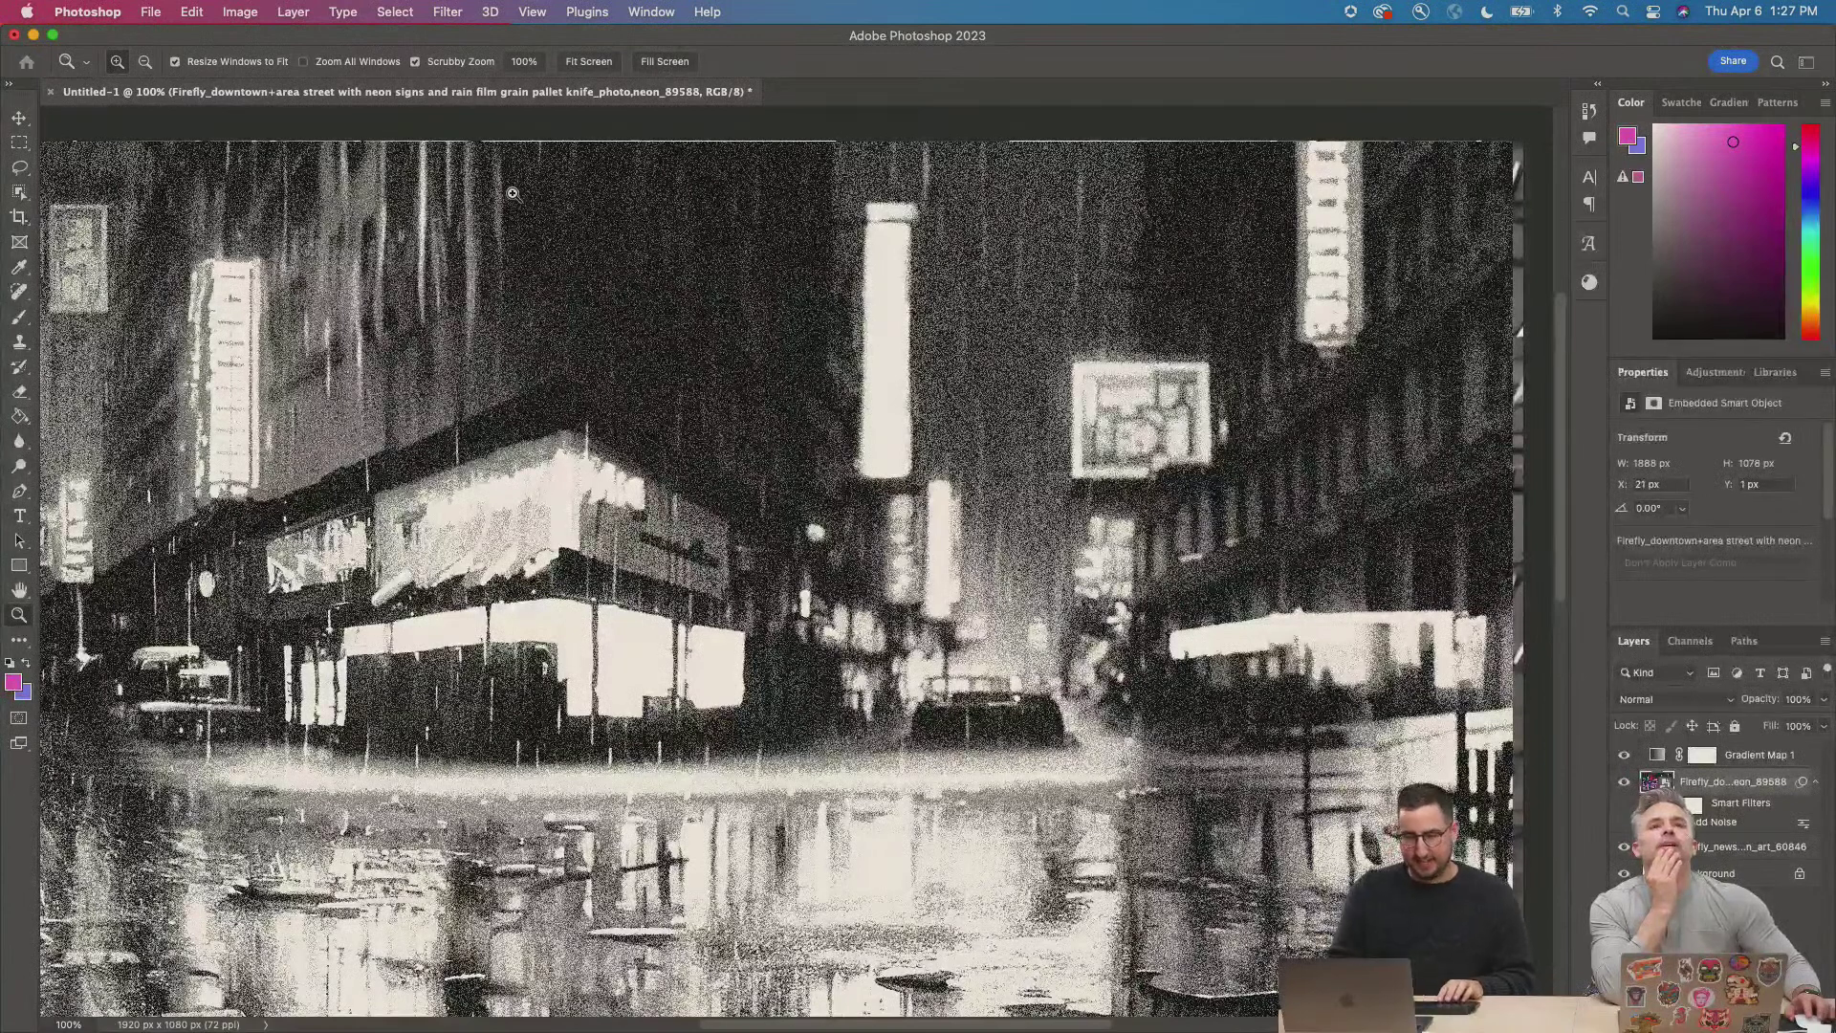
# Create a new portrait Photoshop document 24 inches wide by 36 inches high.
pyautogui.press('super+n')
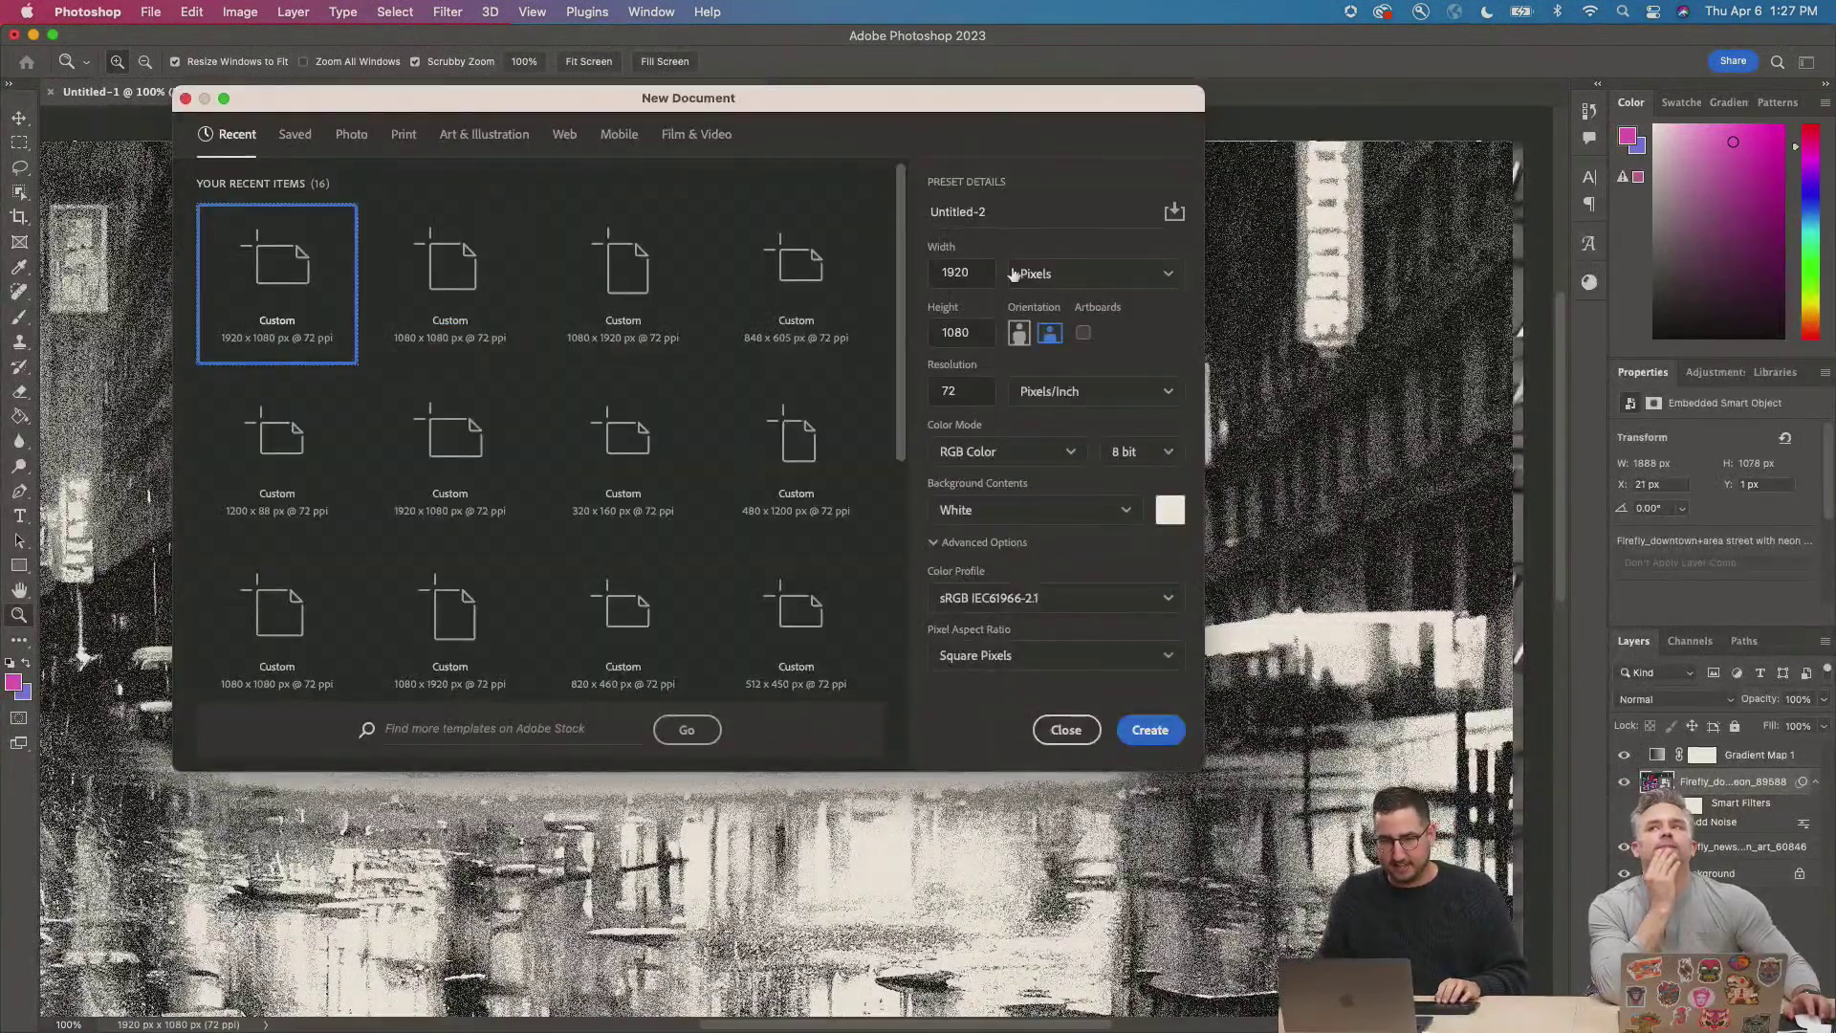
pyautogui.click(1042, 274)
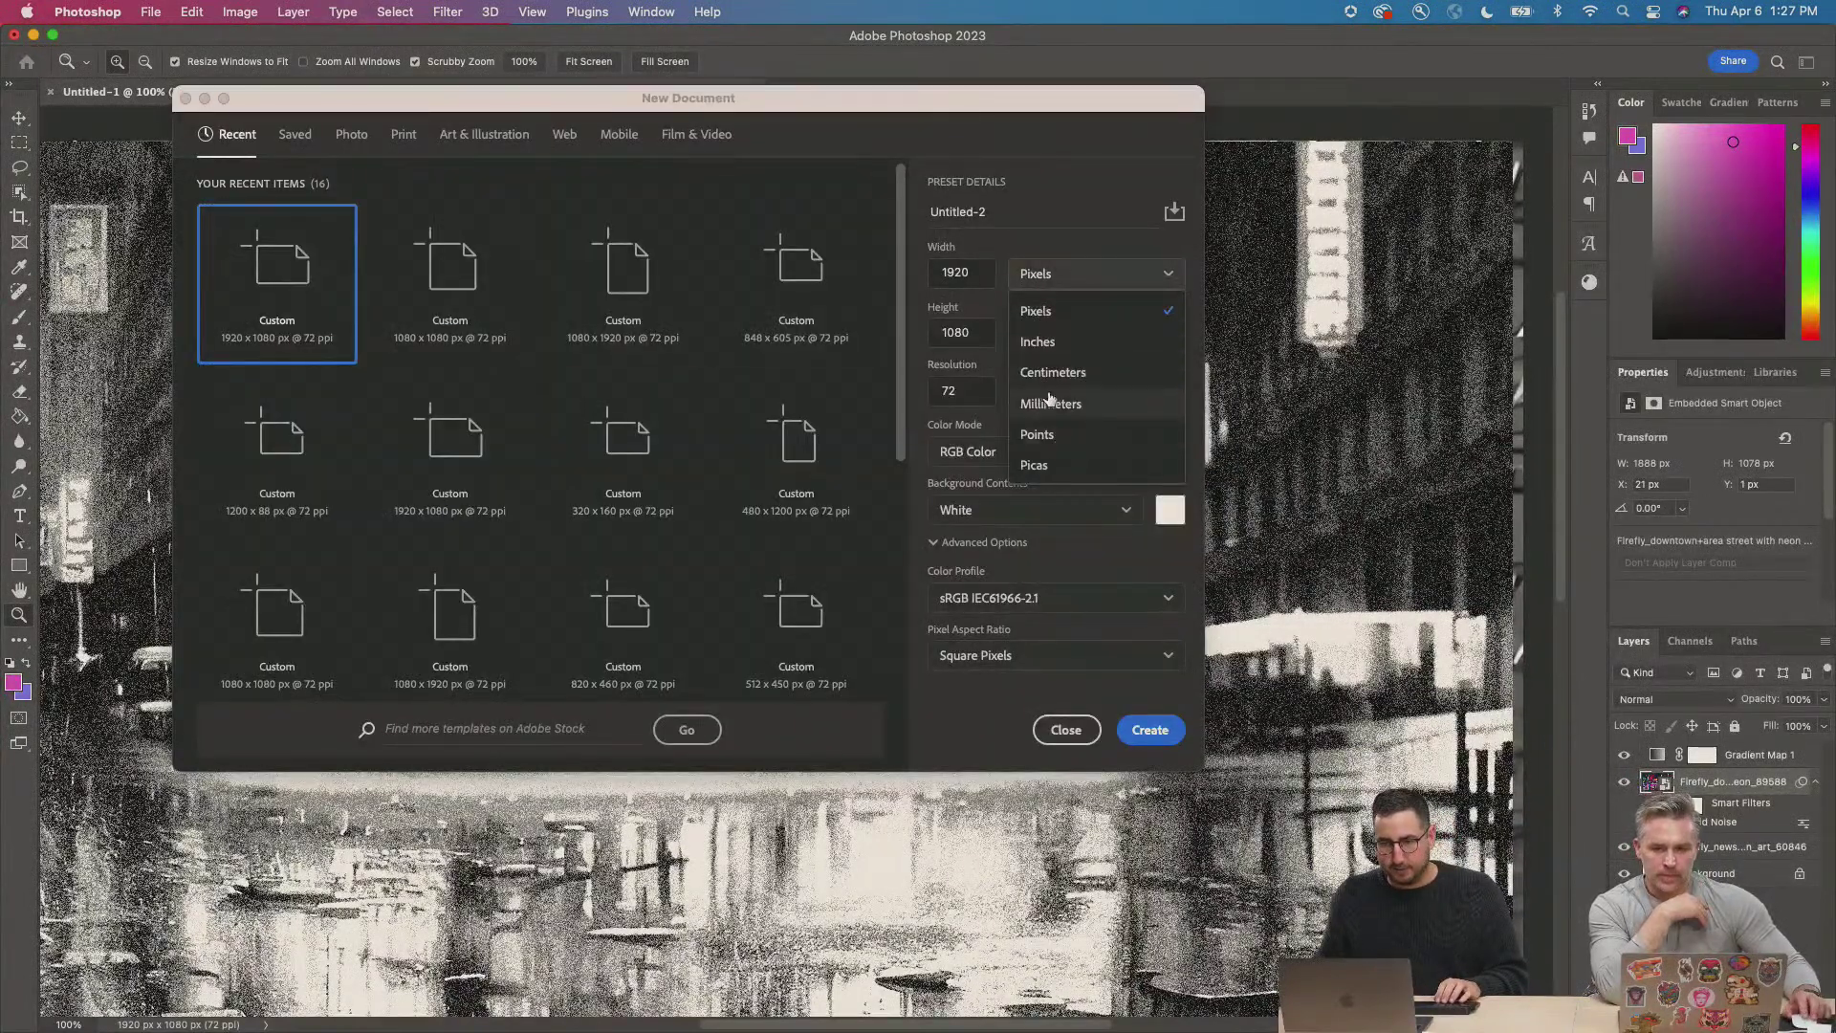
pyautogui.click(1037, 341)
pyautogui.doubleClick(958, 275)
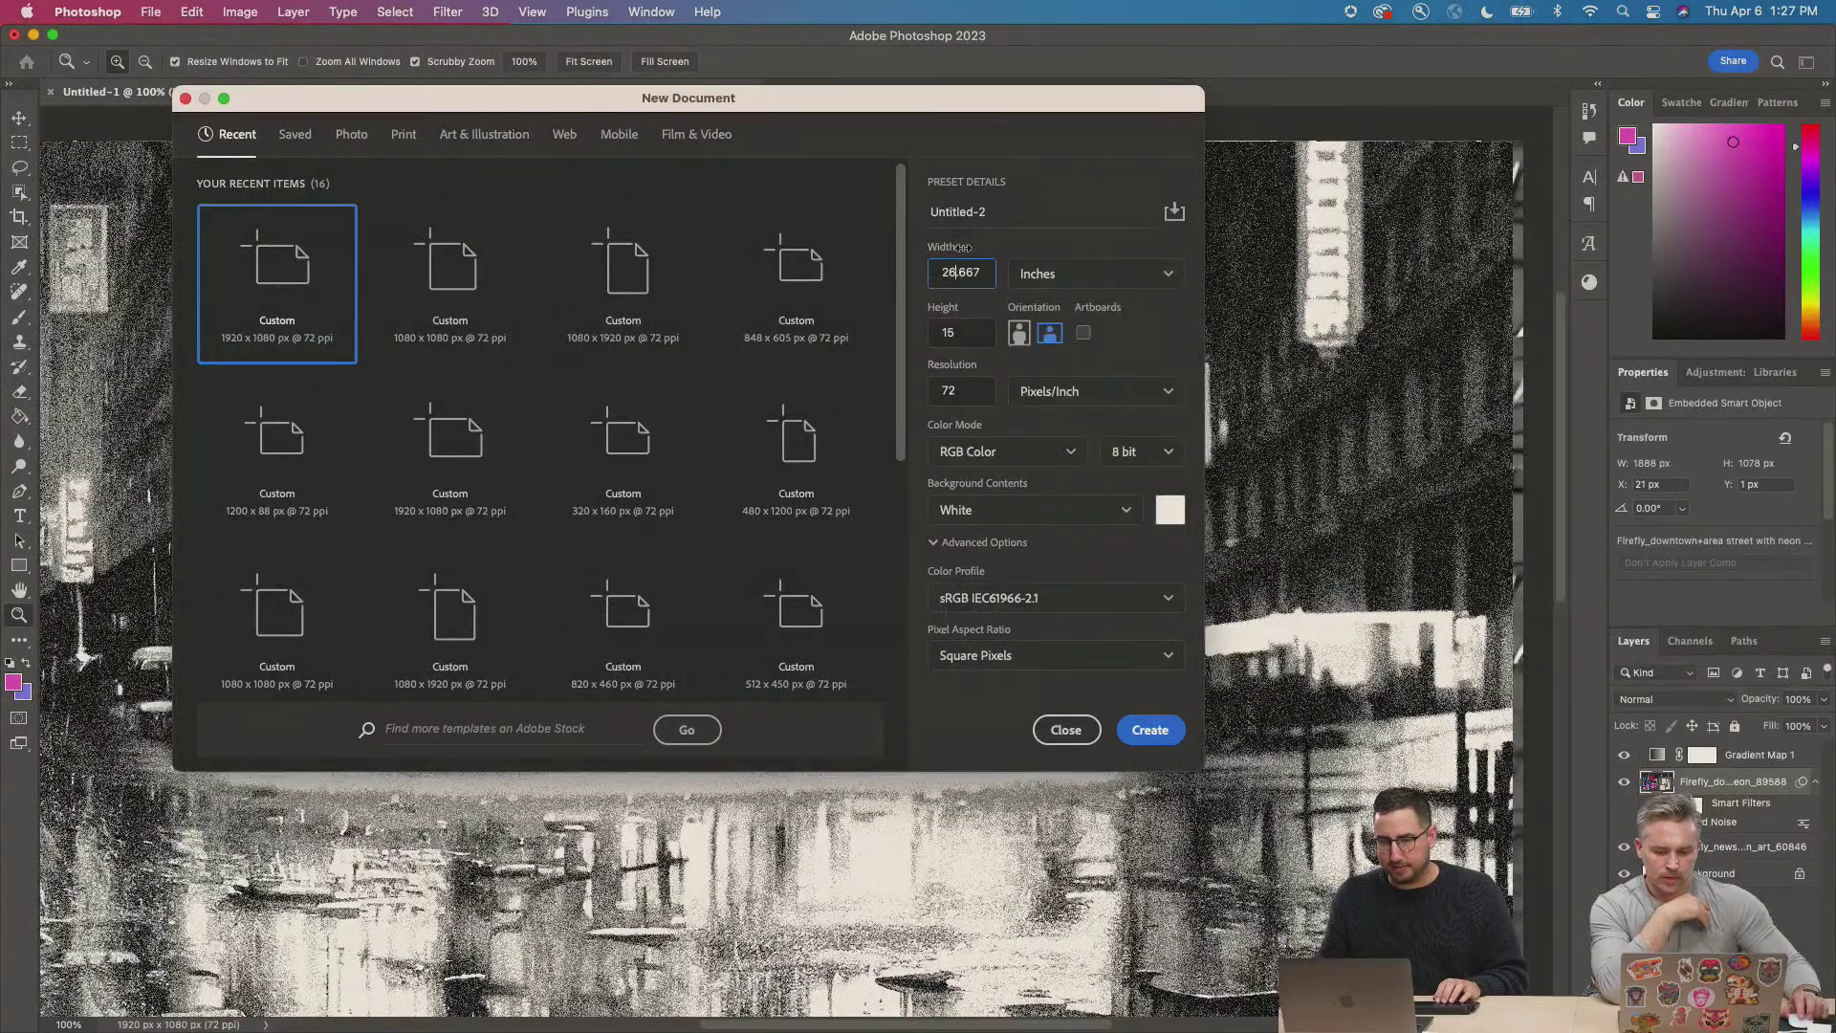
pyautogui.write('24')
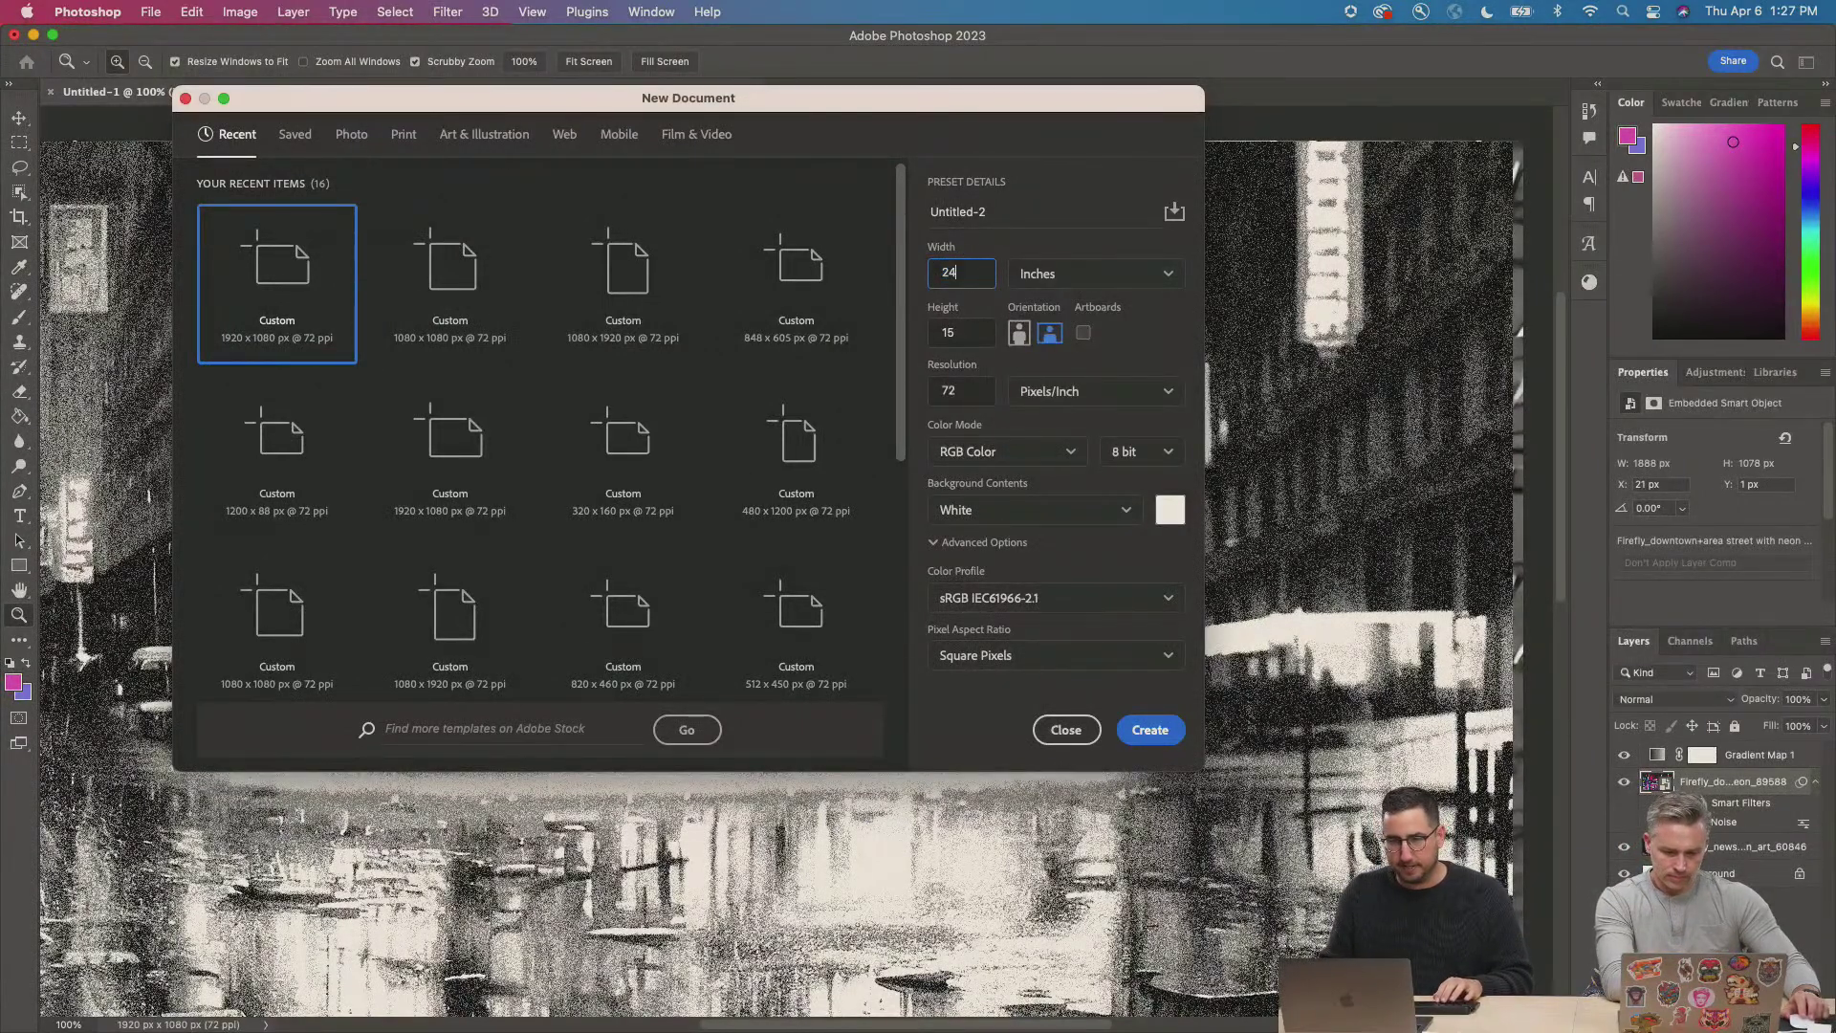
pyautogui.doubleClick(955, 326)
pyautogui.write('36')
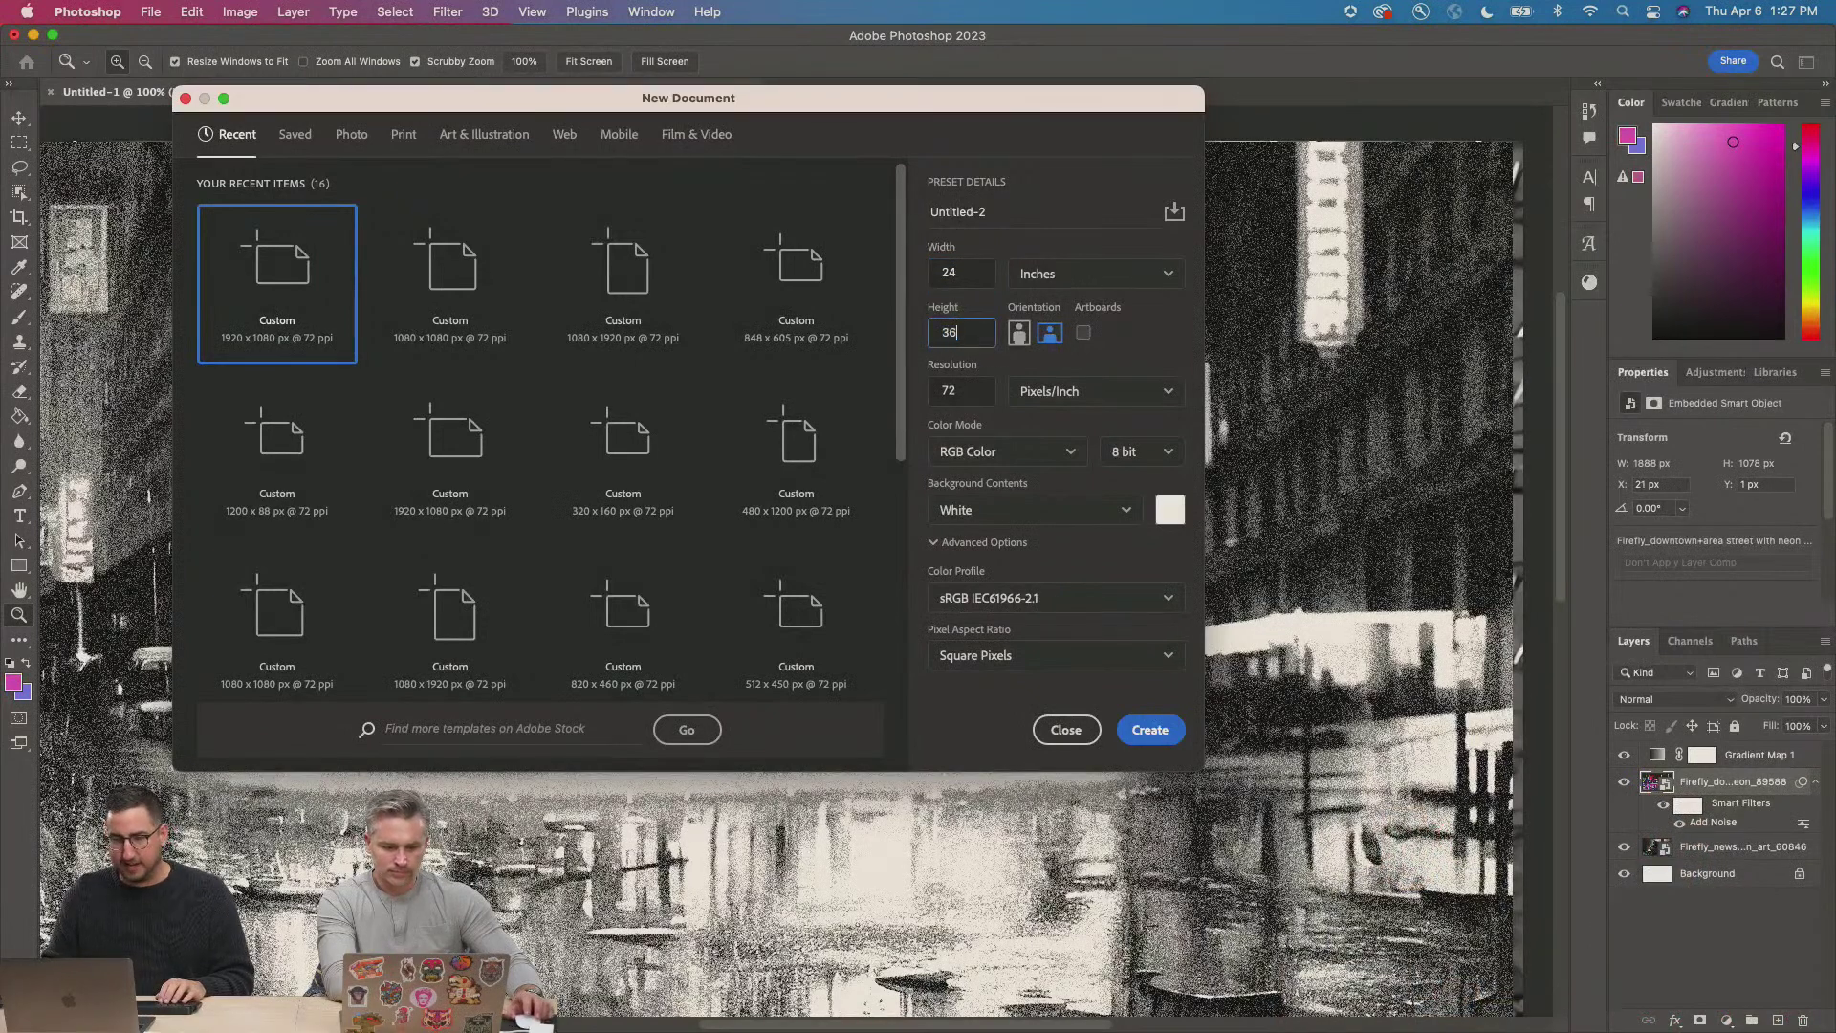
pyautogui.click(1141, 332)
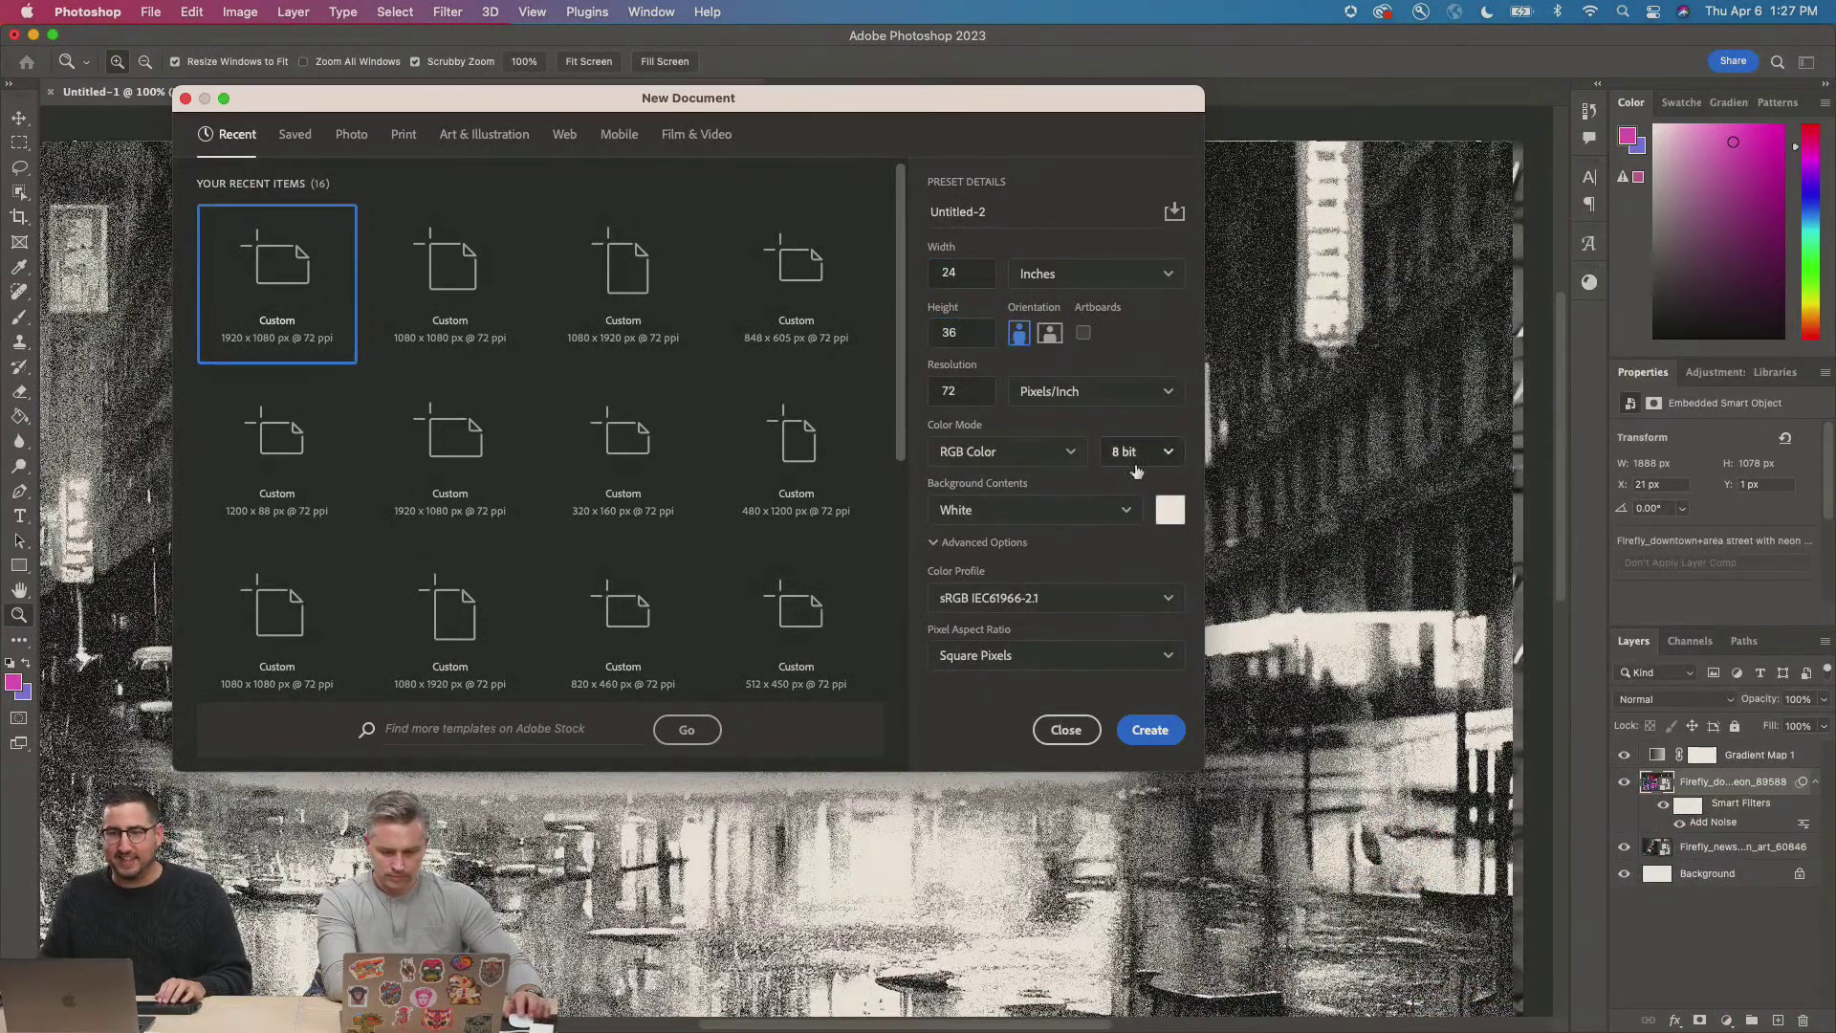
pyautogui.click(1150, 730)
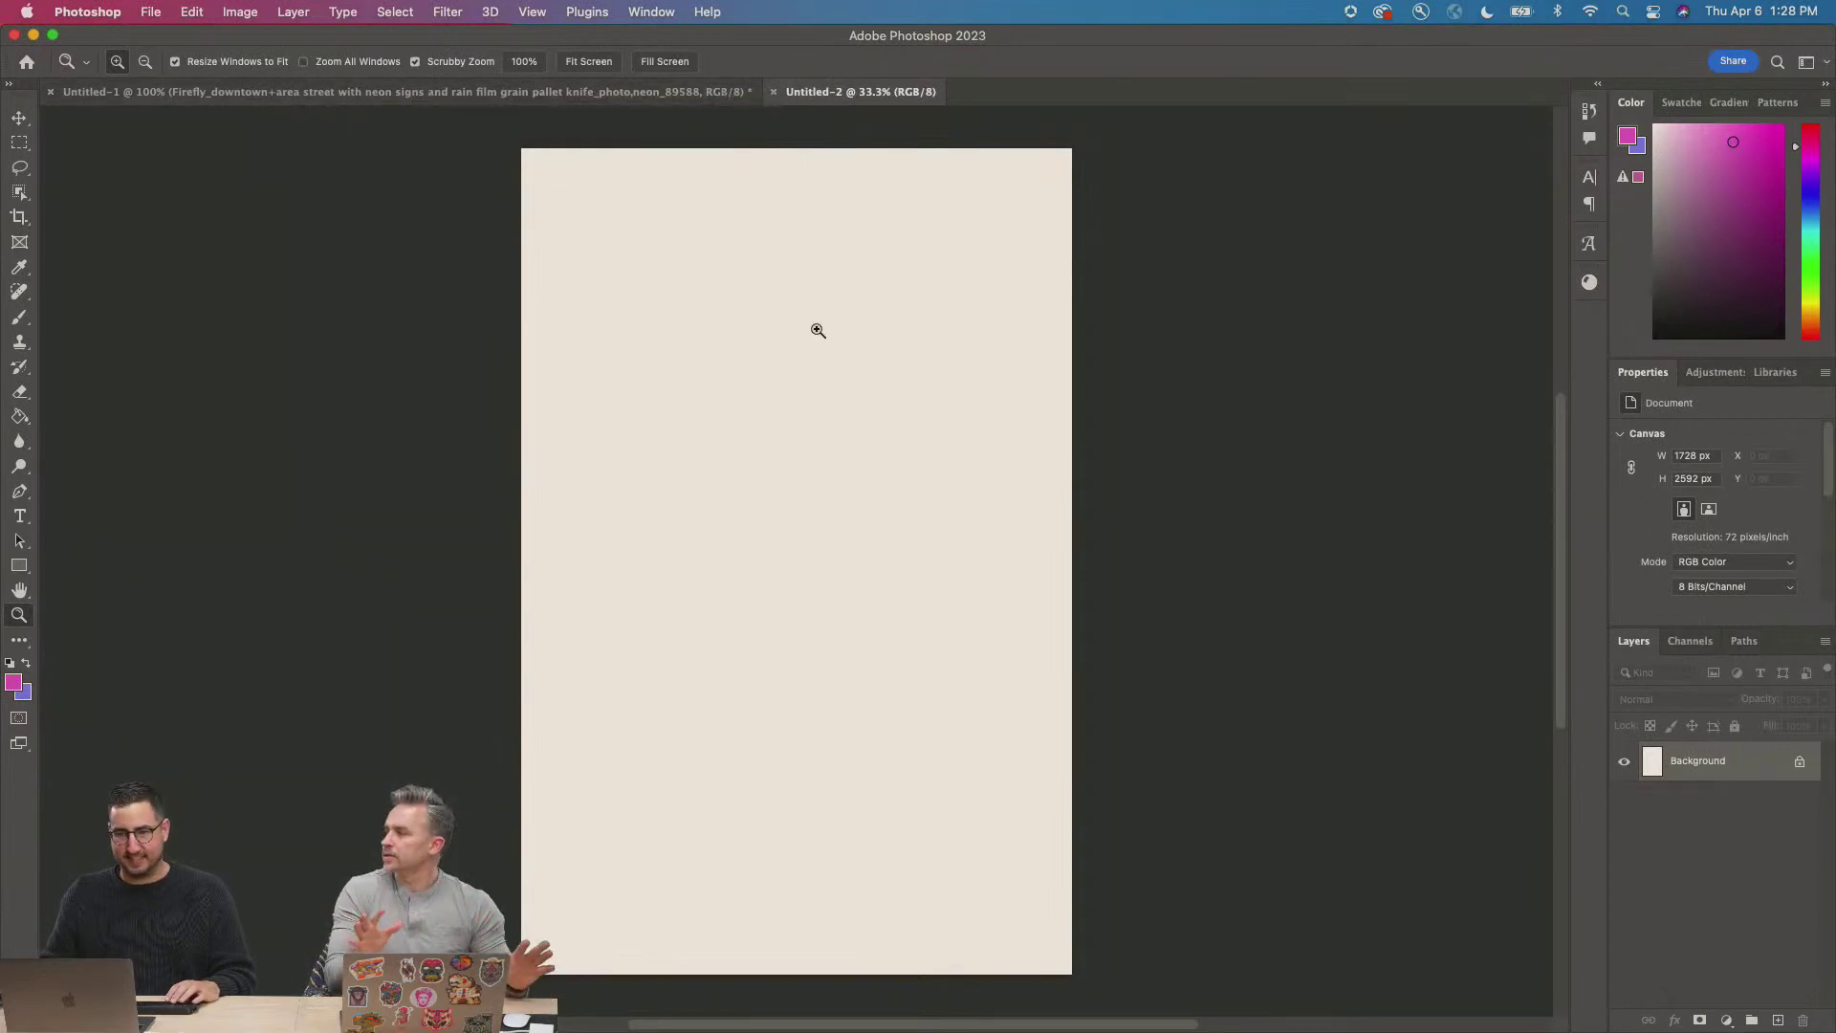
# Switch to Finder and place the seven Firefly JPEGs from the roach to the black-and-white fedora image into the new document.
pyautogui.press('super+Tab')
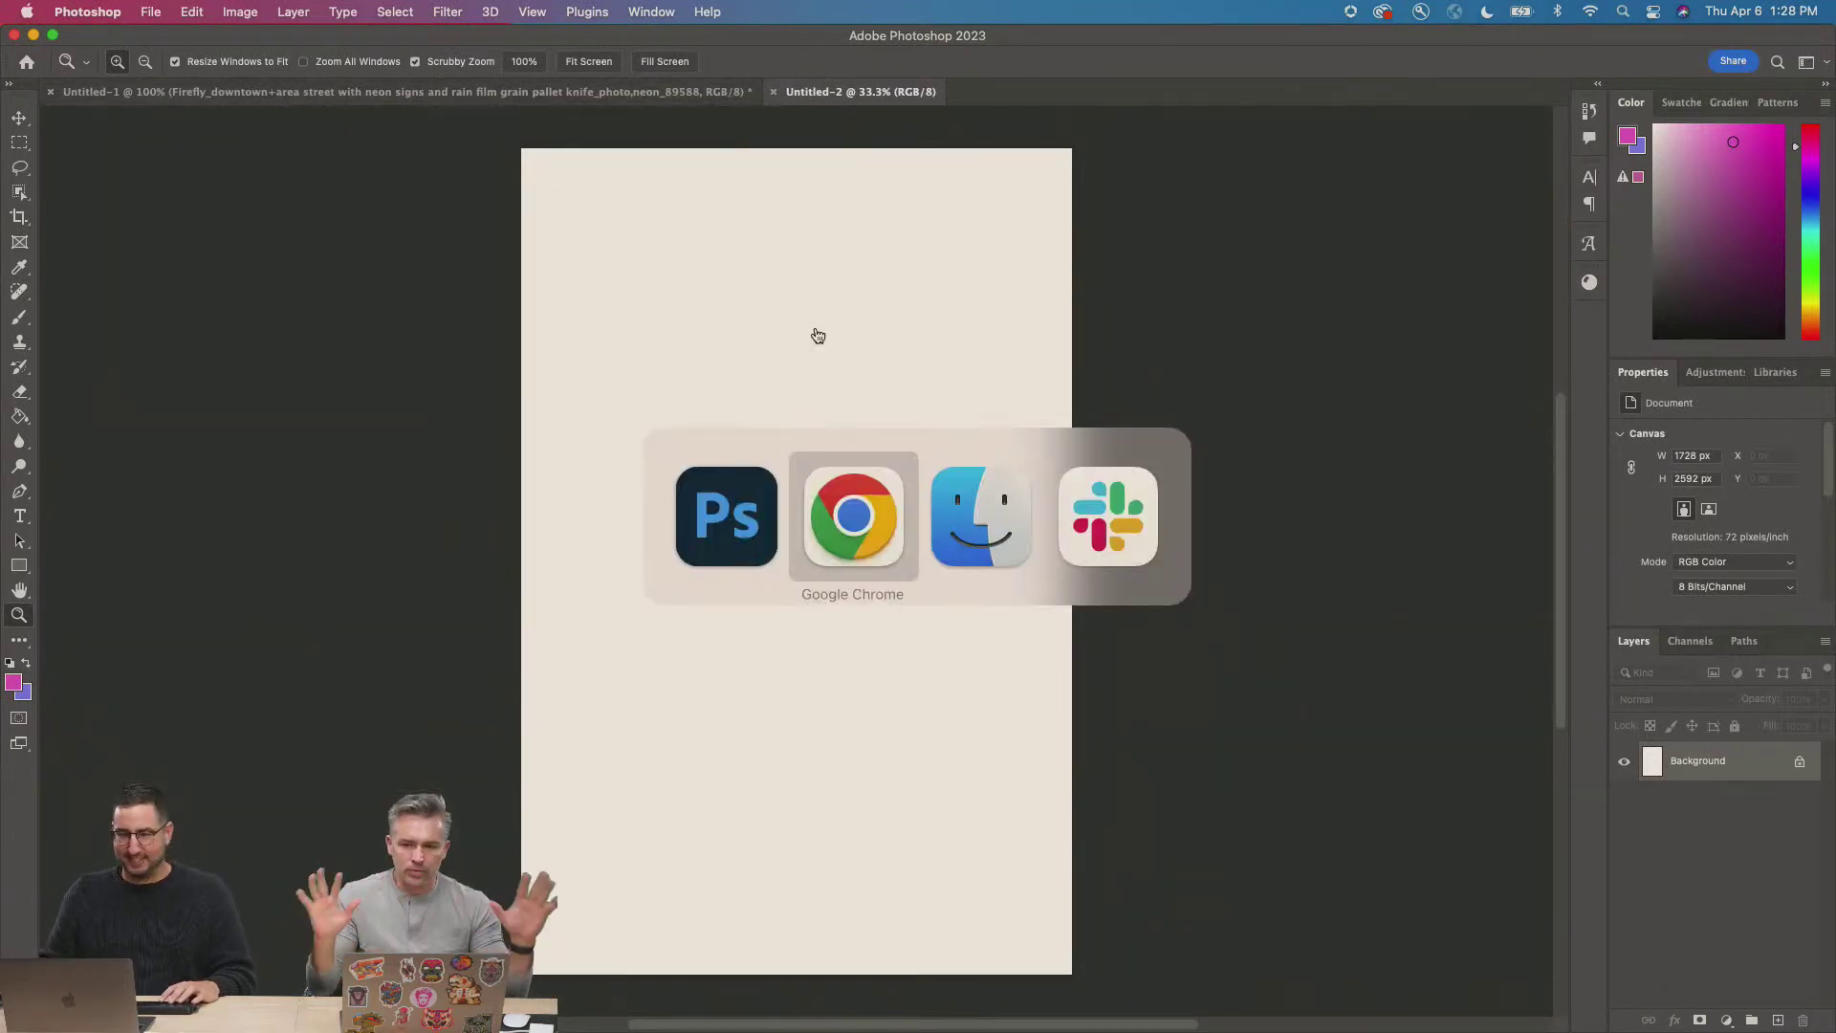
pyautogui.press('super+Tab')
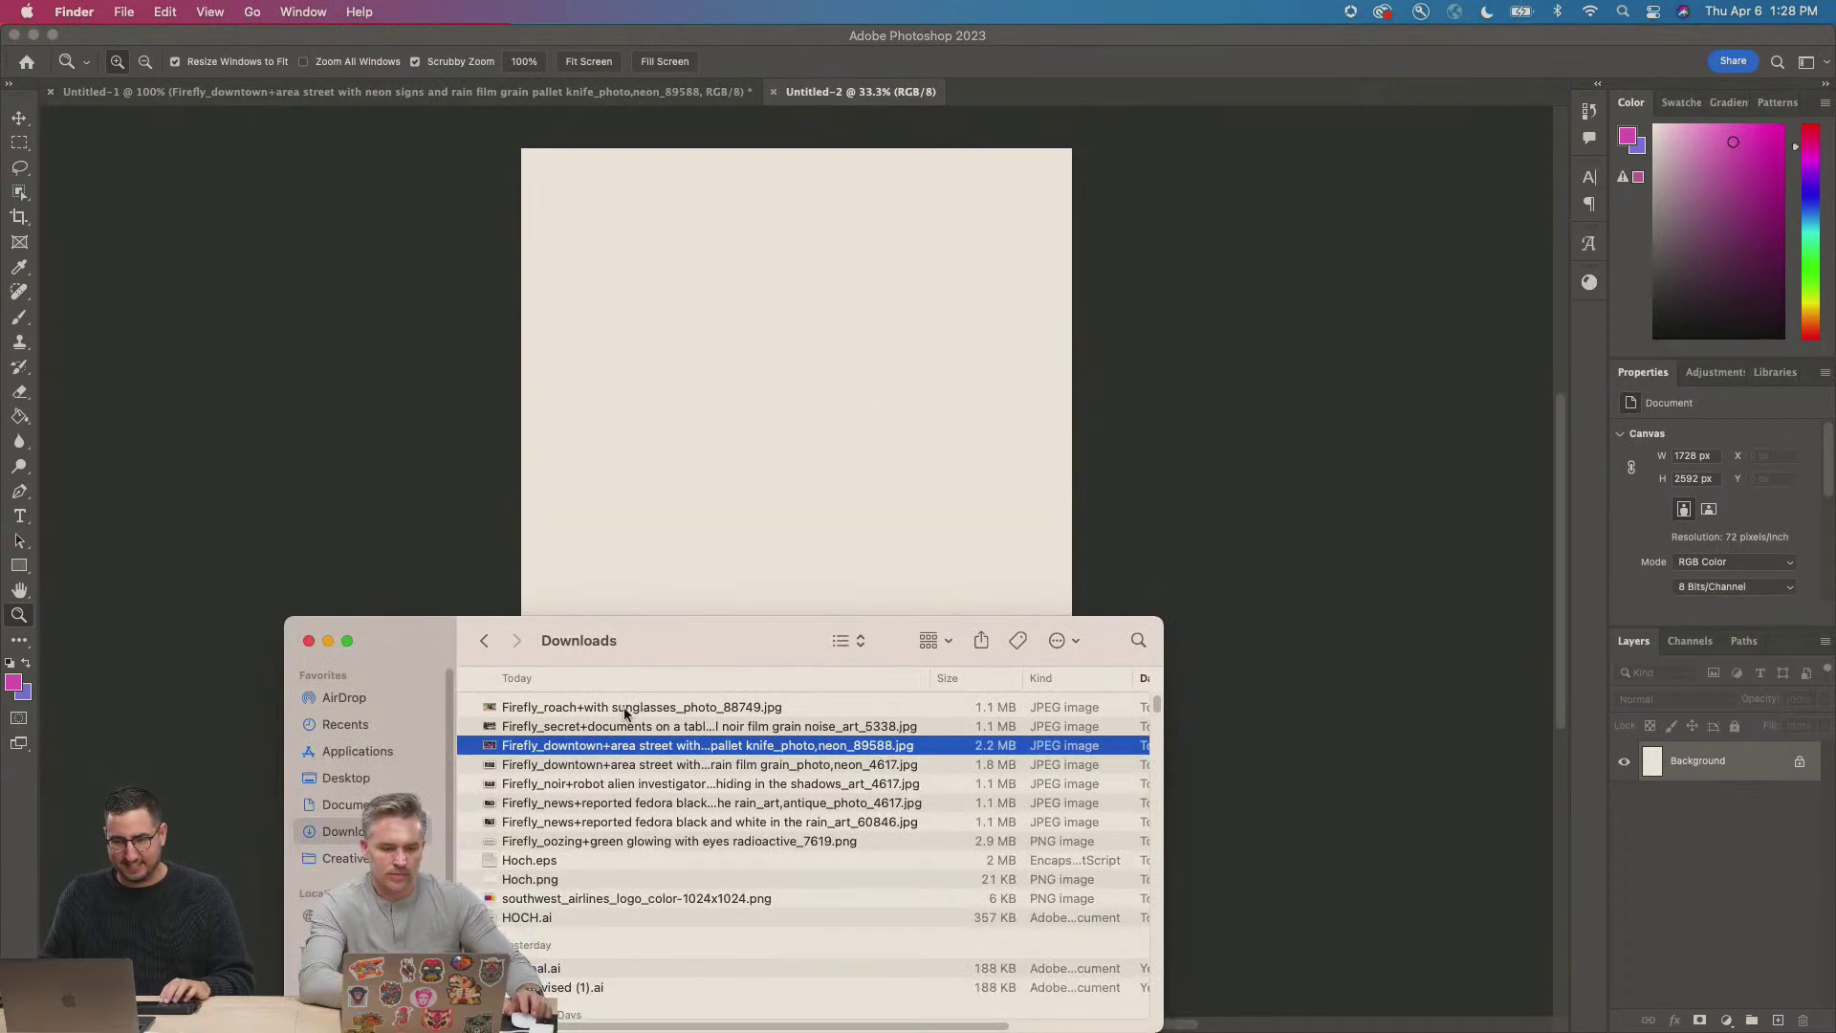
pyautogui.click(625, 710)
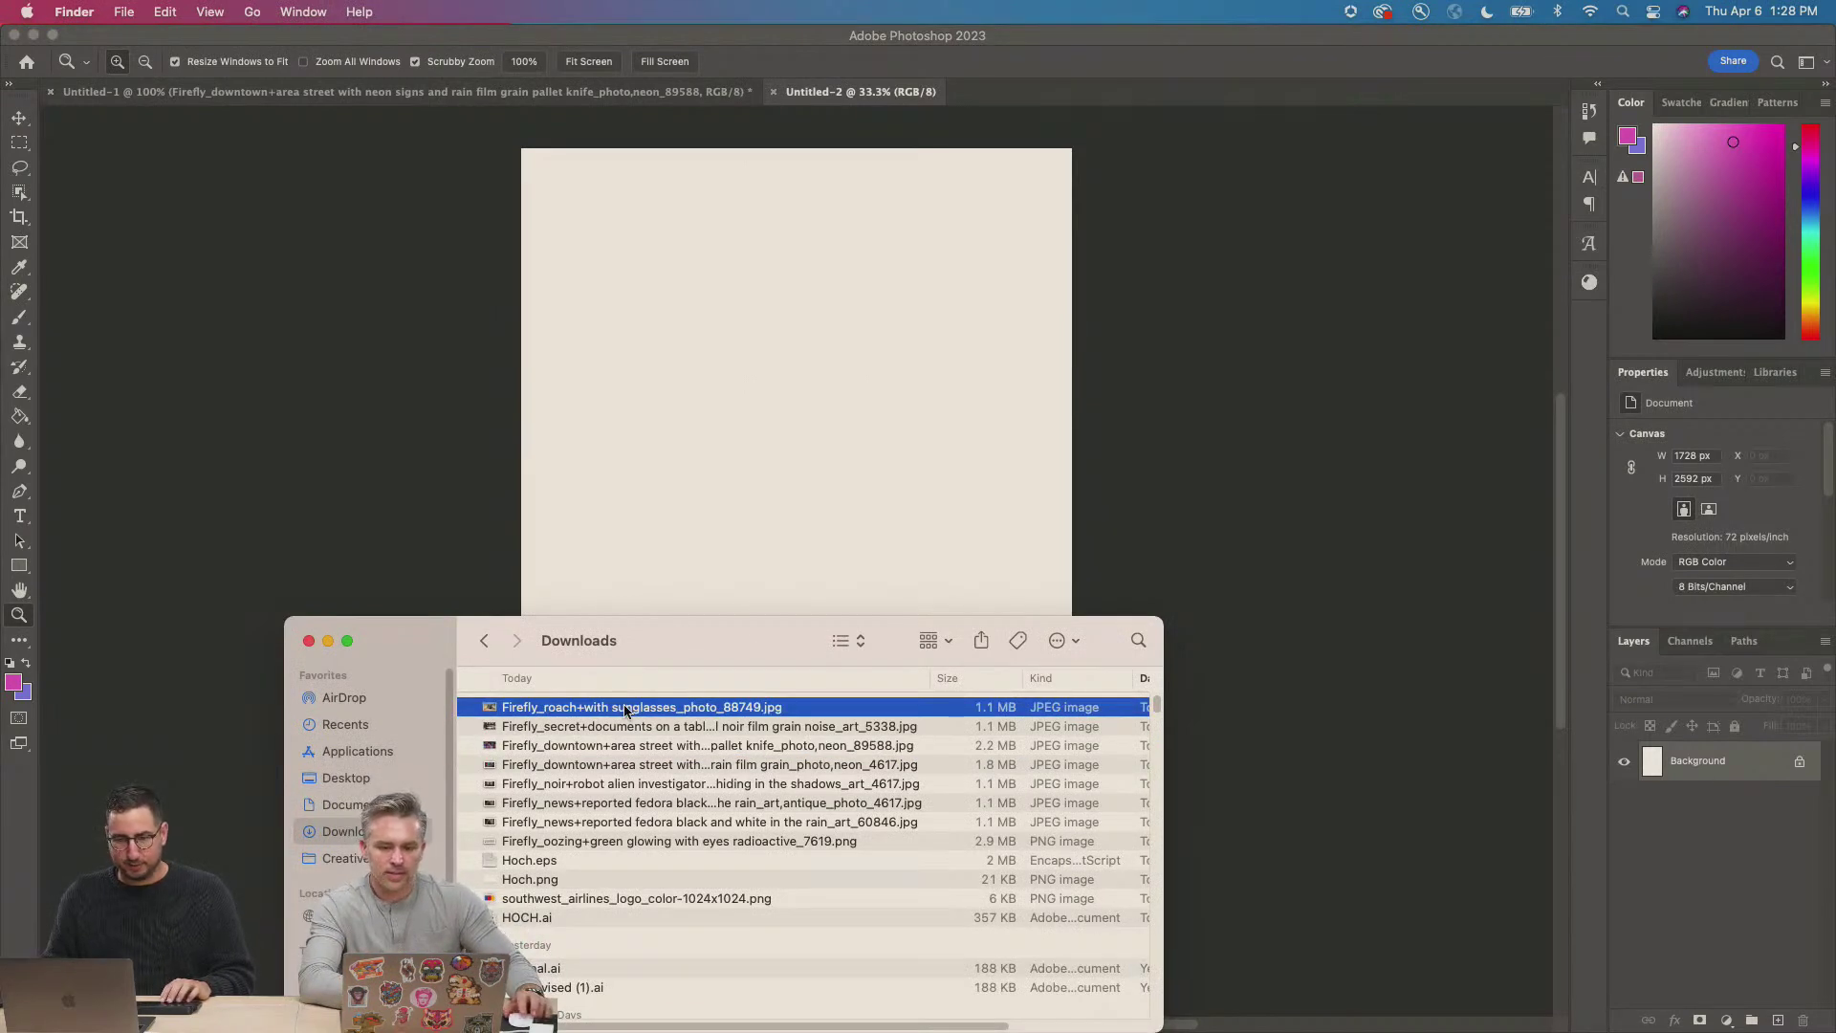
pyautogui.hotkey('shift', 'Down')
pyautogui.hotkey('shift', 'Down')
pyautogui.hotkey('shift', 'Down')
pyautogui.hotkey('shift', 'Down')
pyautogui.hotkey('shift', 'Down')
pyautogui.hotkey('shift', 'Down')
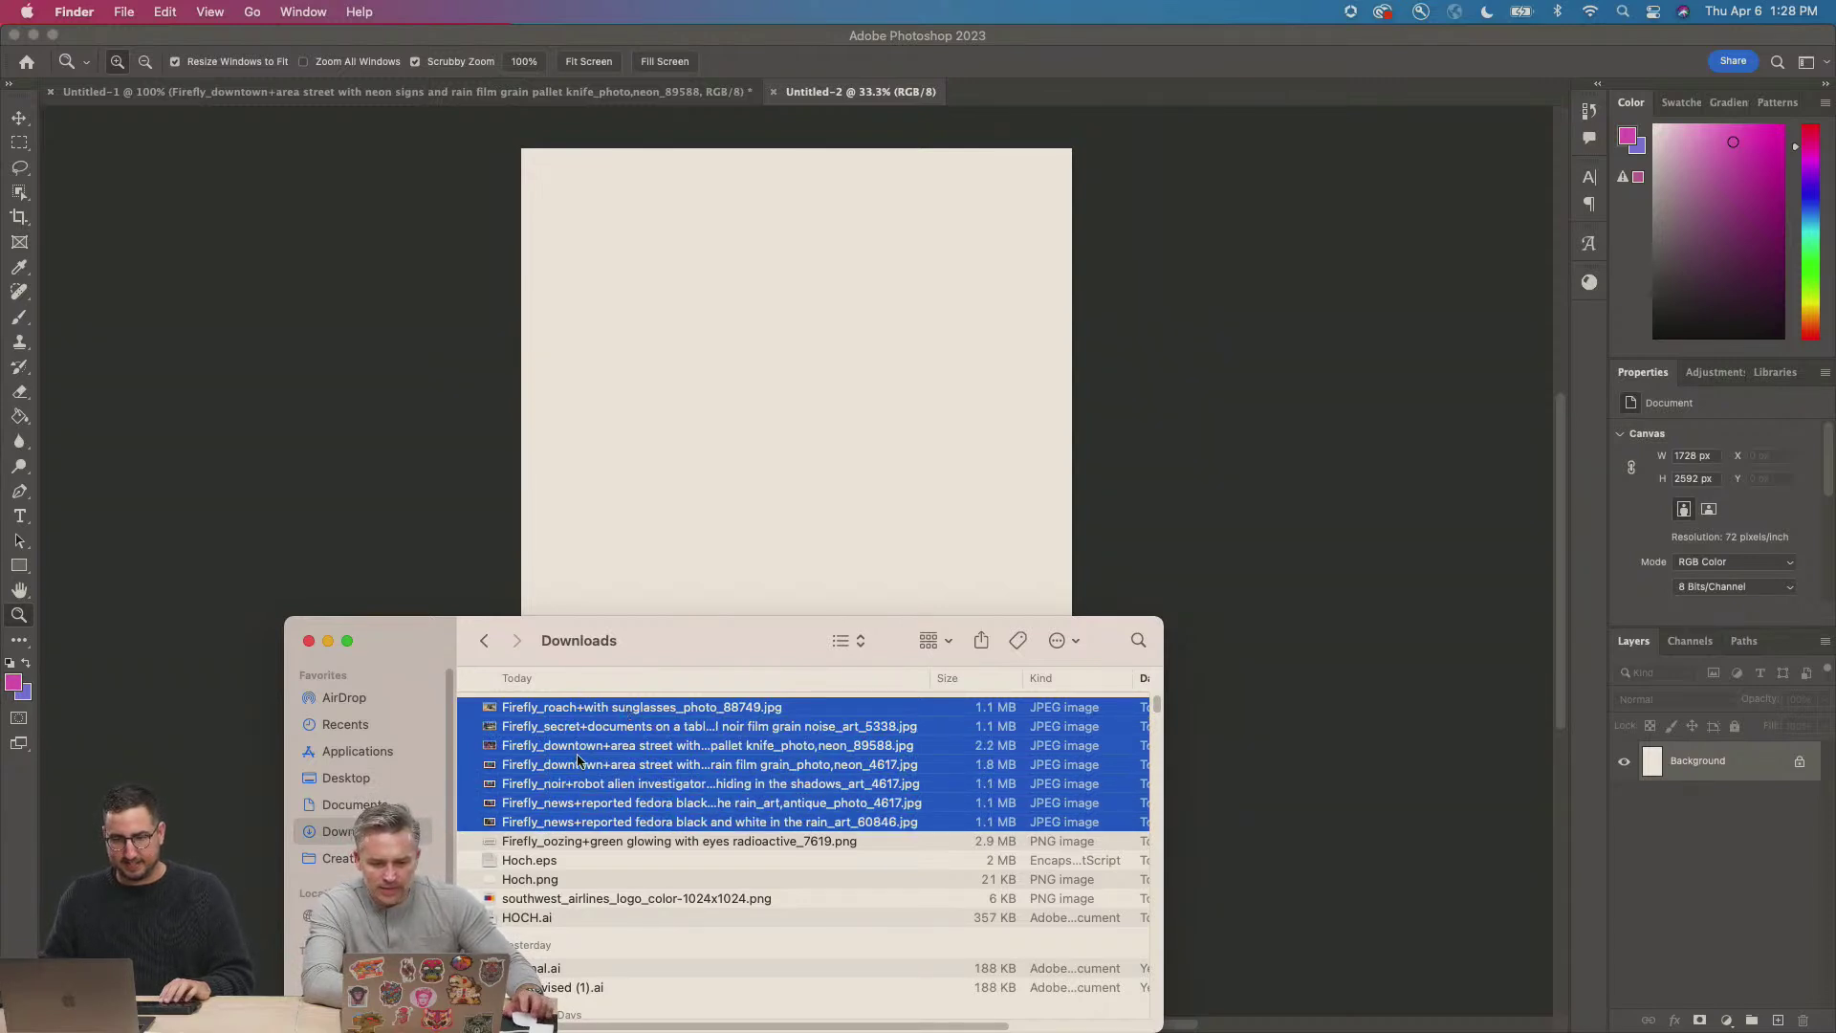
pyautogui.moveTo(578, 760); pyautogui.dragTo(778, 479)
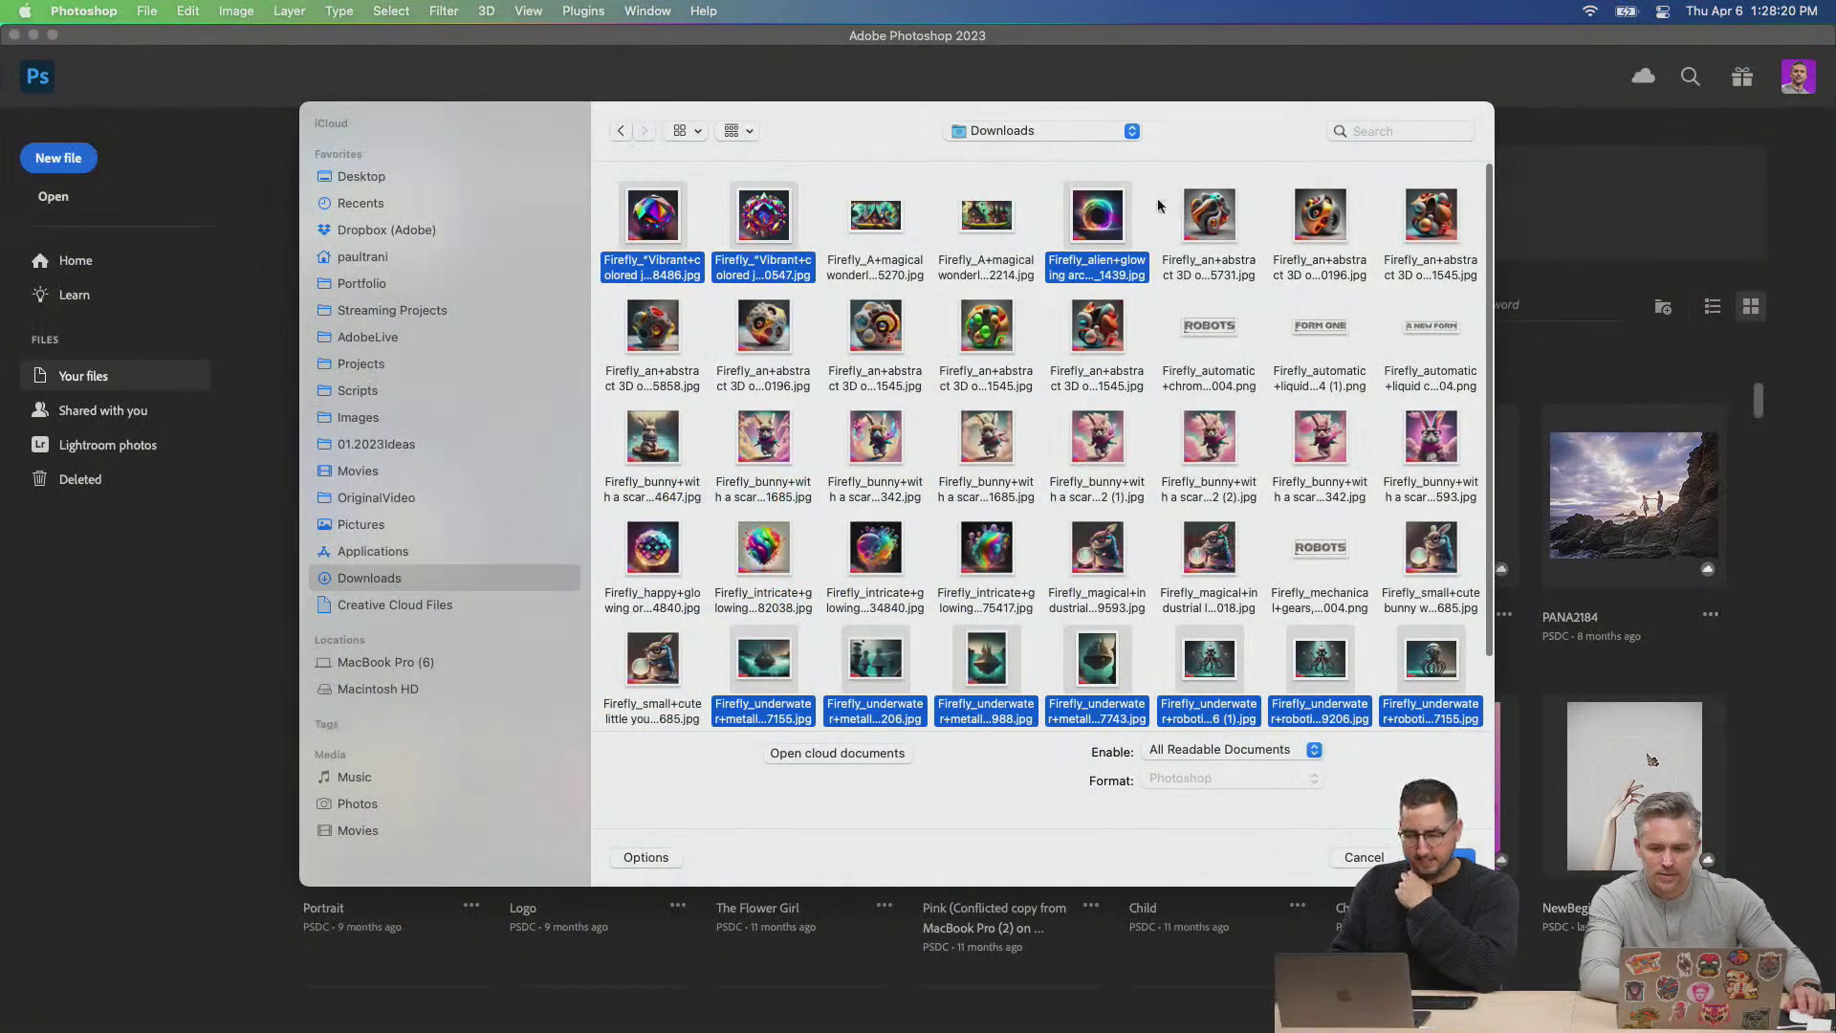
# Add the eight abstract 3D object images to the selected Downloads files and load them all as layers in one document.
pyautogui.moveTo(1160, 202); pyautogui.dragTo(1495, 239)
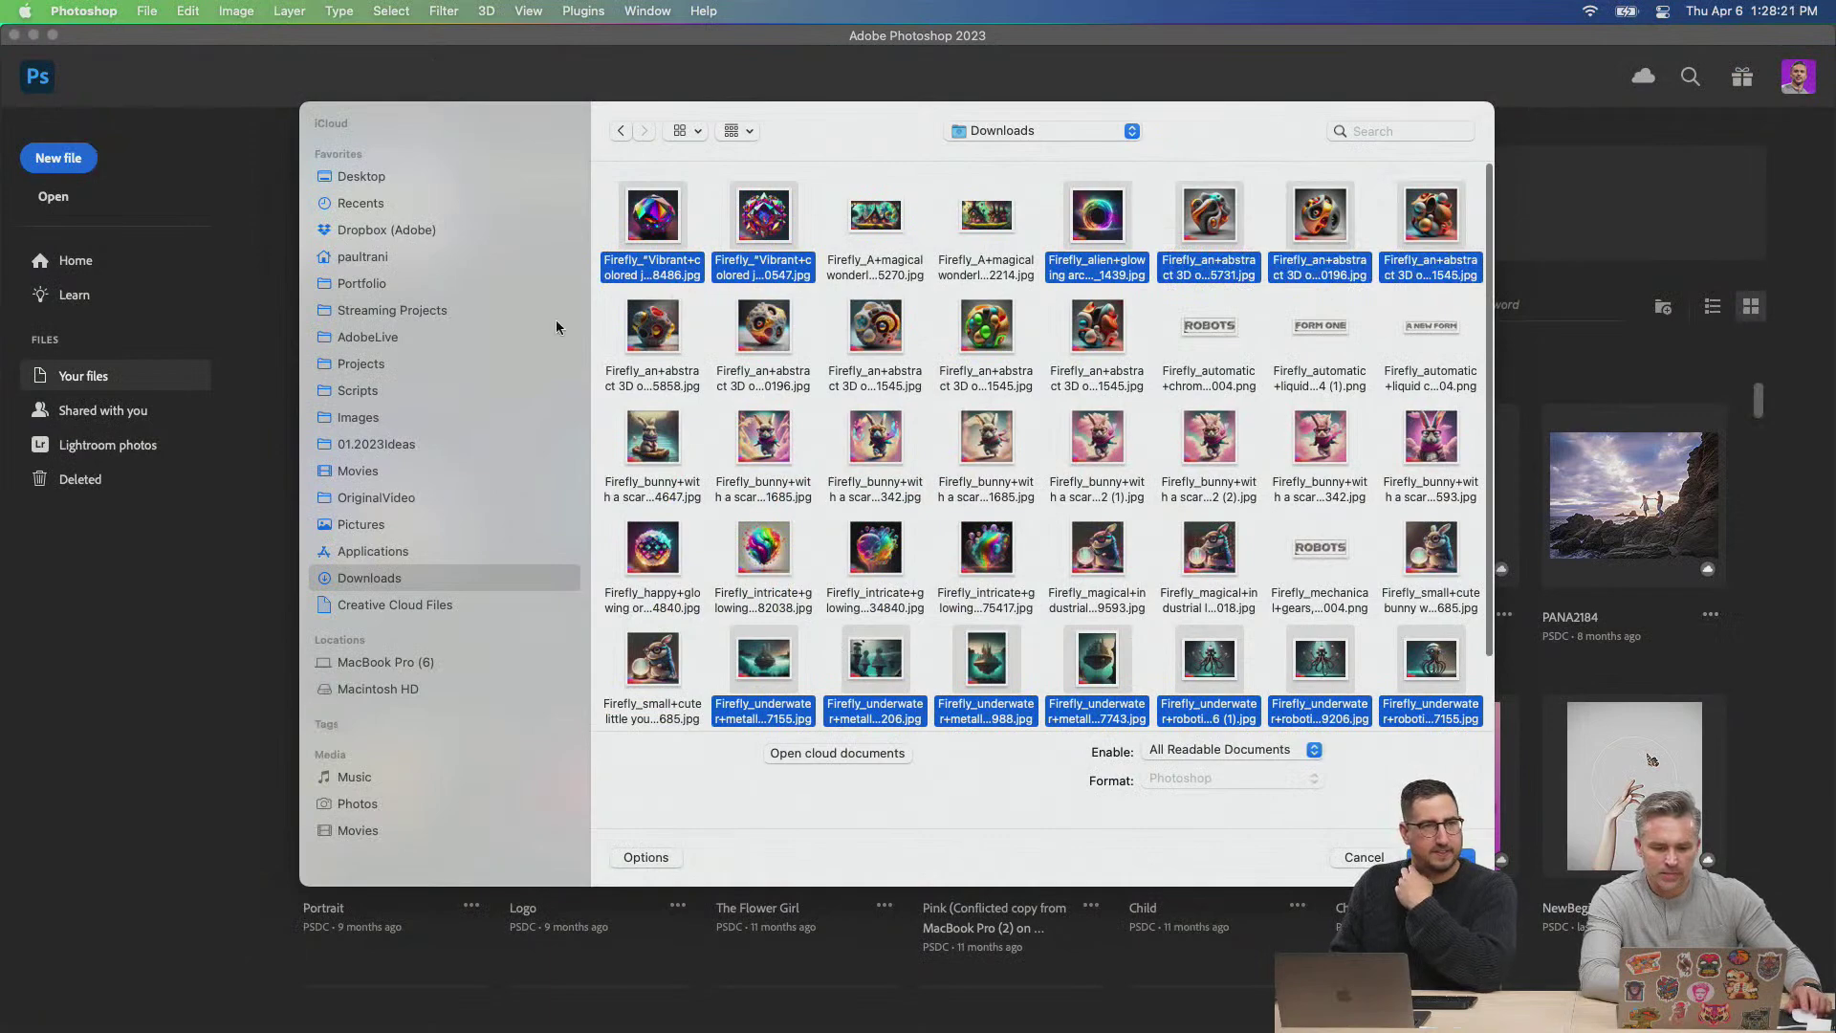
pyautogui.moveTo(612, 327); pyautogui.dragTo(1083, 358)
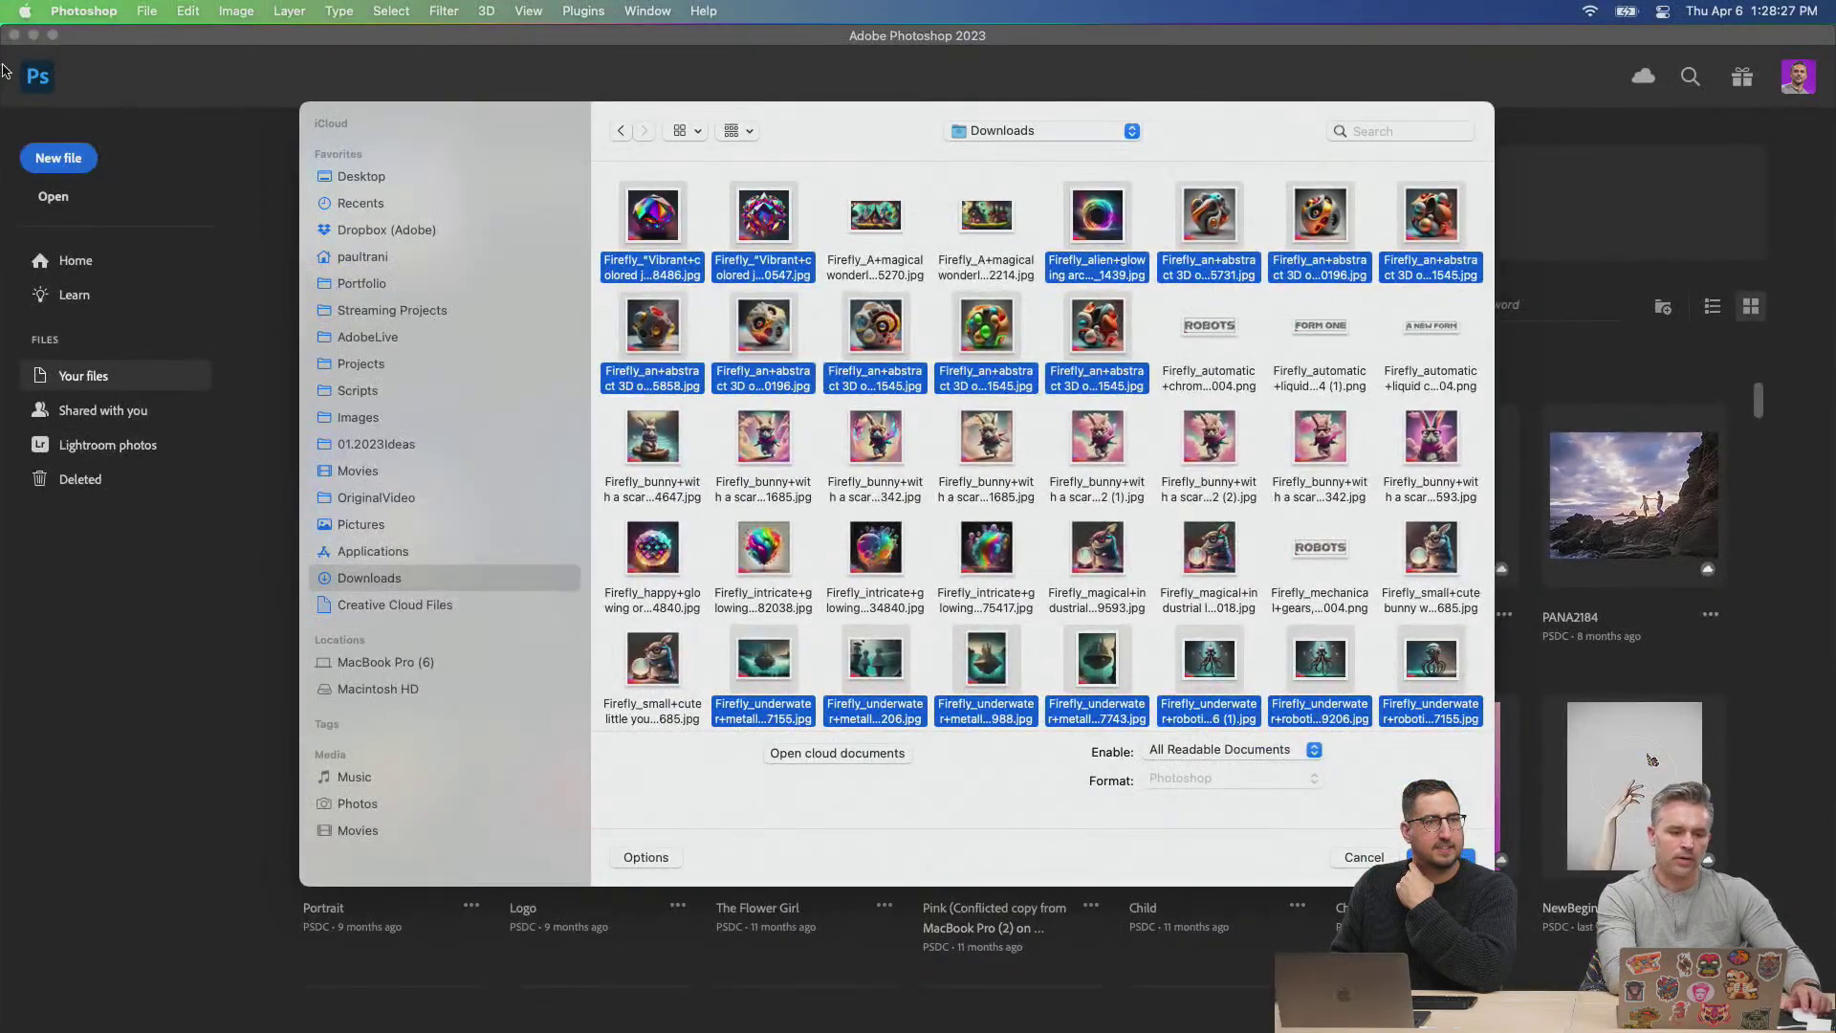
pyautogui.click(147, 10)
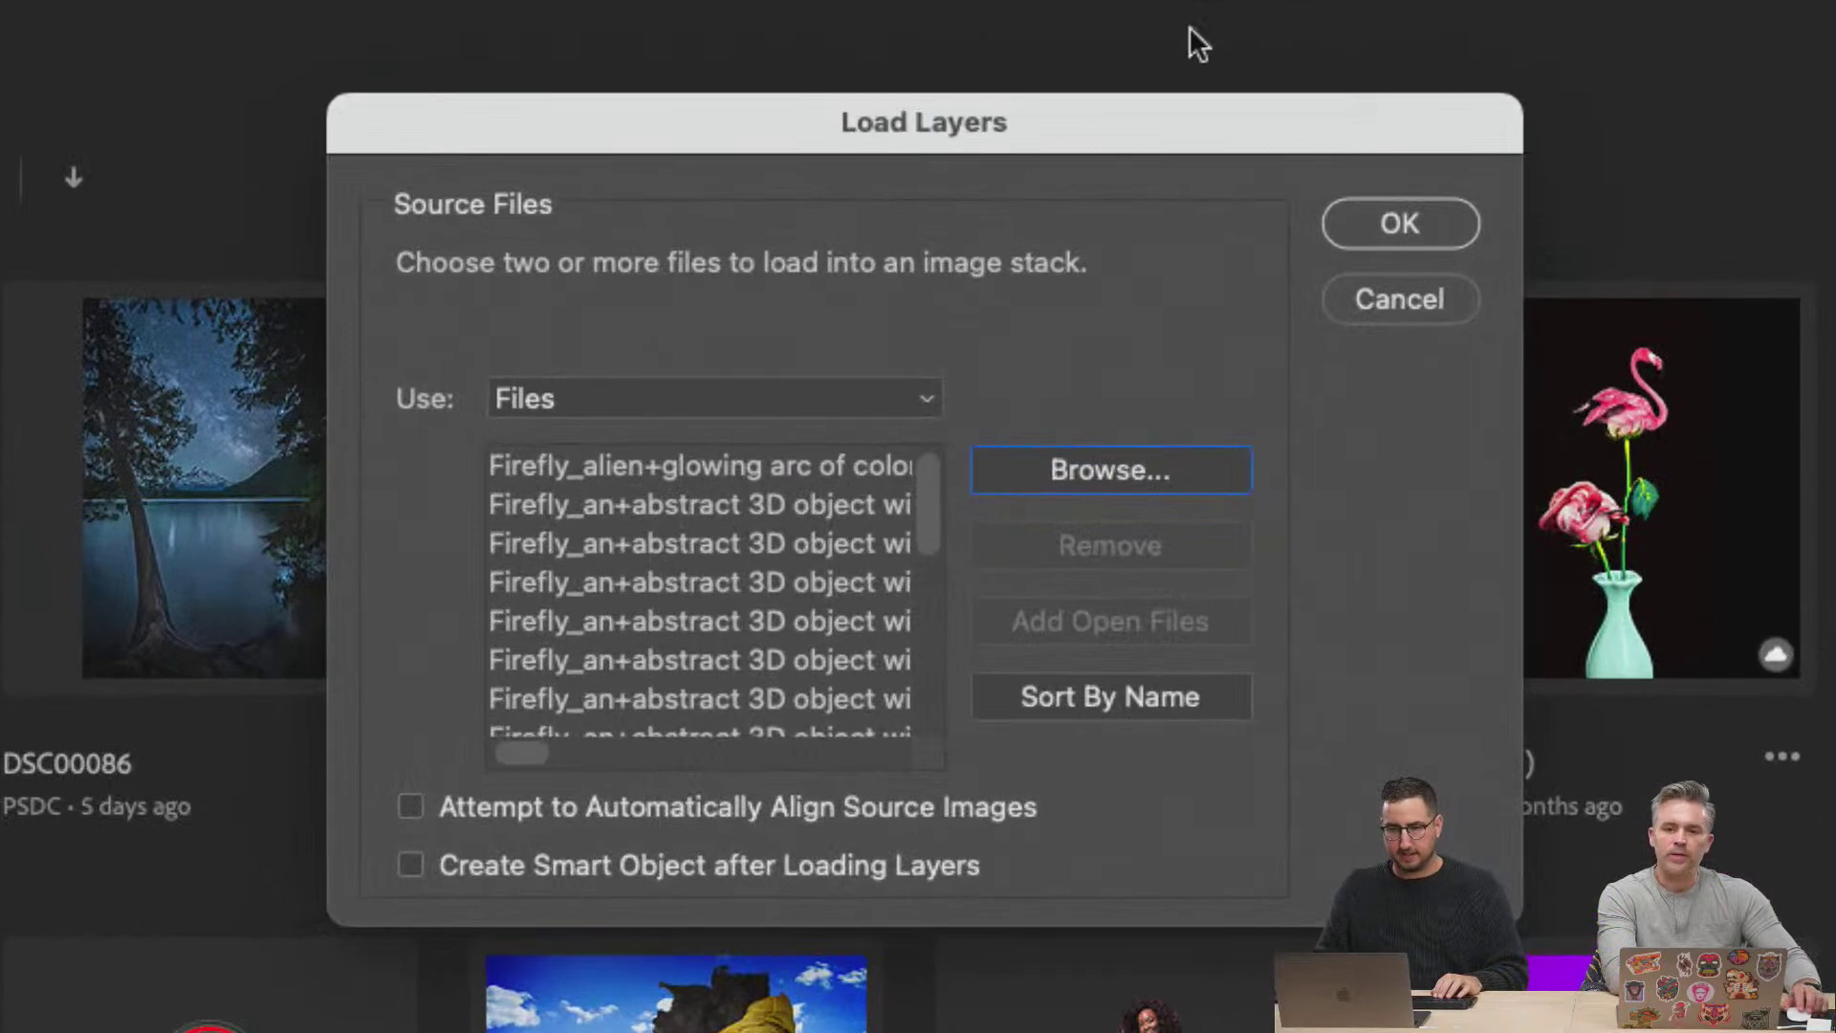
pyautogui.click(1384, 230)
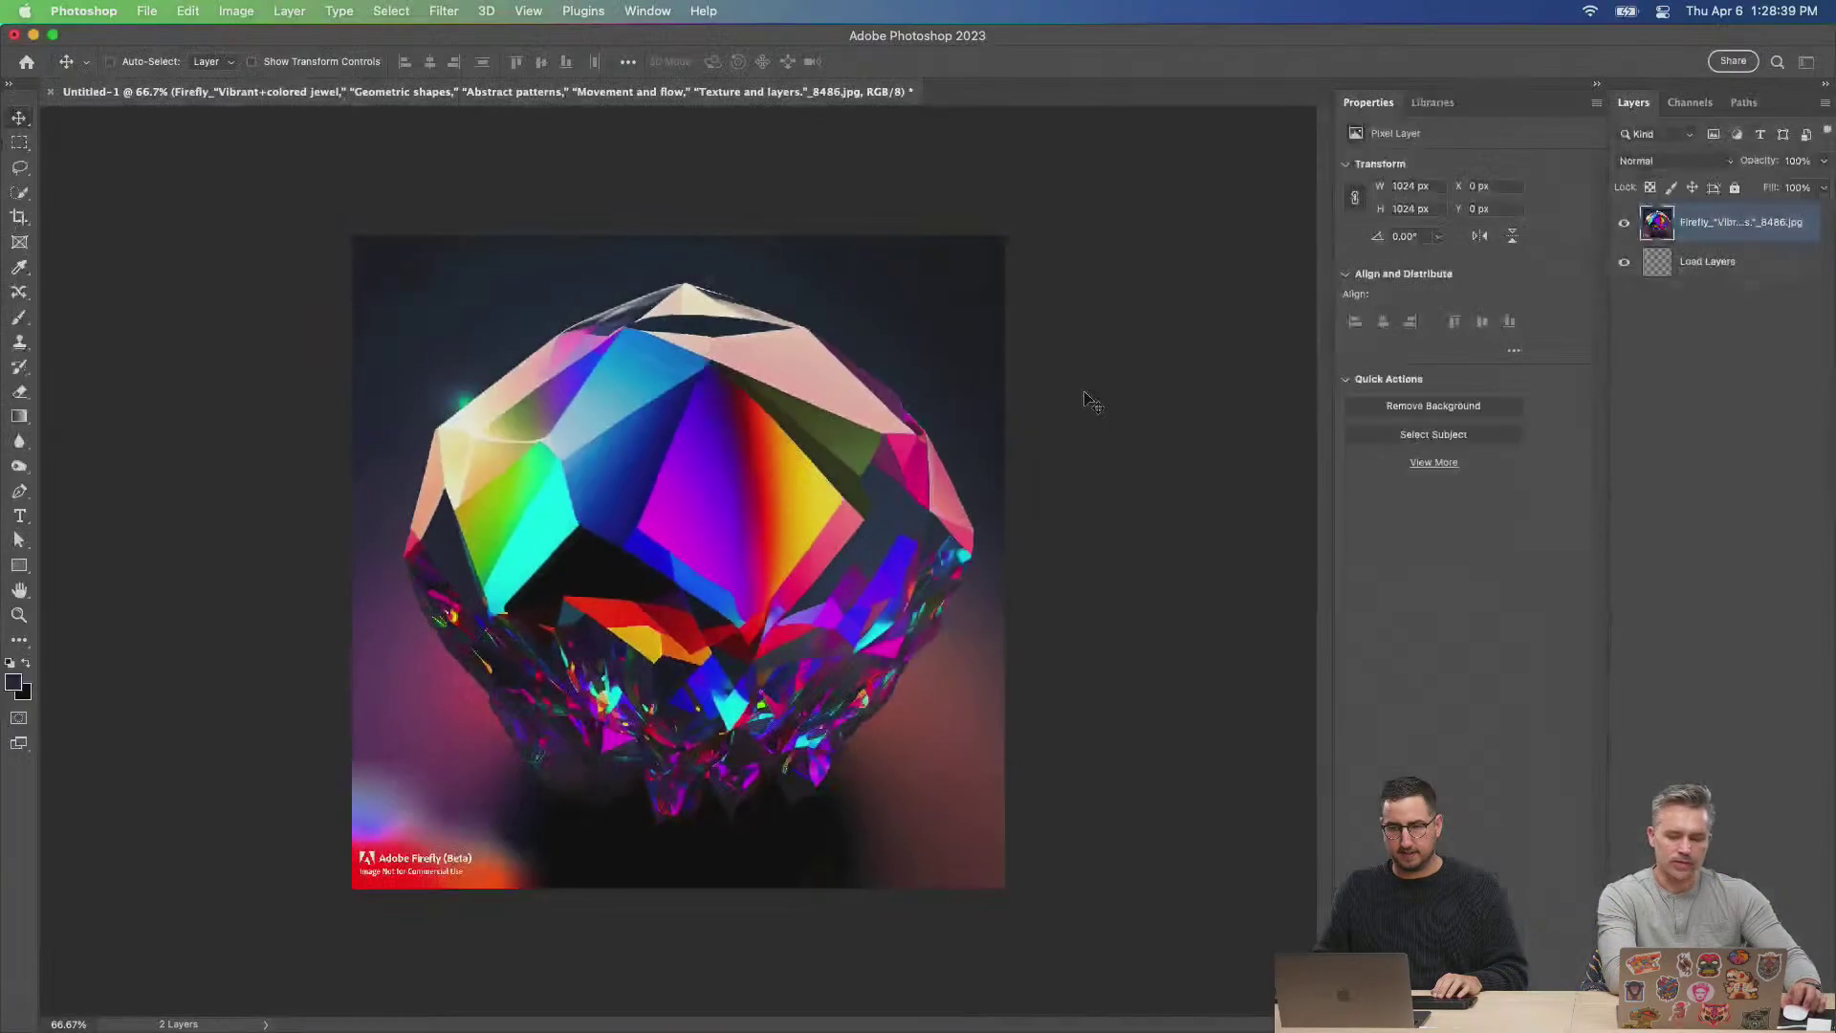
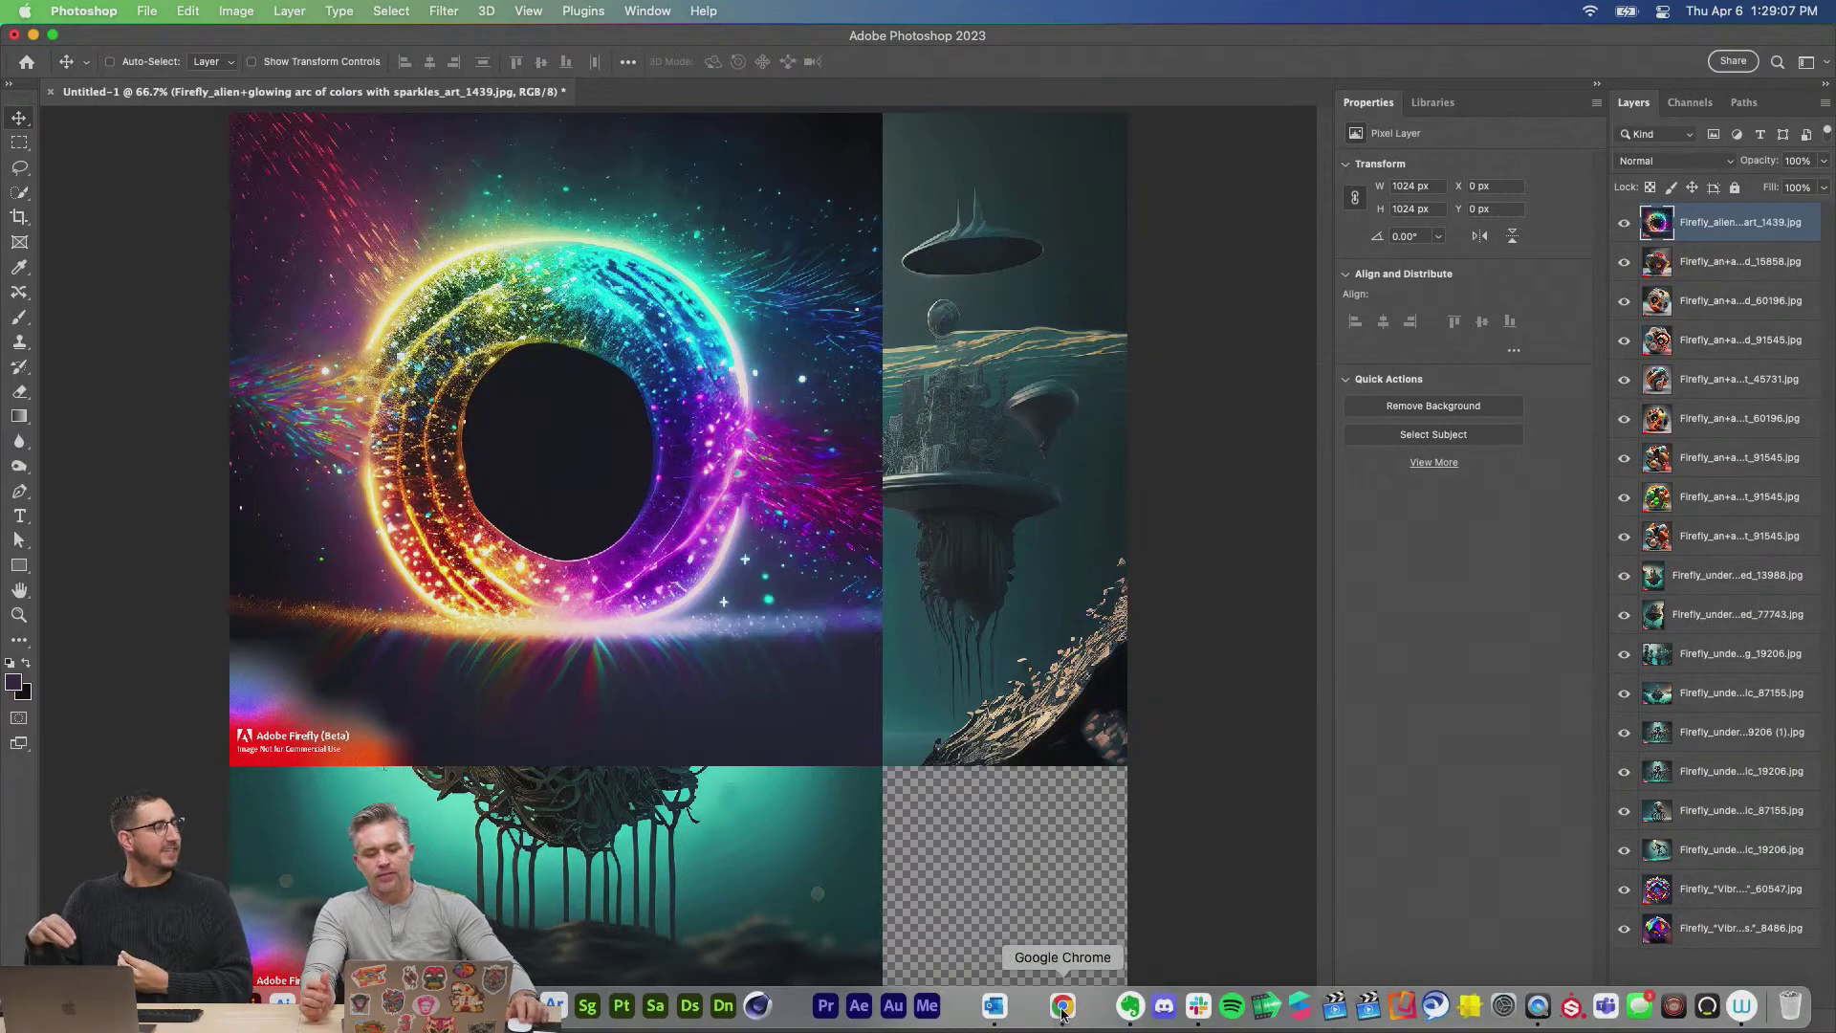
# Switch to Chrome showing the abstract objects and bring up the Downloads folder in Finder.
pyautogui.click(1061, 1006)
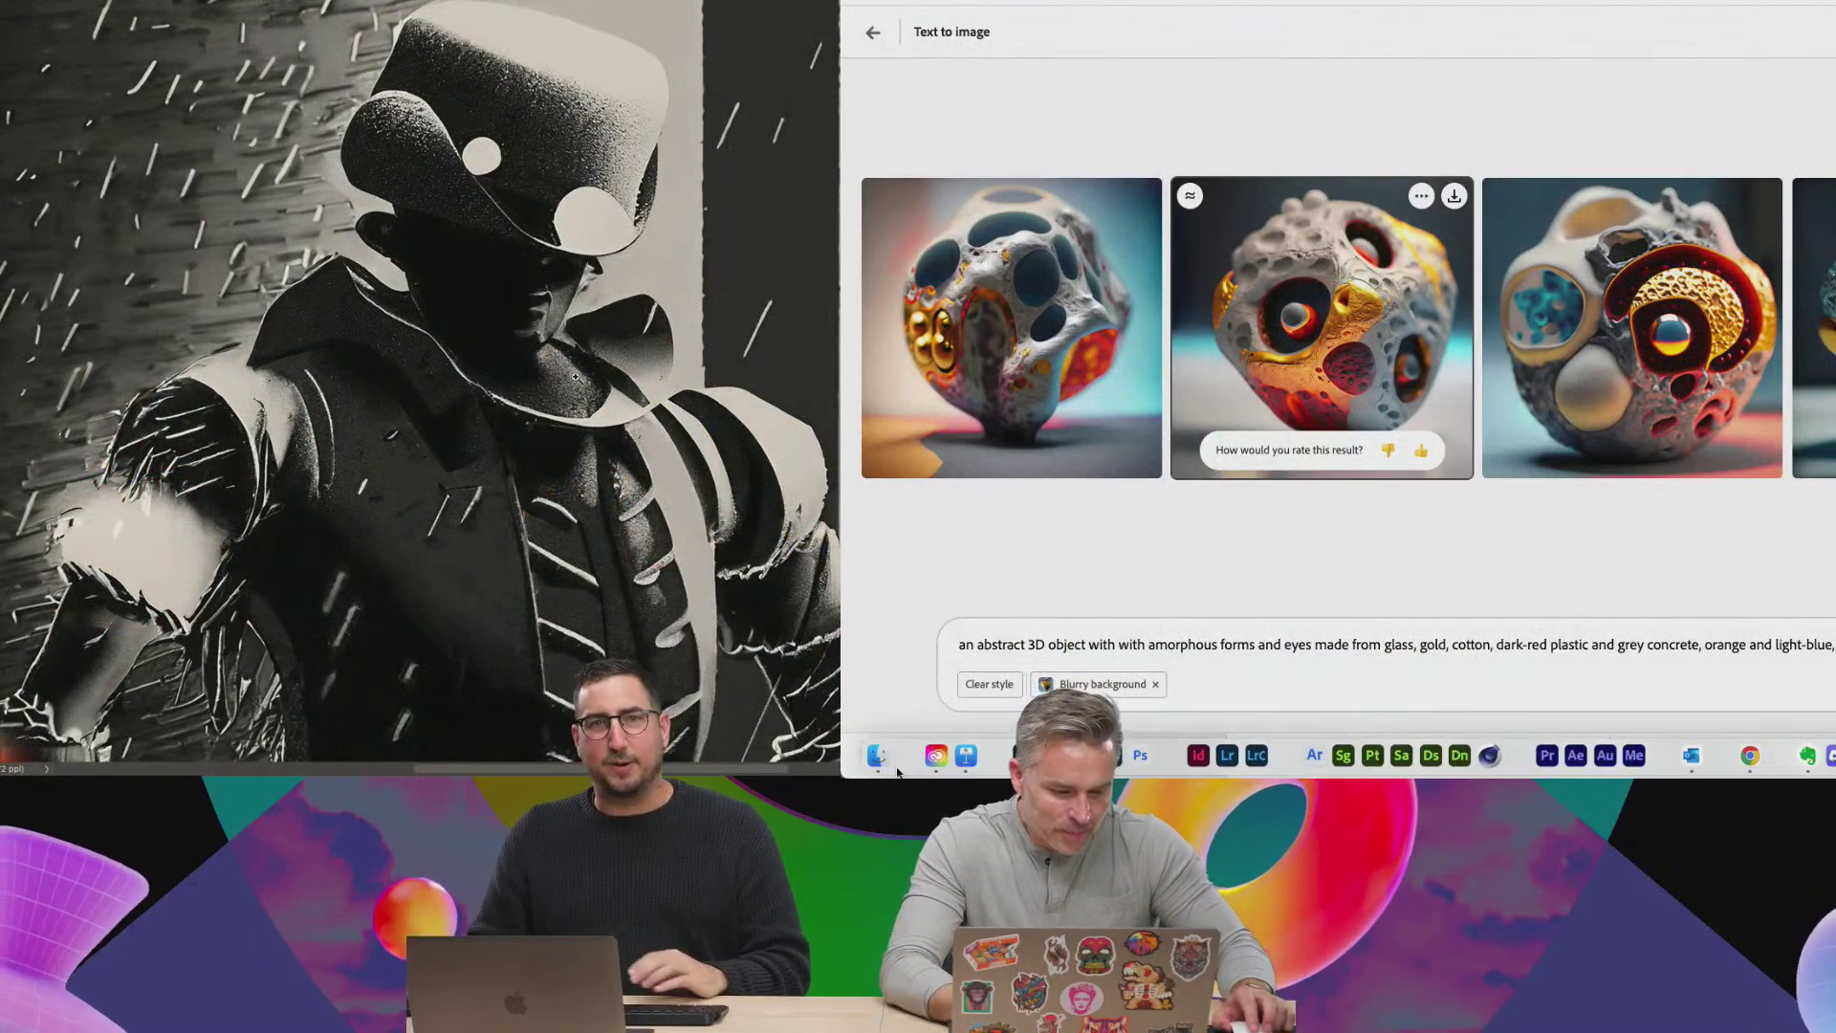
pyautogui.click(872, 758)
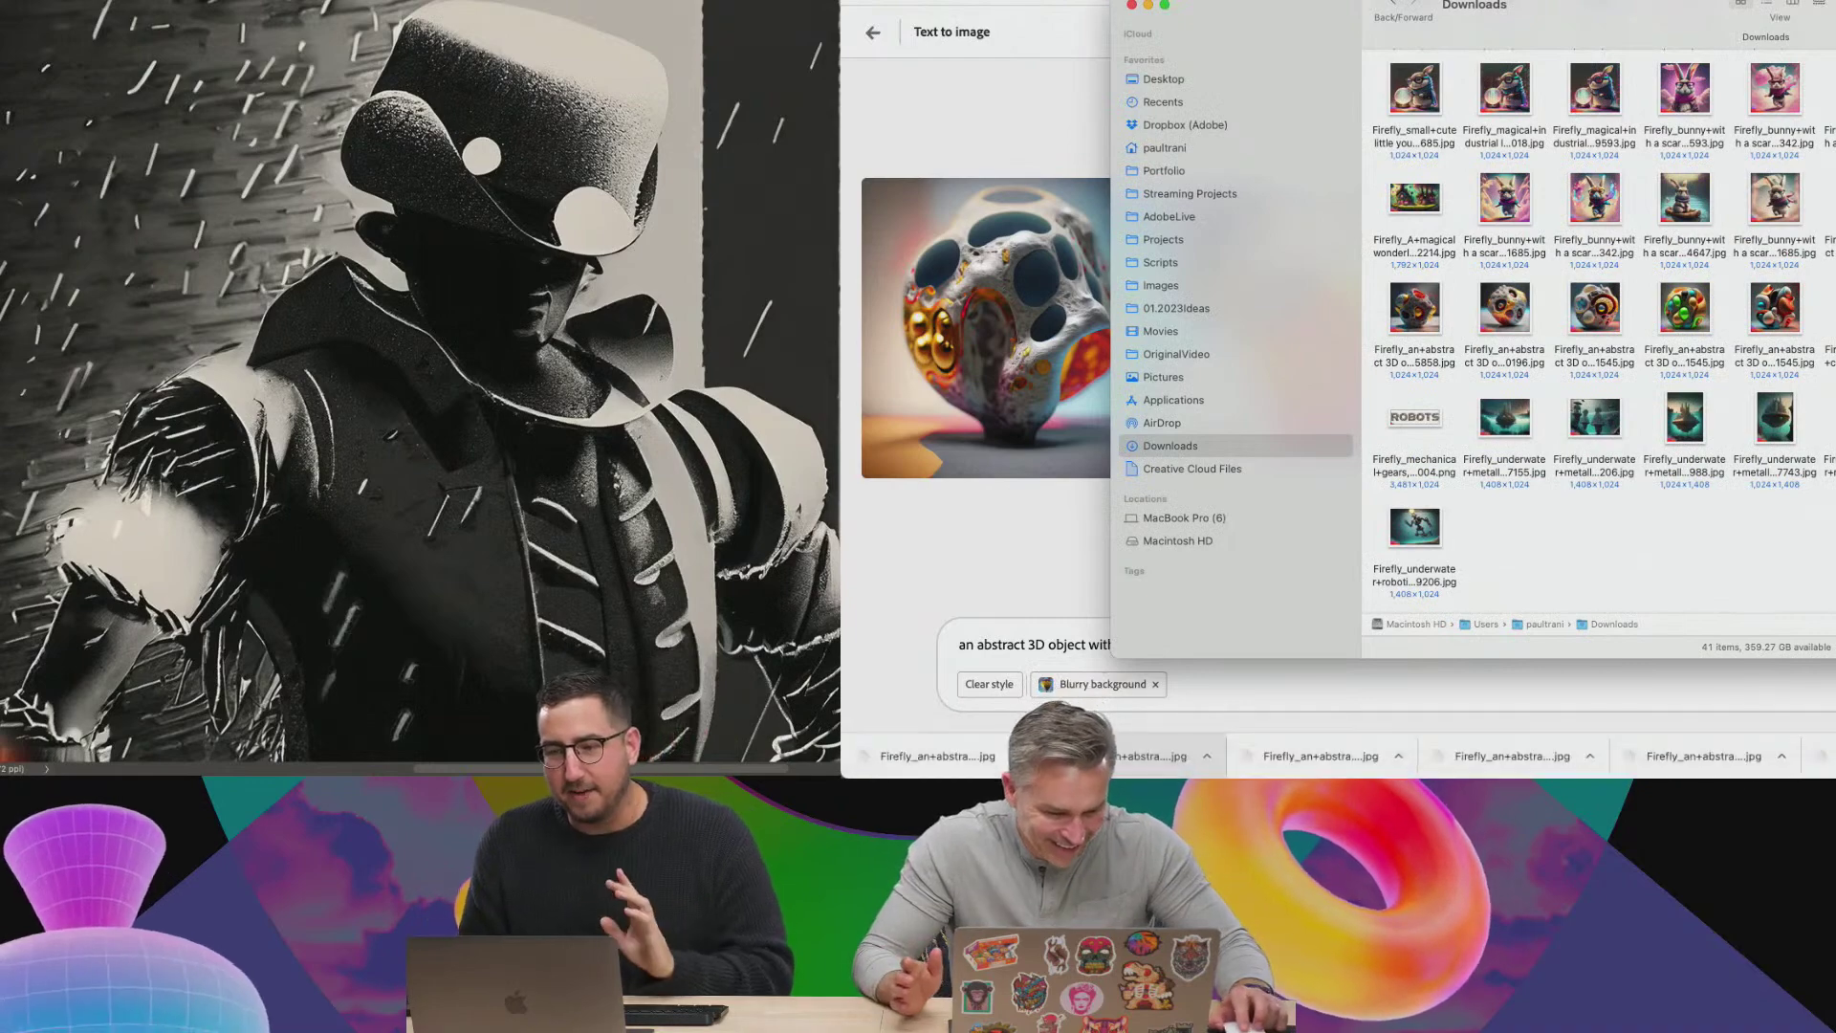
pyautogui.click(1126, 756)
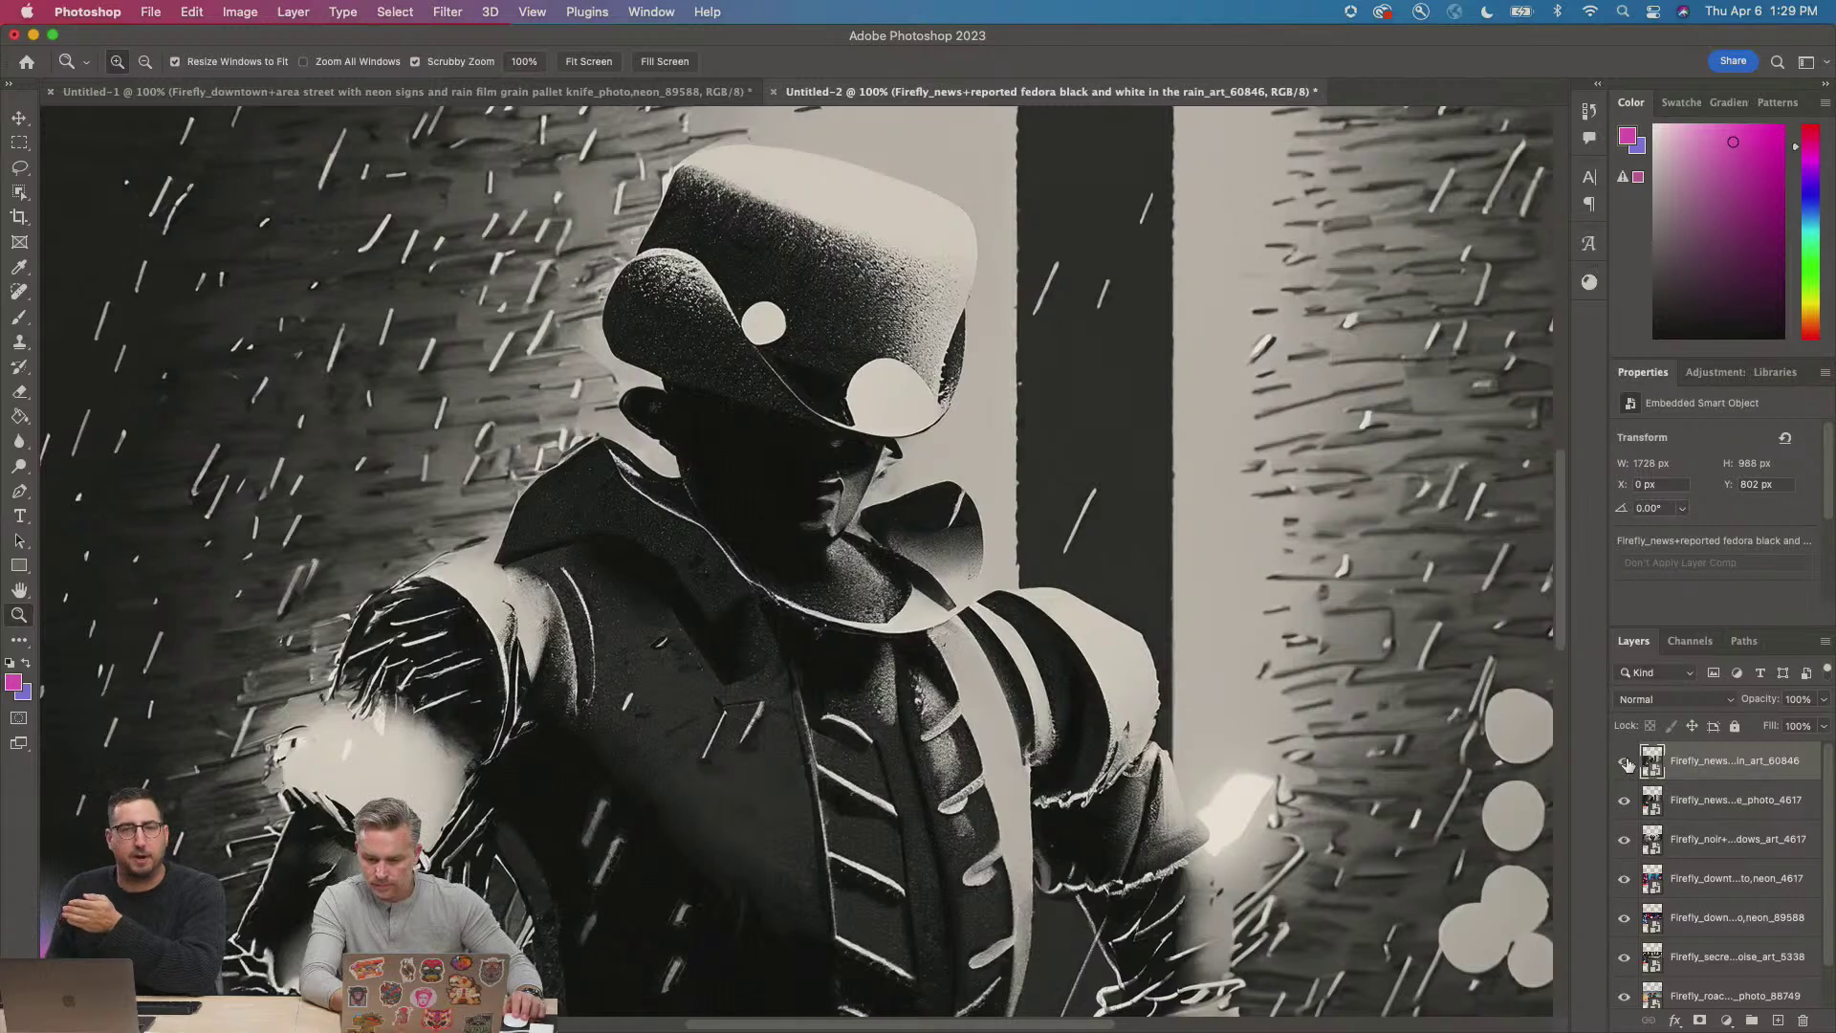
# Hide and reshow the top fedora layer to compare it with the photo version beneath.
pyautogui.click(1624, 761)
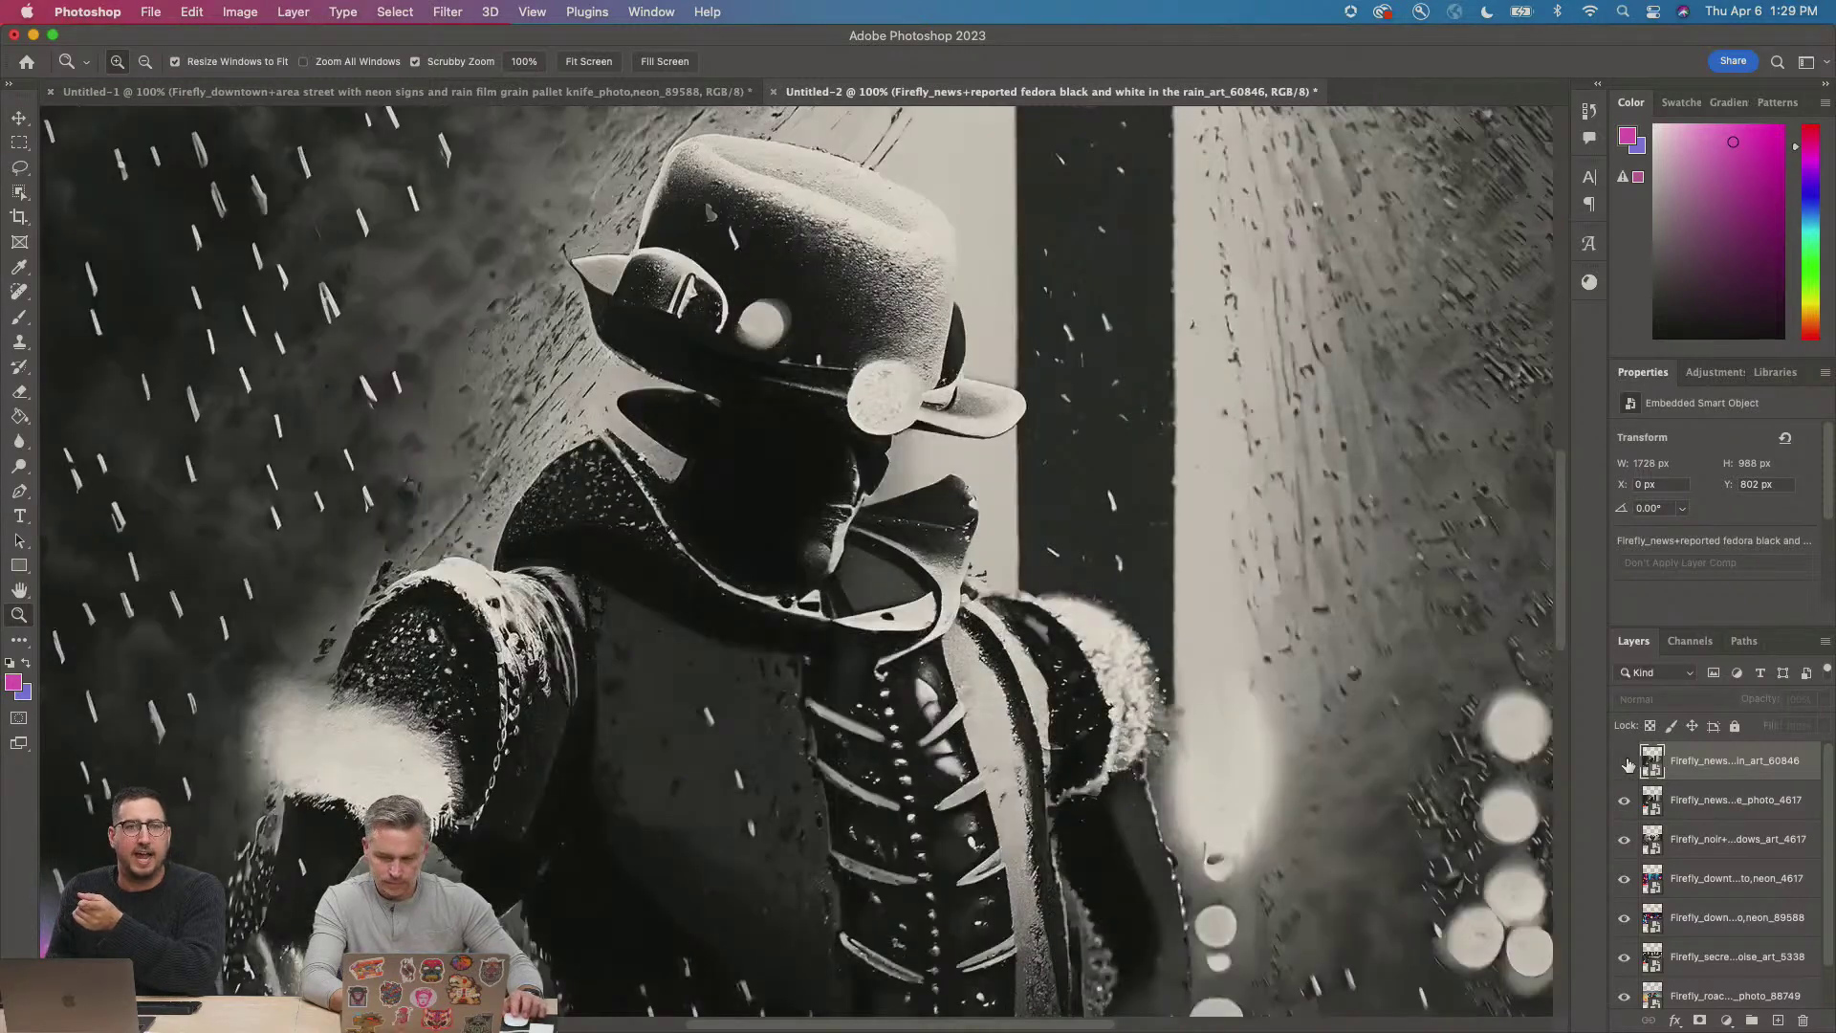
pyautogui.click(1625, 761)
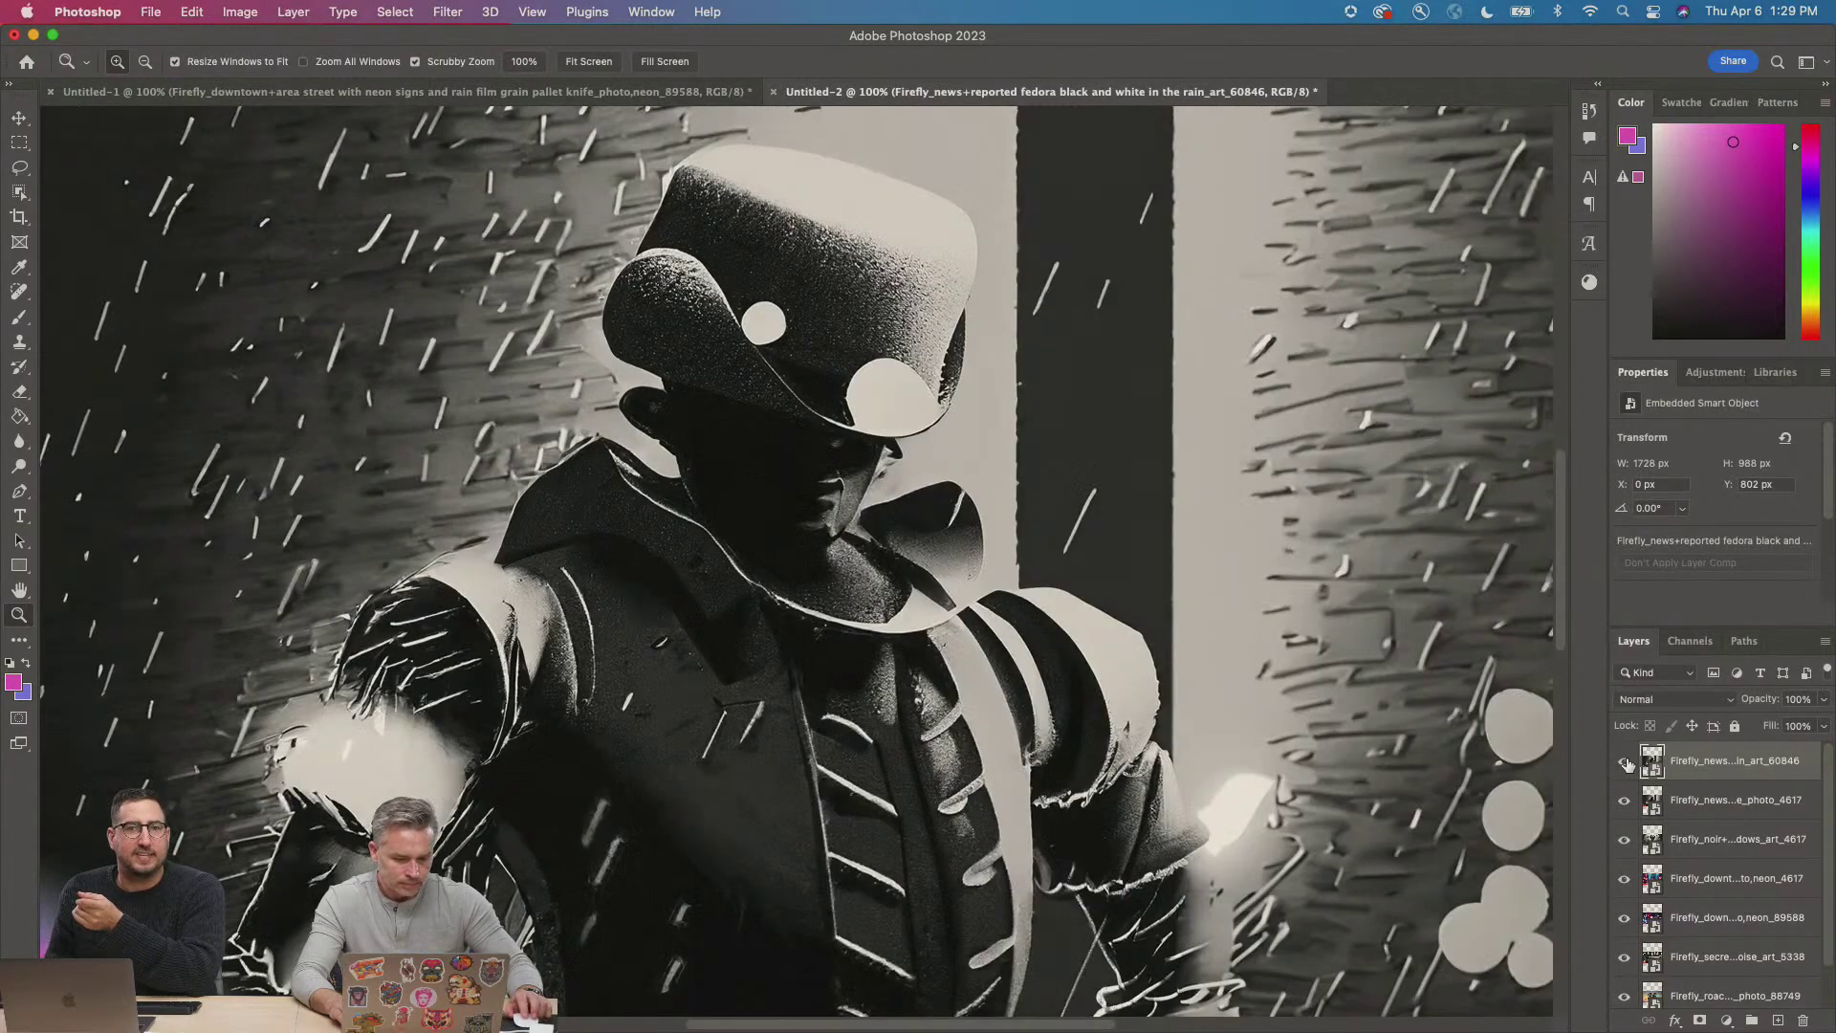
# Toggle the top fedora art layer repeatedly to compare its rendering with the photo version beneath.
pyautogui.click(1625, 761)
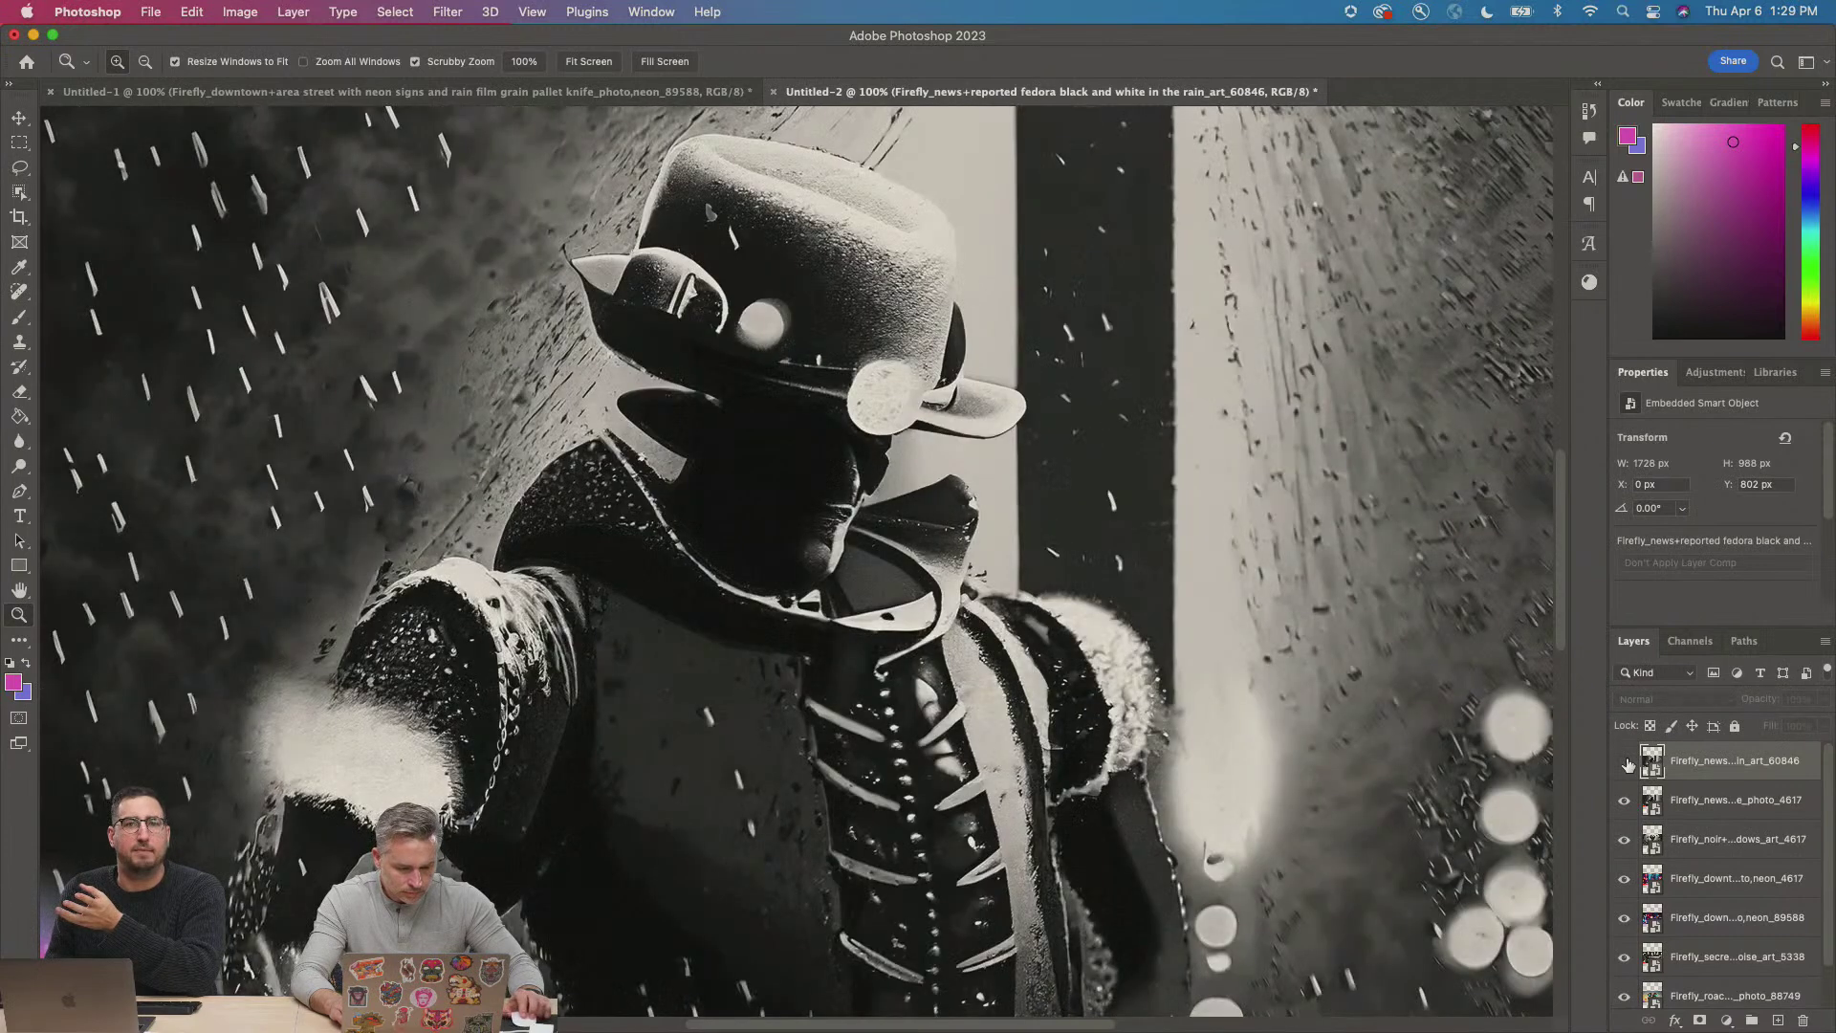
pyautogui.click(1624, 762)
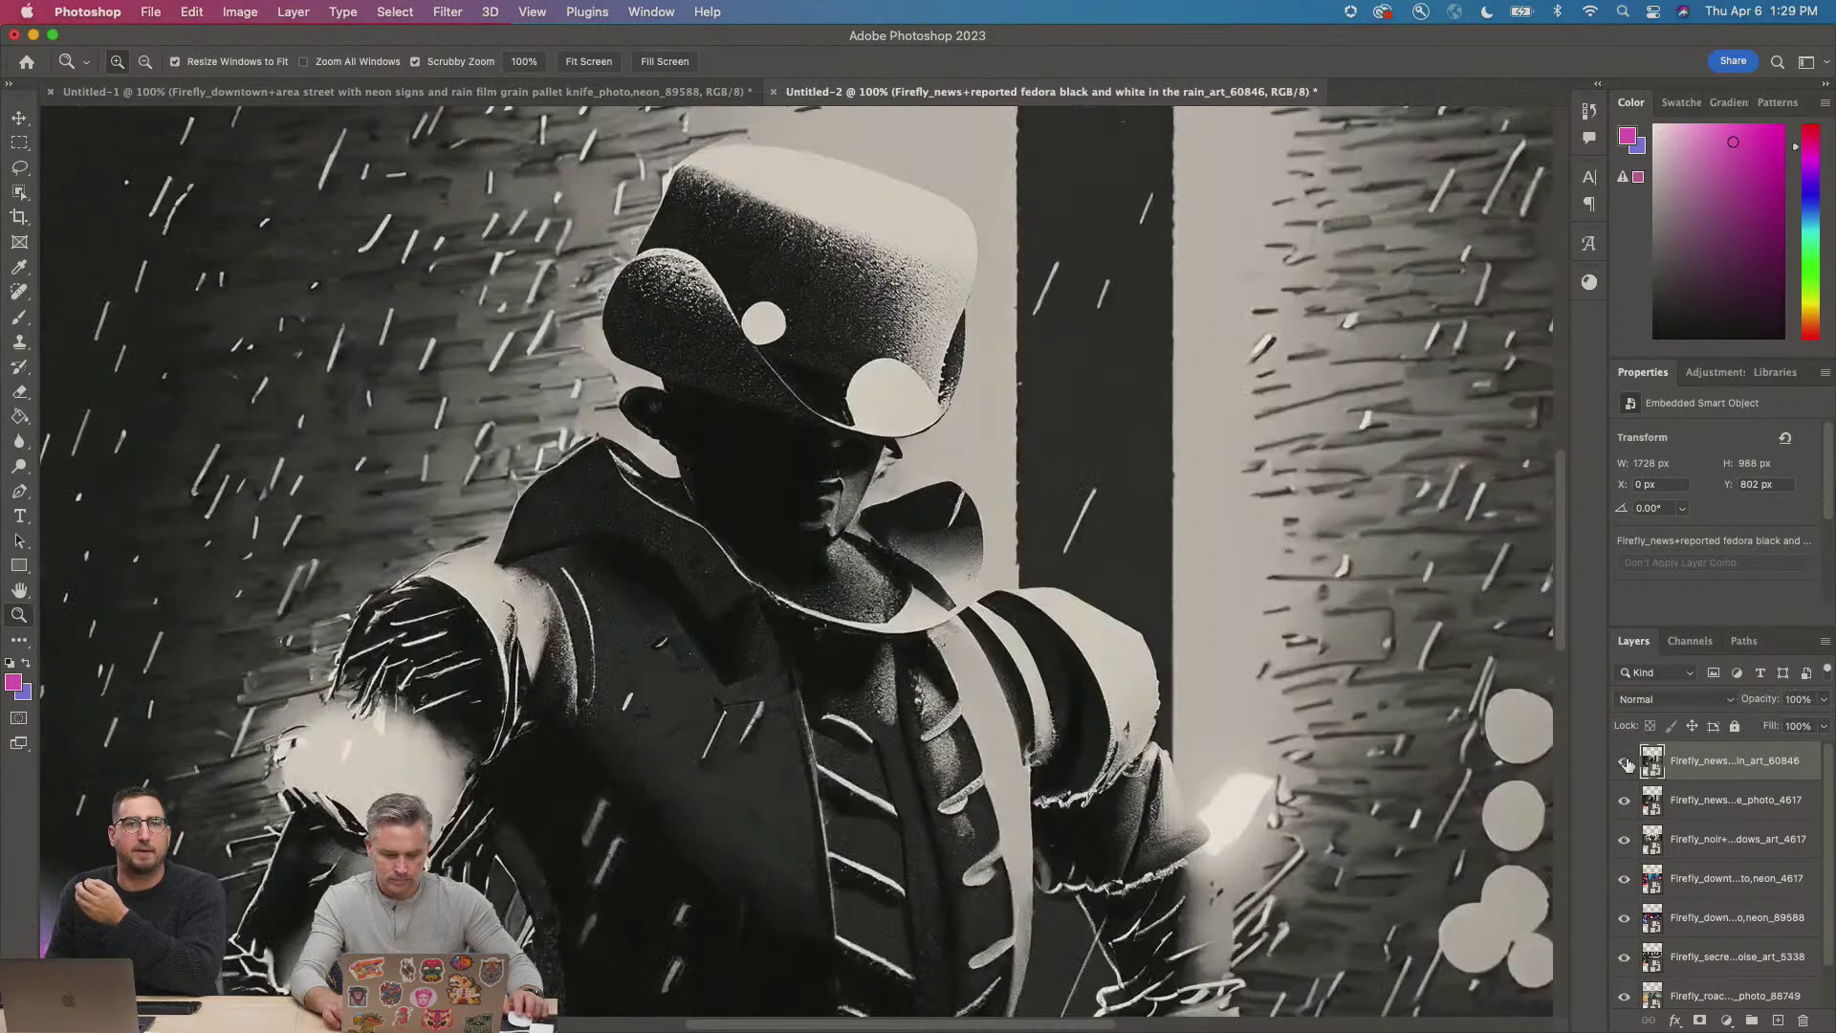
pyautogui.click(1625, 761)
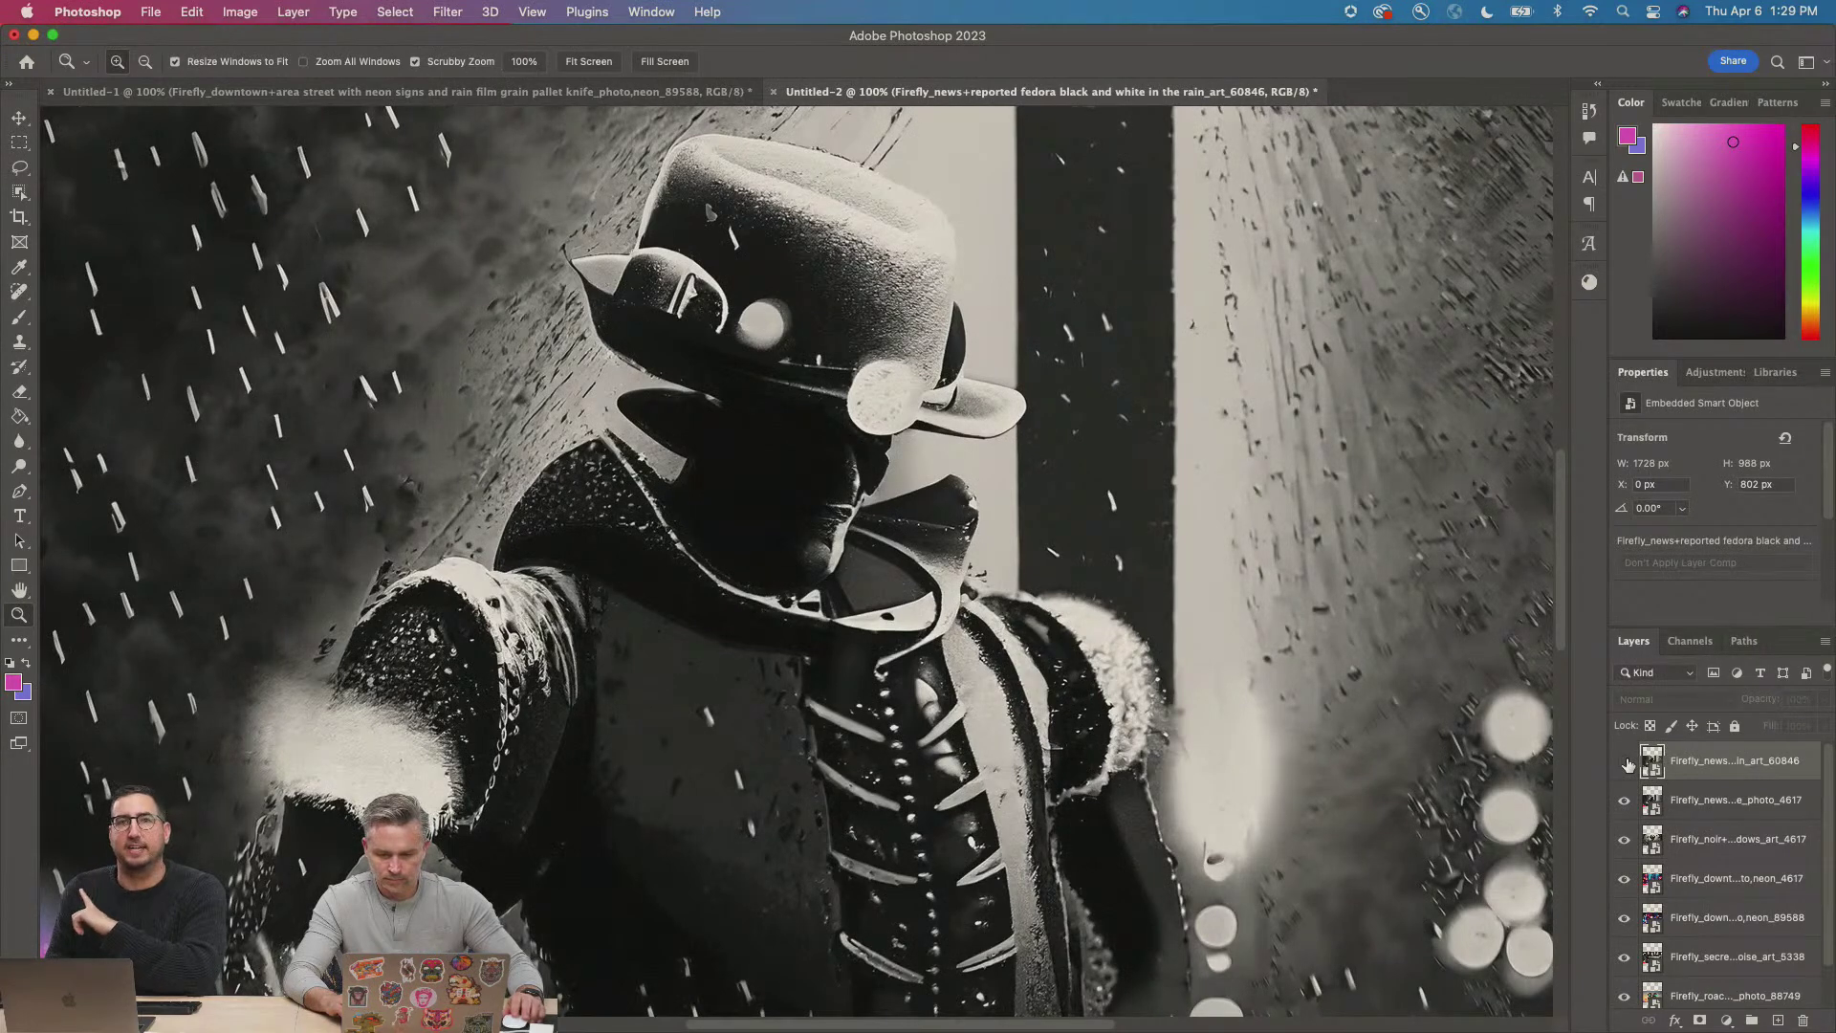
pyautogui.click(1624, 761)
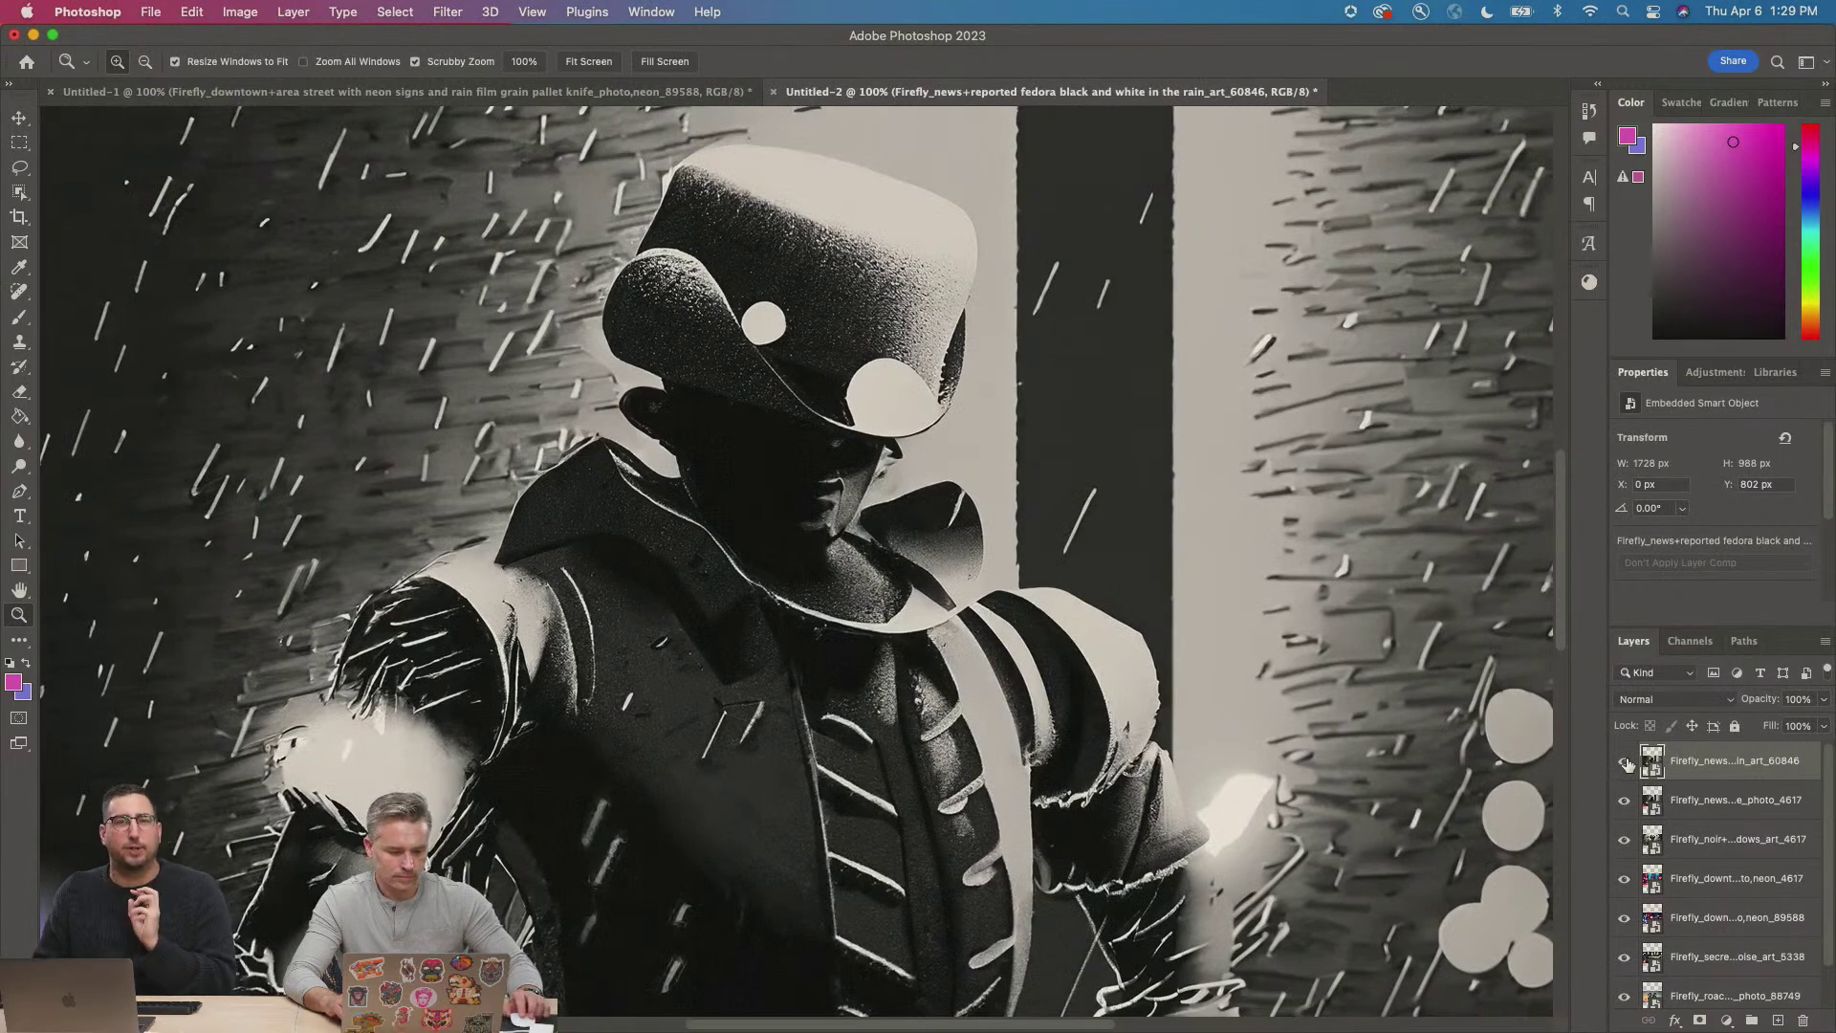
# Hide the fedora art, fedora photo and noir alien layers to view the neon downtown image beneath.
pyautogui.click(1625, 762)
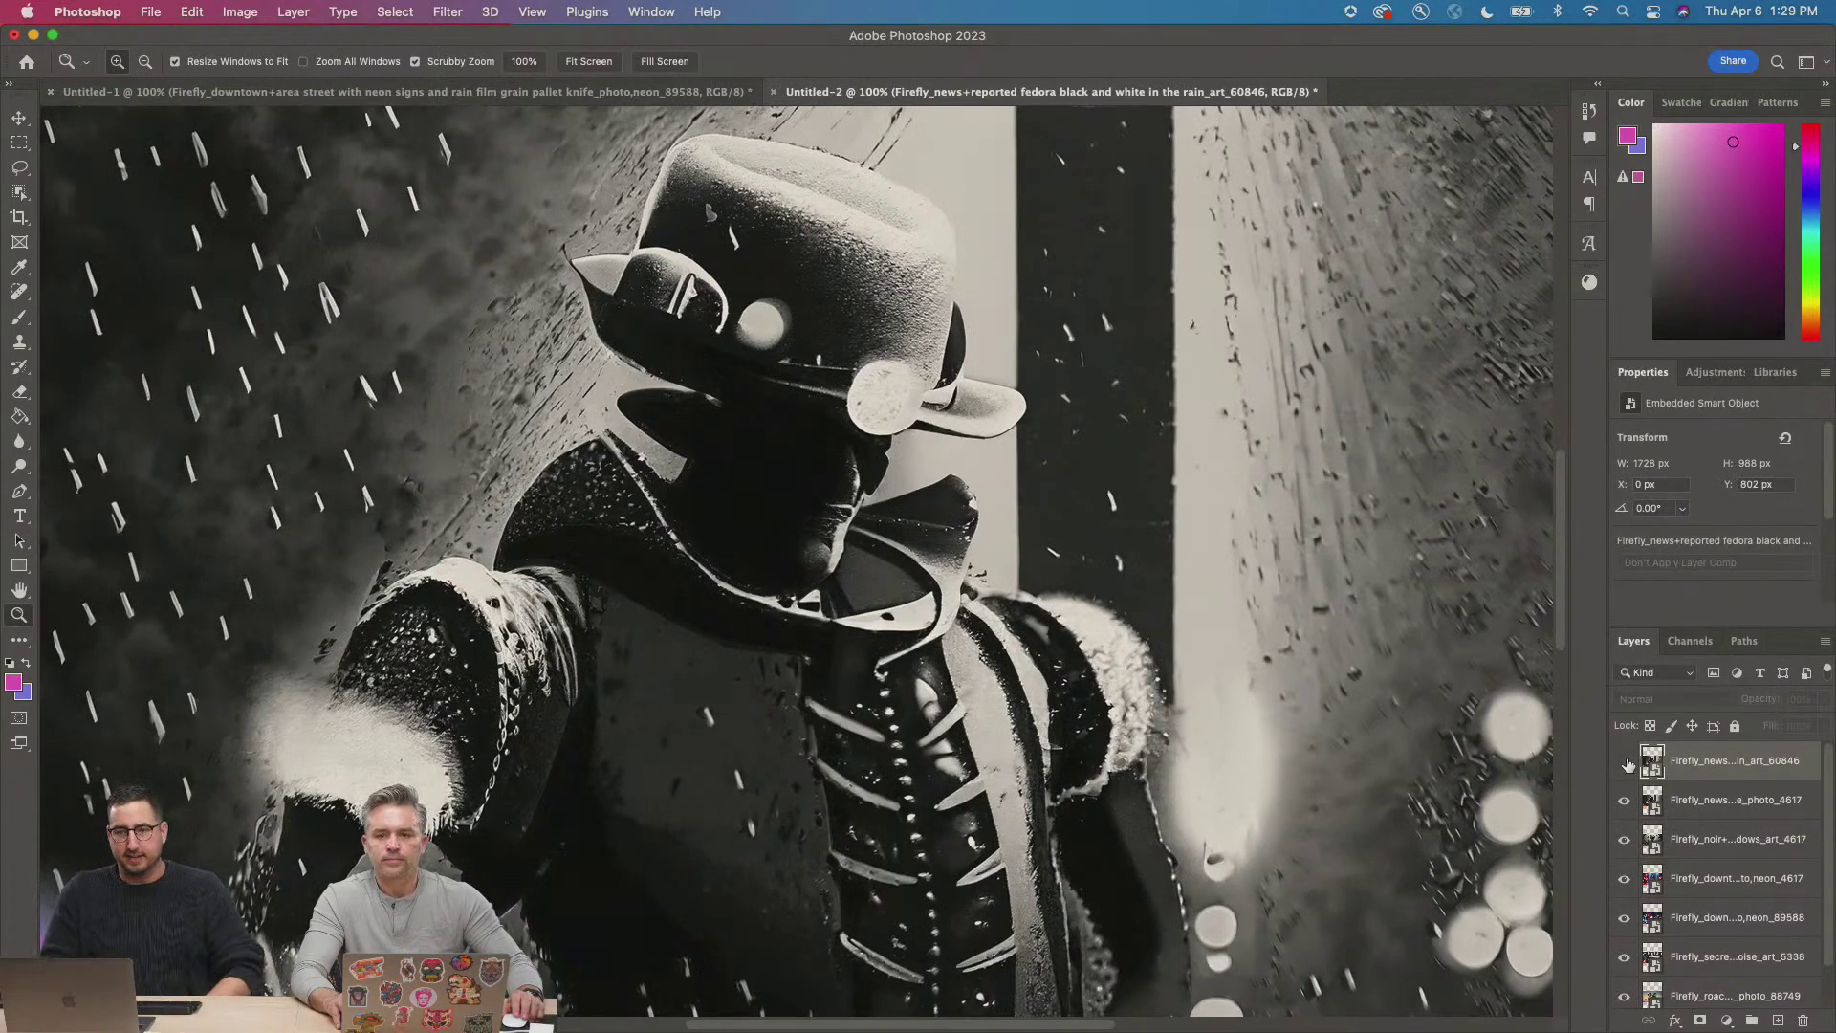
pyautogui.press('super+minus')
pyautogui.press('super+minus')
pyautogui.press('super+minus')
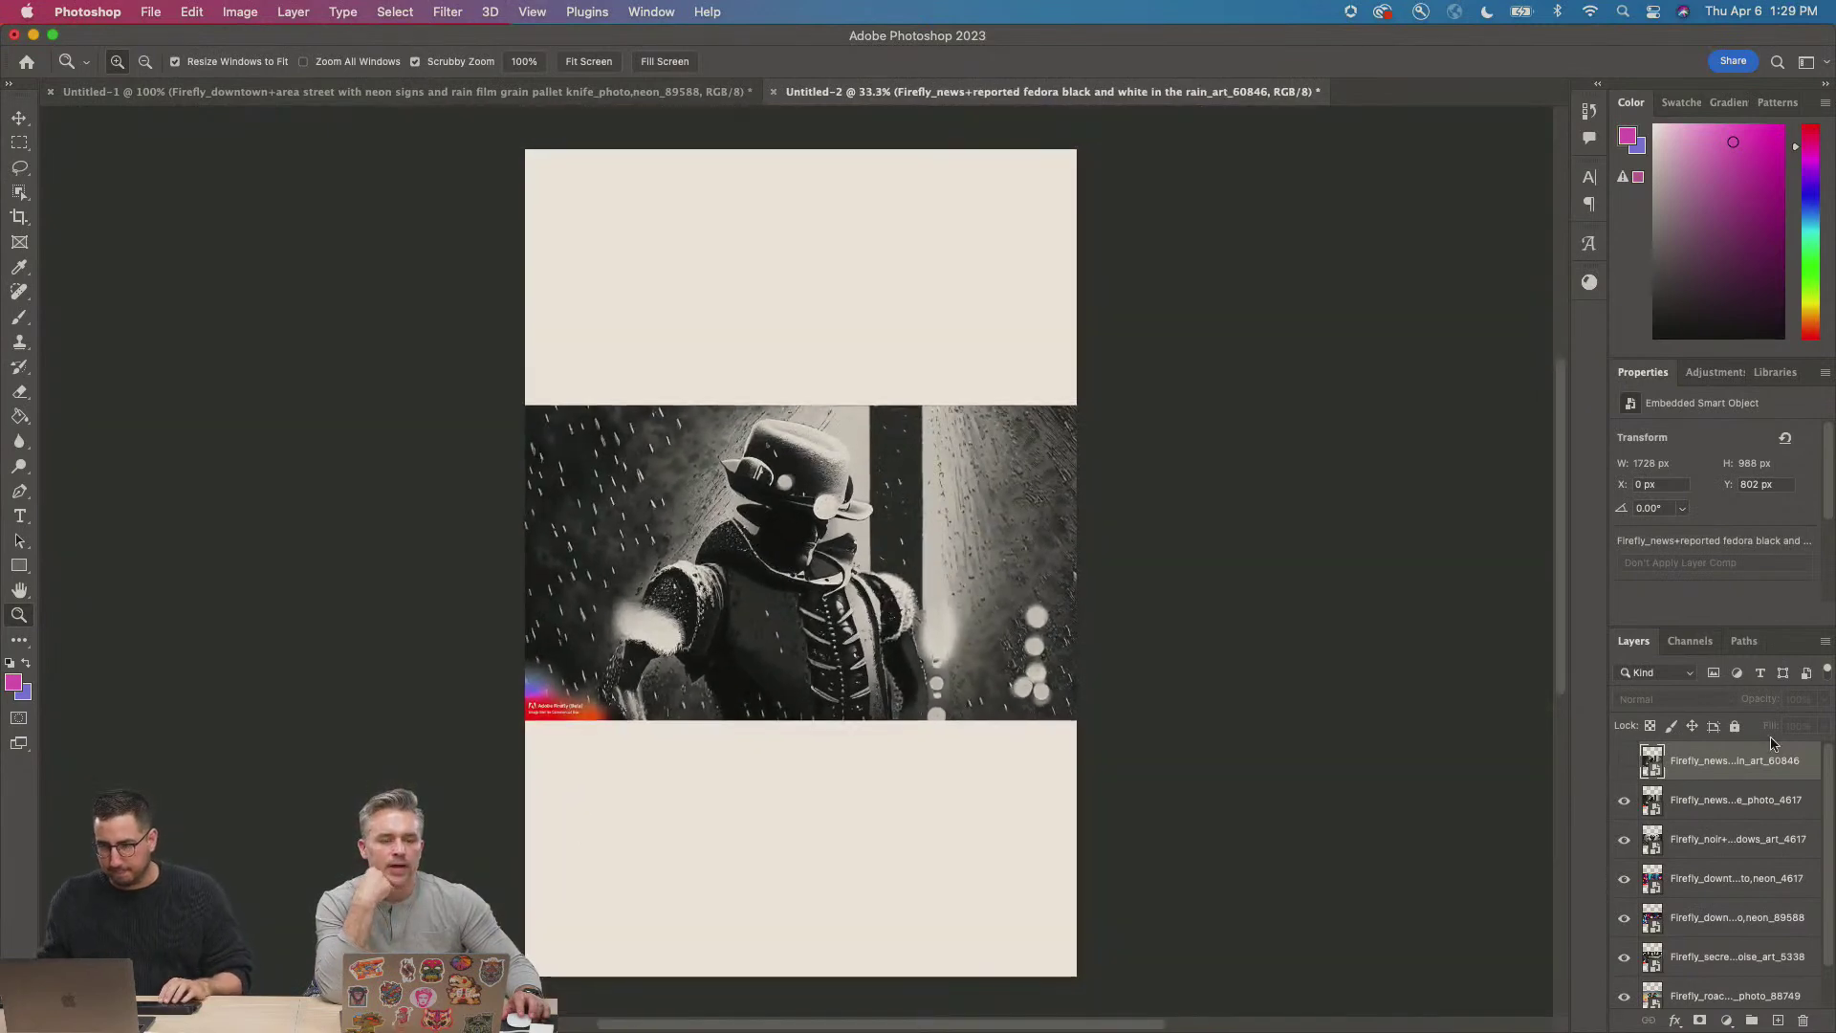
pyautogui.click(1626, 803)
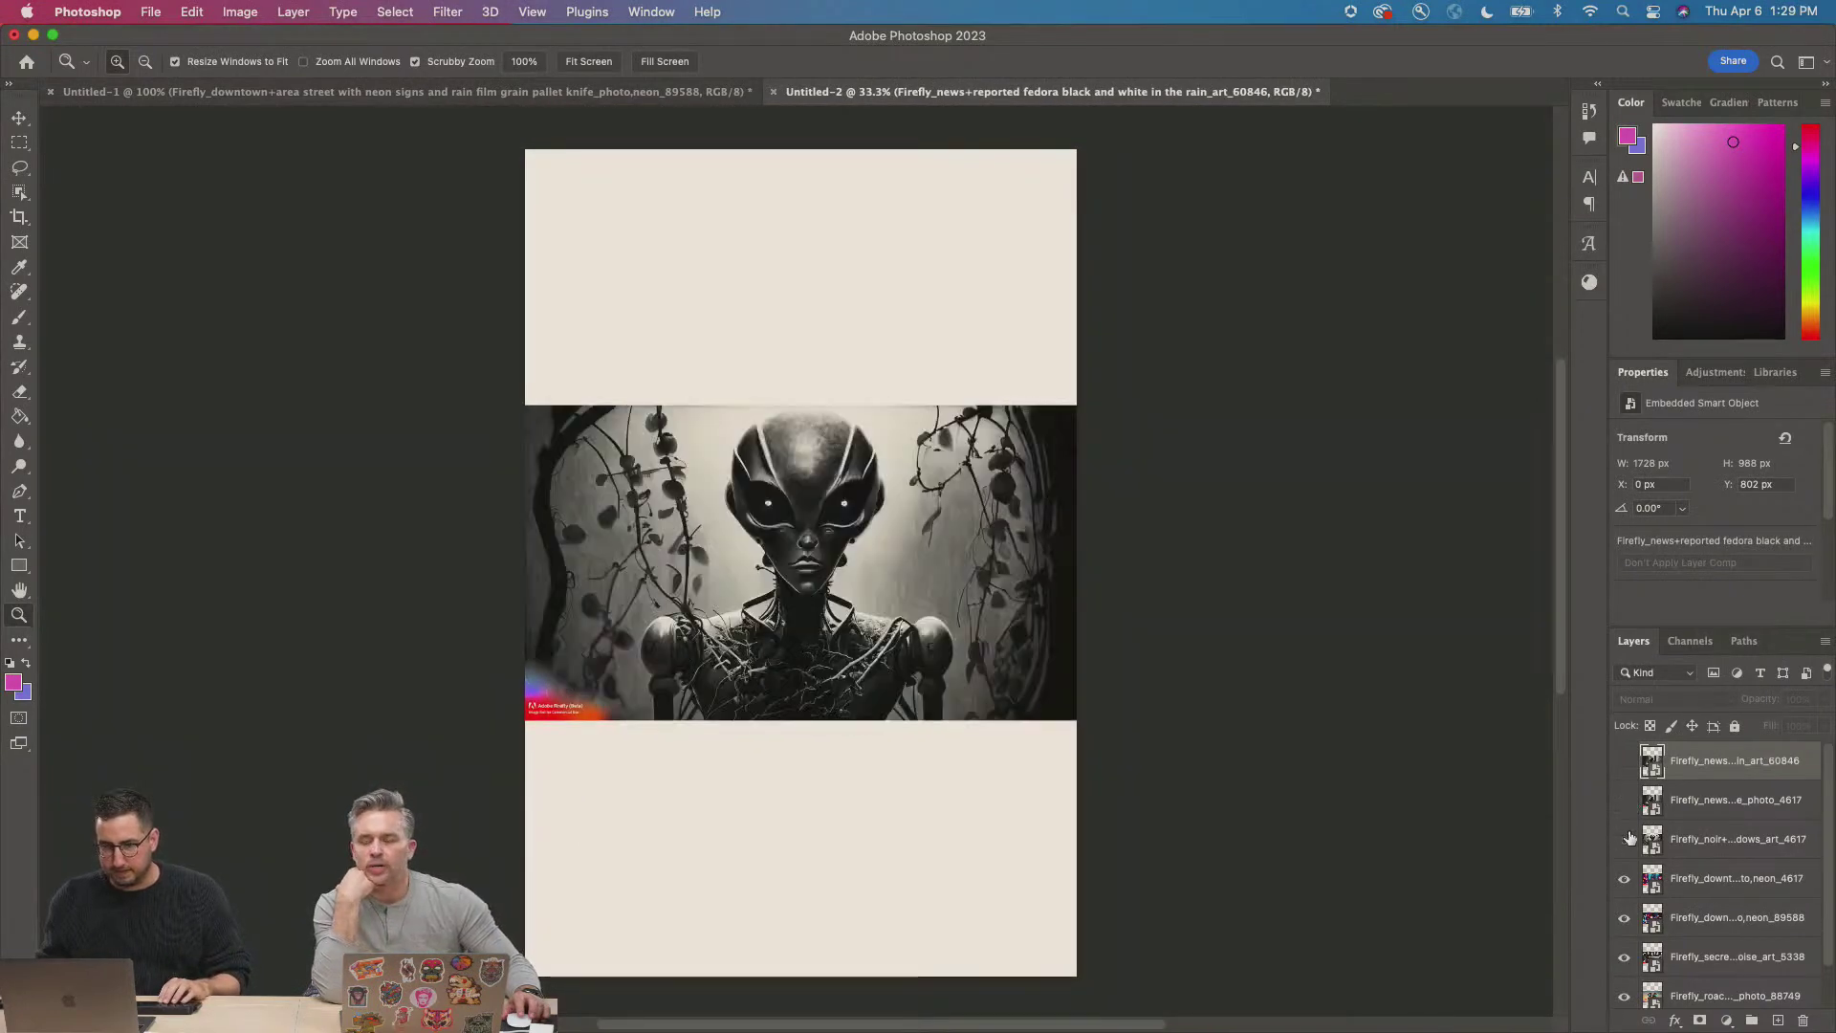
pyautogui.click(1626, 838)
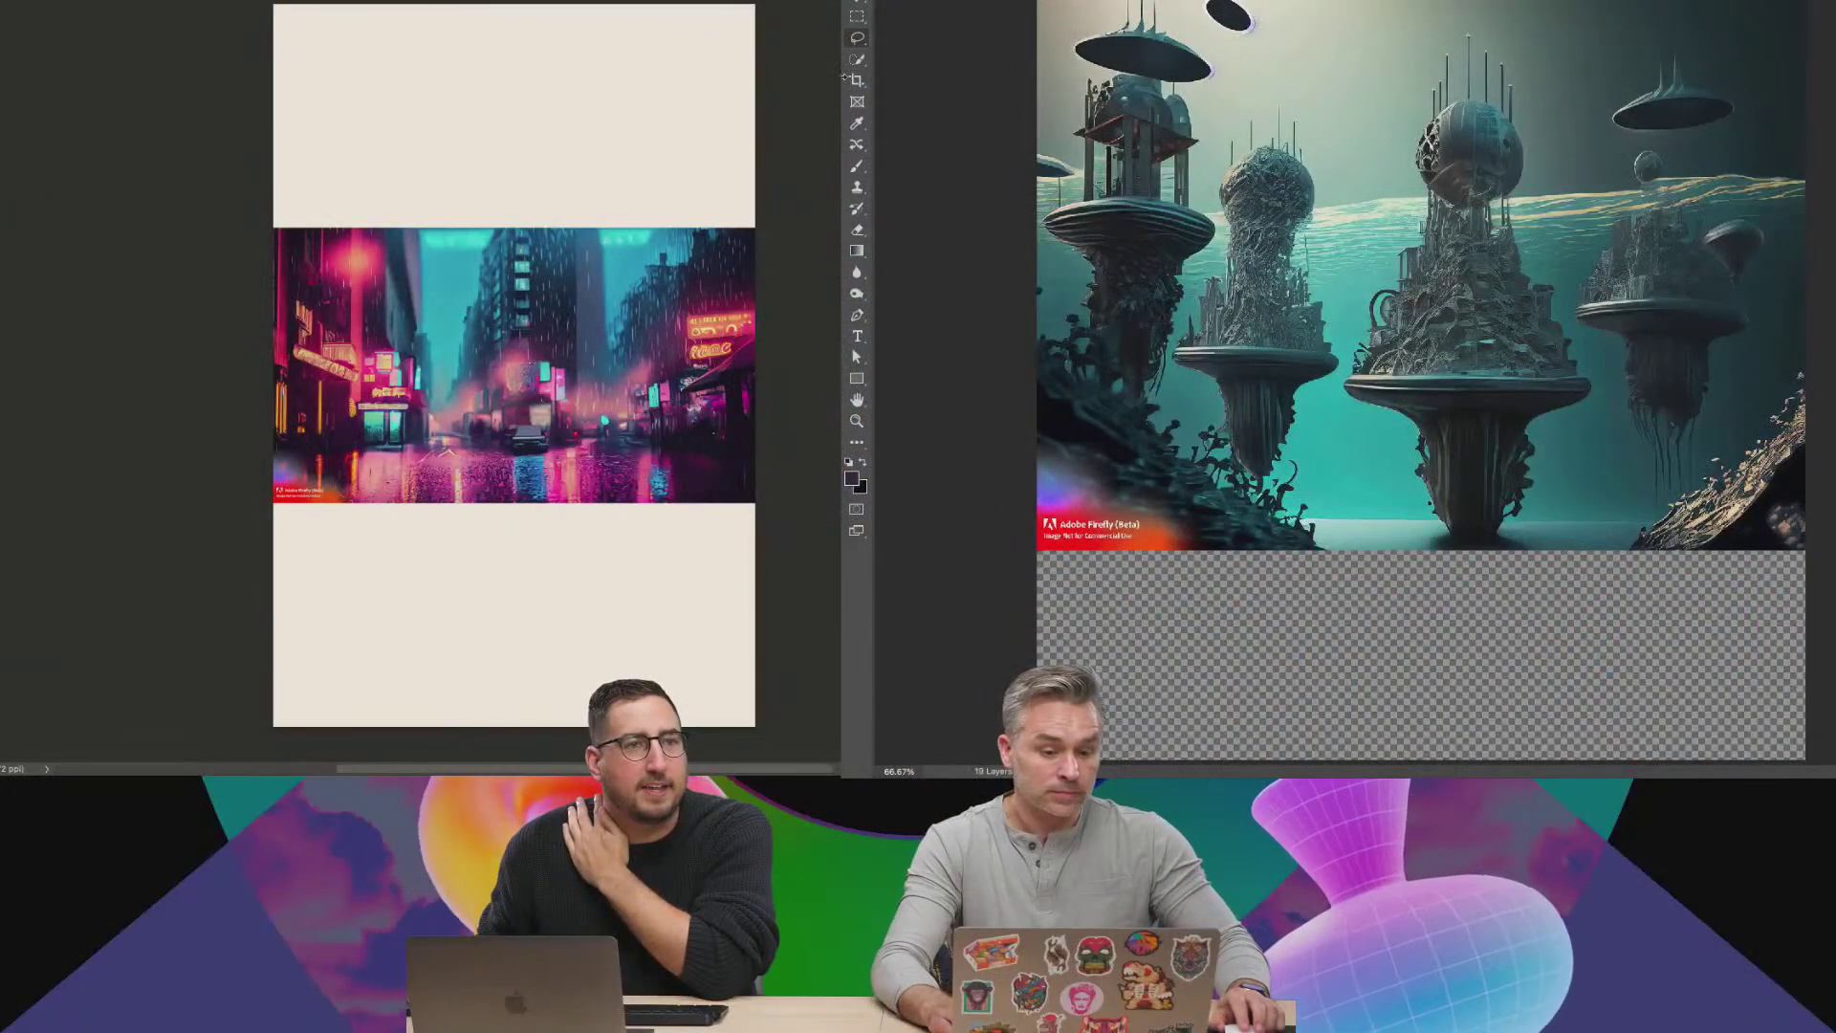
# Lasso the Firefly badges in the lower-left corners of the underwater city images and remove them with Content-Aware Fill.
pyautogui.click(856, 37)
pyautogui.moveTo(1041, 448); pyautogui.dragTo(1091, 571)
pyautogui.hotkey('shift', 'BackSpace')
pyautogui.press('Return')
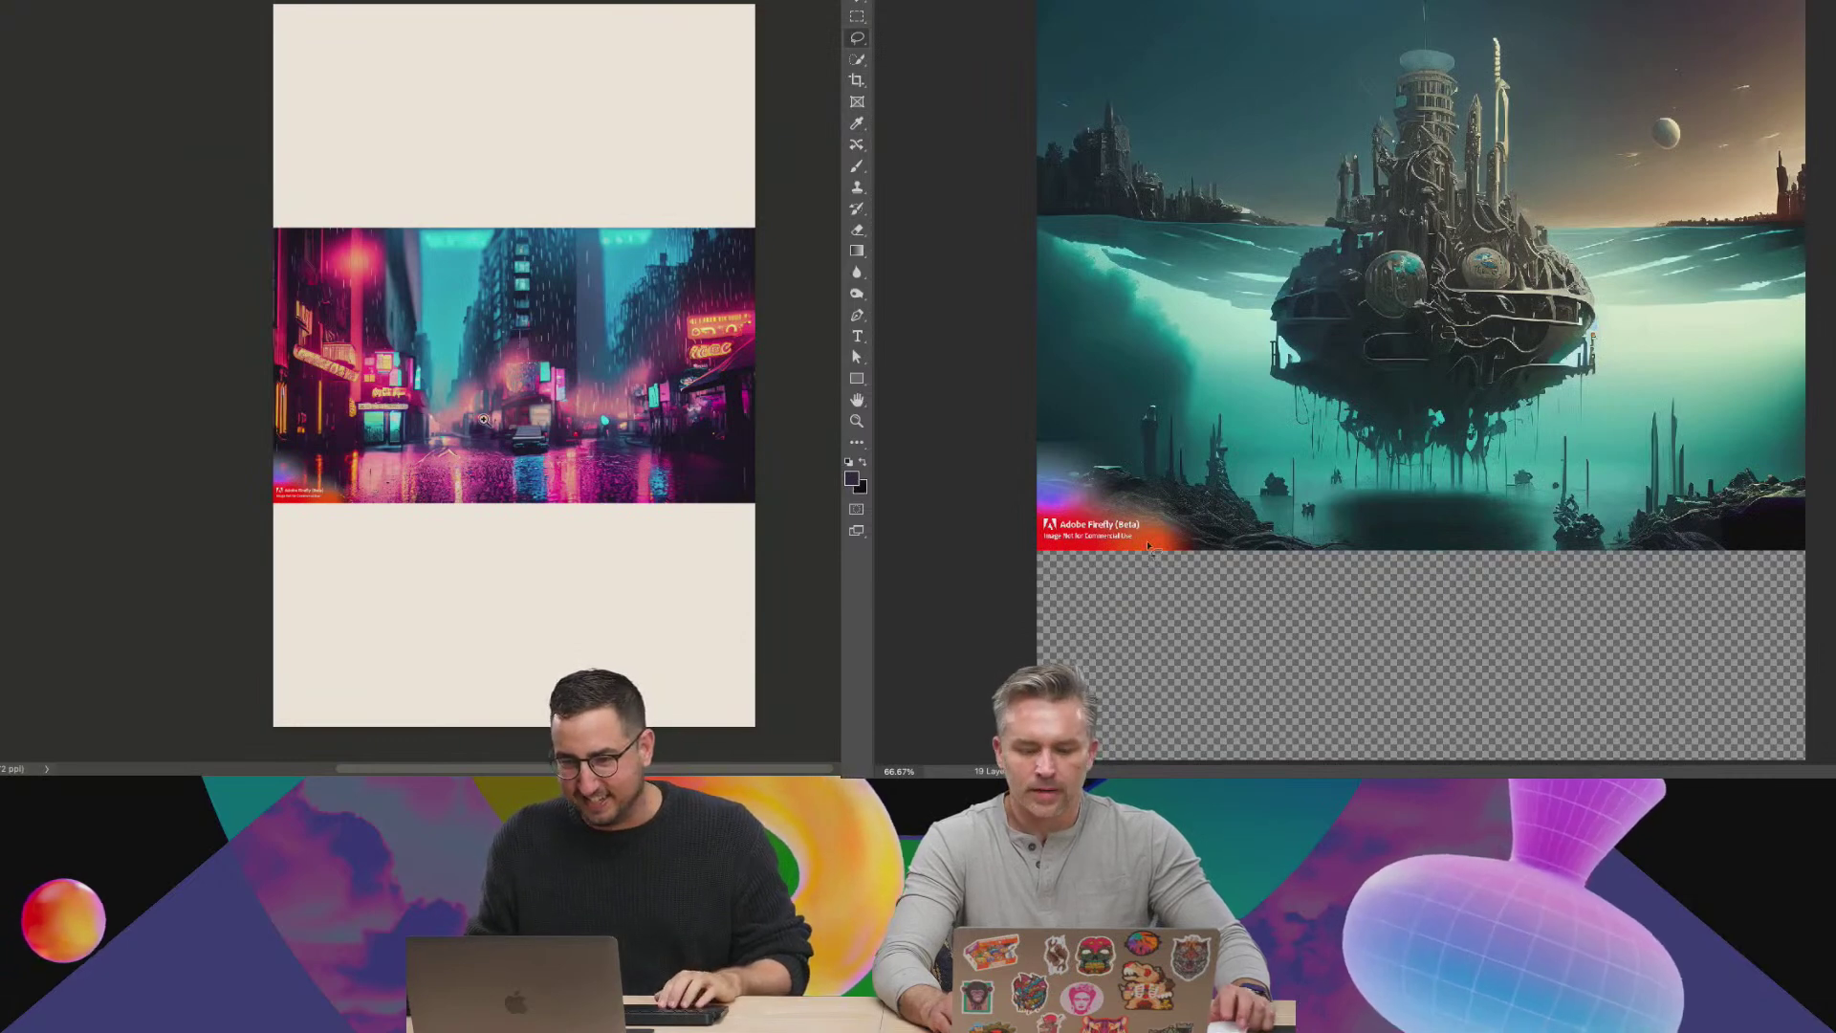
pyautogui.moveTo(1031, 437)
pyautogui.mouseDown()
pyautogui.moveTo(1192, 526)
pyautogui.moveTo(954, 563)
pyautogui.mouseUp()
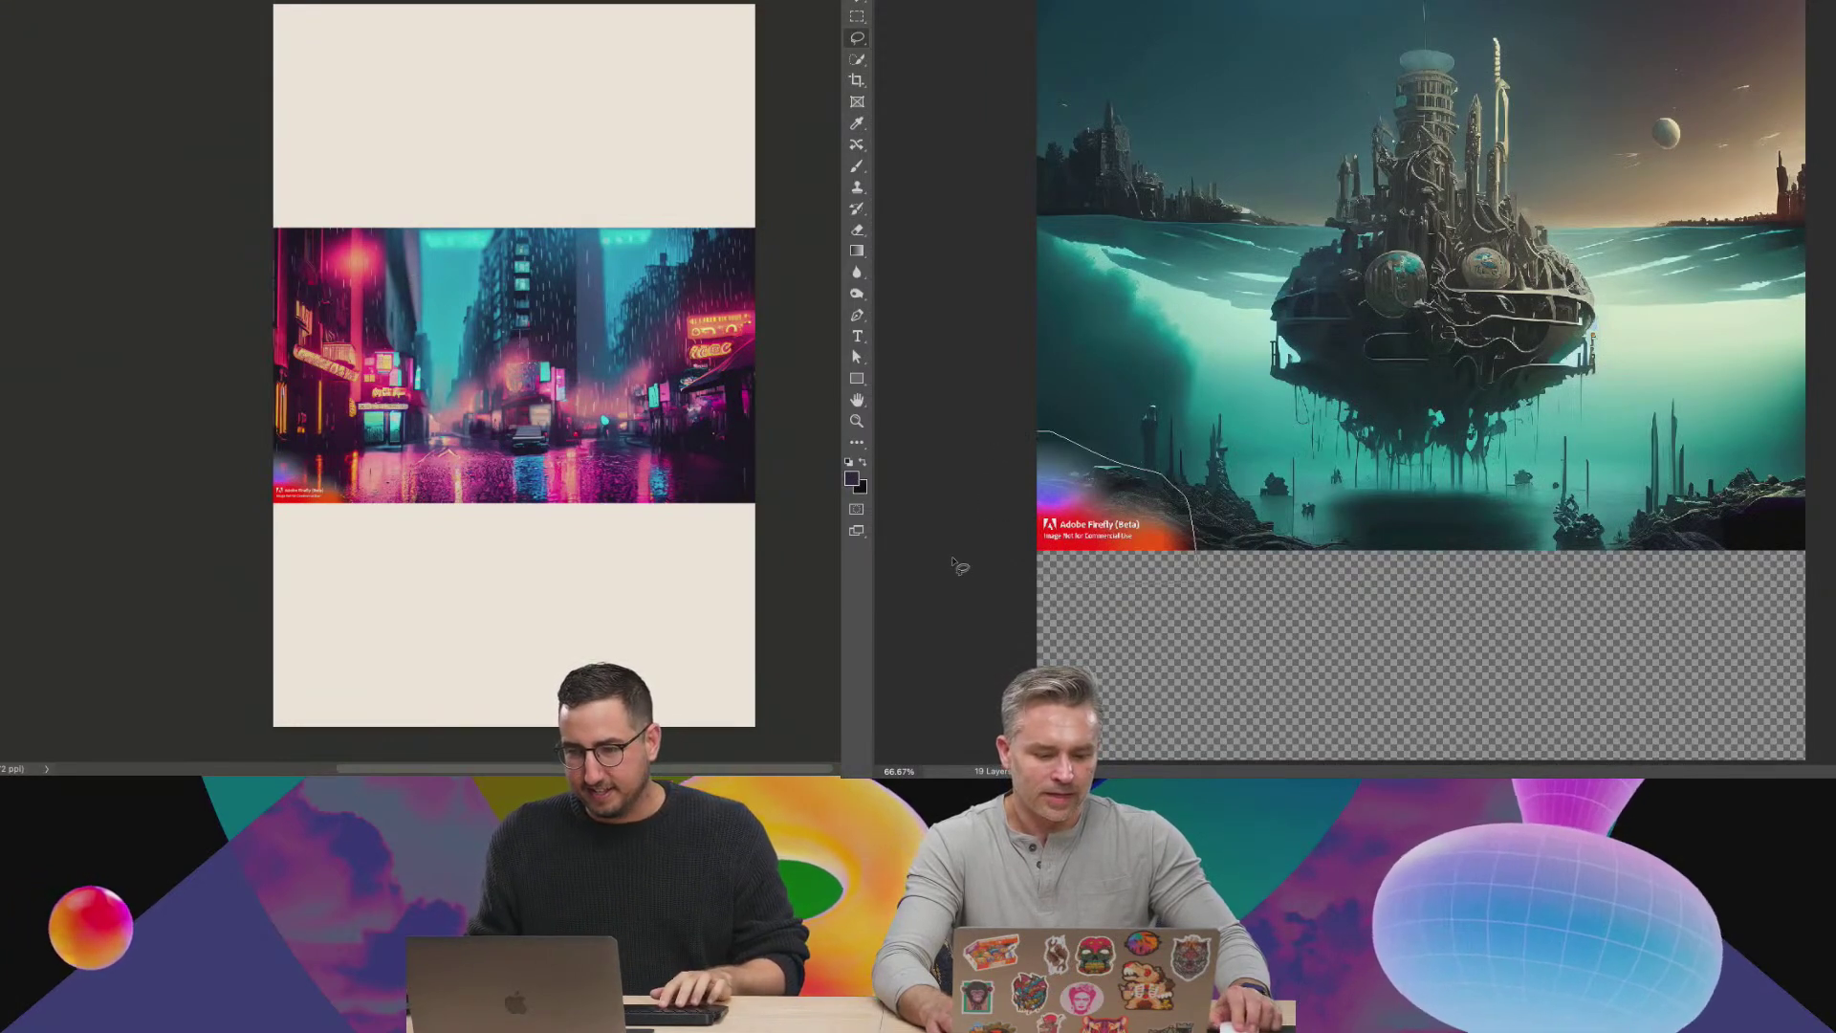
pyautogui.hotkey('shift', 'BackSpace')
pyautogui.press('Return')
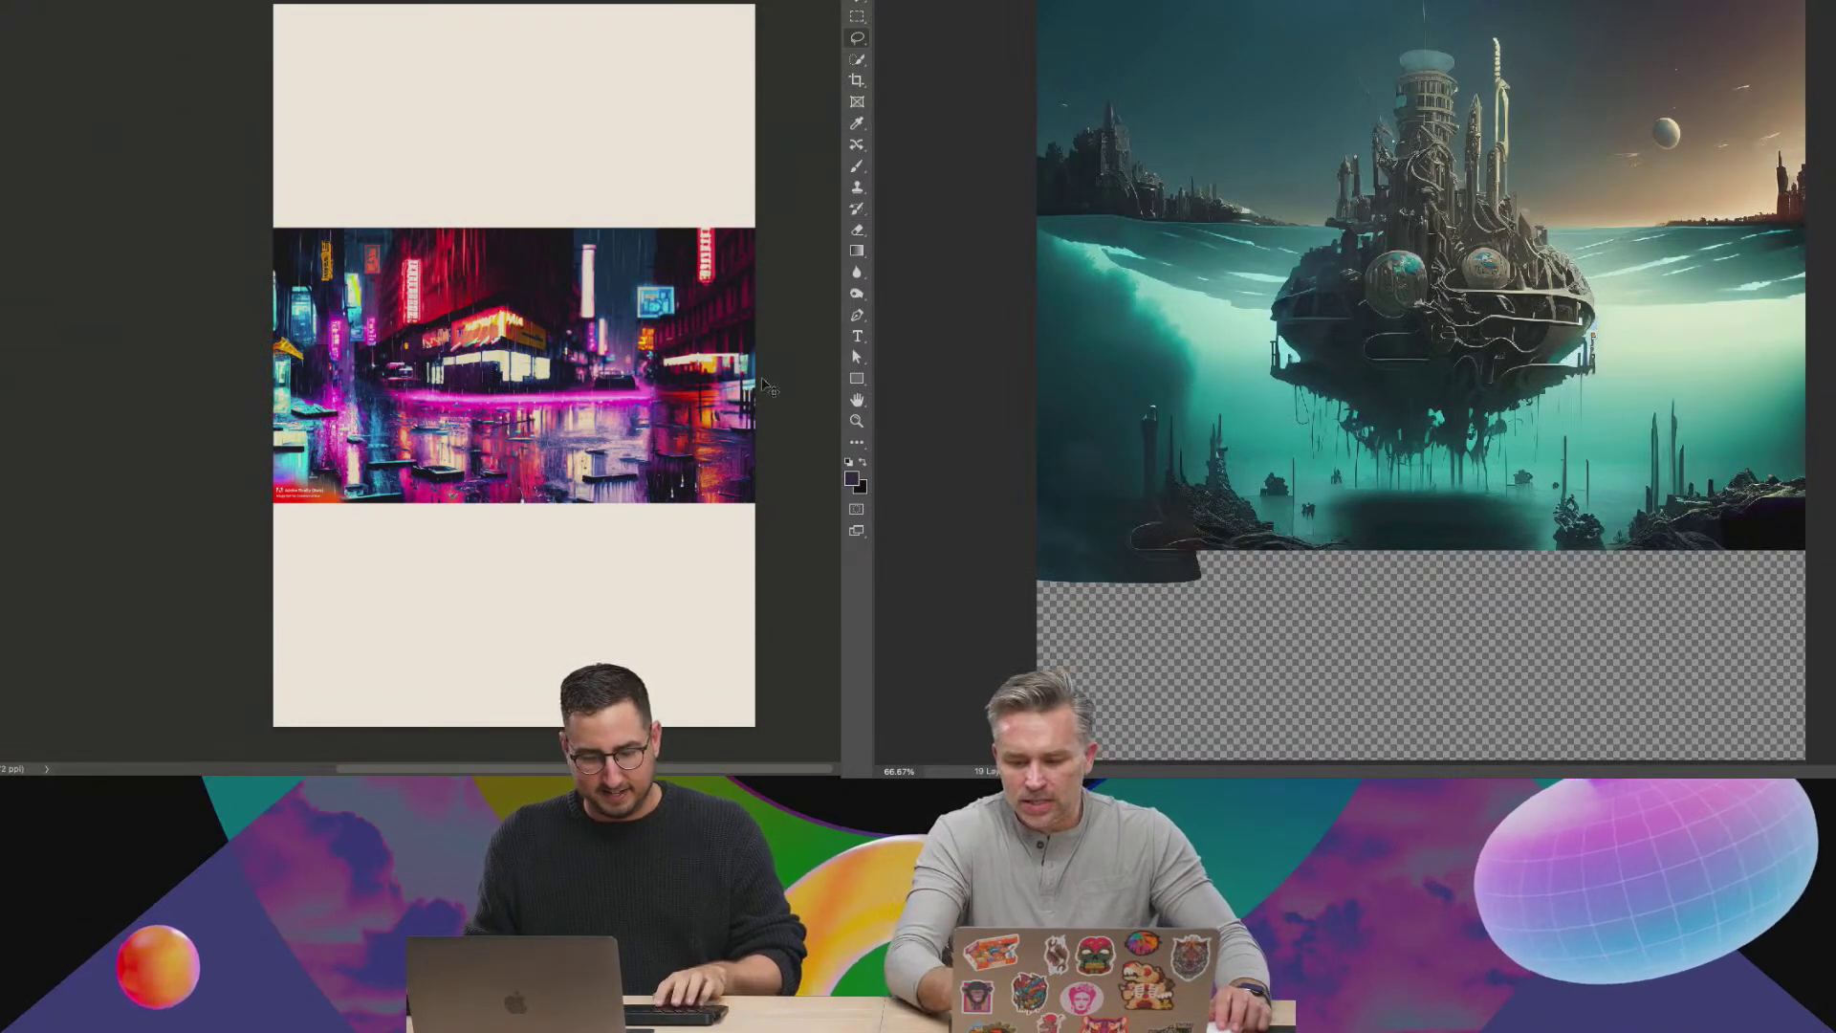
# Scale the neon street image up to fill the canvas height and shift it sideways to show the street and signs.
pyautogui.hotkey('ctrl', 't')
pyautogui.moveTo(514, 228); pyautogui.dragTo(535, 21)
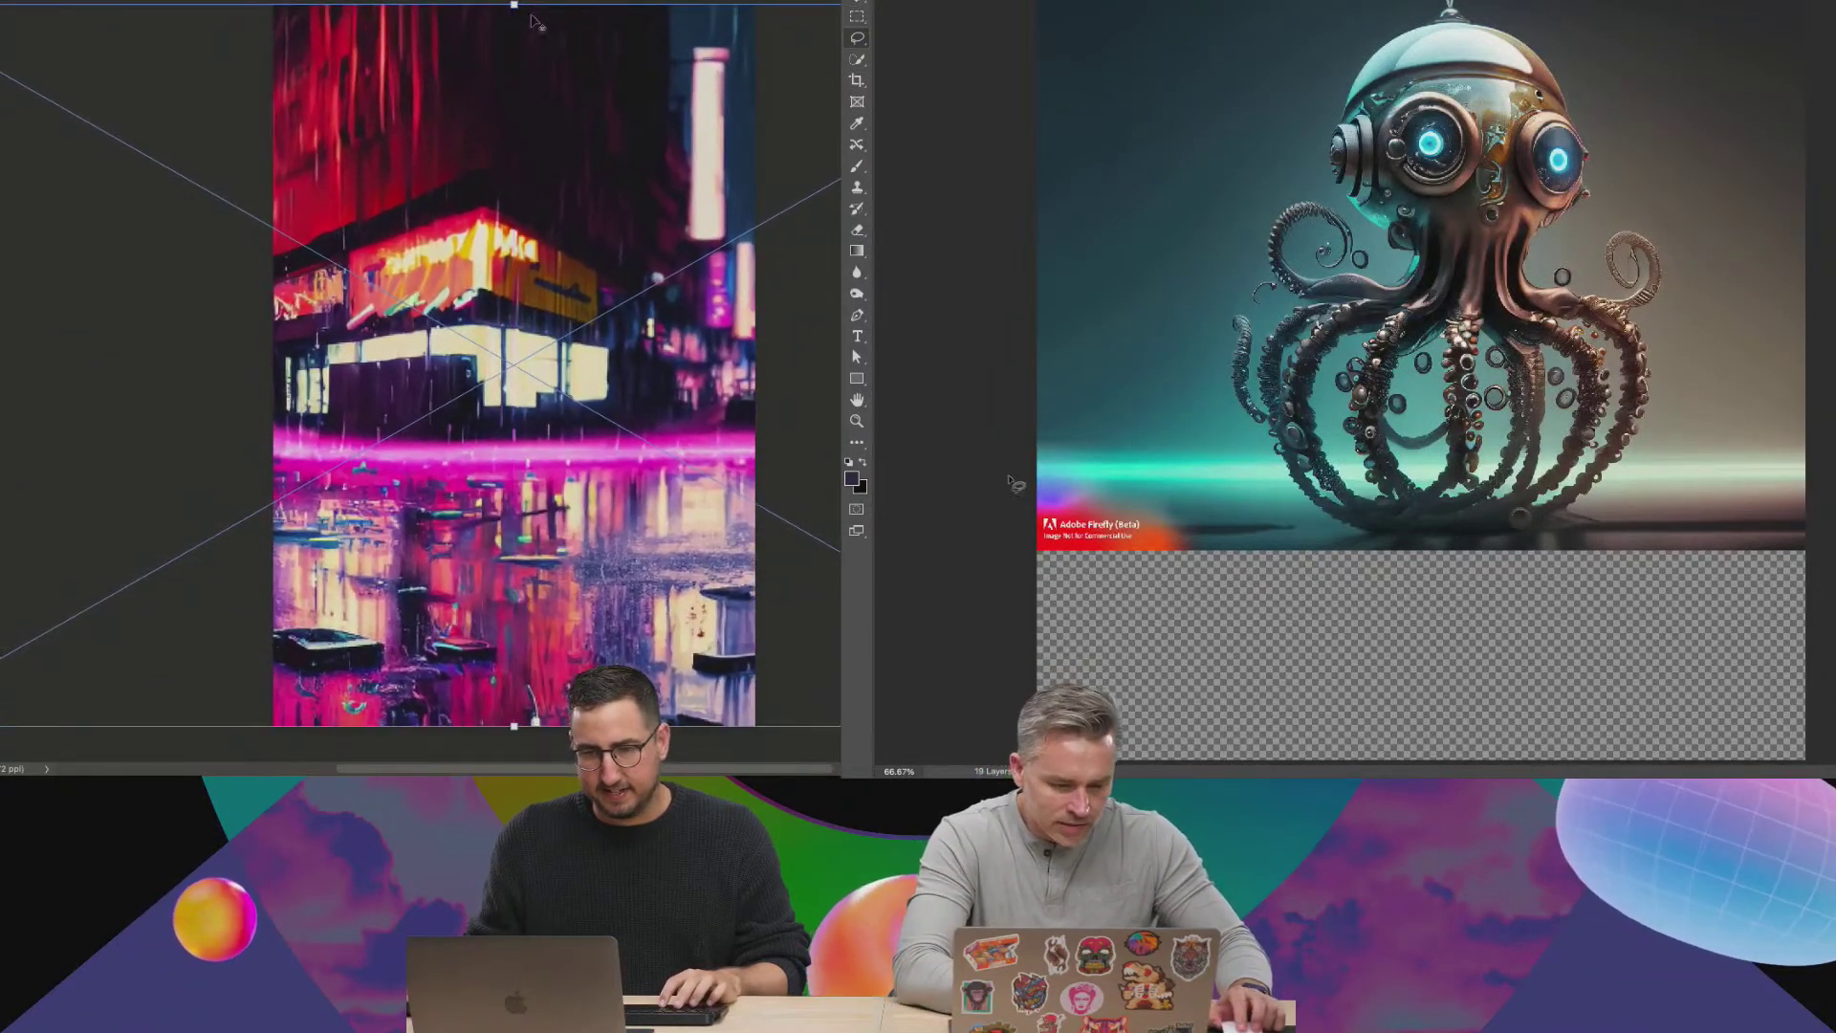
pyautogui.moveTo(466, 144); pyautogui.dragTo(755, 139)
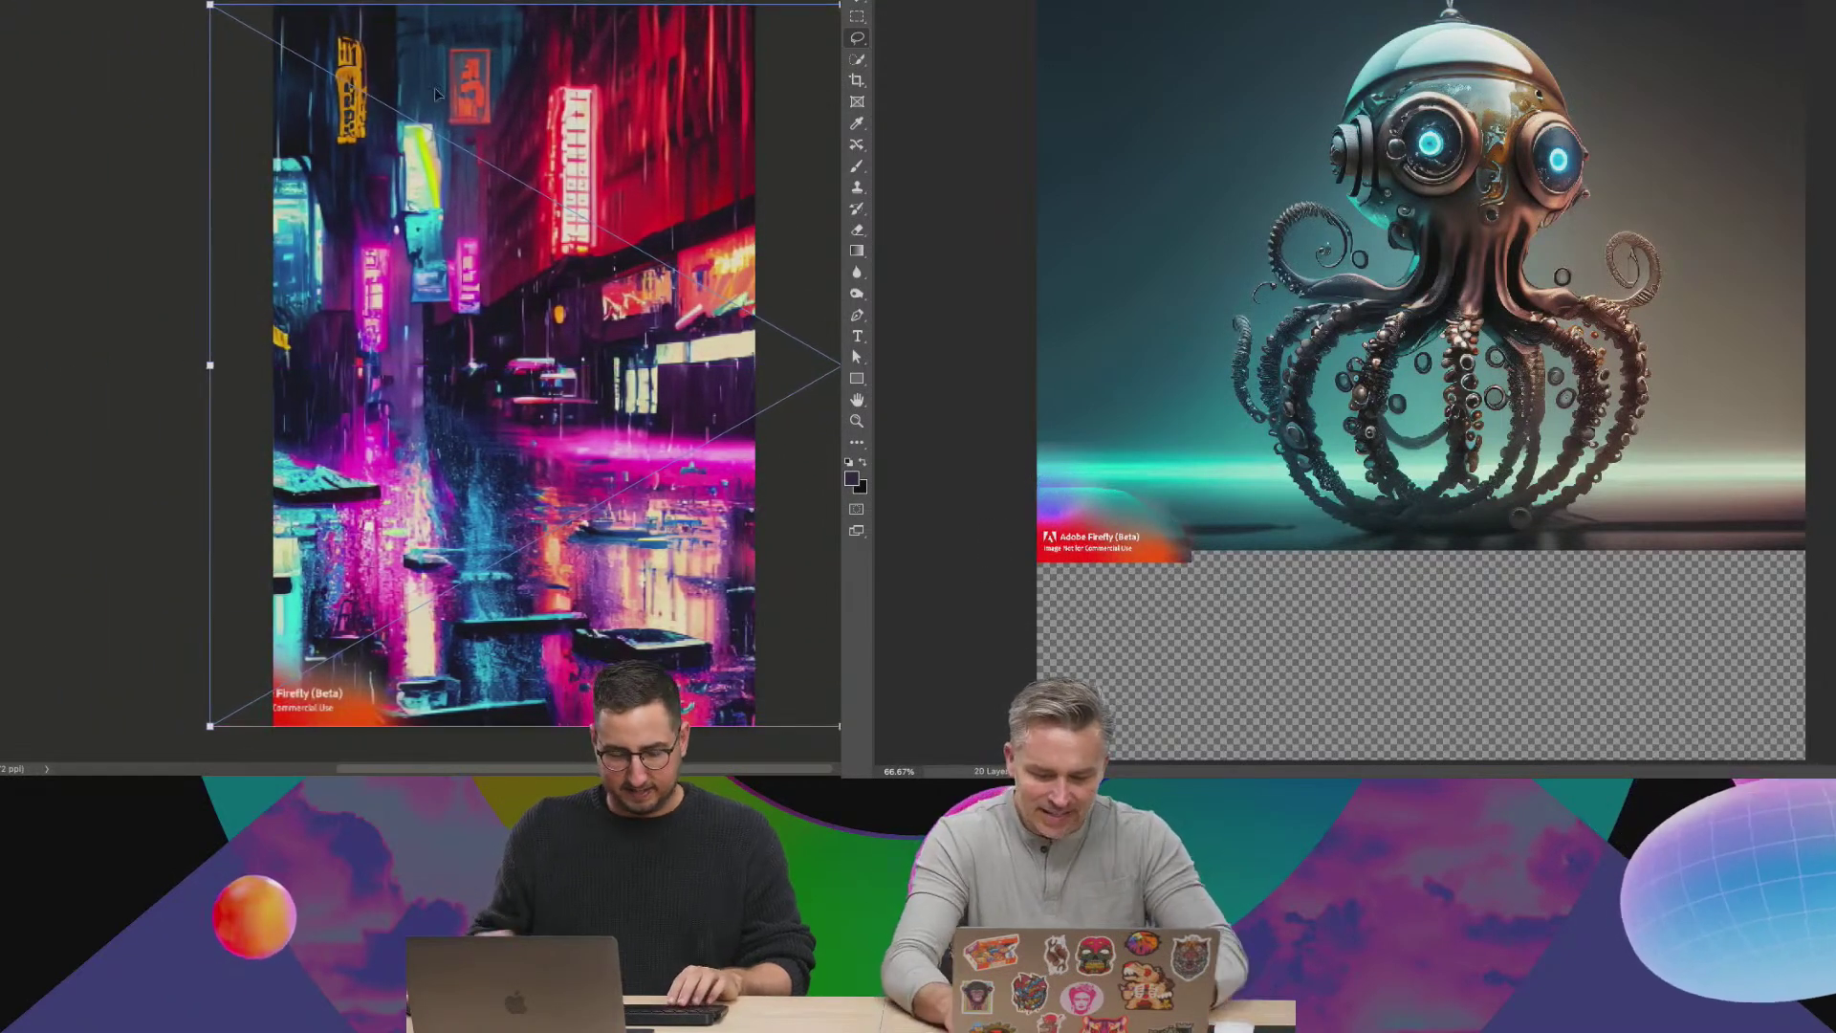
pyautogui.scroll(-1, 1124, 284)
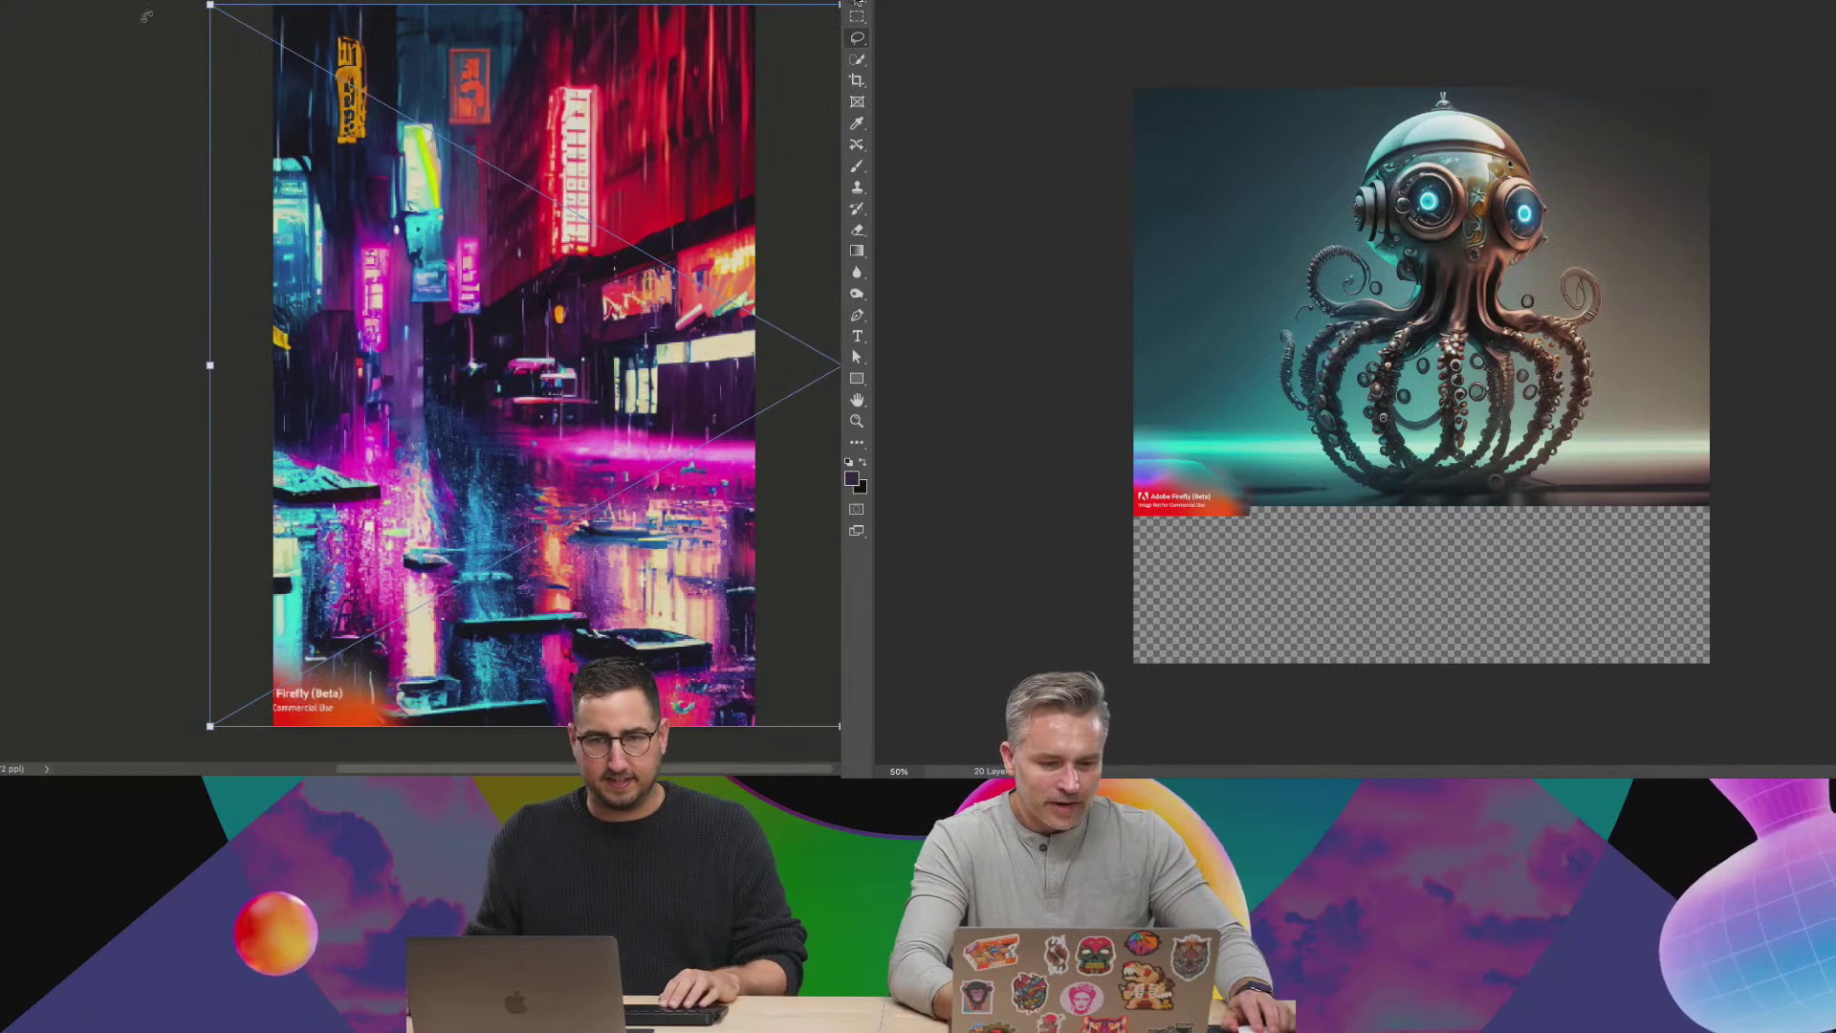
pyautogui.press('Return')
# Move the Firefly badge copy to the bottom edge of the octopus canvas, and close Untitled-2 without saving.
pyautogui.moveTo(1102, 359); pyautogui.dragTo(1133, 474)
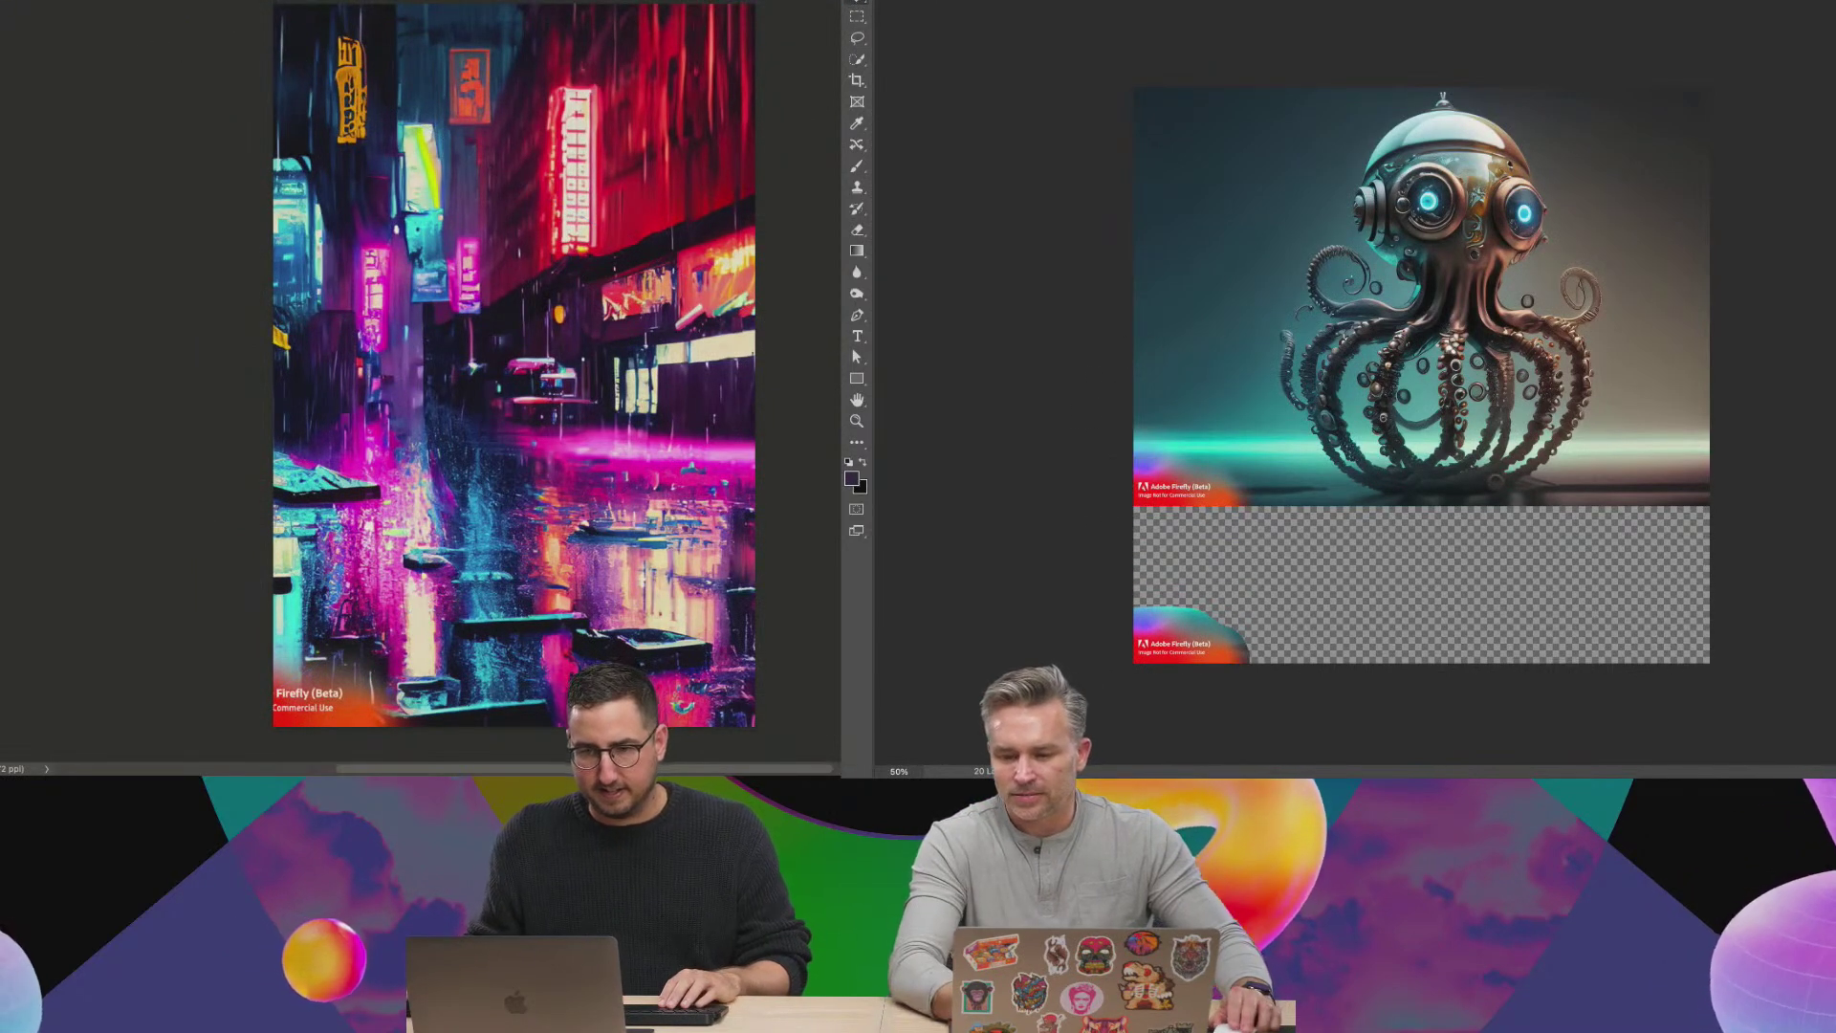
pyautogui.press('super+w')
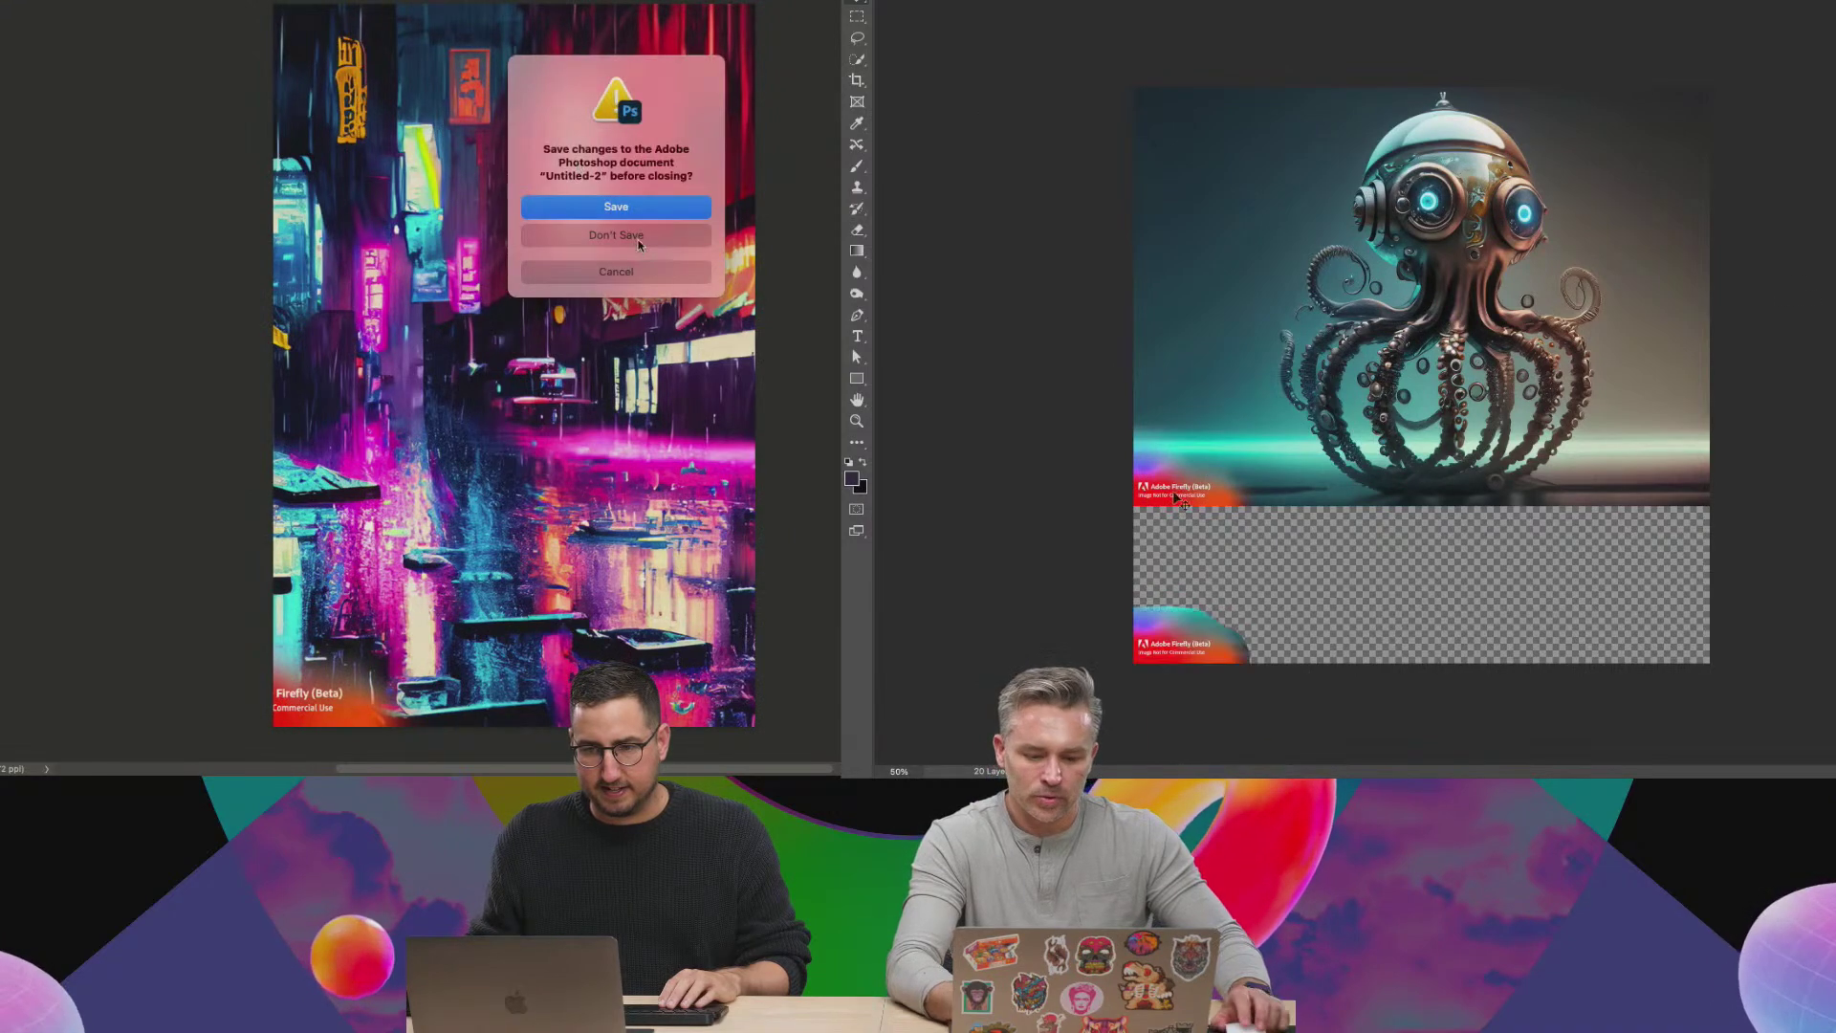
pyautogui.press('super+d')
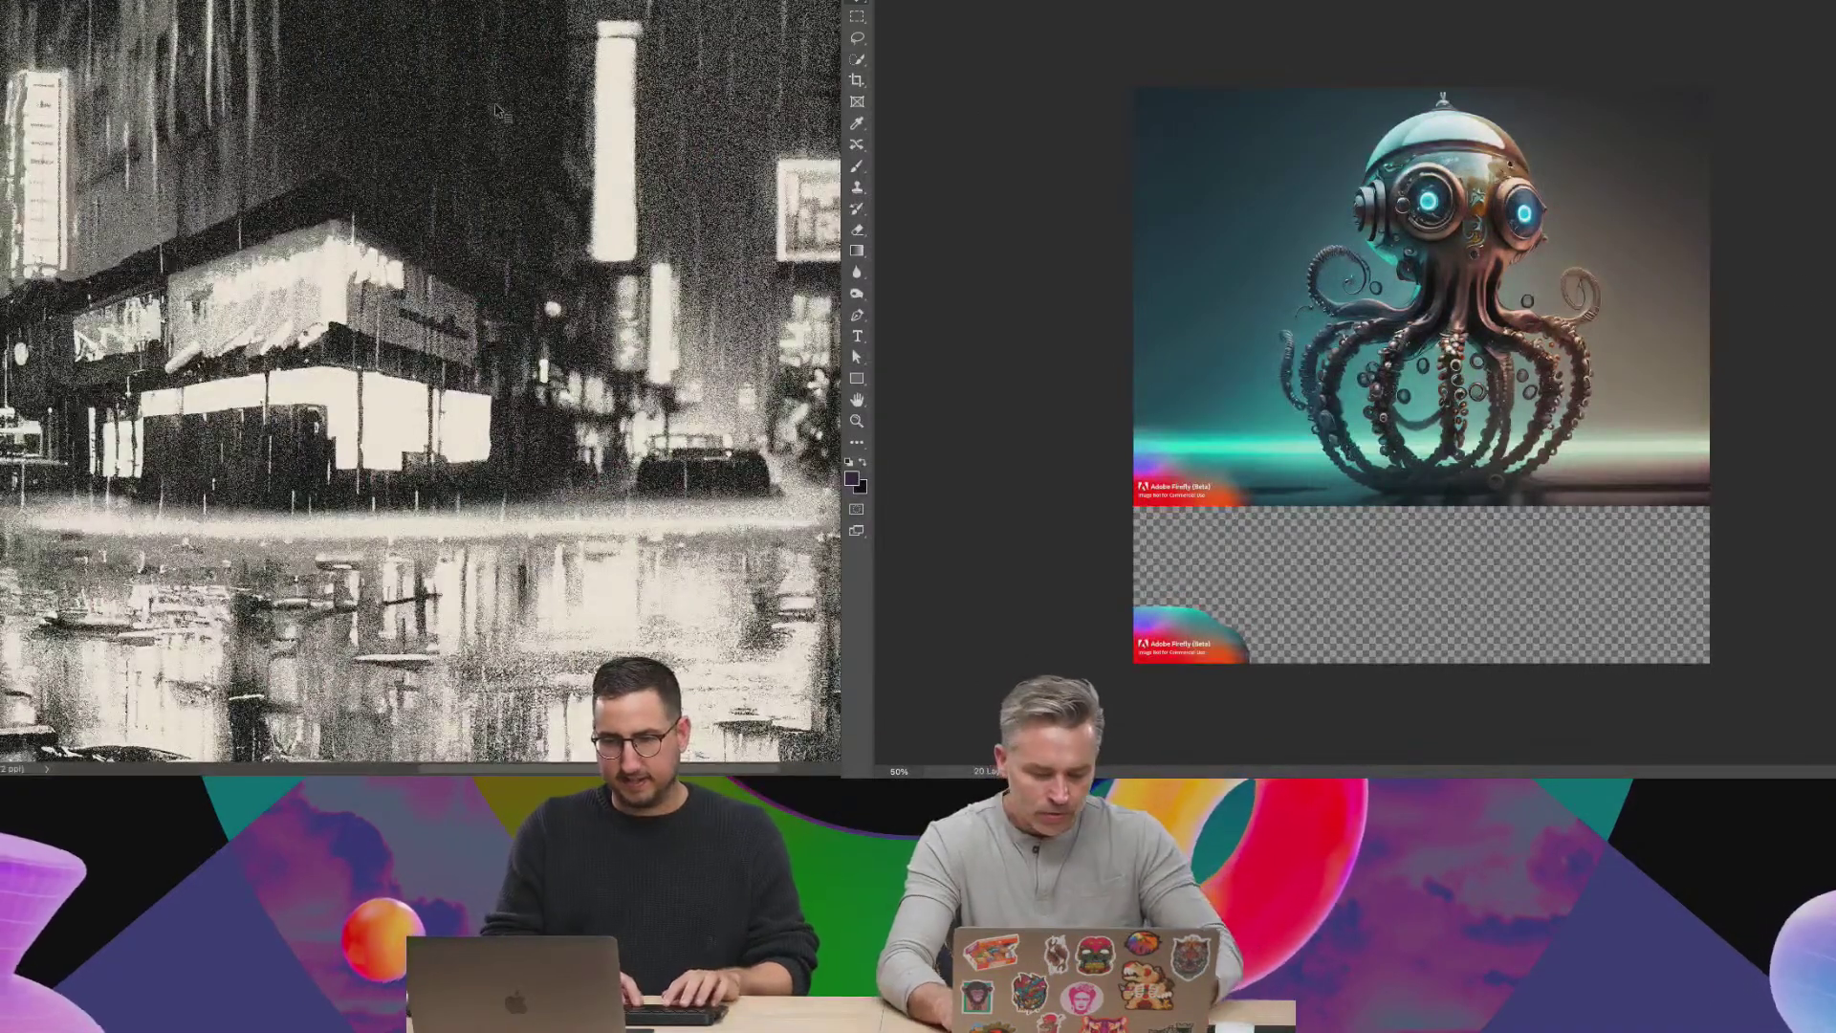
# Lasso the Firefly badge in the octopus image's lower-left corner and remove it with Content-Aware Fill.
pyautogui.press('super+equal')
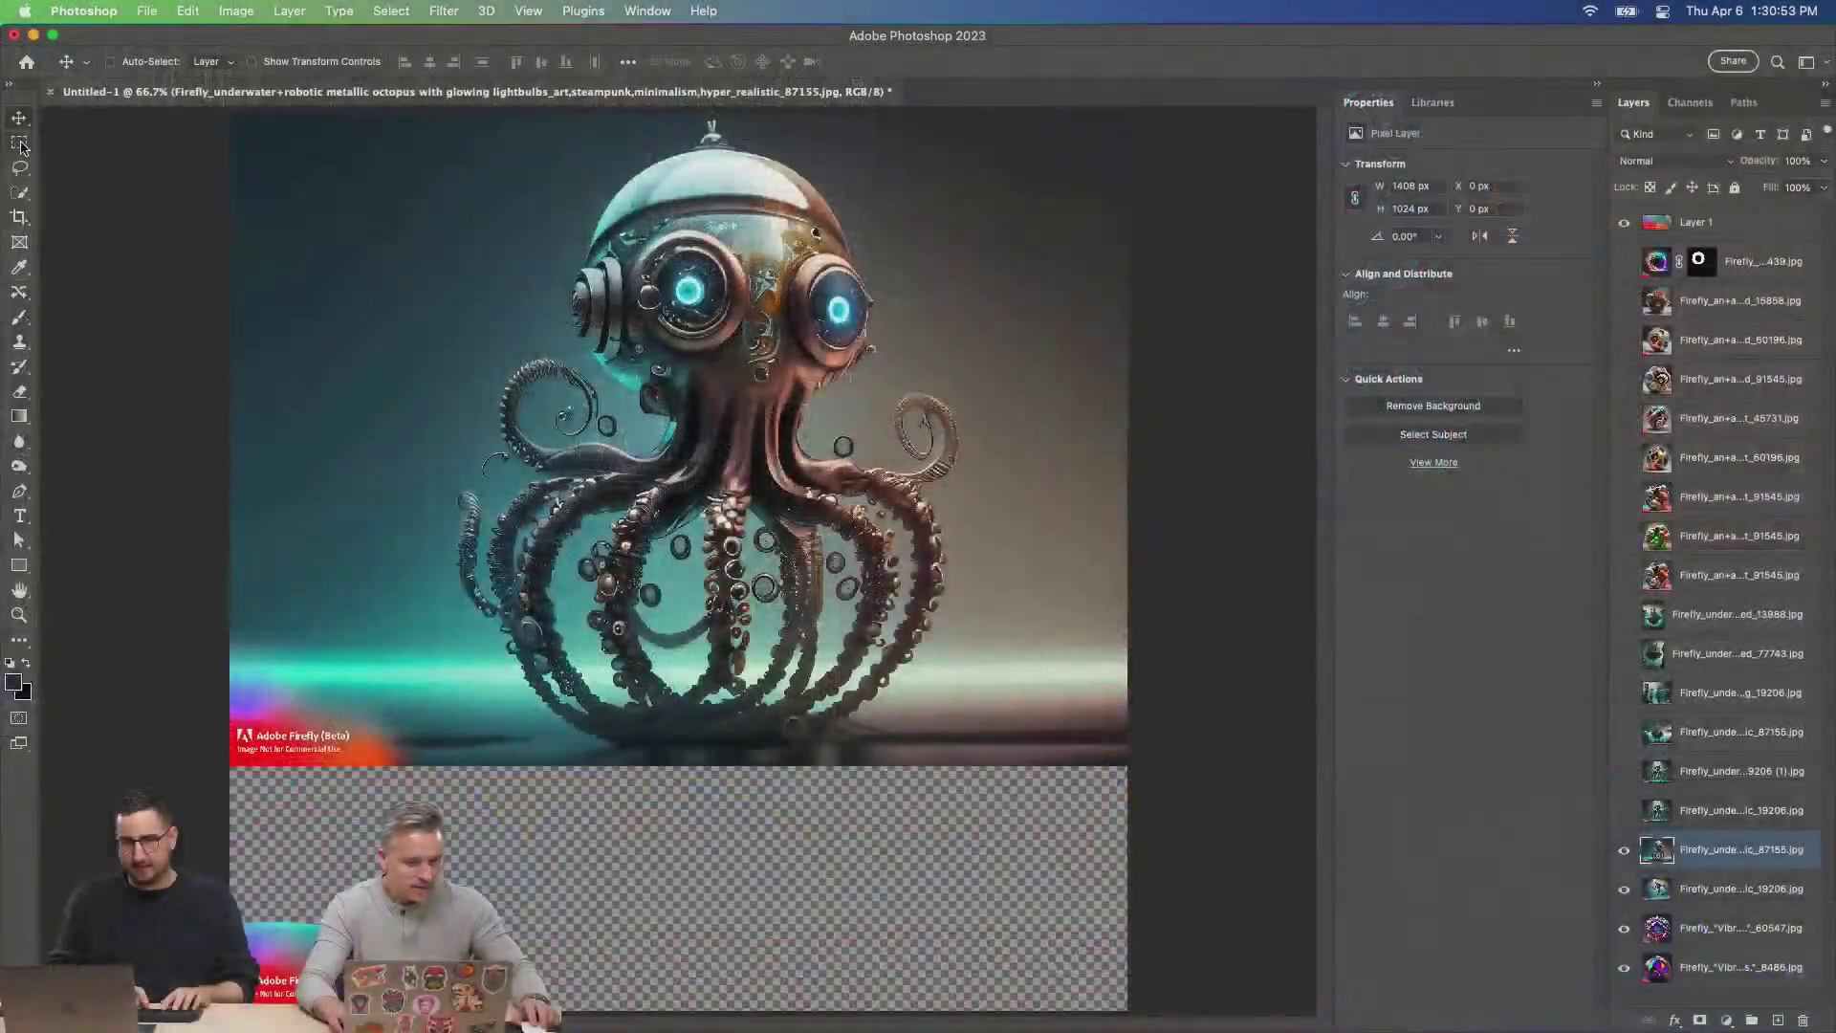
pyautogui.press('l')
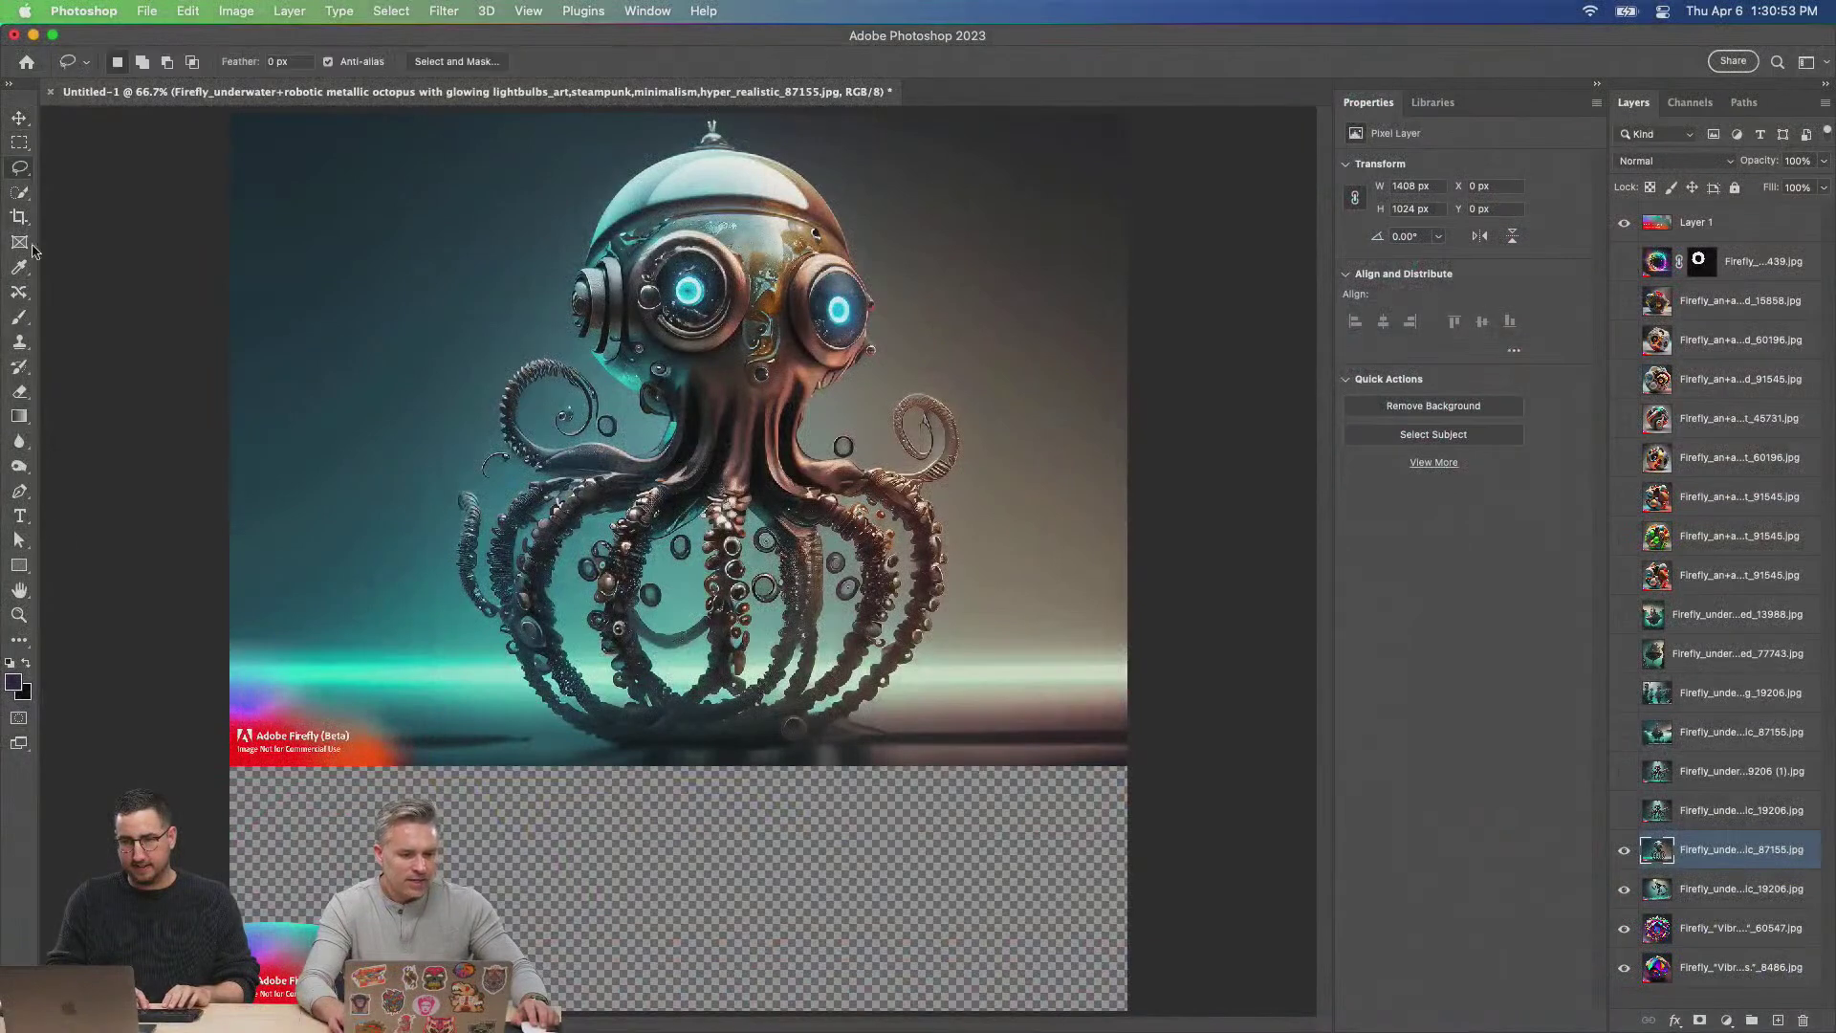
pyautogui.moveTo(273, 677)
pyautogui.mouseDown()
pyautogui.moveTo(416, 760)
pyautogui.moveTo(230, 792)
pyautogui.mouseUp()
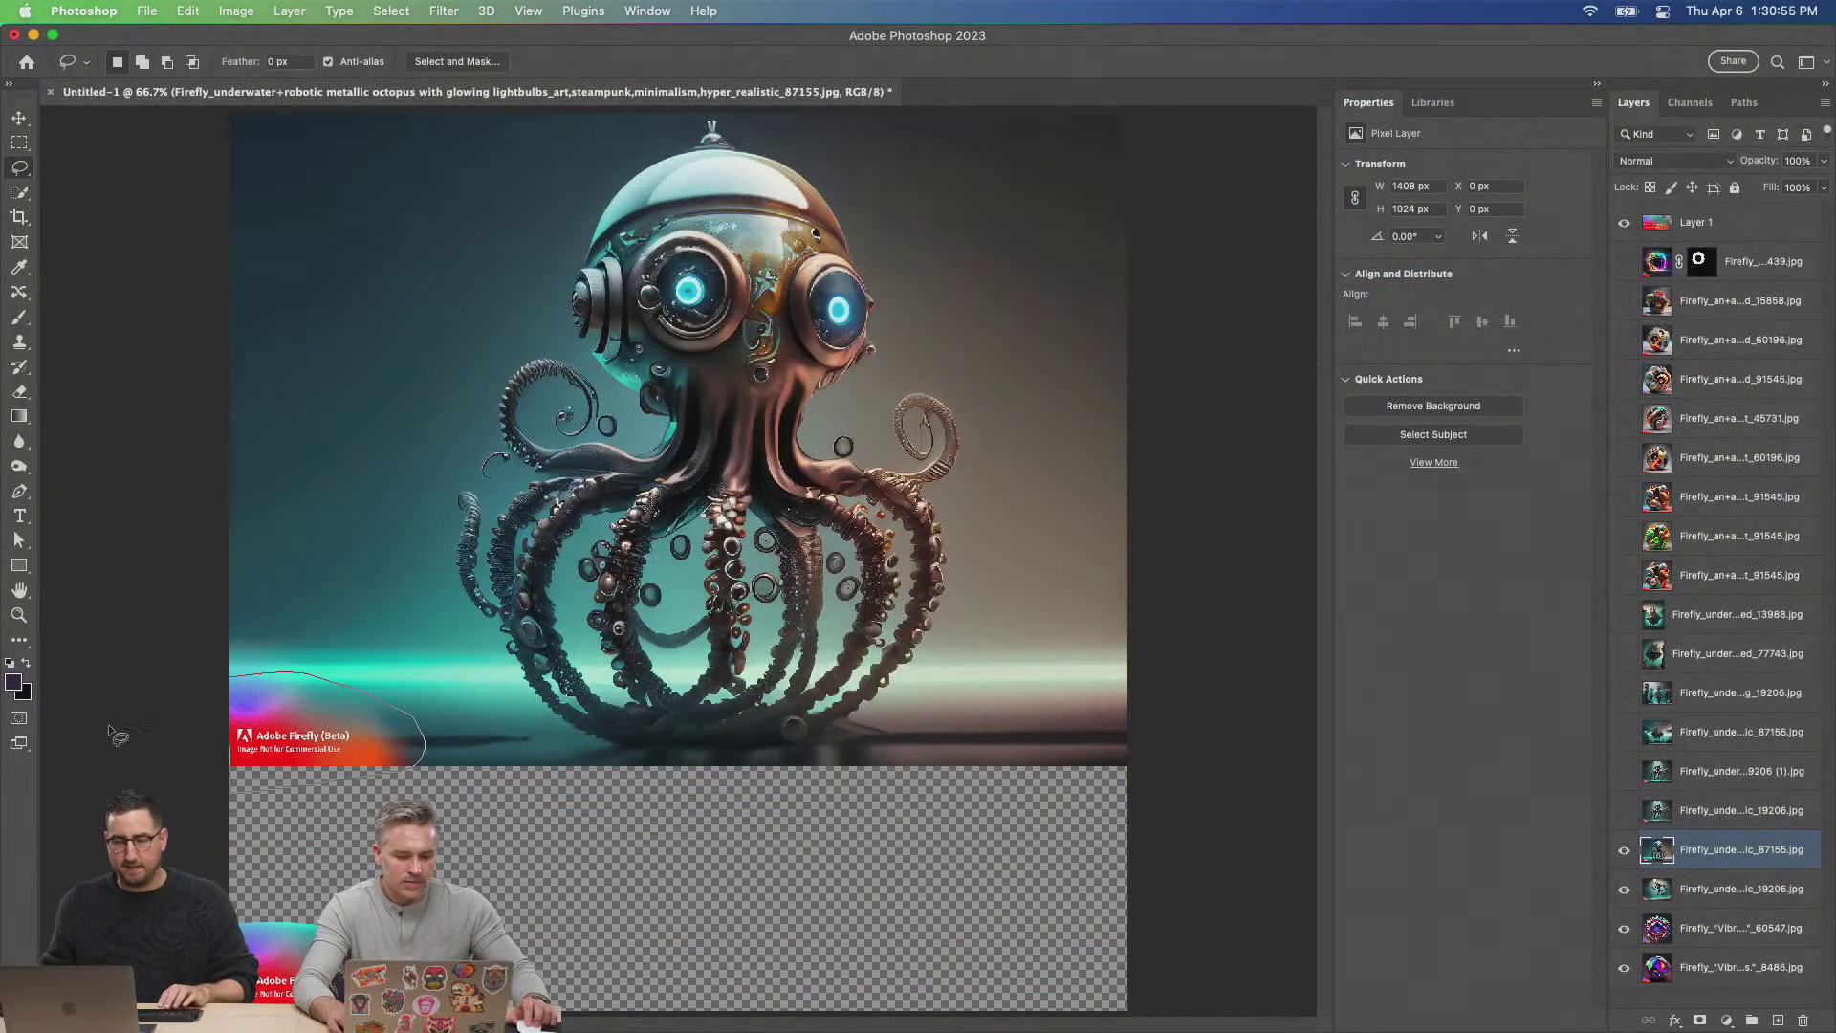
pyautogui.hotkey('shift', 'BackSpace')
pyautogui.press('Return')
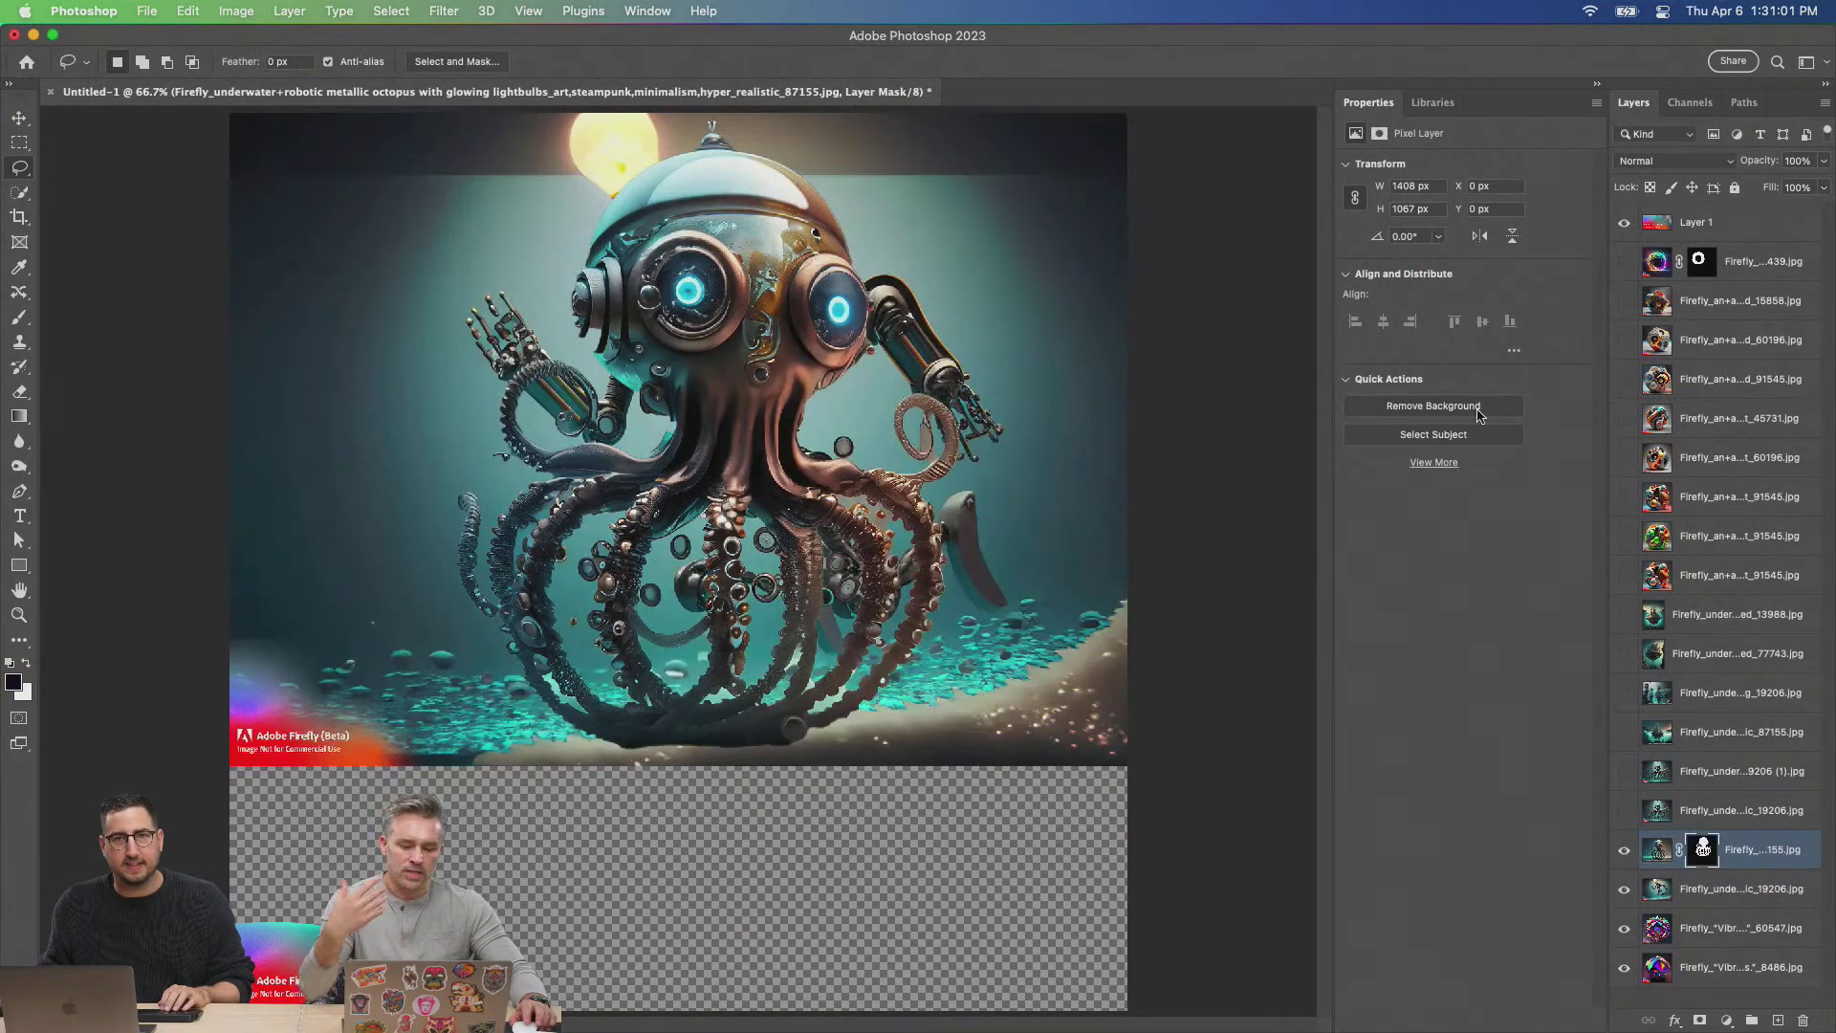
# Remove the octopus layer's background and hide the image layers beneath it to isolate the cut-out.
pyautogui.click(1625, 969)
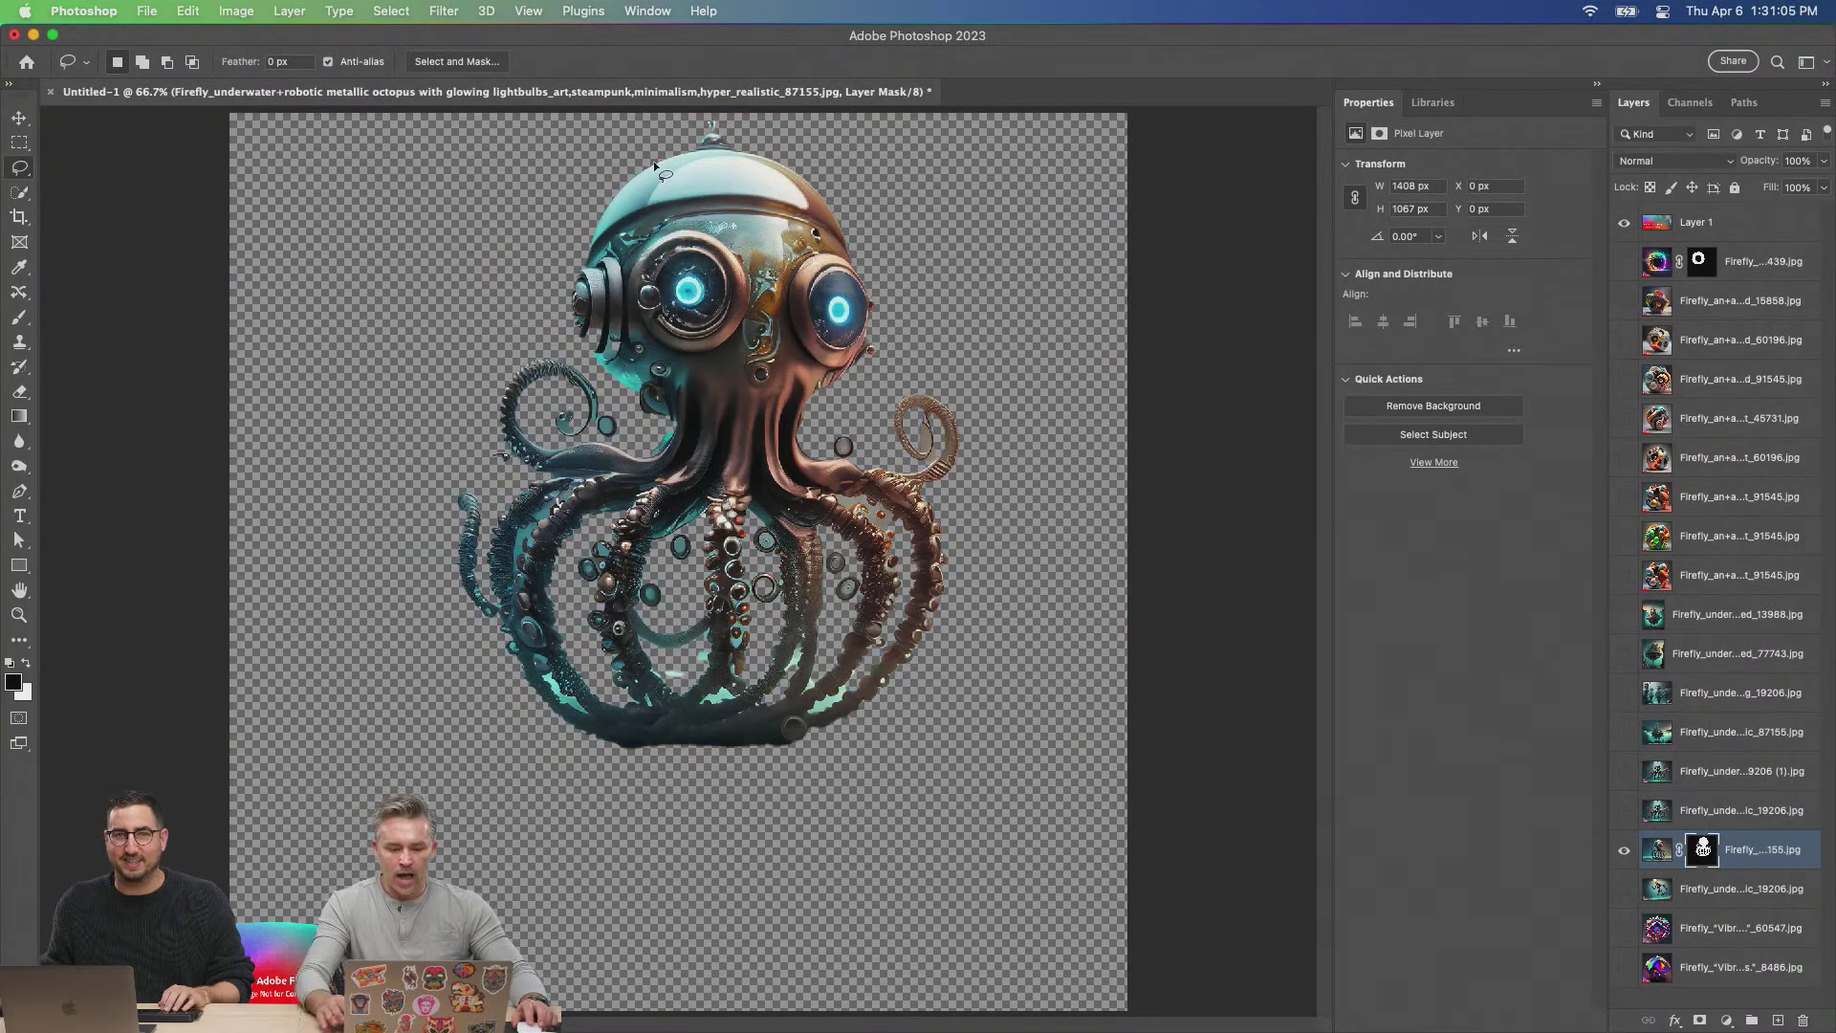
pyautogui.press('super+equal')
pyautogui.moveTo(653, 161); pyautogui.dragTo(634, 321)
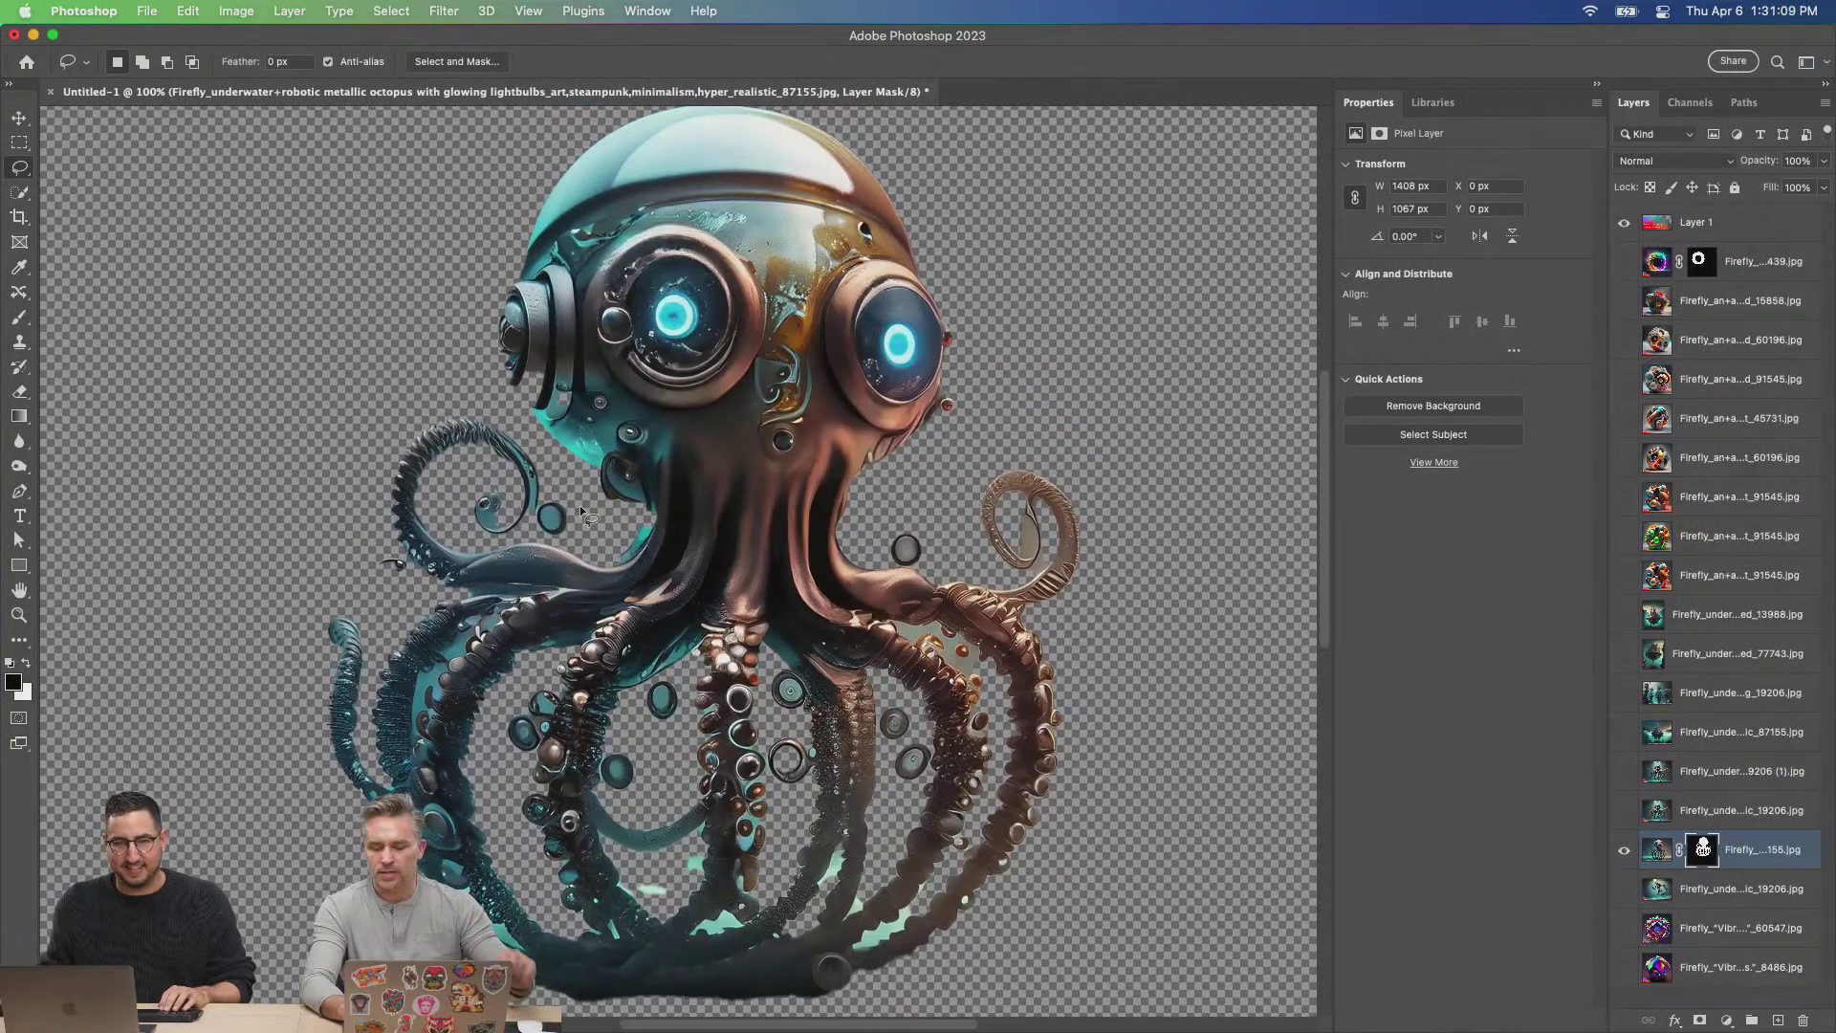
# Add a layer directly beneath the cut-out octopus and fill it with the dark purple foreground color.
pyautogui.keyDown('super'); pyautogui.click(1775, 1020); pyautogui.keyUp('super')
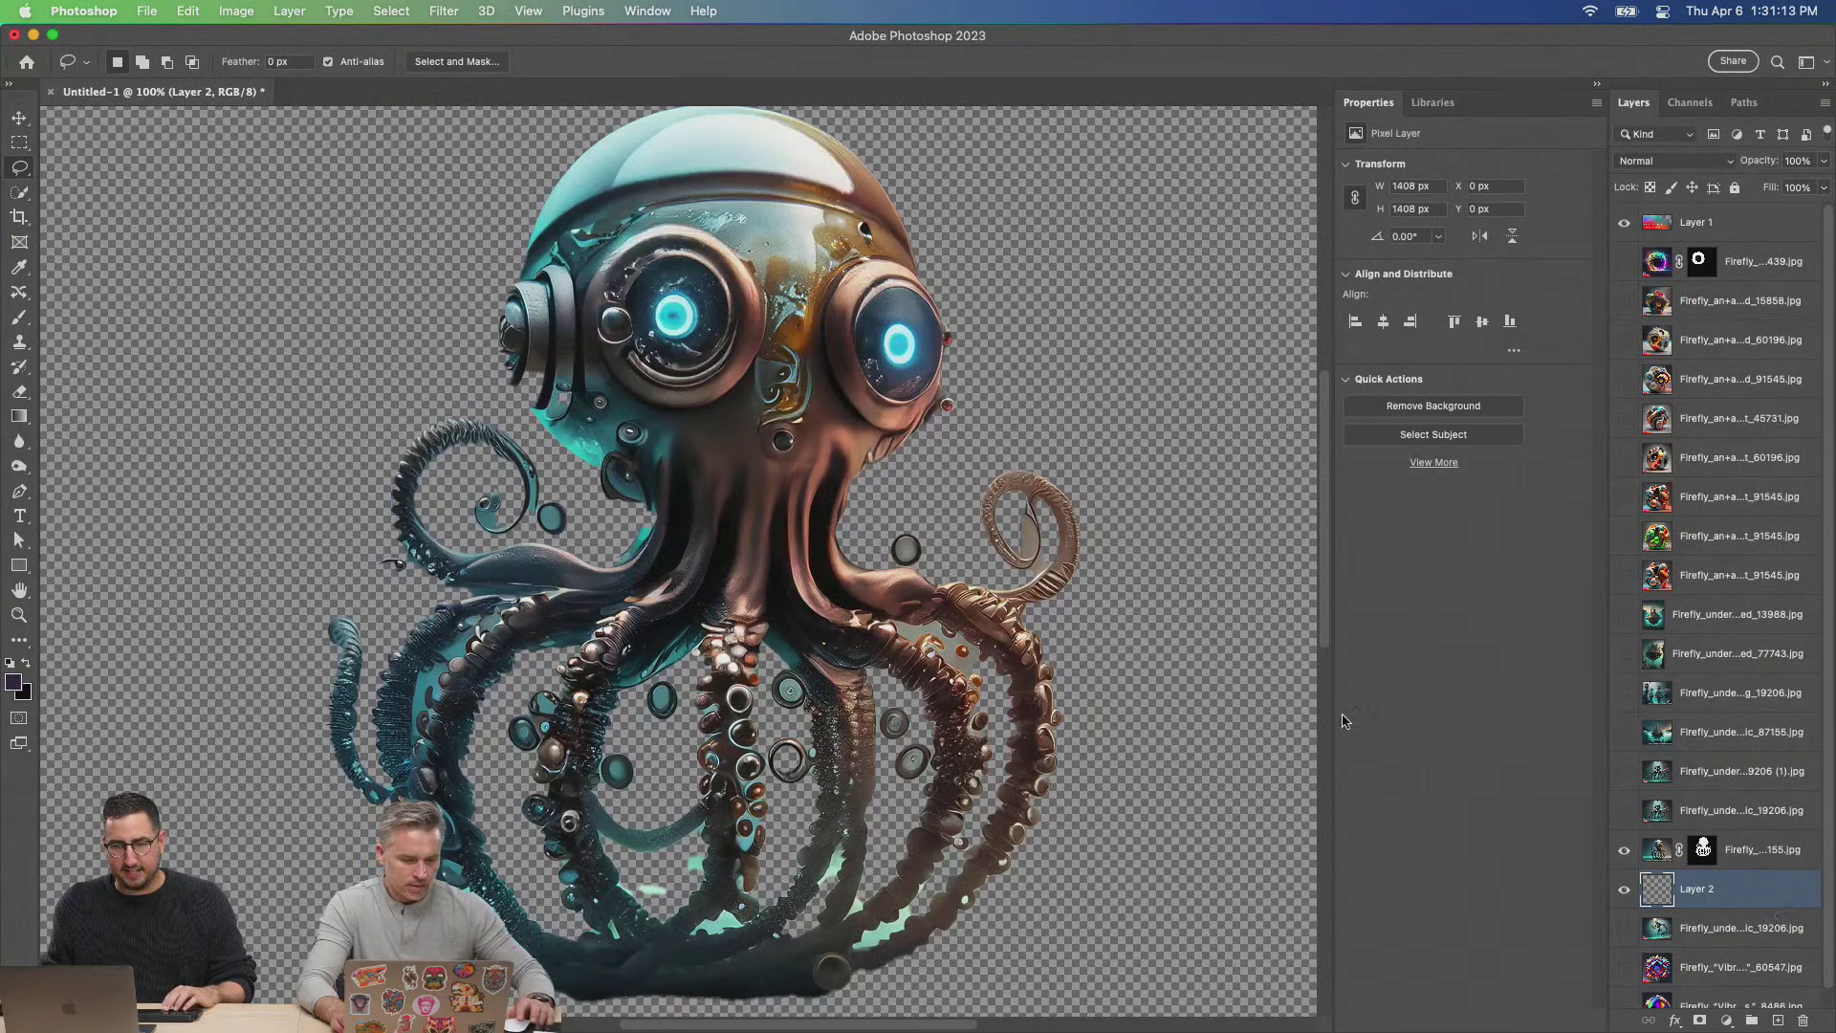
pyautogui.hotkey('shift', 'BackSpace')
pyautogui.click(894, 378)
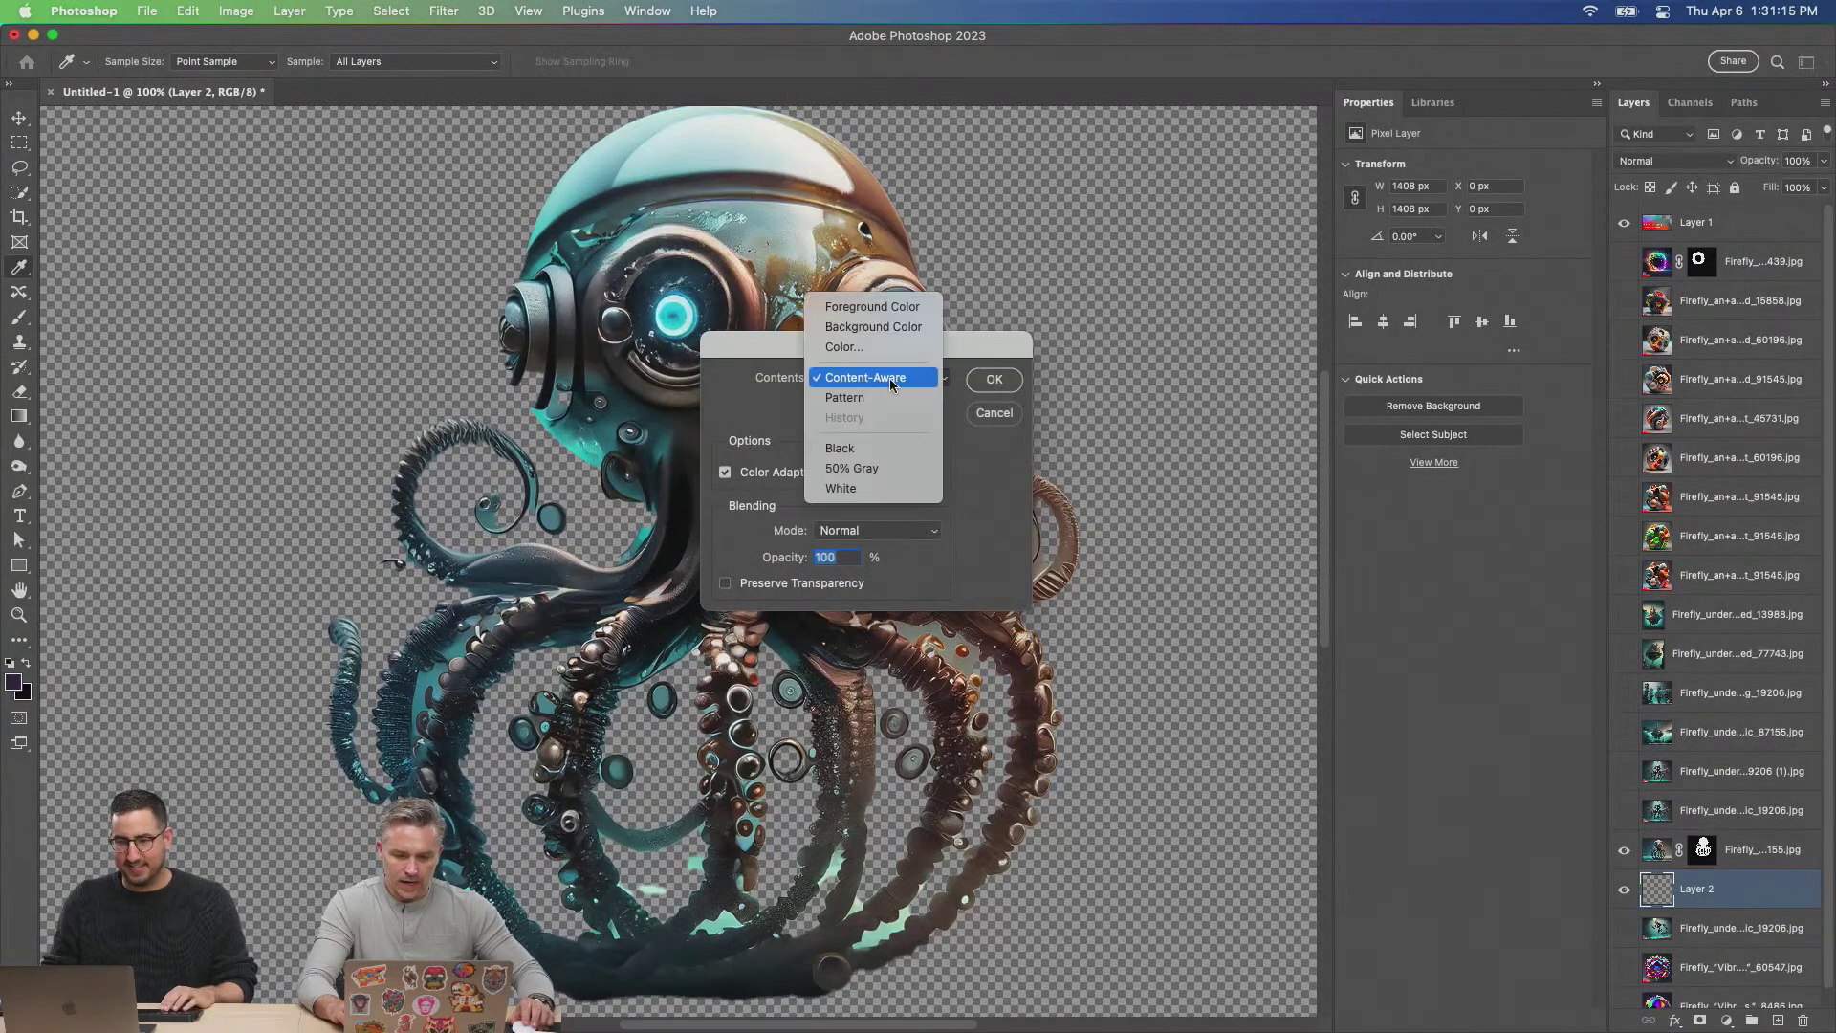
pyautogui.click(892, 304)
pyautogui.click(996, 381)
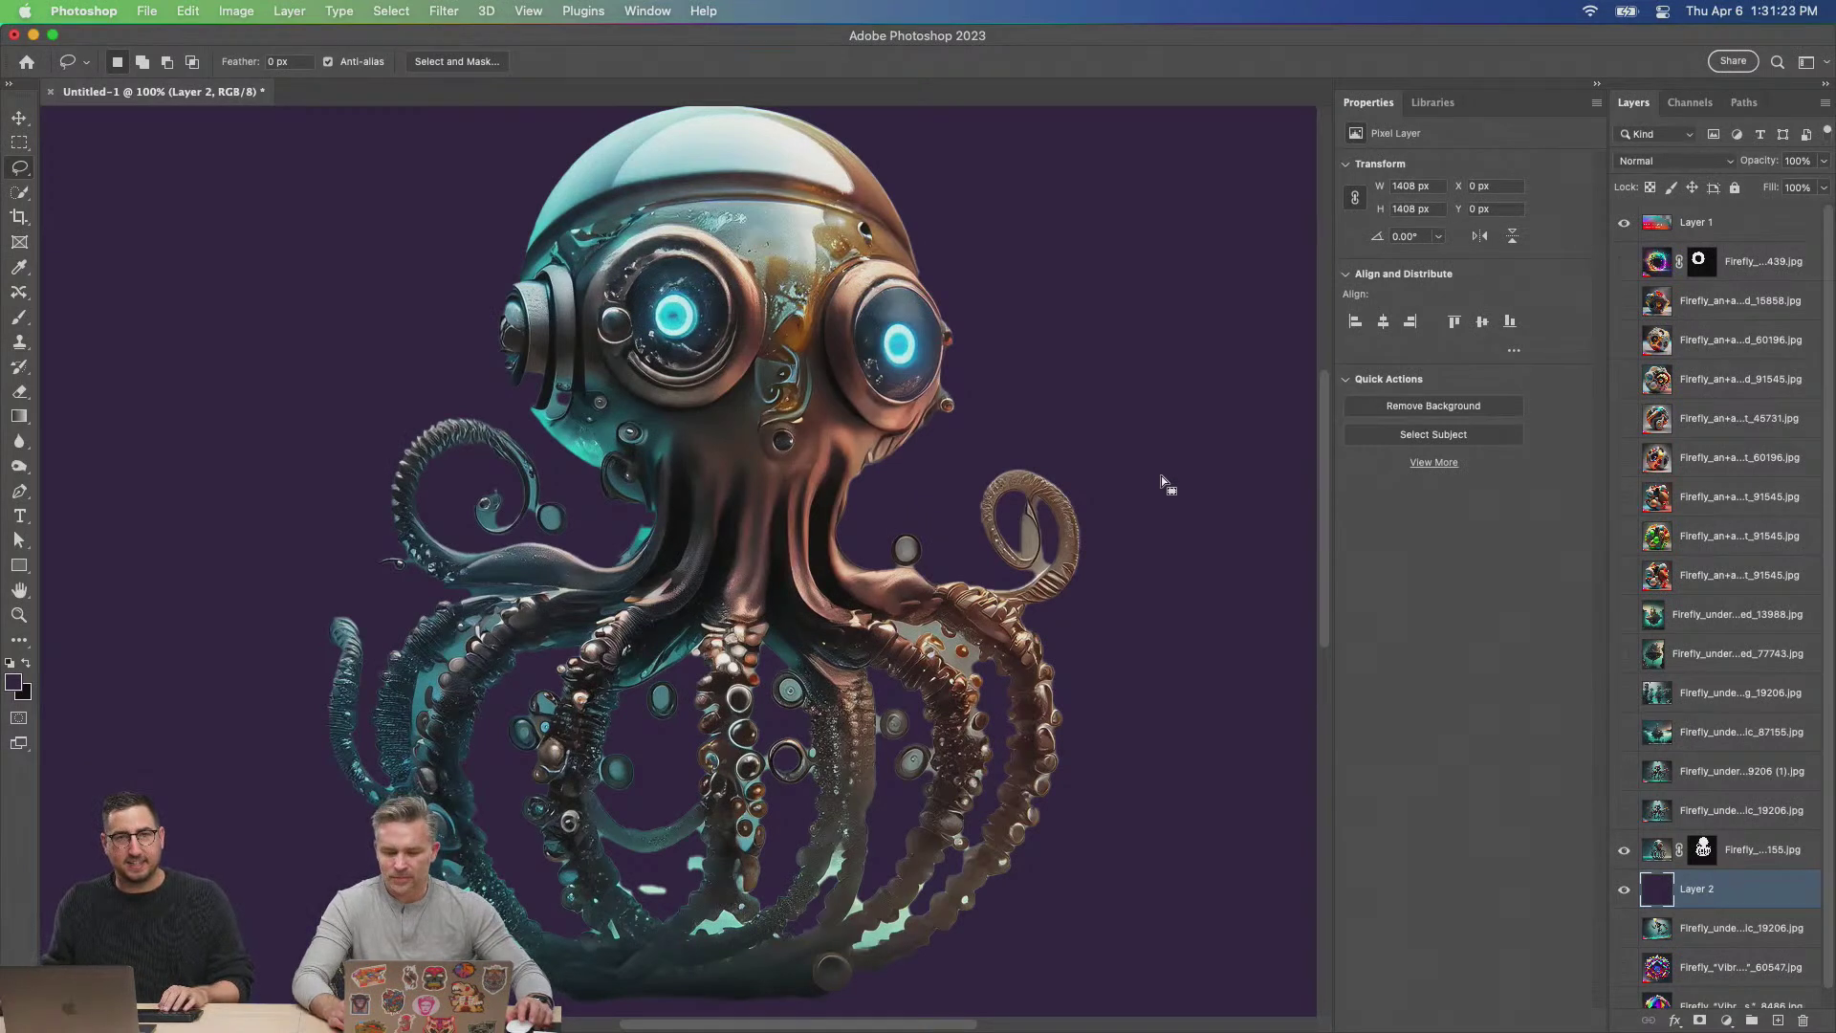
# Inspect the octopus layer mask on its own, load it as a selection, and return to the image view.
pyautogui.click(1664, 852)
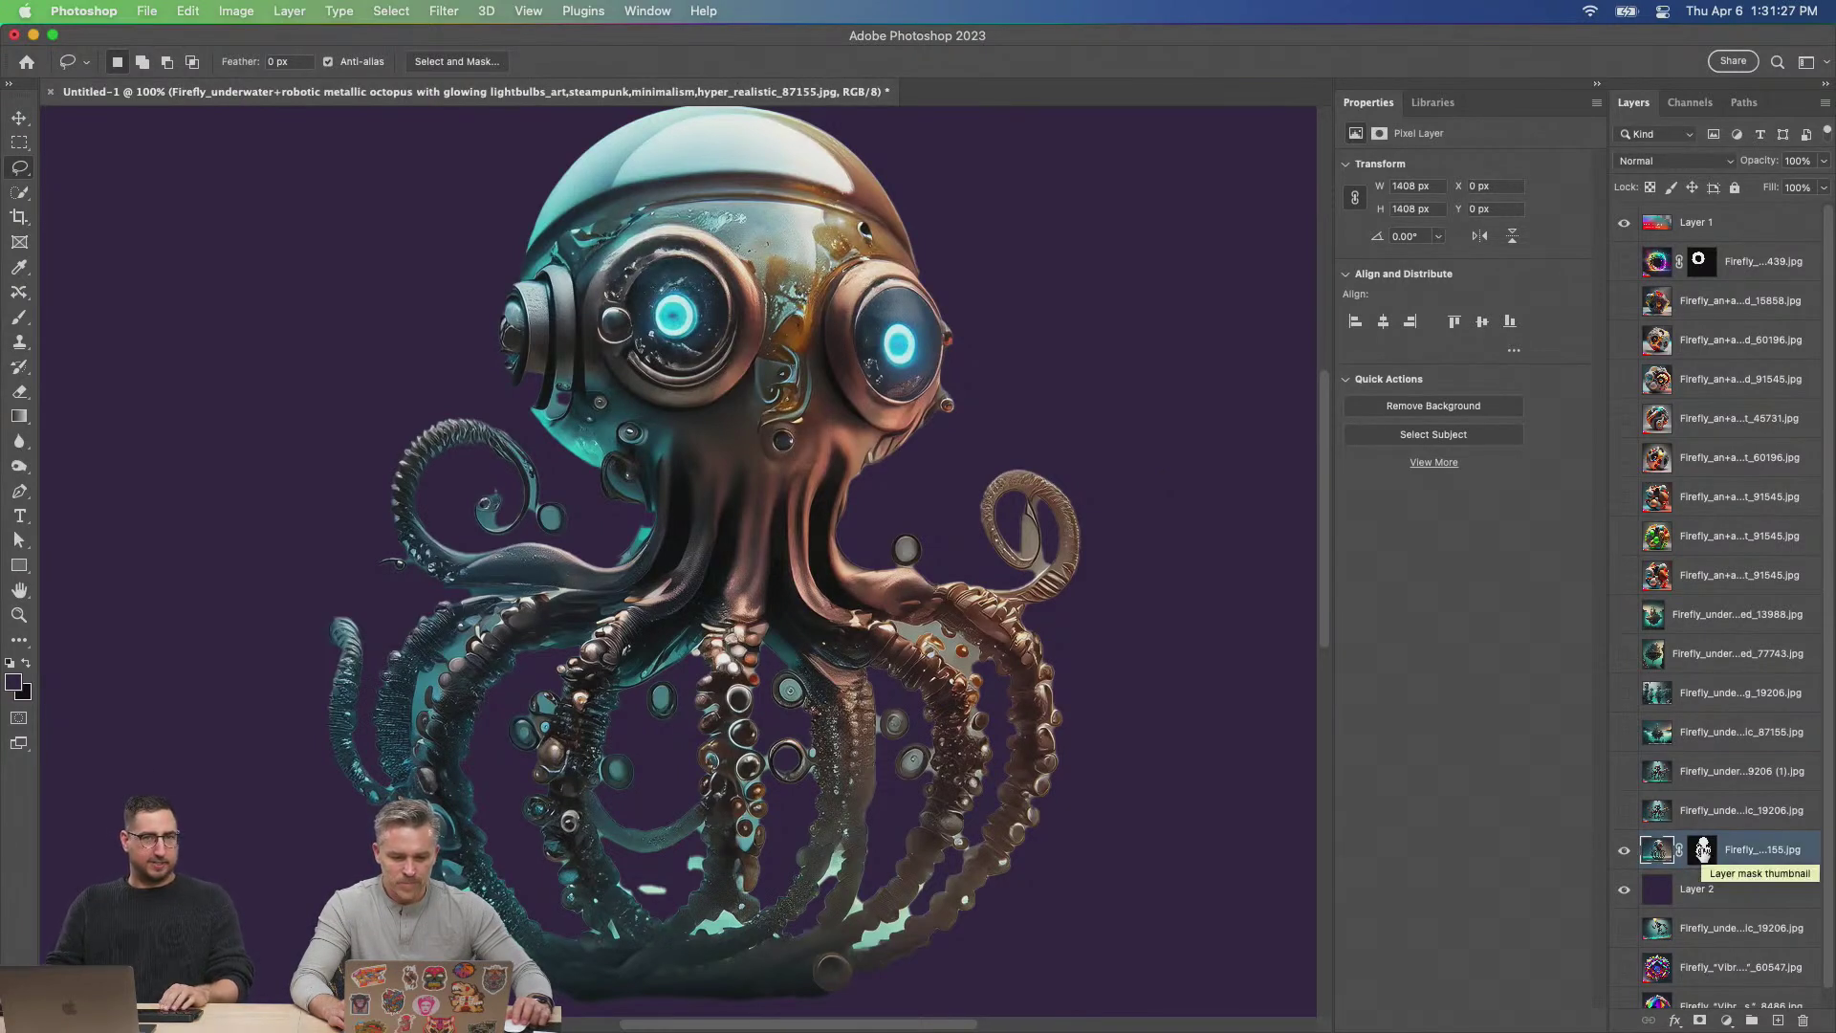
pyautogui.keyDown('alt'); pyautogui.click(1703, 850); pyautogui.keyUp('alt')
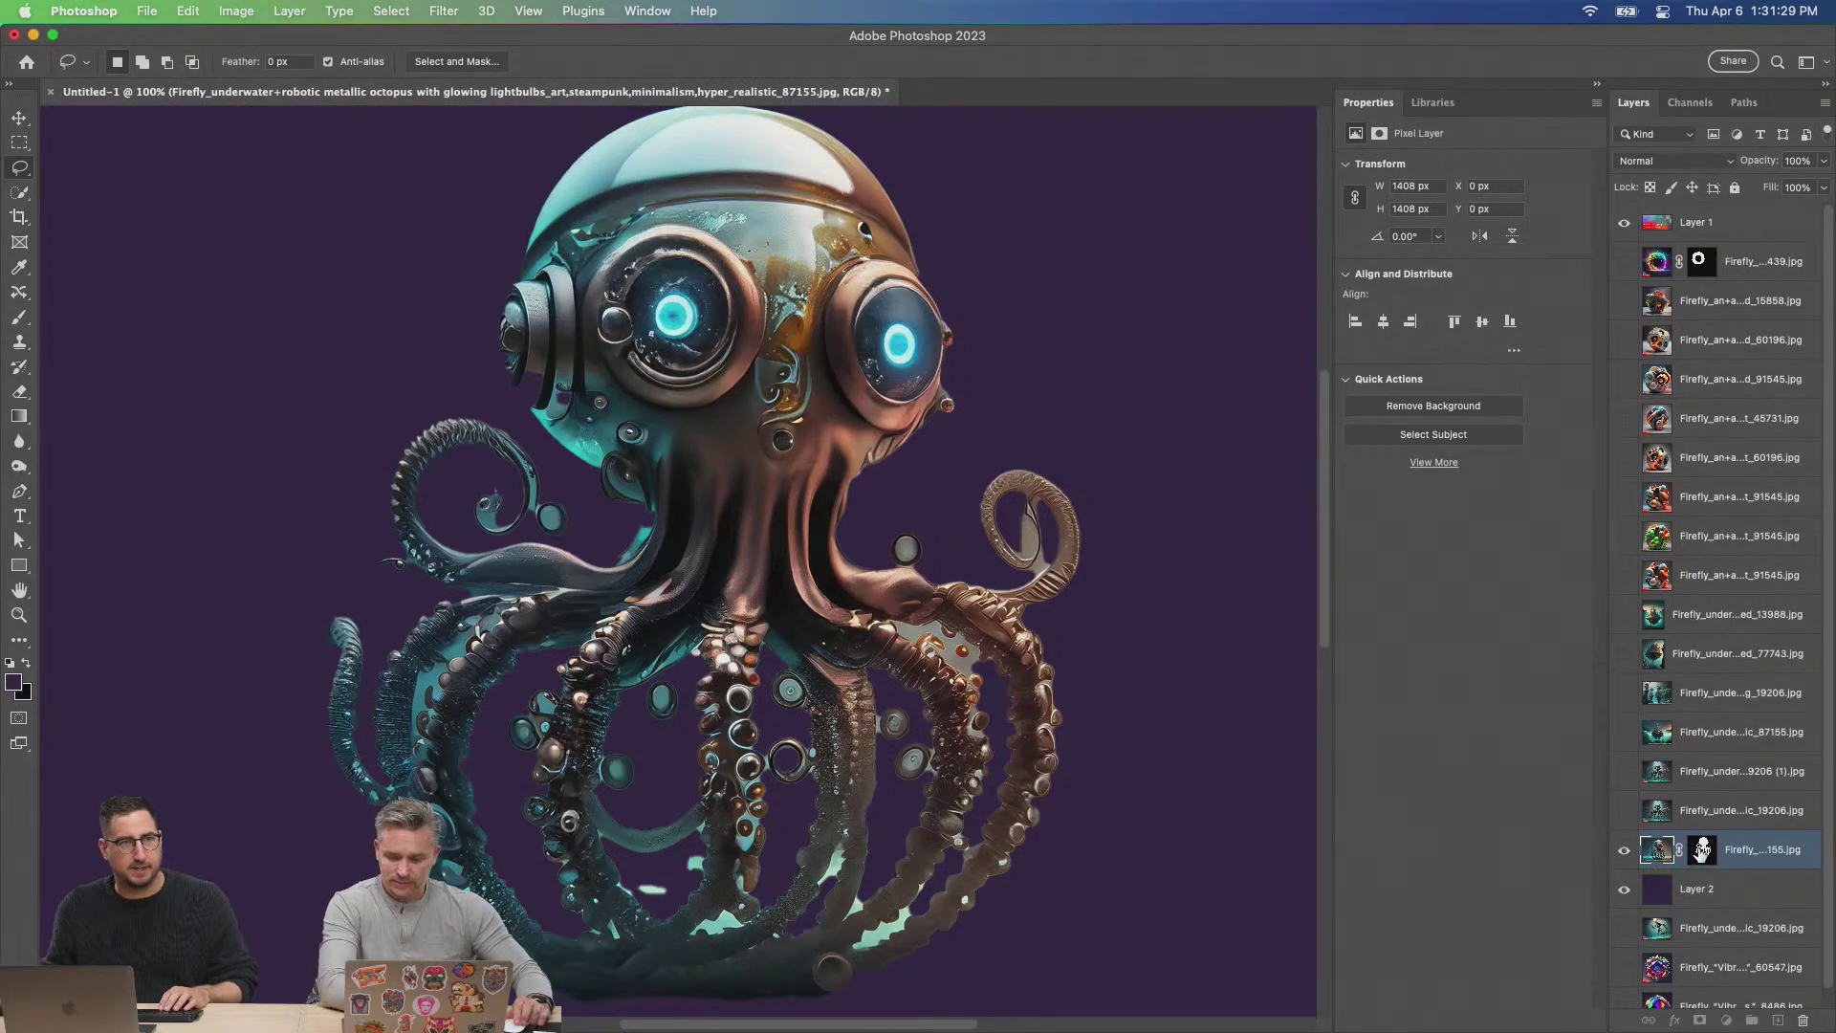
pyautogui.keyDown('super'); pyautogui.click(1702, 850); pyautogui.keyUp('super')
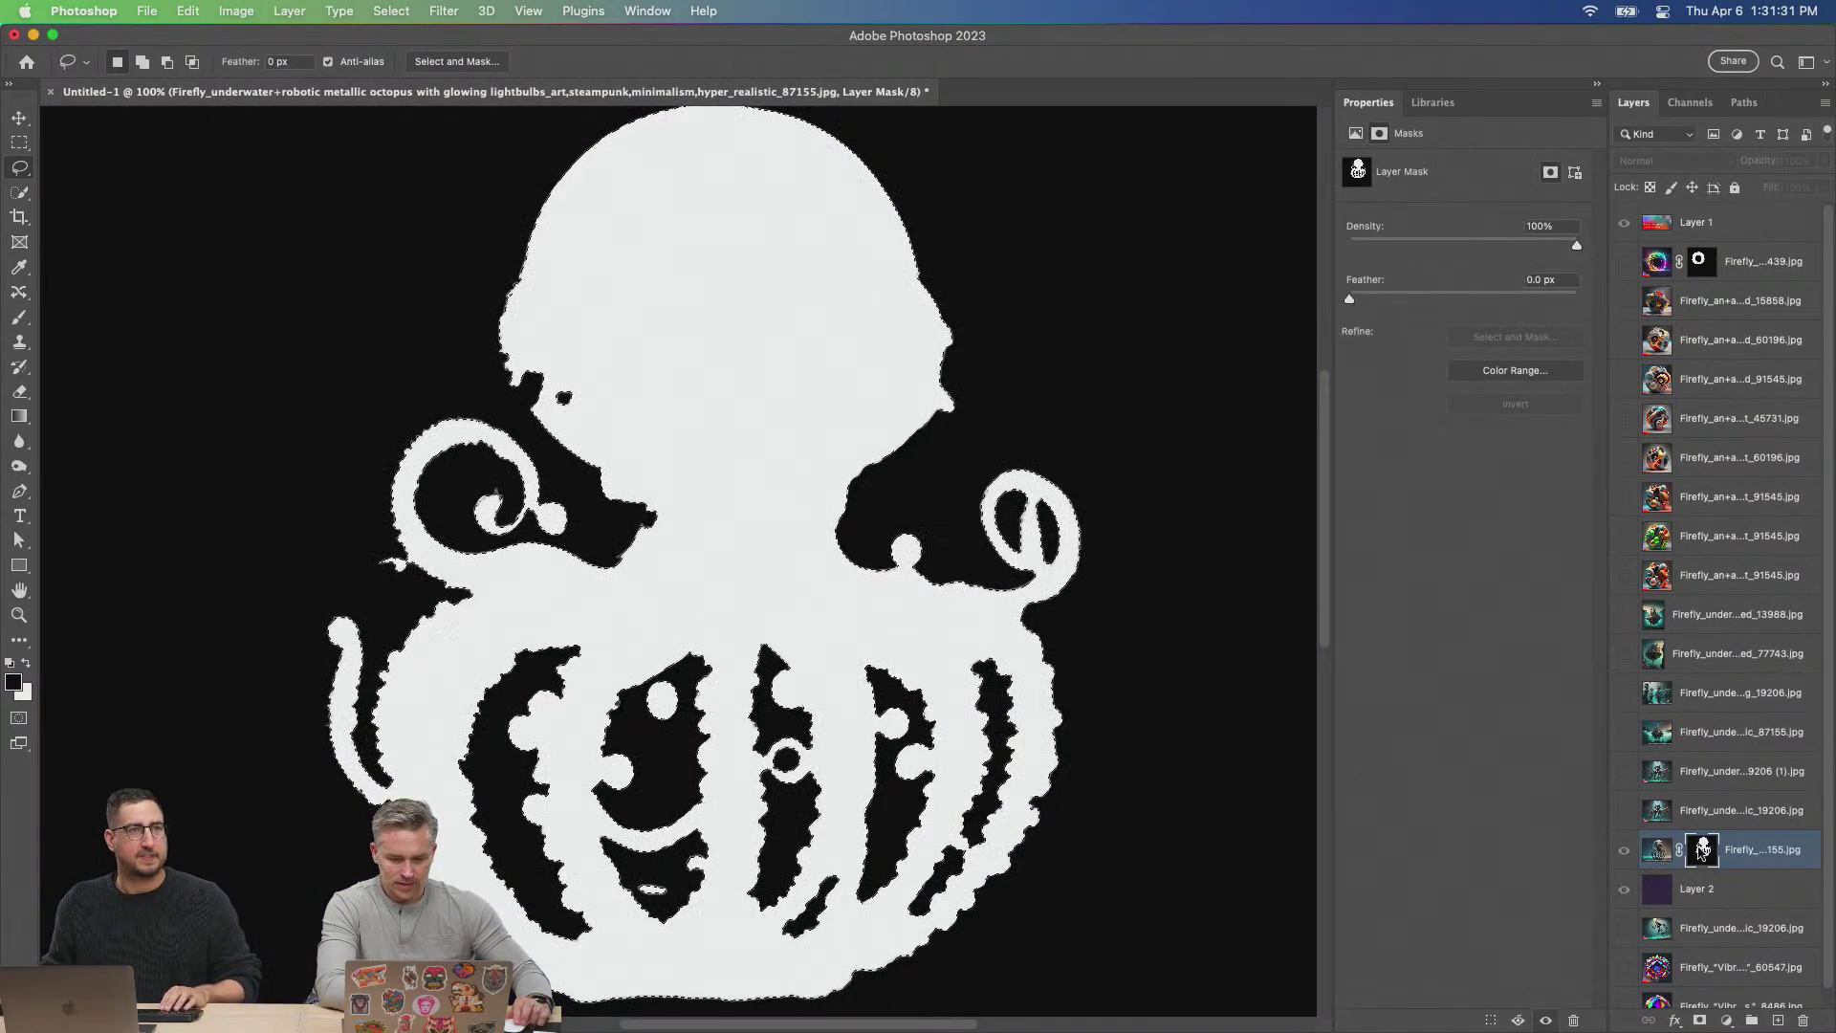
pyautogui.keyDown('alt'); pyautogui.click(1703, 850); pyautogui.keyUp('alt')
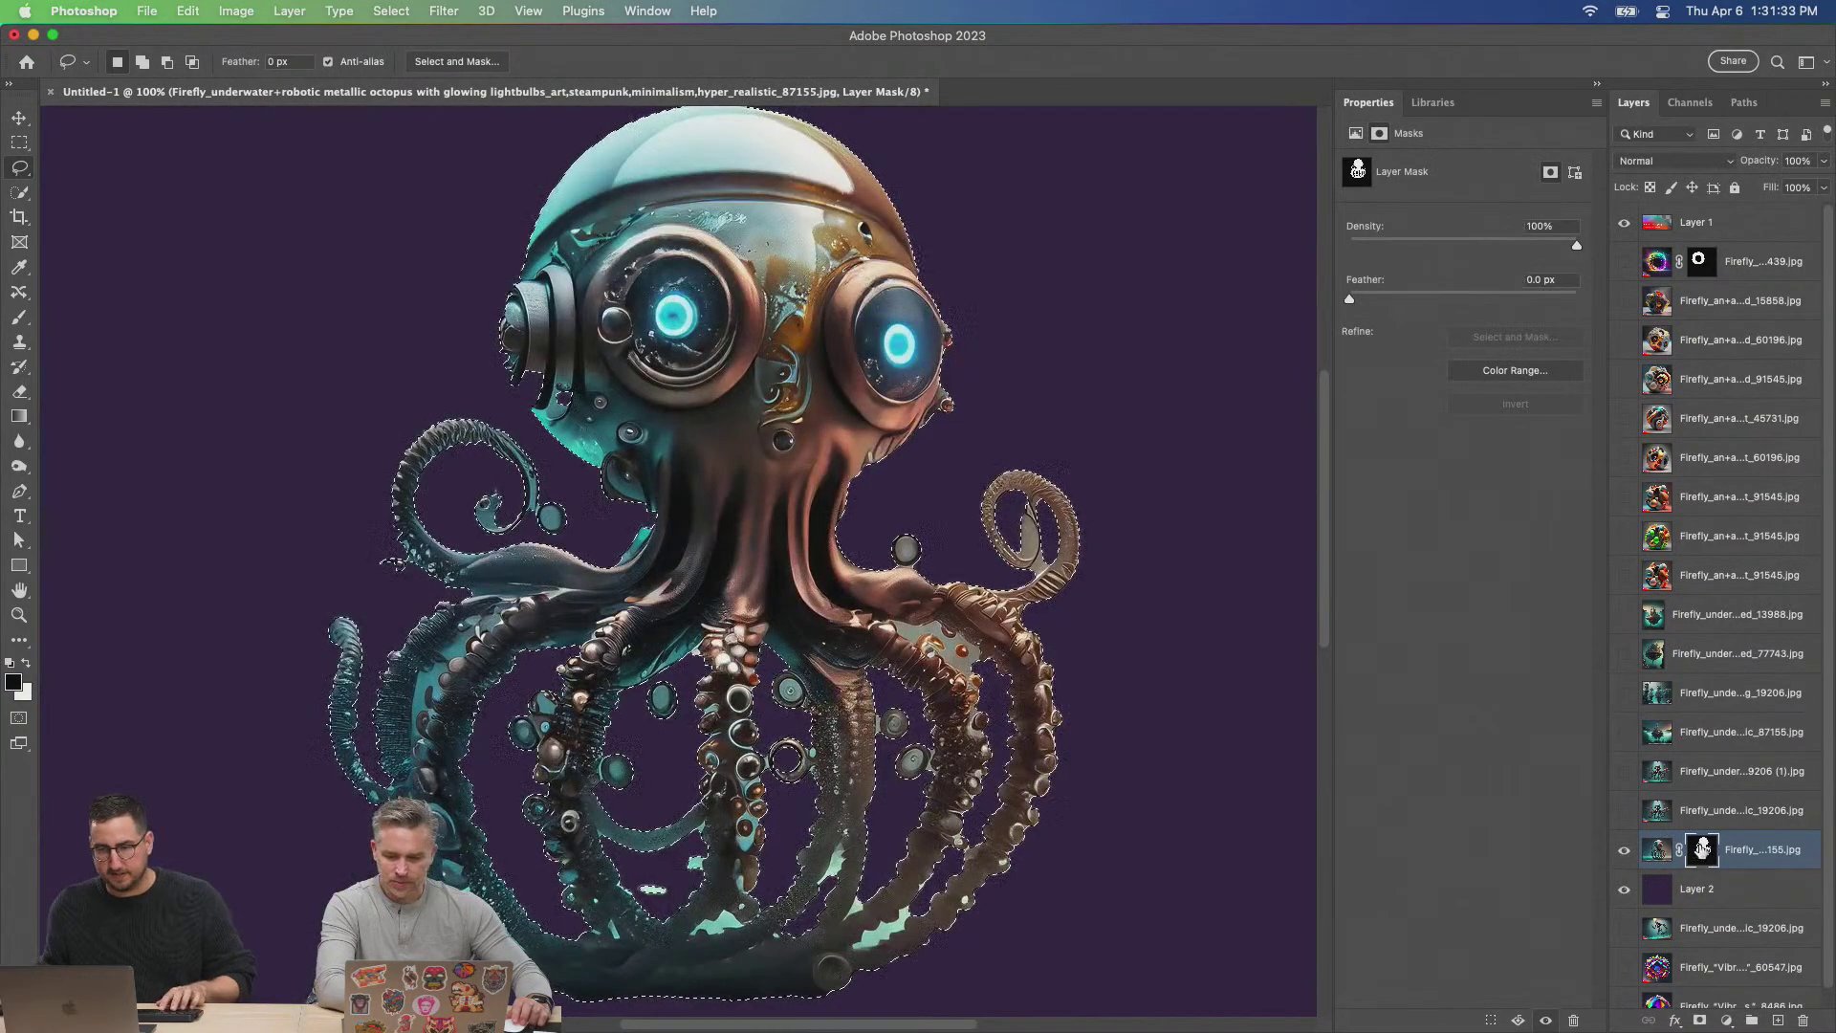
pyautogui.press('super+alt+r')
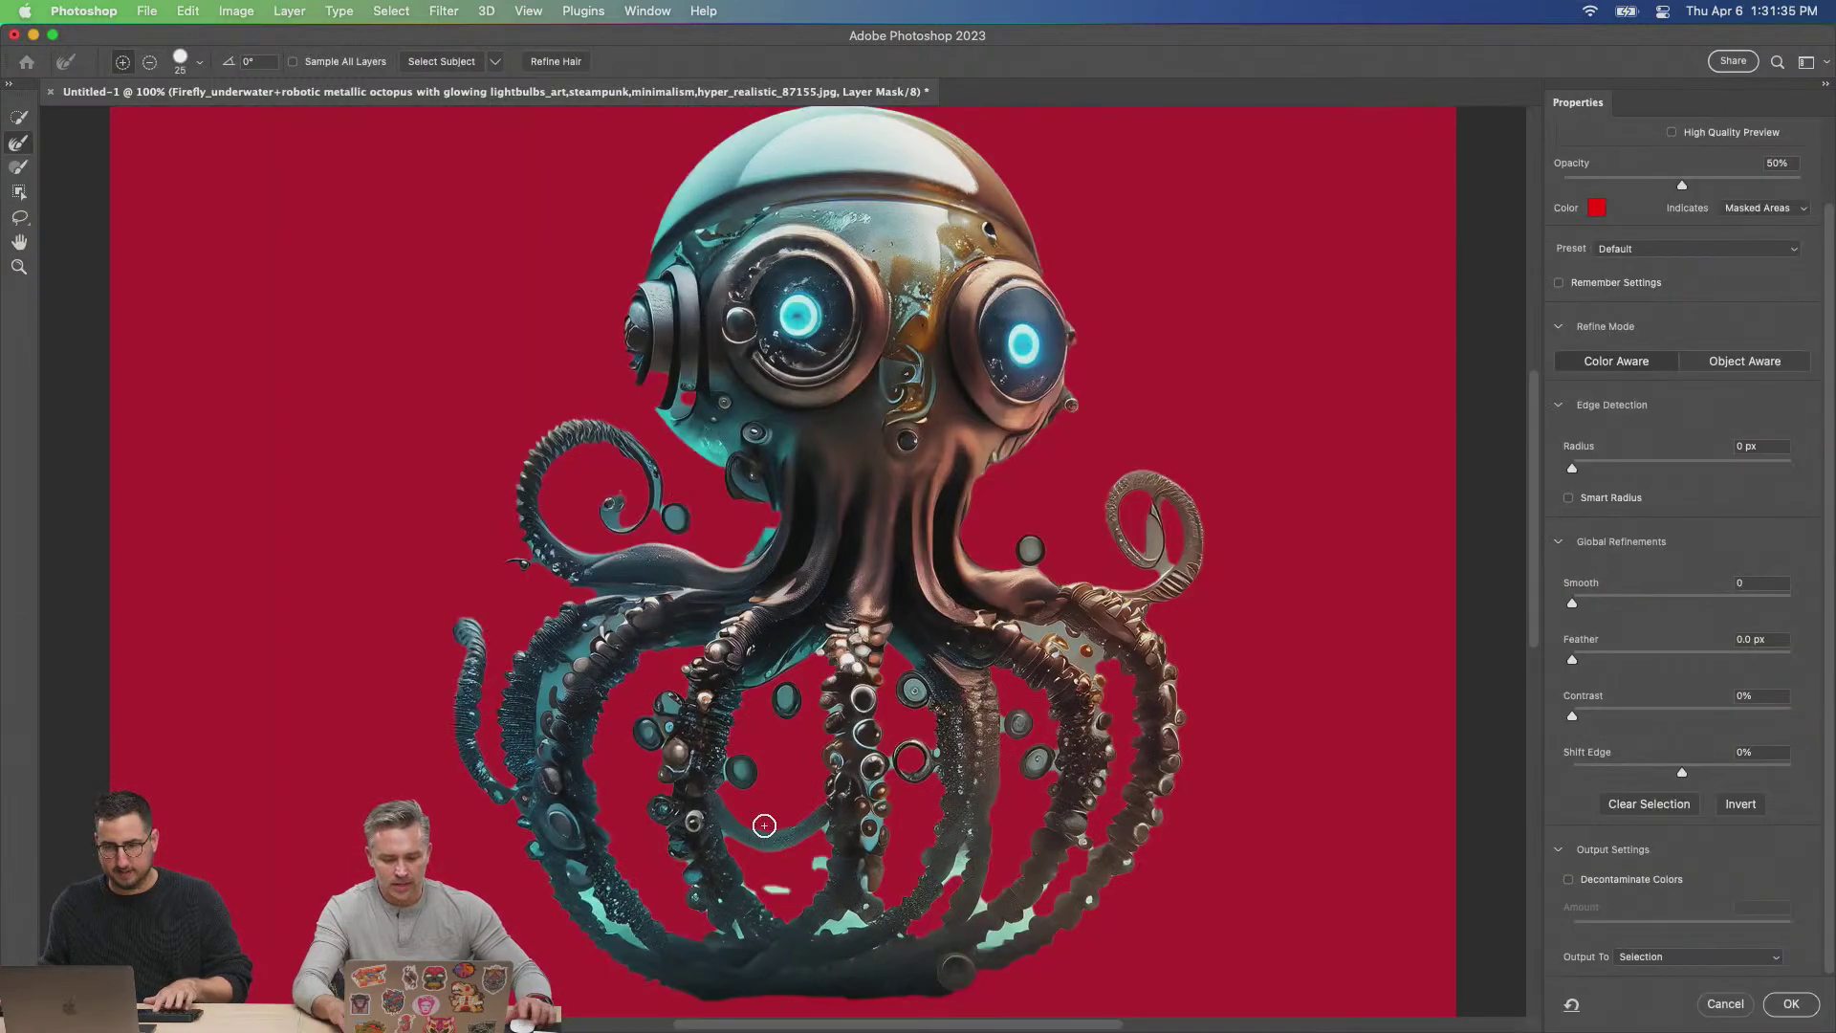
pyautogui.press('super+equal')
pyautogui.scroll(-5, 478, 574)
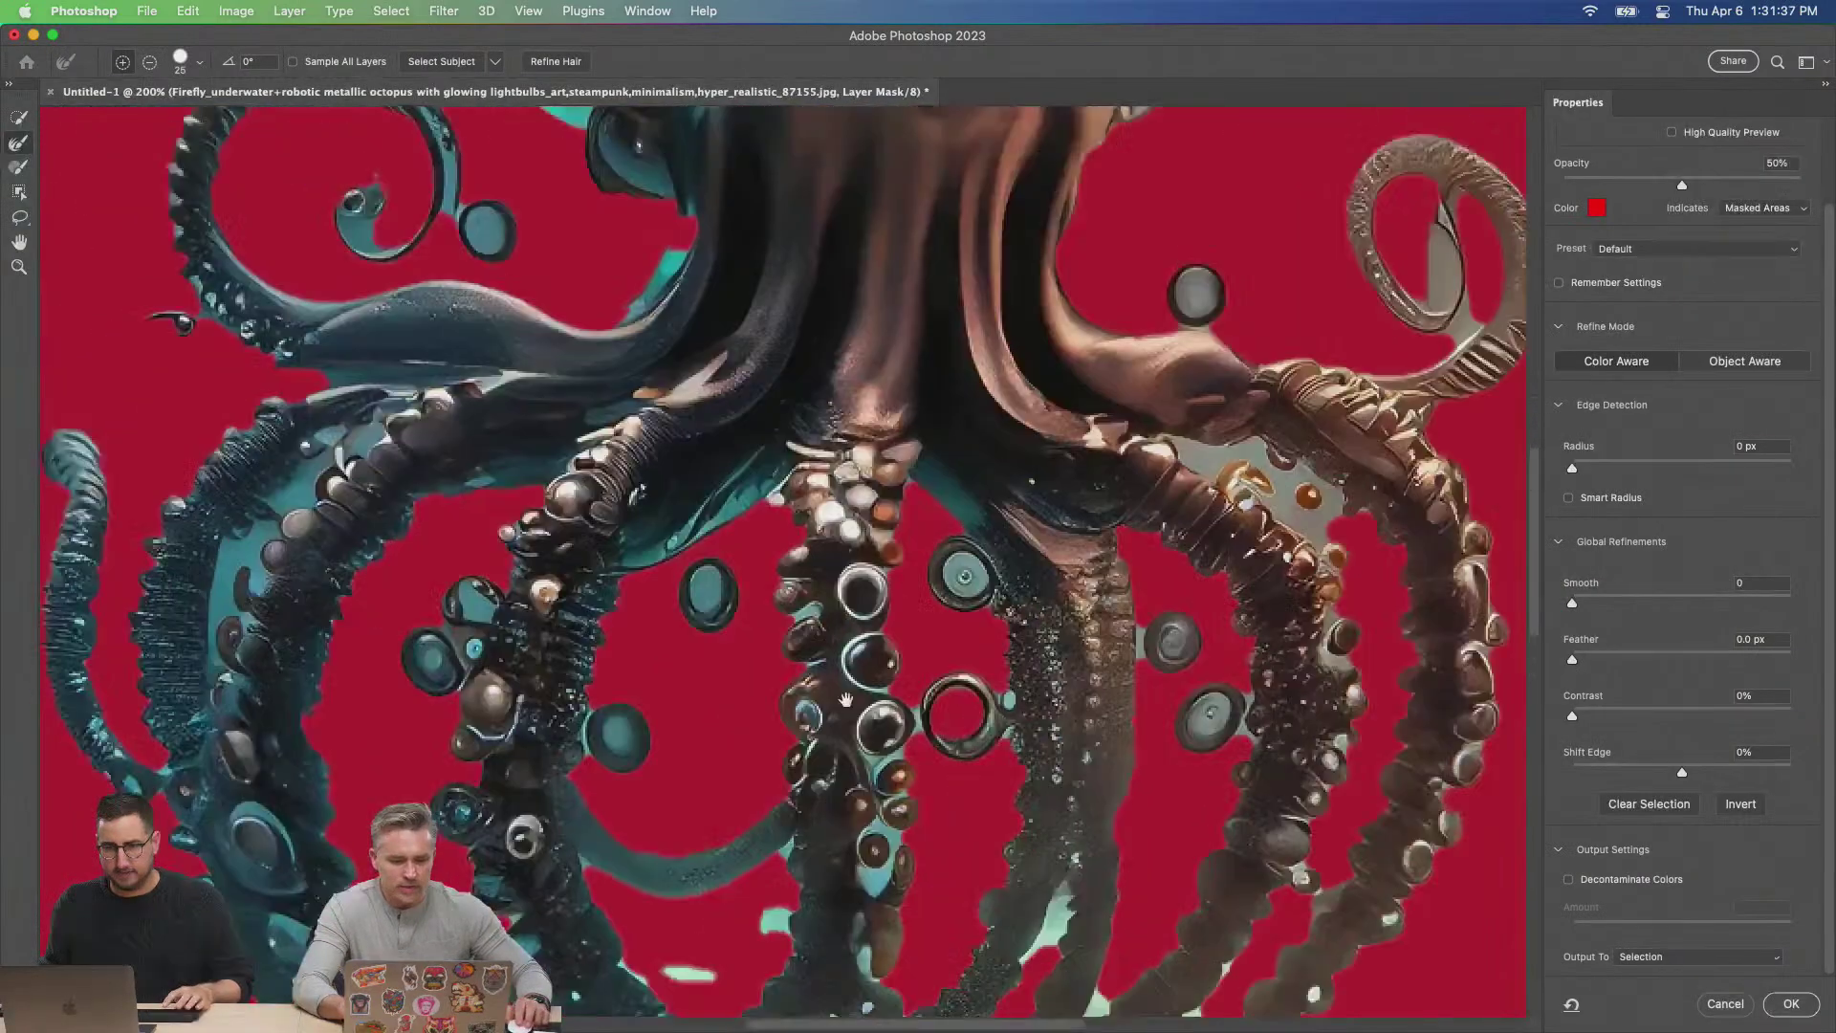
pyautogui.scroll(-5, 967, 688)
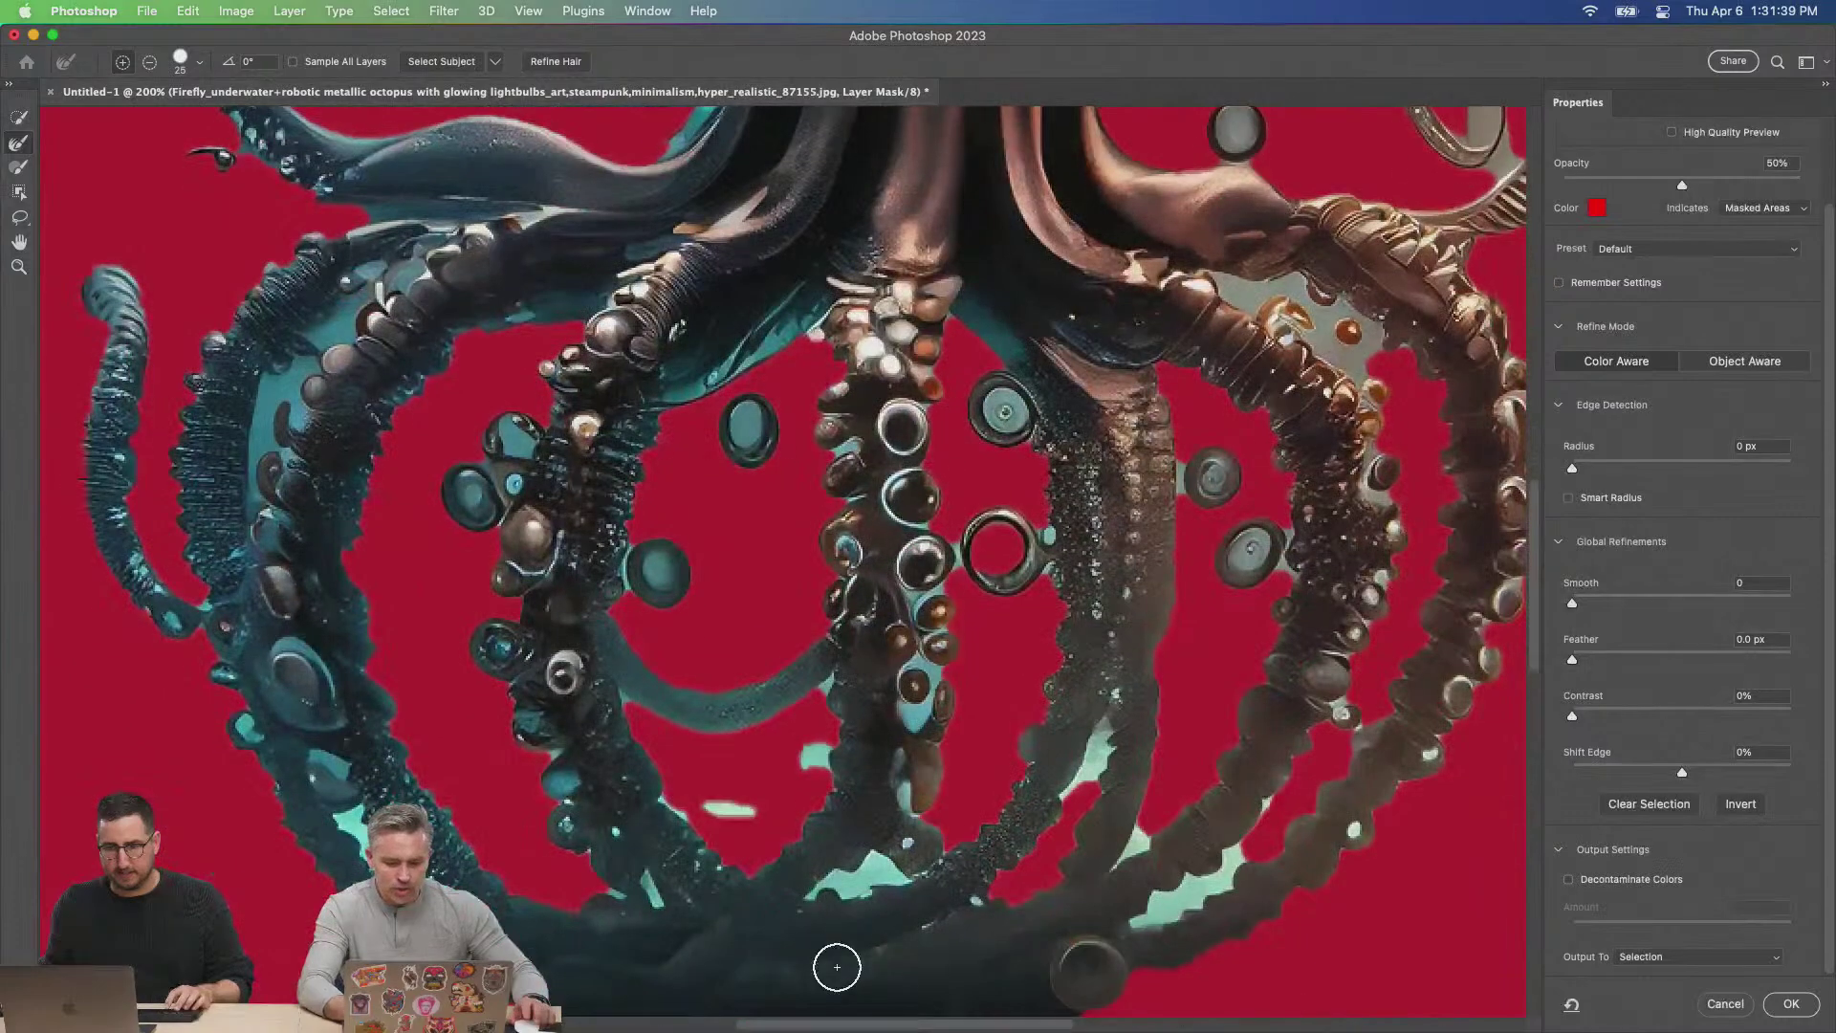
pyautogui.press('[')
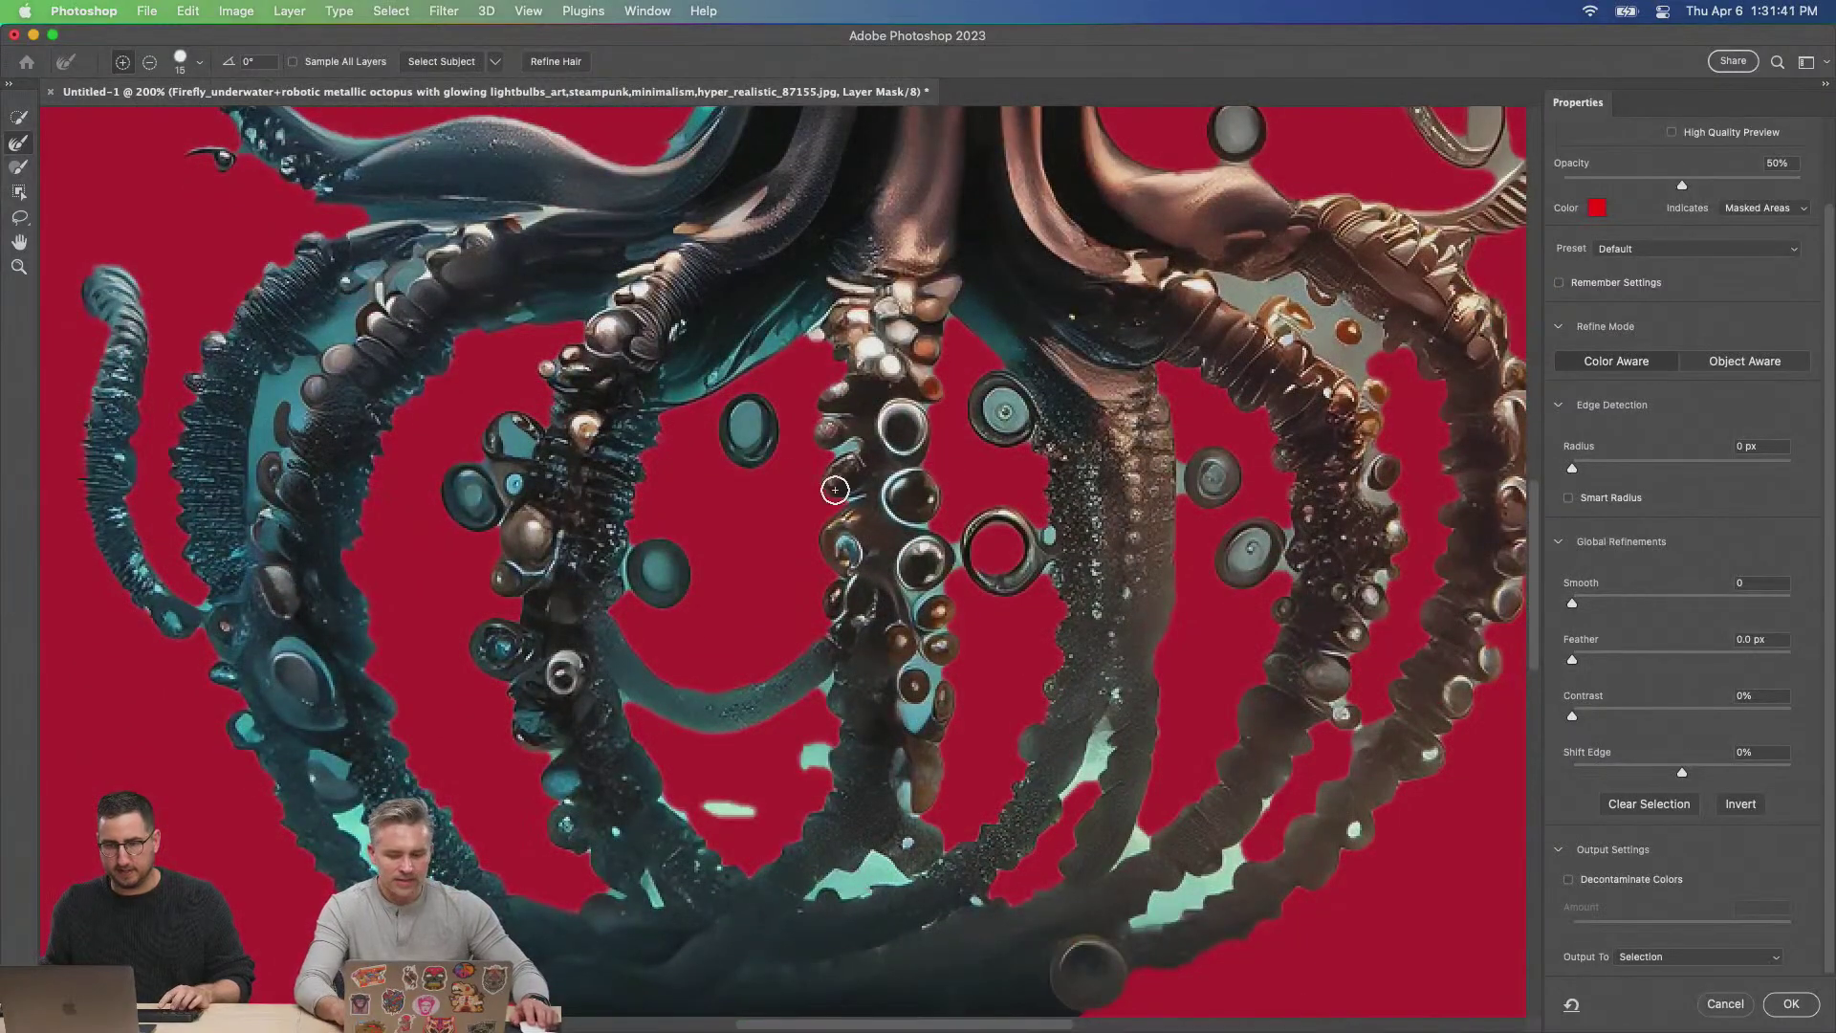
pyautogui.click(1725, 1003)
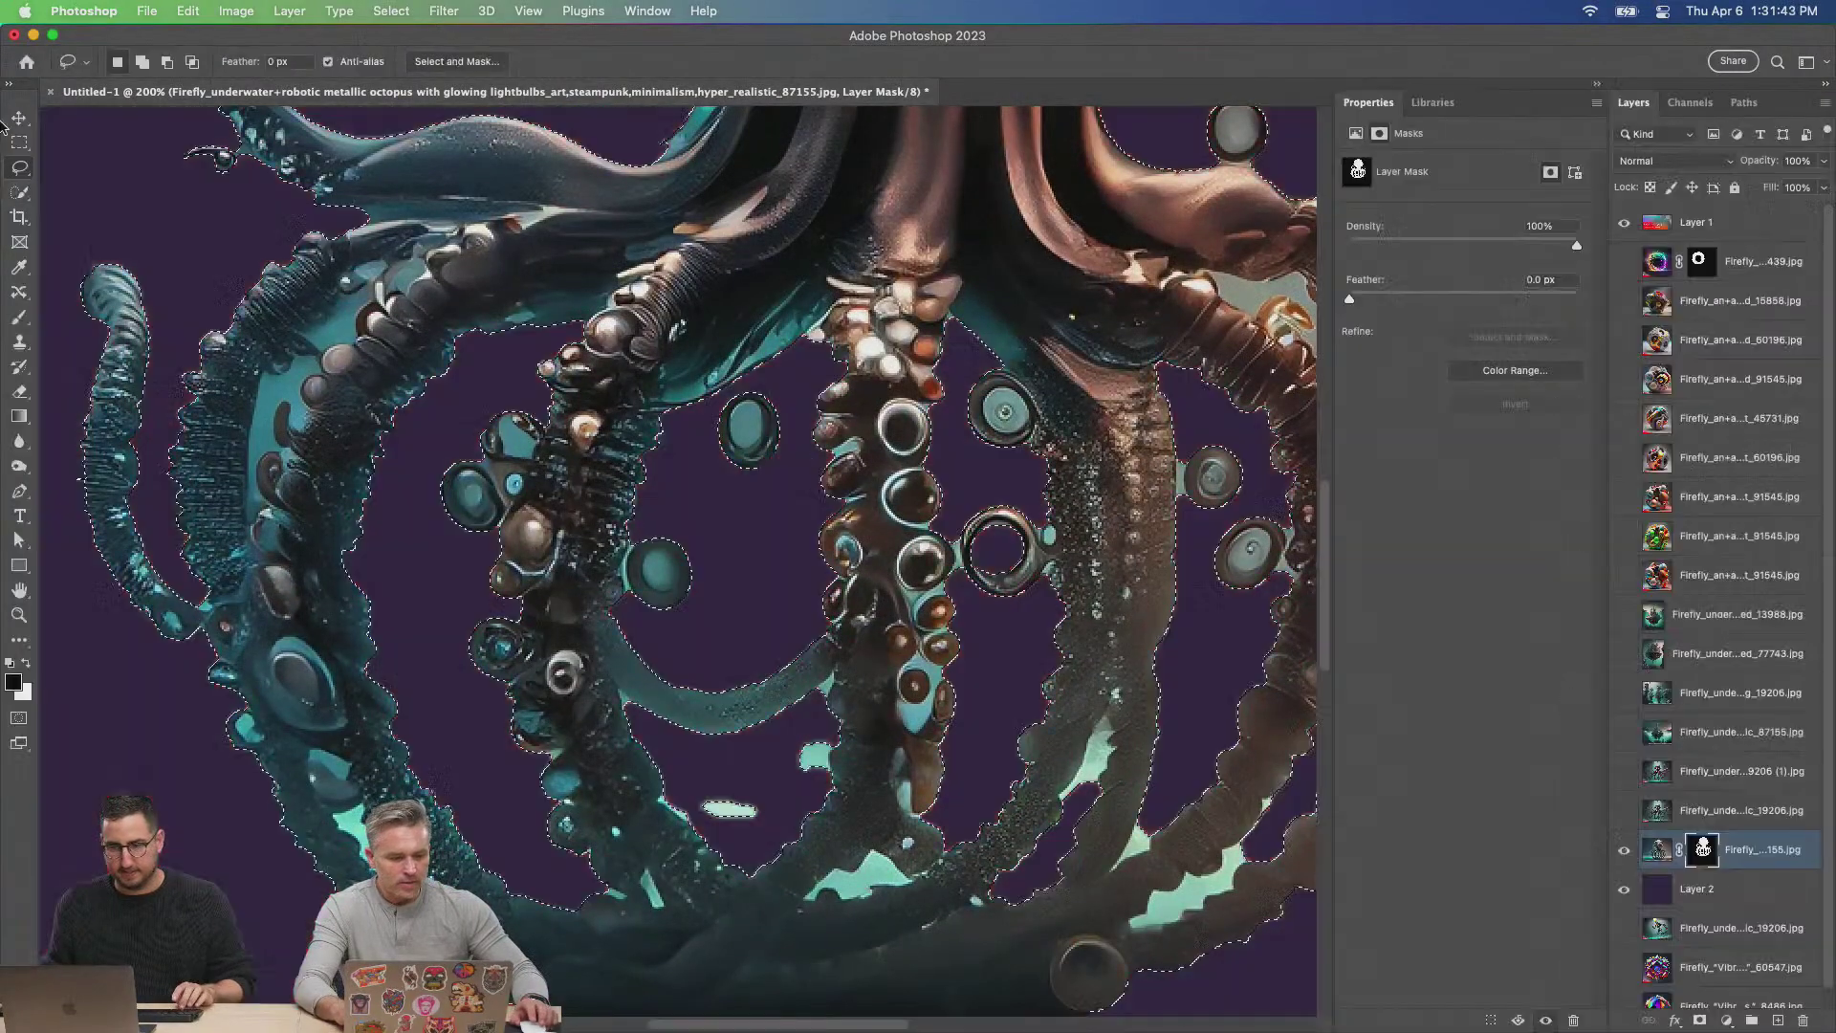
# Quick-select the leftover teal background patches between the lower tentacles and fill them with black on the octopus layer mask.
pyautogui.click(16, 195)
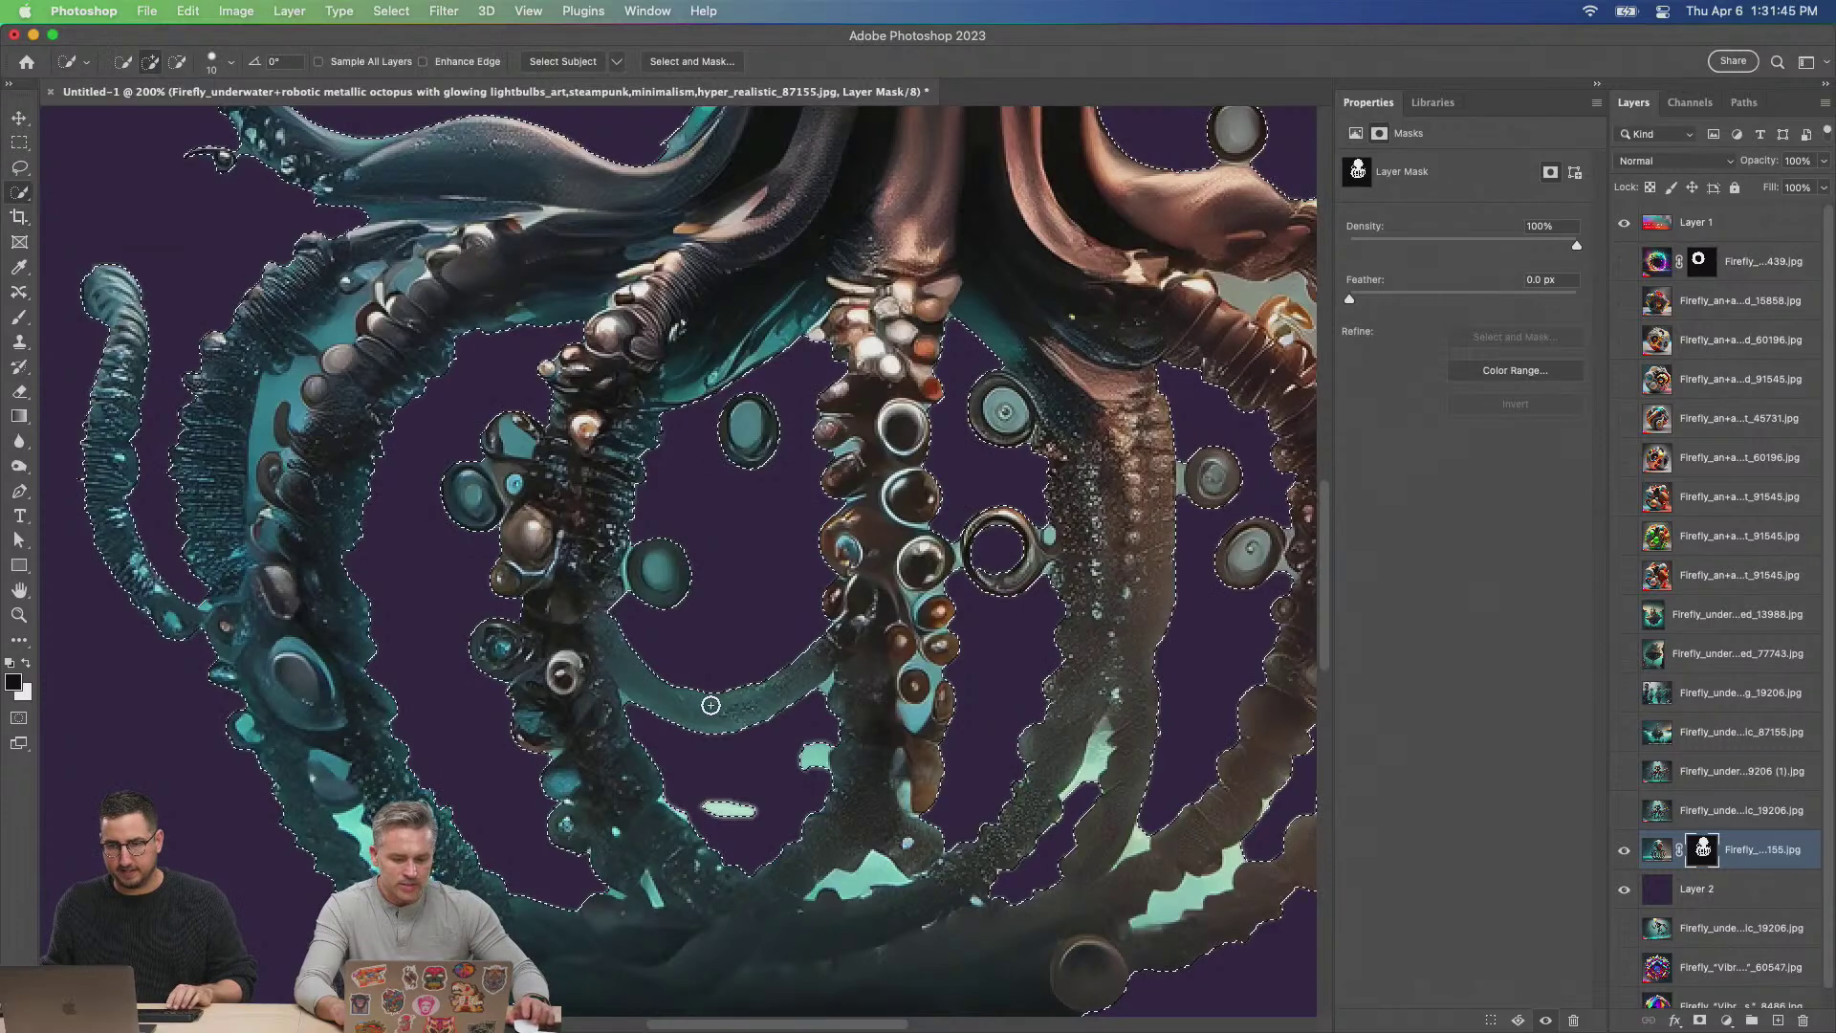
pyautogui.press('super+d')
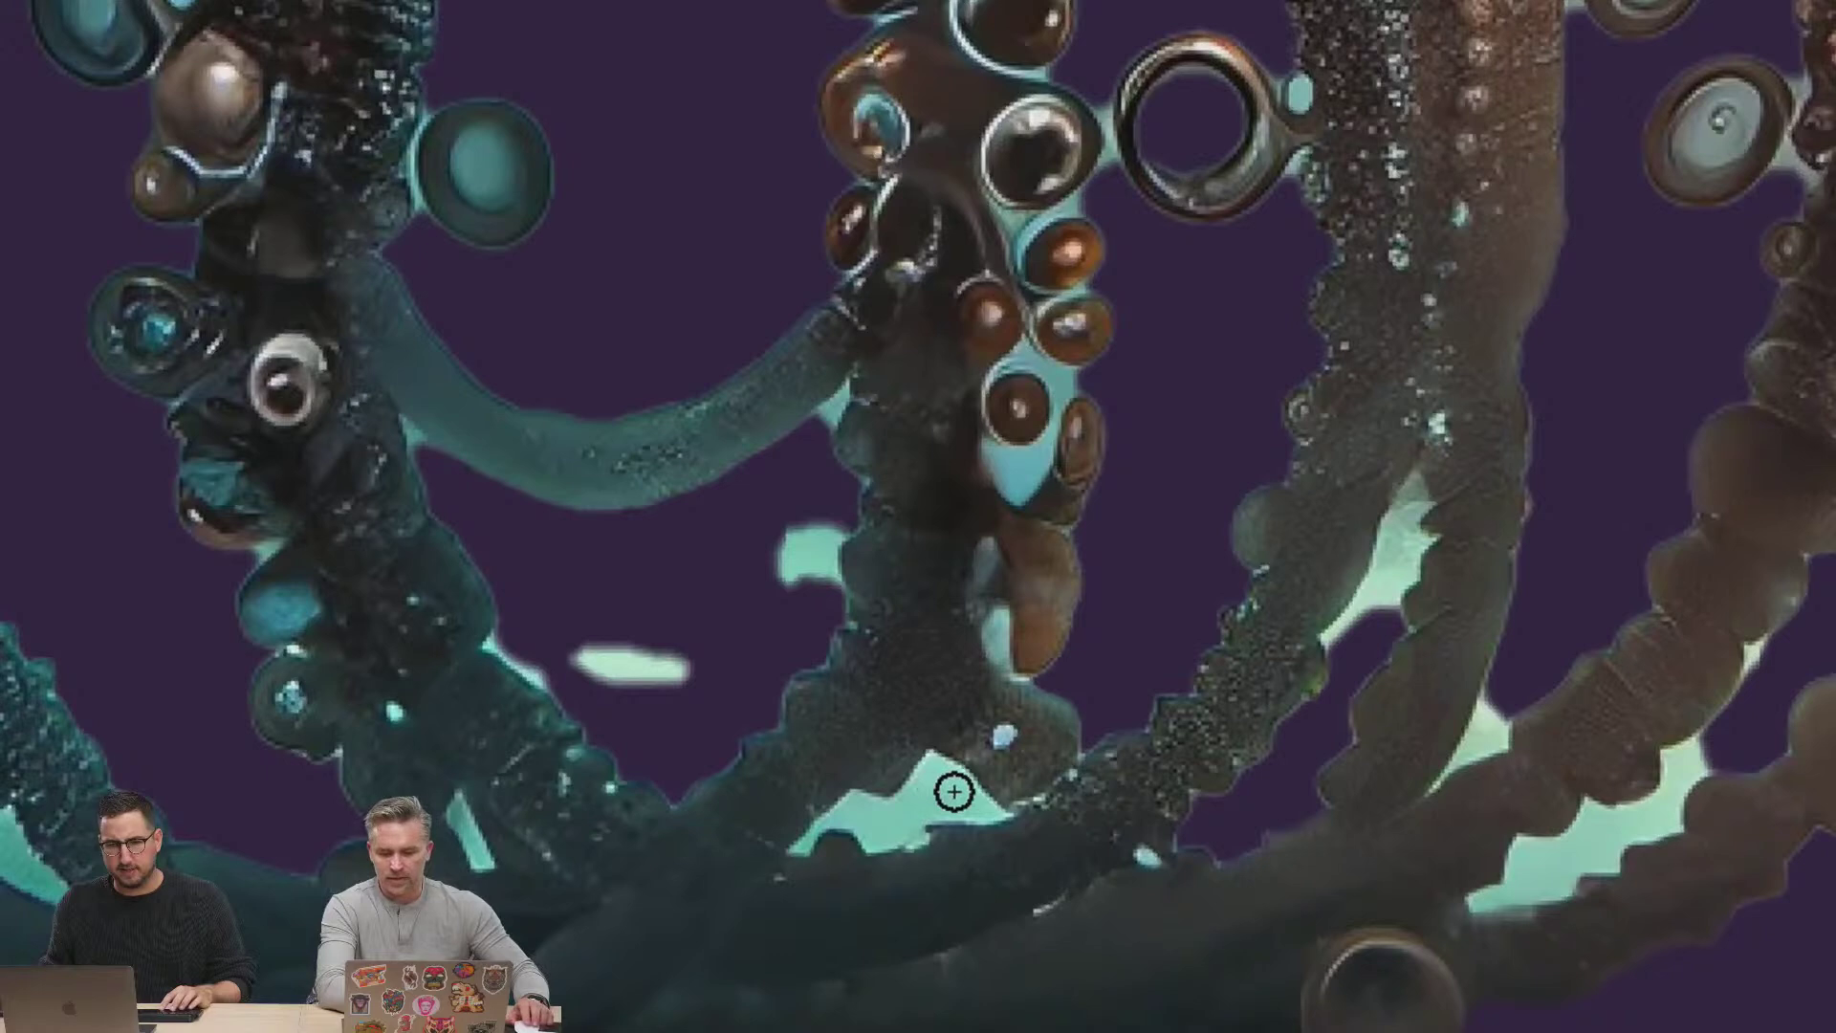
pyautogui.moveTo(925, 824); pyautogui.dragTo(860, 854)
pyautogui.moveTo(1373, 586)
pyautogui.mouseDown()
pyautogui.moveTo(1350, 626)
pyautogui.moveTo(1370, 701)
pyautogui.moveTo(1481, 729)
pyautogui.moveTo(1511, 831)
pyautogui.moveTo(1592, 838)
pyautogui.moveTo(1660, 782)
pyautogui.moveTo(1562, 864)
pyautogui.mouseUp()
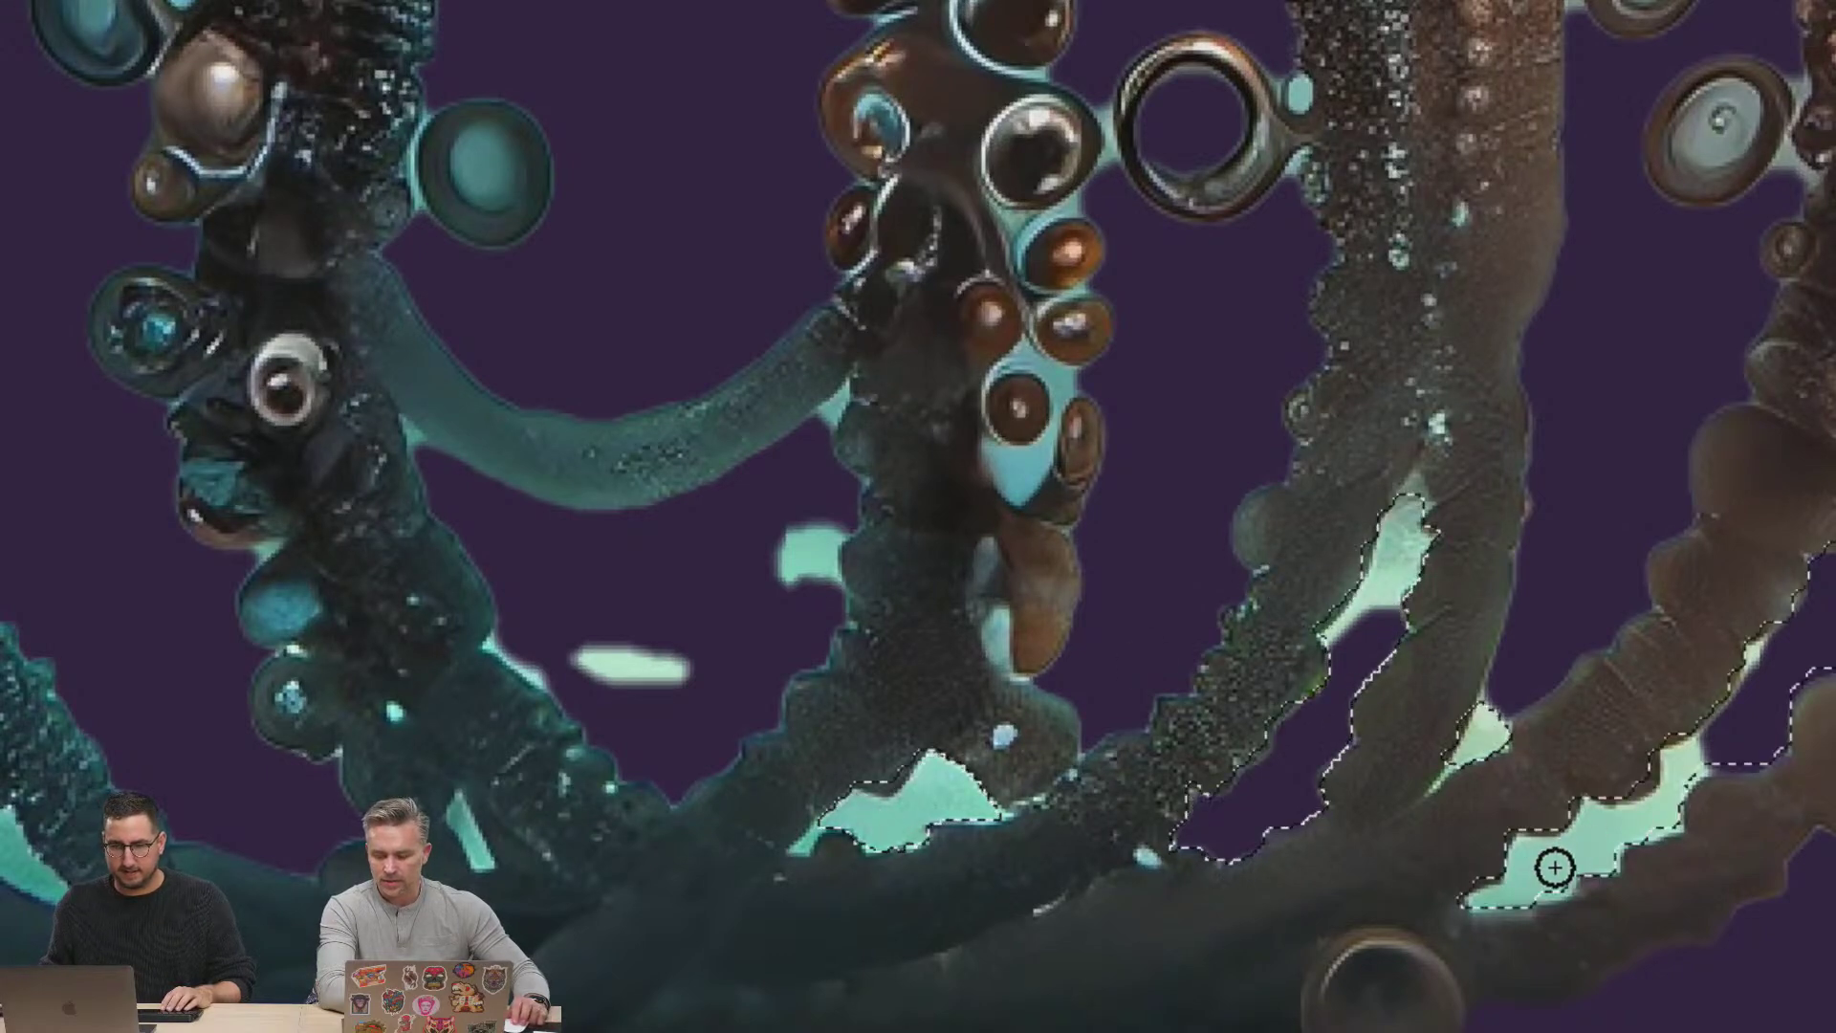
pyautogui.moveTo(765, 598)
pyautogui.mouseDown()
pyautogui.moveTo(69, 832)
pyautogui.moveTo(5, 808)
pyautogui.moveTo(205, 783)
pyautogui.moveTo(406, 701)
pyautogui.moveTo(474, 775)
pyautogui.moveTo(497, 770)
pyautogui.mouseUp()
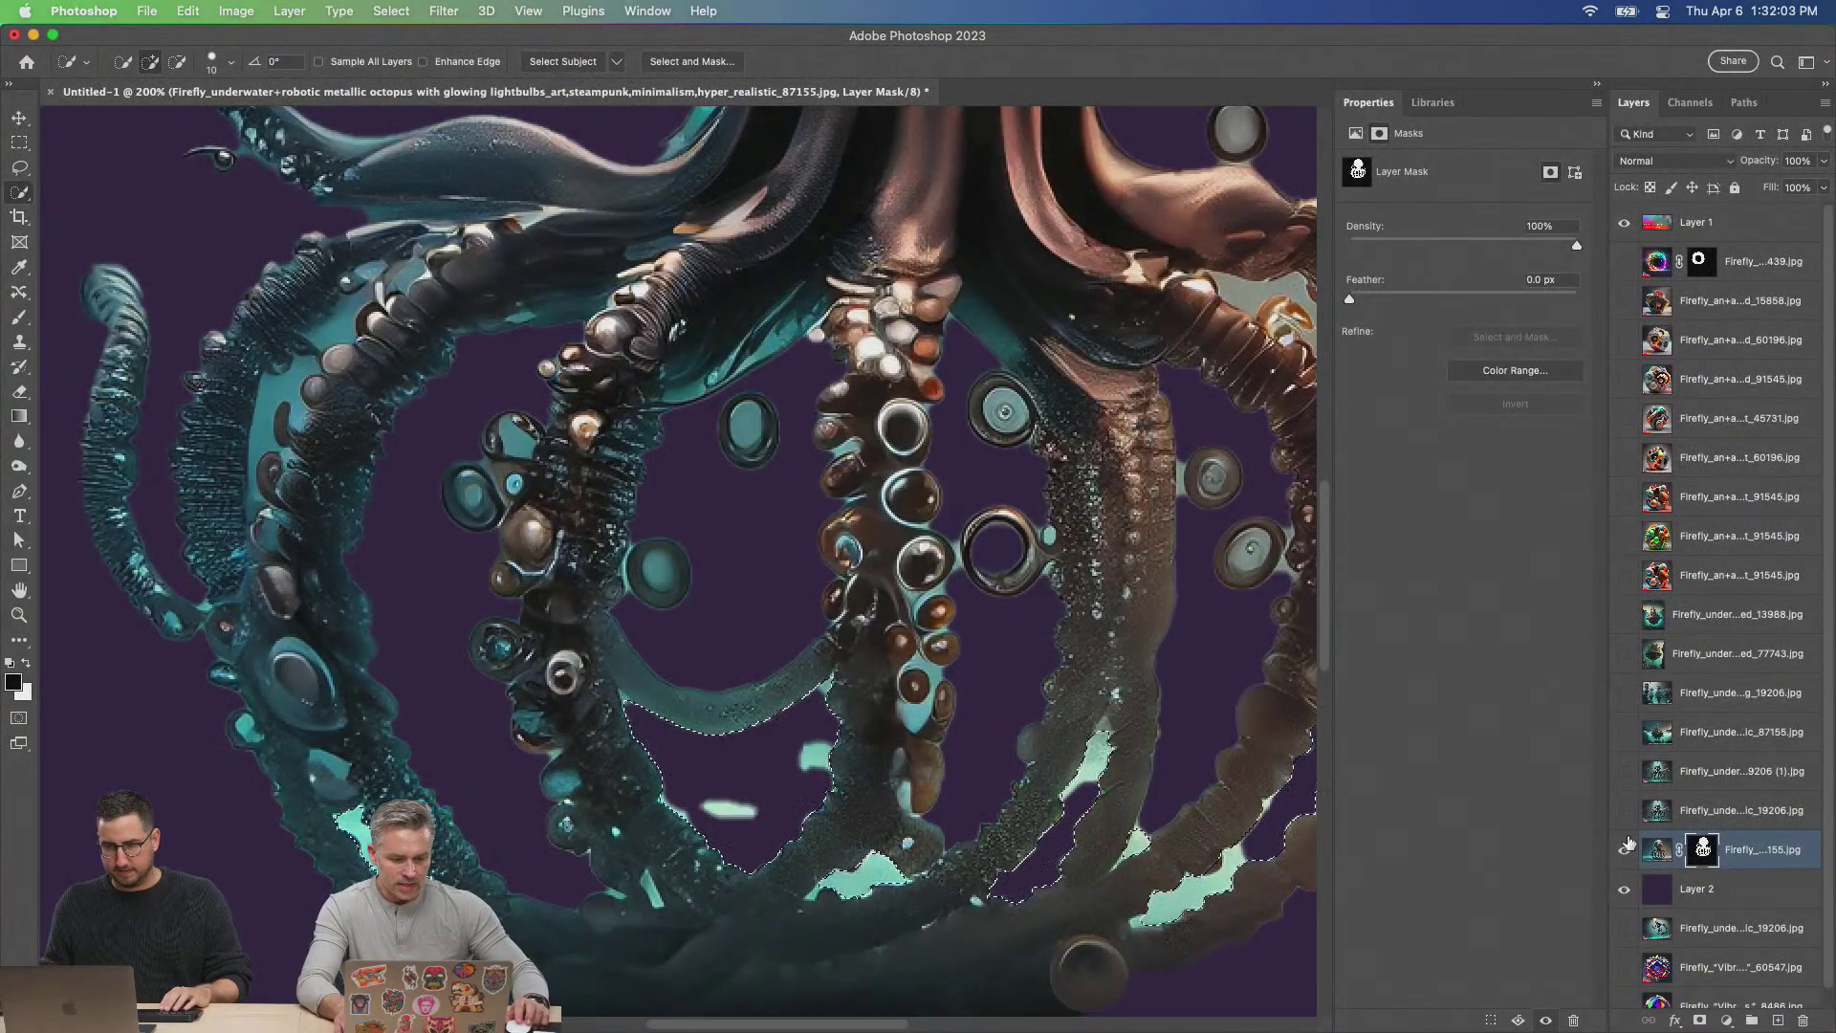
pyautogui.hotkey('alt', 'BackSpace')
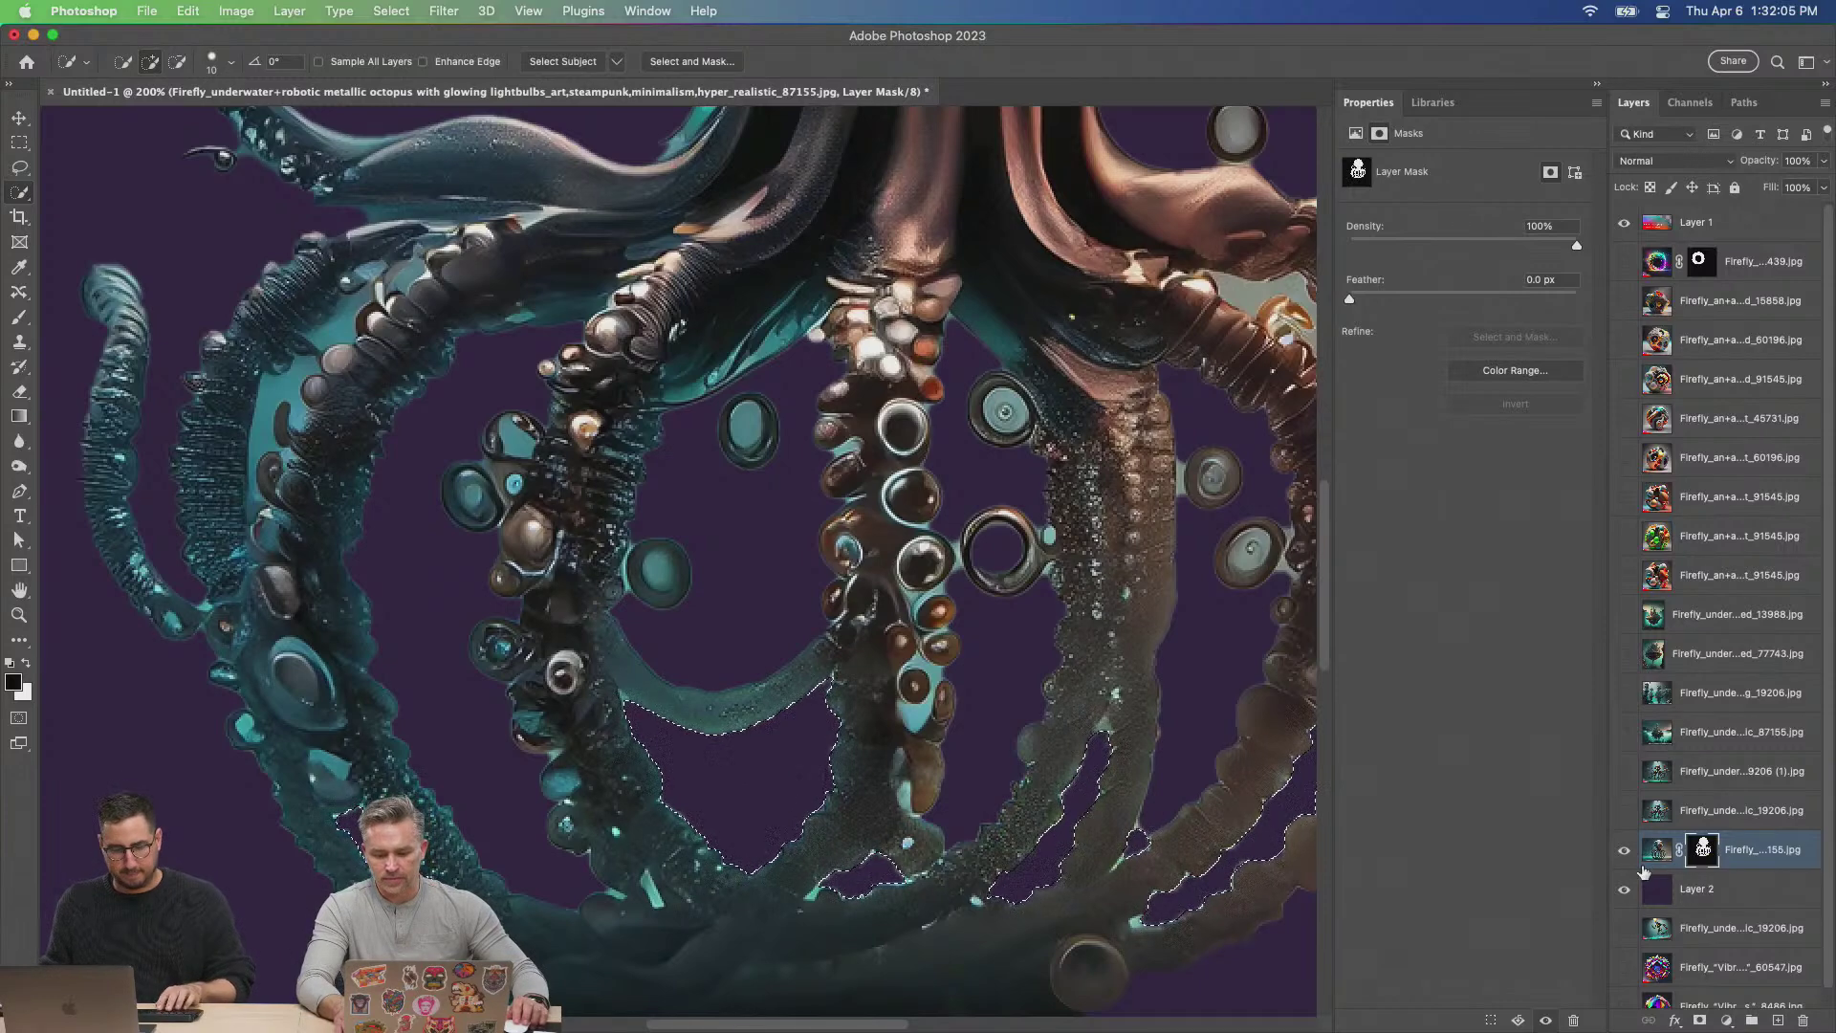
pyautogui.press('super+d')
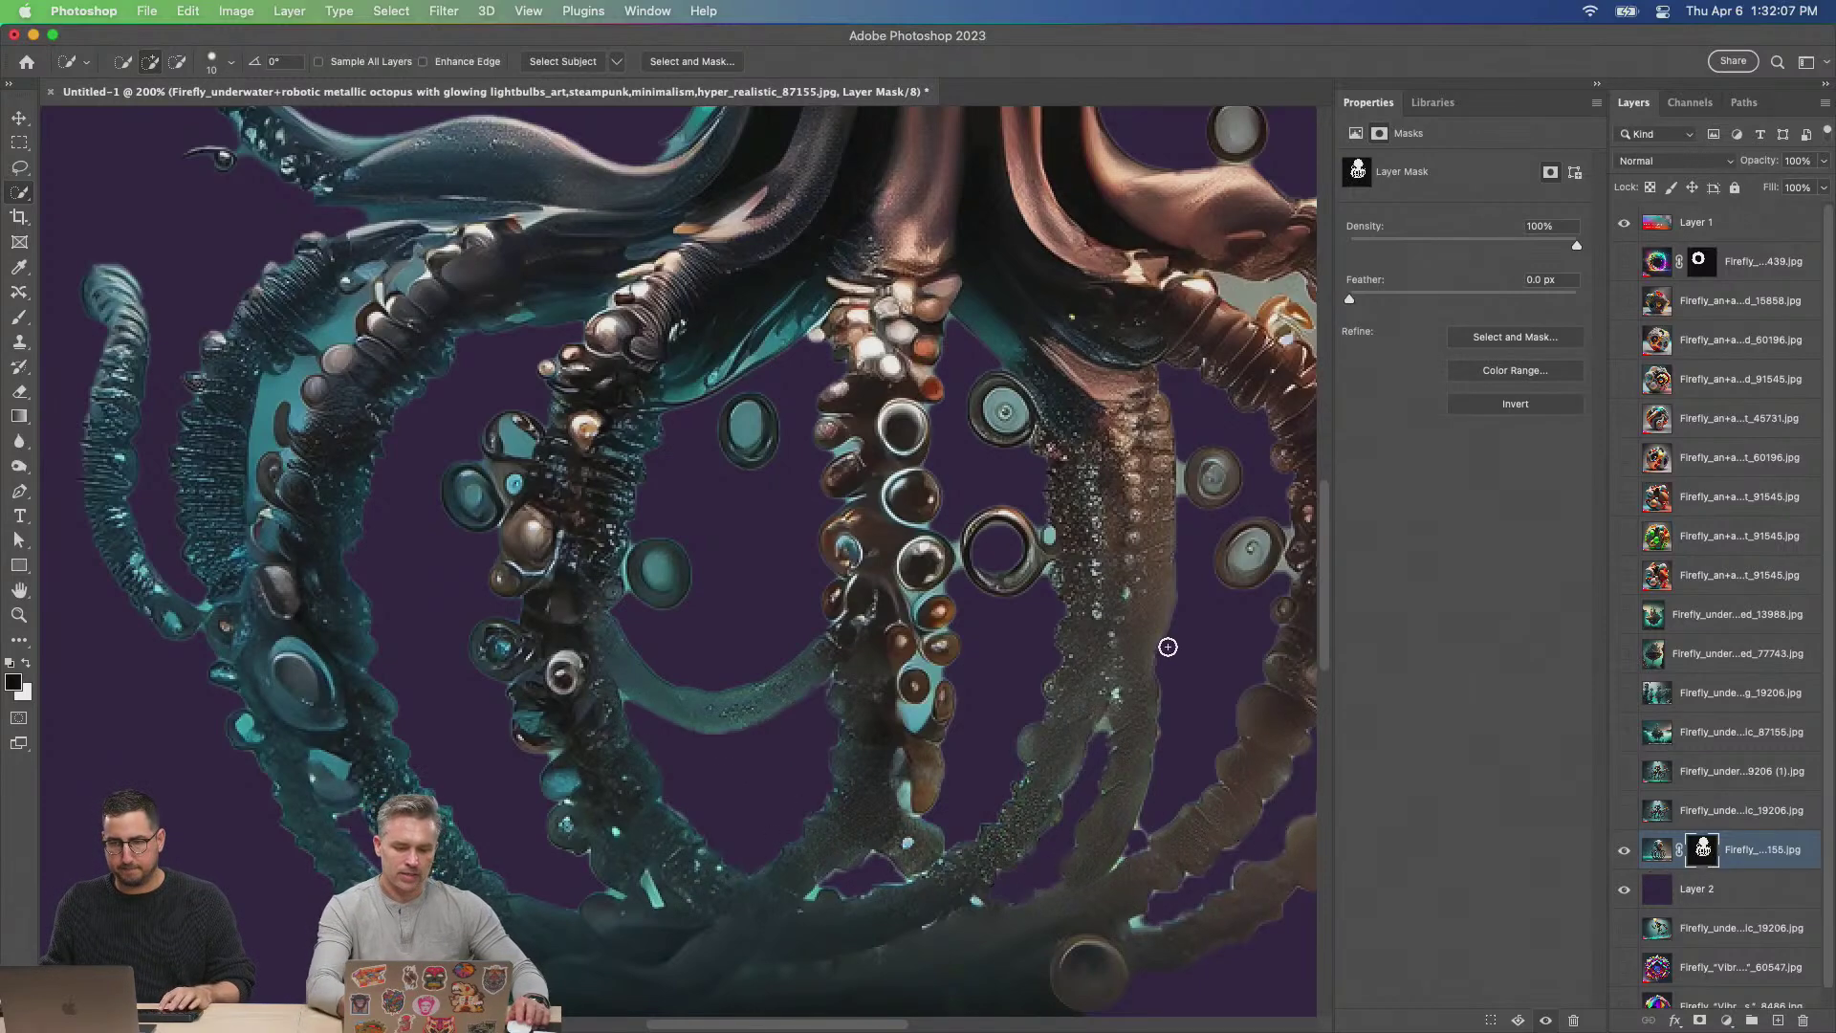
pyautogui.press('super+0')
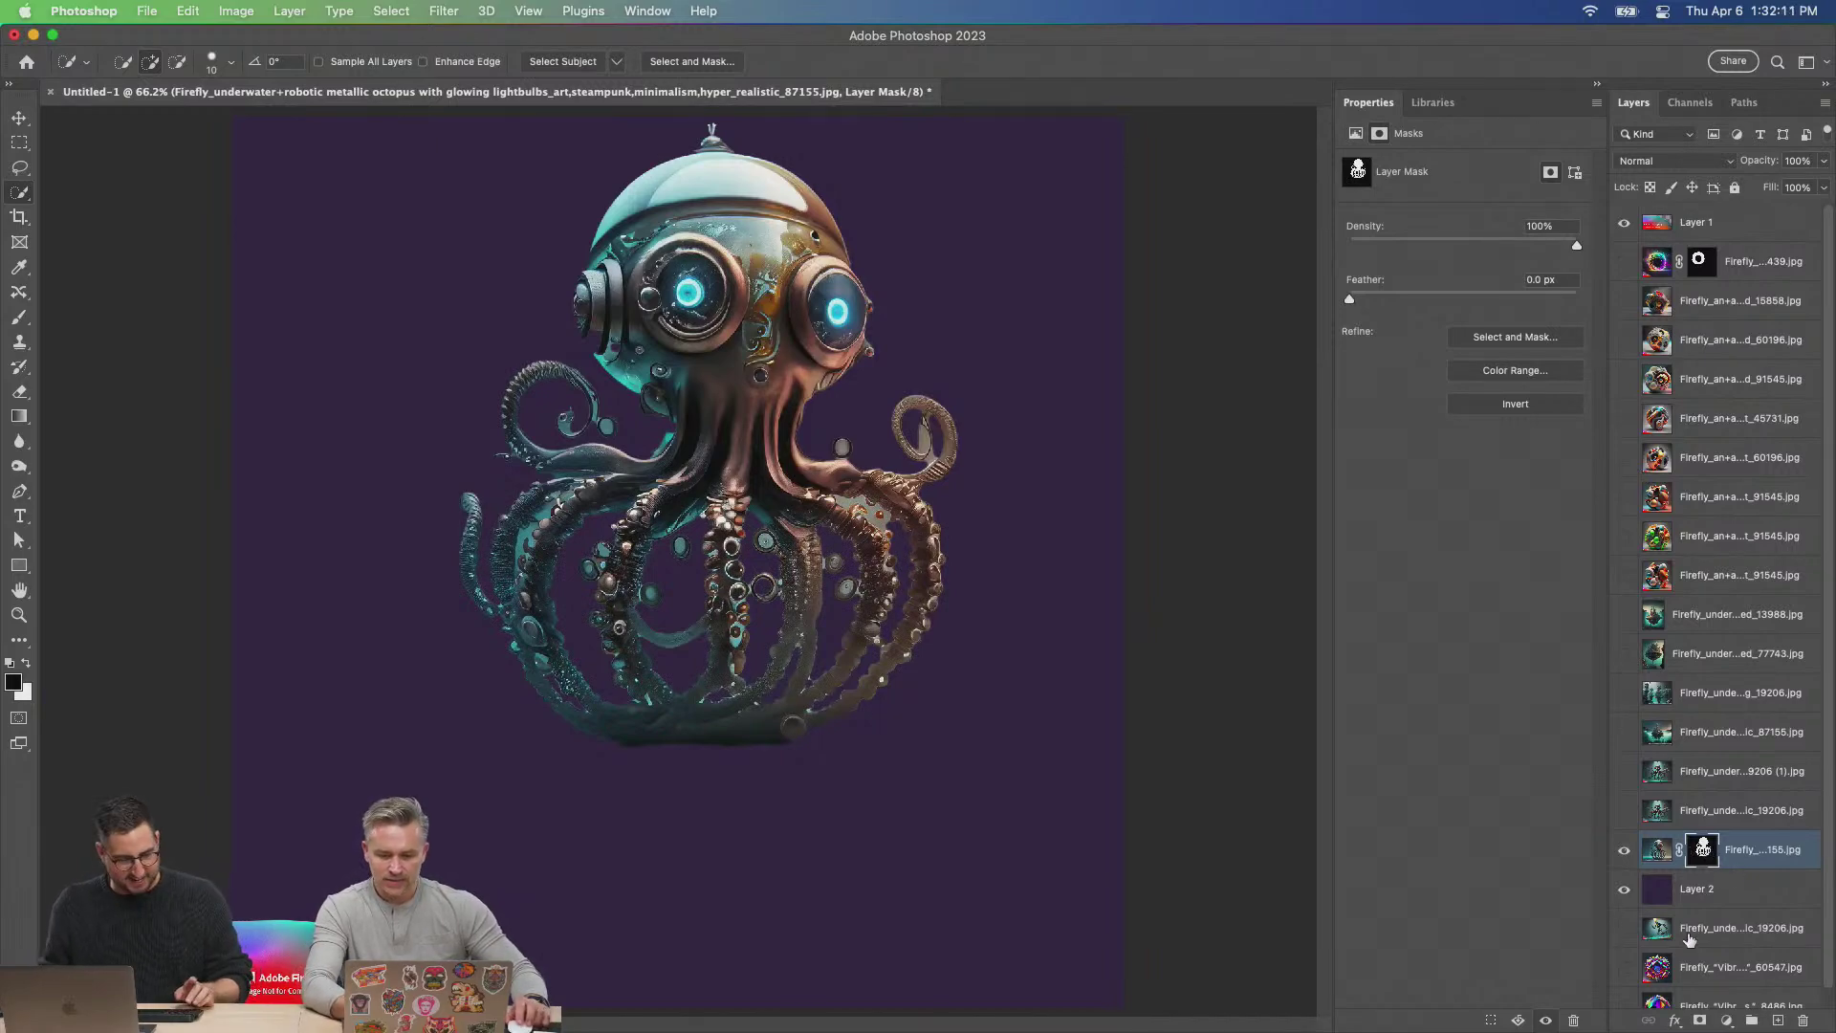
# Delete the dark purple fill layer beneath the octopus cut-out and show another octopus image with its full background.
pyautogui.click(1657, 888)
pyautogui.press('Delete')
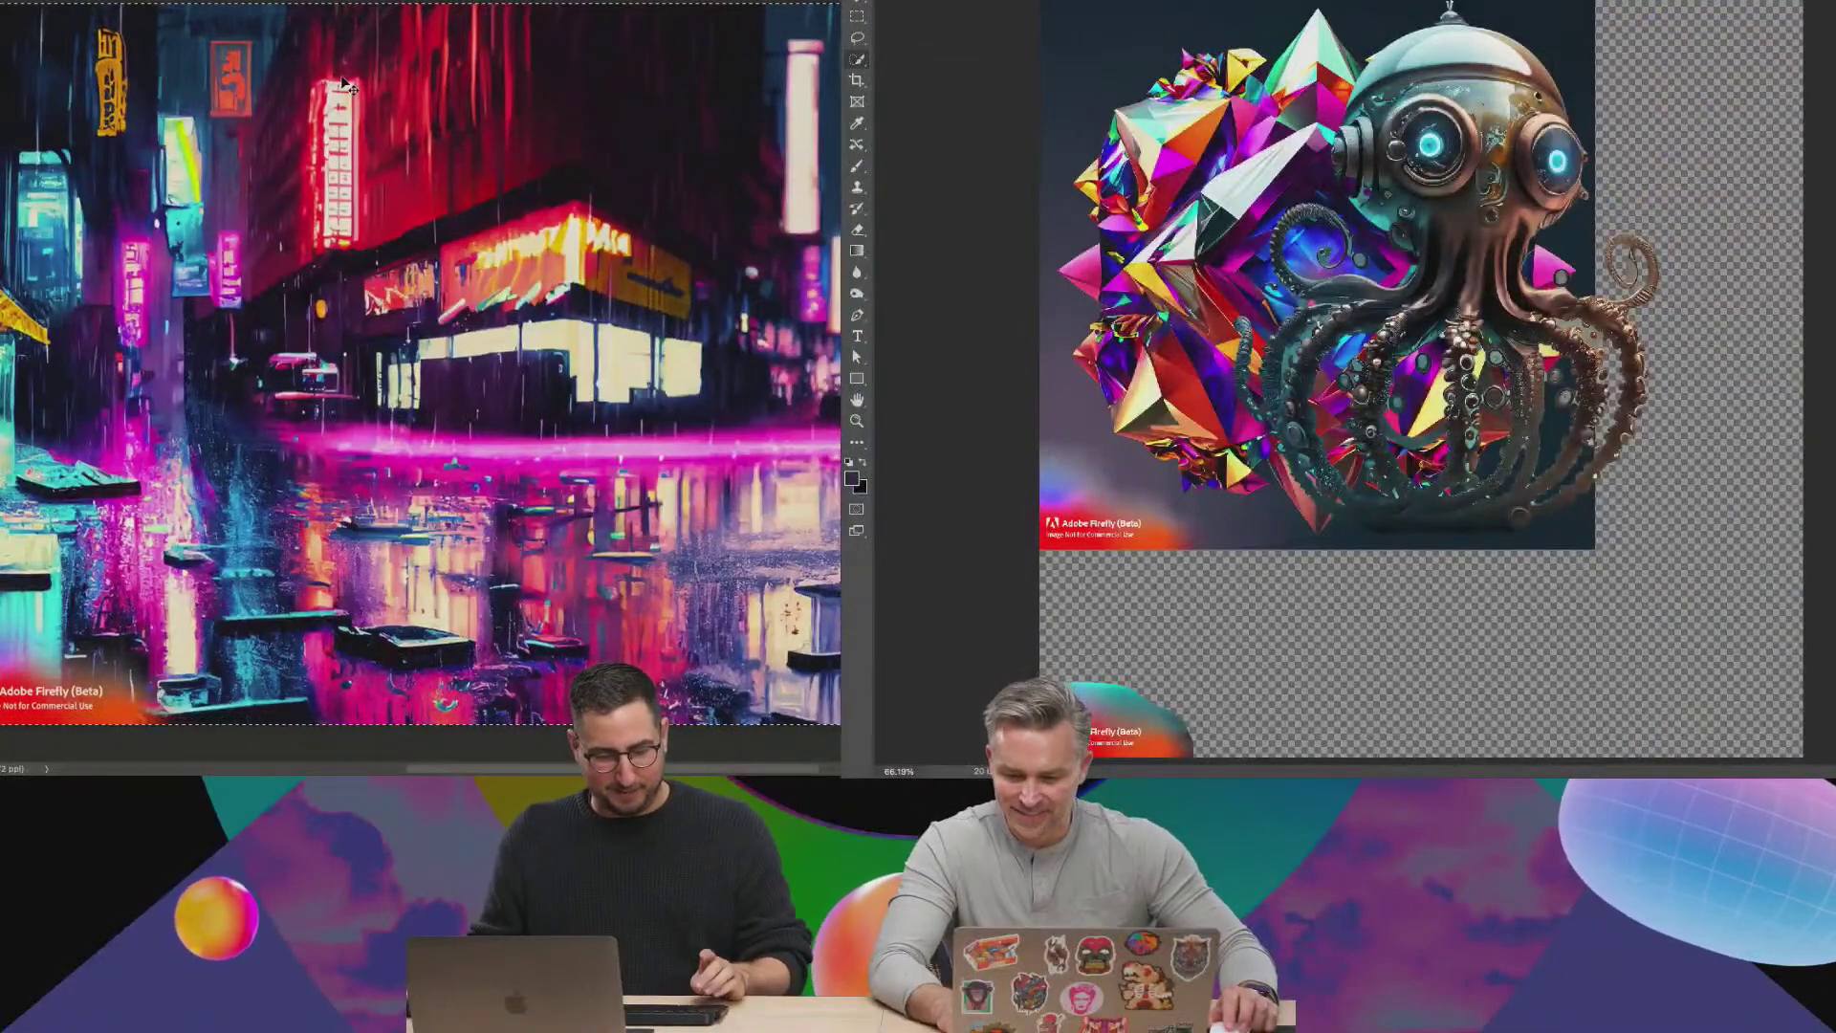
pyautogui.press('Delete')
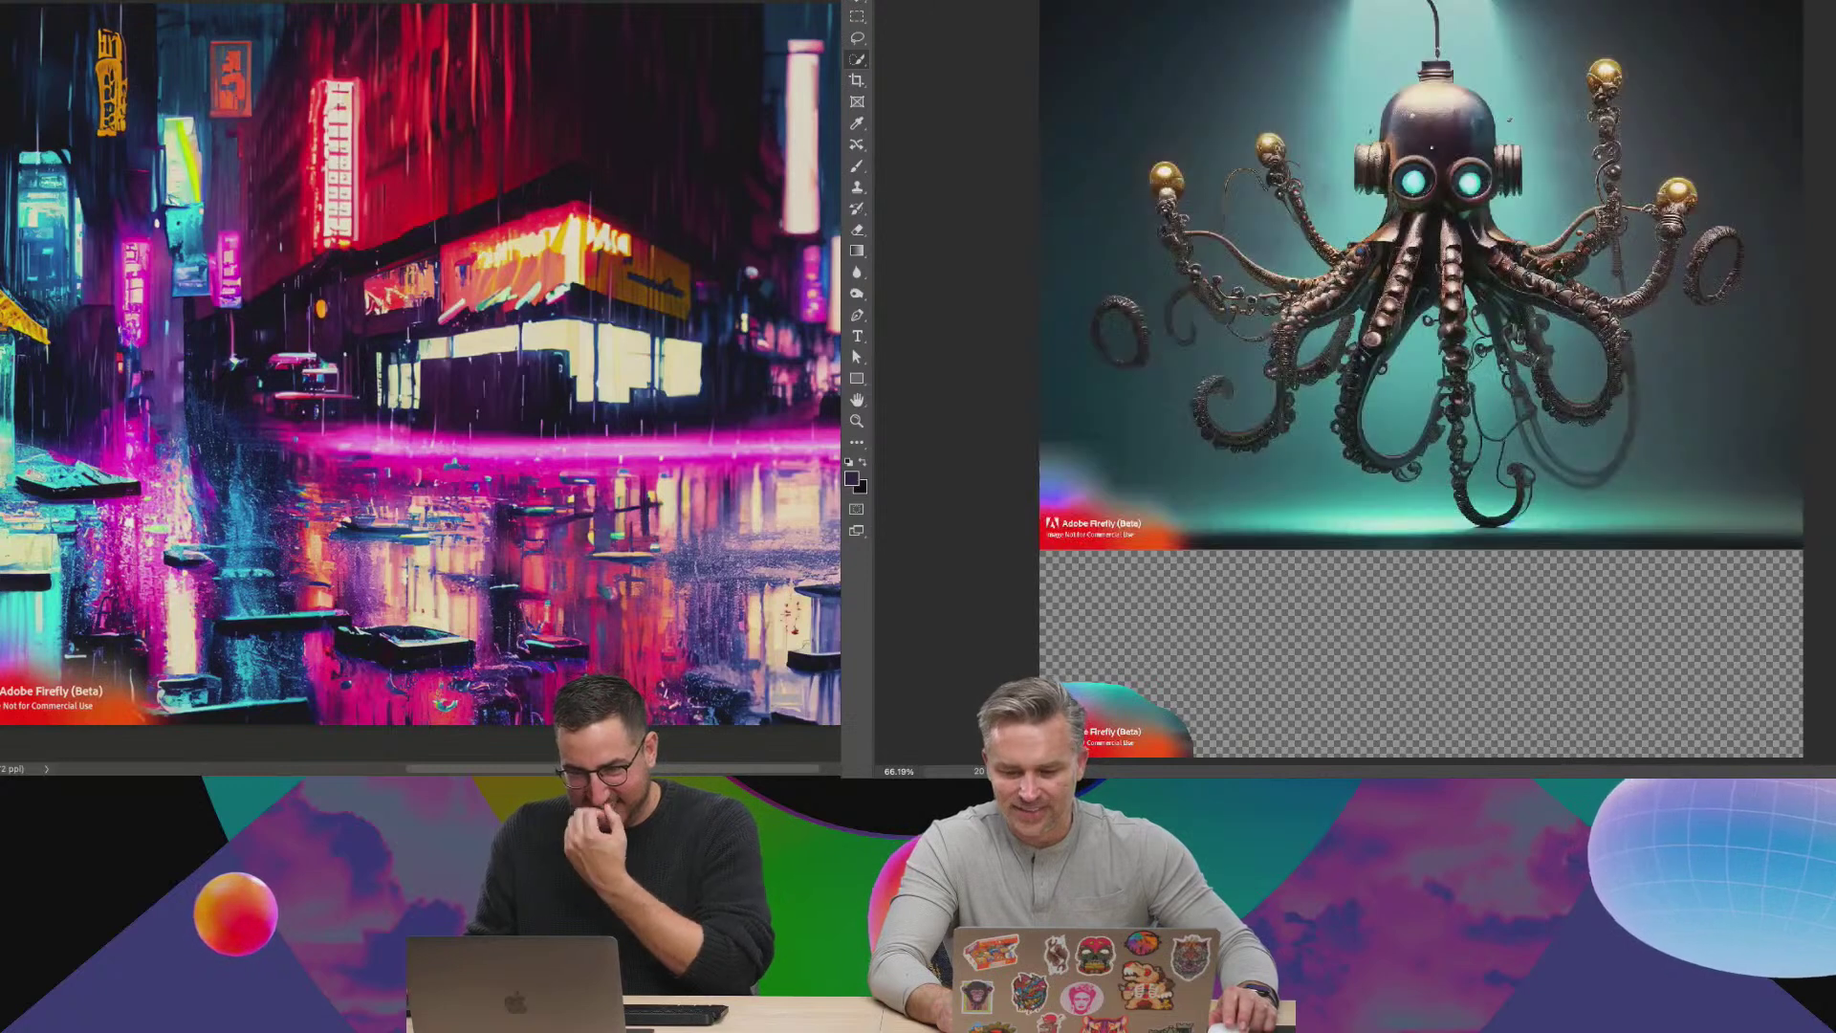
pyautogui.hotkey('ctrl', 'v')
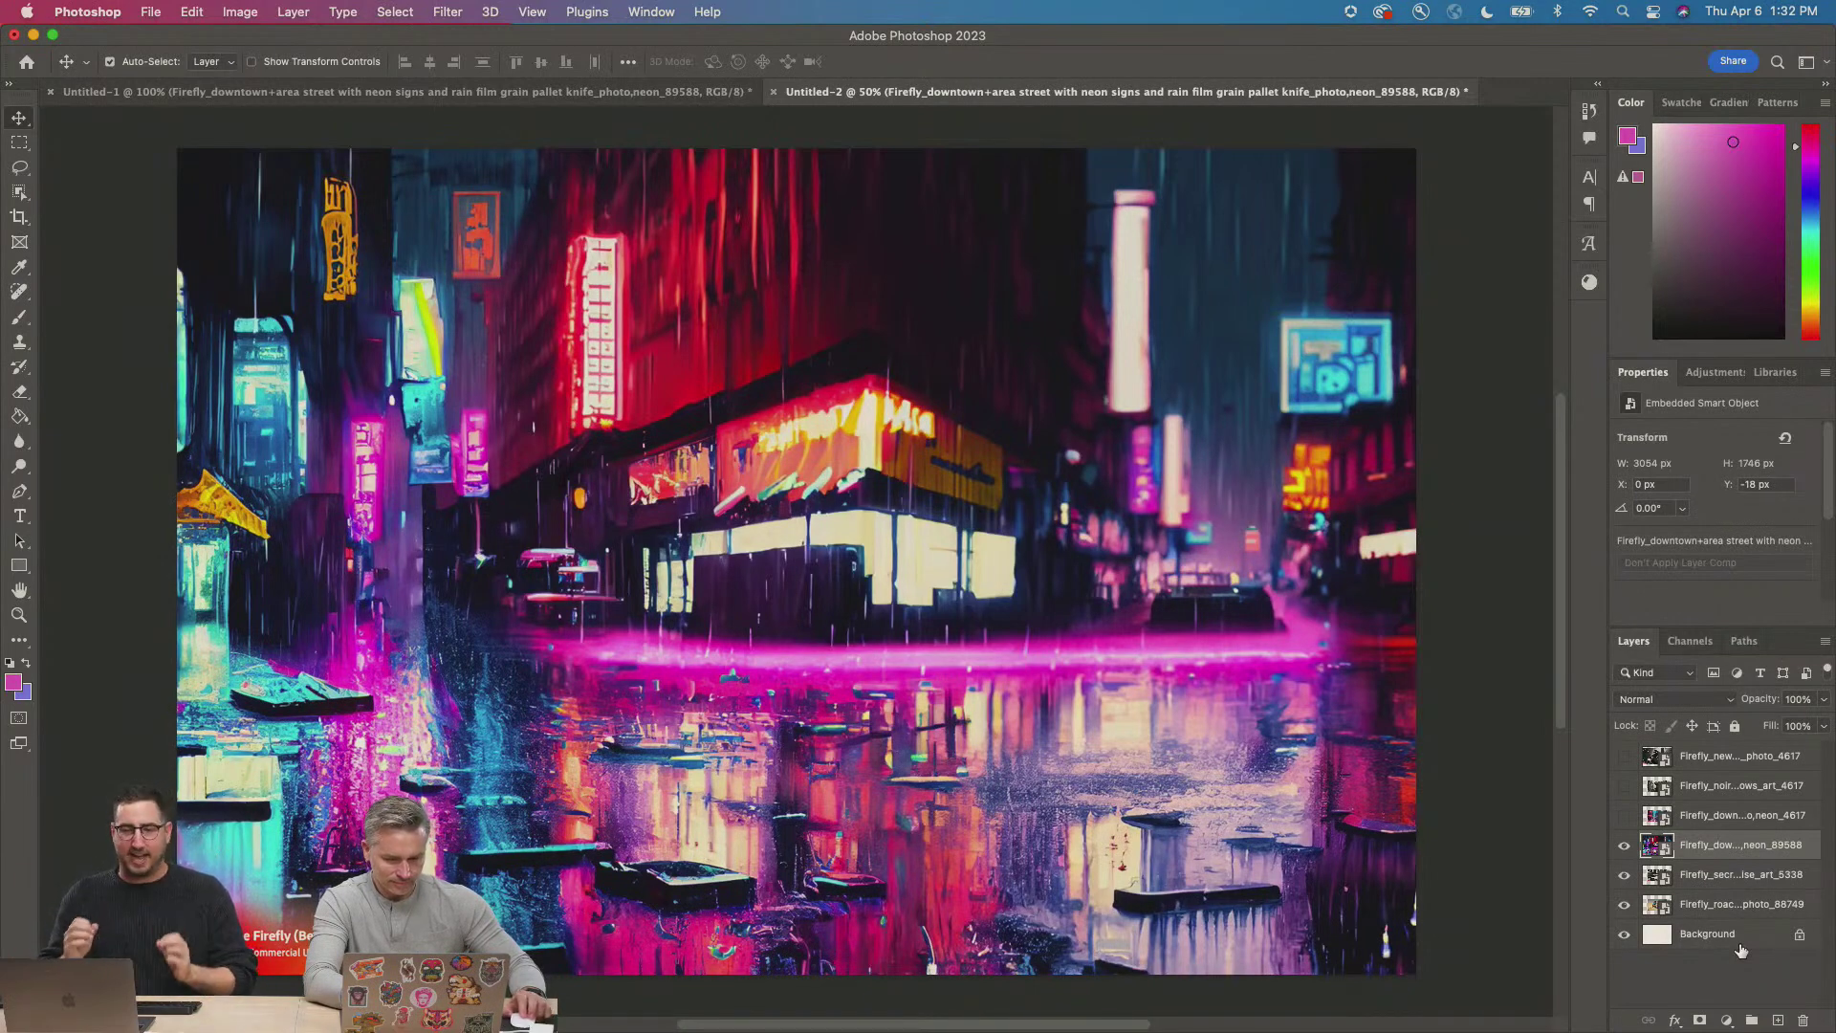
# Add a Gradient Map adjustment layer above the neon downtown street image and set its starting color stop to dark gray #252525.
pyautogui.click(1726, 1020)
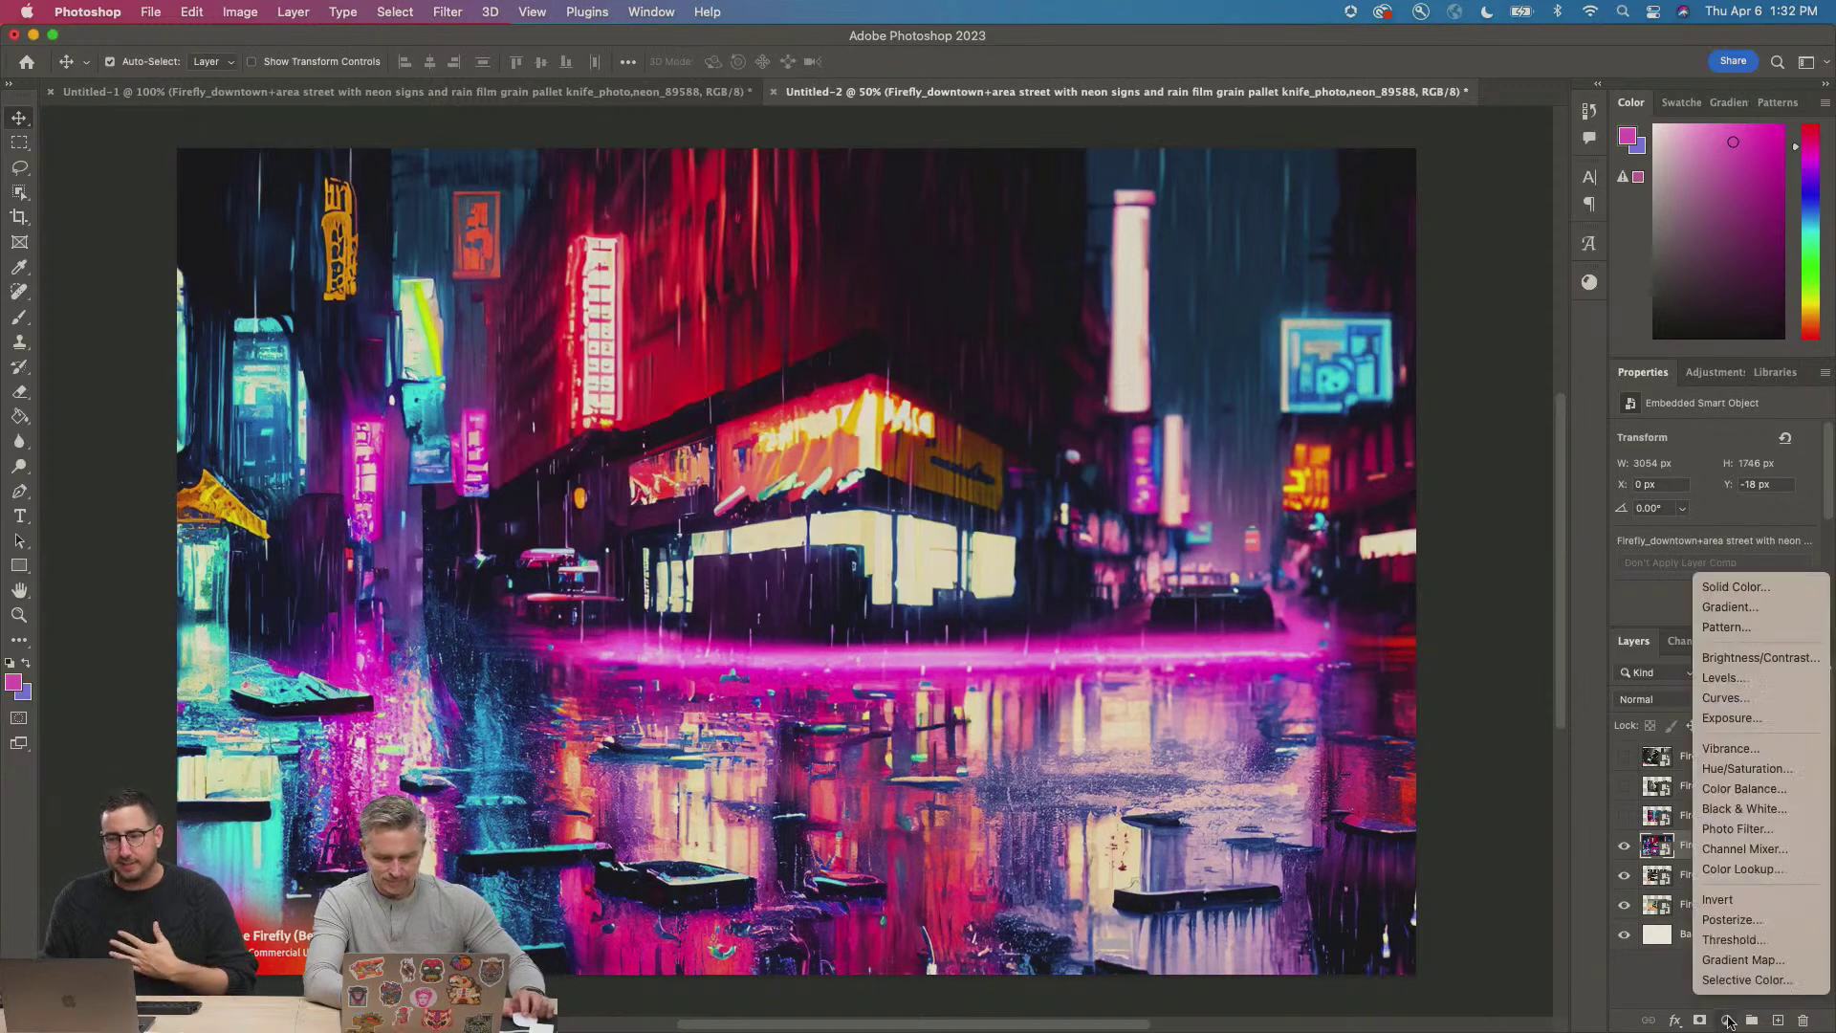
pyautogui.click(1735, 959)
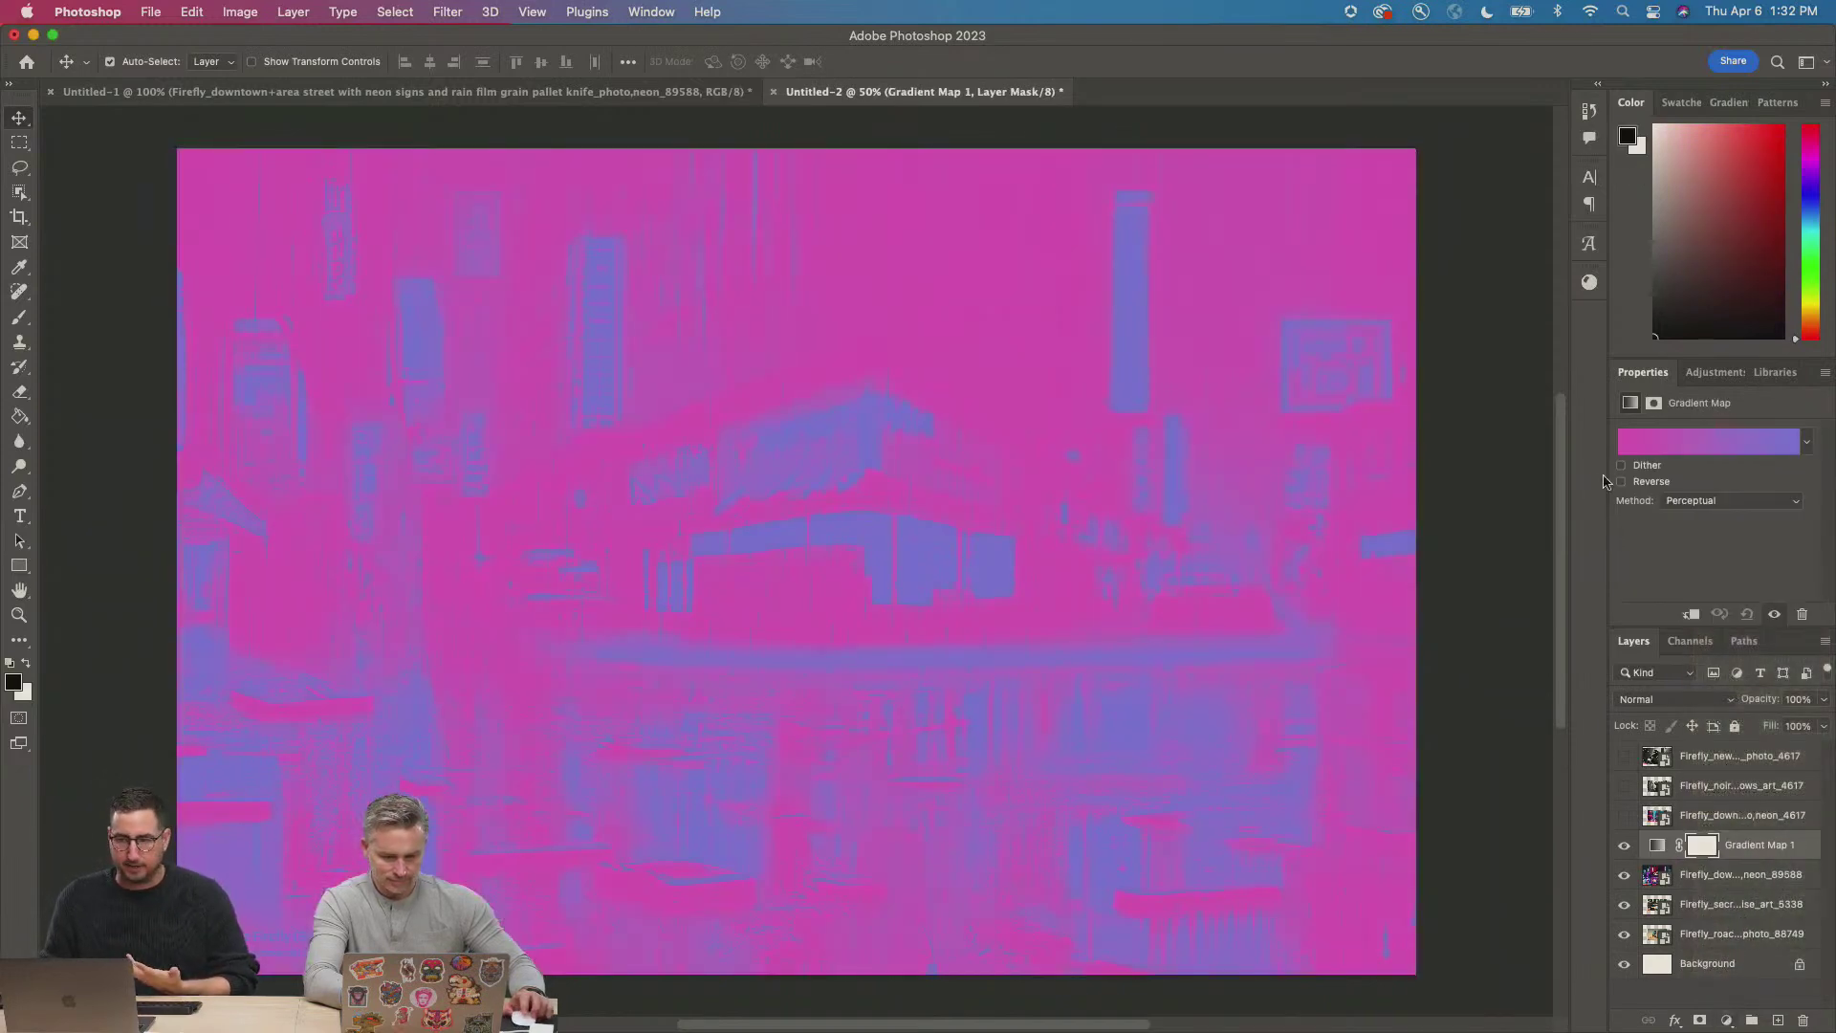
pyautogui.click(1657, 443)
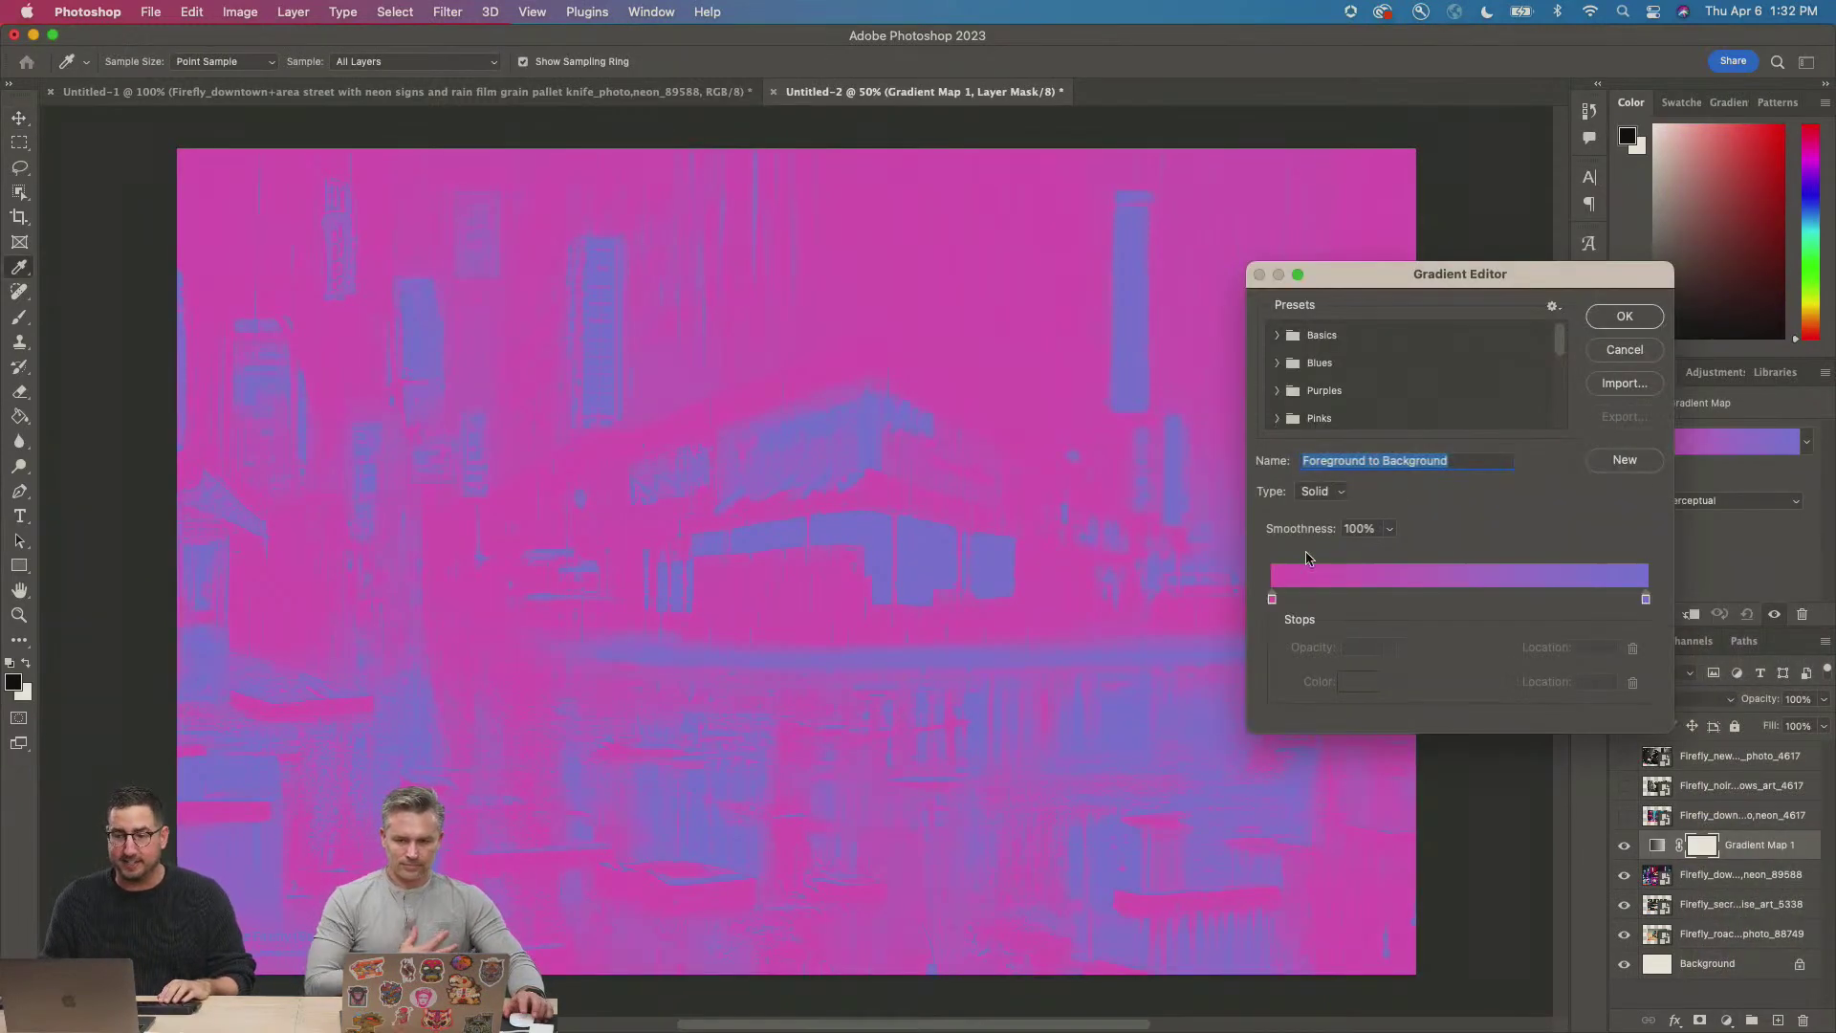
pyautogui.doubleClick(1272, 600)
pyautogui.moveTo(477, 585); pyautogui.dragTo(422, 622)
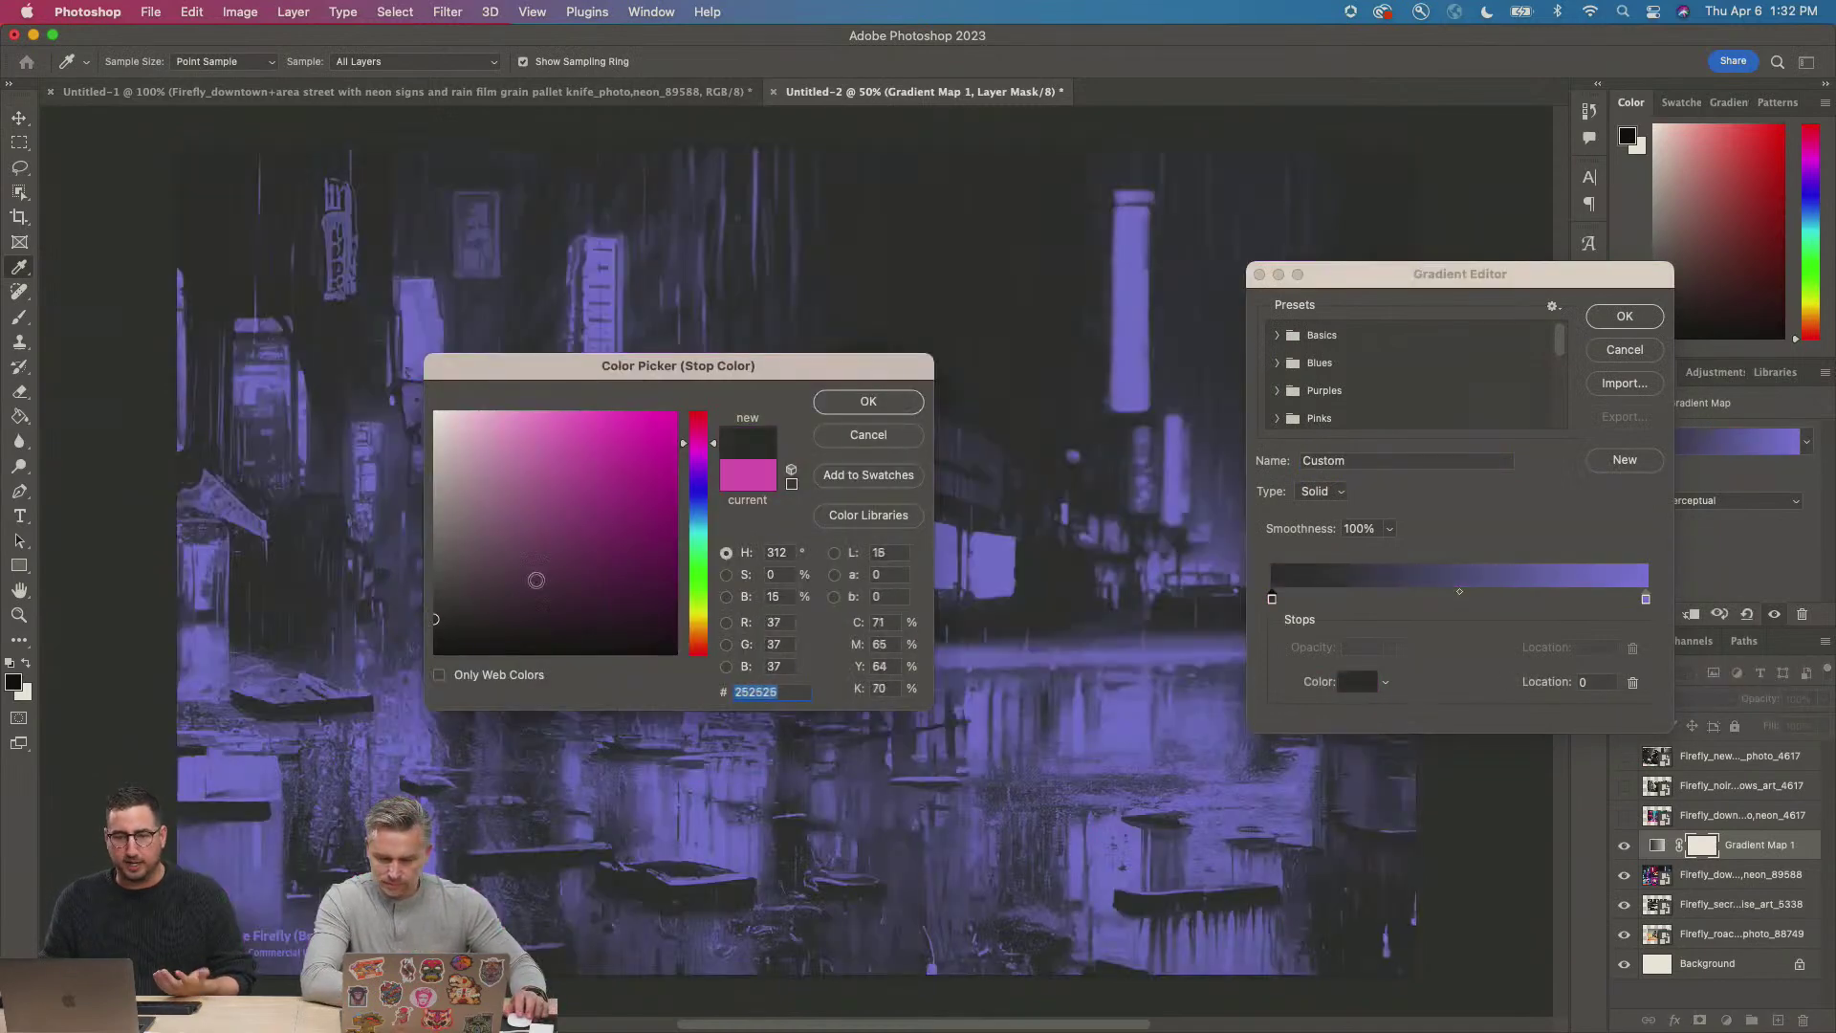
pyautogui.click(867, 402)
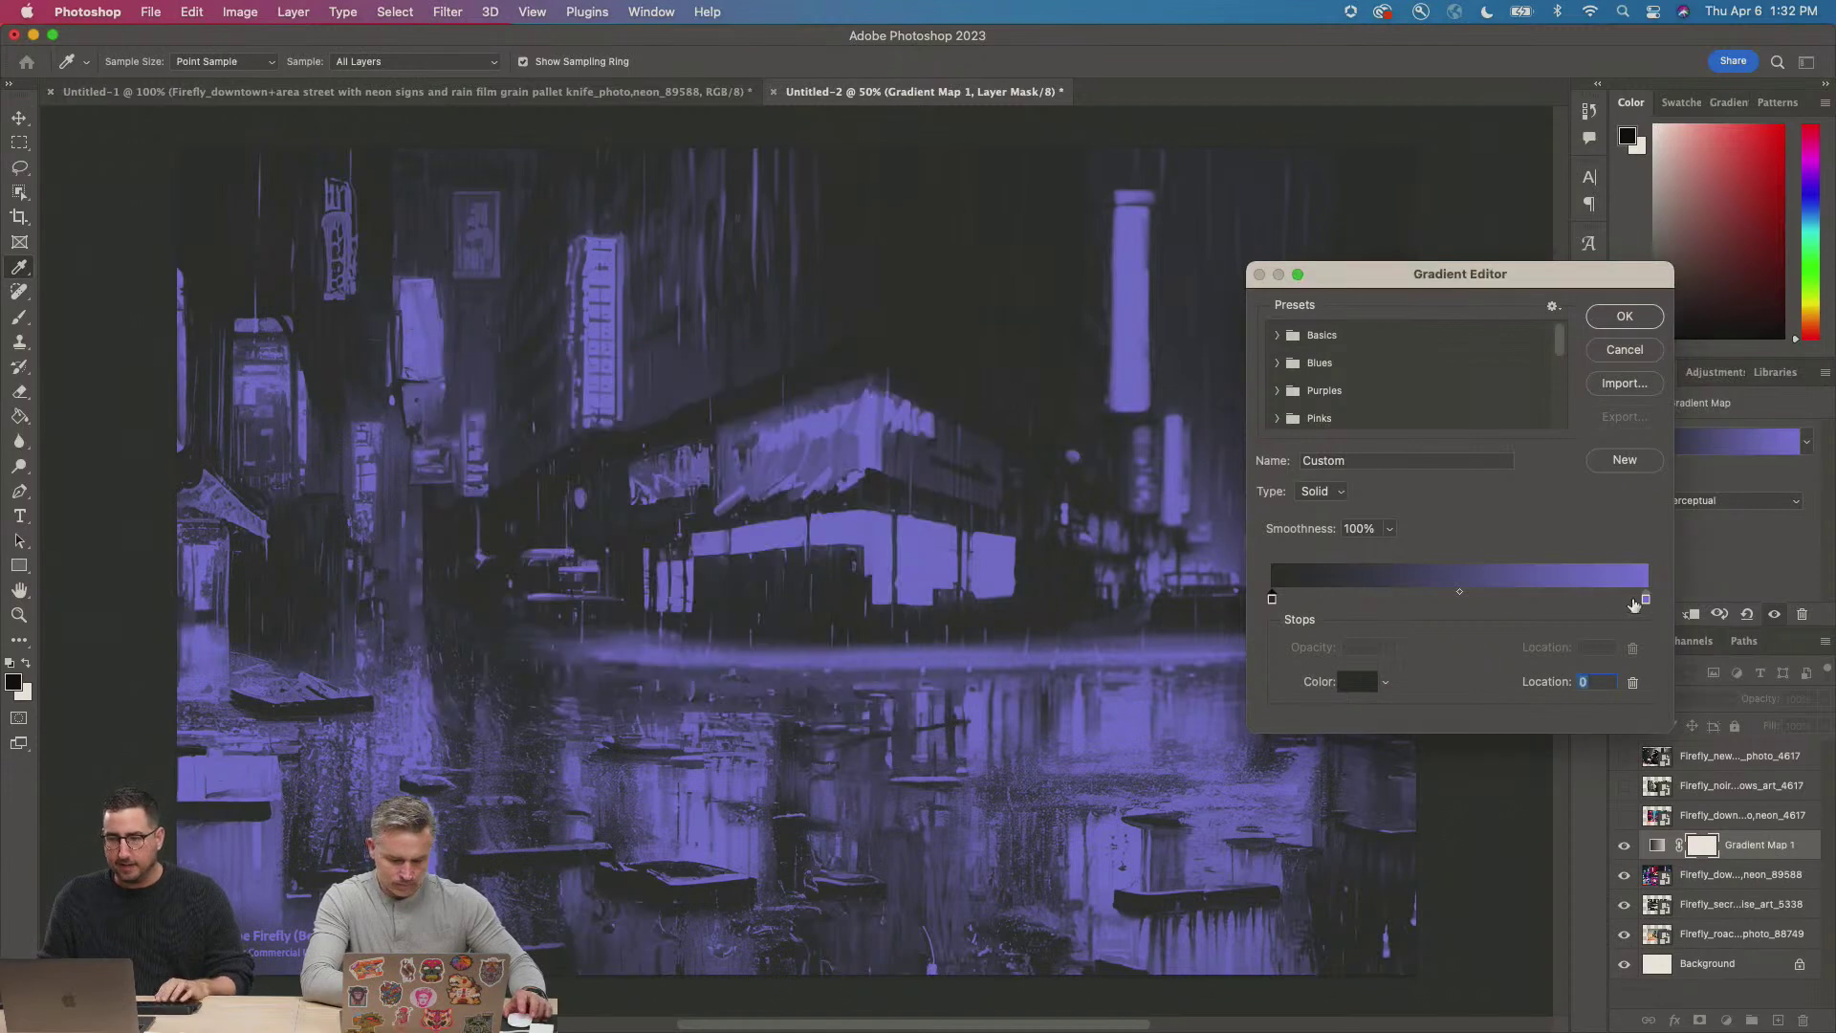
# Set the gradient map's end color stop to a light off-white for a monochrome street scene.
pyautogui.doubleClick(1645, 599)
pyautogui.moveTo(450, 426)
pyautogui.mouseDown()
pyautogui.moveTo(403, 383)
pyautogui.moveTo(397, 429)
pyautogui.mouseUp()
pyautogui.click(866, 403)
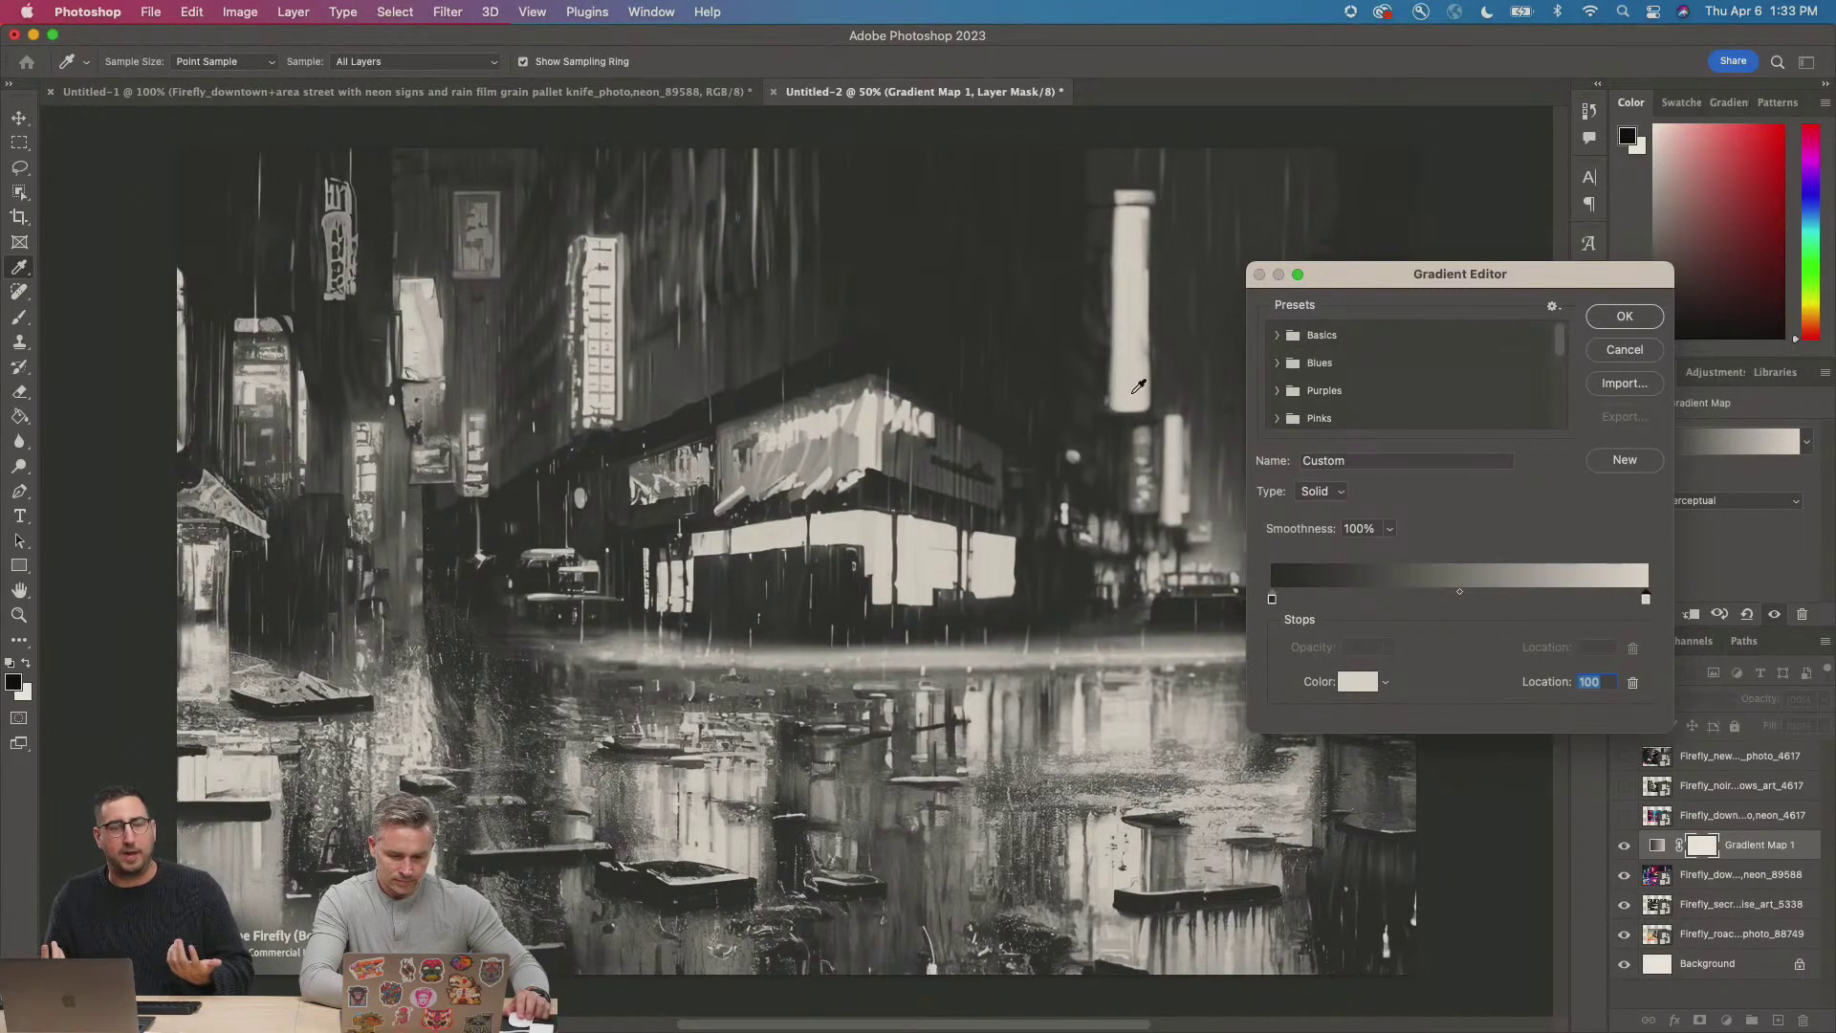
# Accept the edited gradient and create an Overlay layer filled with 50% gray above the top image layer.
pyautogui.click(1625, 316)
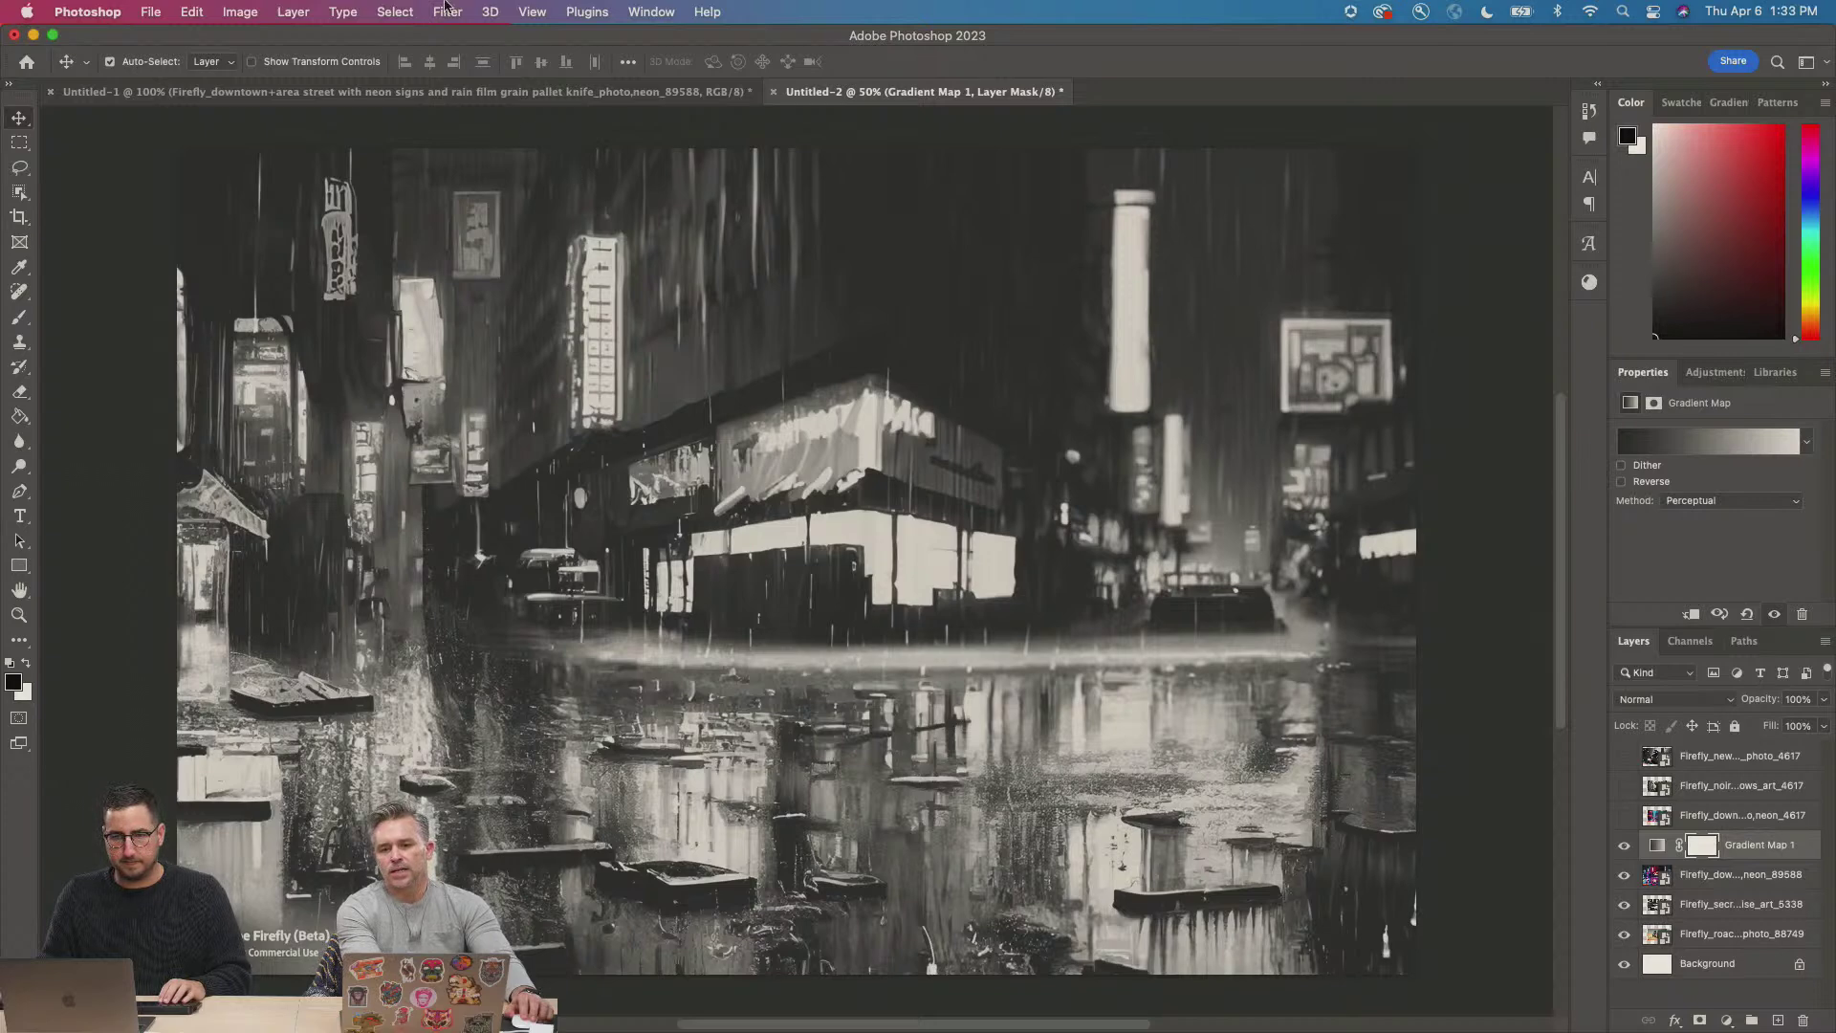
pyautogui.click(1736, 754)
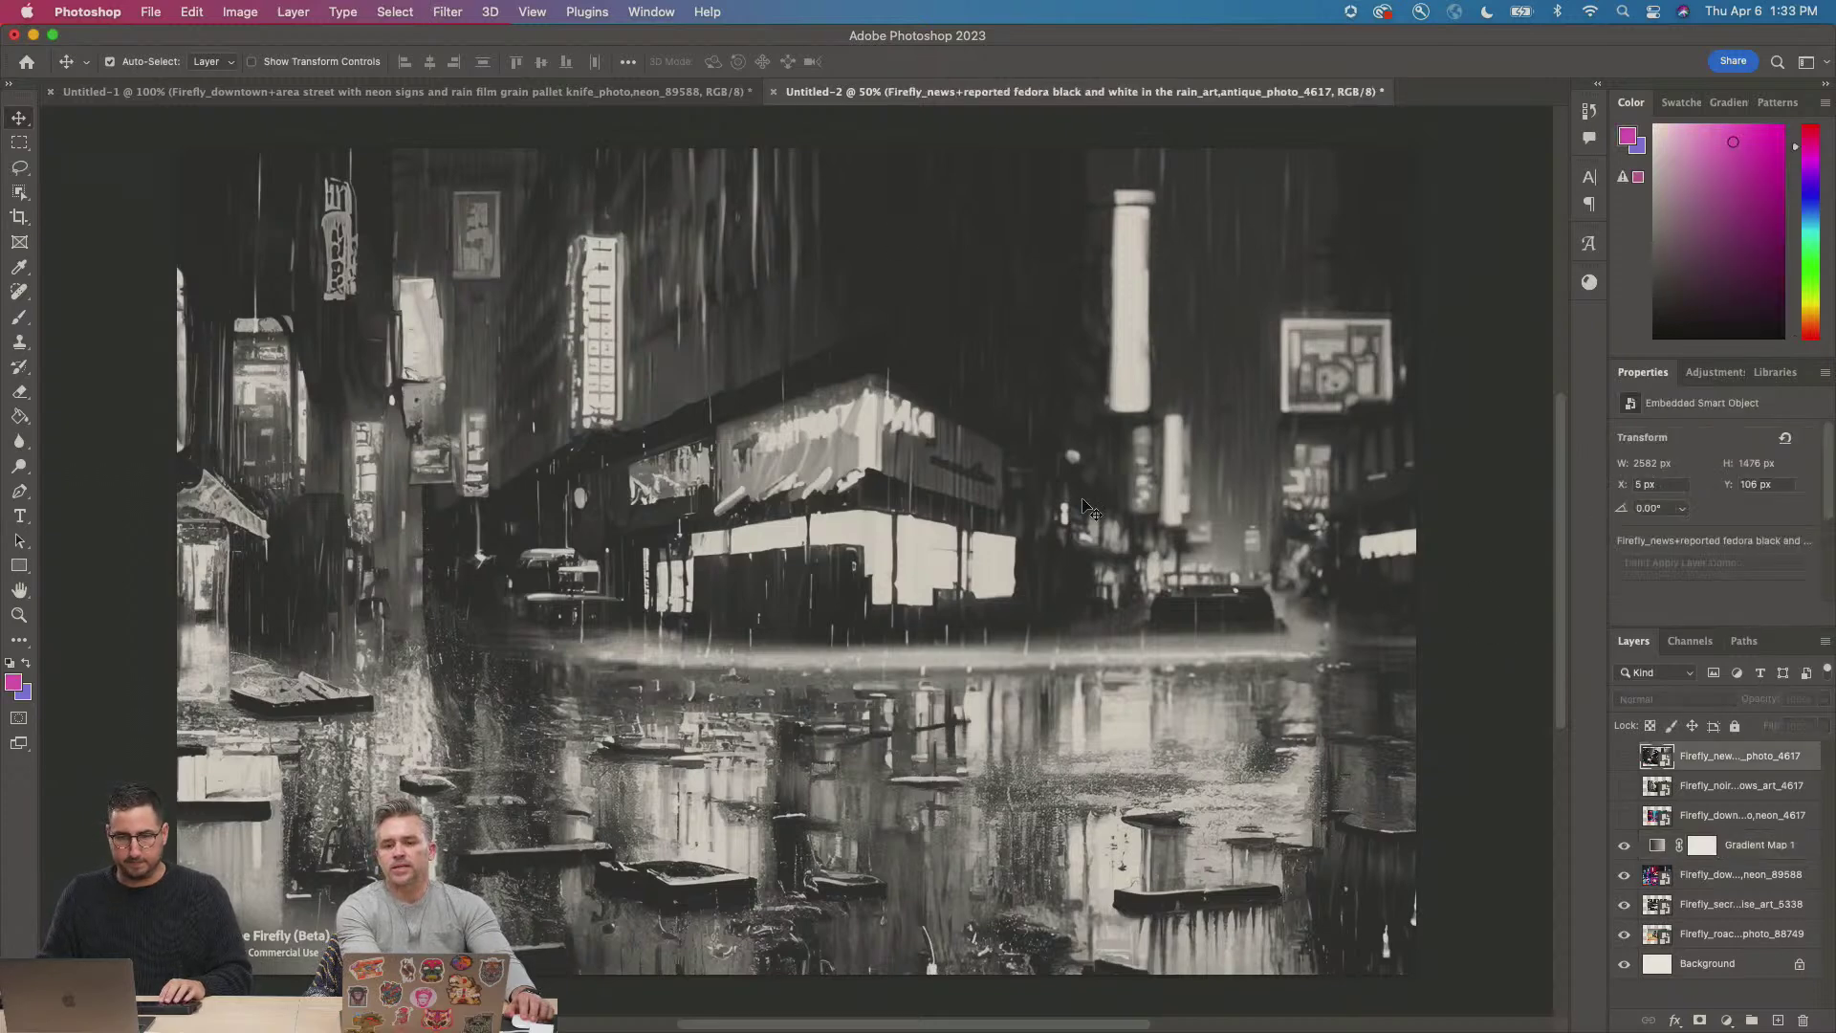
pyautogui.press('d')
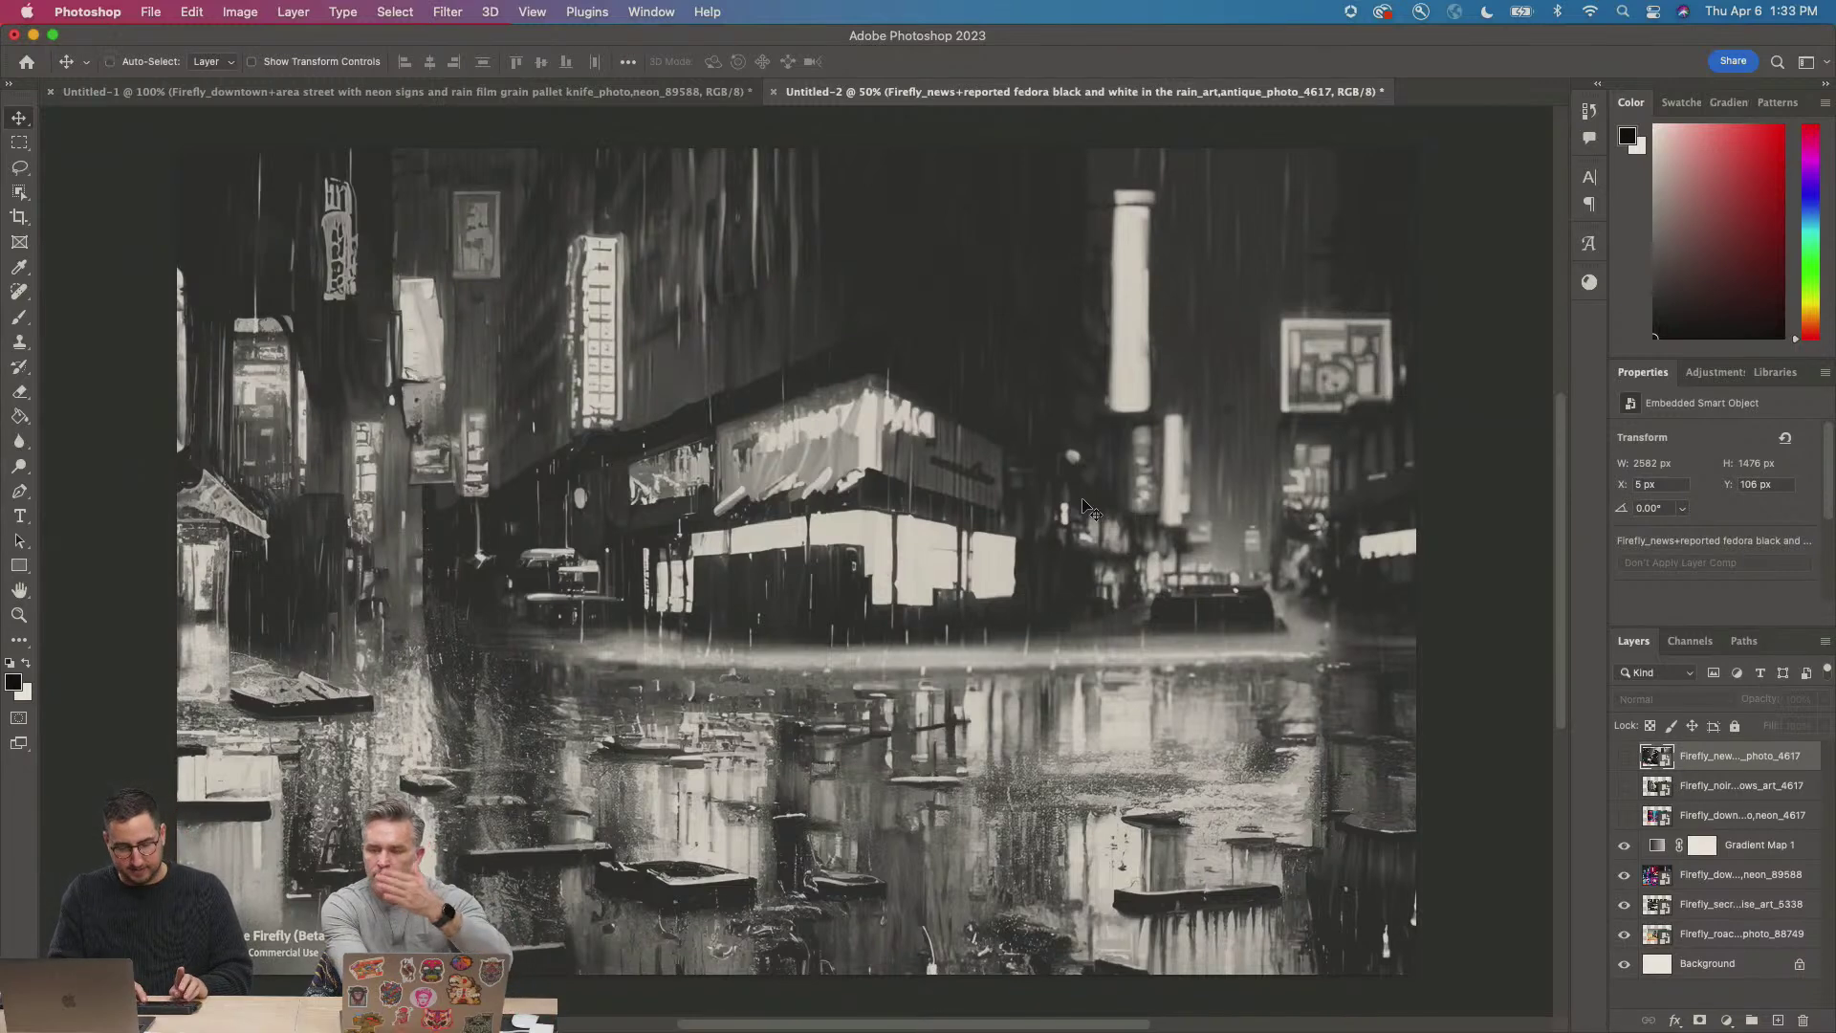
pyautogui.press('super+shift+n')
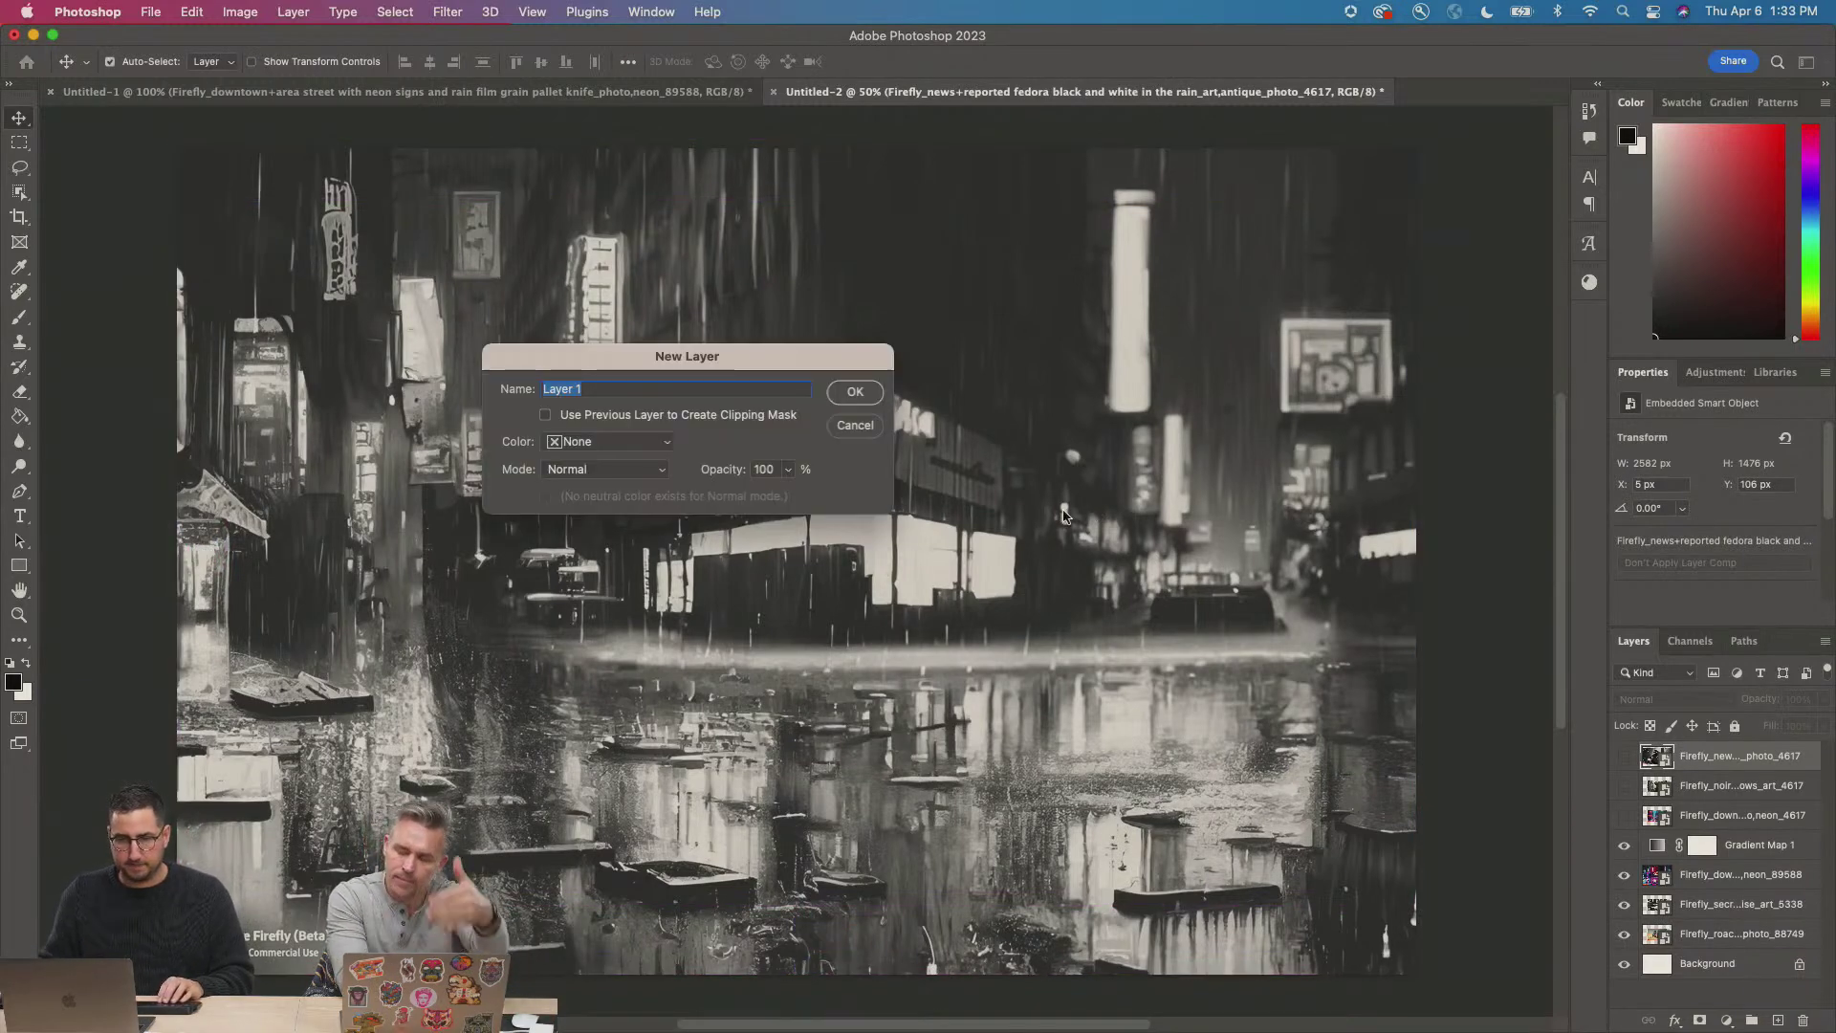
pyautogui.click(617, 469)
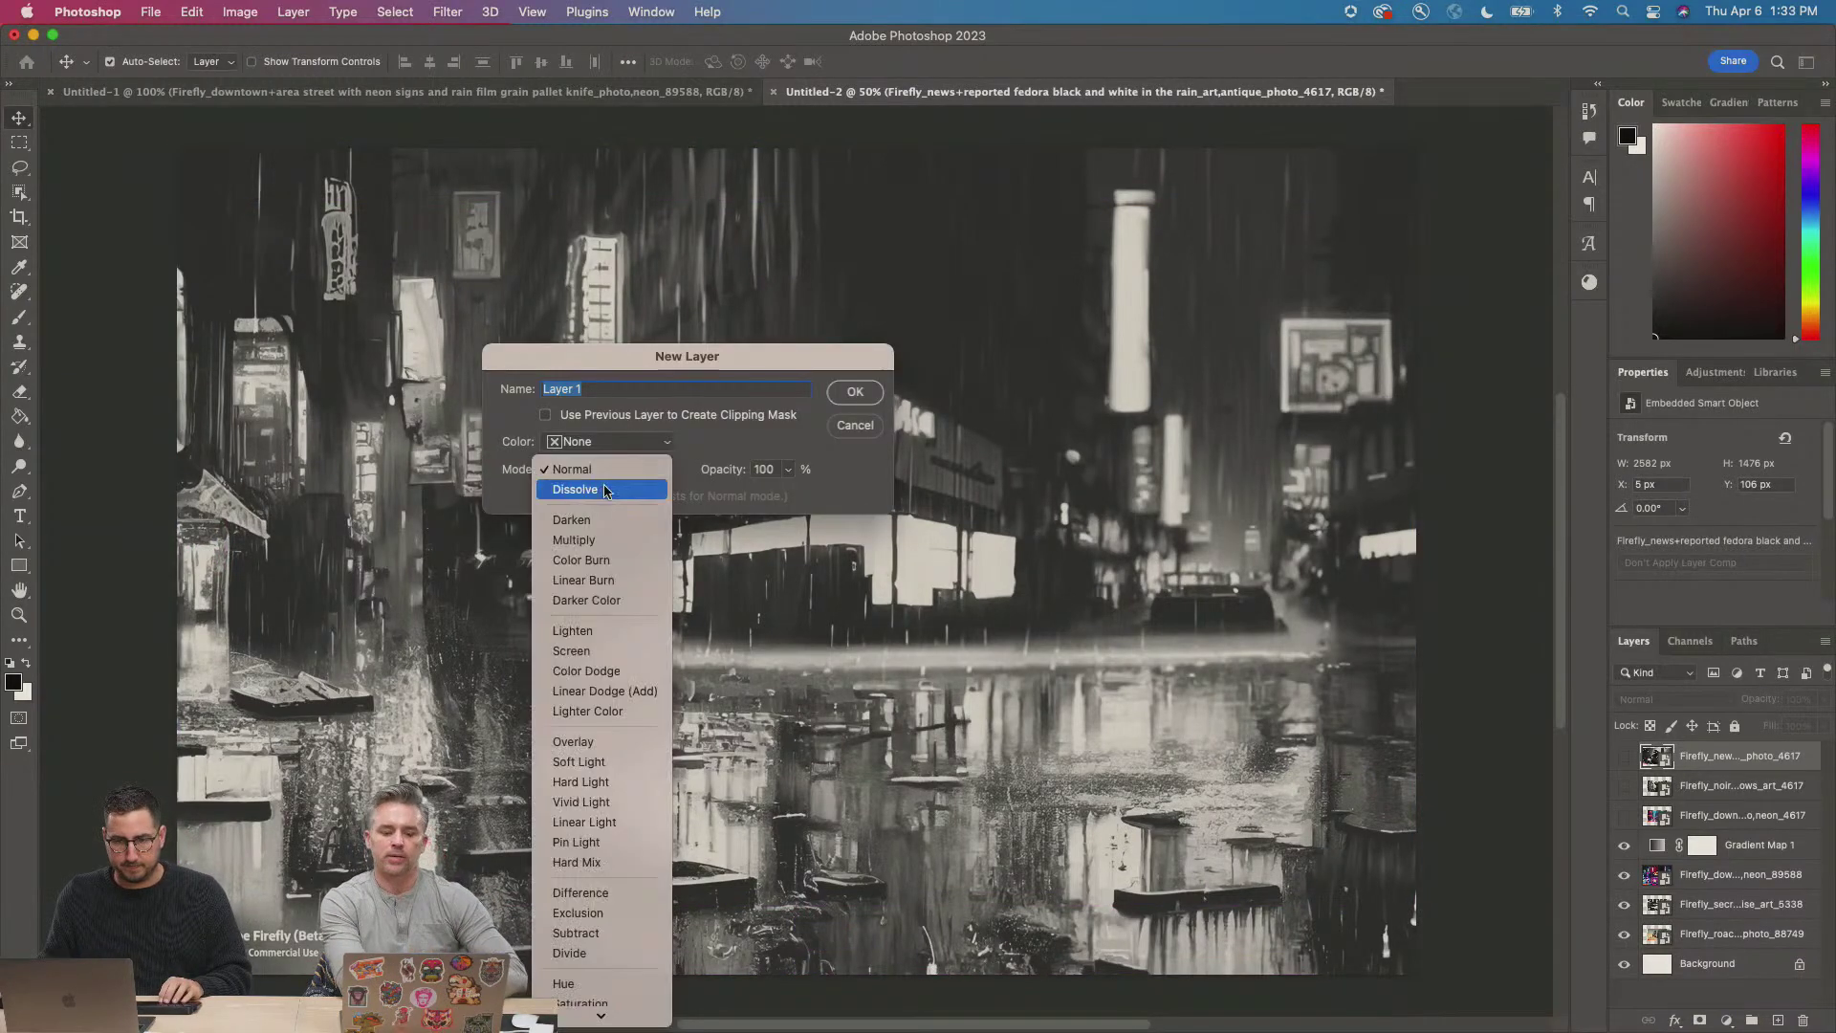
pyautogui.click(789, 499)
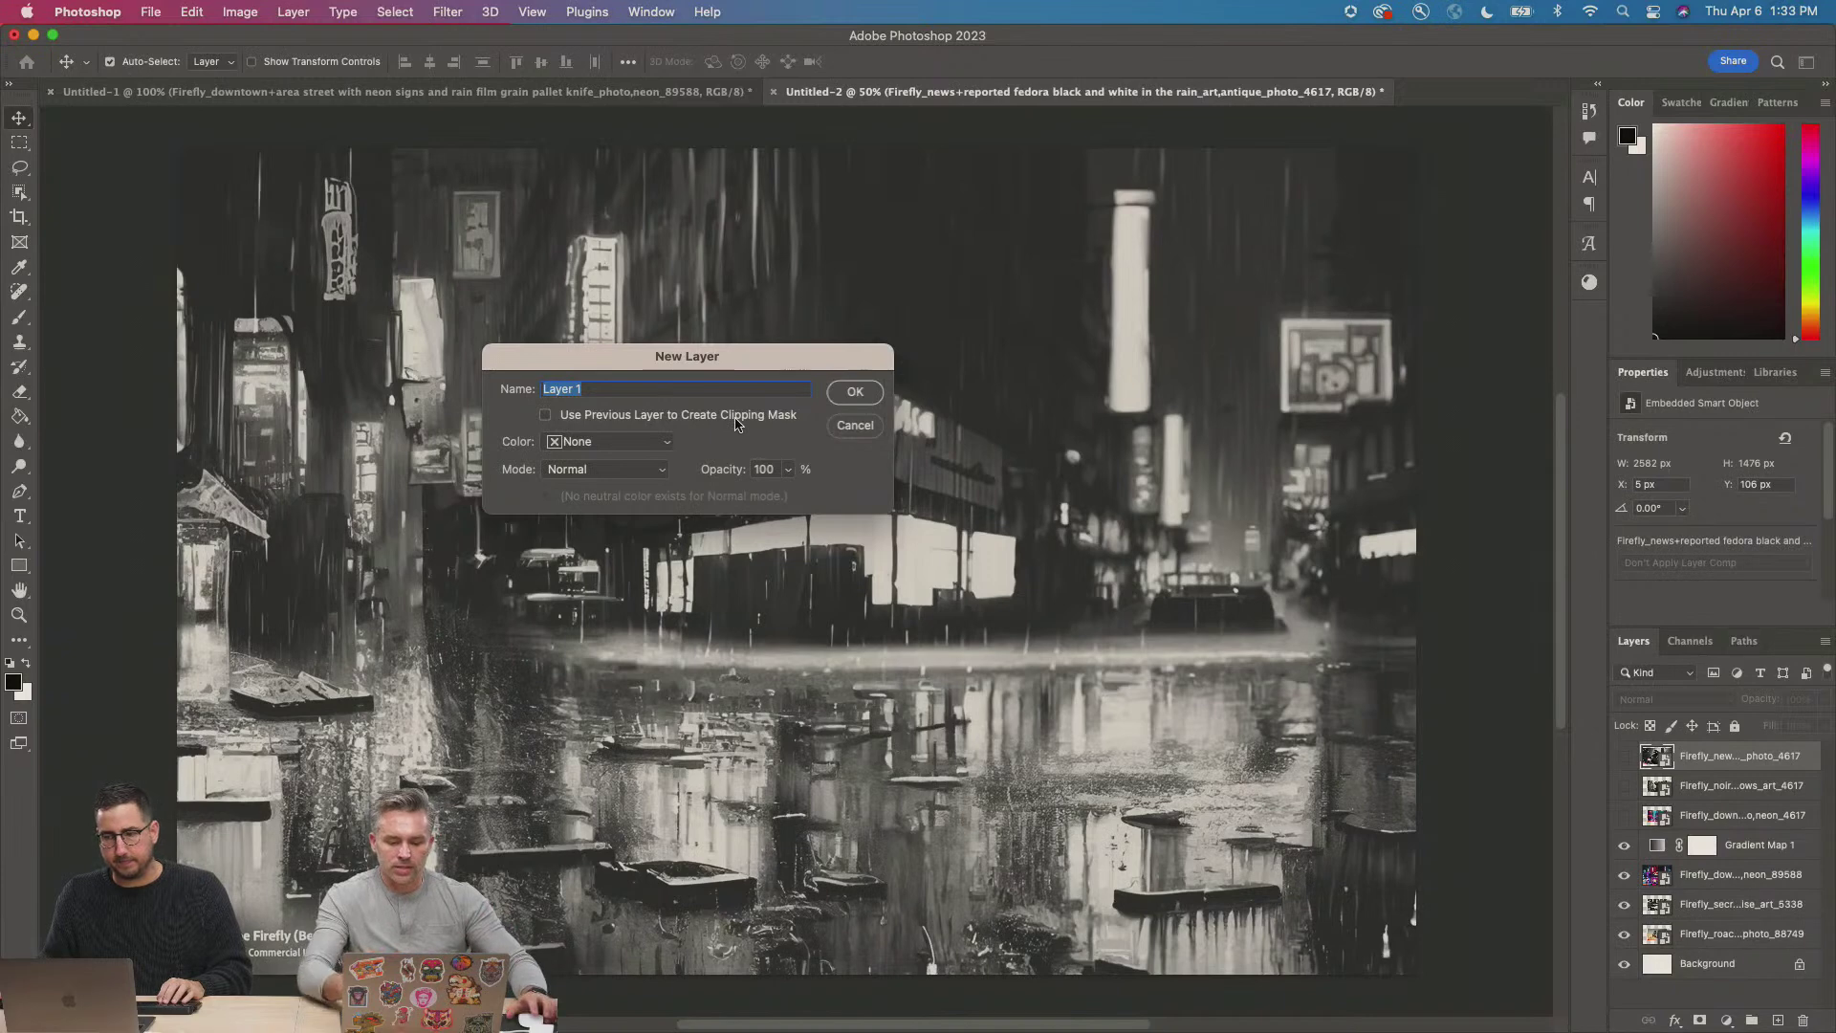
pyautogui.click(588, 469)
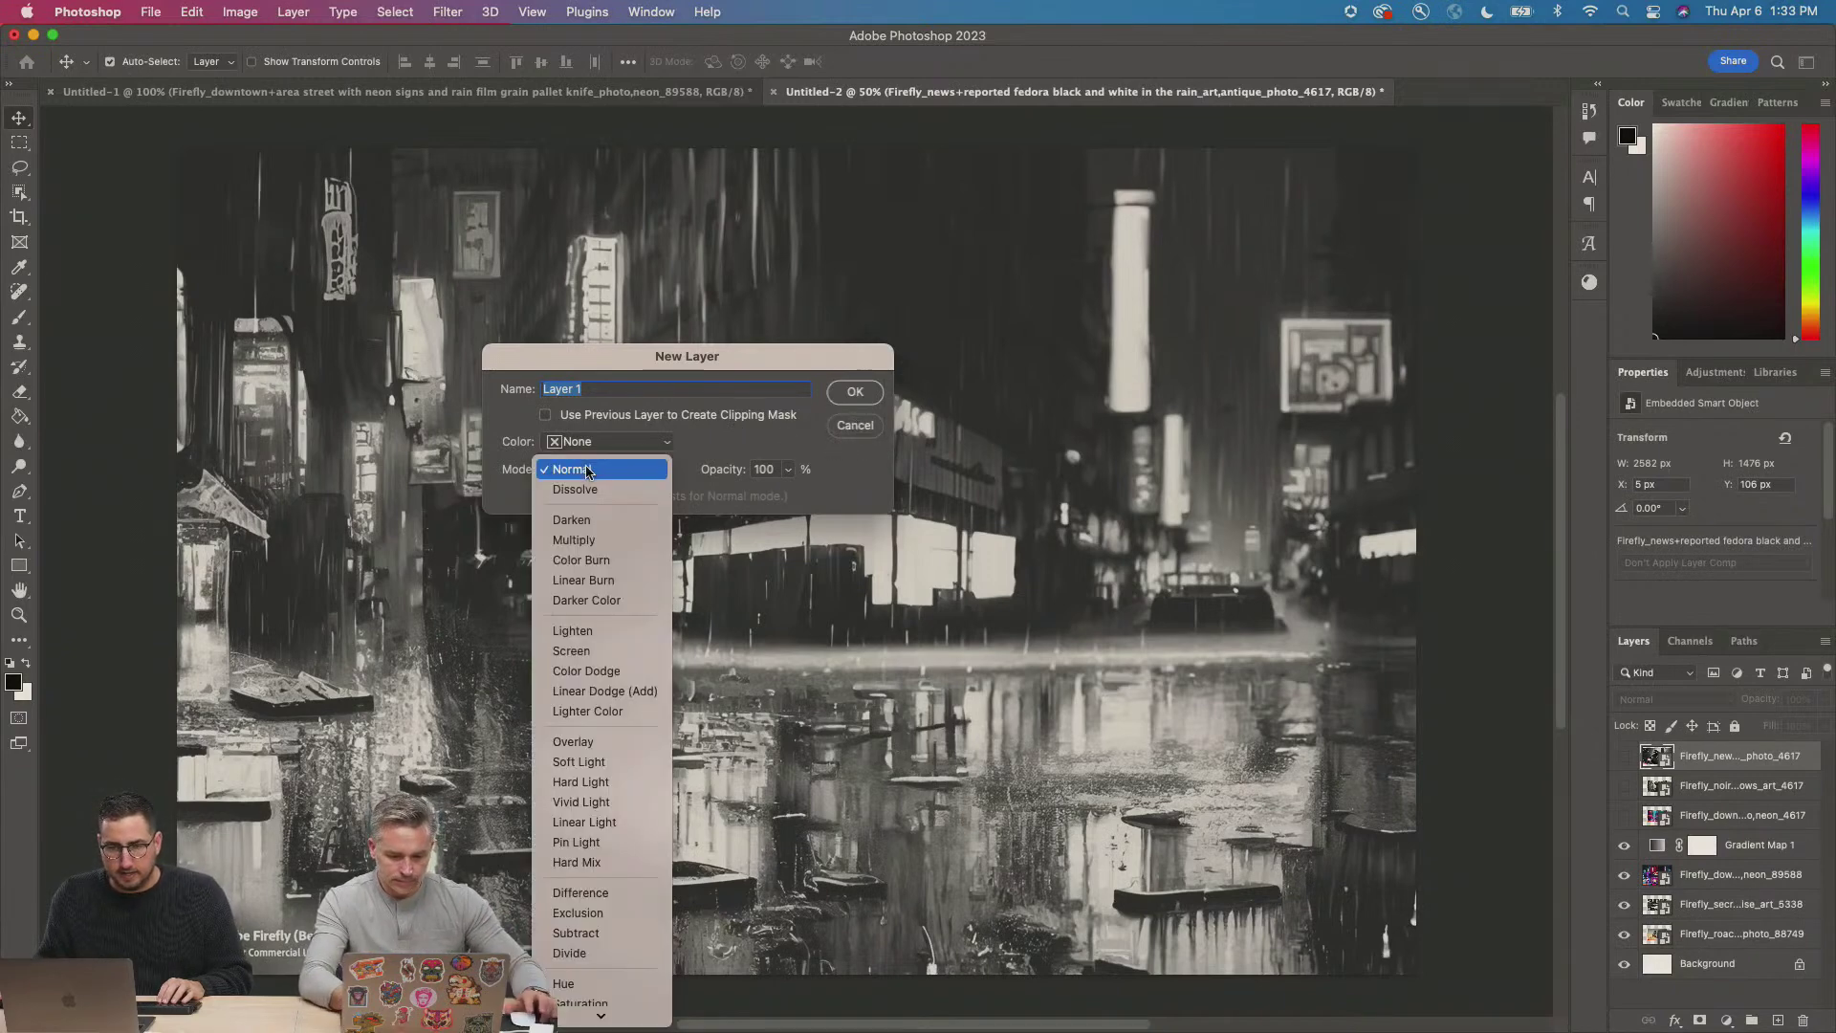
pyautogui.click(590, 743)
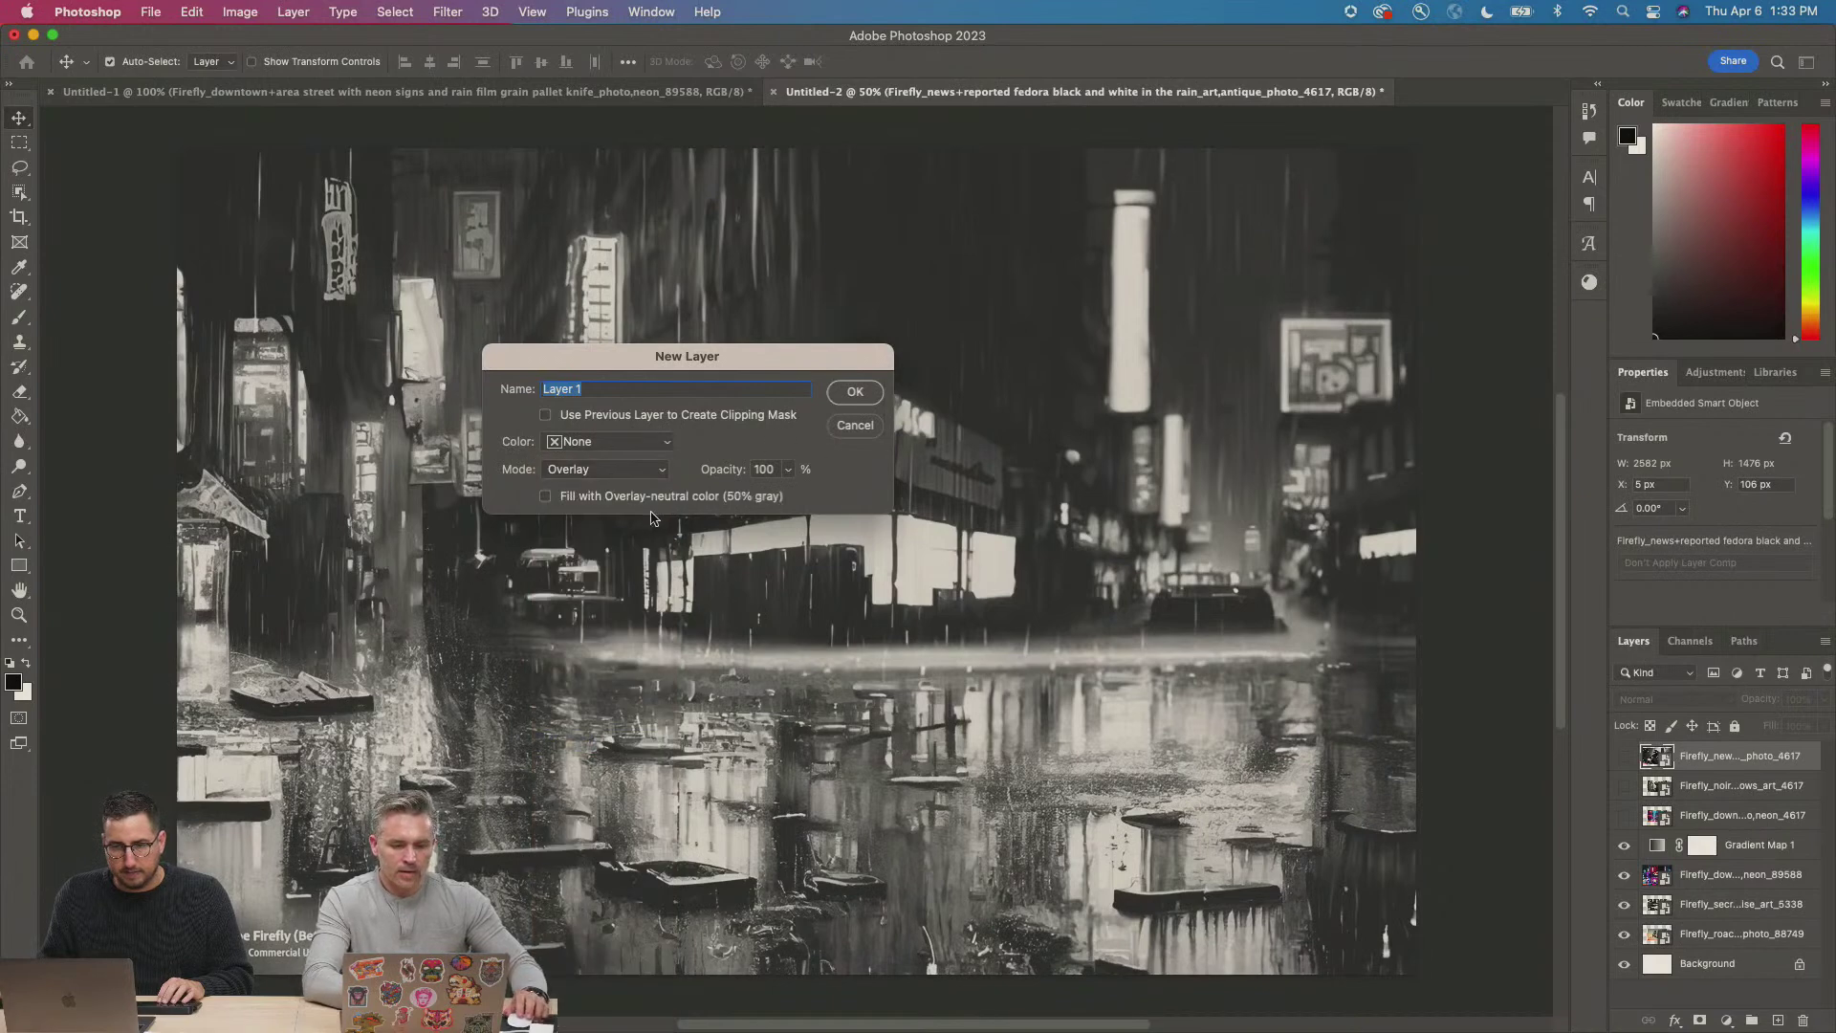
pyautogui.click(546, 496)
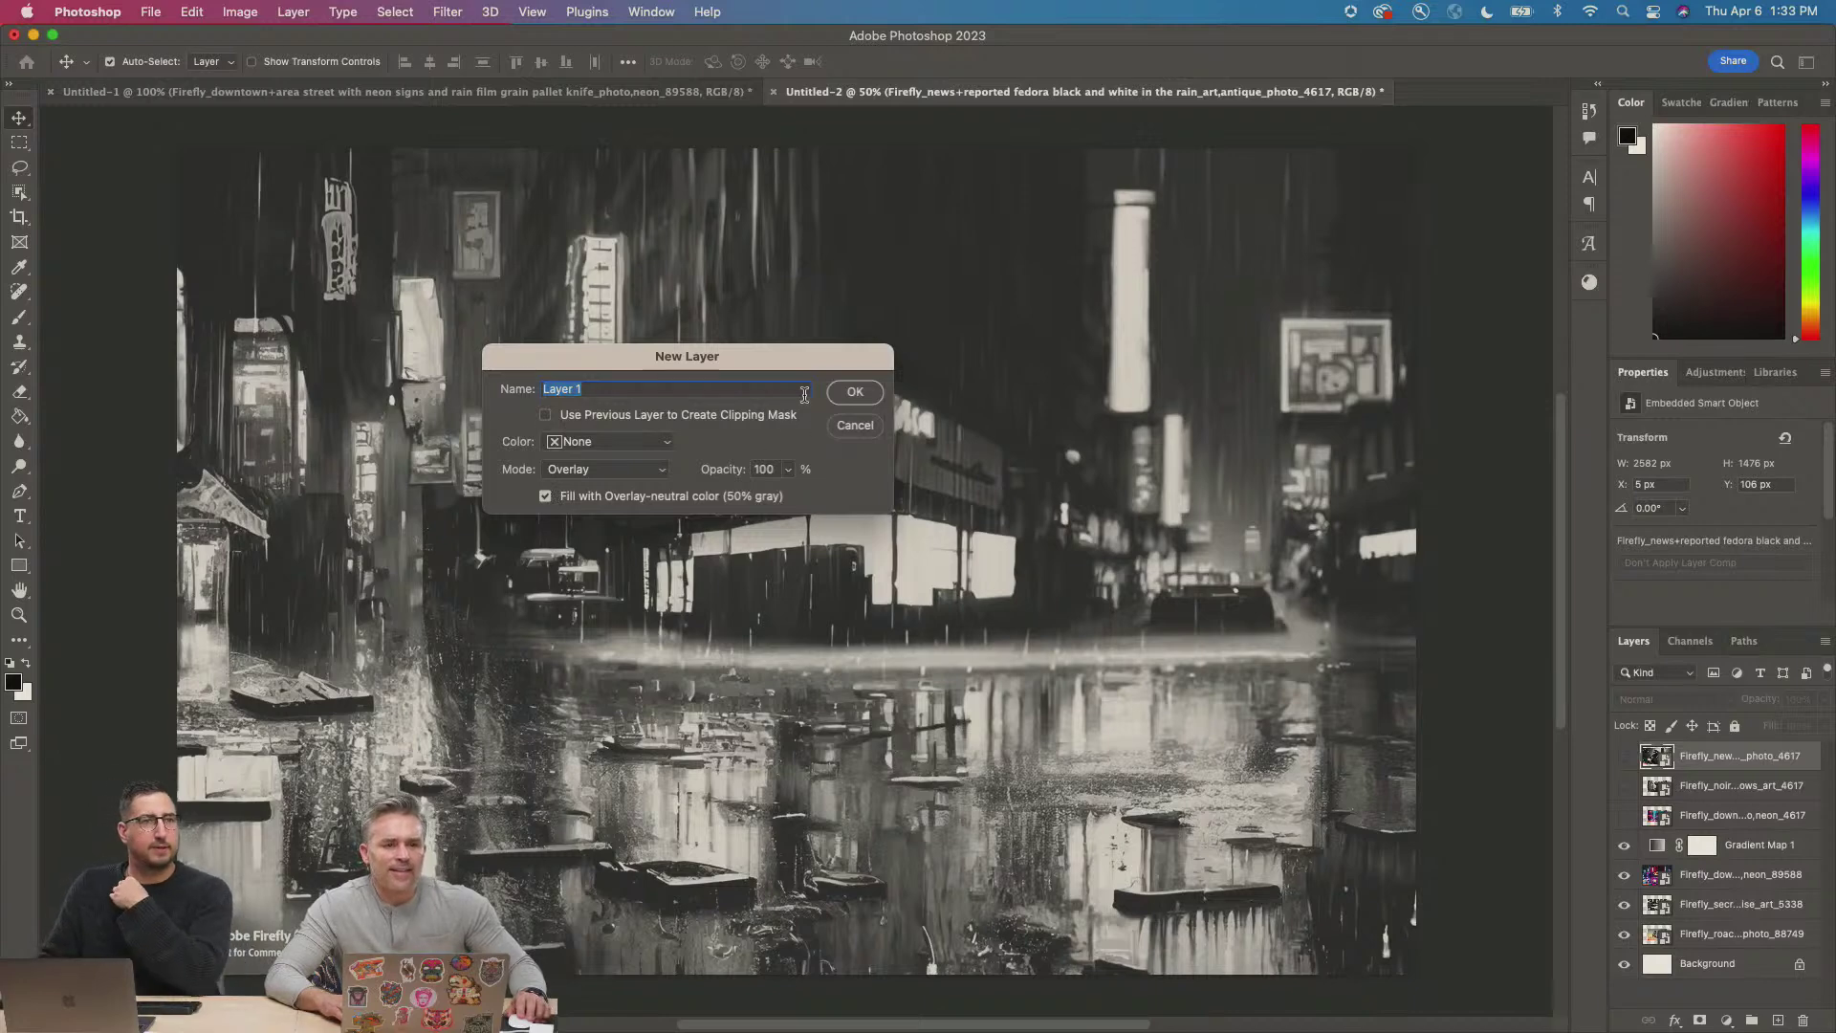
pyautogui.click(854, 392)
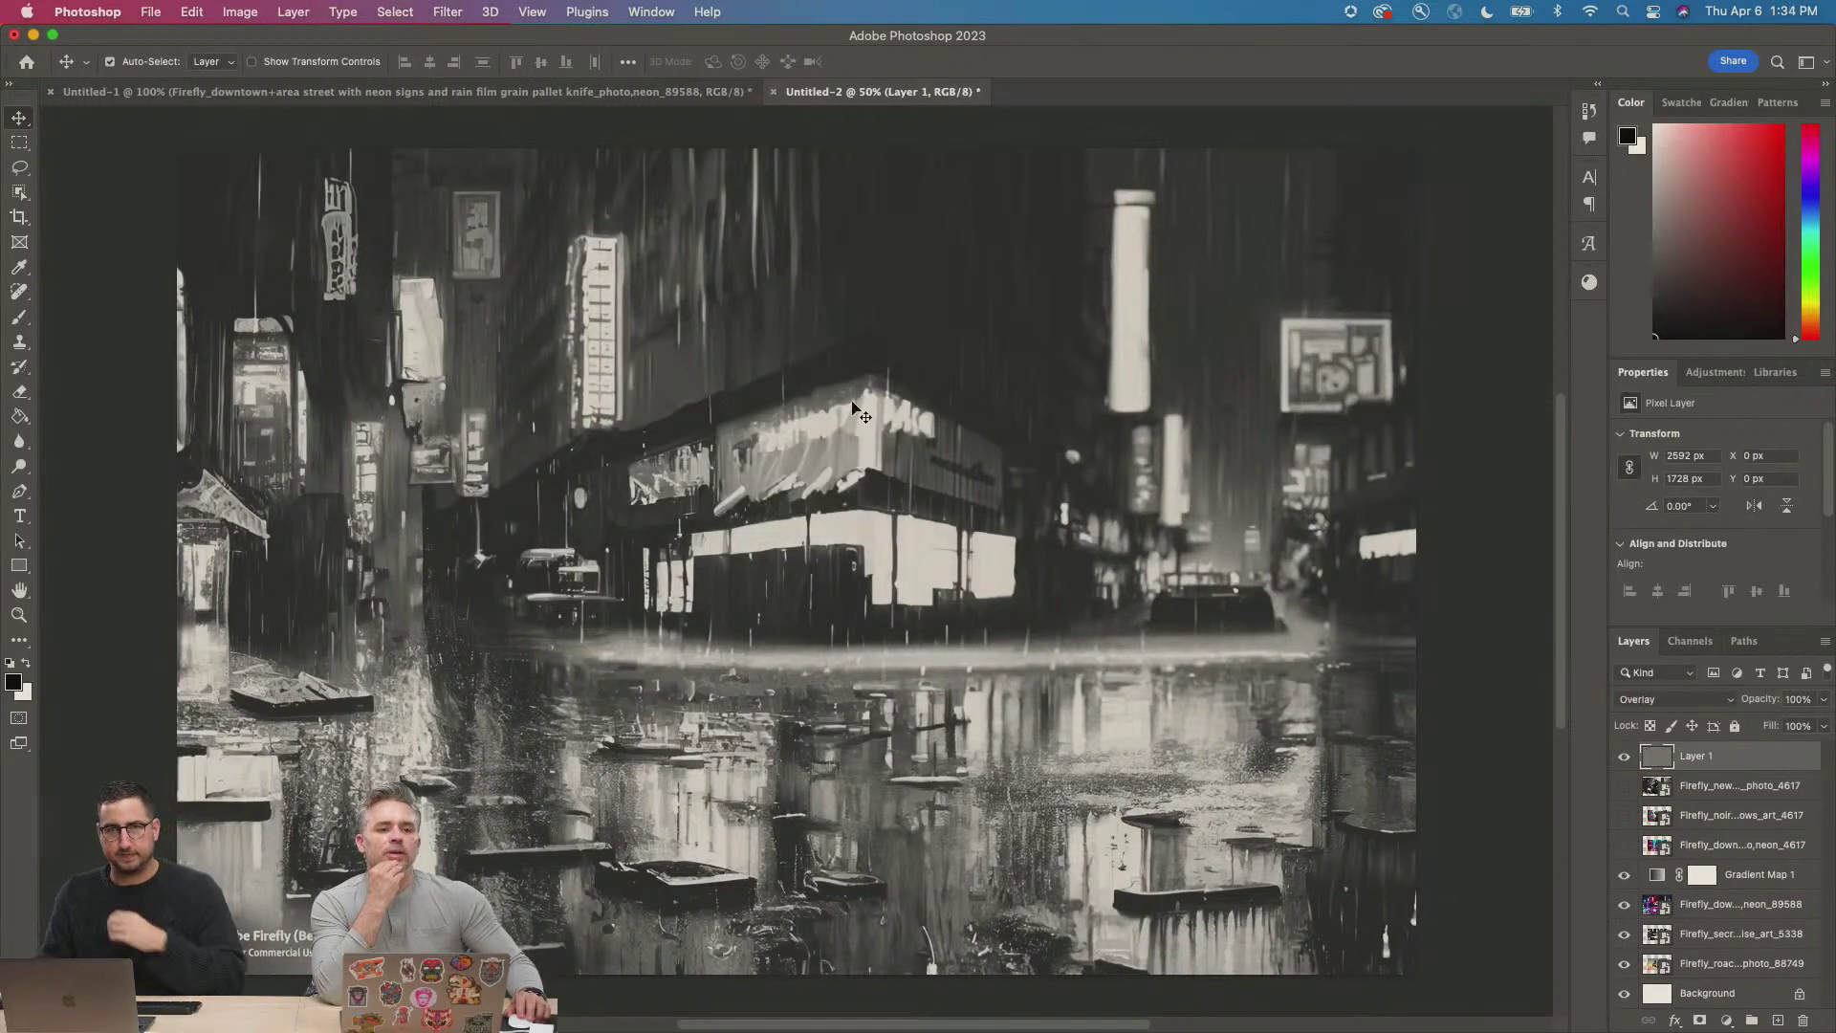
# Add monochromatic Gaussian noise of 131.83% to the gray Overlay layer.
pyautogui.click(451, 13)
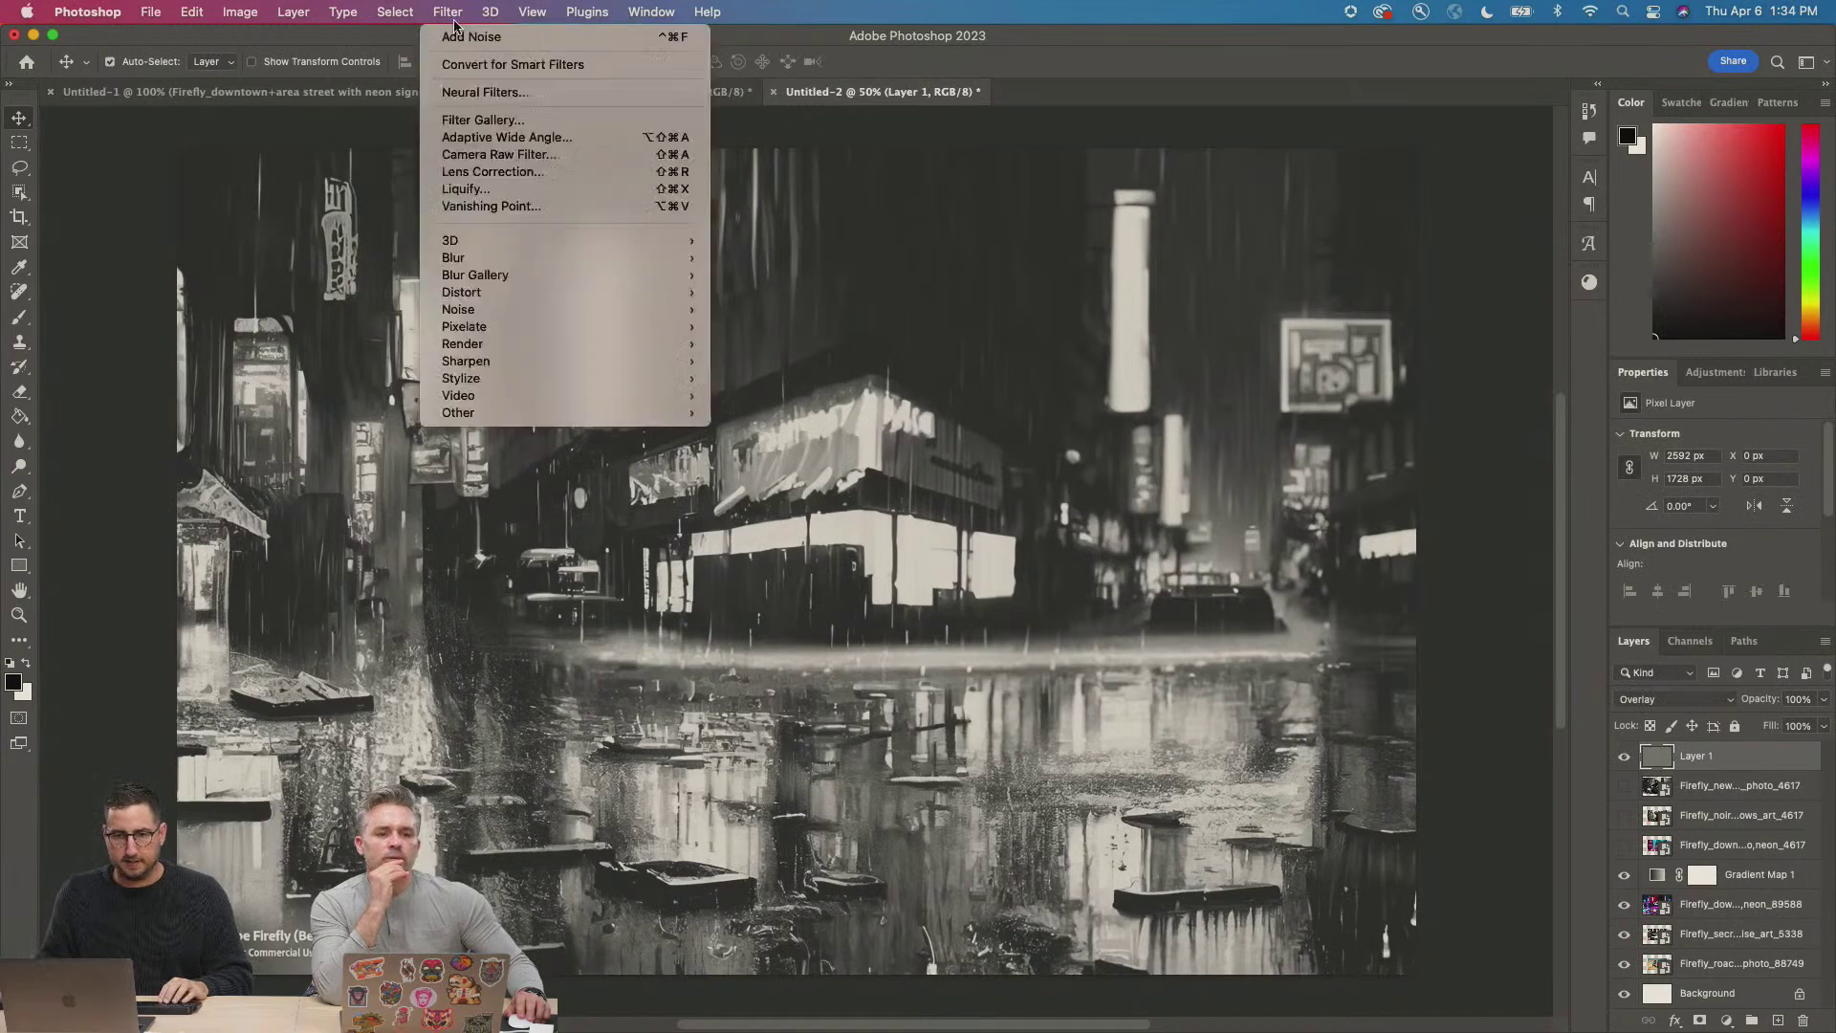
pyautogui.moveTo(550, 309)
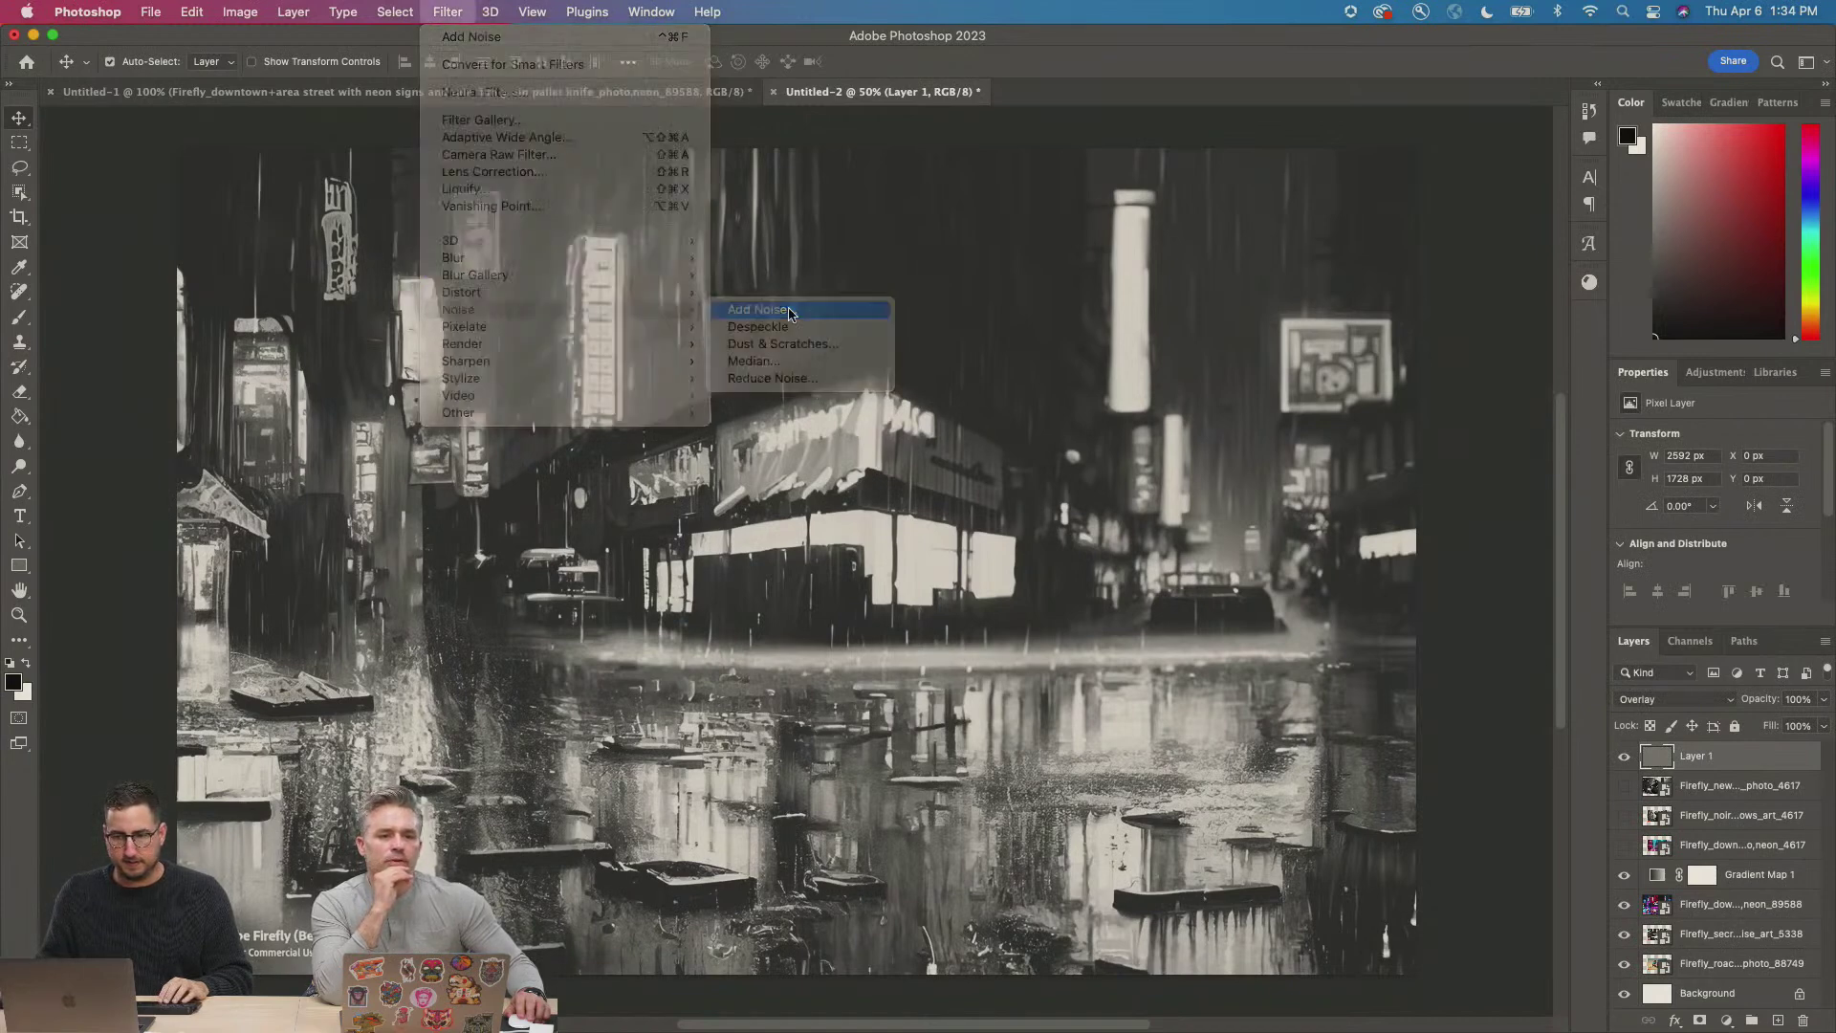
pyautogui.click(789, 309)
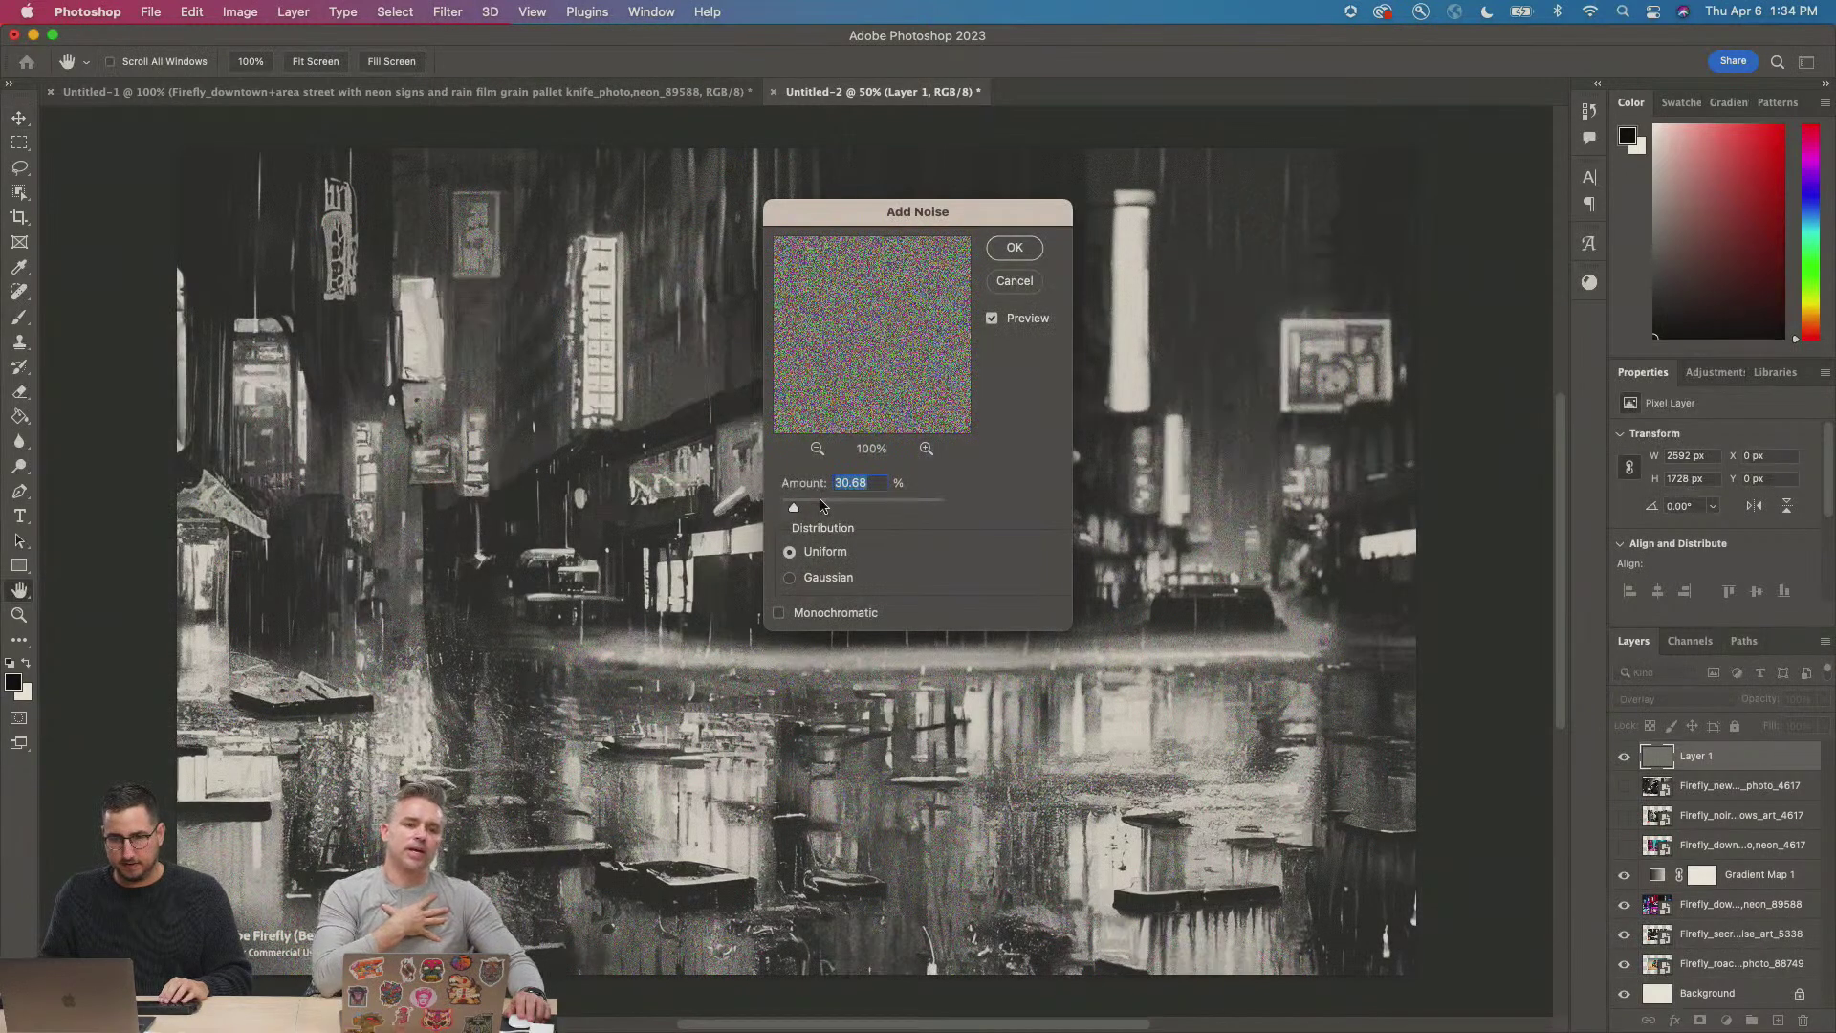
pyautogui.click(819, 579)
pyautogui.click(821, 614)
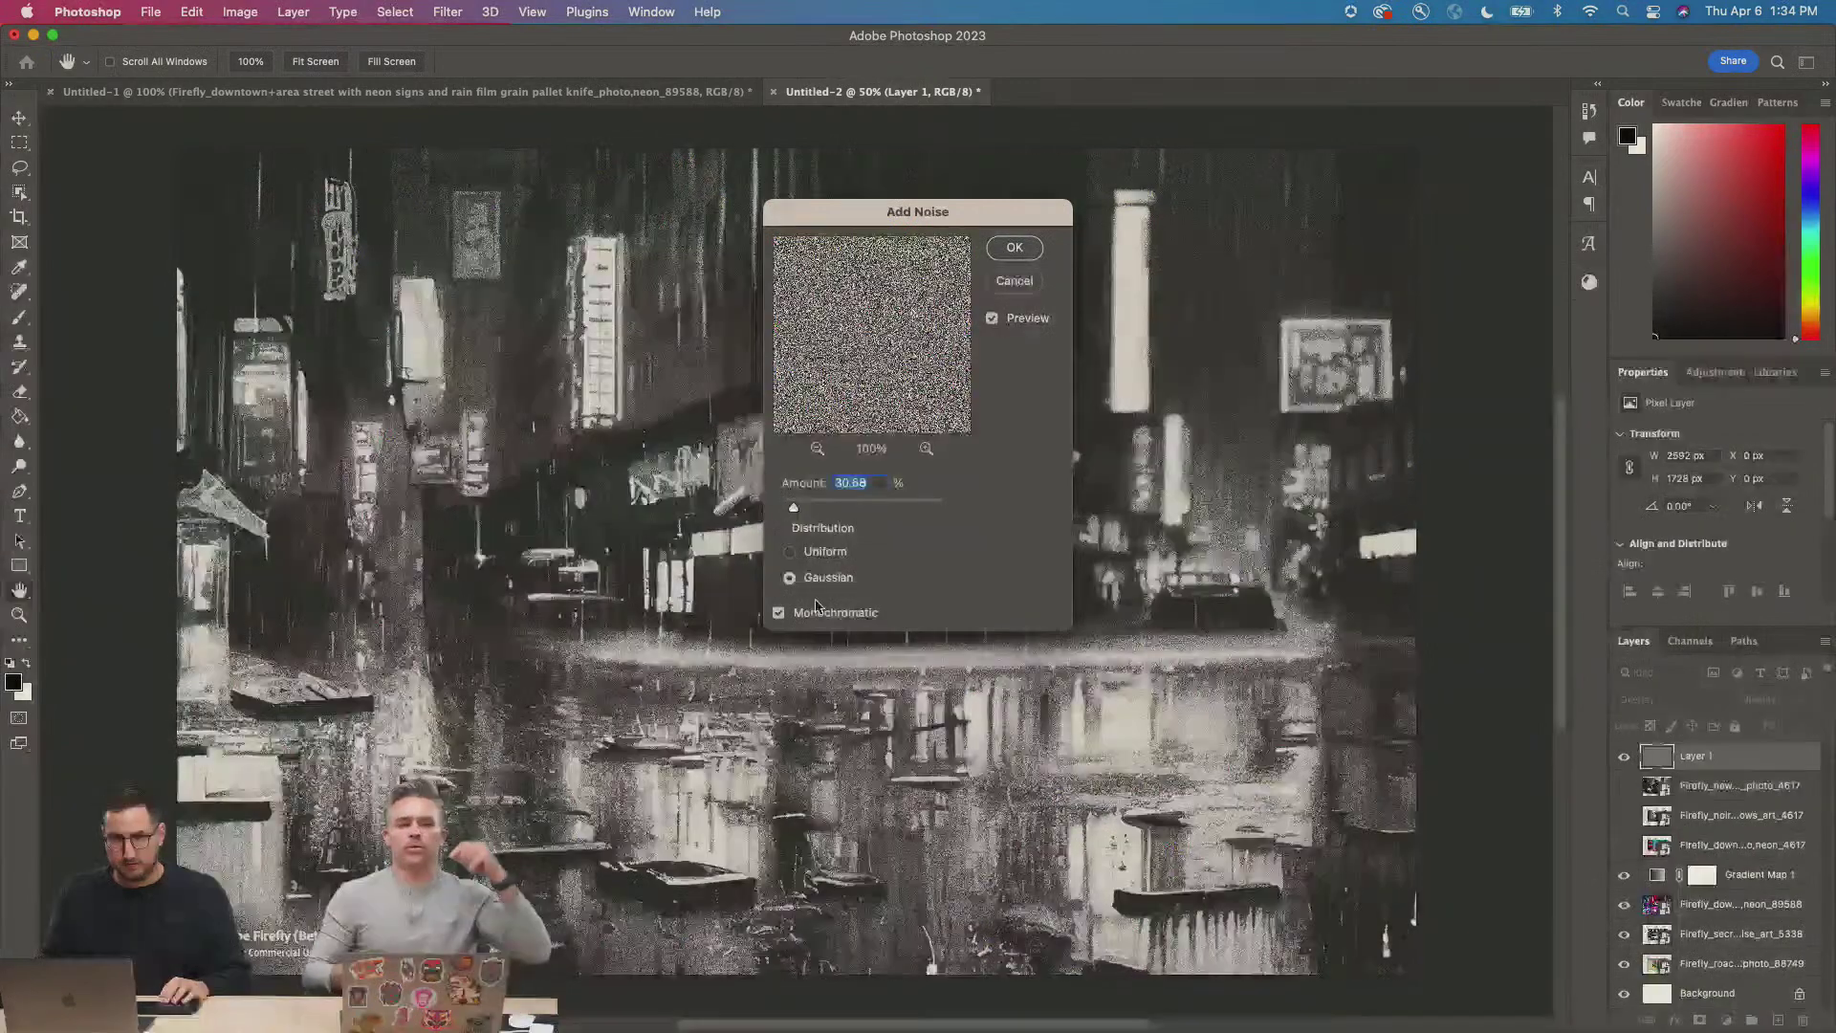
pyautogui.moveTo(815, 513); pyautogui.dragTo(835, 515)
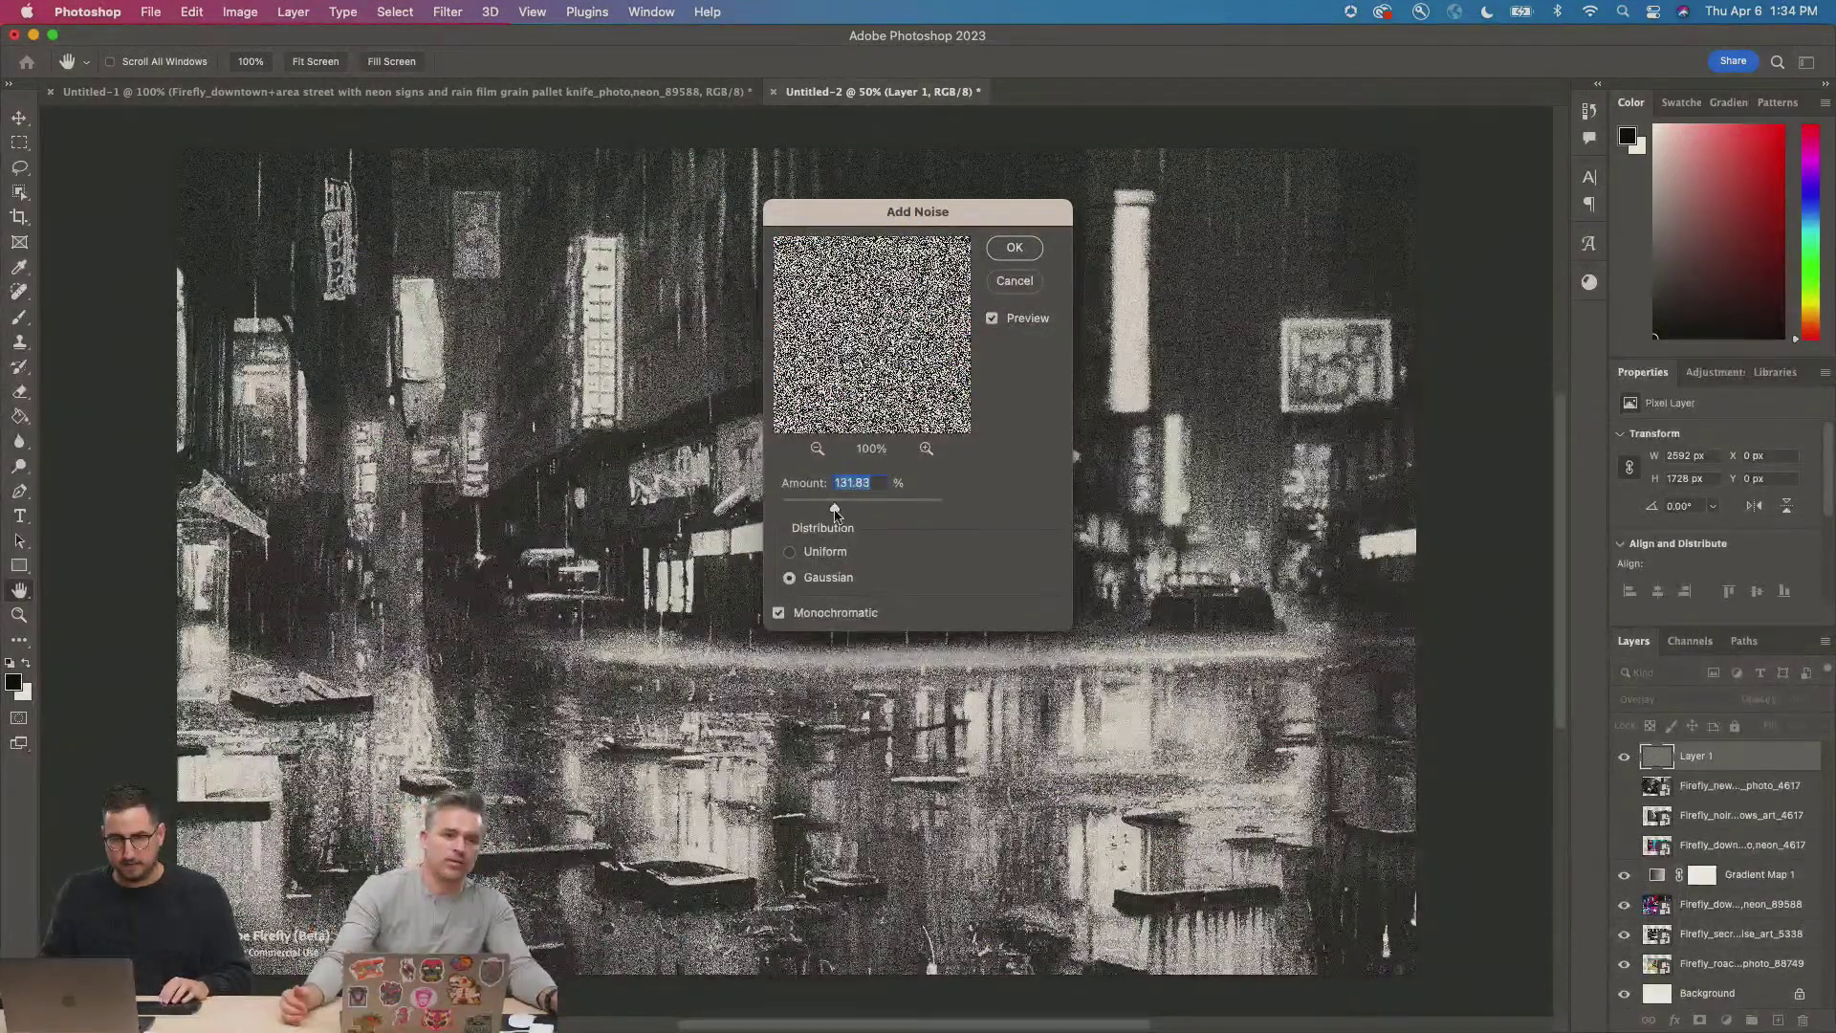
pyautogui.click(1014, 247)
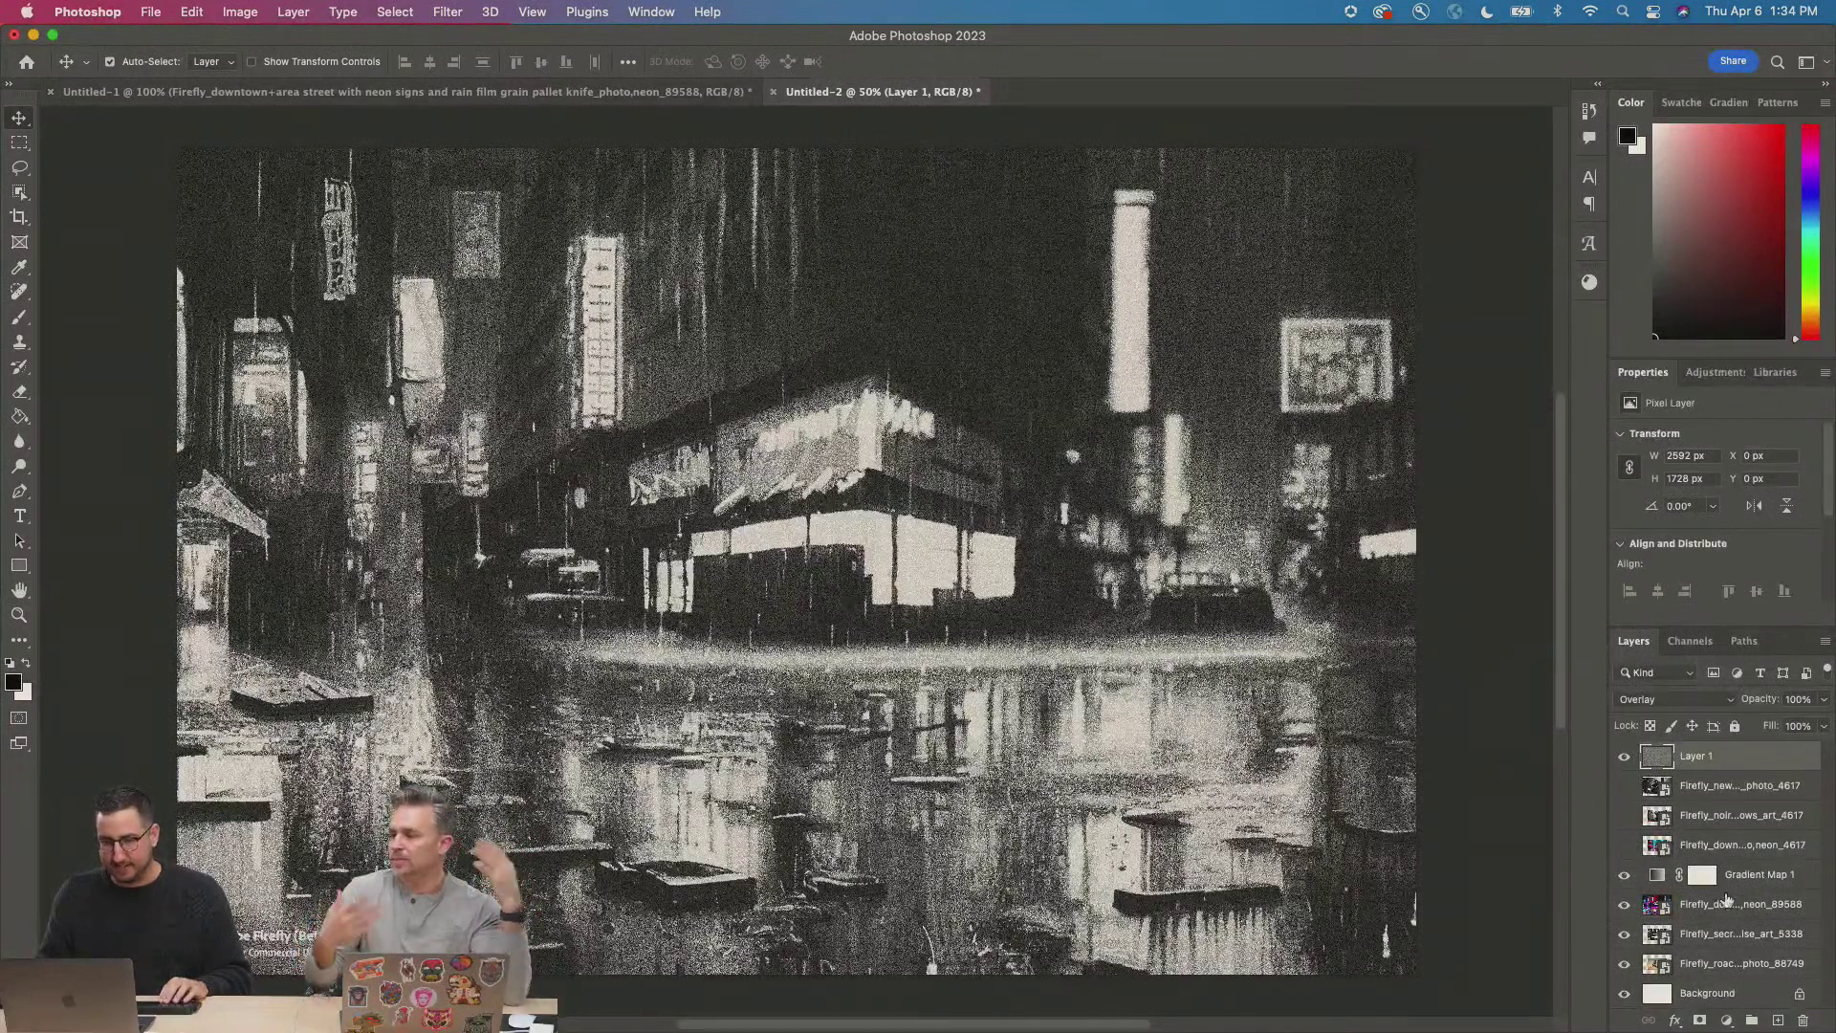
# Move the Gradient Map directly beneath the noise layer, above all image layers, and preview it on the fedora photo.
pyautogui.moveTo(1734, 884); pyautogui.dragTo(1727, 788)
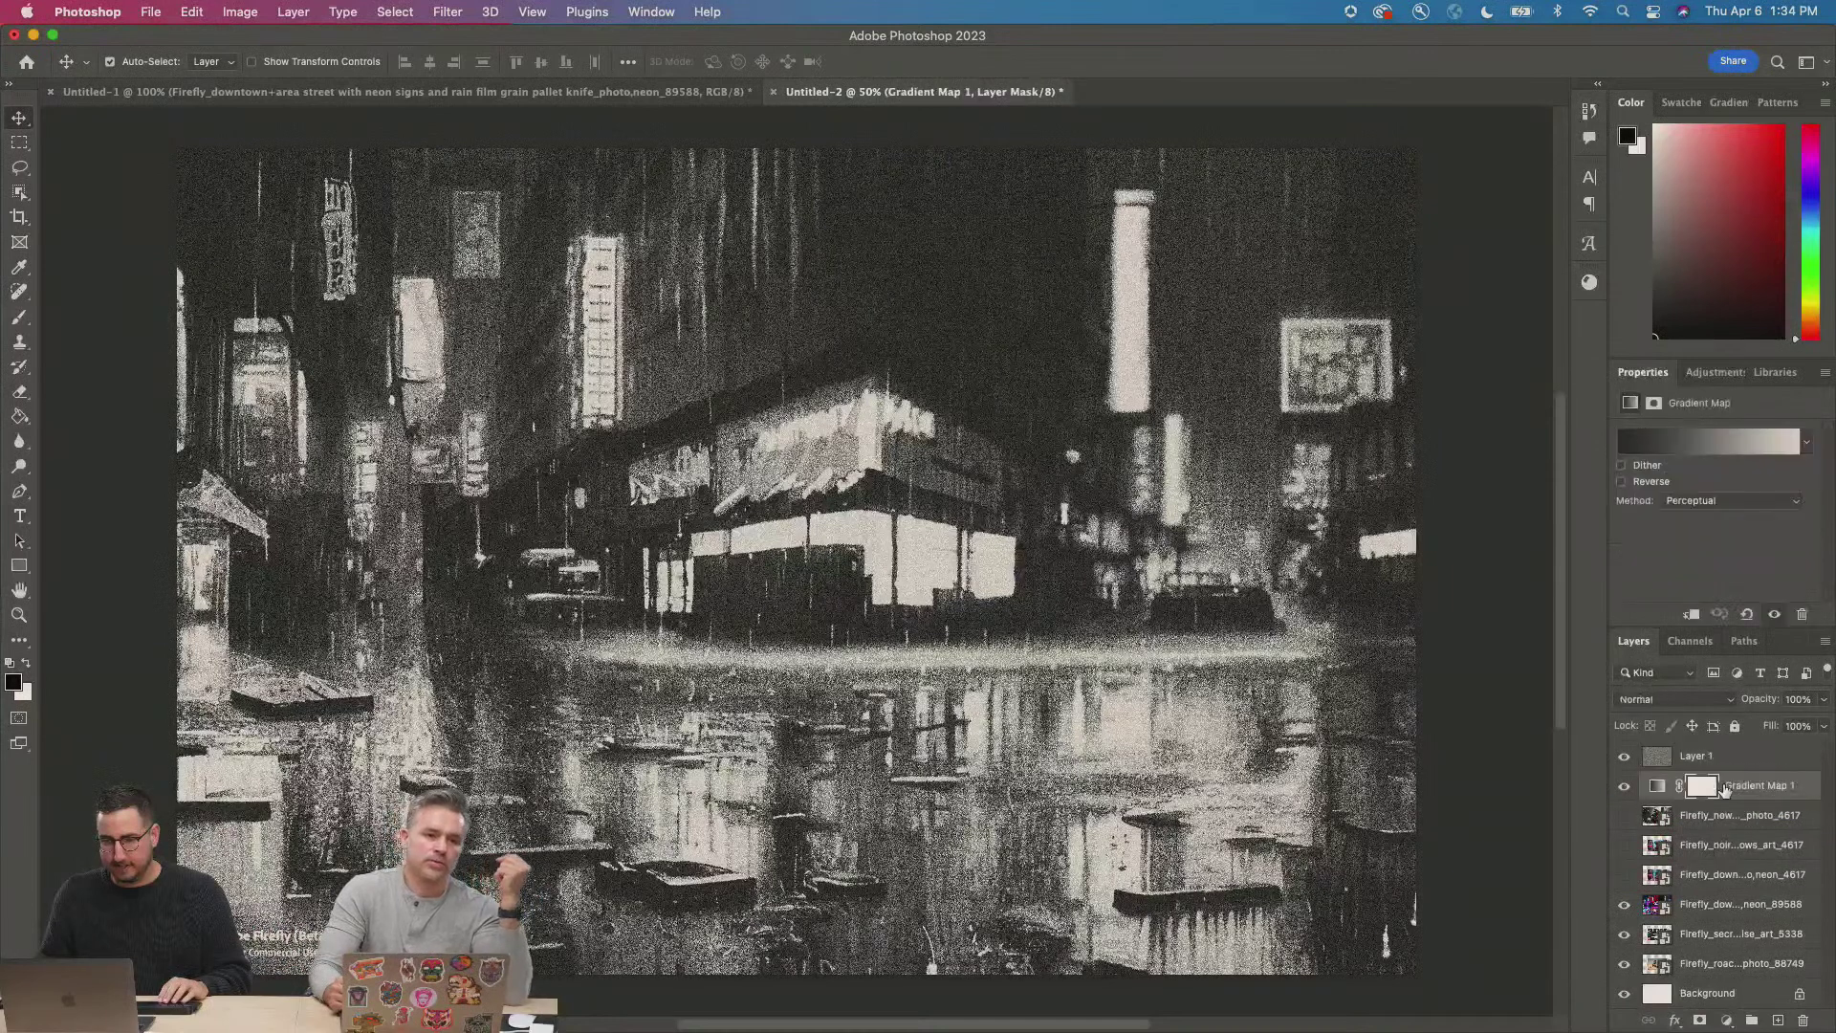
pyautogui.click(1624, 815)
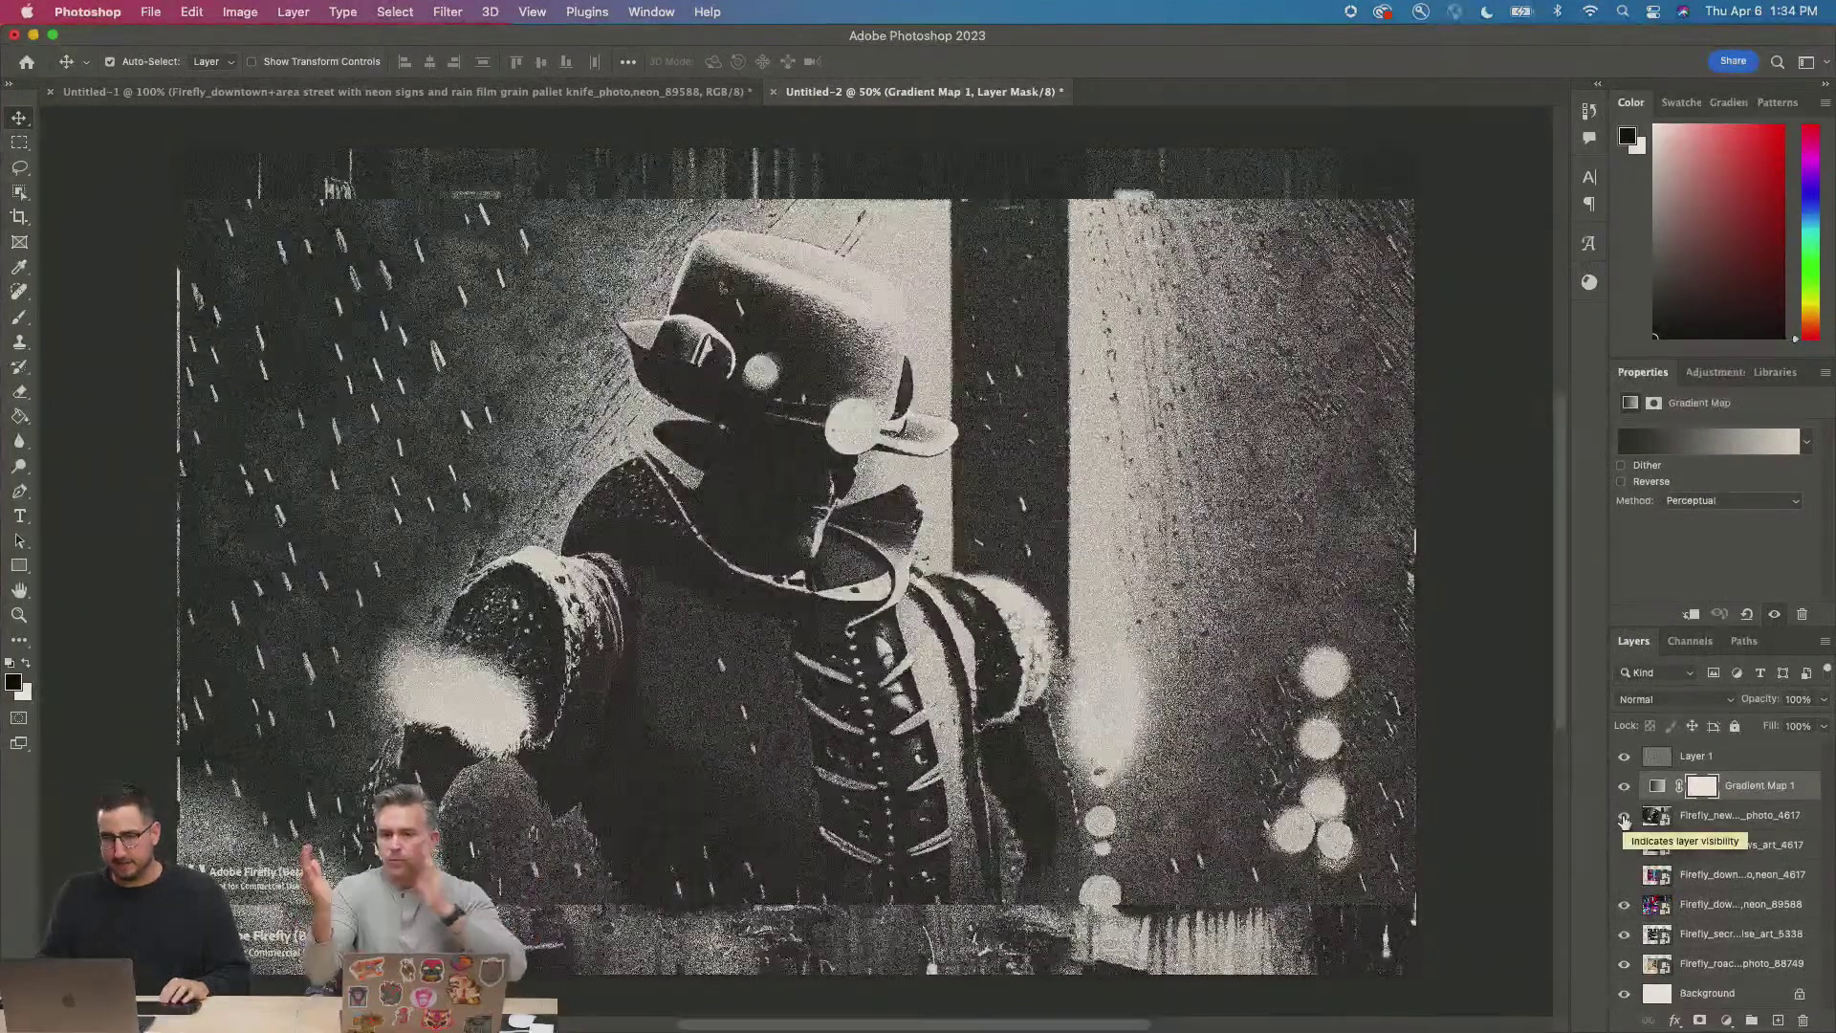
pyautogui.click(1703, 817)
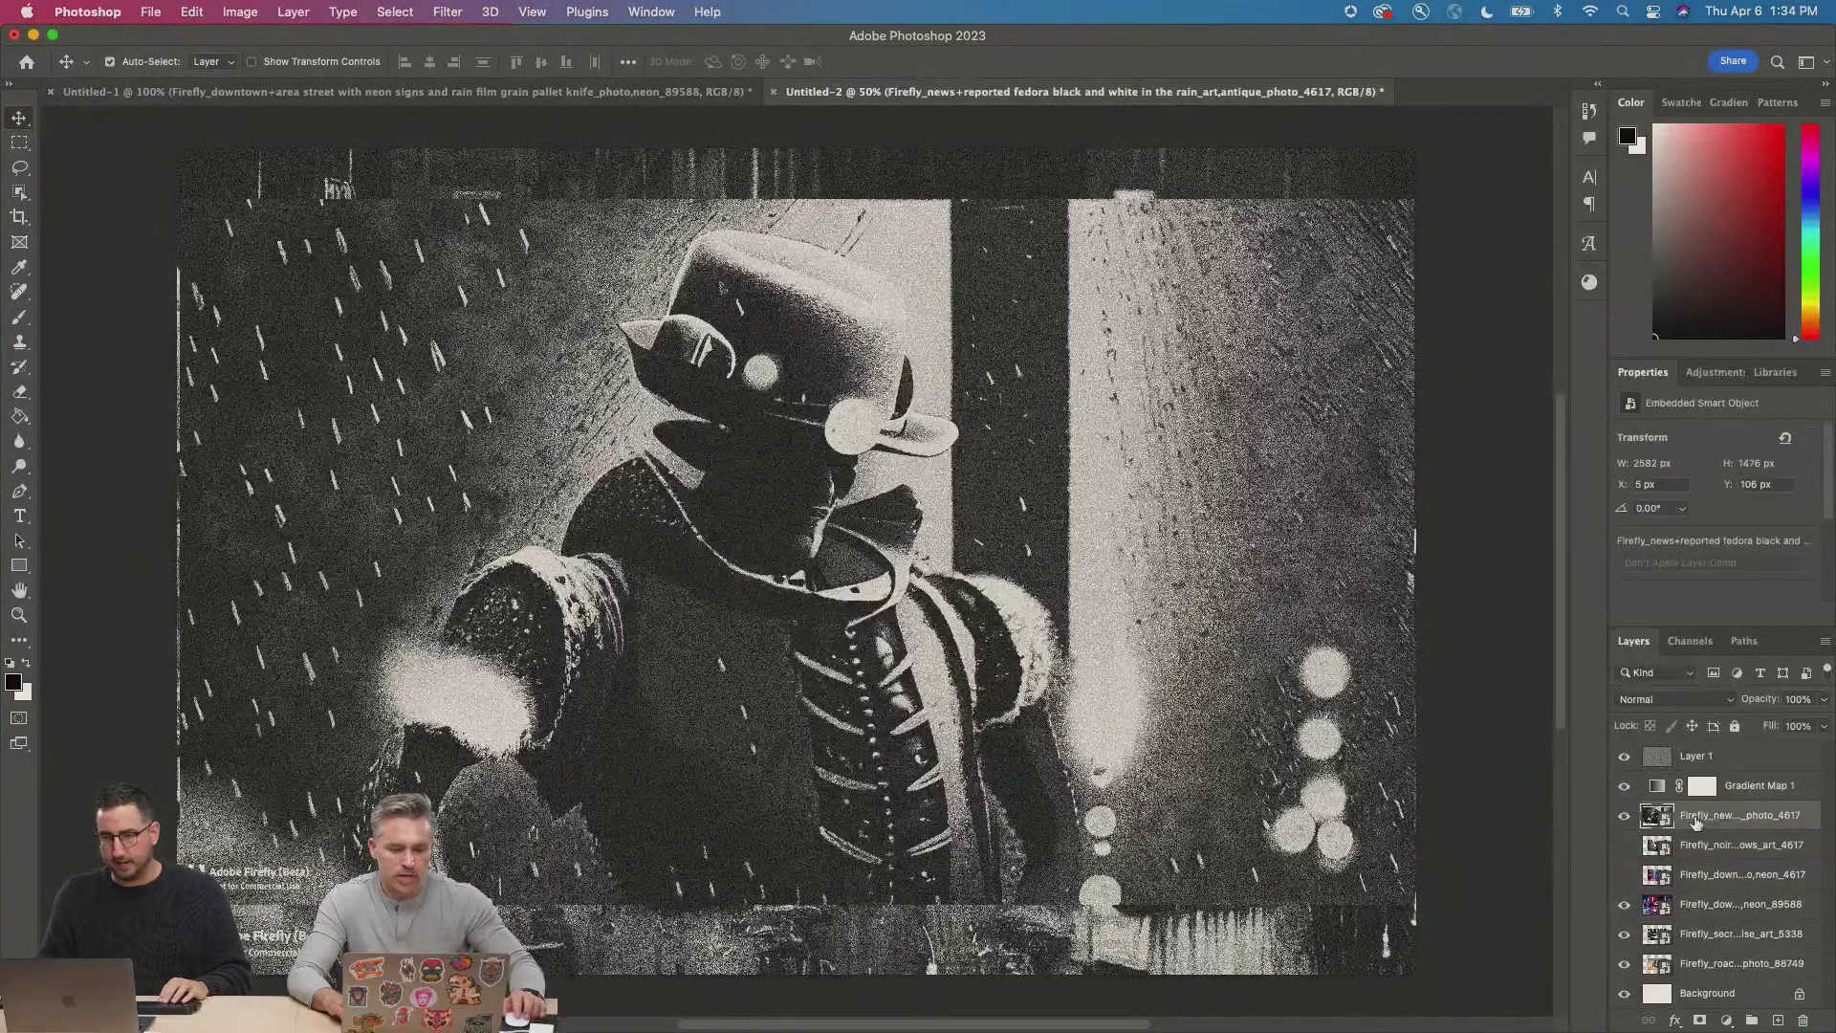
pyautogui.click(1624, 816)
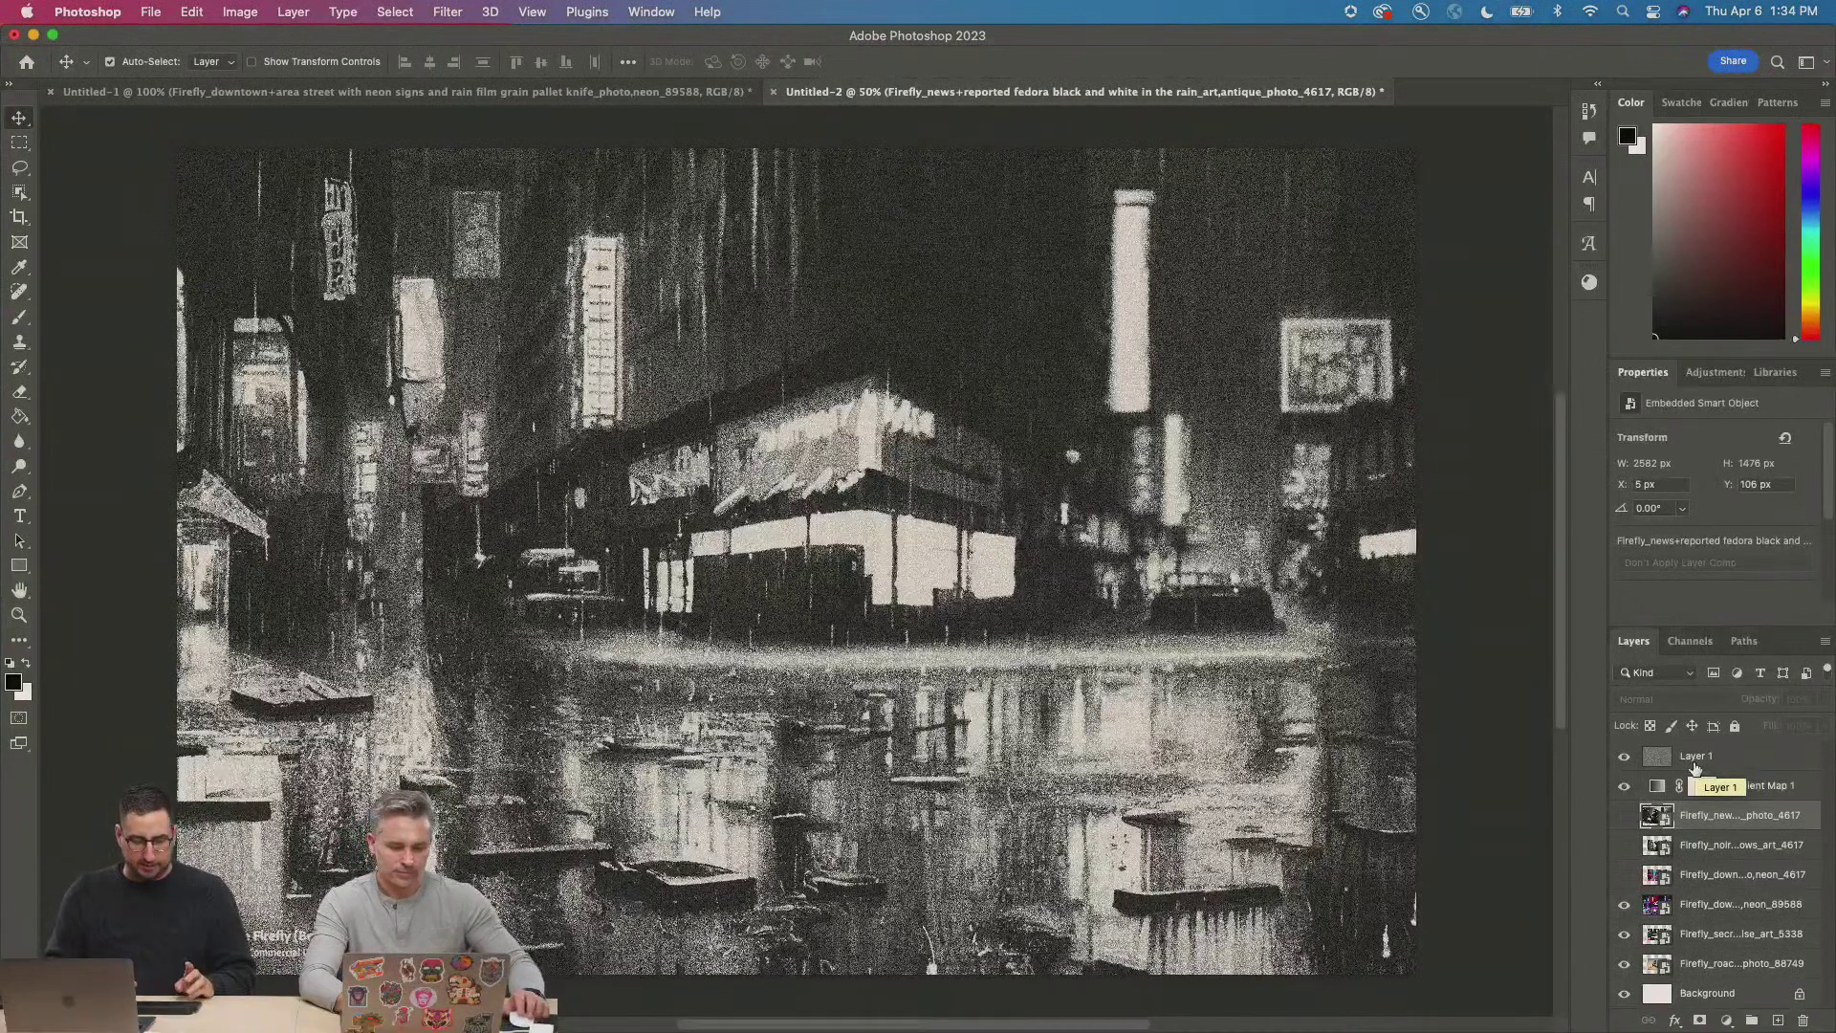
# Create a second Overlay layer filled with 50% gray between the Gradient Map and the noise layer.
pyautogui.press('super+shift+n')
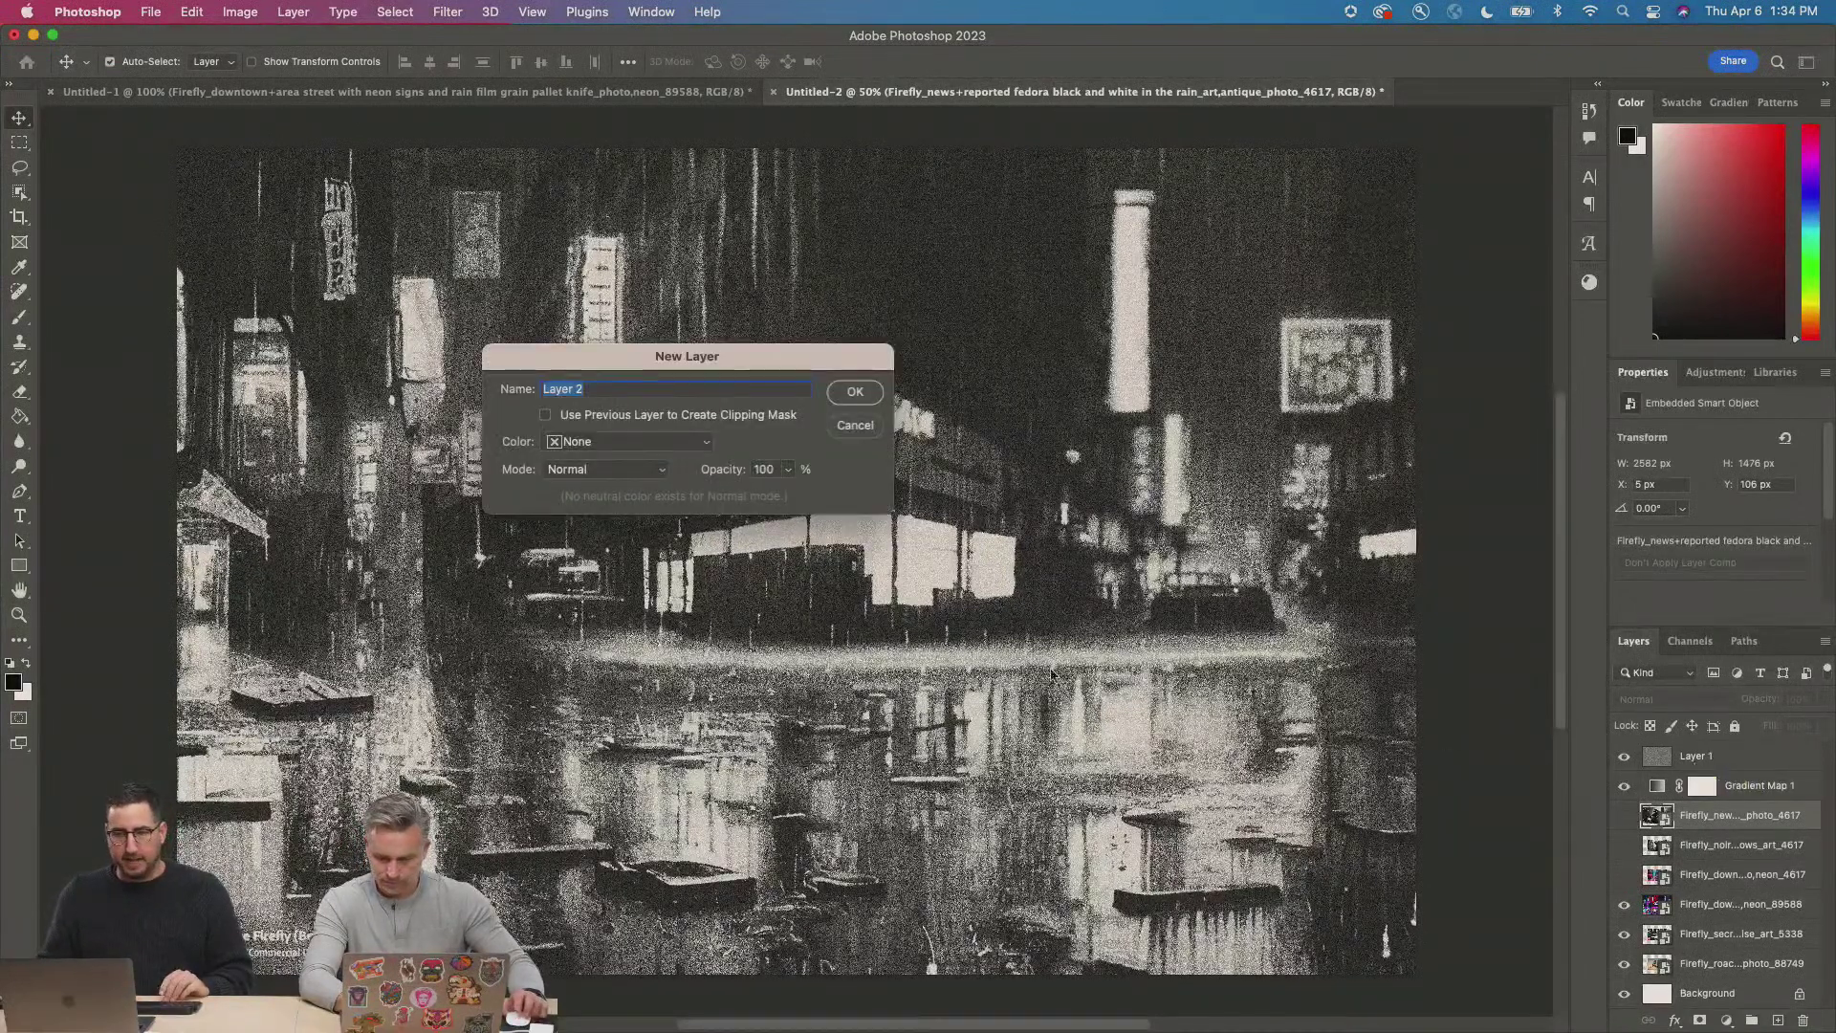
pyautogui.click(550, 468)
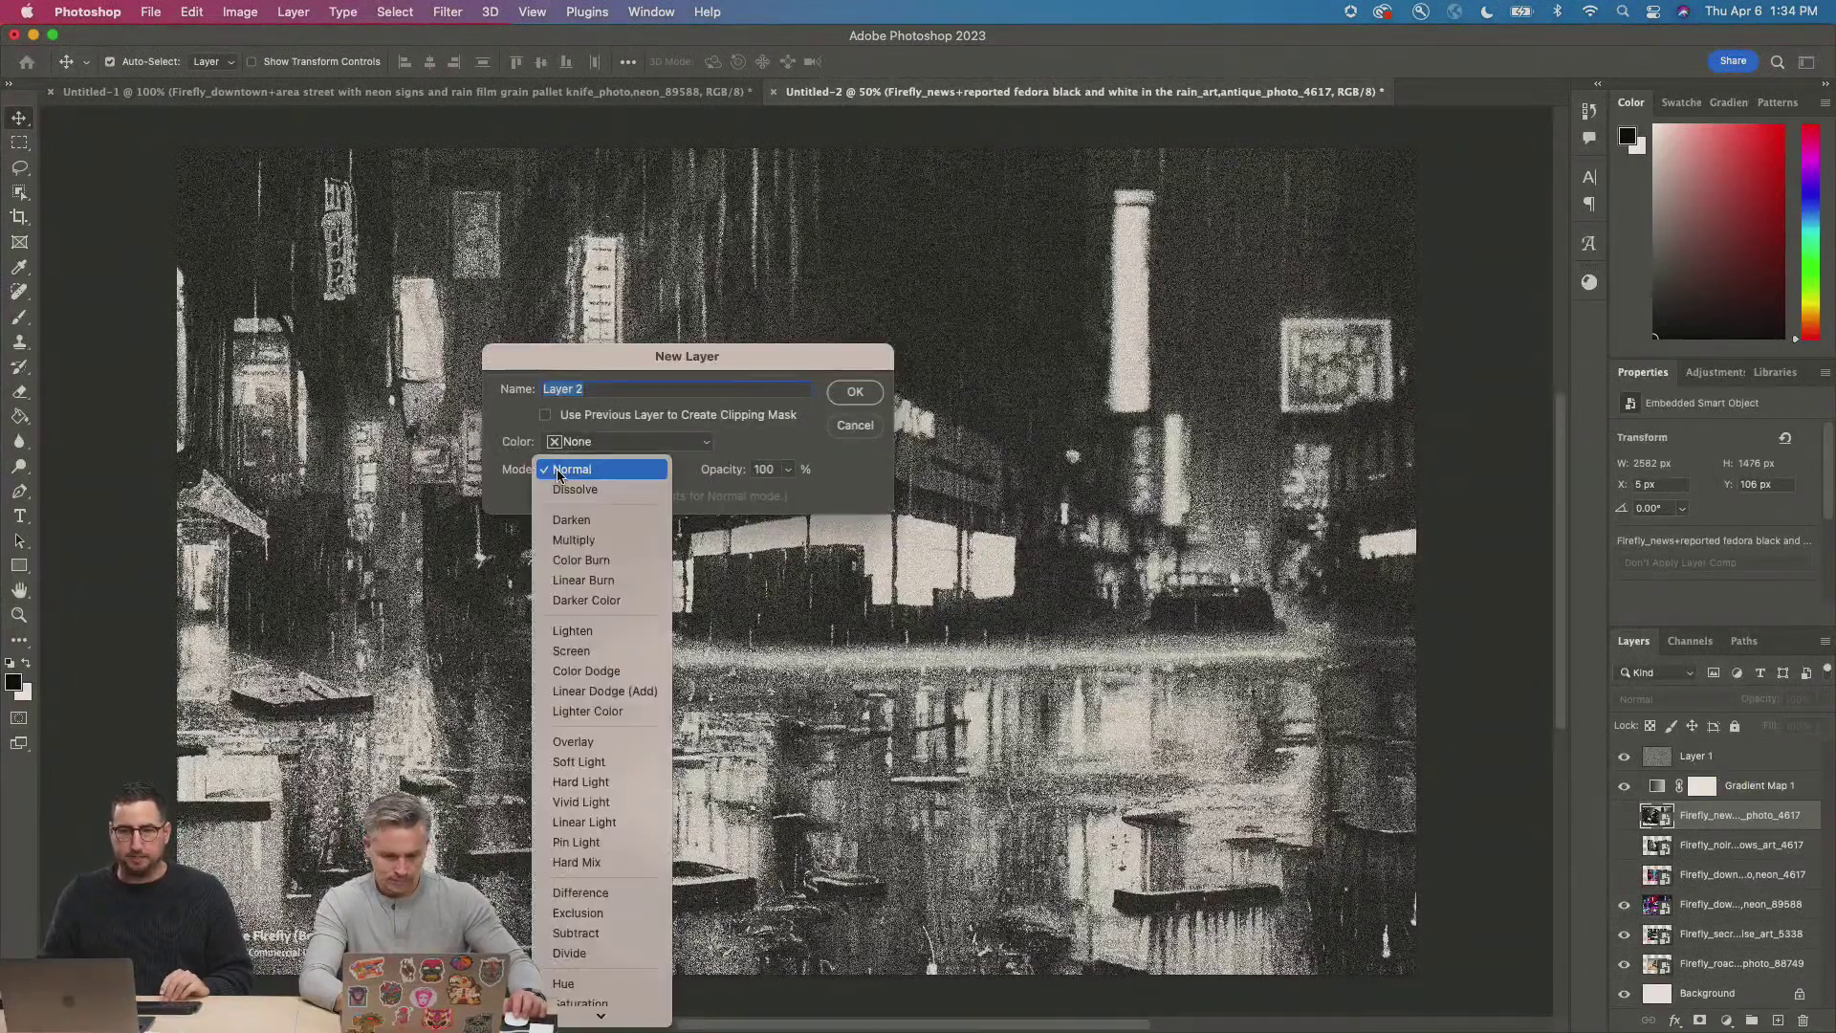
pyautogui.click(561, 743)
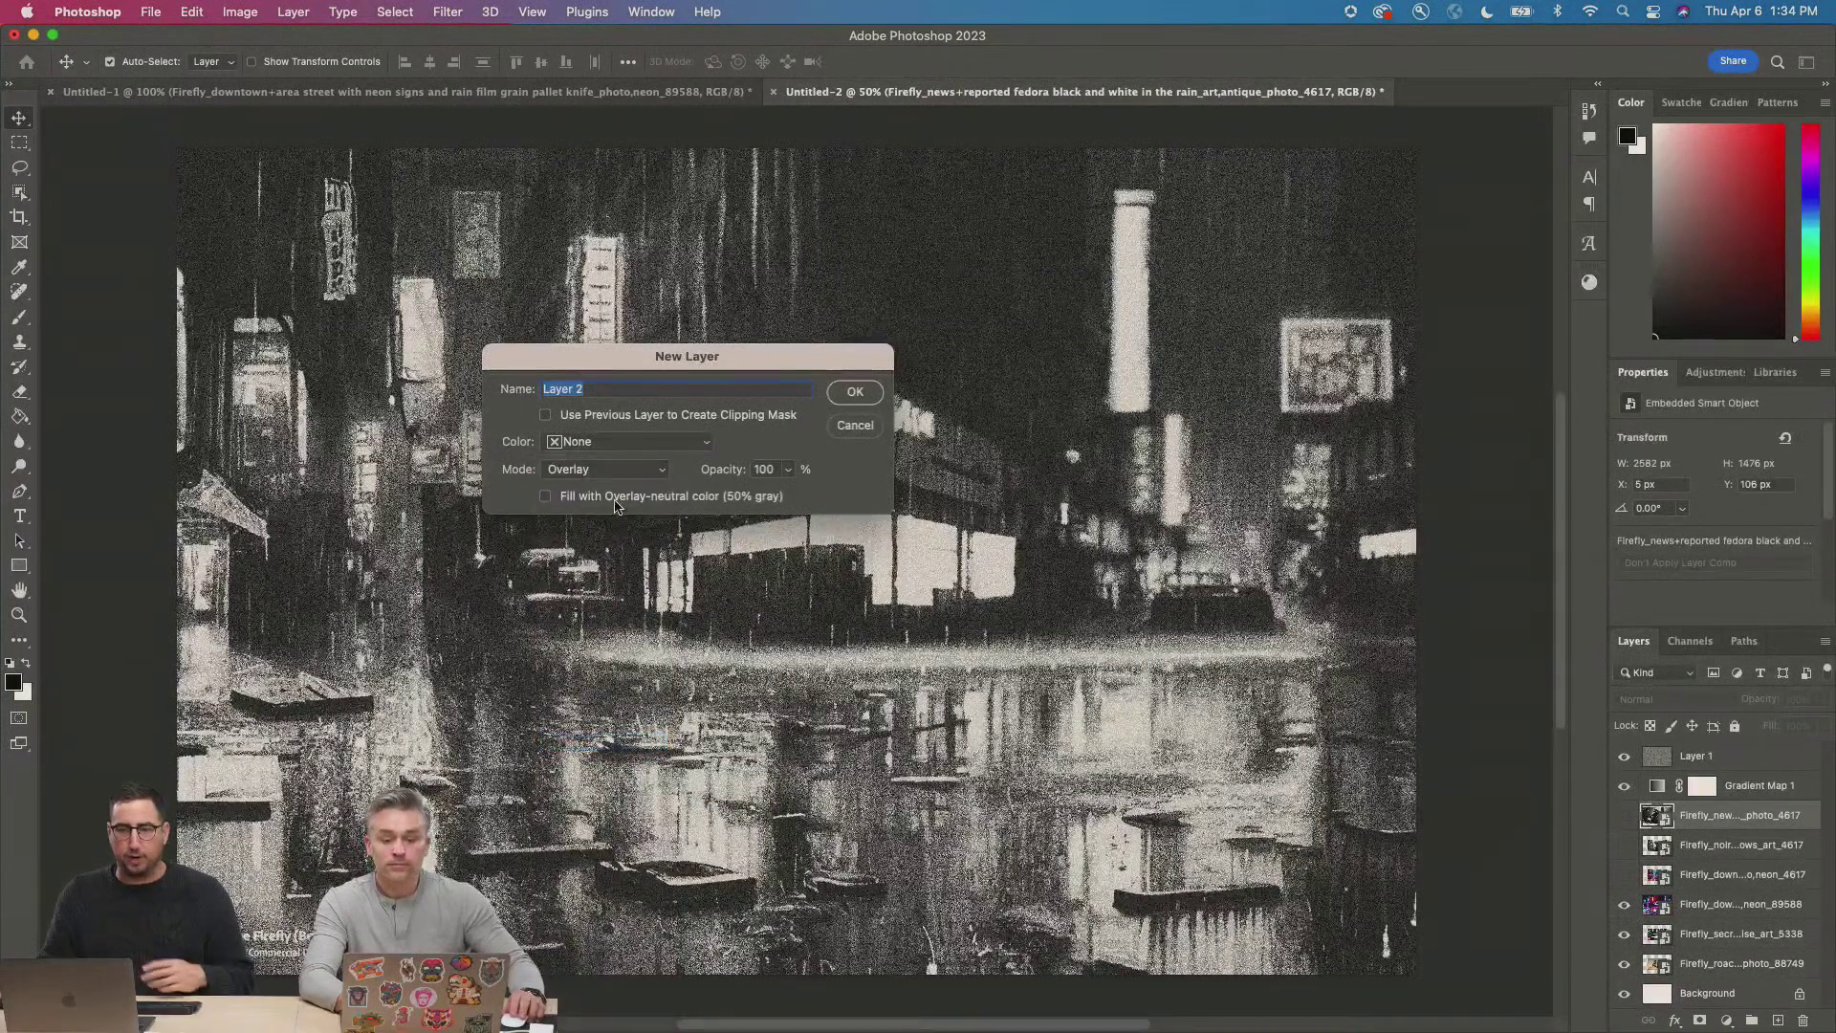
pyautogui.click(617, 502)
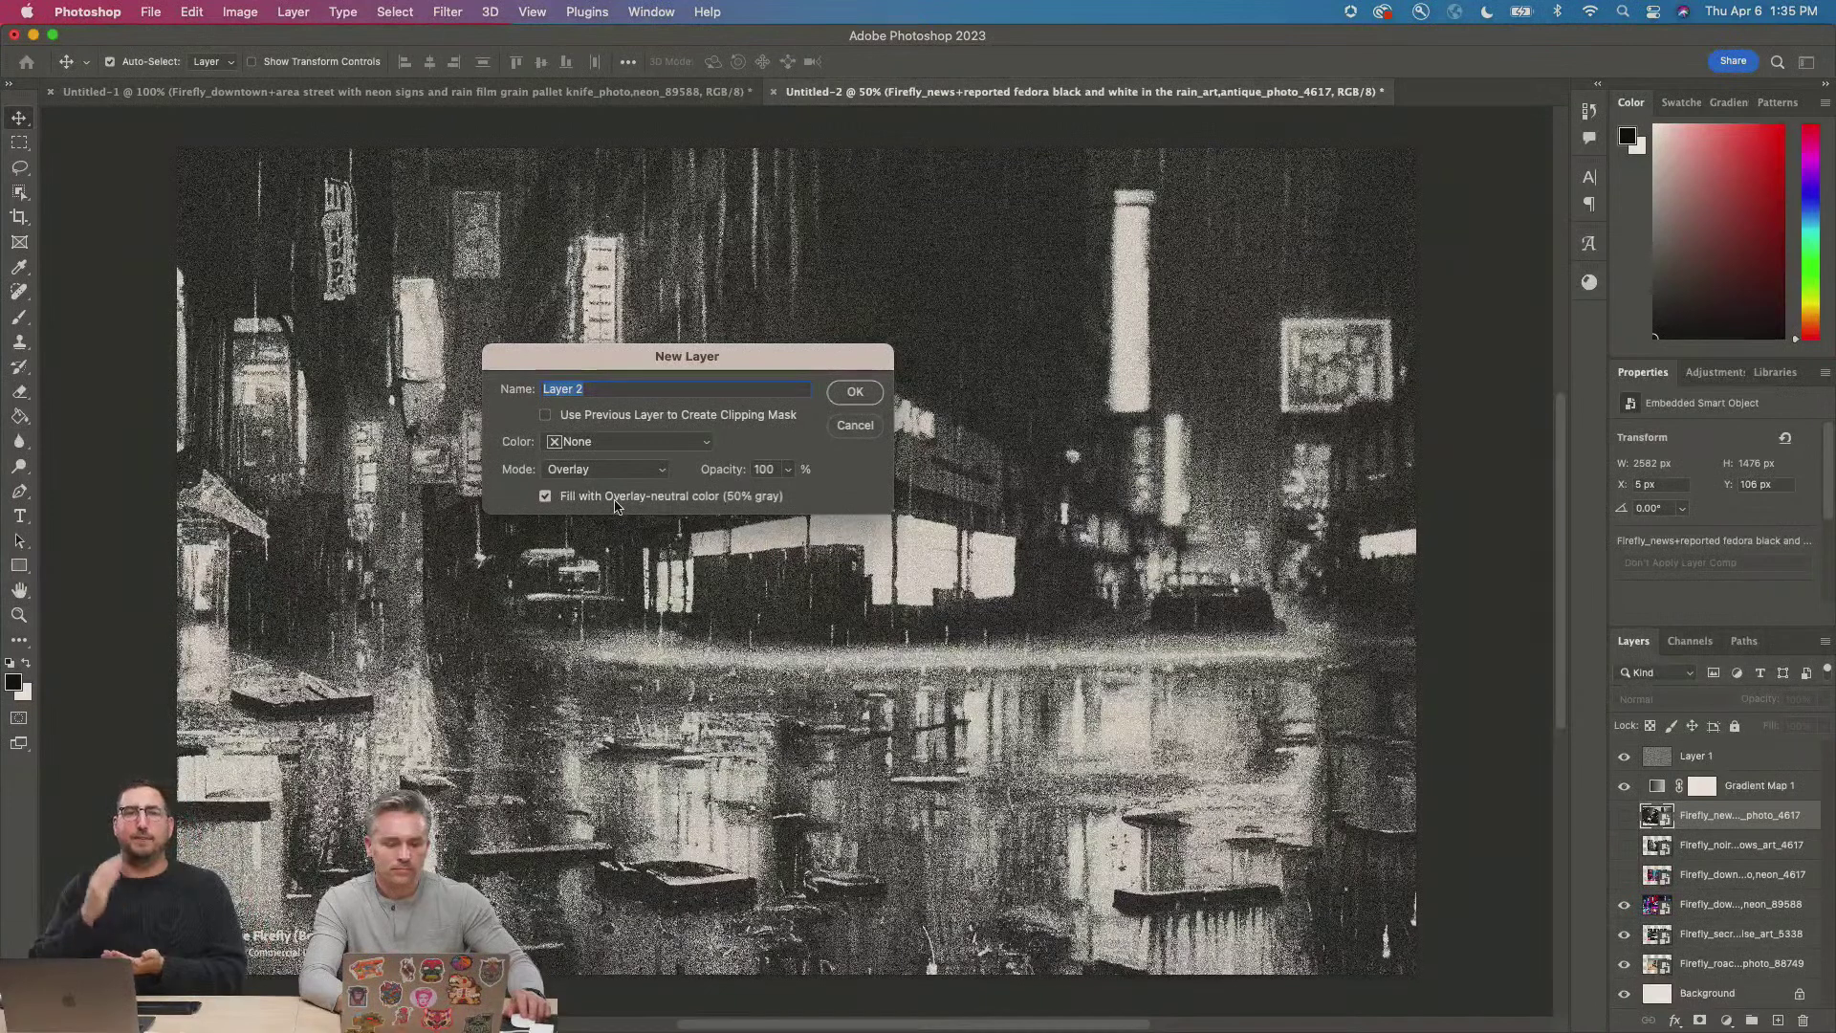
pyautogui.click(854, 392)
pyautogui.press('super+bracketright')
pyautogui.click(450, 11)
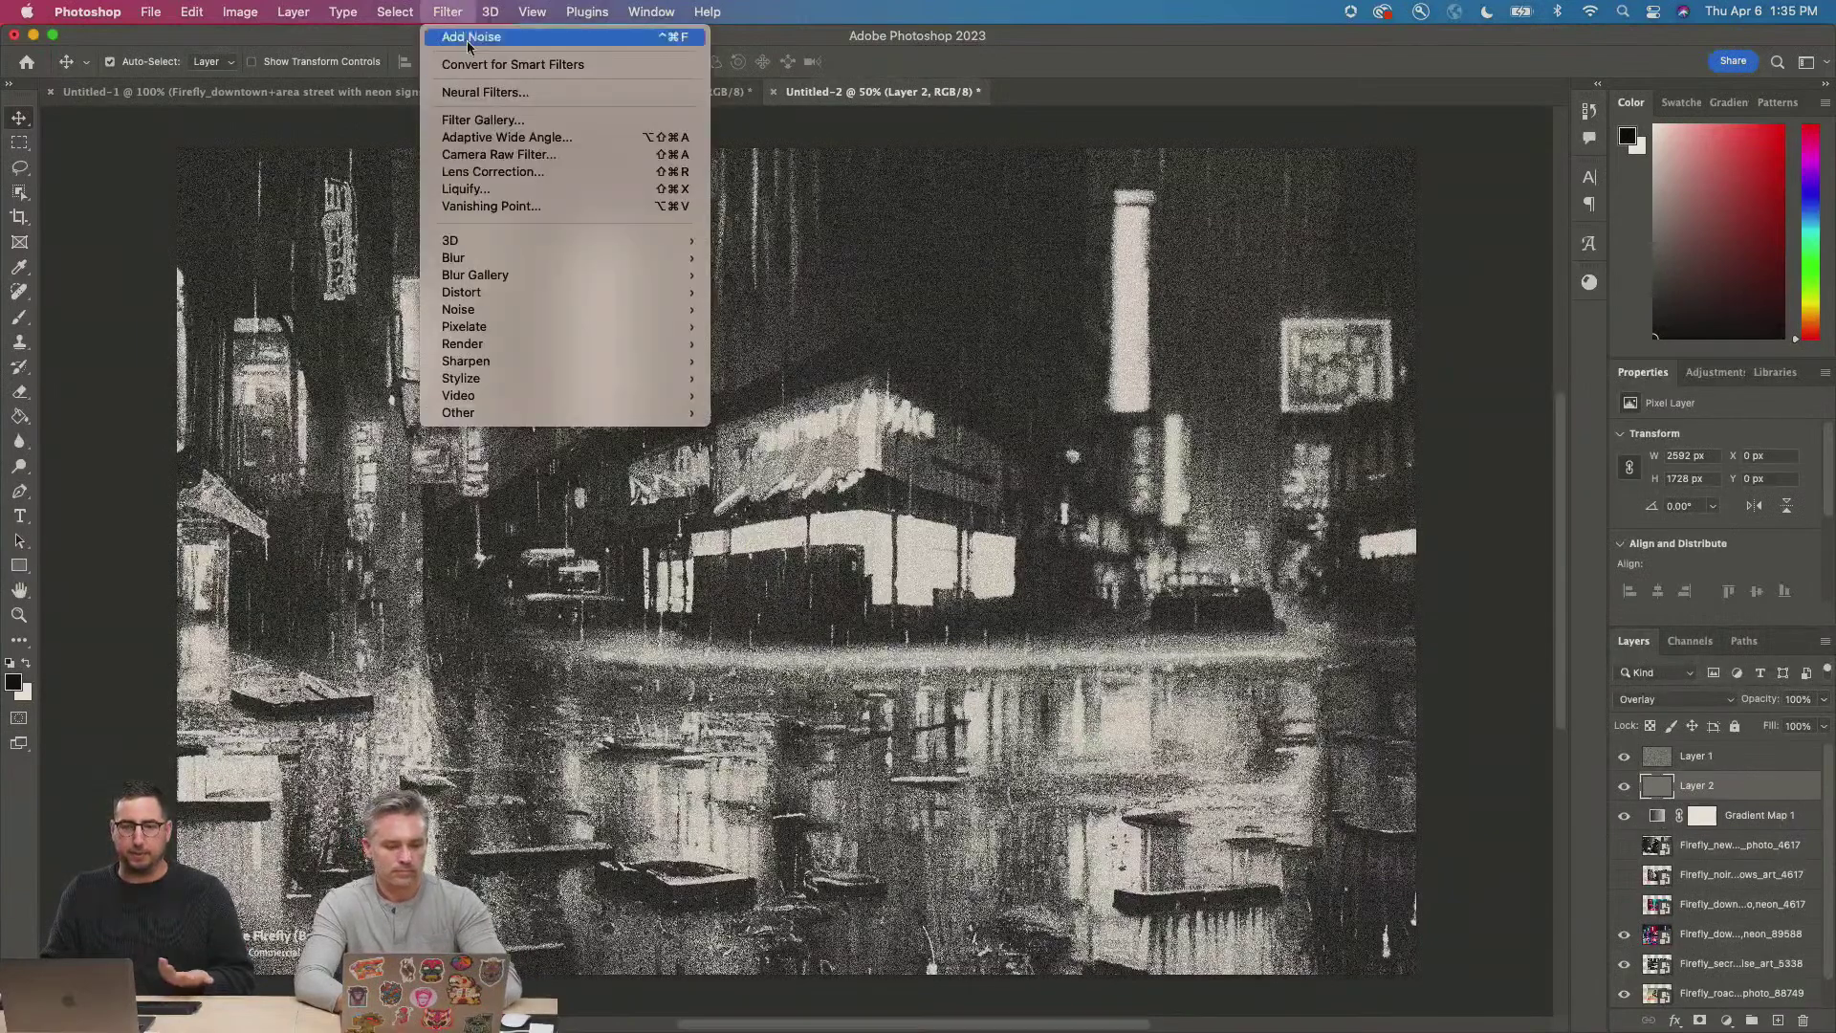
pyautogui.moveTo(520, 310)
pyautogui.click(763, 310)
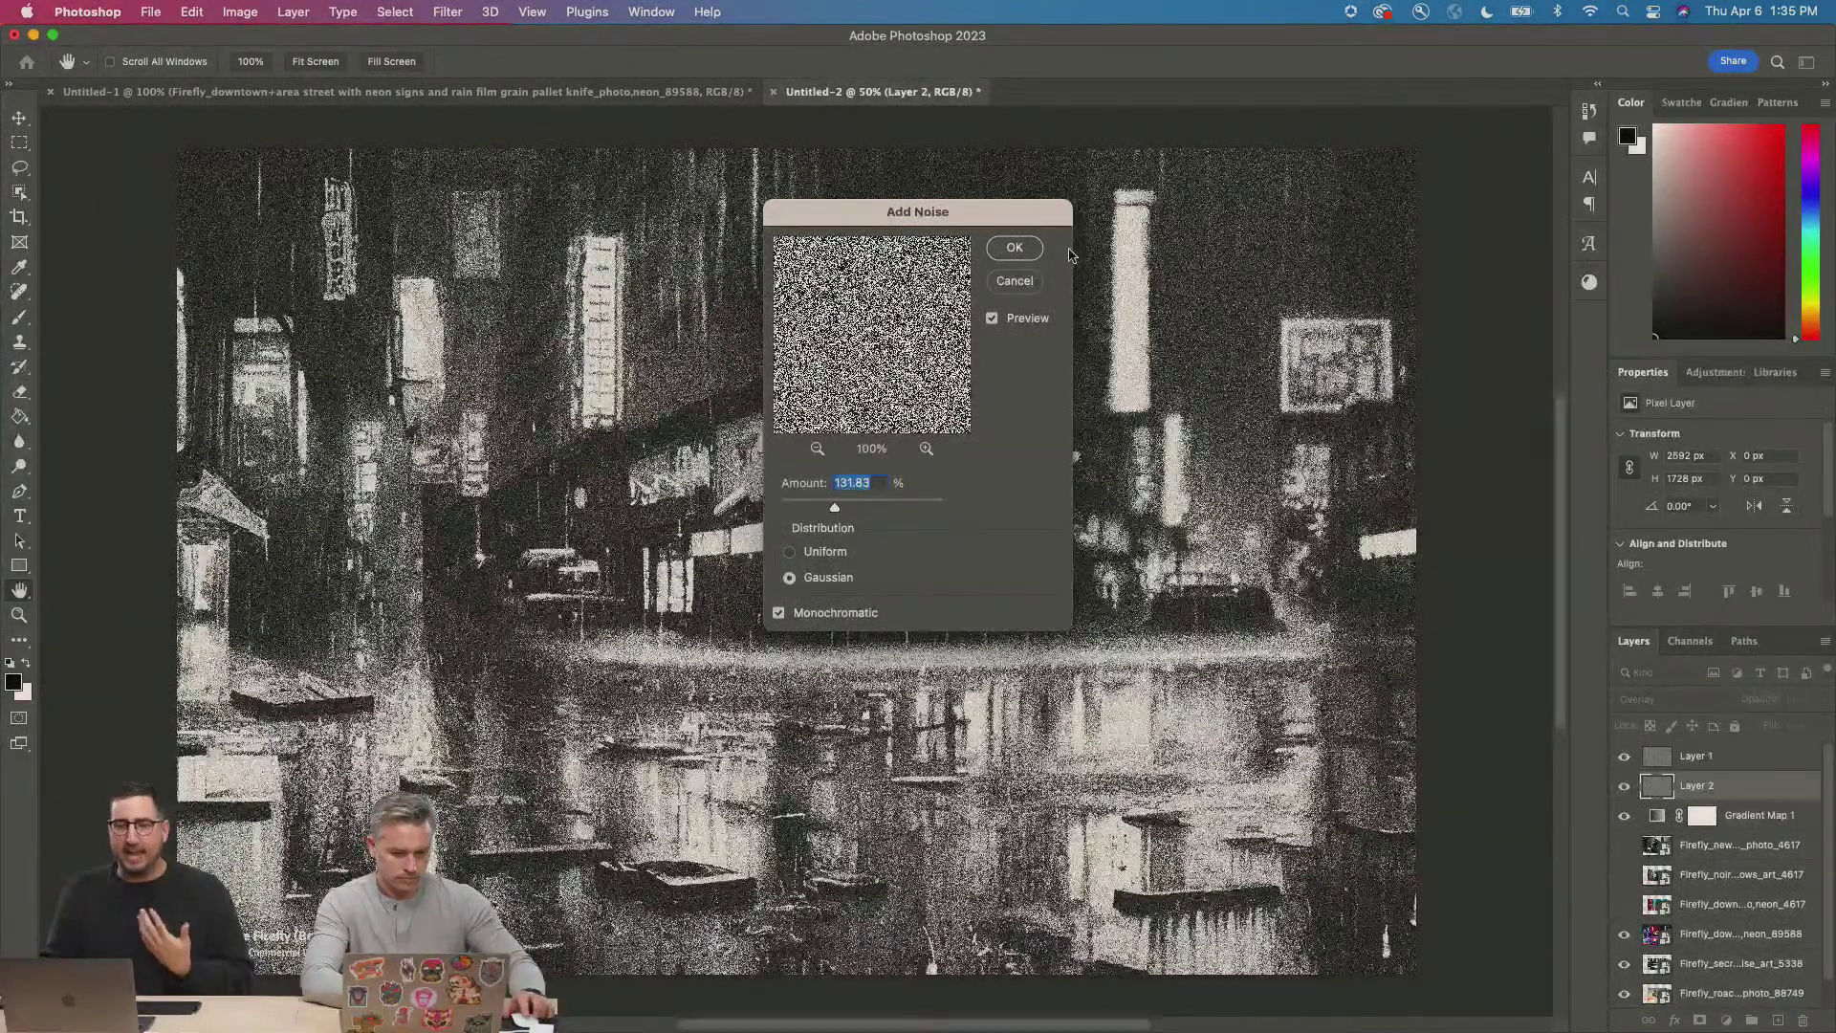
pyautogui.click(1014, 280)
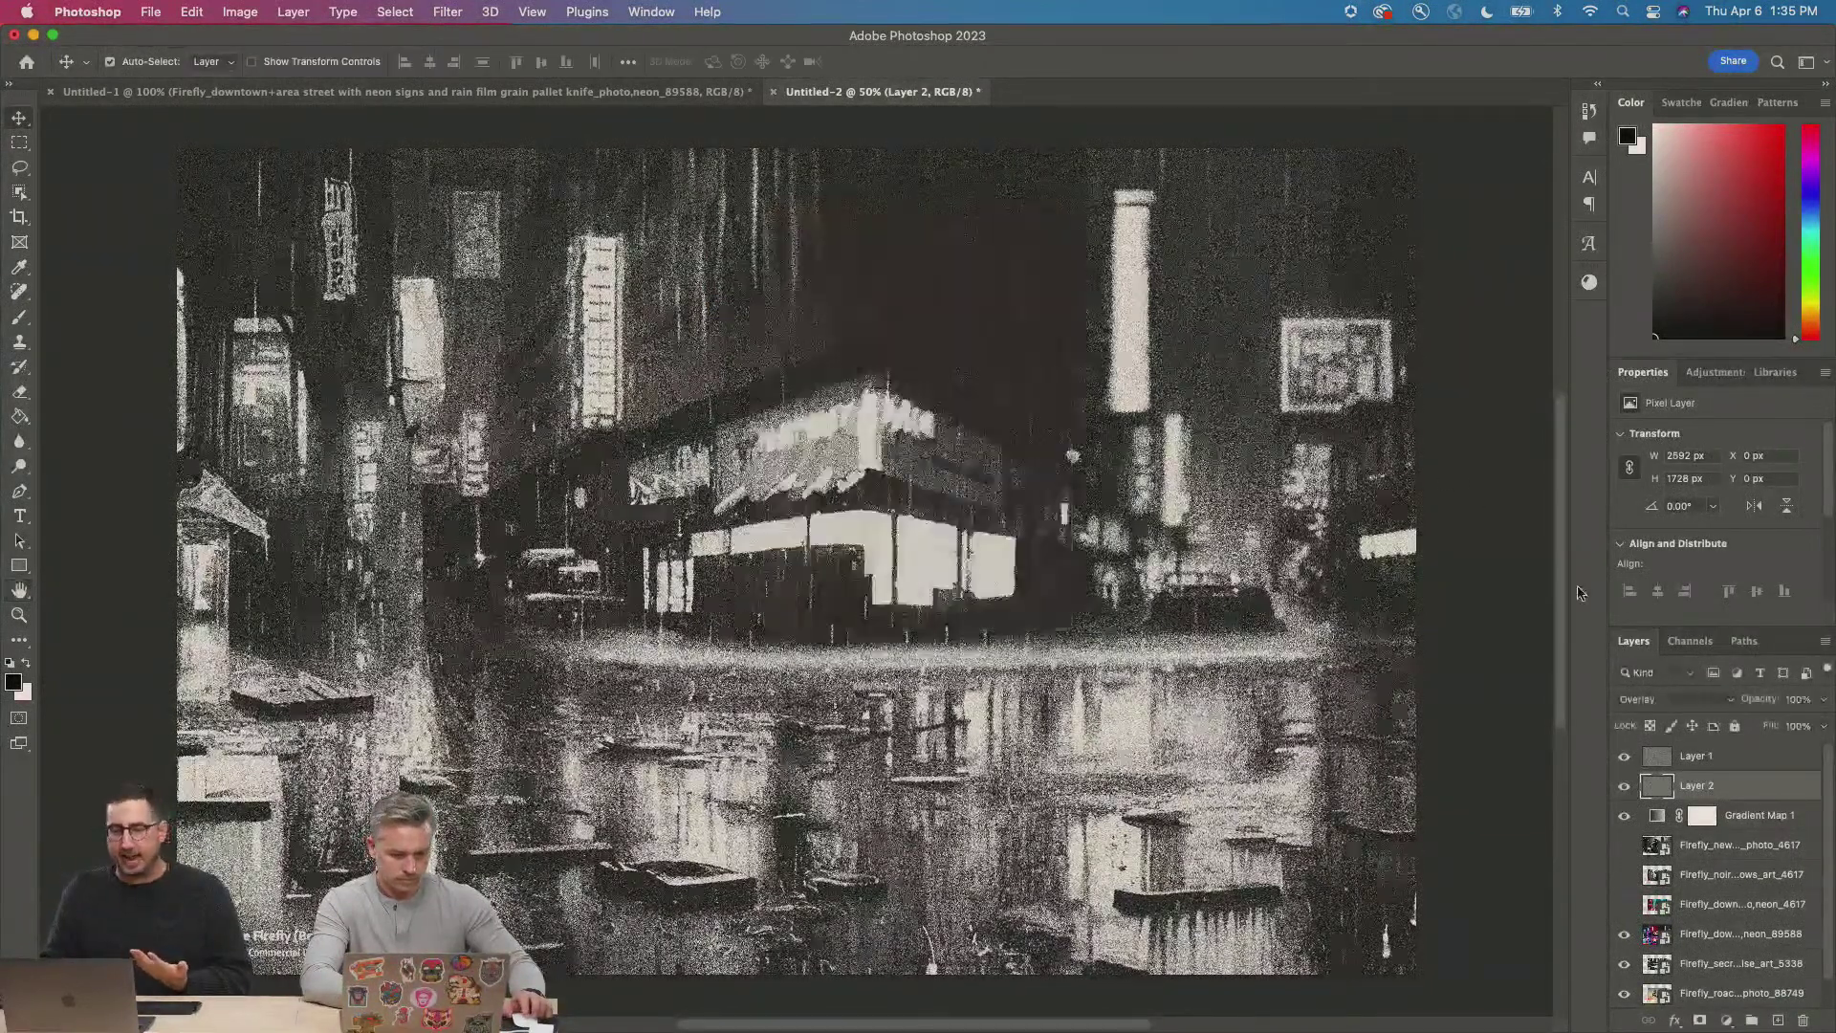
# Hide the second gray layer, then show and select the fedora photo layer below the Gradient Map.
pyautogui.click(1625, 796)
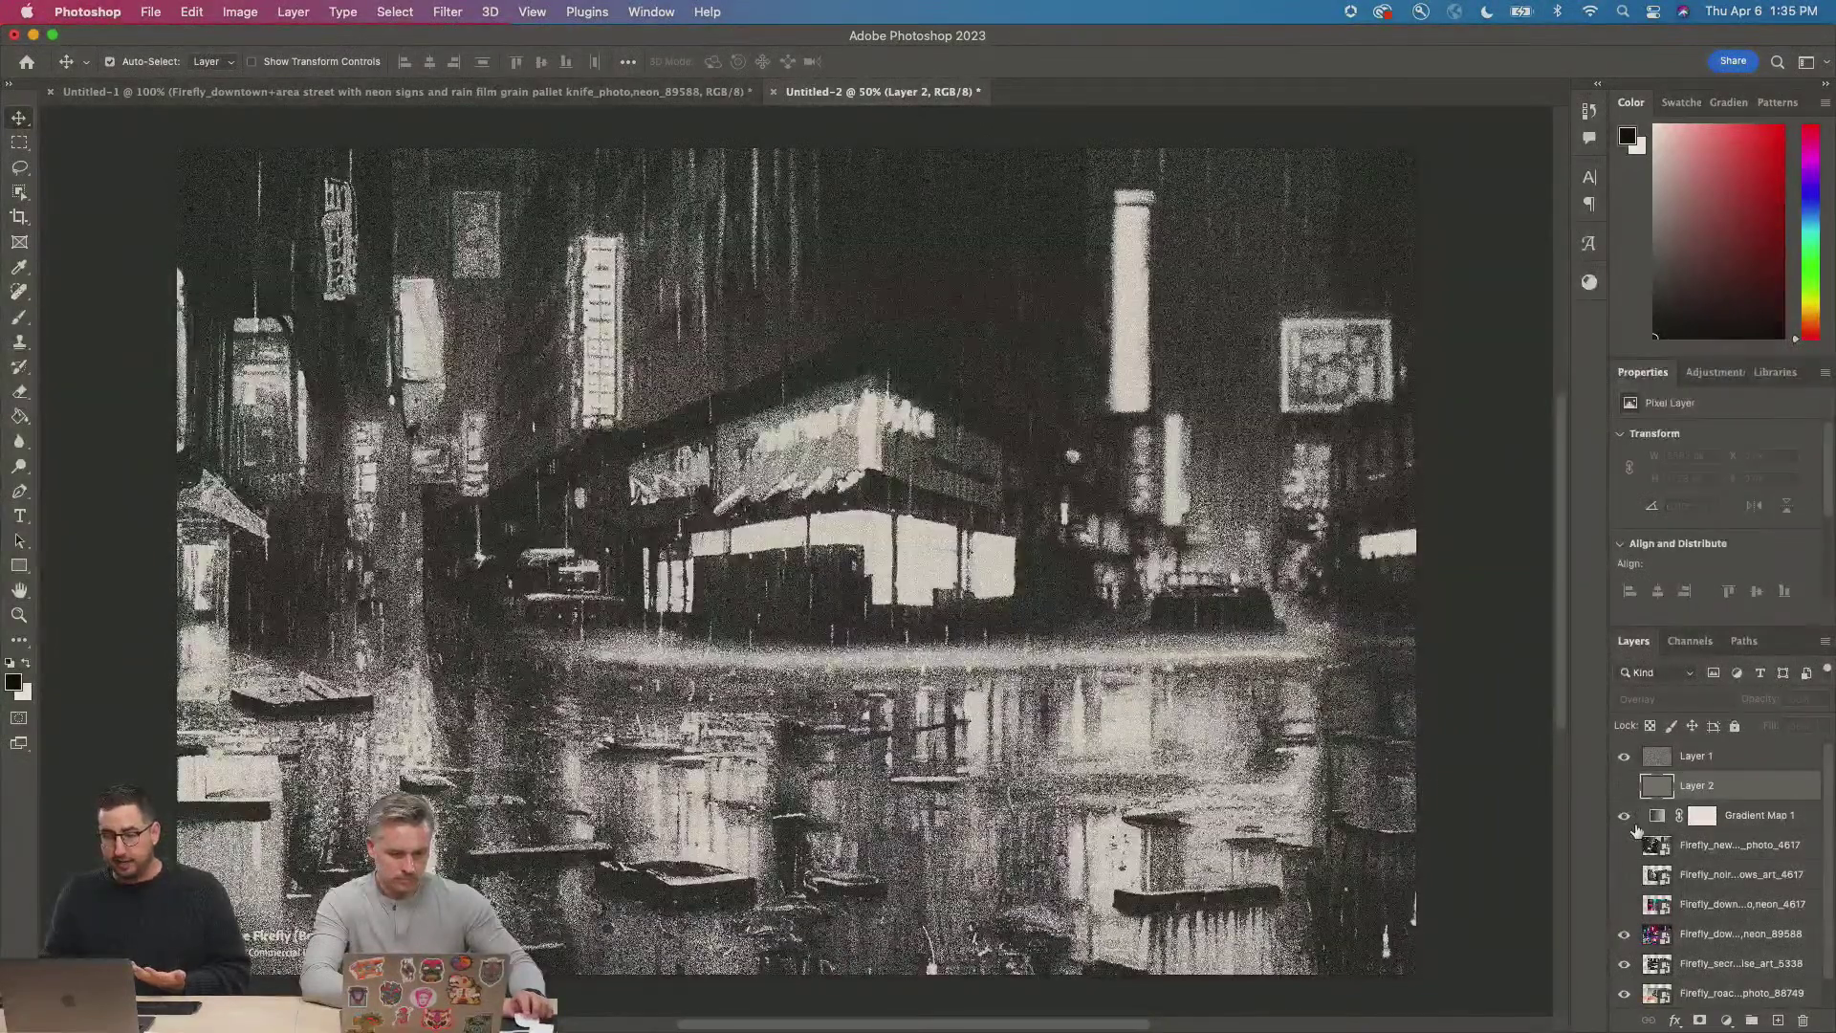
pyautogui.click(1624, 905)
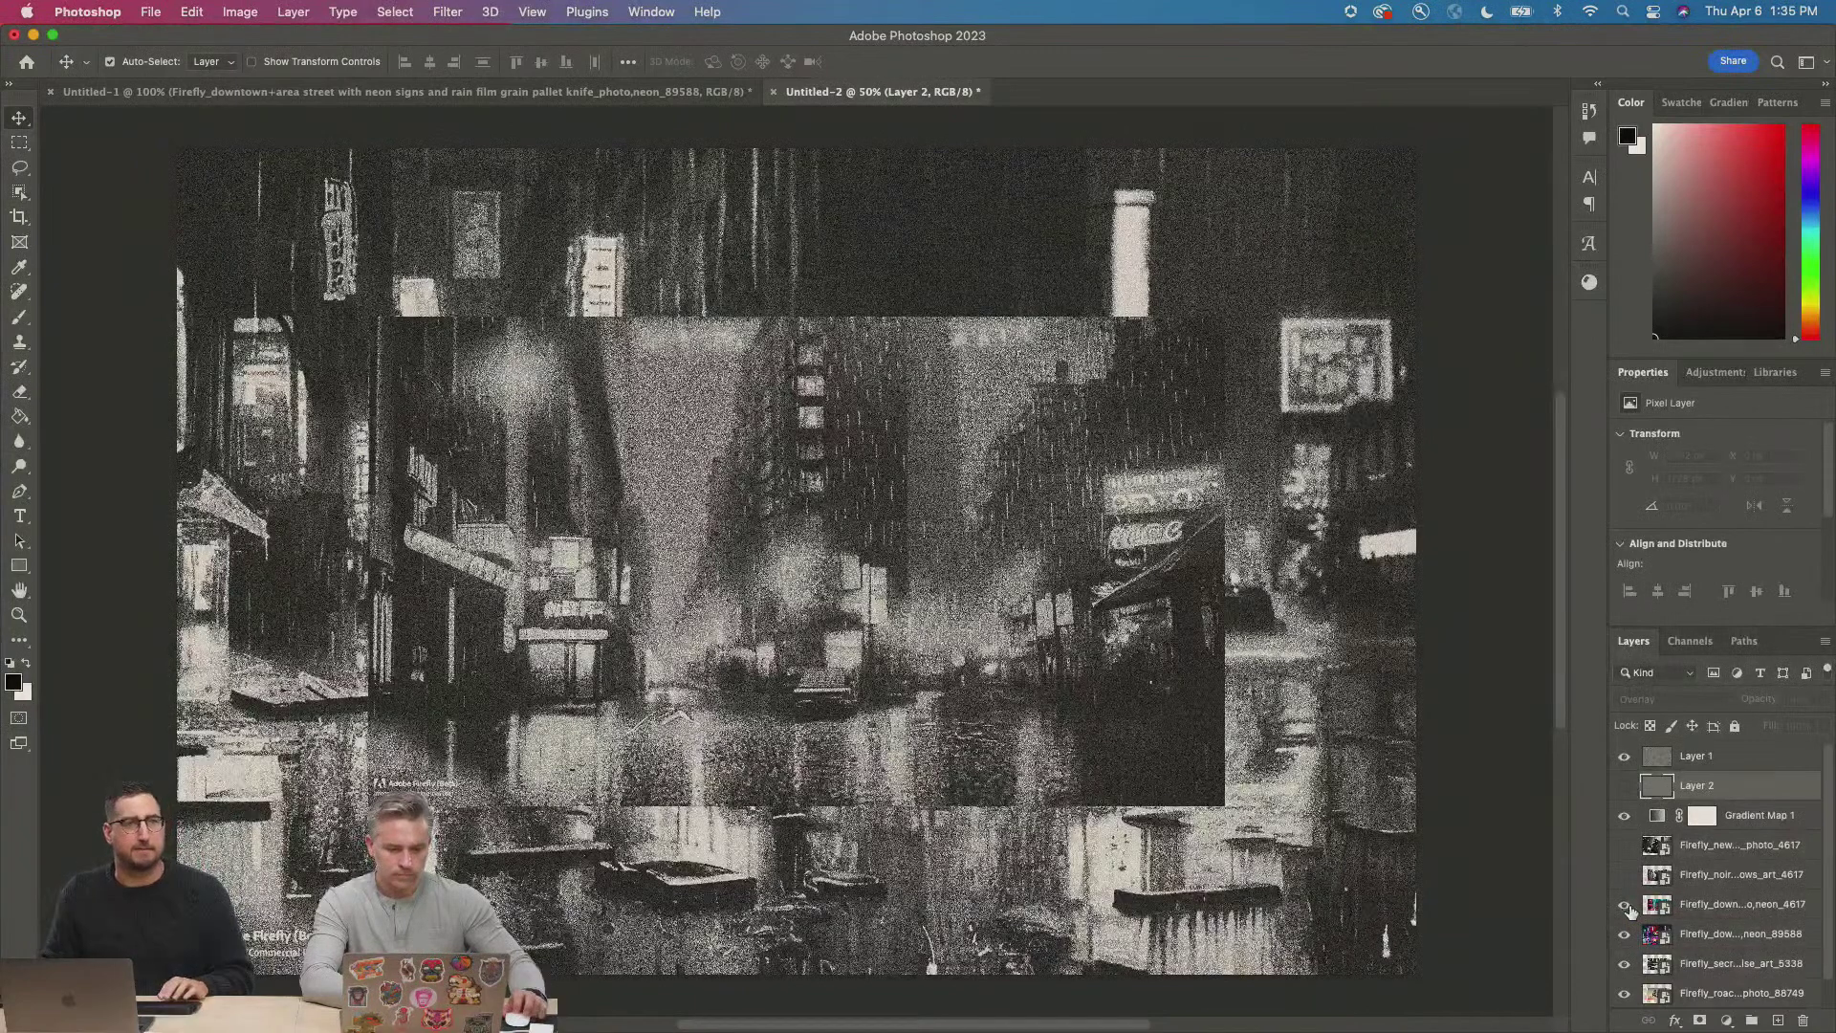
pyautogui.click(1625, 904)
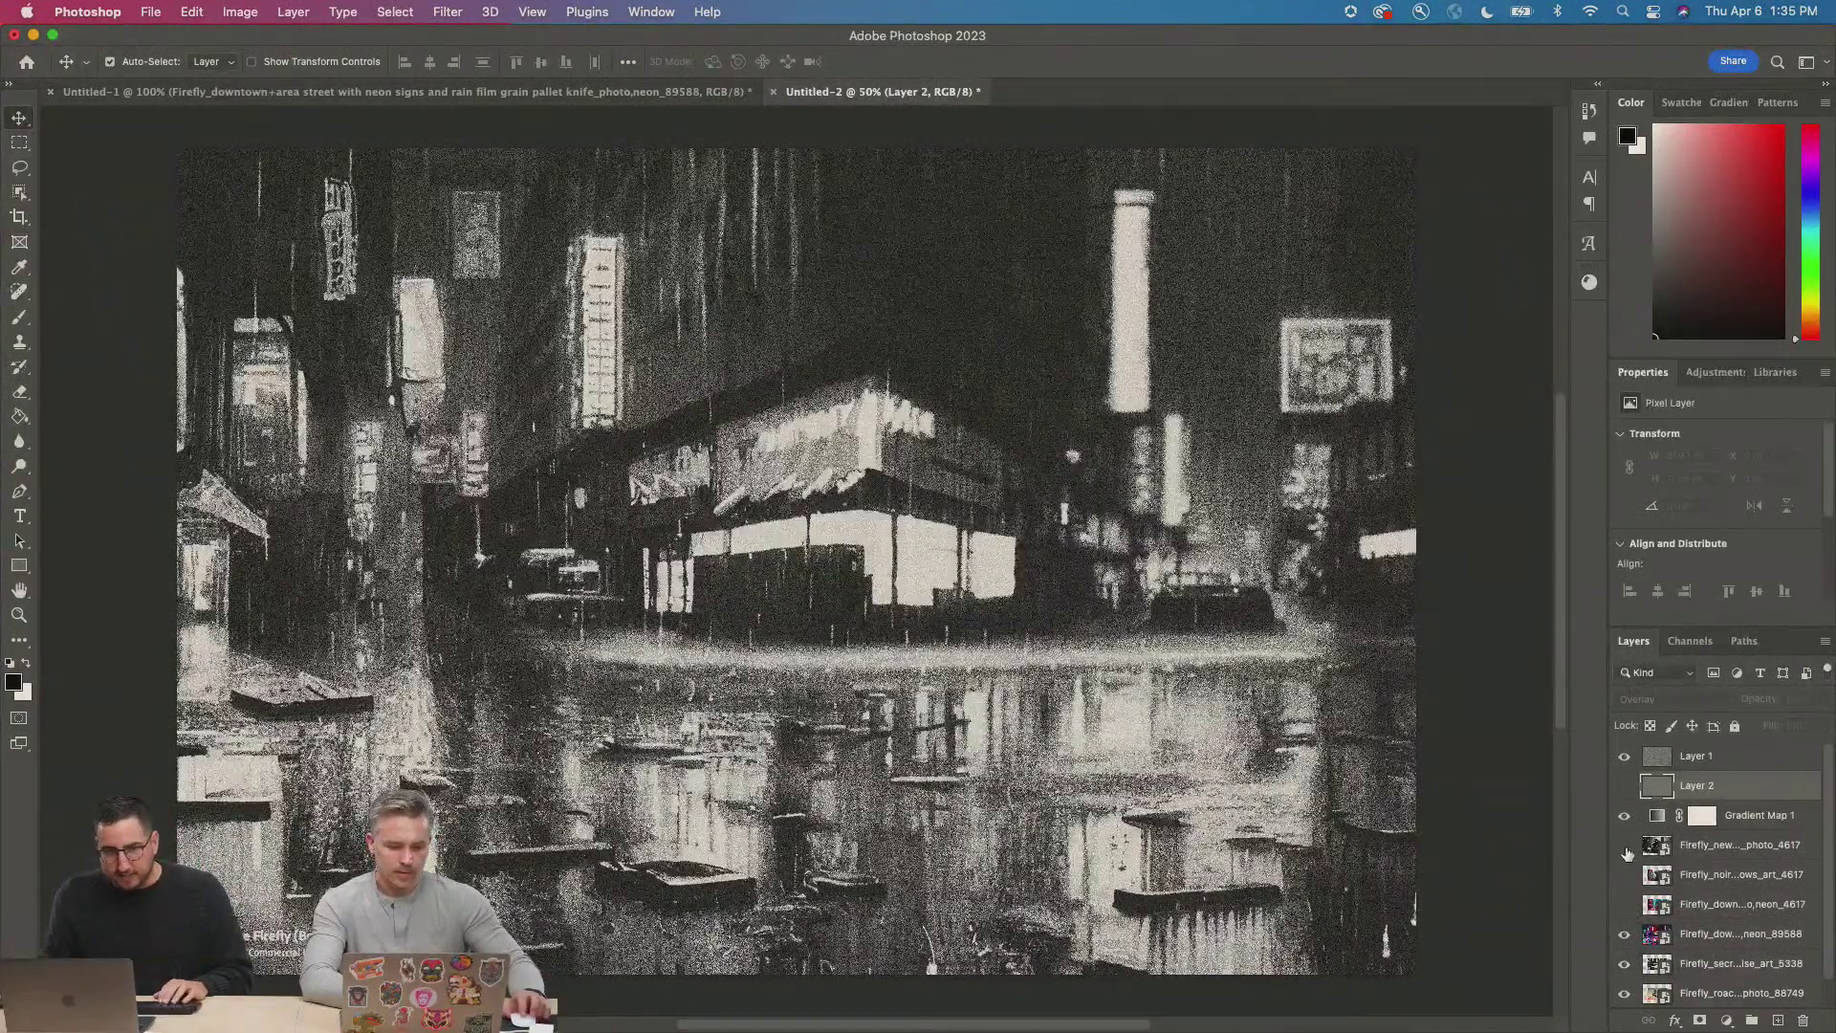
pyautogui.click(1625, 848)
pyautogui.click(1701, 840)
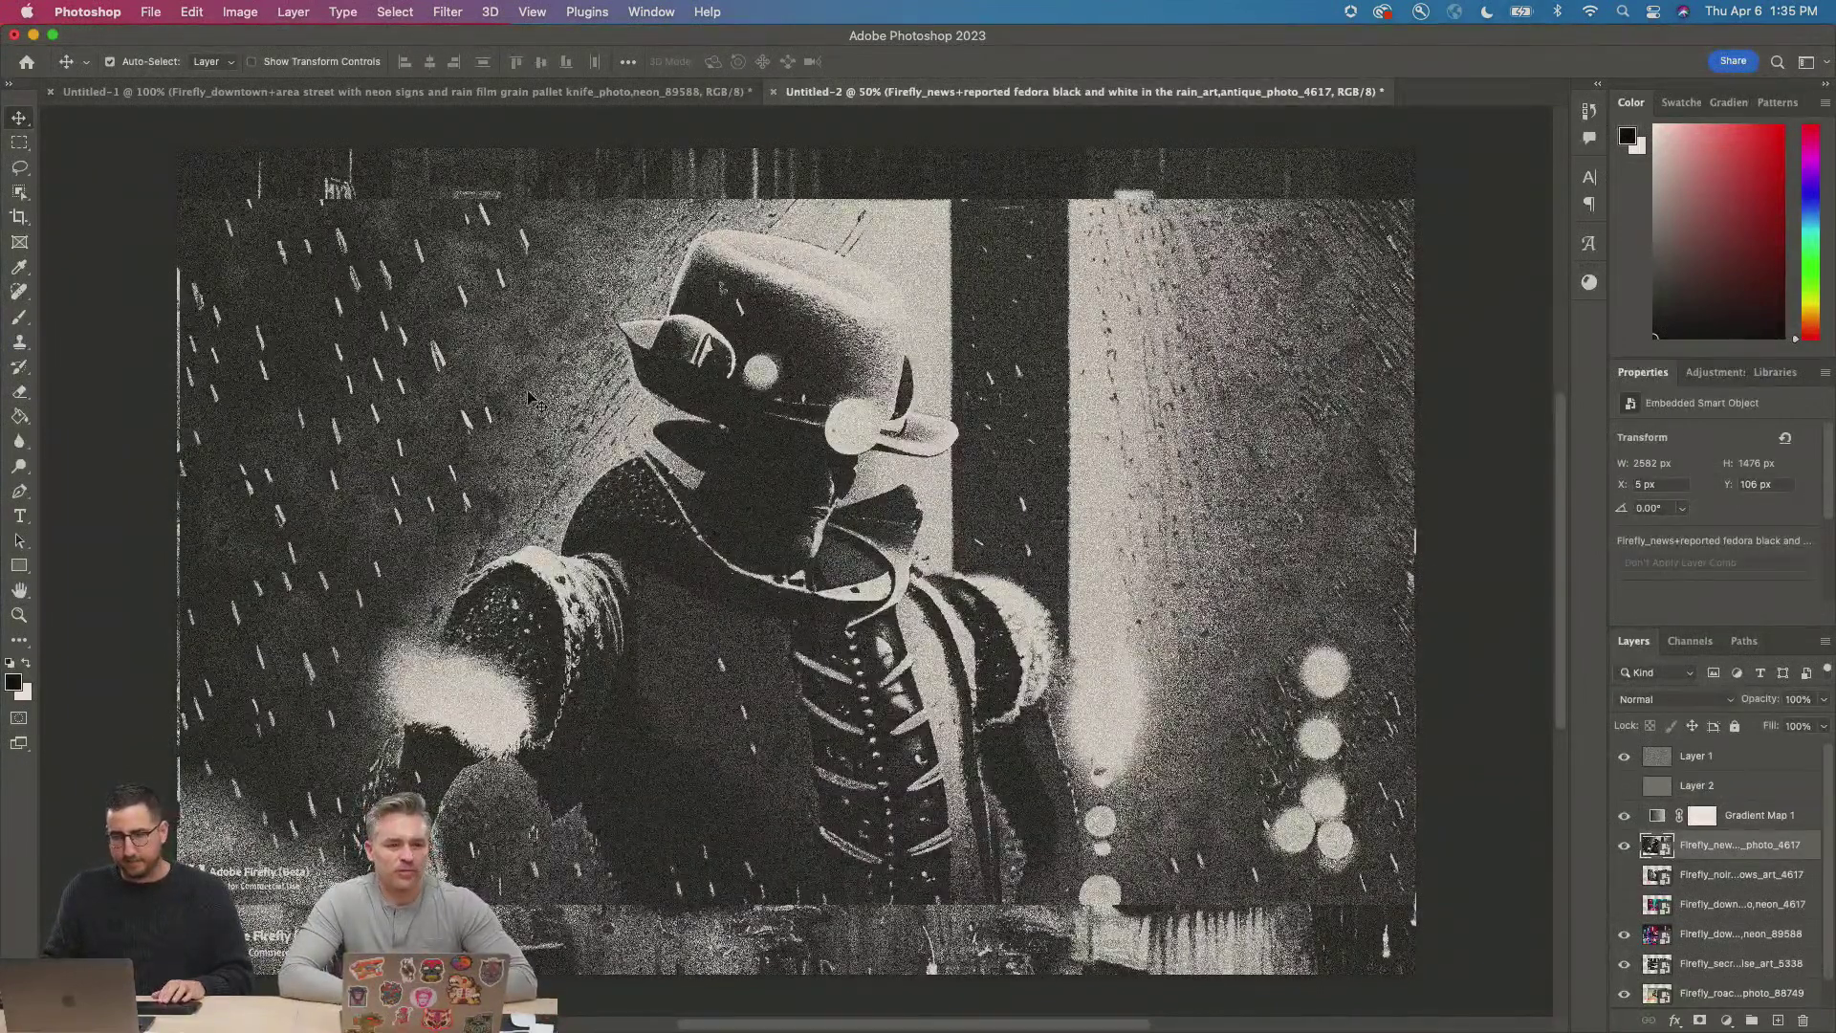
# Select the subject of the fedora photo layer and mask out its background with a layer mask.
pyautogui.click(392, 12)
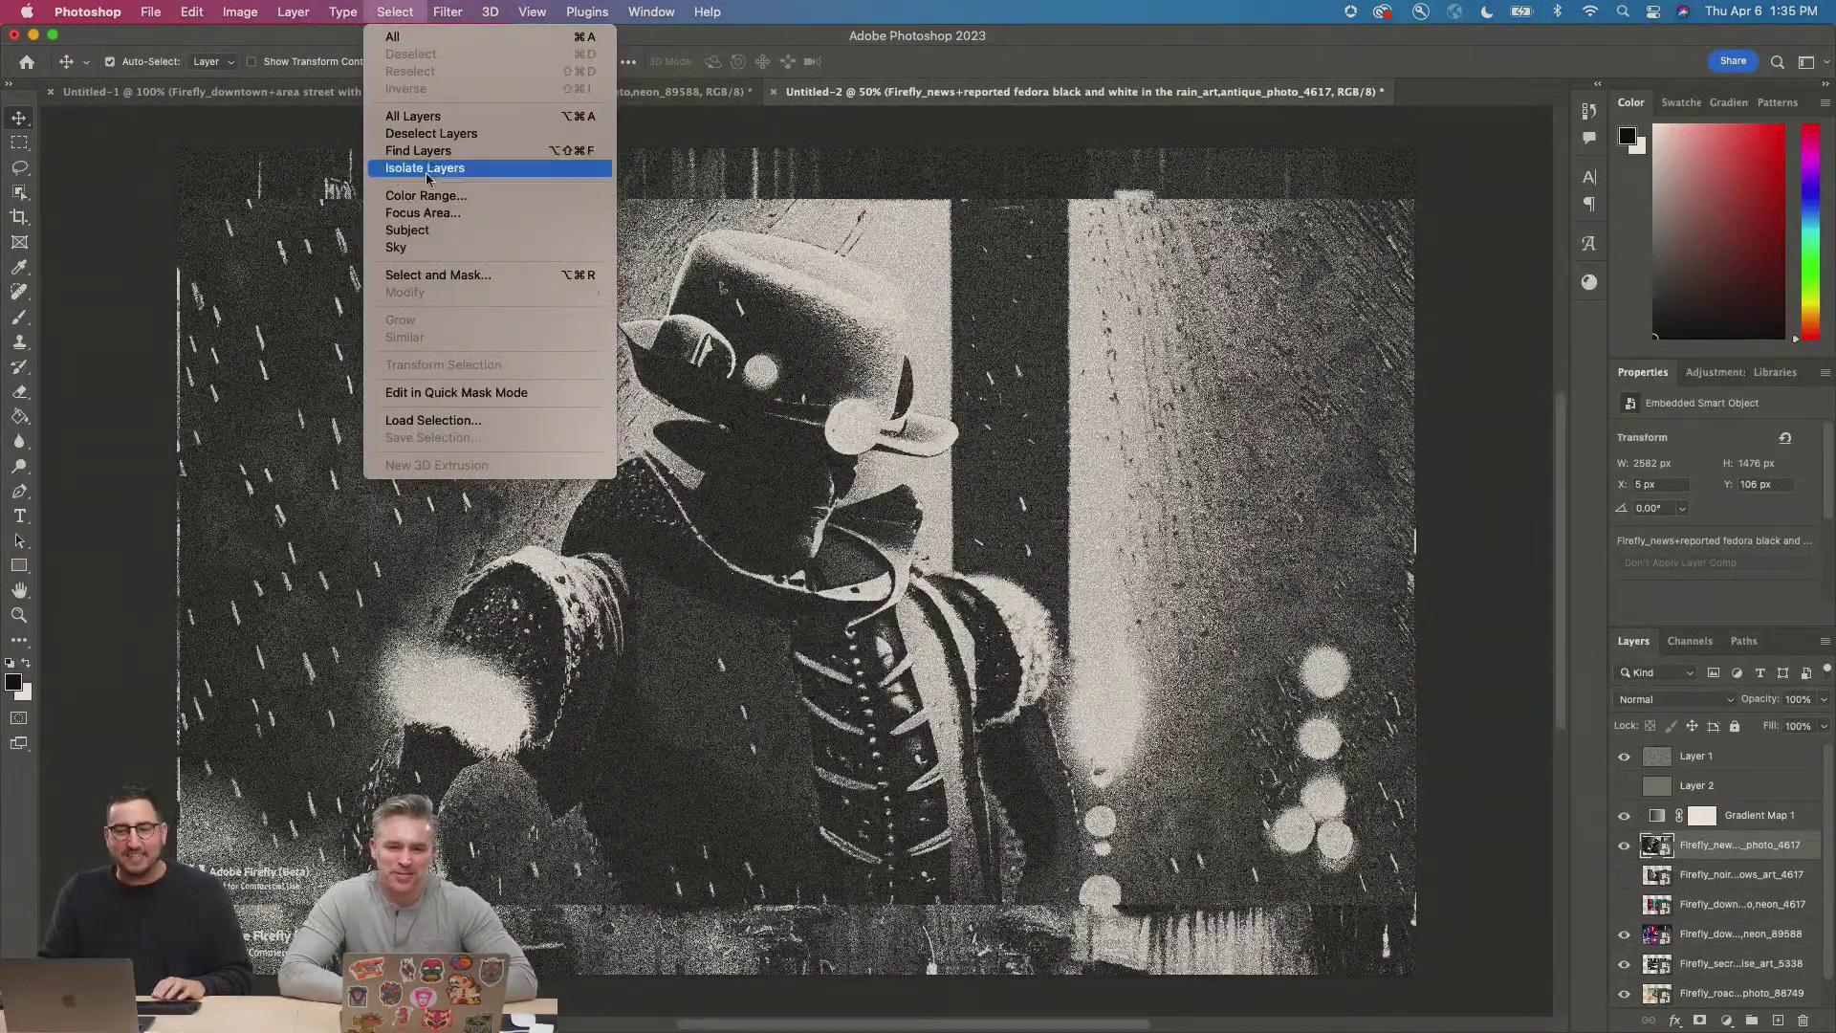
pyautogui.click(436, 240)
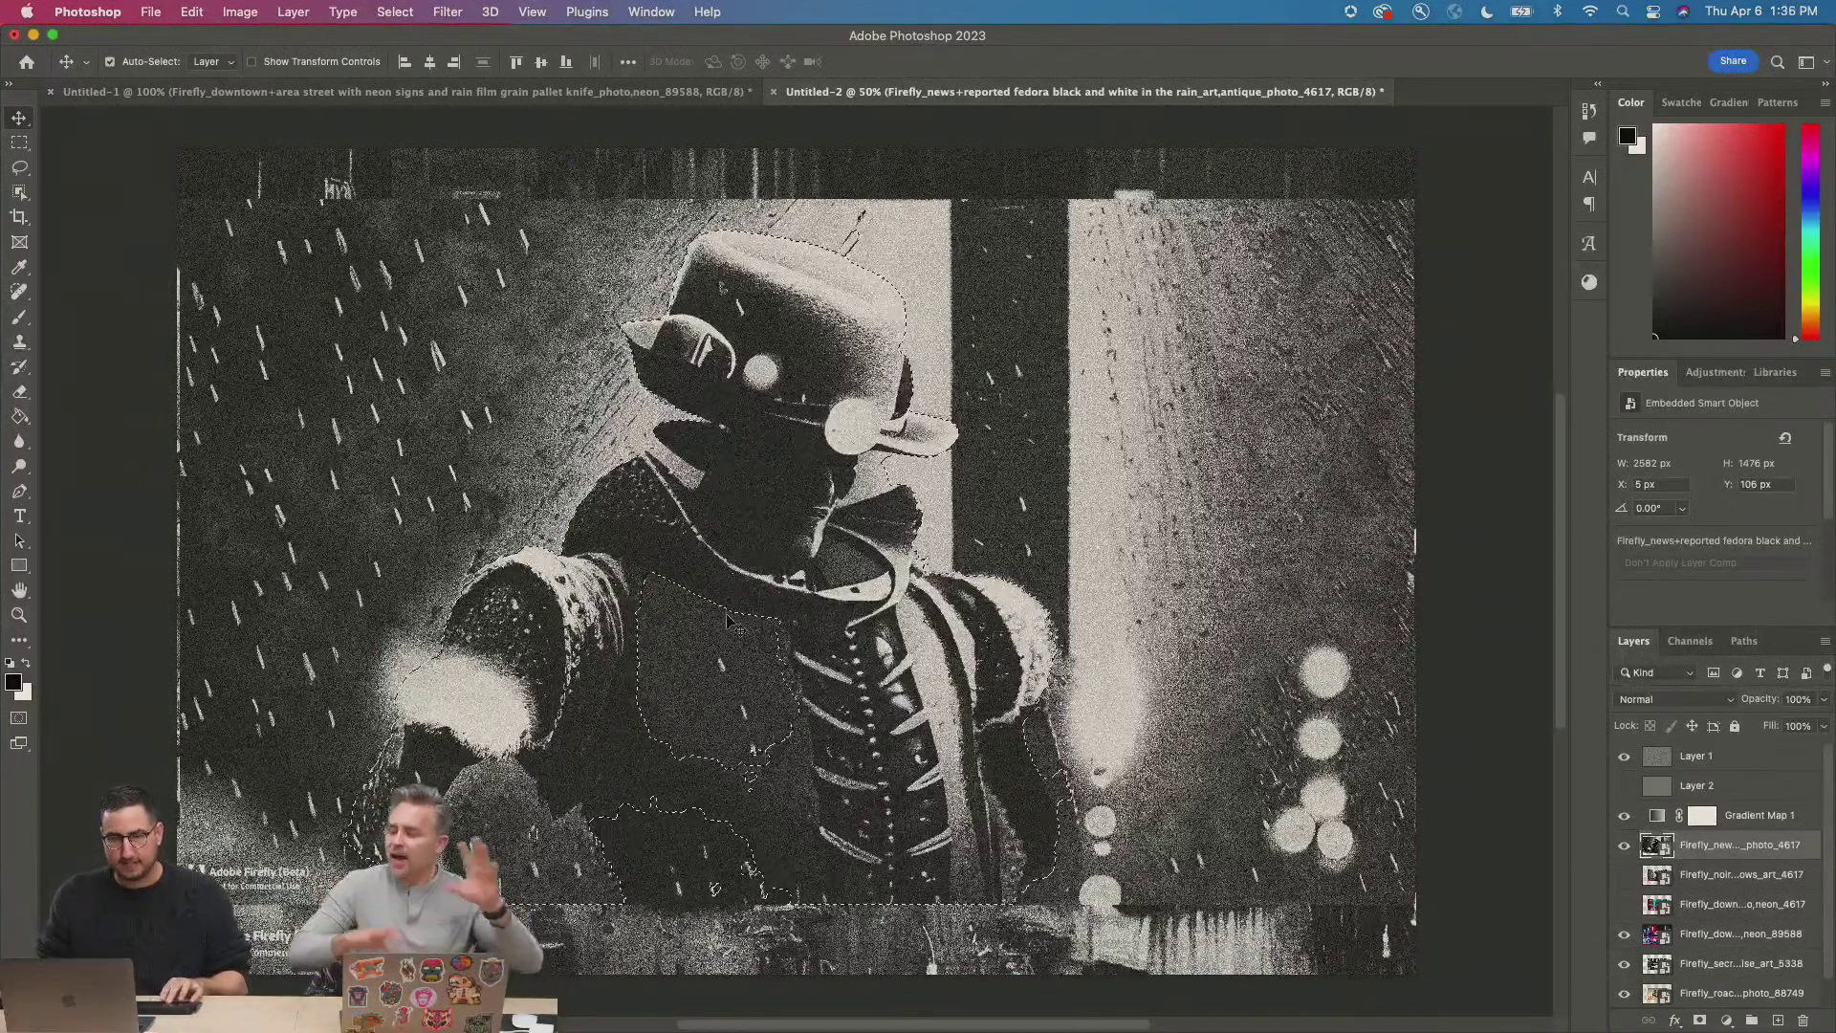
pyautogui.press('w')
pyautogui.hotkey('shift', 'w')
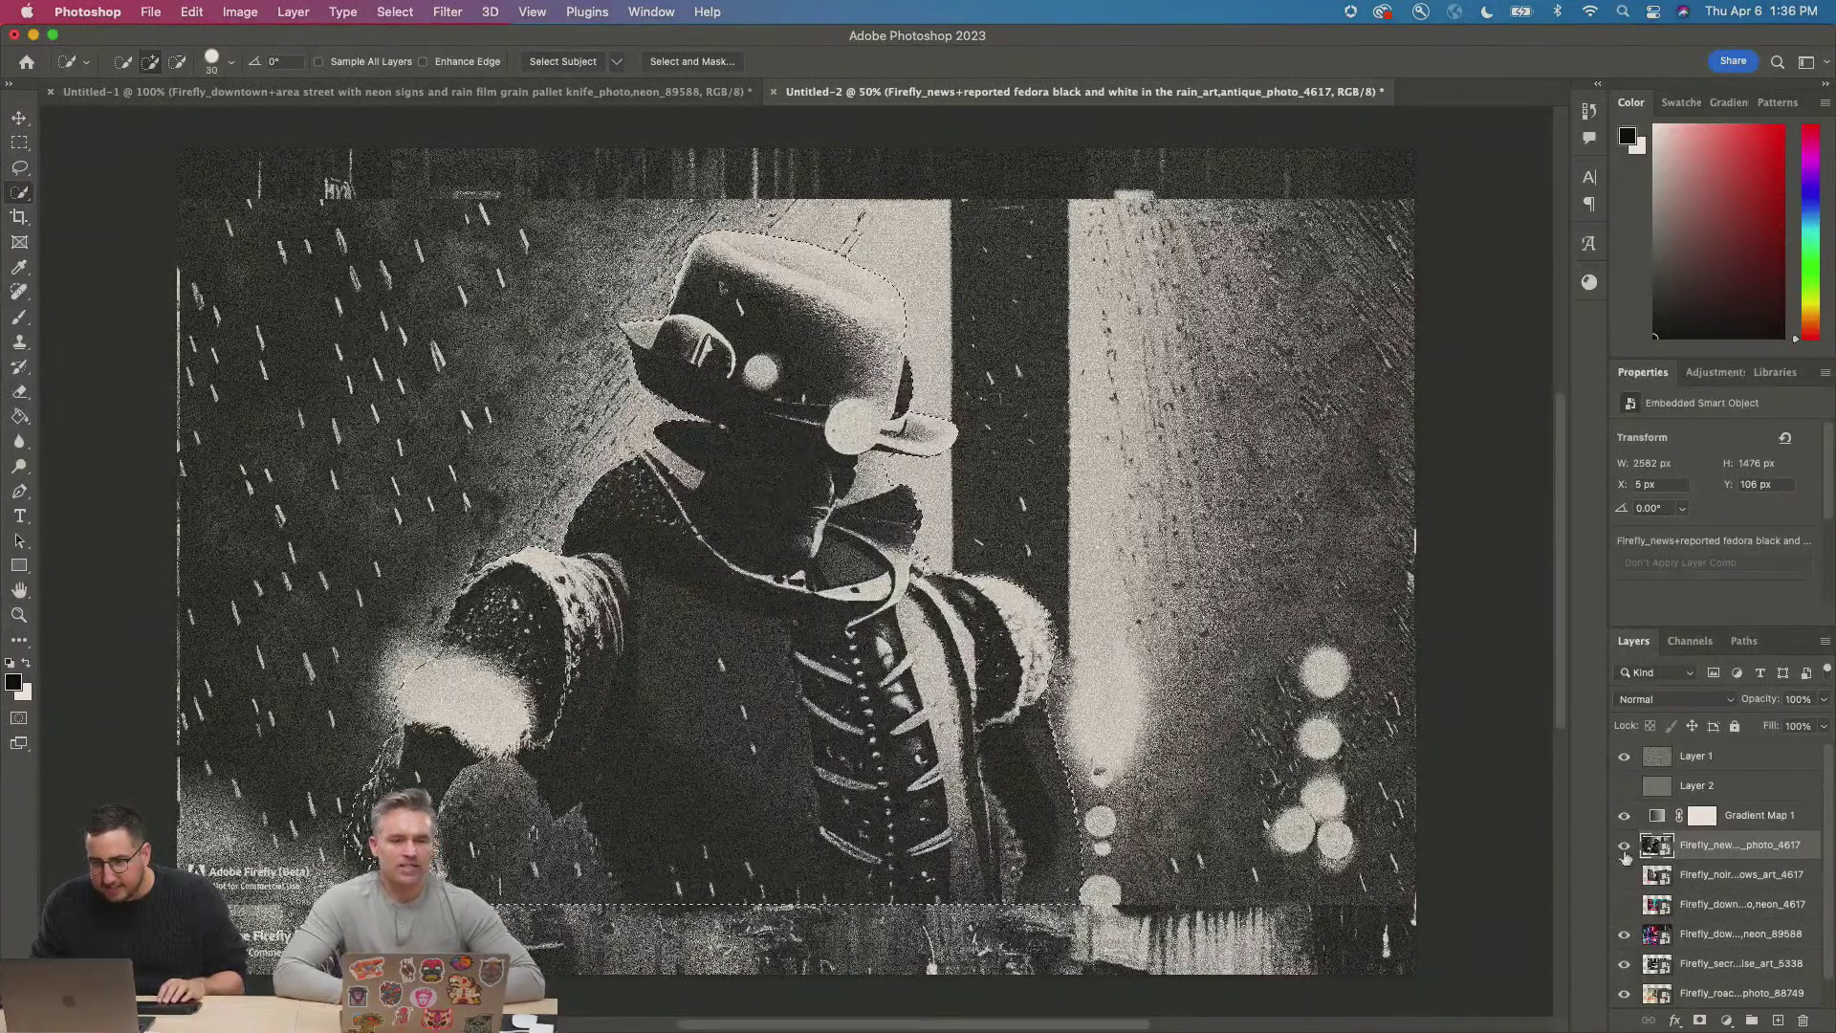
pyautogui.click(1703, 1021)
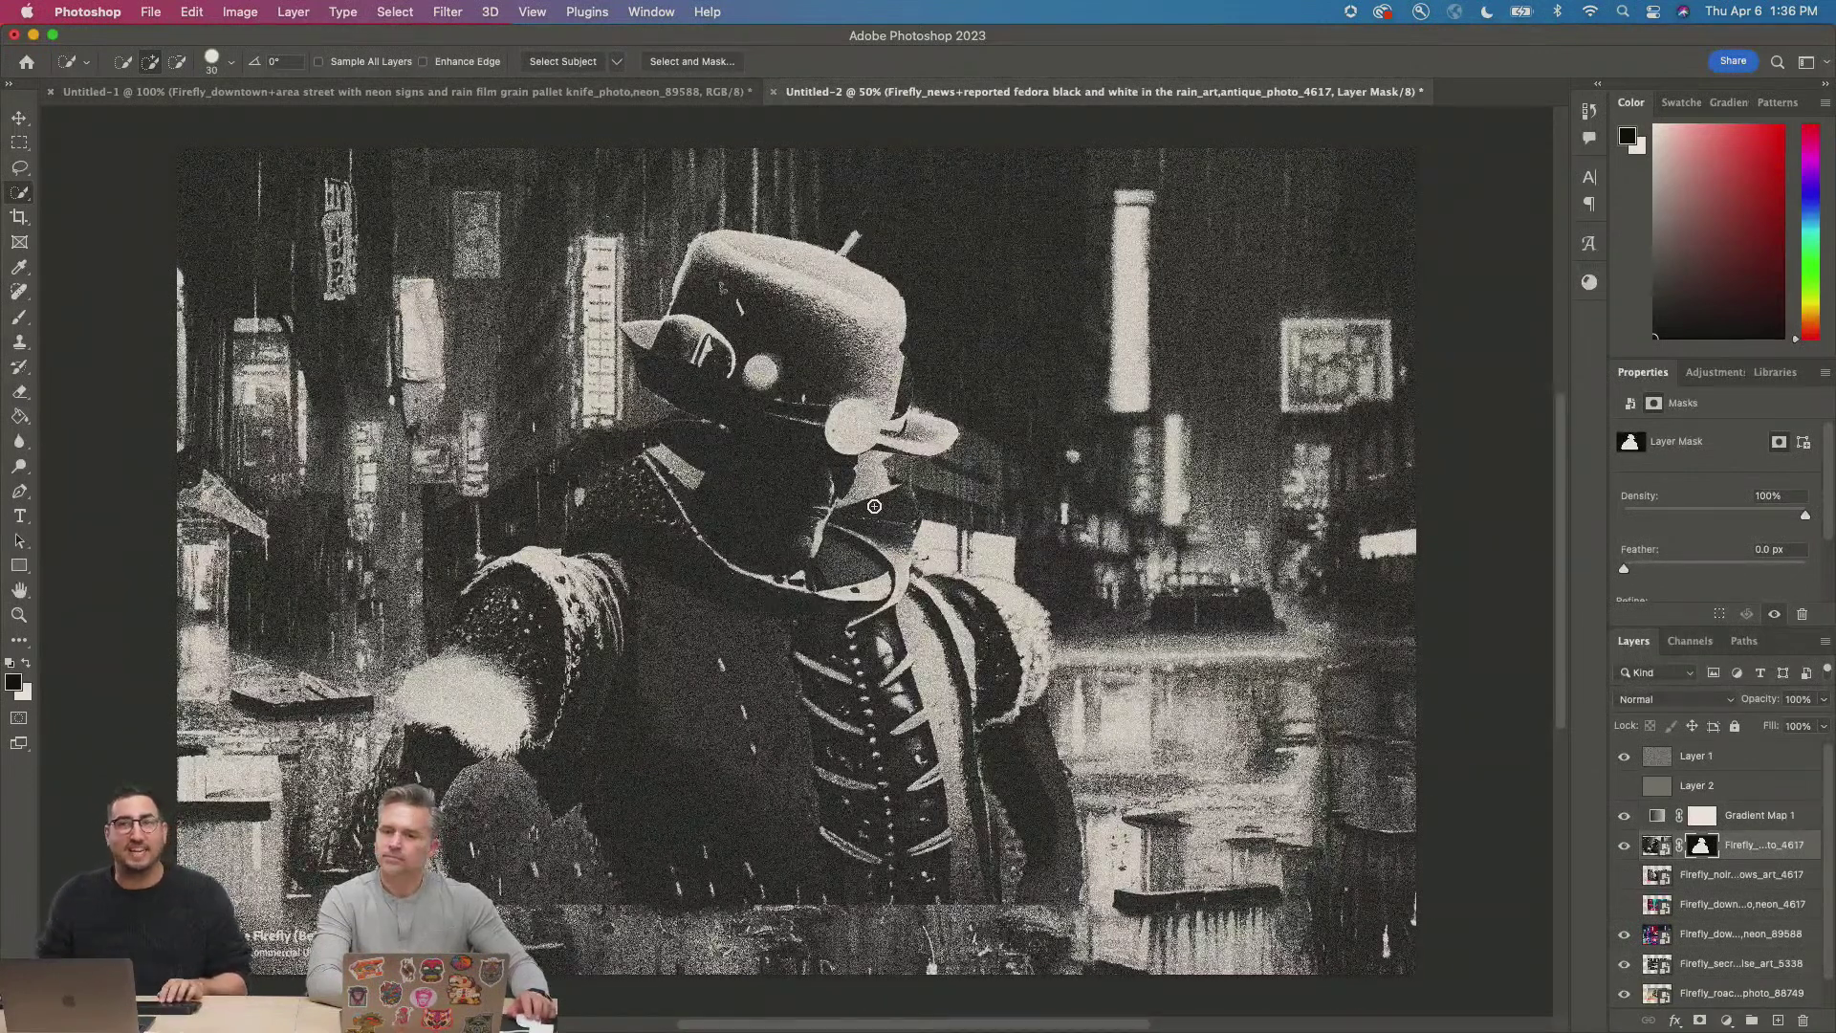
# Scale the masked fedora figure to about 70% and place it in the lower-left part of the street scene.
pyautogui.press('super+t')
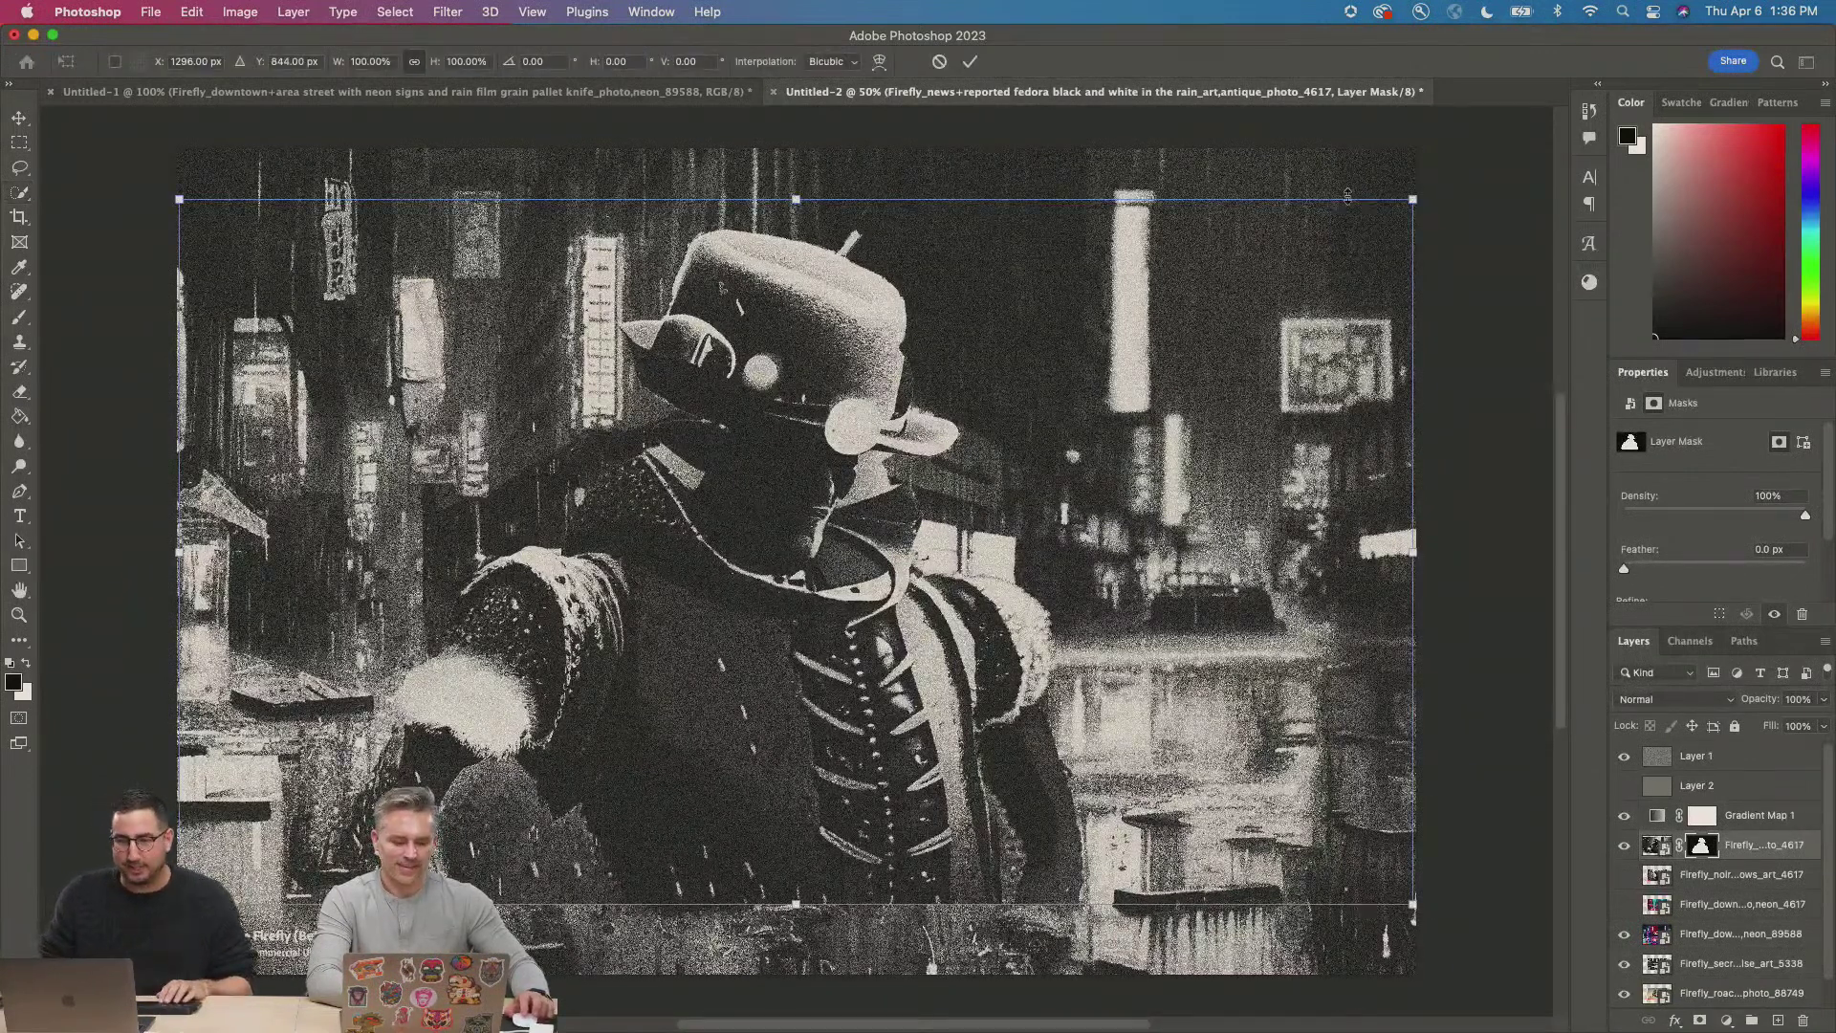
pyautogui.moveTo(1403, 203); pyautogui.dragTo(1044, 408)
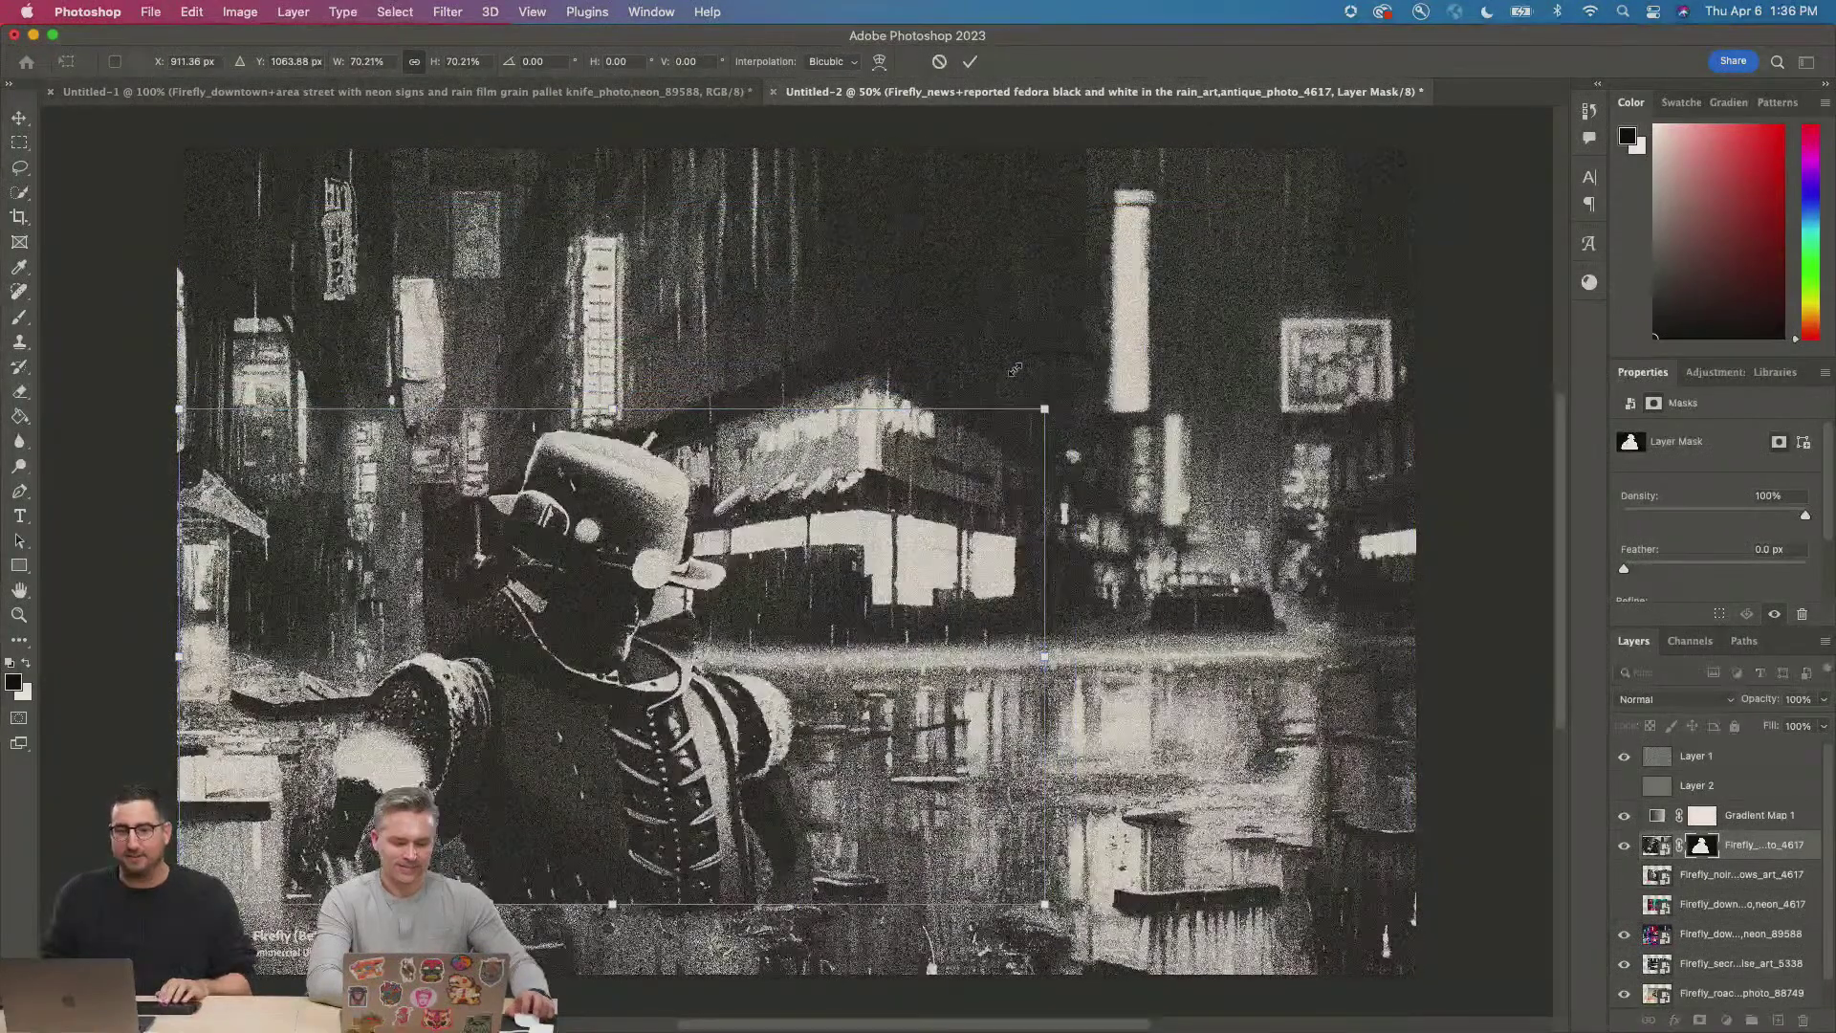
pyautogui.moveTo(710, 675); pyautogui.dragTo(601, 836)
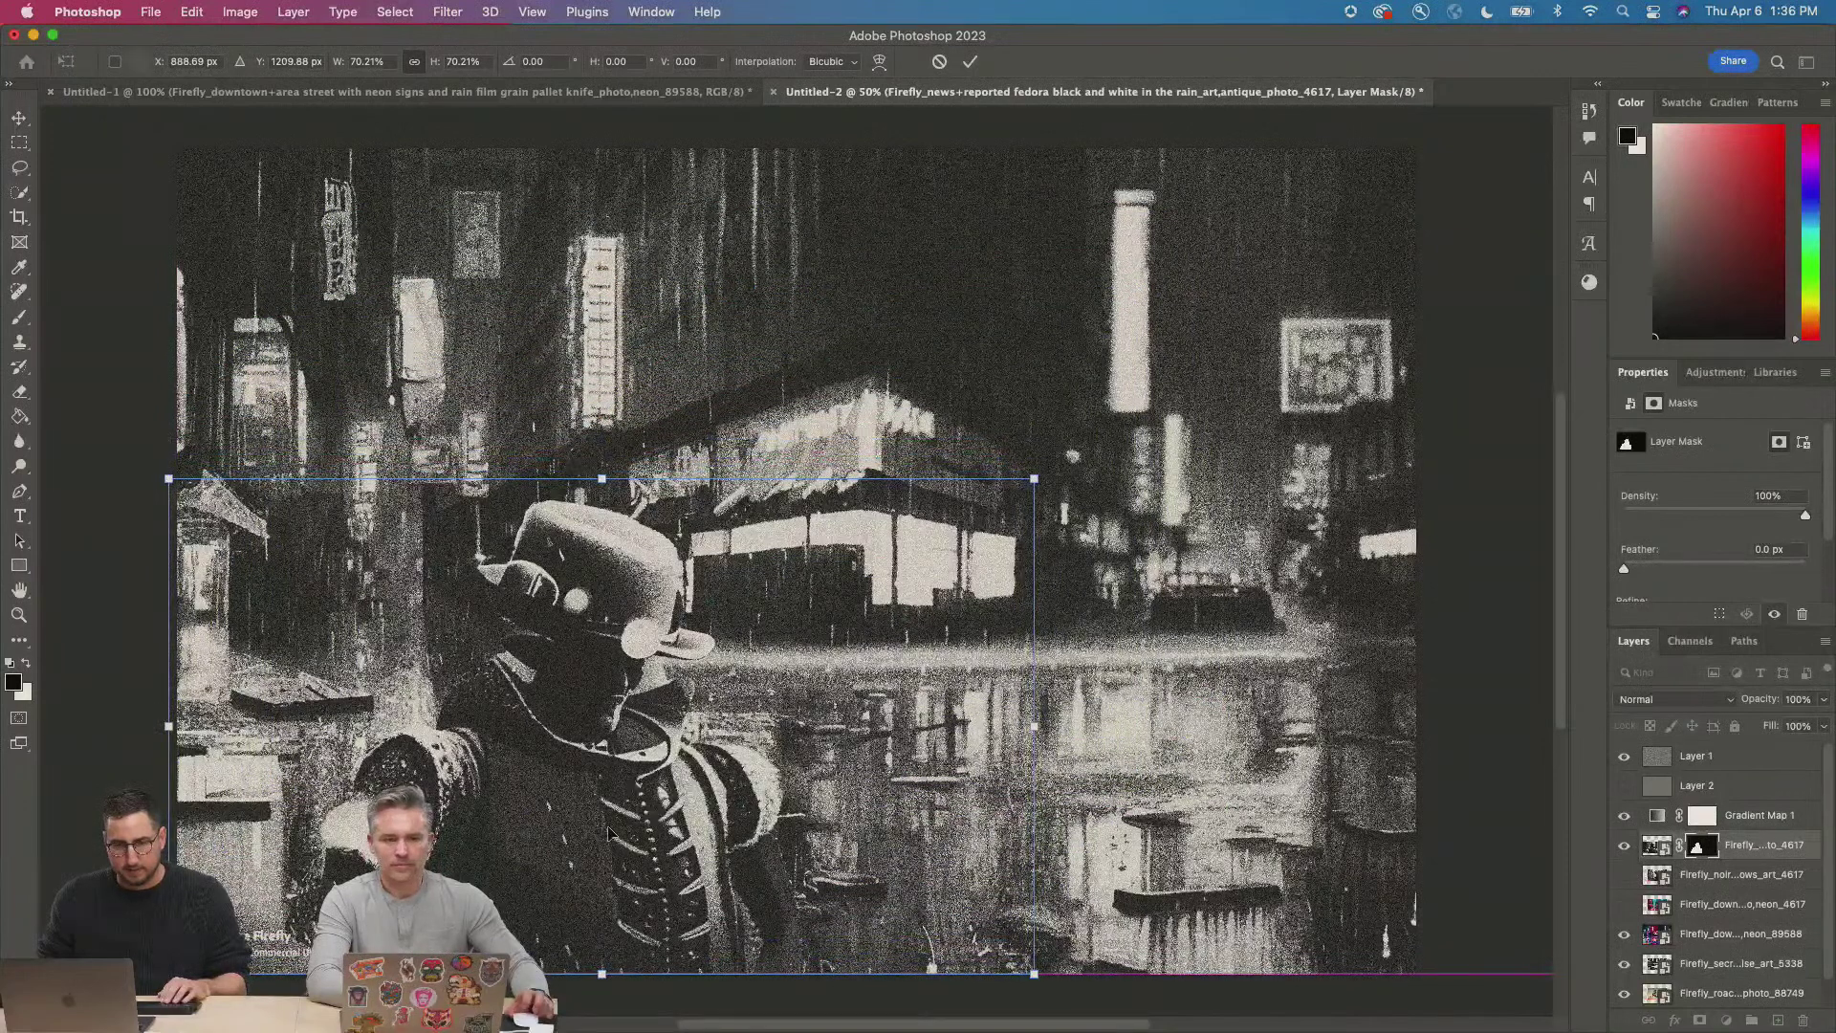
pyautogui.press('w')
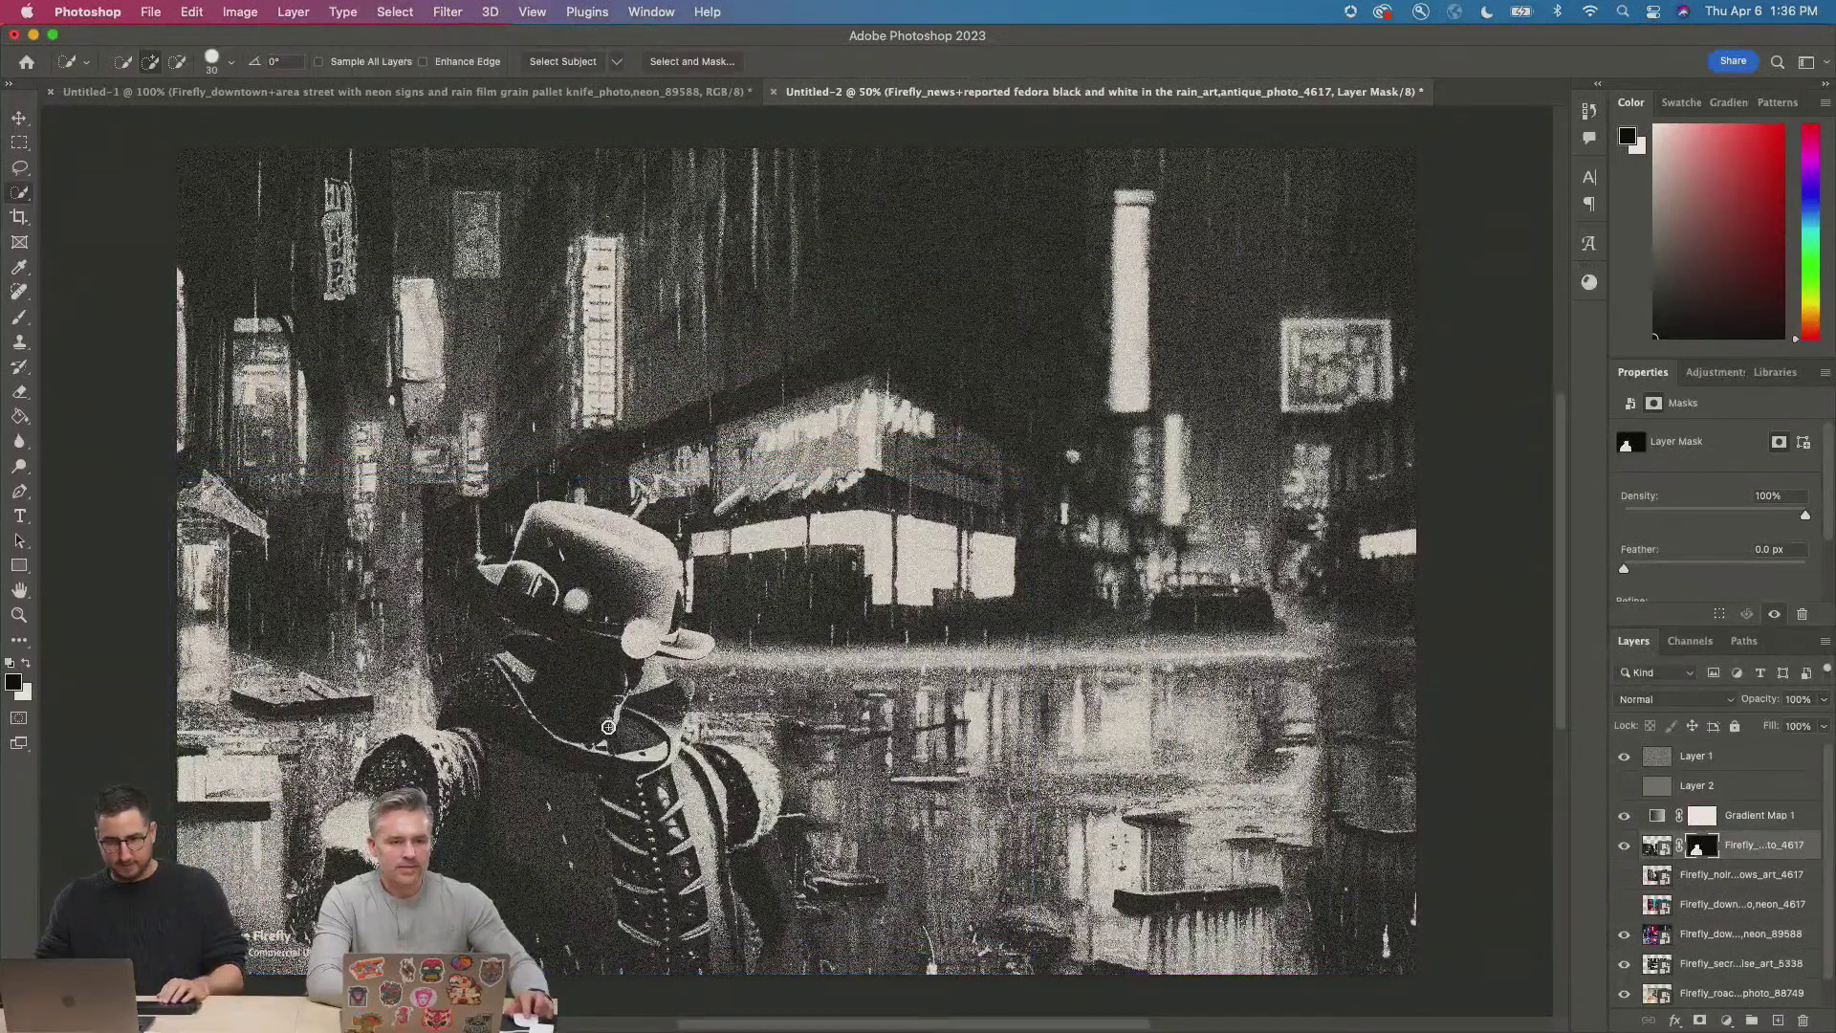
pyautogui.click(1626, 908)
pyautogui.click(1625, 911)
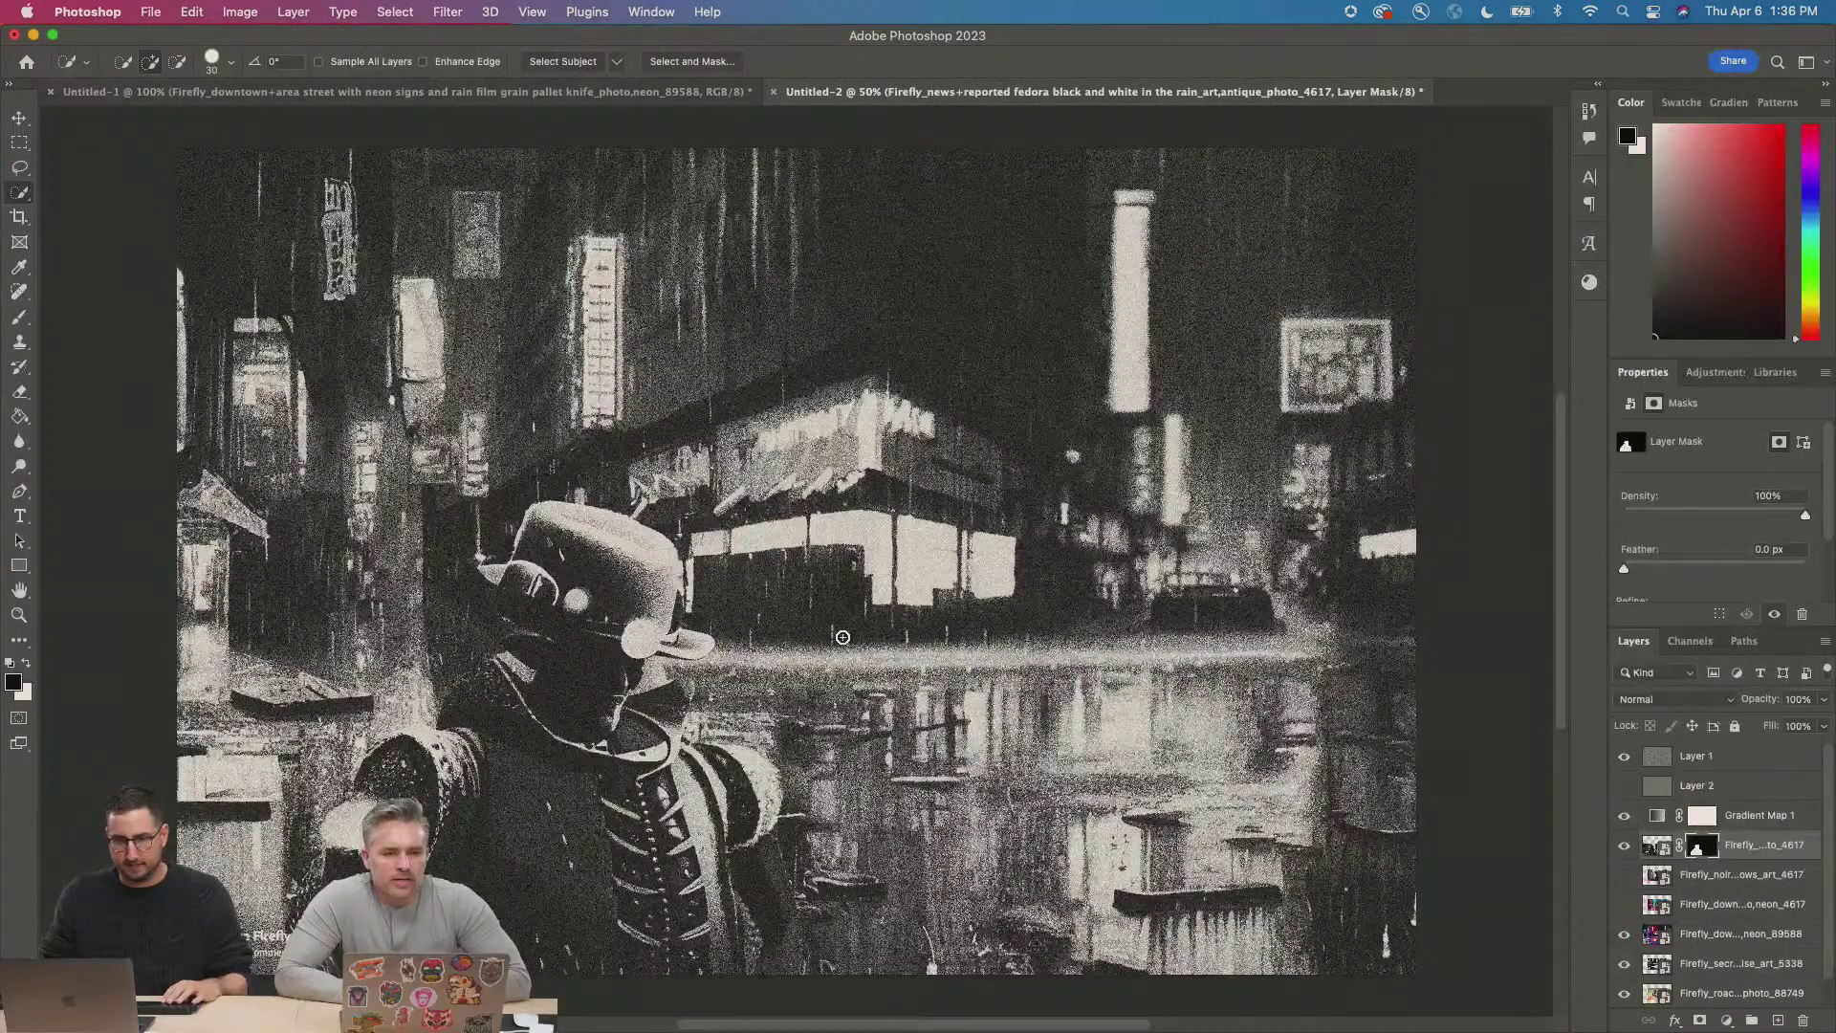
# Switch to Adobe Firefly in Chrome and replace the prompt with "alien ship floating on a flat background".
pyautogui.press('super+Tab')
pyautogui.press('super+Tab')
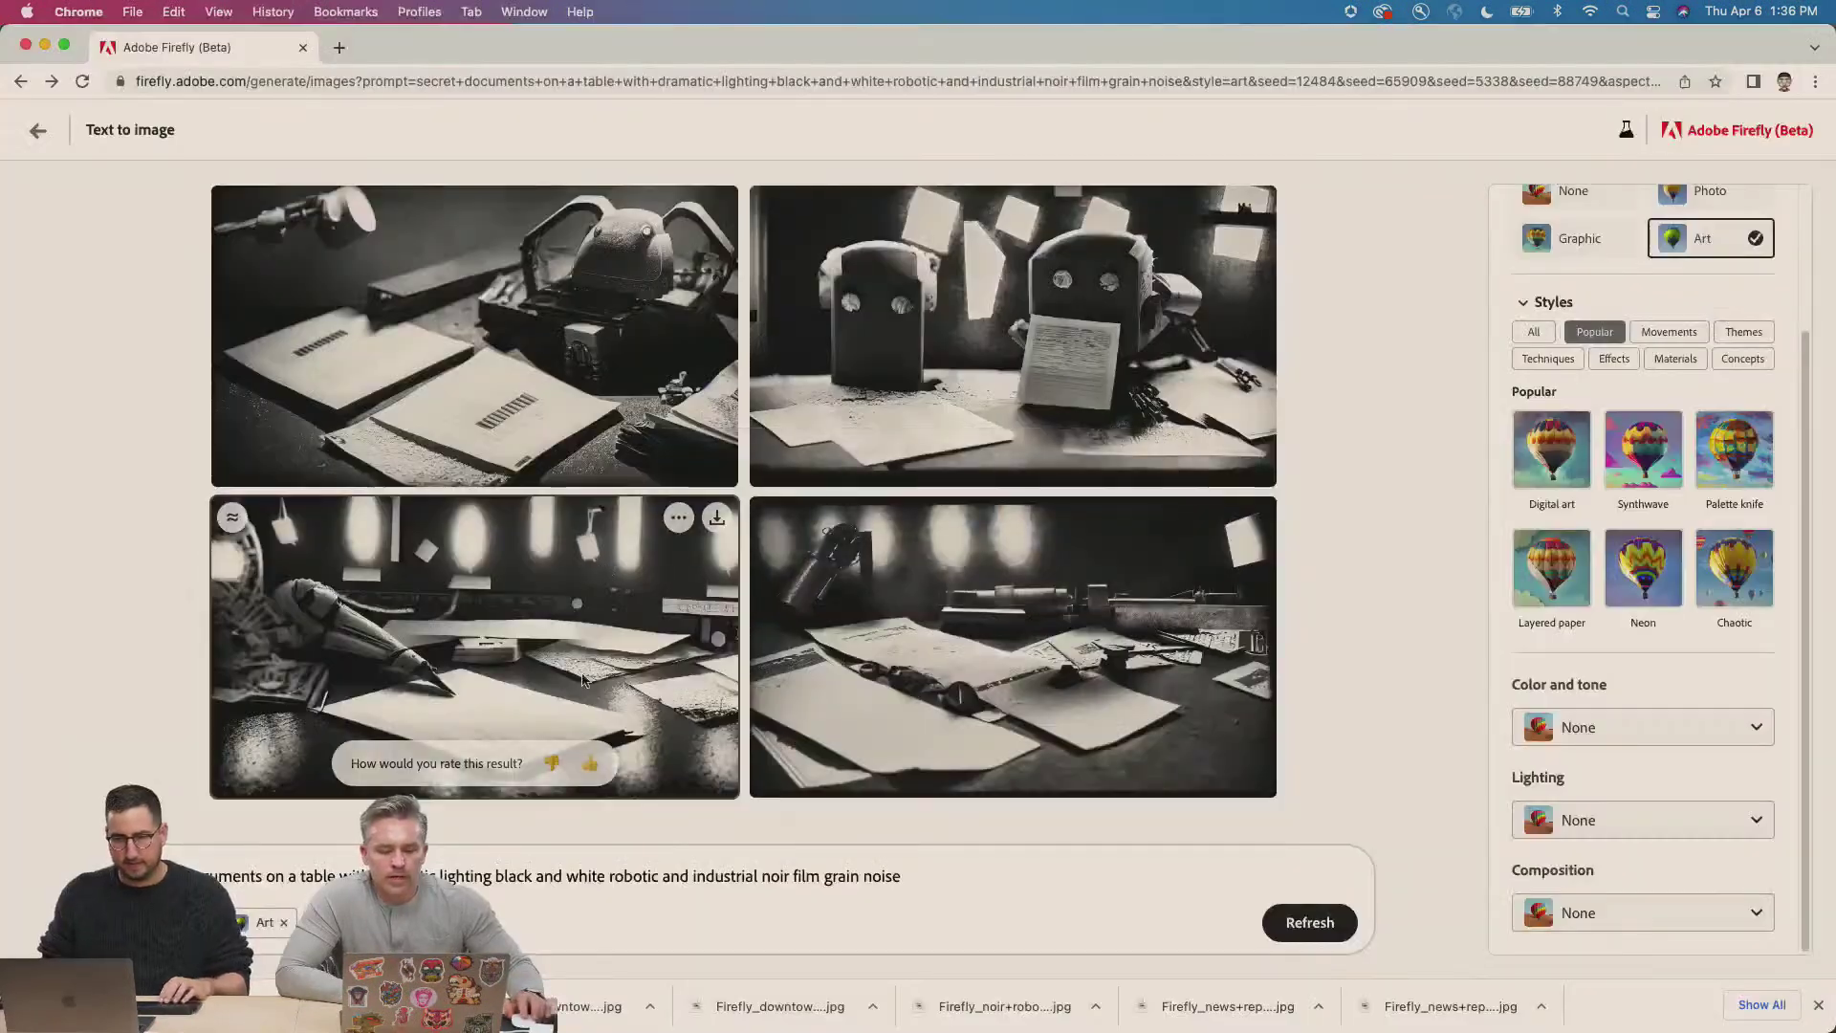
pyautogui.click(916, 880)
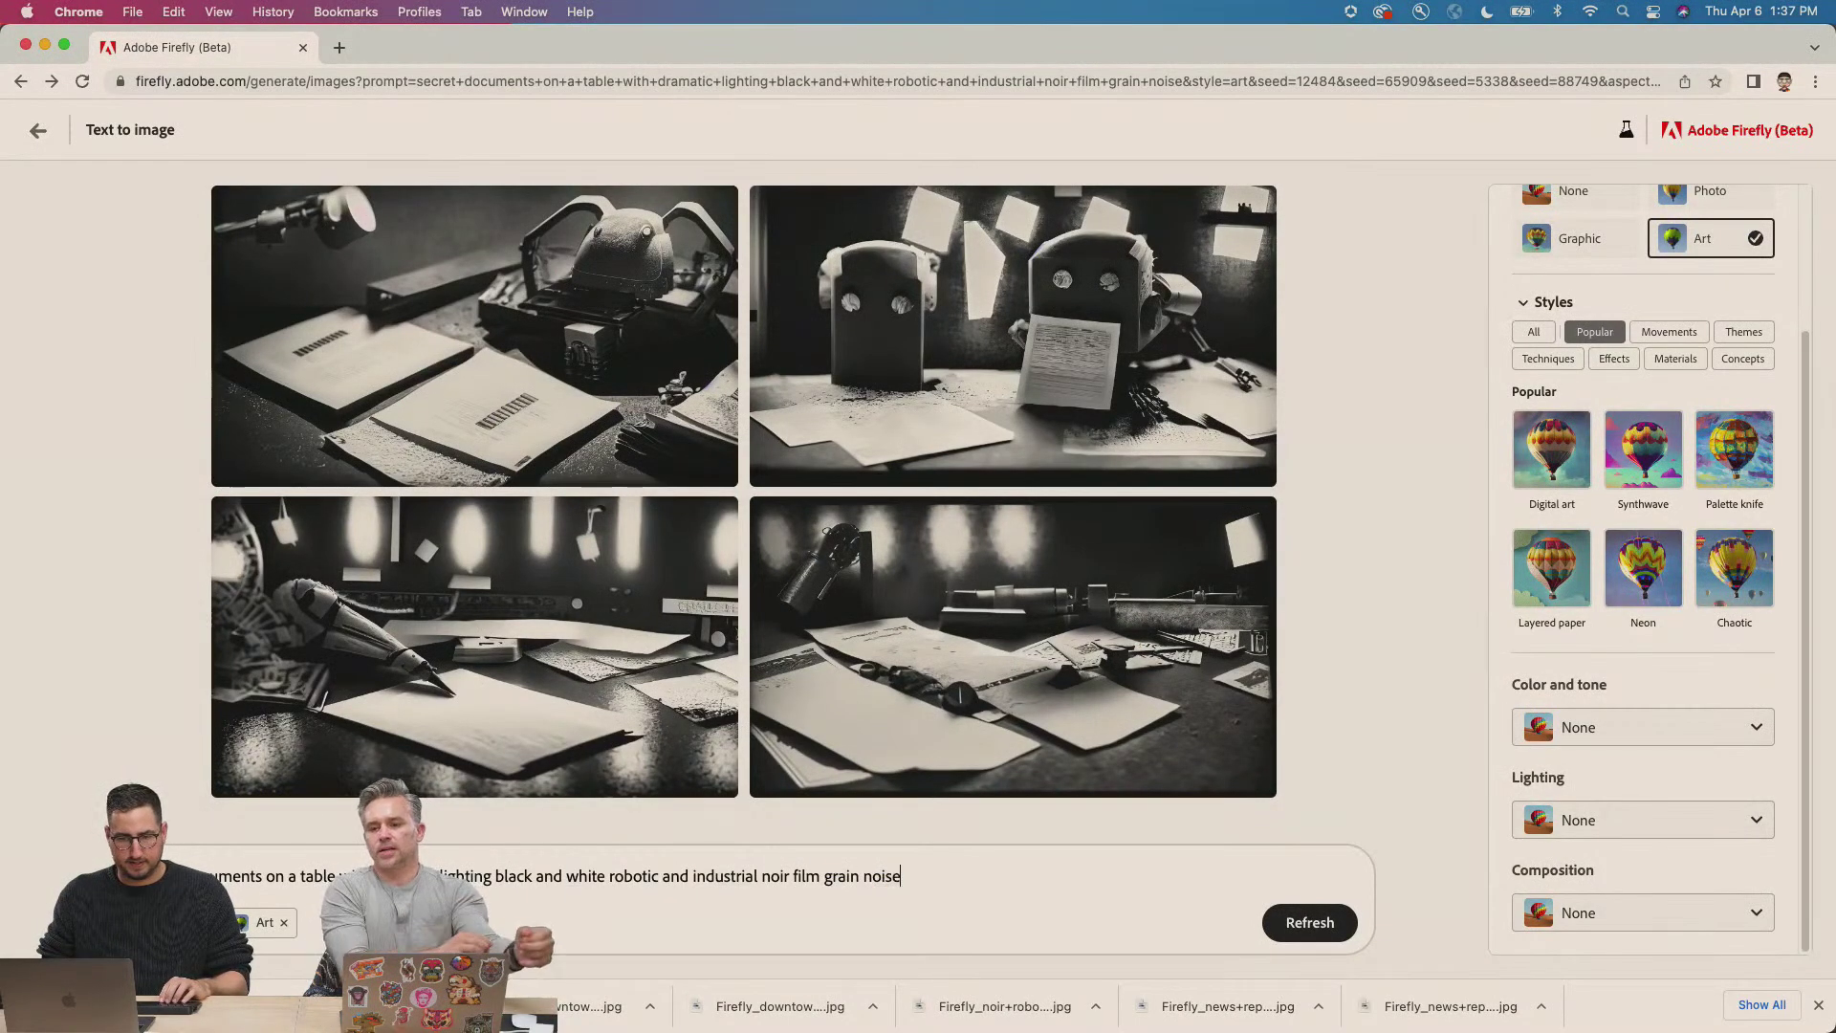
pyautogui.press('super+a')
pyautogui.press('BackSpace')
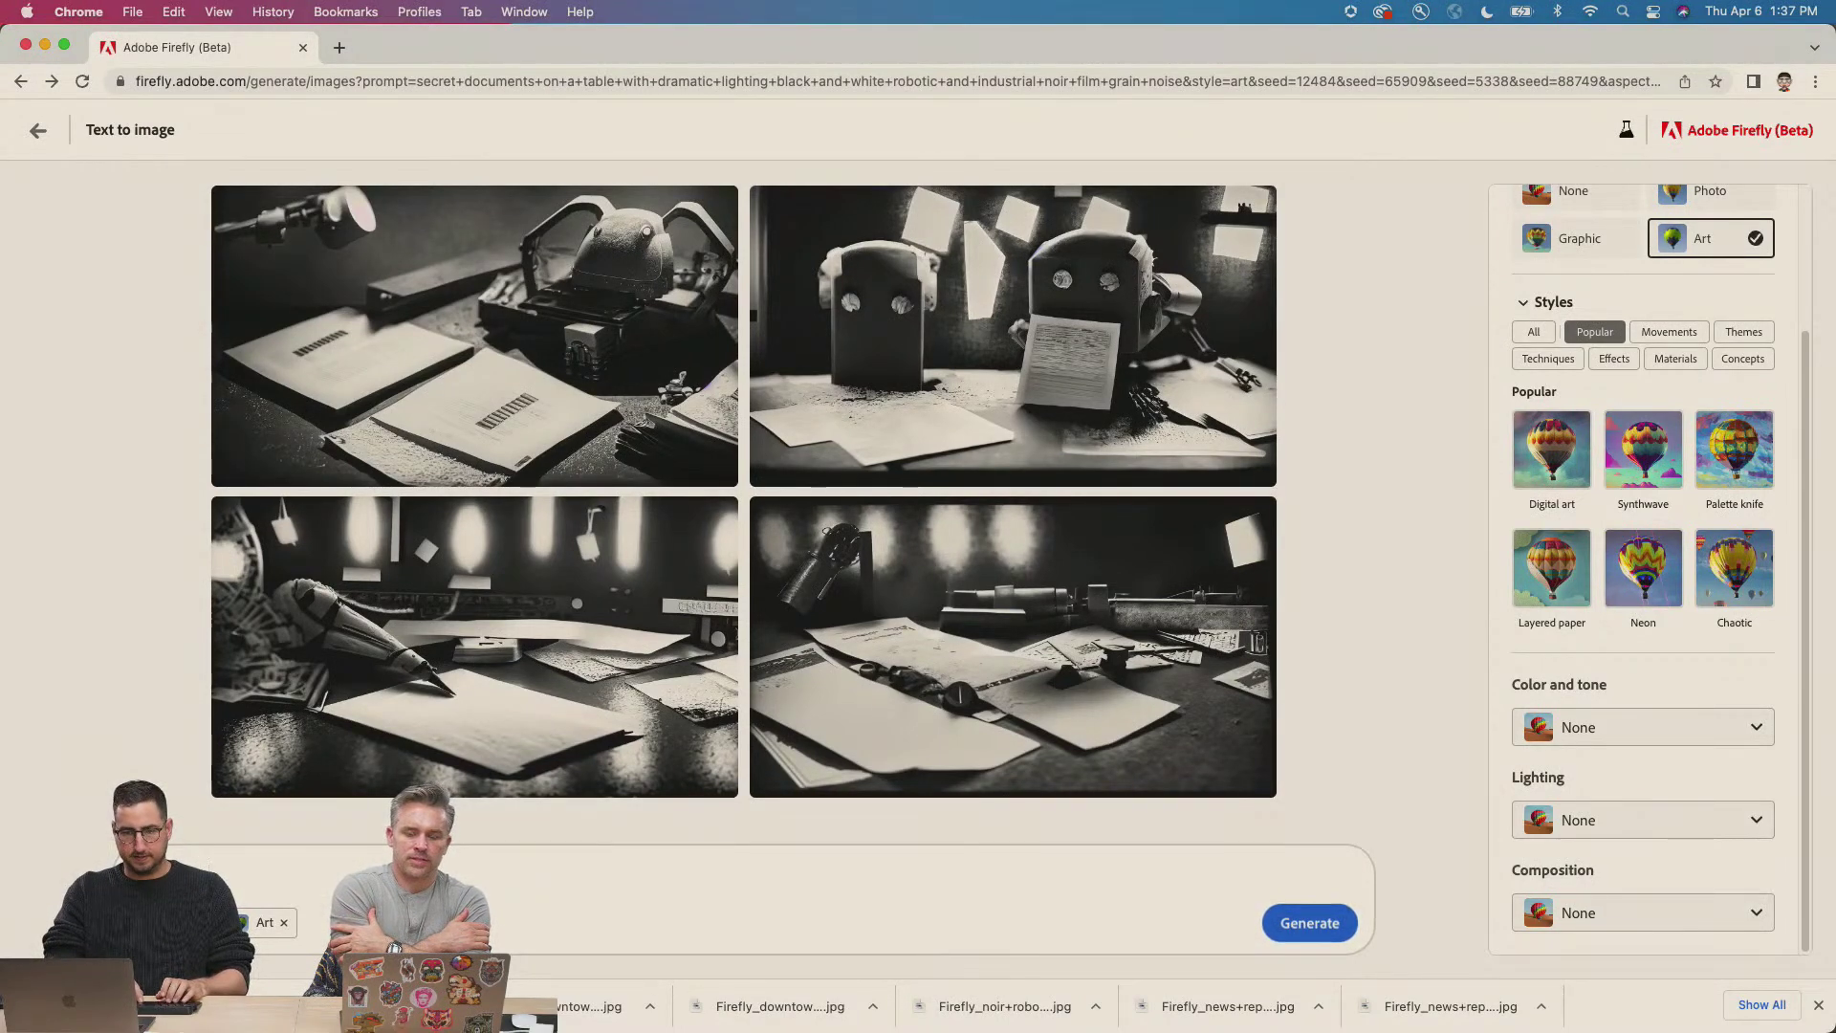
pyautogui.write('ating on ')
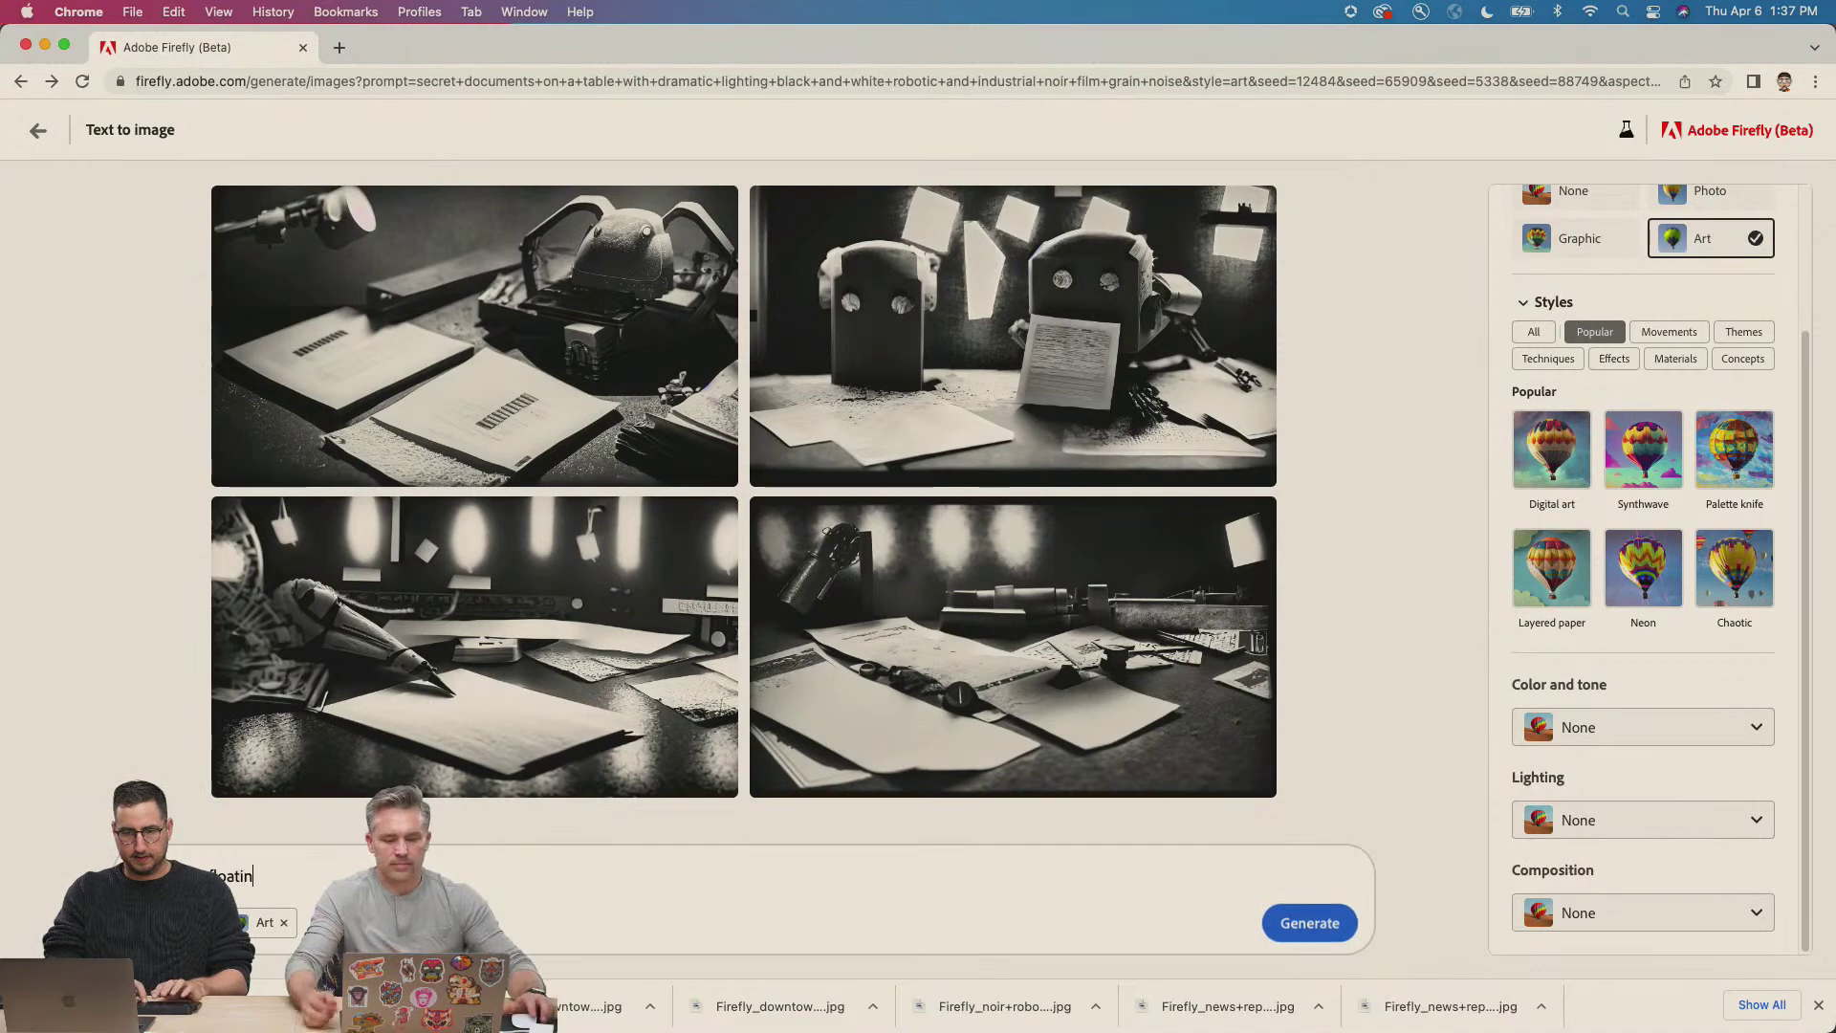
pyautogui.write('a flat backgr')
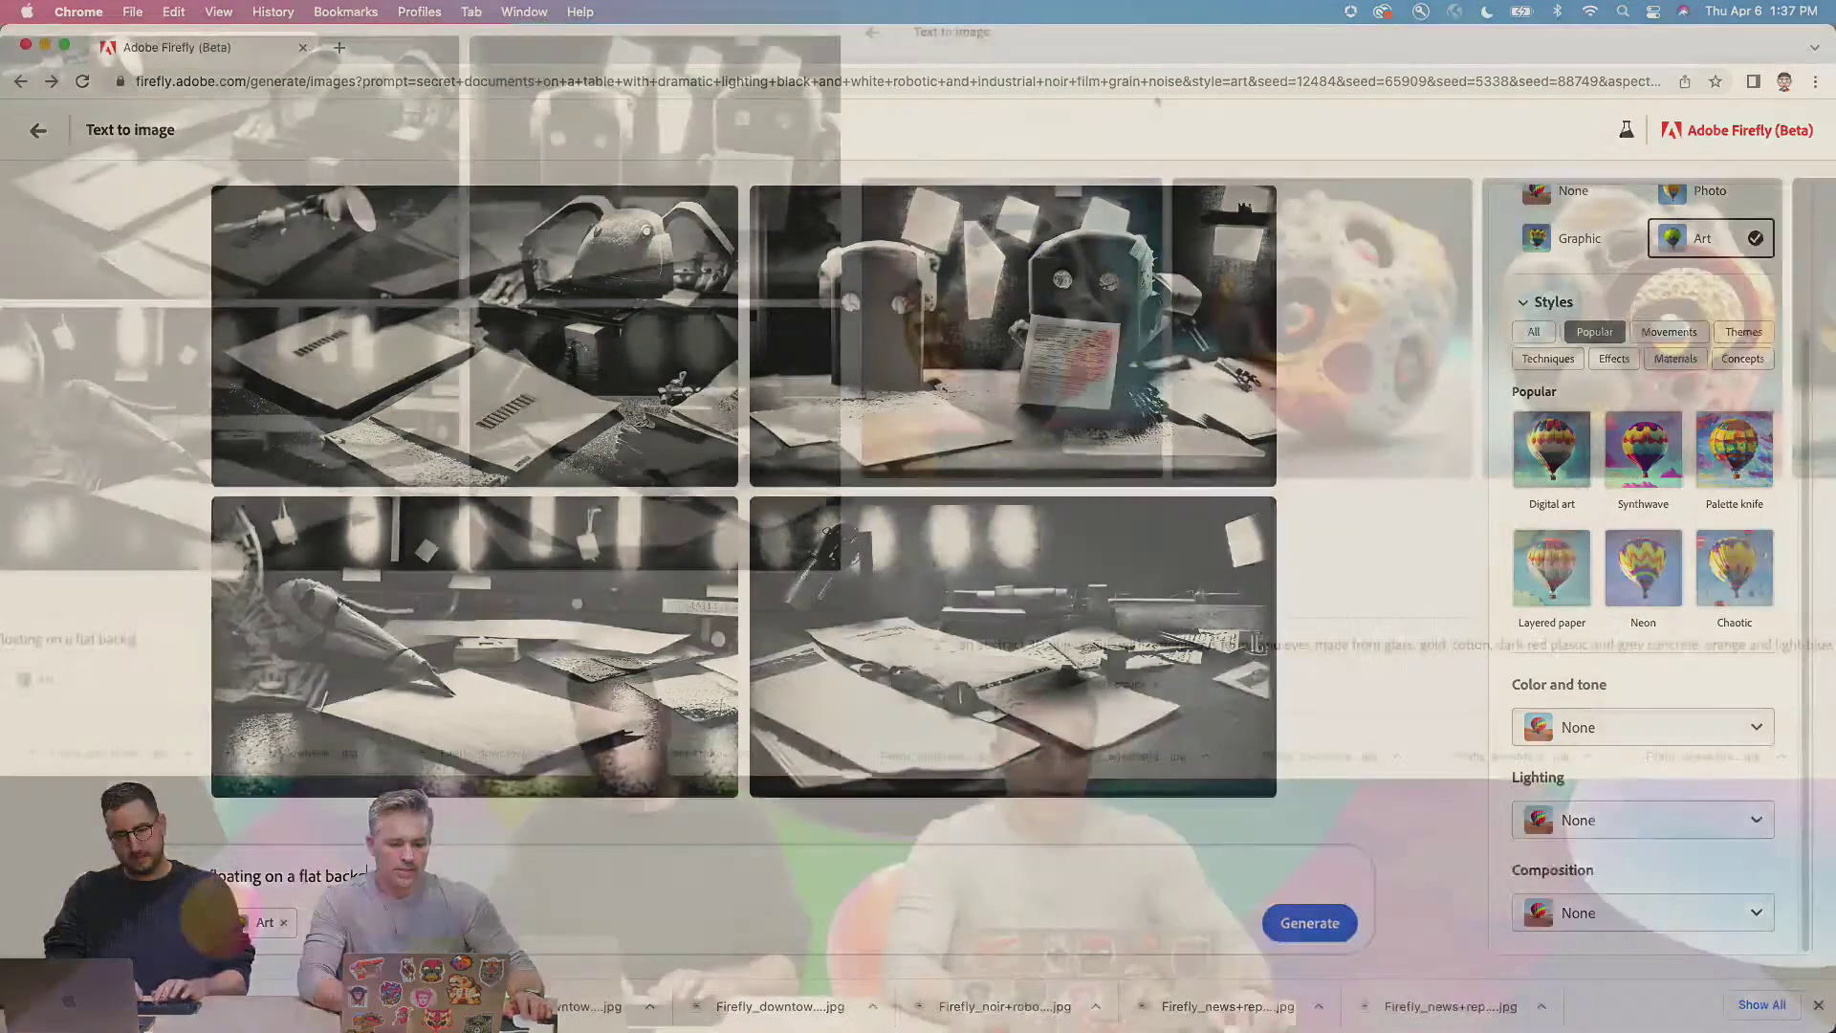
pyautogui.write('ound')
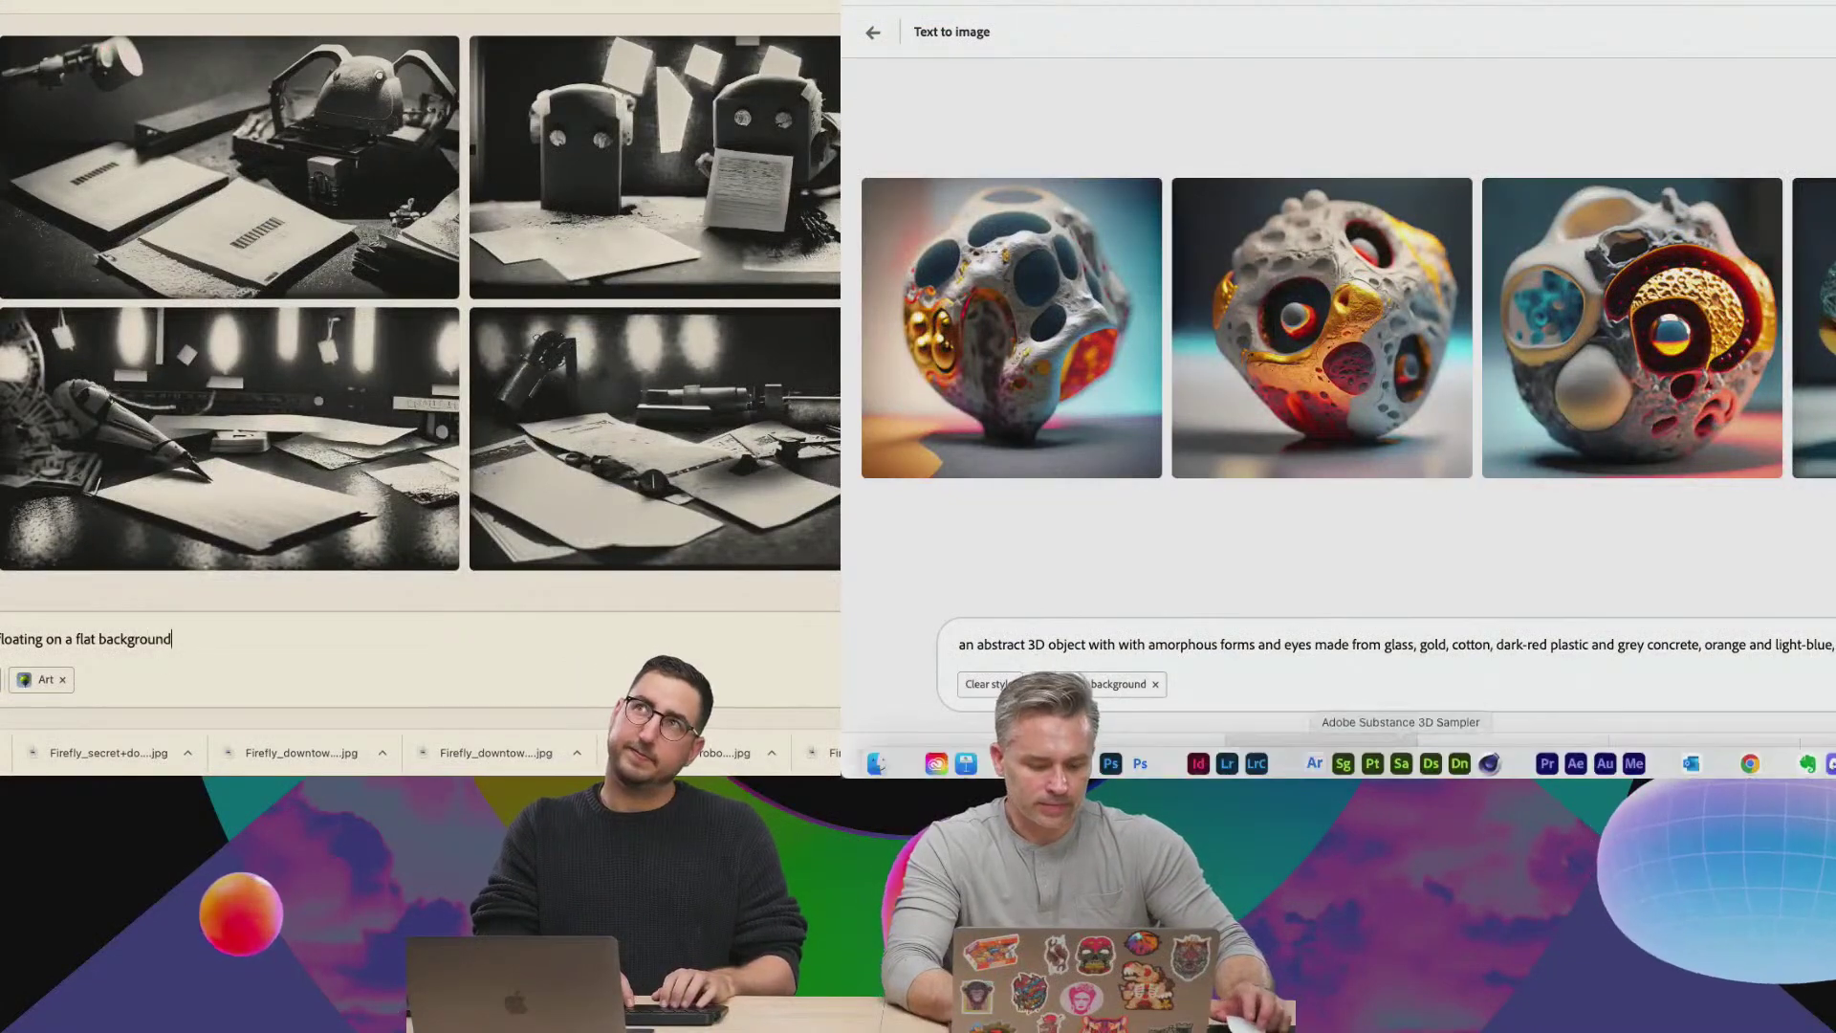
# Bring Photoshop forward on the second screen and append "1920s inspired" to the alien ship prompt in Firefly.
pyautogui.click(1110, 755)
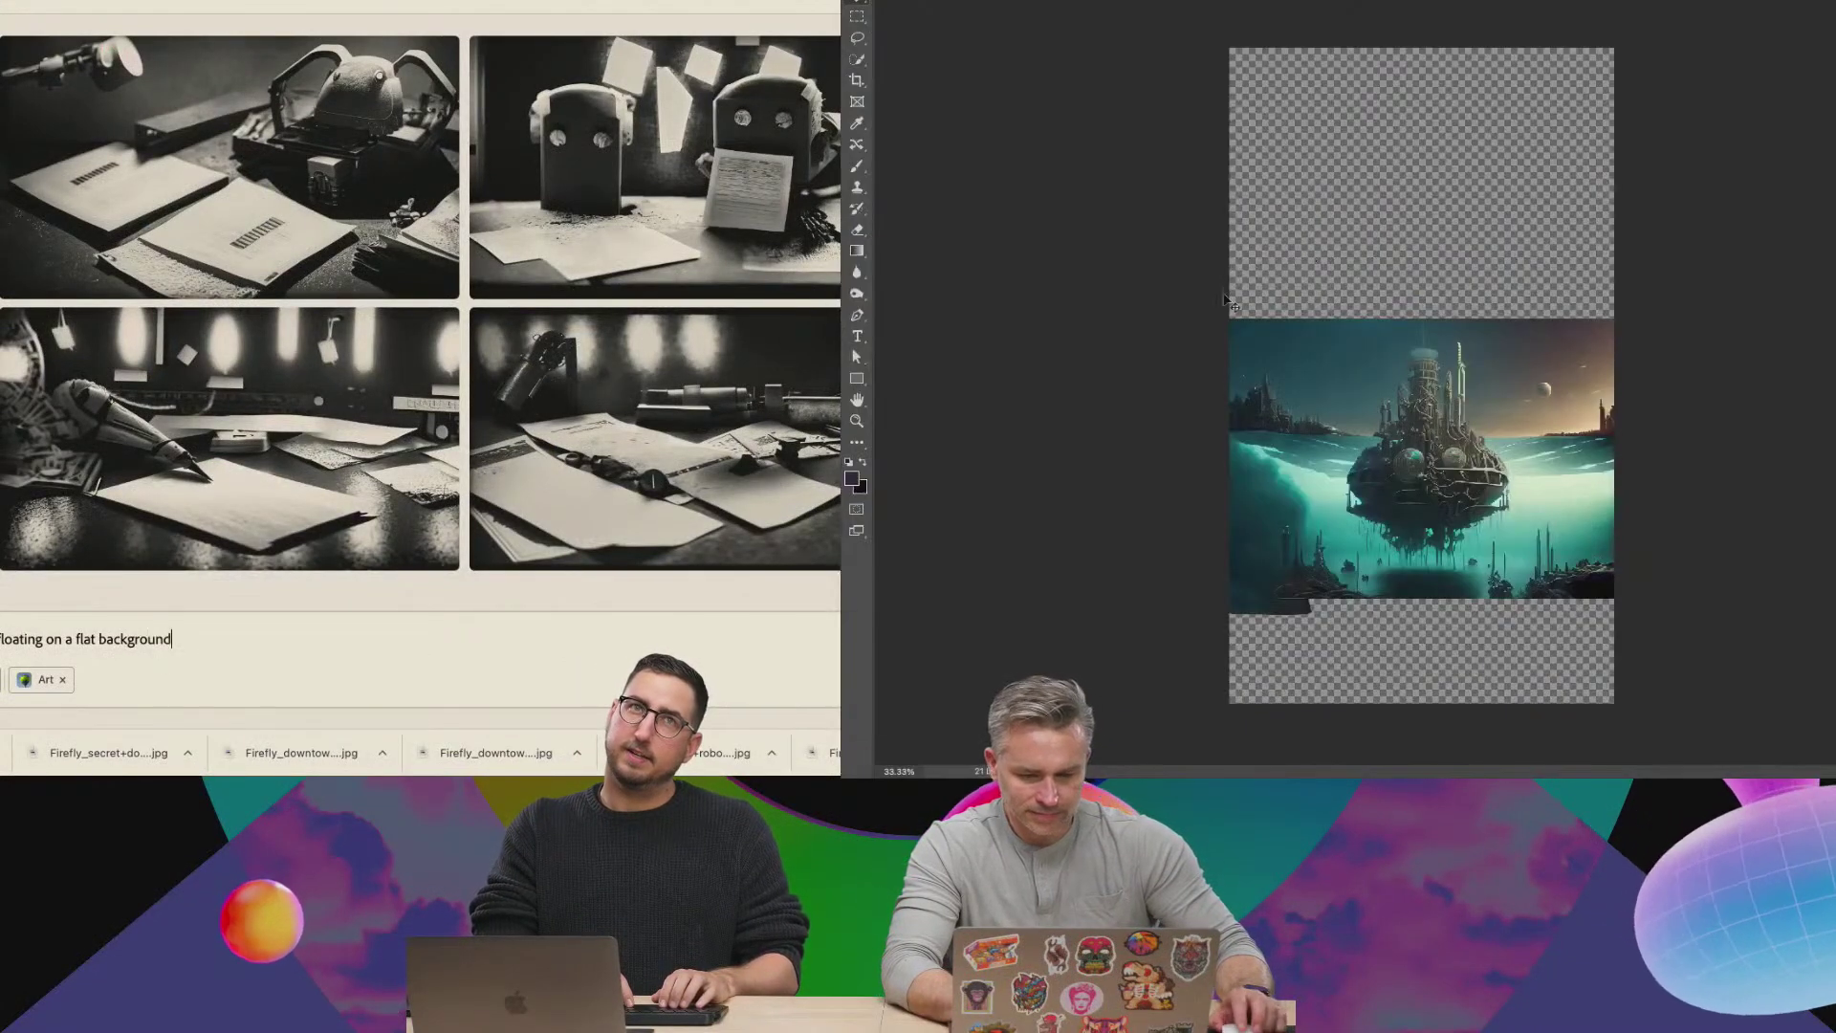
pyautogui.write('192')
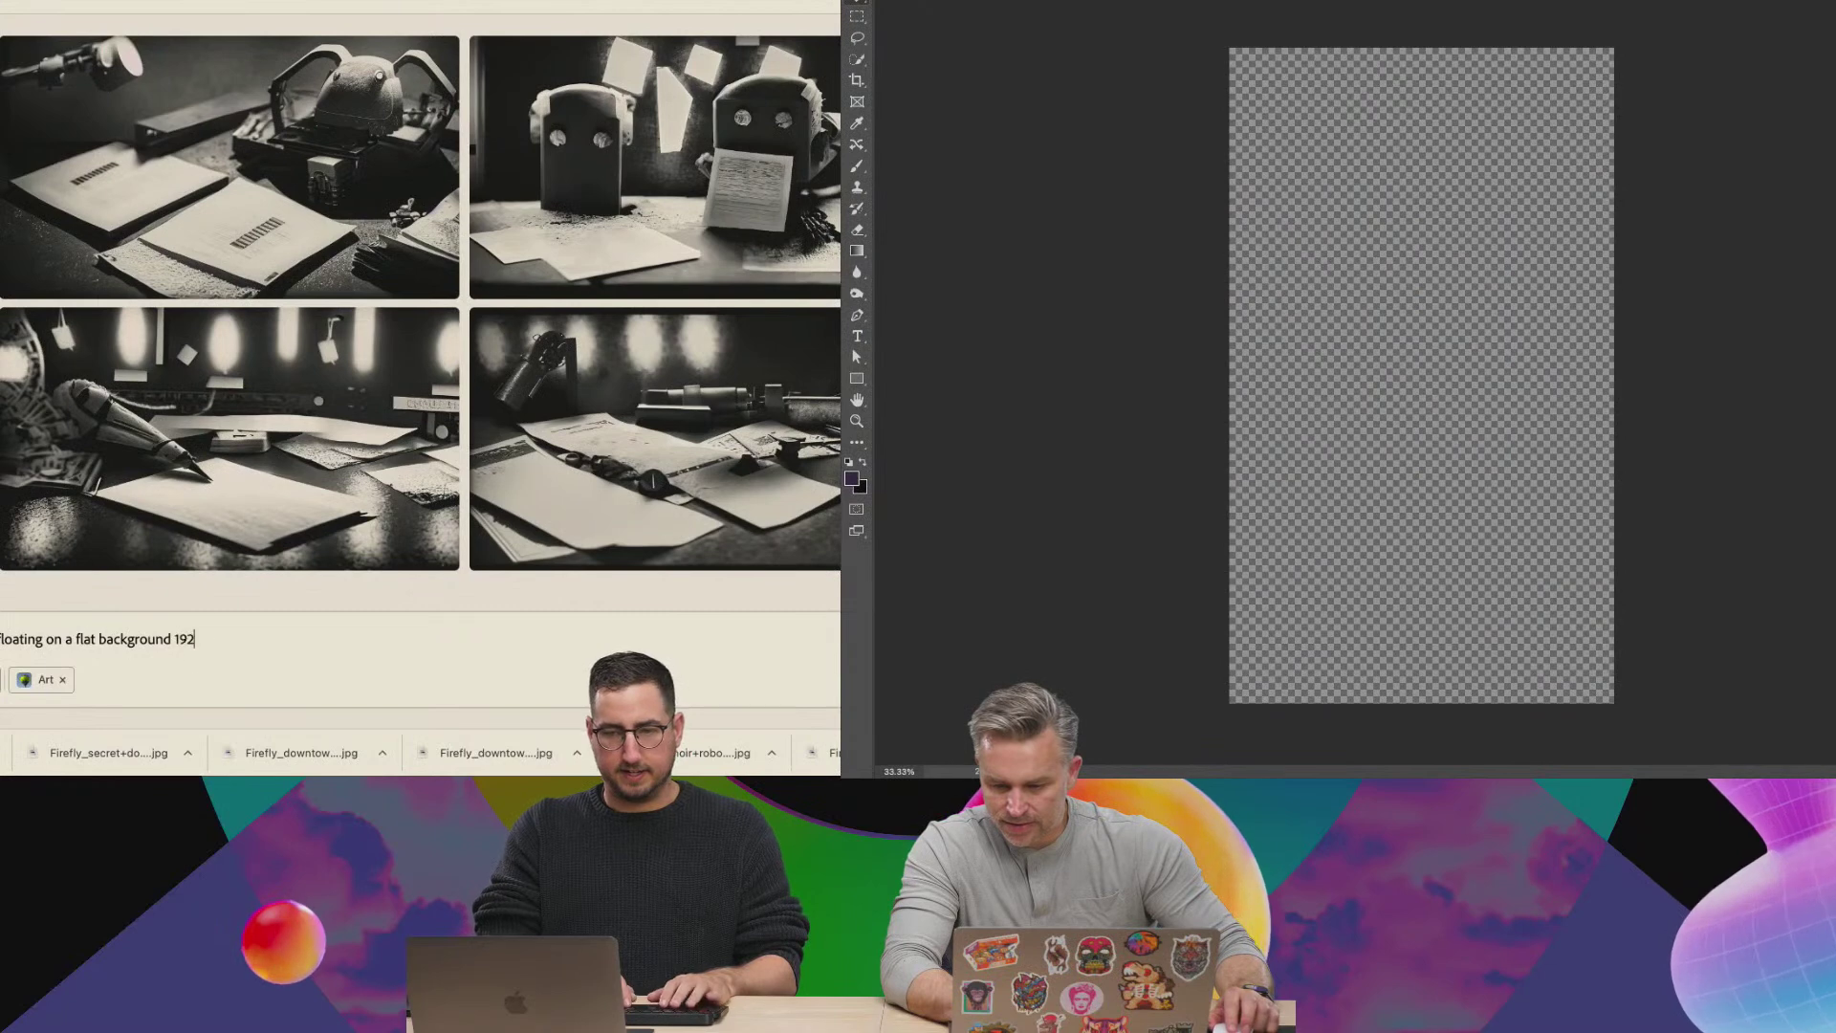
pyautogui.write('0s')
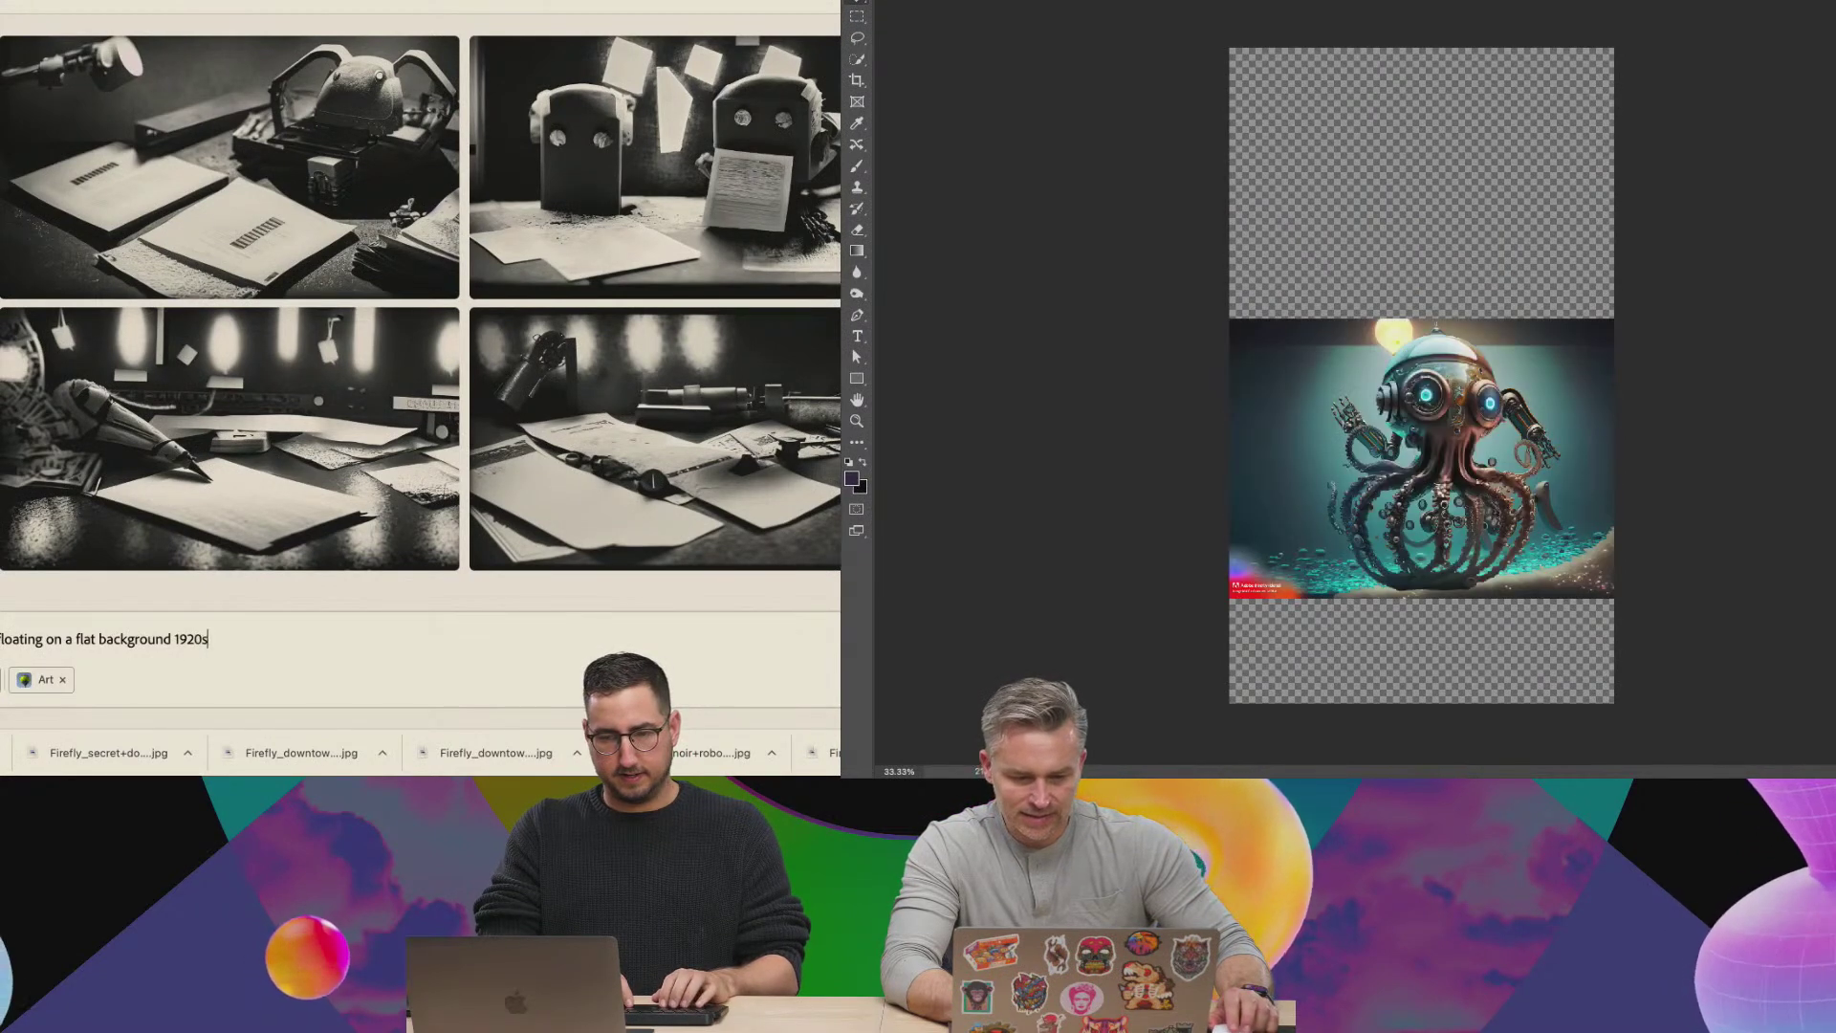
pyautogui.write(' inspired')
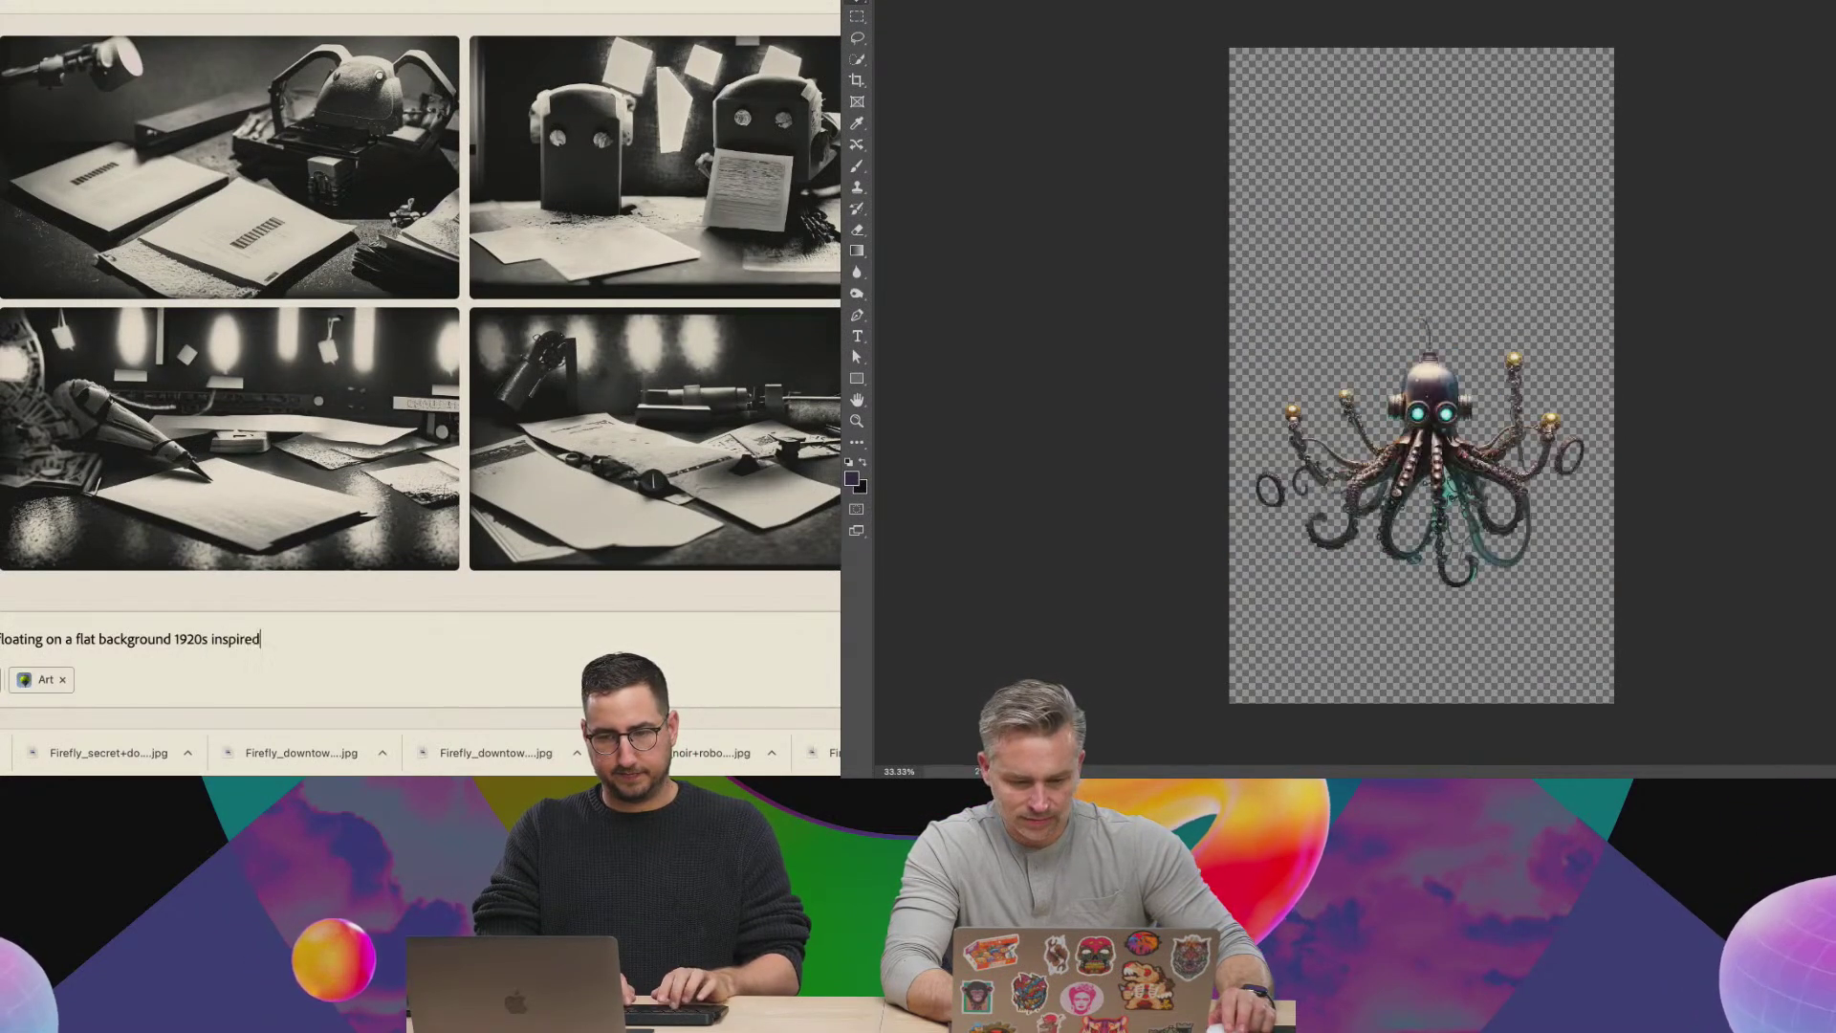
# Move the cut-out robotic octopus to the upper part of the canvas and scale it down to about 892 by 720 px.
pyautogui.moveTo(1419, 433); pyautogui.dragTo(1385, 142)
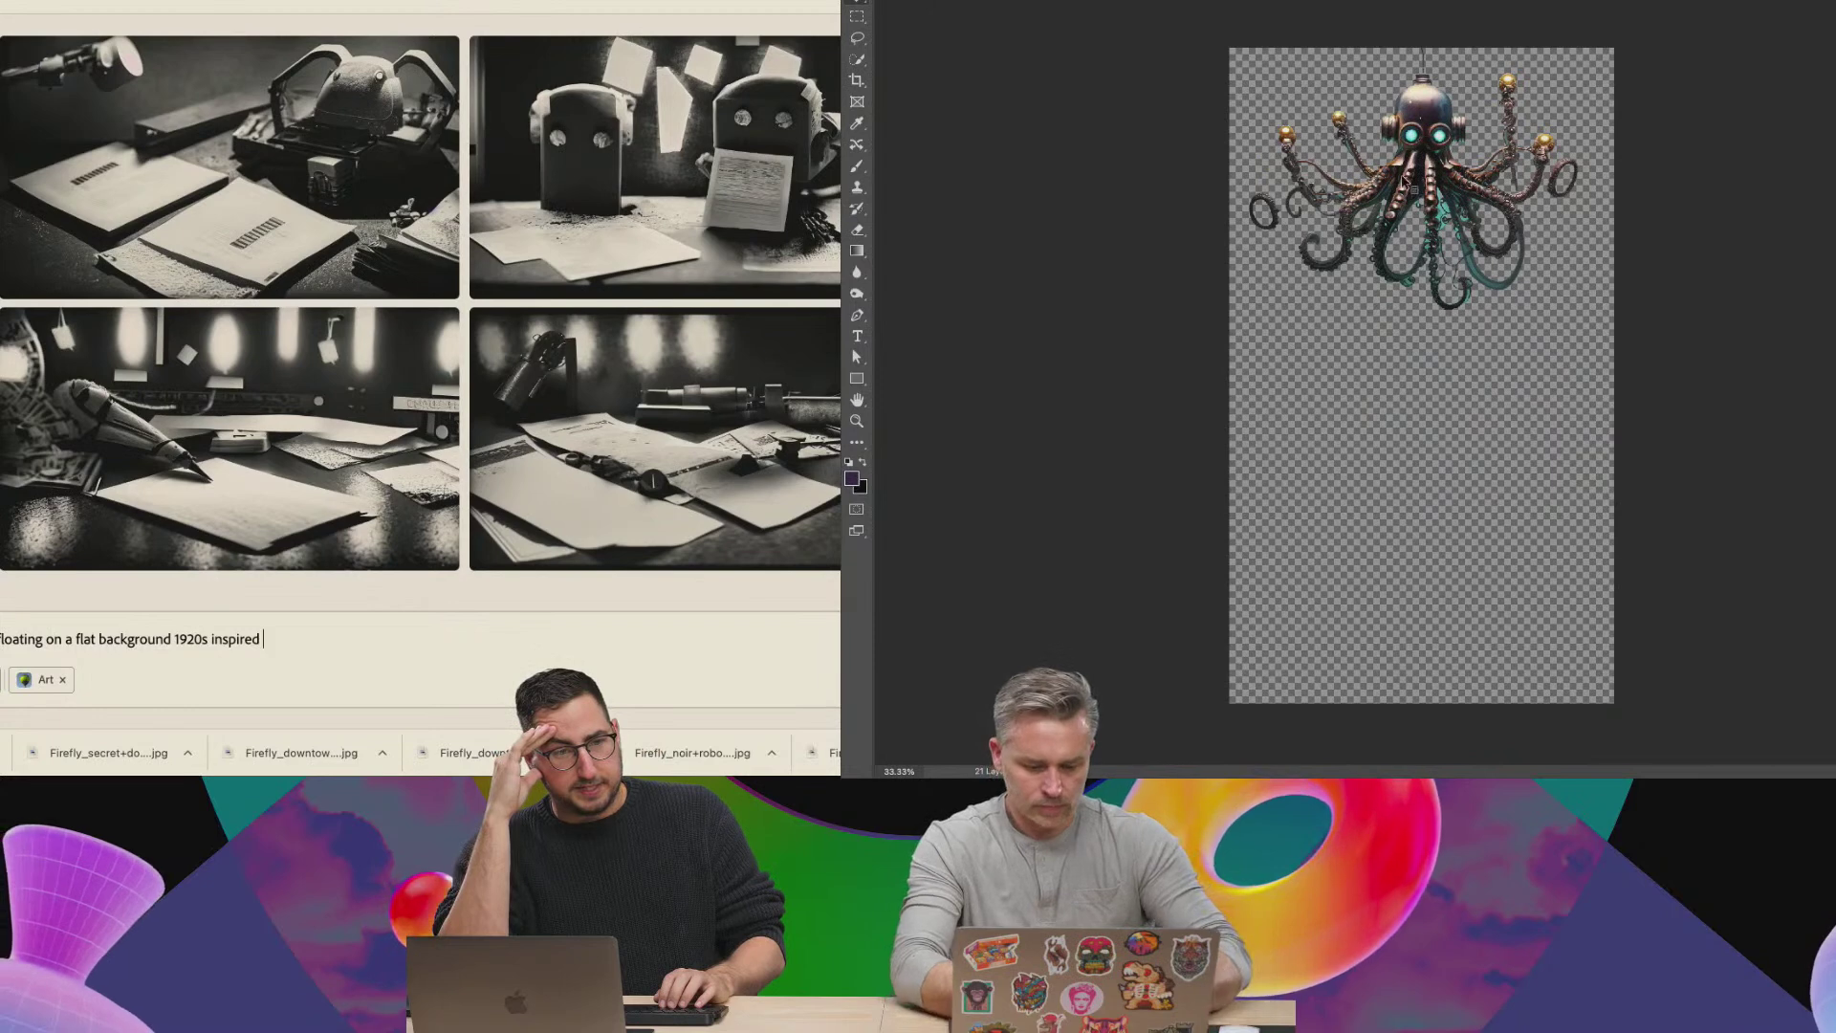
pyautogui.hotkey('ctrl', 't')
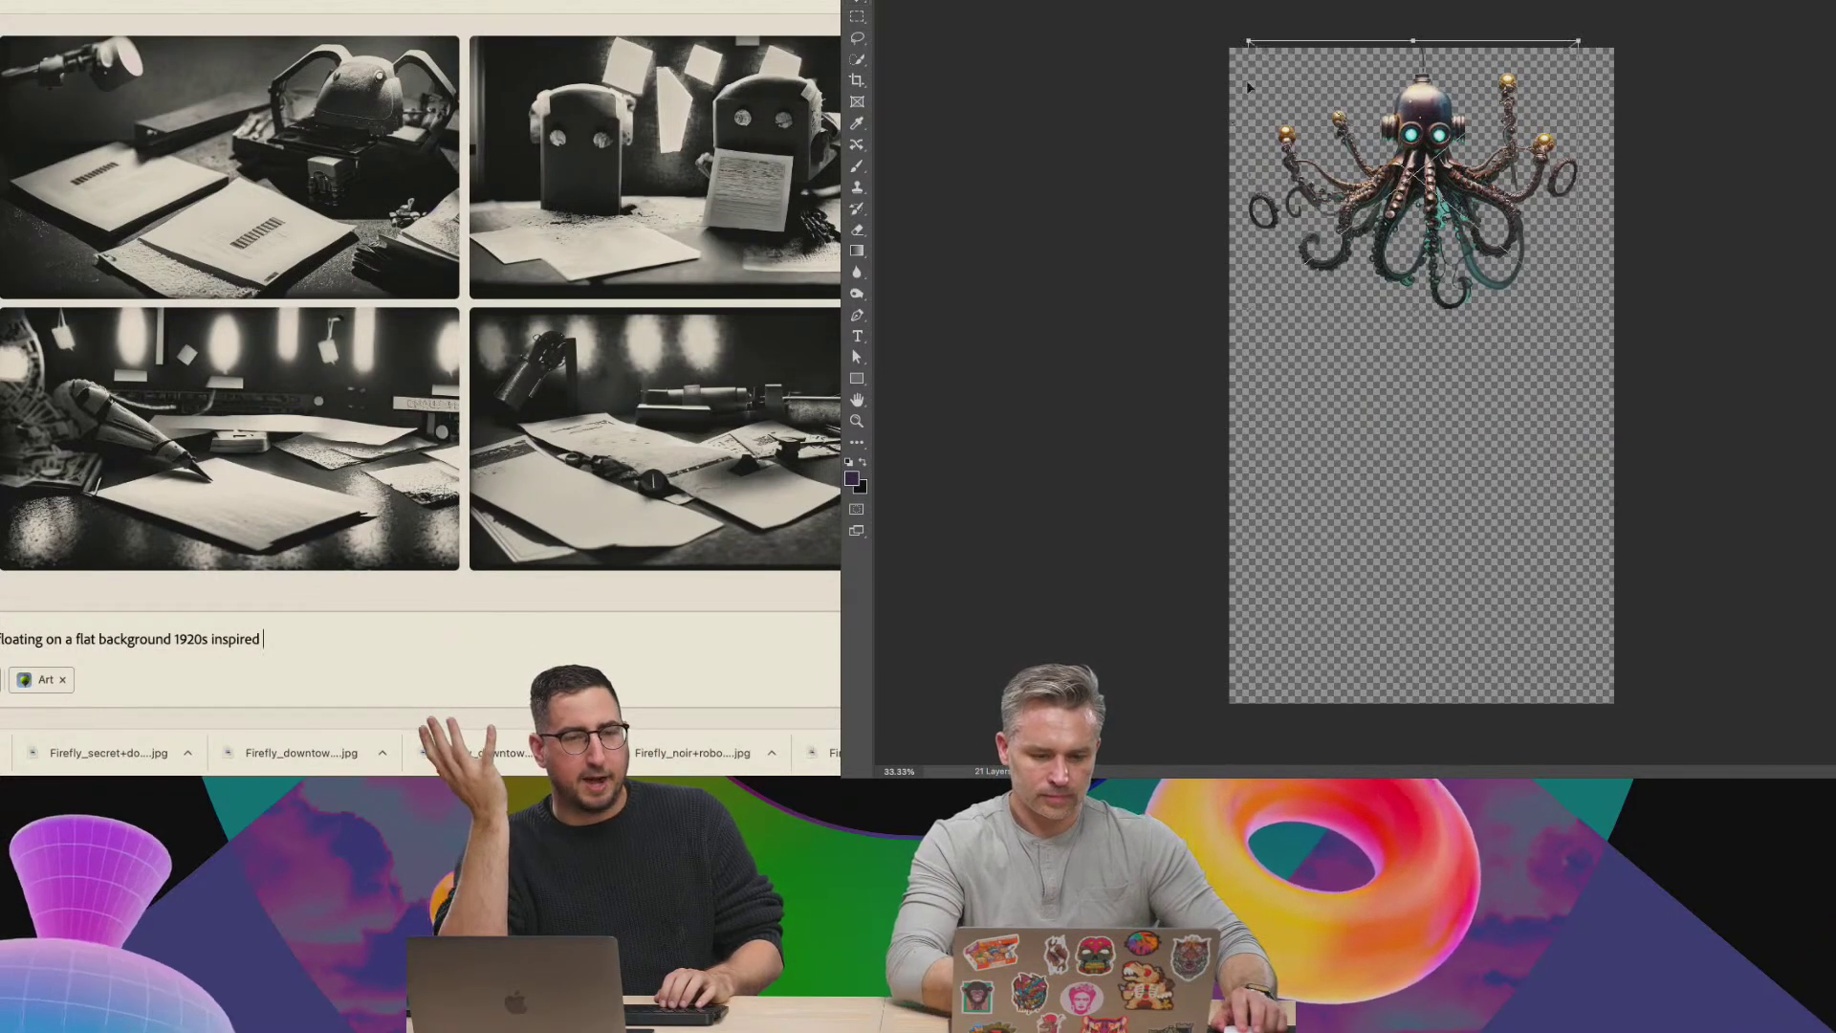
pyautogui.moveTo(1241, 45); pyautogui.dragTo(1334, 113)
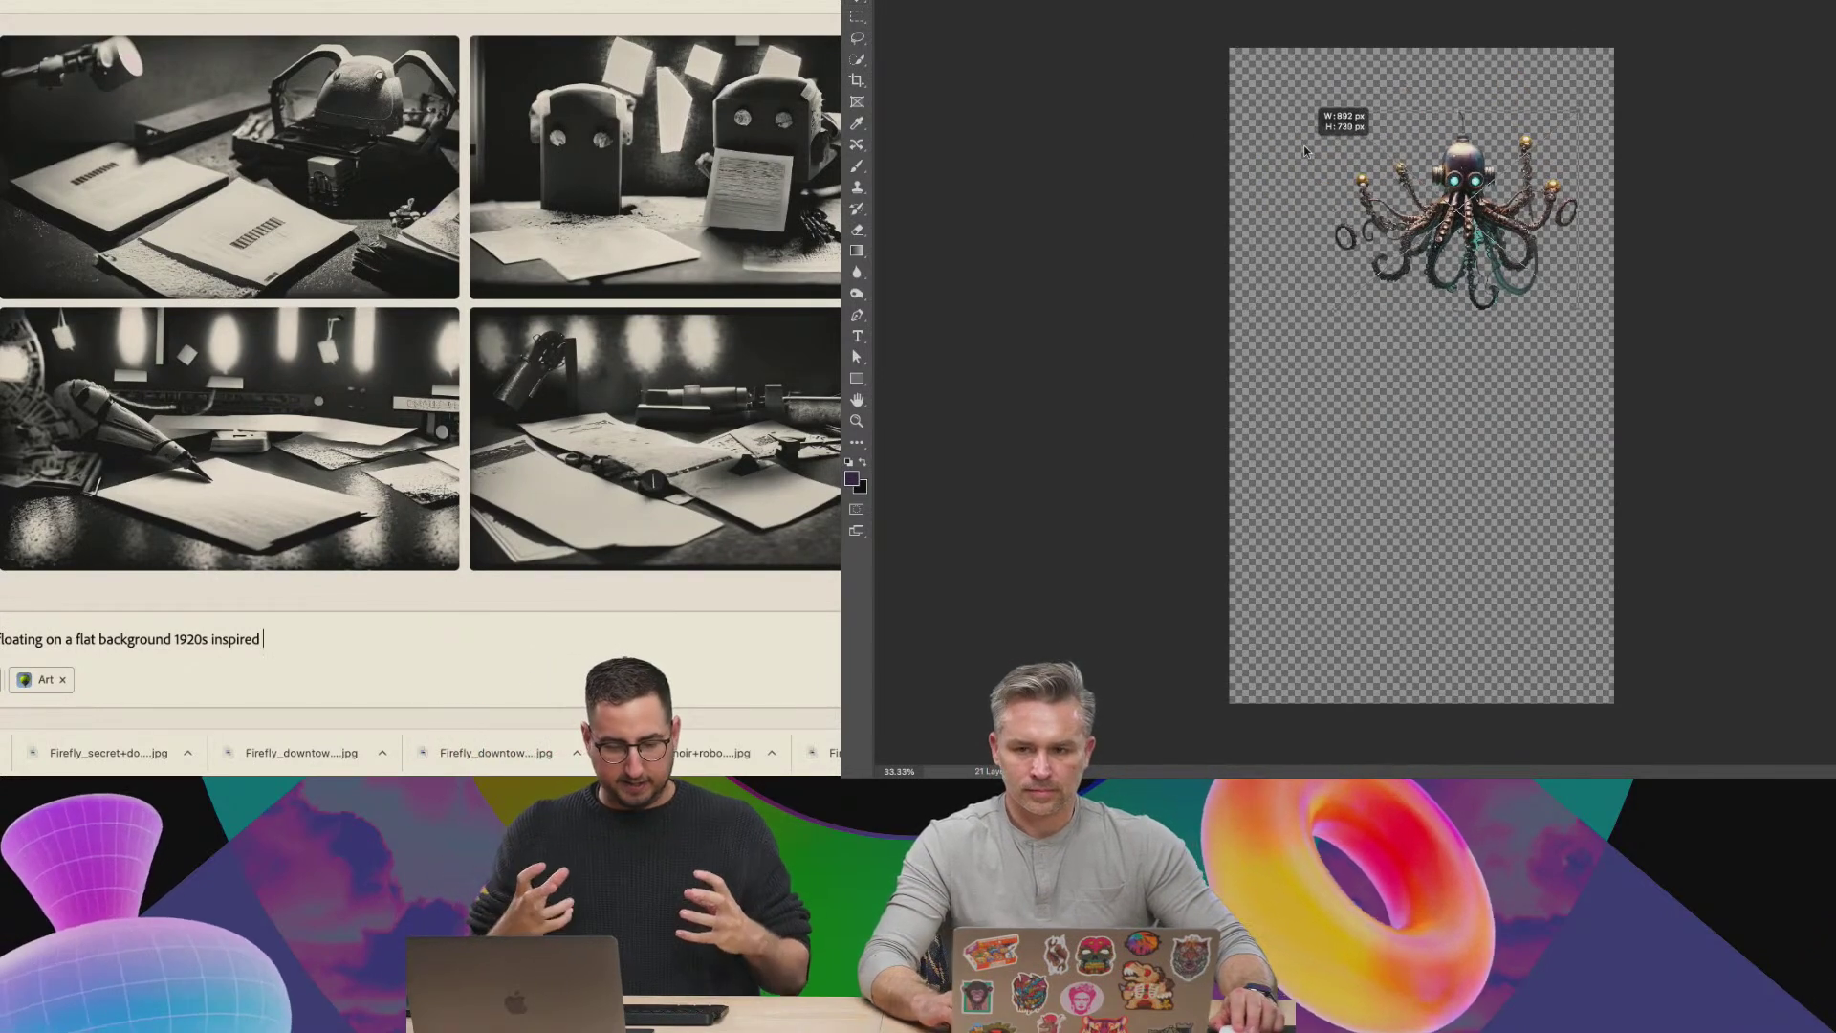
pyautogui.press('Return')
pyautogui.moveTo(1346, 191); pyautogui.dragTo(1307, 177)
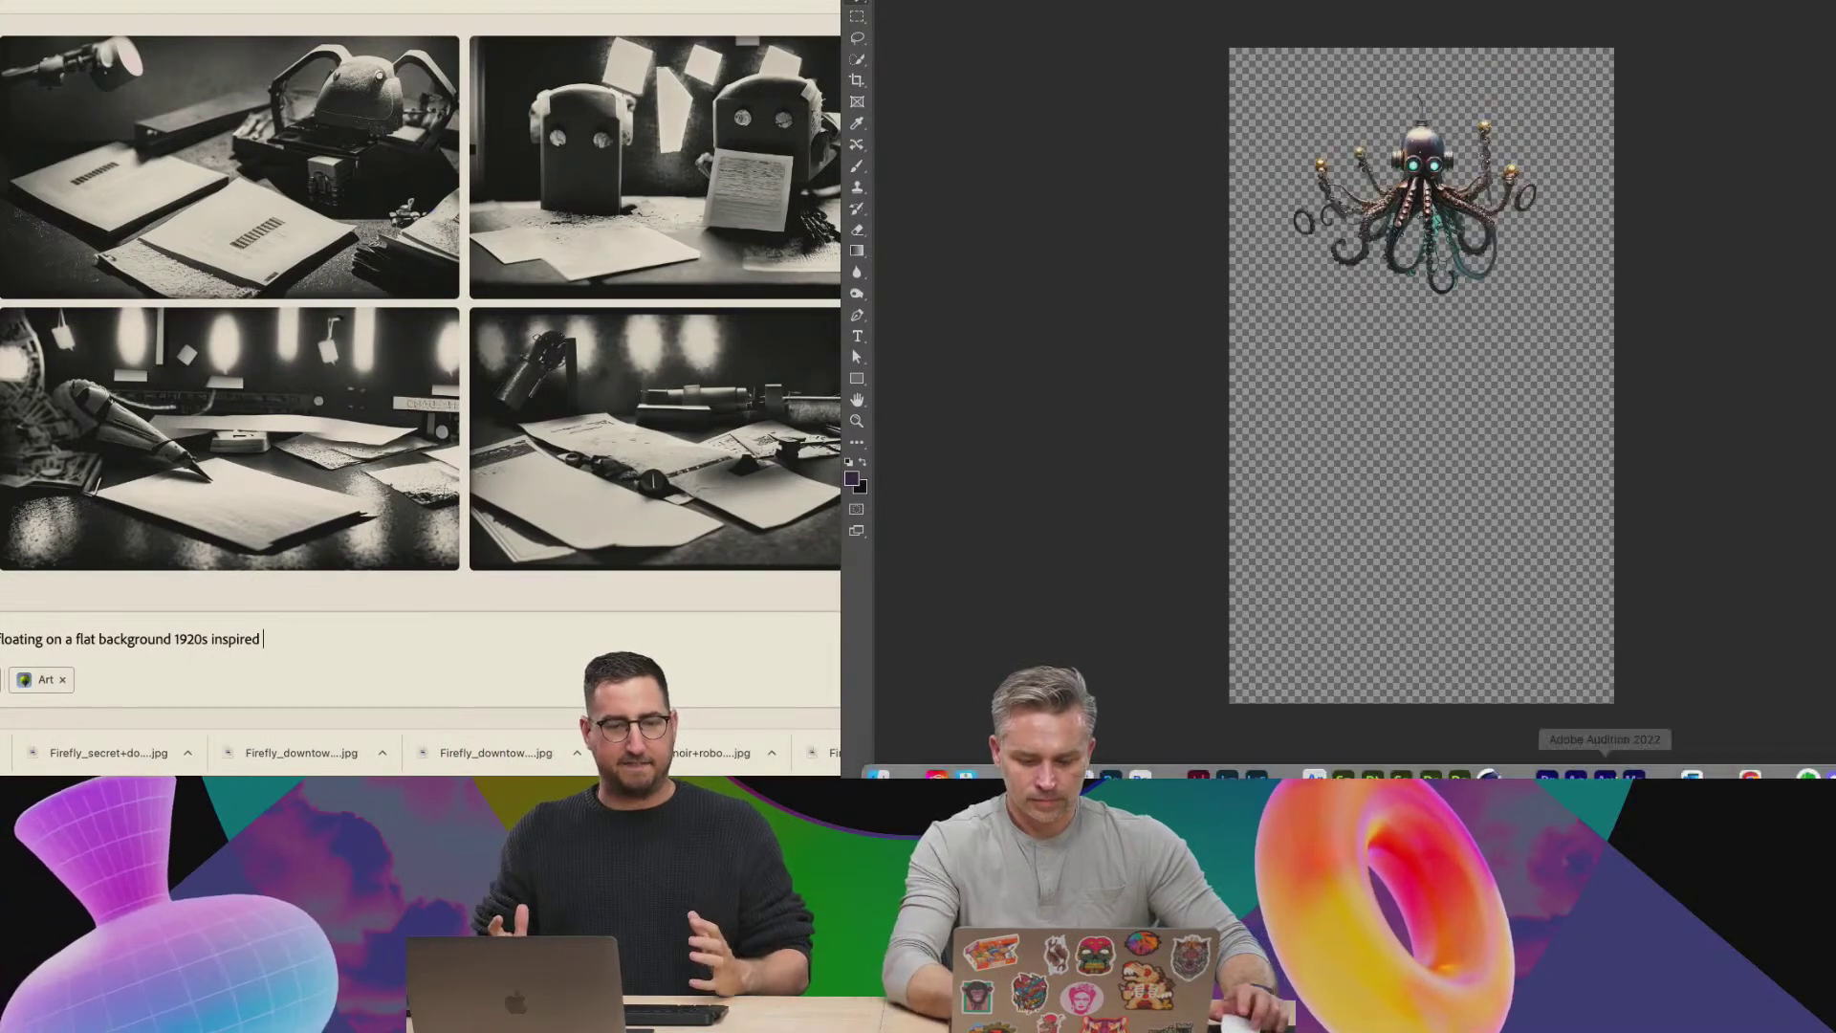
# Switch the second screen to Firefly in Chrome, remove "floating" from the underwater metallic city prompt, and regenerate the images.
pyautogui.click(1750, 755)
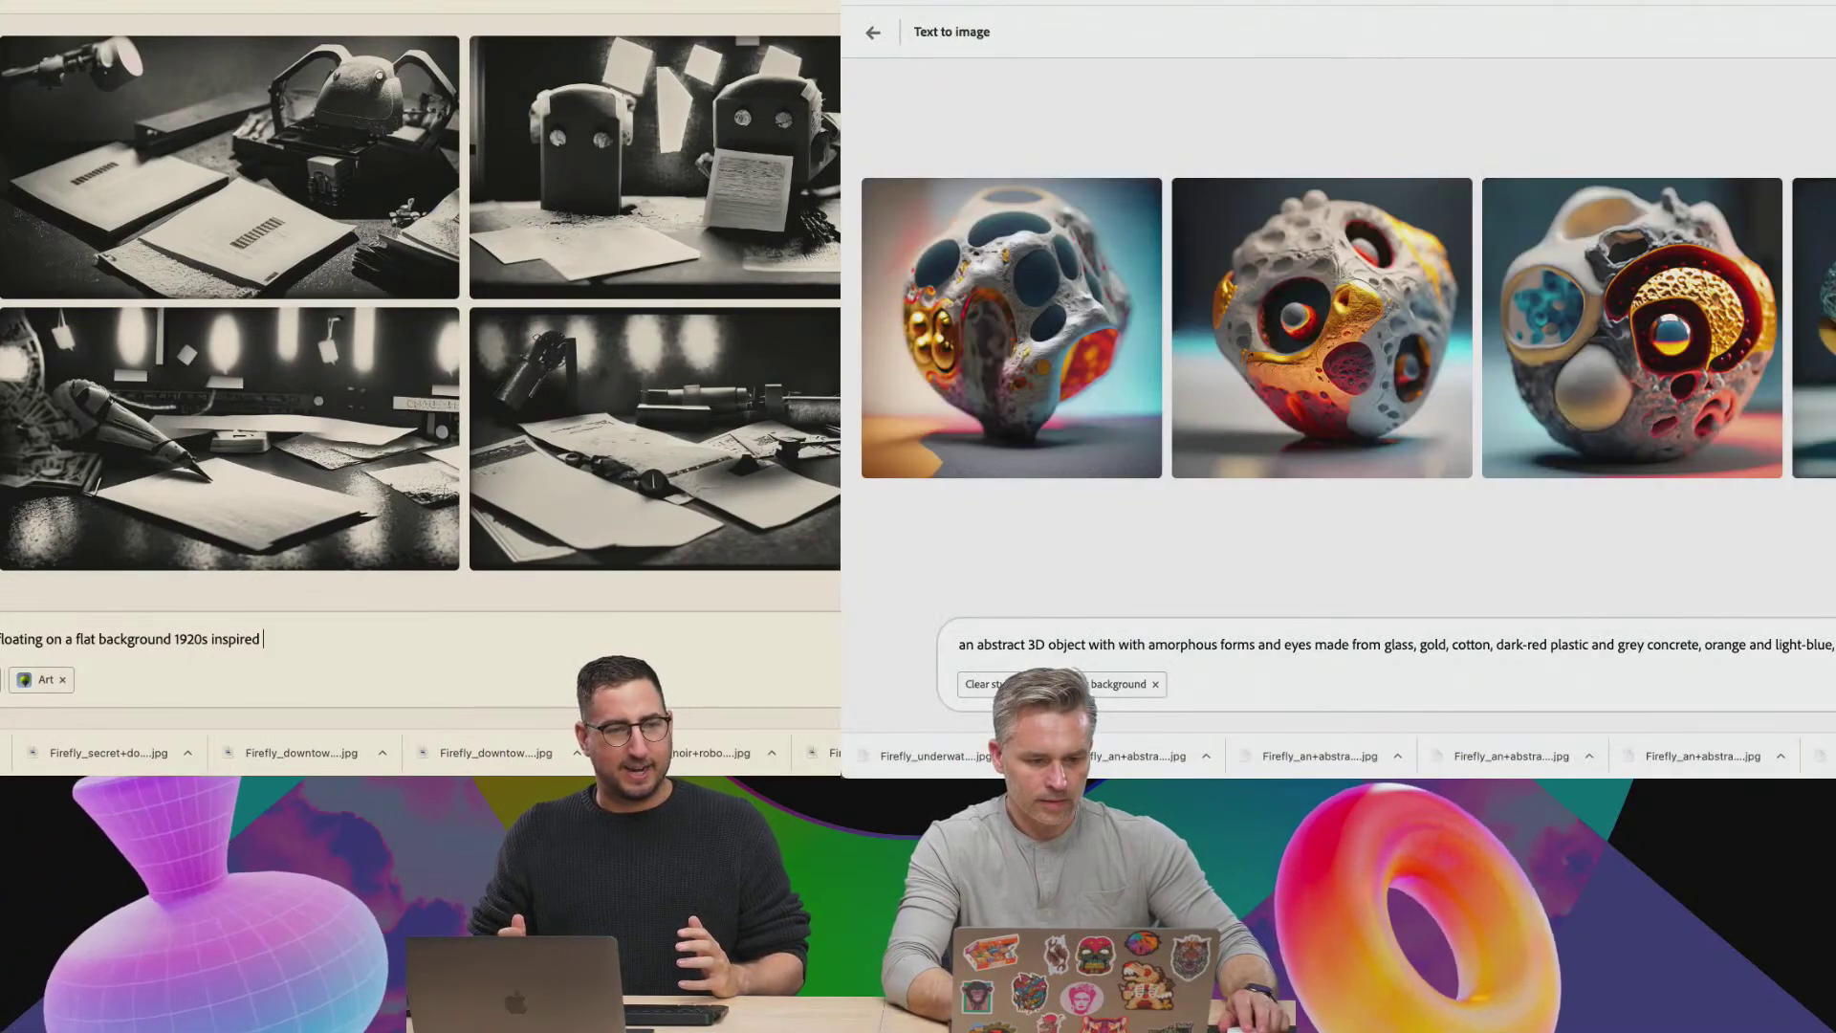
pyautogui.hotkey('ctrl', 'Tab')
pyautogui.hotkey('ctrl', 'Tab')
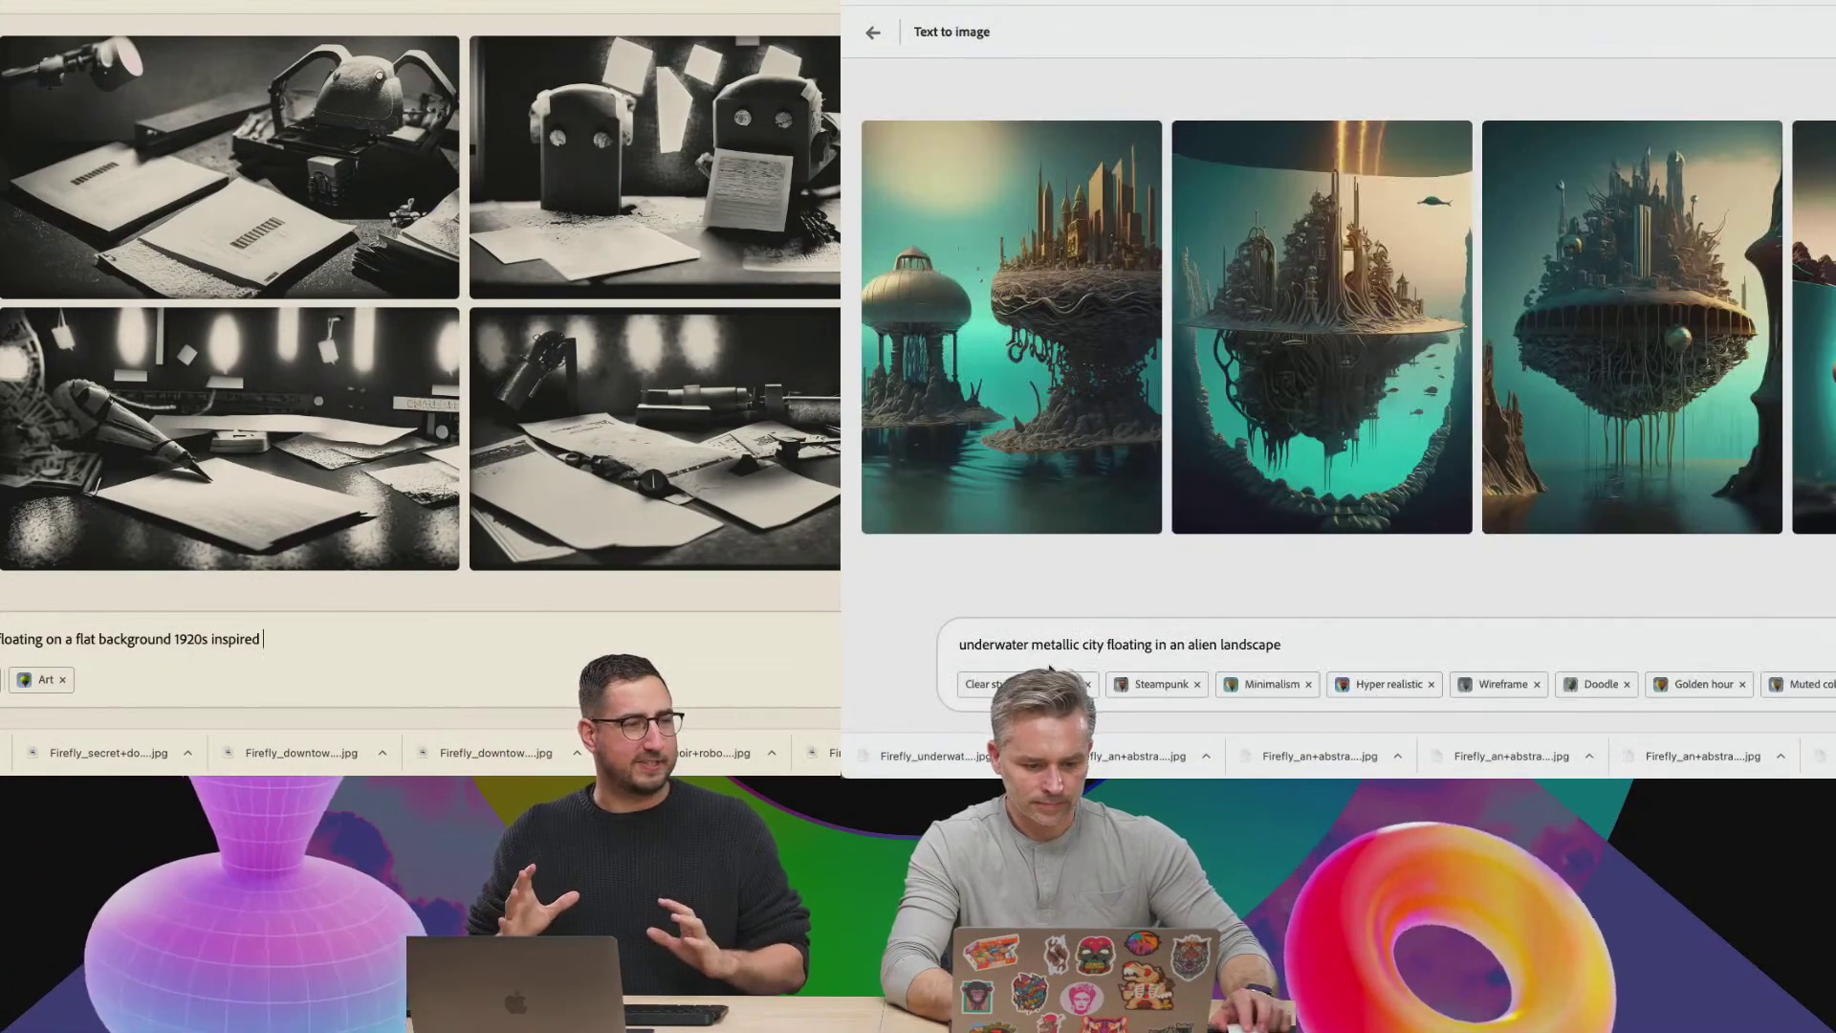
pyautogui.doubleClick(1131, 645)
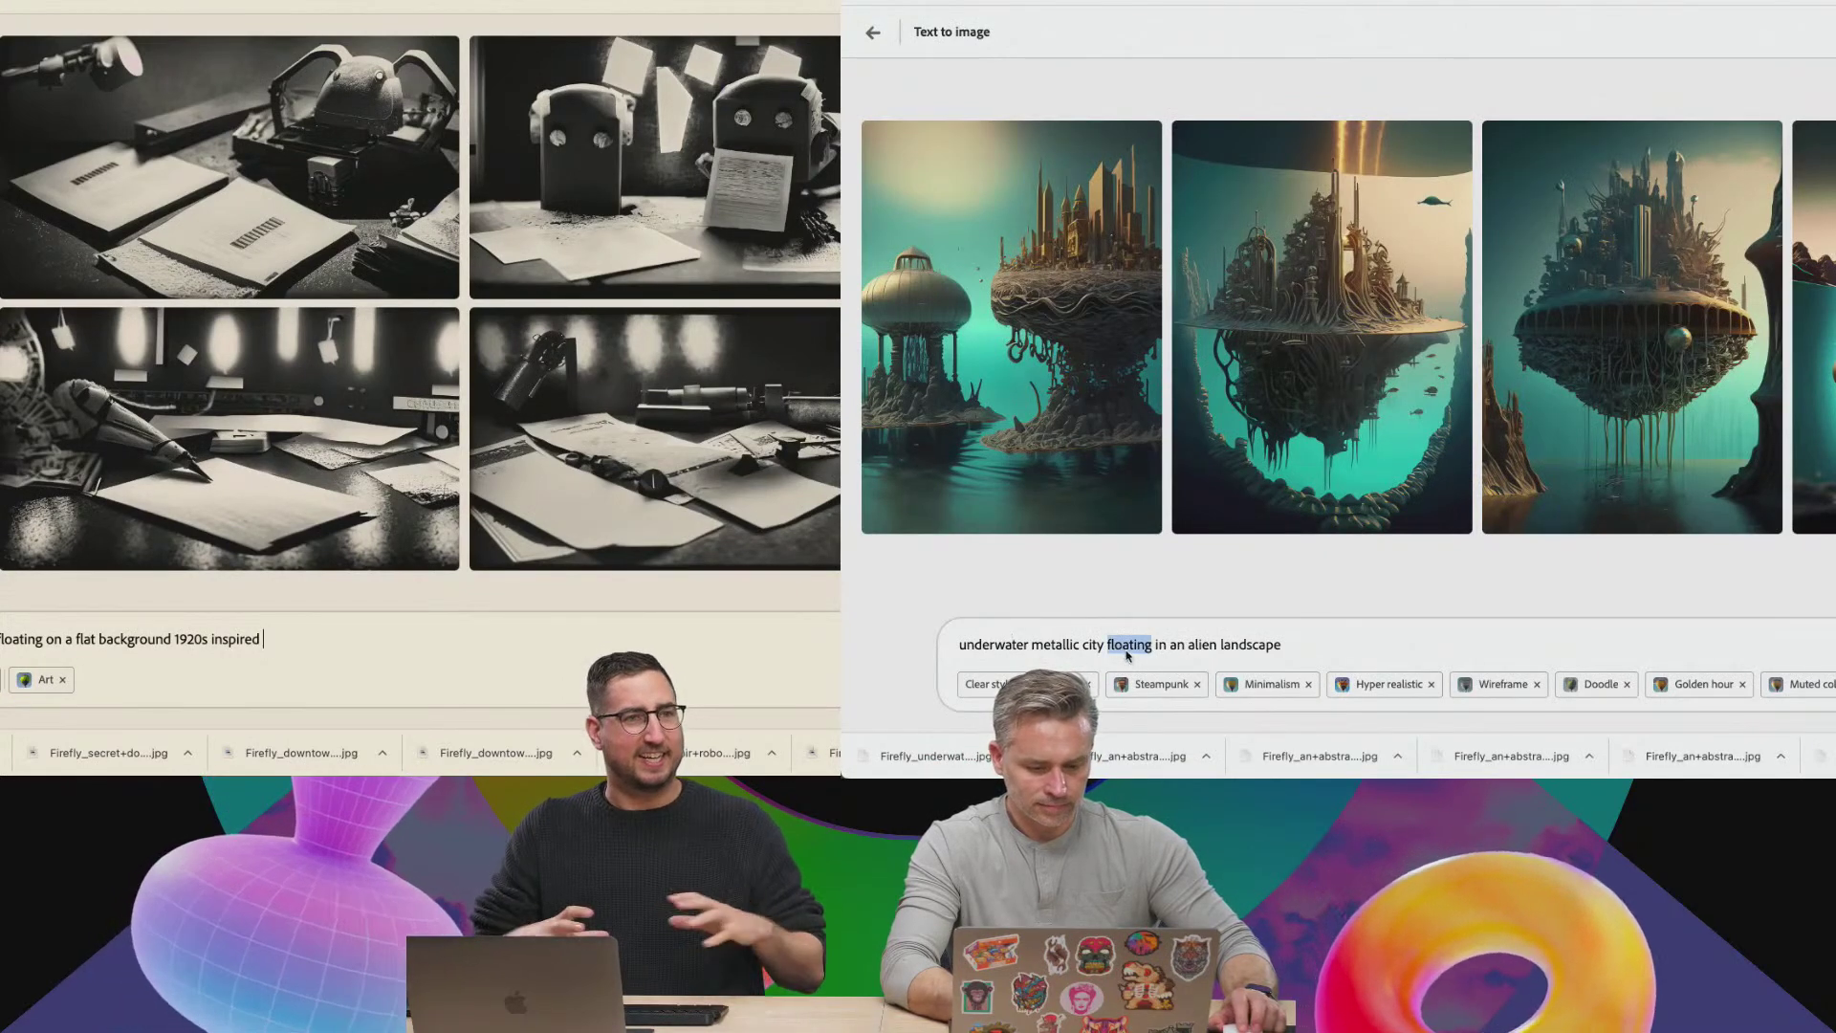
pyautogui.press('BackSpace')
pyautogui.press('Return')
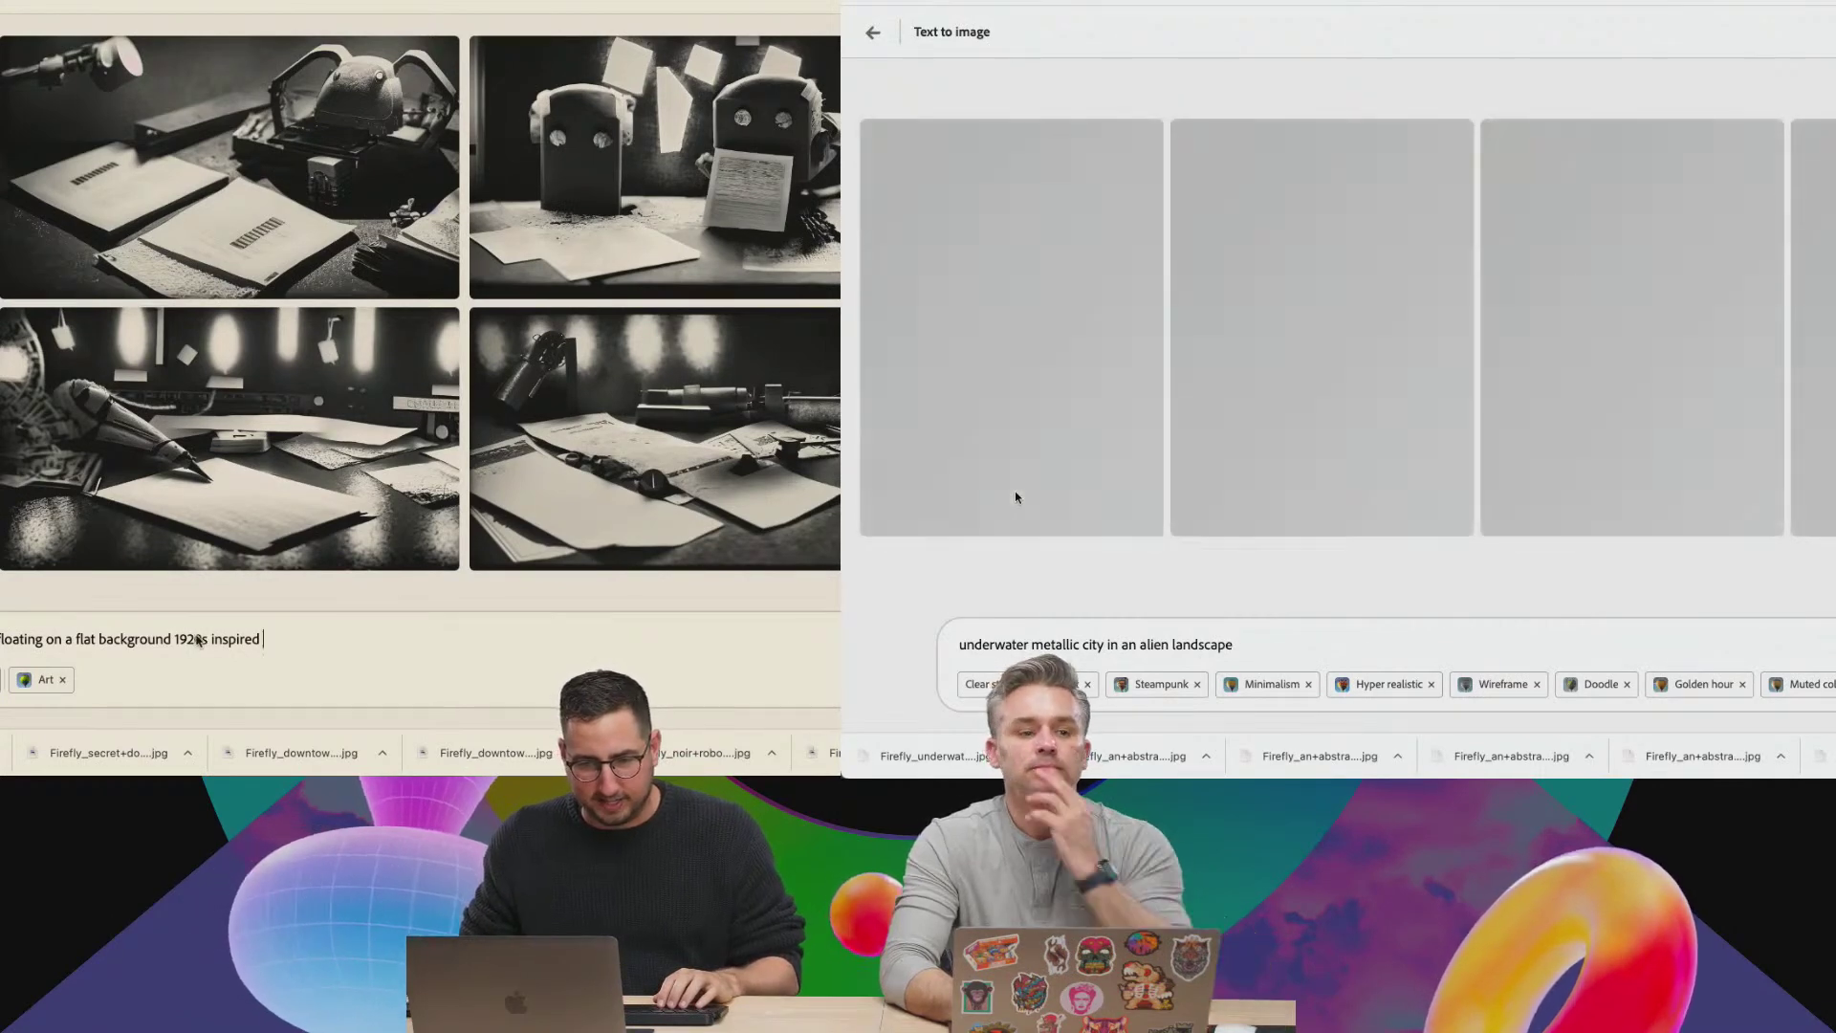
# Change the decade in the alien ship prompt to 1960s and generate the images.
pyautogui.press('BackSpace')
pyautogui.write('6')
pyautogui.press('Return')
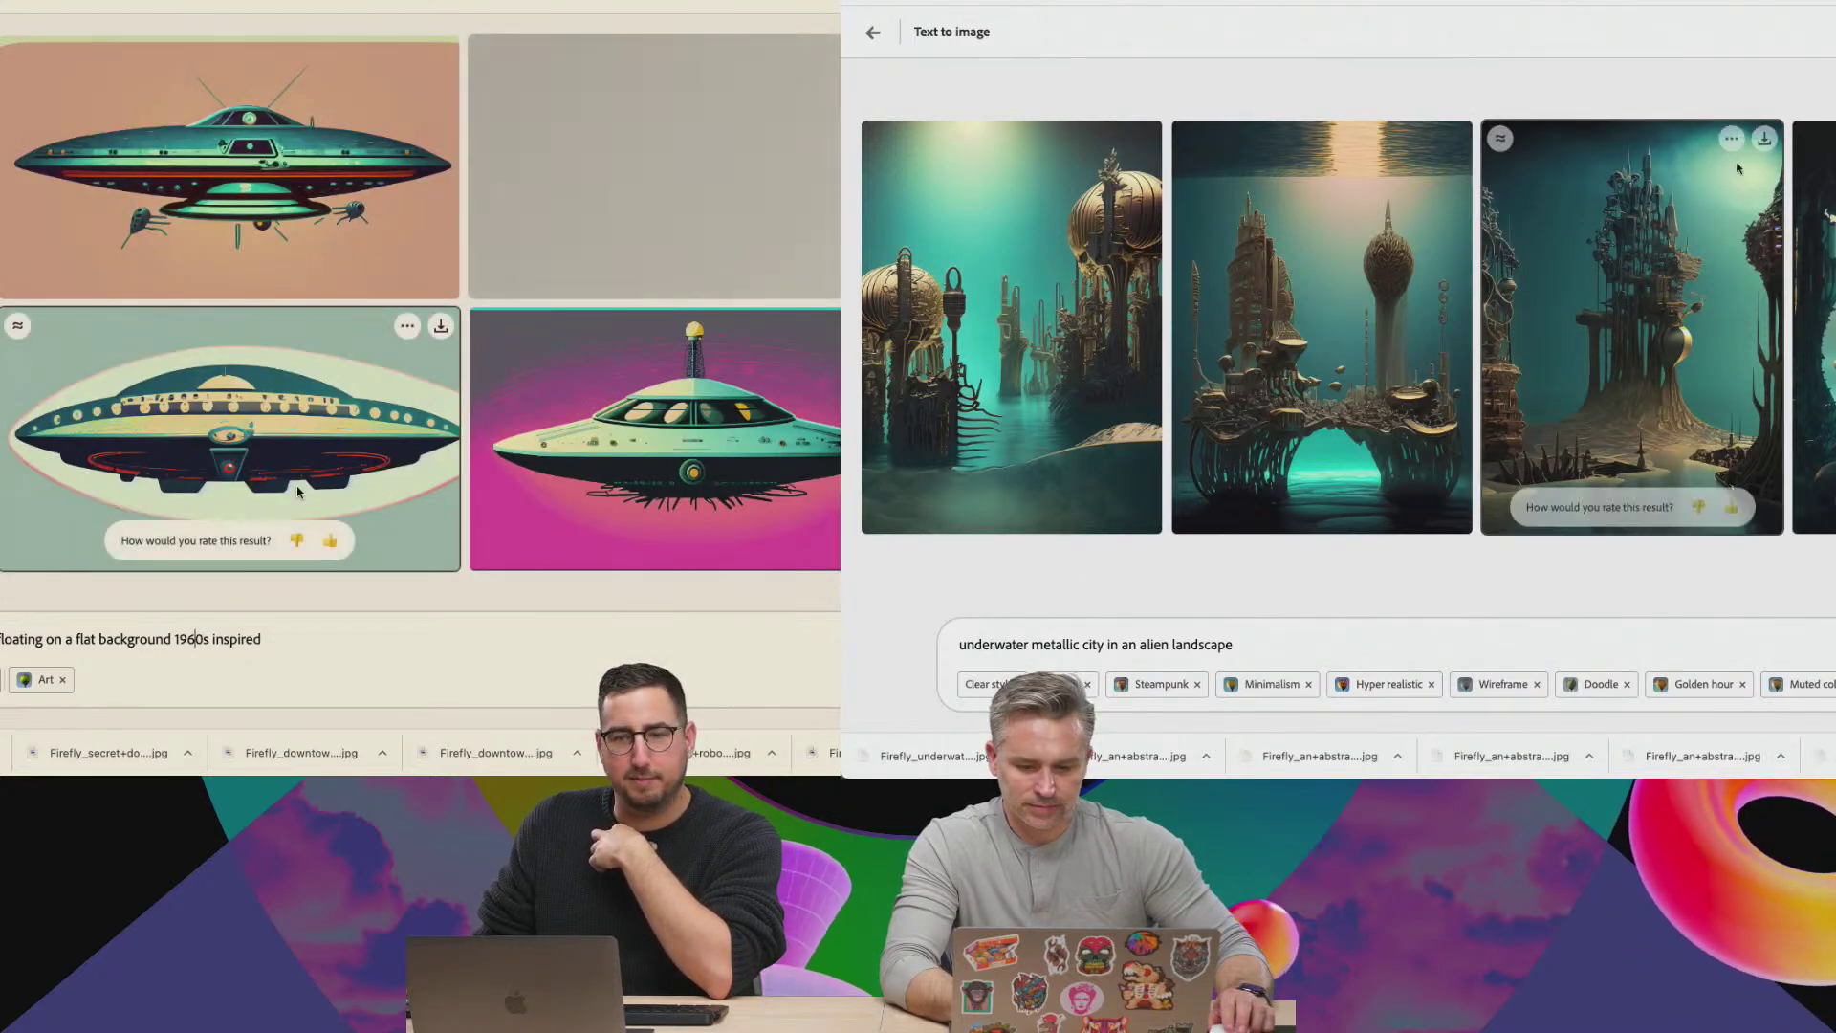
# Download the third underwater metallic city image and enlarge the first alien ship result.
pyautogui.click(1766, 140)
pyautogui.click(1783, 549)
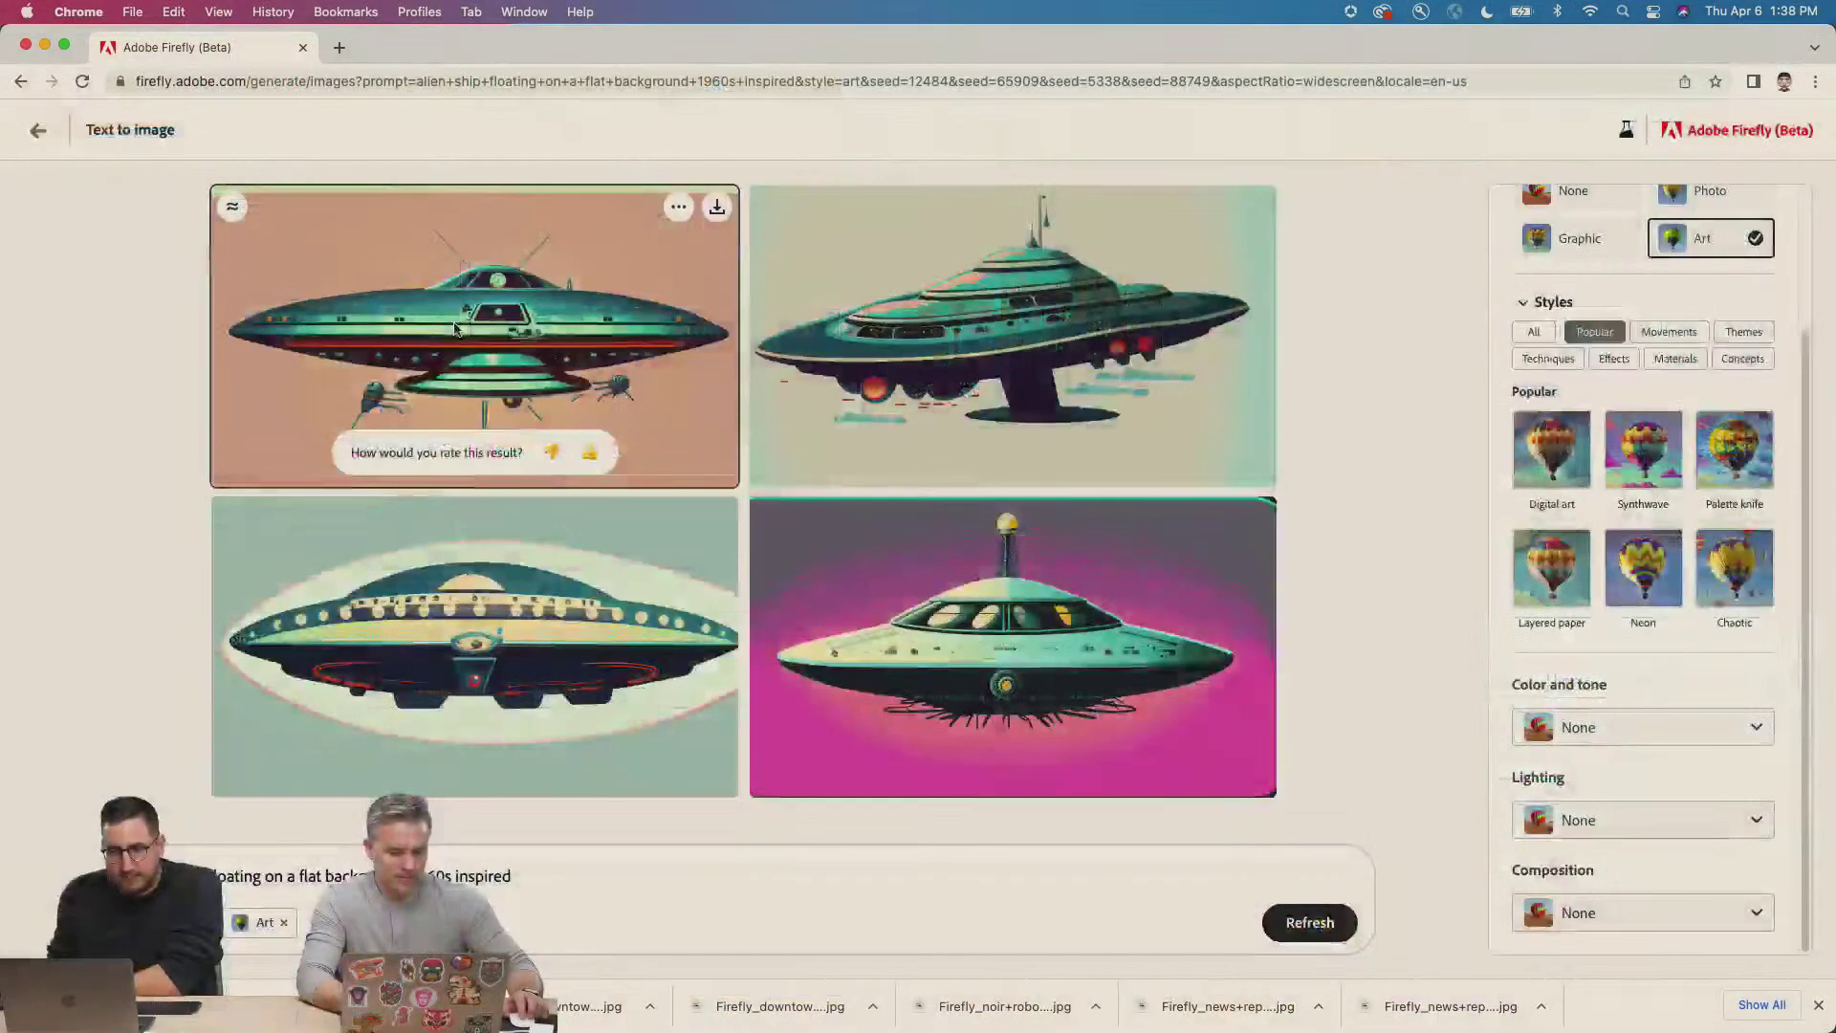
pyautogui.click(455, 328)
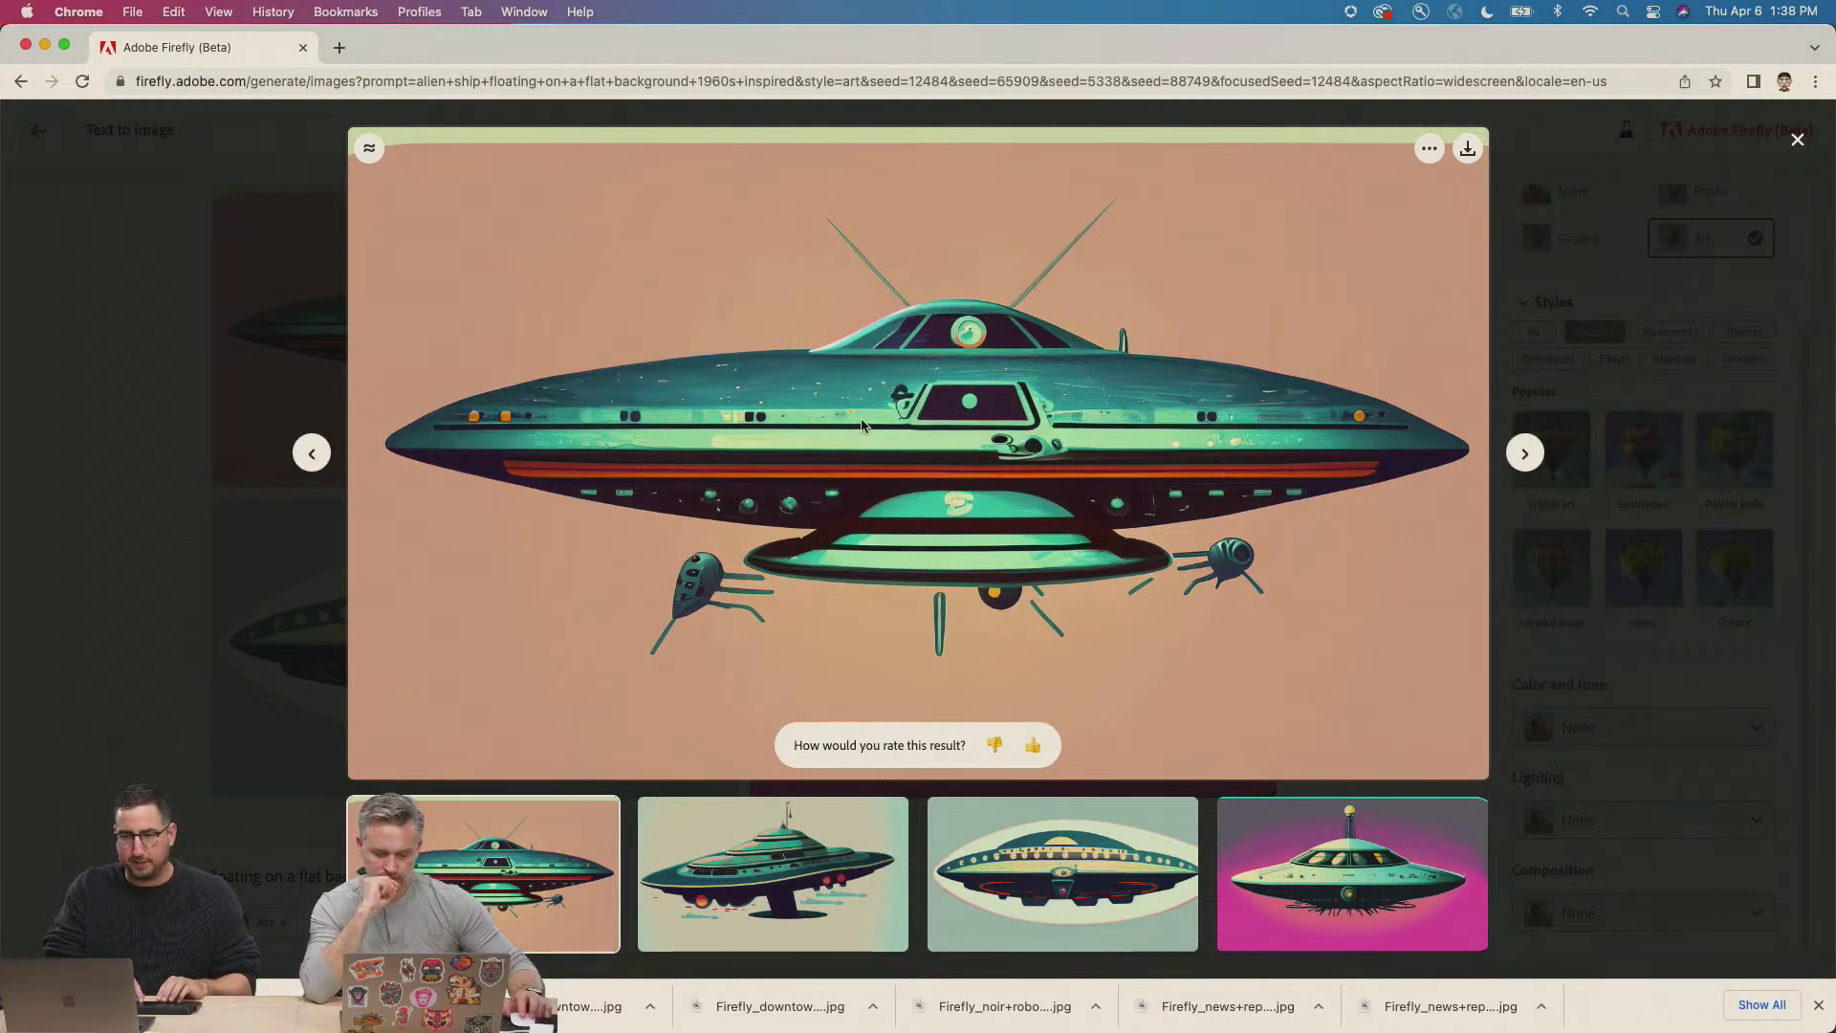
# Reveal the downloaded metallic city image in the Downloads folder and open it in Photoshop.
pyautogui.press('super+space')
pyautogui.write('i')
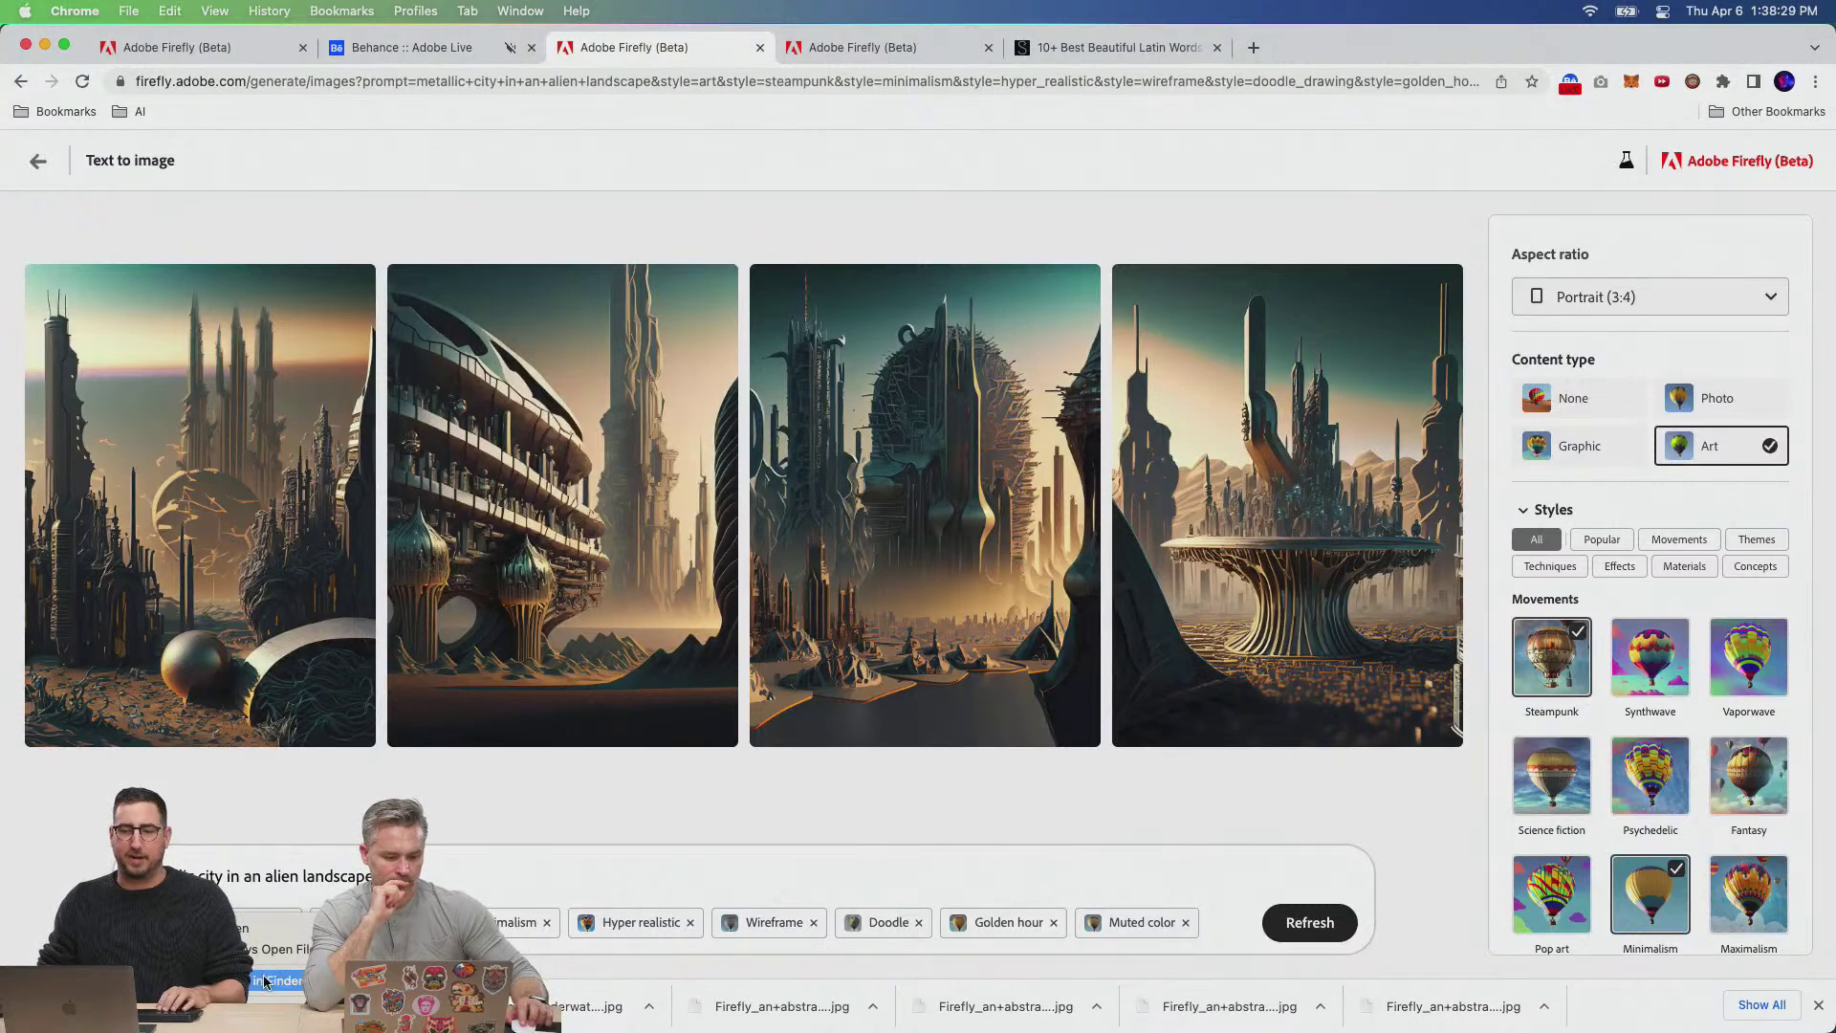
pyautogui.press('Return')
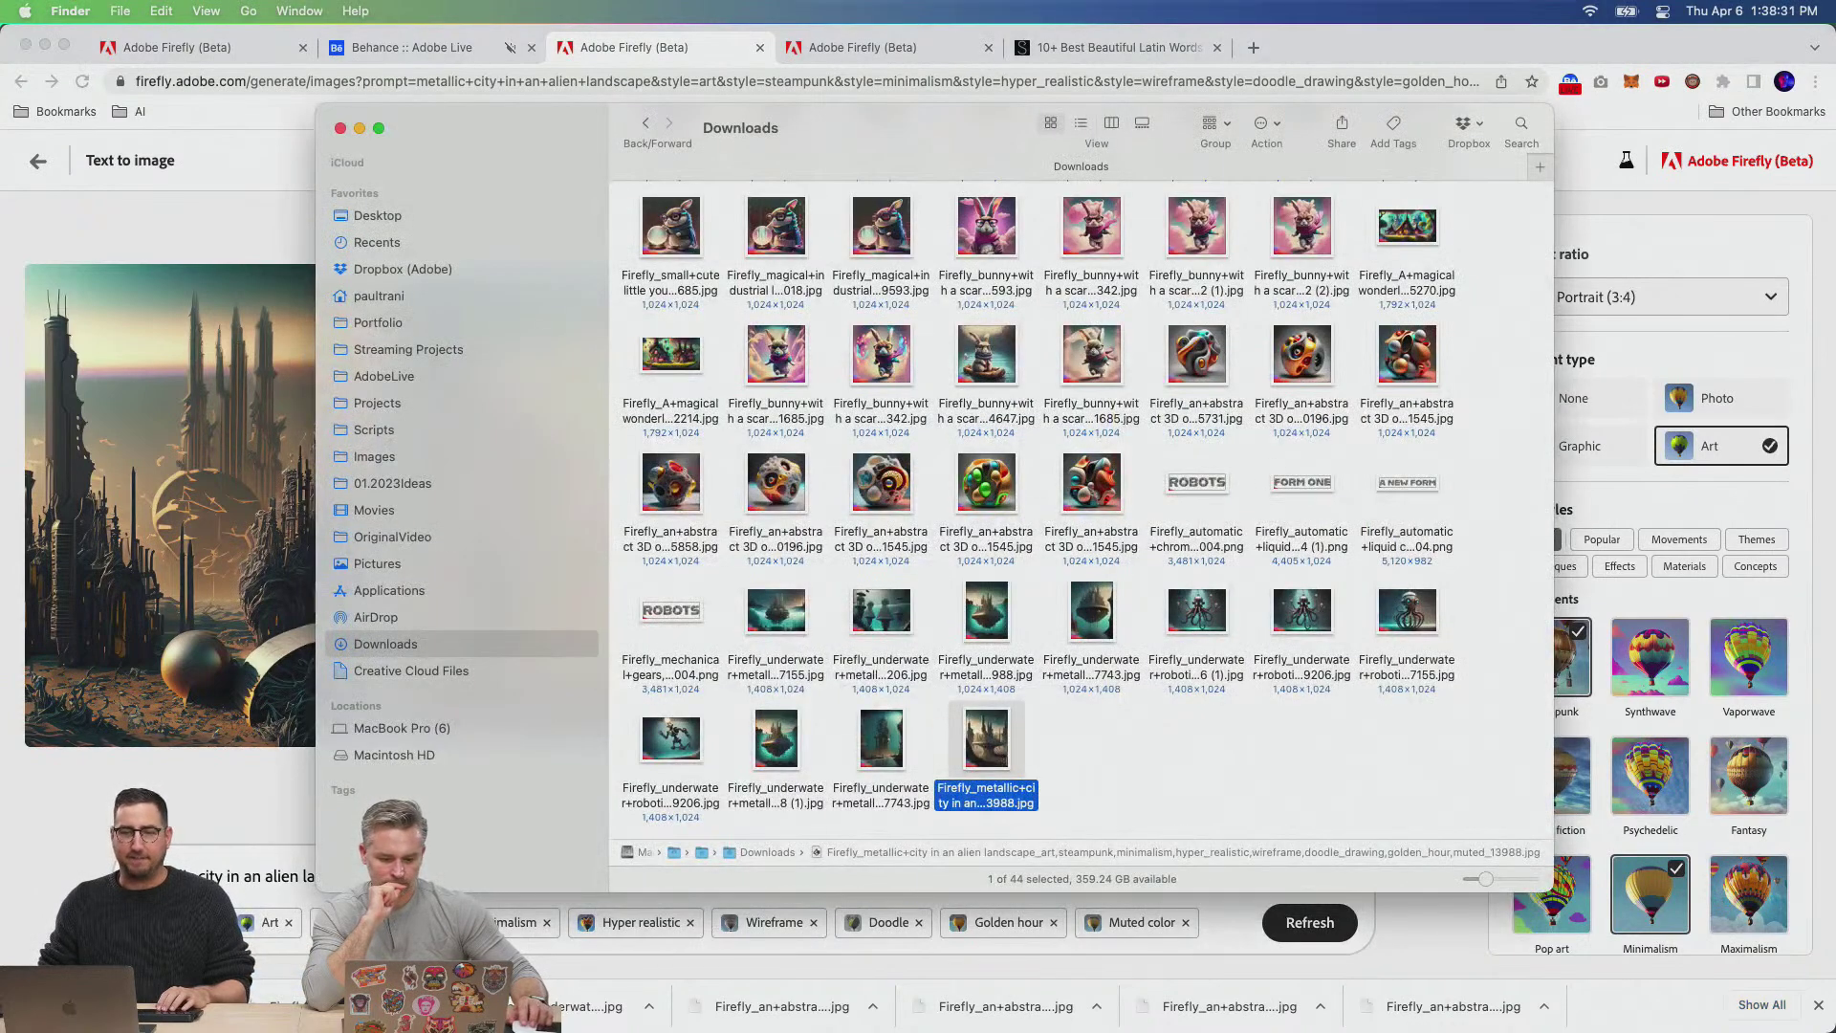
pyautogui.press('super+o')
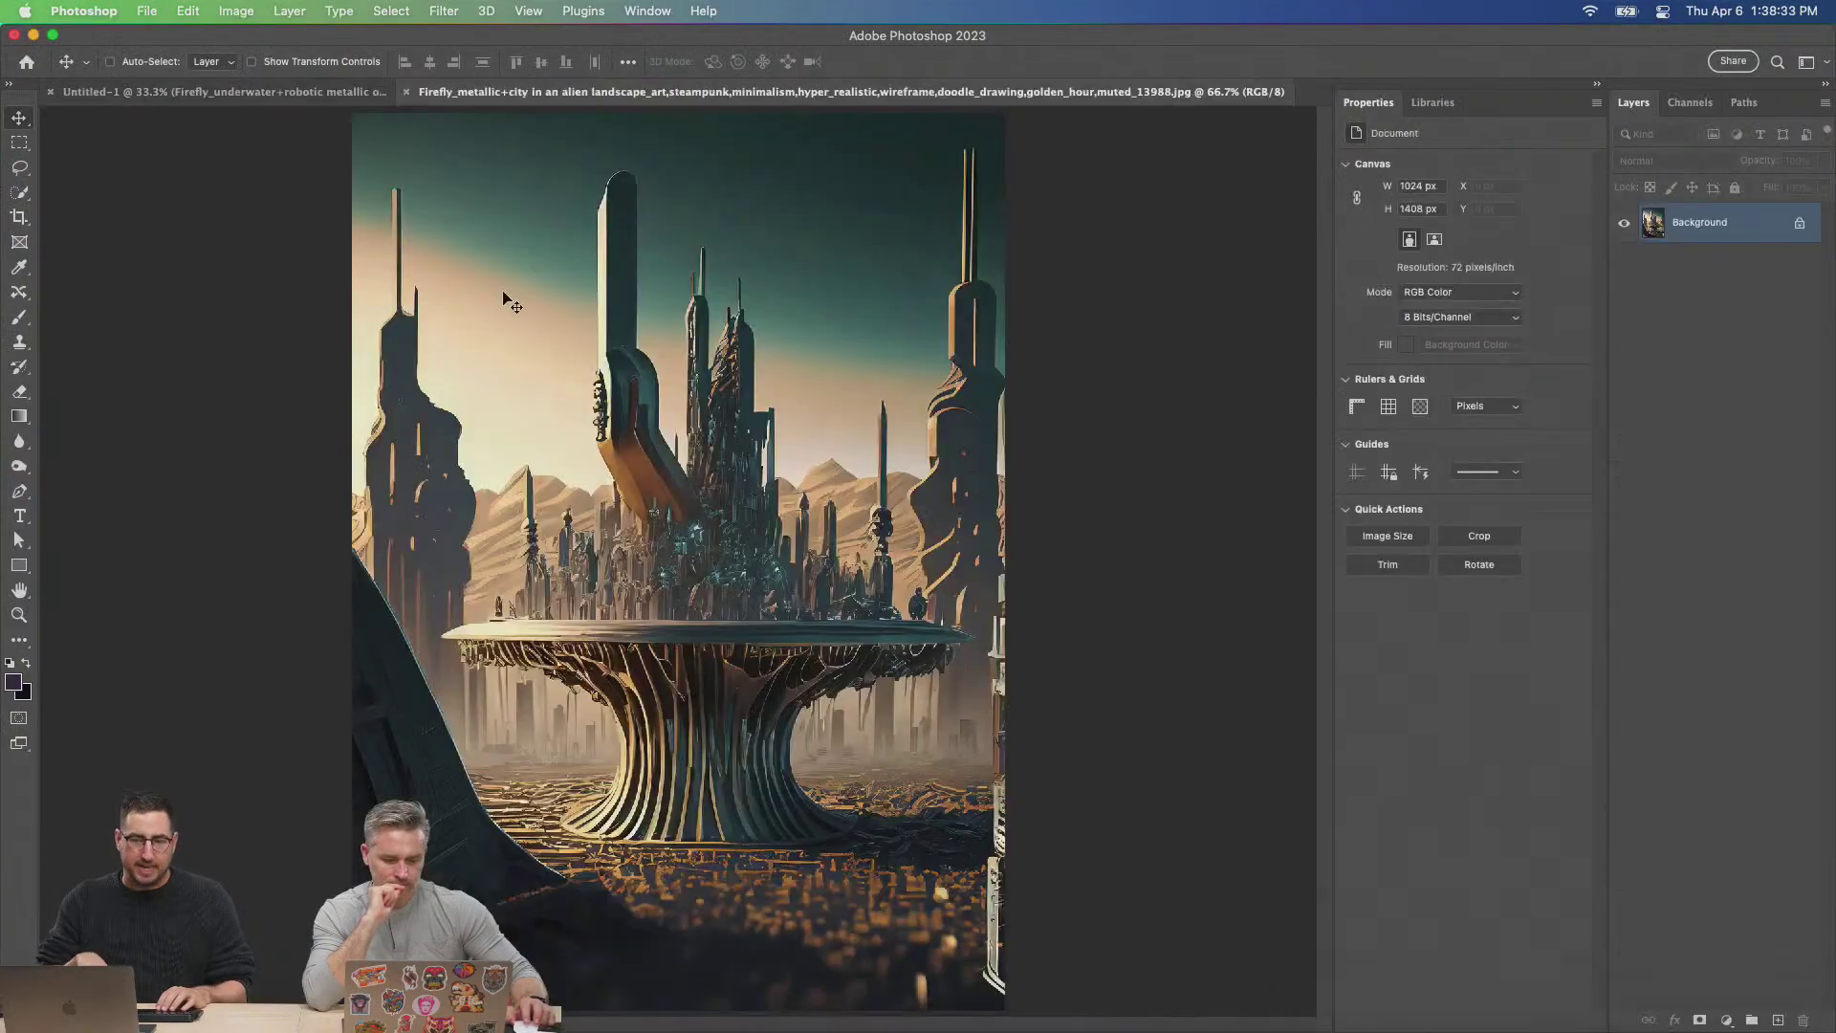
# Lasso the lower-left corner of the metallic city image and fill it with Content-Aware at 100% opacity, with Color Adaptation on.
pyautogui.click(20, 167)
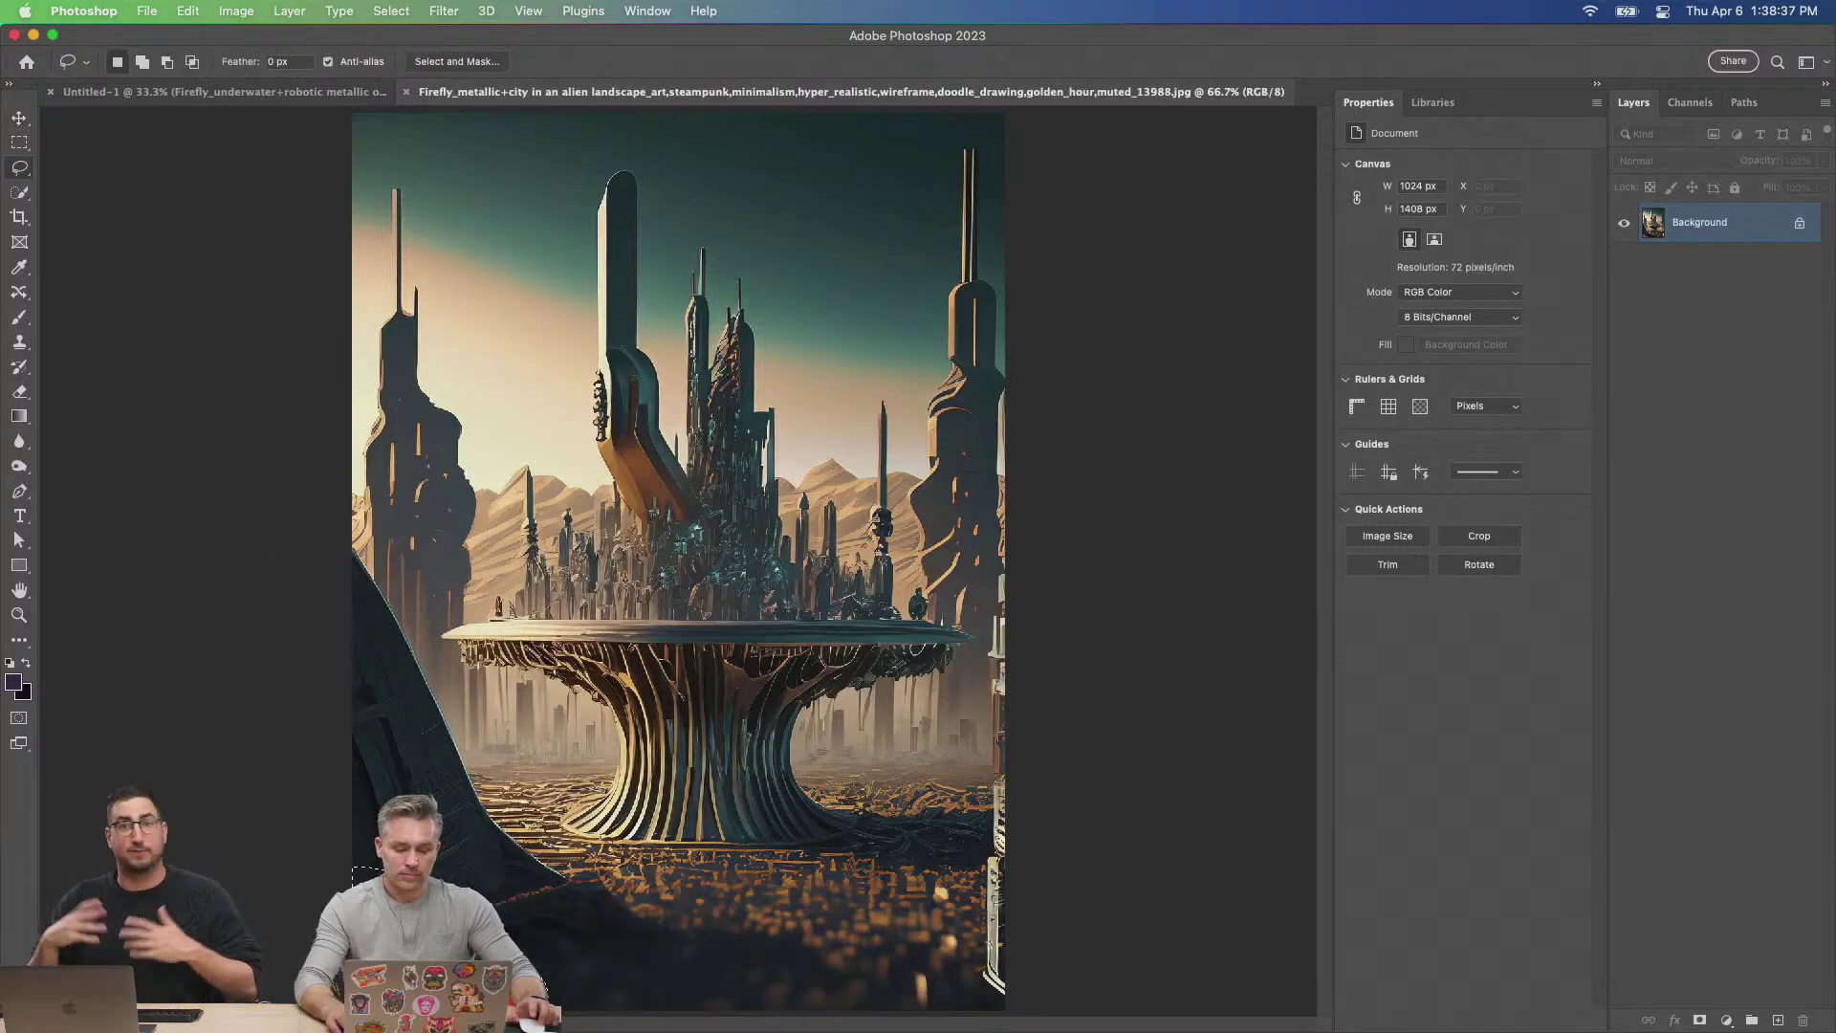
pyautogui.hotkey('shift', 'BackSpace')
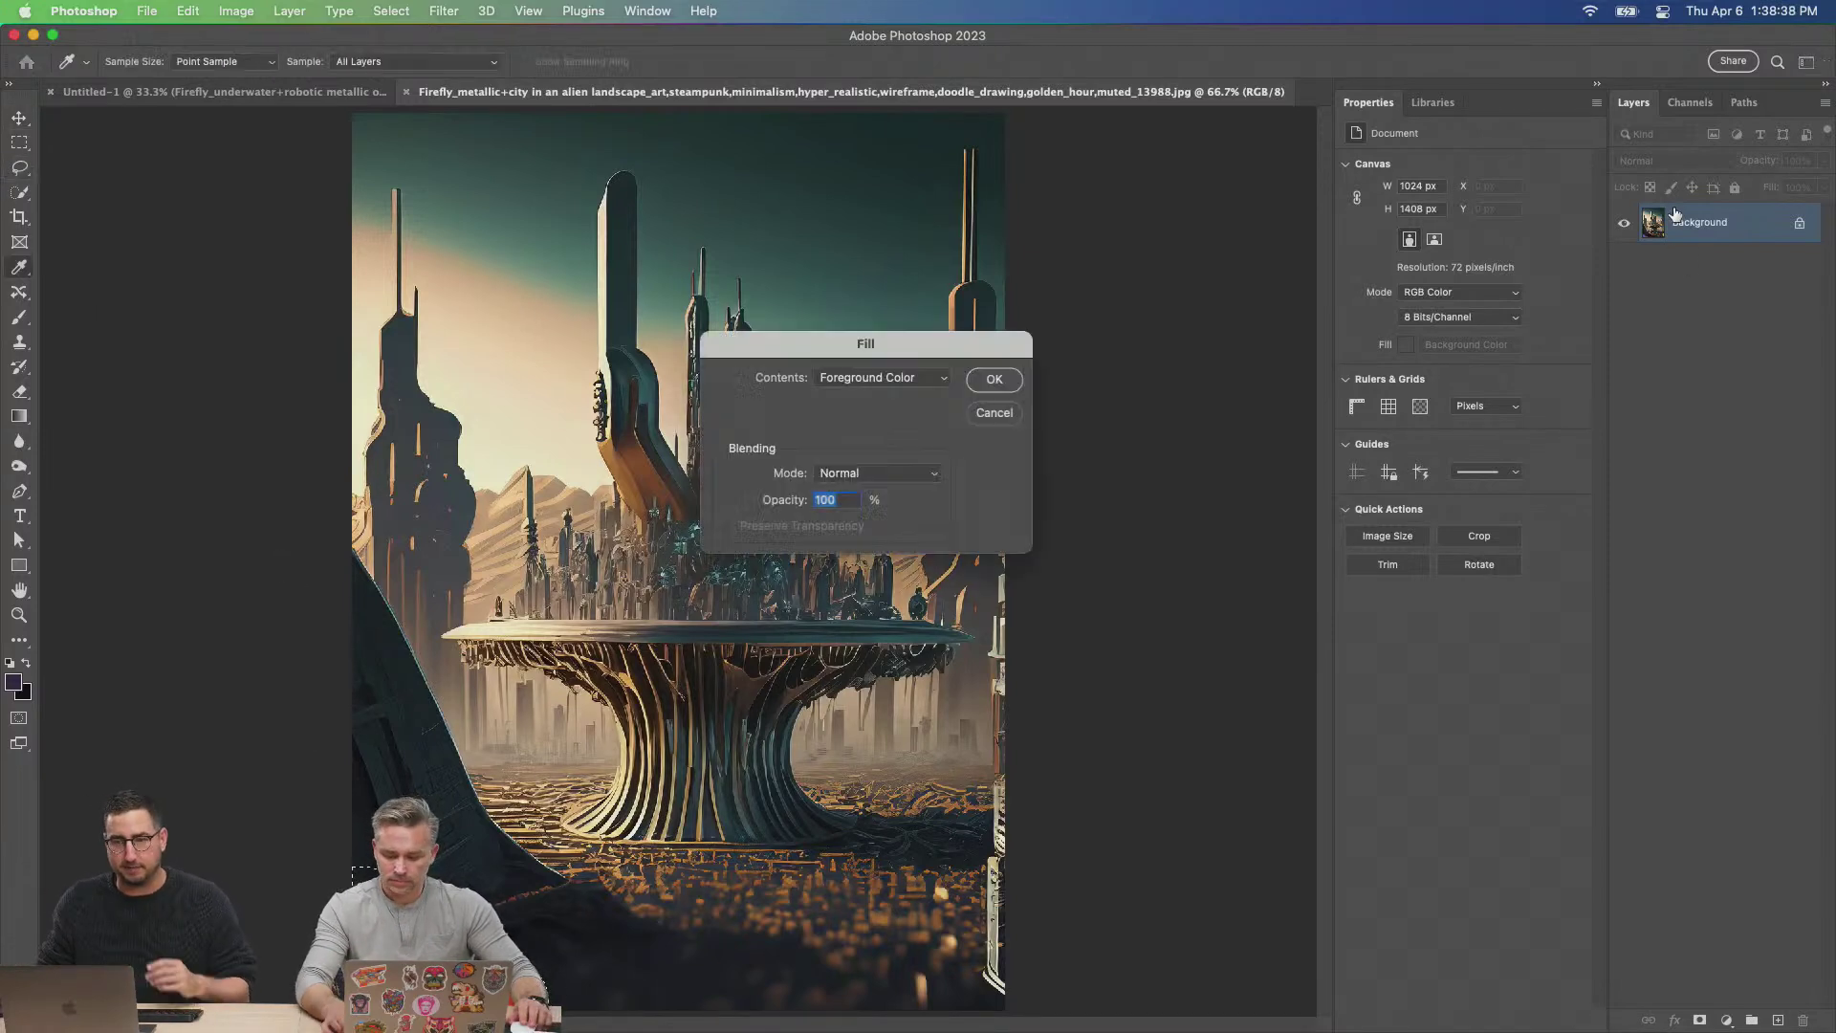
pyautogui.click(822, 378)
pyautogui.click(857, 459)
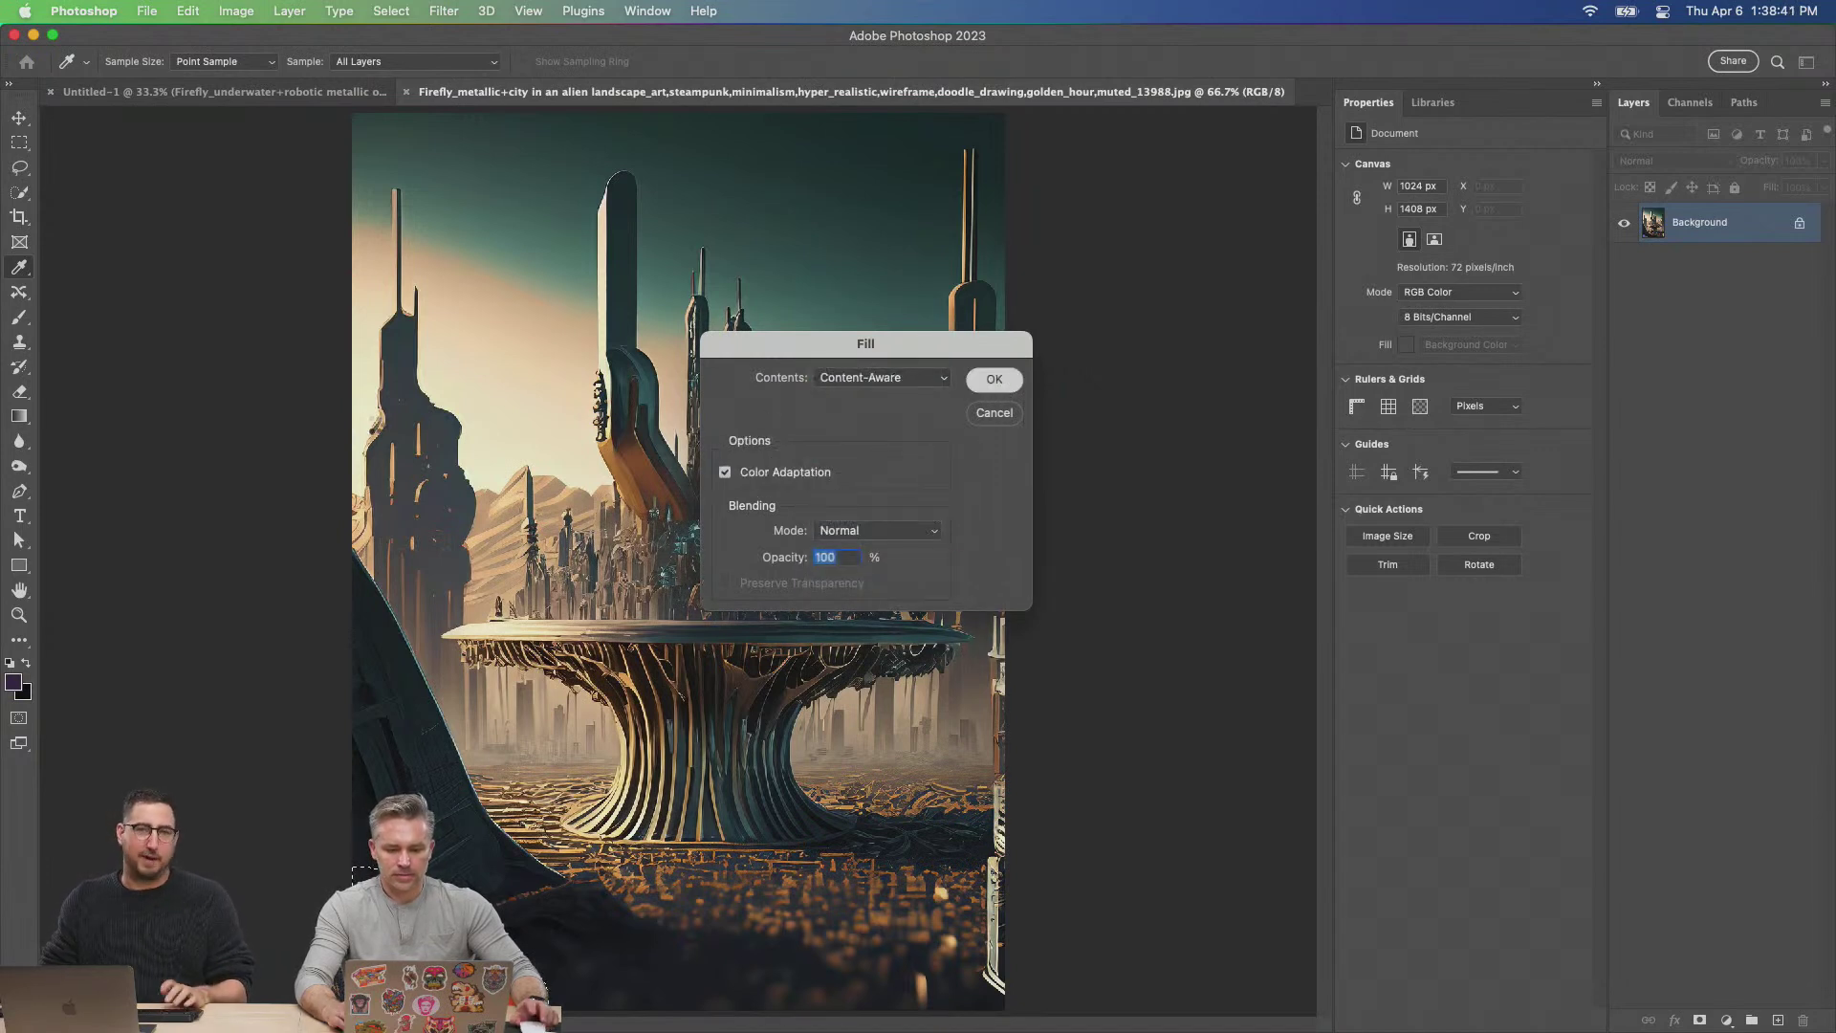
pyautogui.press('Return')
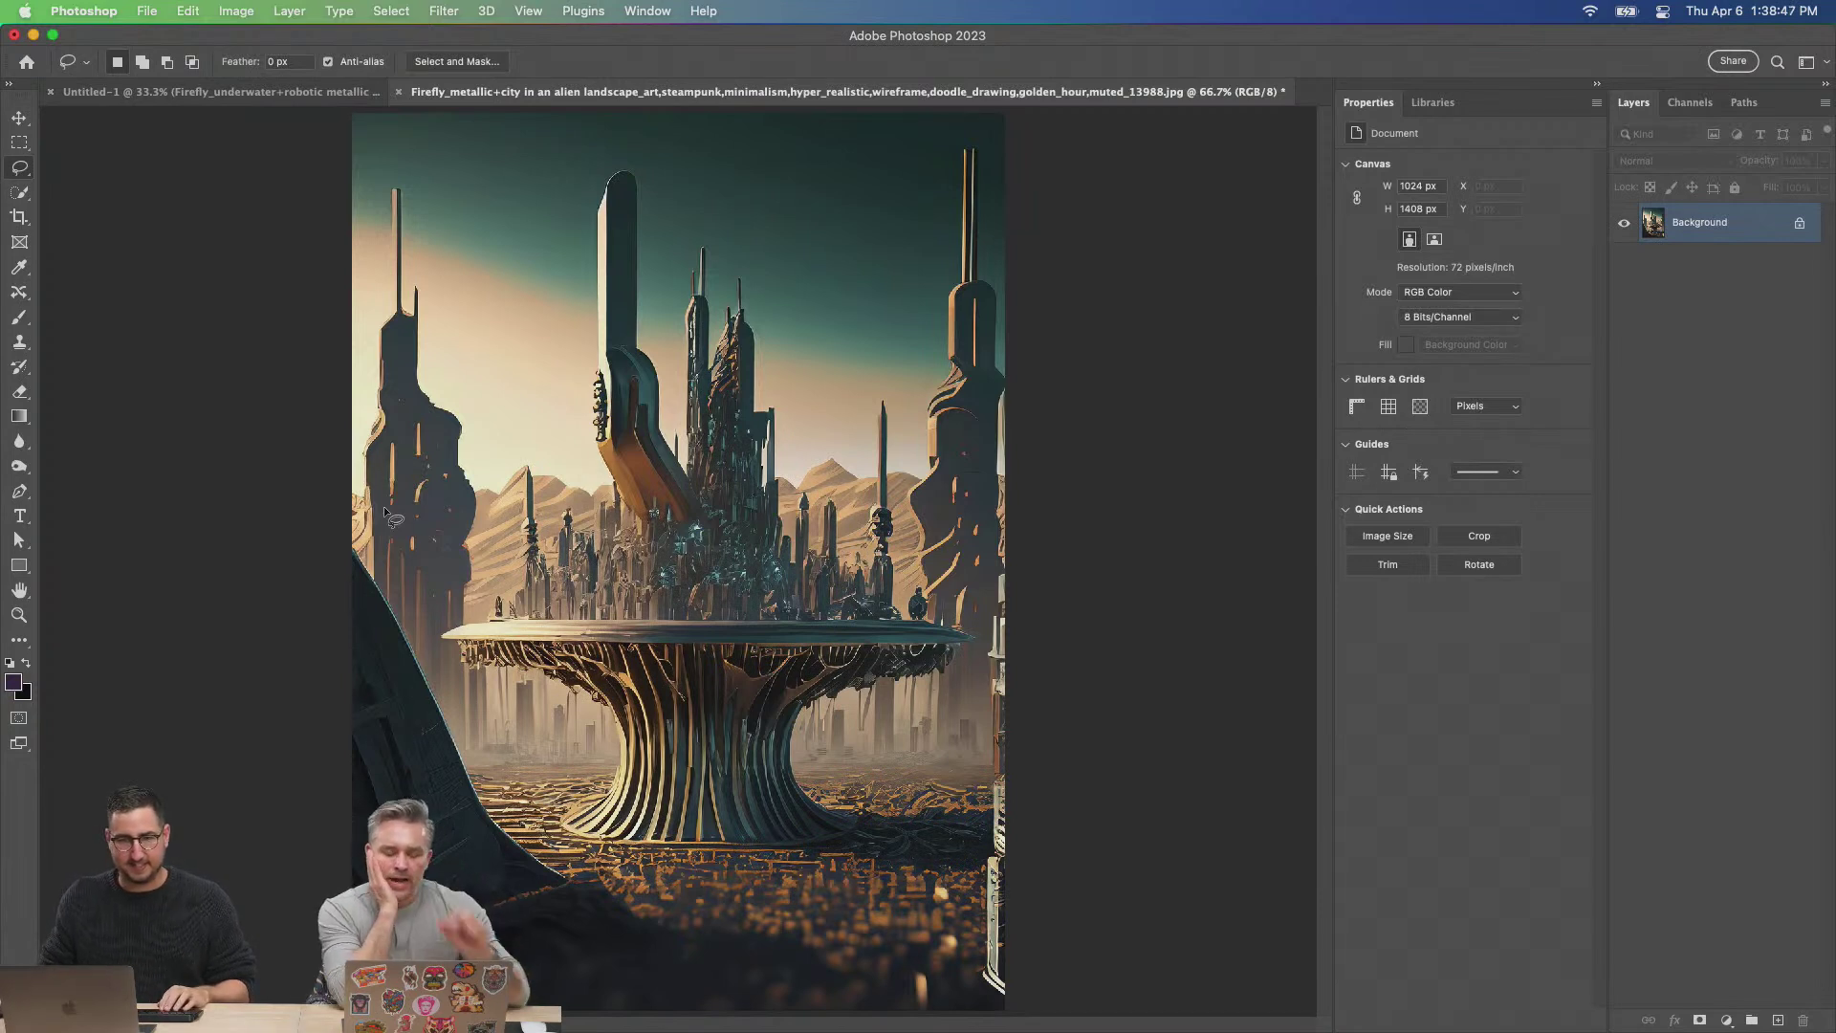
# Return to Firefly in Chrome and look through the Movements and Themes styles for the metallic city images.
pyautogui.click(1061, 1002)
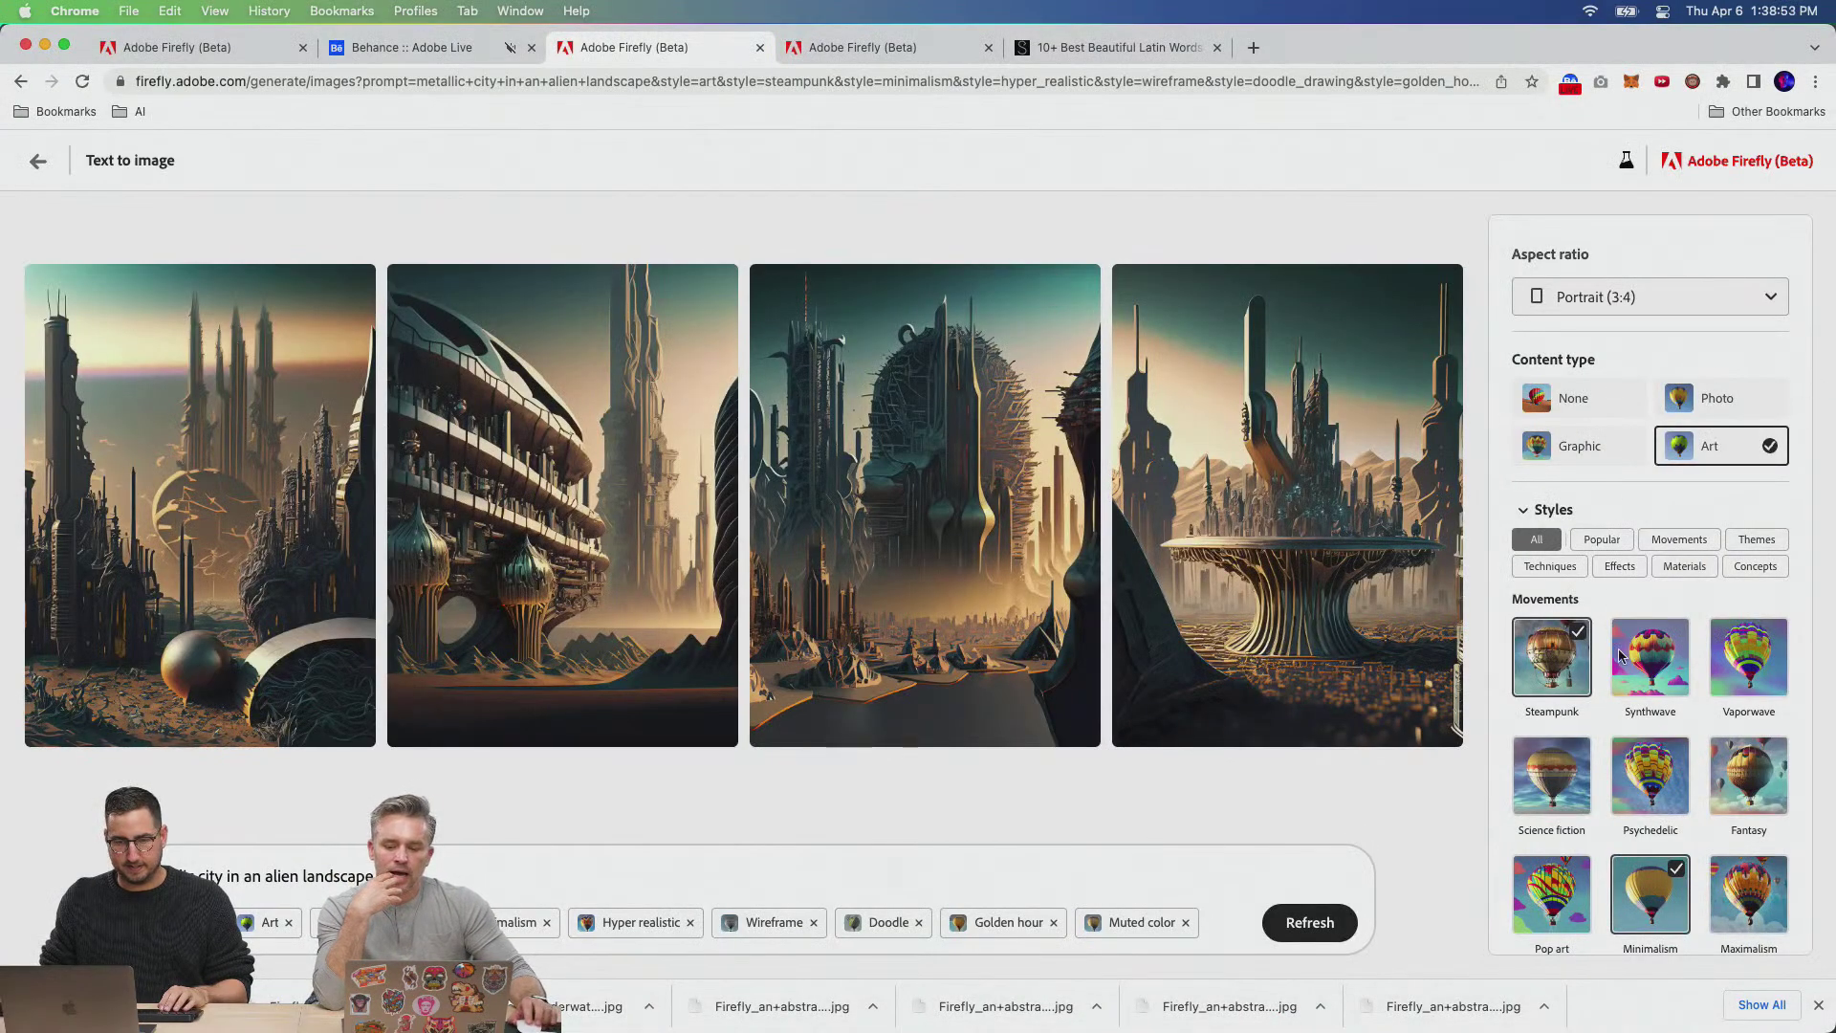
pyautogui.scroll(-3, 1619, 649)
pyautogui.scroll(-3, 1627, 662)
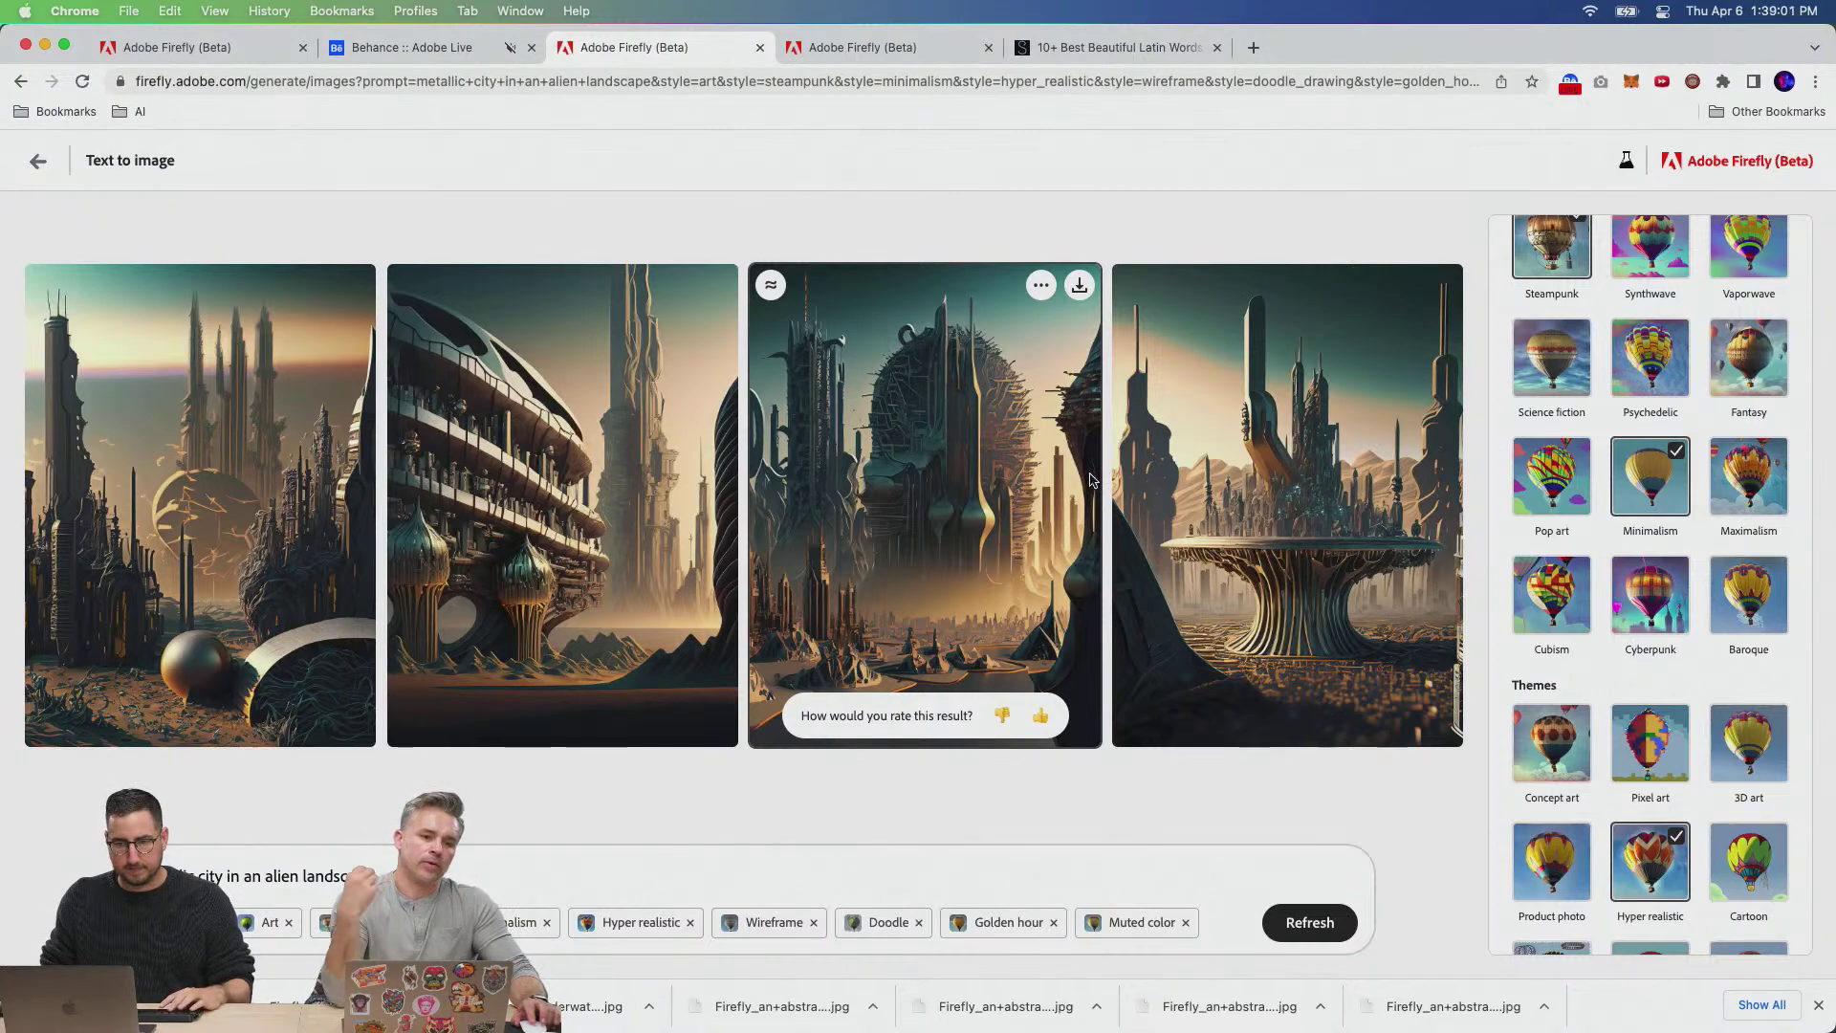
# Switch the metallic city images to the Photo content type and page through the enlarged results from the second to the fourth.
pyautogui.scroll(10, 1820, 310)
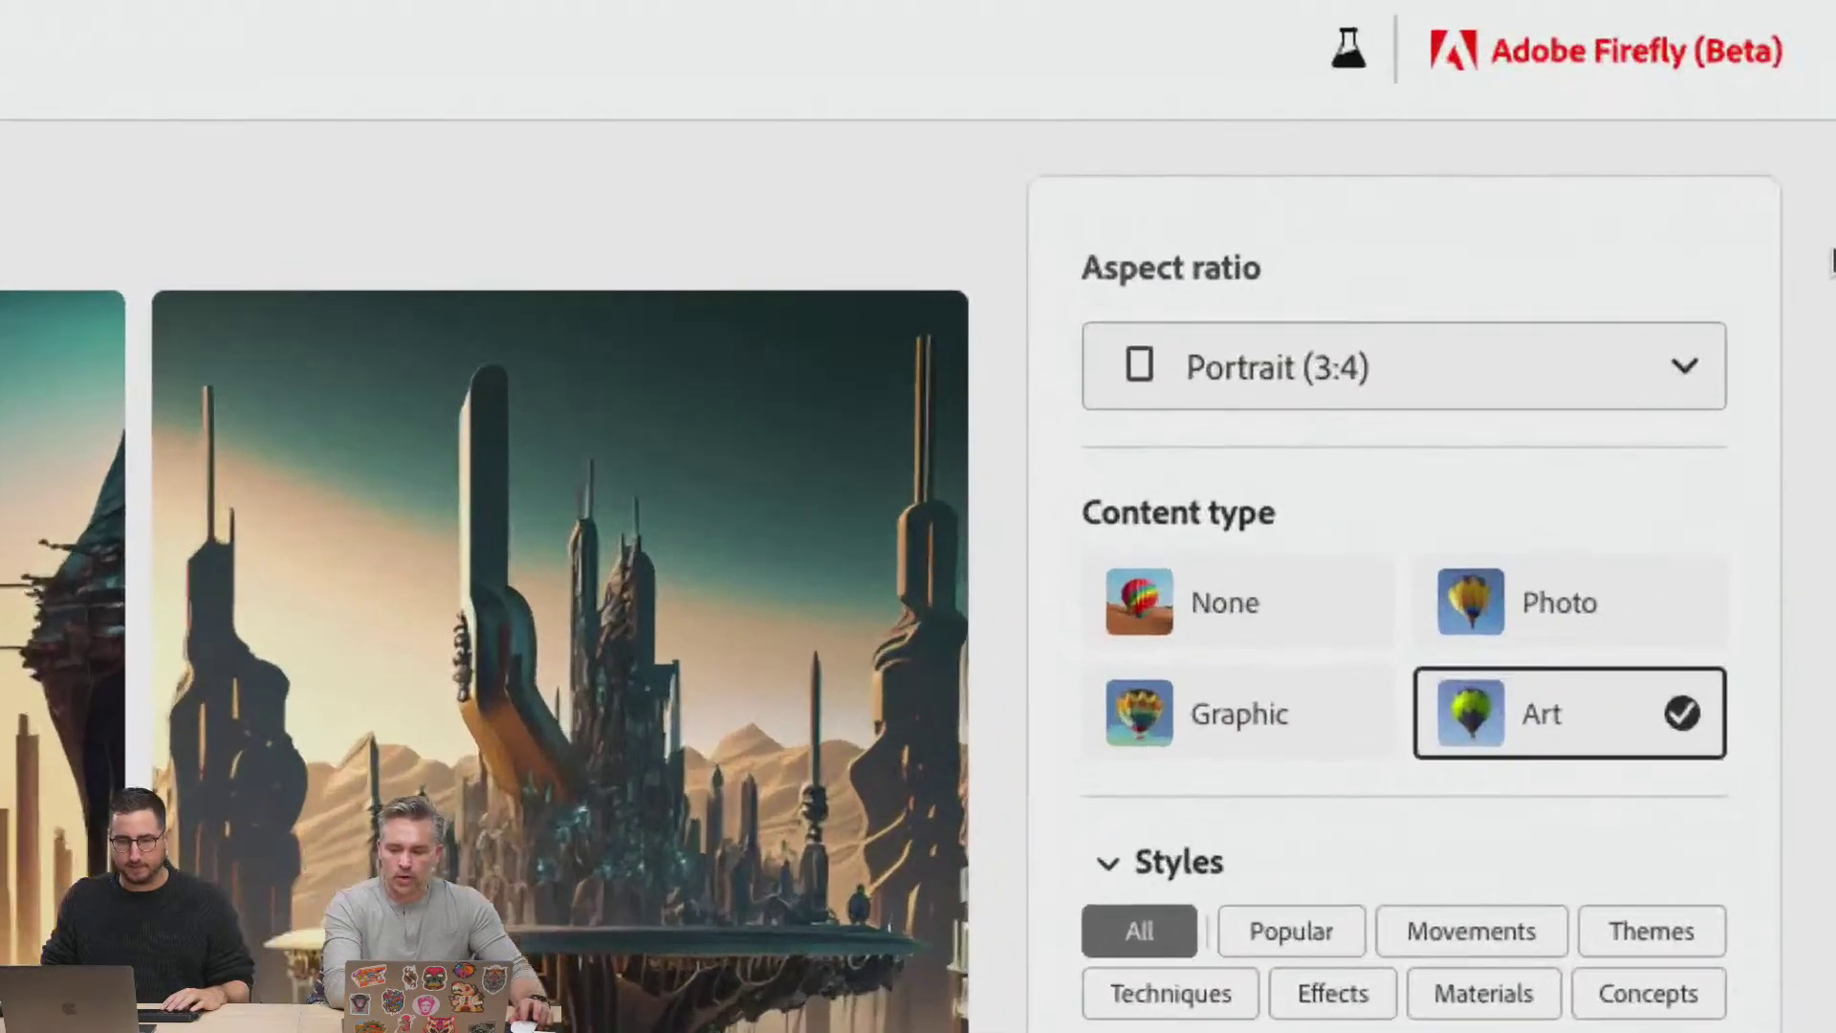
pyautogui.click(1546, 593)
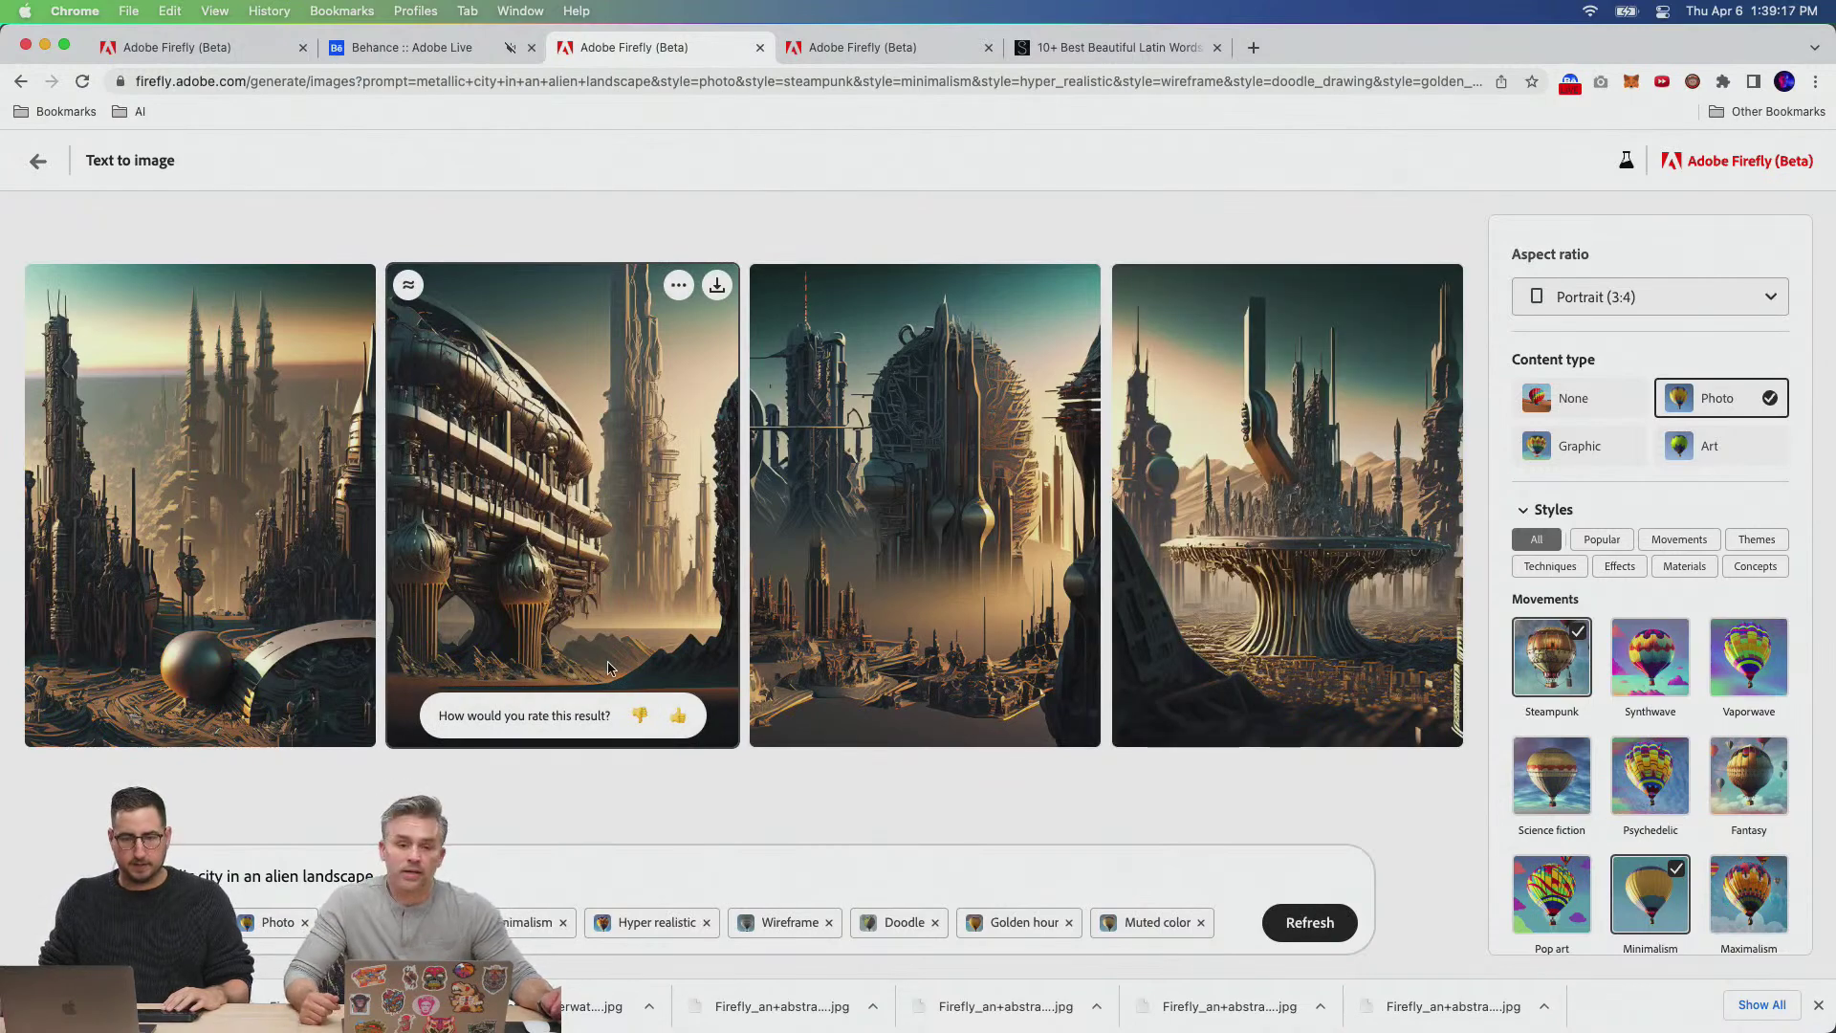
pyautogui.click(498, 527)
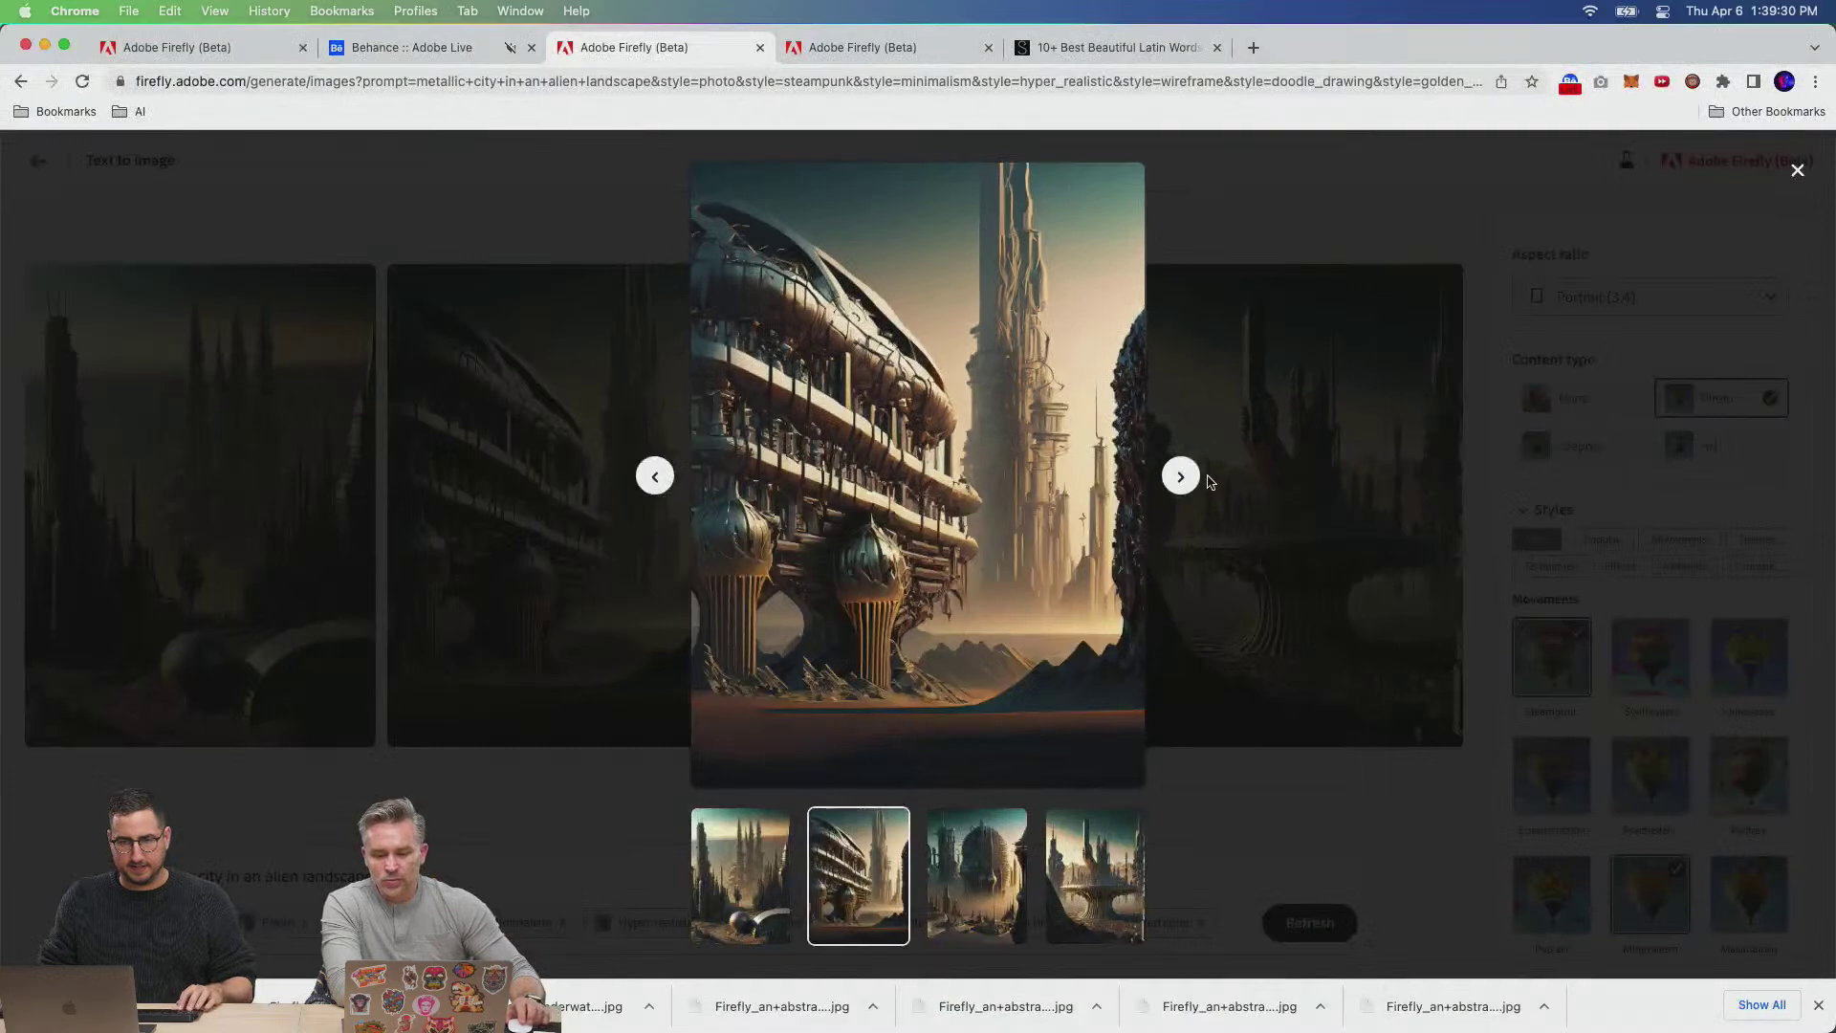
pyautogui.click(1183, 477)
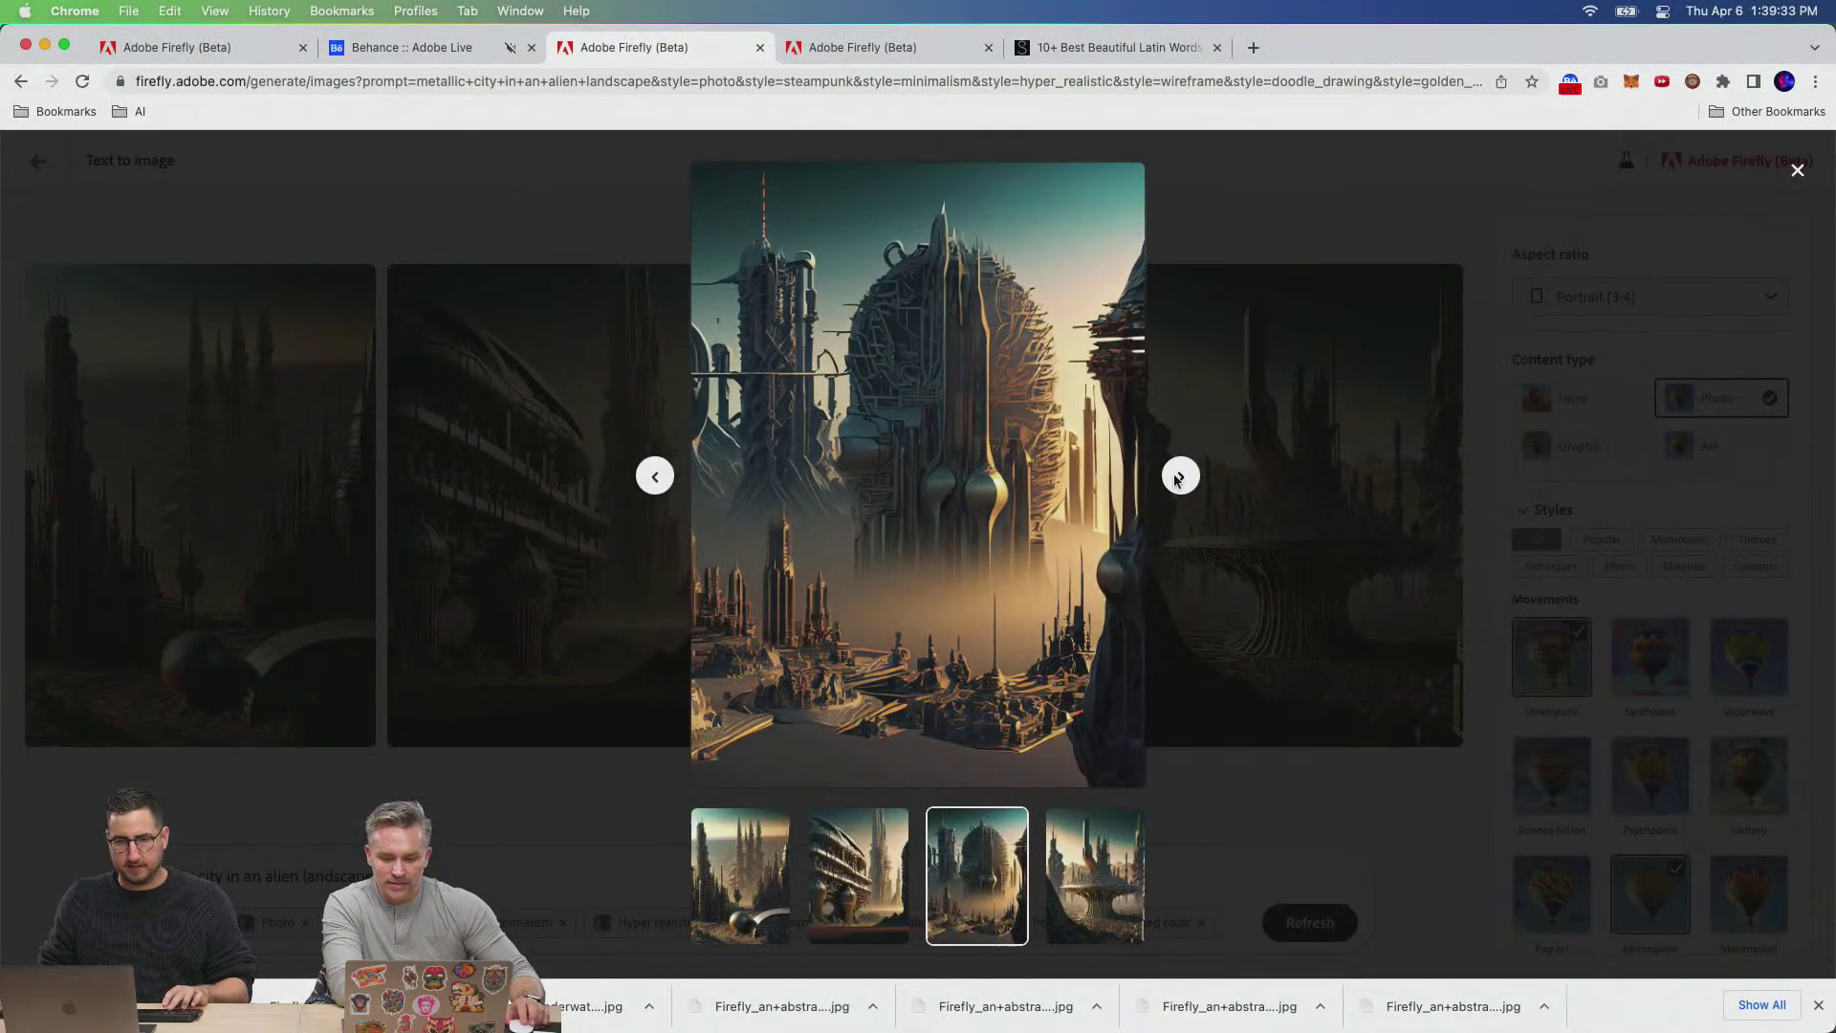
pyautogui.click(1180, 477)
# Download the fourth metallic city image with Content Credentials included and close the enlarged view.
pyautogui.moveTo(997, 271)
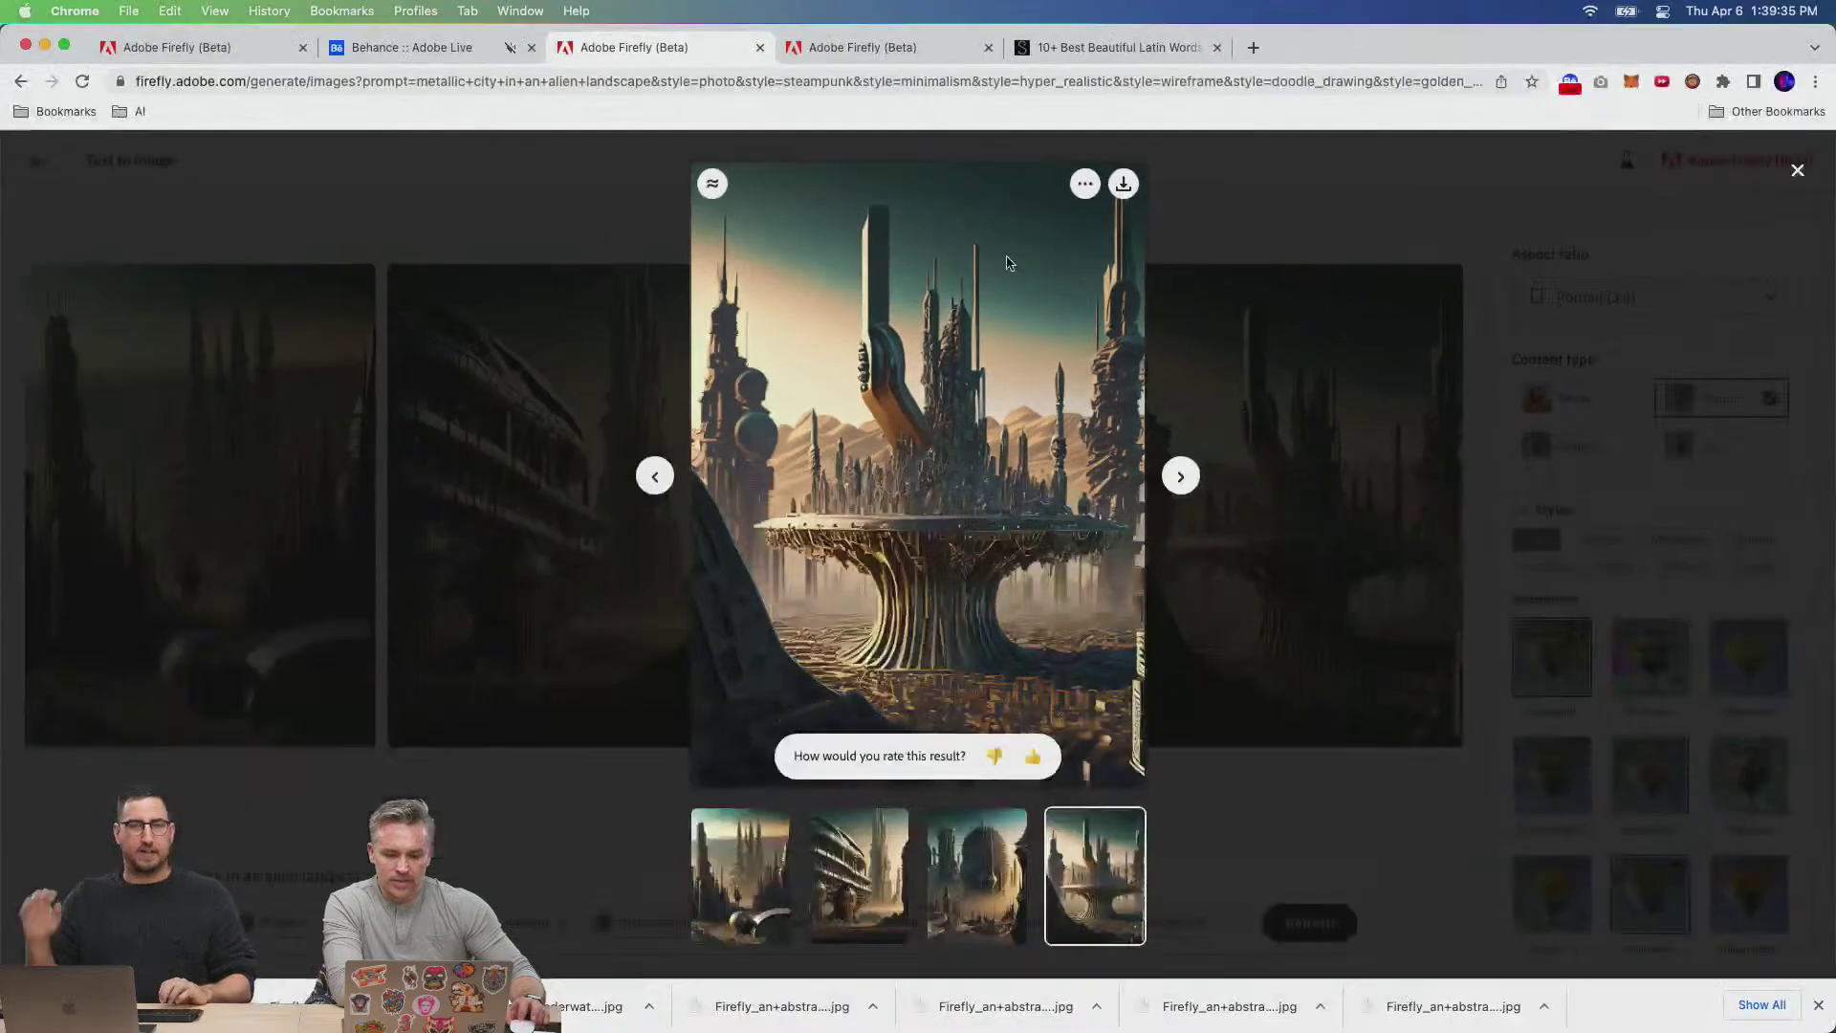
pyautogui.click(1125, 186)
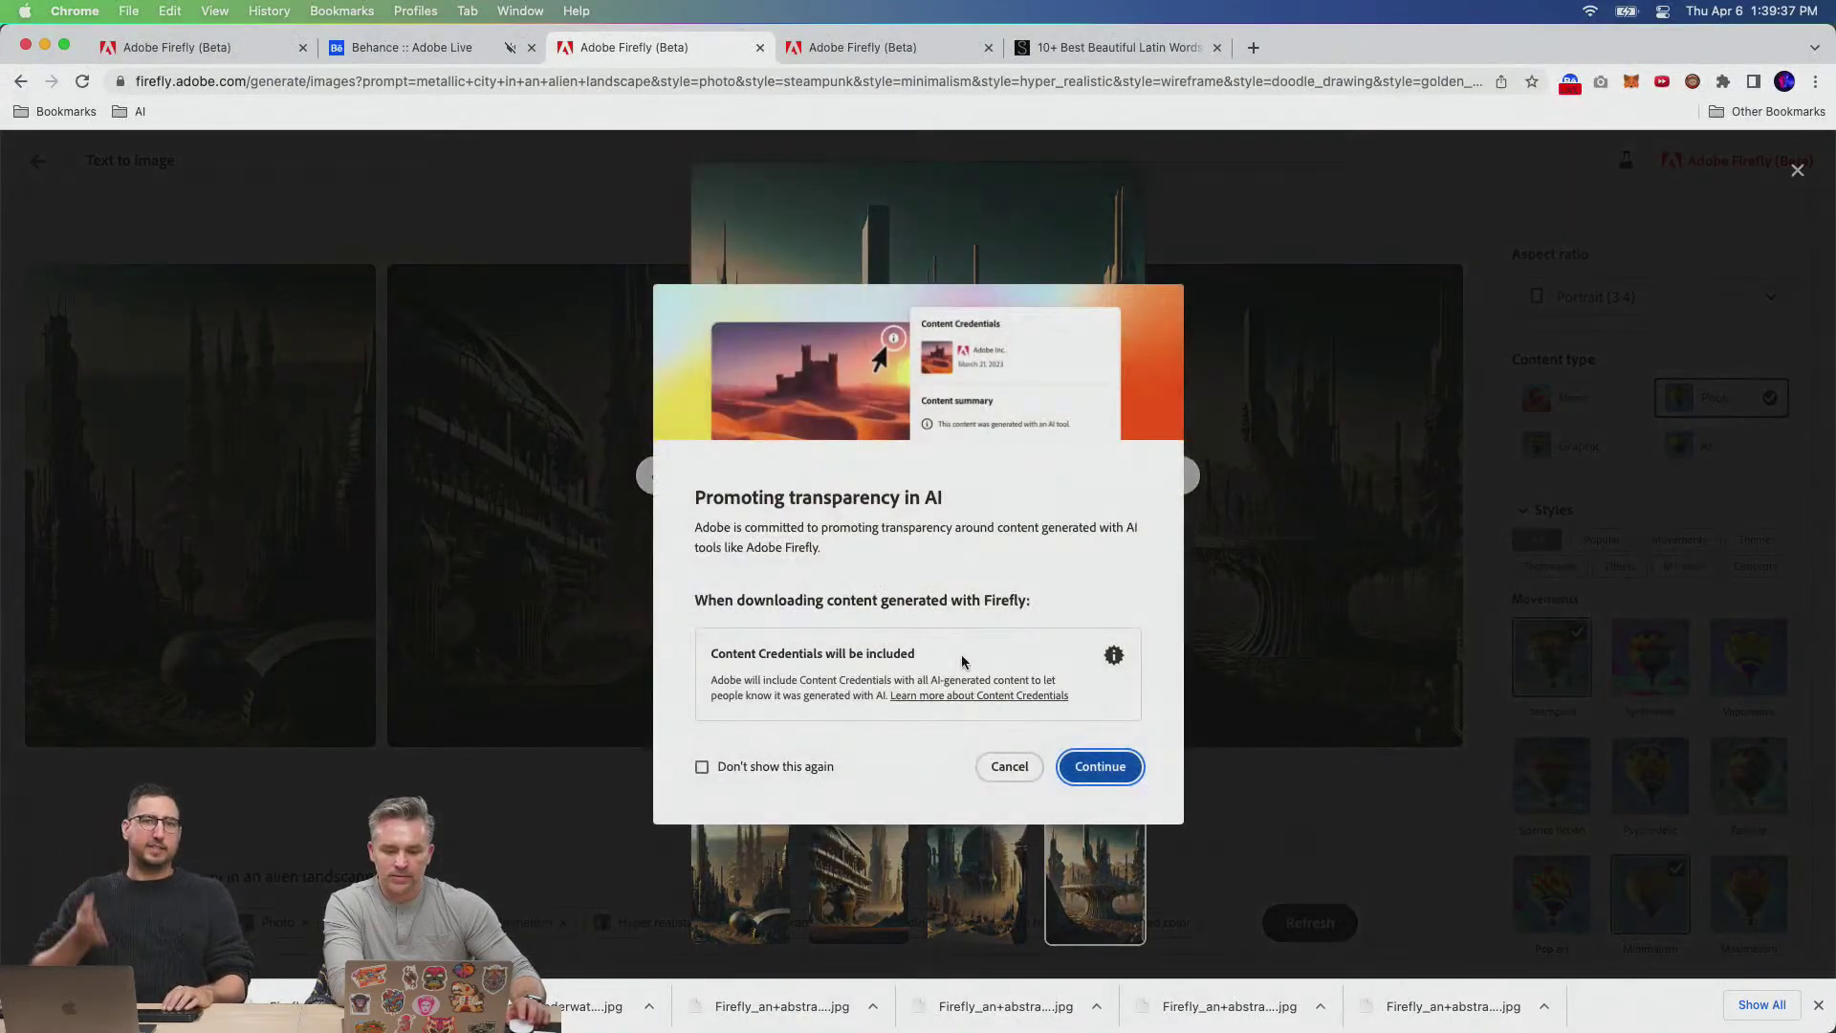
pyautogui.click(1097, 768)
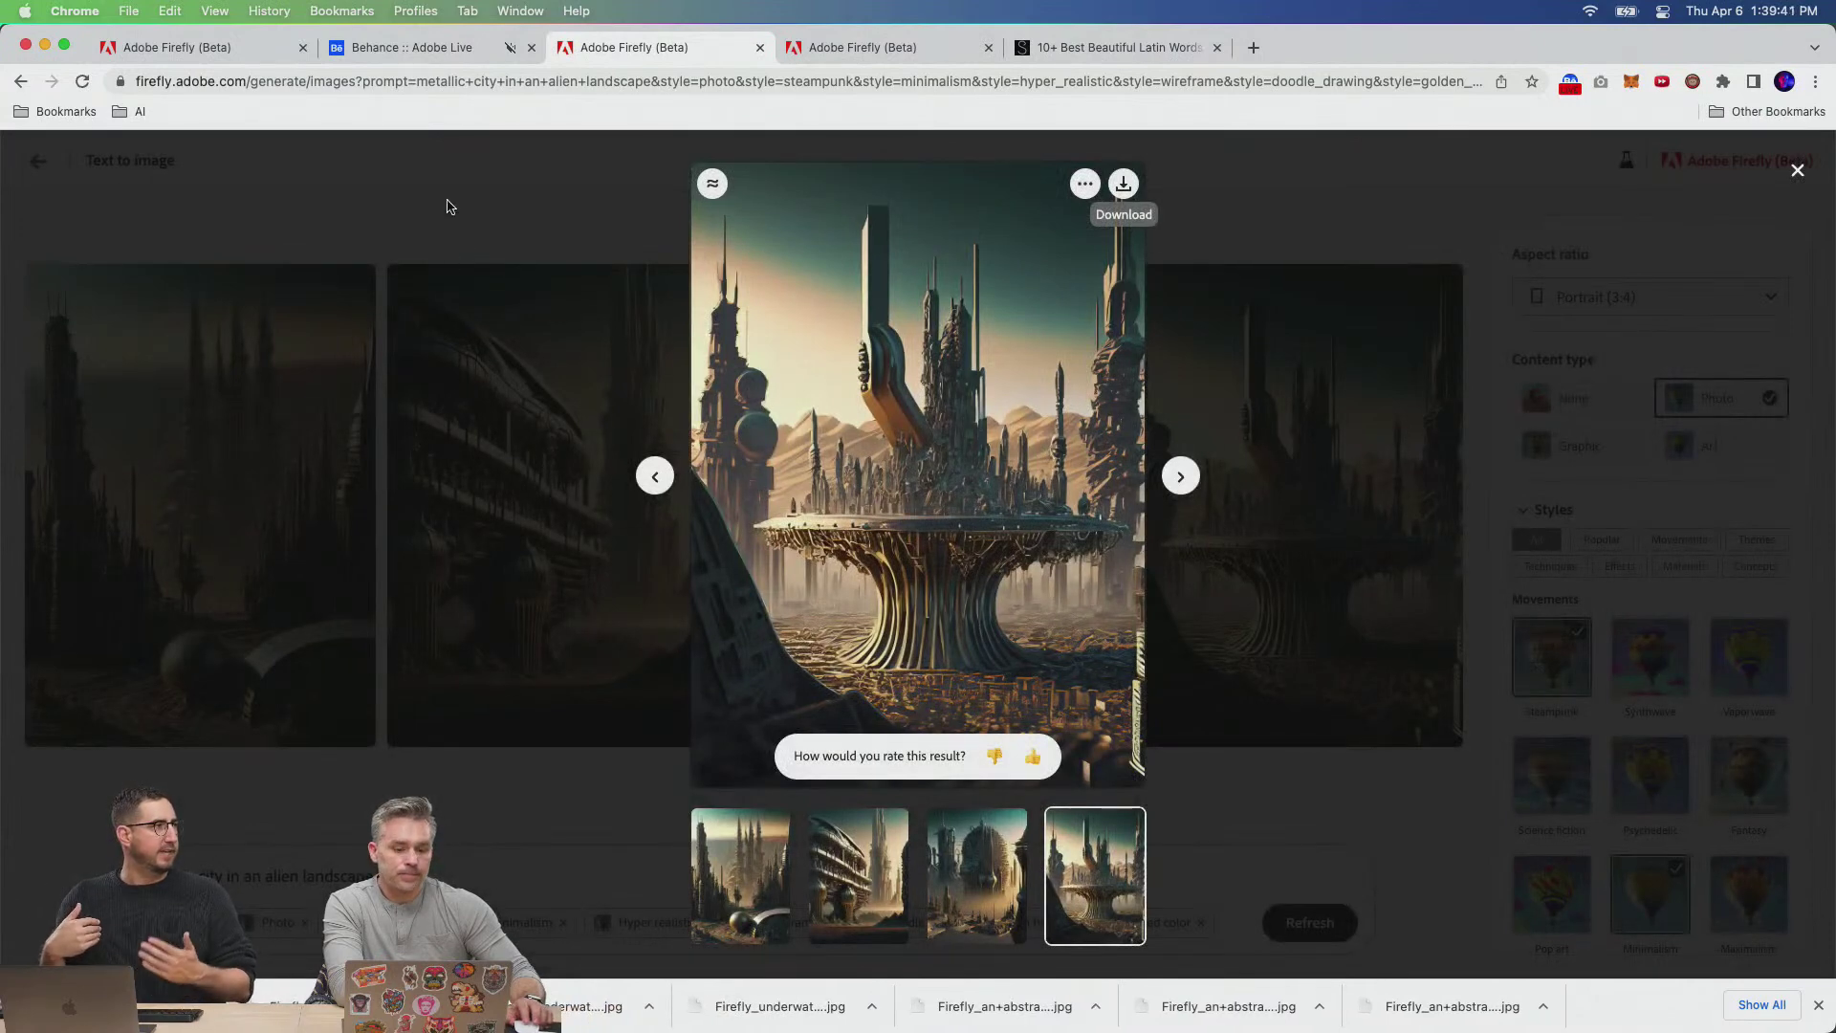
pyautogui.click(450, 204)
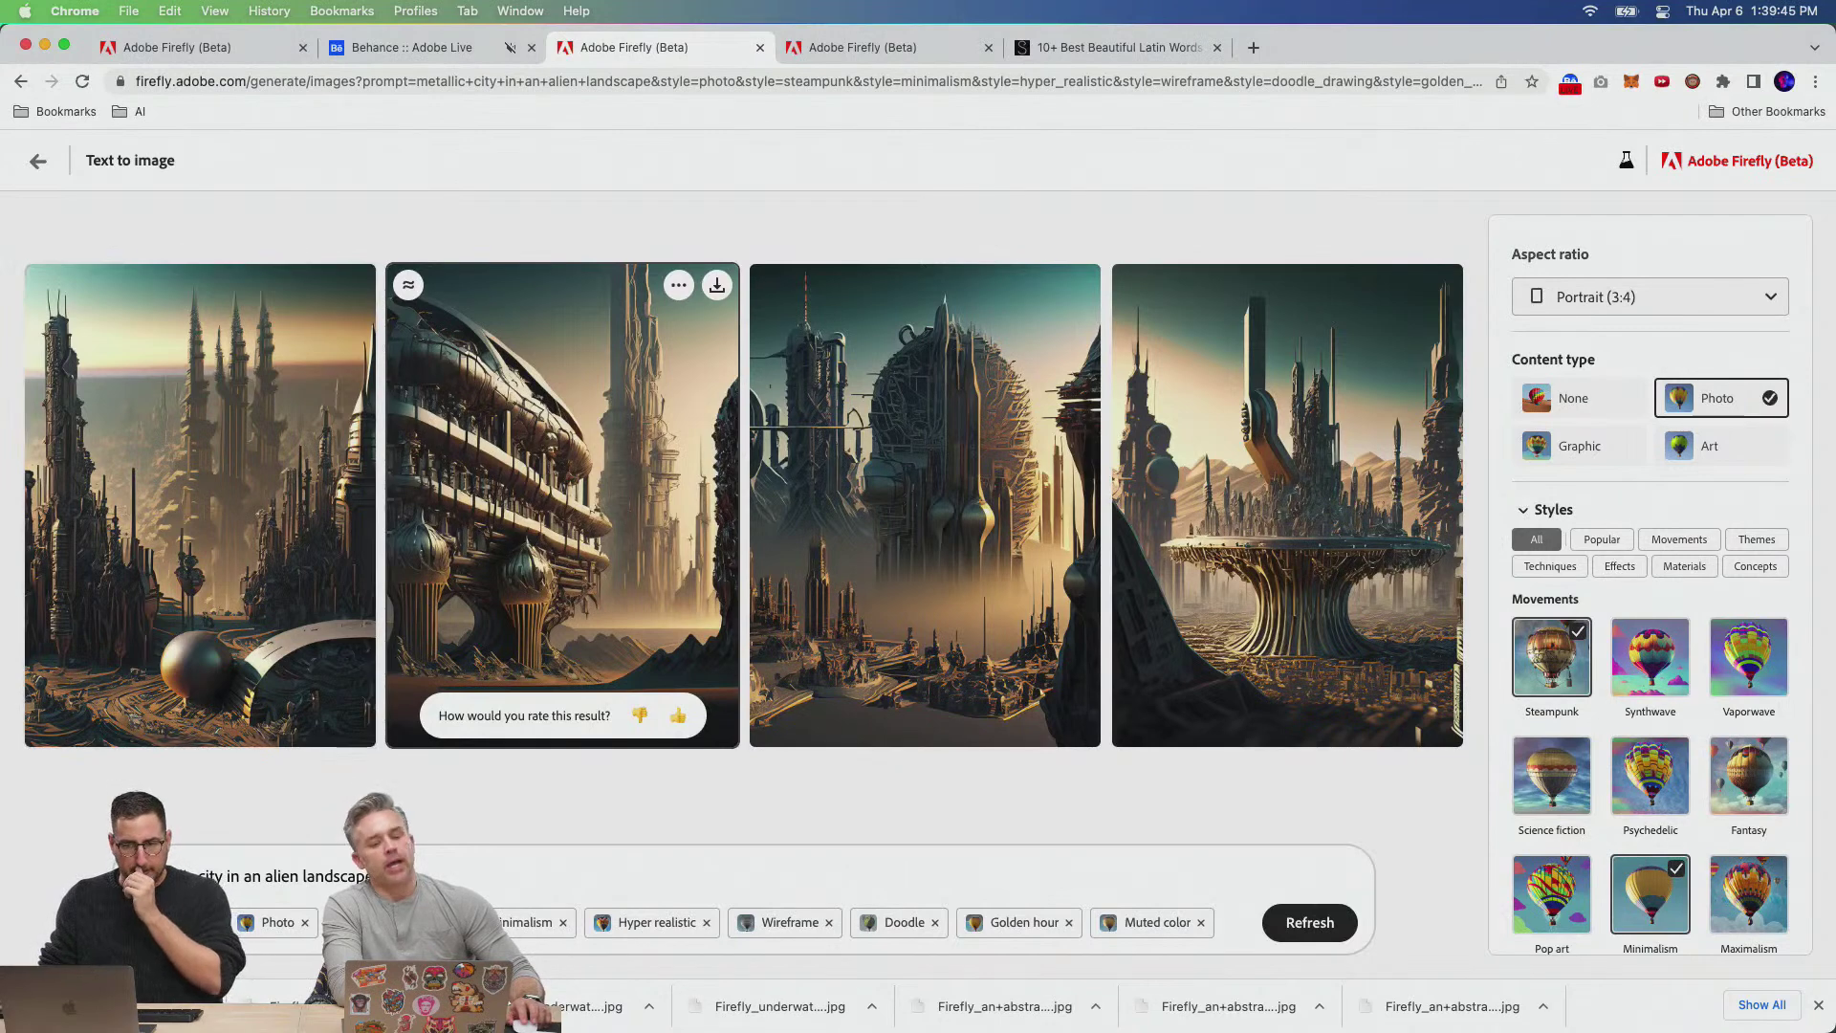
# Replace the text prompt with "alien astronaut looking into space".
pyautogui.moveTo(378, 876); pyautogui.dragTo(5, 843)
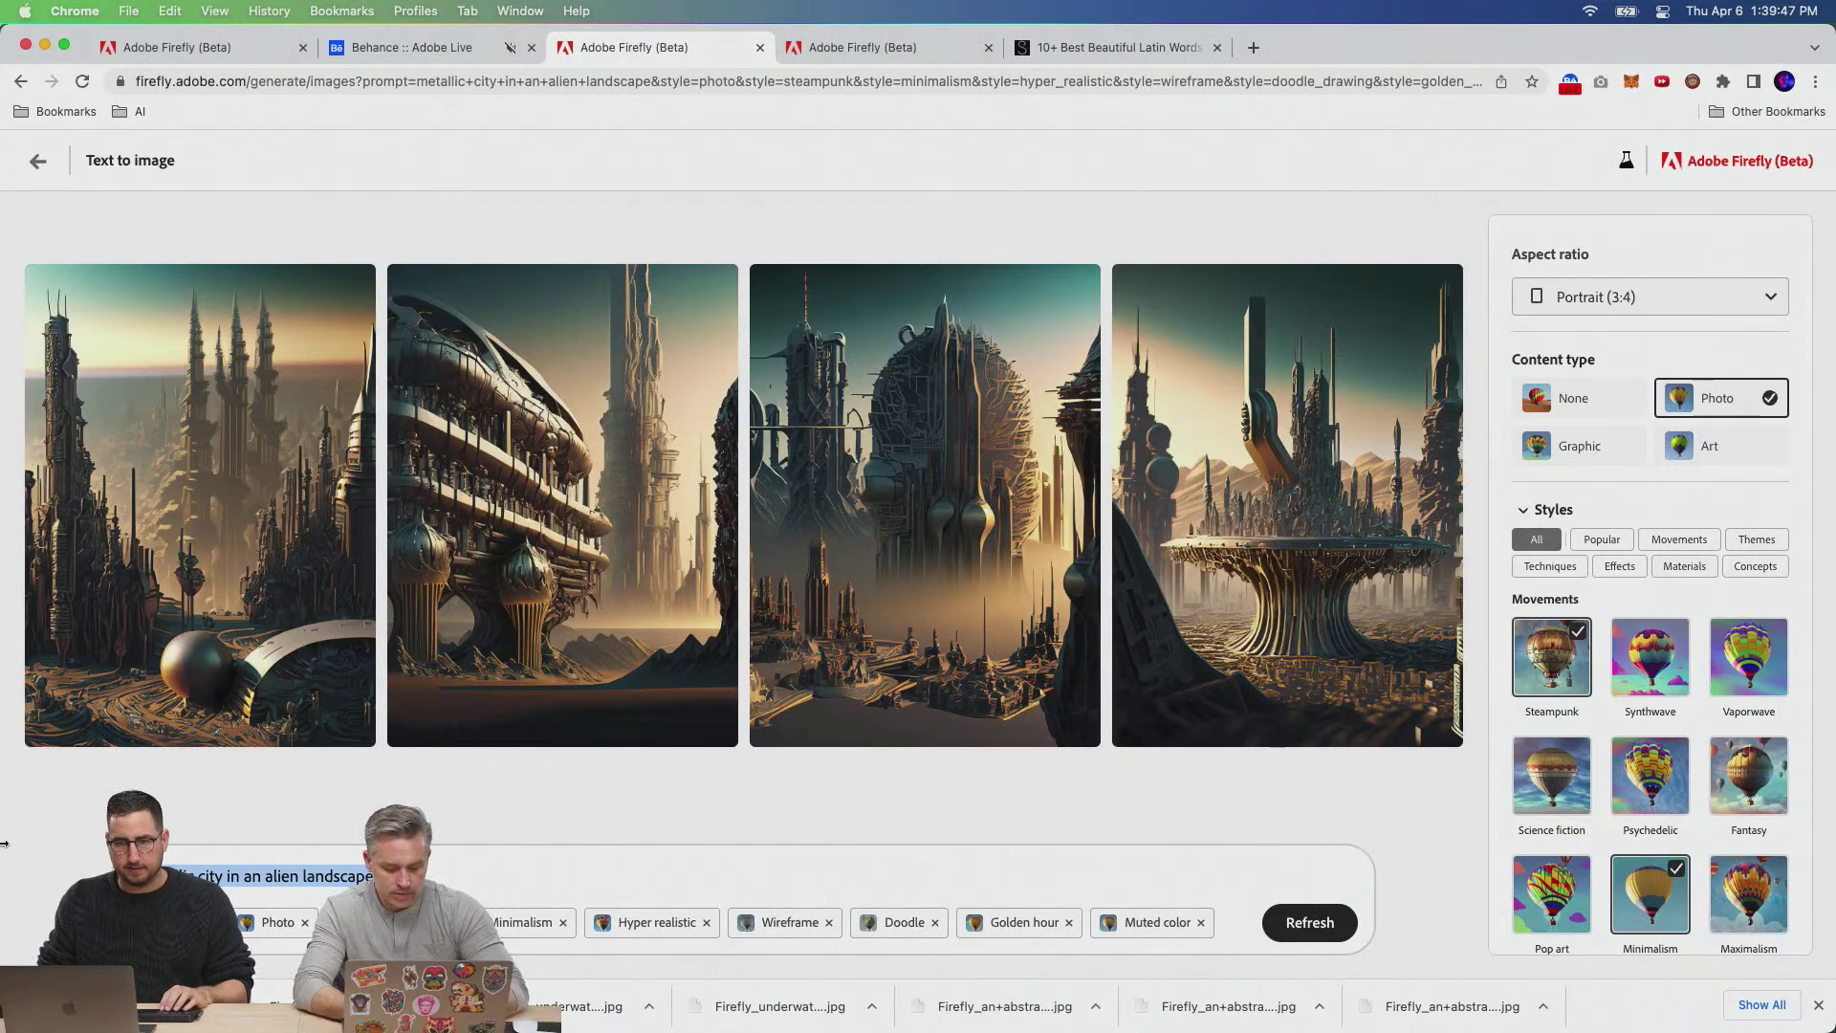
pyautogui.press('BackSpace')
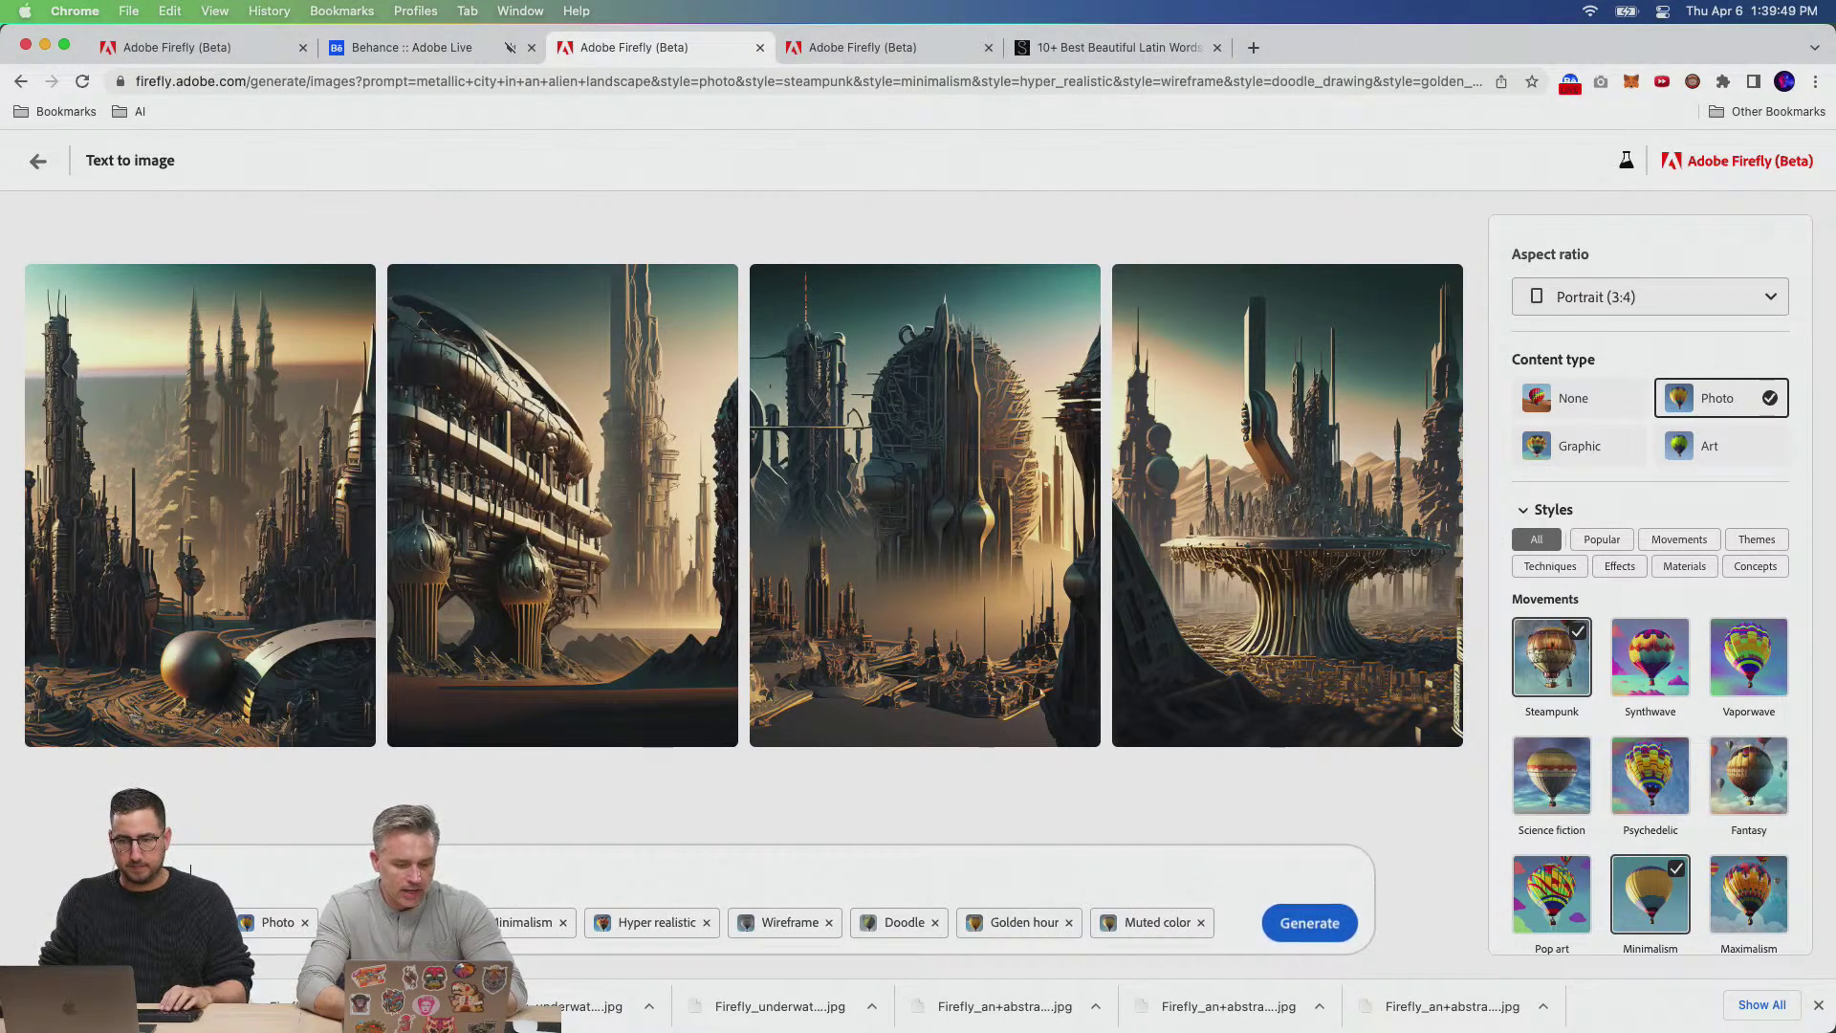
pyautogui.write('t look')
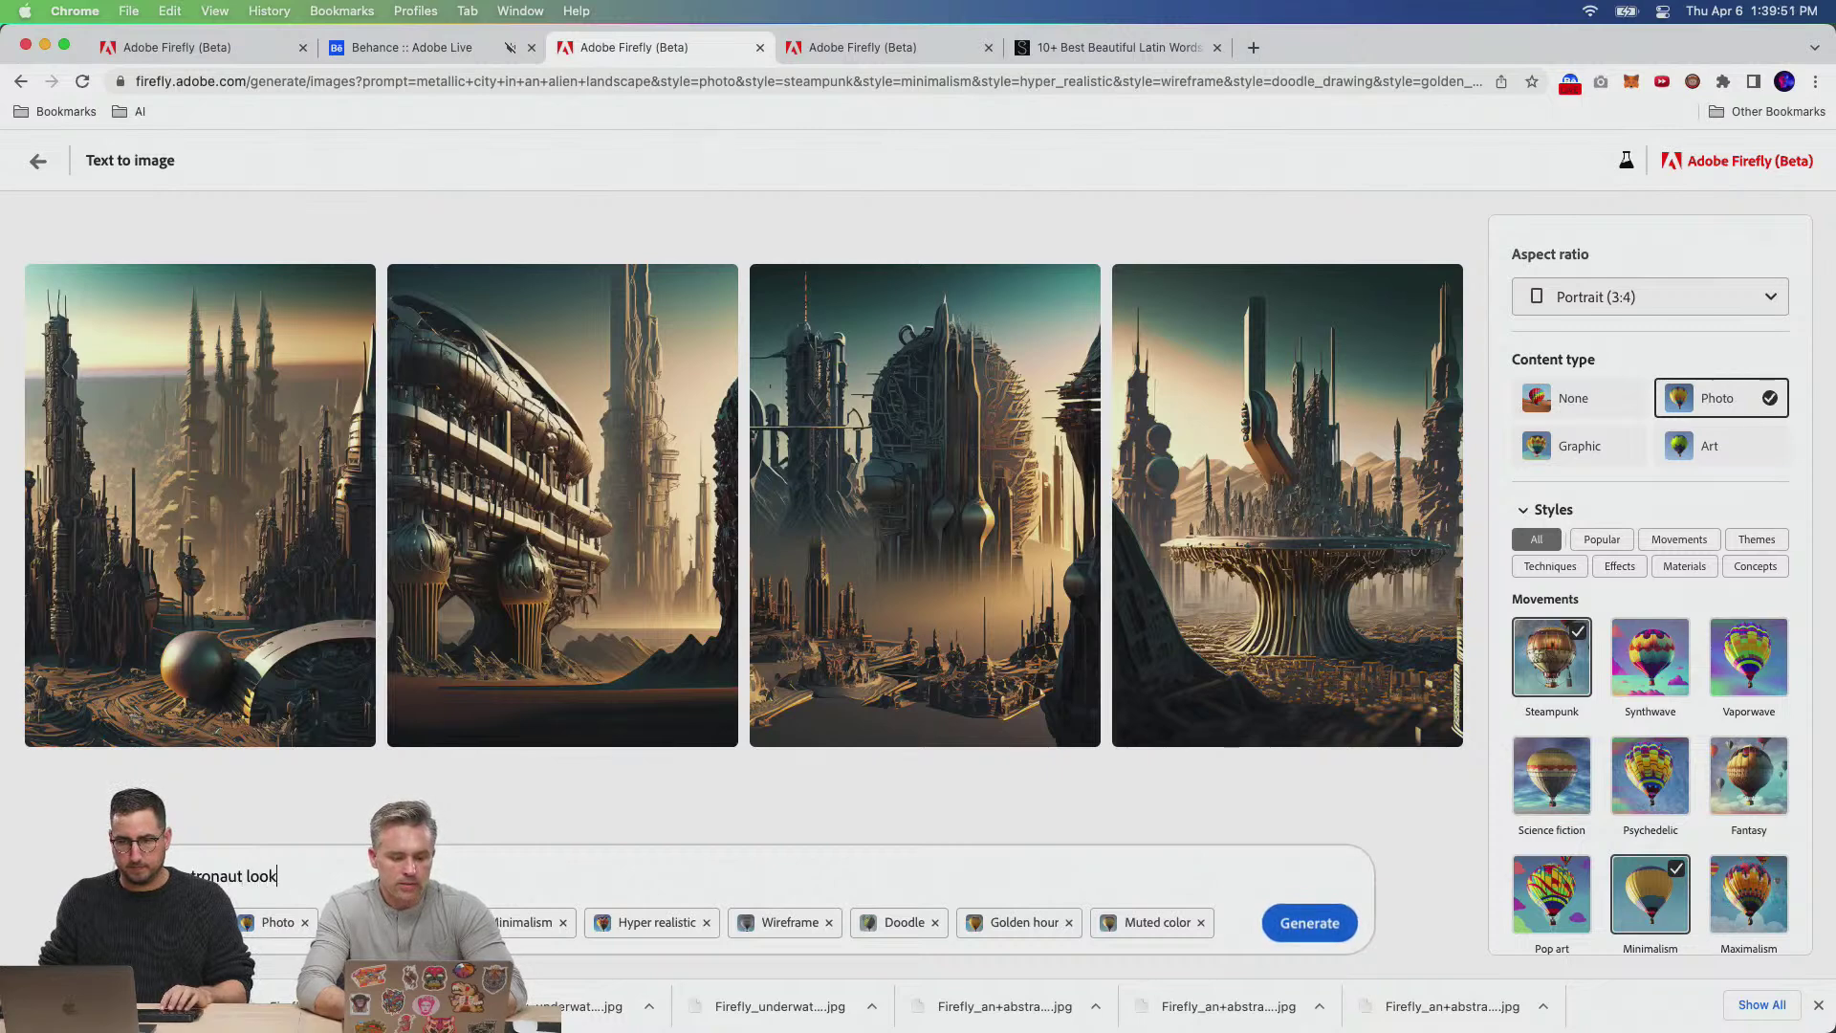
pyautogui.write('in')
pyautogui.press('BackSpace')
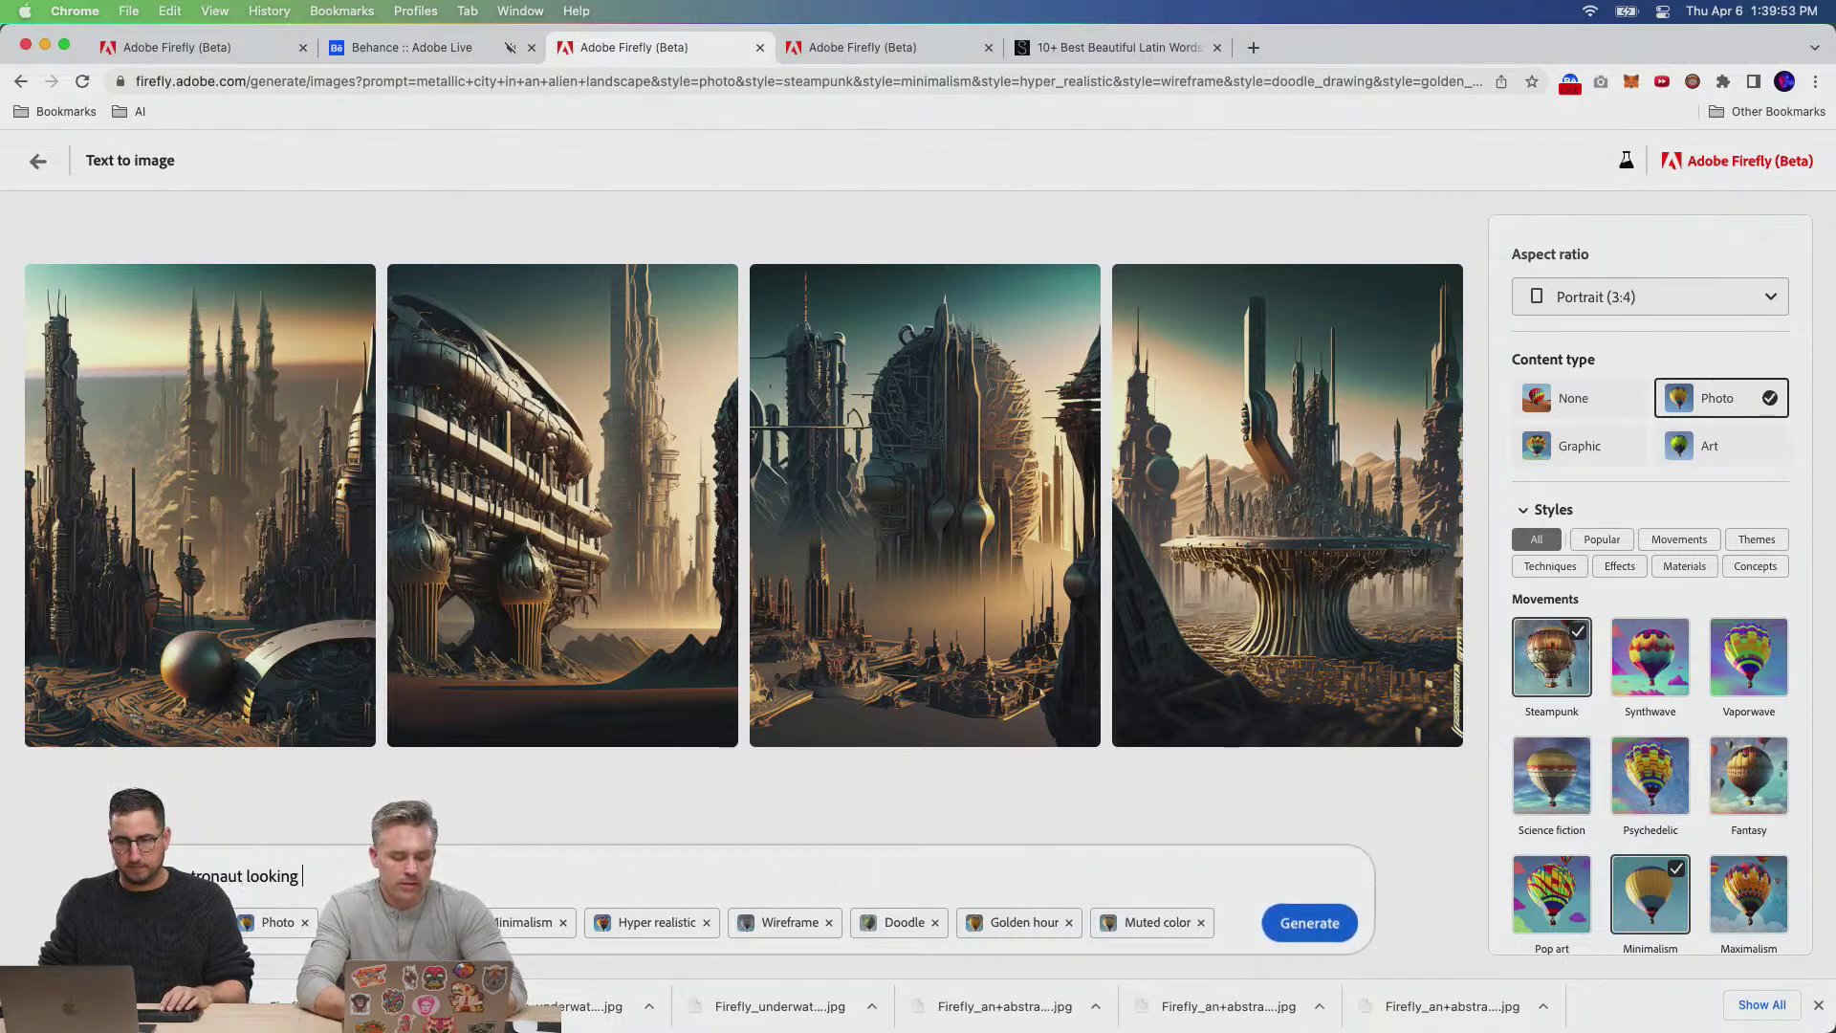
pyautogui.write('g into space')
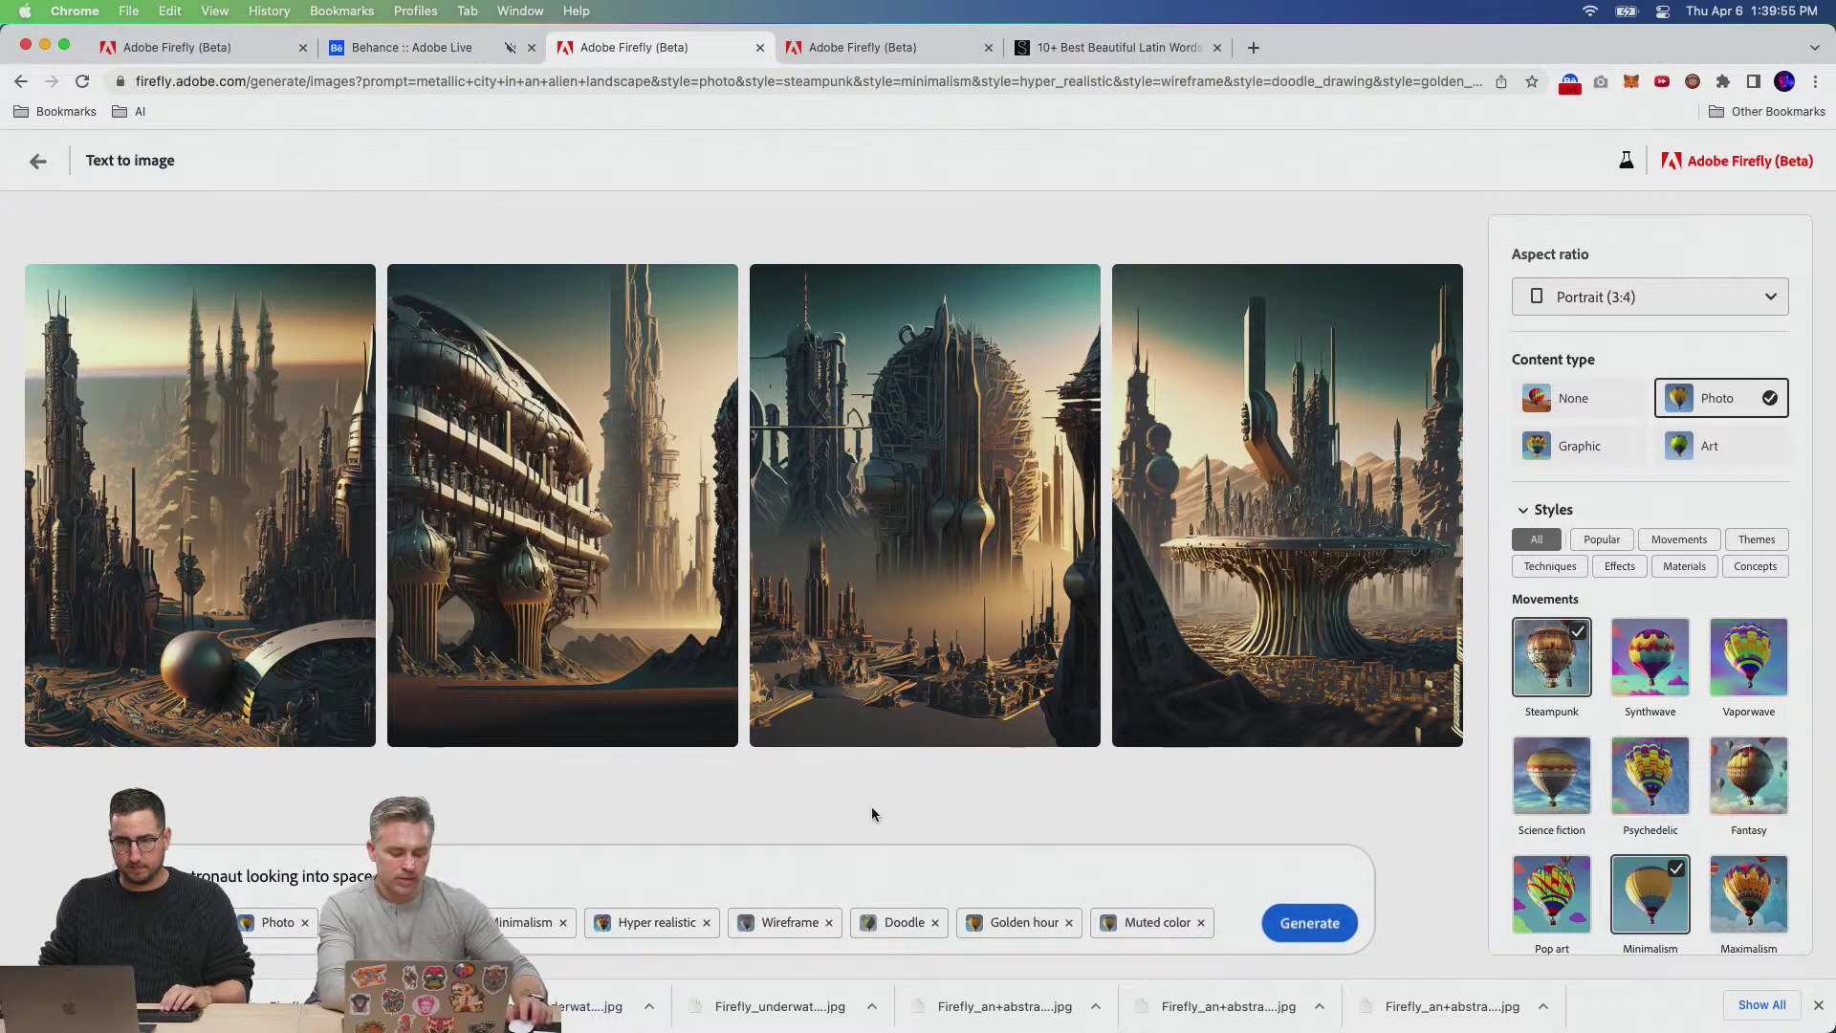
# Set the composition to Blurry background and generate the alien astronaut images.
pyautogui.scroll(-10, 1701, 858)
pyautogui.scroll(-5, 1701, 859)
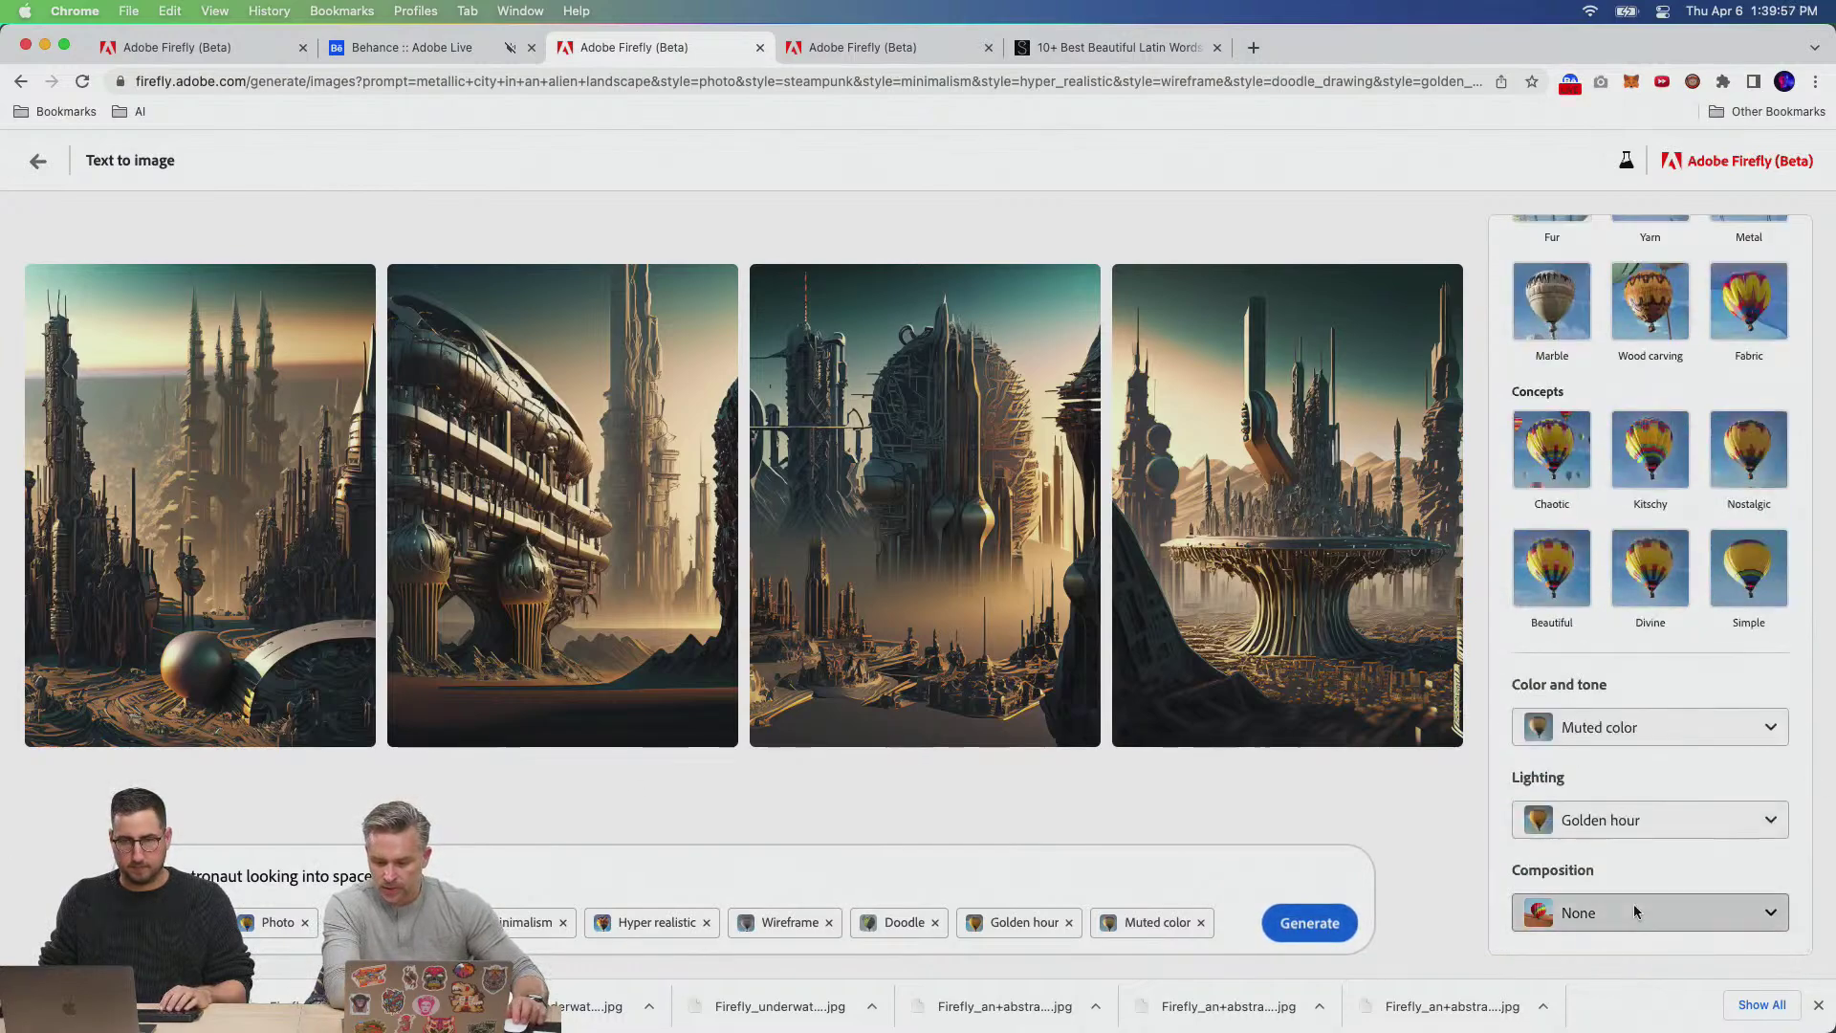
pyautogui.click(1778, 906)
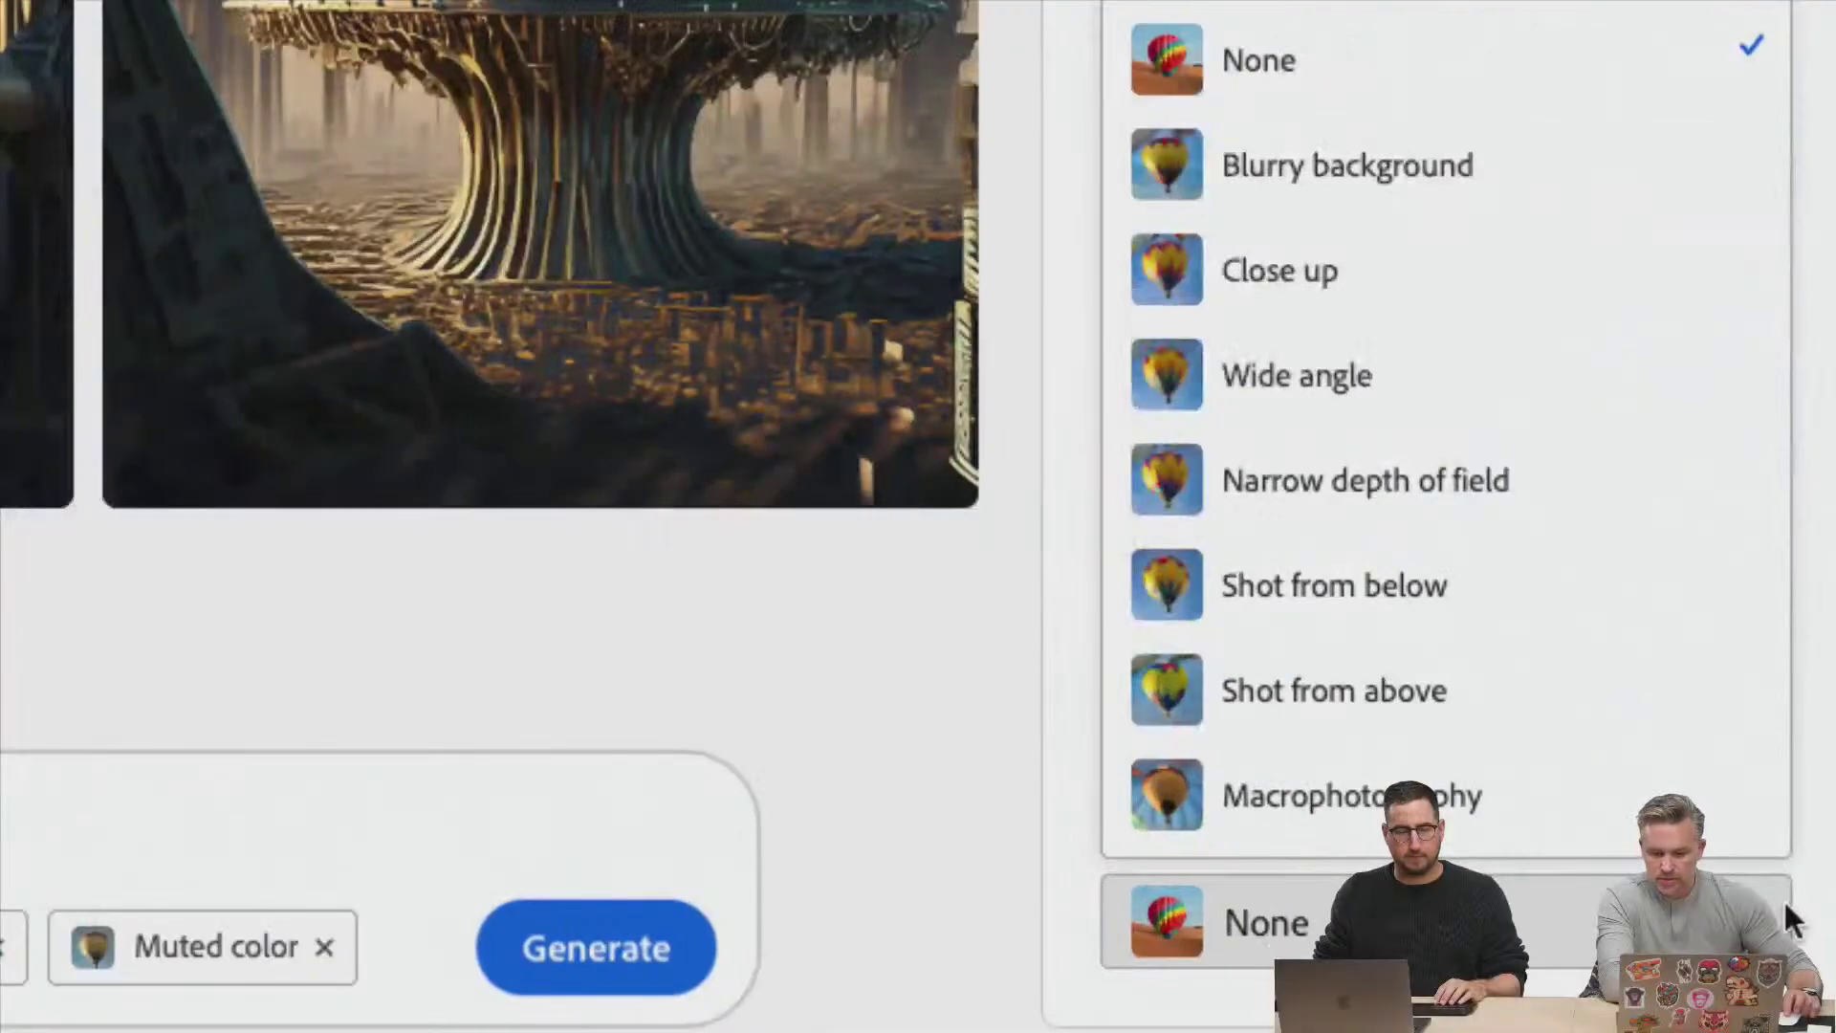
pyautogui.click(1271, 189)
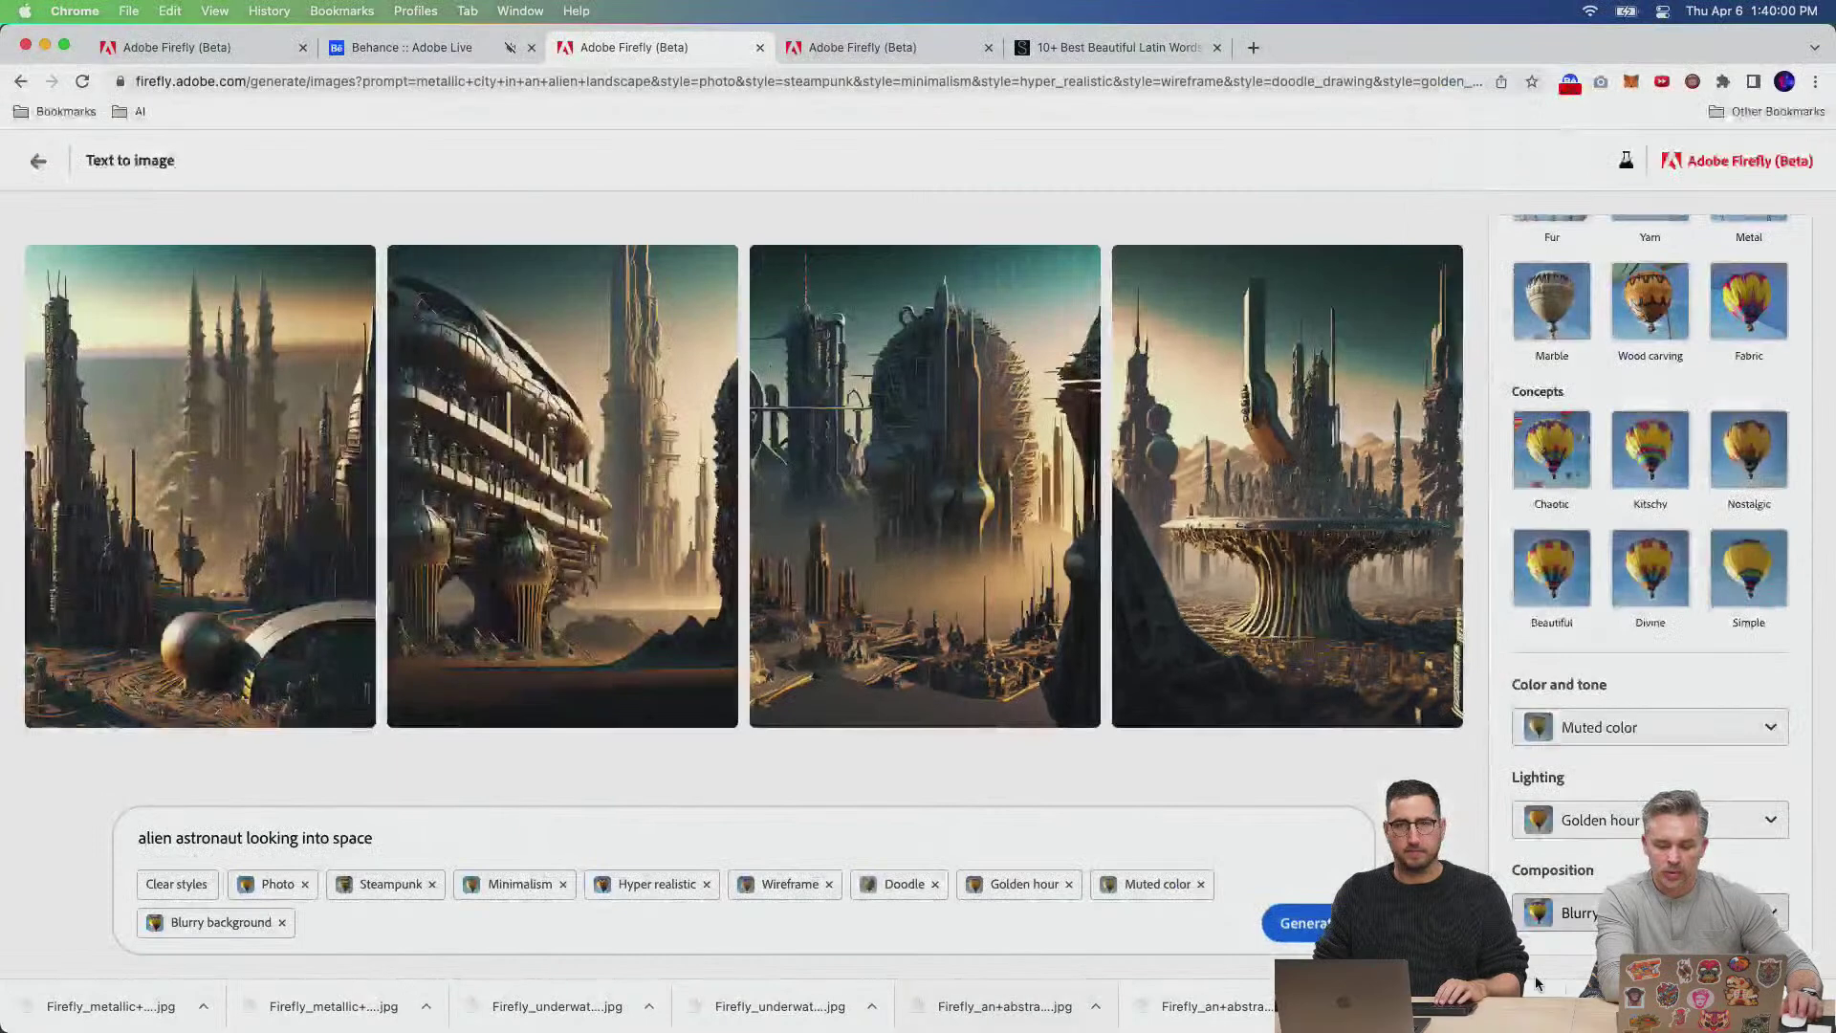
pyautogui.click(1313, 923)
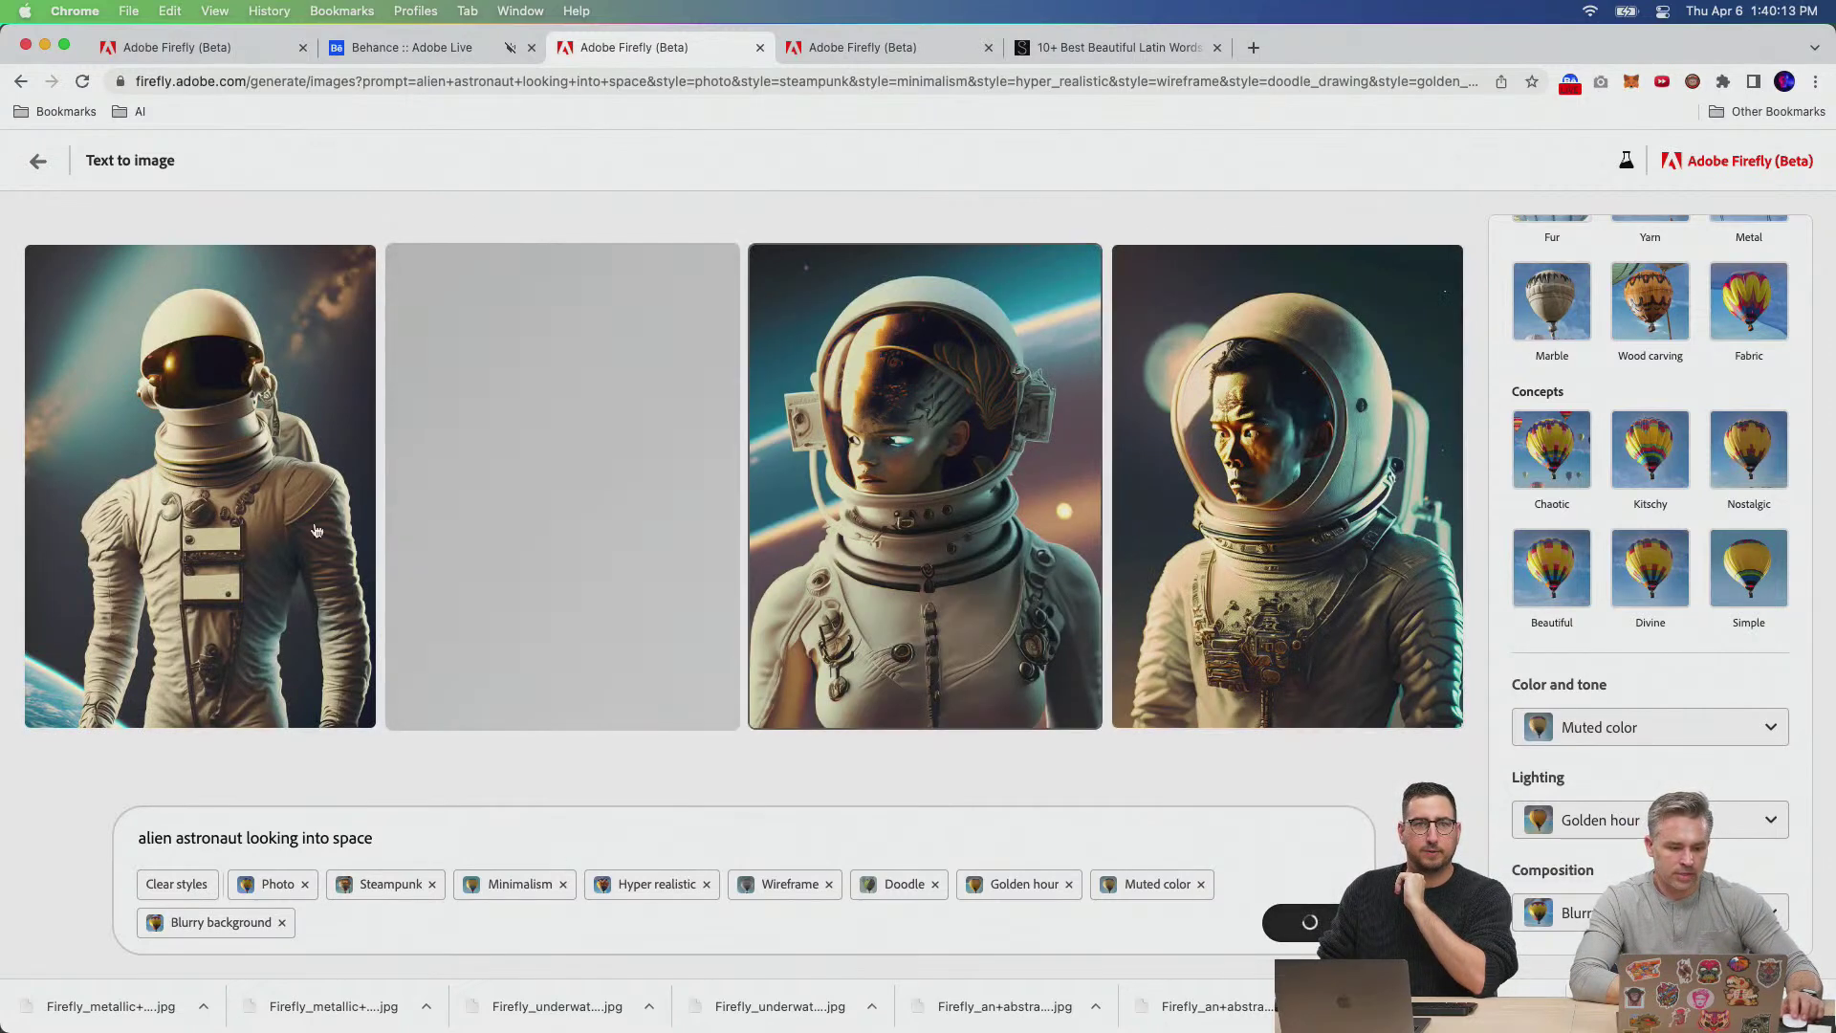
# Enlarge the second alien astronaut result, download it with Content Credentials included, and close the enlarged view.
pyautogui.click(529, 565)
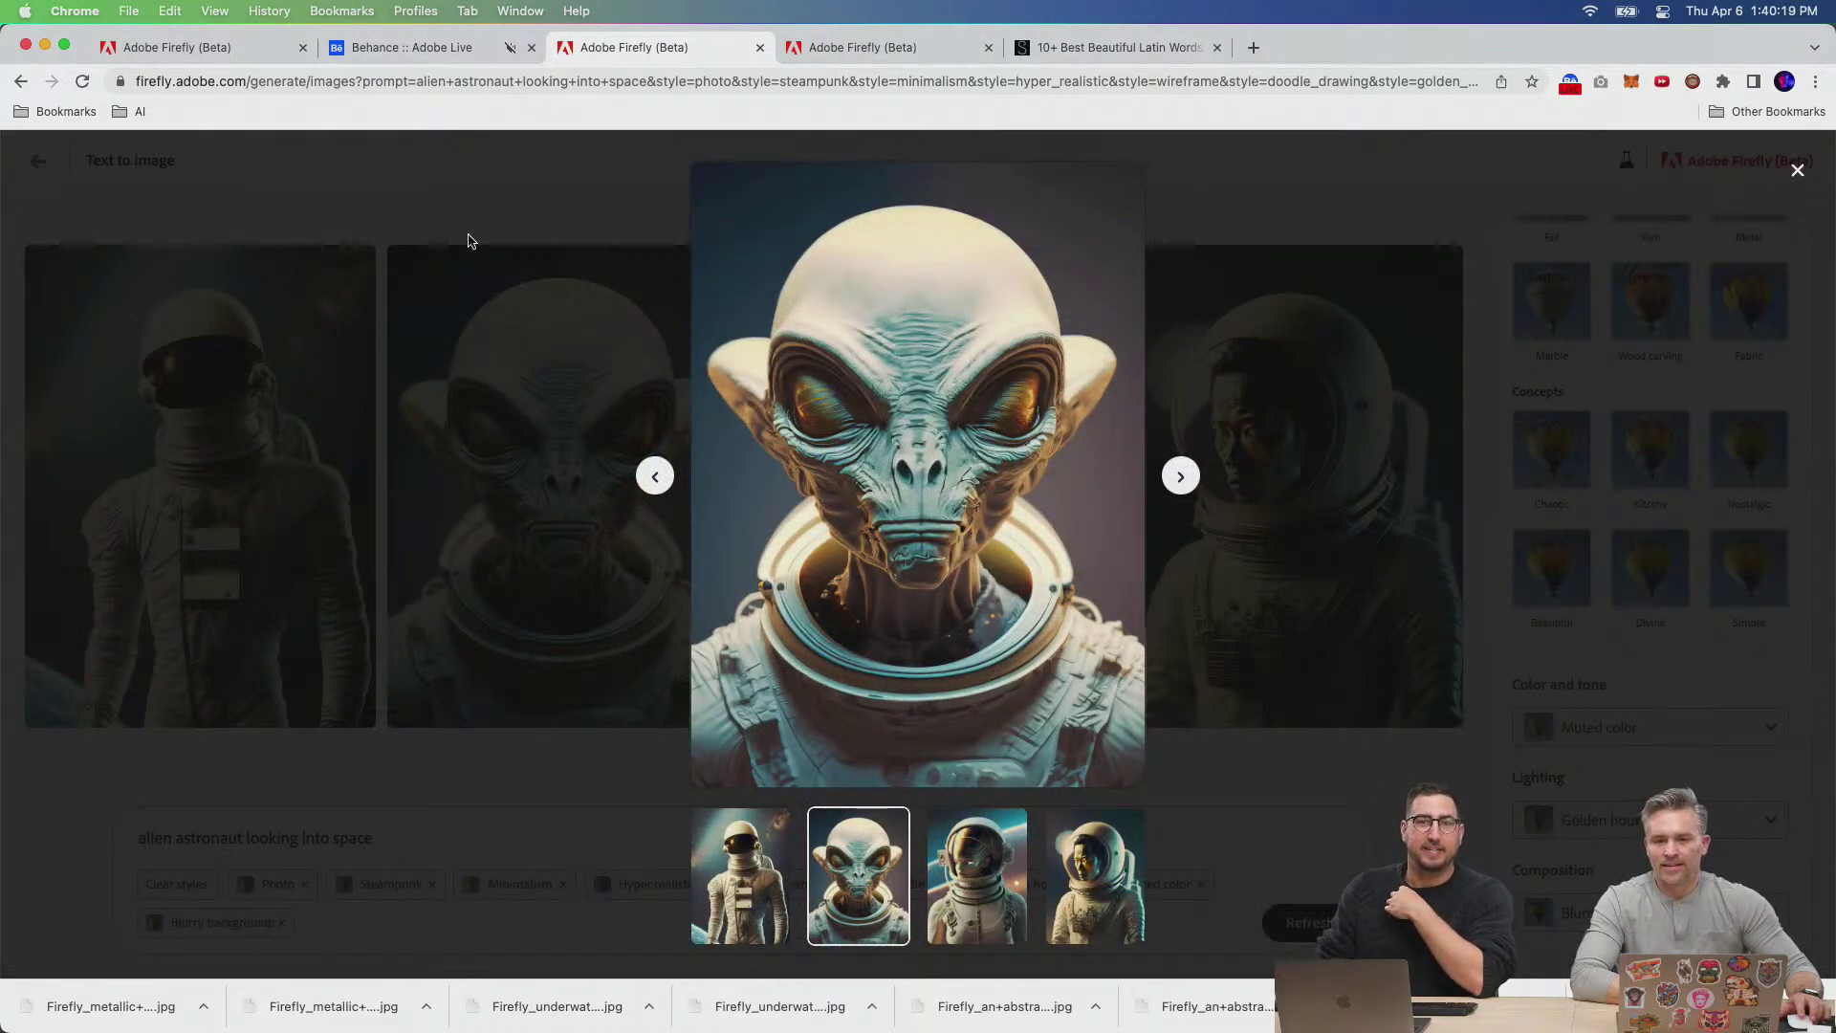
pyautogui.click(1123, 189)
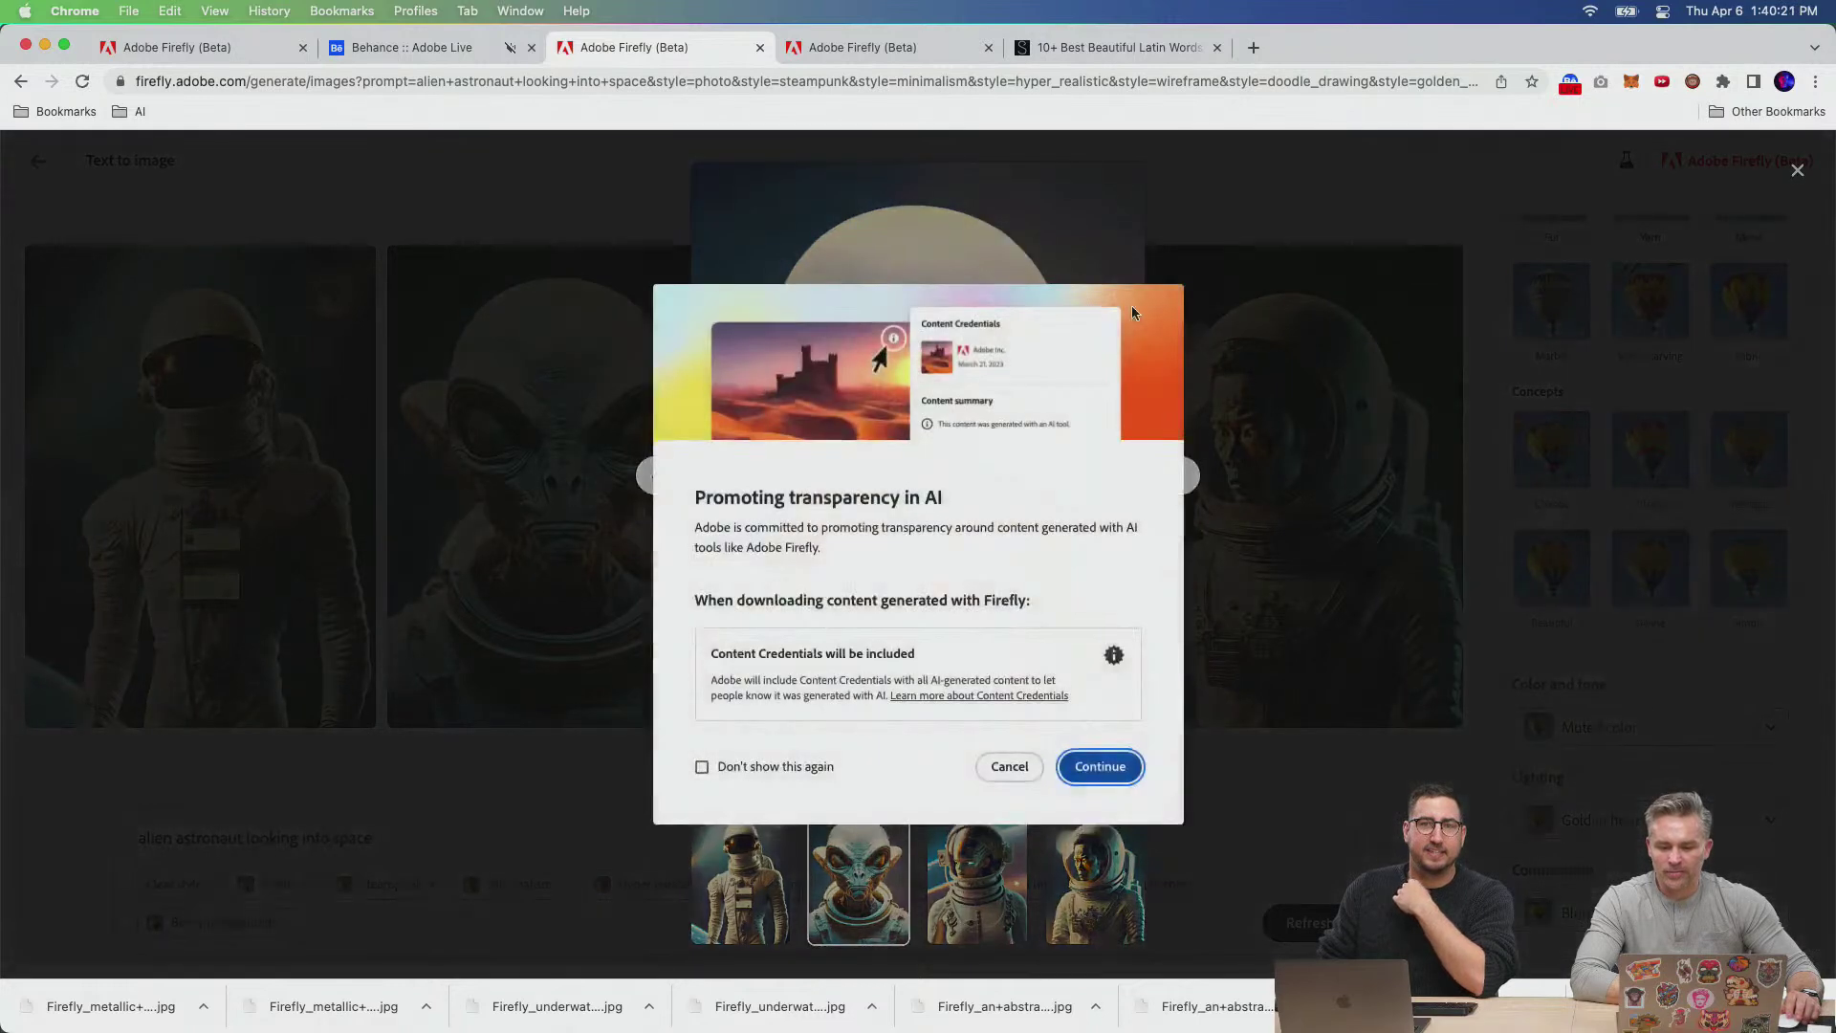
pyautogui.click(1087, 769)
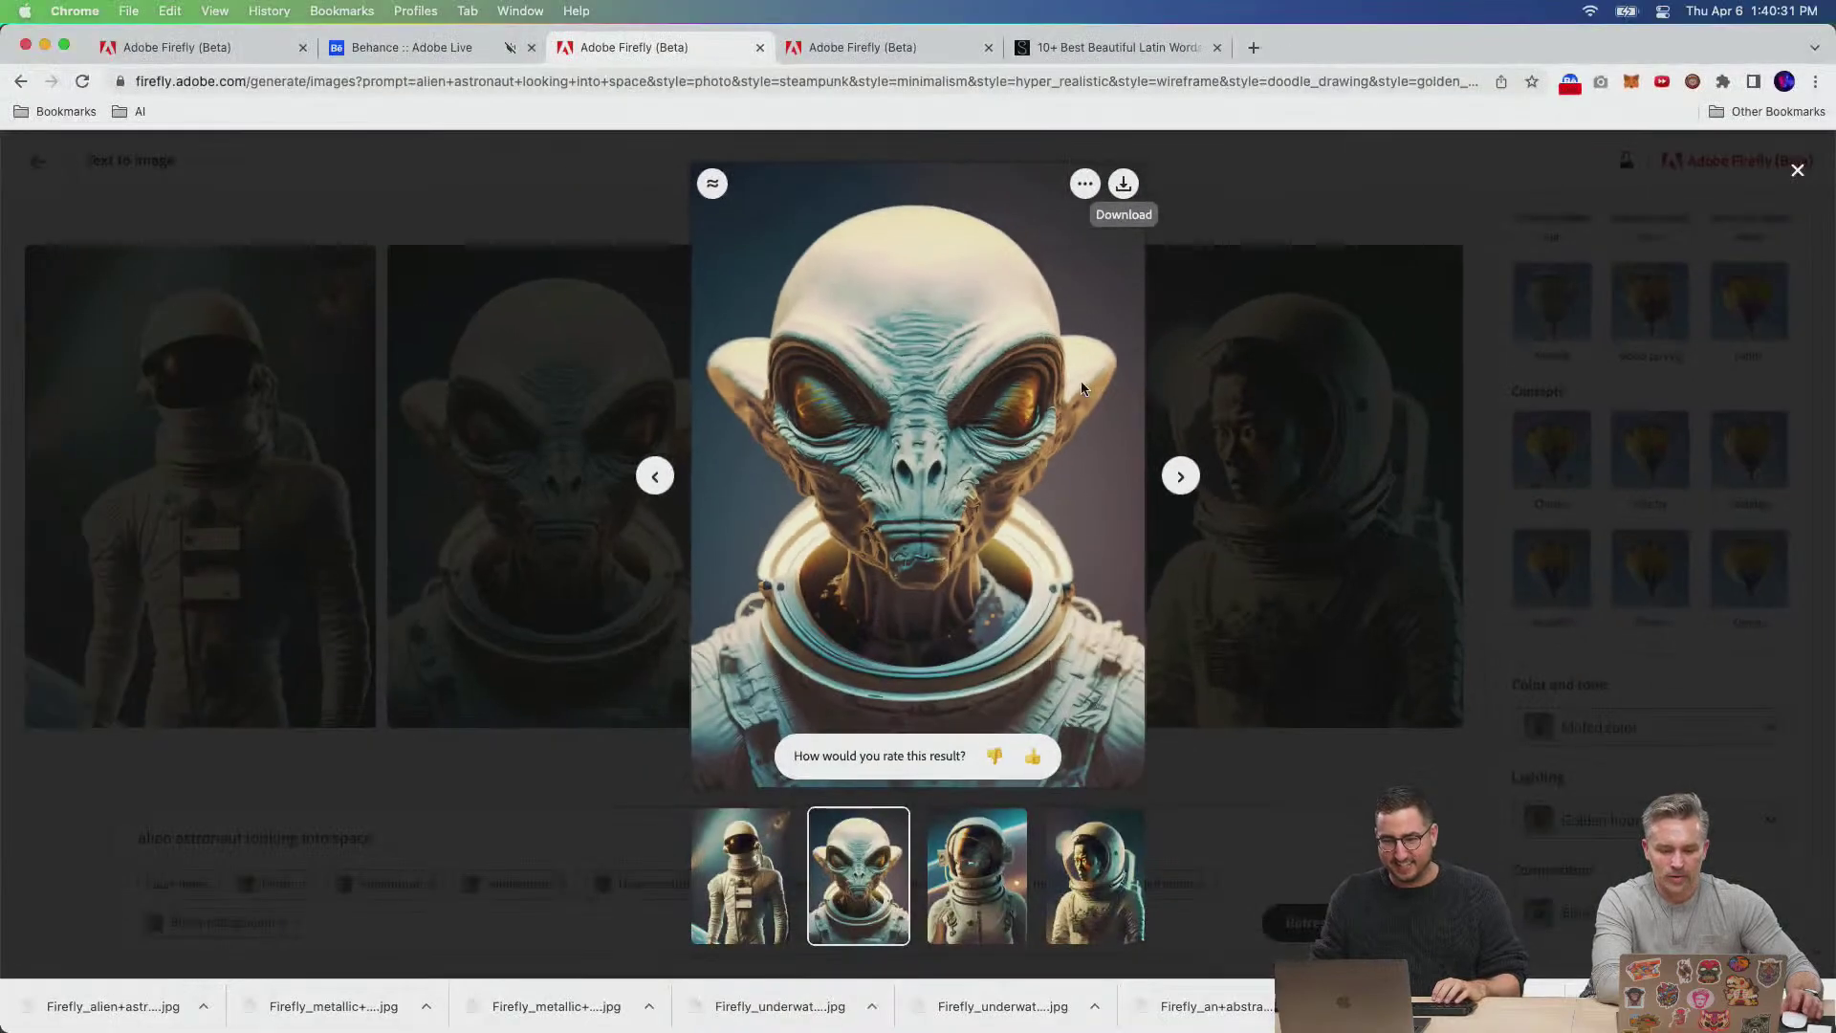
pyautogui.click(455, 801)
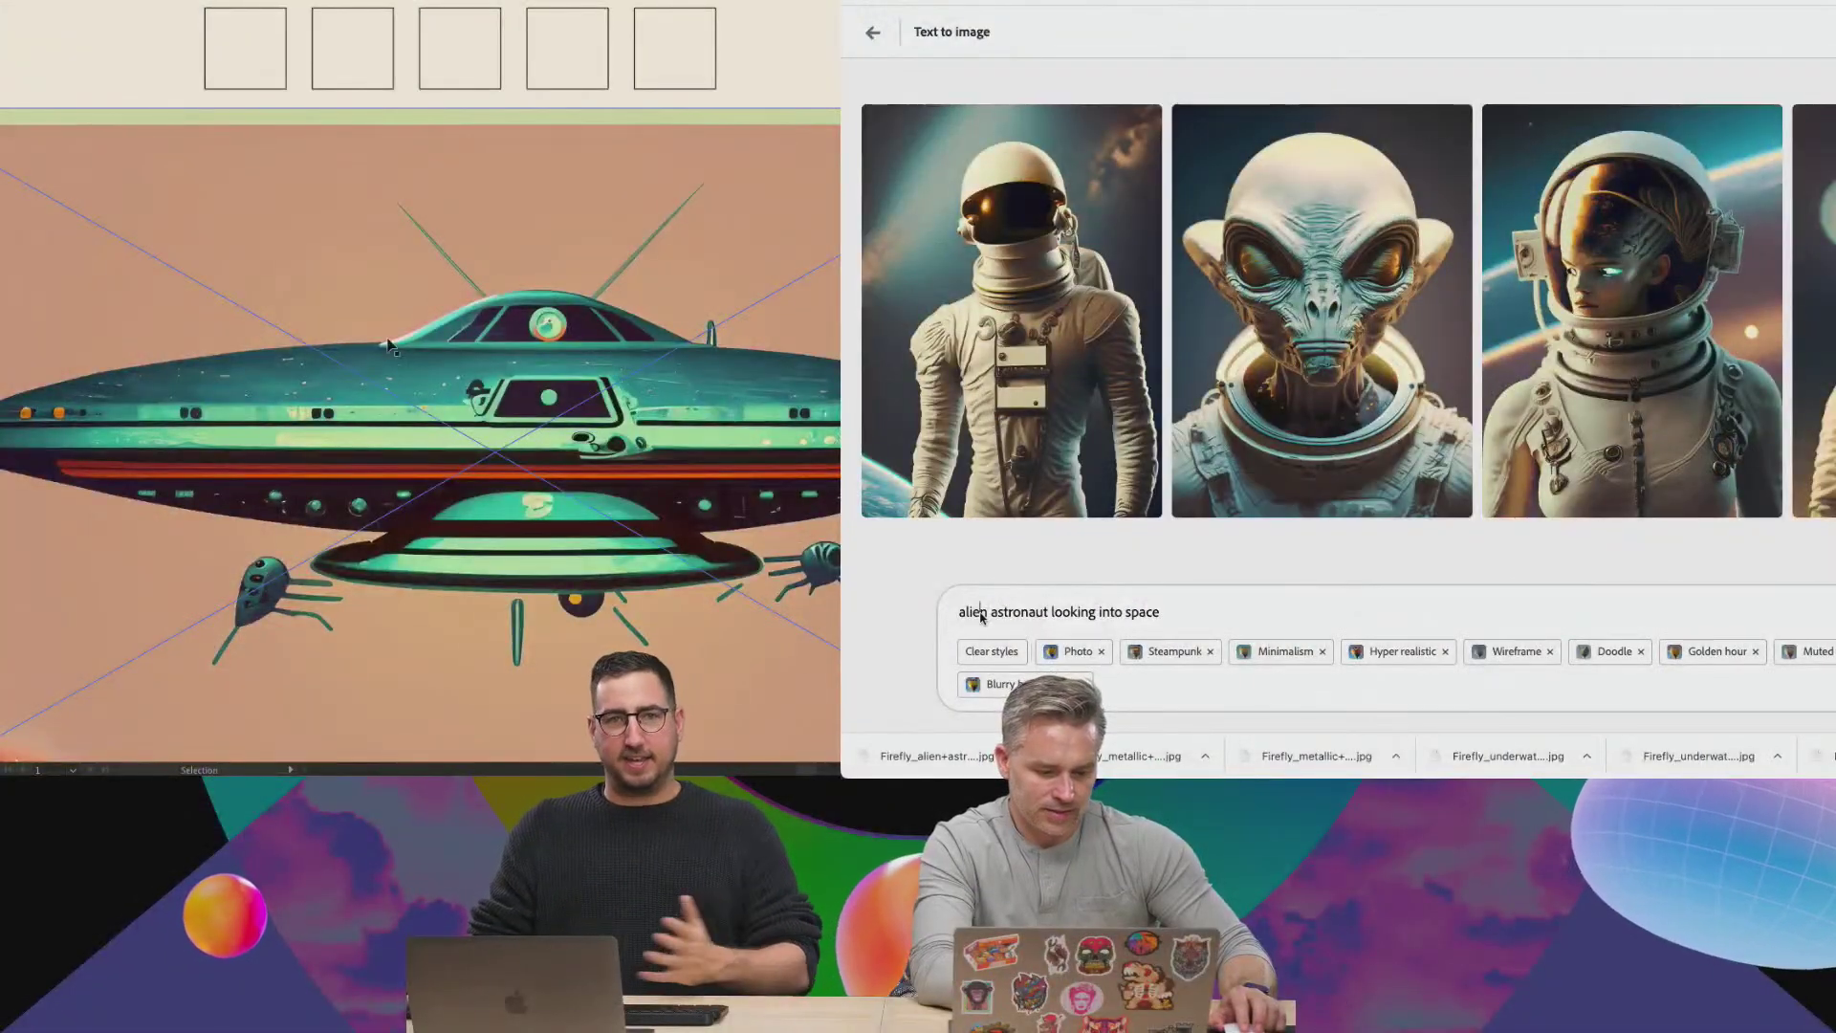
# Remove the word "alien" from the prompt and generate images for "astronaut looking into space".
pyautogui.doubleClick(973, 612)
pyautogui.press('BackSpace')
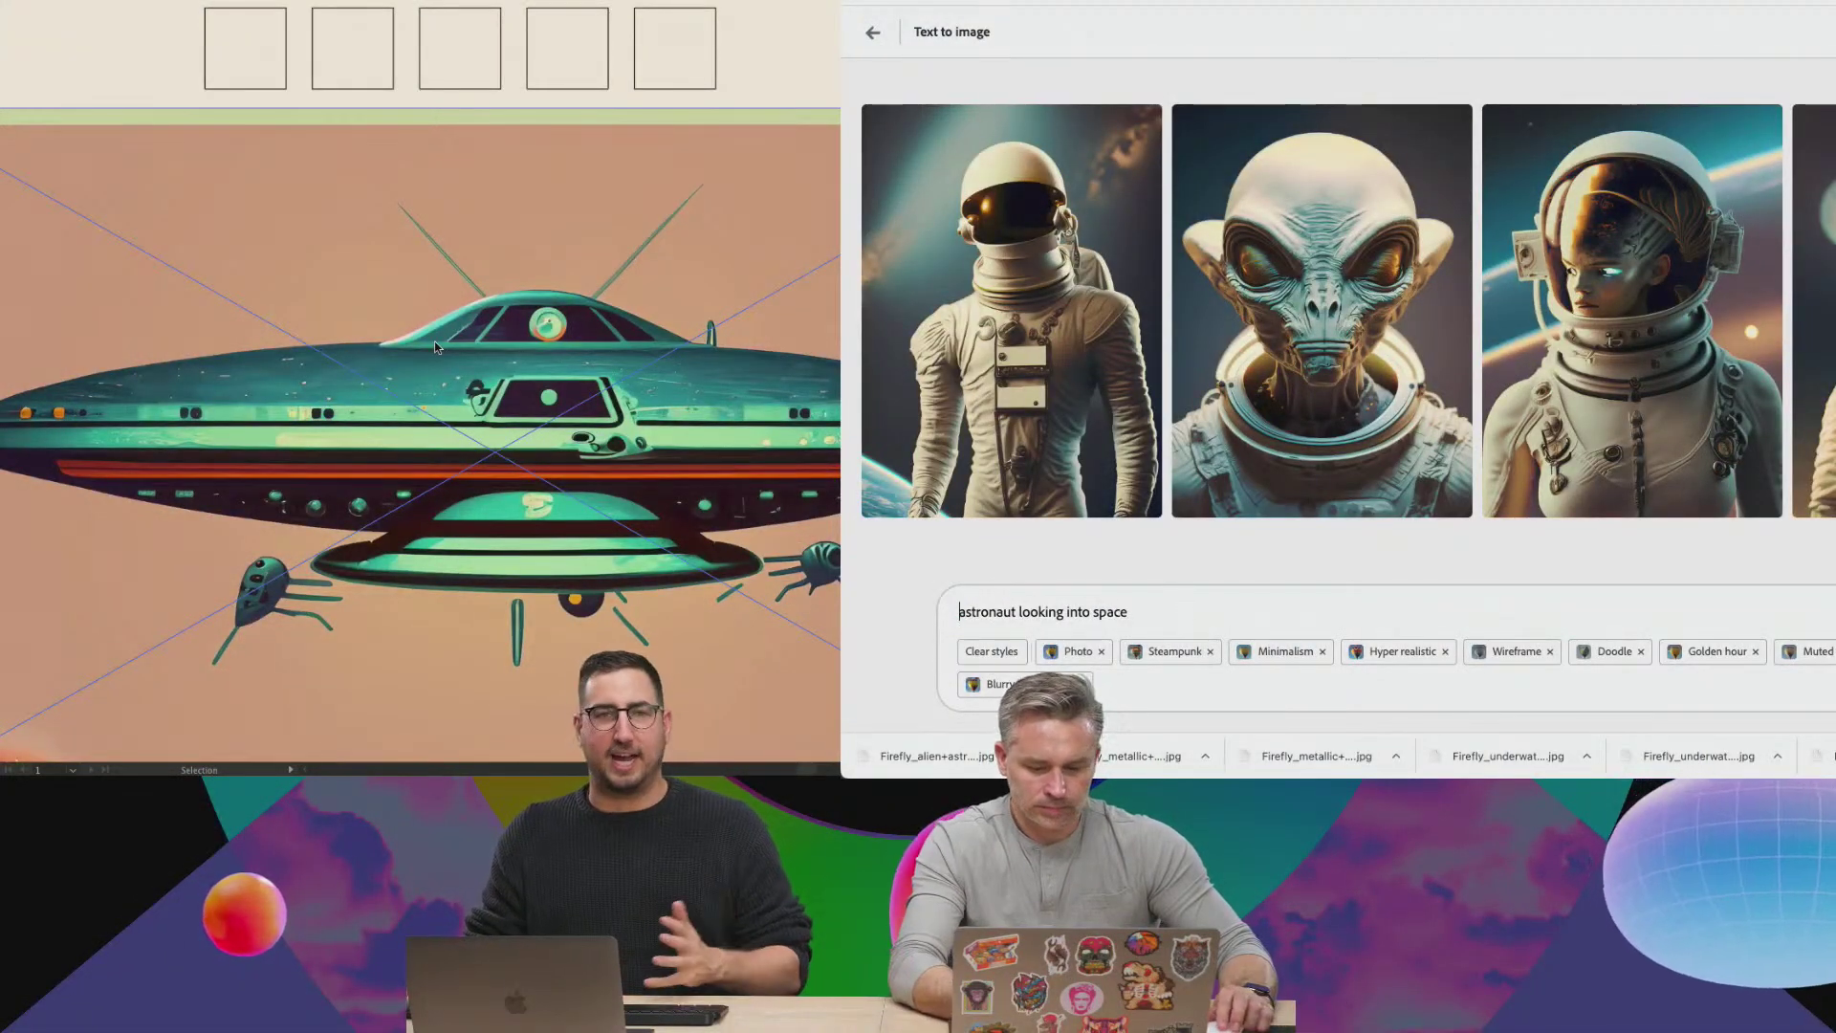
pyautogui.press('Return')
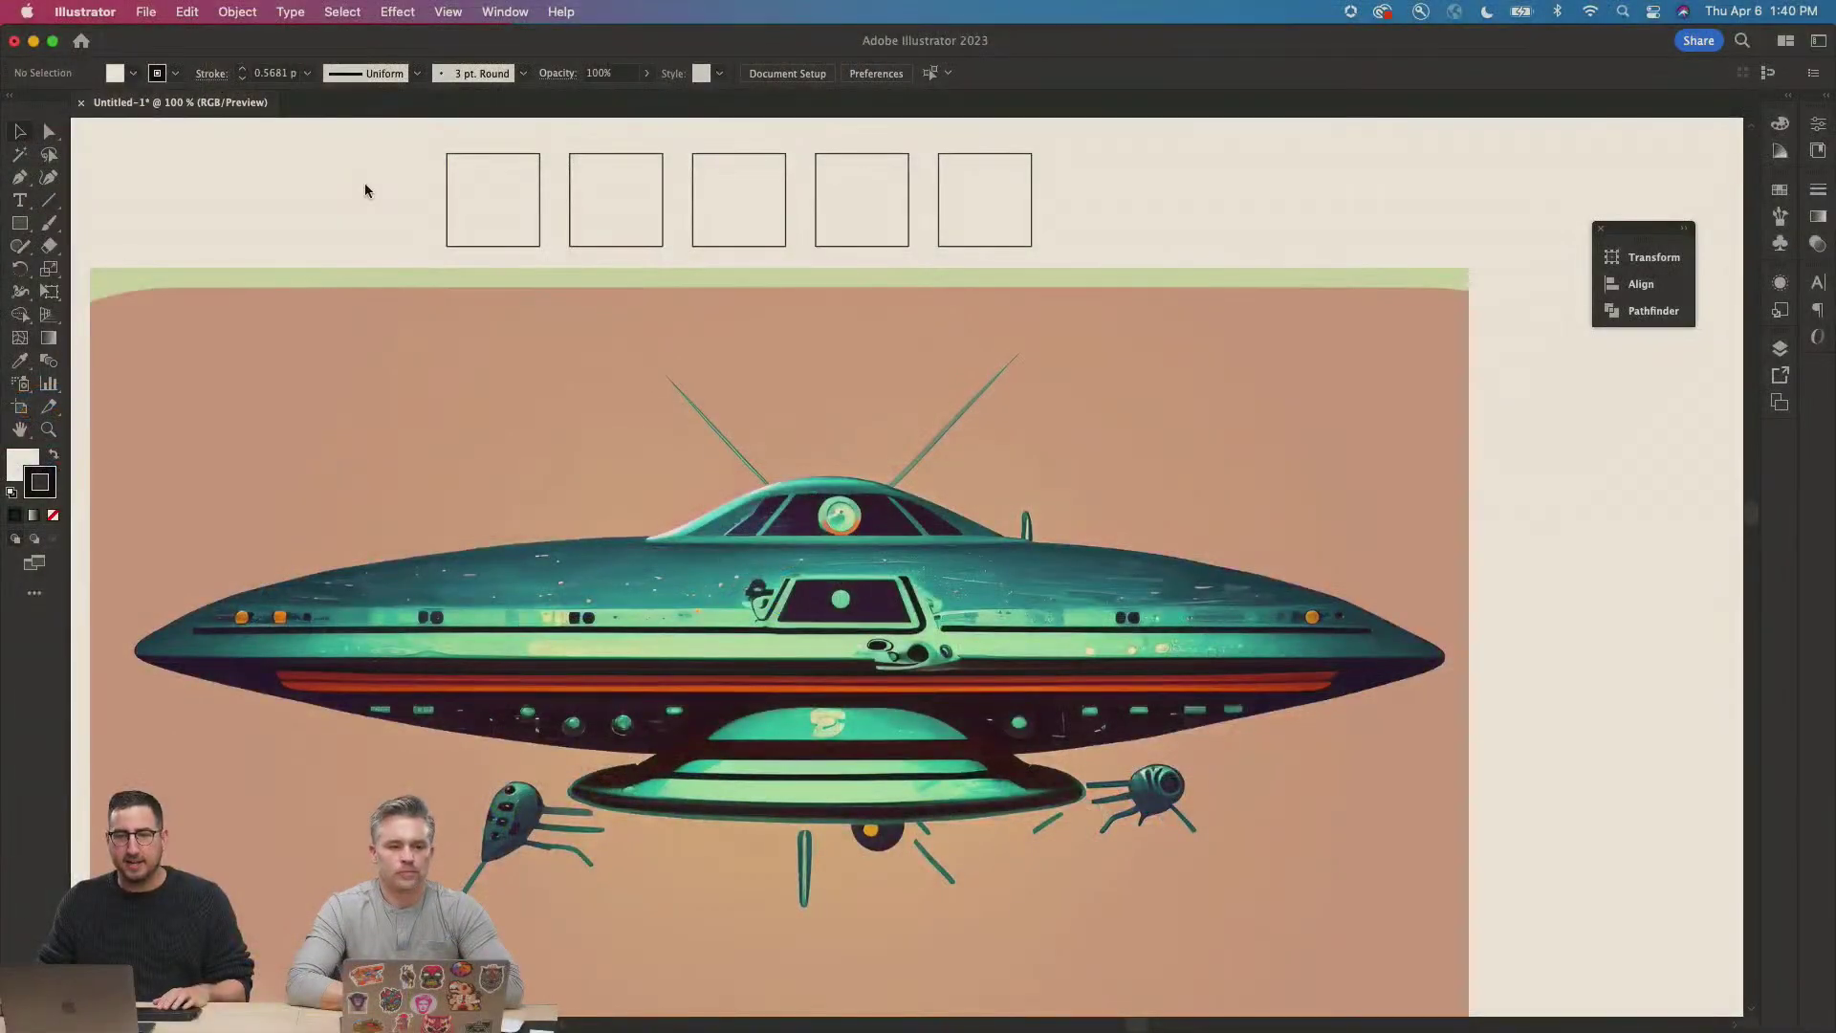
# In Illustrator, try to recolor the five squares above the spaceship with Recolor Artwork, sampling the ship image with the Color Theme Picker.
pyautogui.moveTo(131, 34); pyautogui.dragTo(615, 67)
pyautogui.moveTo(912, 210); pyautogui.dragTo(1042, 212)
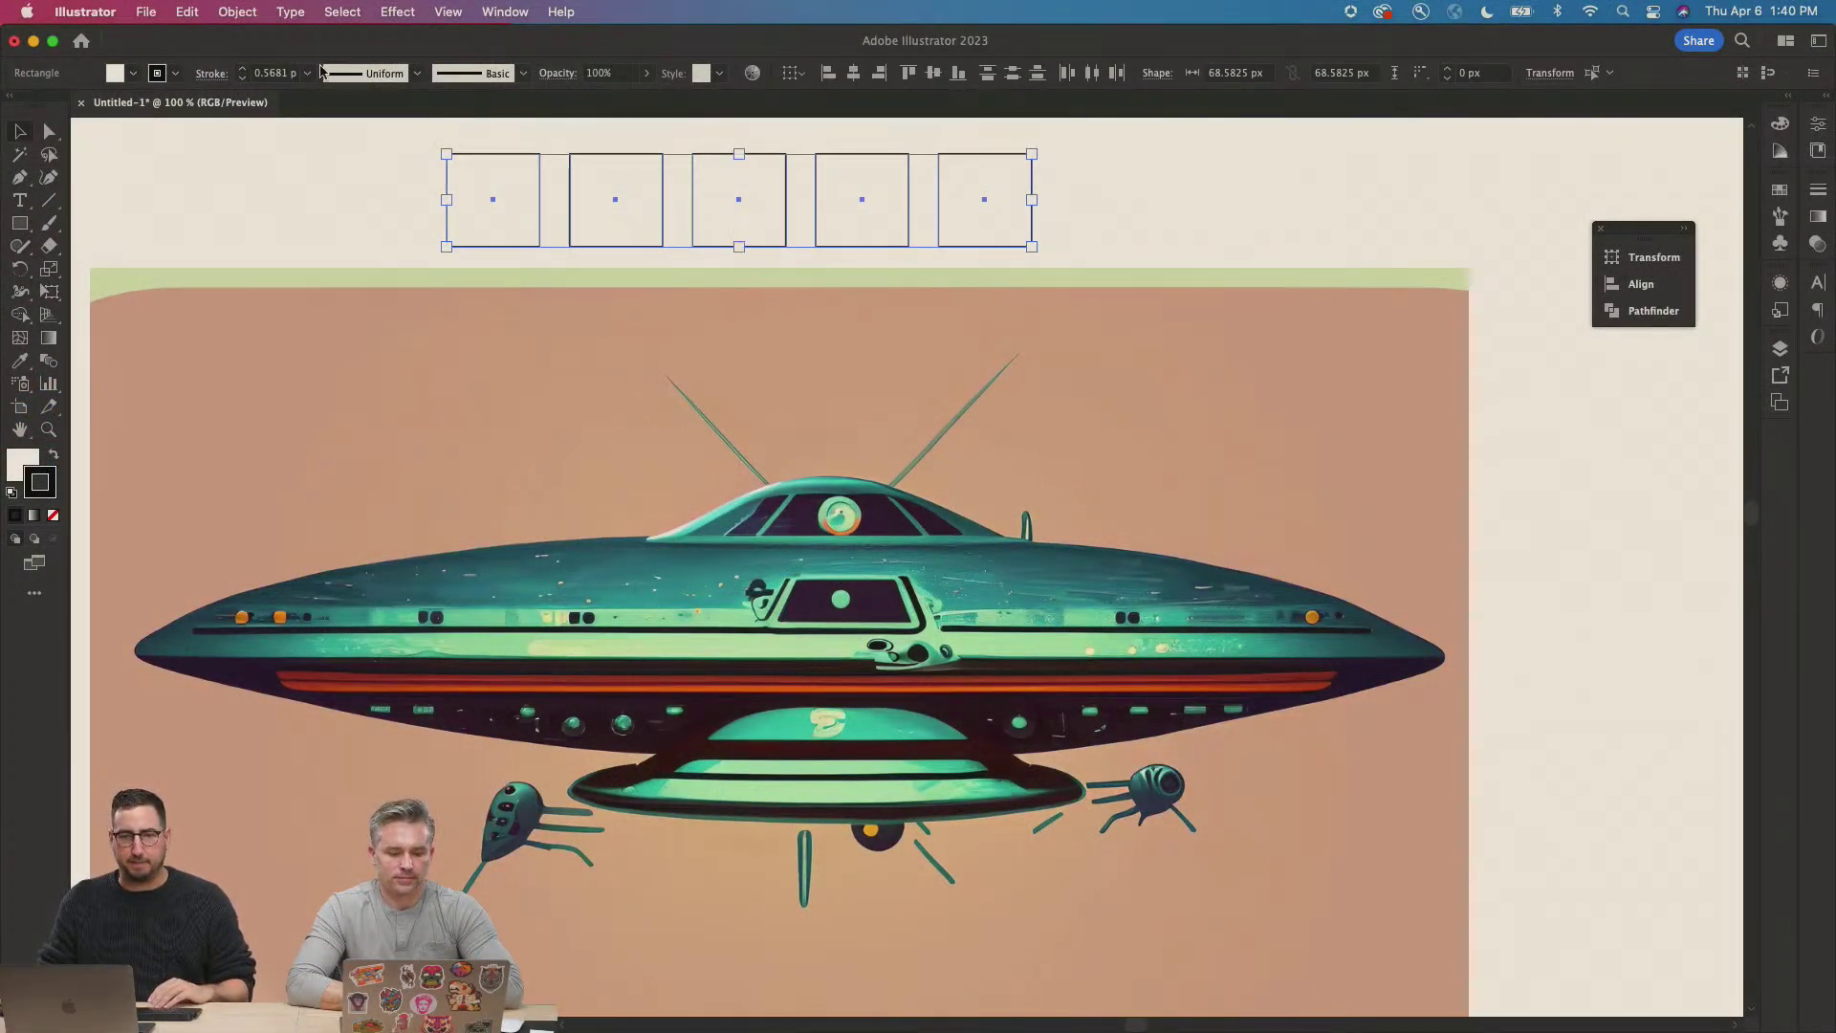
pyautogui.click(235, 12)
pyautogui.moveTo(187, 11)
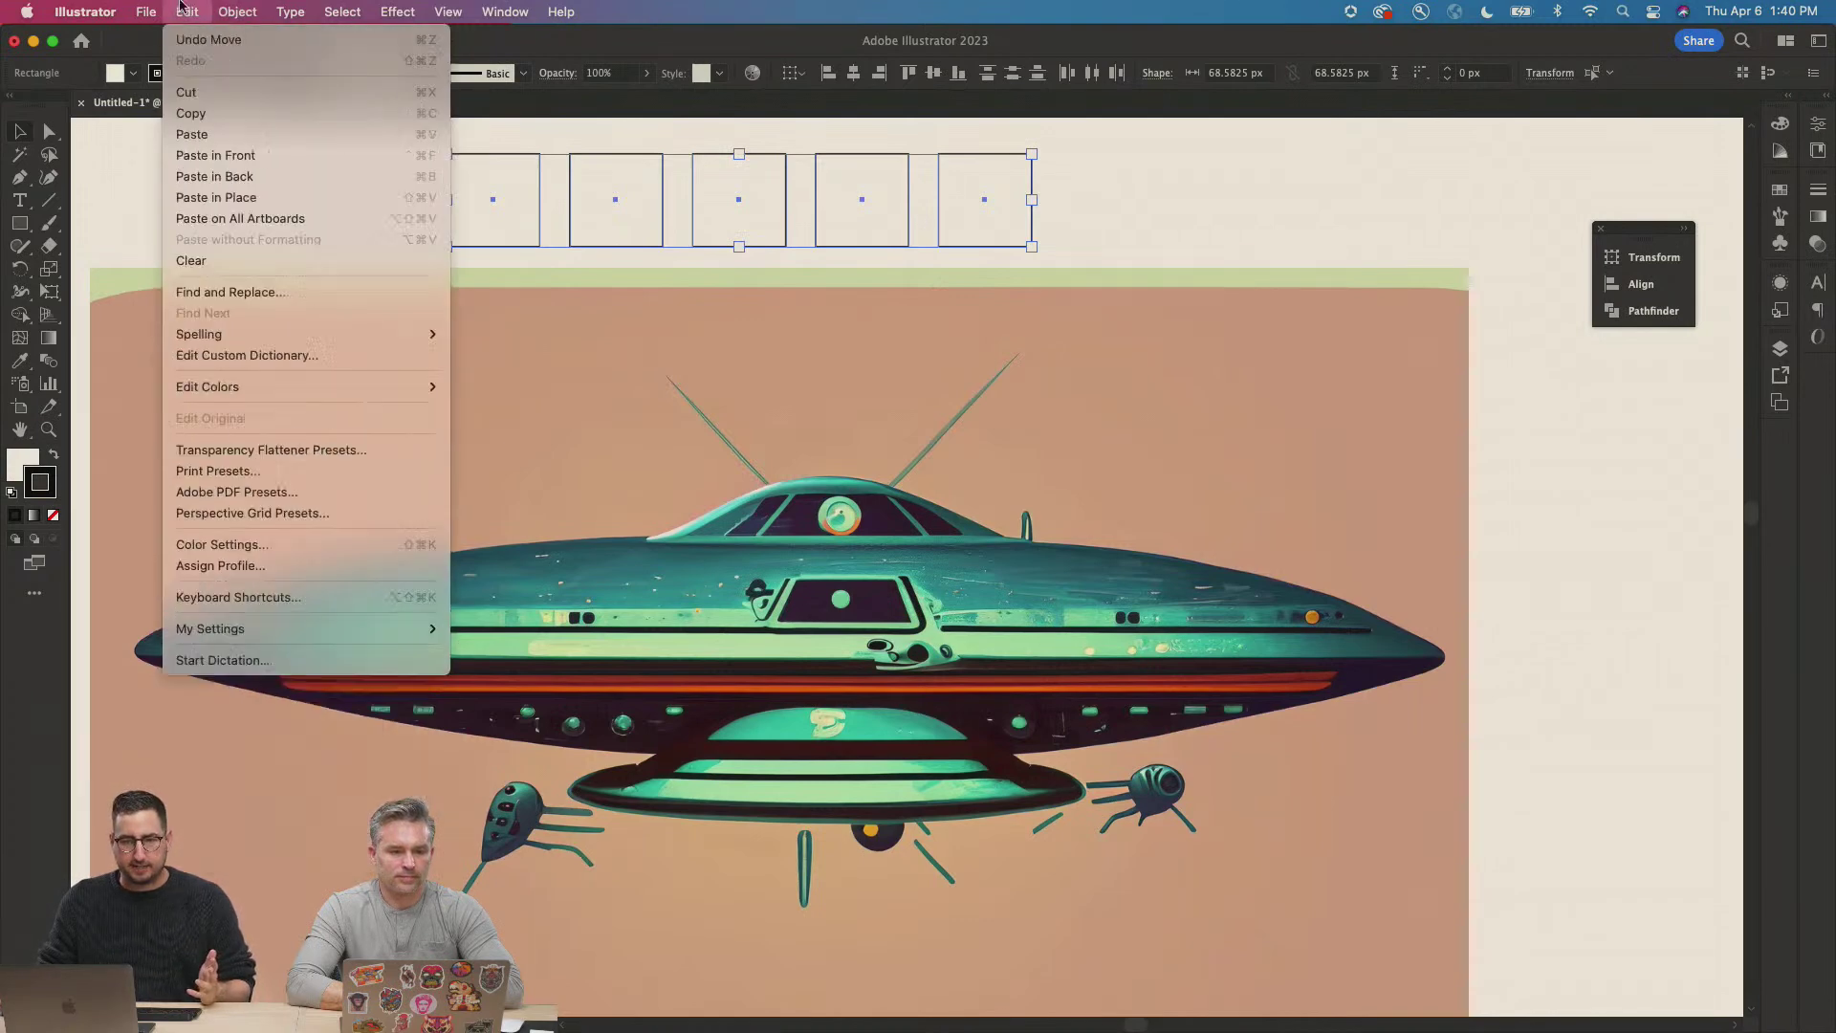
pyautogui.moveTo(277, 388)
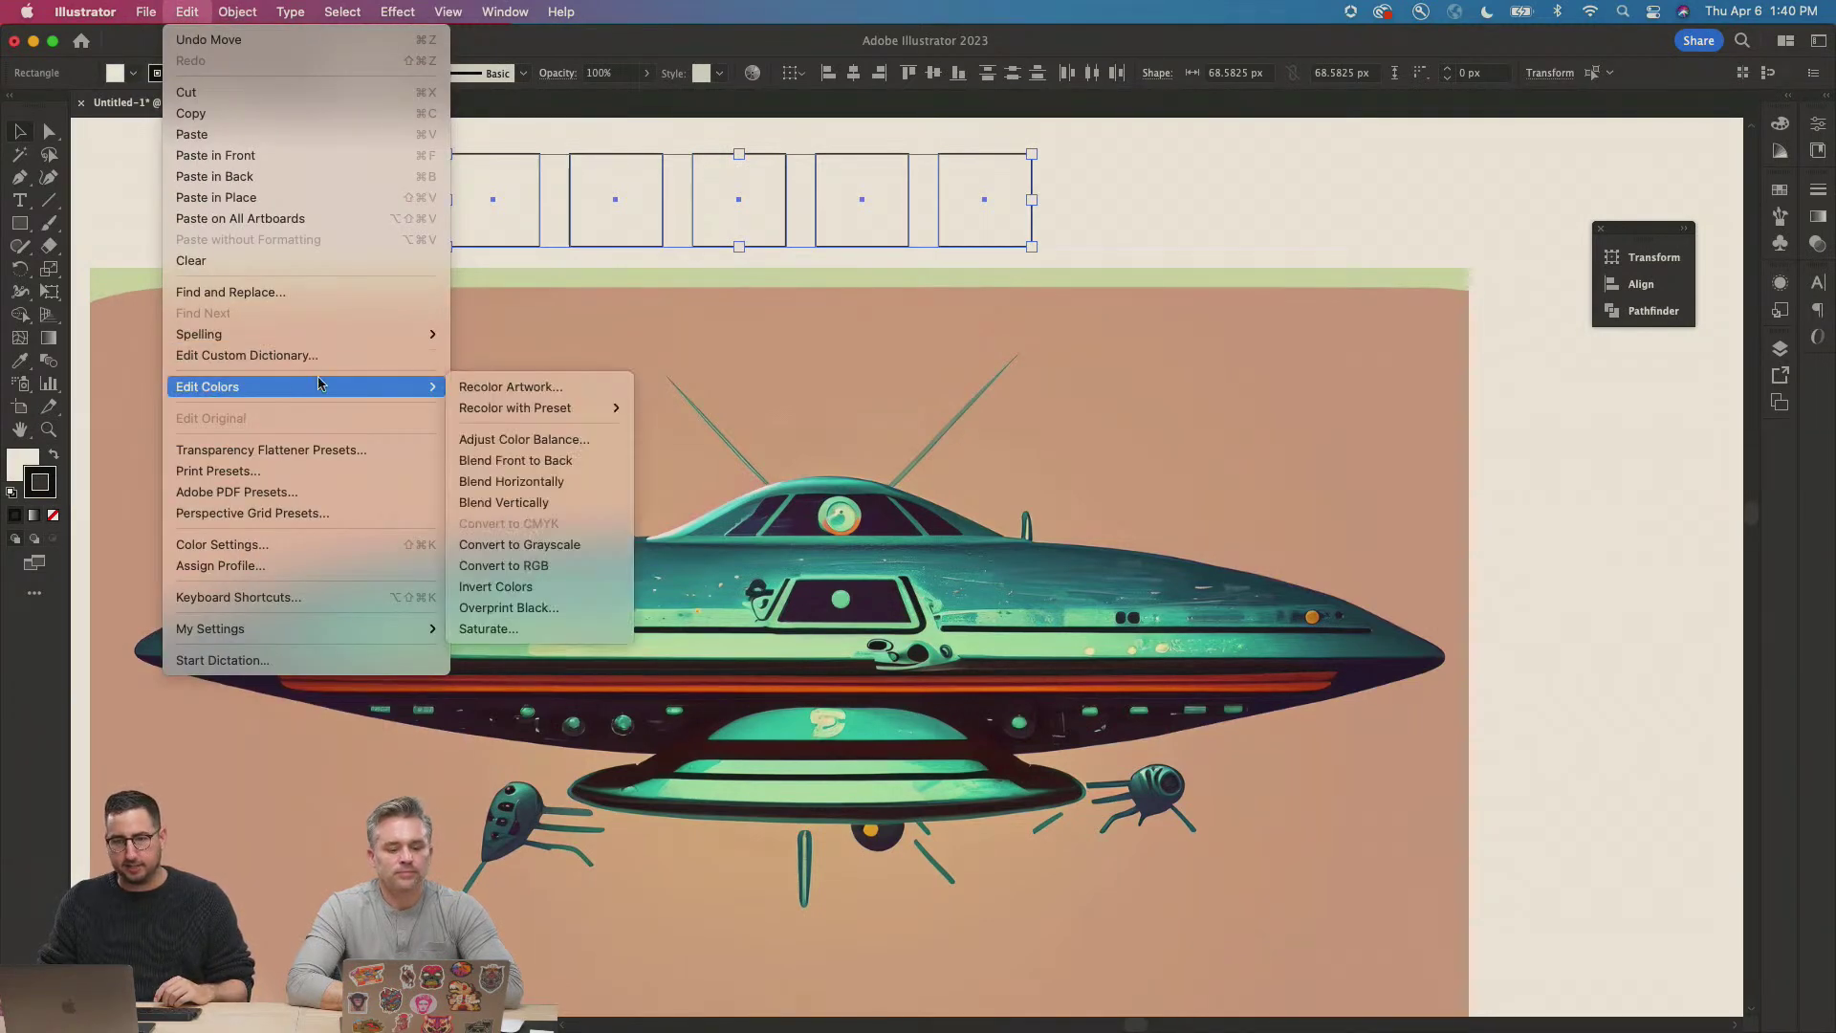
pyautogui.click(474, 387)
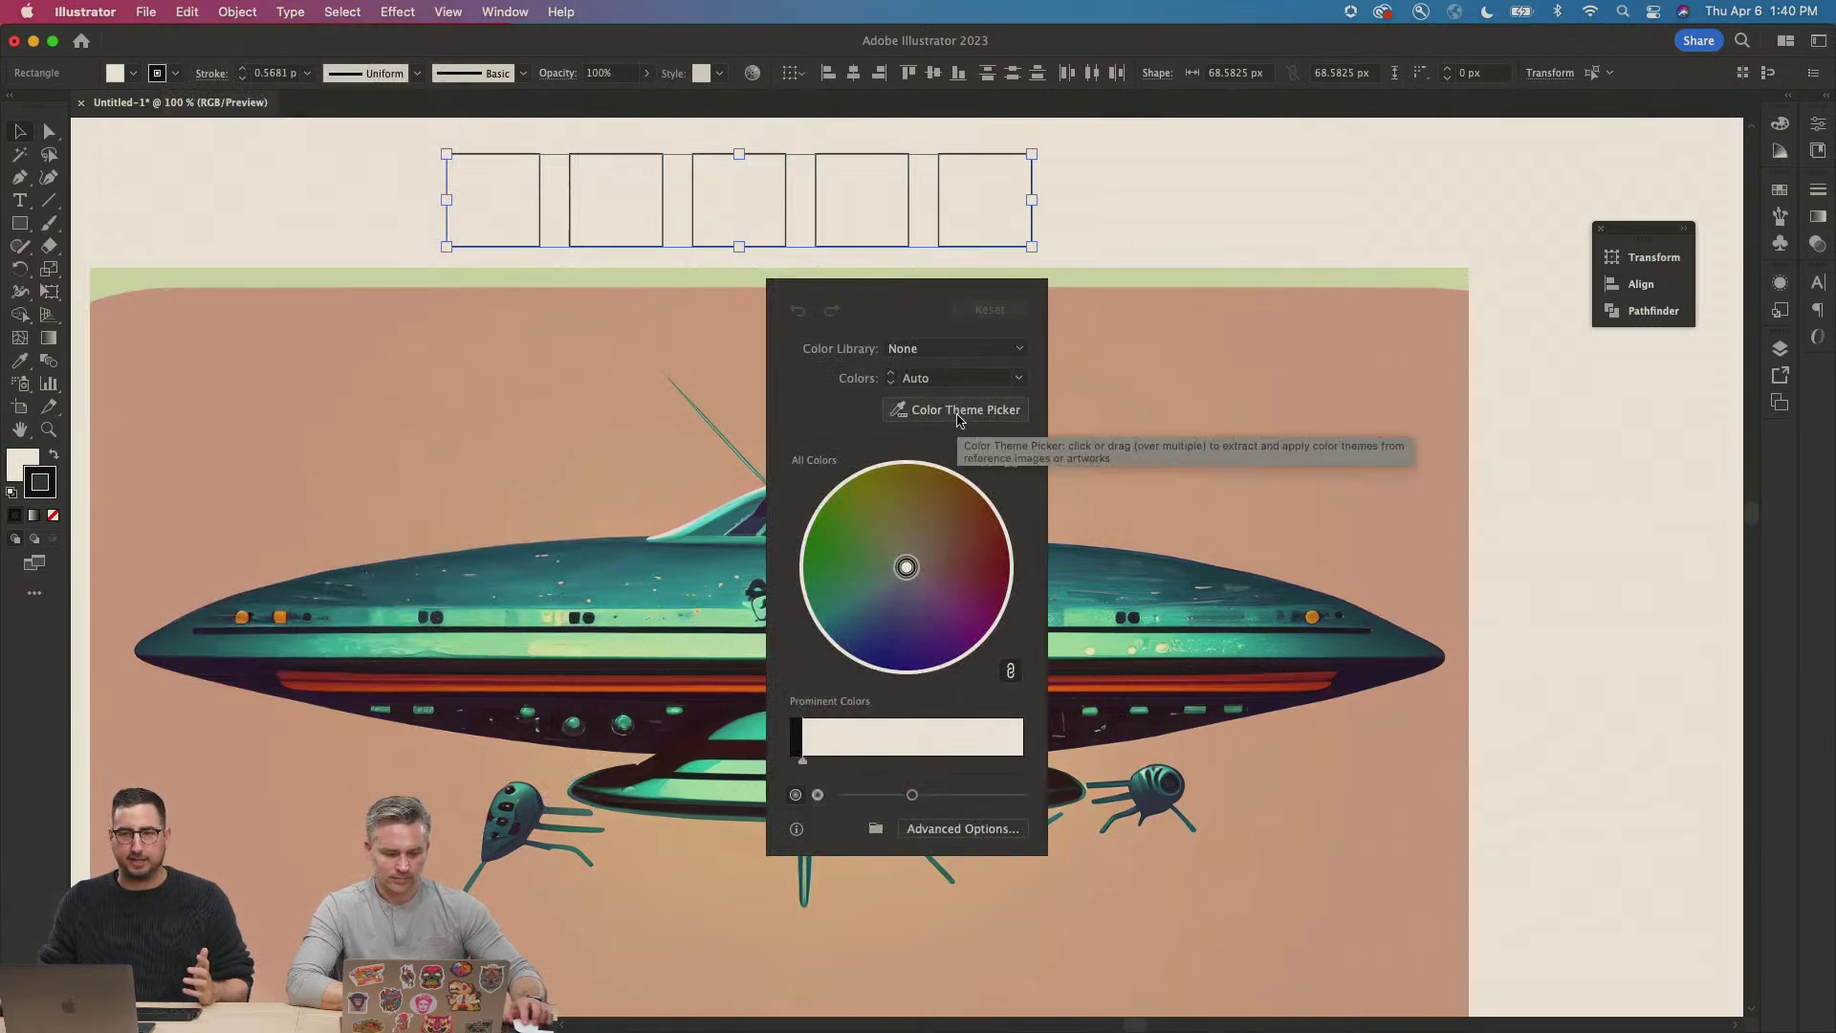
pyautogui.click(959, 411)
pyautogui.click(564, 509)
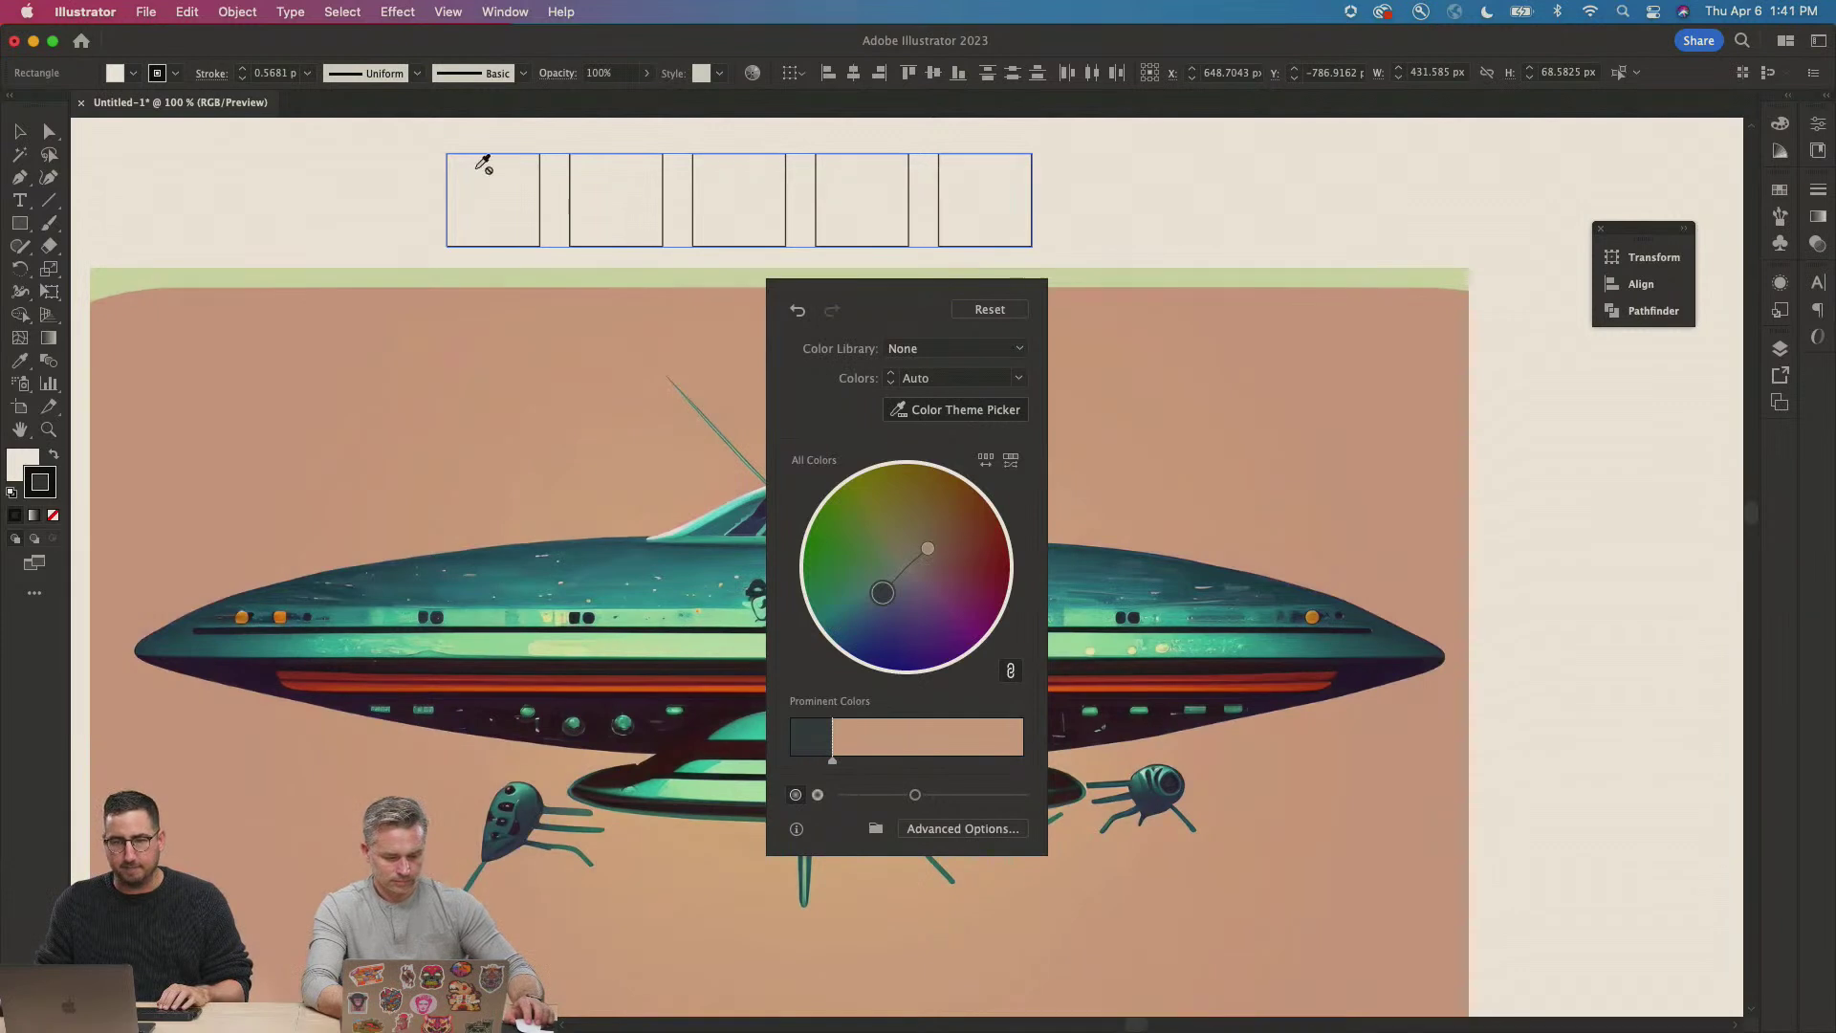
pyautogui.click(401, 187)
# Color the stroke and fill of the first square green using the swatches.
pyautogui.click(479, 192)
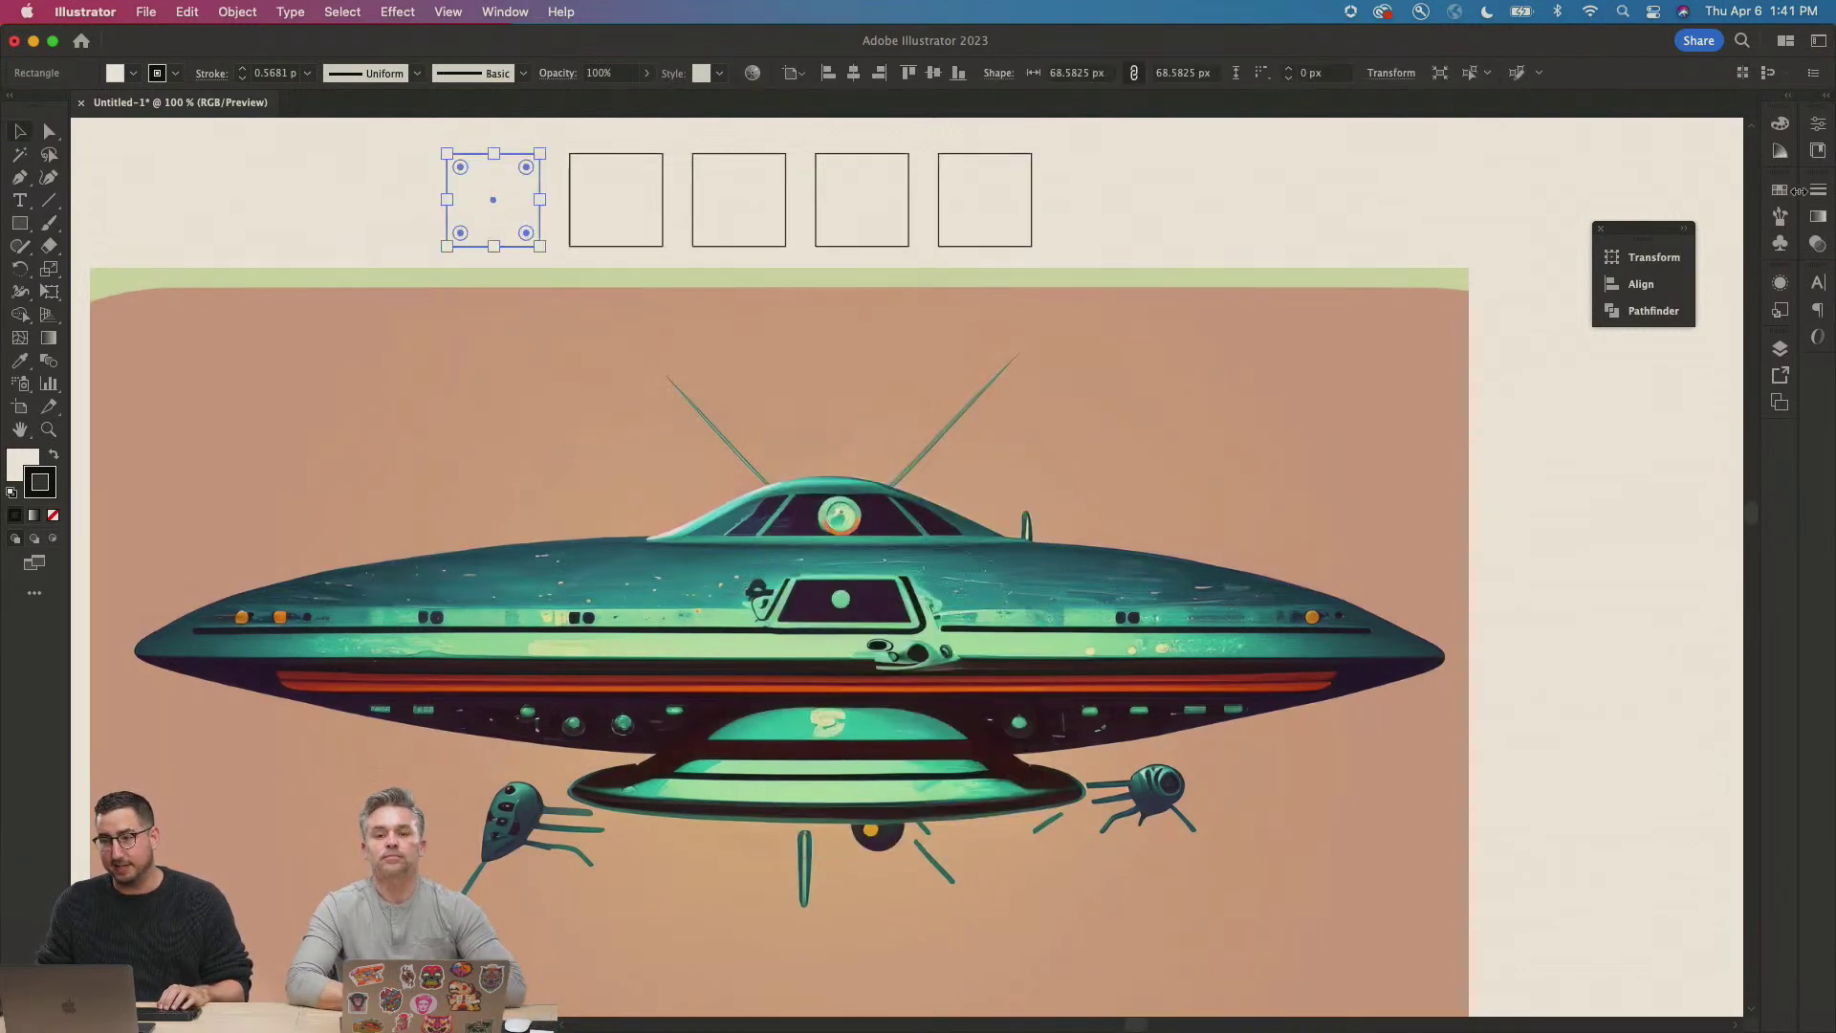
pyautogui.click(1779, 189)
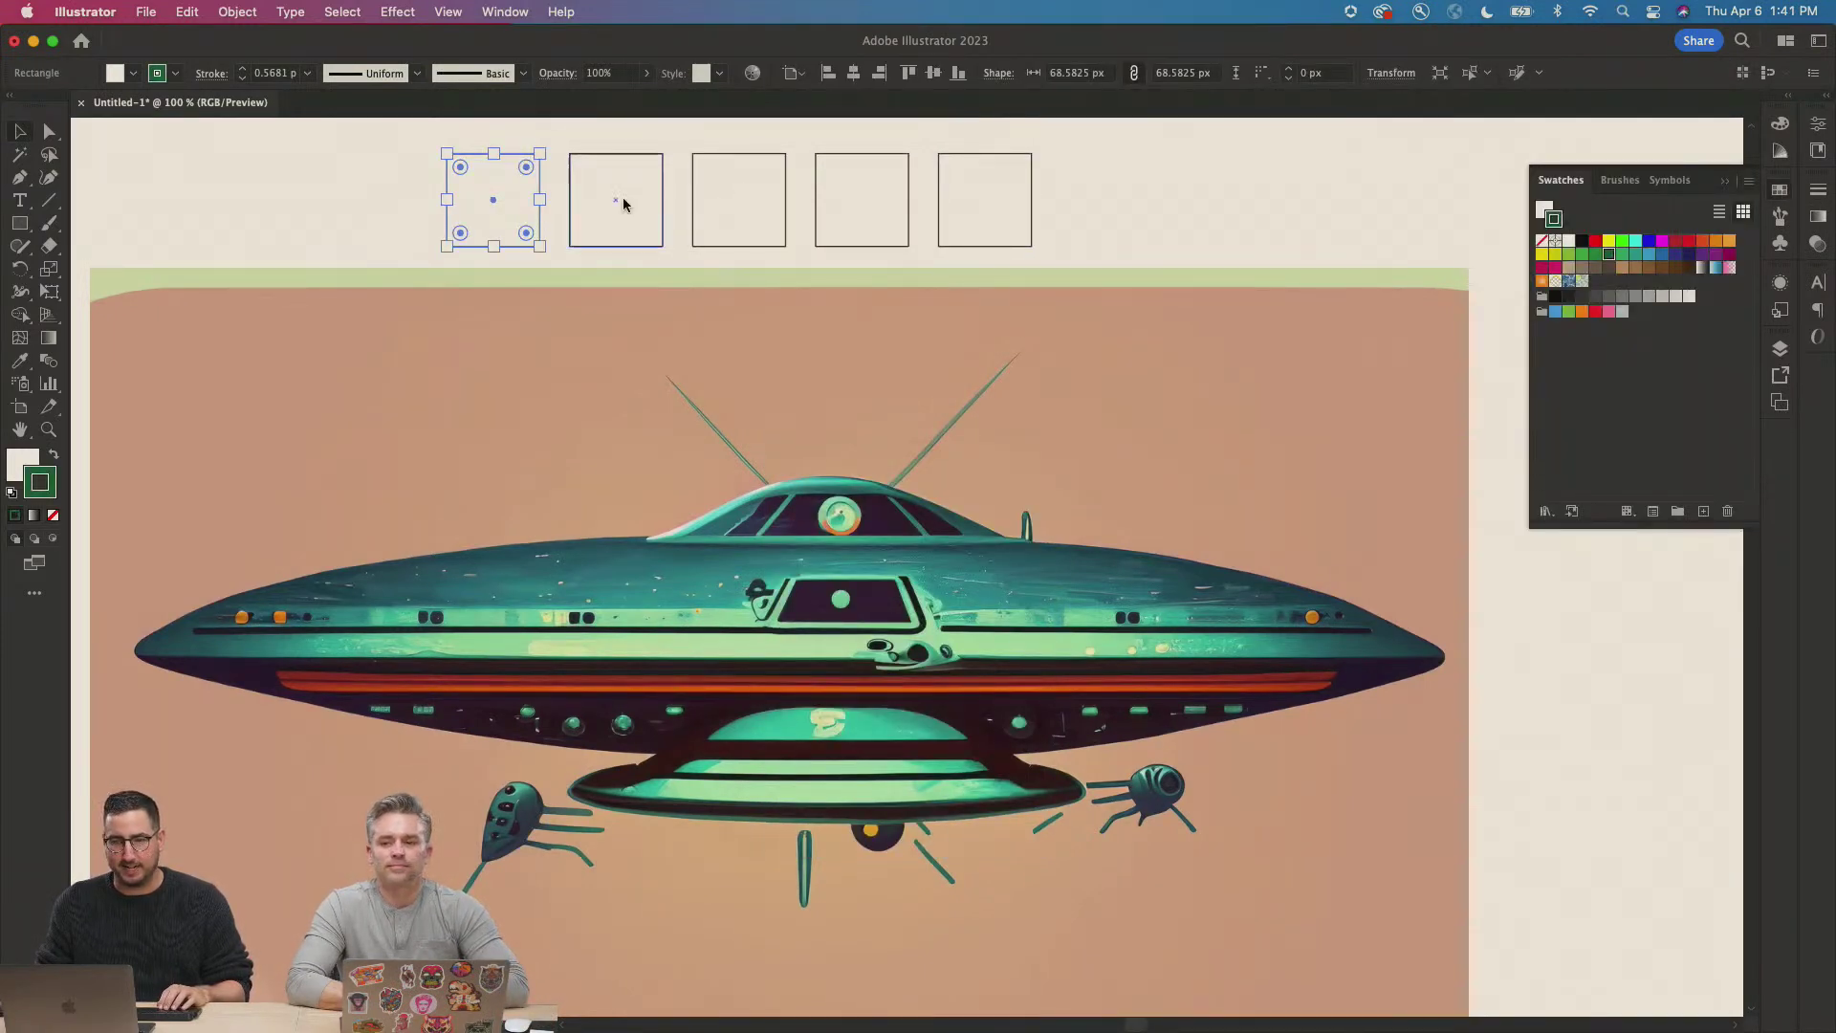
pyautogui.press('x')
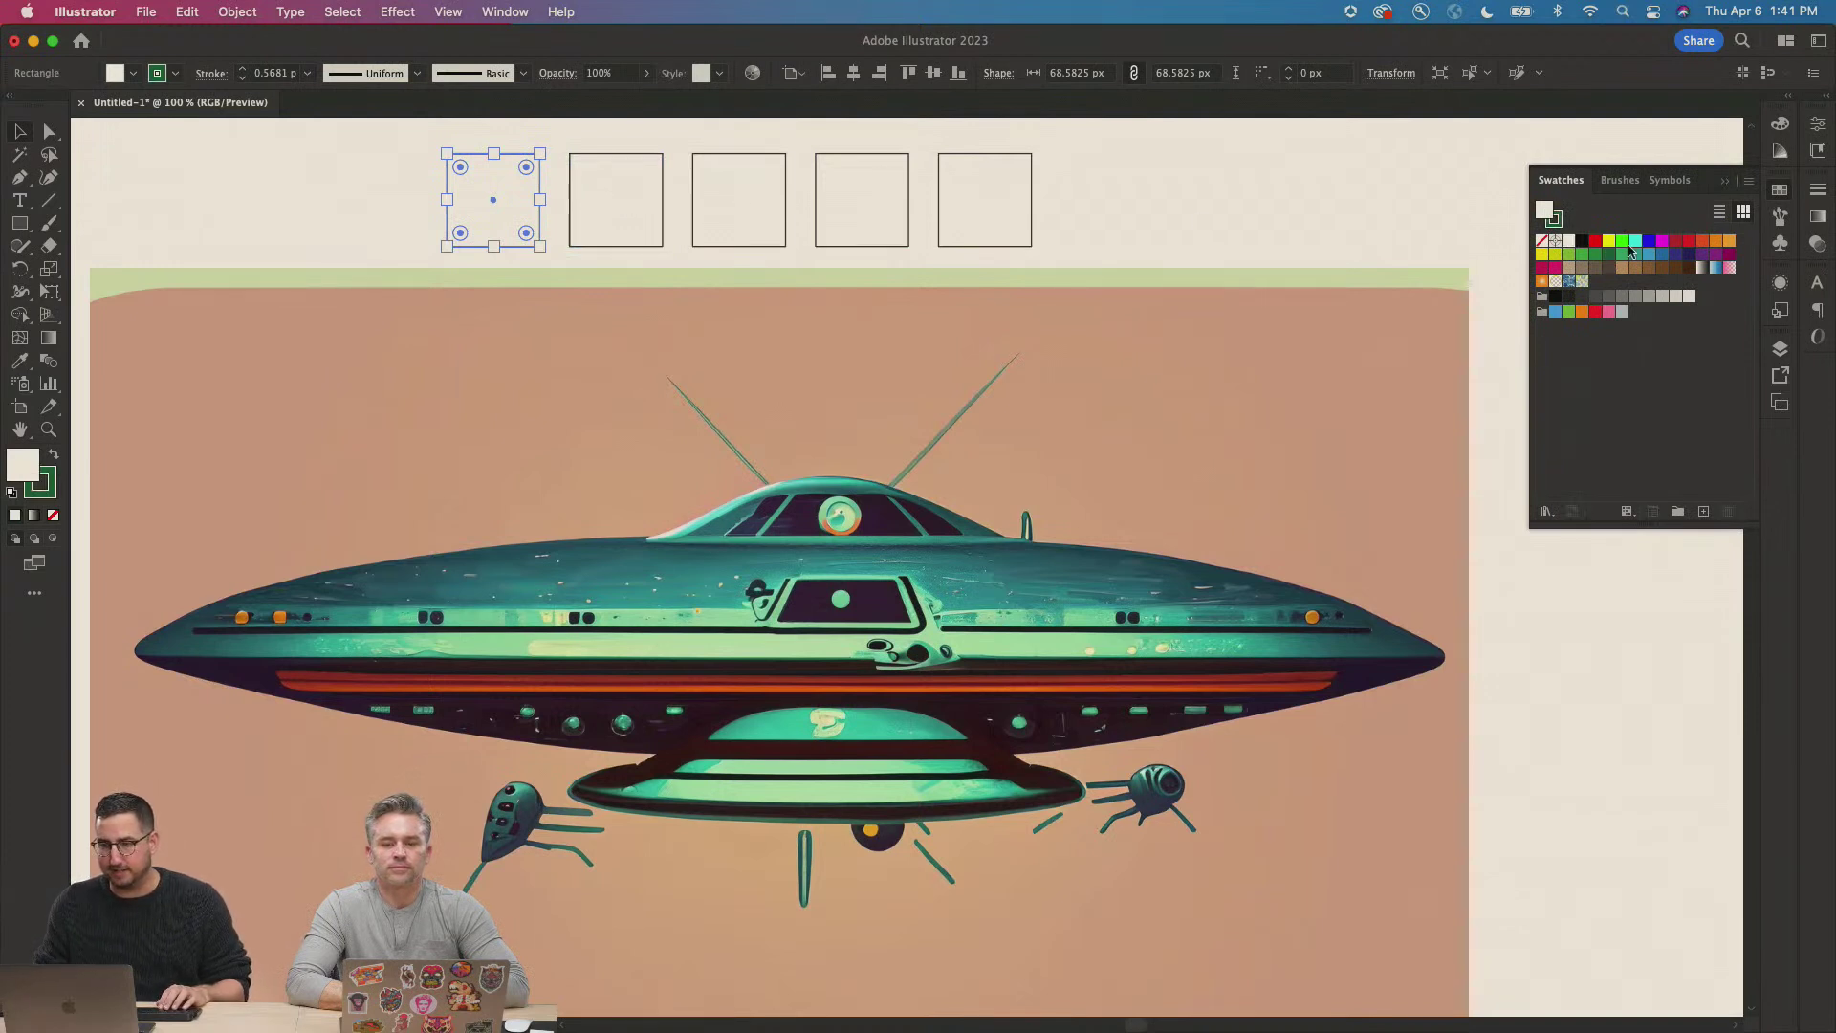
pyautogui.click(1623, 253)
# Fill the second square with the dark blue swatch.
pyautogui.click(617, 212)
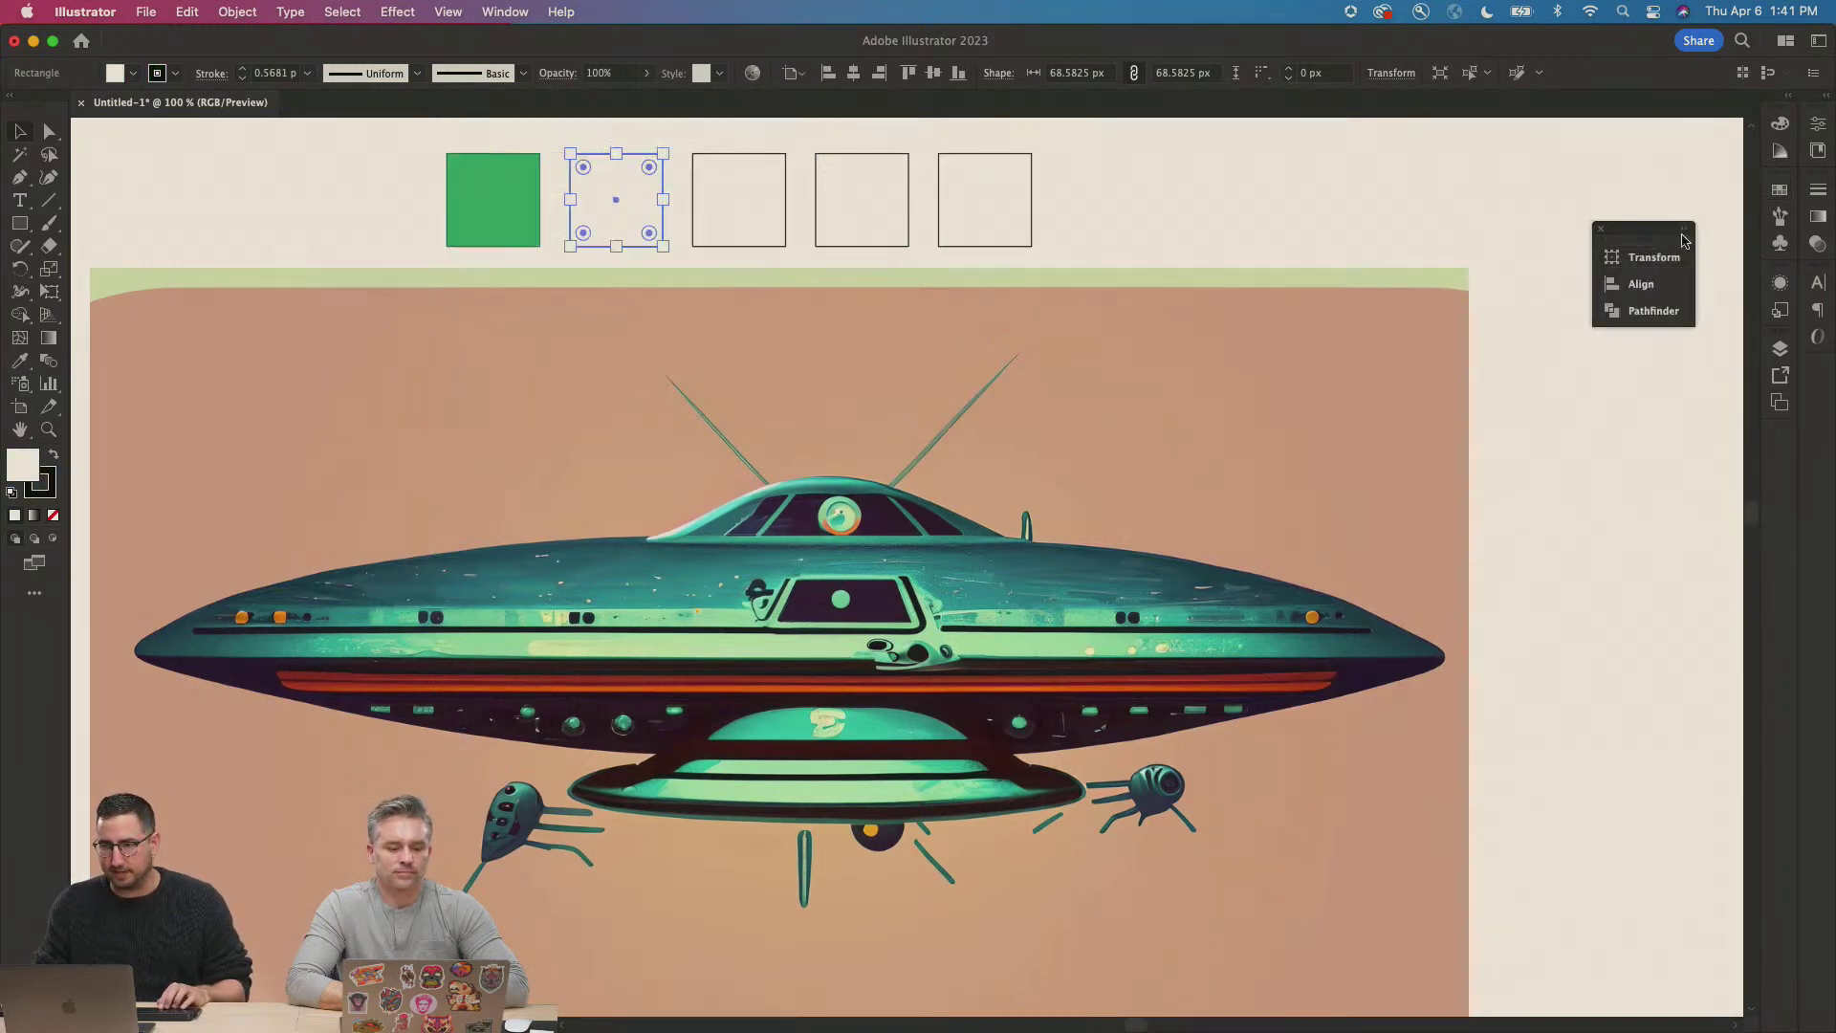
pyautogui.click(1774, 194)
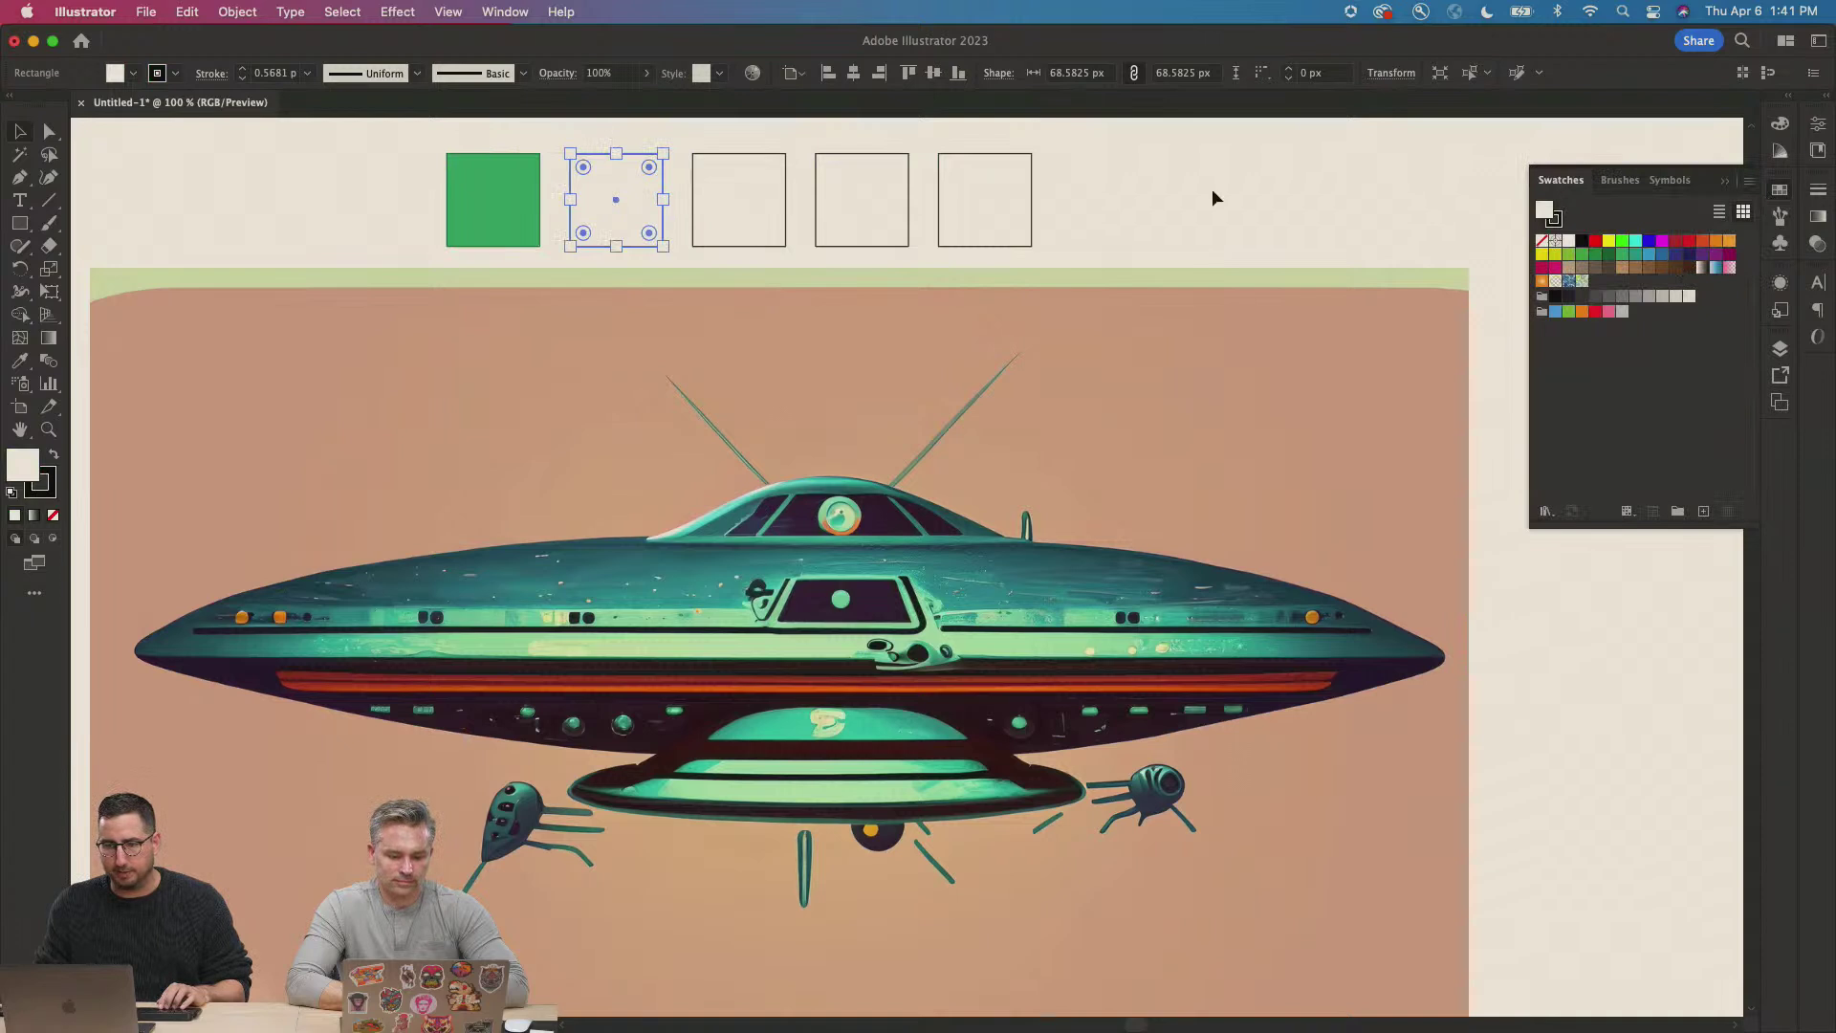
pyautogui.click(1677, 256)
# Fill the third square with the orange swatch.
pyautogui.click(770, 195)
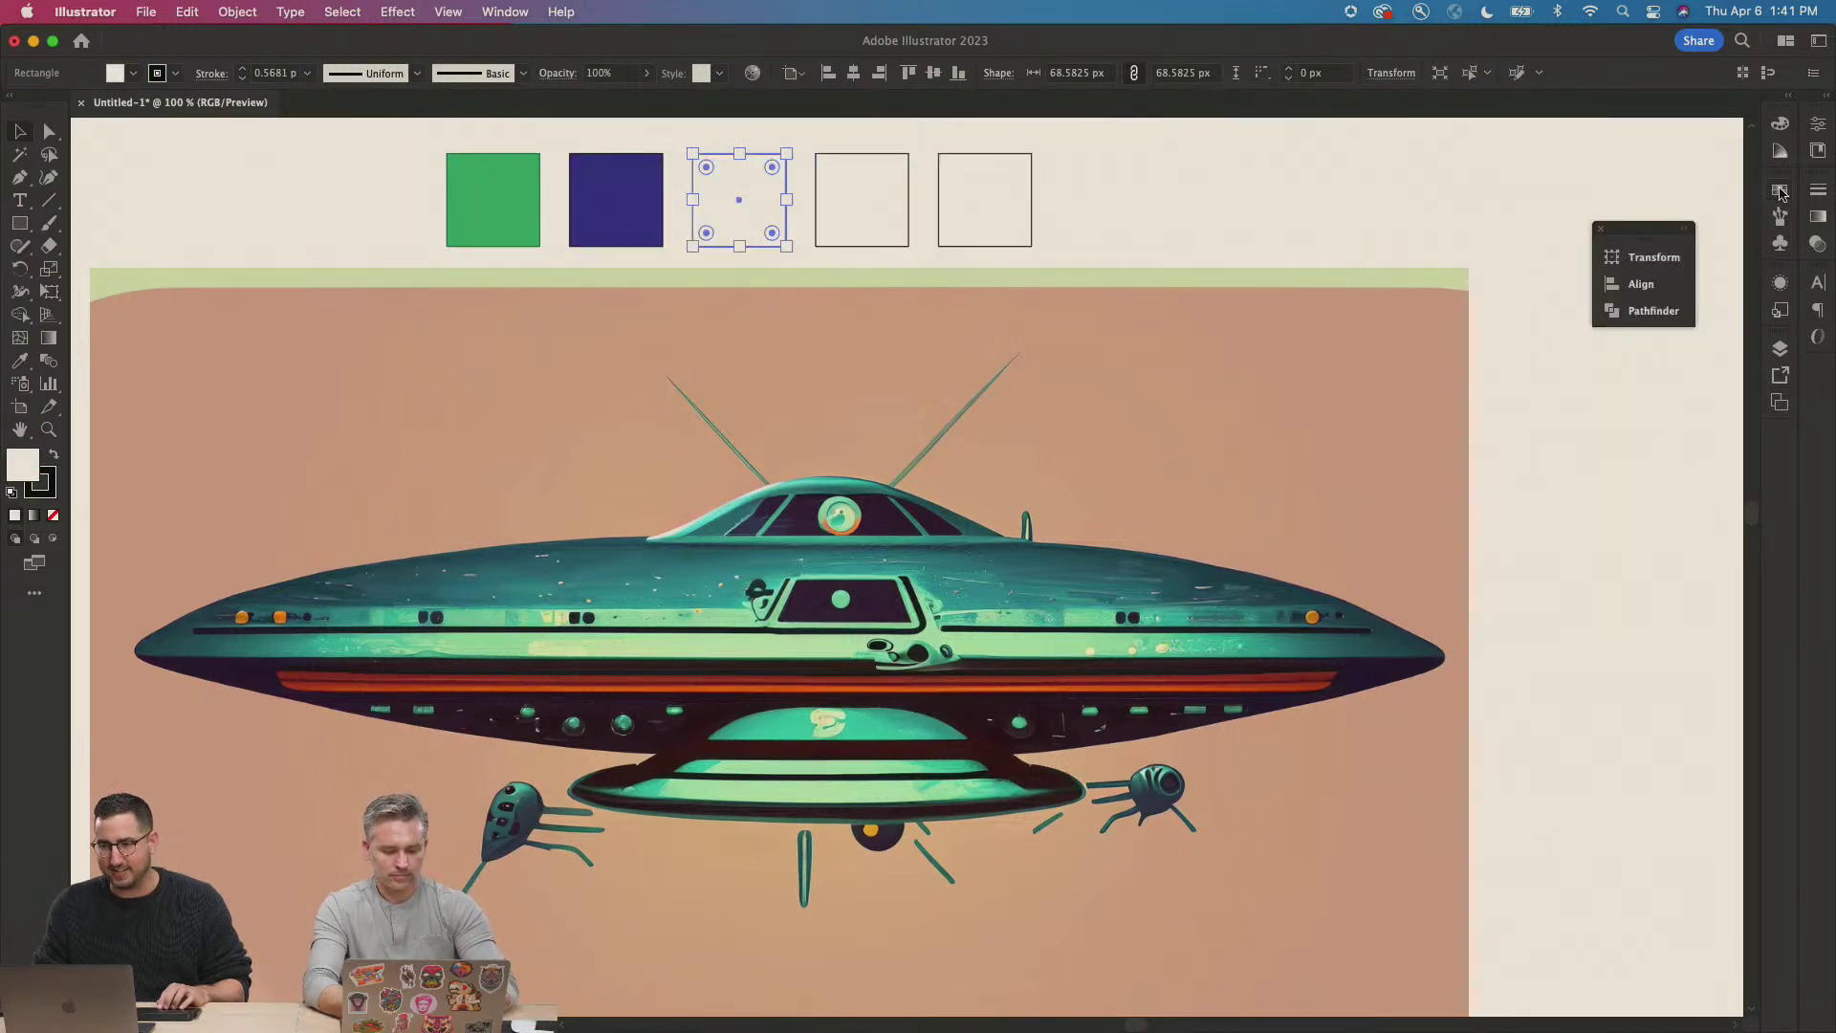
pyautogui.click(1779, 193)
pyautogui.click(1716, 242)
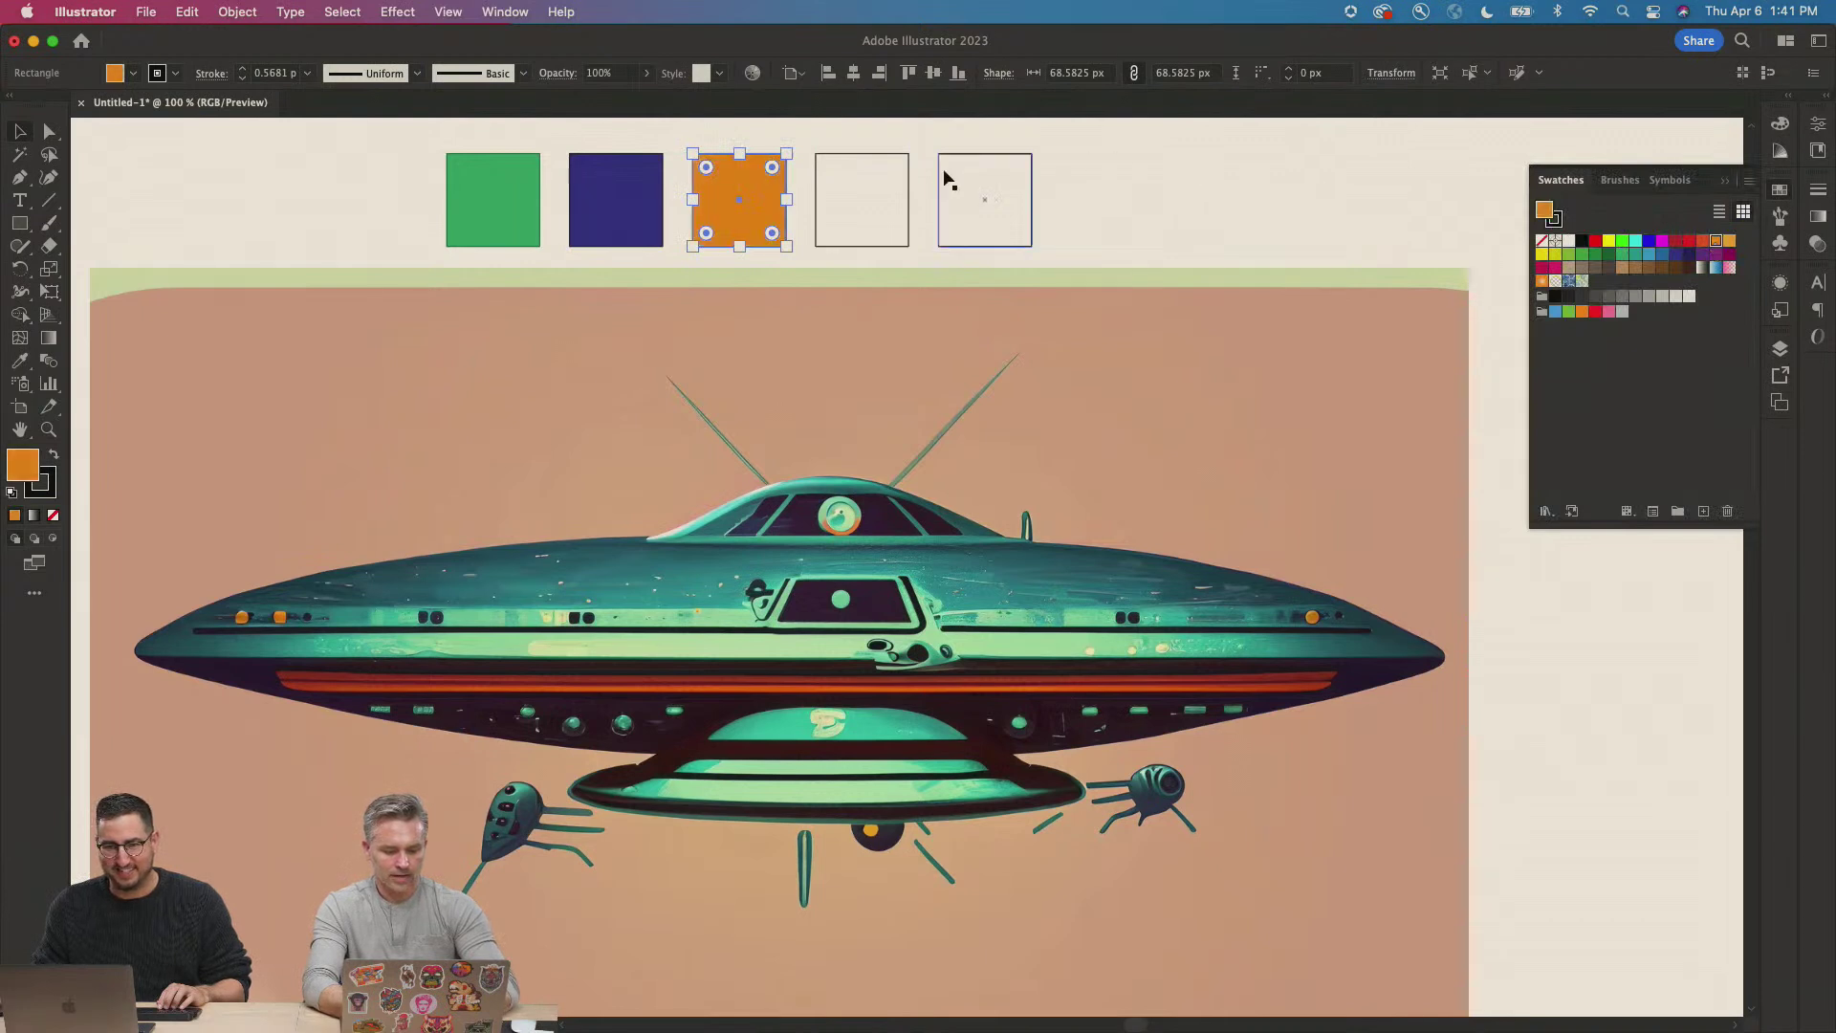
# Fill the fourth square with the crimson swatch and the fifth square with the yellow swatch.
pyautogui.click(899, 204)
pyautogui.click(1779, 191)
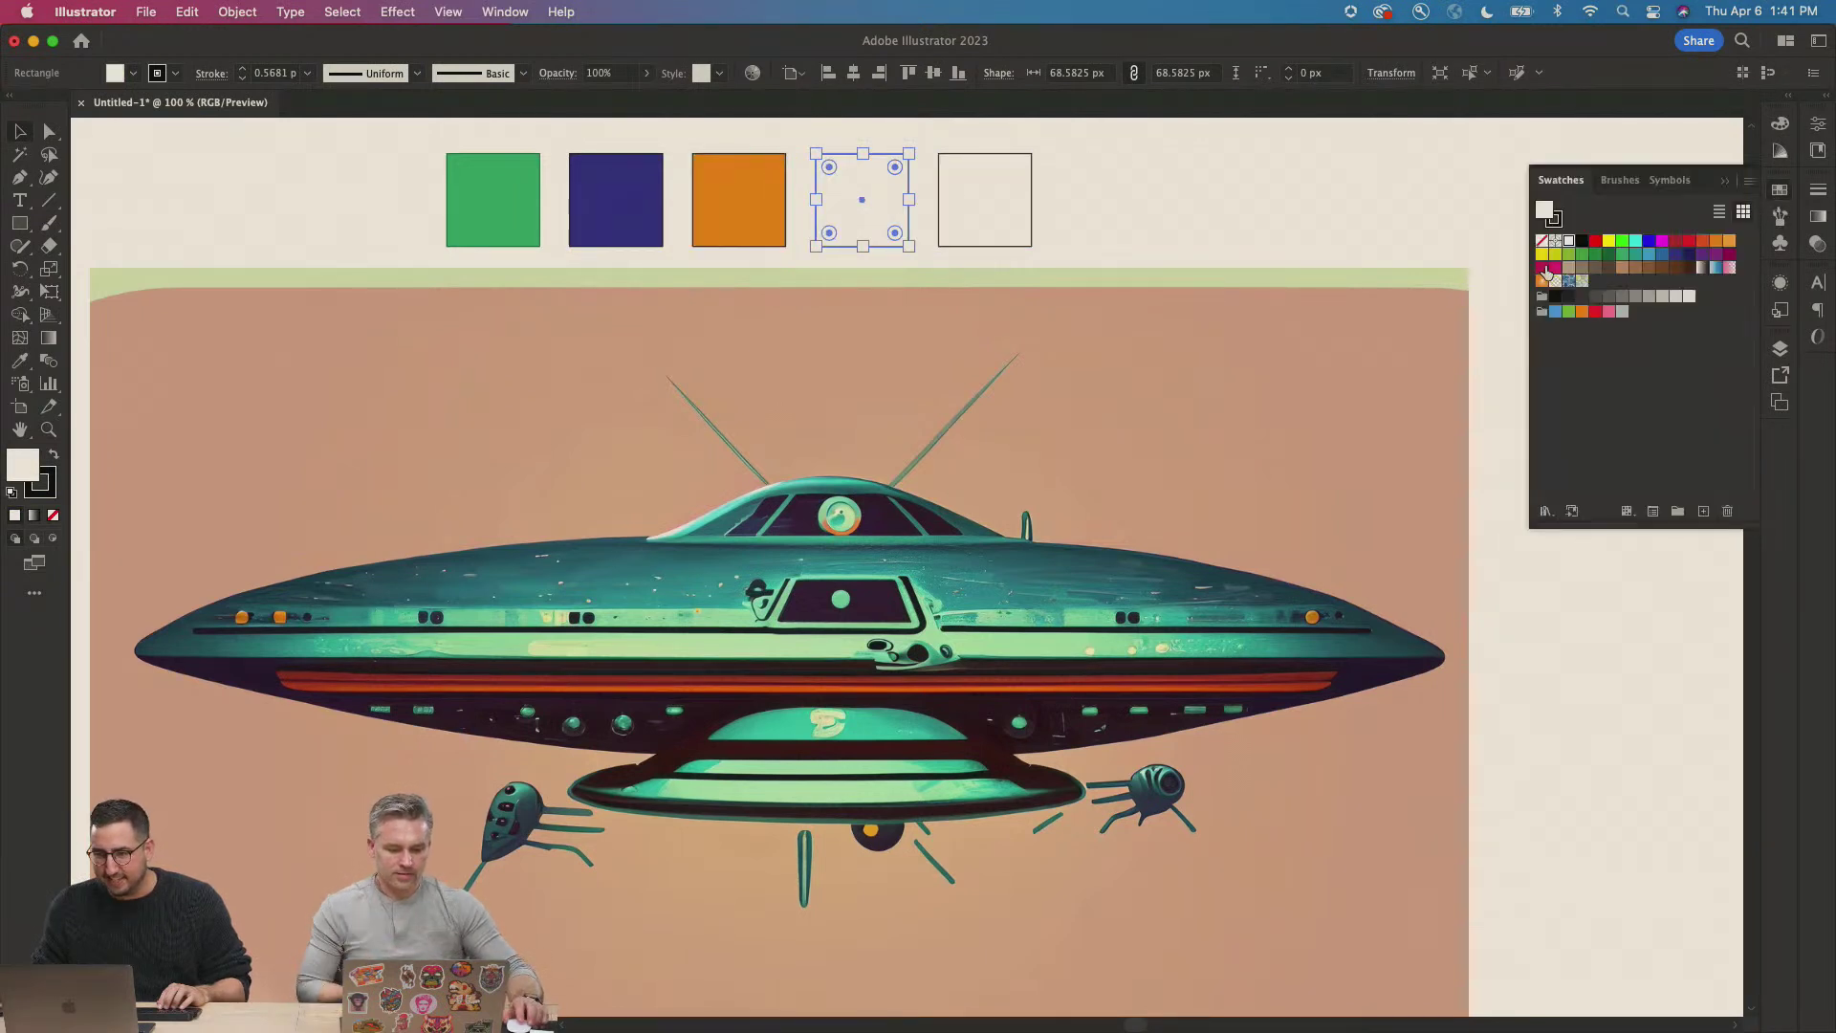
pyautogui.click(1541, 266)
pyautogui.click(1022, 216)
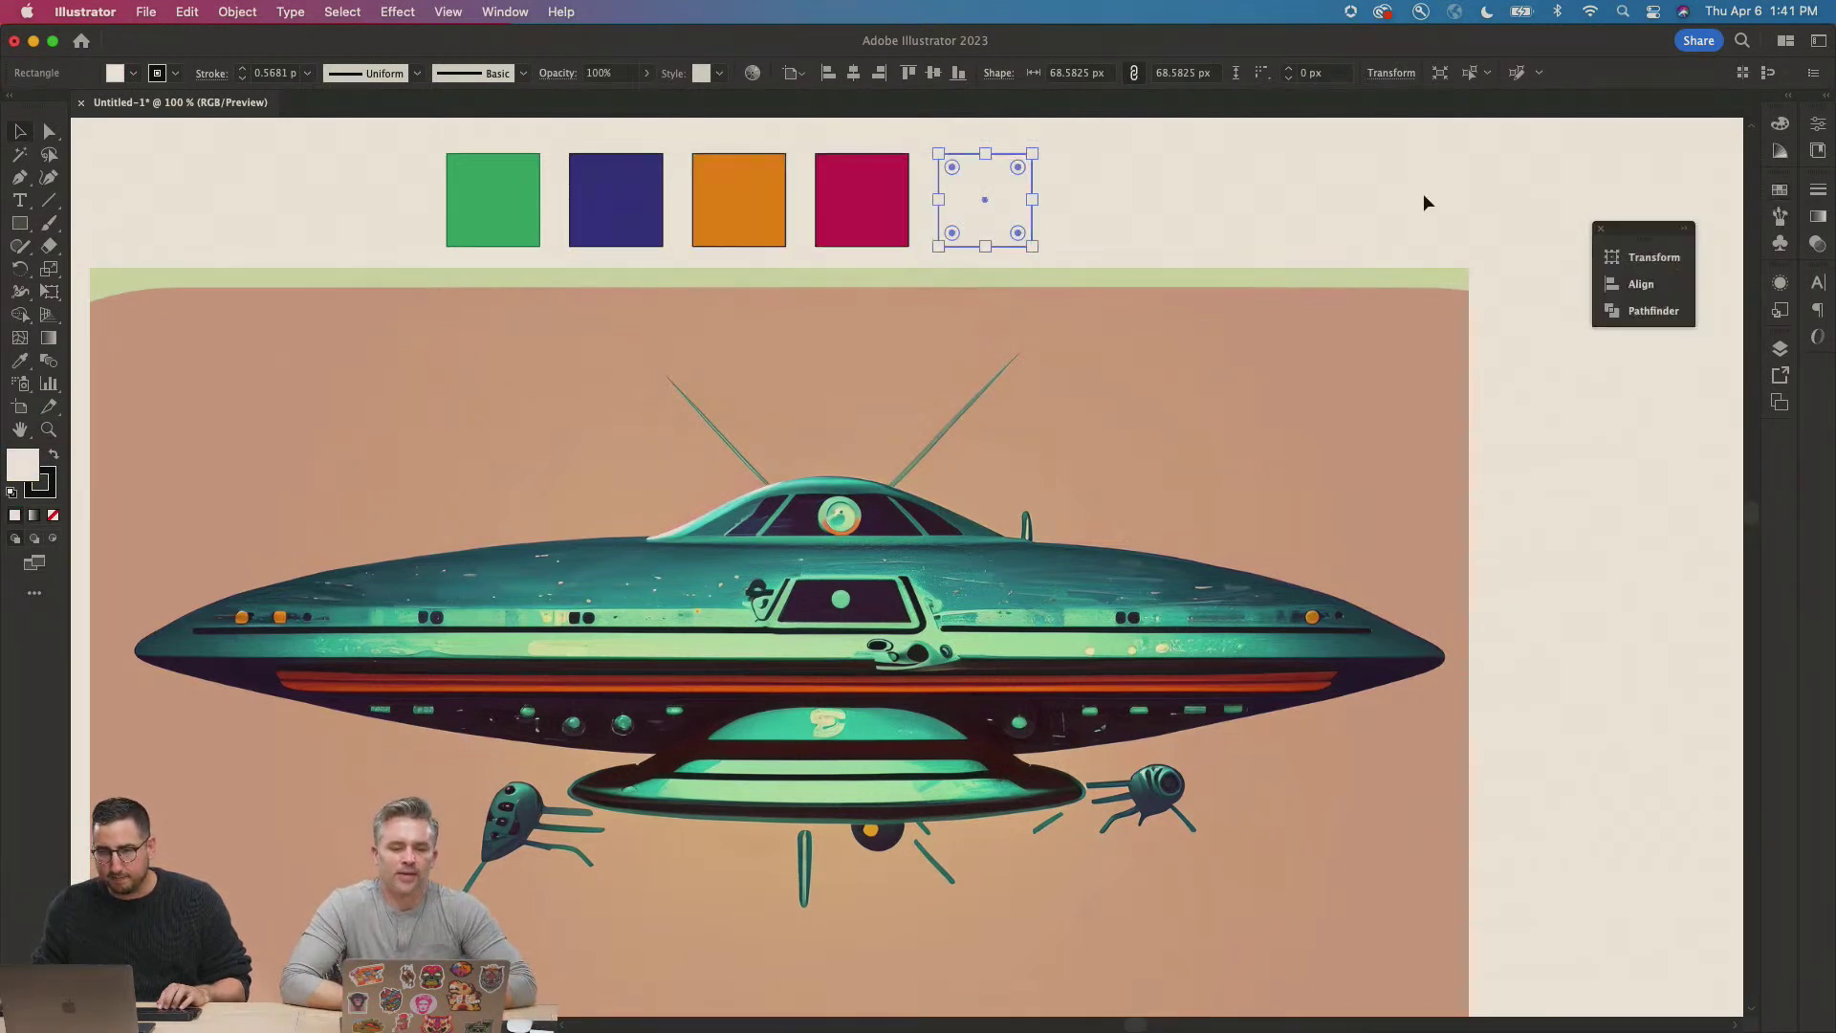
pyautogui.click(1777, 192)
pyautogui.click(1601, 241)
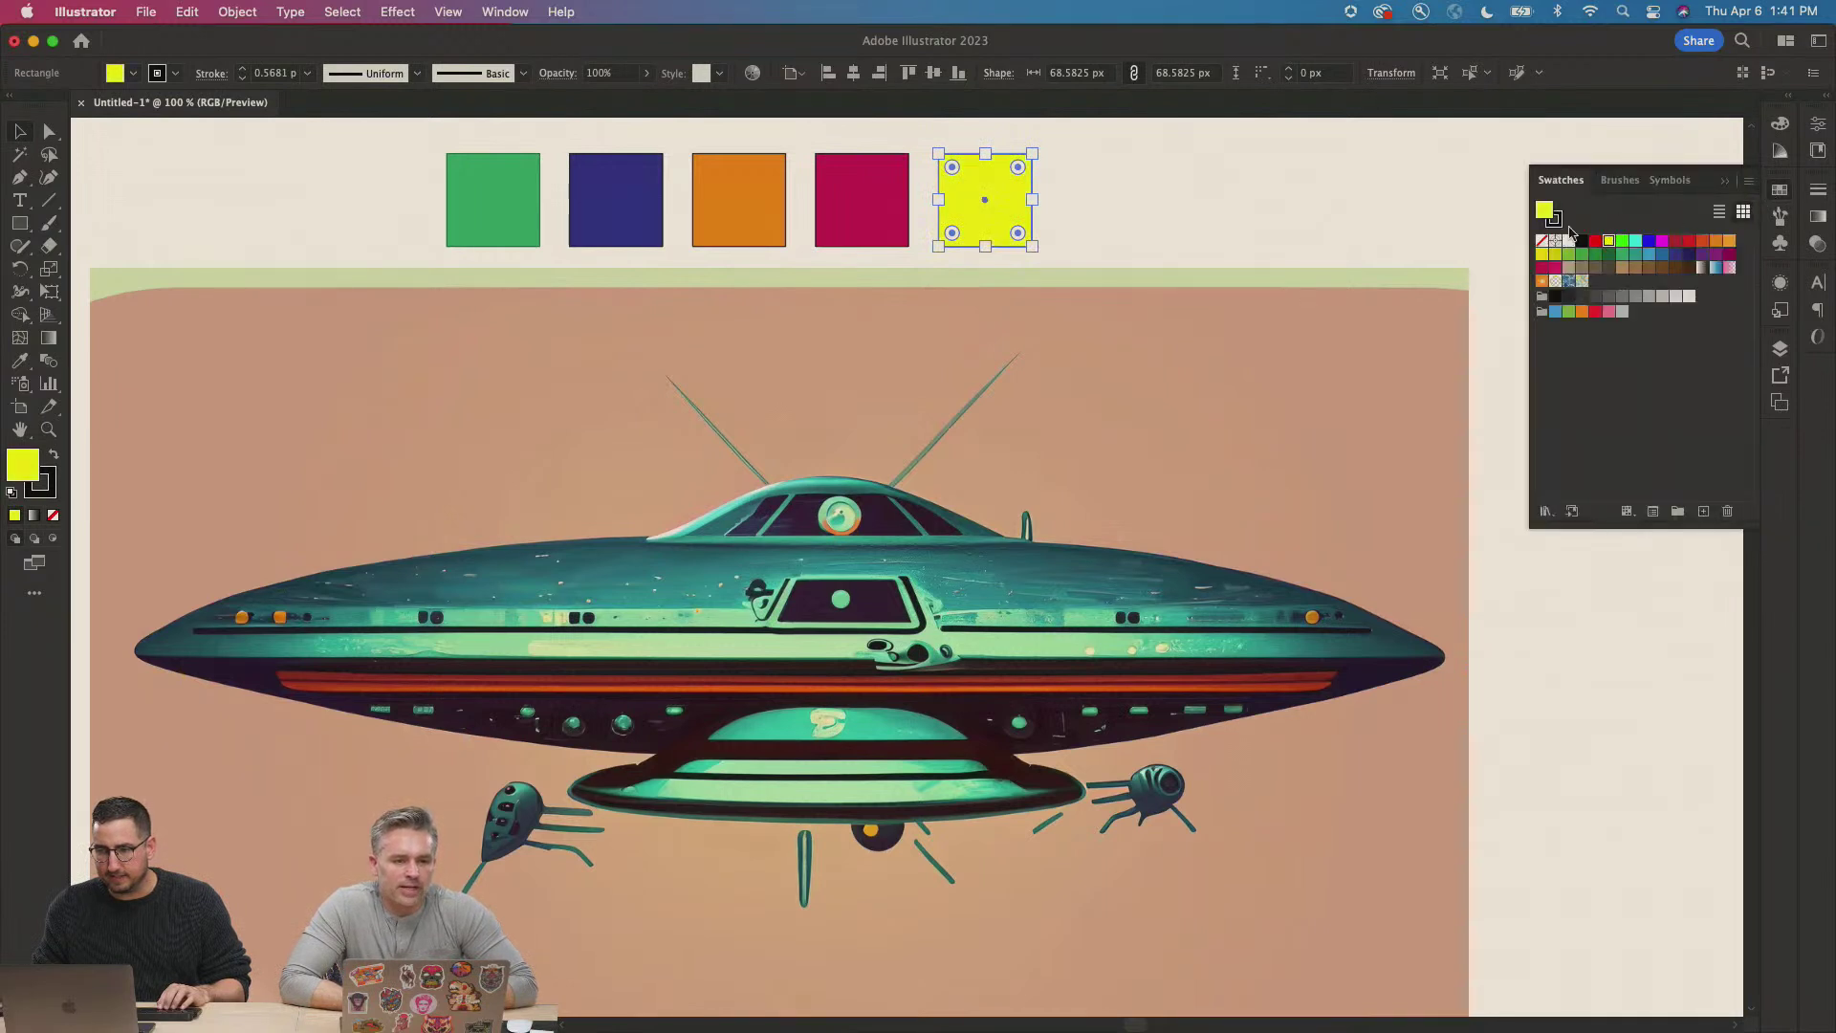
pyautogui.click(1201, 181)
# Recolor all five squares with Recolor Artwork, picking the color theme from the spaceship image.
pyautogui.moveTo(558, 211); pyautogui.dragTo(554, 214)
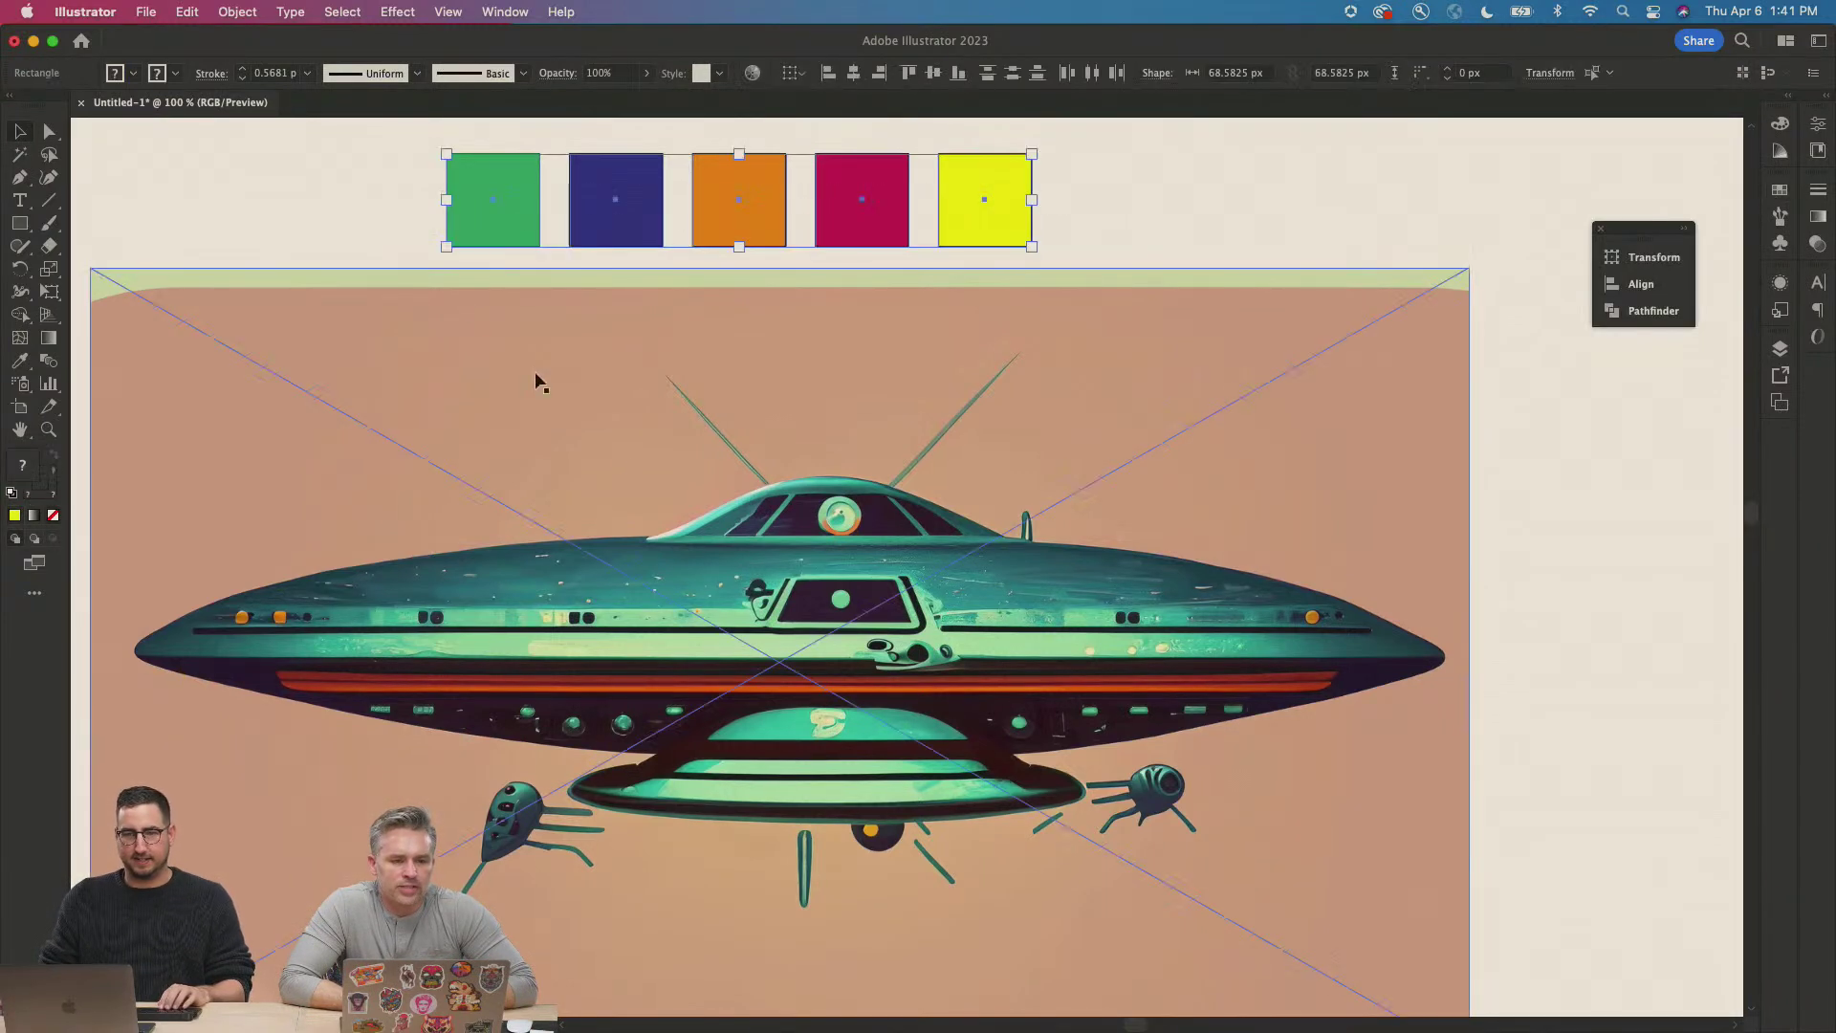
pyautogui.click(174, 8)
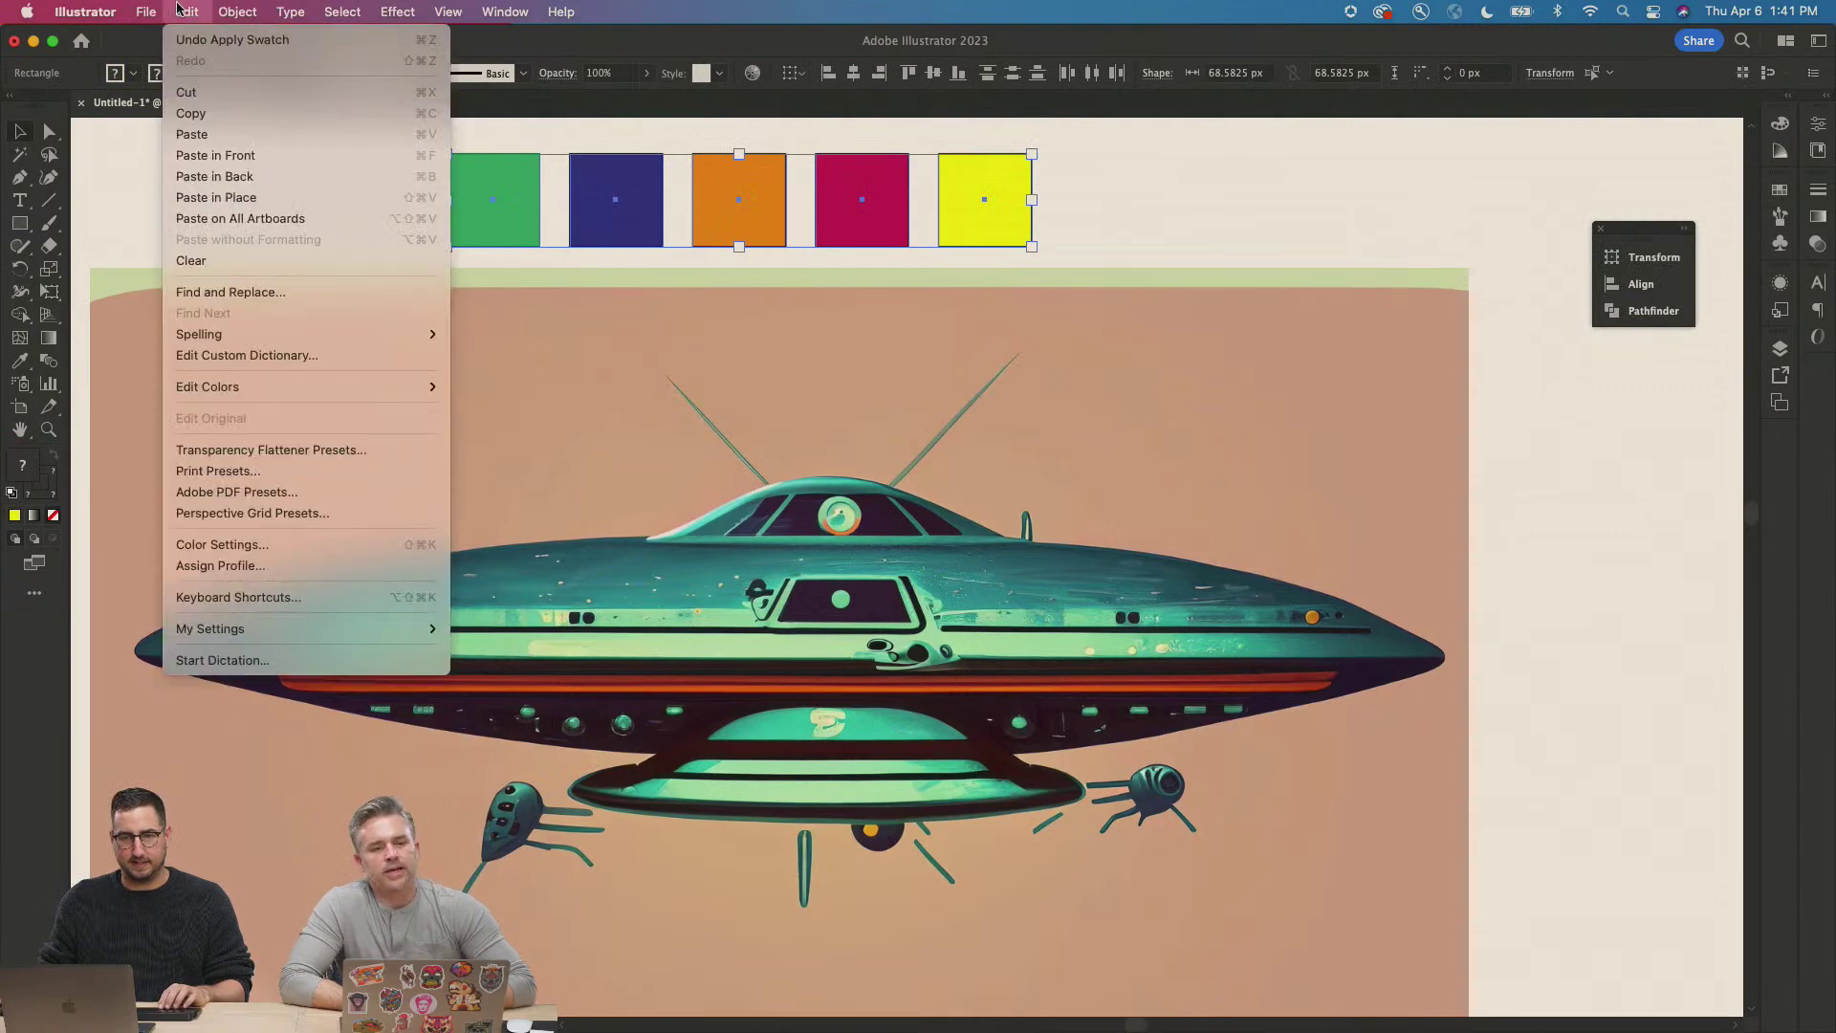
pyautogui.moveTo(317, 388)
pyautogui.click(549, 388)
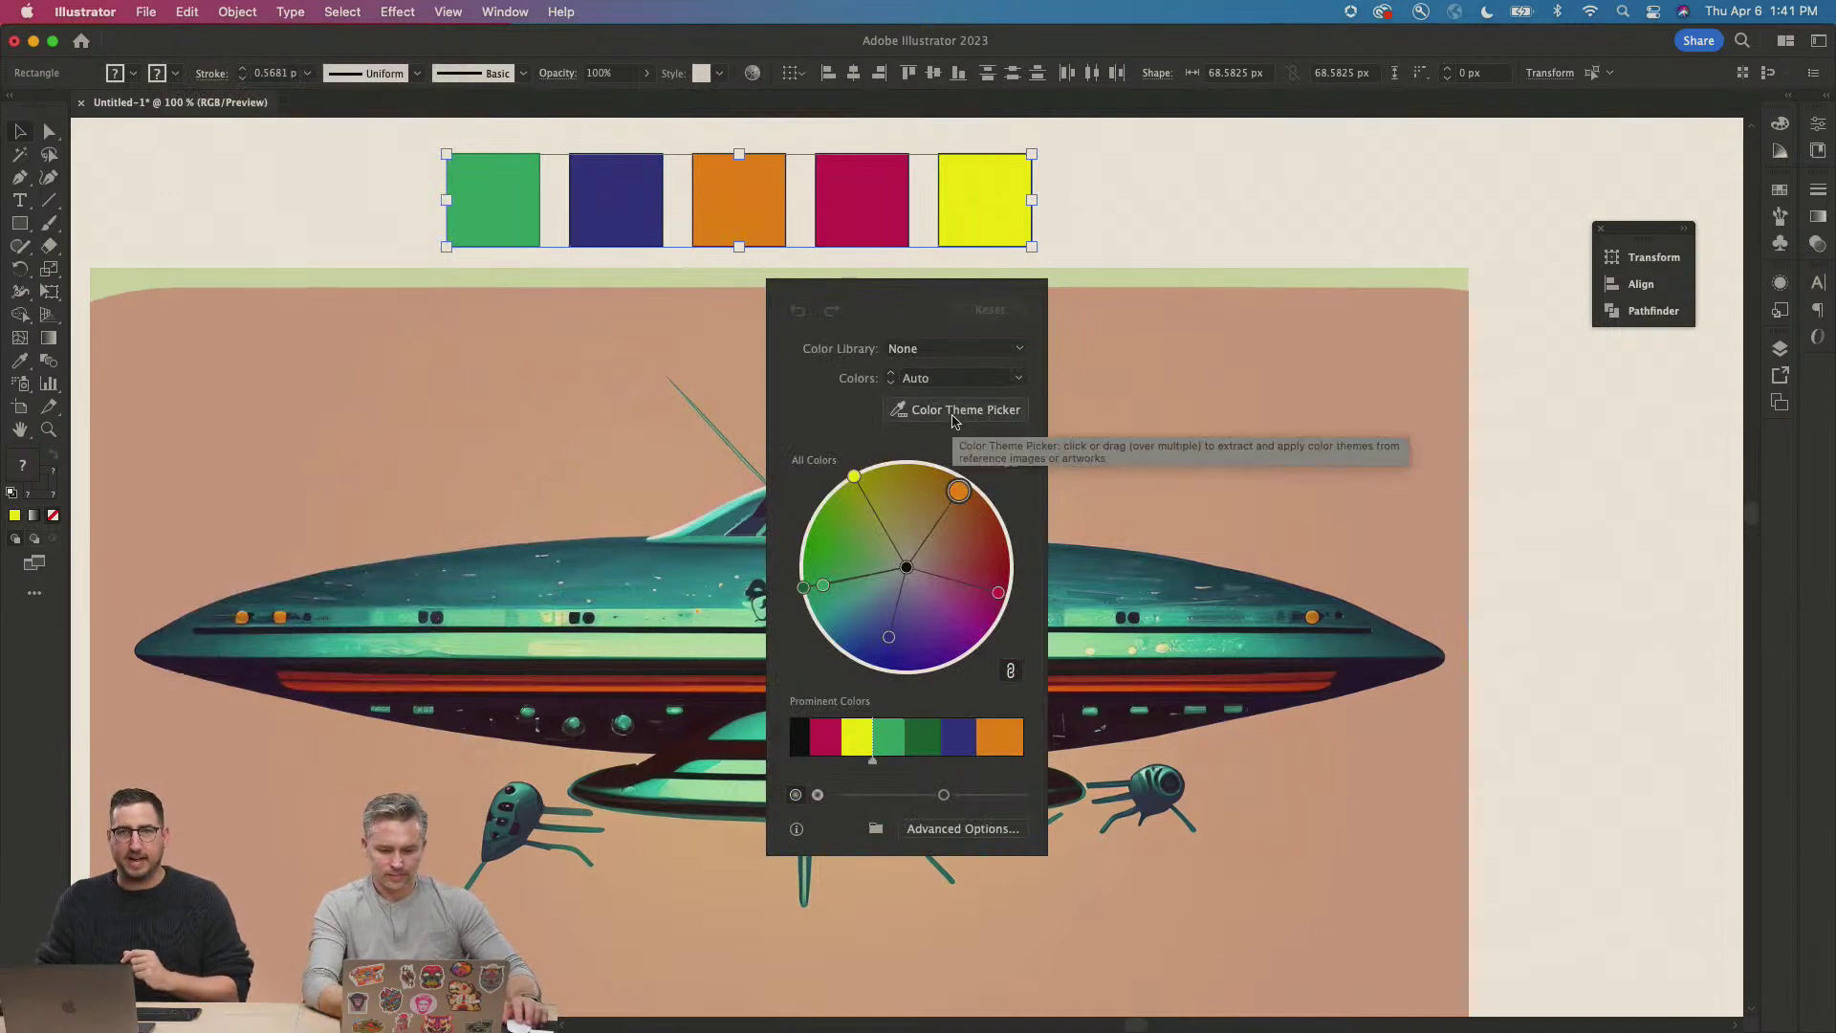
pyautogui.click(1184, 431)
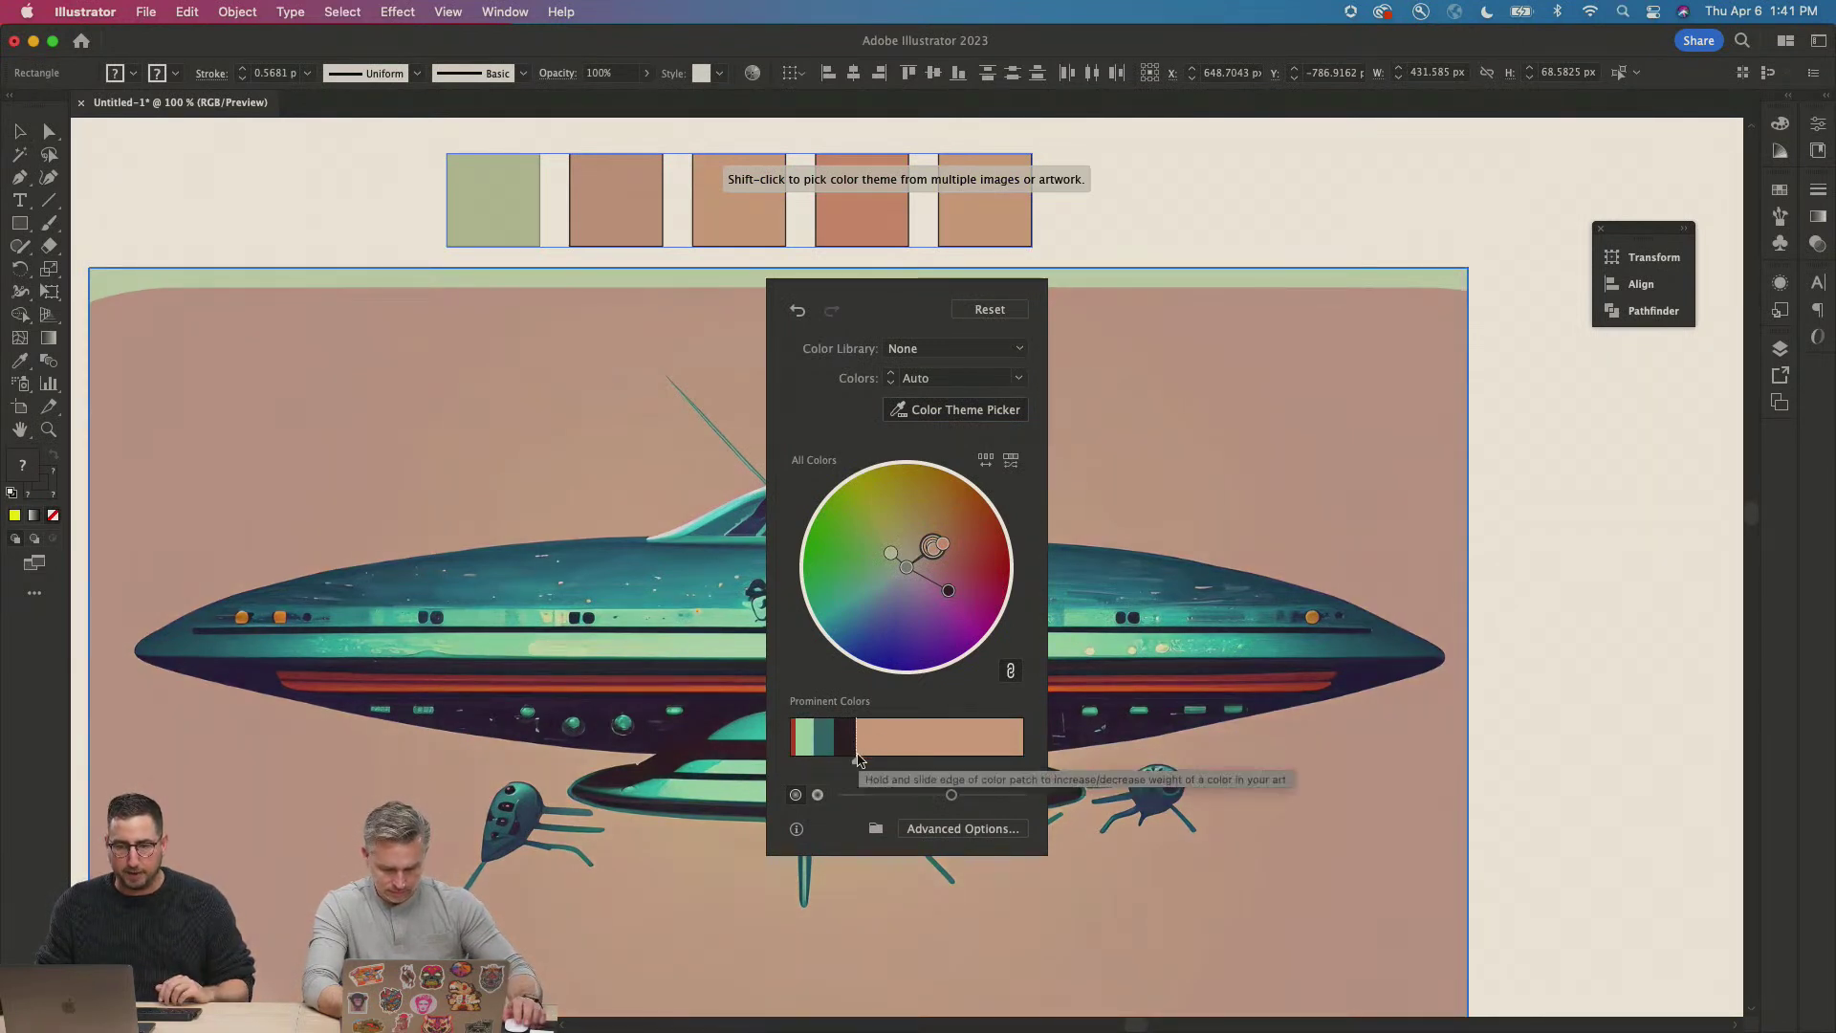
# Rebalance the prominent color weights of the recolored squares, giving the dark, teal, red and light green tones more share than the tan.
pyautogui.moveTo(856, 760); pyautogui.dragTo(951, 760)
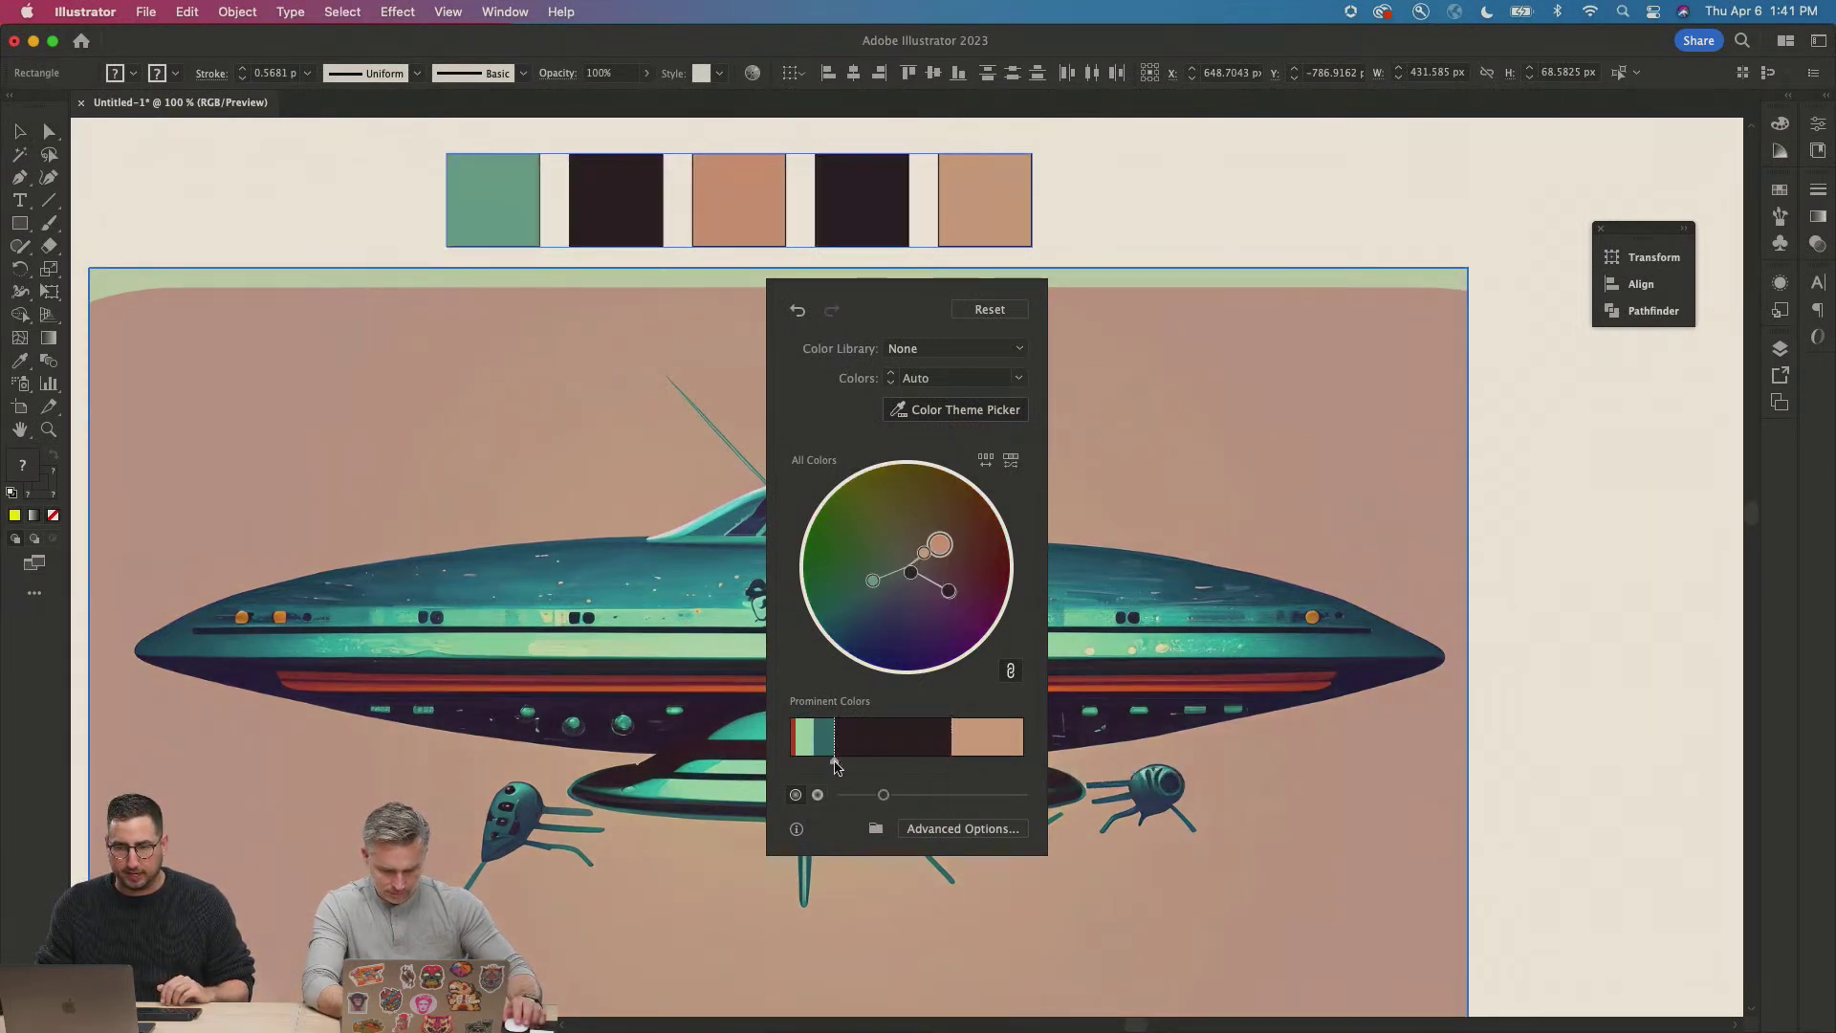
pyautogui.moveTo(835, 763); pyautogui.dragTo(904, 762)
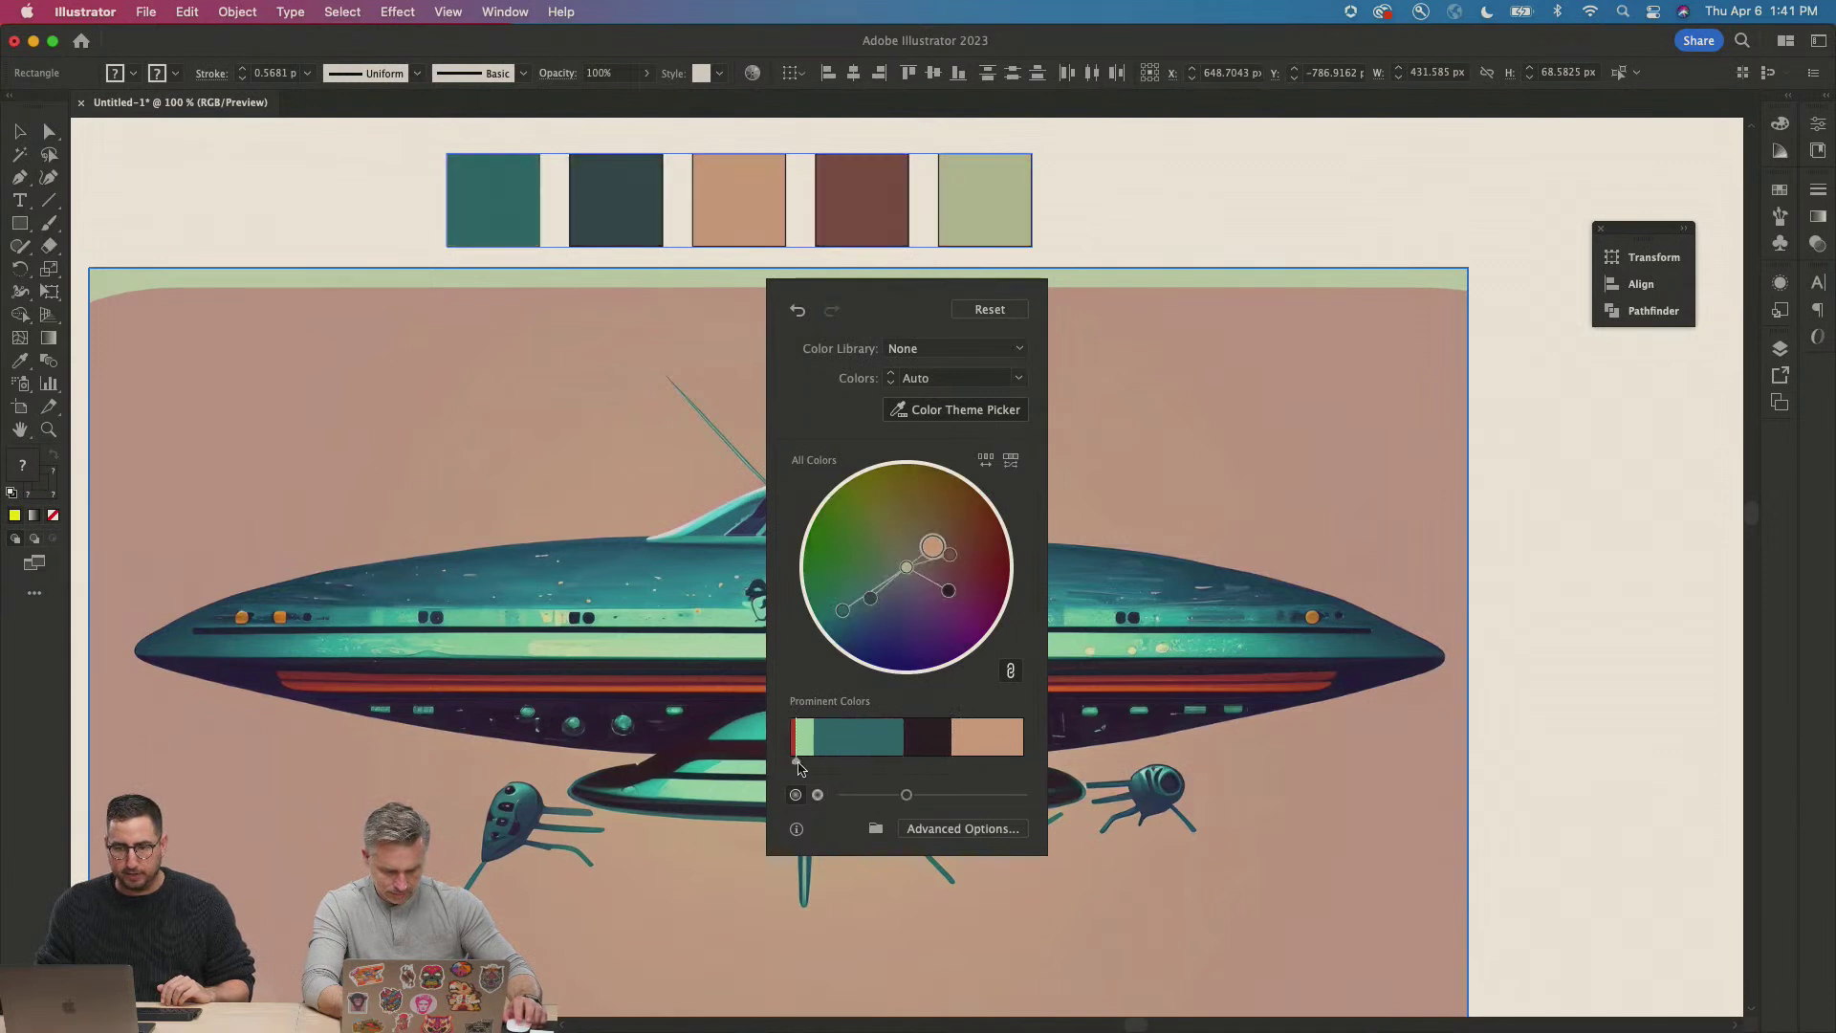
pyautogui.moveTo(798, 765); pyautogui.dragTo(845, 765)
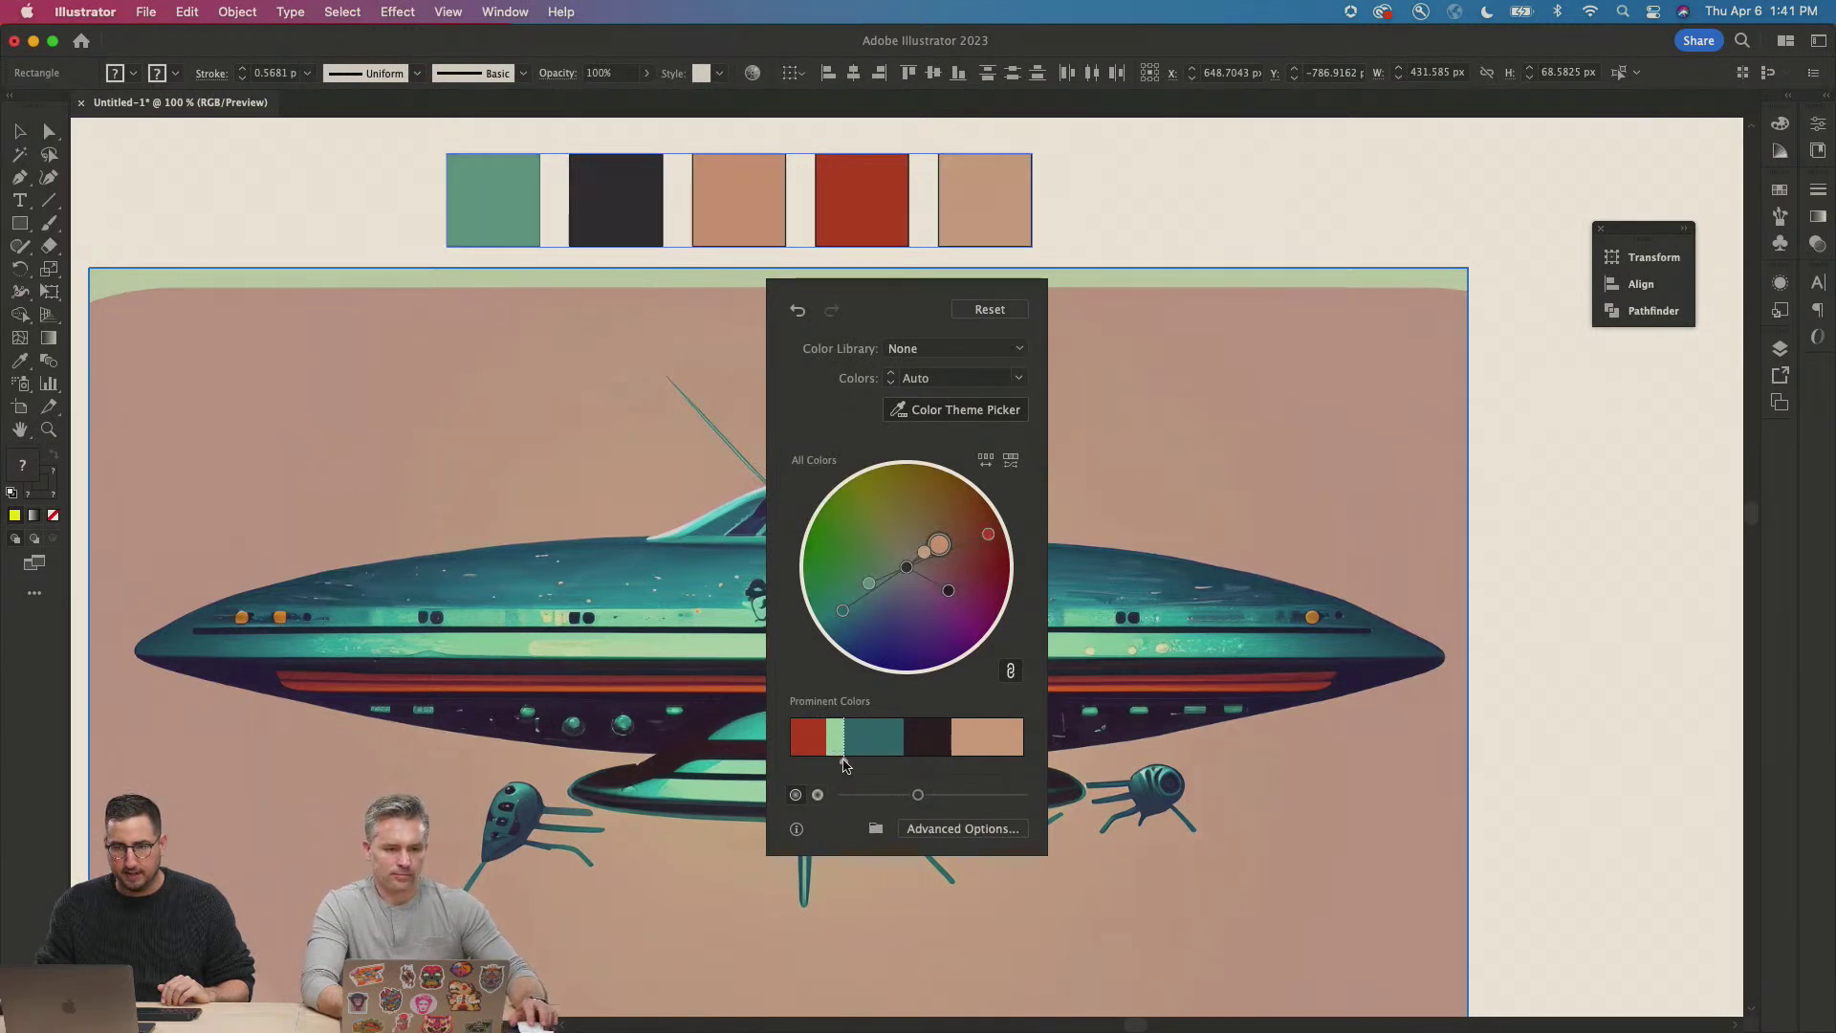
pyautogui.moveTo(849, 765); pyautogui.dragTo(915, 763)
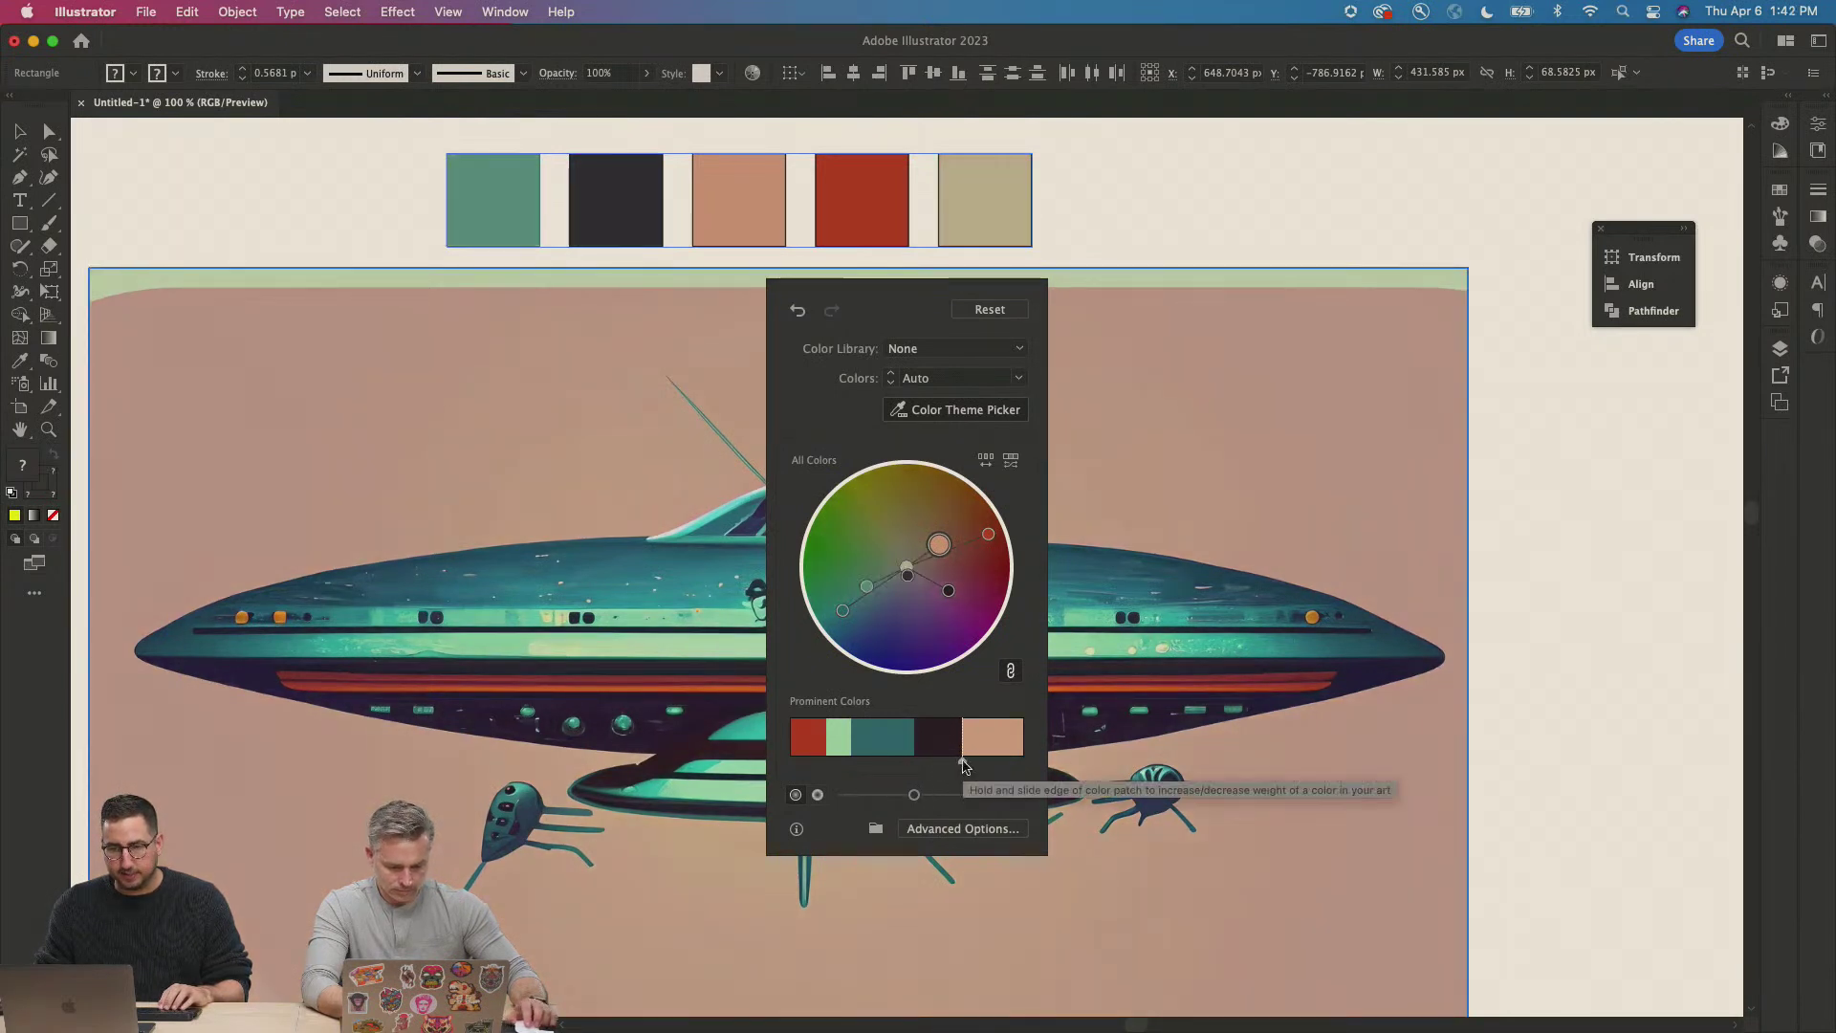
pyautogui.click(1138, 222)
# Save the colors of the five recolored squares as a new color group in the swatches, and deselect the squares.
pyautogui.scroll(3, 1052, 382)
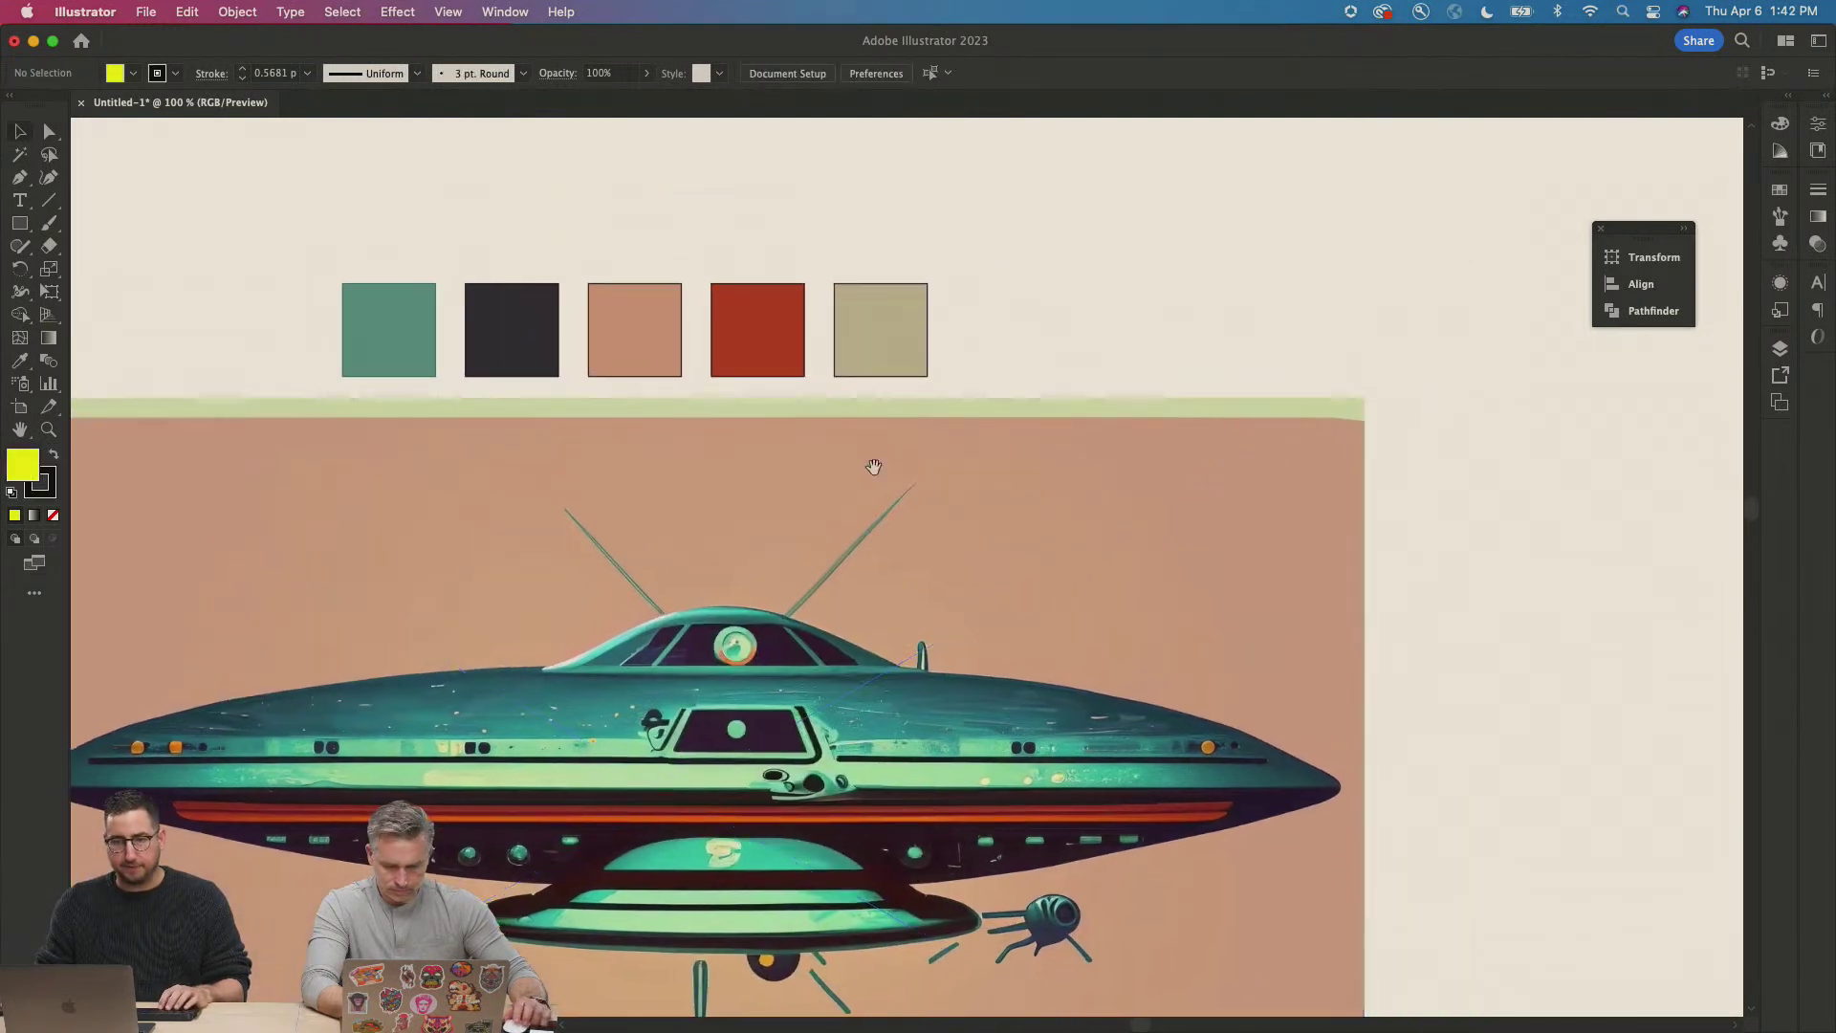
pyautogui.moveTo(940, 331); pyautogui.dragTo(945, 335)
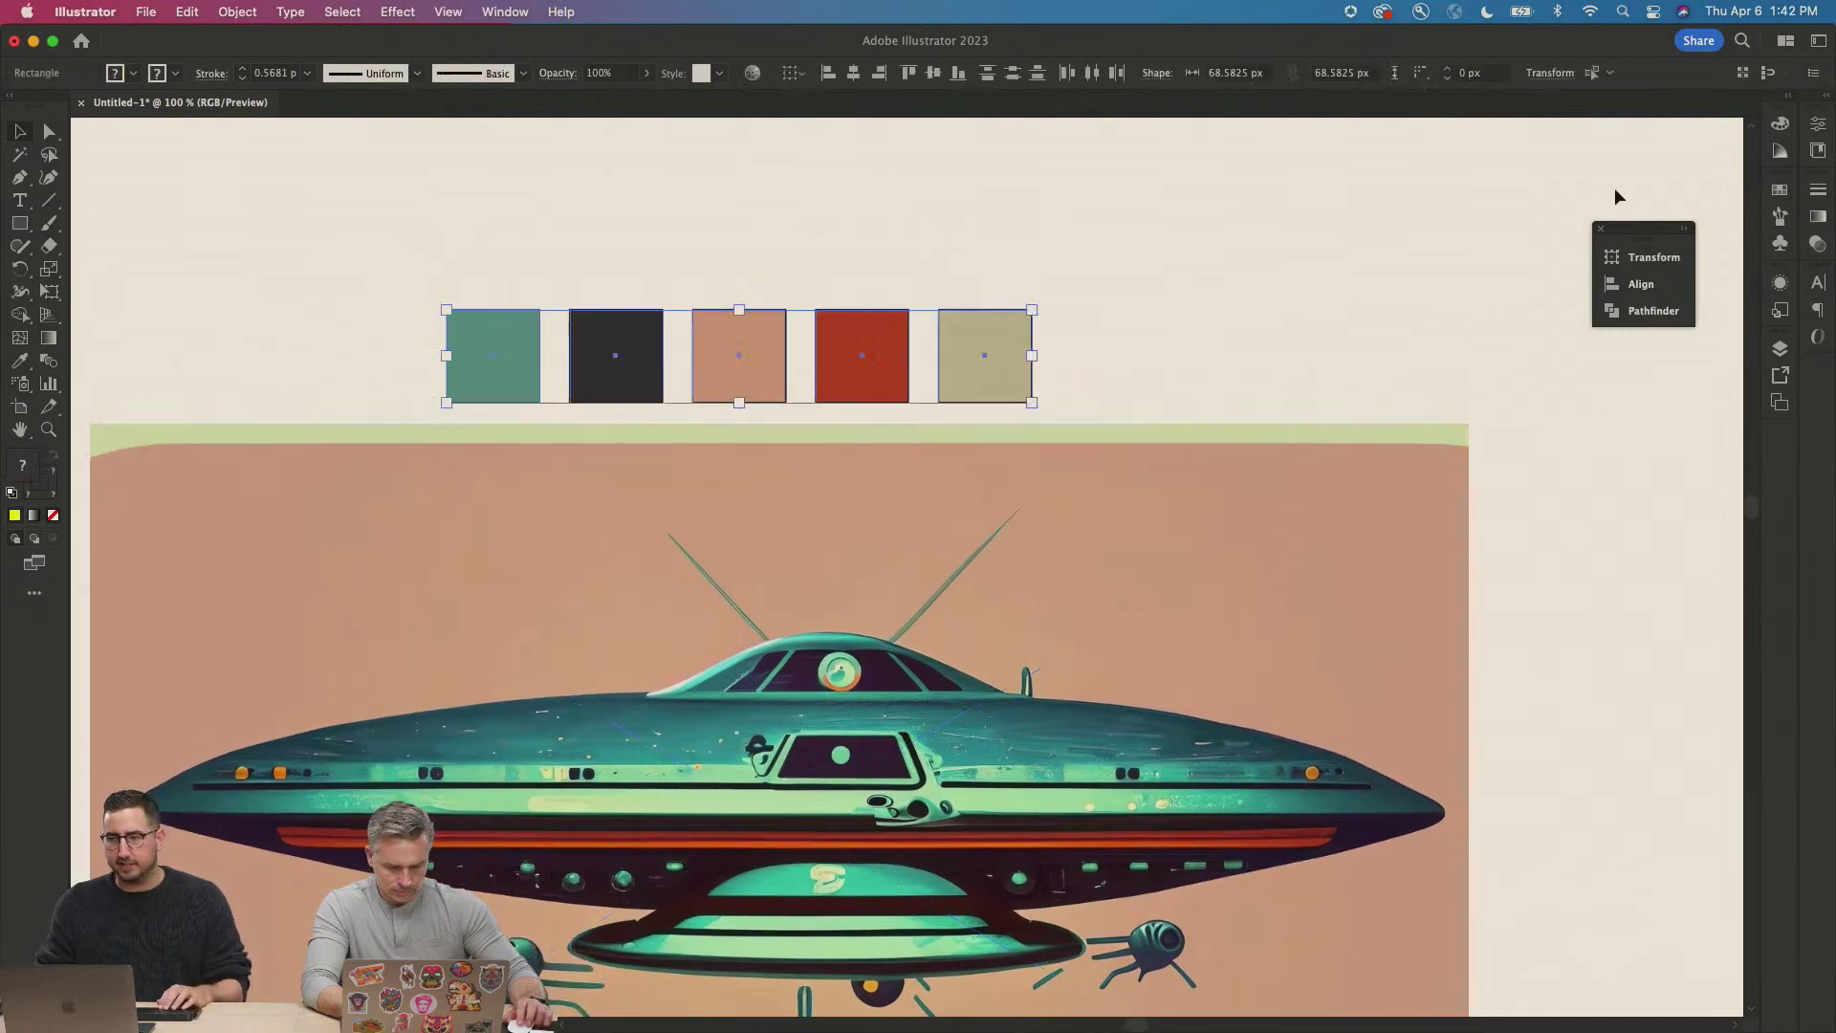
pyautogui.click(1778, 190)
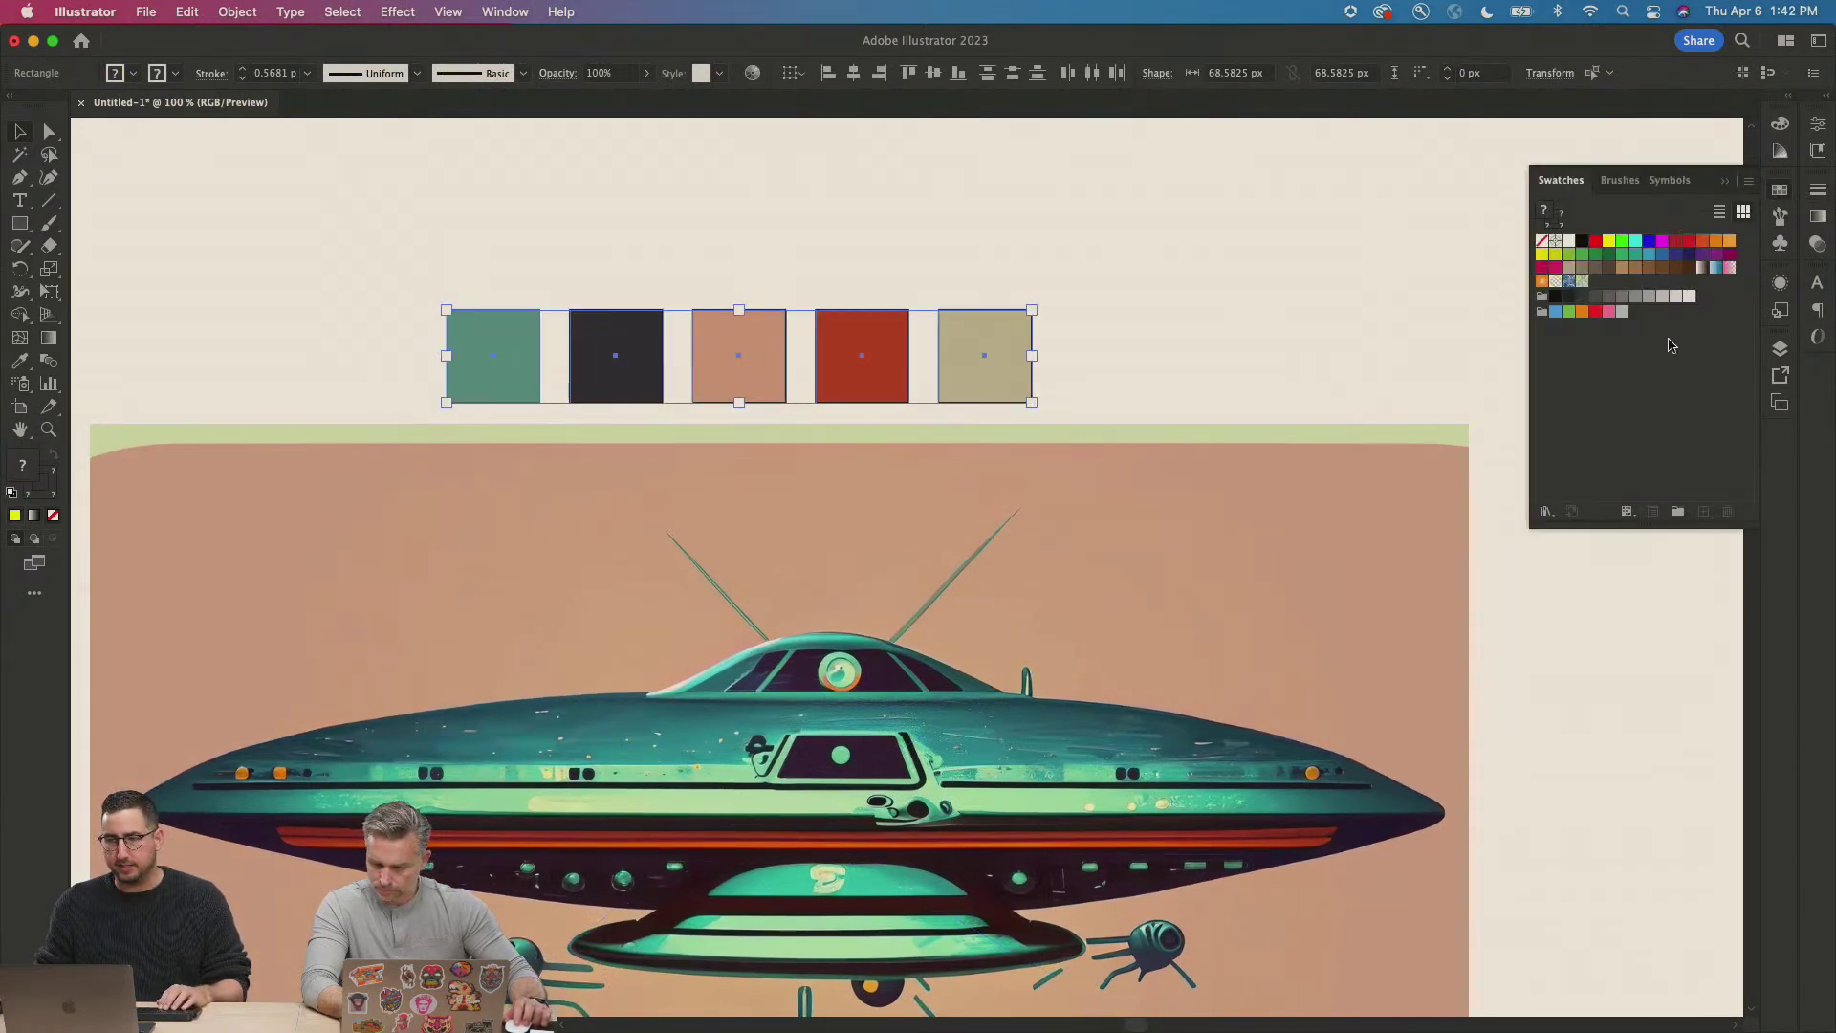
pyautogui.click(1677, 513)
pyautogui.click(759, 504)
pyautogui.moveTo(1033, 623); pyautogui.dragTo(1006, 476)
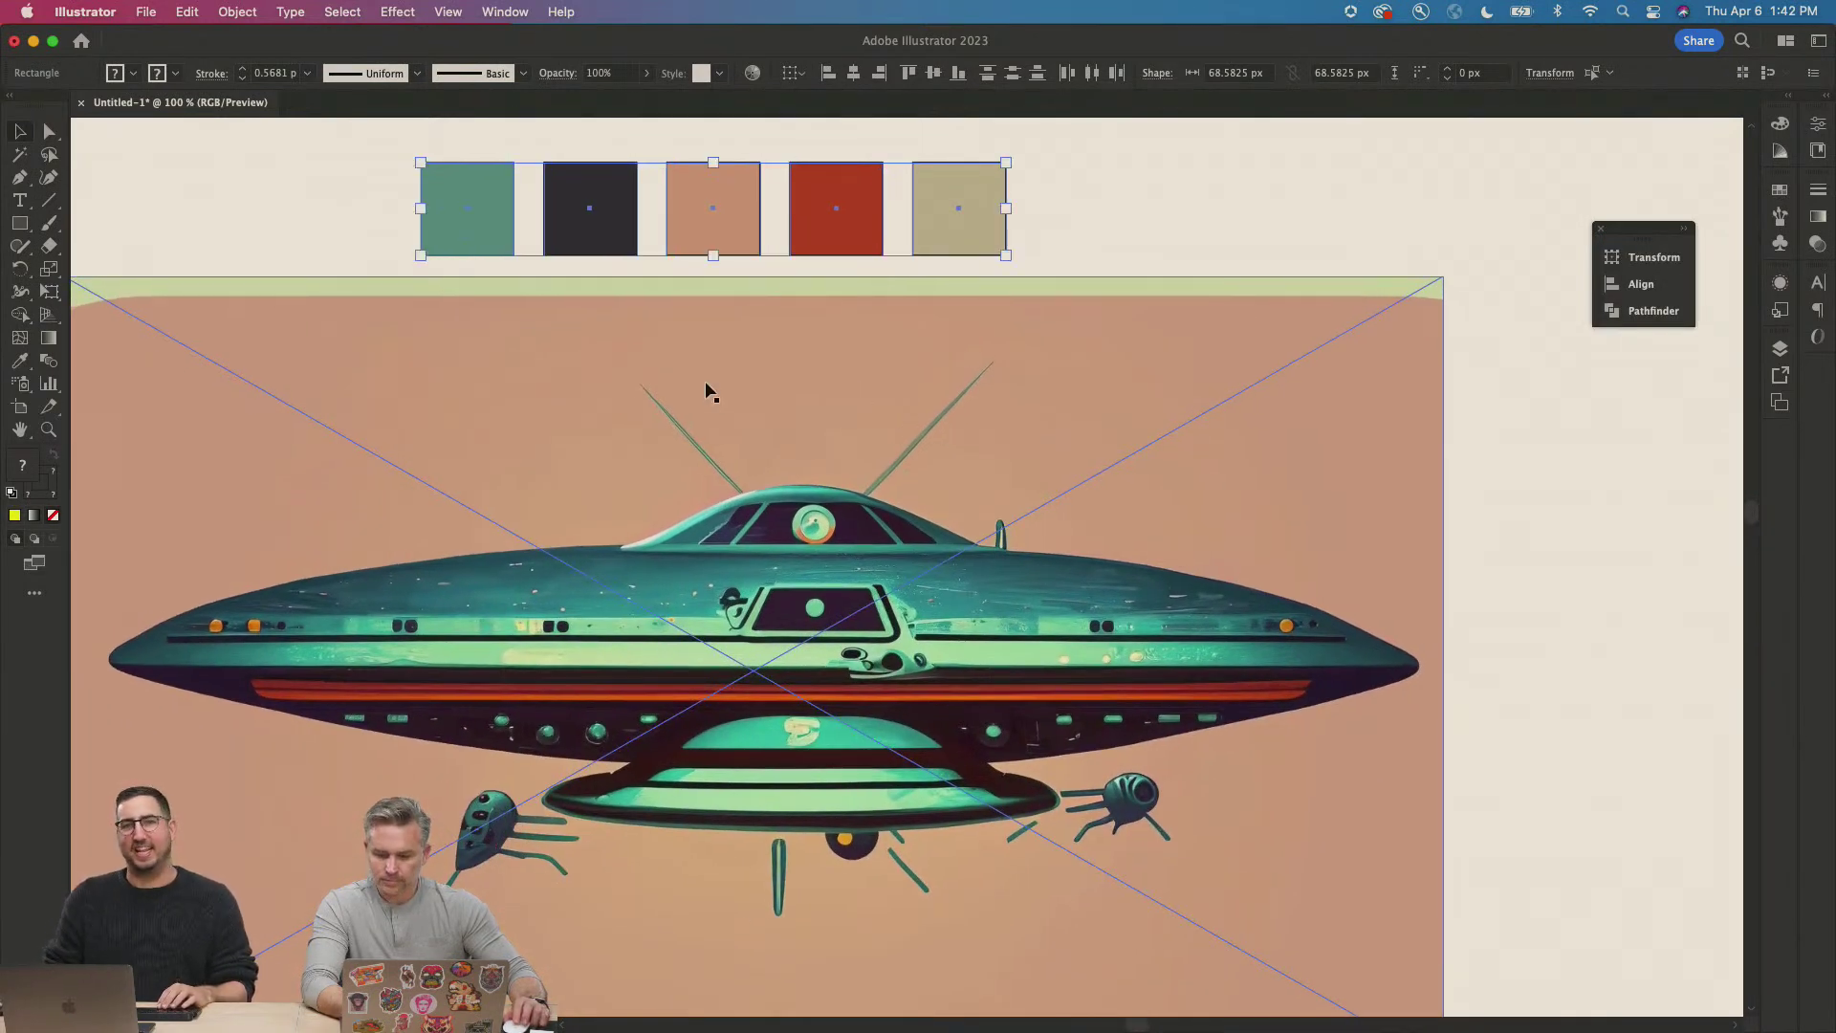
pyautogui.click(267, 170)
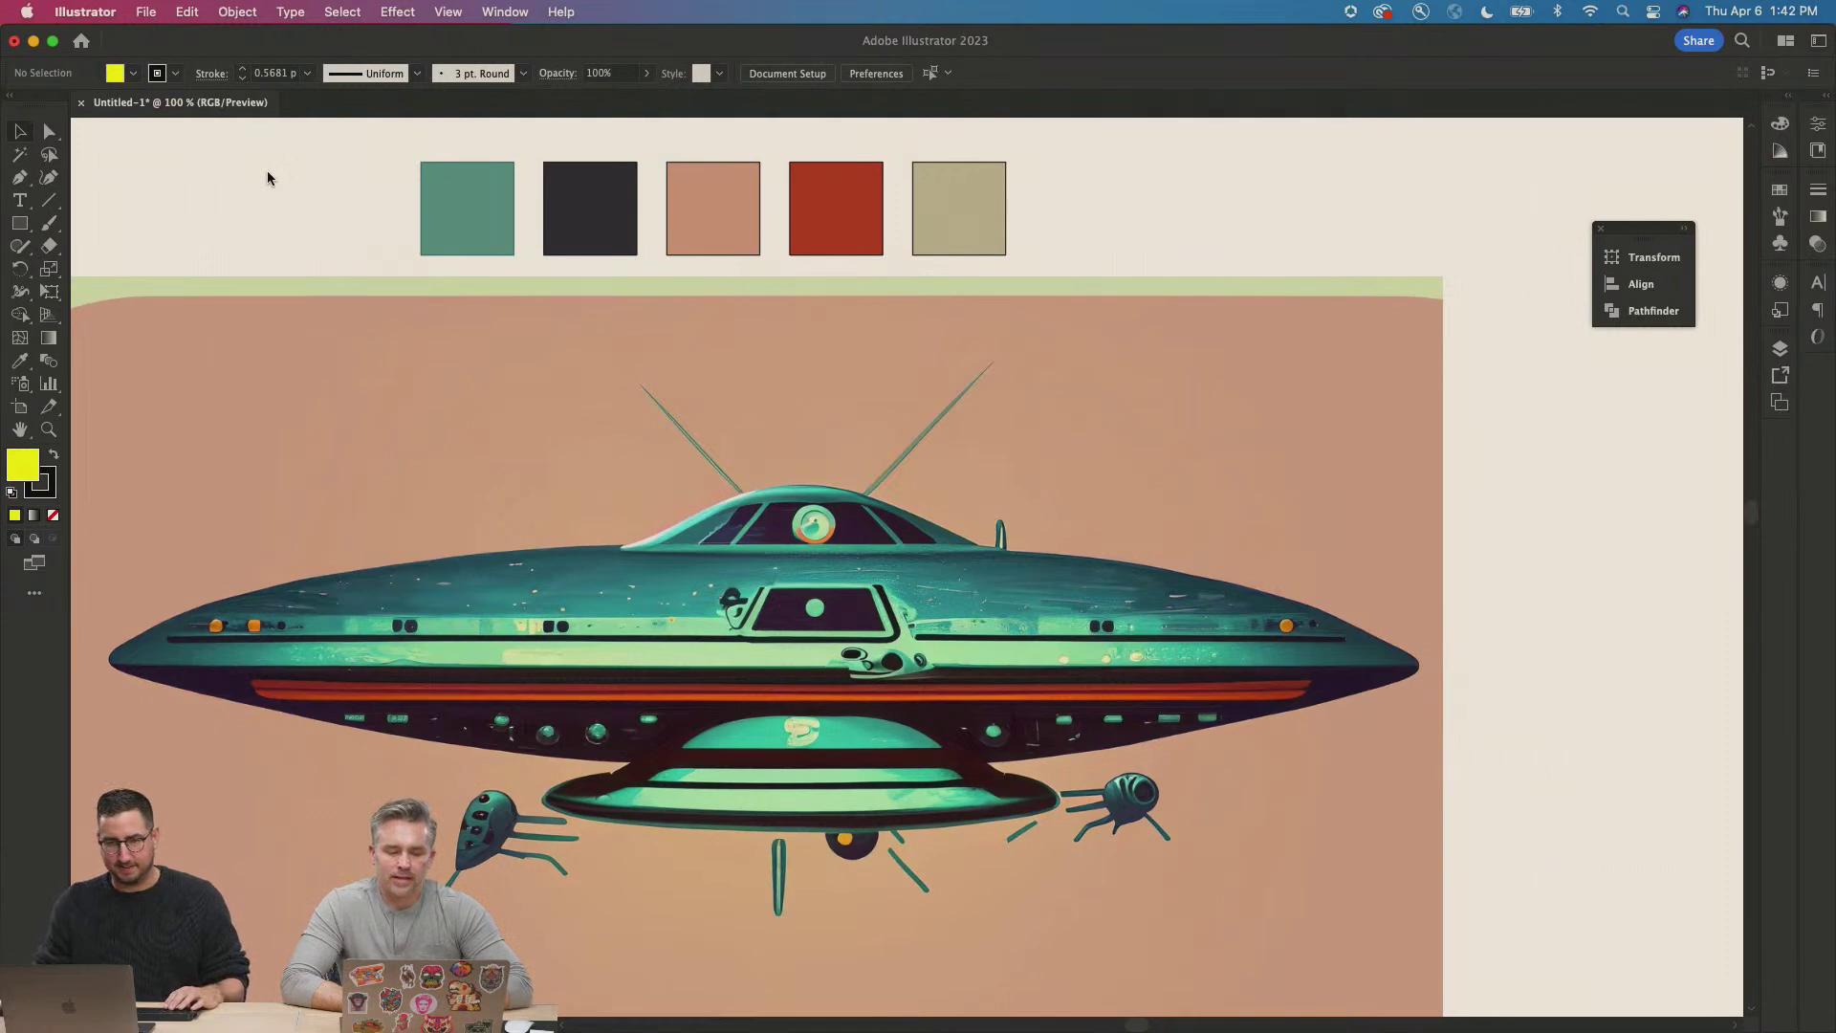
# Leave Illustrator and switch to Chrome with the Adobe Firefly home page.
pyautogui.press('super+Tab')
pyautogui.press('super+Tab')
pyautogui.press('super+Tab')
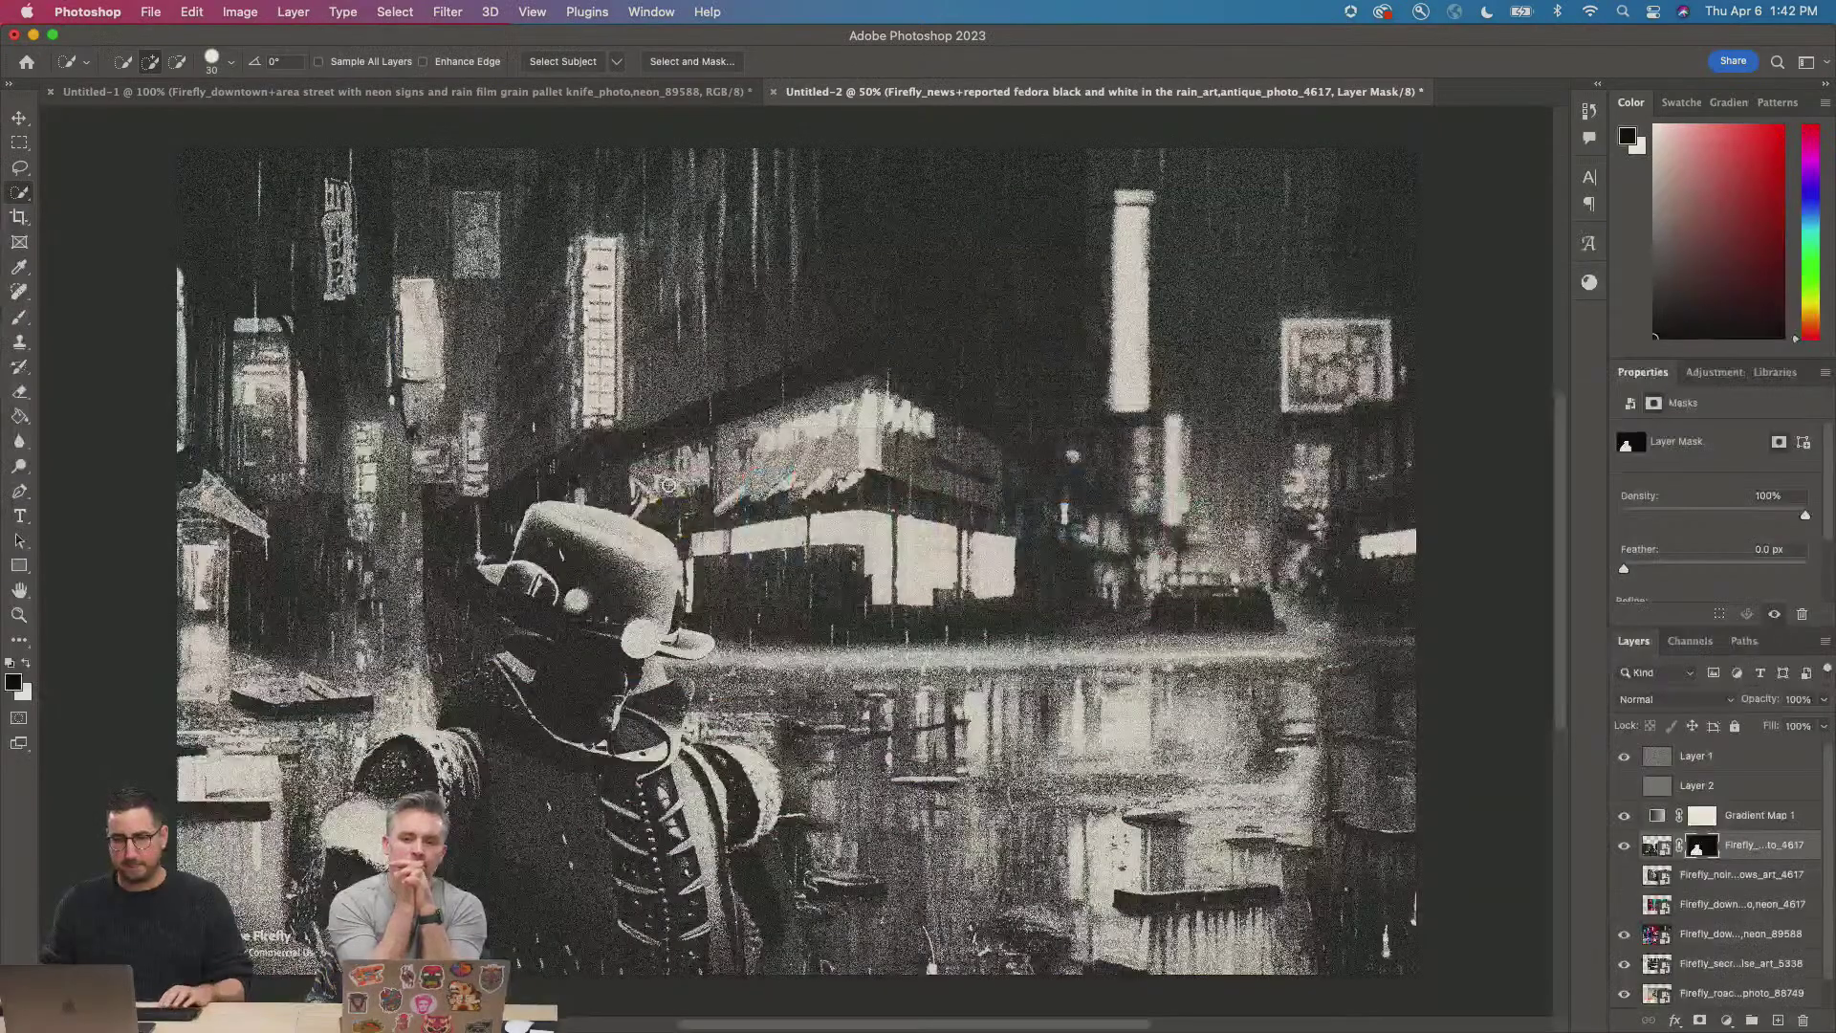
pyautogui.moveTo(675, 1028)
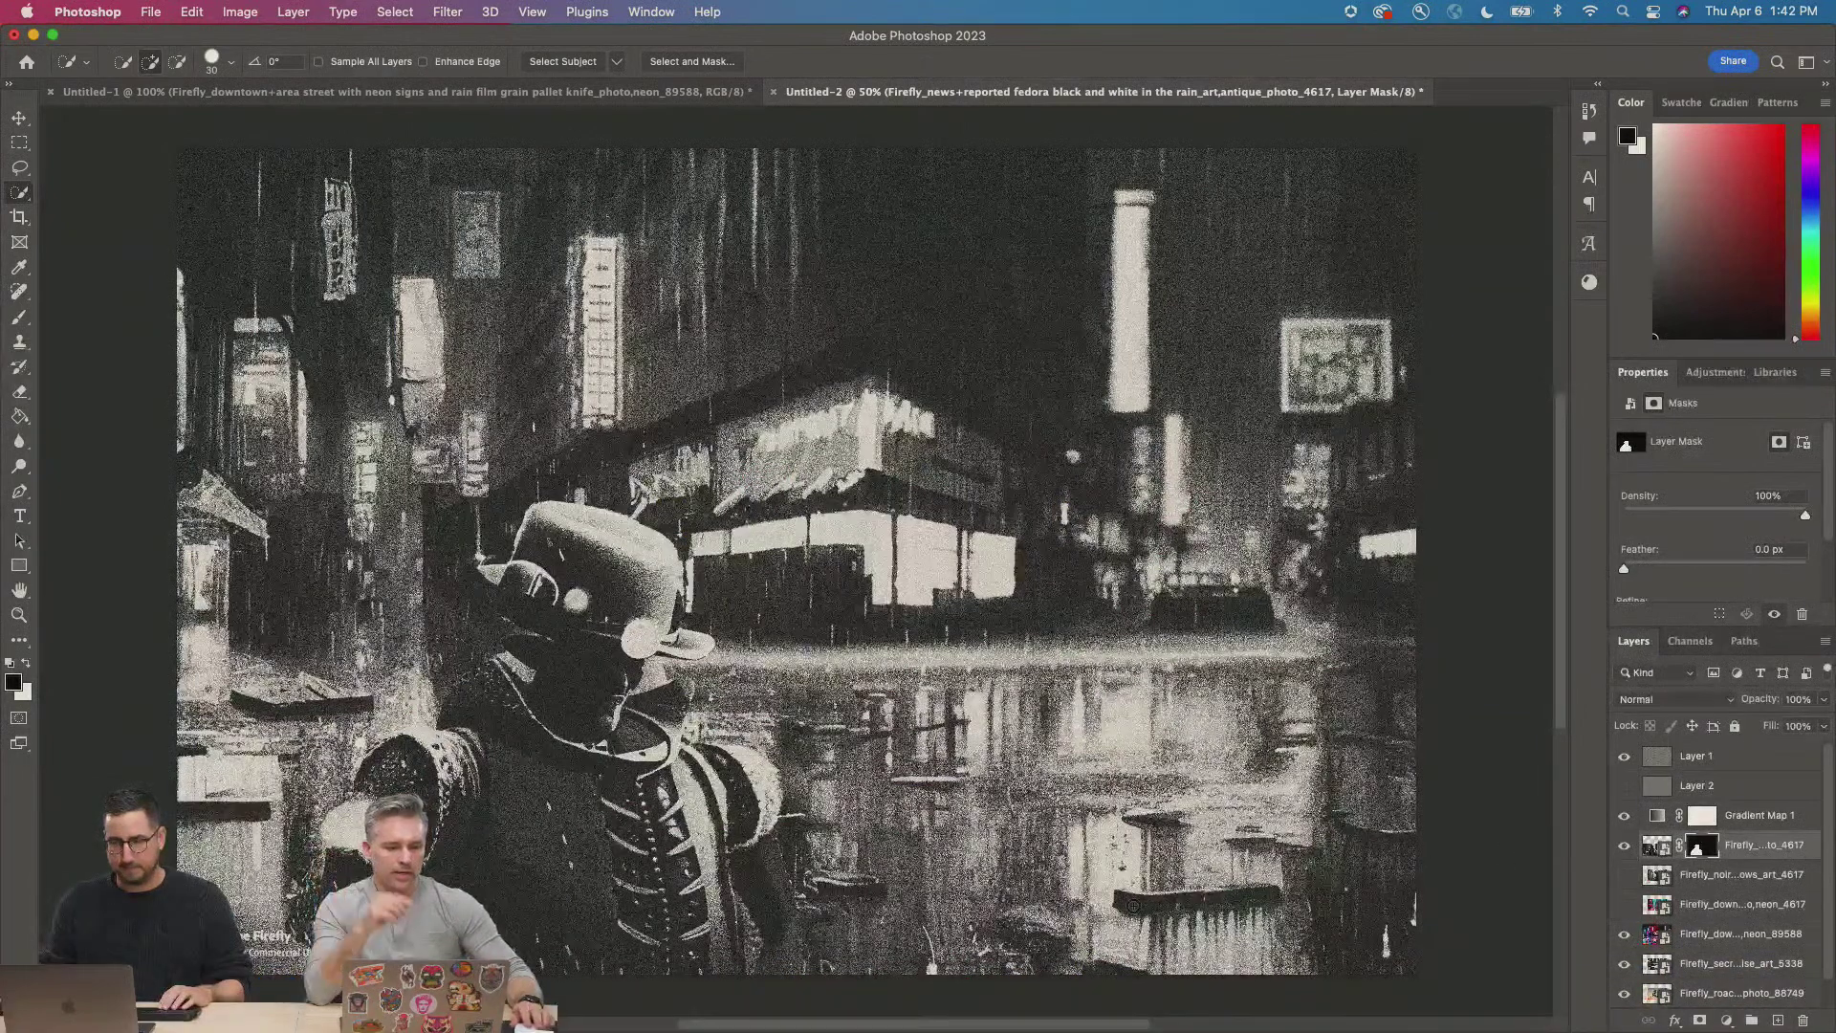
pyautogui.moveTo(526, 1029)
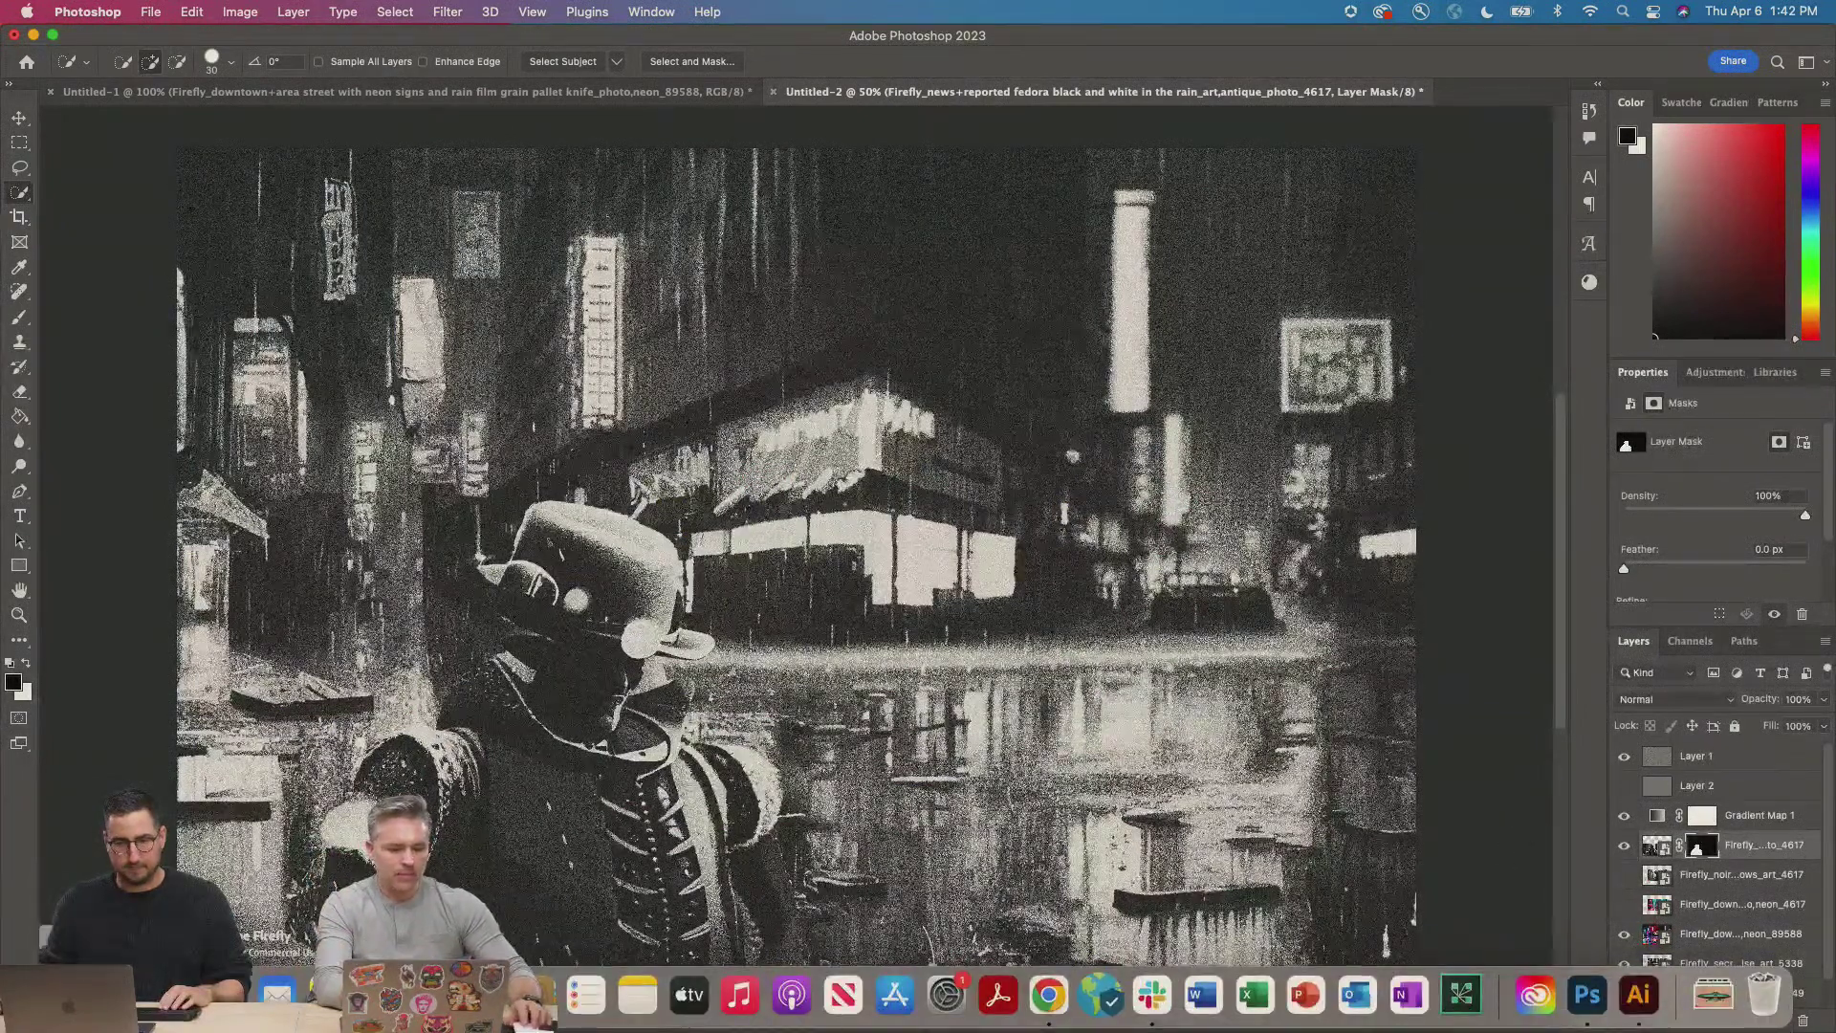
pyautogui.click(226, 995)
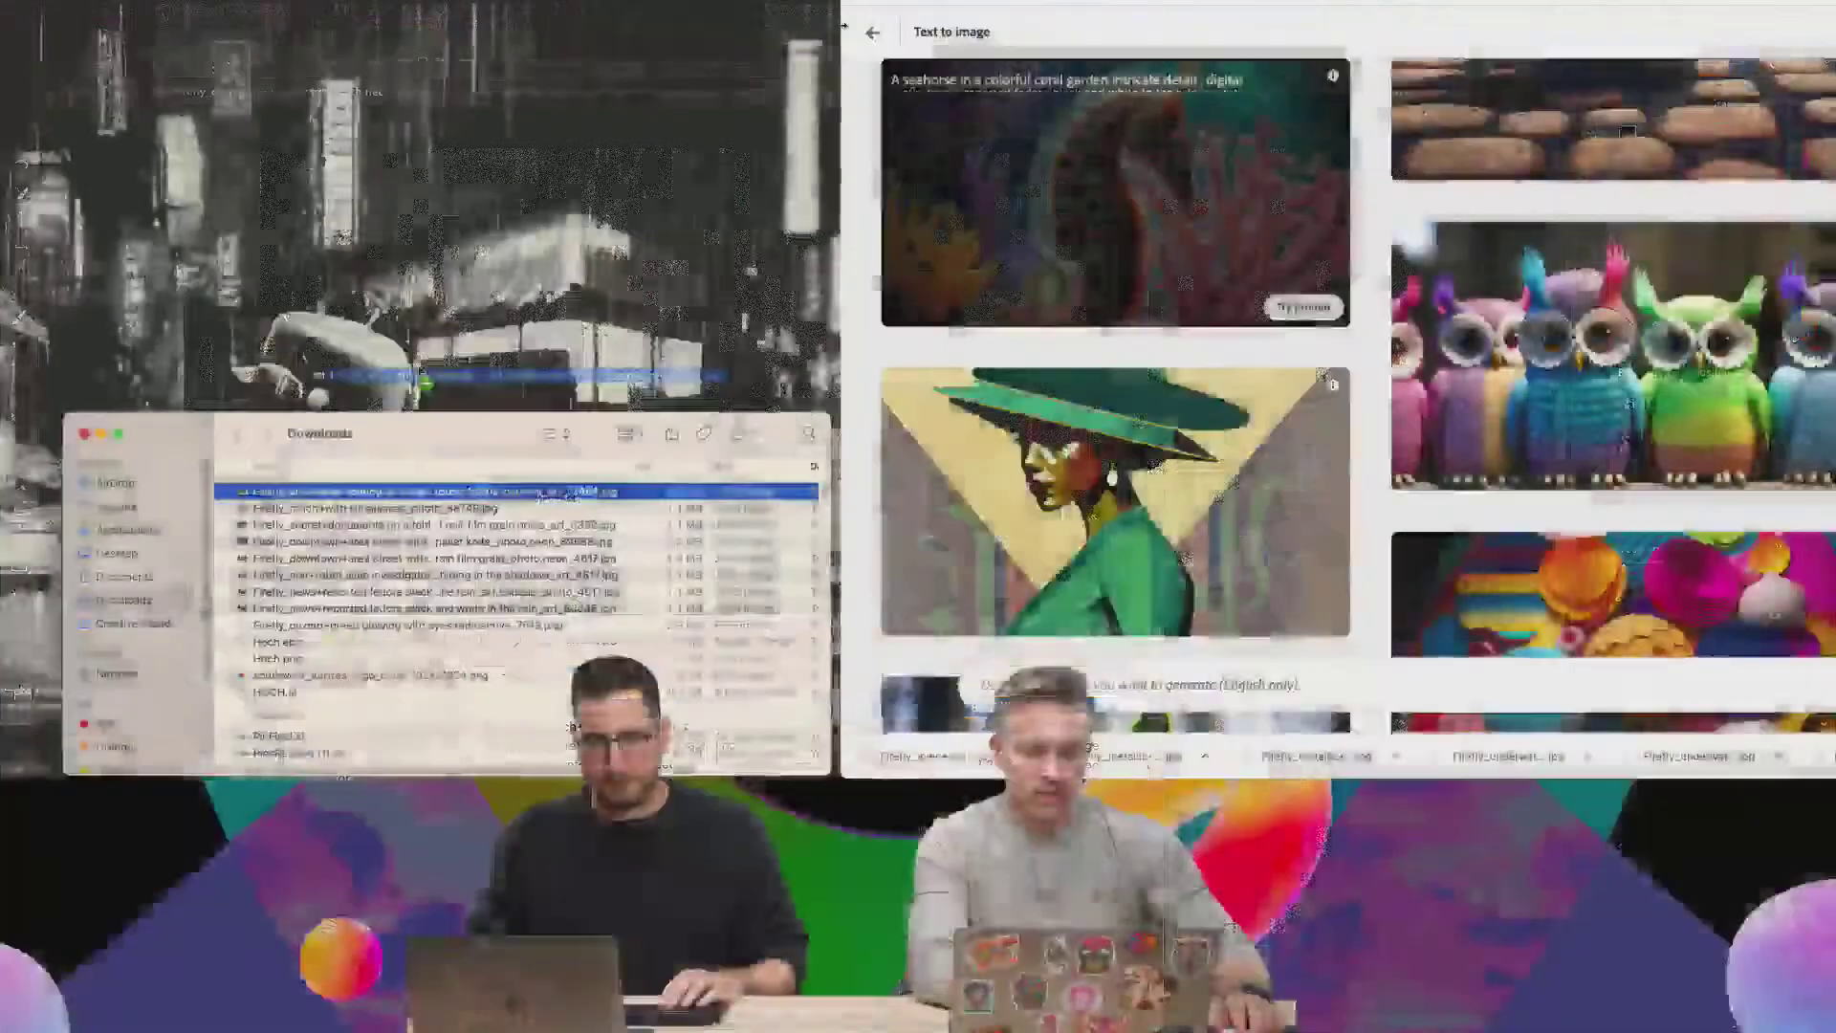
pyautogui.moveTo(603, 707); pyautogui.dragTo(837, 539)
pyautogui.click(869, 37)
pyautogui.press('Return')
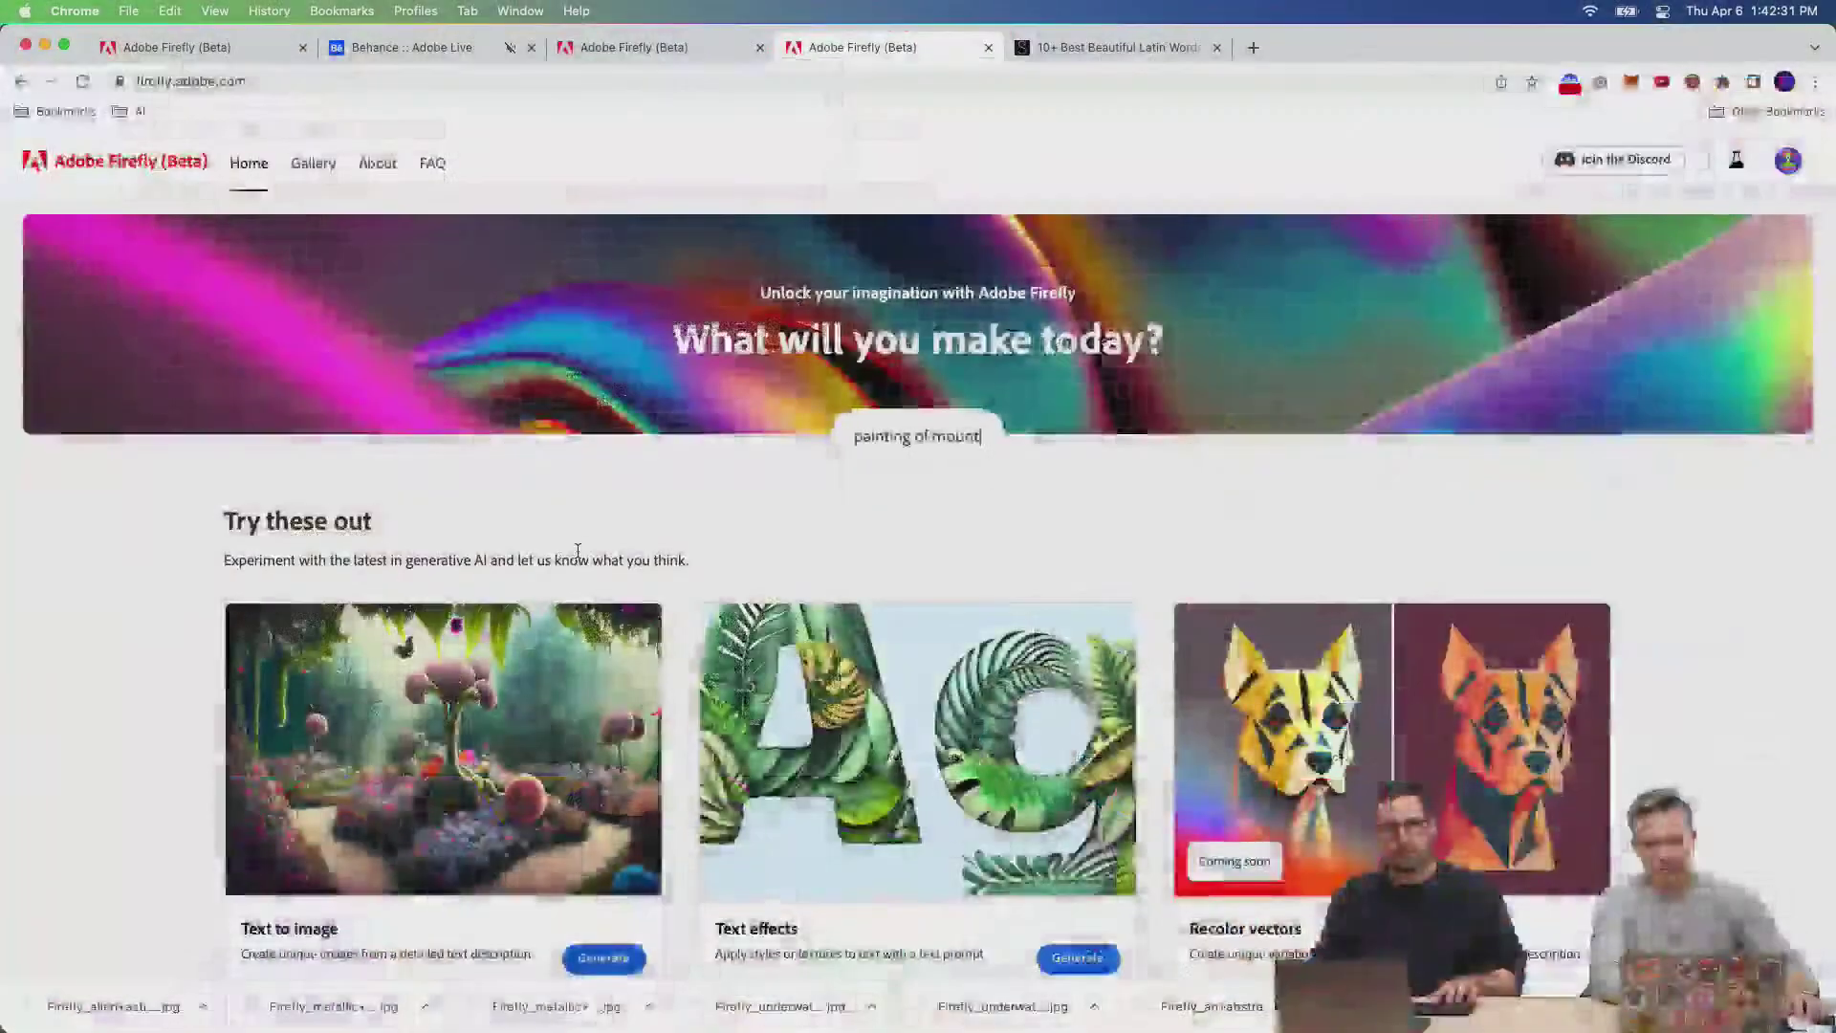
# Look through the features on the Firefly home page, from available tools to those in exploration, and the open Text to image and Text effects pages.
pyautogui.scroll(-3, 1568, 615)
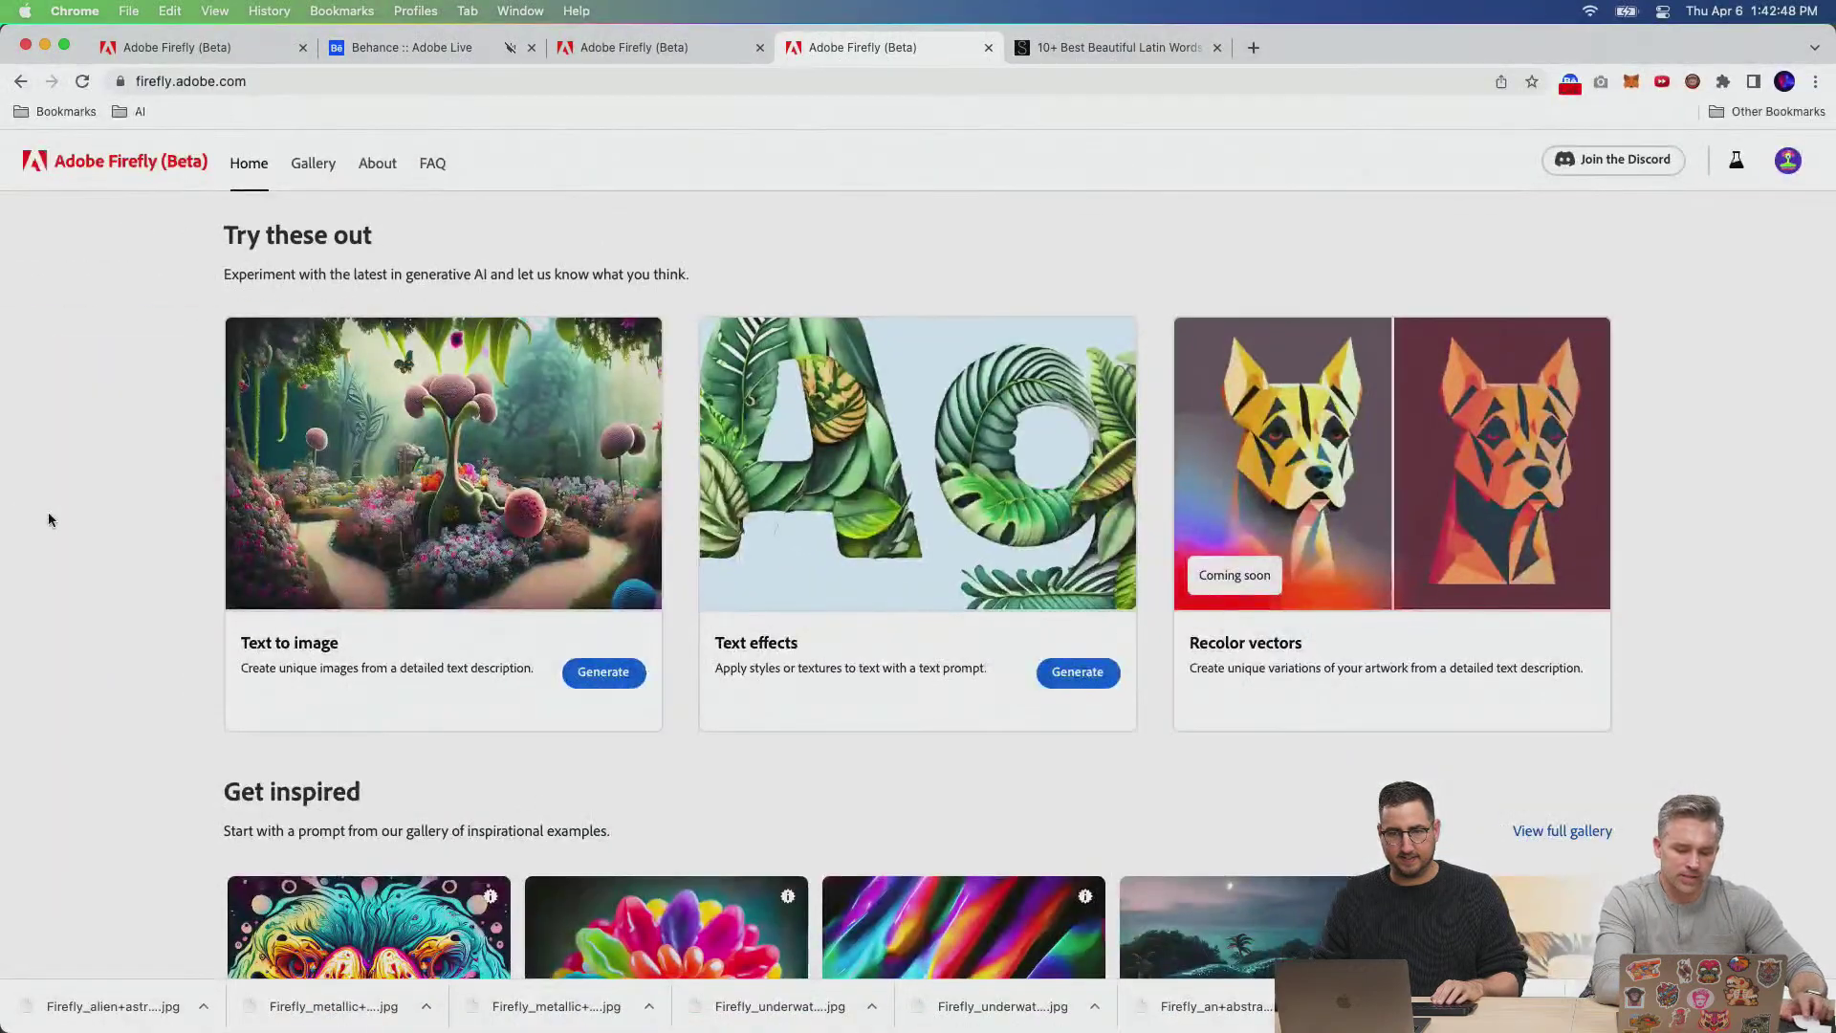
pyautogui.scroll(-10, 144, 547)
pyautogui.scroll(-15, 143, 552)
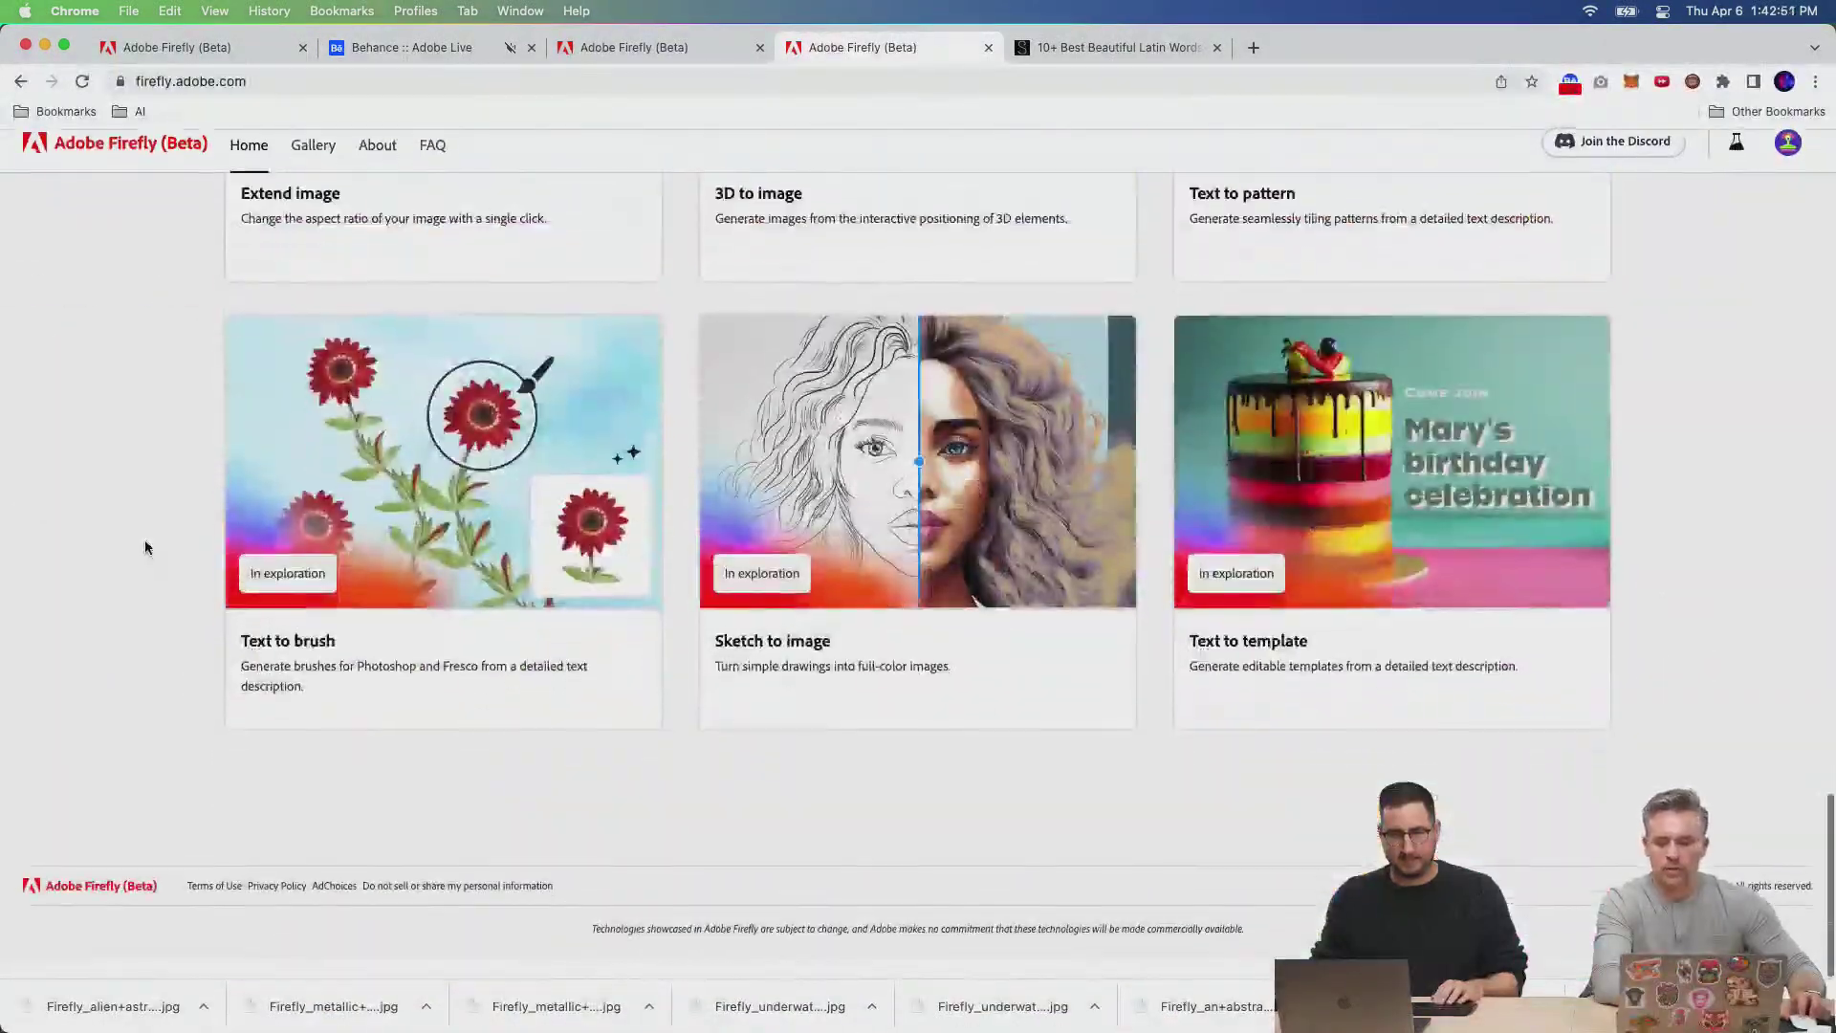
pyautogui.scroll(8, 153, 545)
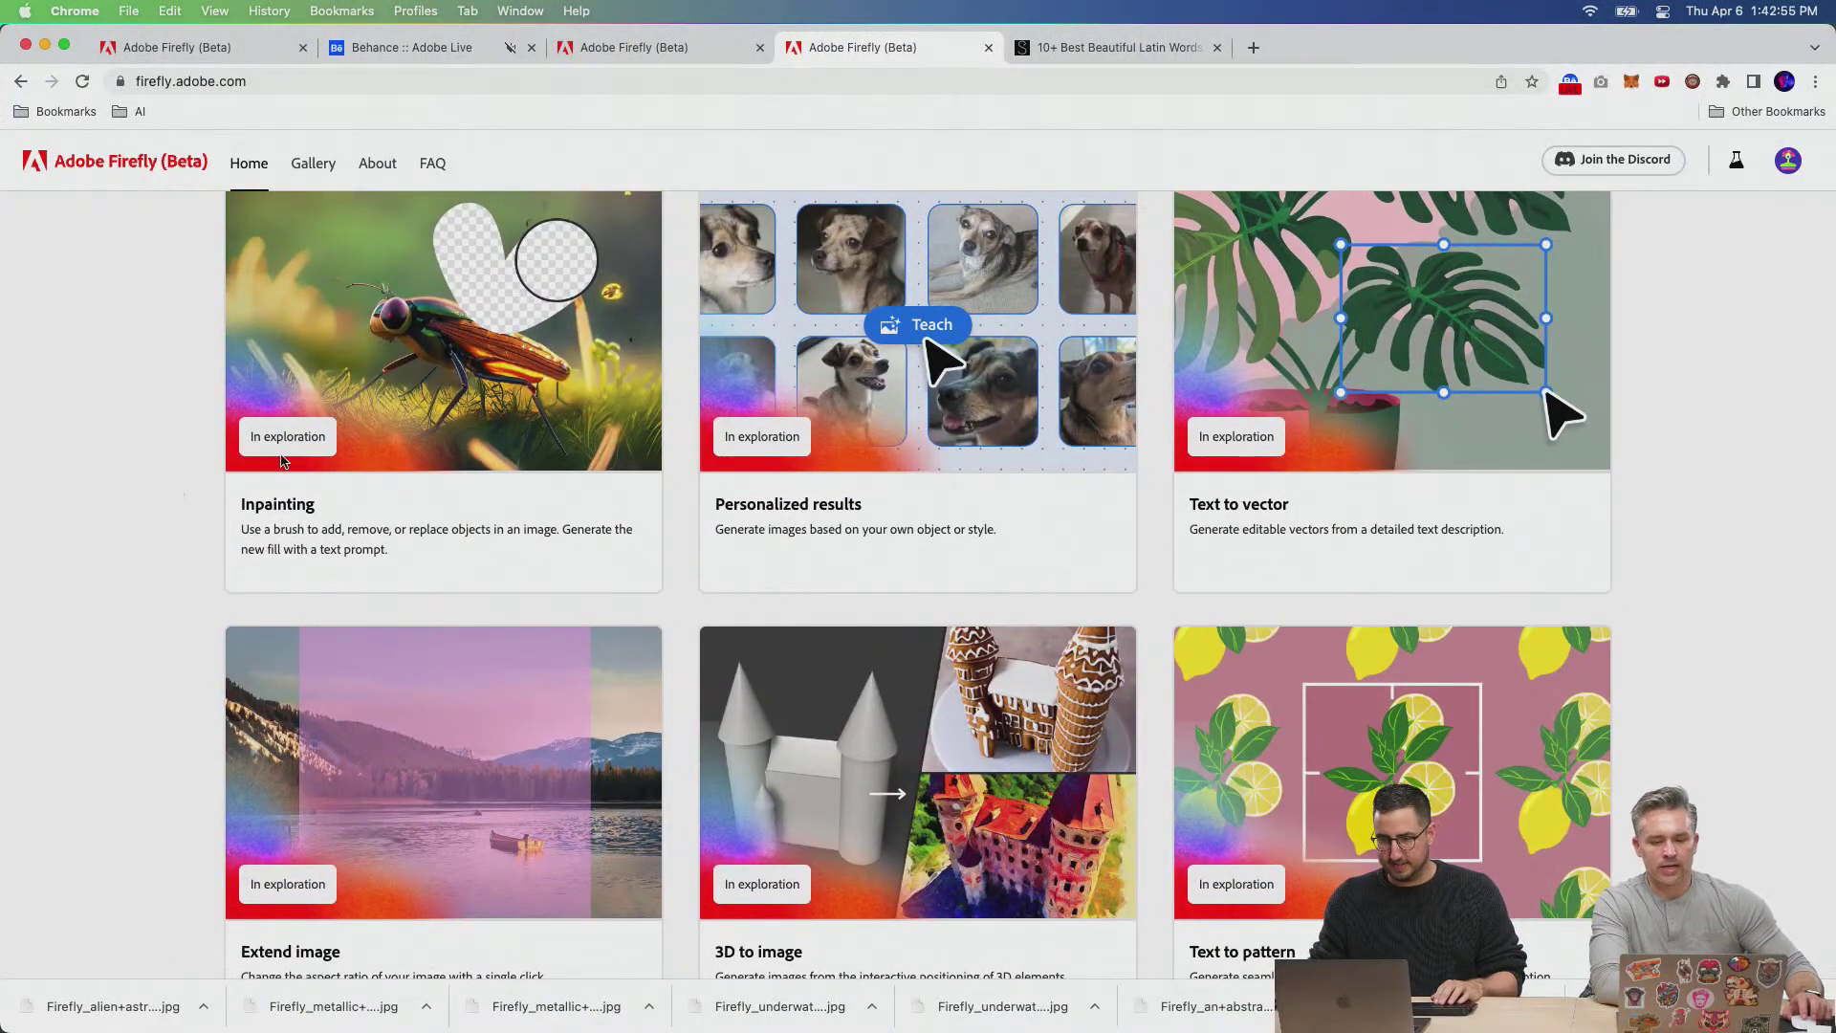
pyautogui.click(616, 53)
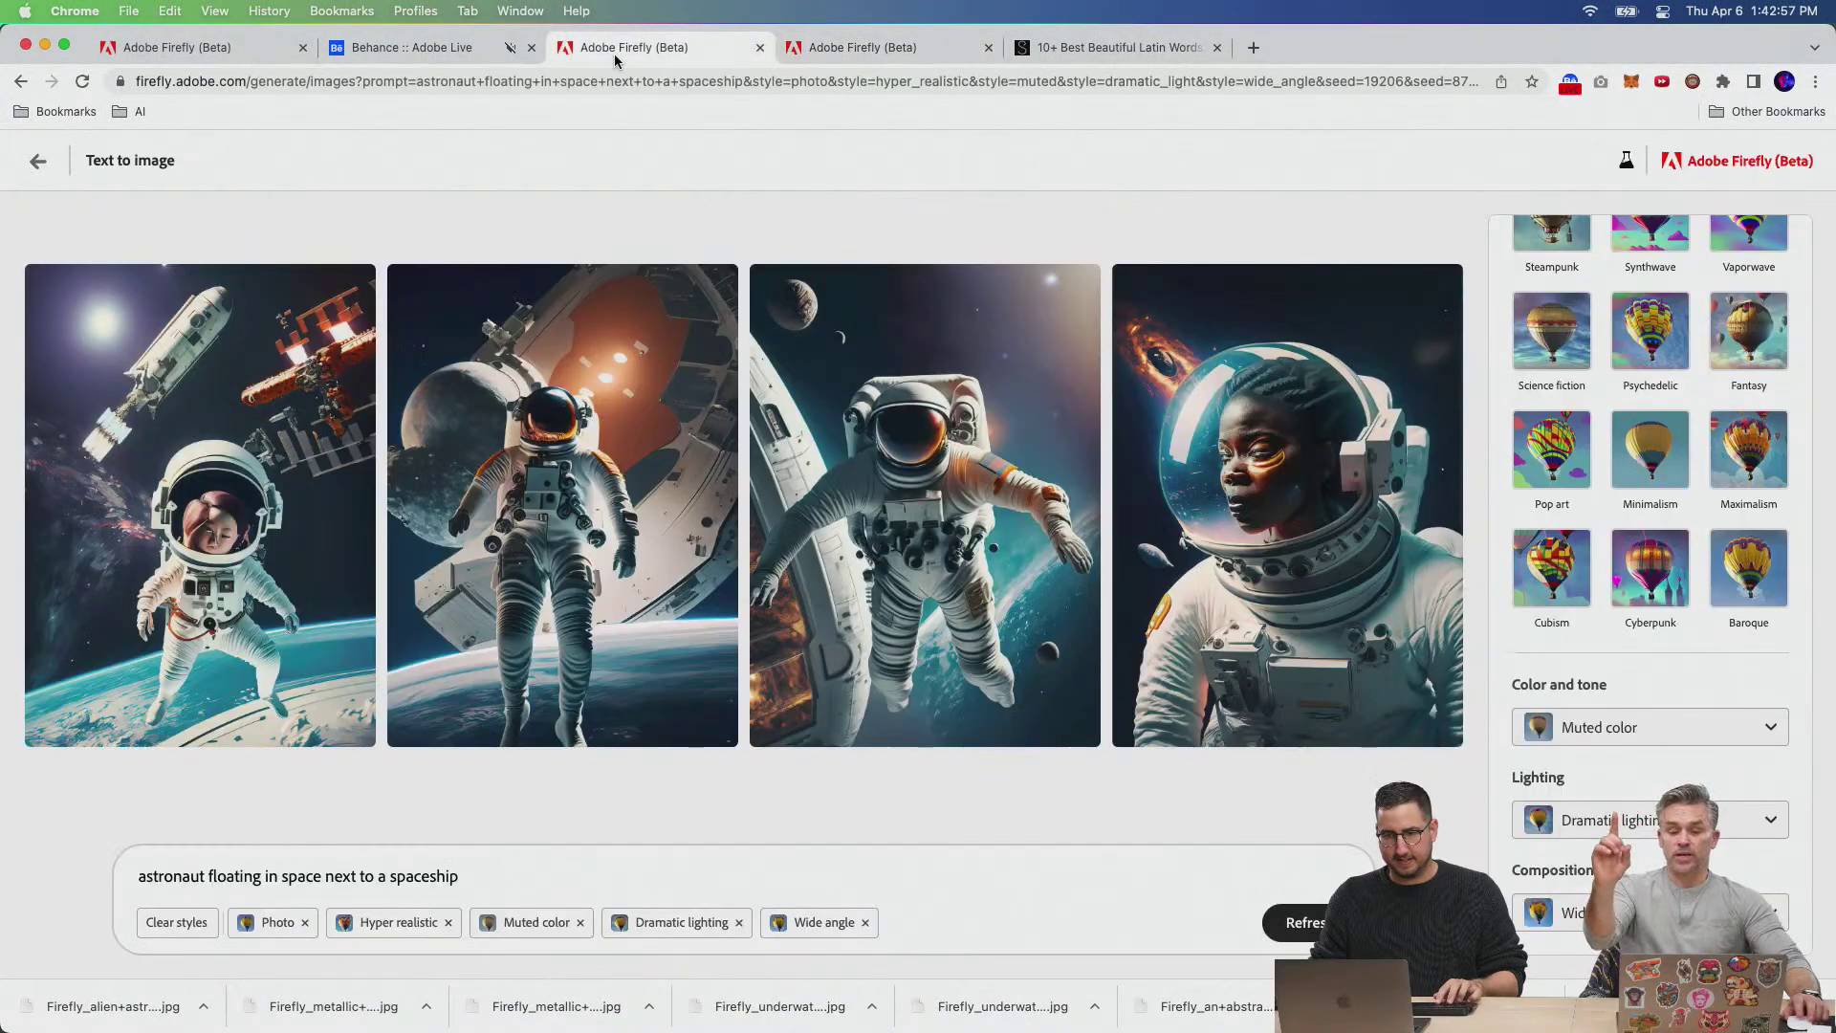
pyautogui.click(186, 48)
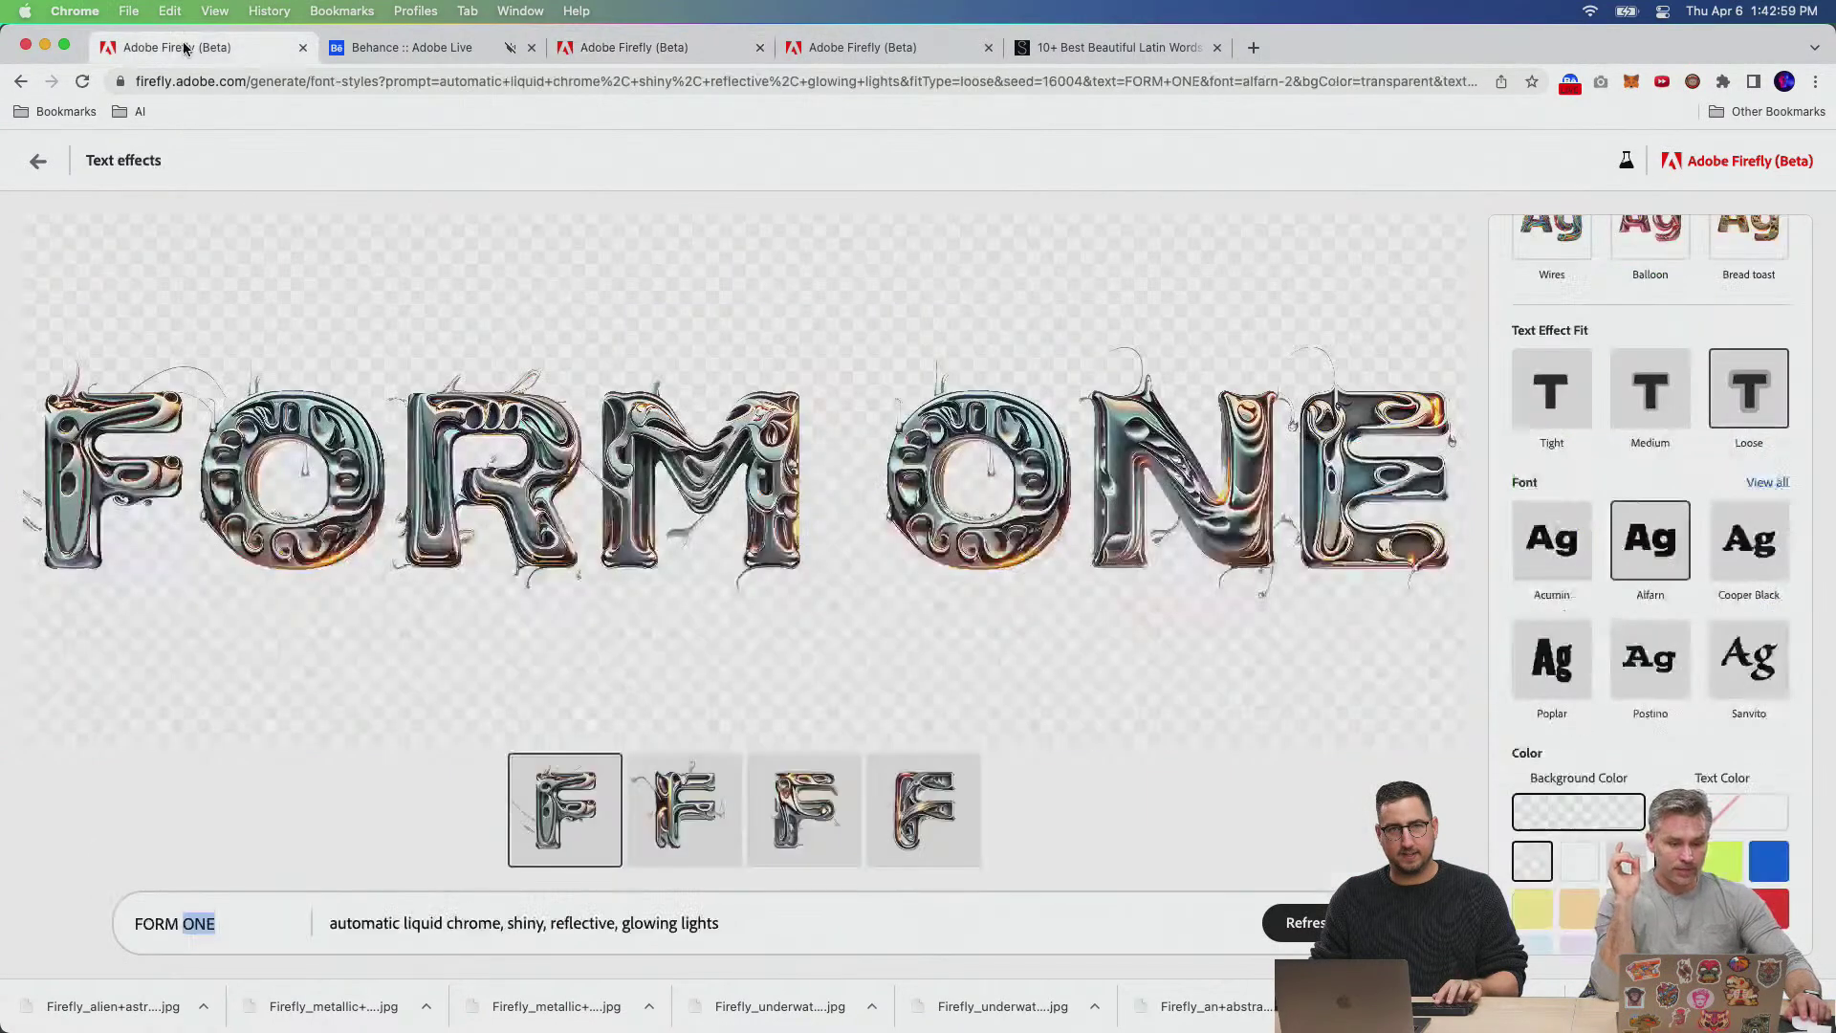
pyautogui.click(566, 50)
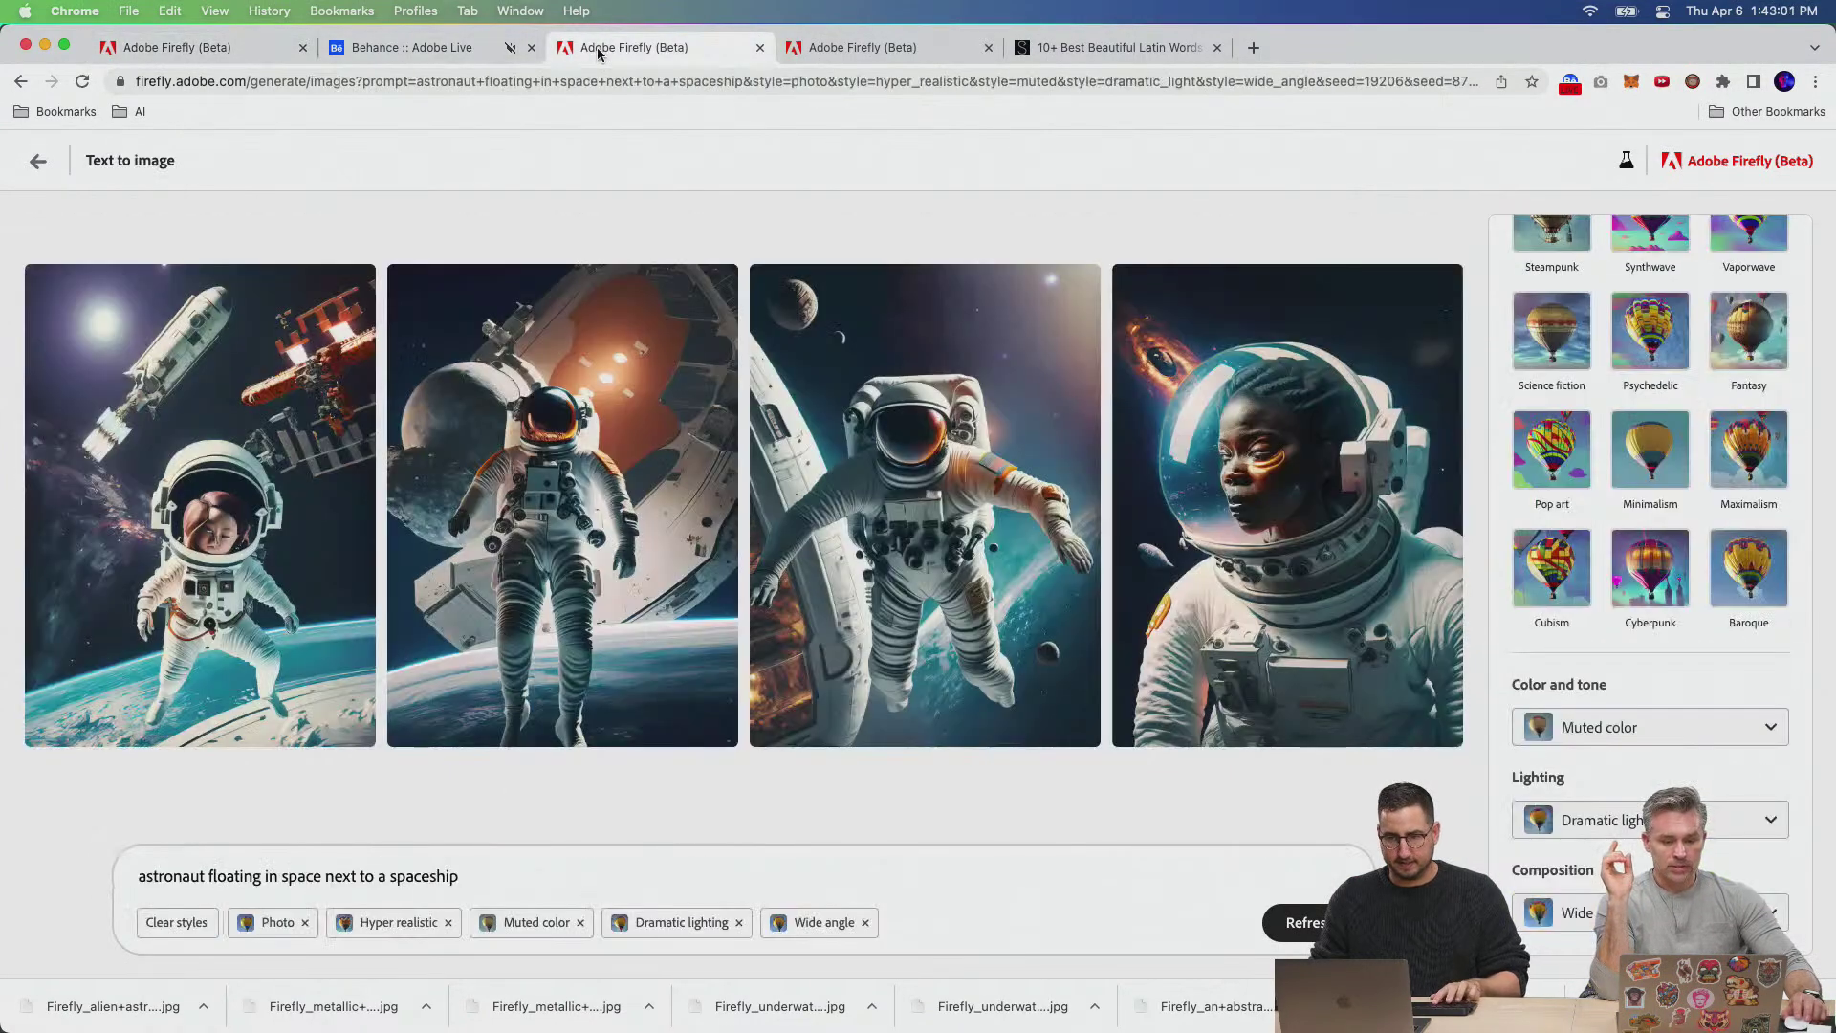
pyautogui.click(899, 47)
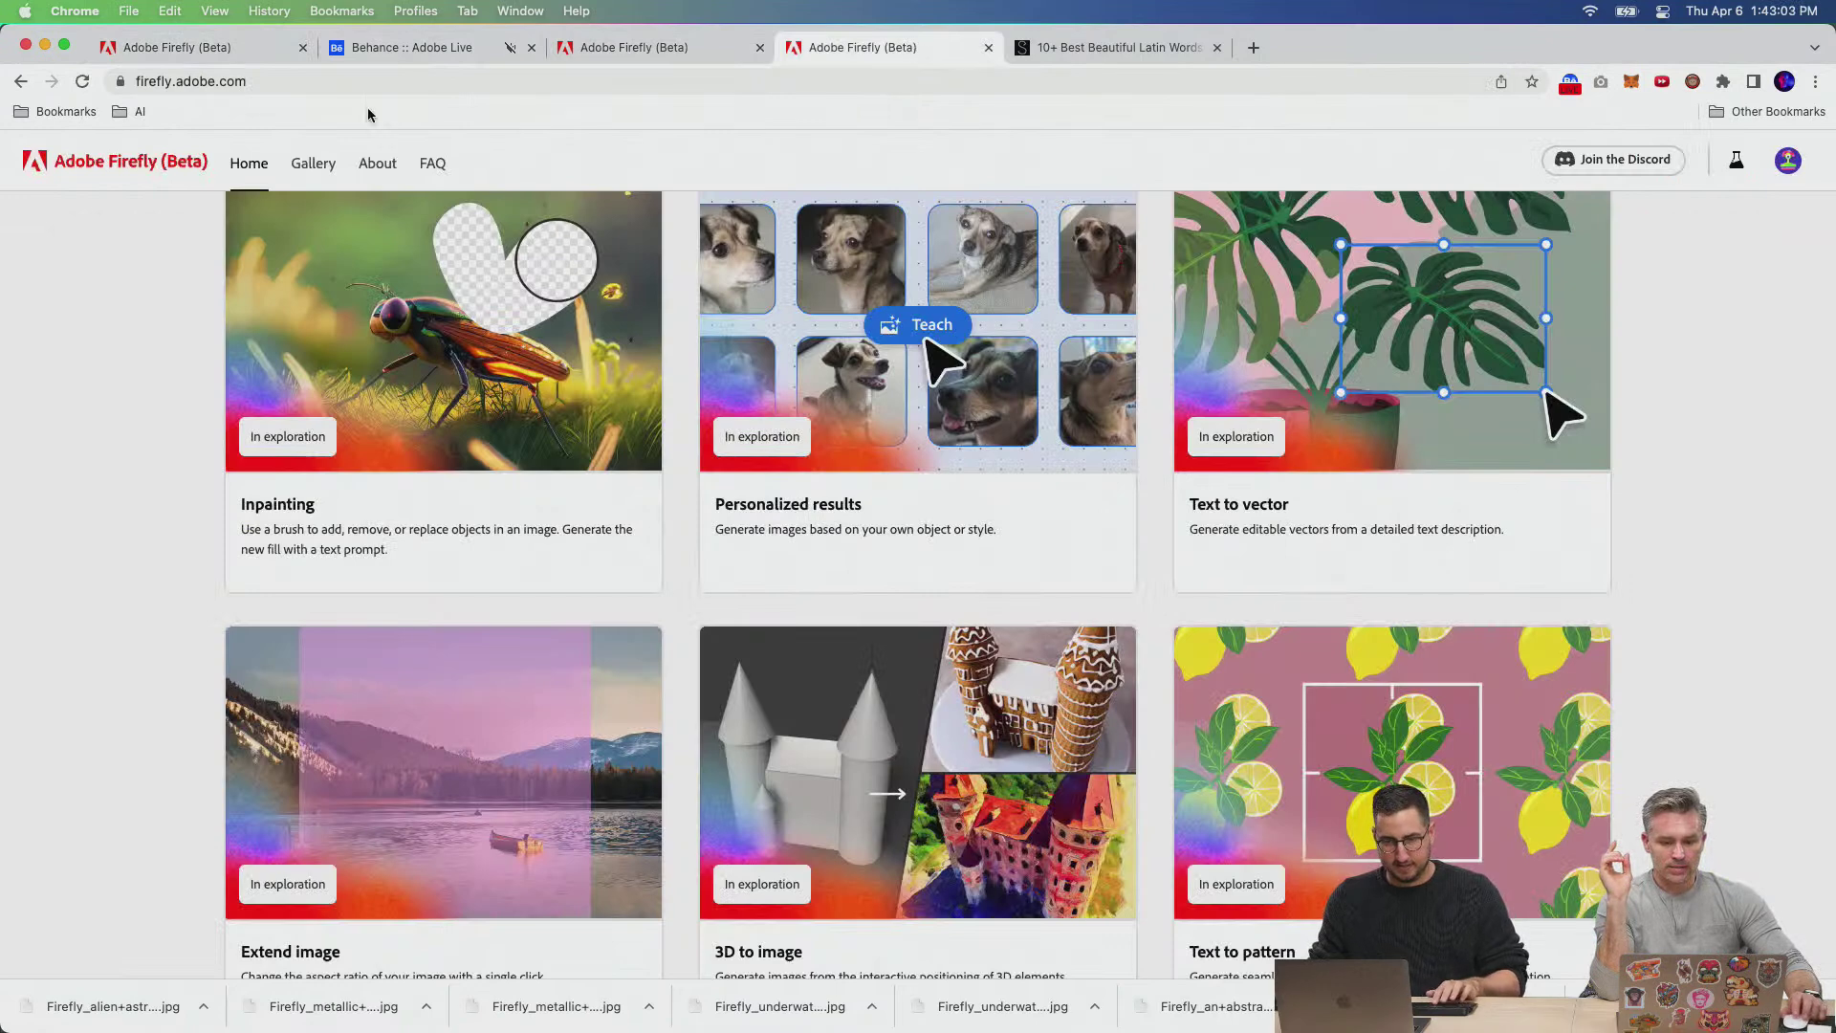
pyautogui.click(167, 48)
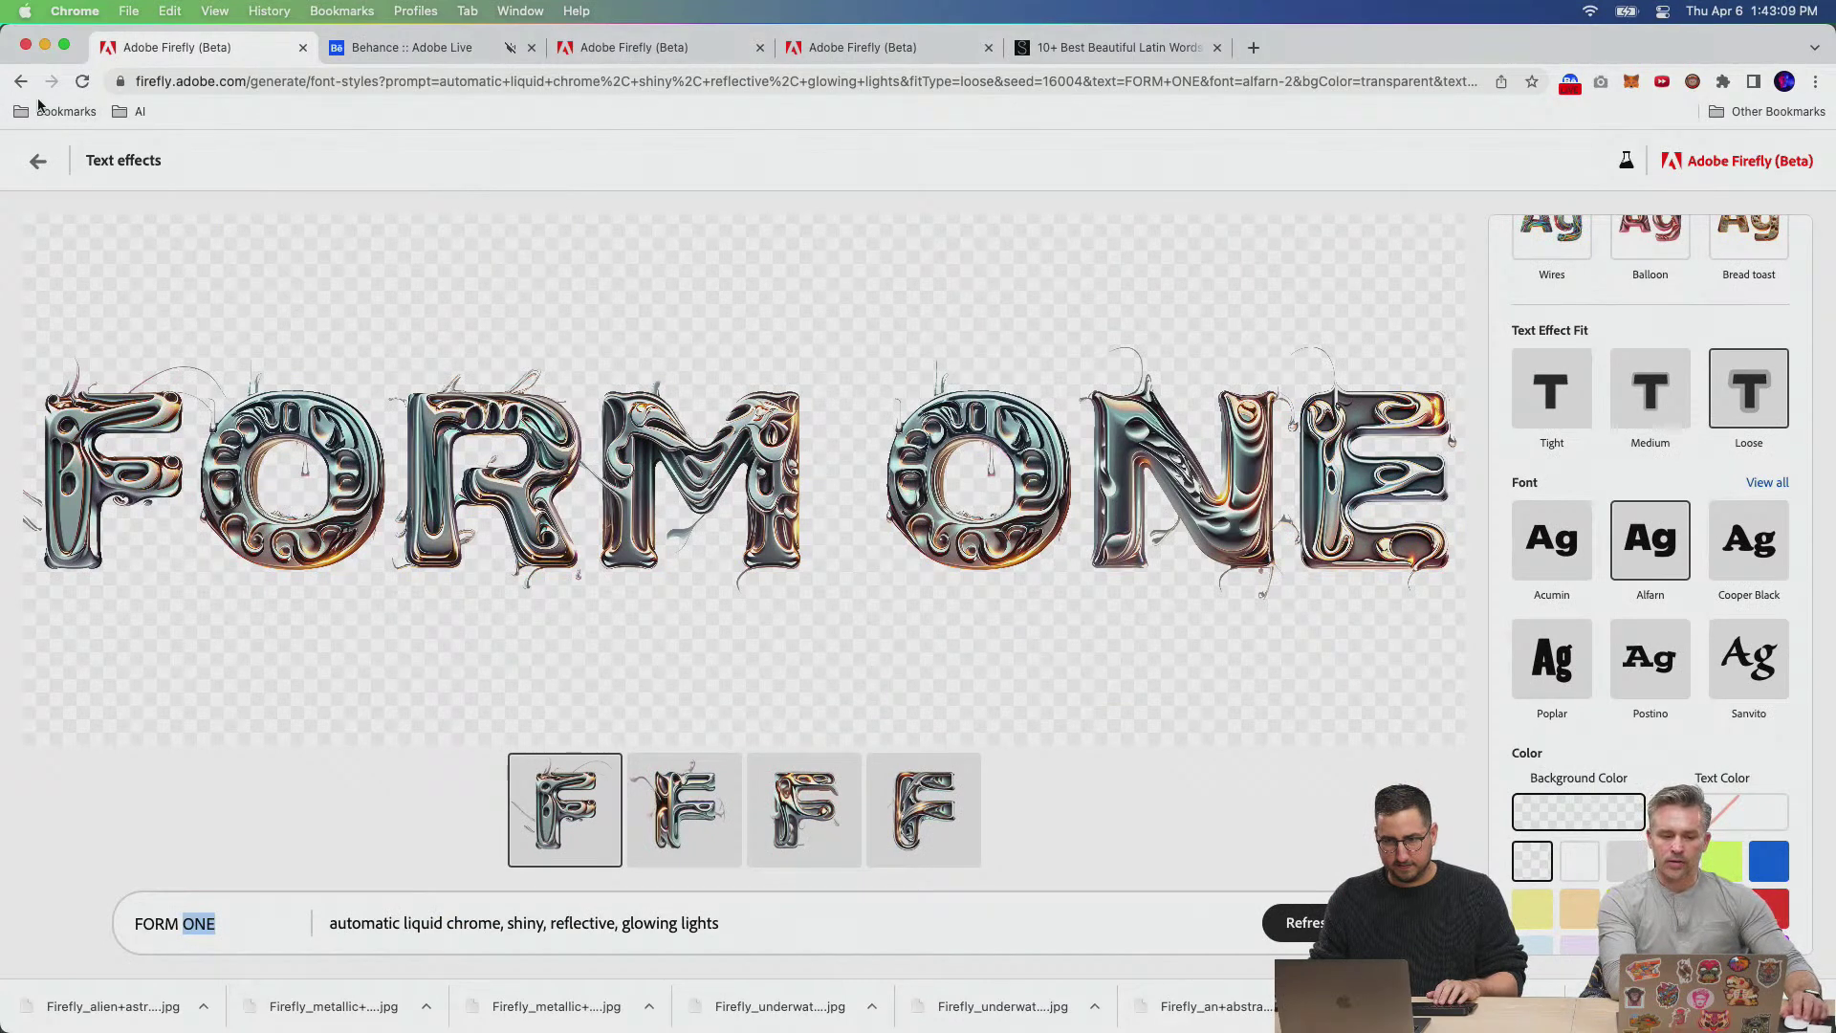
# Return through the Text to image history to the enlarged alien portrait from the prompt "alien astronaut looking into space".
pyautogui.click(675, 53)
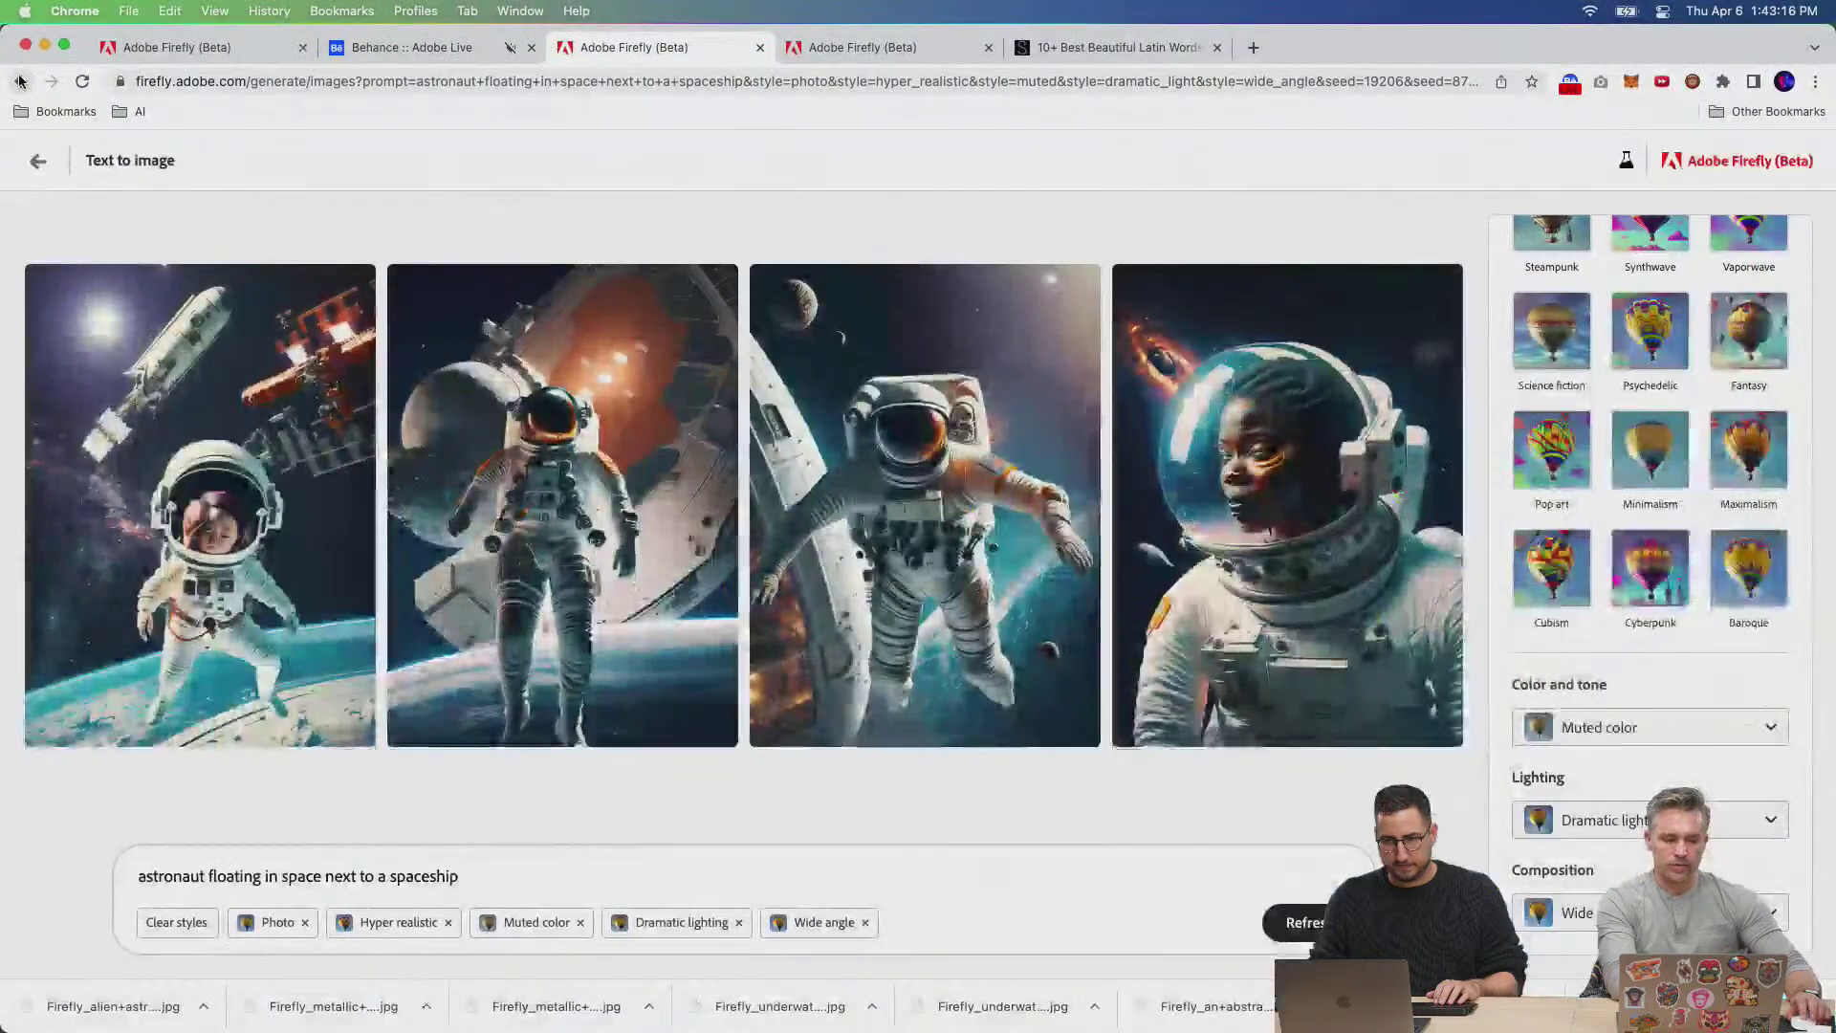
pyautogui.click(19, 81)
pyautogui.click(19, 82)
pyautogui.click(19, 81)
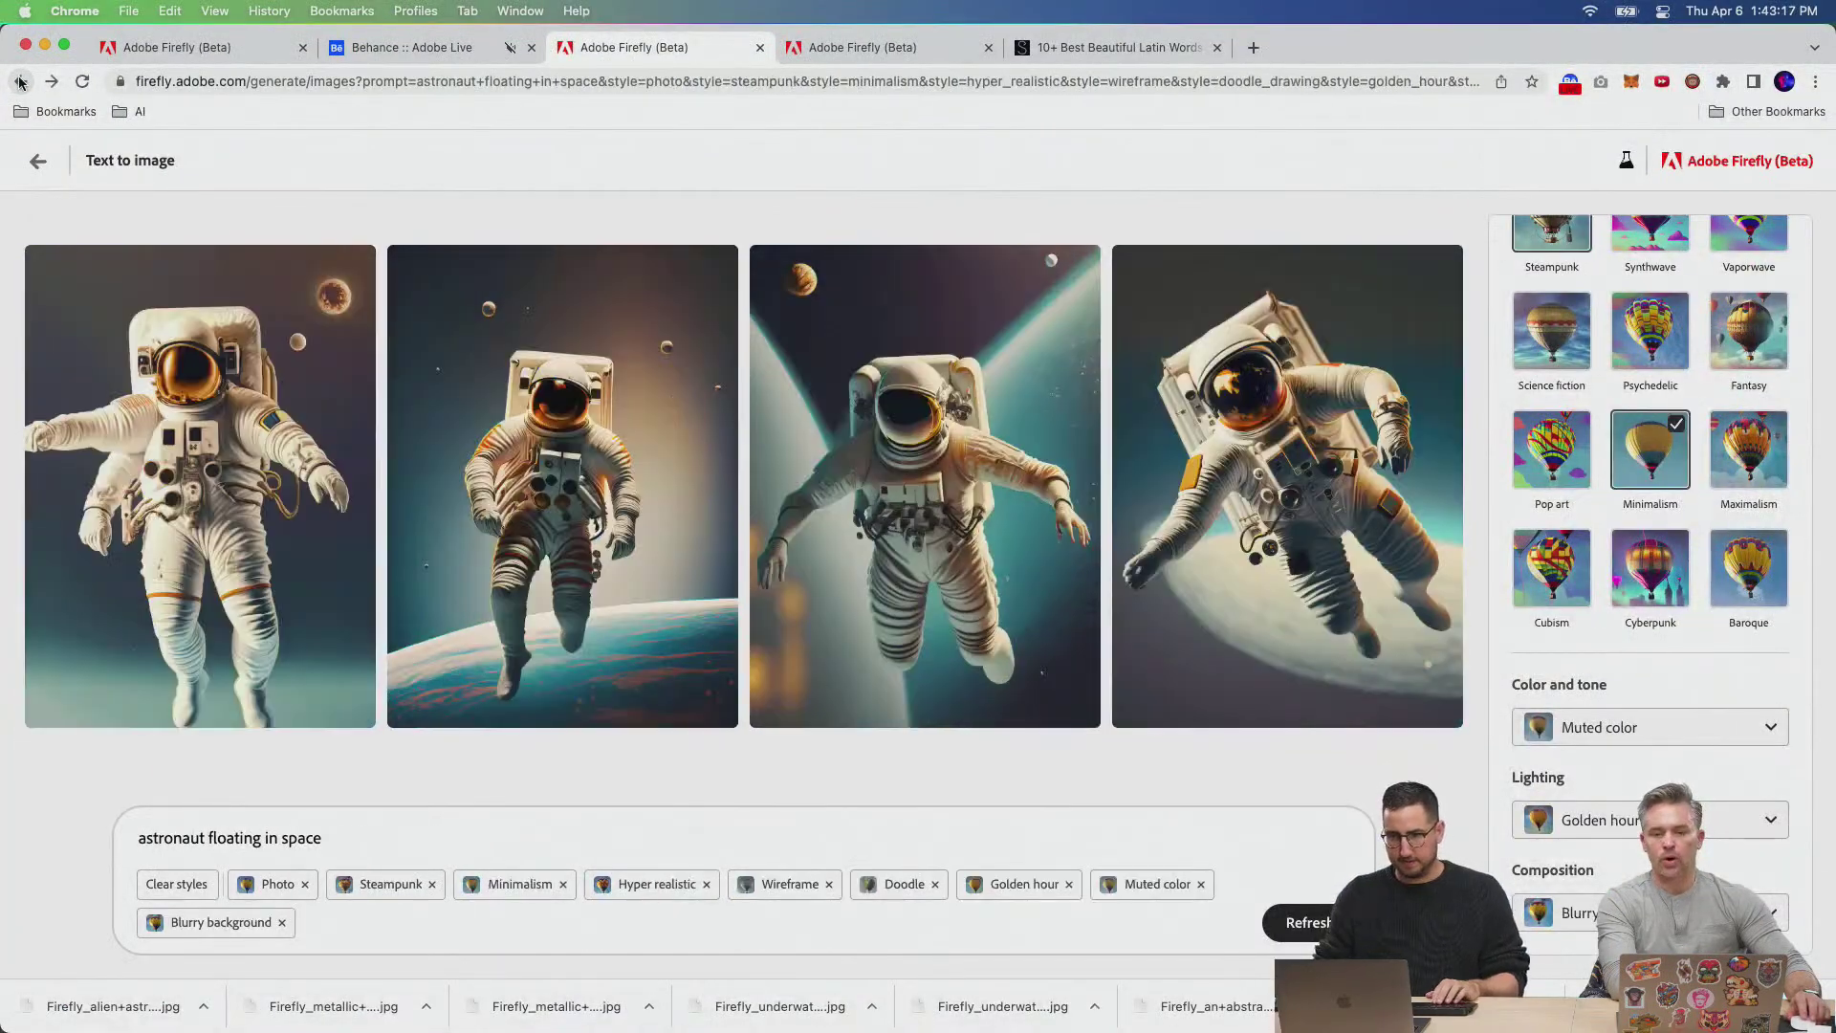
pyautogui.click(19, 81)
pyautogui.click(20, 81)
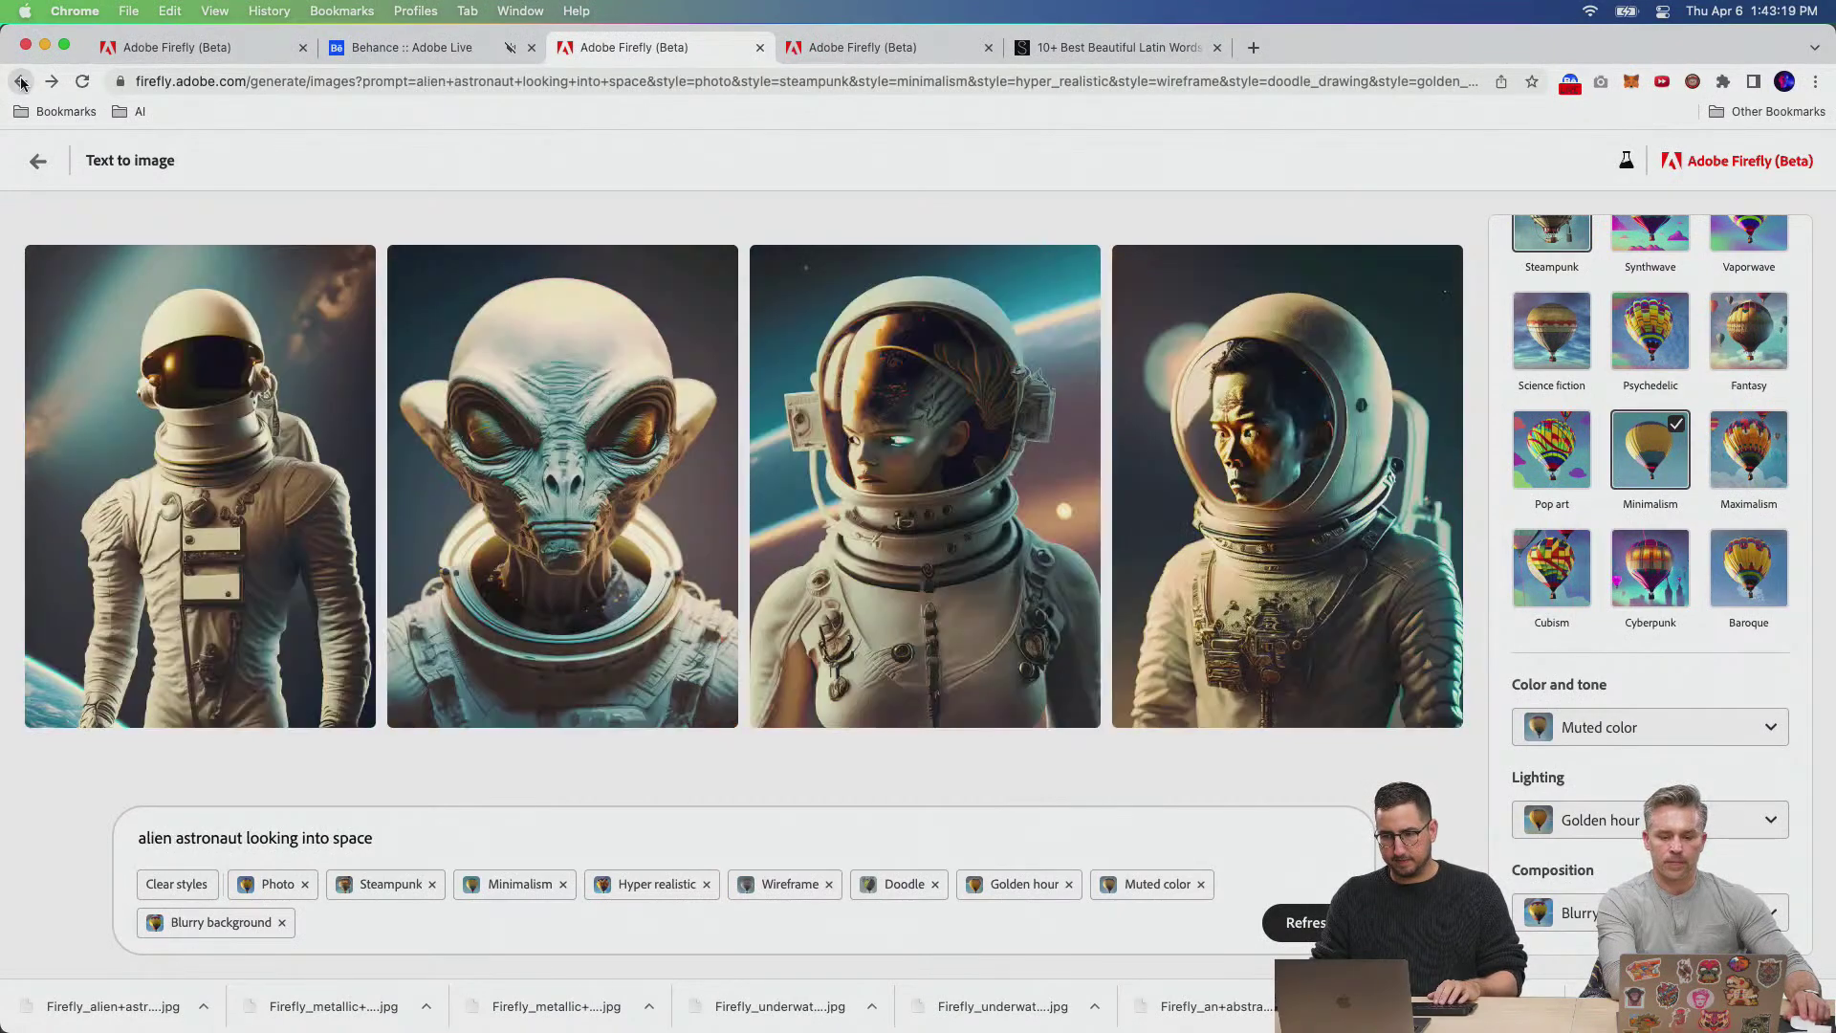
pyautogui.click(19, 81)
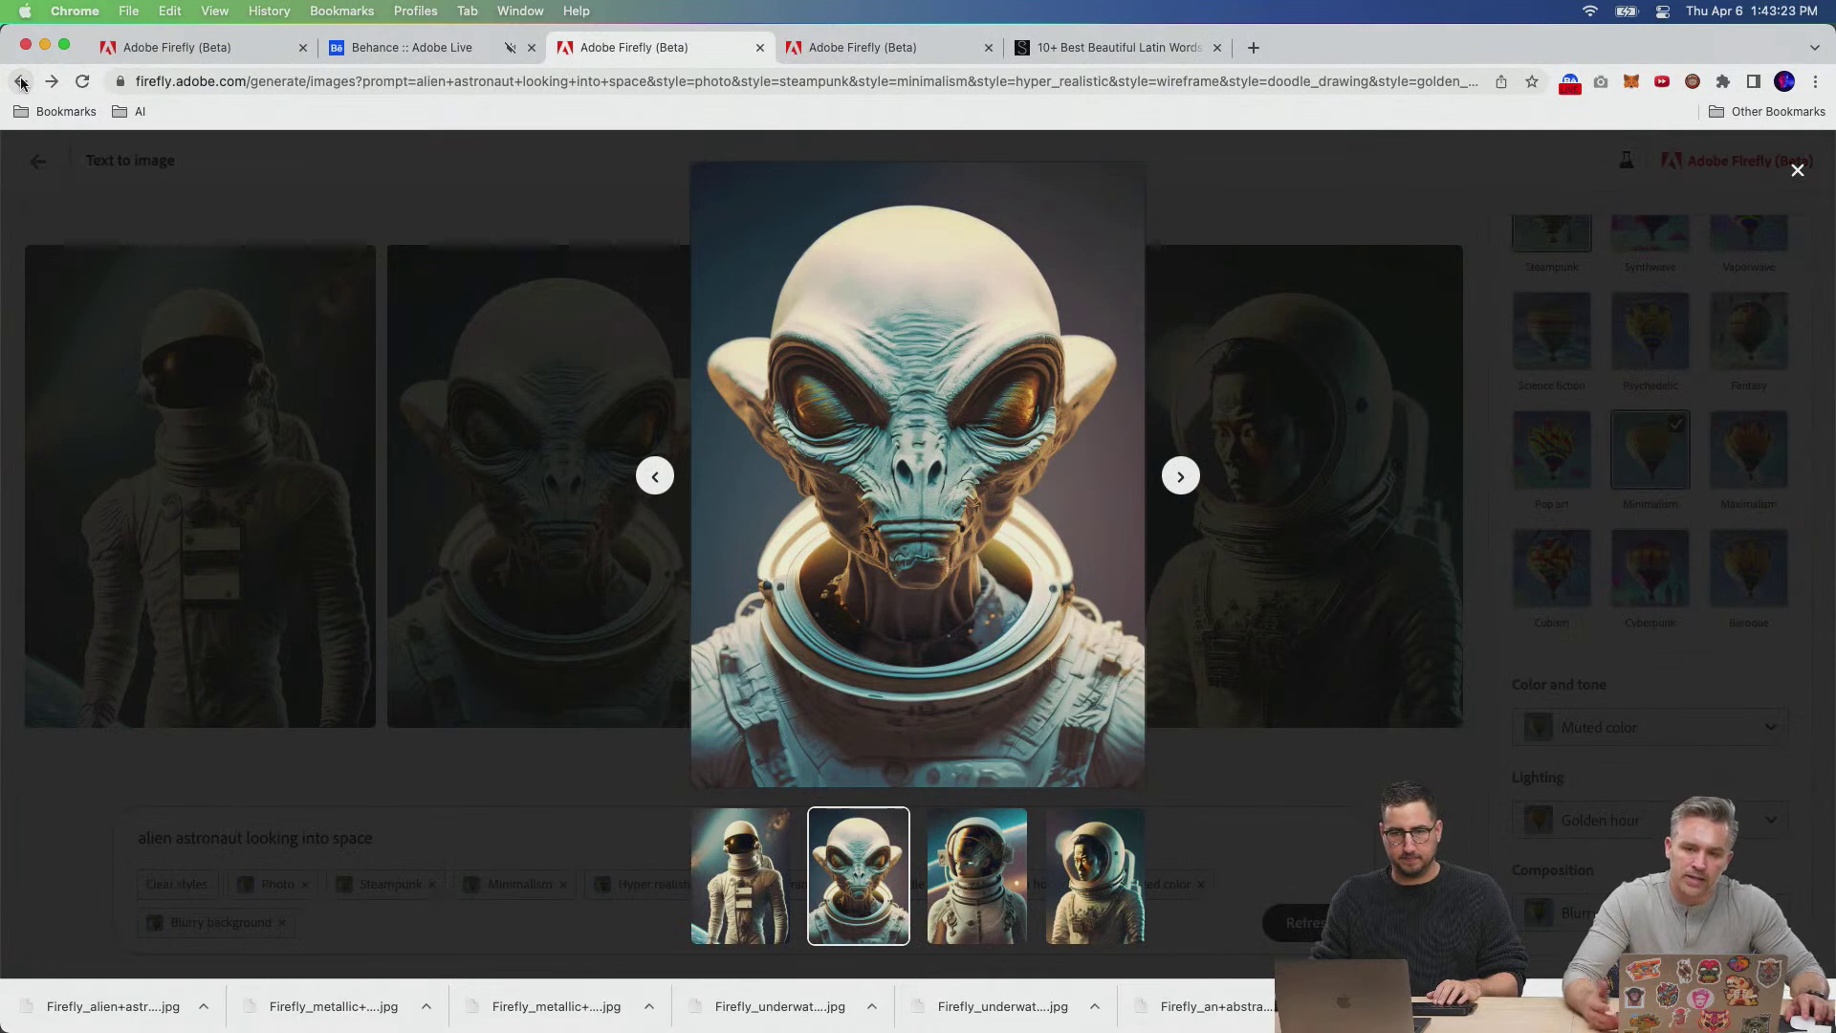
# Download the enlarged alien astronaut portrait.
pyautogui.moveTo(858, 521)
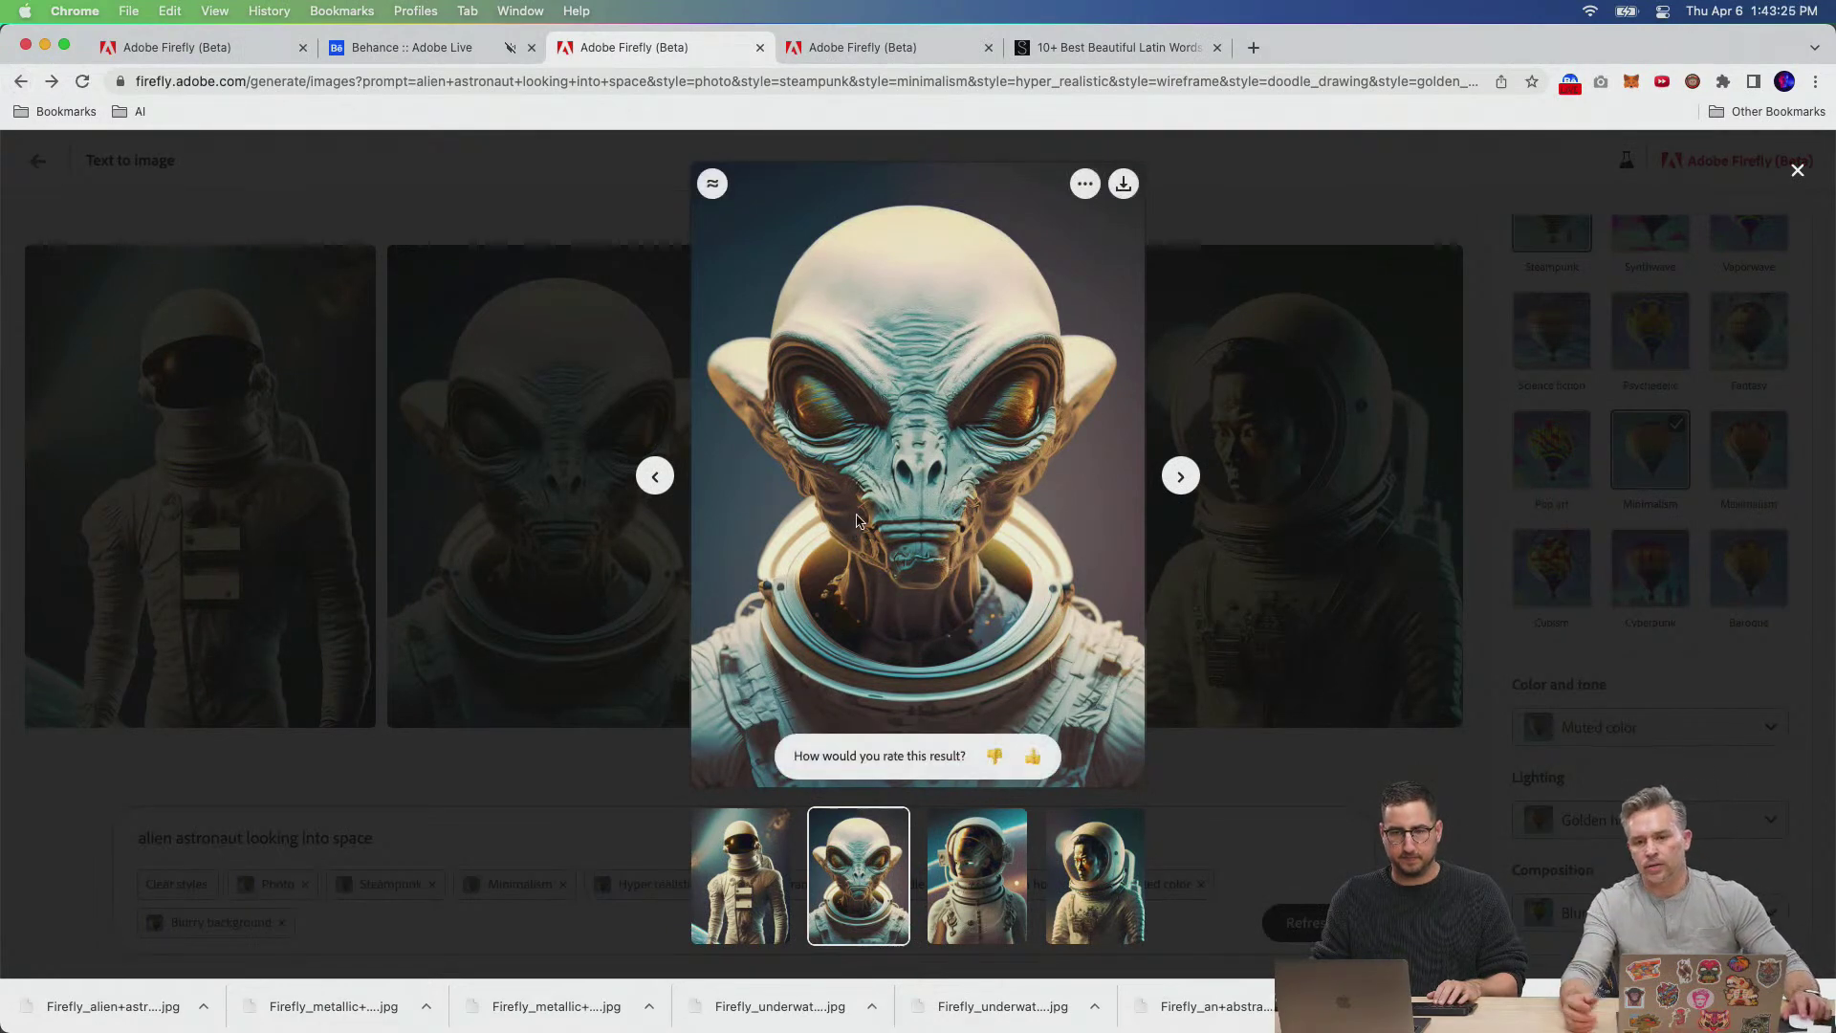
pyautogui.click(1124, 184)
pyautogui.click(1093, 772)
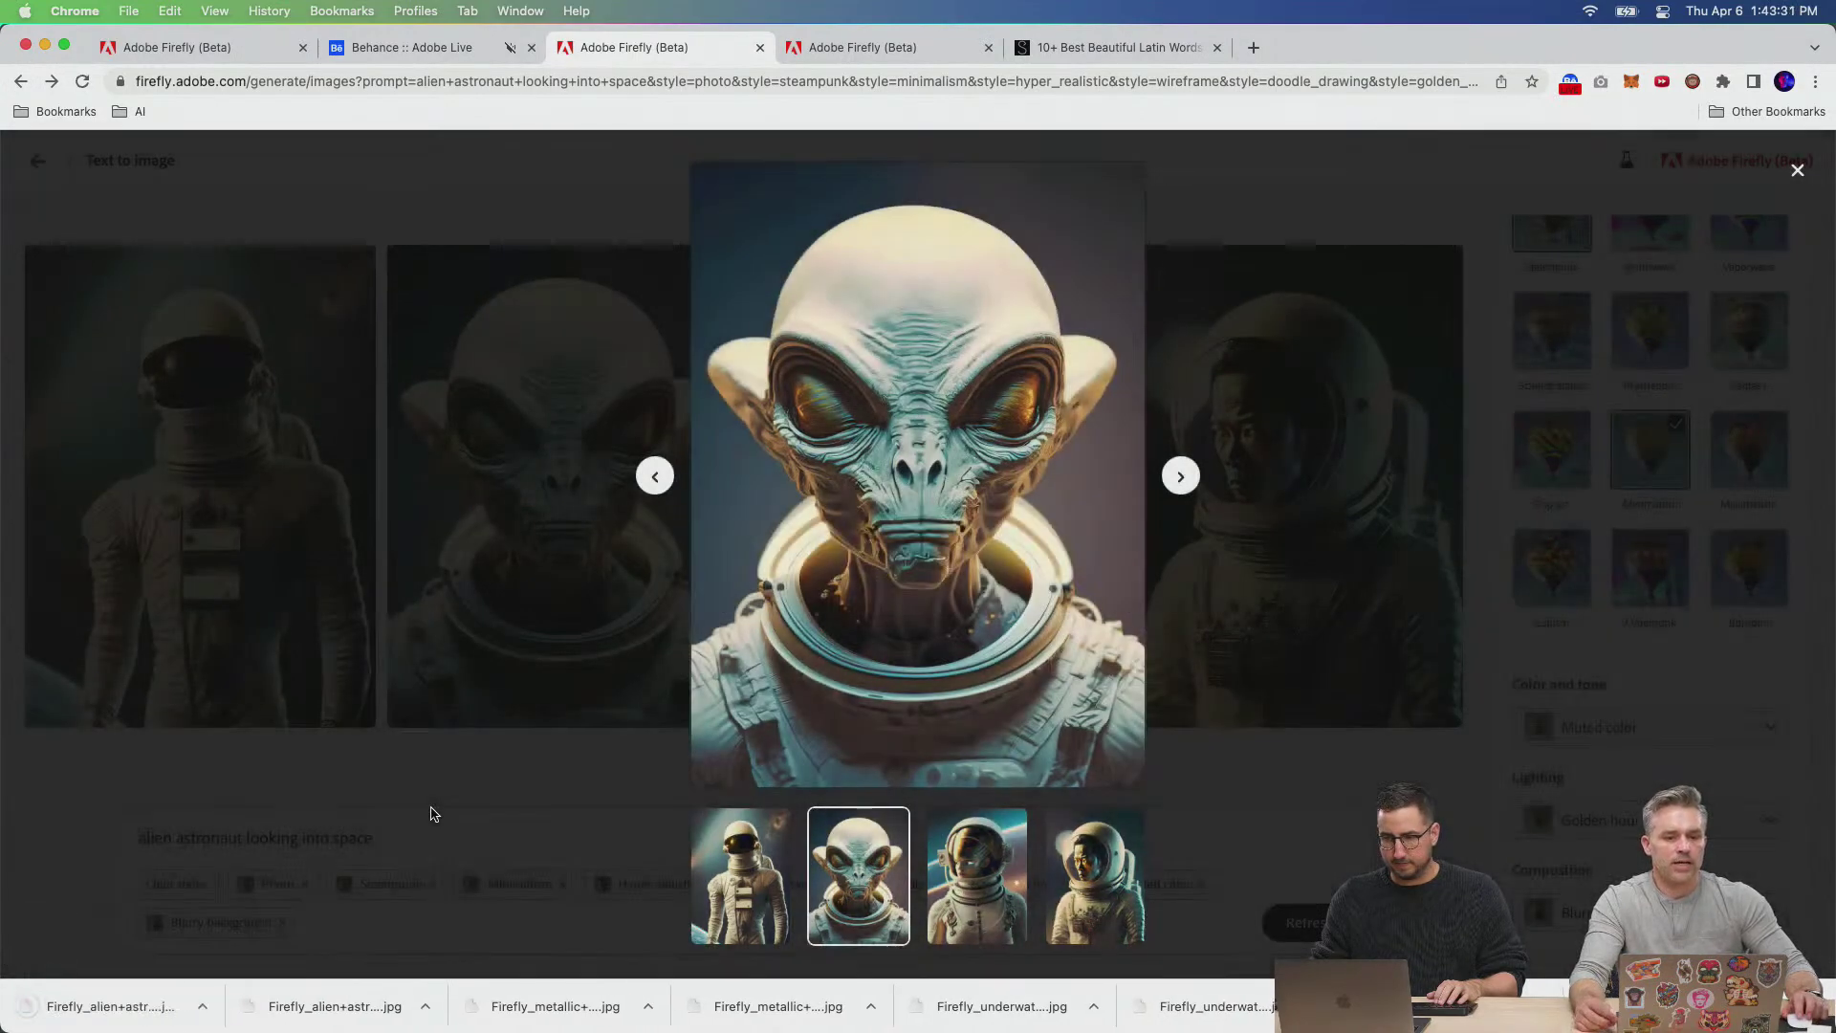
# Close the enlarged alien portrait, switch to Photoshop and paste the metallic city image into the document with the mechanical octopus.
pyautogui.click(416, 776)
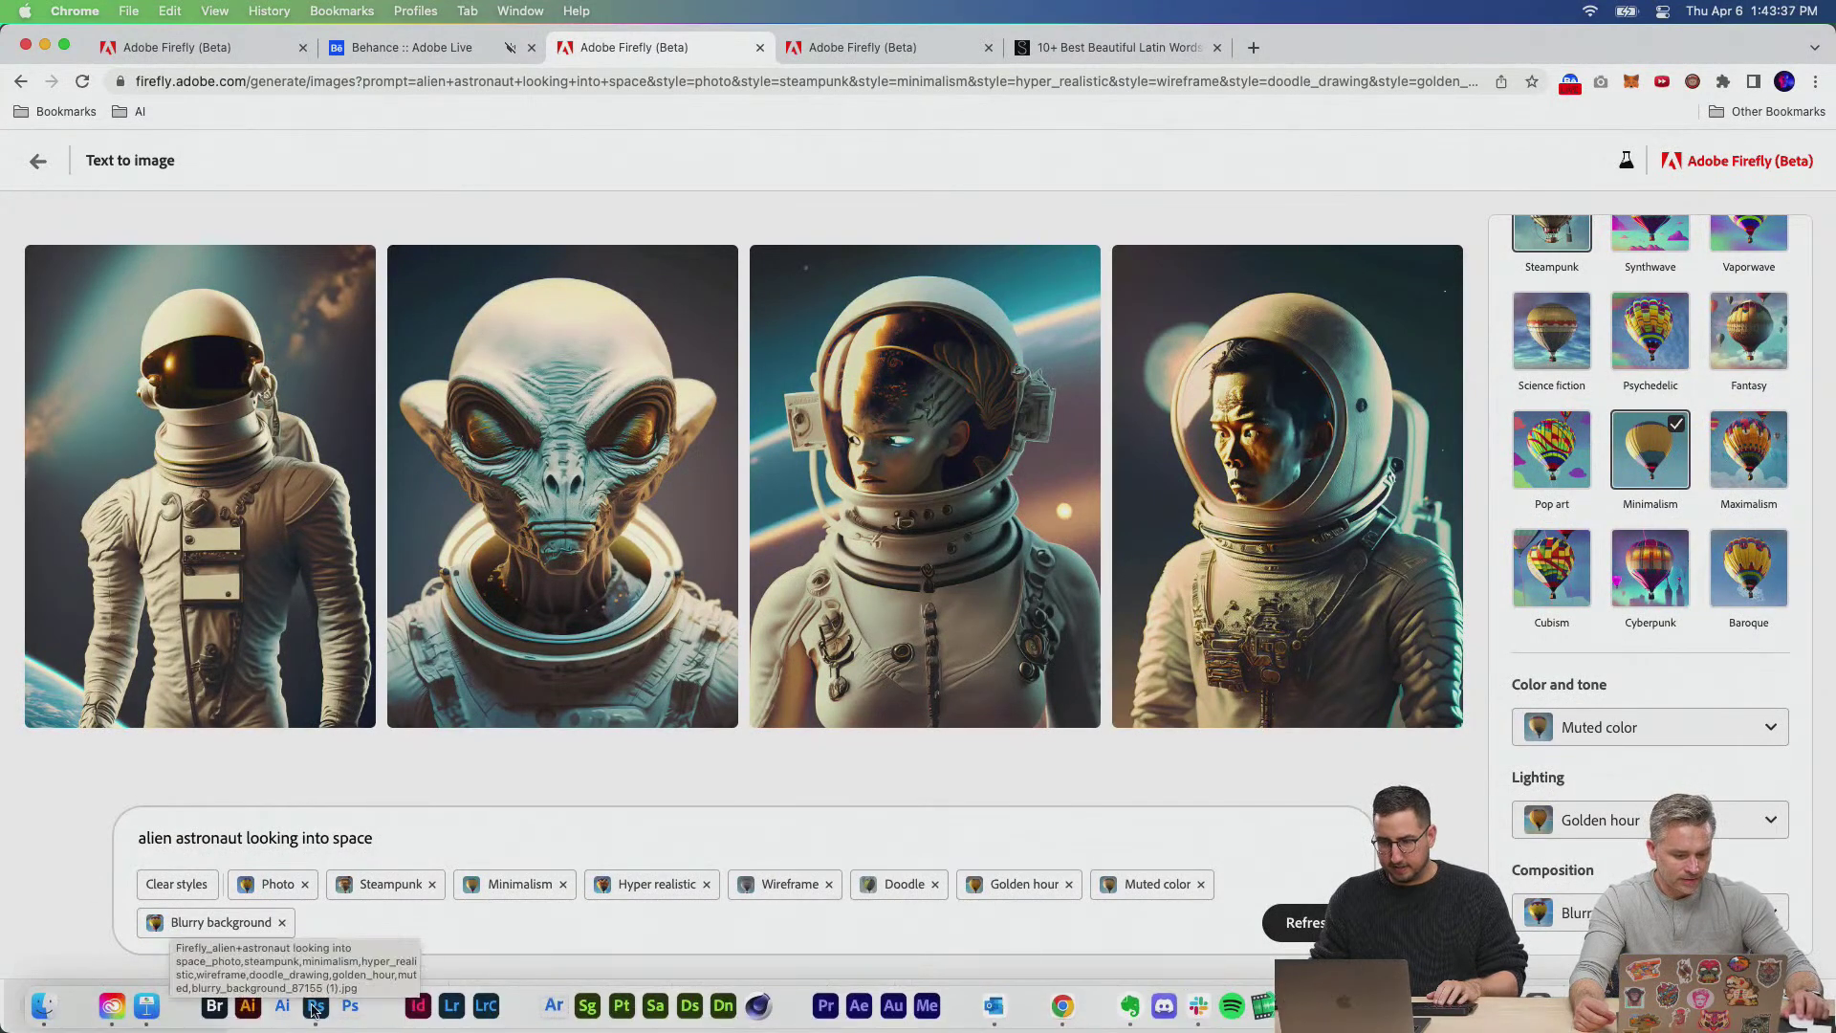
pyautogui.click(315, 1012)
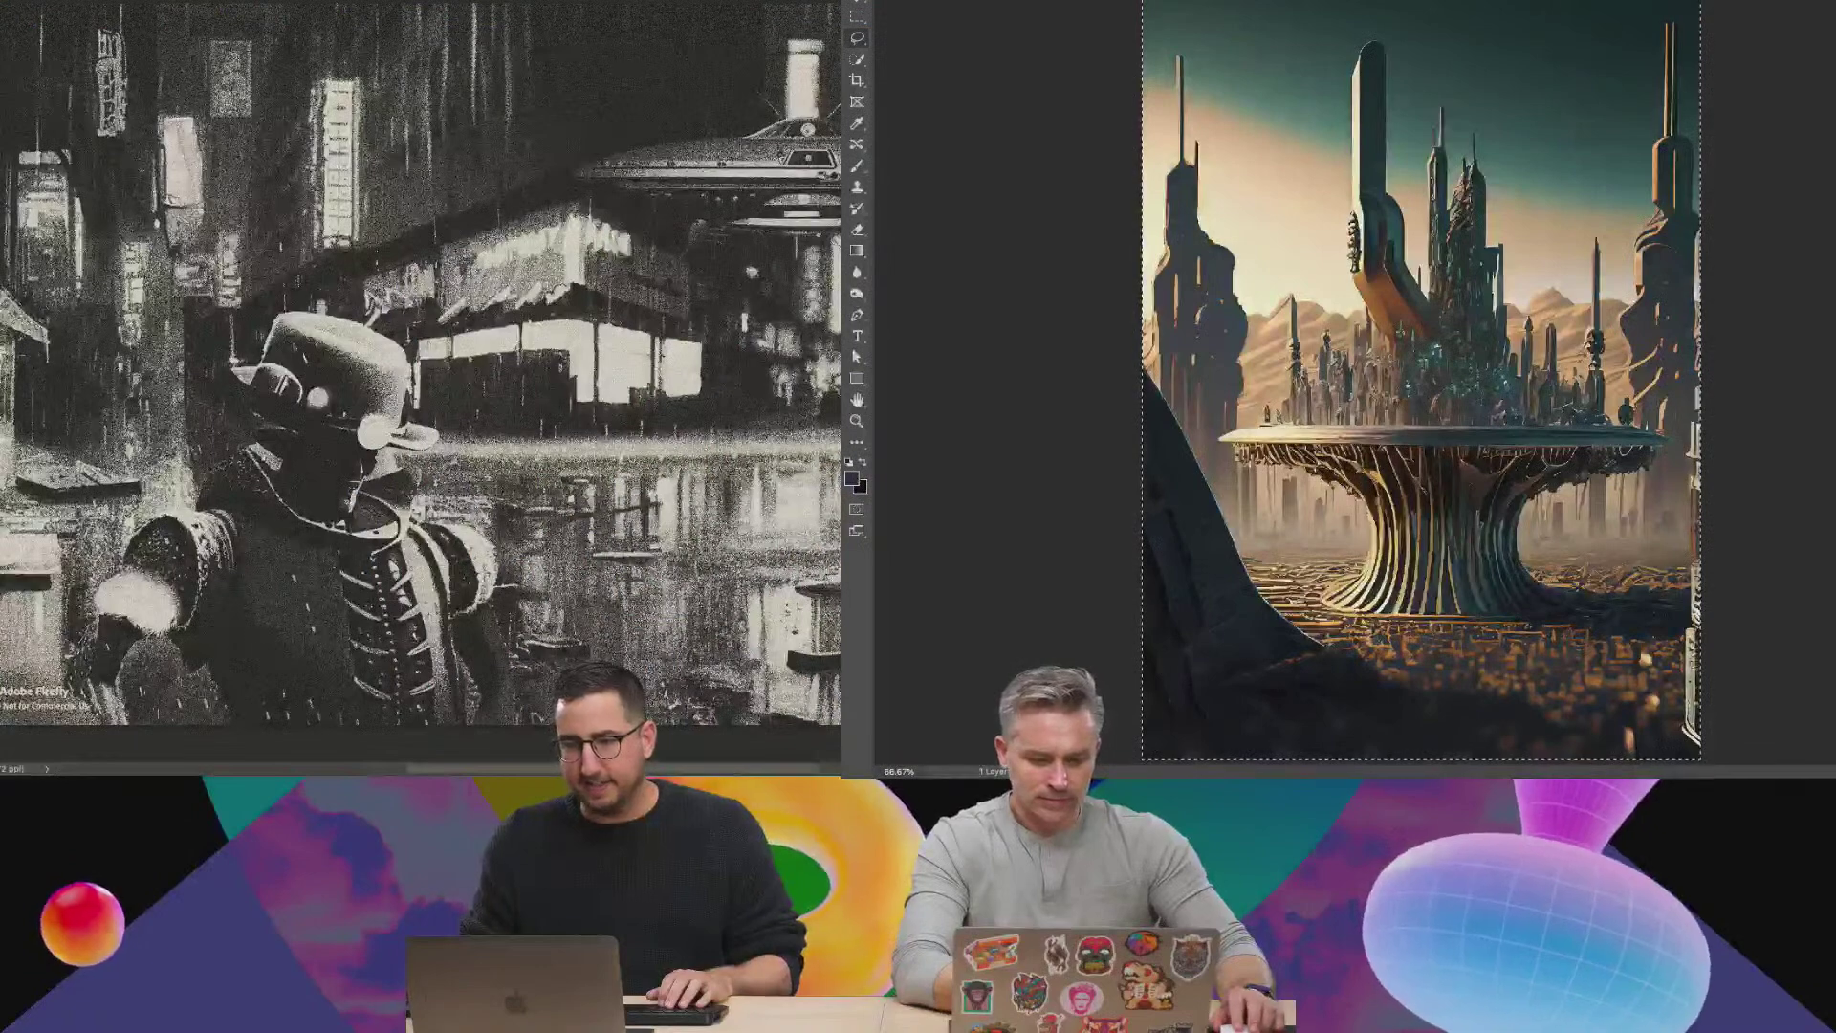
pyautogui.hotkey('ctrl', 'Tab')
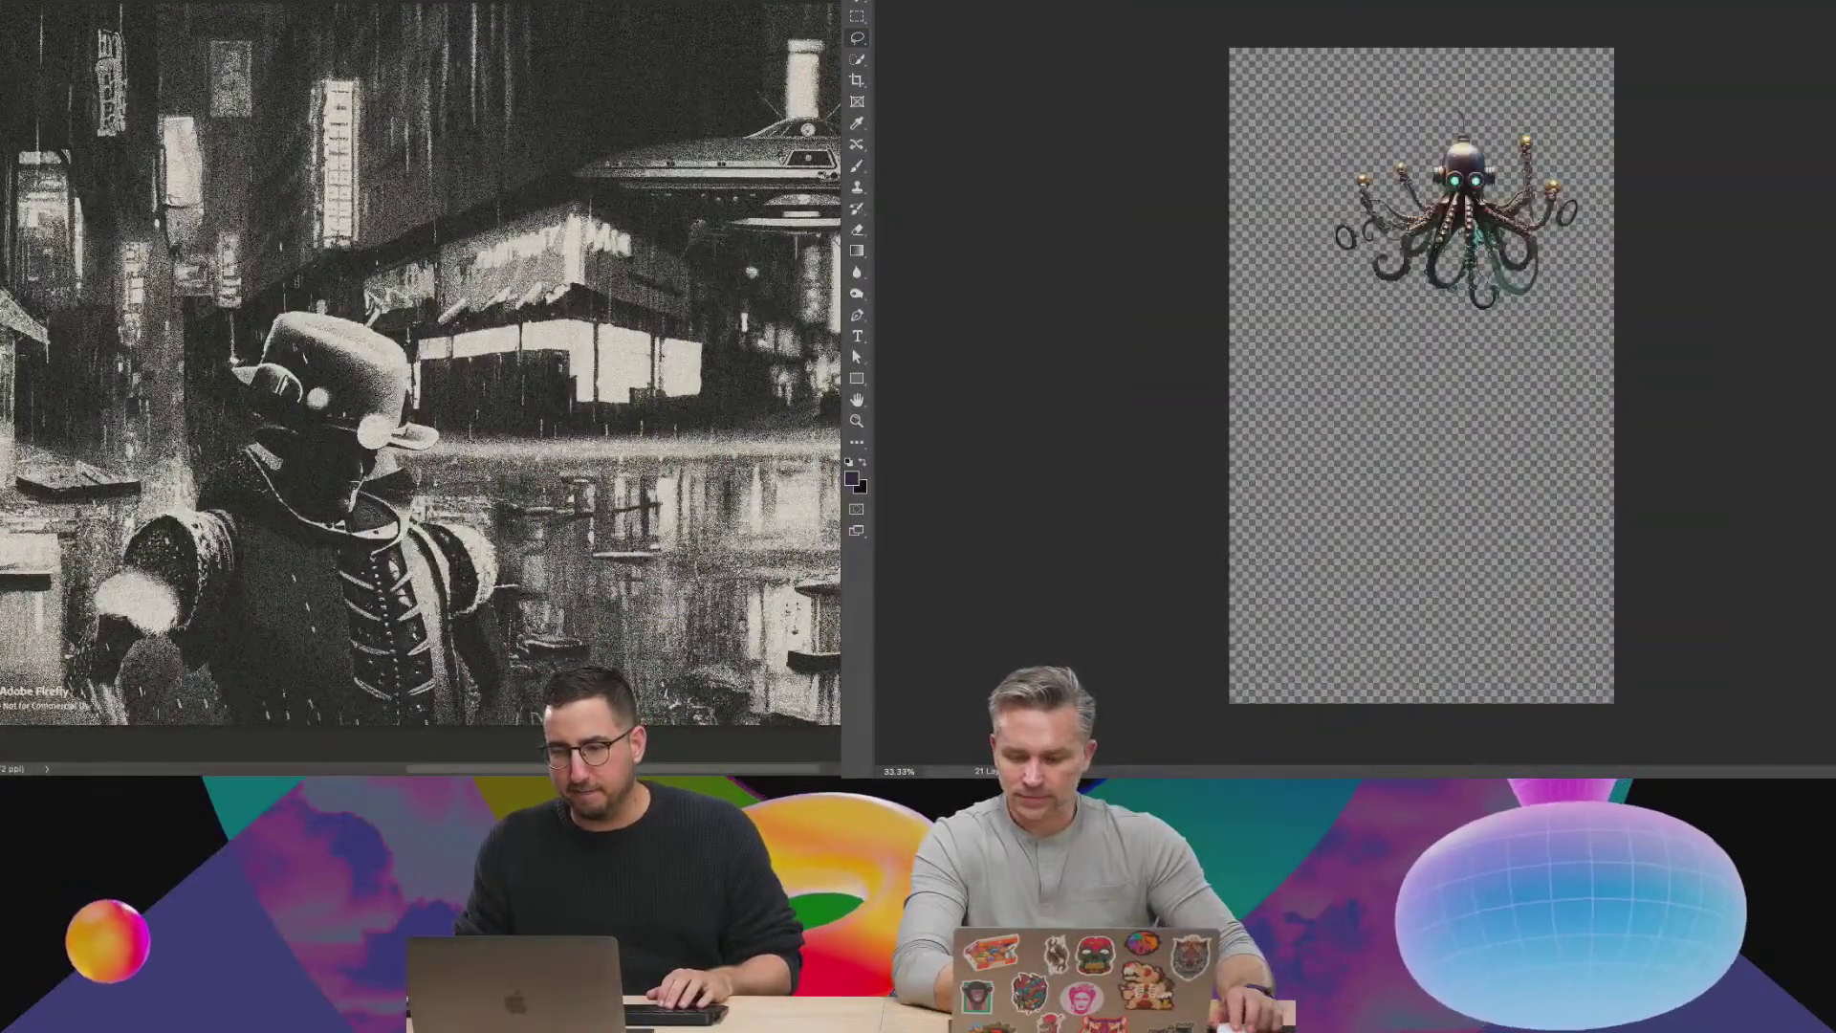
pyautogui.press('super+v')
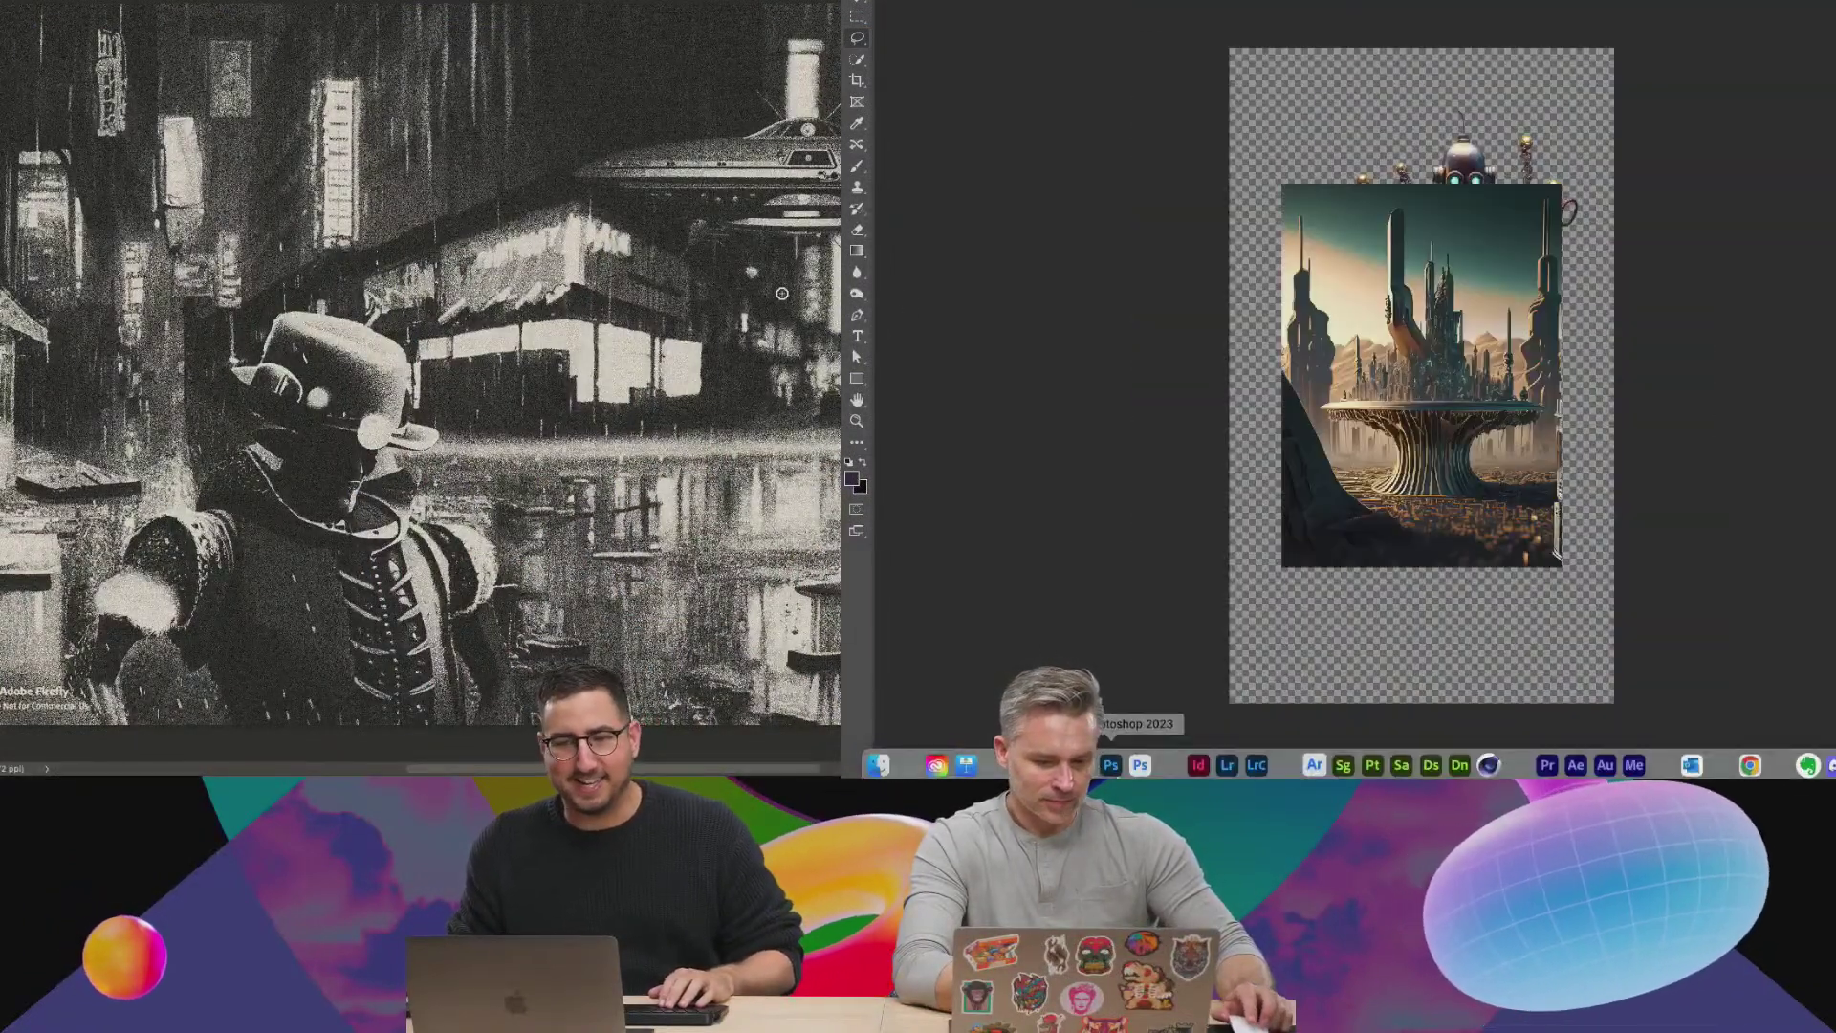
# Bring the downloaded alien astronaut portrait from Finder into the same document, over the city image.
pyautogui.click(877, 765)
pyautogui.moveTo(1776, 517); pyautogui.dragTo(994, 332)
pyautogui.press('super+v')
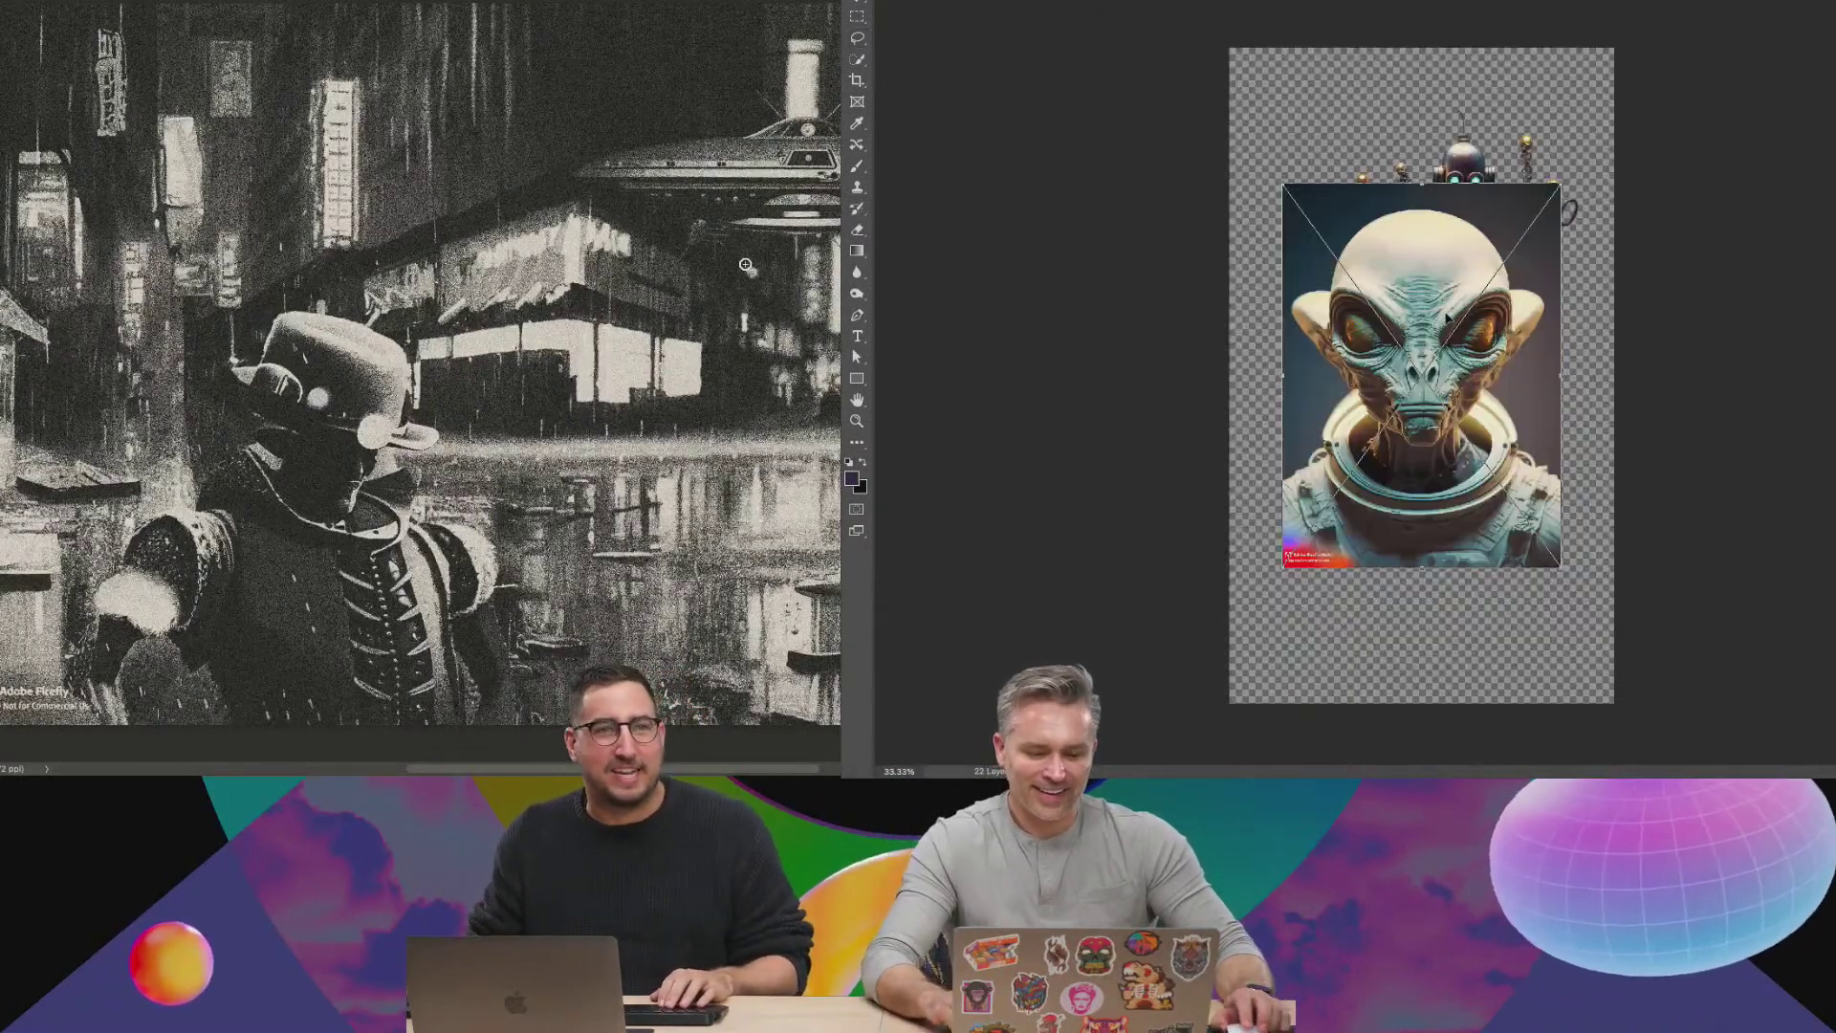
# Remove the alien portrait's Firefly watermark with a Content-Aware fill, and open Gaussian Blur for the noir composite's alien ship.
pyautogui.press('super+equal')
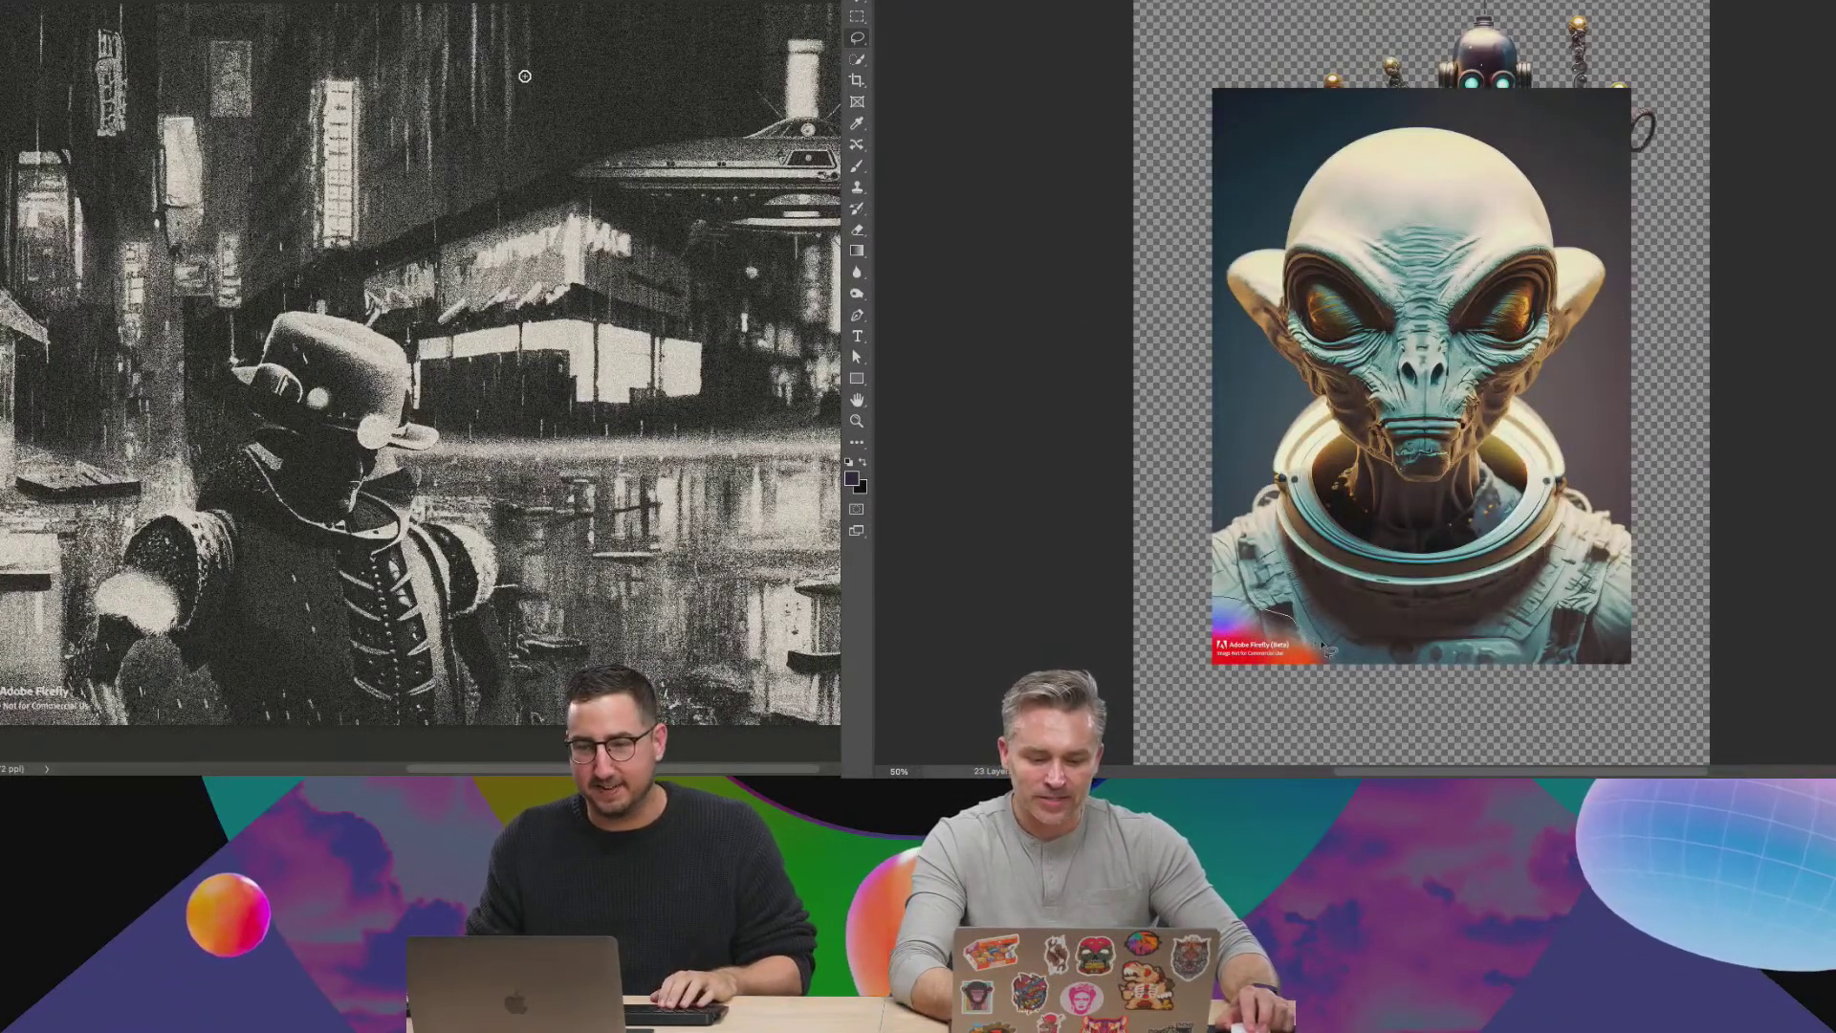
pyautogui.click(215, 2)
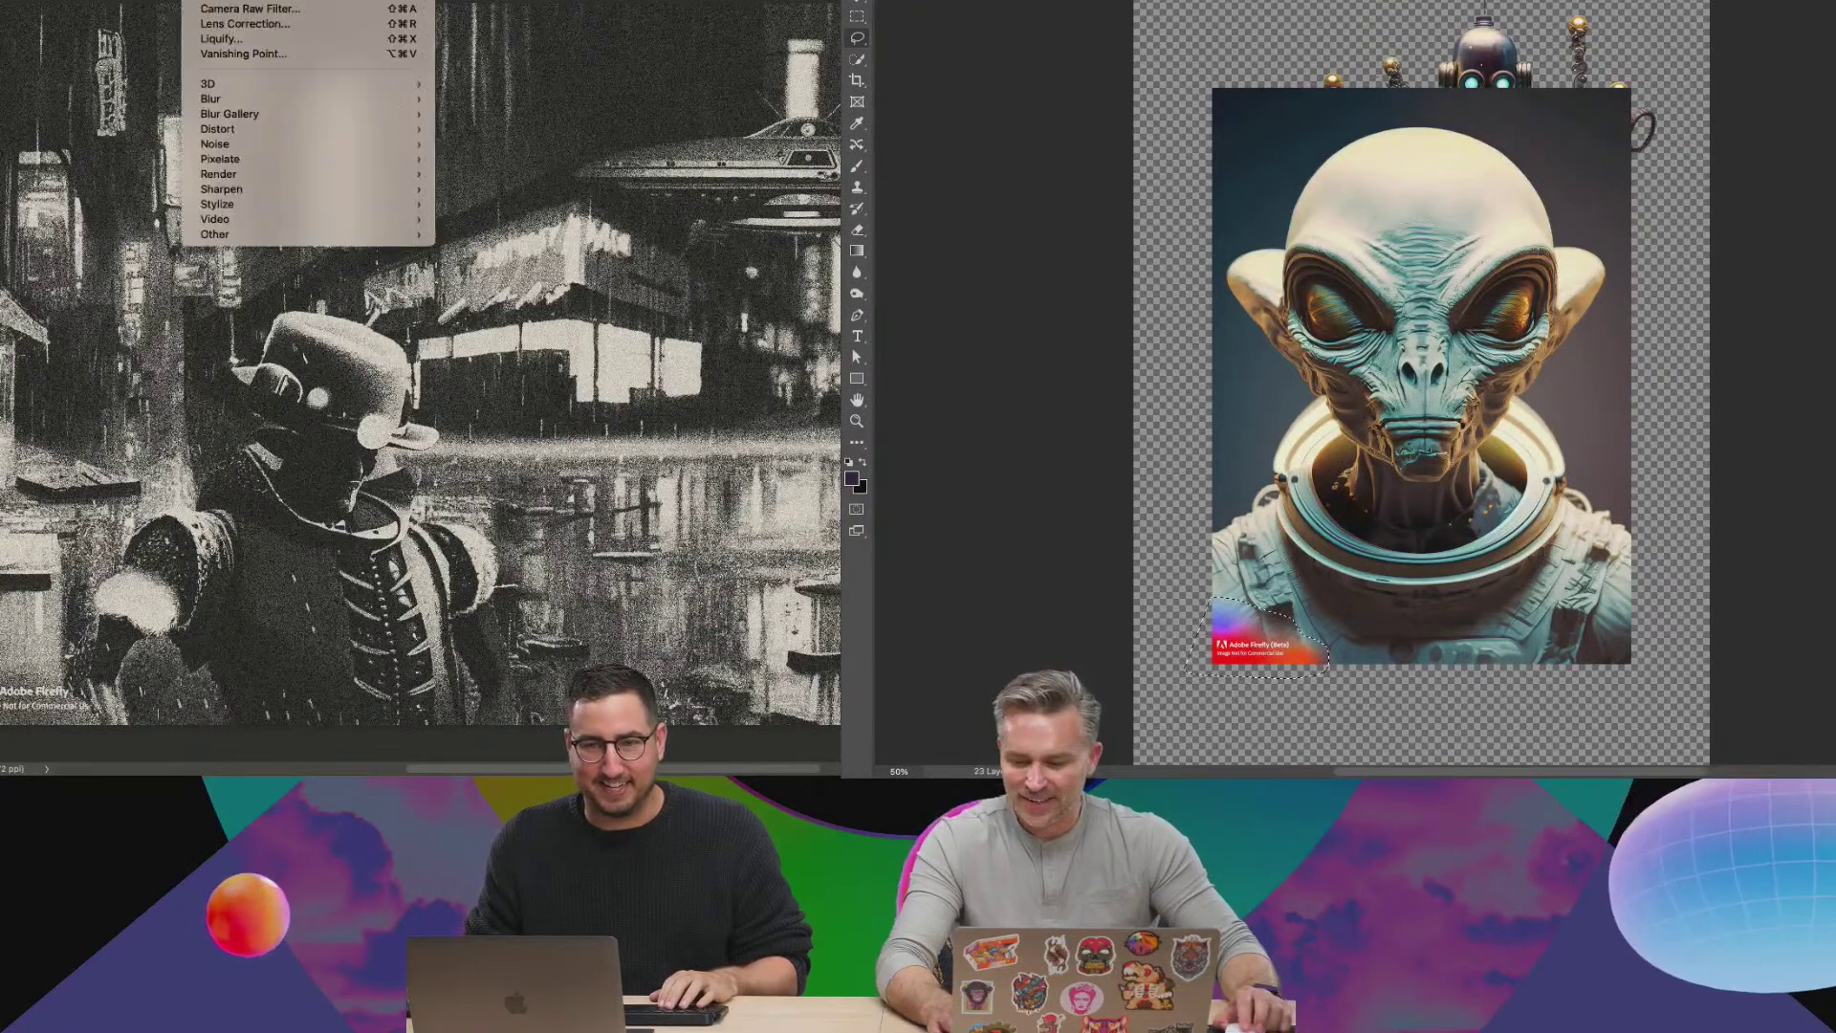
pyautogui.hotkey('shift', 'BackSpace')
pyautogui.moveTo(316, 98)
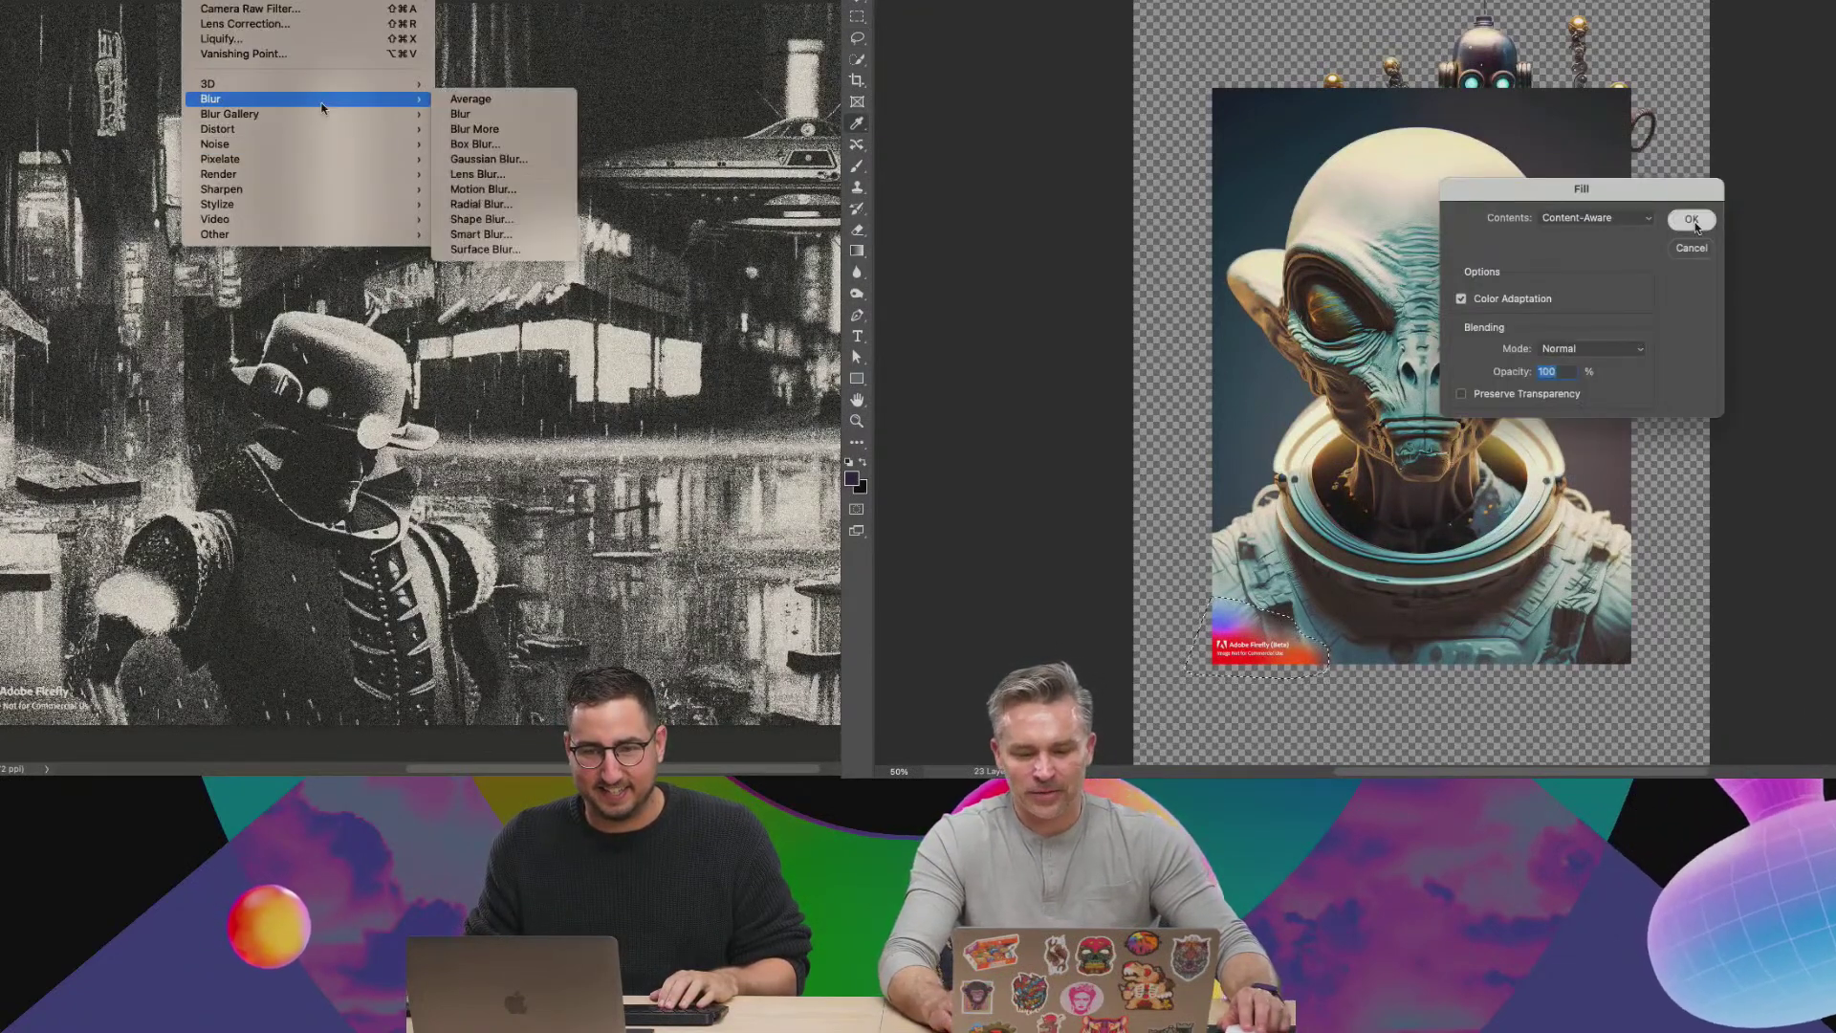
pyautogui.press('Return')
pyautogui.click(497, 158)
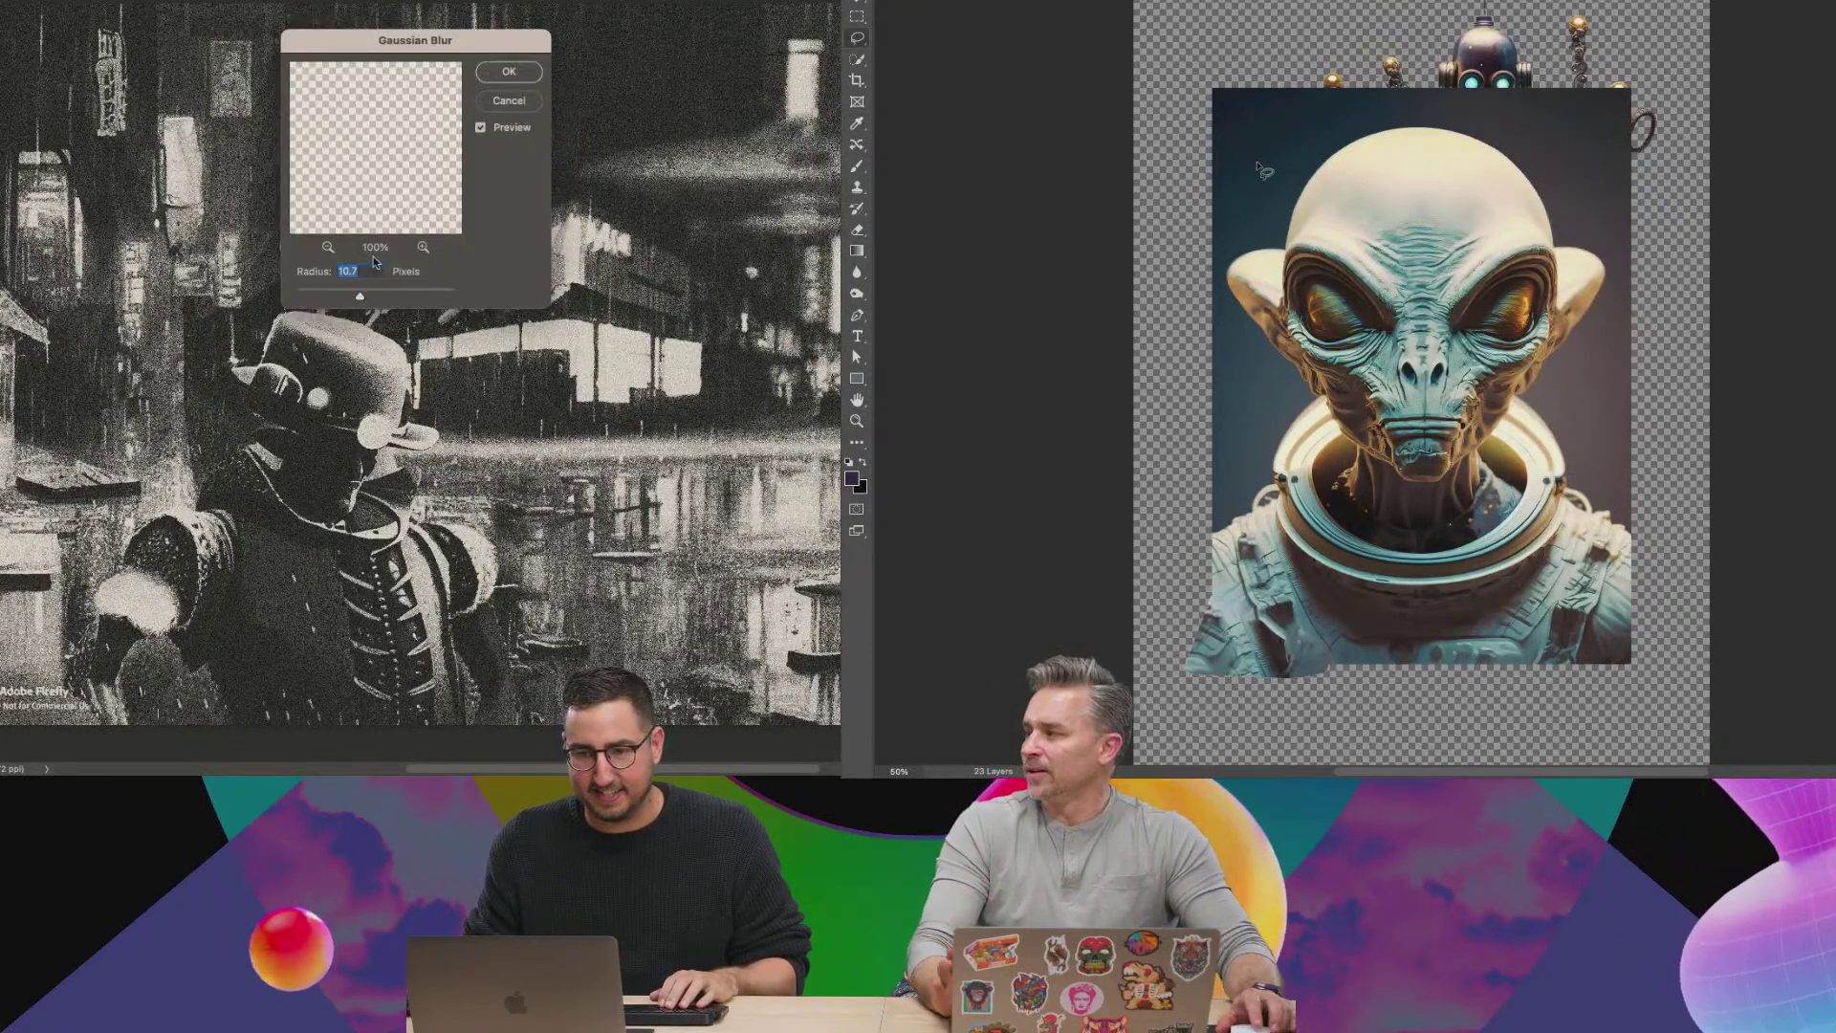
# Blur the noir scene's alien ship with a 2.4-pixel Gaussian Blur, and move the alien portrait lower and show the gradient presets.
pyautogui.click(316, 295)
pyautogui.moveTo(322, 298); pyautogui.dragTo(334, 298)
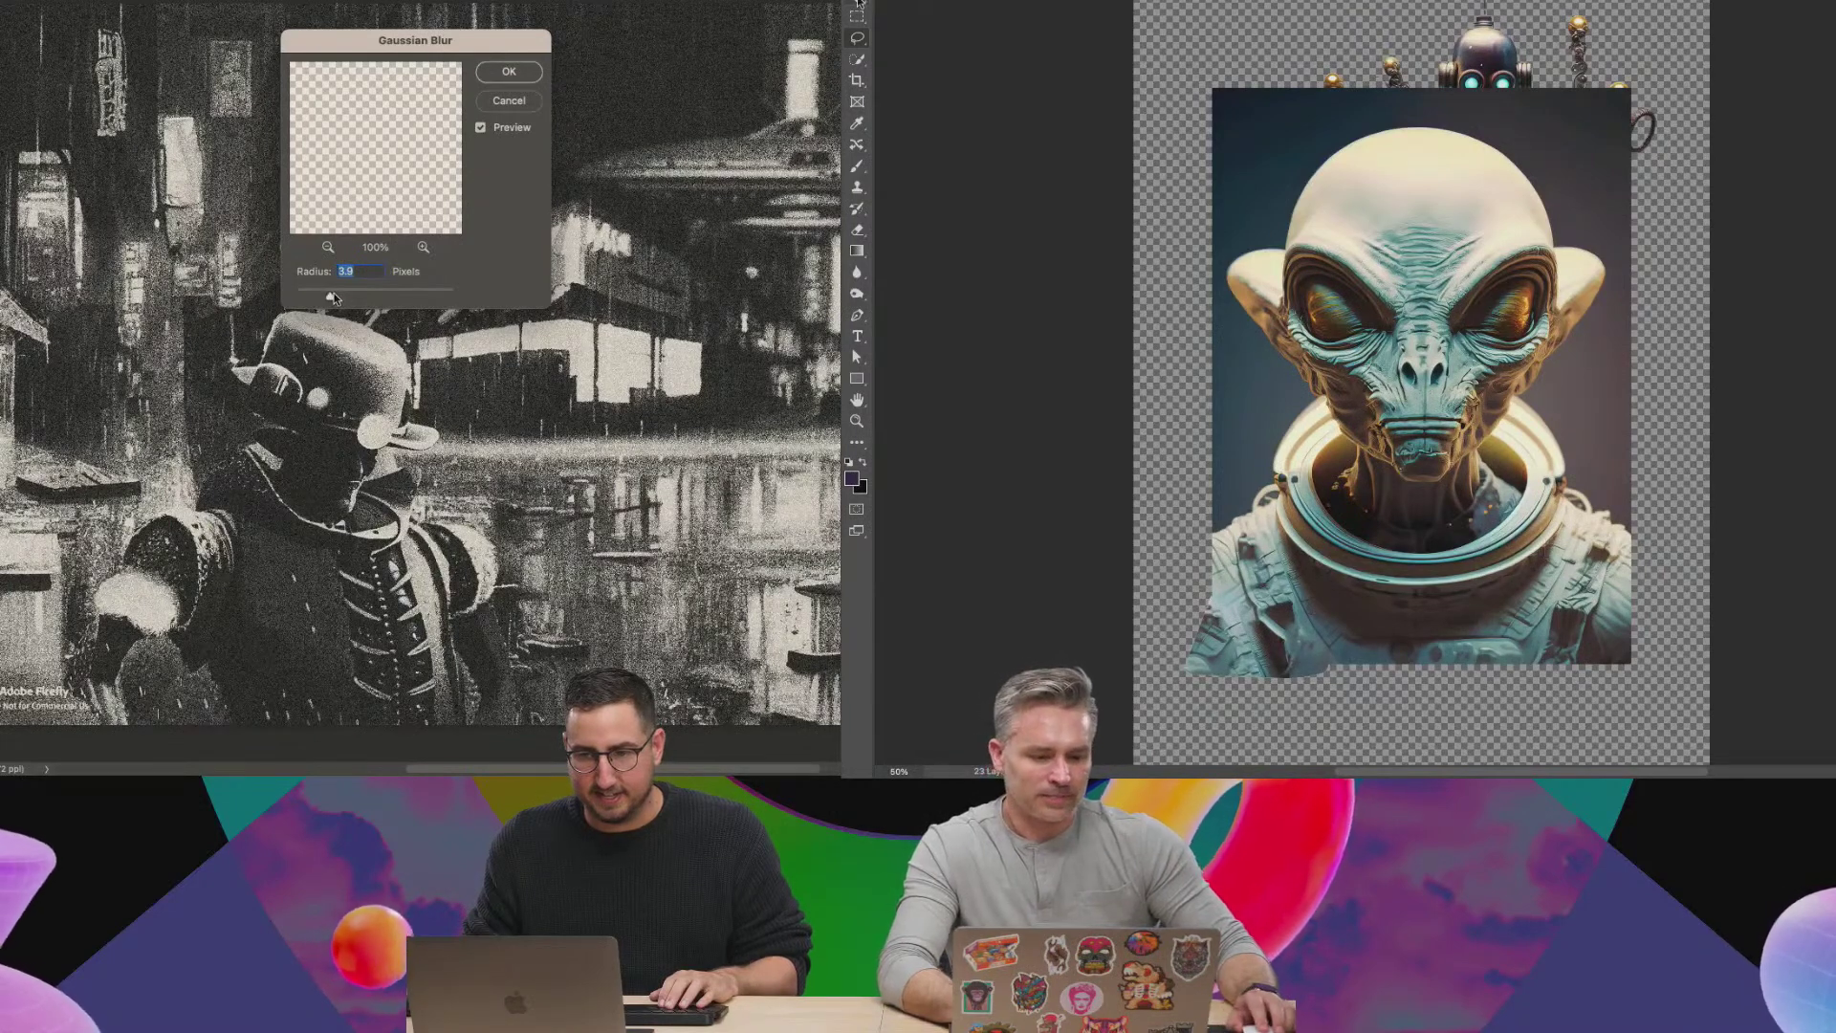
pyautogui.moveTo(1318, 244); pyautogui.dragTo(1327, 346)
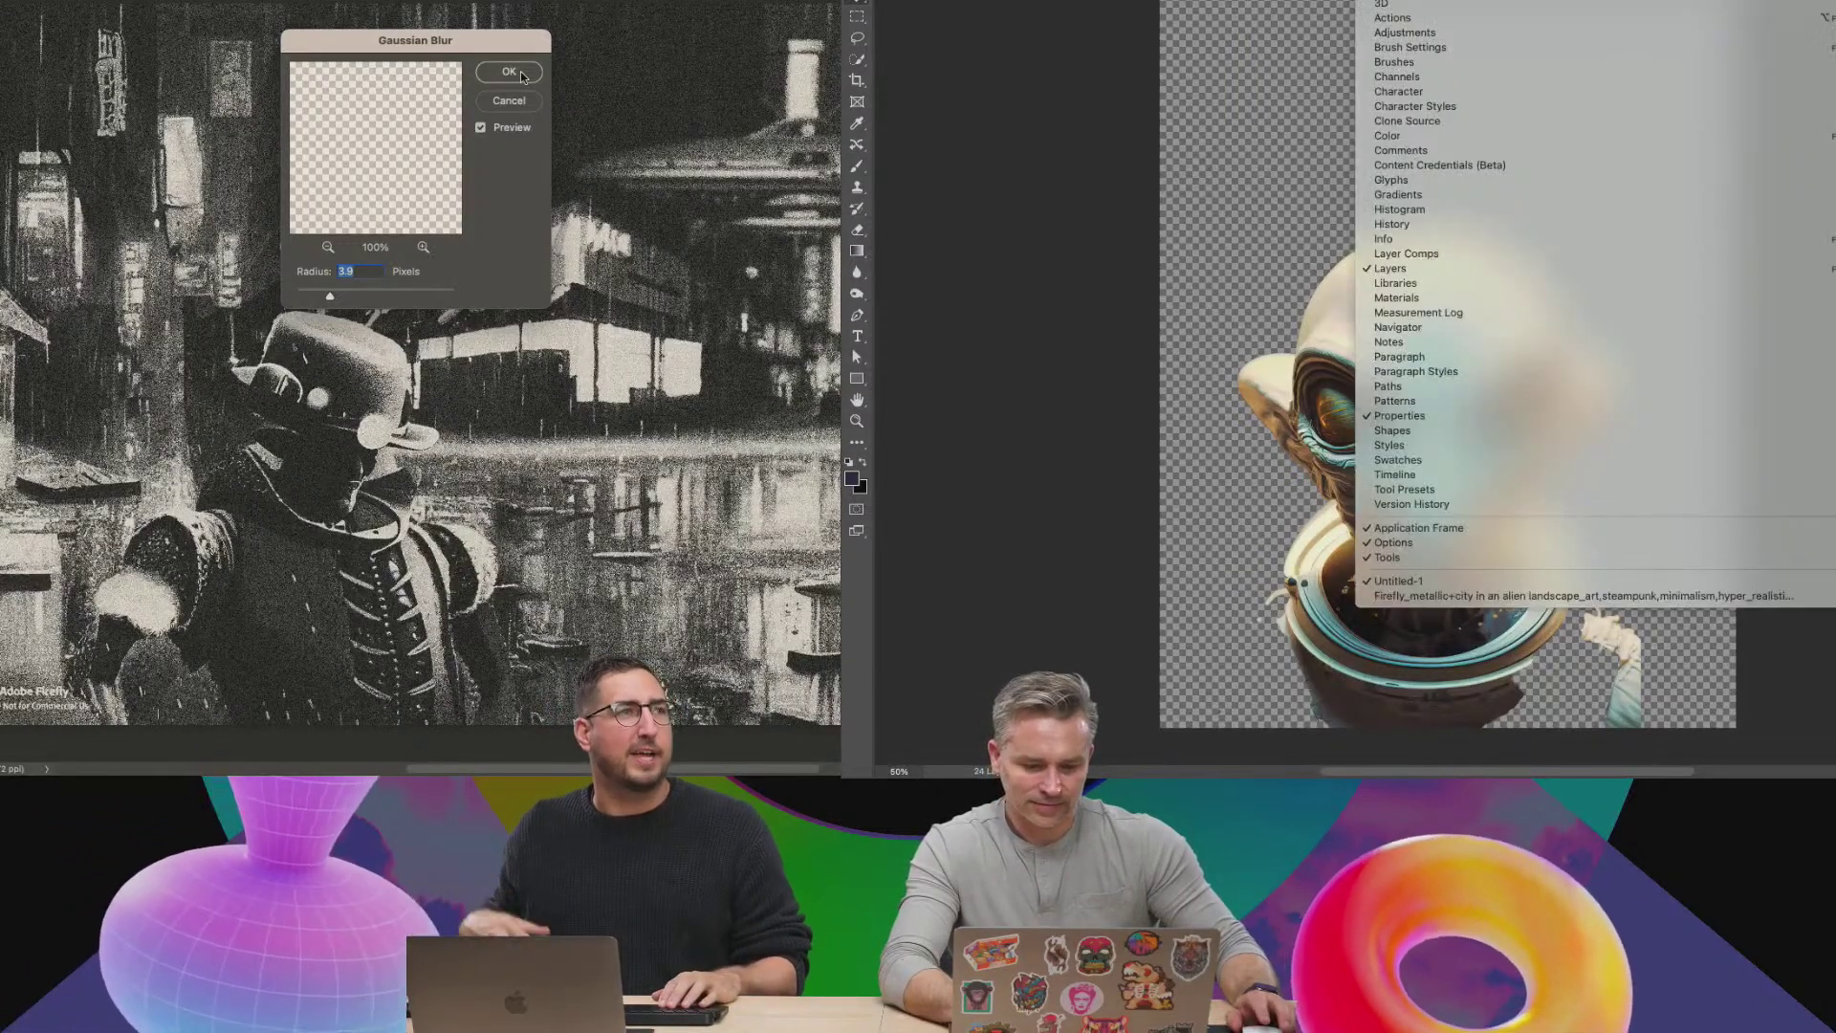
pyautogui.click(1434, 194)
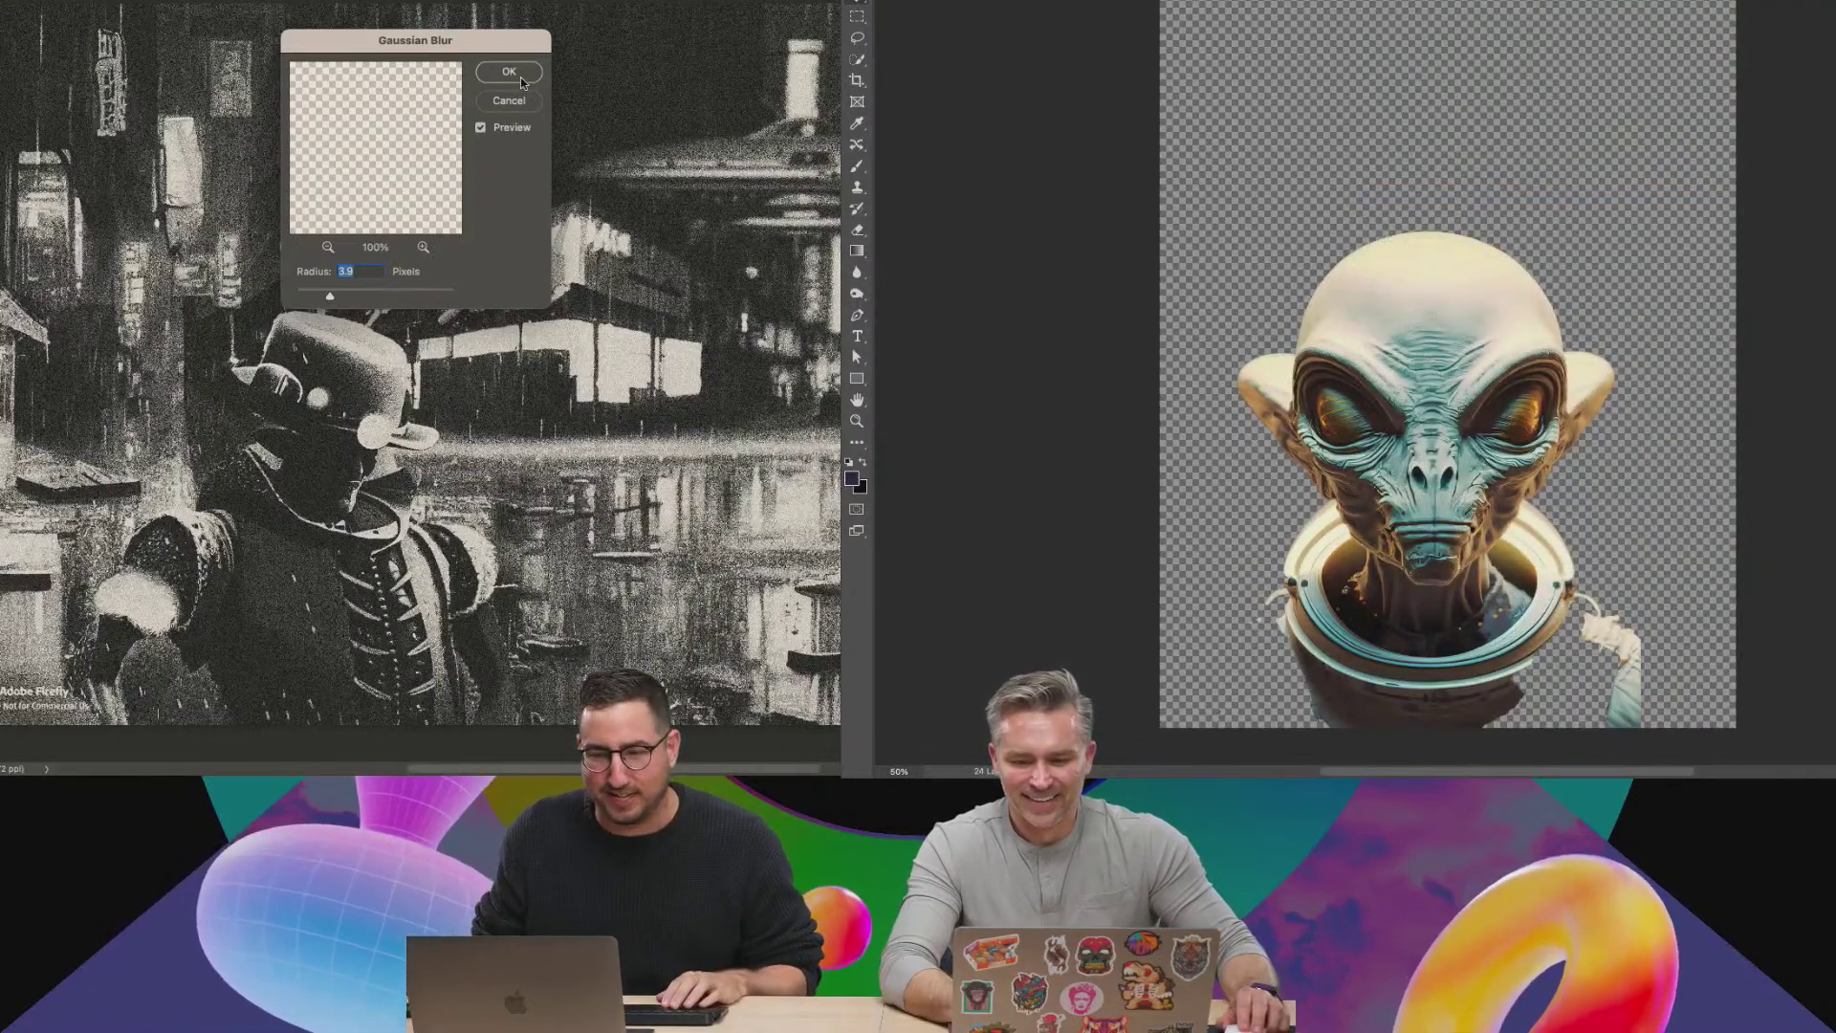
pyautogui.moveTo(330, 295); pyautogui.dragTo(316, 297)
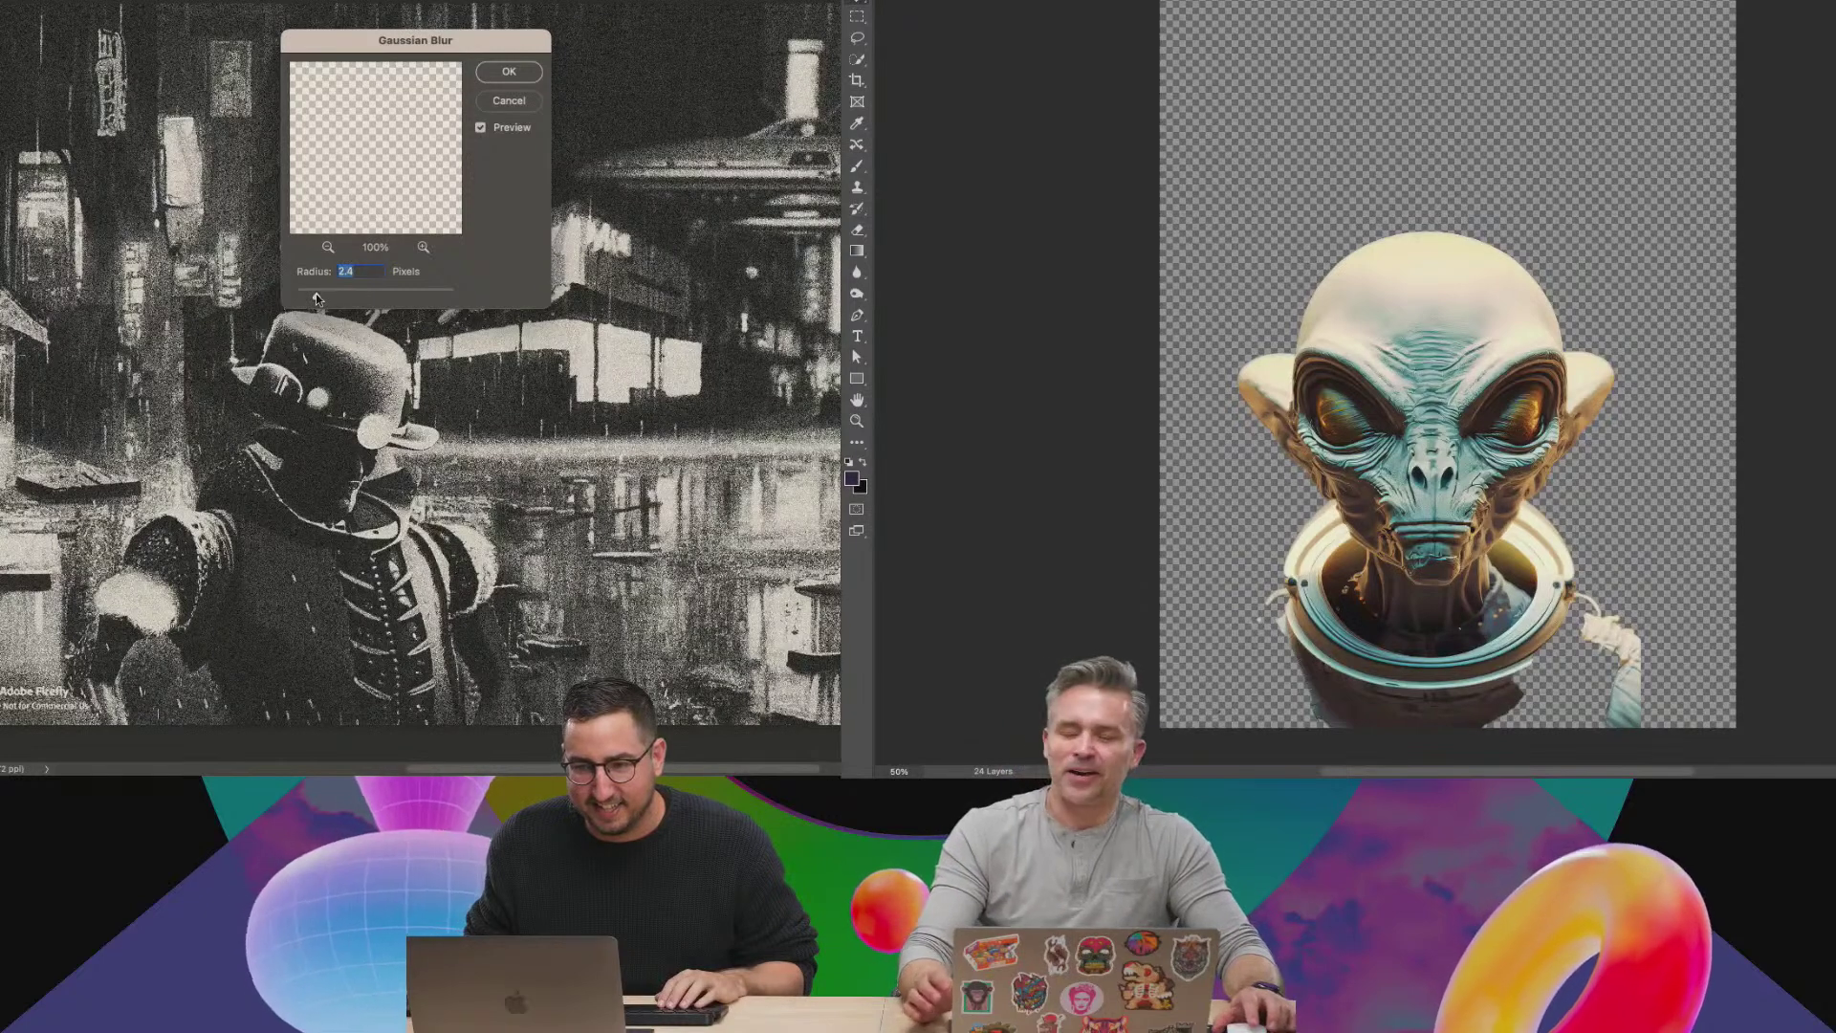
pyautogui.click(509, 71)
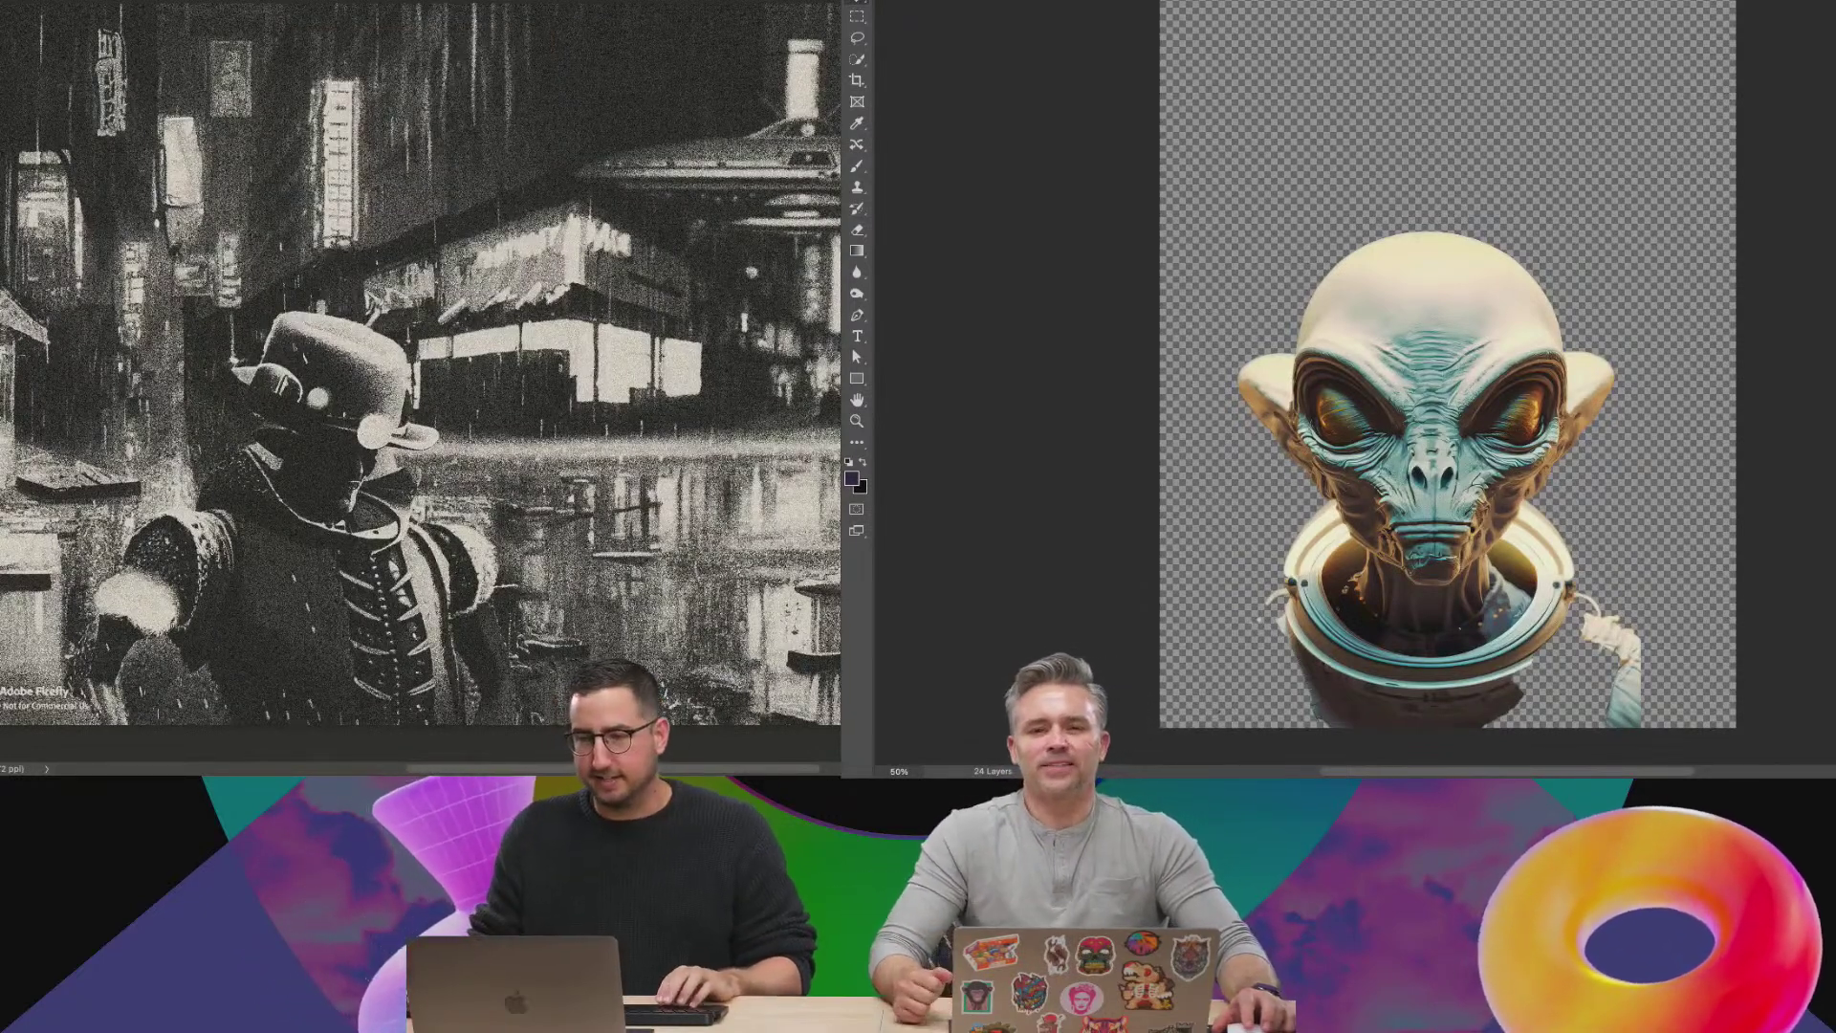
# Mask out the alien ship's tip where it overlaps the square street sign.
pyautogui.scroll(5, 809, 157)
pyautogui.scroll(5, 588, 366)
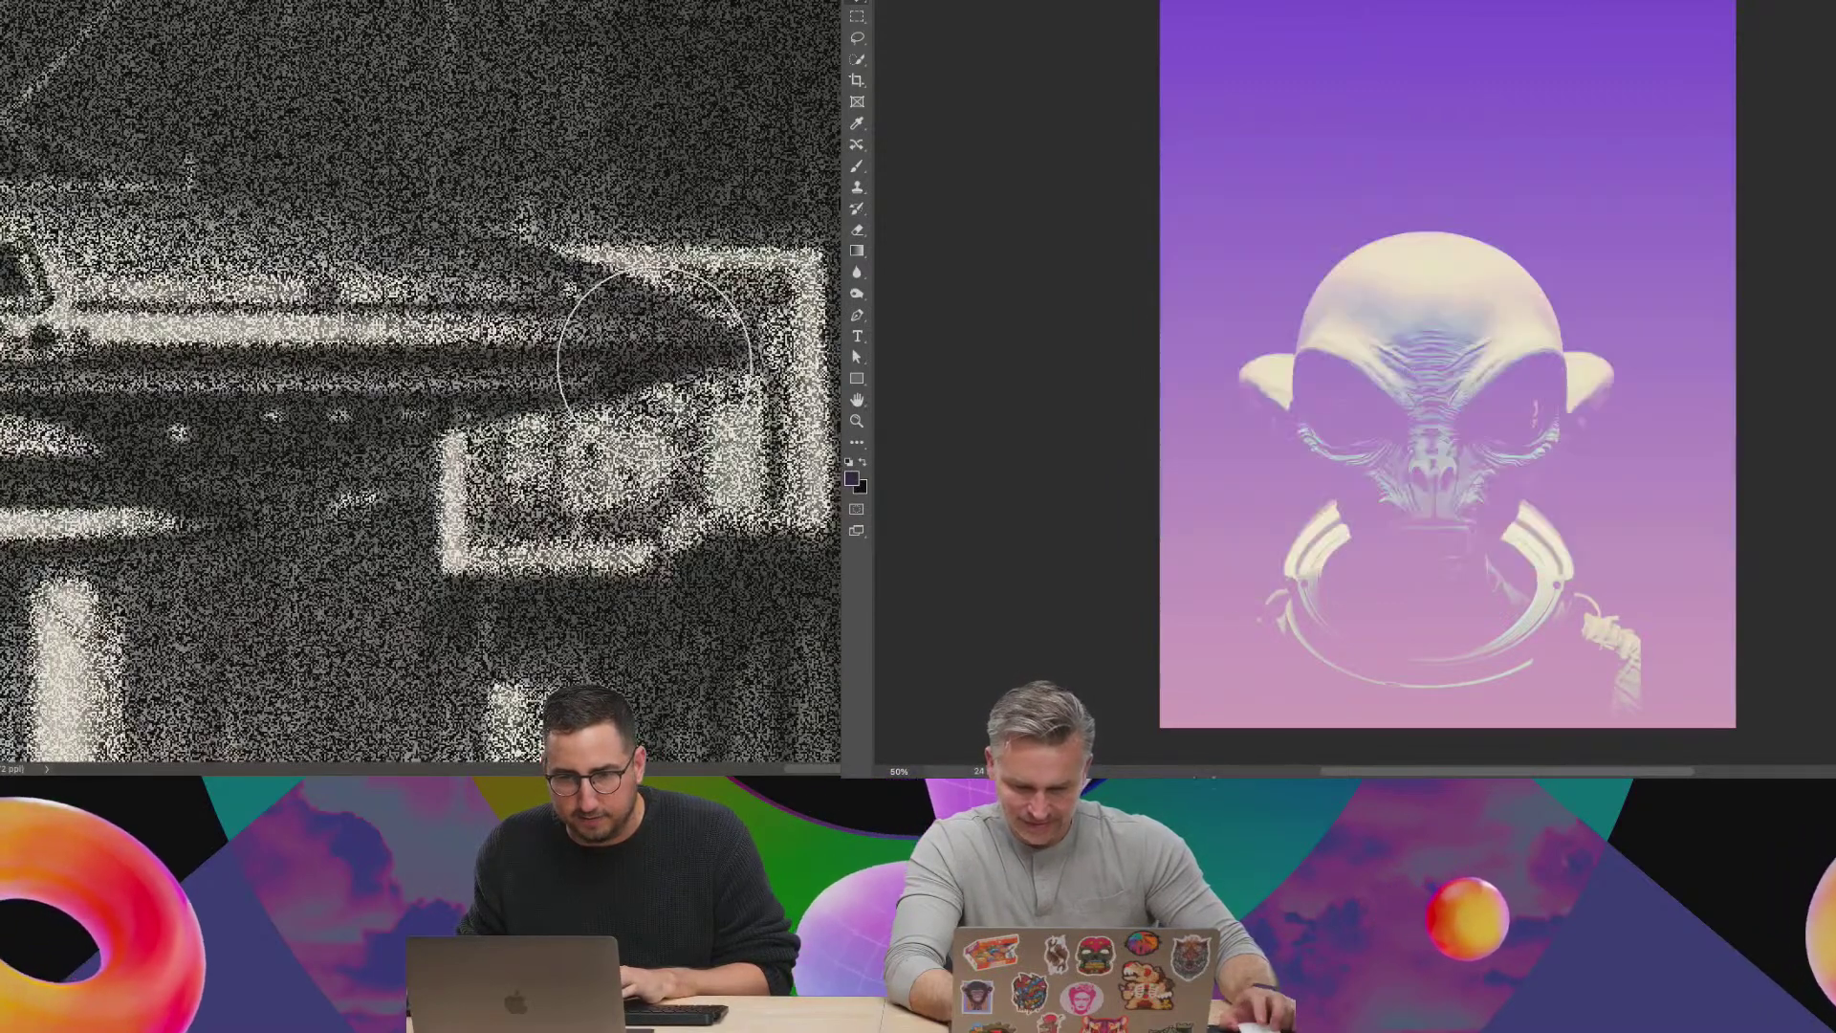
pyautogui.moveTo(671, 376)
pyautogui.mouseDown()
pyautogui.moveTo(724, 340)
pyautogui.moveTo(657, 292)
pyautogui.moveTo(599, 306)
pyautogui.moveTo(528, 363)
pyautogui.moveTo(530, 413)
pyautogui.mouseUp()
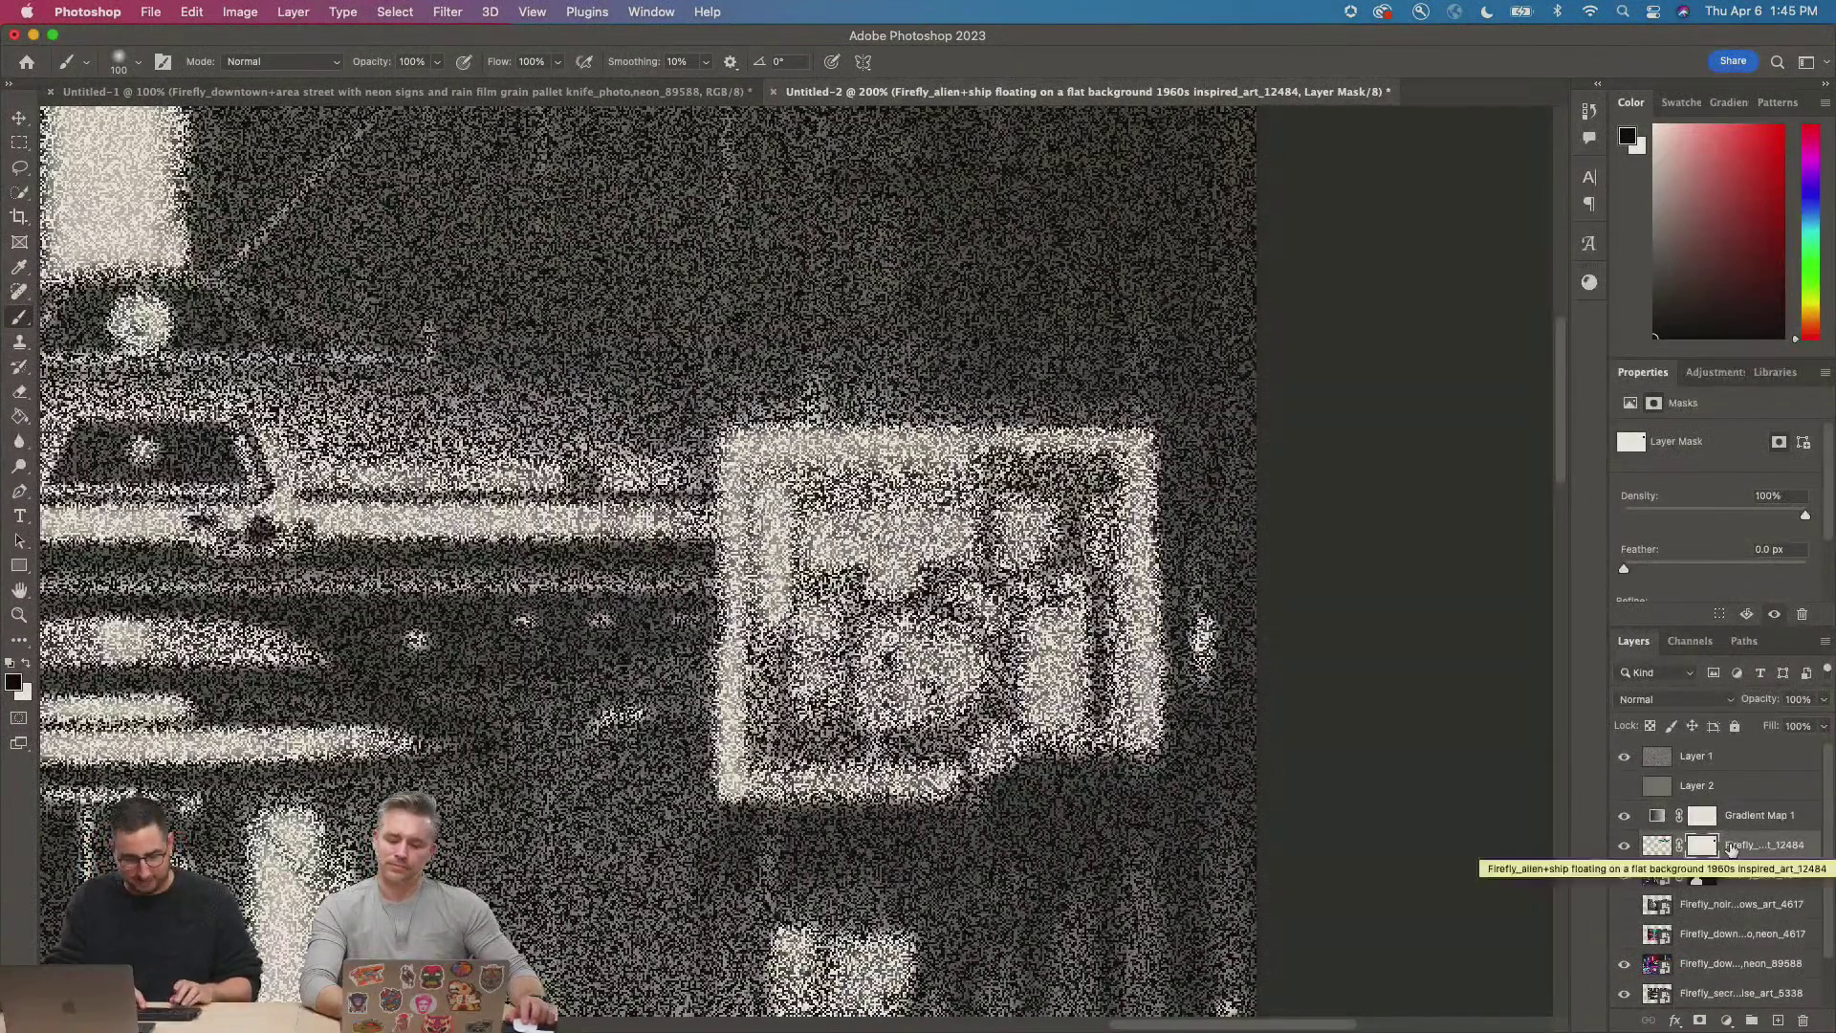
# Try a new layer above the alien ship and paint black over the near edge of the street sign.
pyautogui.press('super+shift+n')
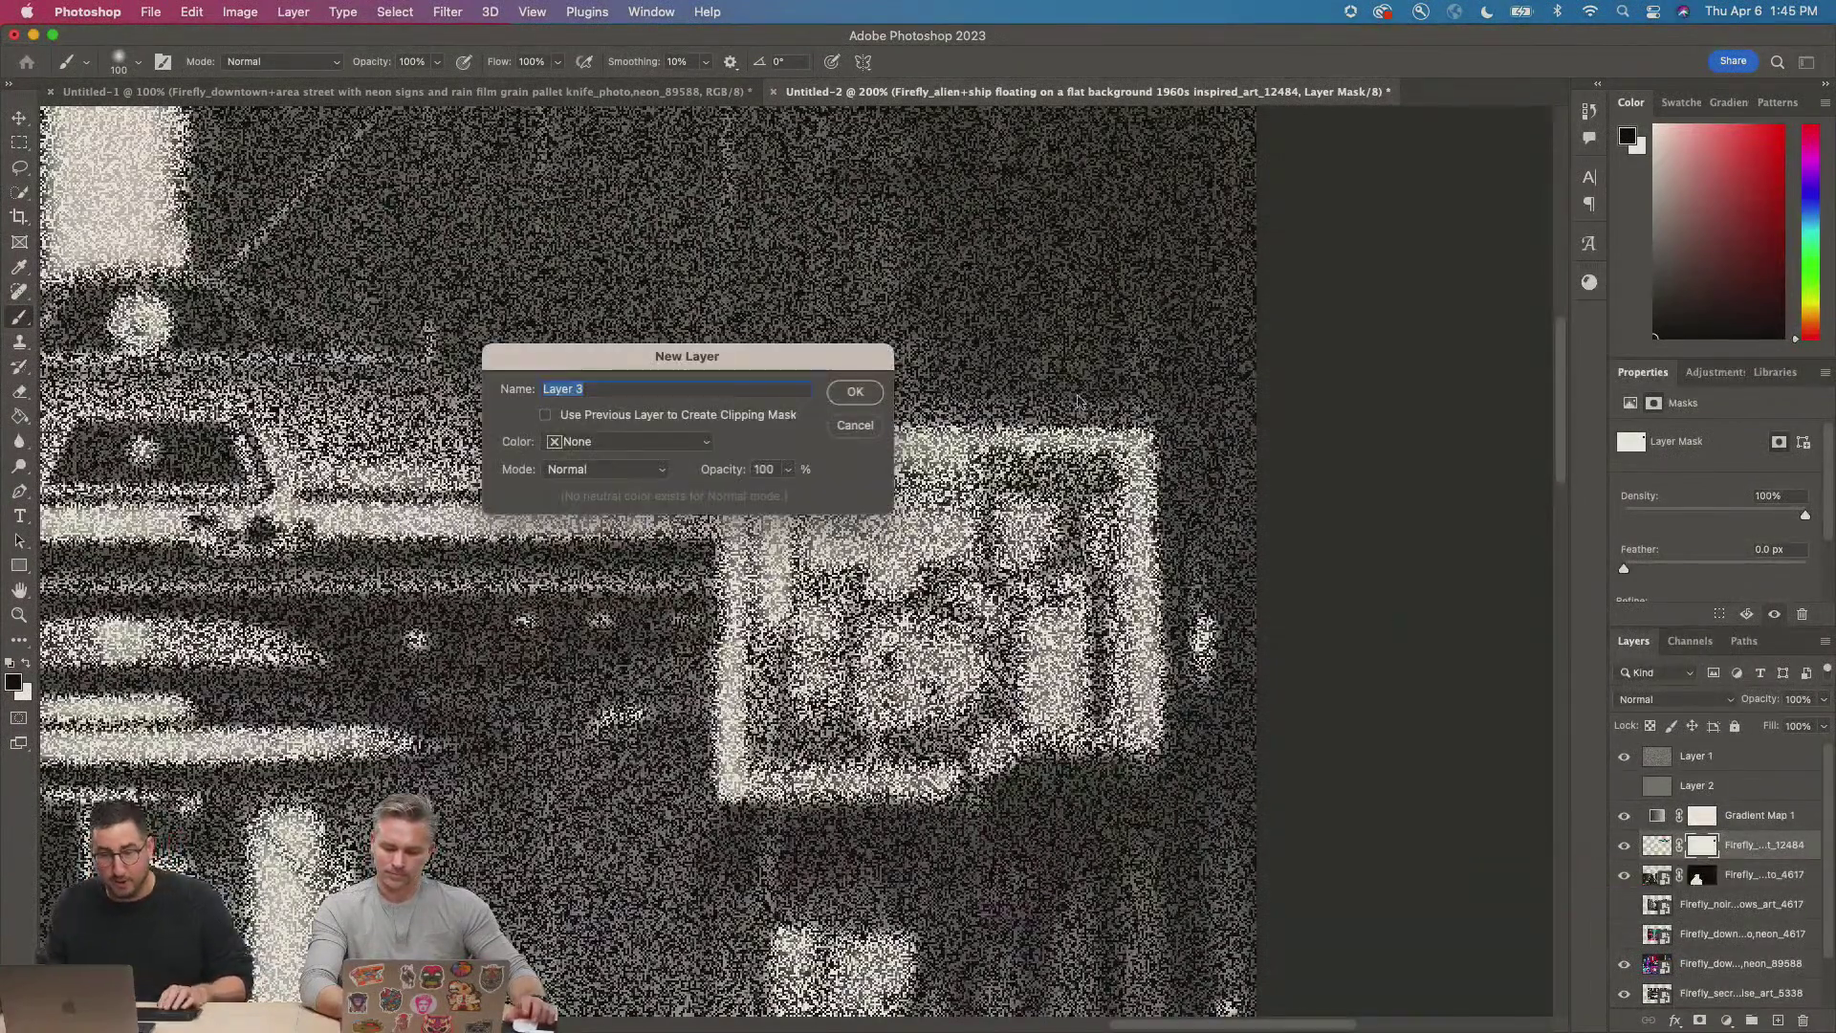
pyautogui.click(853, 394)
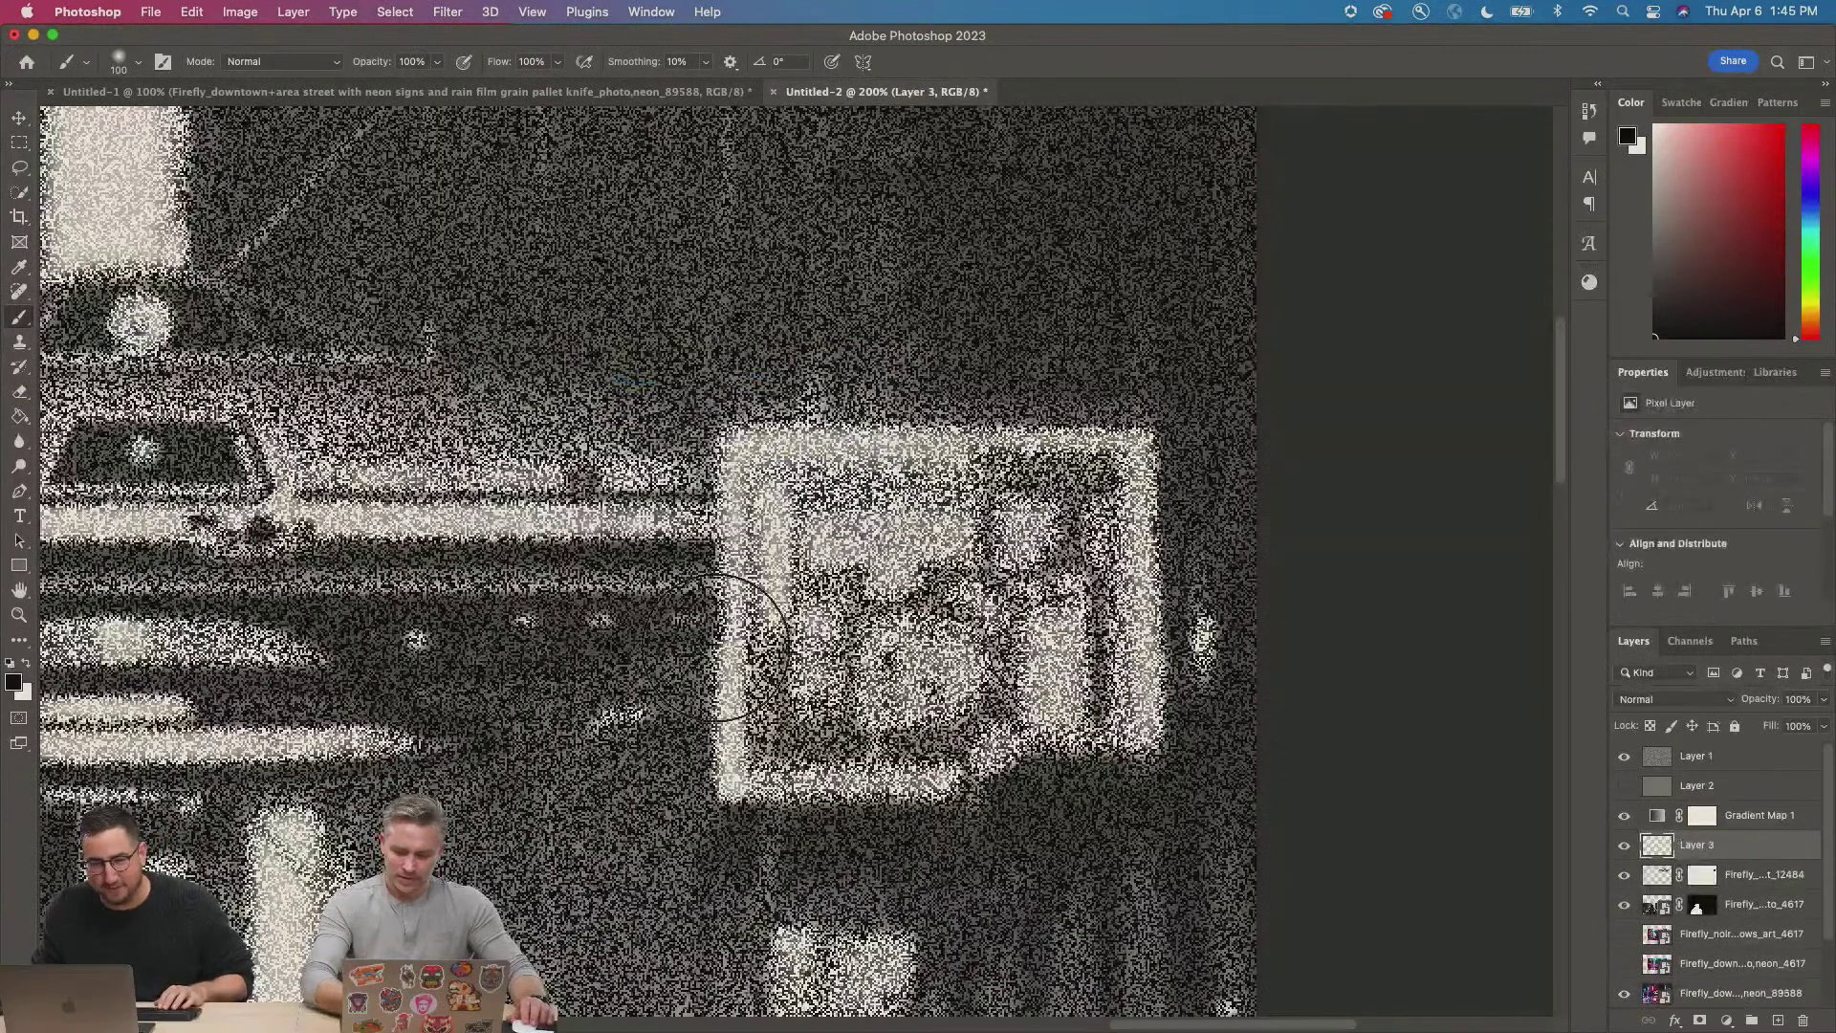
pyautogui.moveTo(775, 478)
pyautogui.mouseDown()
pyautogui.moveTo(788, 669)
pyautogui.moveTo(769, 493)
pyautogui.moveTo(750, 679)
pyautogui.moveTo(764, 693)
pyautogui.moveTo(826, 577)
pyautogui.mouseUp()
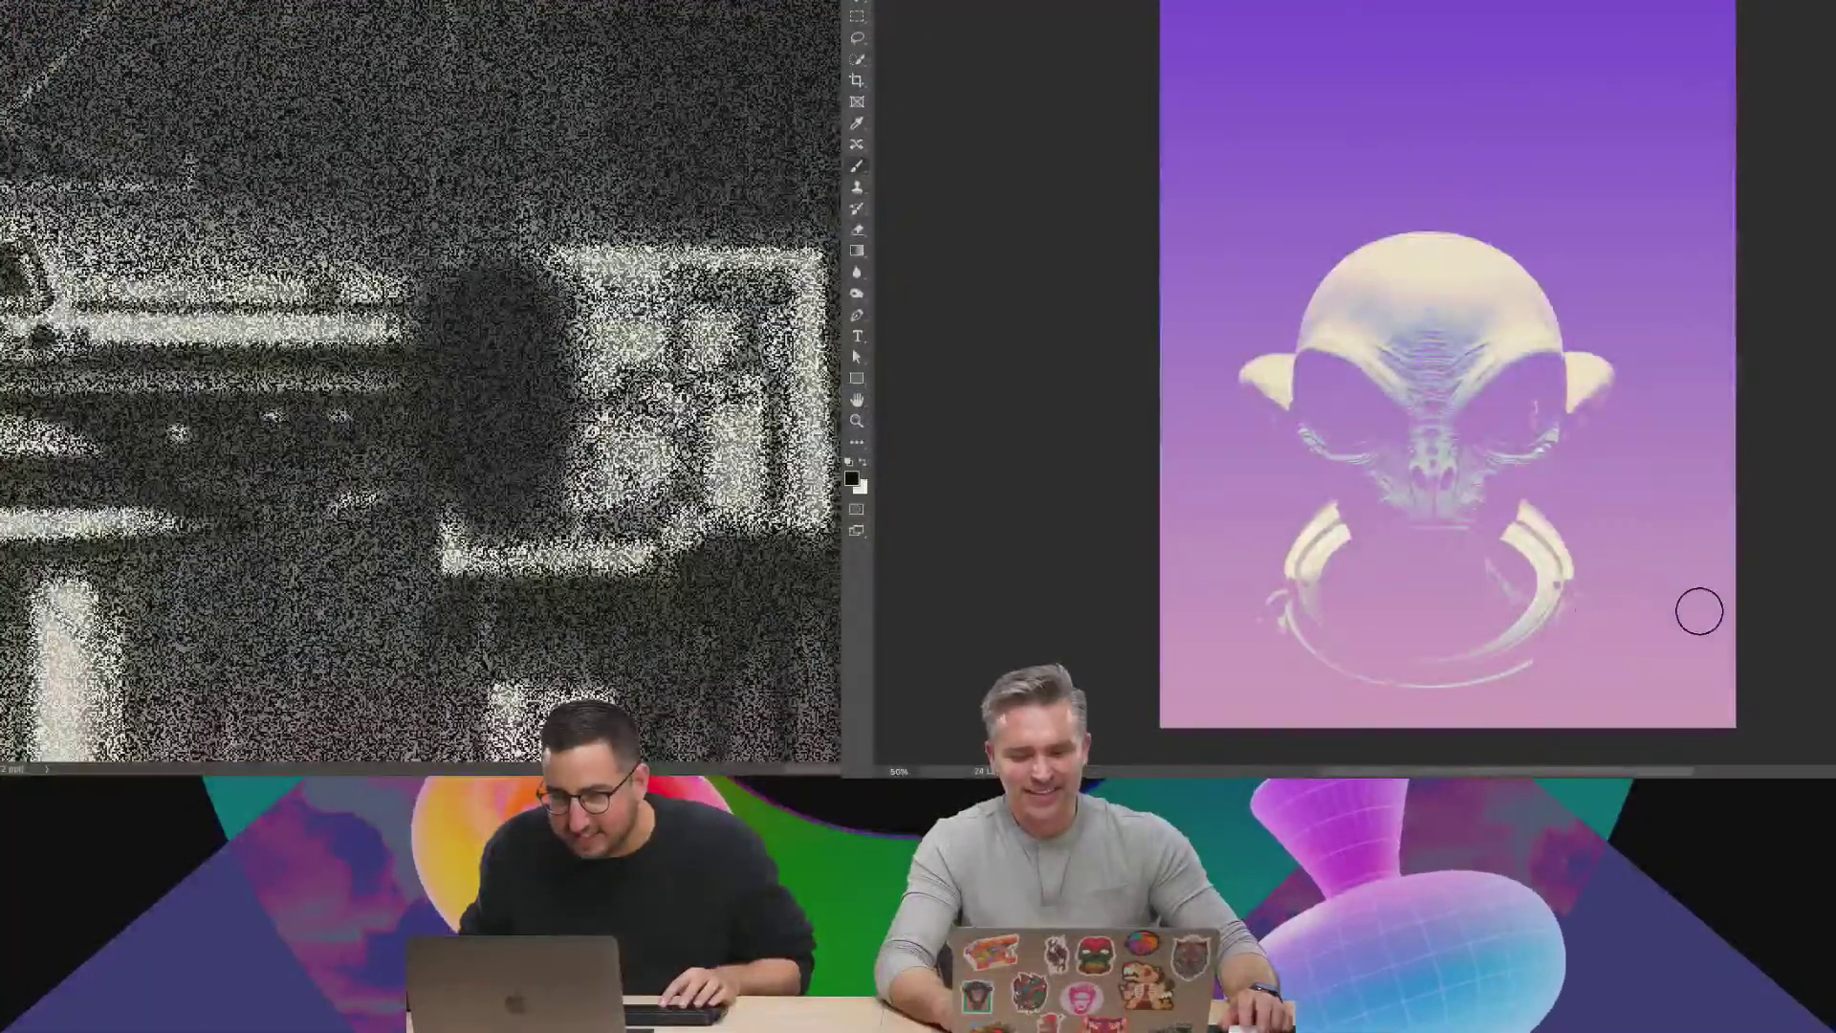
# Move the alien head higher on its gradient background, and review the whole noir street composite.
pyautogui.moveTo(1317, 466); pyautogui.dragTo(1345, 232)
pyautogui.moveTo(1429, 287); pyautogui.dragTo(1410, 345)
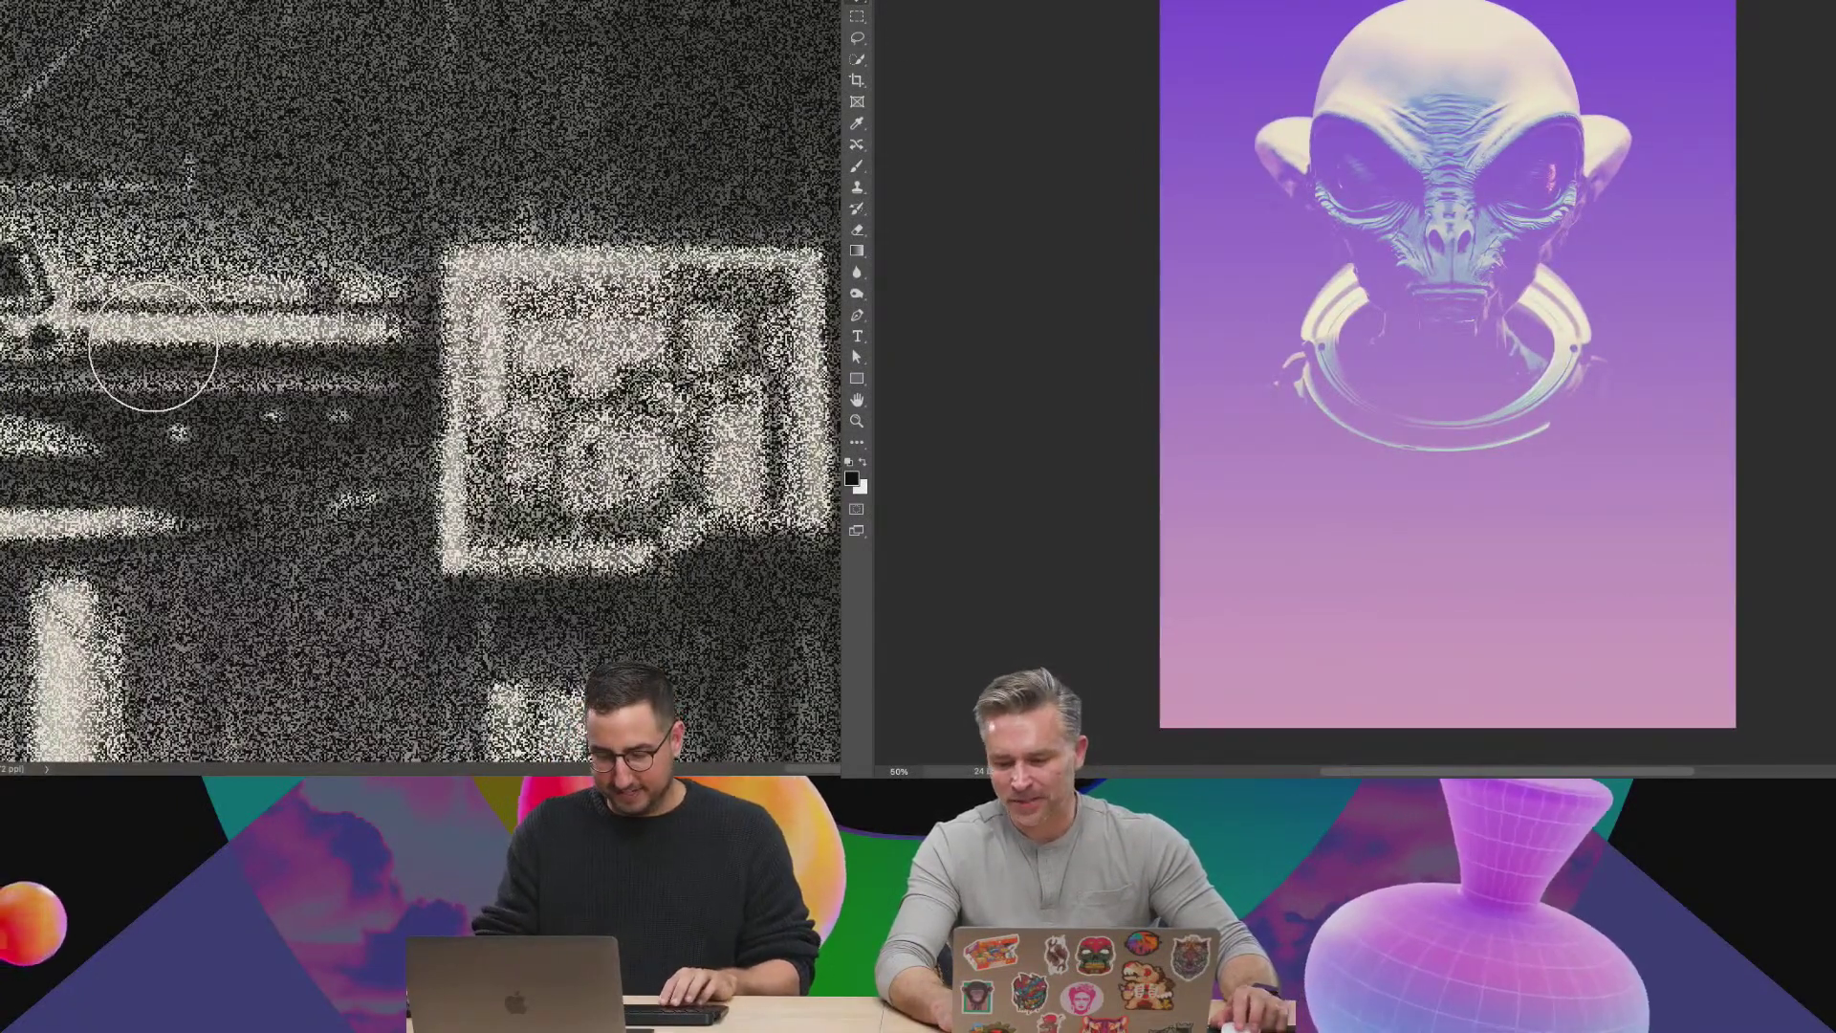
pyautogui.scroll(-5, 156, 350)
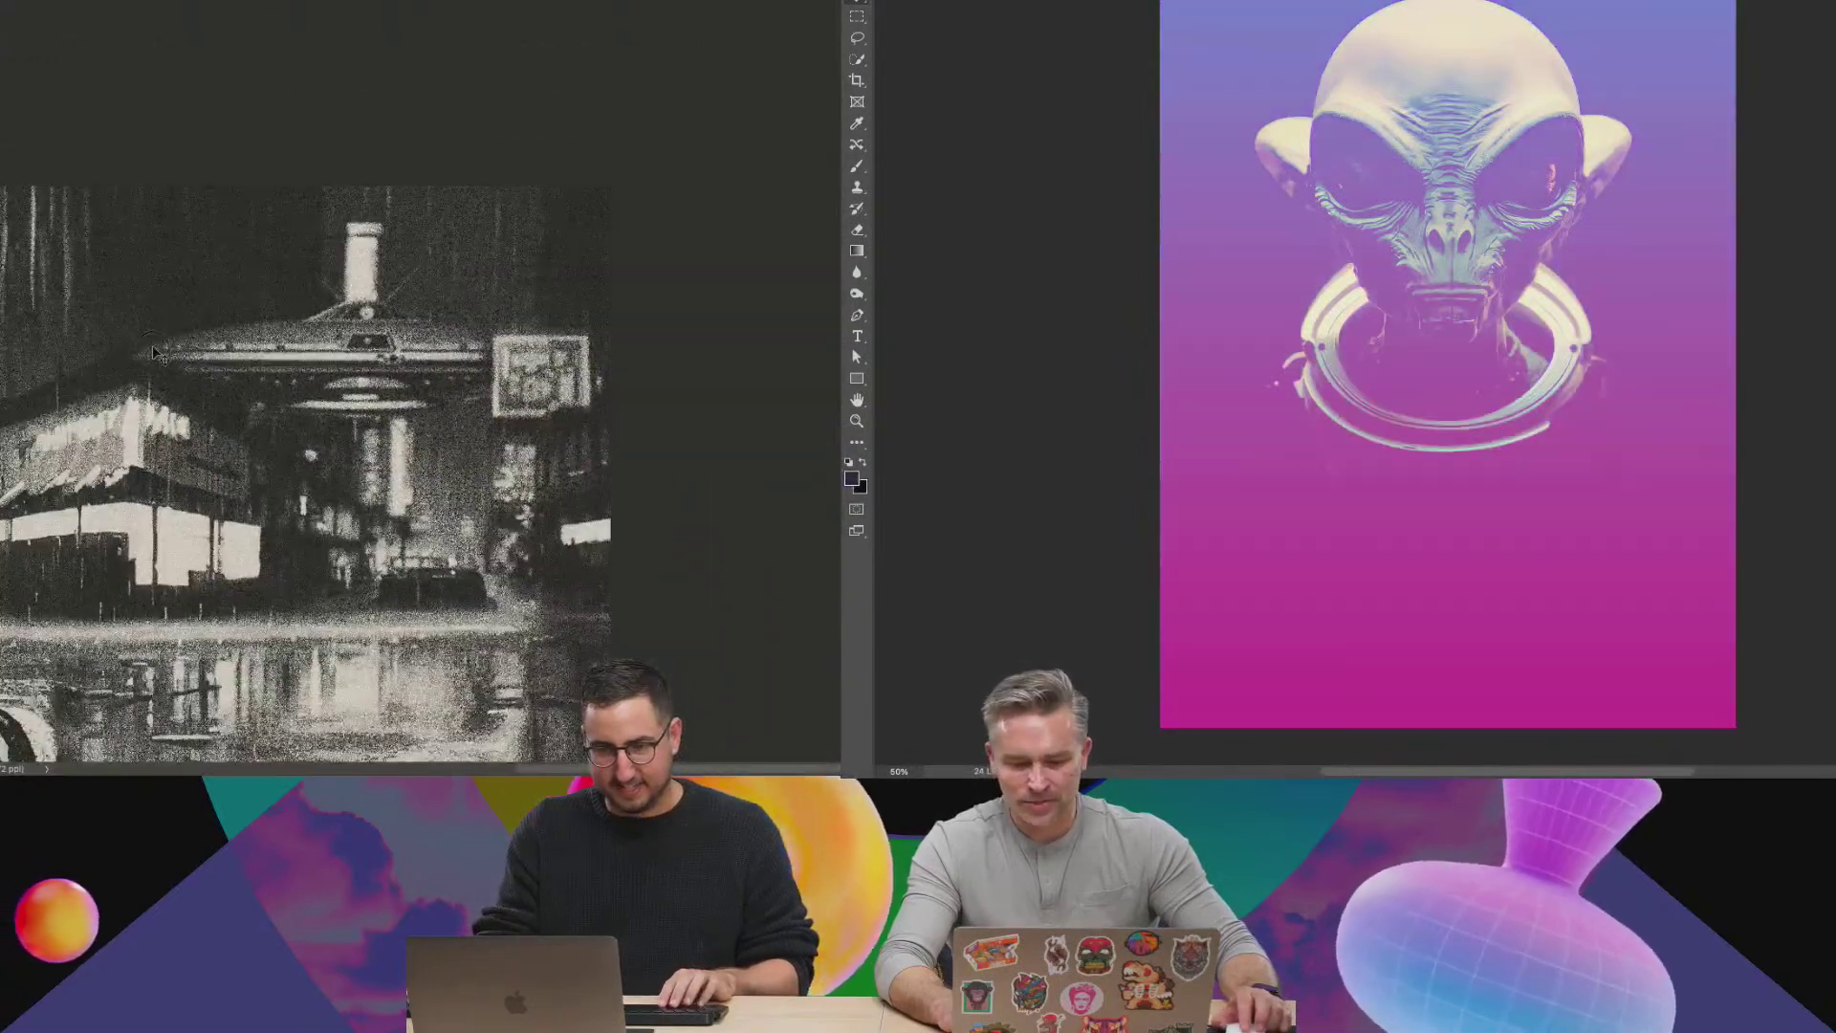
pyautogui.scroll(-2, 636, 268)
pyautogui.hscroll(-3, 636, 269)
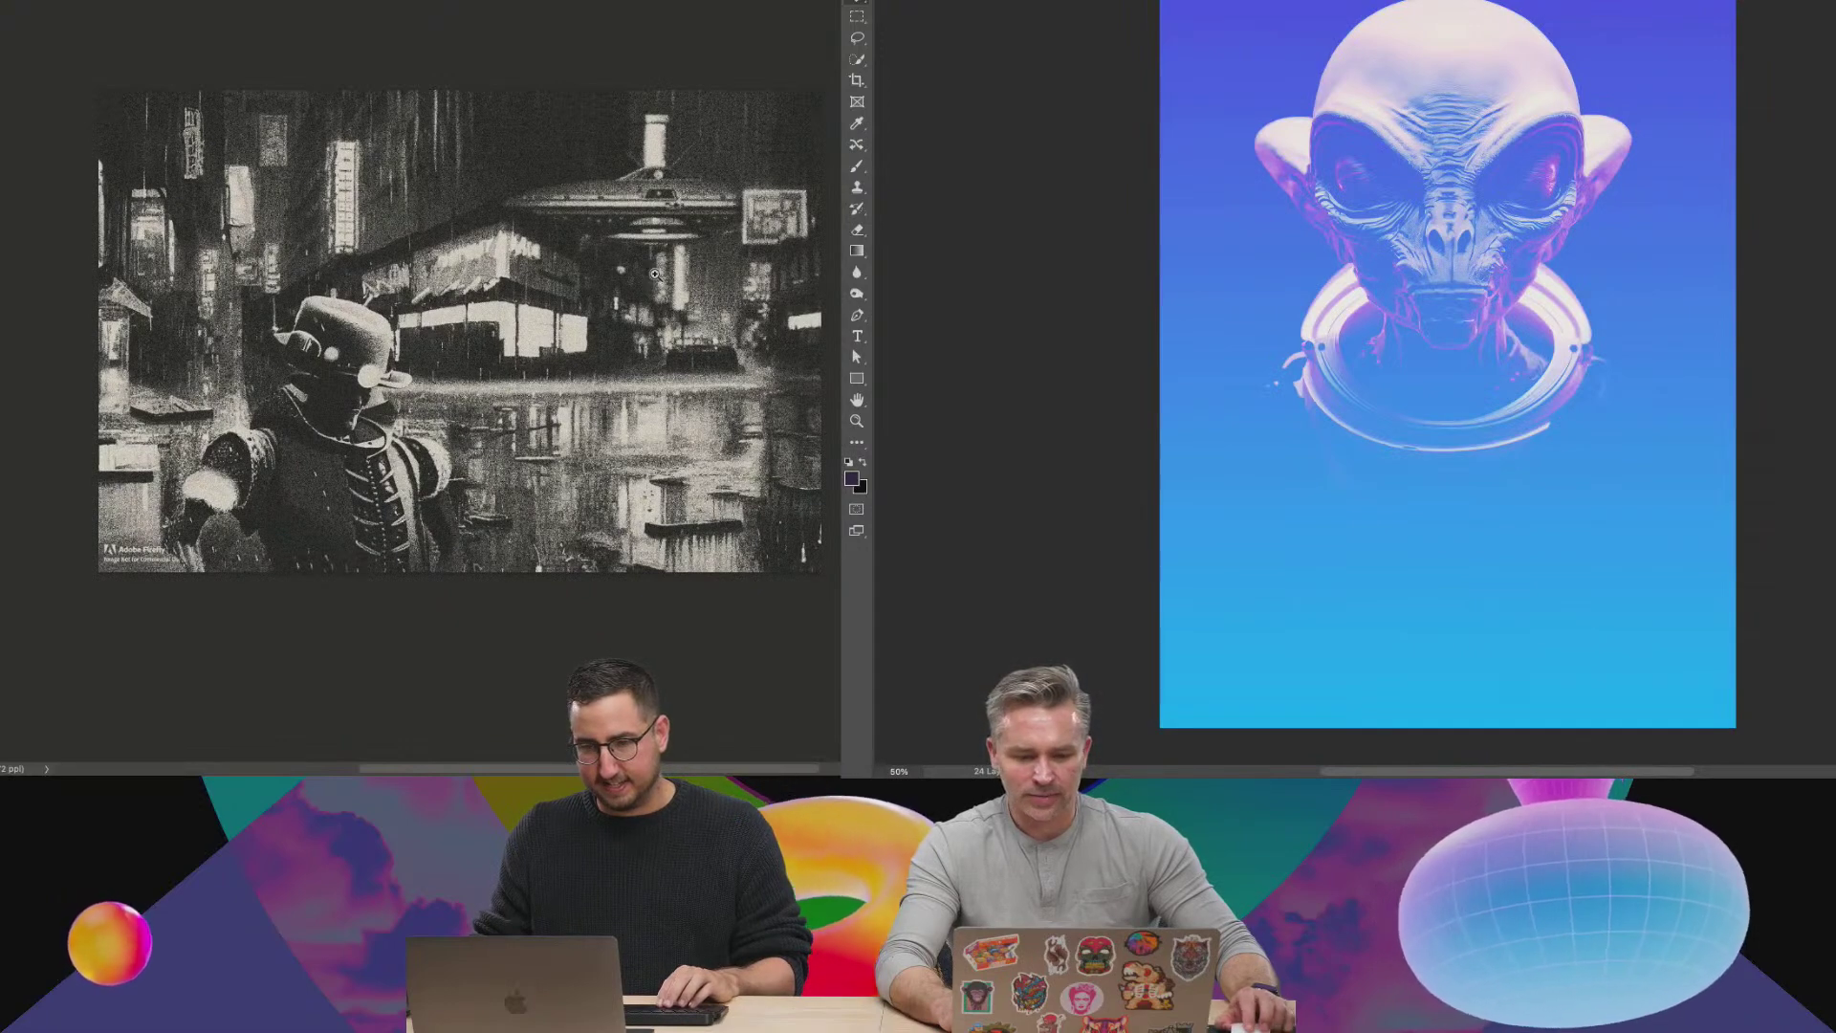
pyautogui.scroll(2, 654, 275)
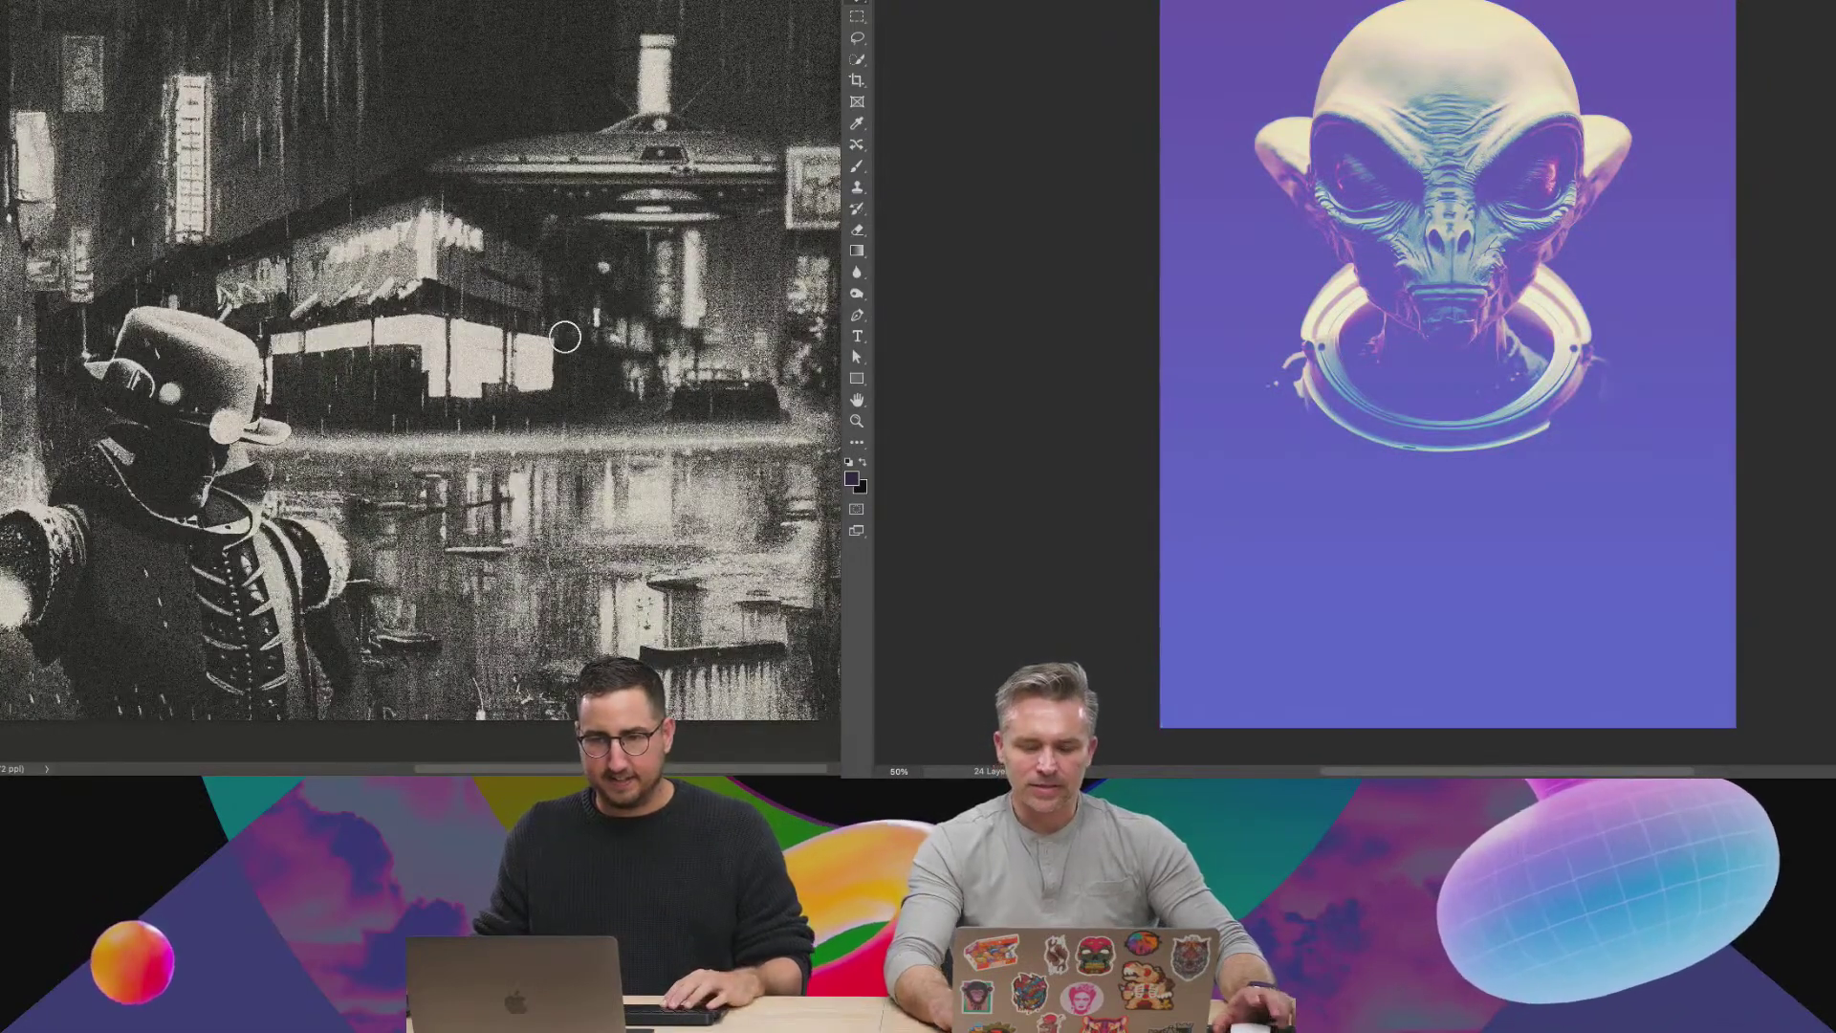
pyautogui.hscroll(-5, 566, 337)
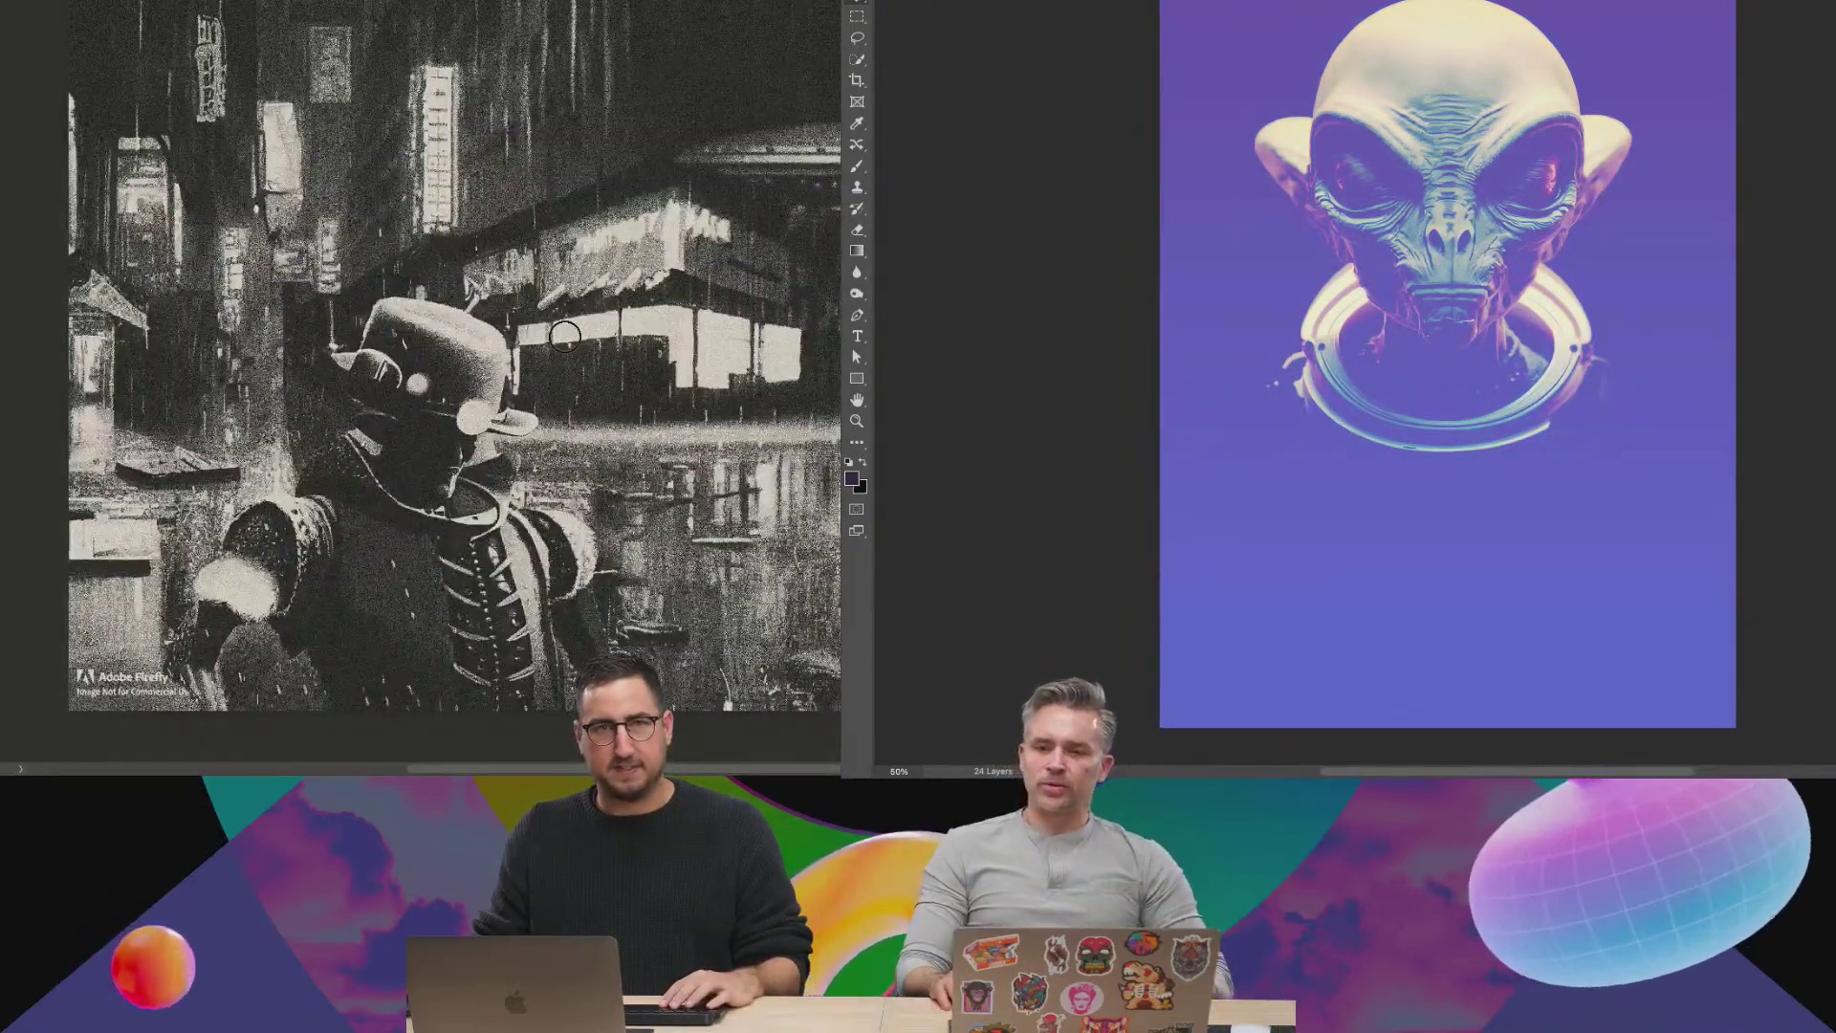
pyautogui.scroll(2, 566, 336)
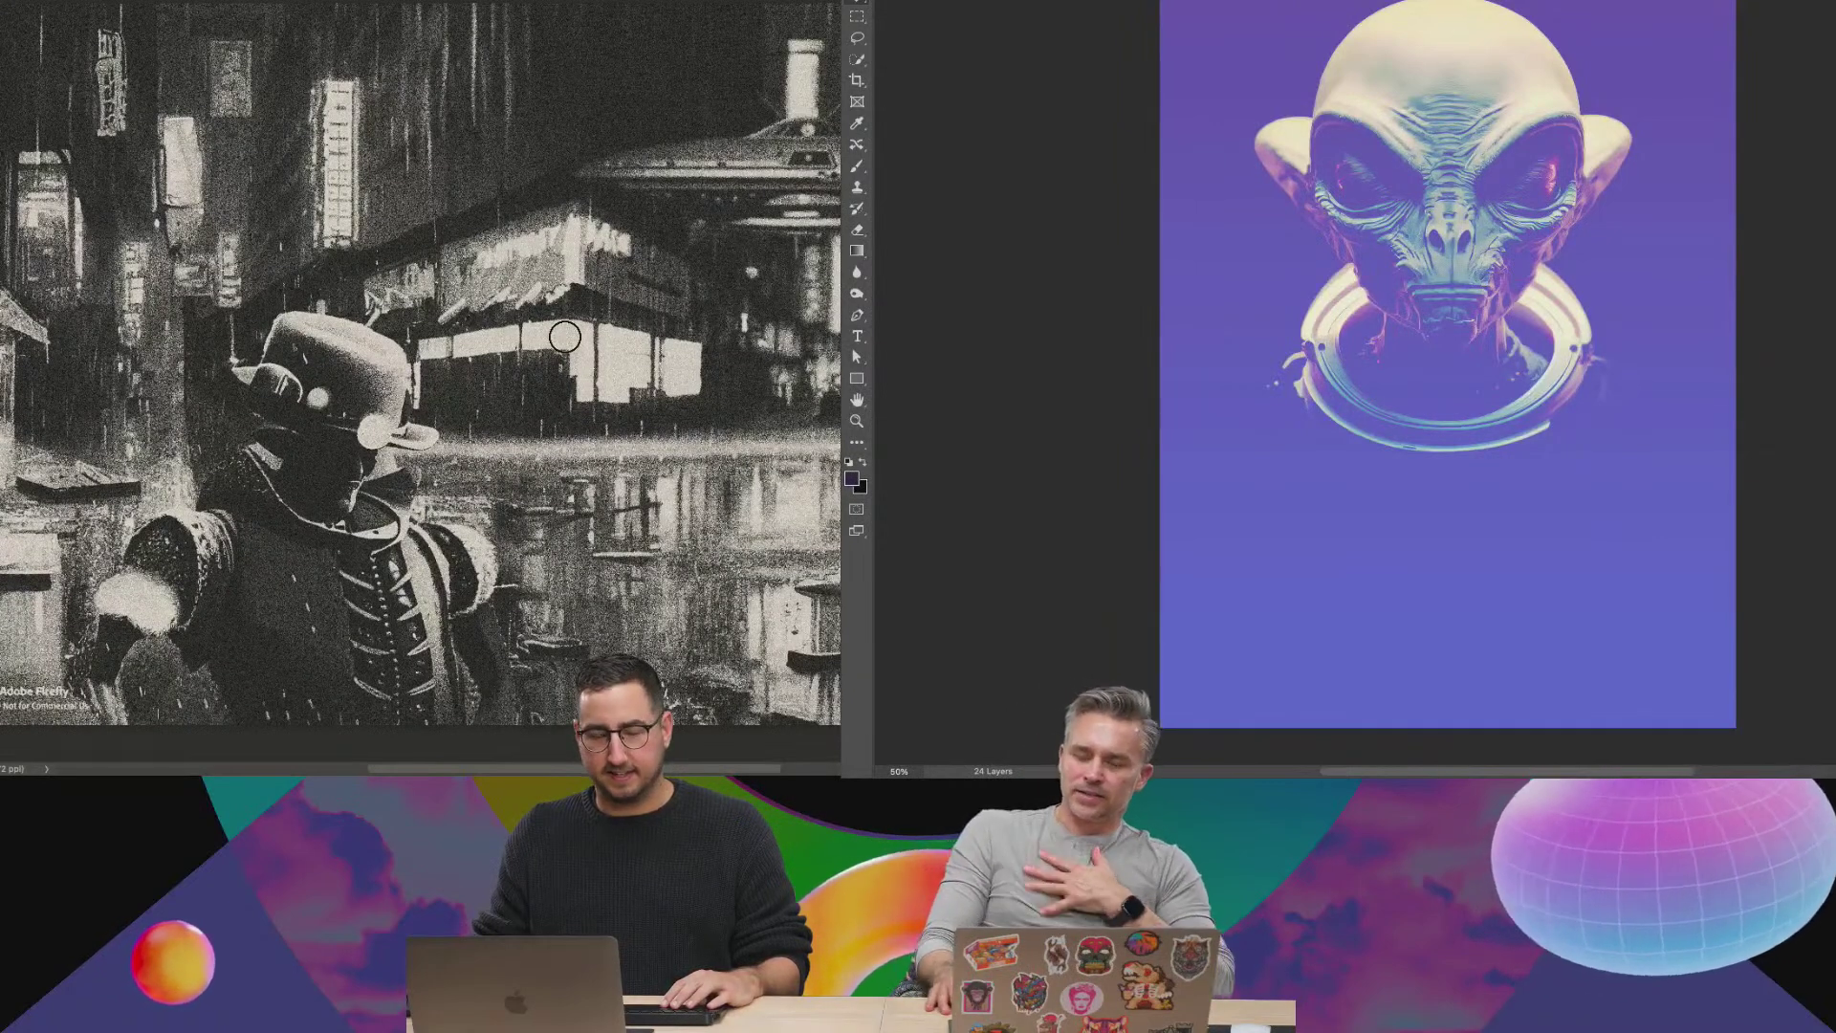
# Switch to Chrome, close the enlarged 1960s spaceship and return to the Text to image gallery with an empty prompt.
pyautogui.press('super+Tab')
pyautogui.press('super+Tab')
pyautogui.press('super+Tab')
pyautogui.press('Tab')
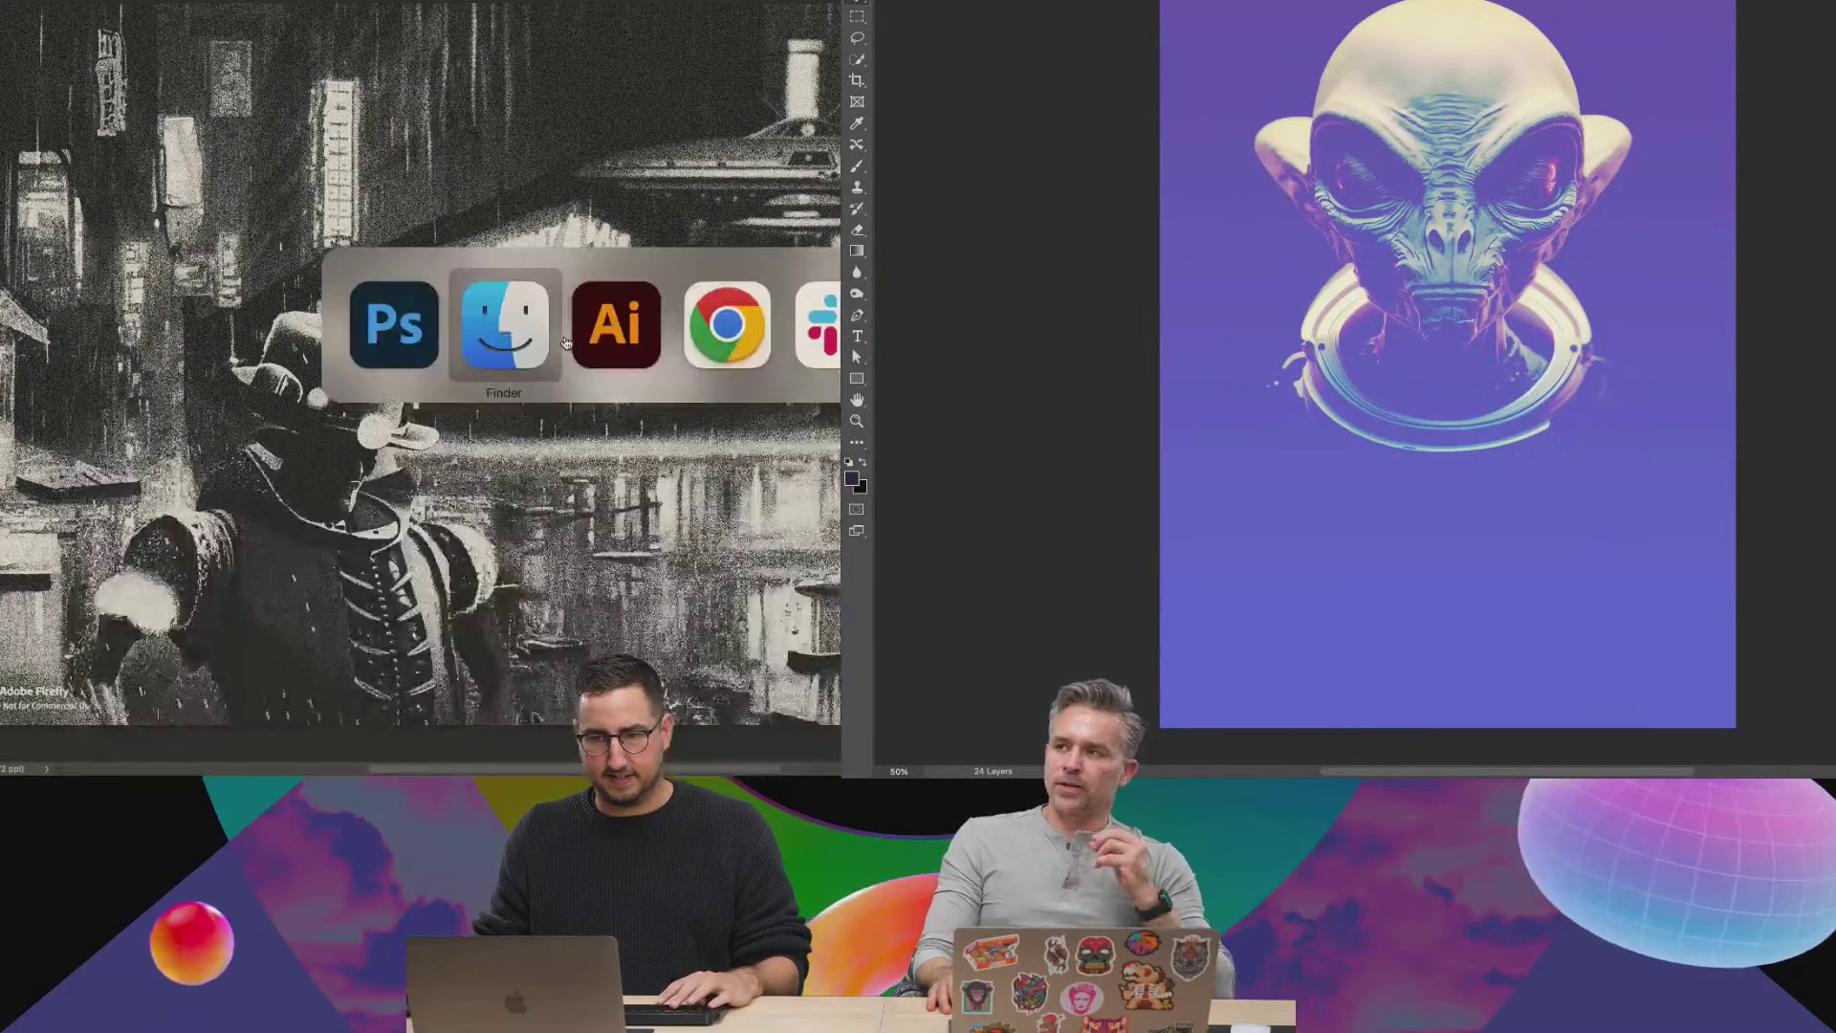
pyautogui.press('super+Tab')
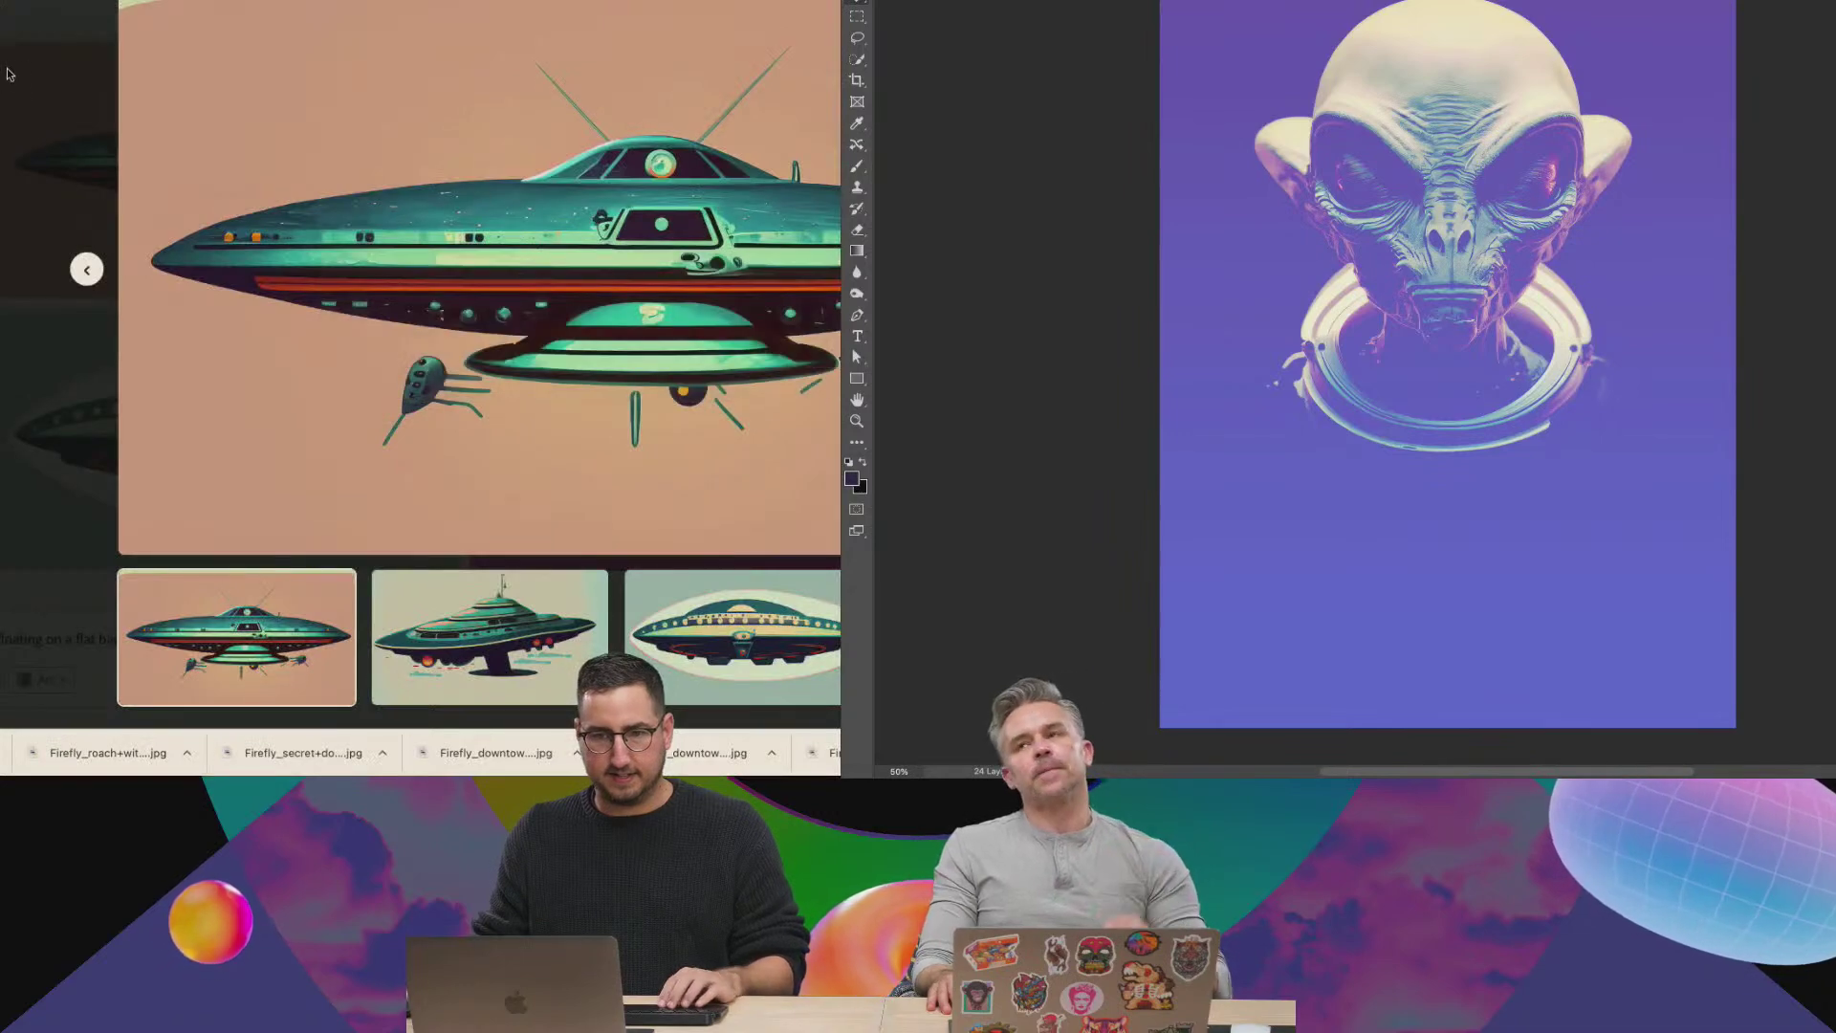
pyautogui.press('Escape')
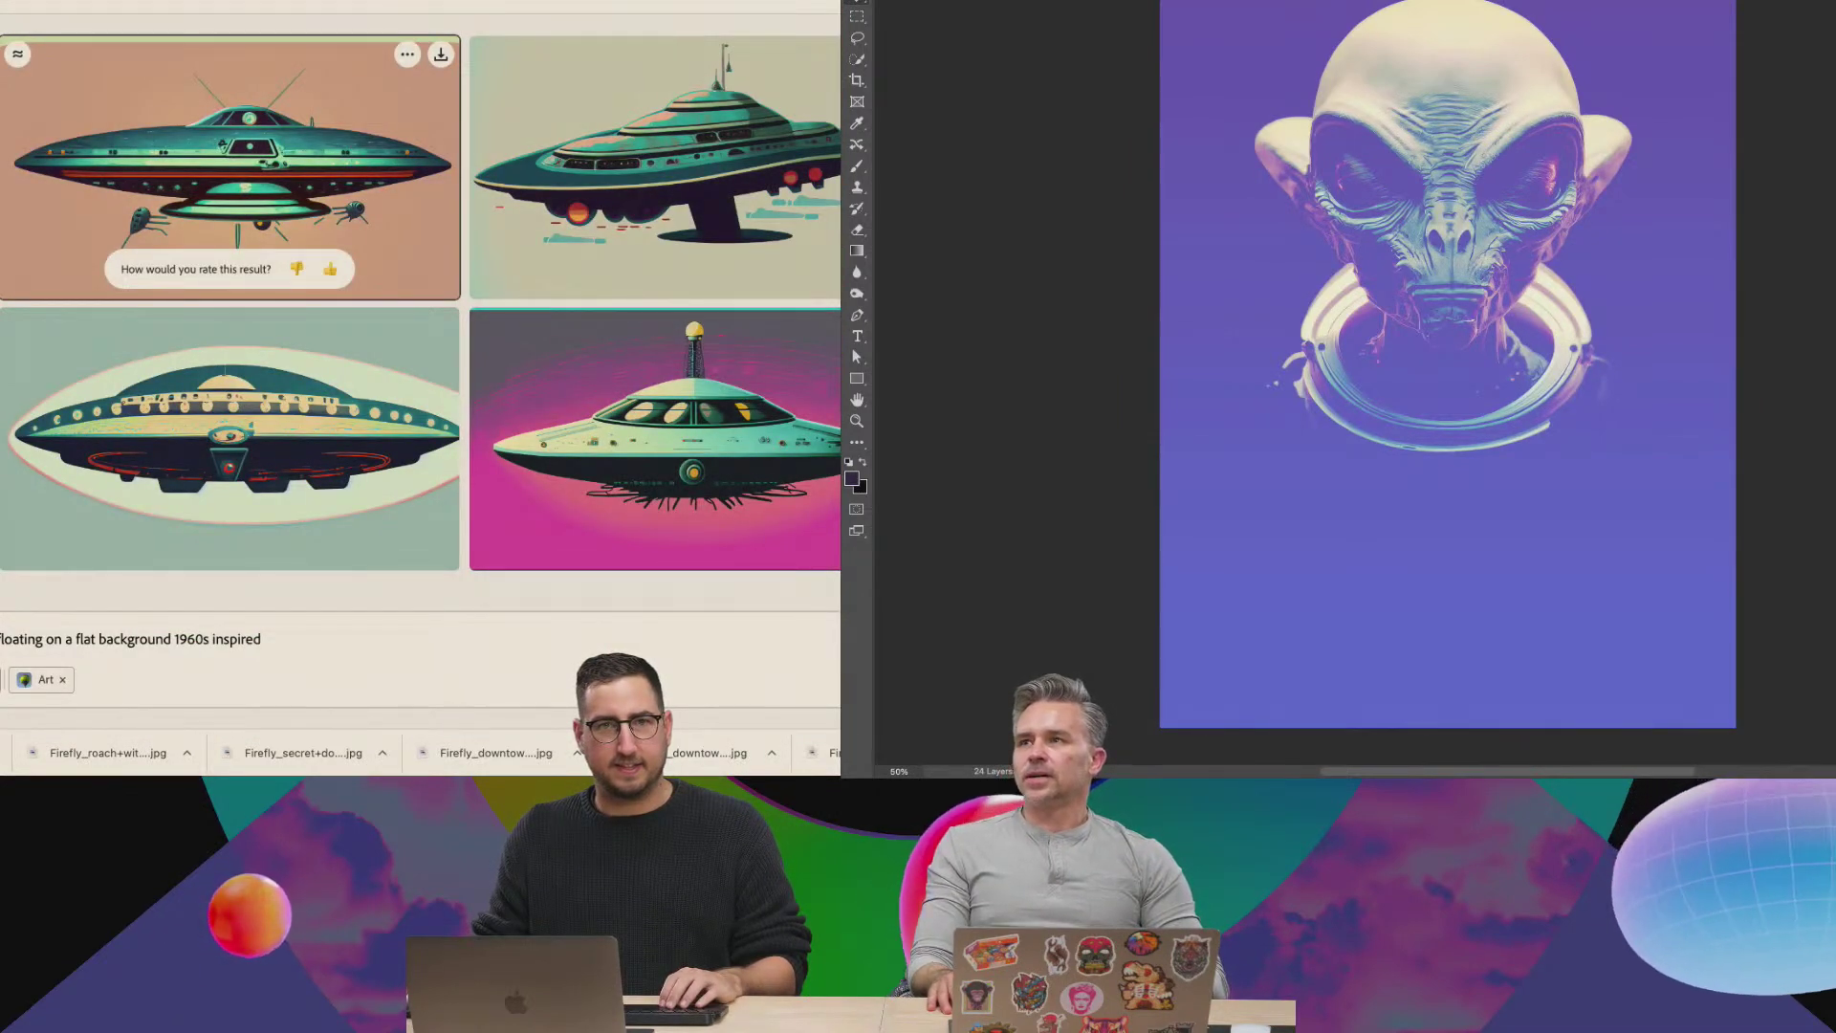
pyautogui.press('super+bracketleft')
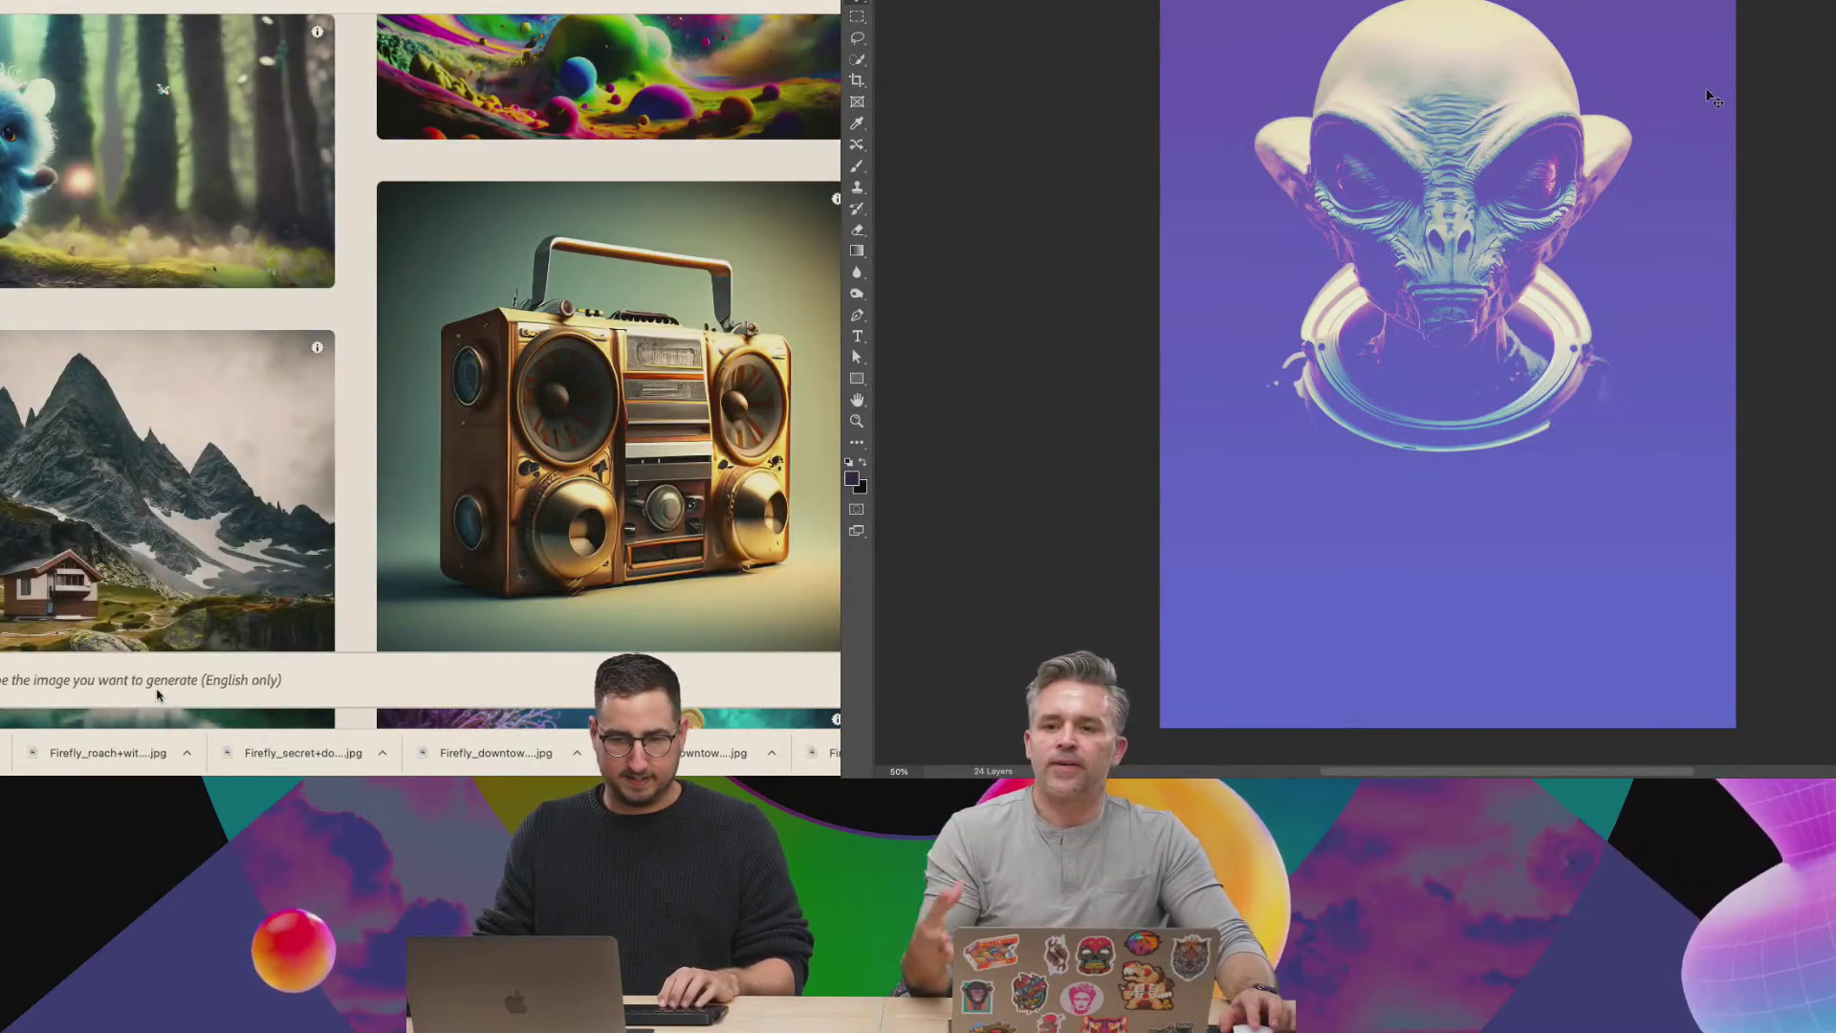
# Generate images from a new prompt ending in "light ray".
pyautogui.click(201, 681)
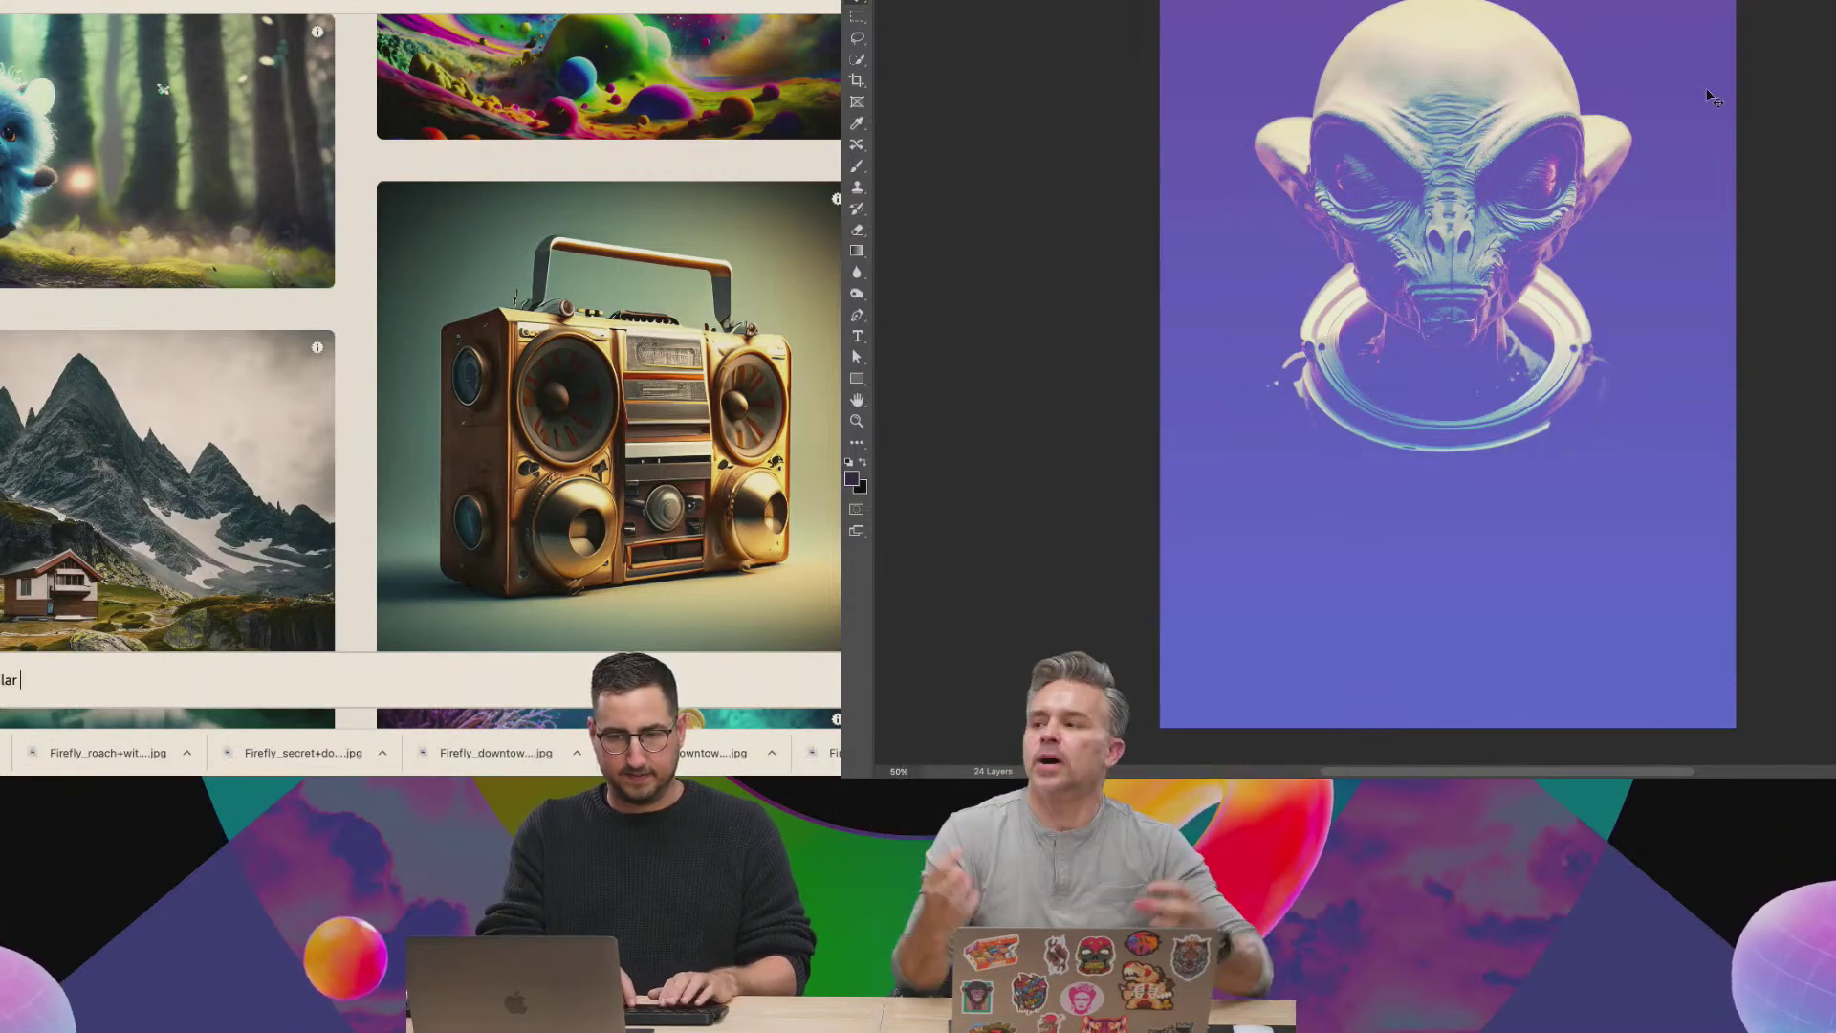
pyautogui.write('lar light ray')
pyautogui.press('Return')
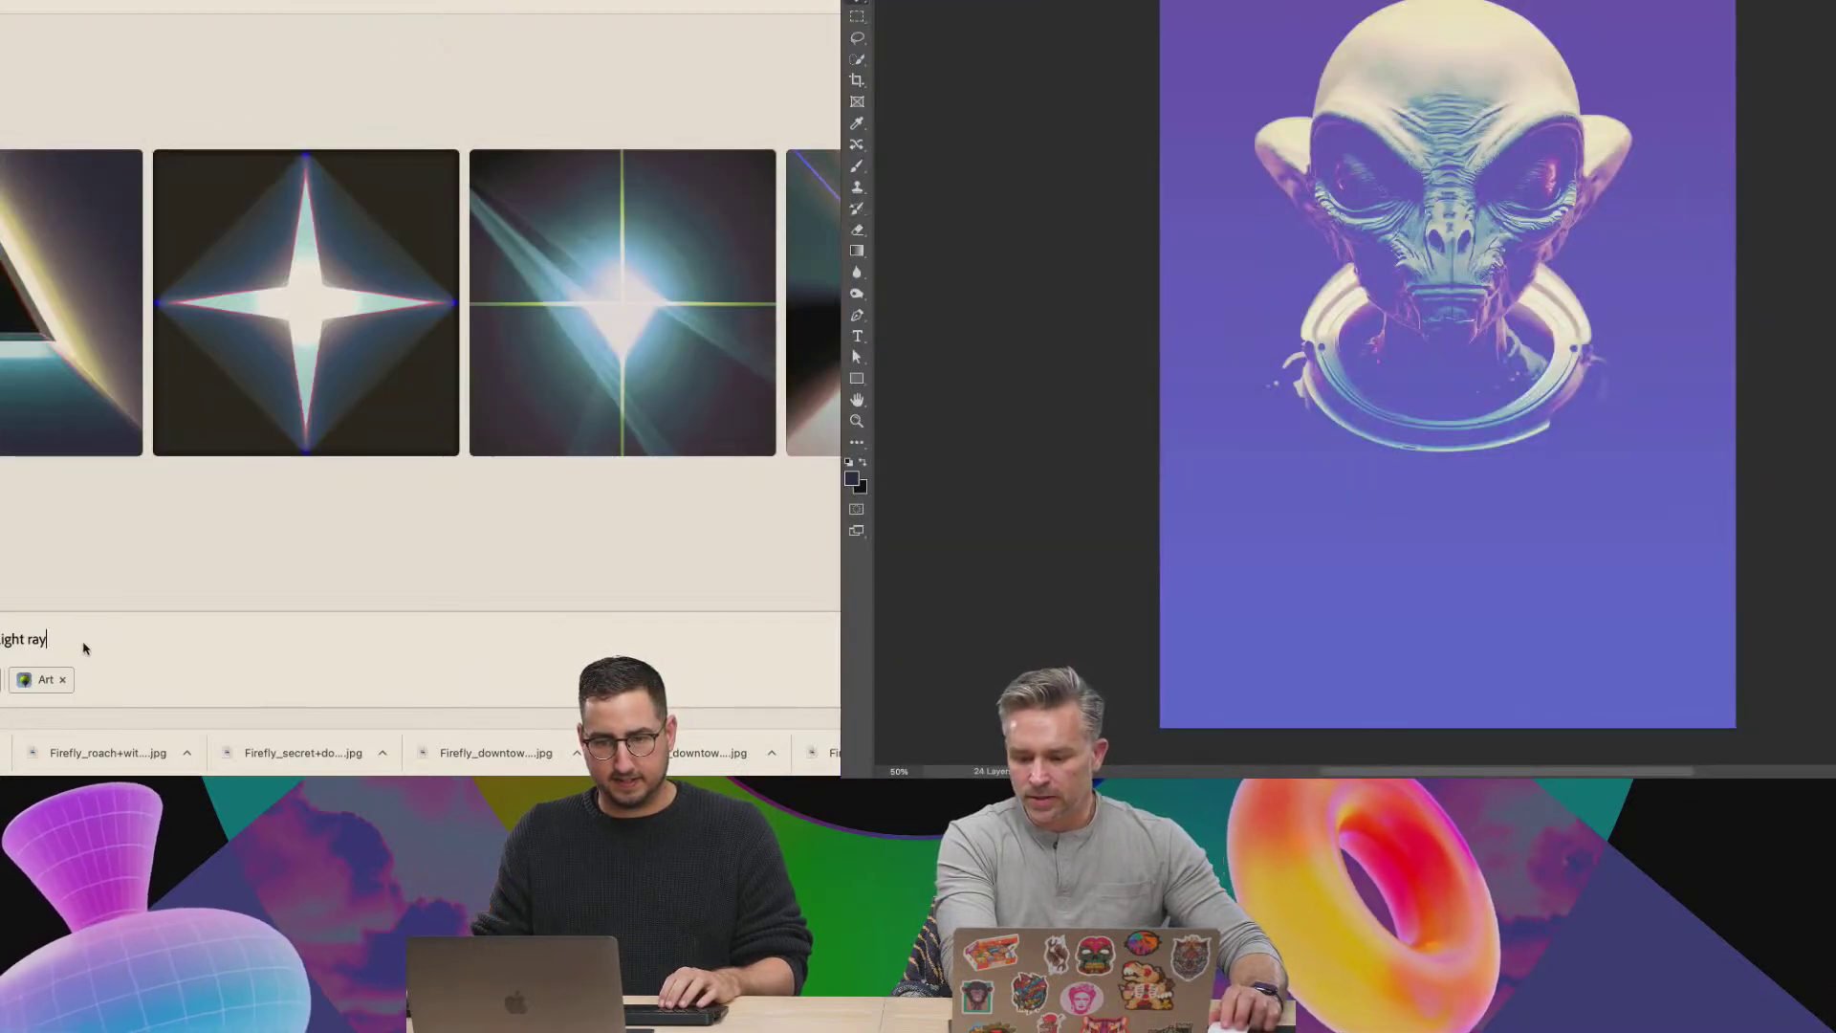
# Append "on black" to the prompt and replace the word "ray" with "leak".
pyautogui.write('on black')
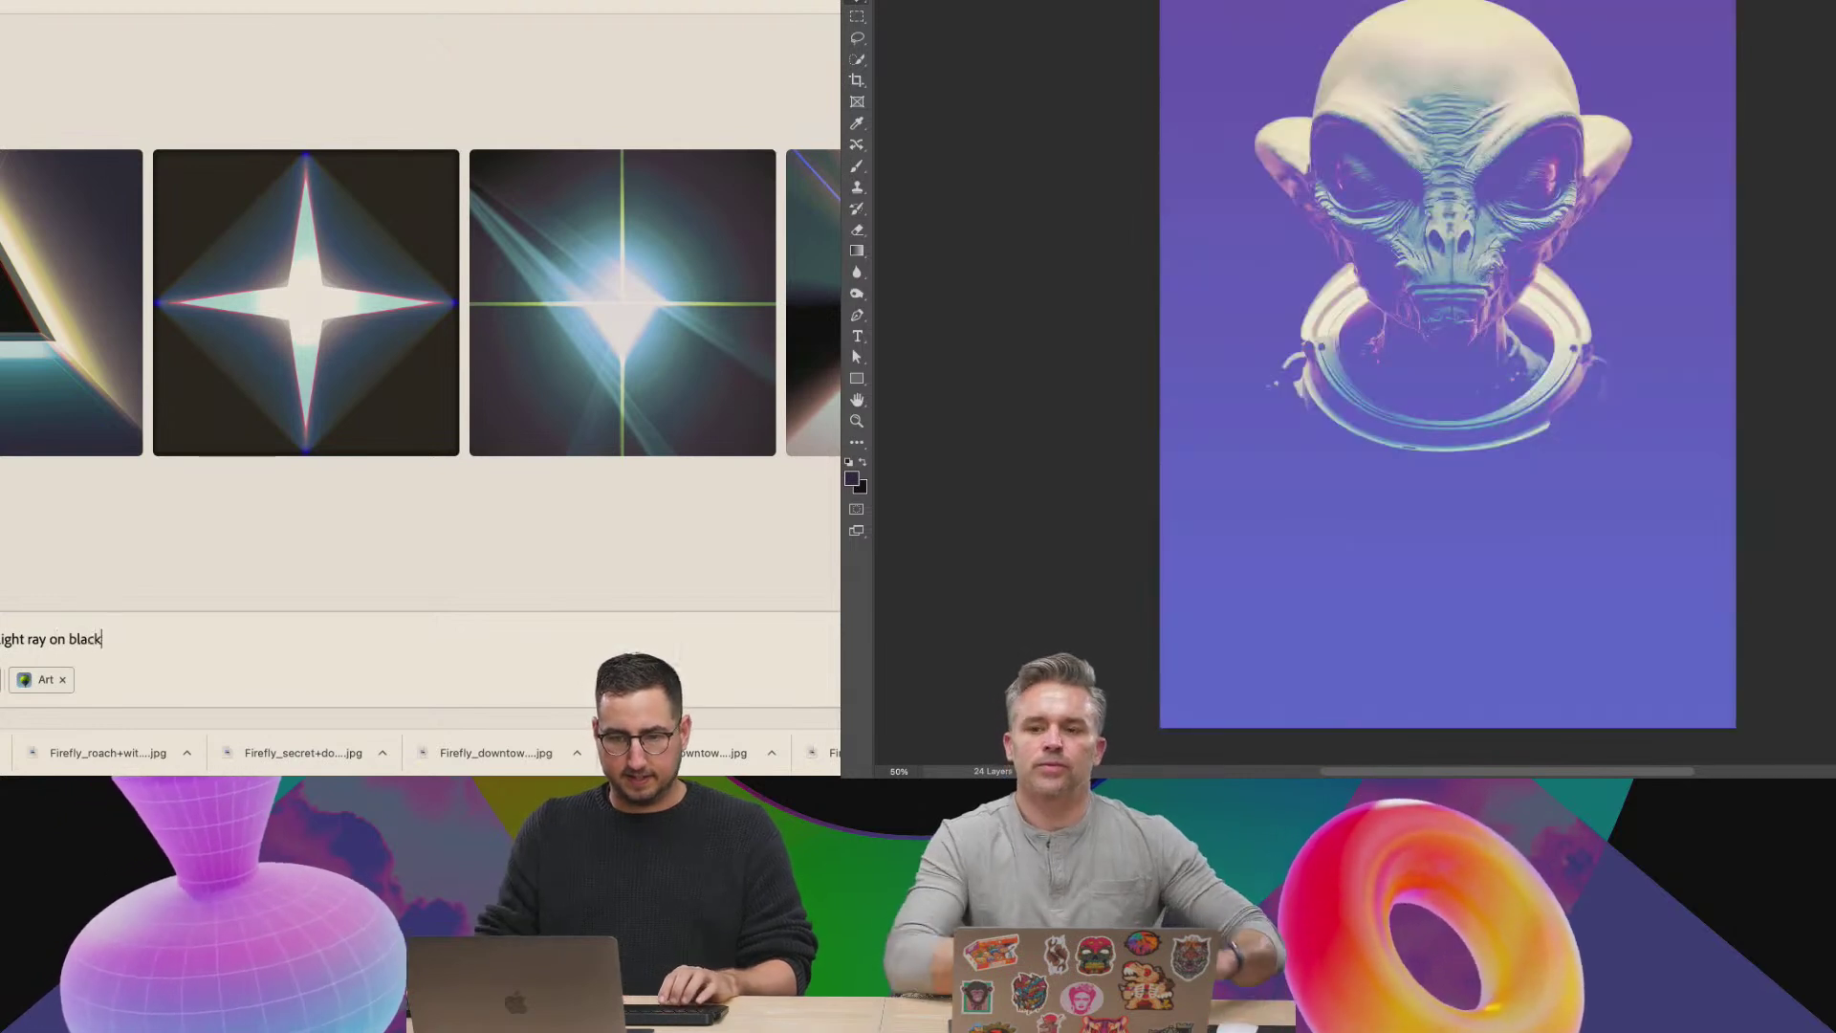
pyautogui.doubleClick(36, 641)
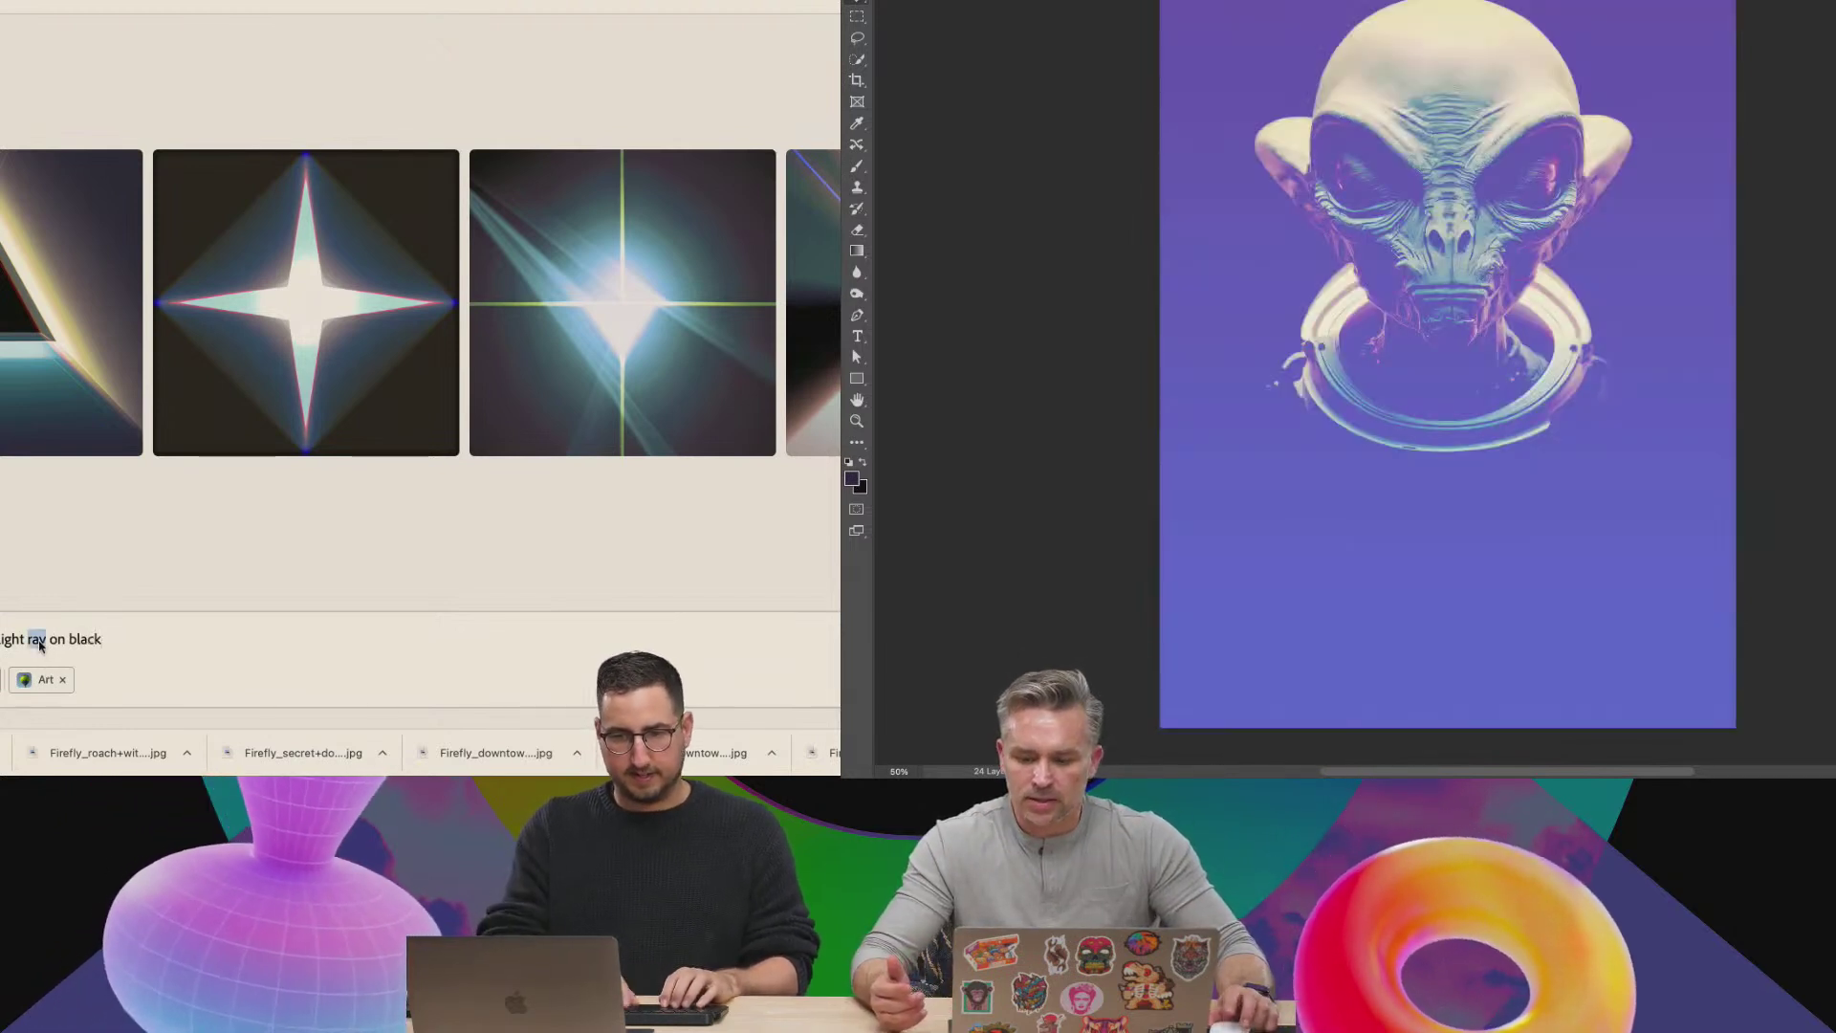
pyautogui.write('leak')
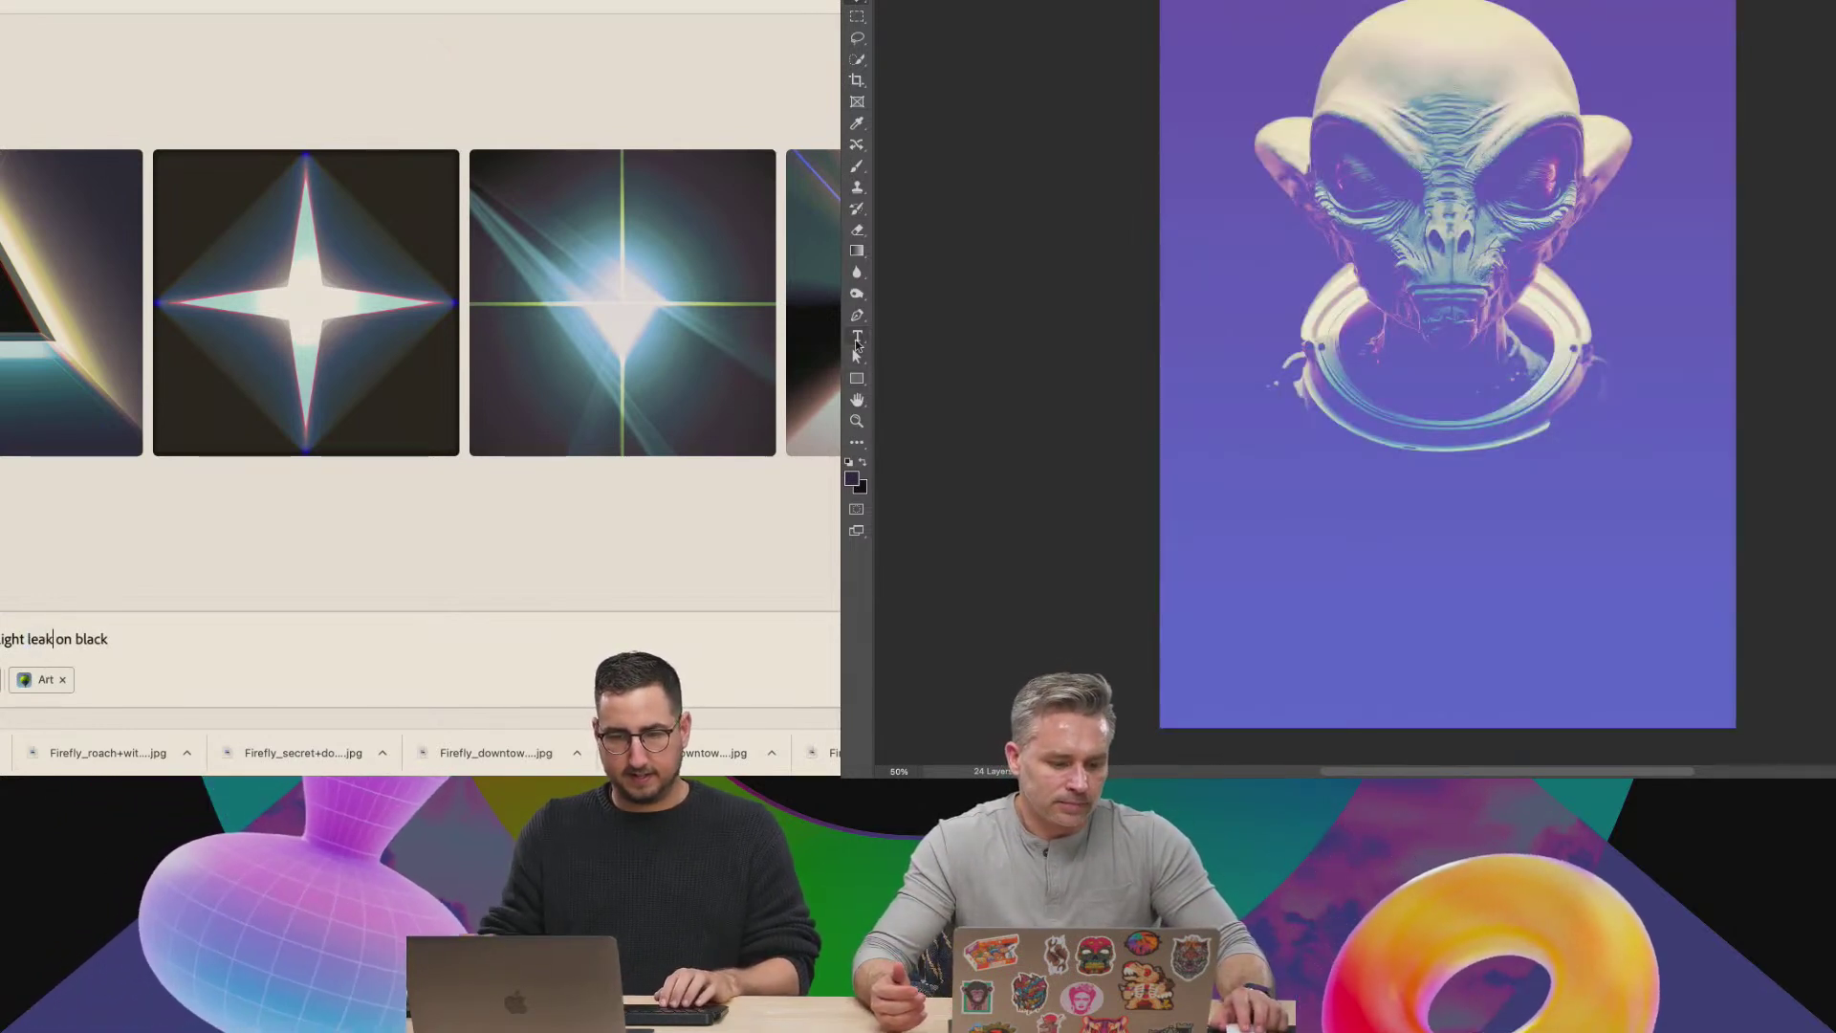
# Generate images from the prompt "light leak on black" and add the text "MACHINA" below the alien head in Photoshop.
pyautogui.press('super+a')
pyautogui.click(1254, 572)
pyautogui.press('BackSpace')
pyautogui.write('on black')
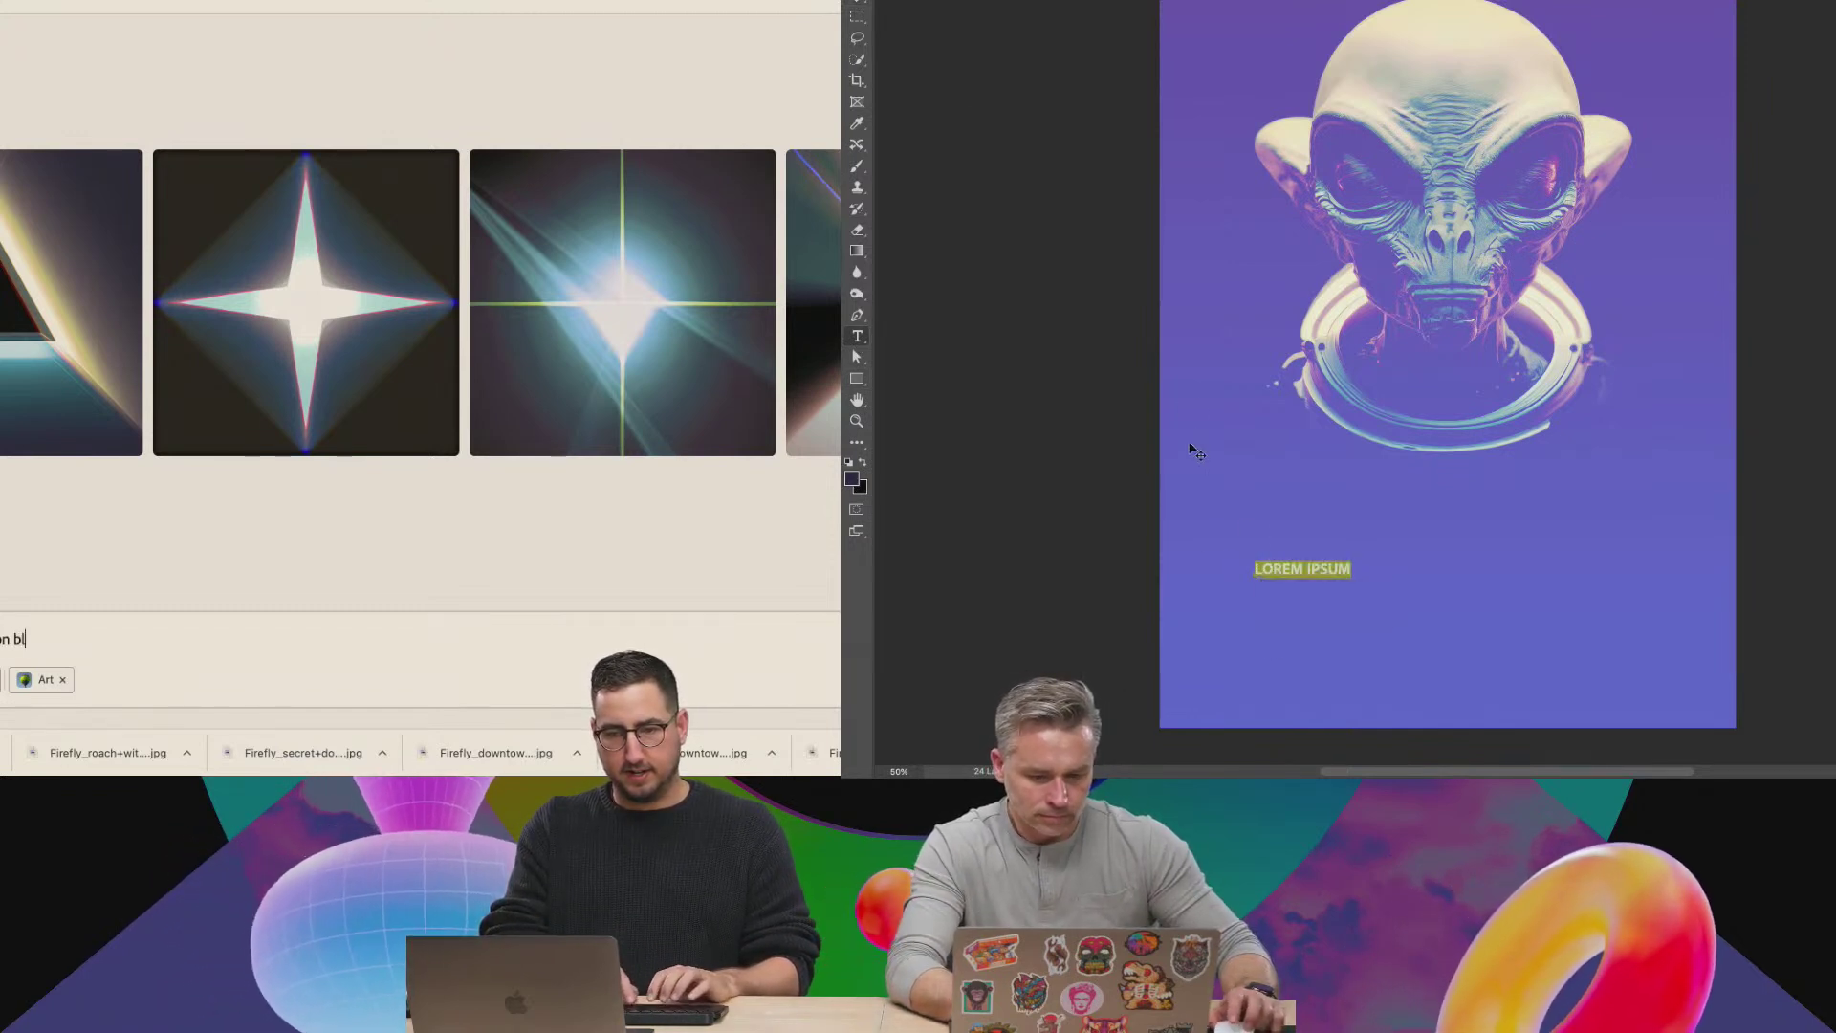
pyautogui.press('Return')
pyautogui.write('MAC')
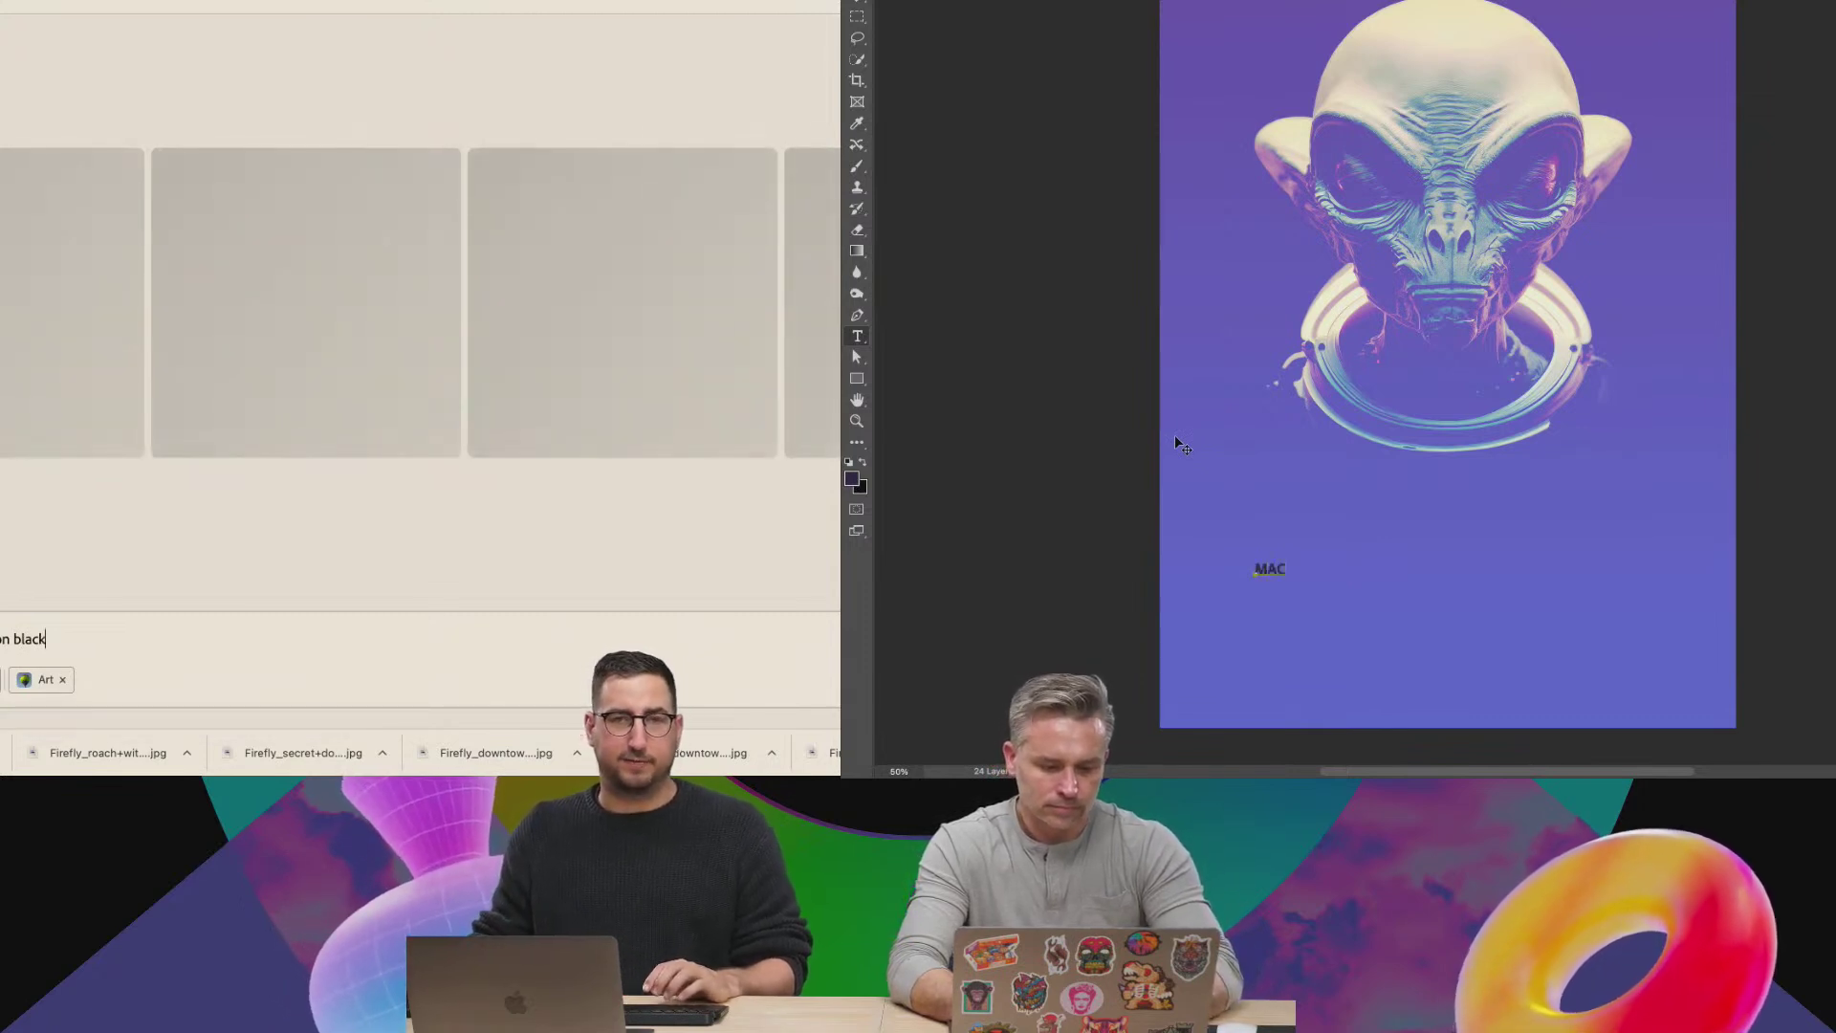
pyautogui.write('HINA')
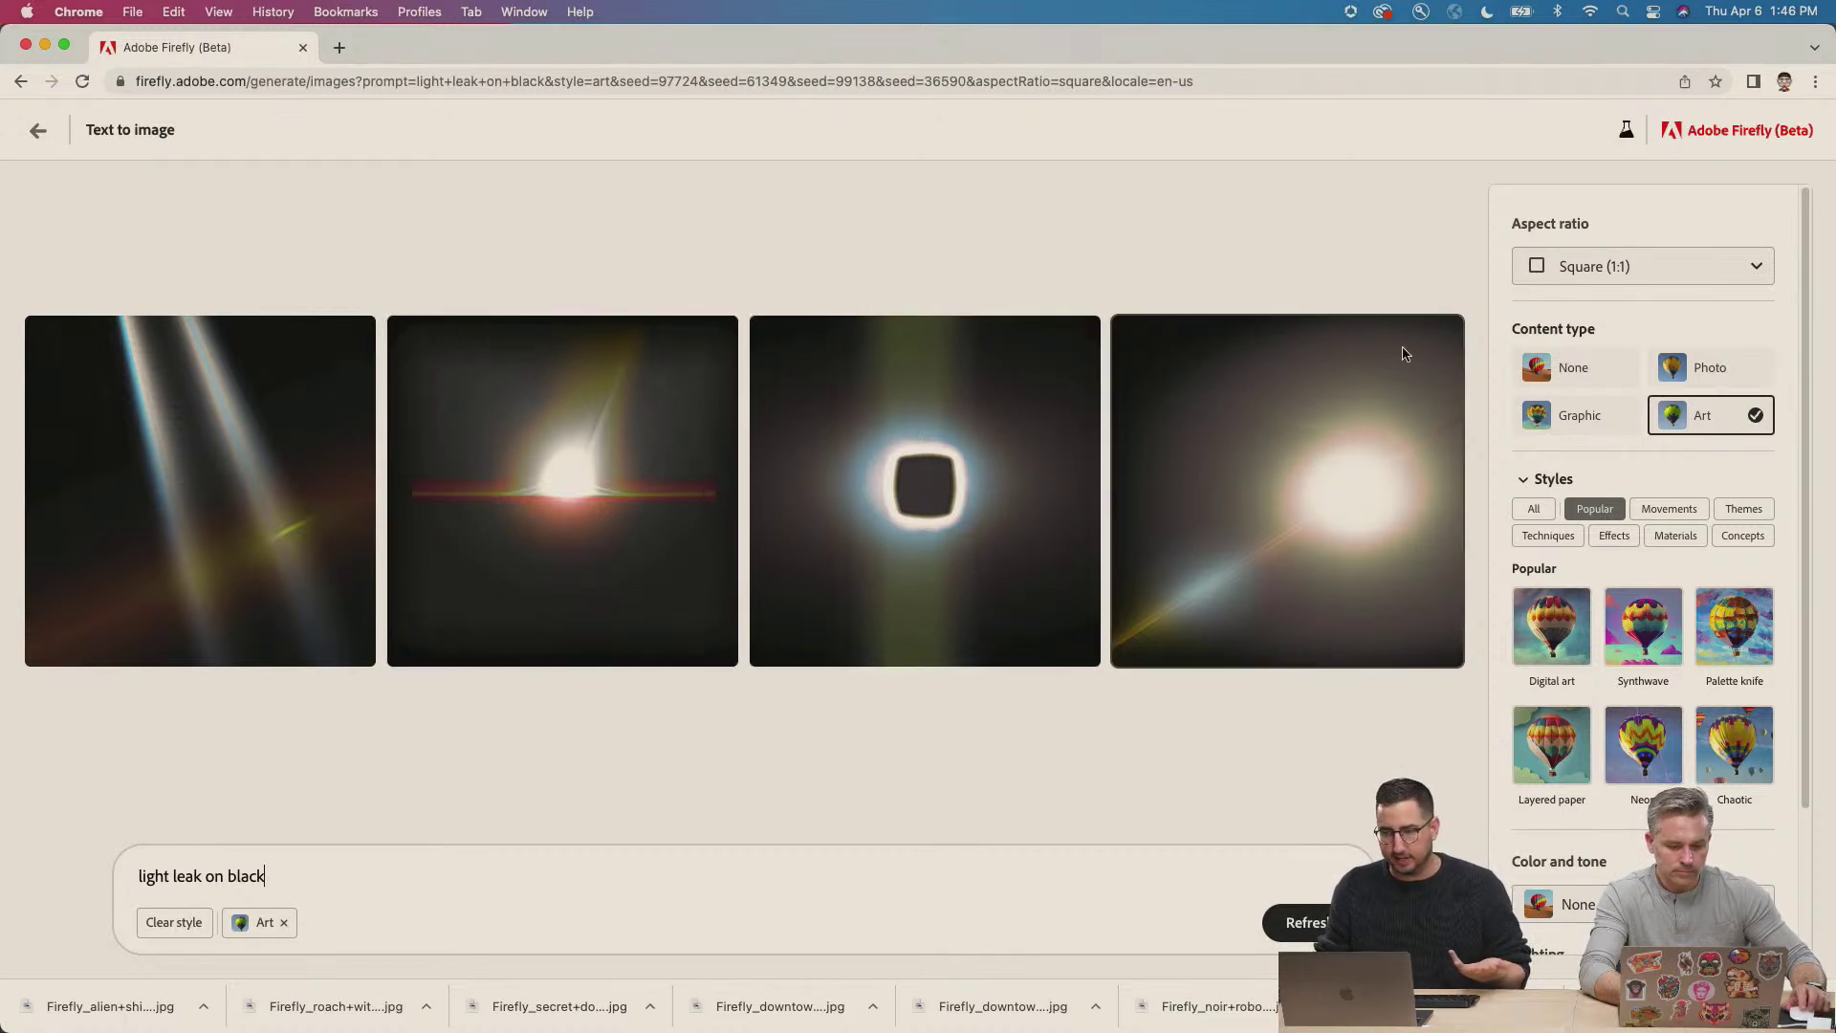
# Regenerate the light leak images with the Photo content type and download the second result, the single glow with a beam above it.
pyautogui.click(1702, 367)
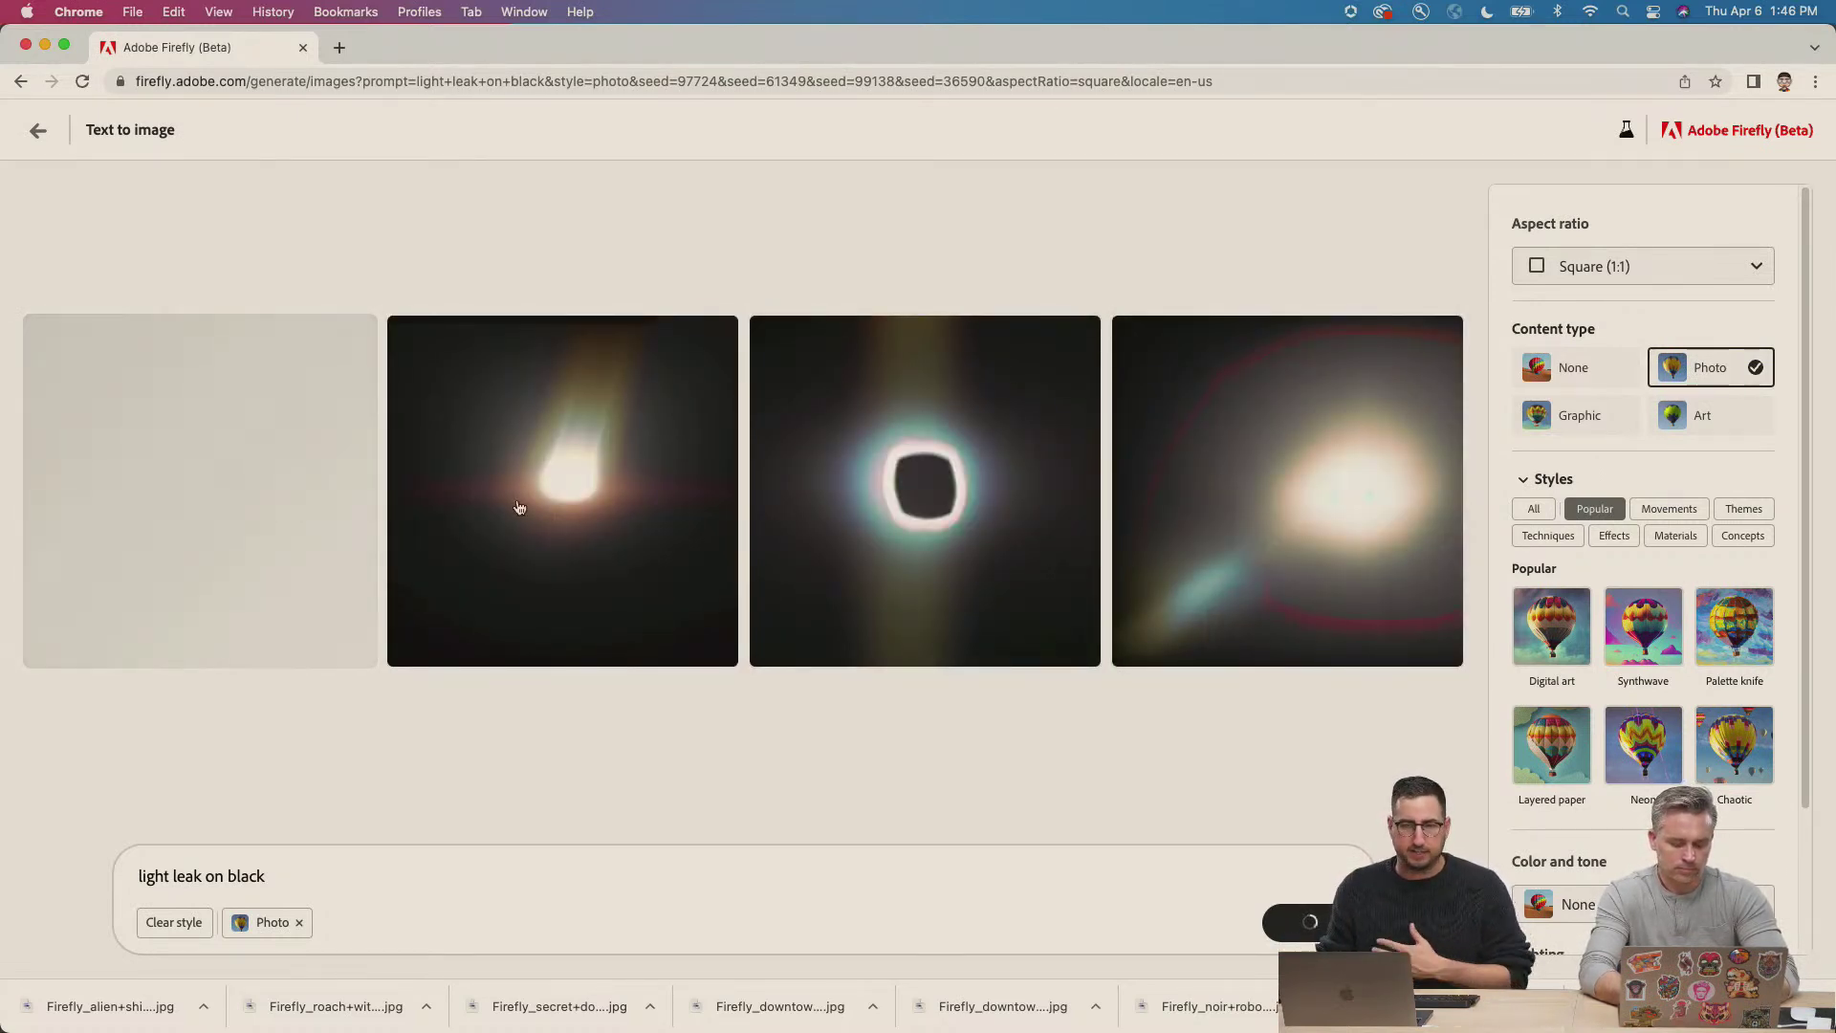
pyautogui.moveTo(626, 525)
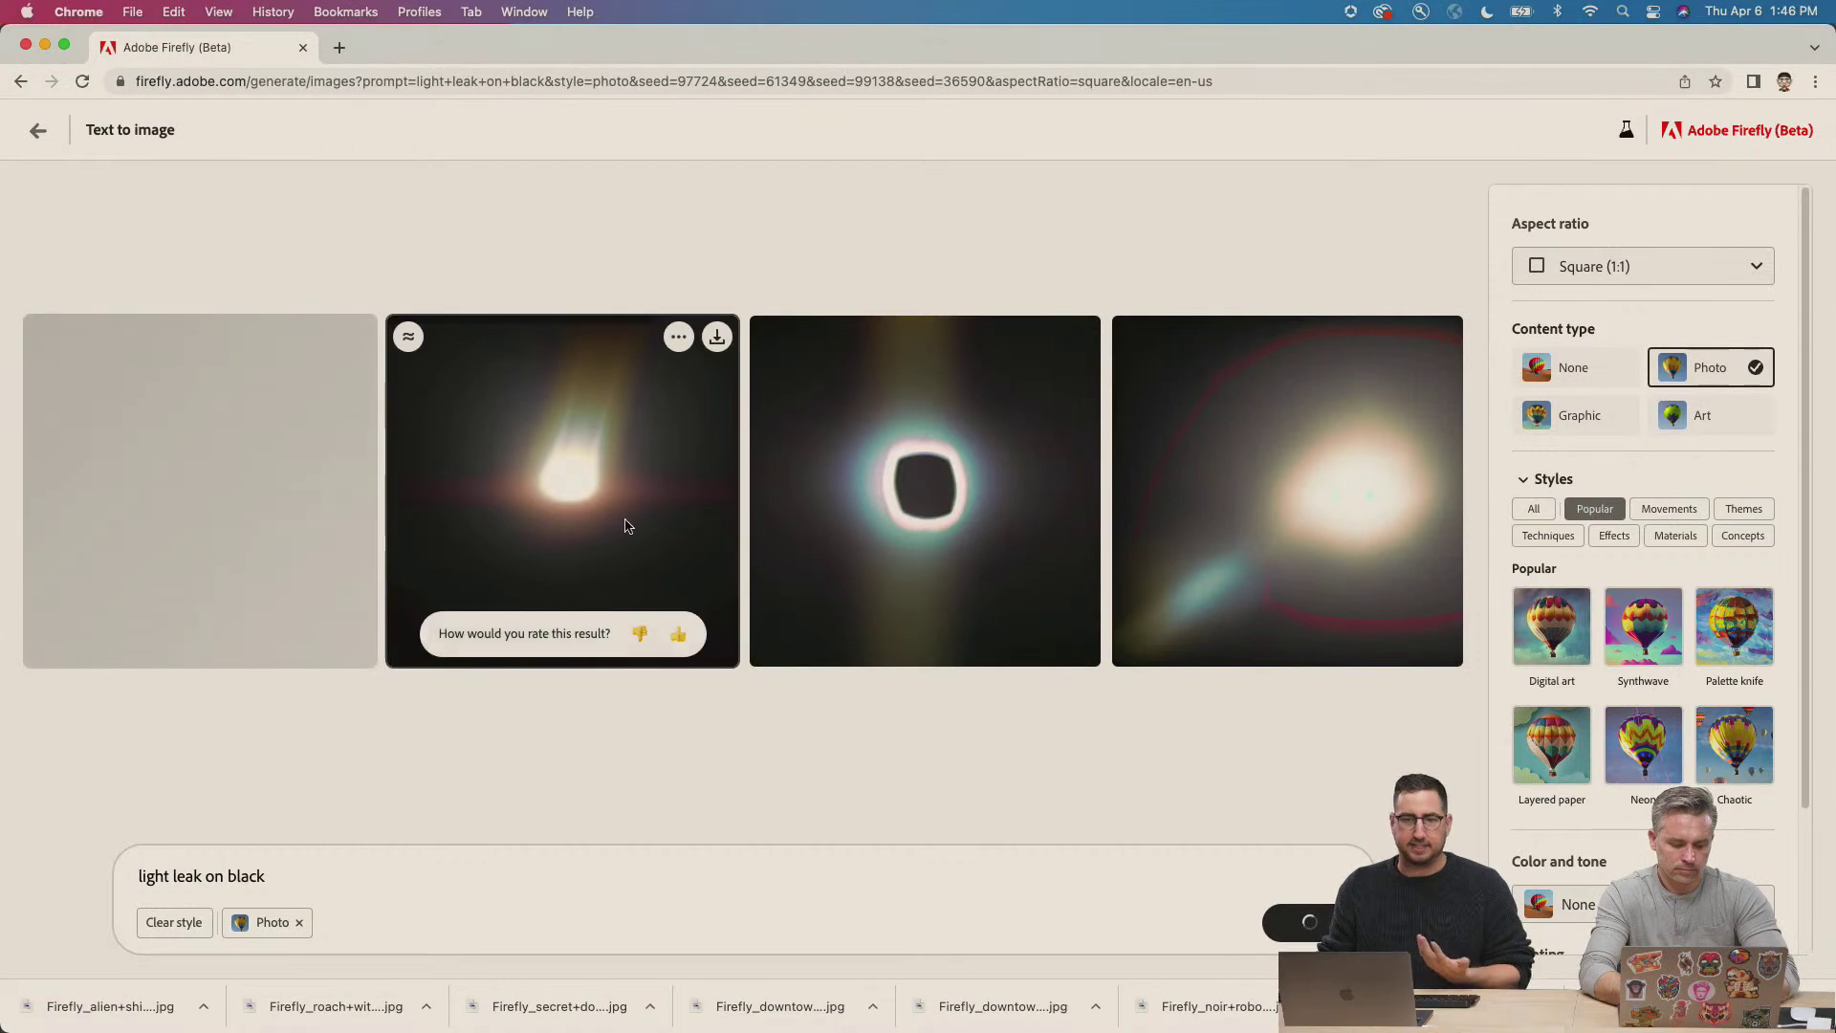
pyautogui.click(717, 338)
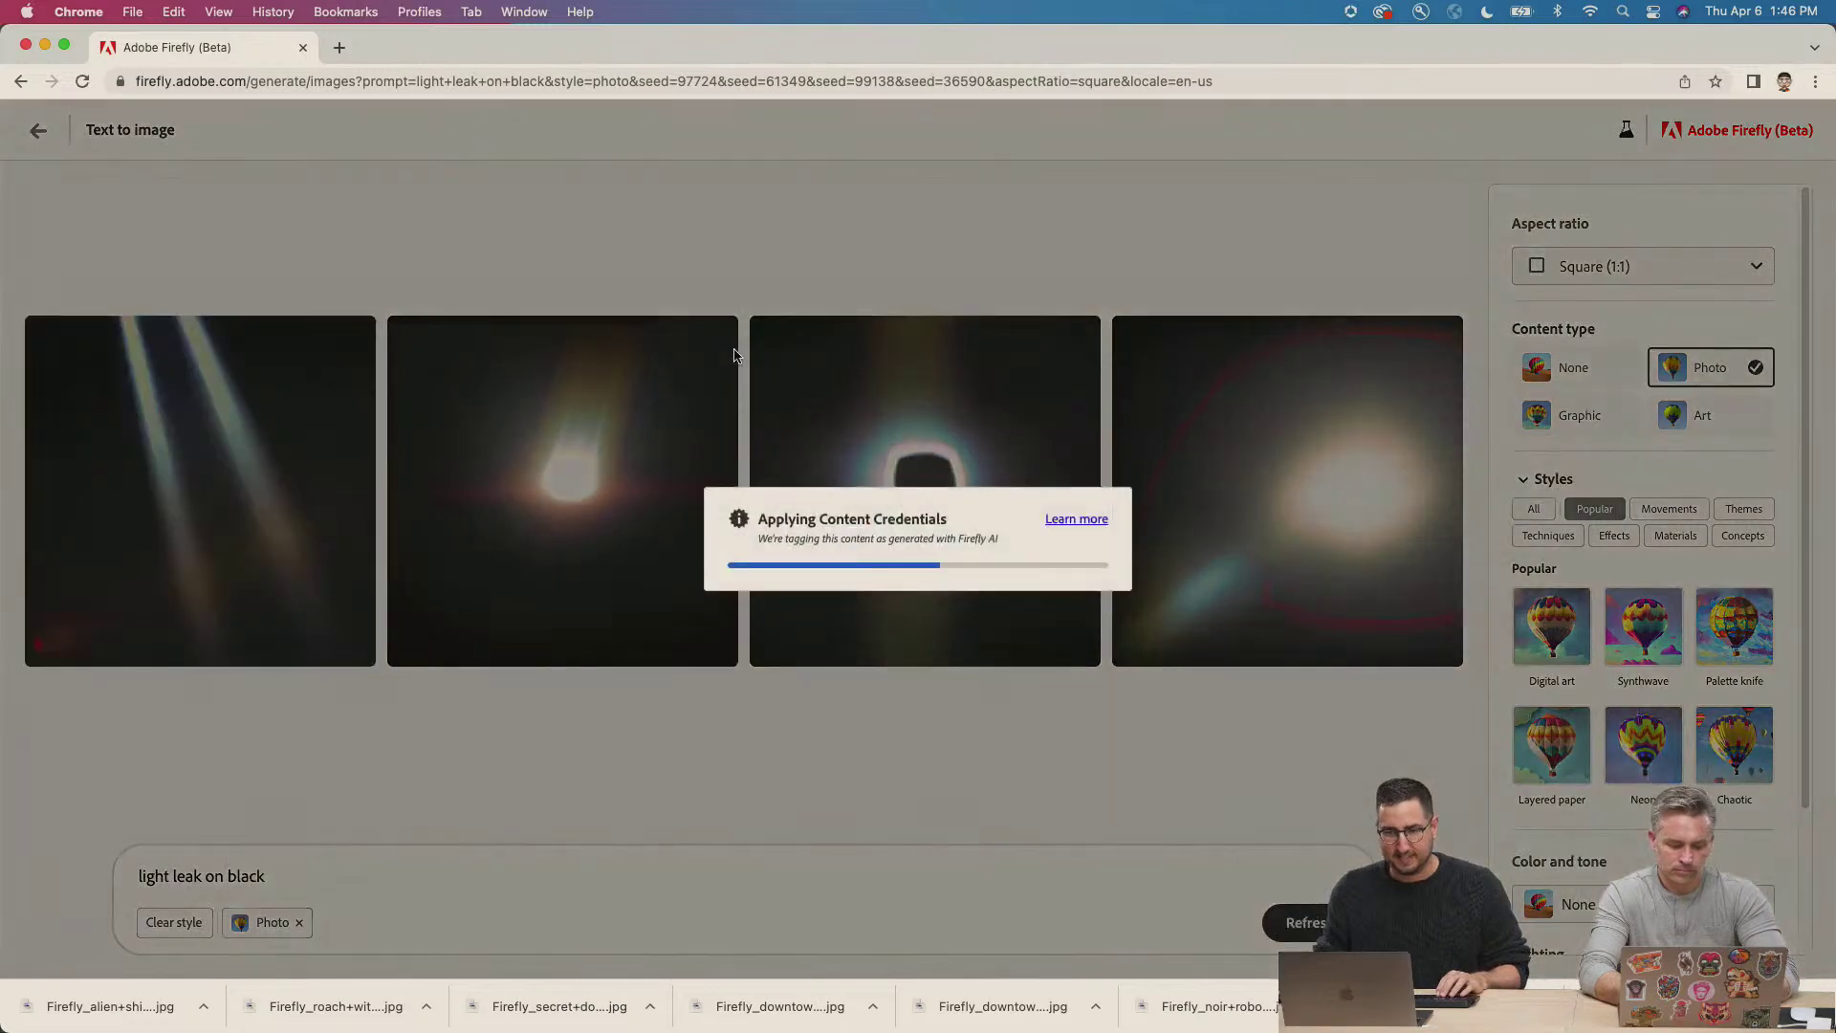
# Switch to Photoshop and place Firefly_light+leak on black_photo_61349.jpg from Downloads beneath the flying saucer in the noir street.
pyautogui.press('super+Tab')
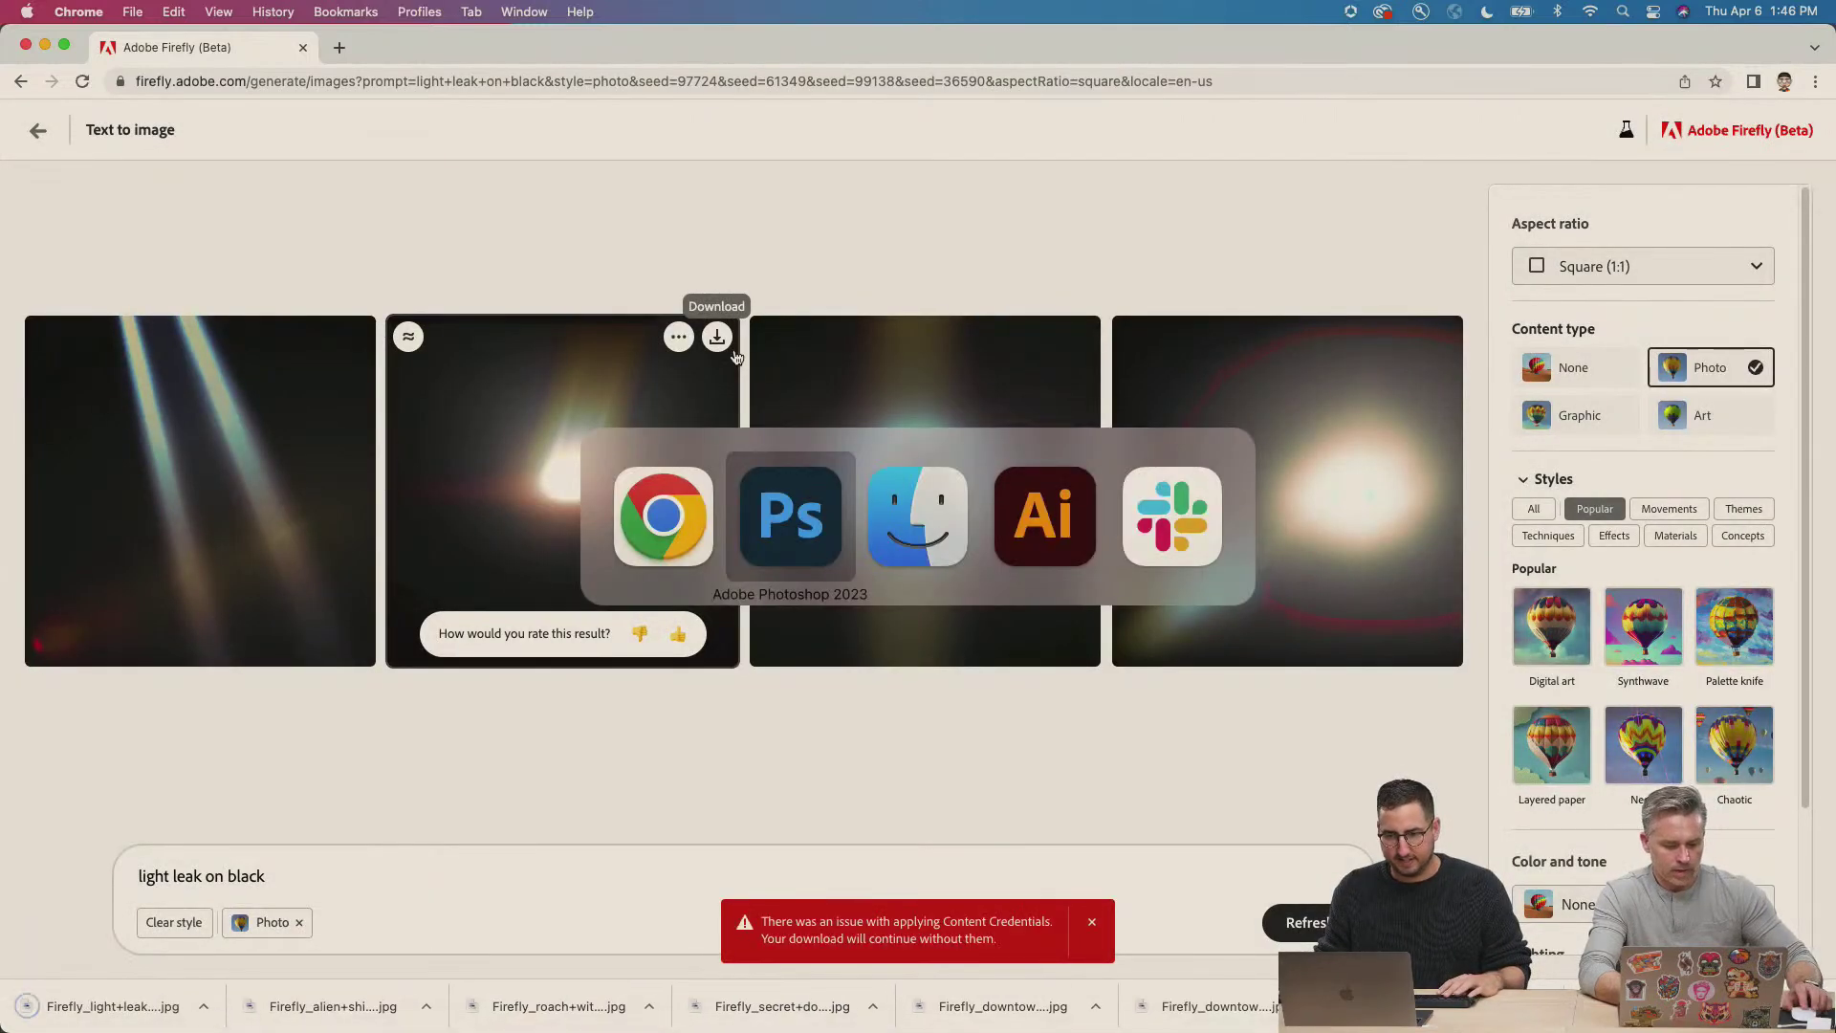
pyautogui.moveTo(294, 1026)
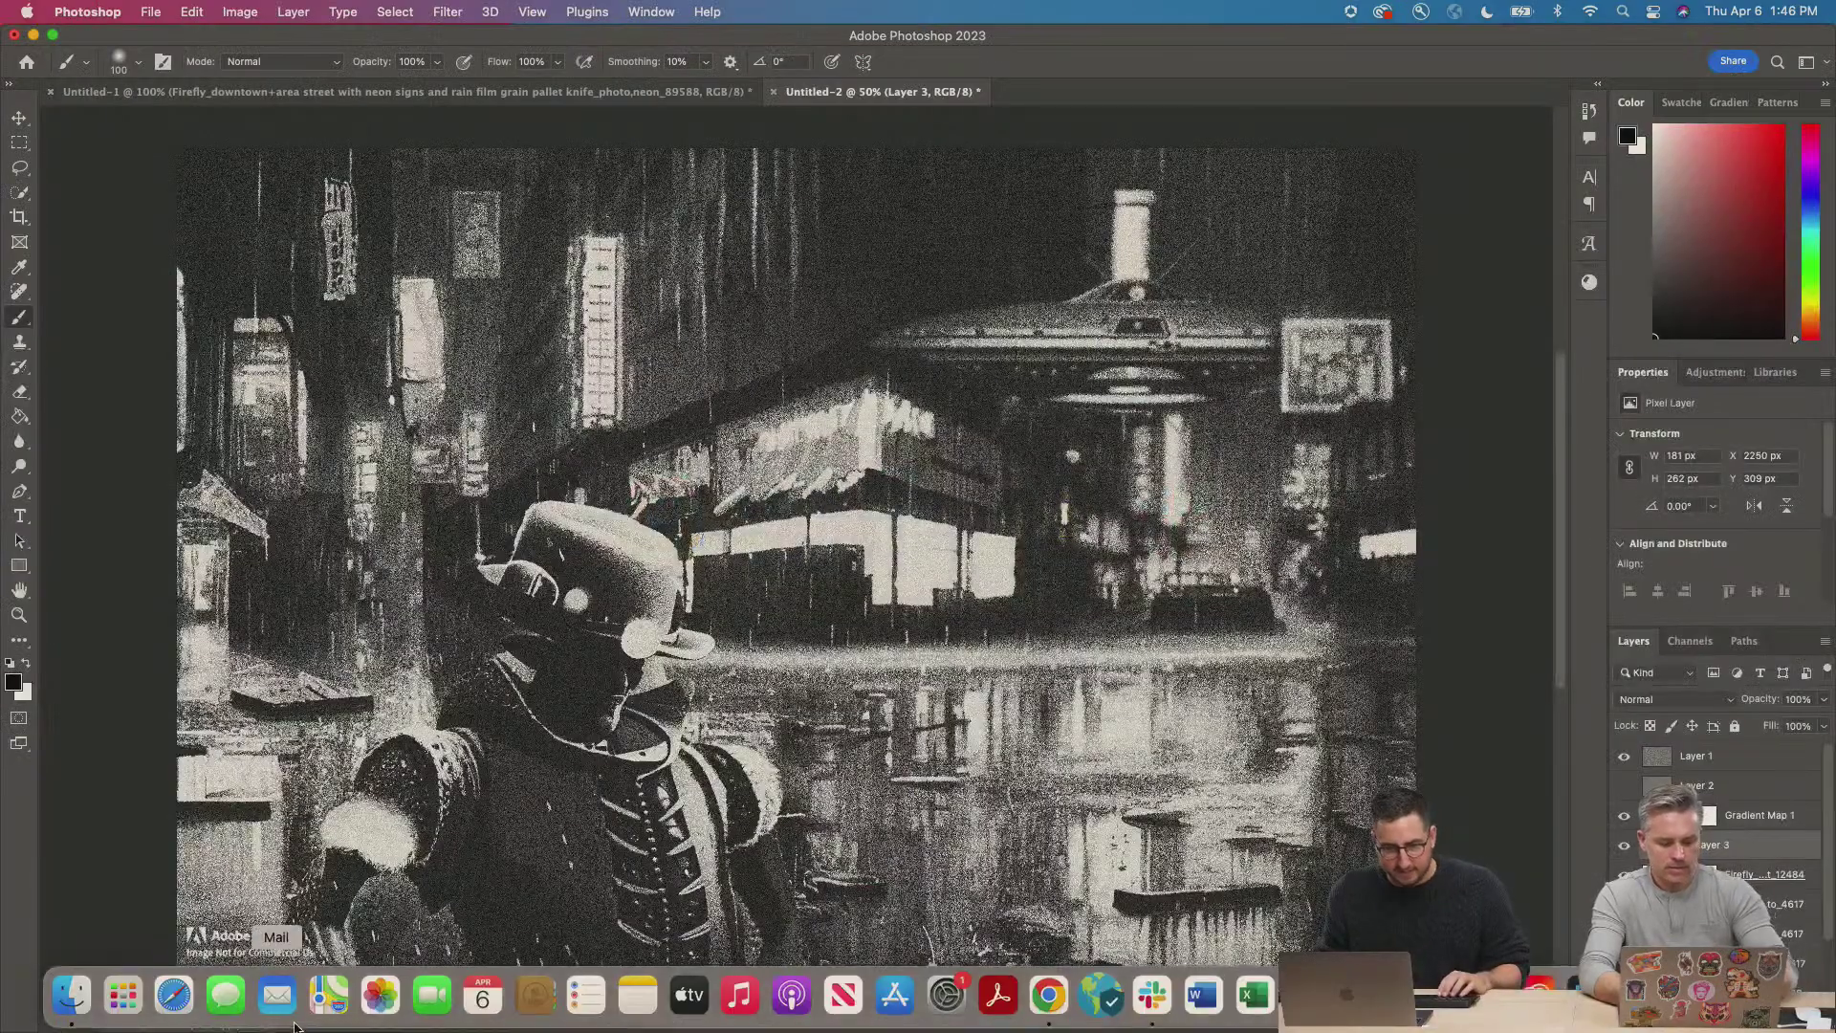
pyautogui.click(60, 998)
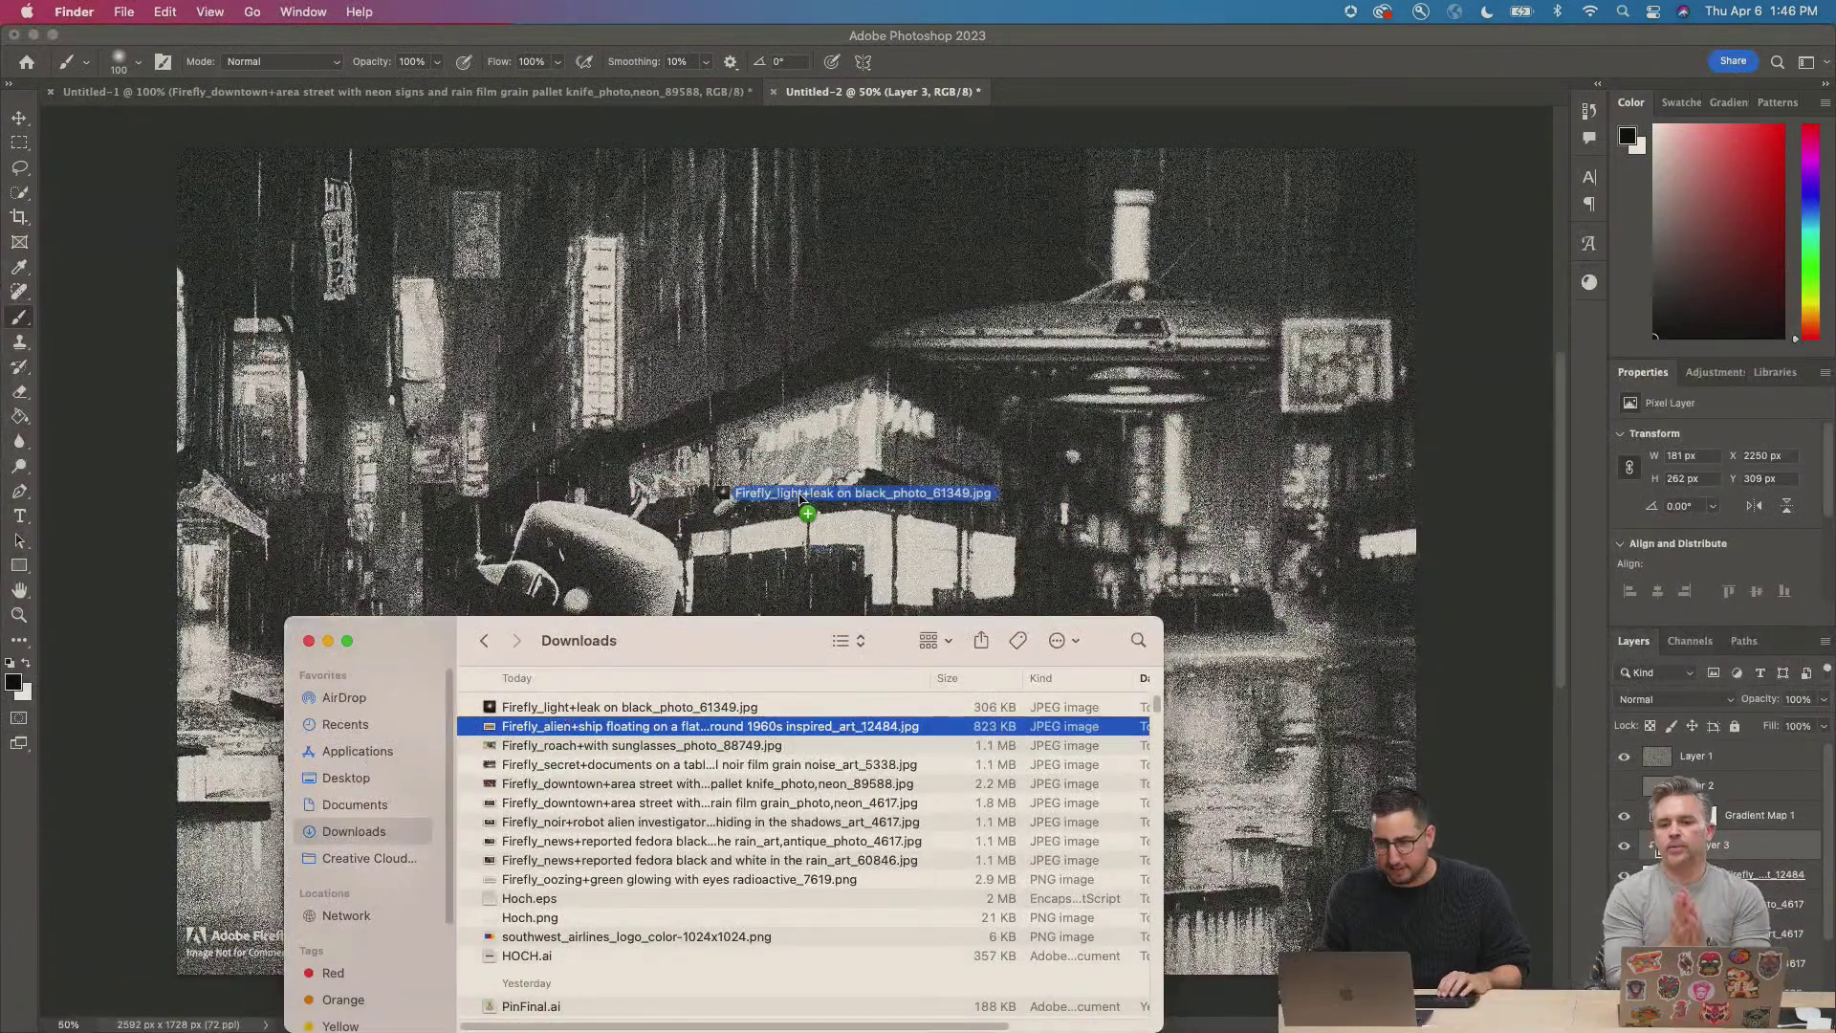
pyautogui.moveTo(801, 497); pyautogui.dragTo(819, 489)
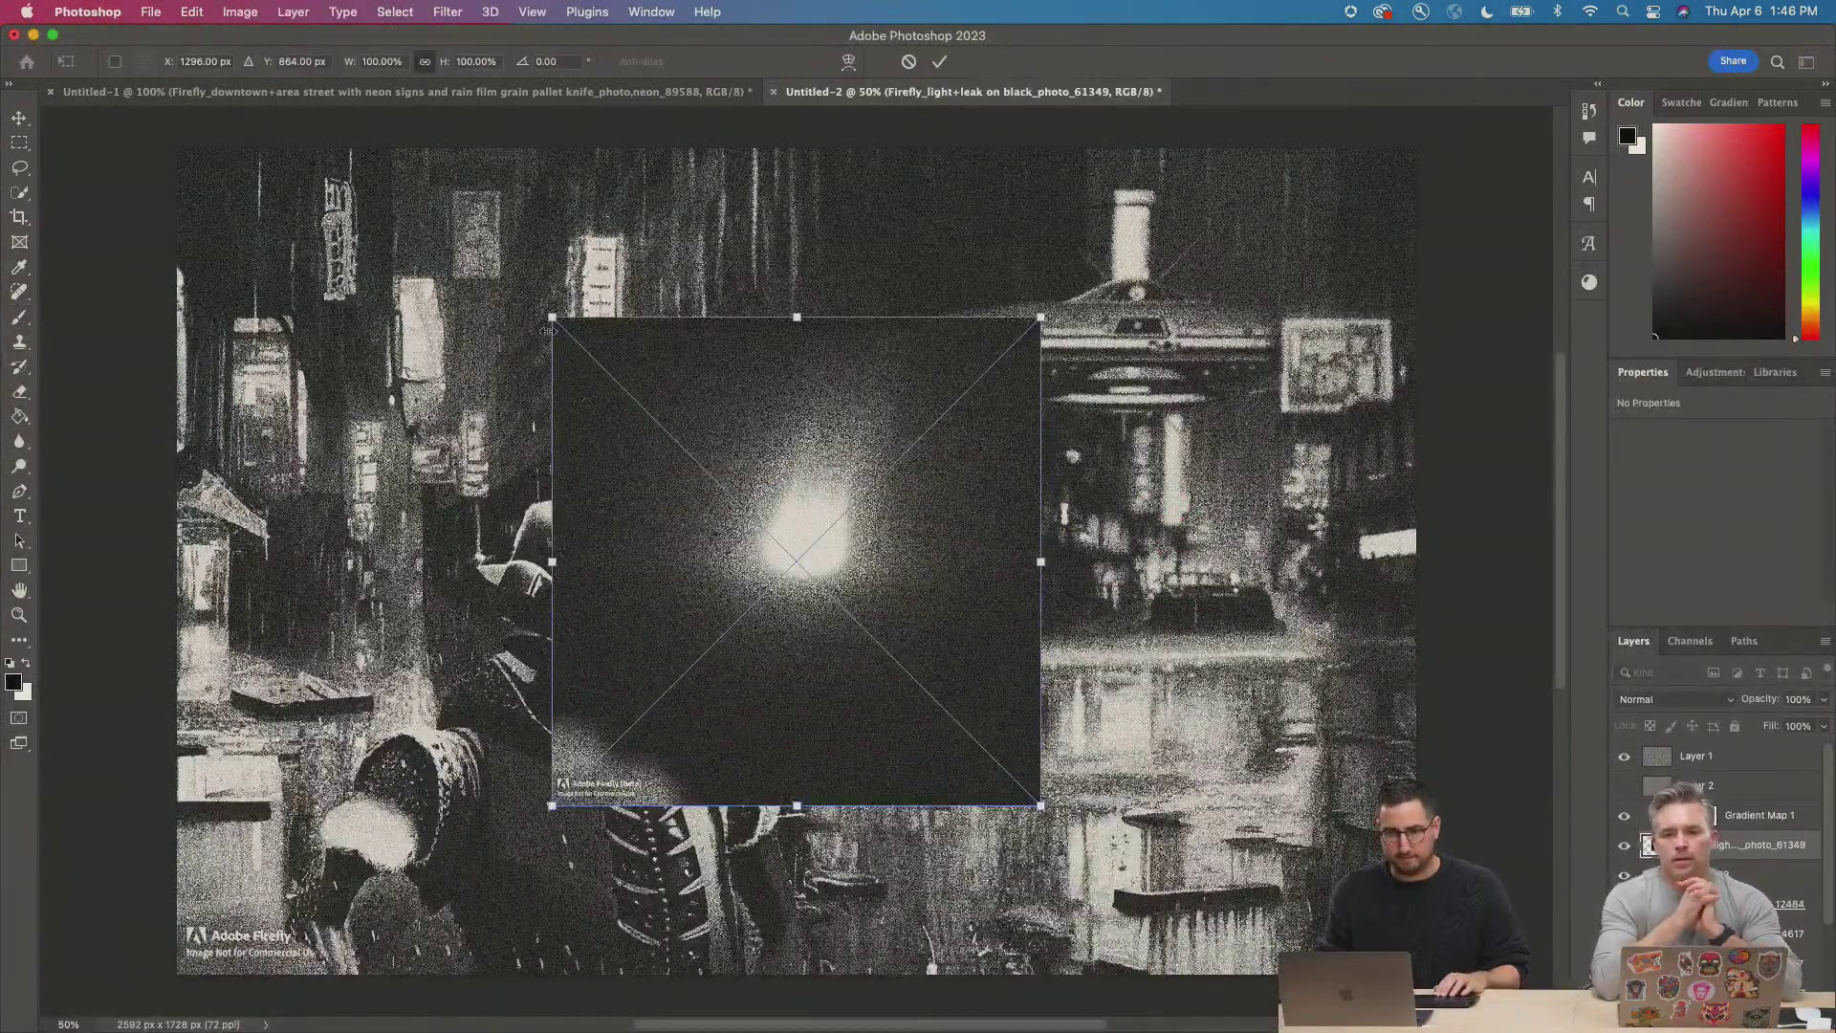
pyautogui.moveTo(530, 299); pyautogui.dragTo(1039, 798)
pyautogui.moveTo(932, 714); pyautogui.dragTo(1267, 546)
pyautogui.press('Return')
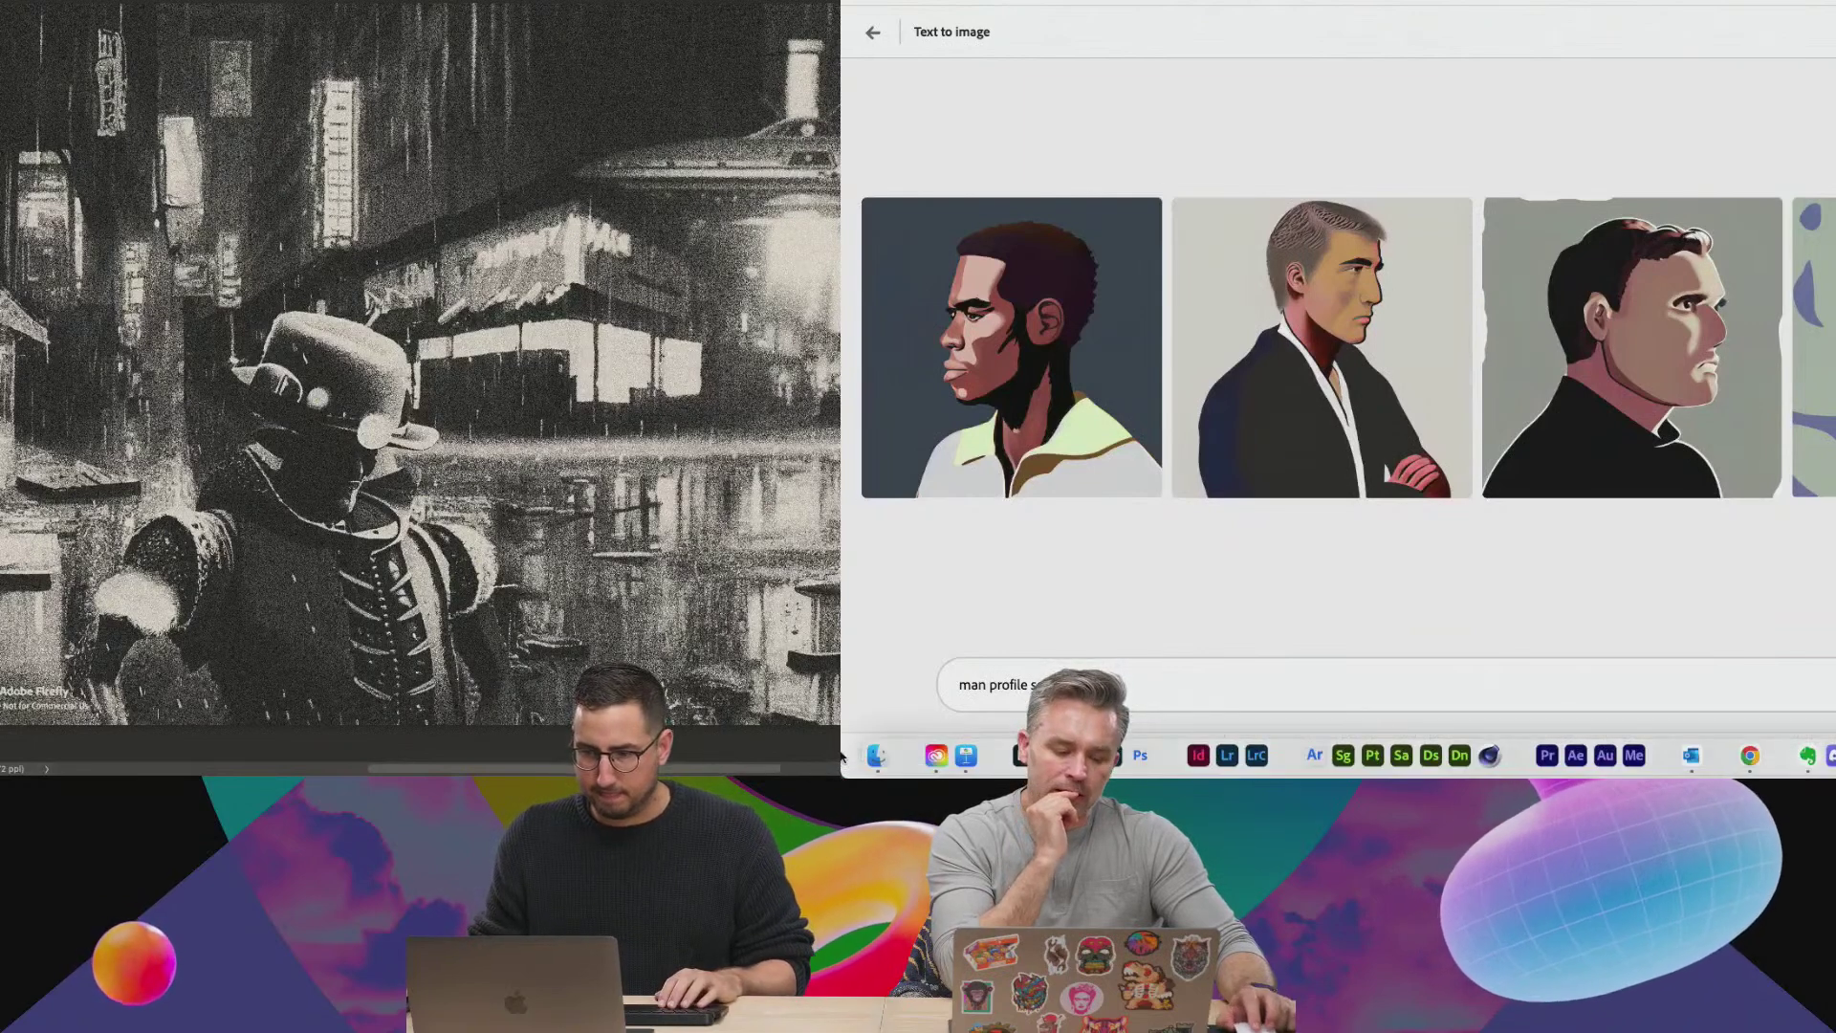
# Preview a pink bunny image in the Downloads folder, and return to the Firefly portrait results.
pyautogui.click(878, 755)
pyautogui.click(1520, 256)
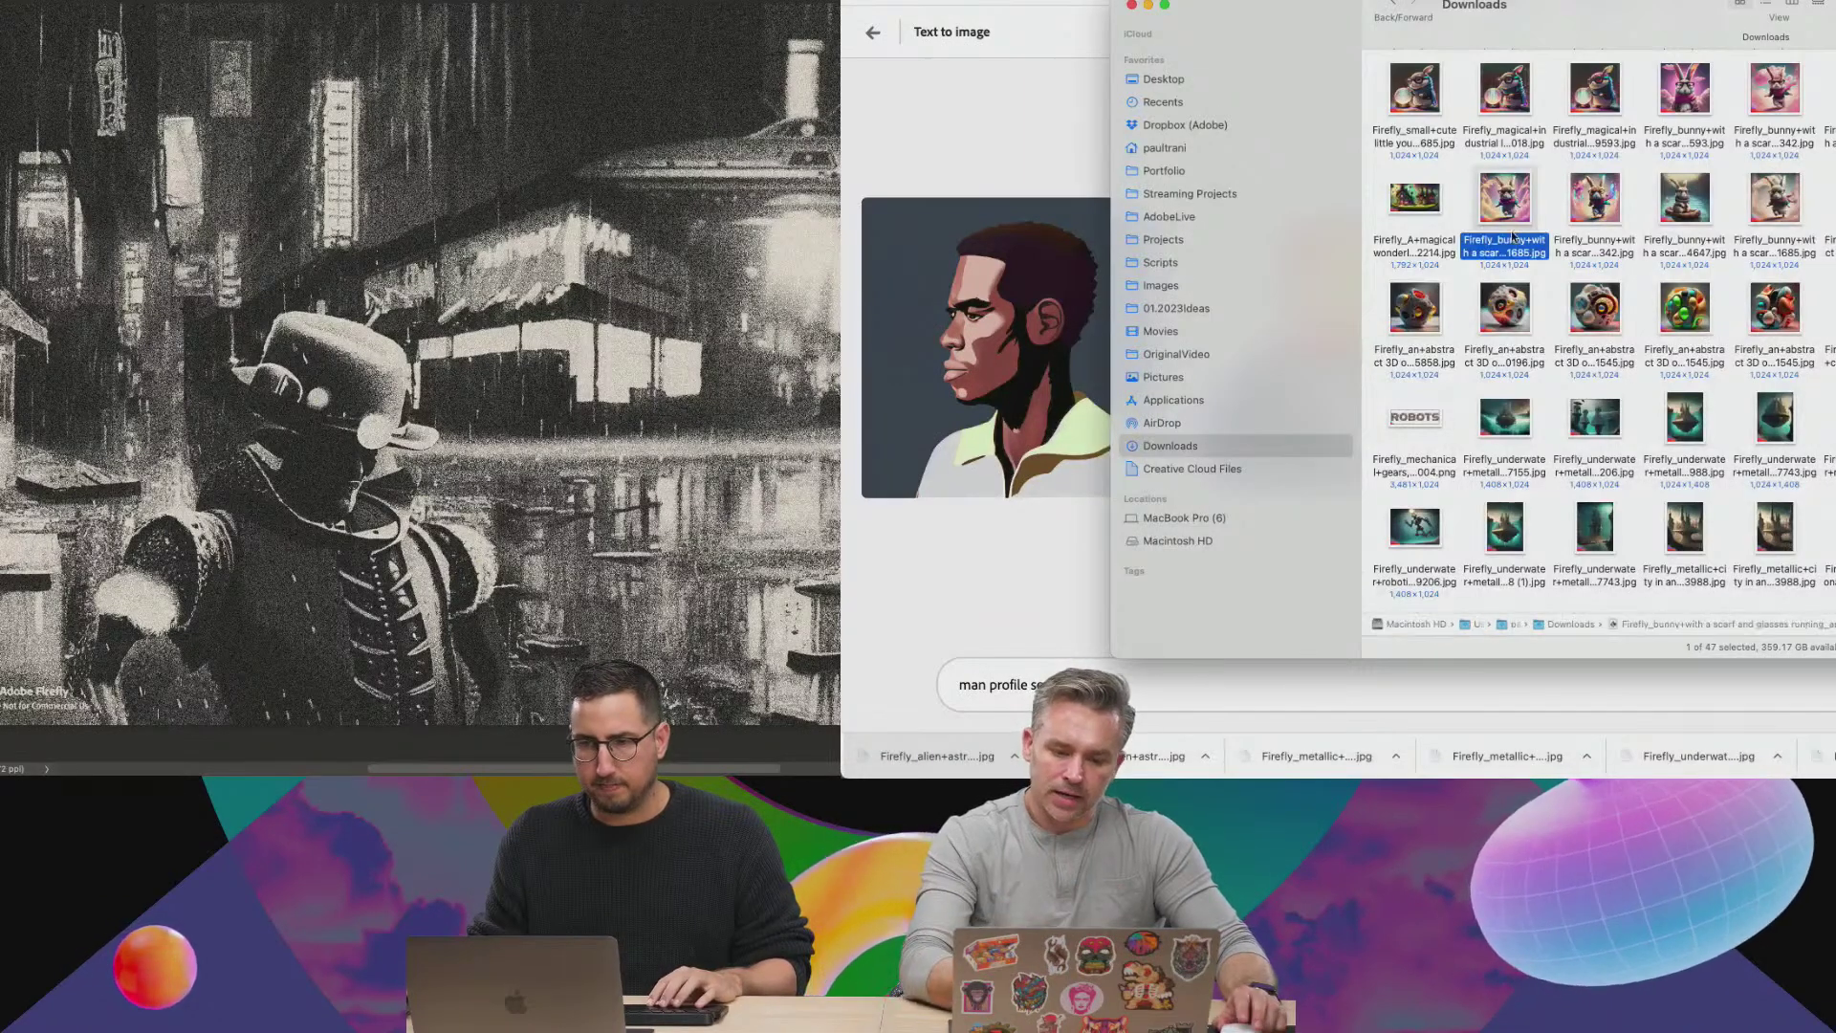
pyautogui.press('space')
pyautogui.press('space')
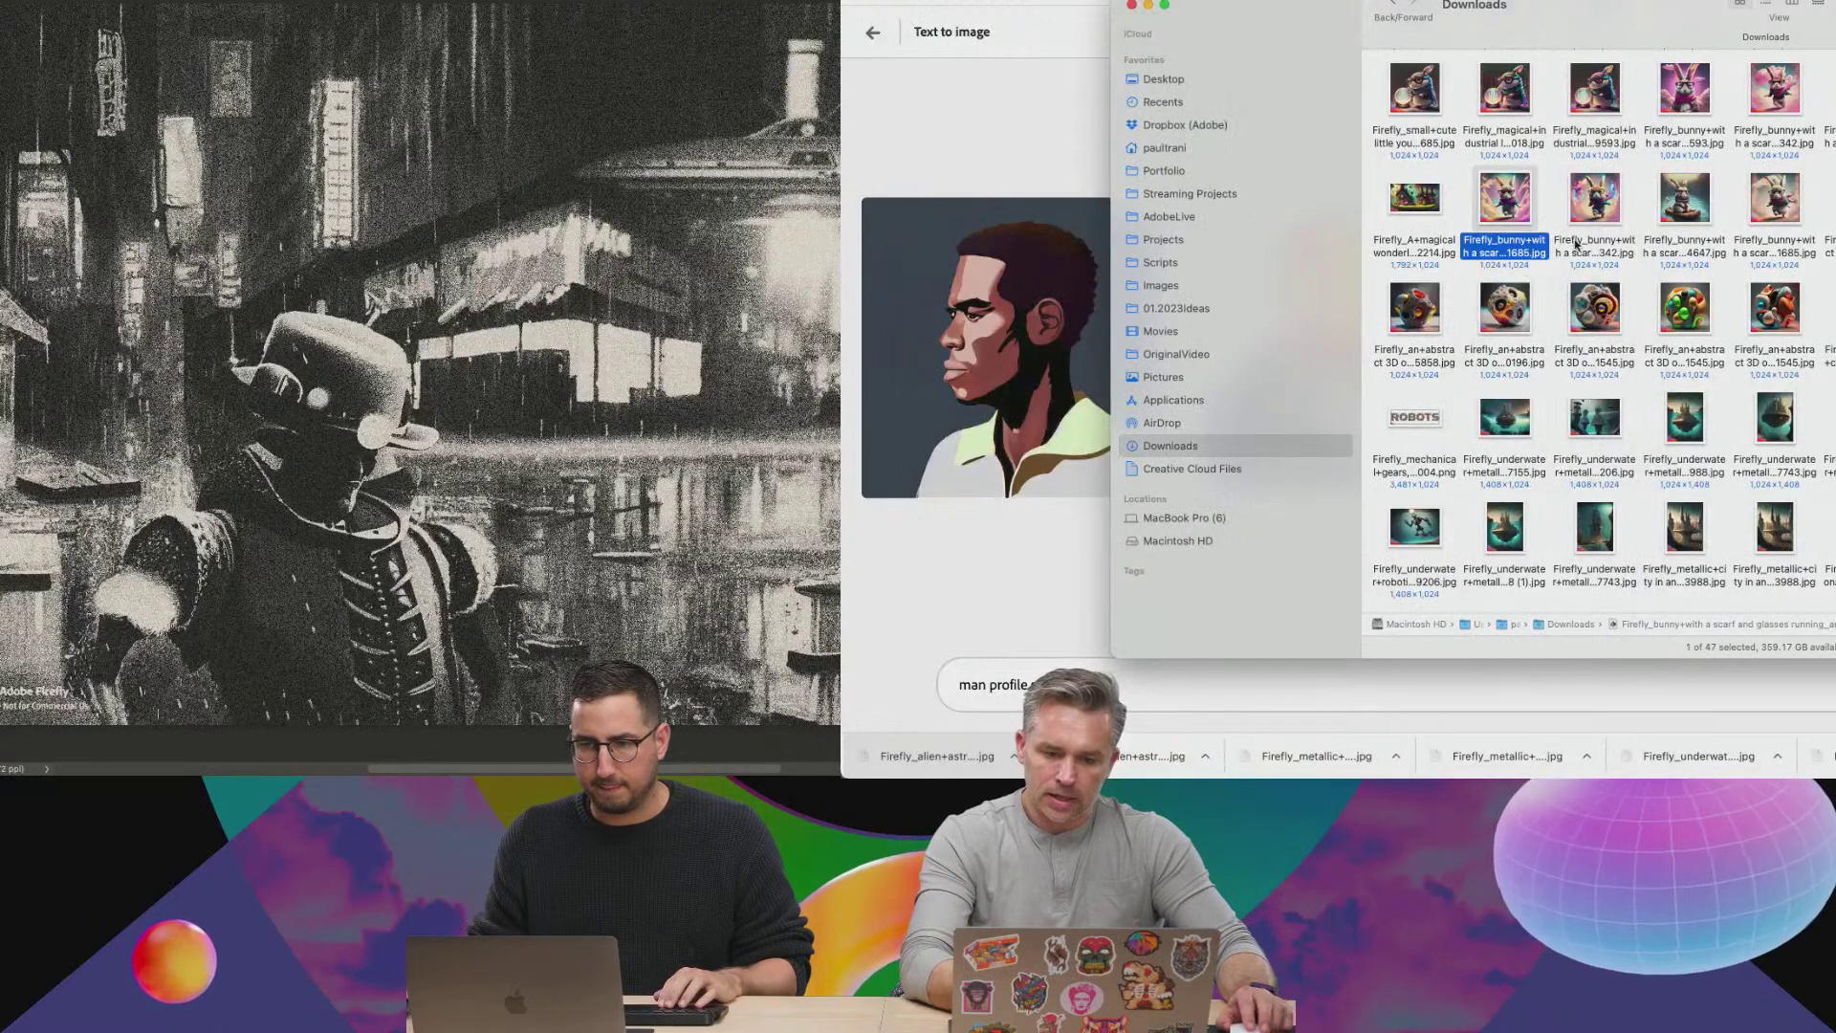
pyautogui.click(1020, 135)
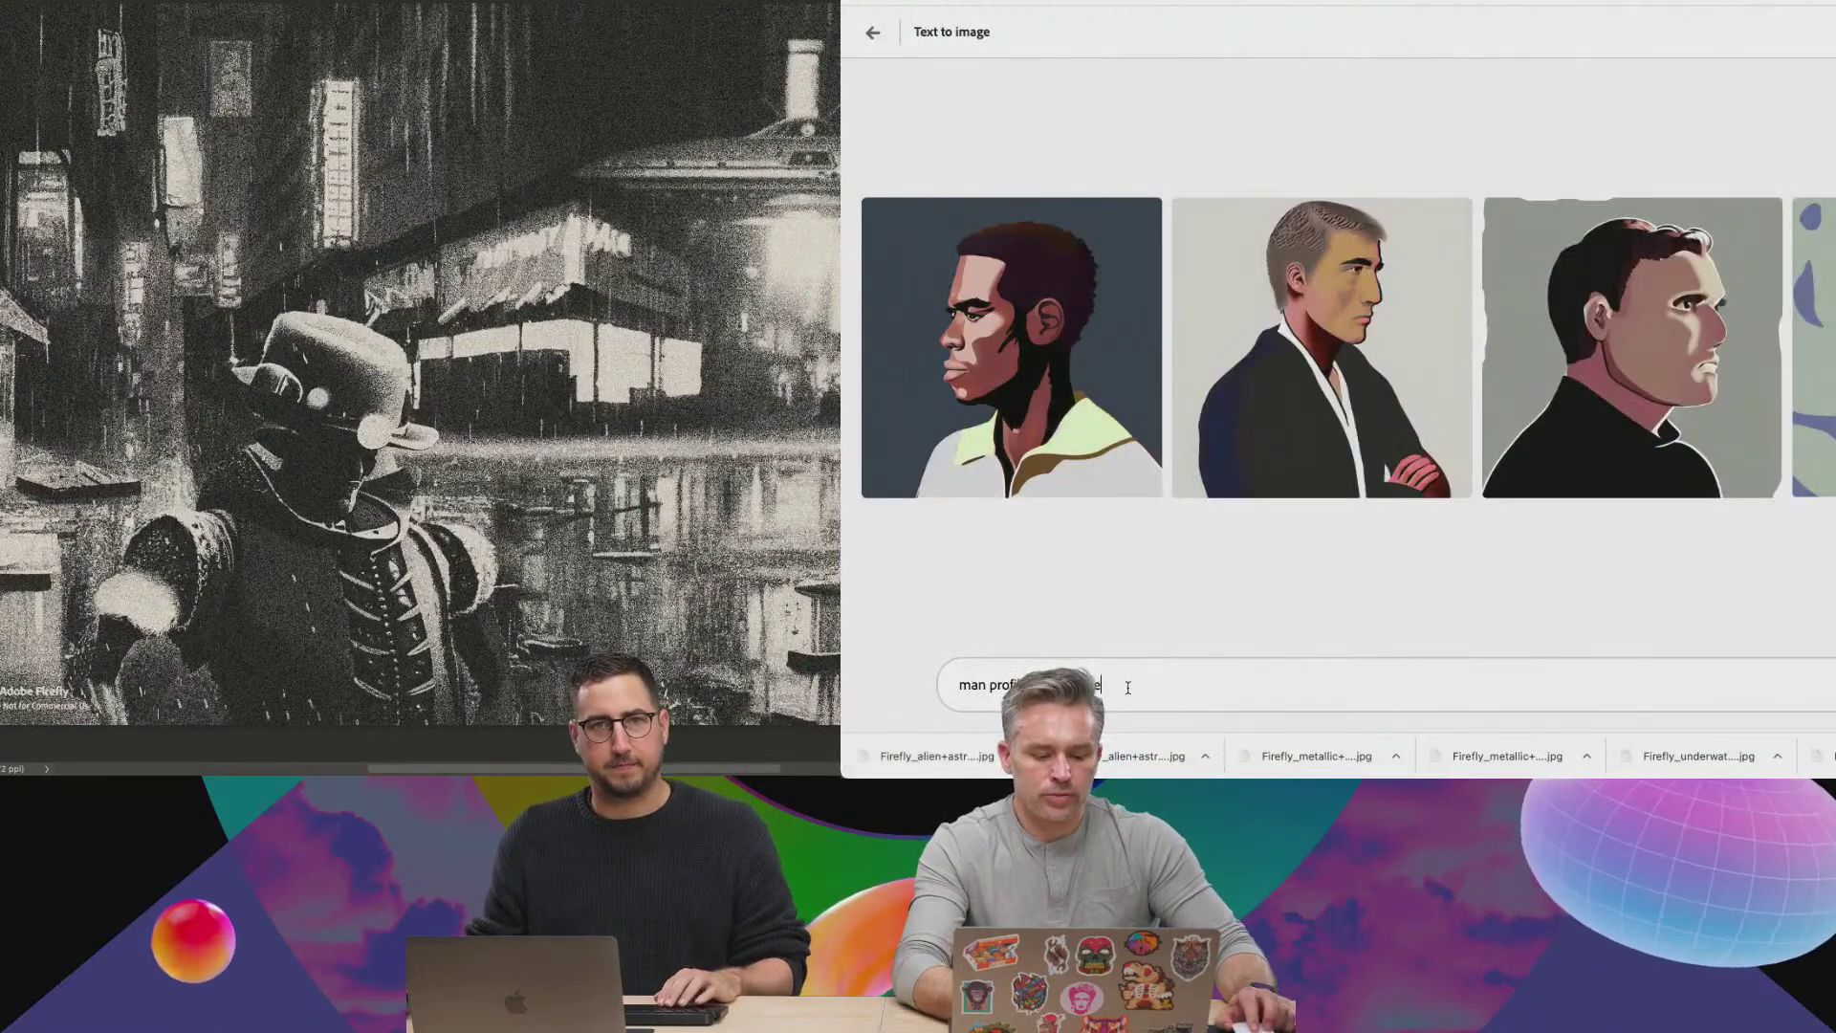
# Change the portrait prompt to "man serious face realistic, hyper realistic, at night, looking forward" and generate the images.
pyautogui.hotkey('alt', 'Left')
pyautogui.hotkey('alt', 'Left')
pyautogui.hotkey('alt', 'BackSpace')
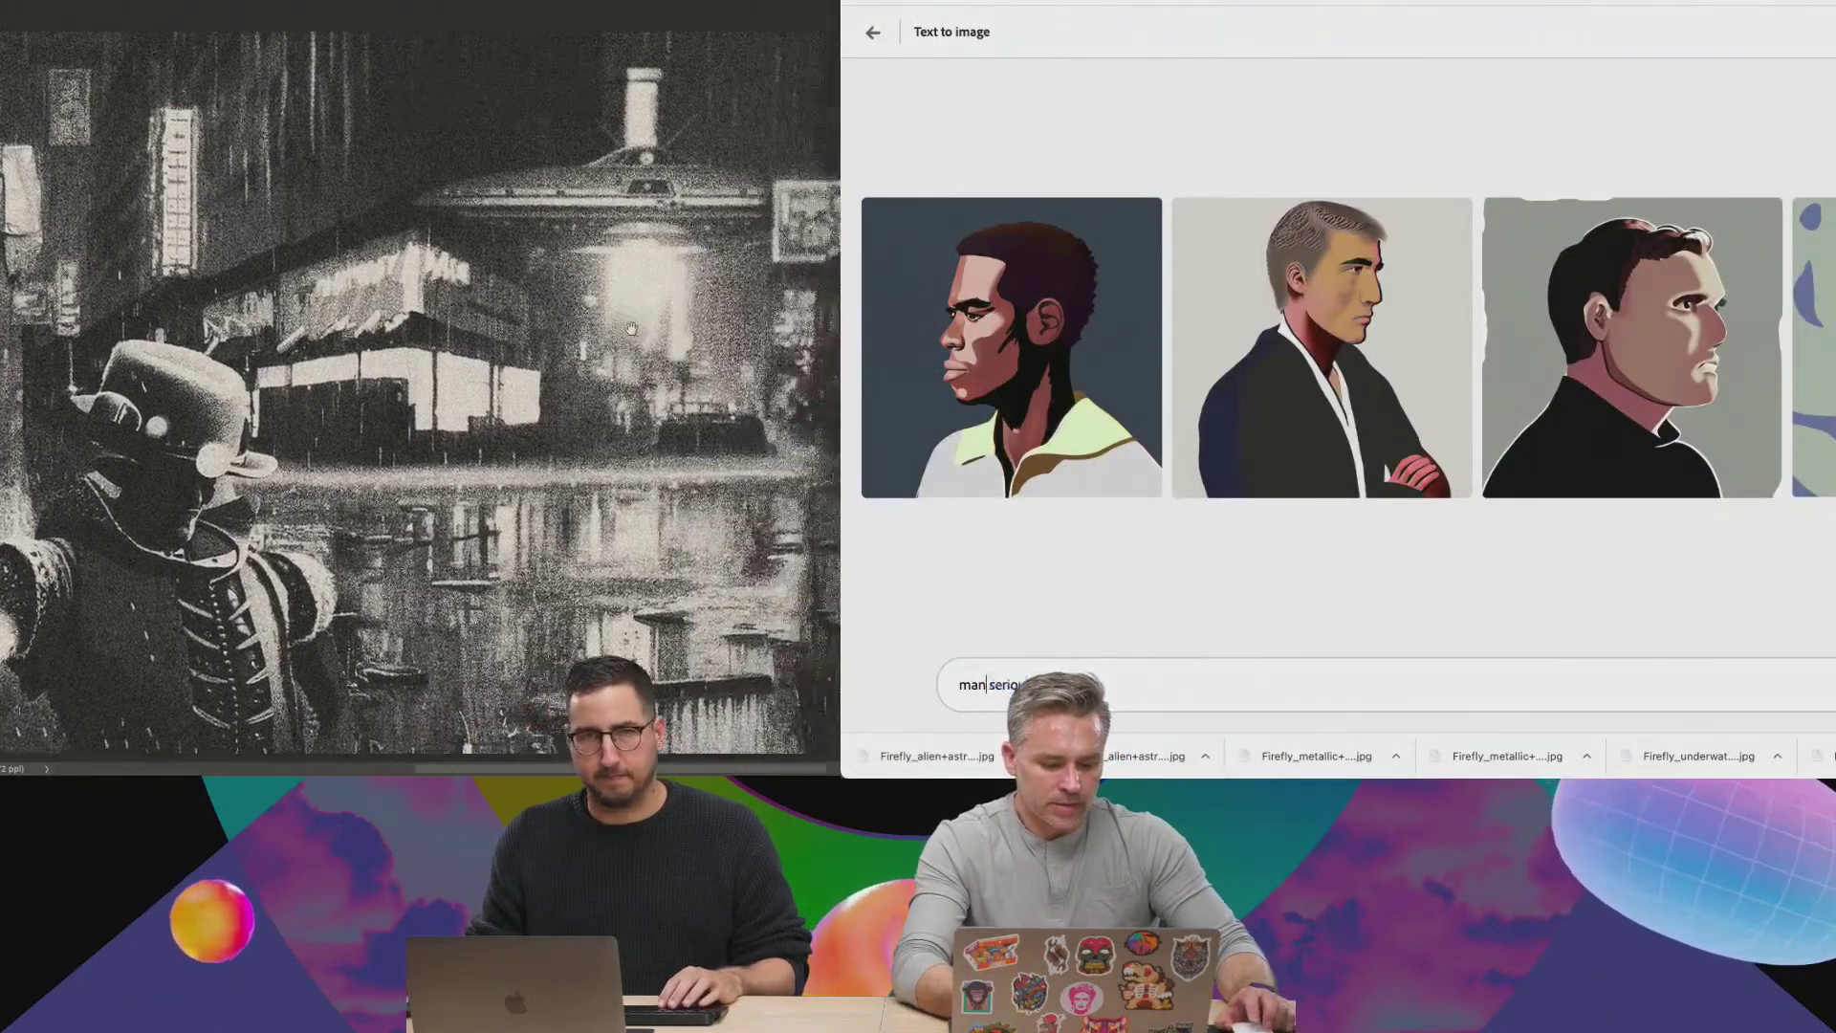
pyautogui.write('sti')
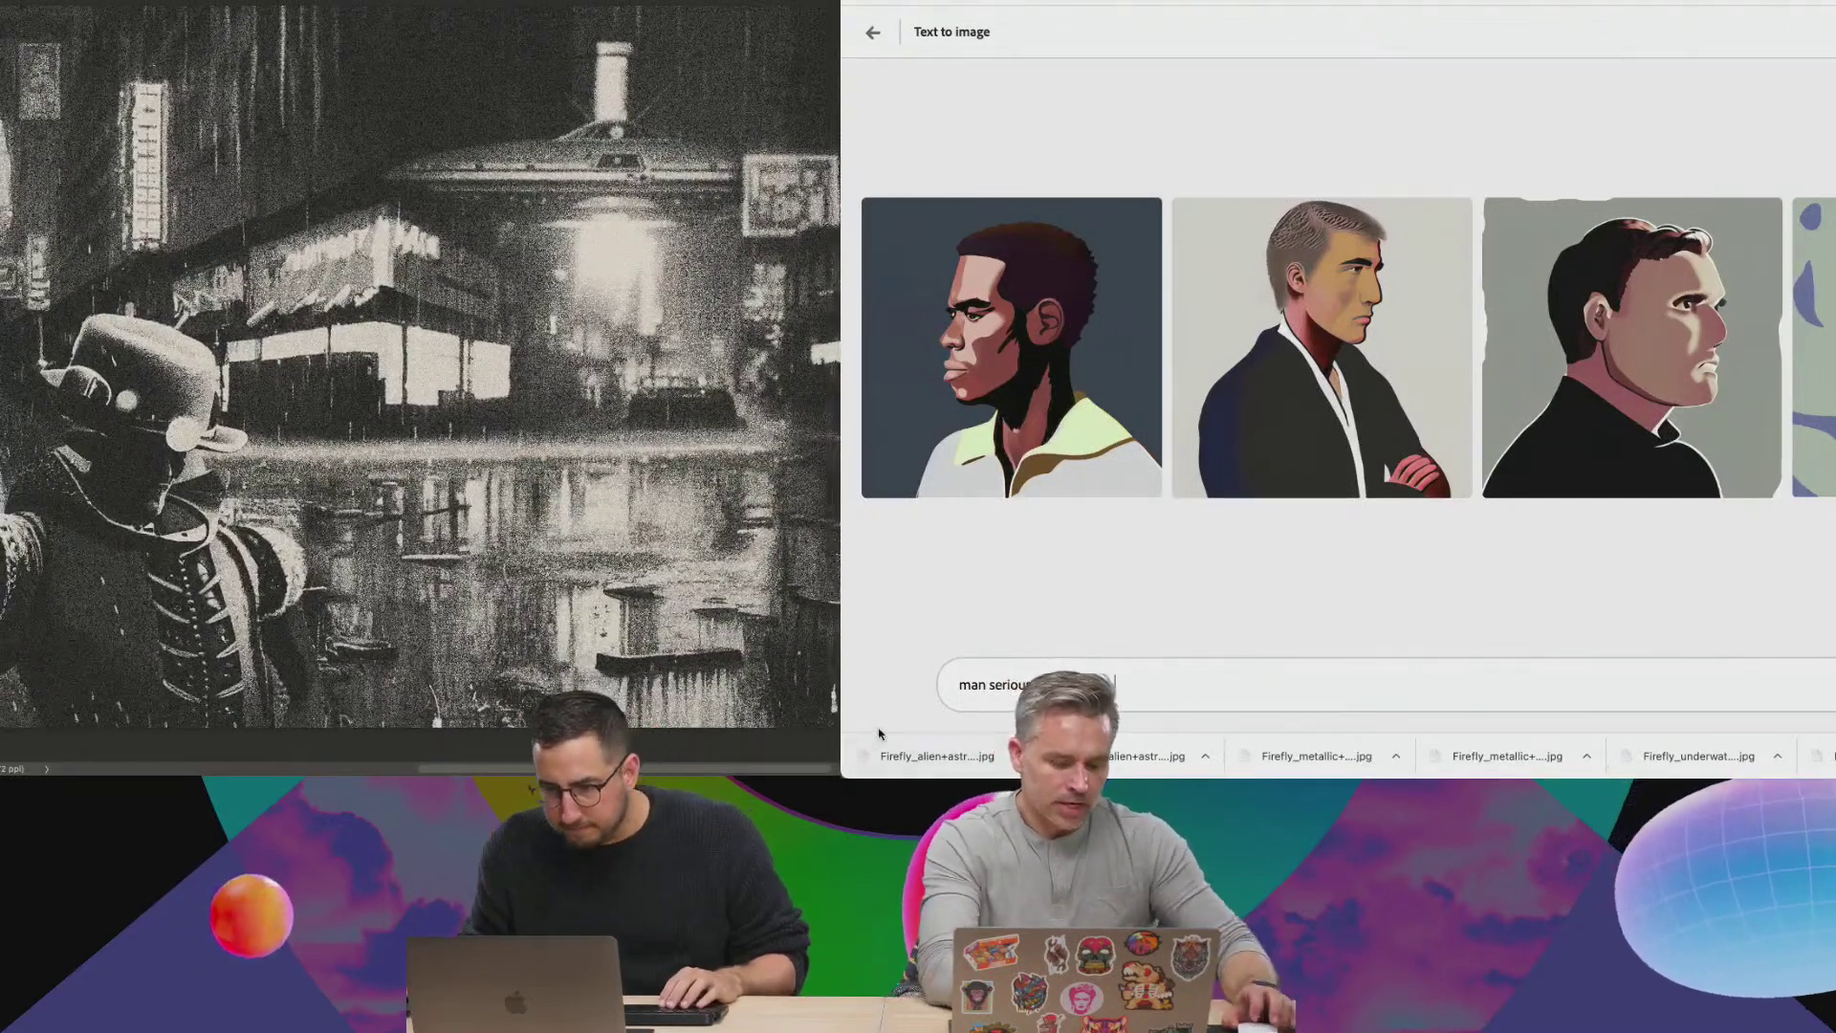
pyautogui.write('c, hope')
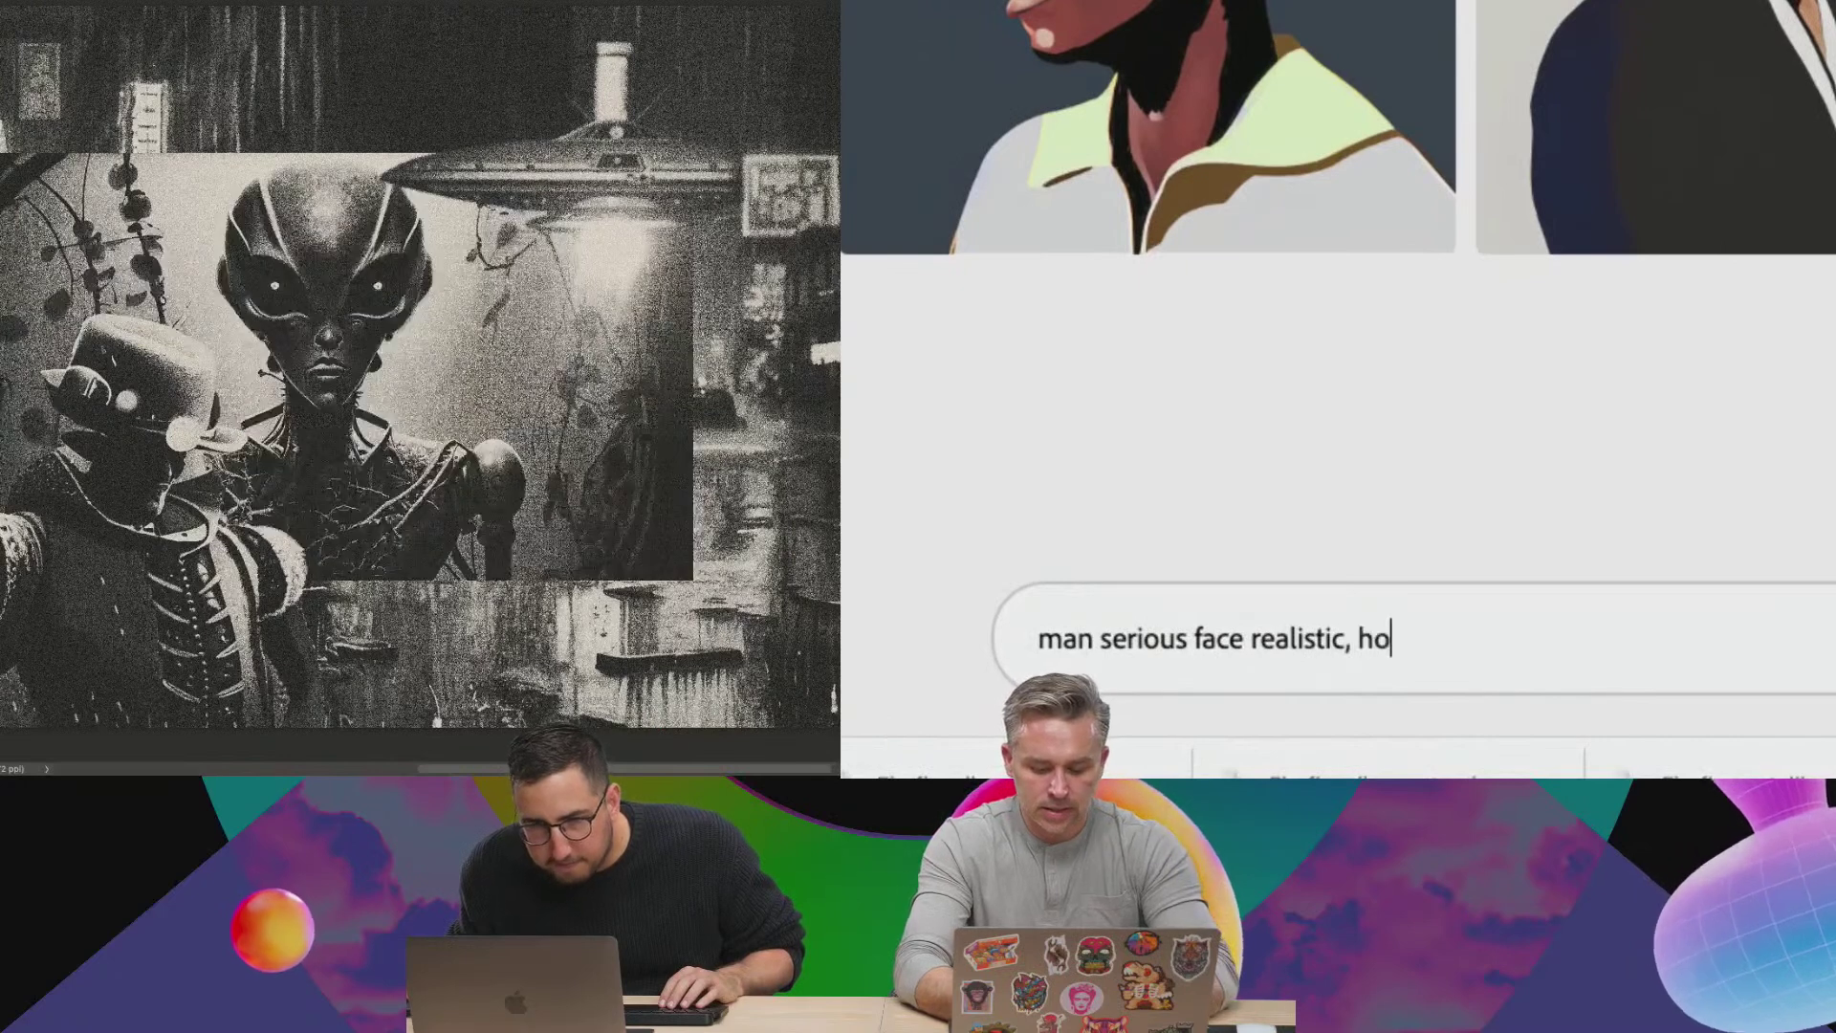
pyautogui.press('BackSpace')
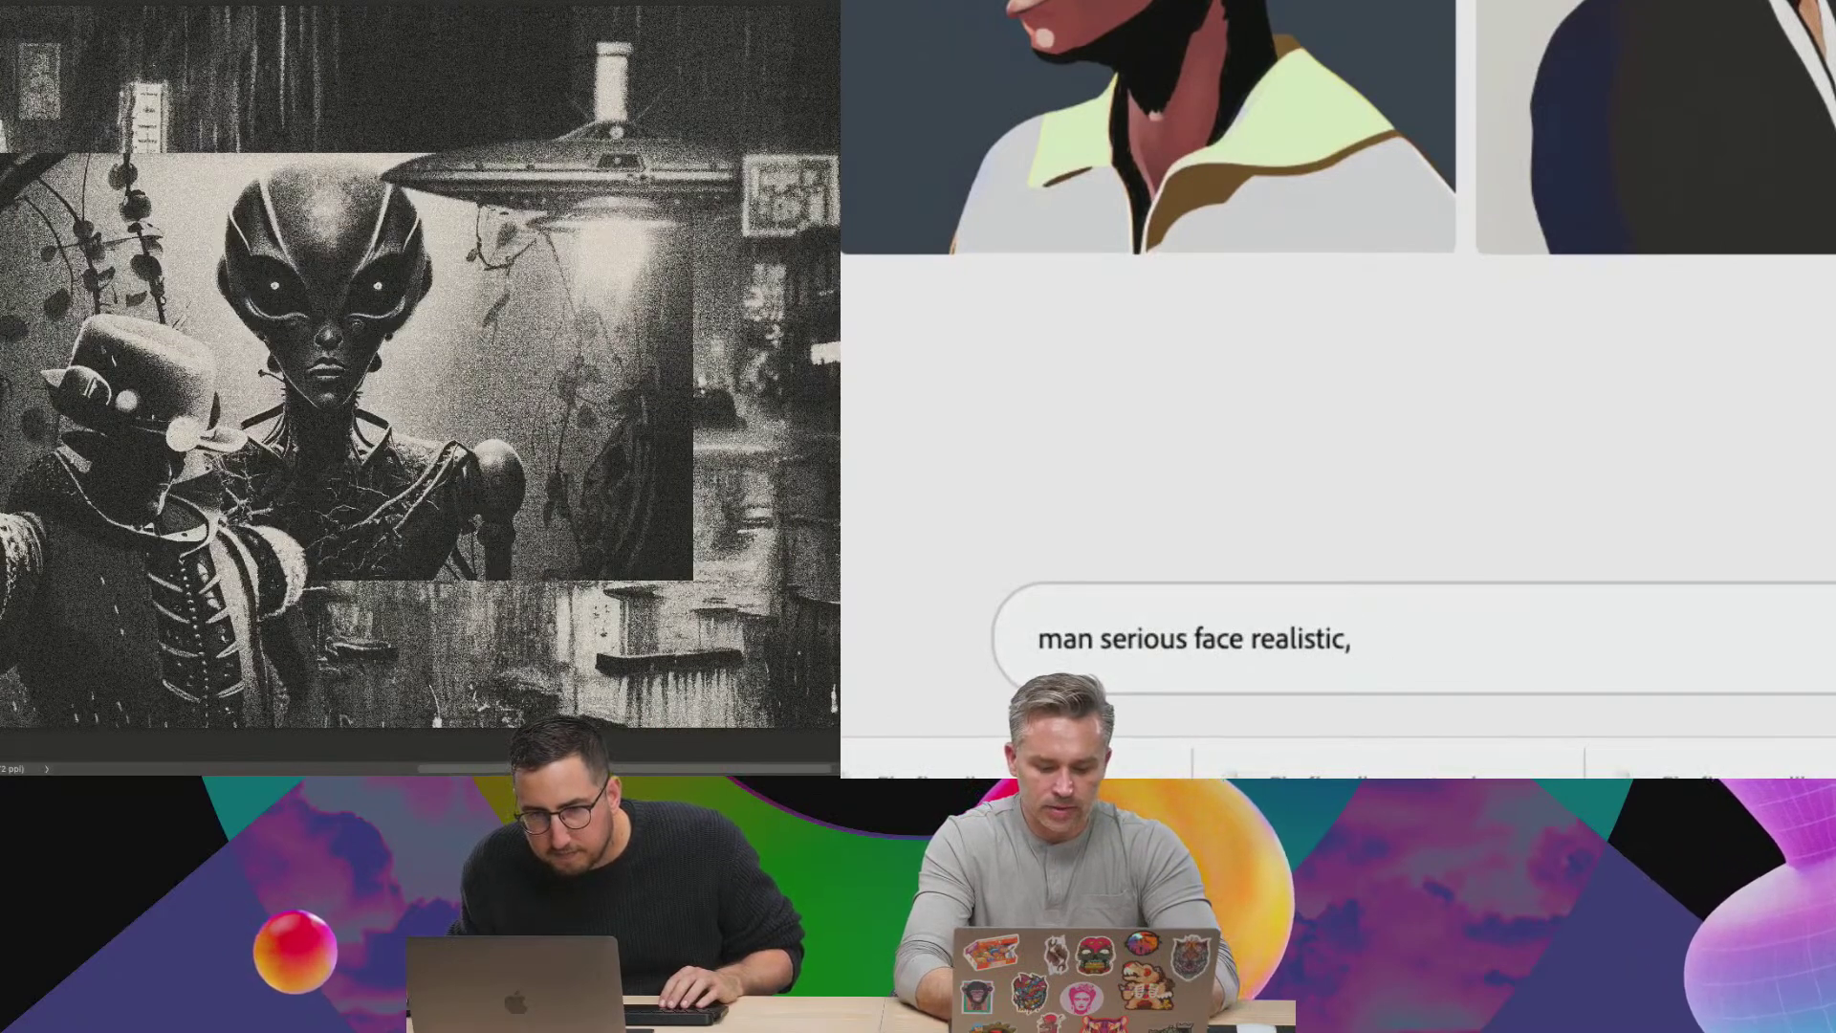
pyautogui.write('hyper realistic, at night')
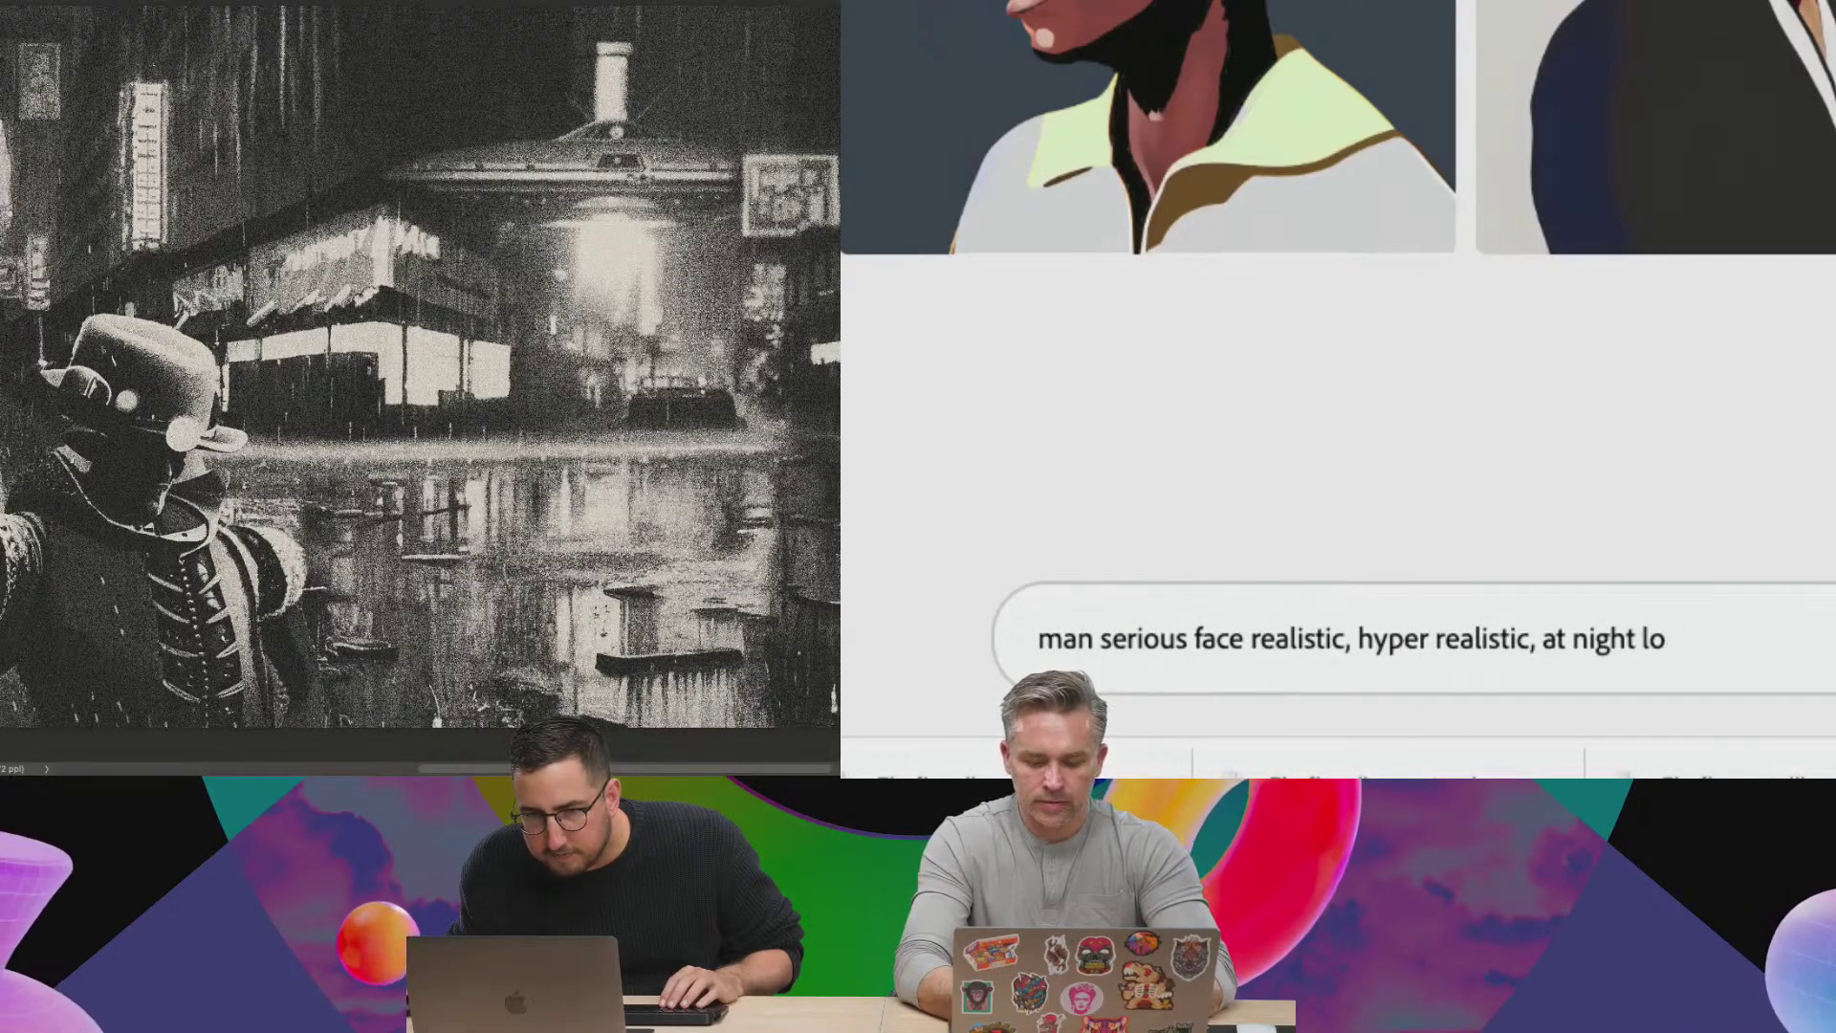
pyautogui.write(', ')
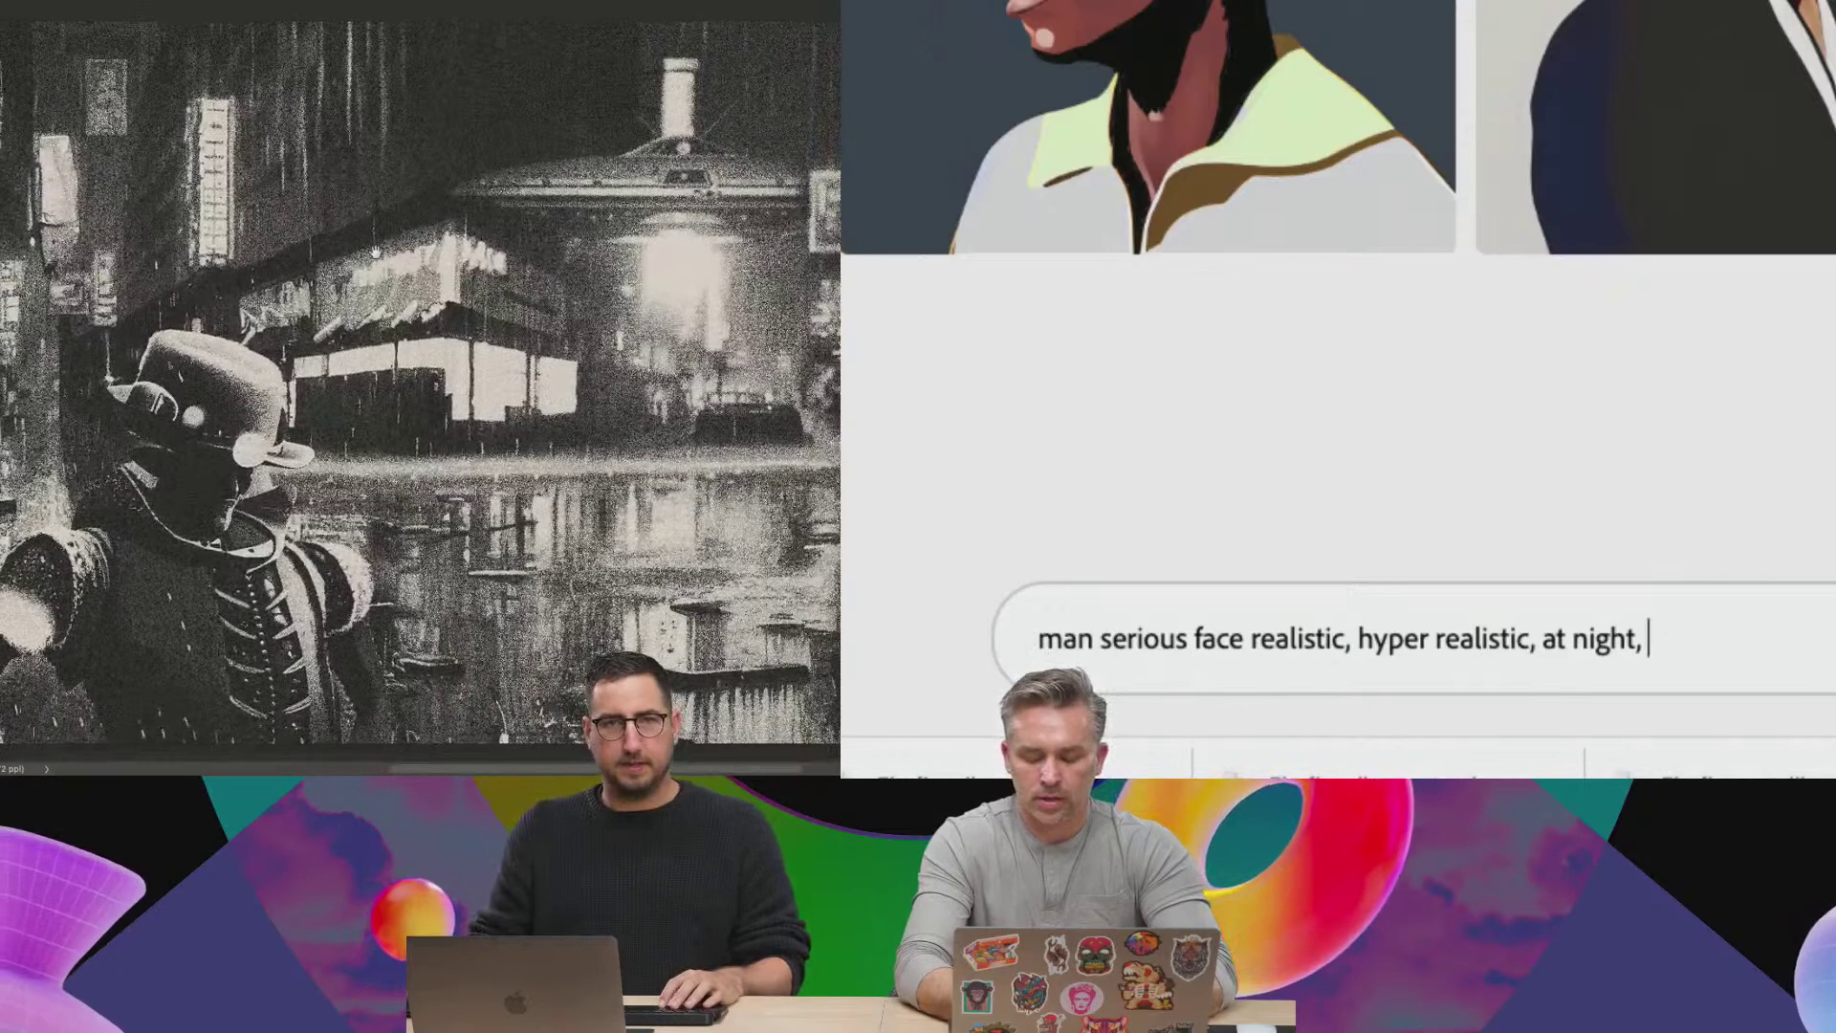
pyautogui.write('looking f')
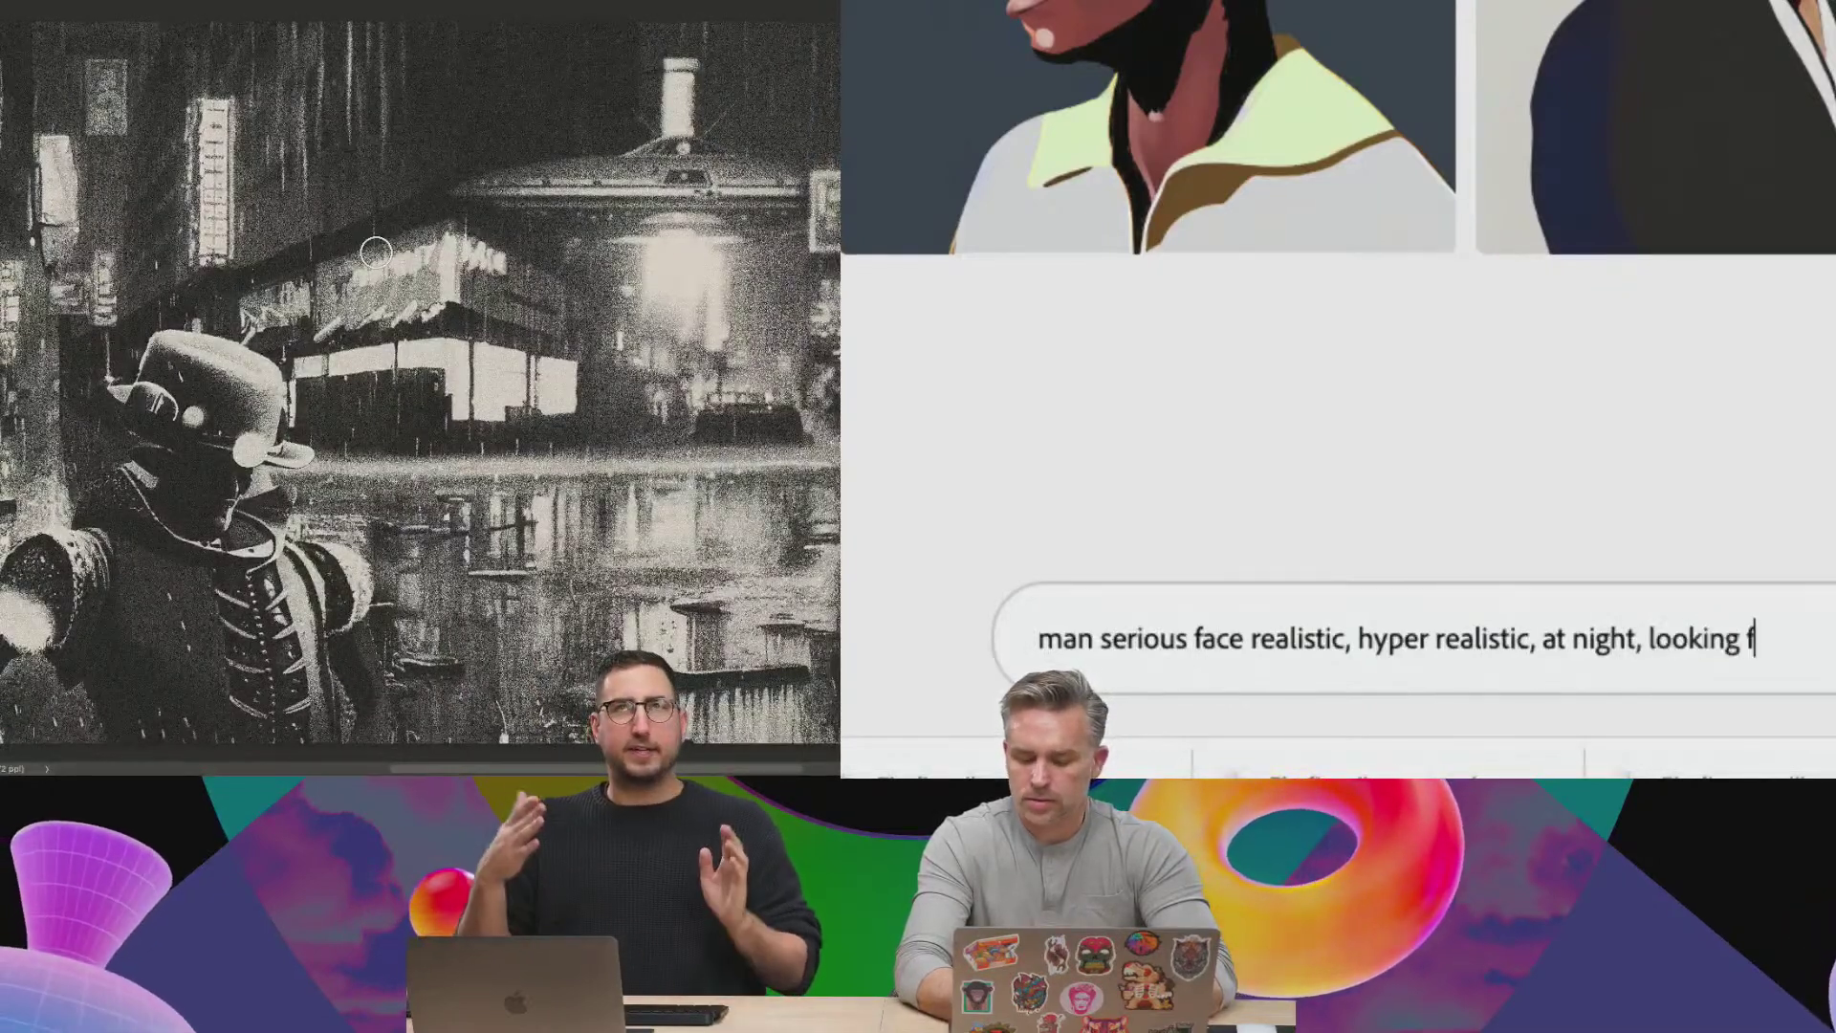
pyautogui.write('orward')
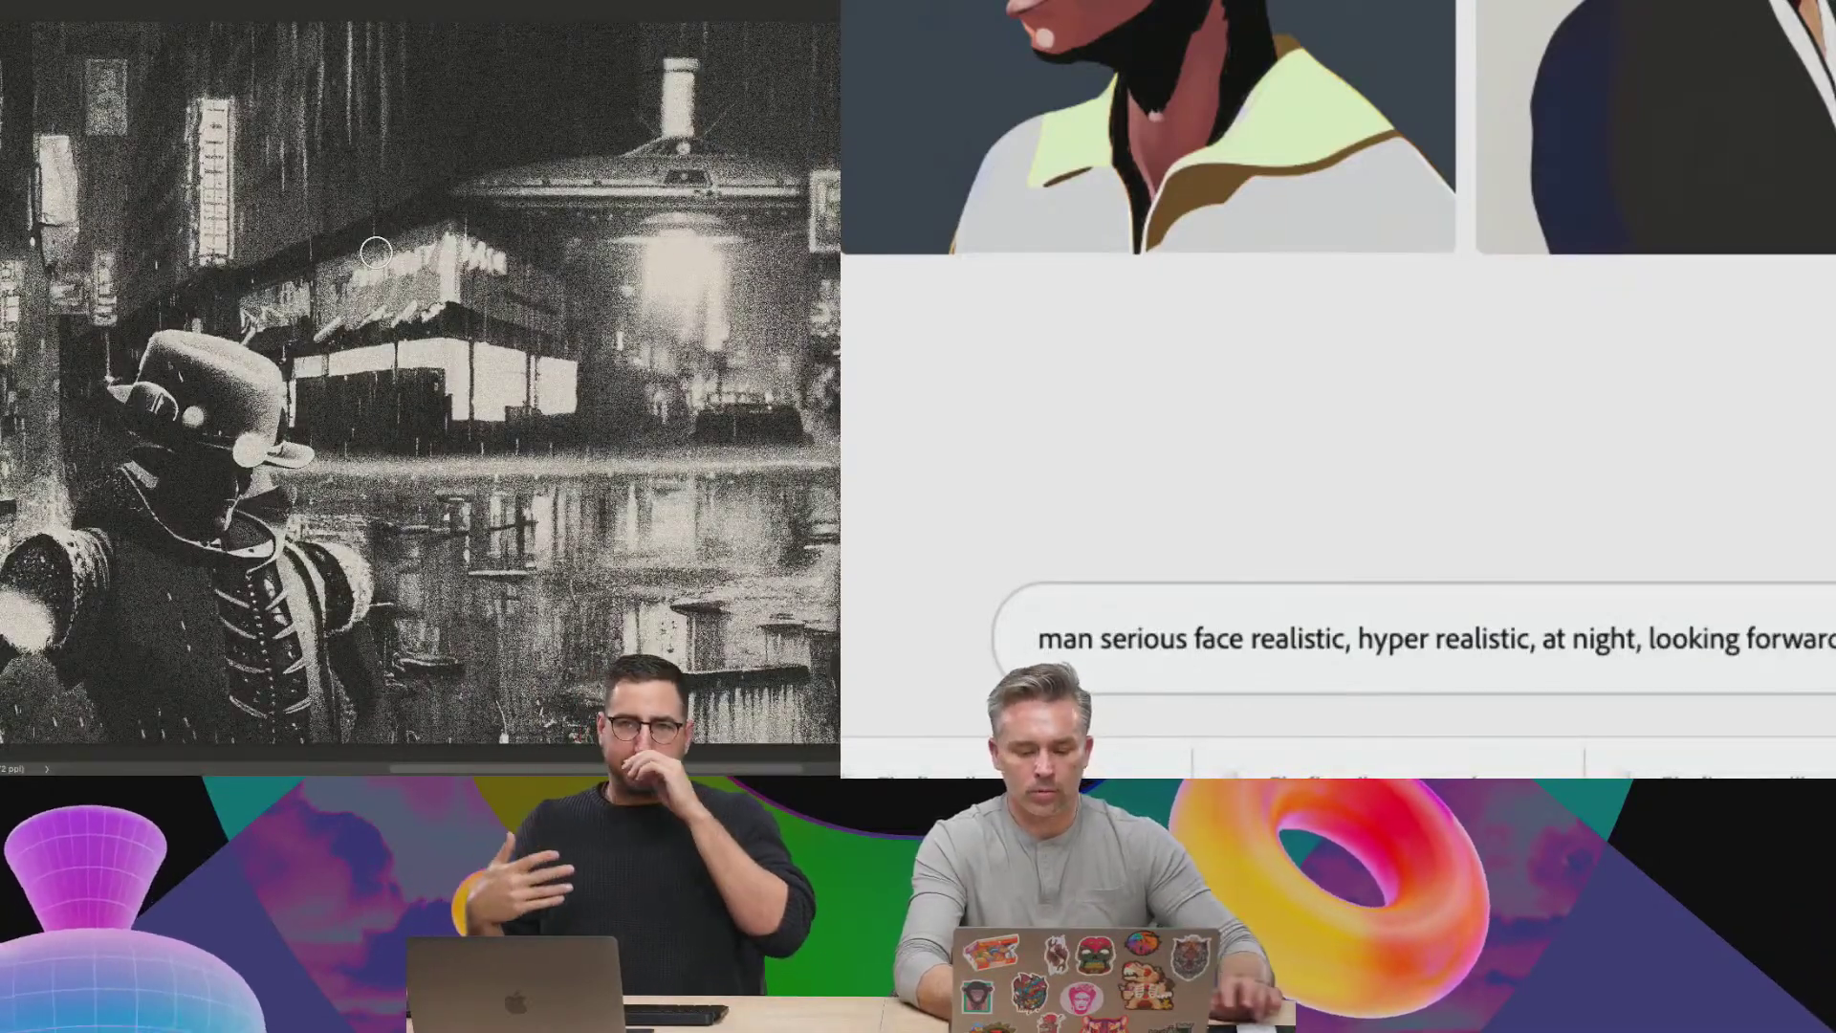
pyautogui.press('Return')
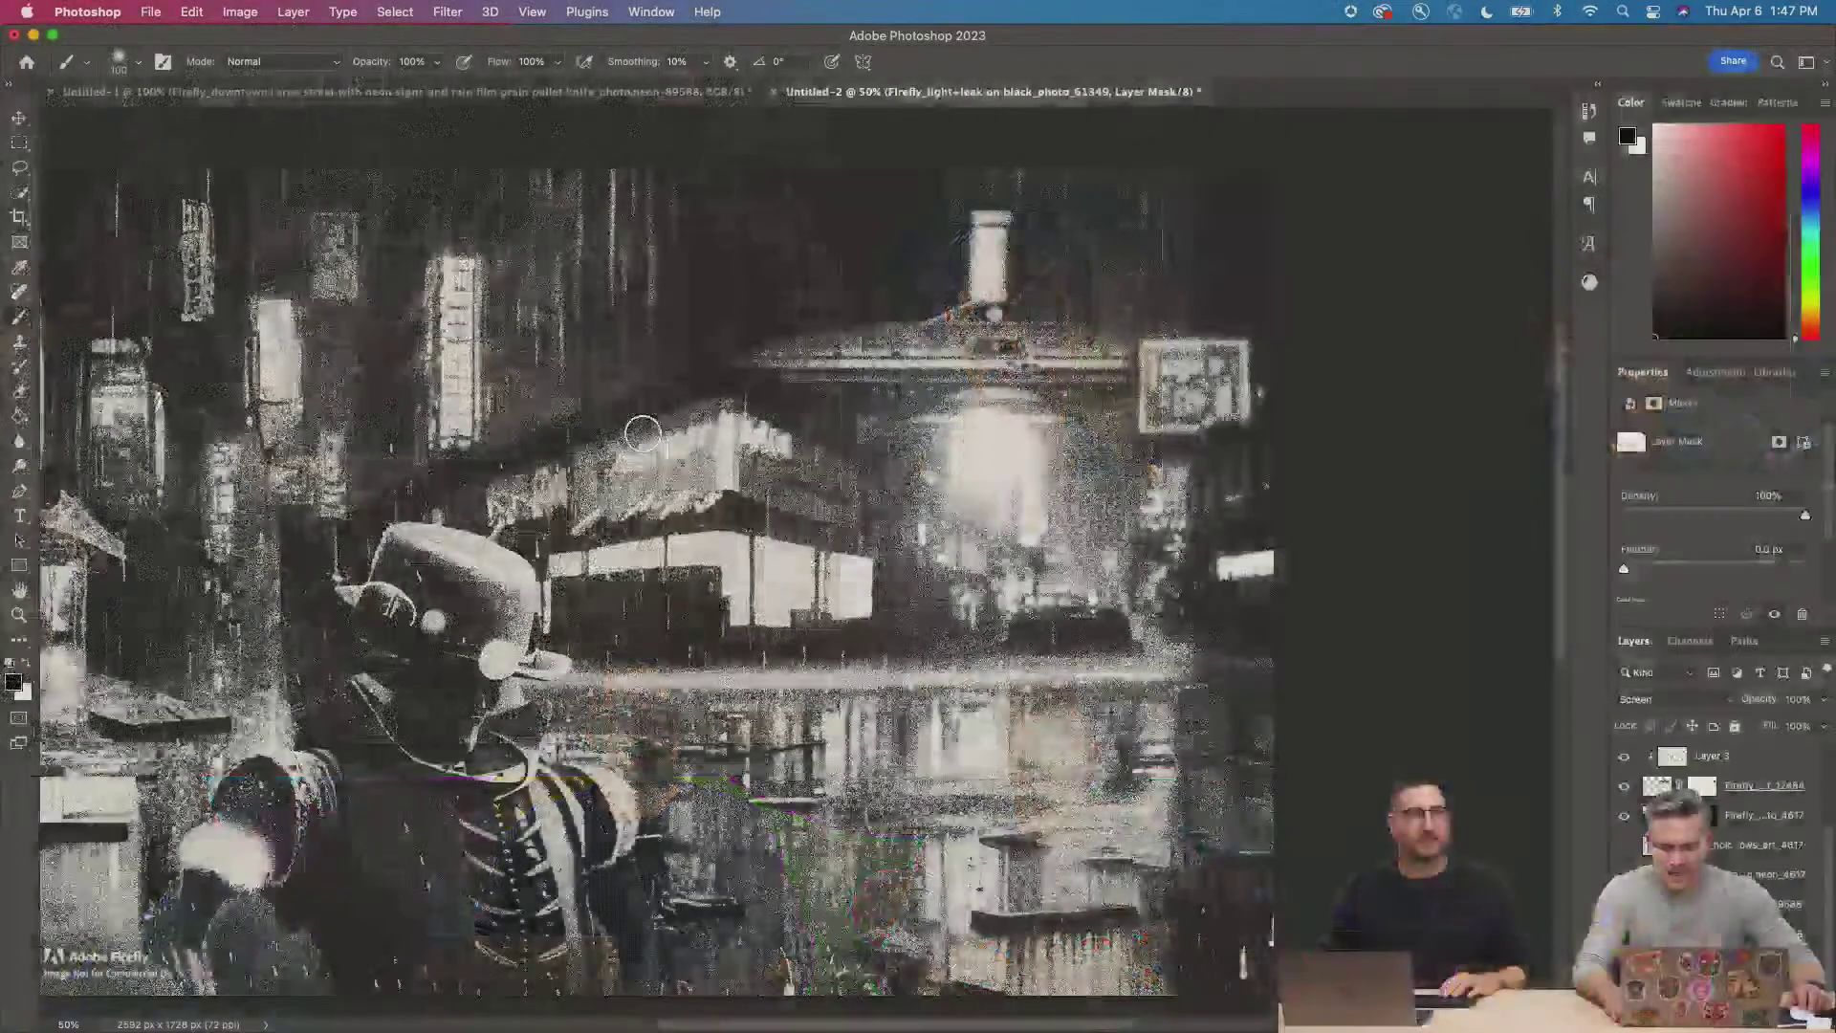
# Switch to Chrome, remove the Photo style from the light leak results and go back to the Firefly home page.
pyautogui.moveTo(868, 576)
pyautogui.mouseDown()
pyautogui.moveTo(867, 491)
pyautogui.moveTo(983, 480)
pyautogui.moveTo(949, 505)
pyautogui.moveTo(965, 500)
pyautogui.mouseUp()
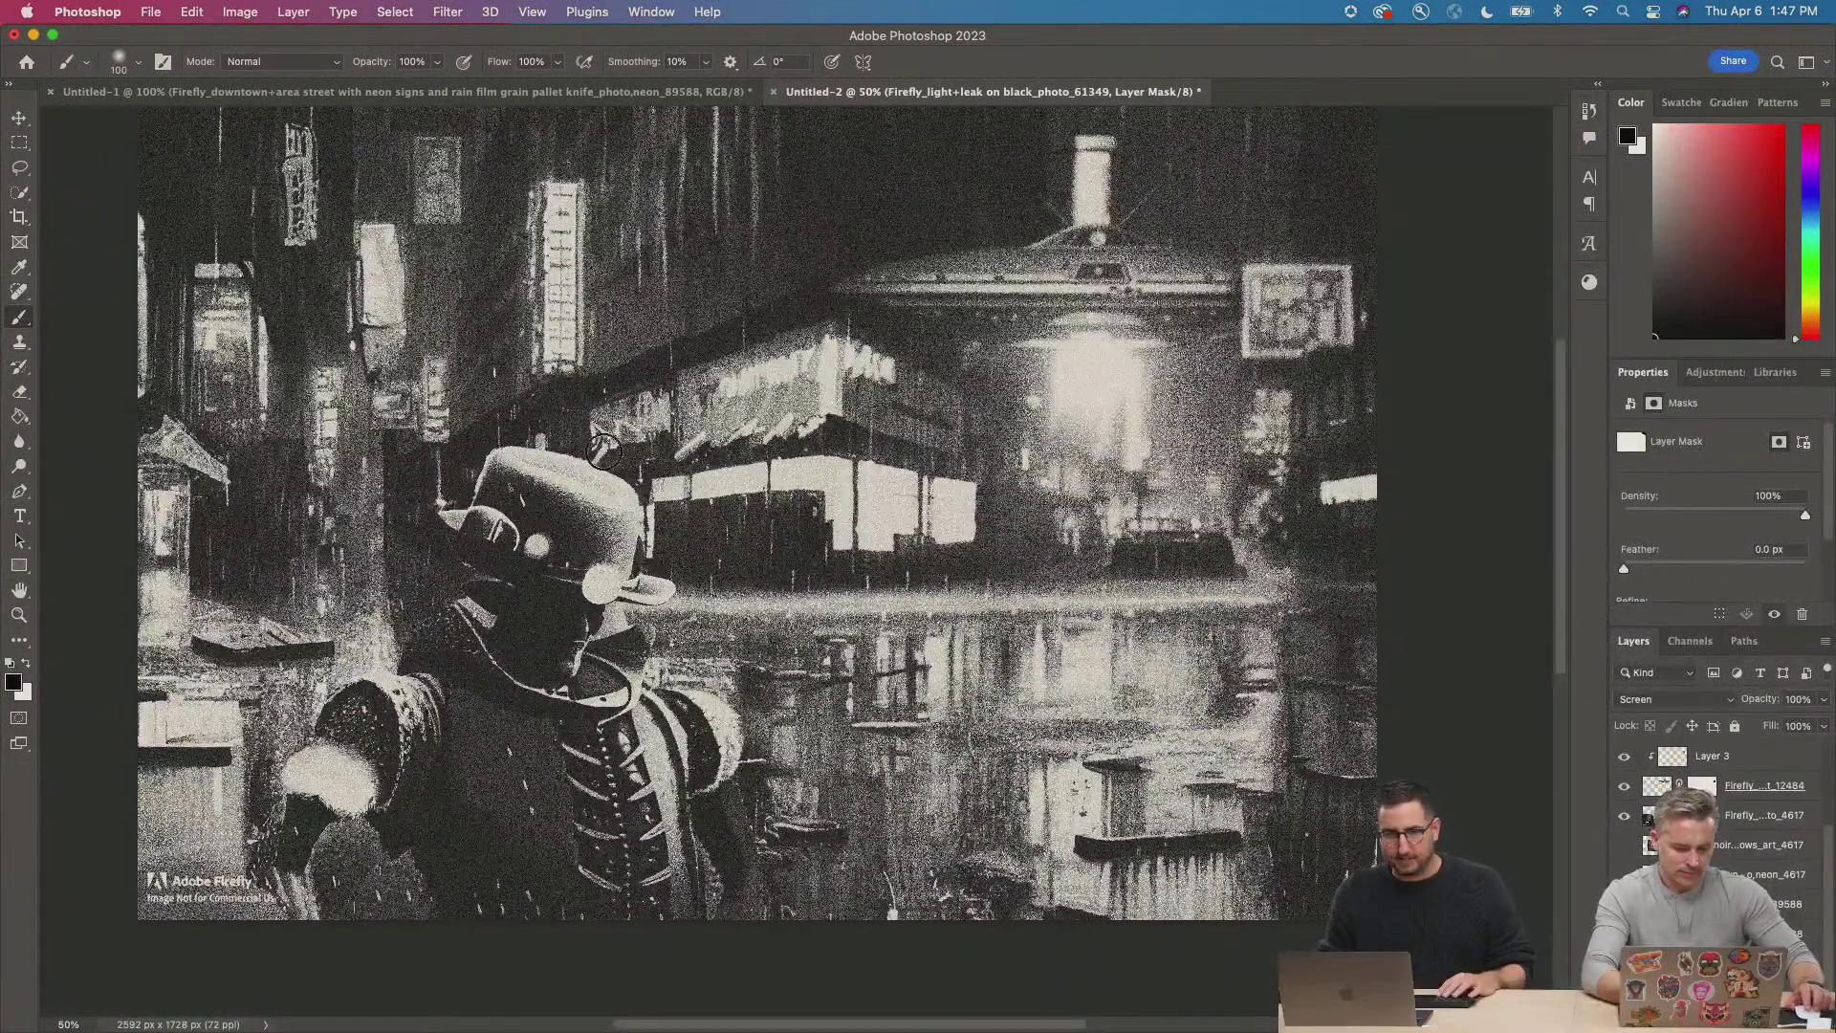
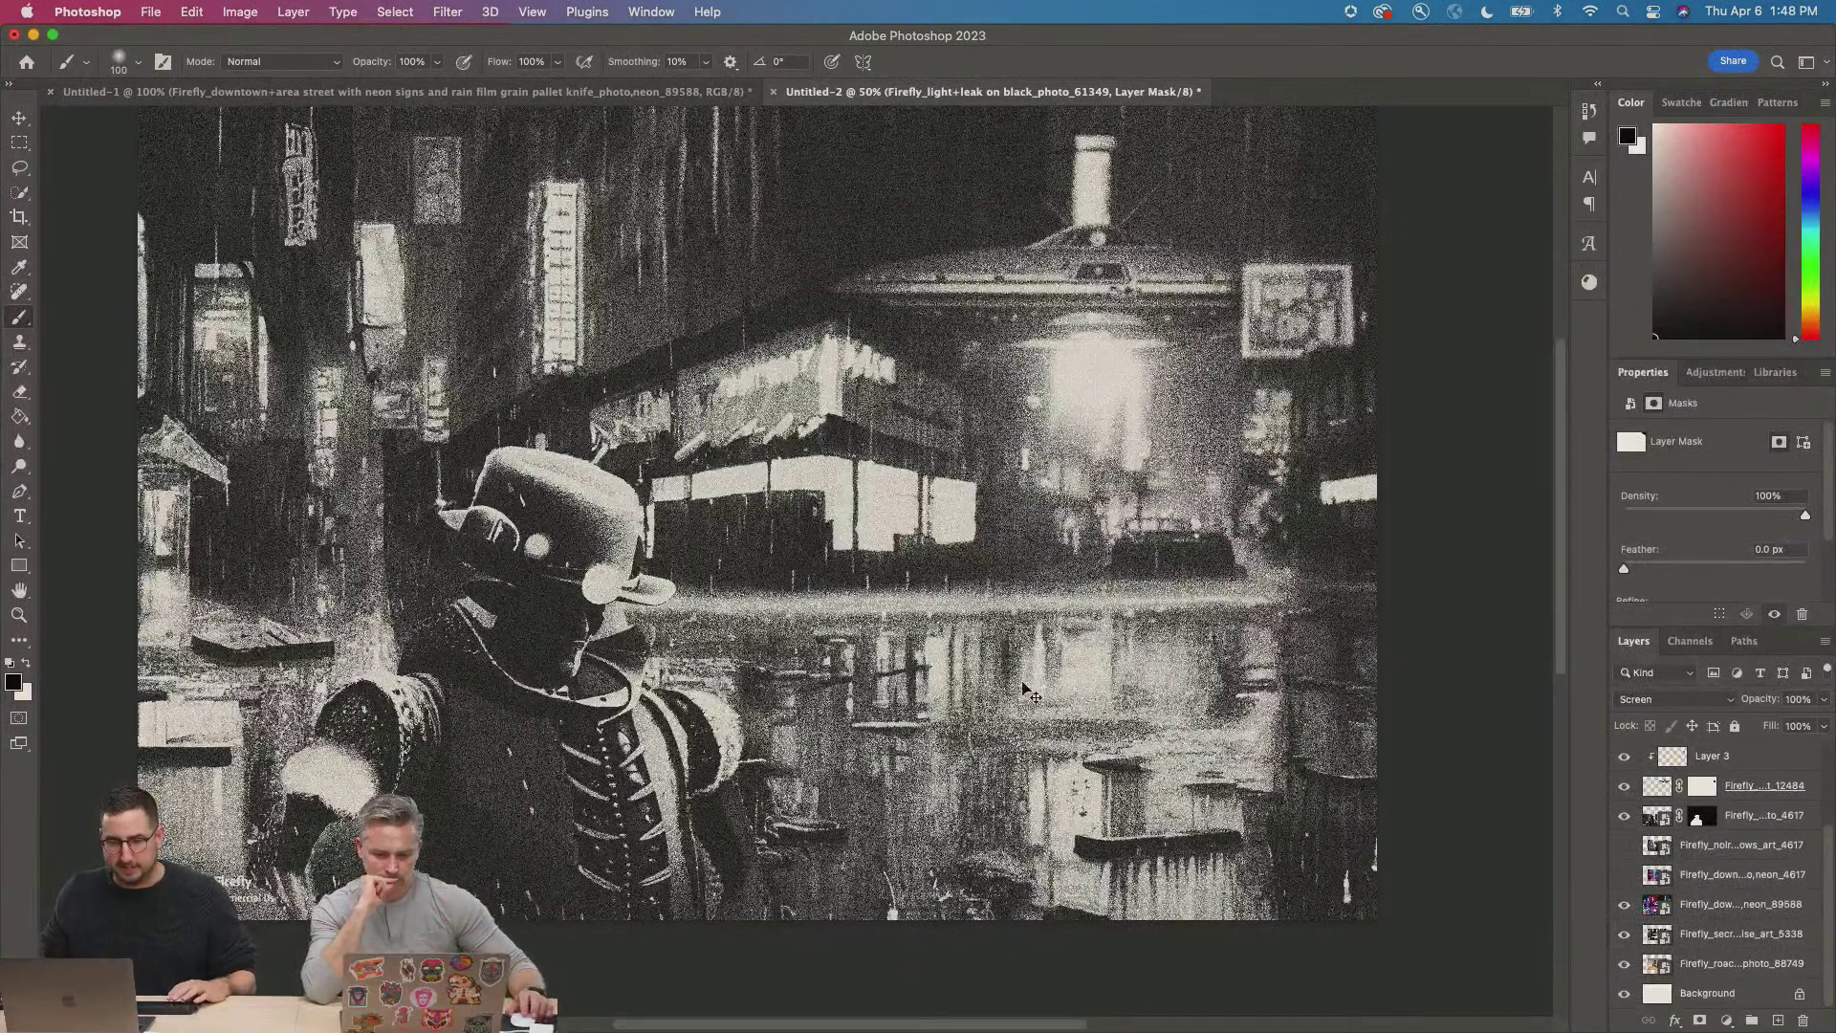
pyautogui.press('super+Tab')
pyautogui.press('super+Tab')
pyautogui.press('Tab')
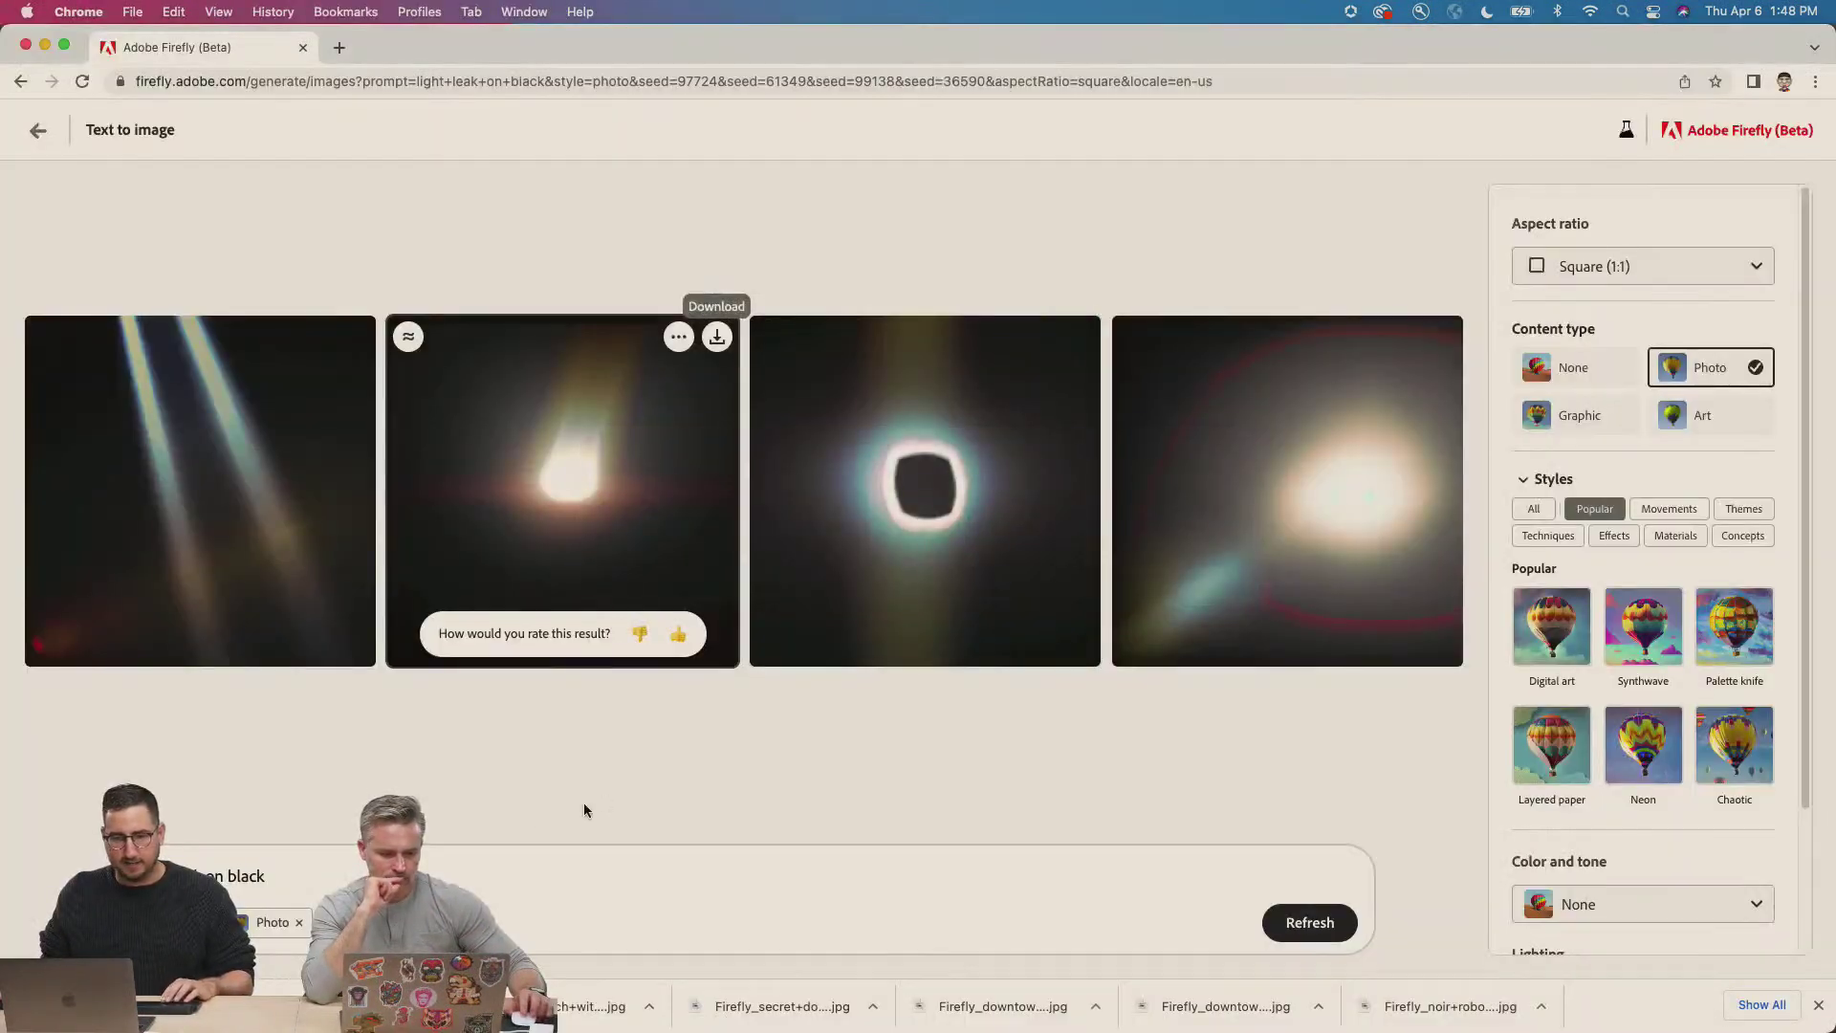
pyautogui.click(297, 922)
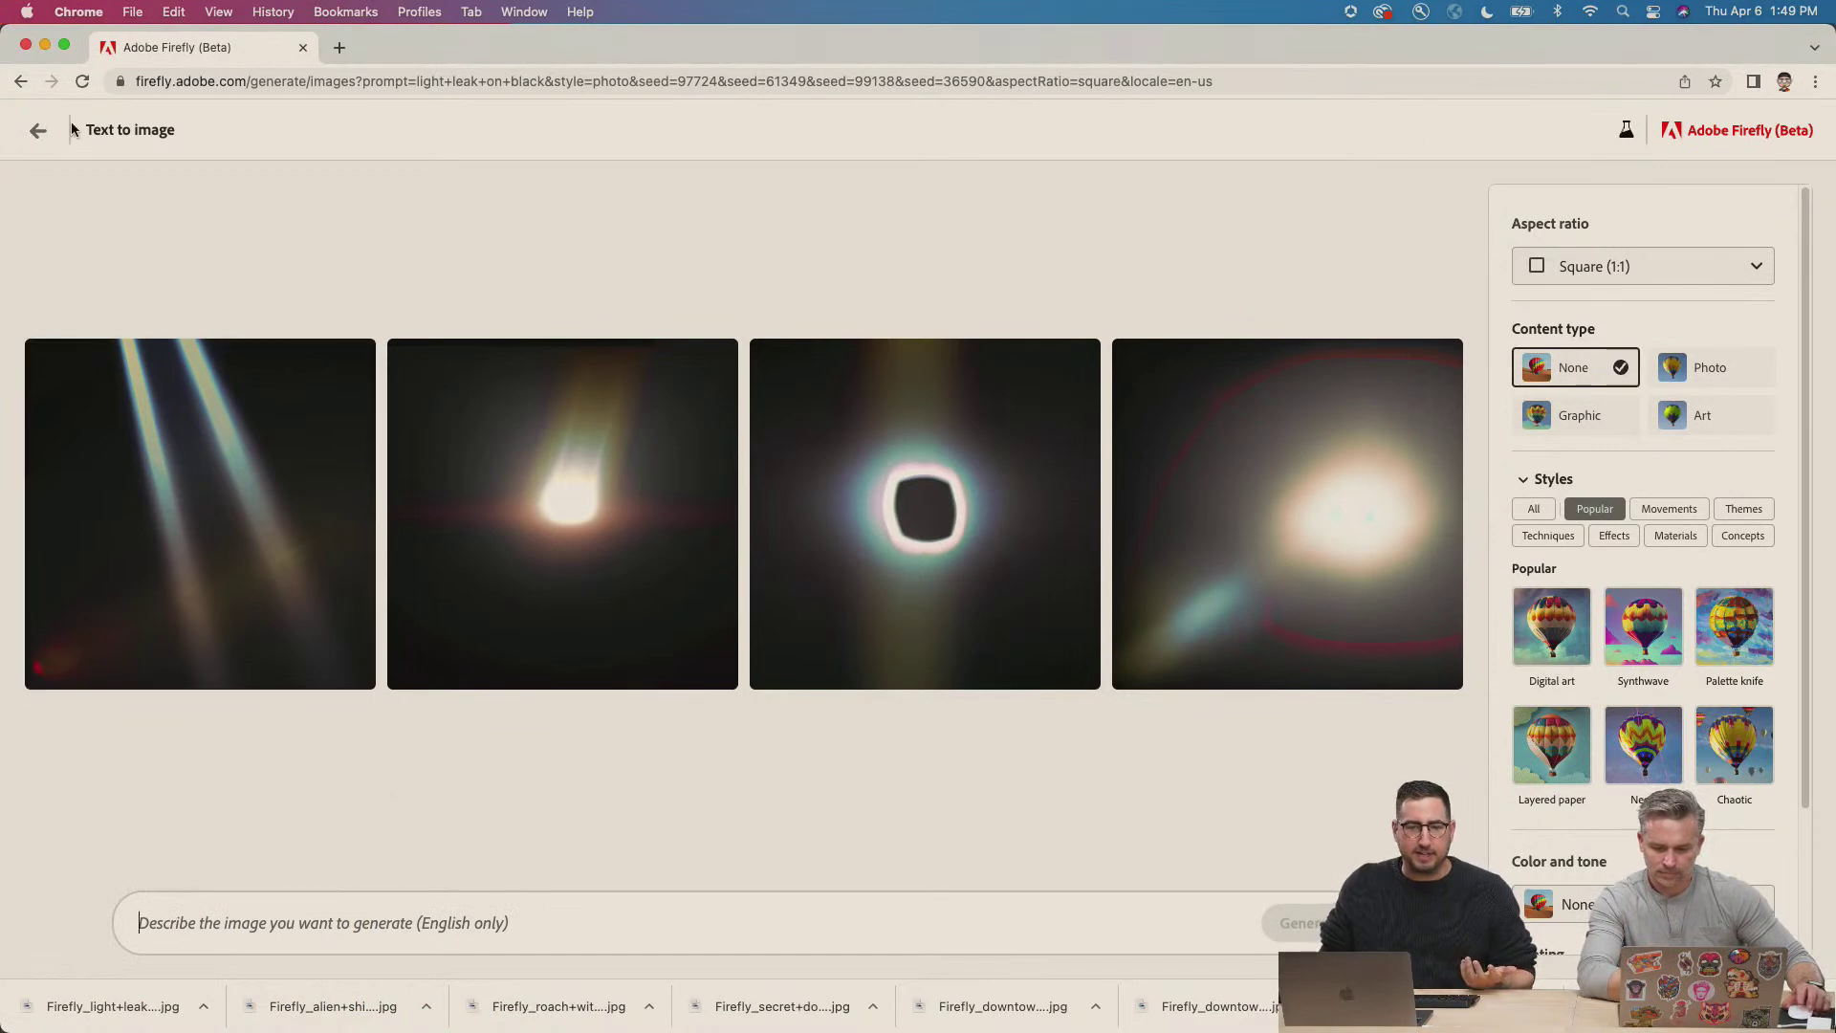
pyautogui.click(37, 130)
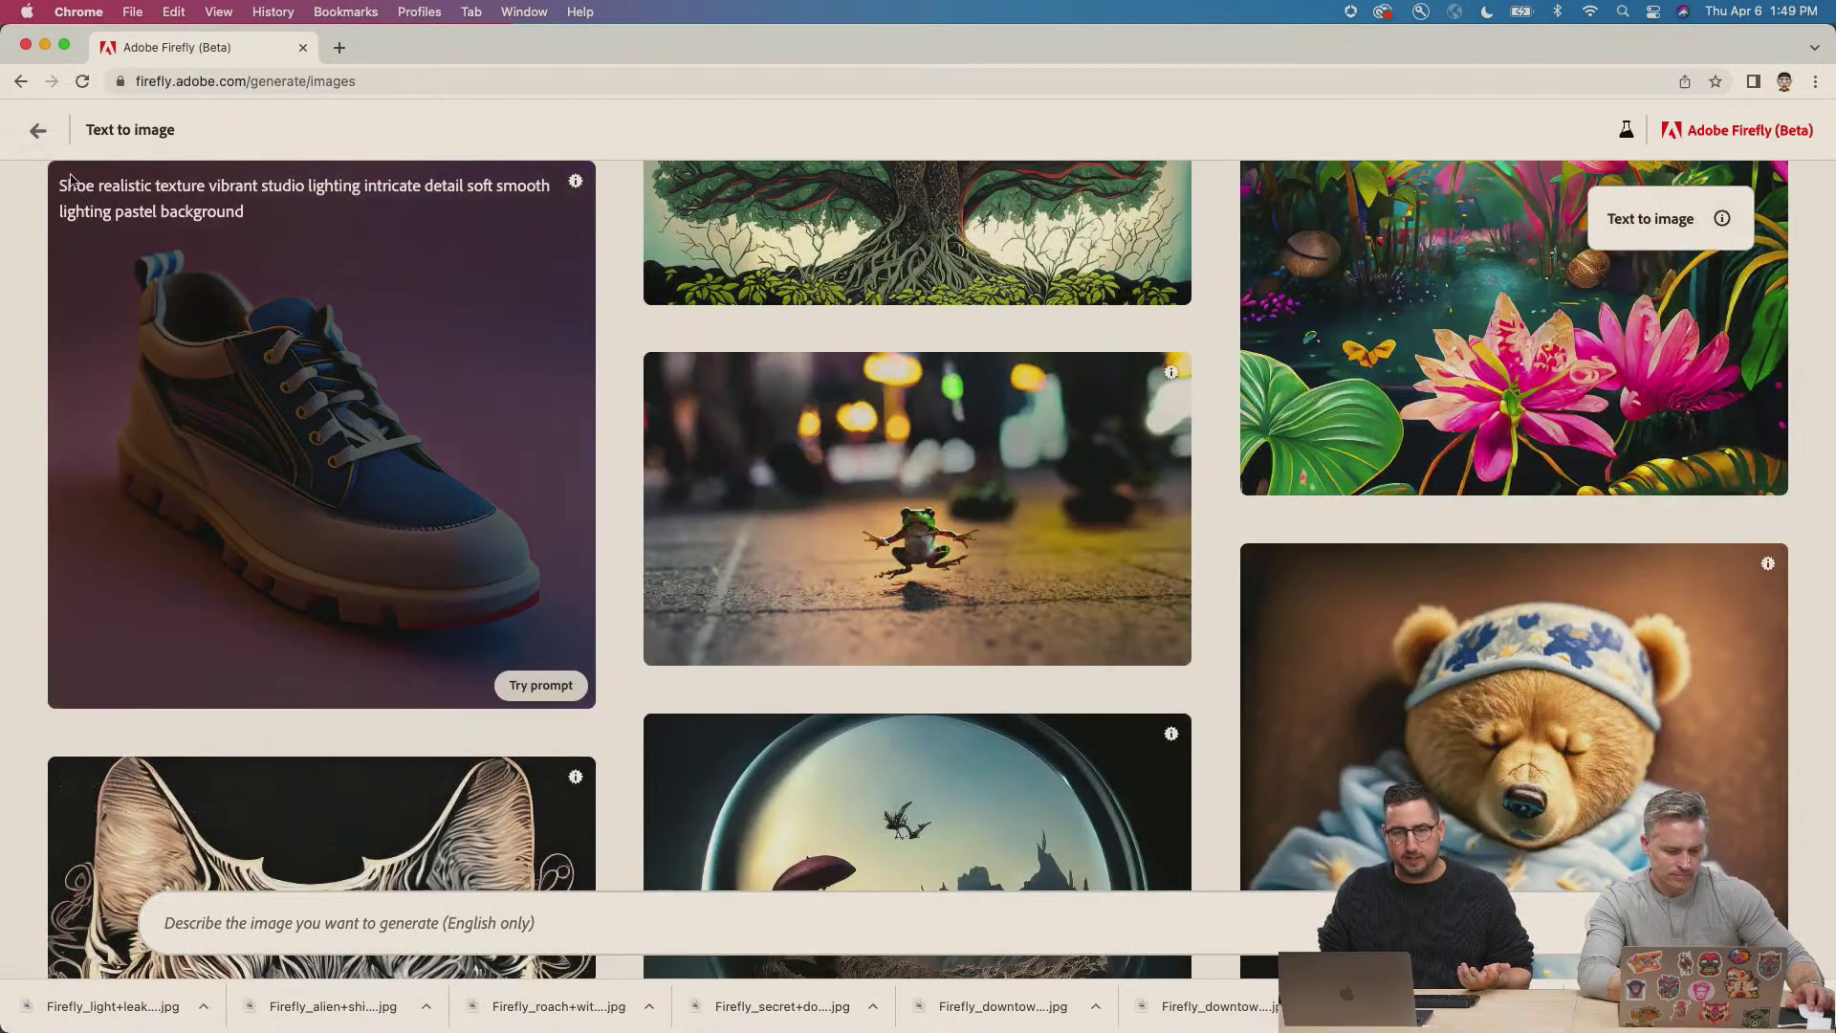
pyautogui.click(37, 130)
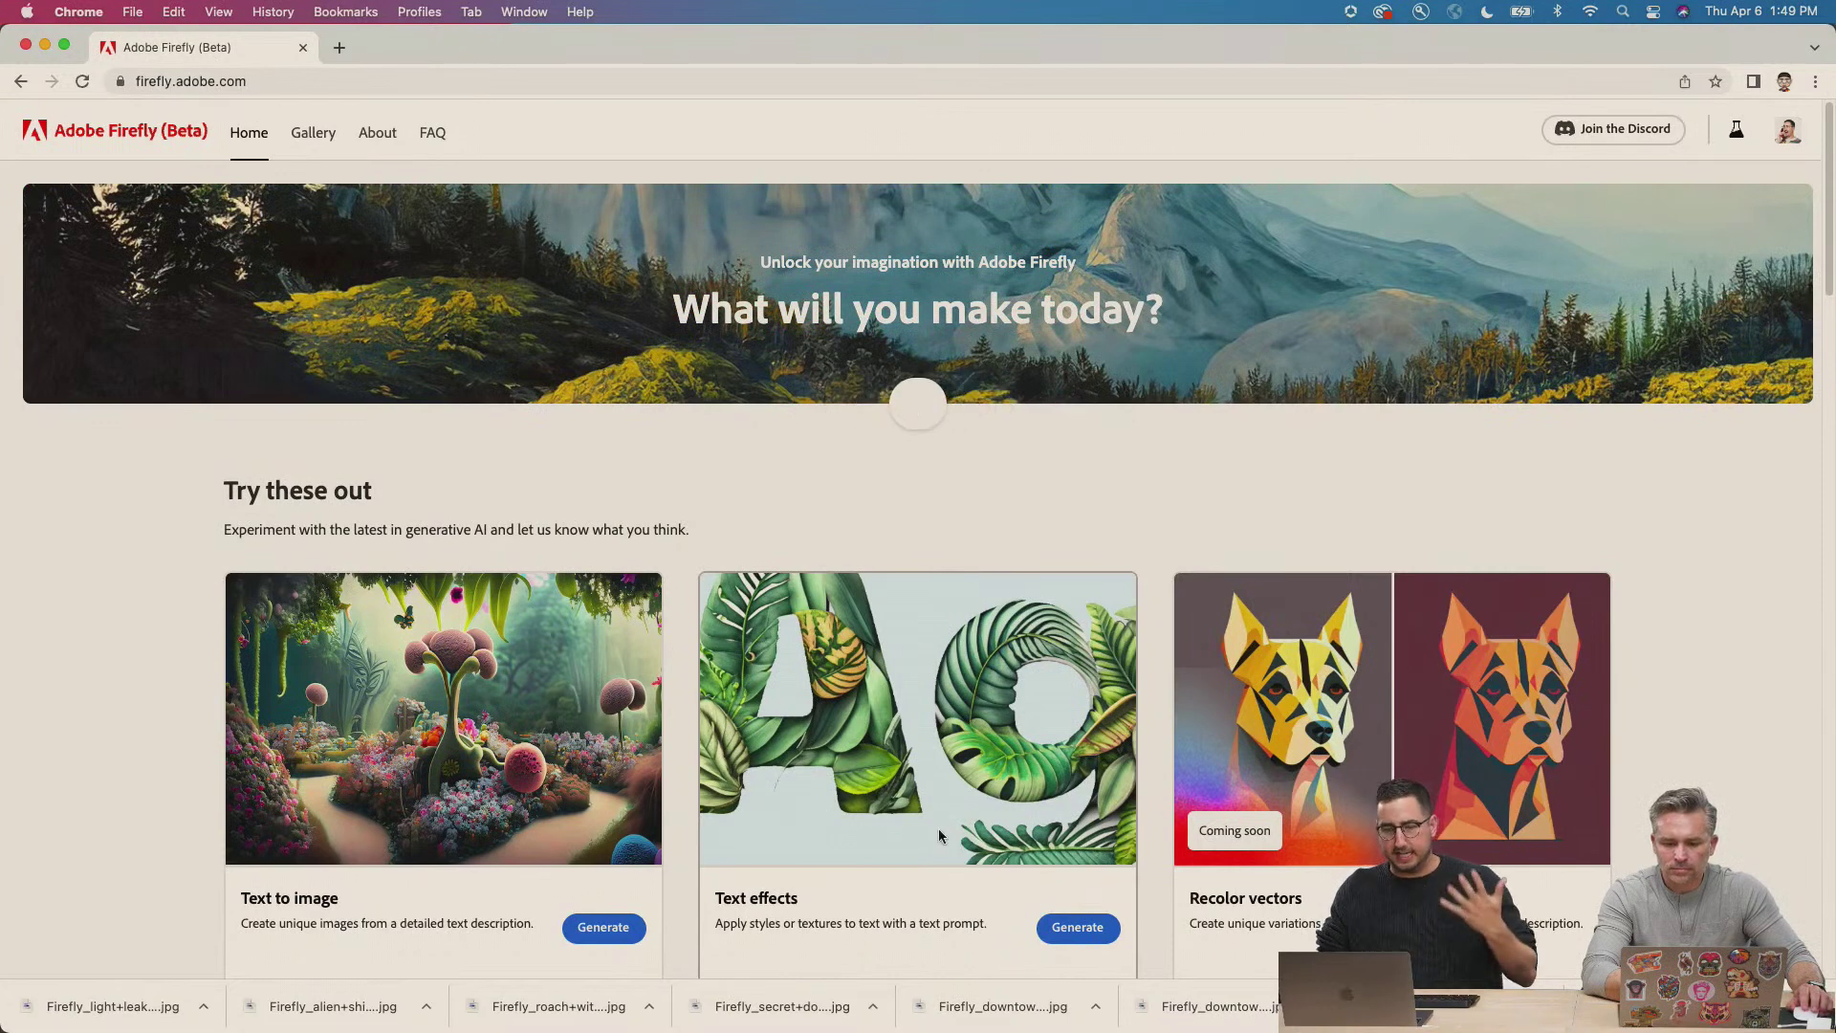
# Open Text to image and enter the prompt "a full alphabet of letters that are bold with sans serif type specimen sheet".
pyautogui.click(443, 797)
pyautogui.click(555, 921)
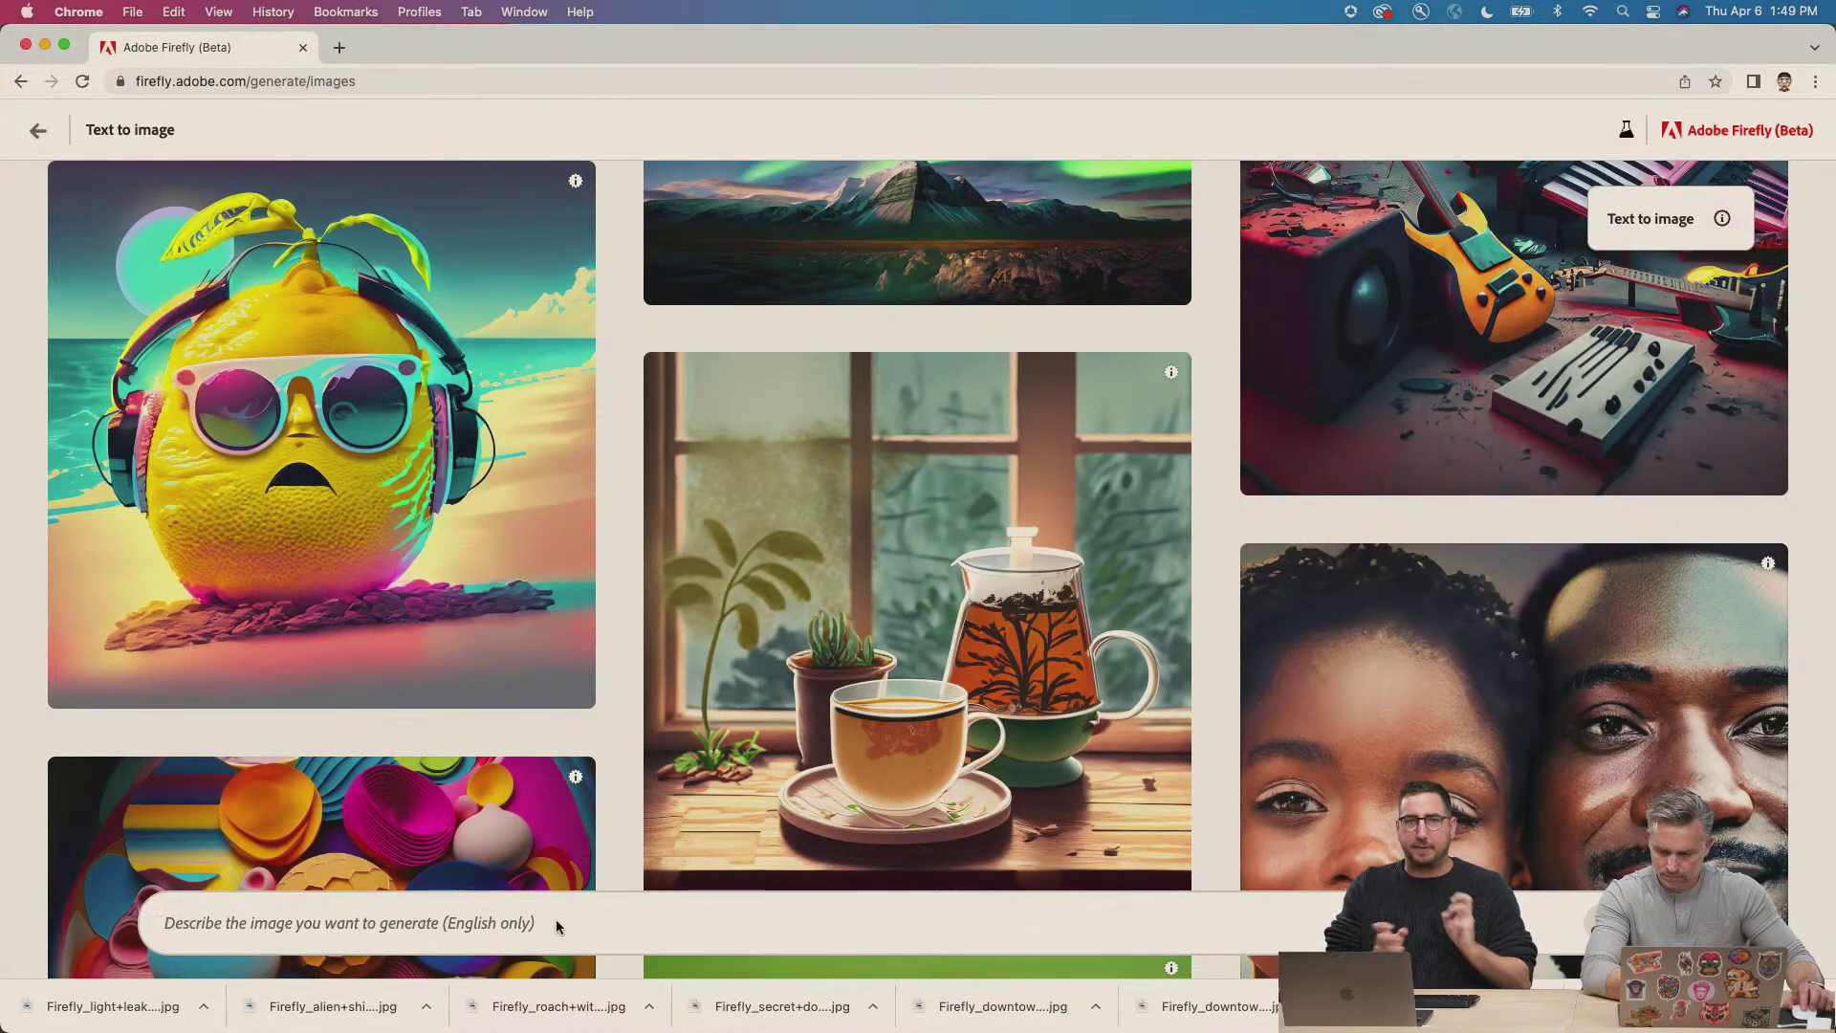
pyautogui.write('a full alphabet of letters that are')
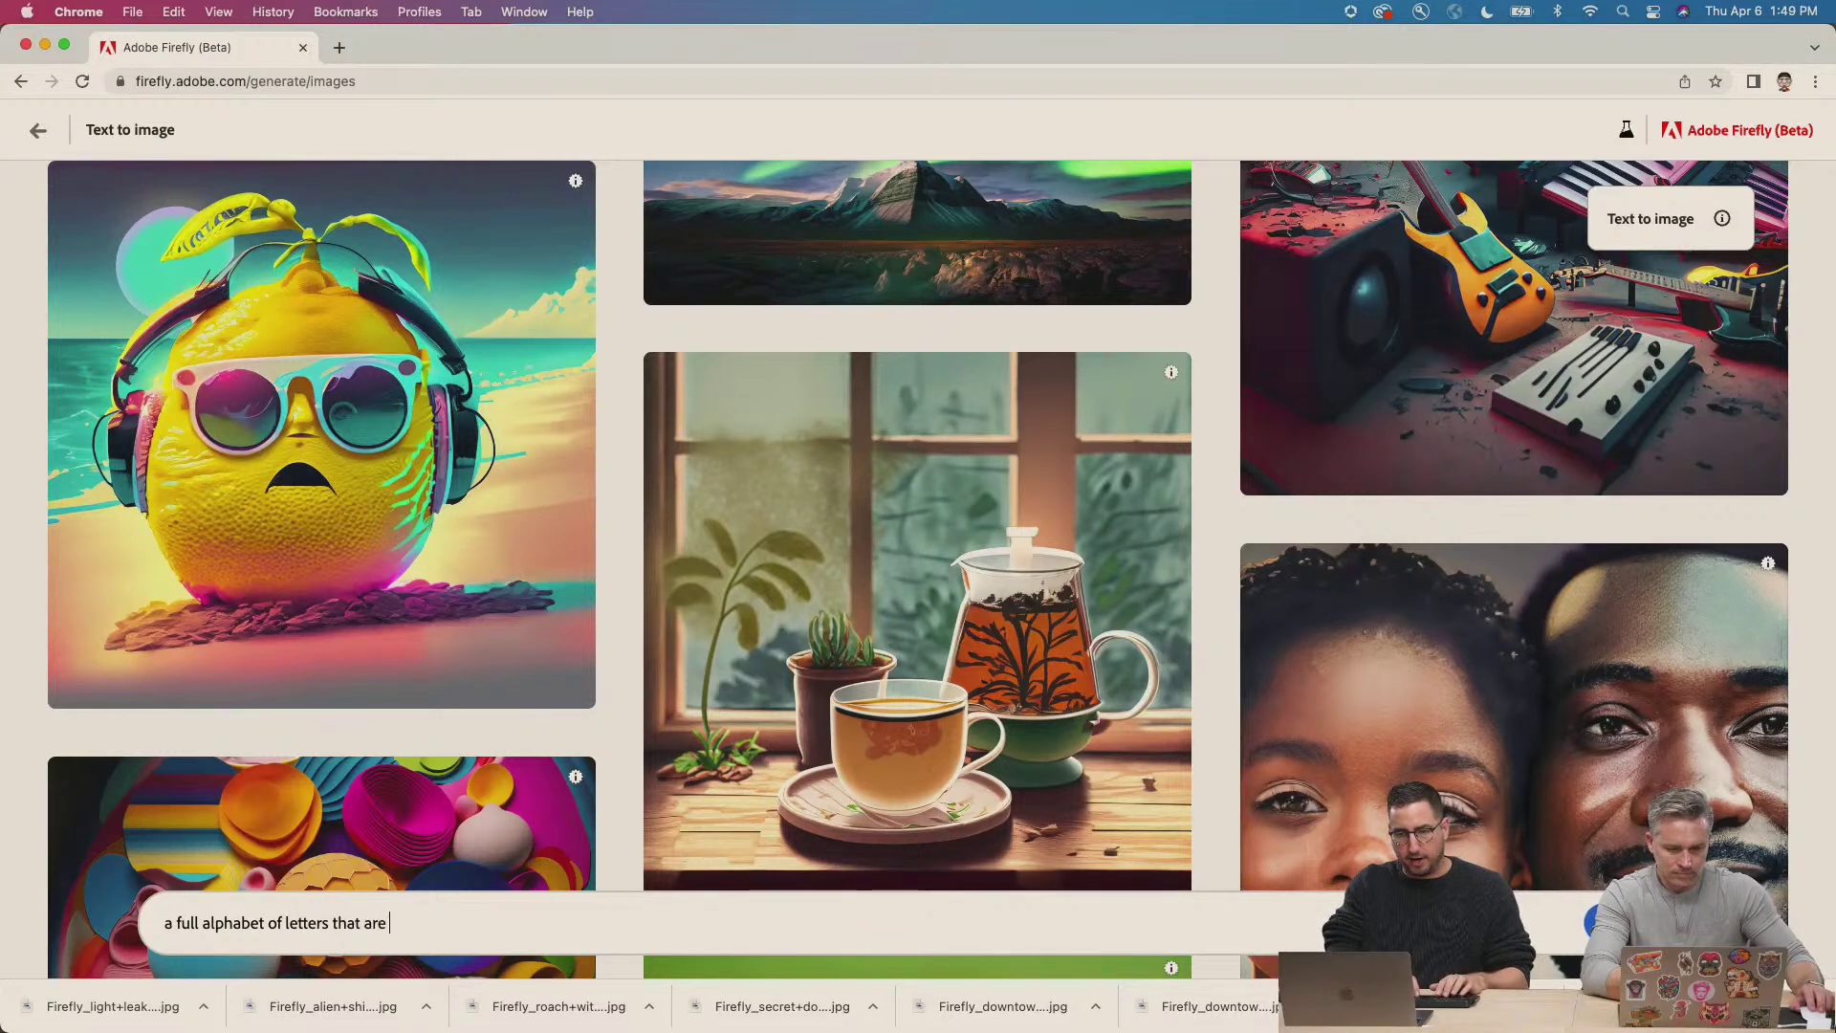
pyautogui.write('d')
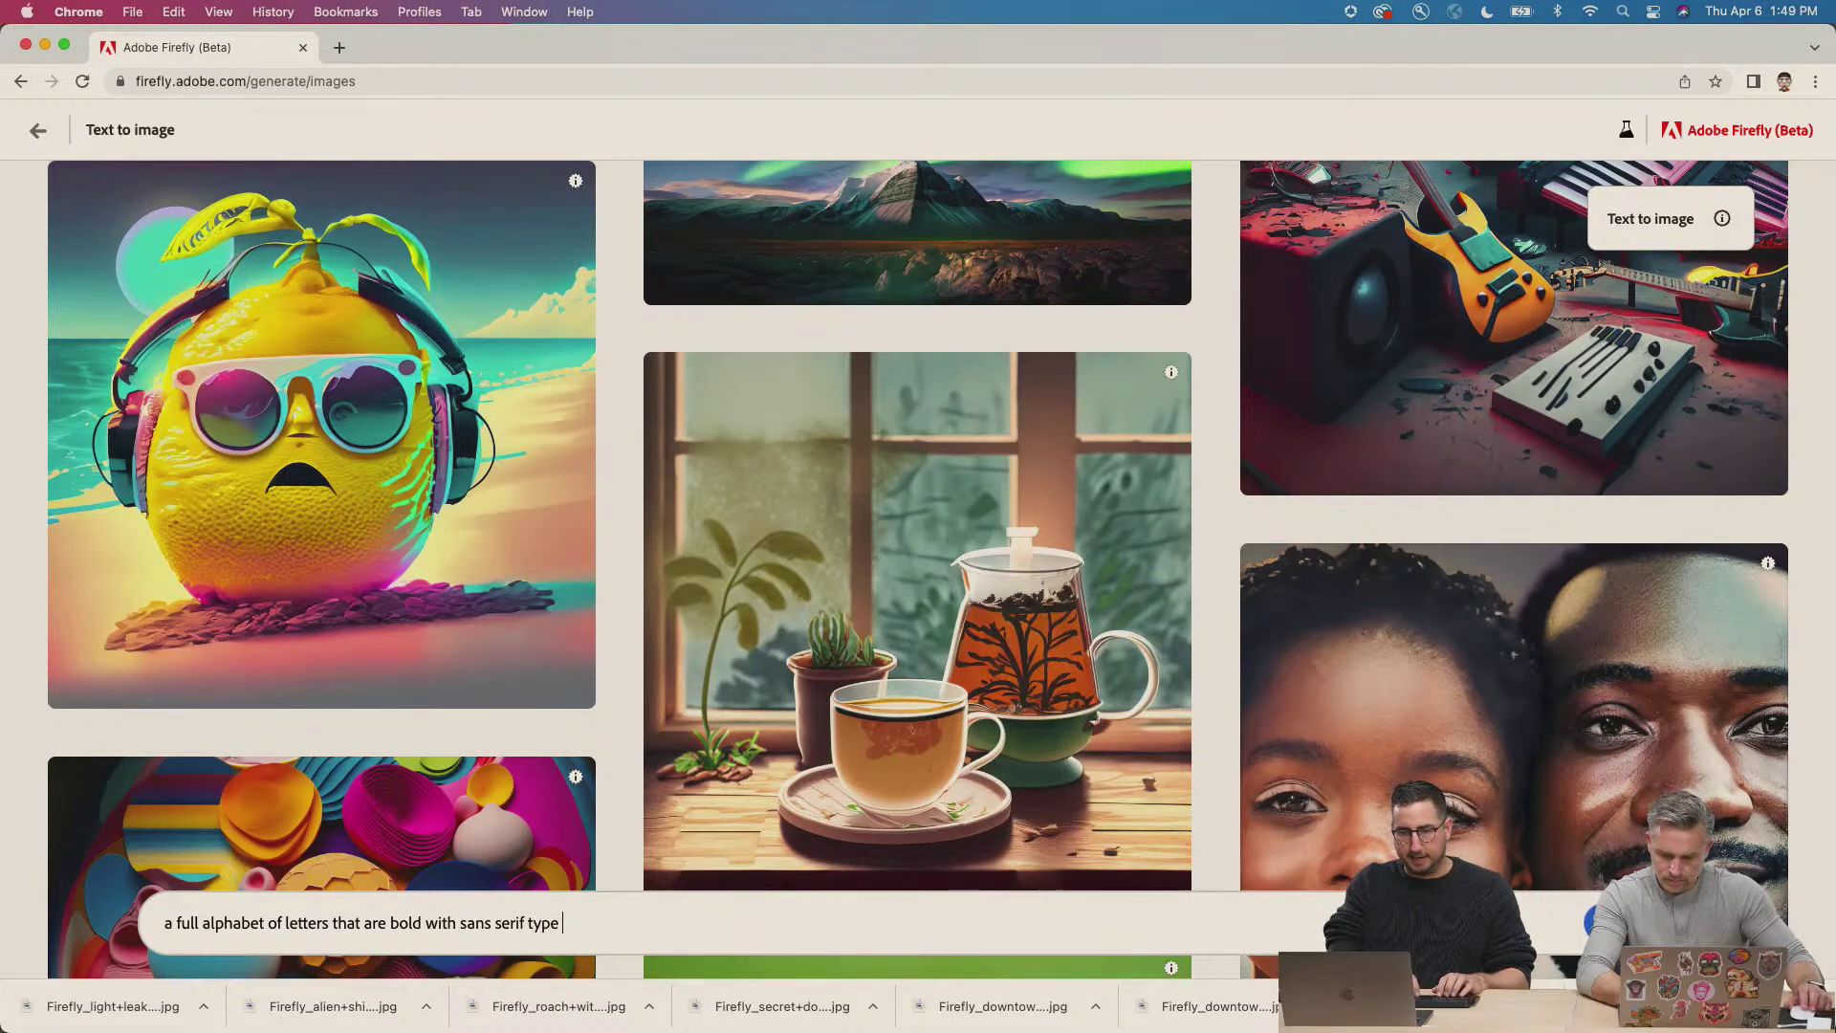
pyautogui.write('with sans serif type specemin sheet')
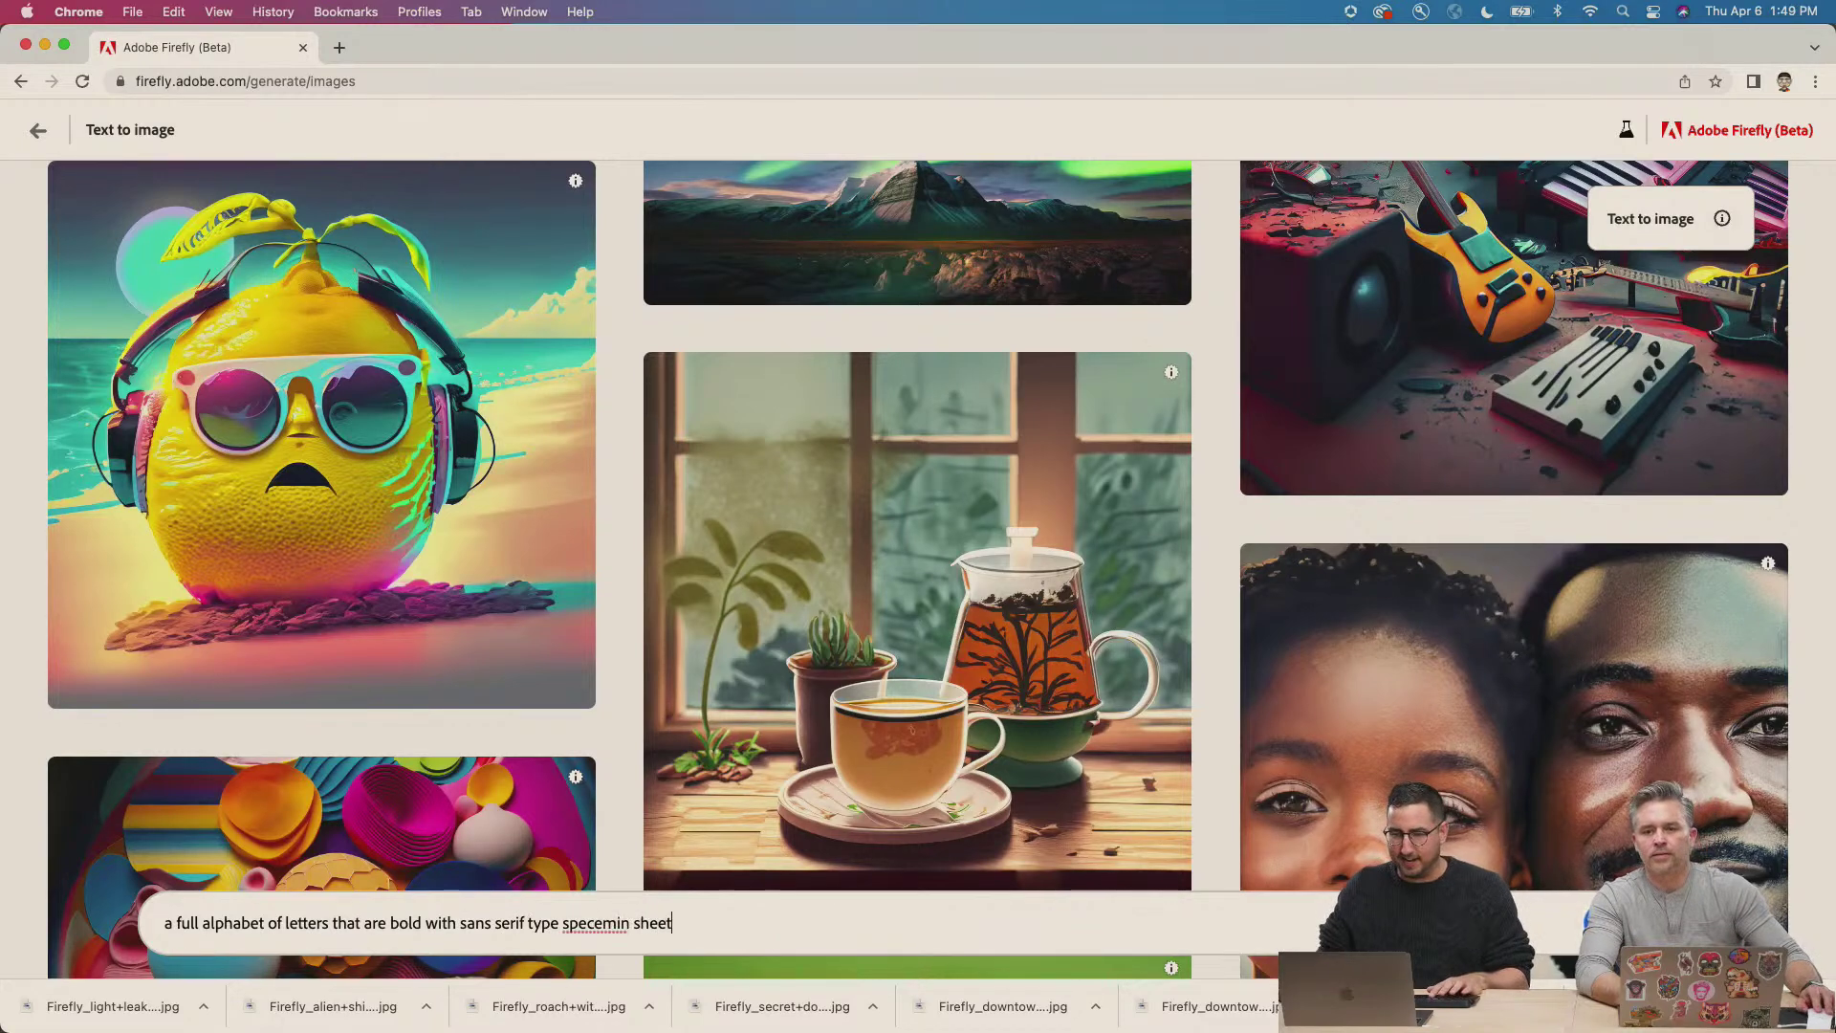
pyautogui.rightClick(600, 924)
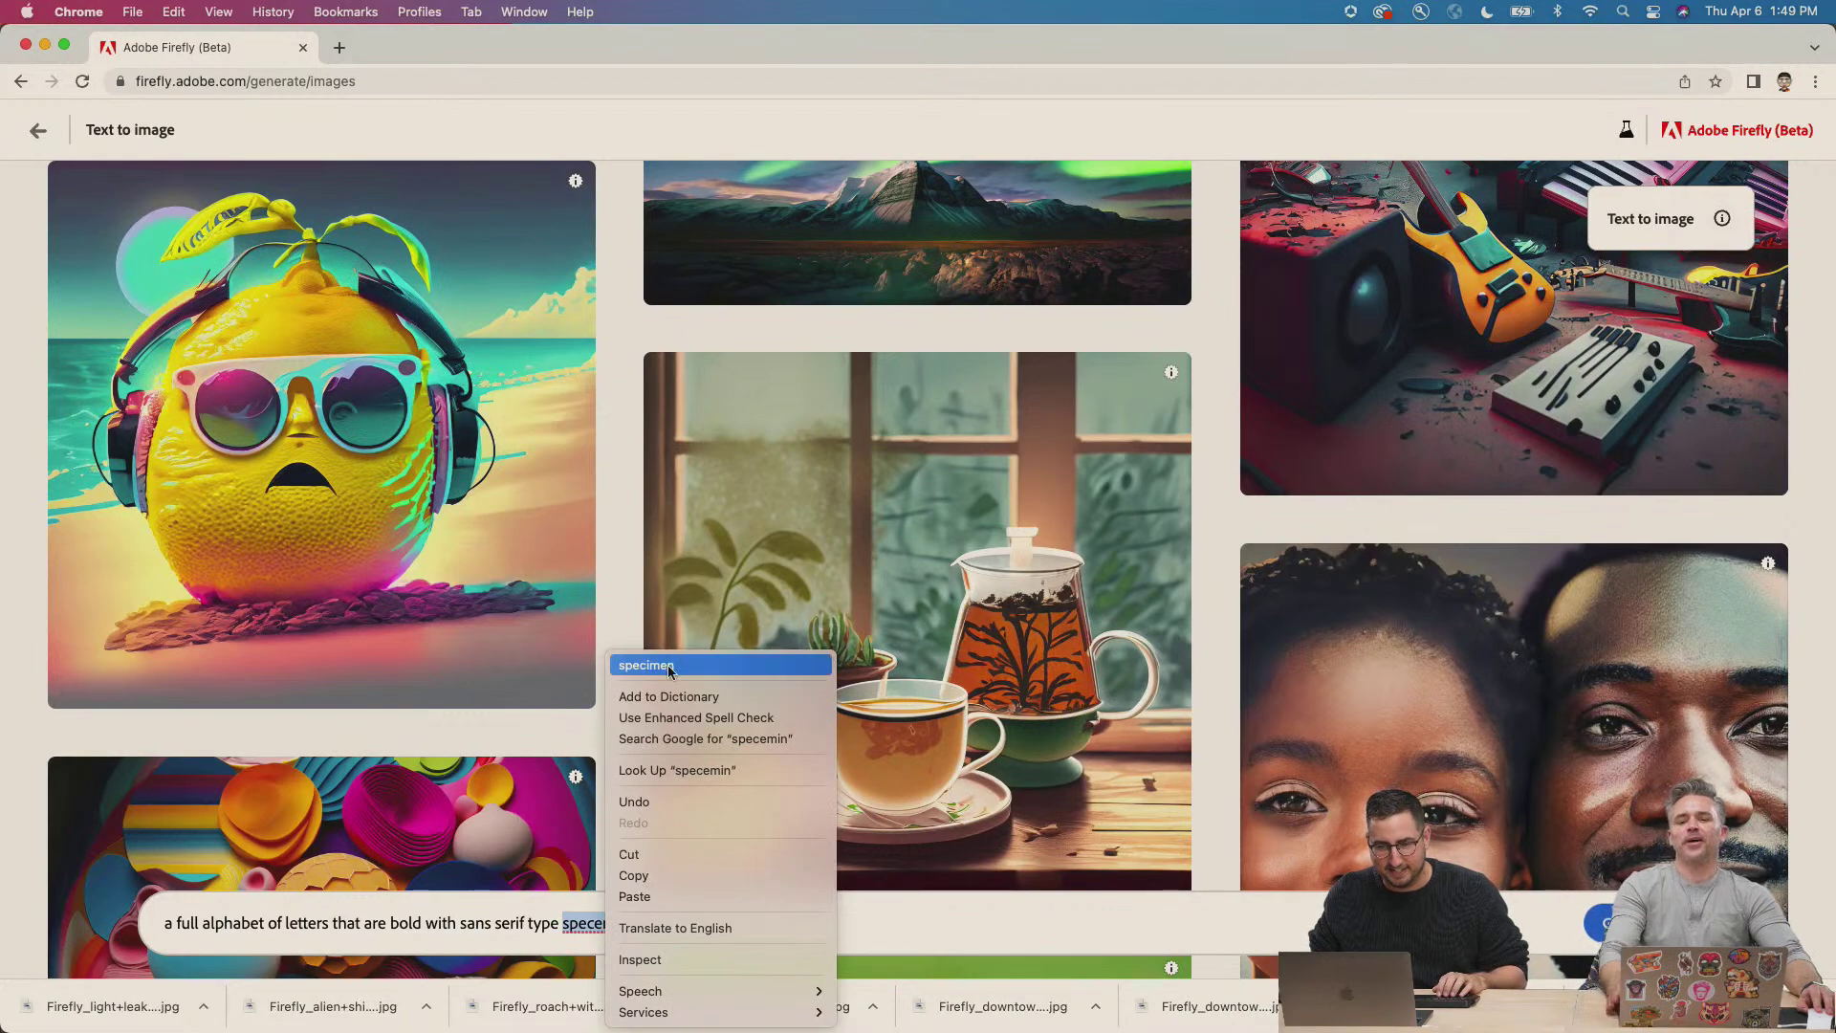
pyautogui.click(737, 885)
pyautogui.click(712, 922)
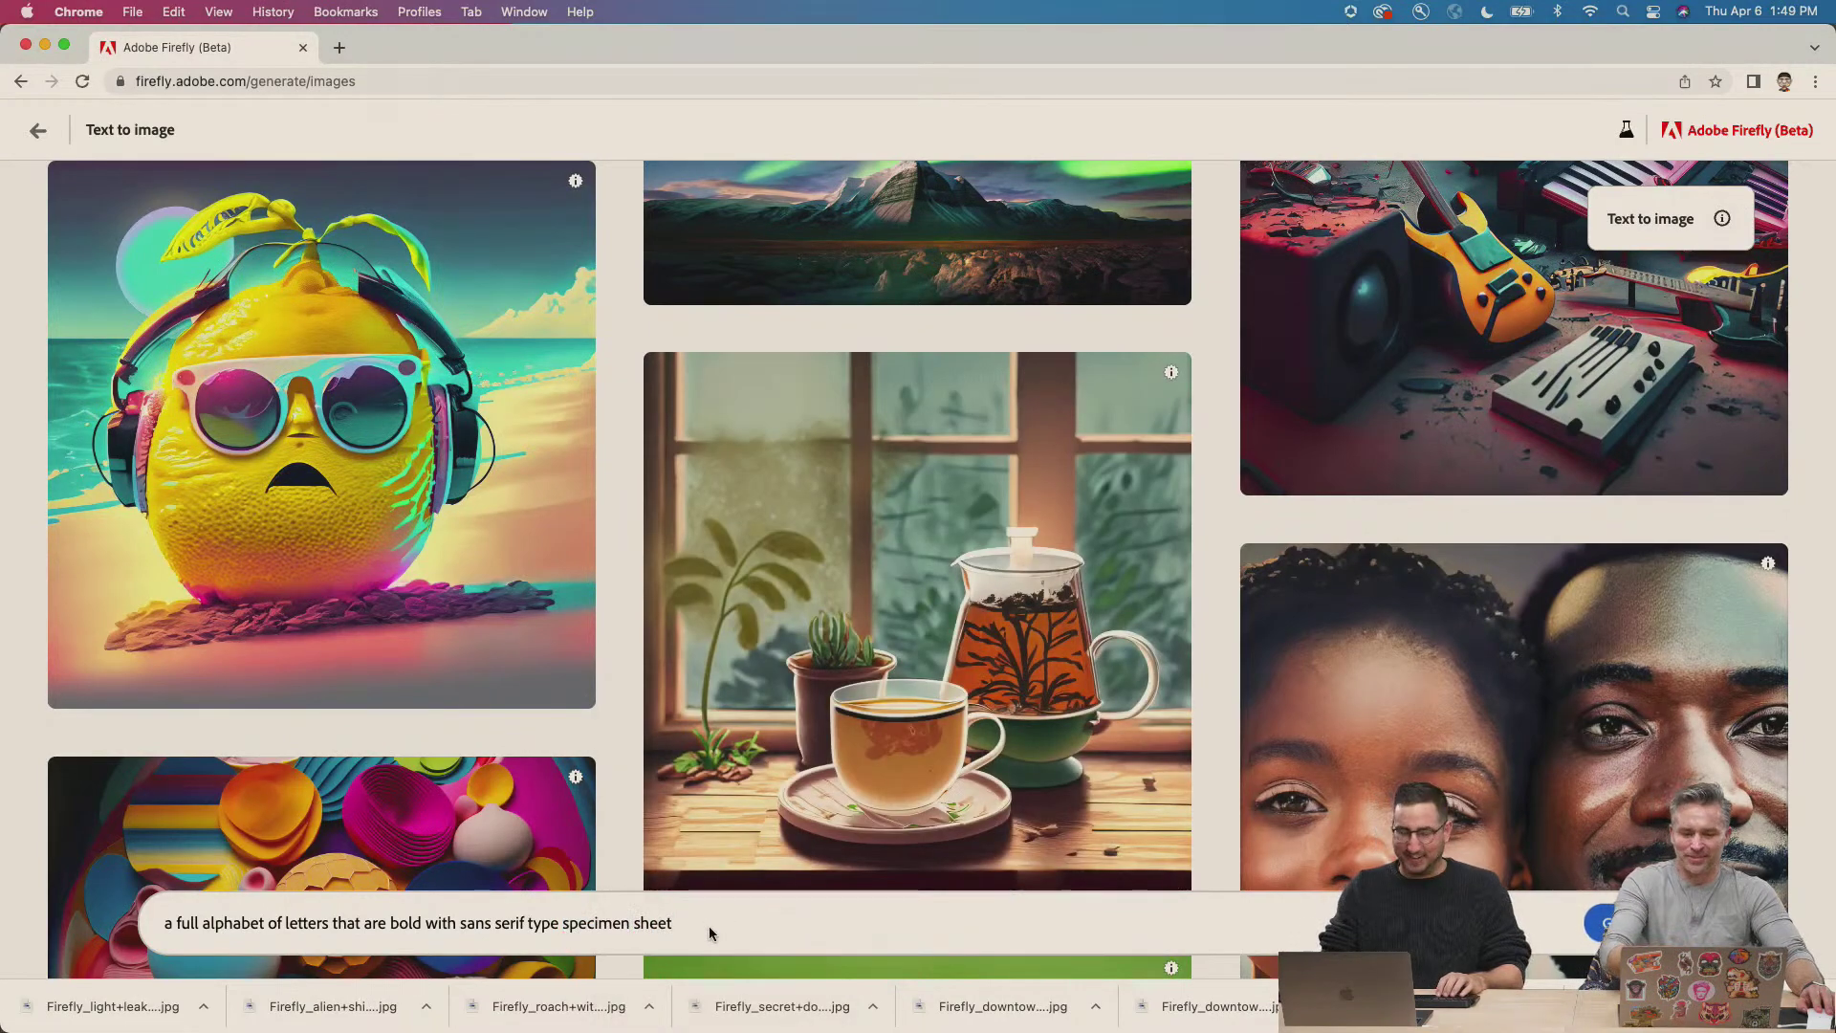
# Generate the alphabet images, switch them to Widescreen (16:9), and download the second result with bold dark letters.
pyautogui.press('Return')
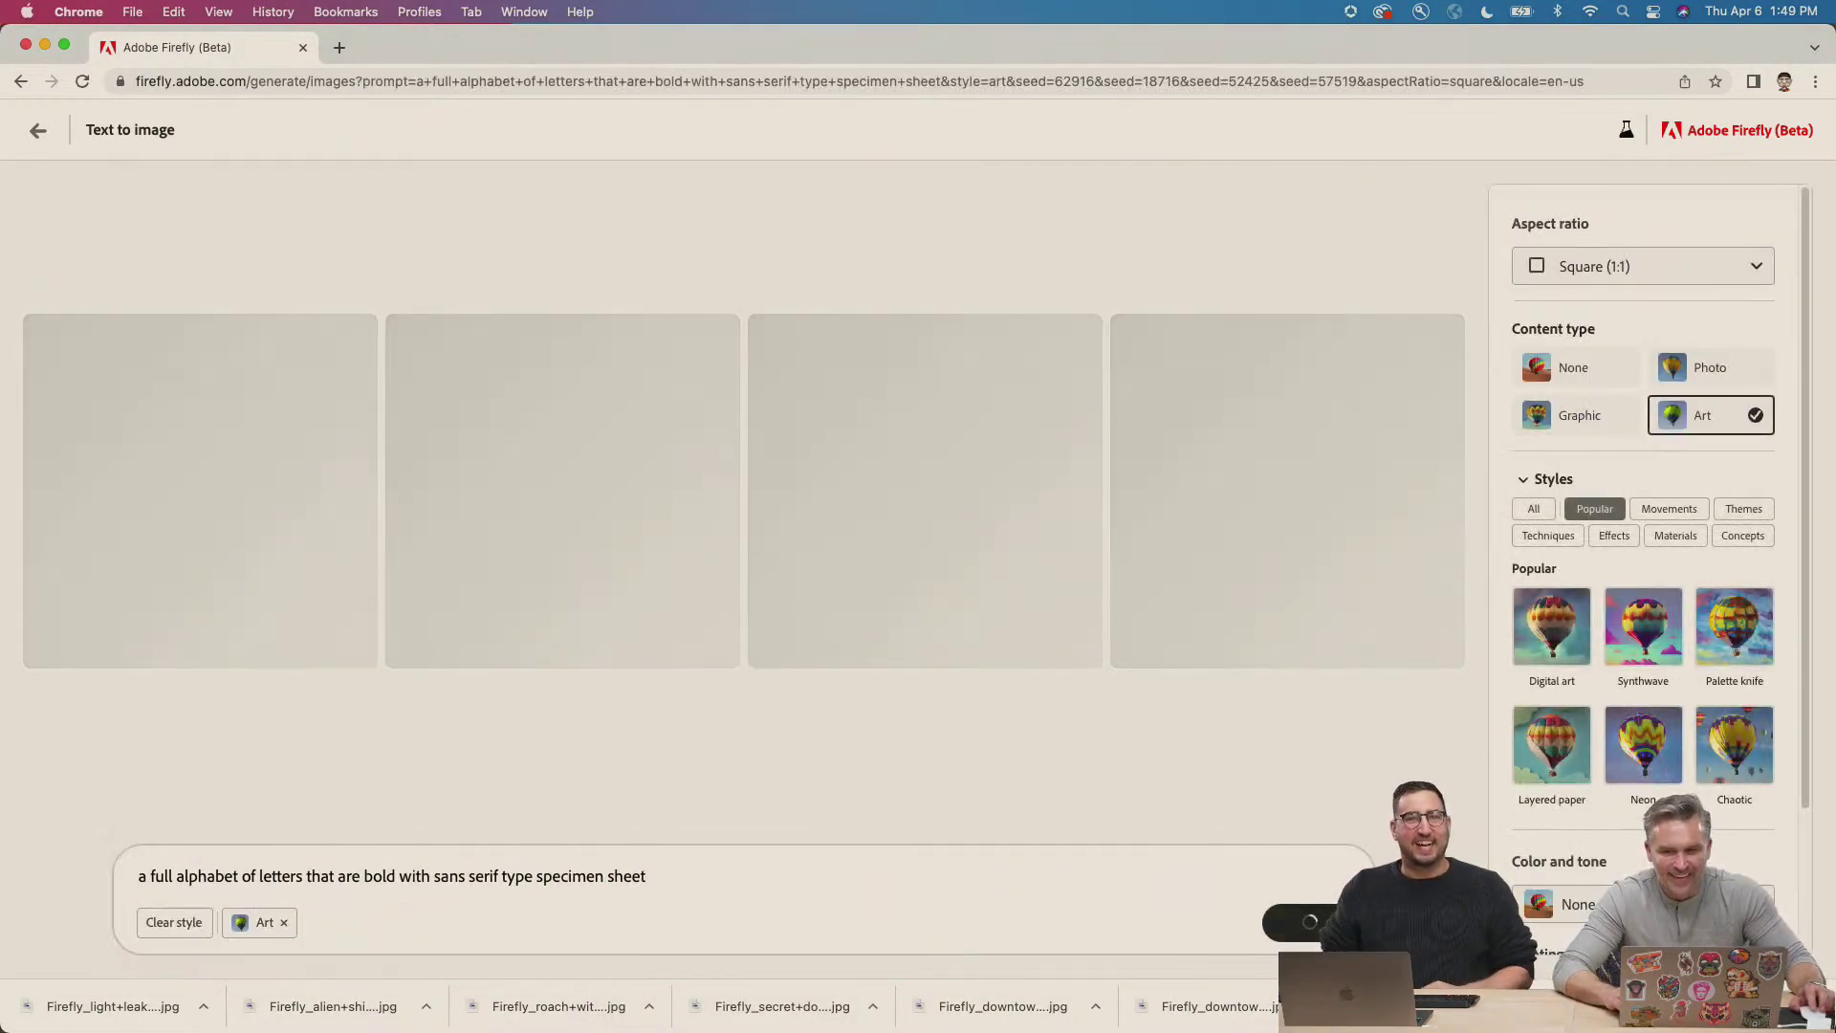
pyautogui.click(1635, 275)
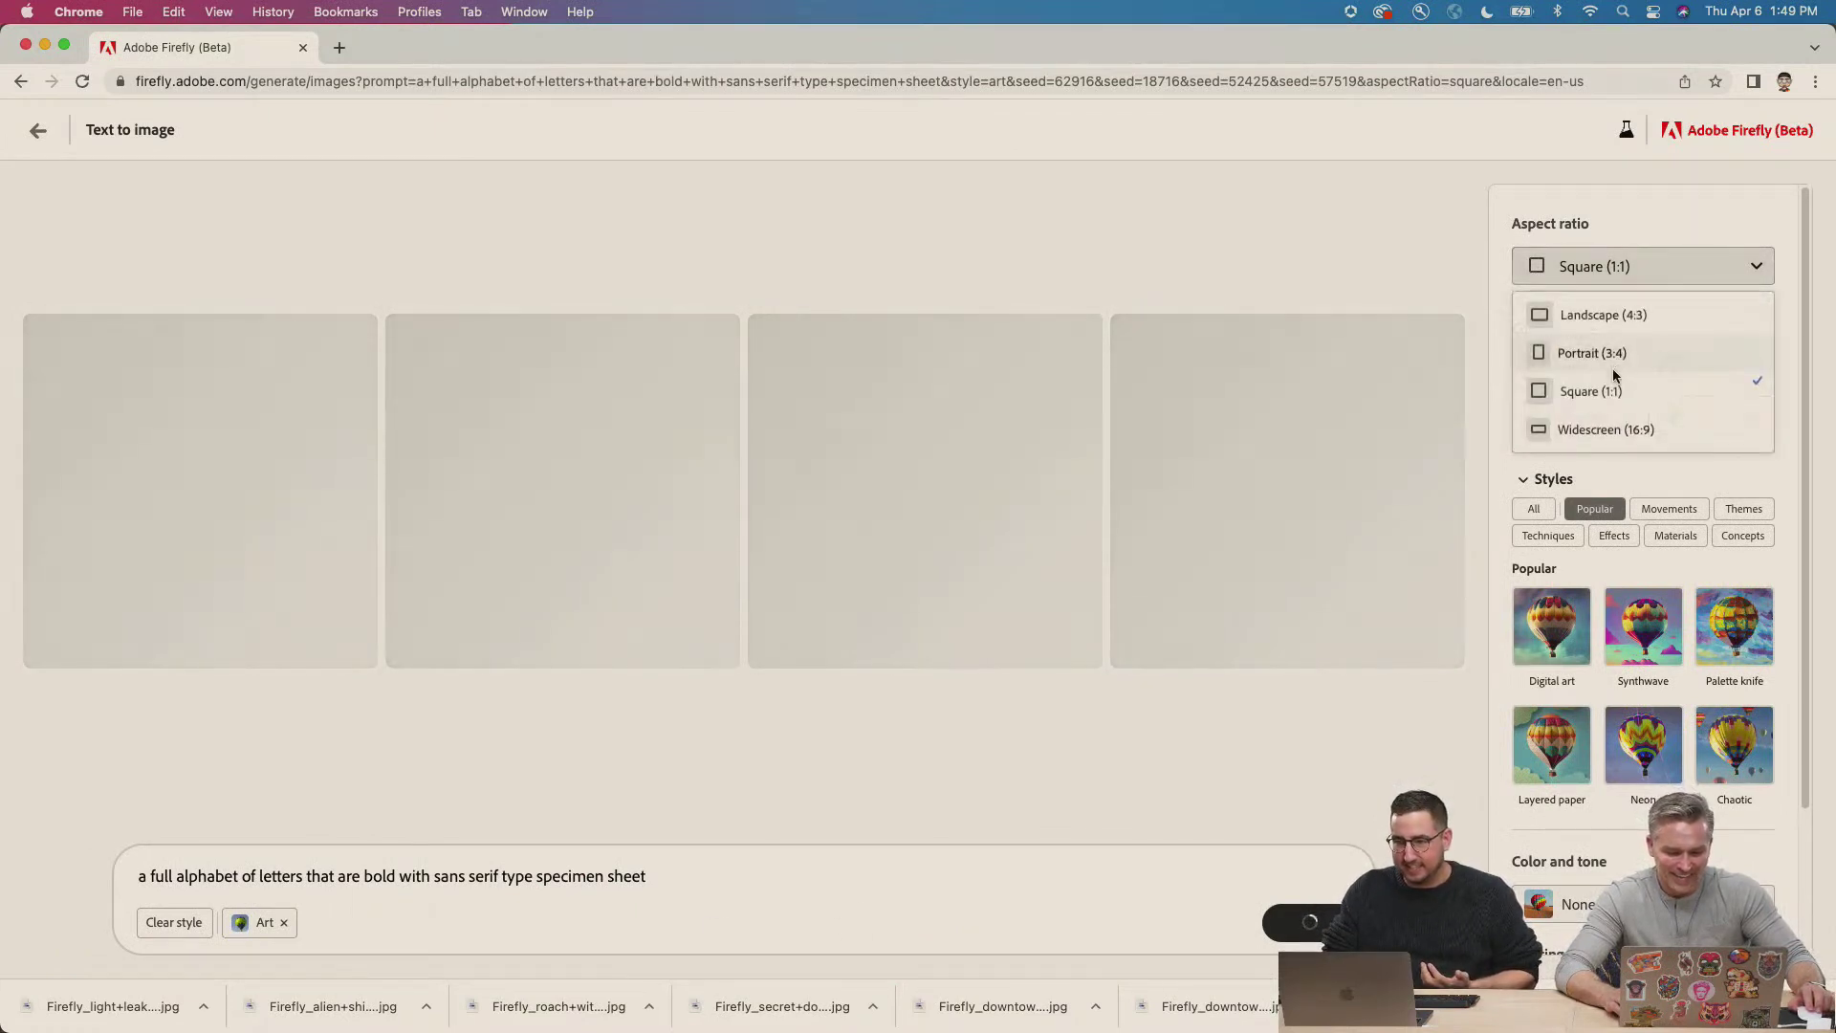
pyautogui.click(1605, 430)
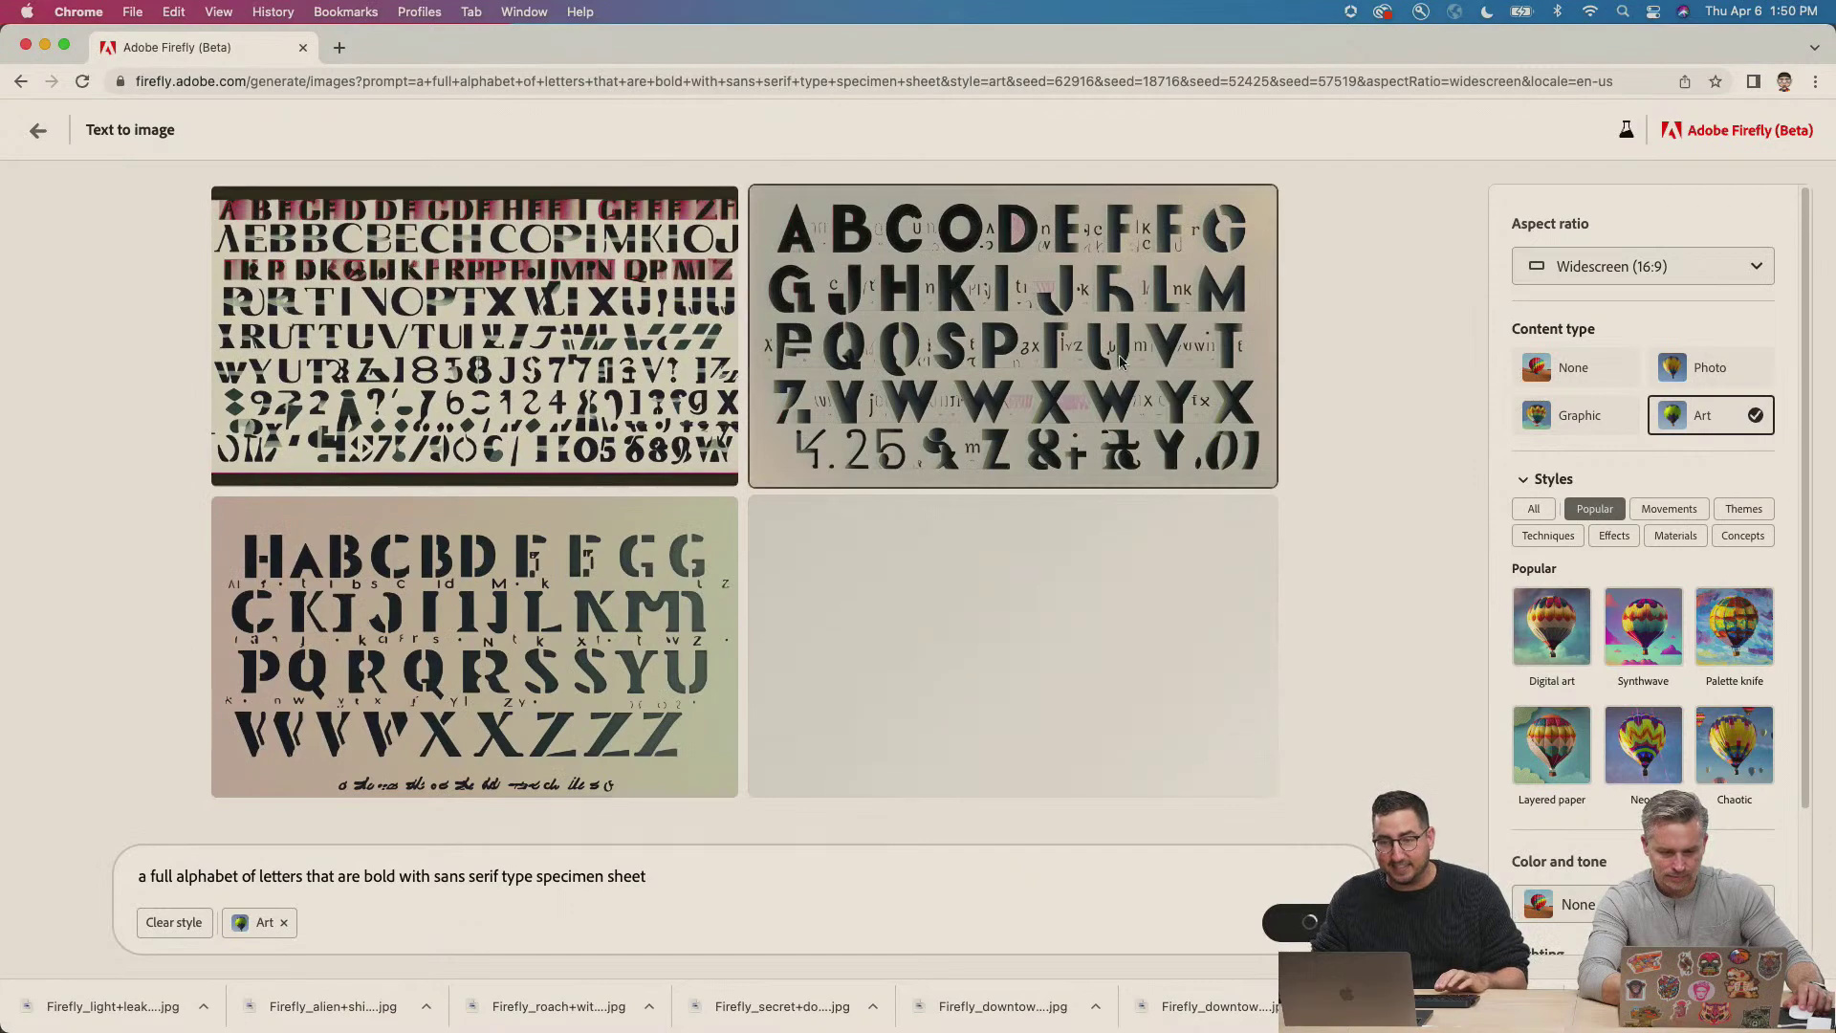
pyautogui.click(1145, 383)
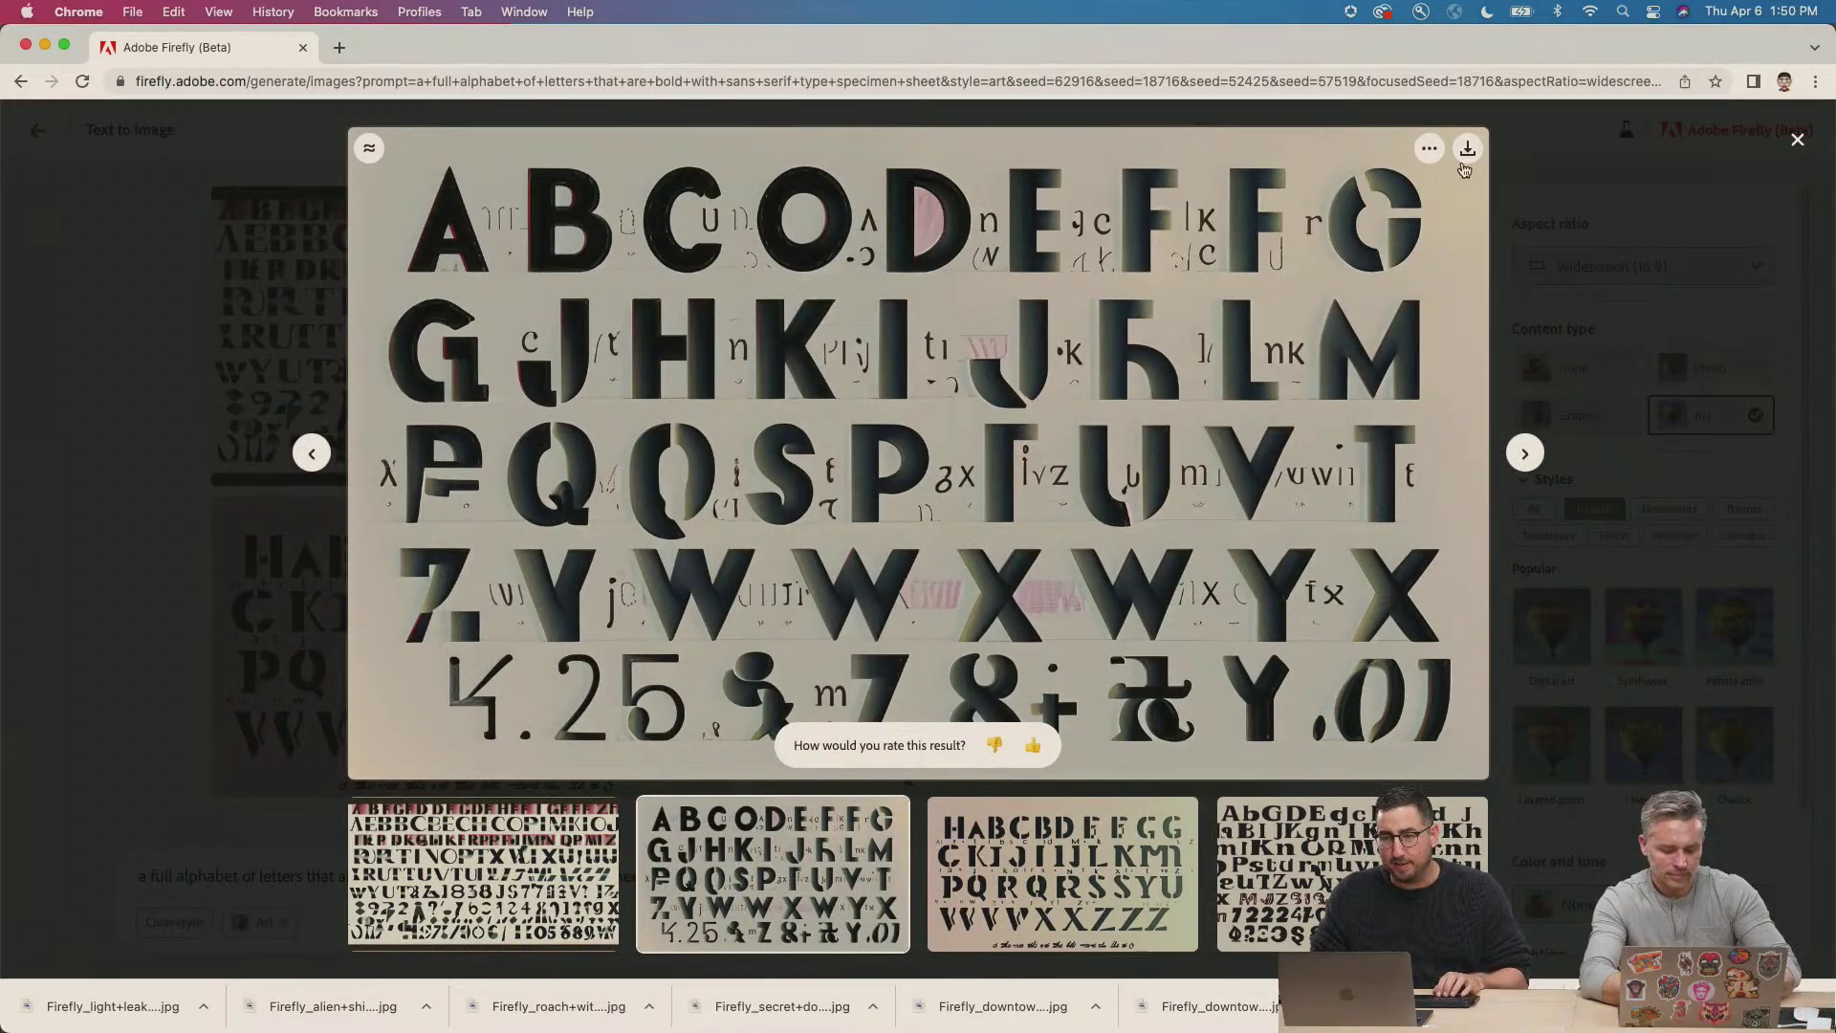
pyautogui.click(1468, 149)
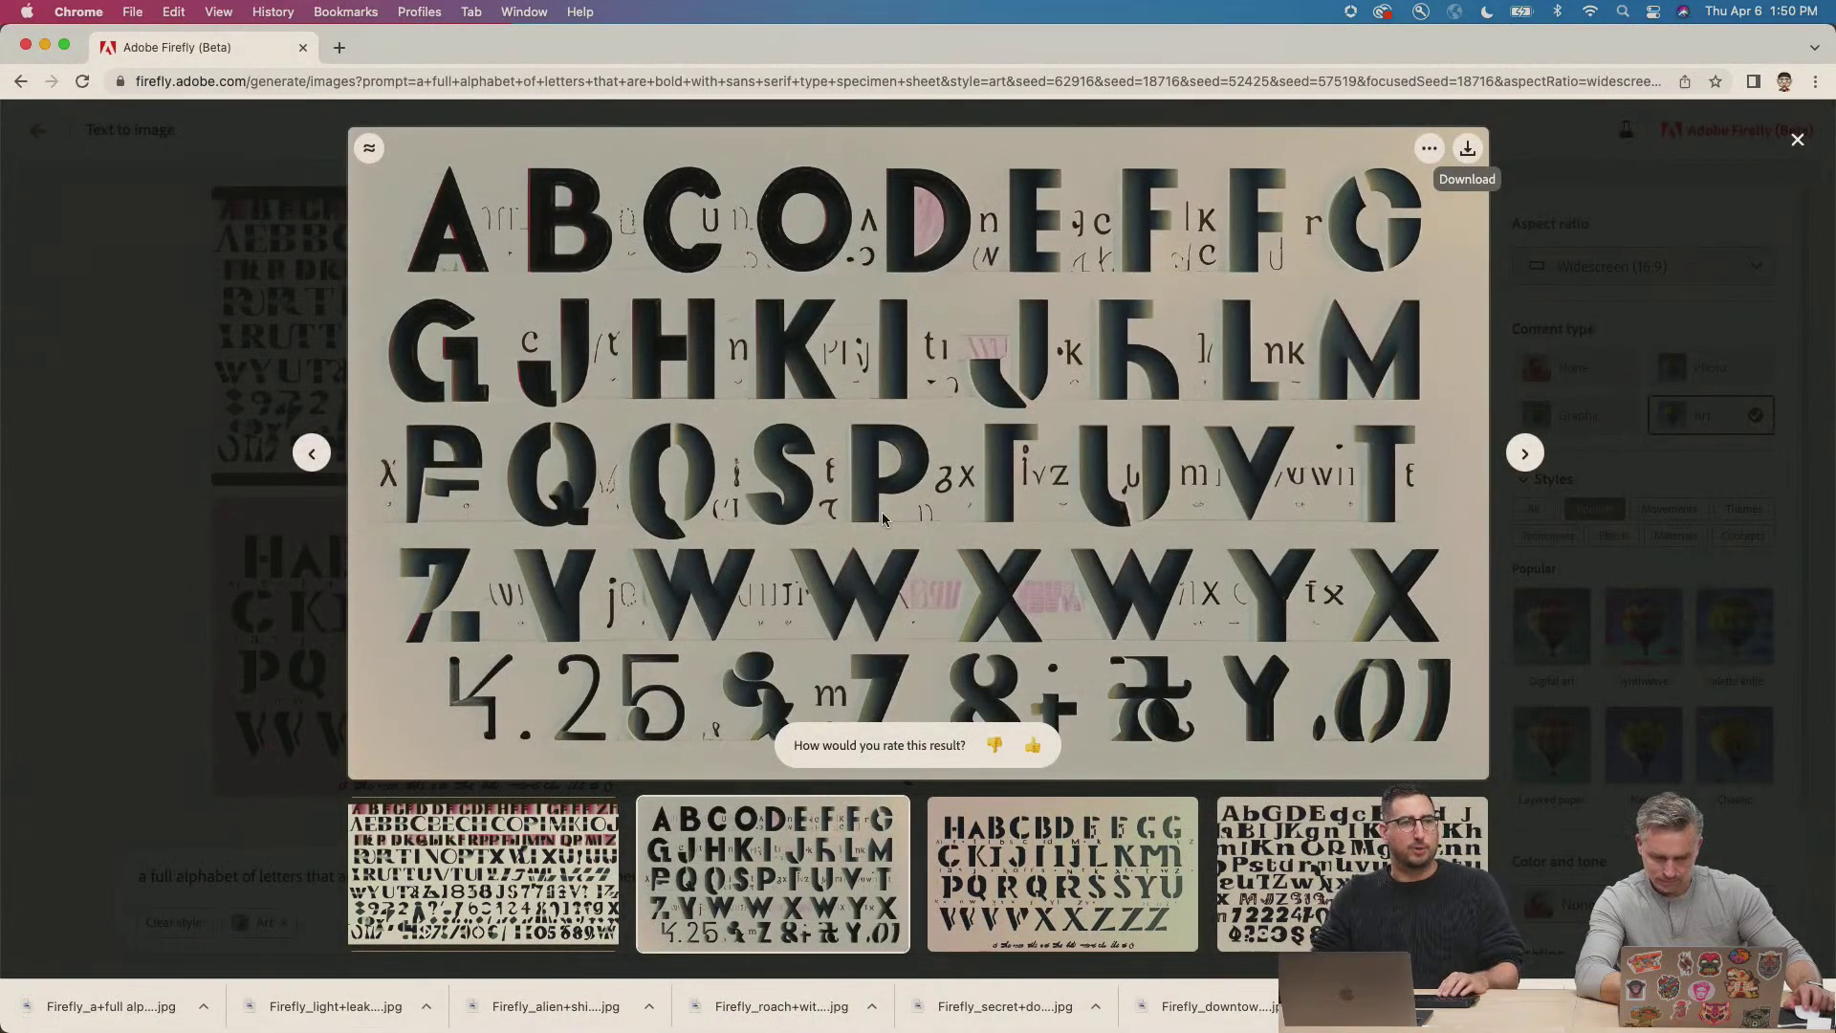
# Switch to Photoshop and place the alphabet JPEG from Downloads above the fedora reporter layer, enlarged to about 2530 px wide.
pyautogui.moveTo(947, 999)
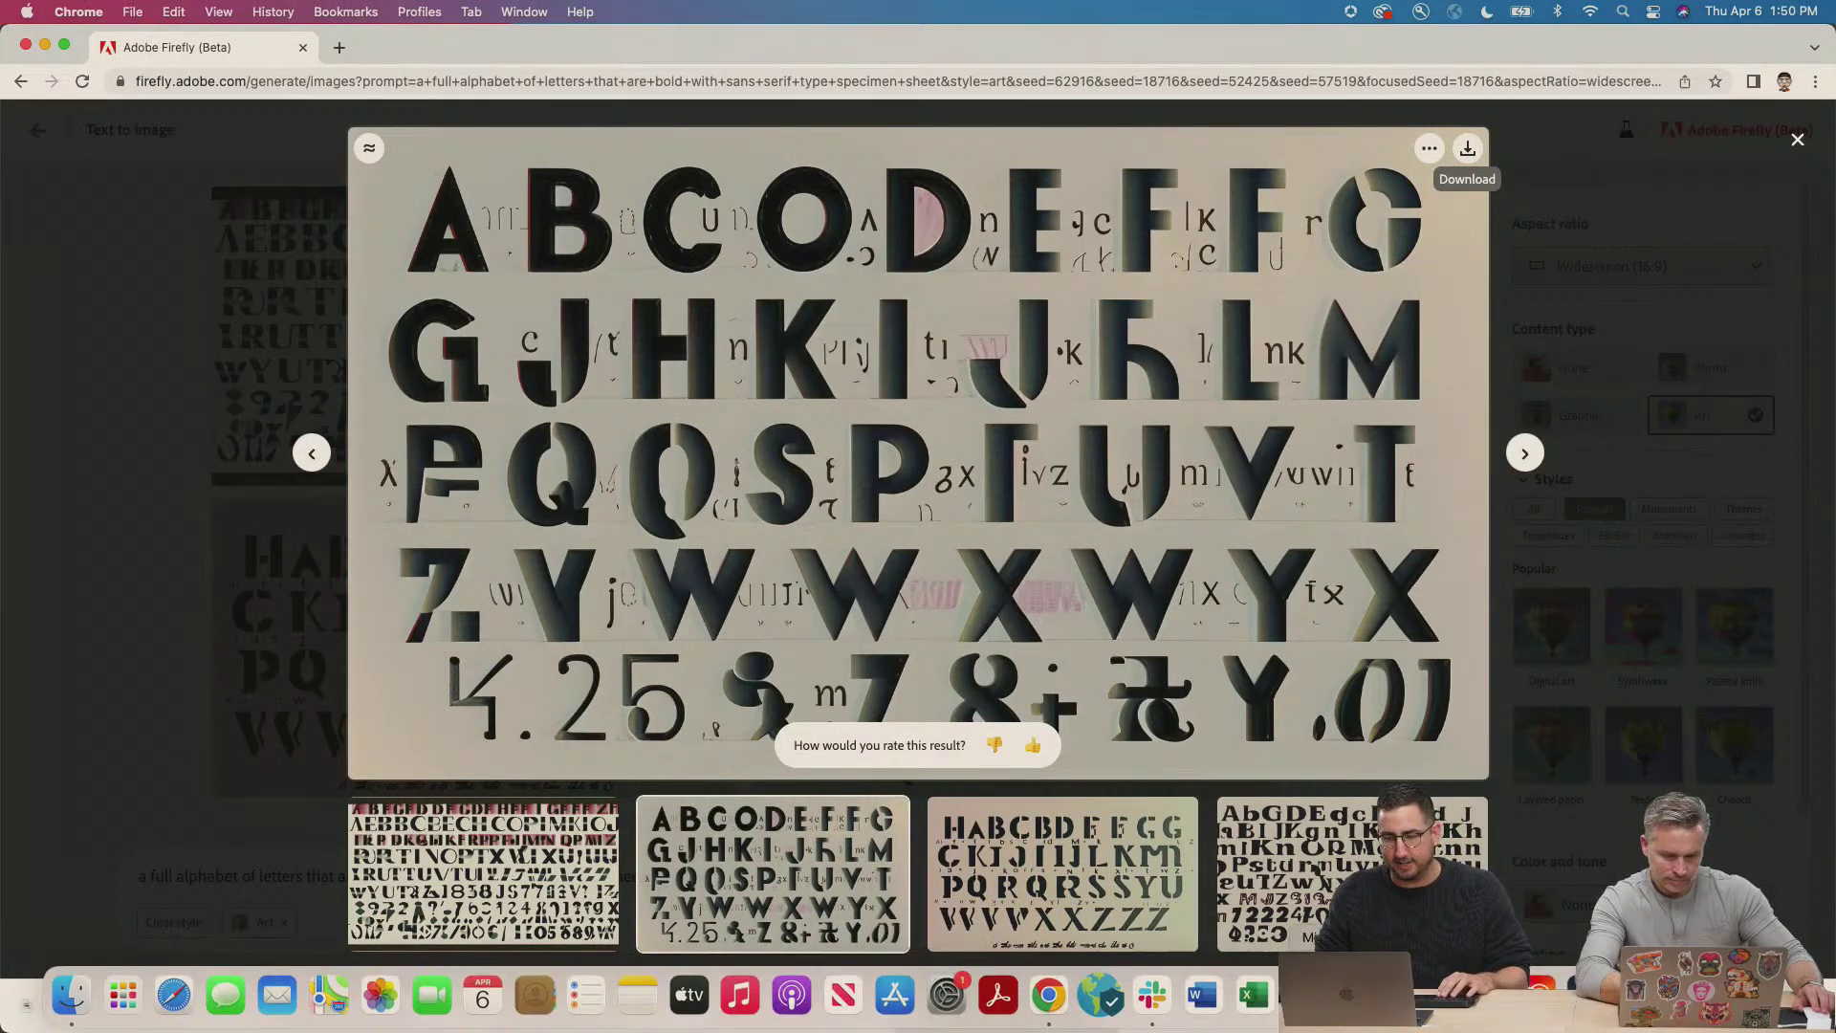
pyautogui.click(1577, 995)
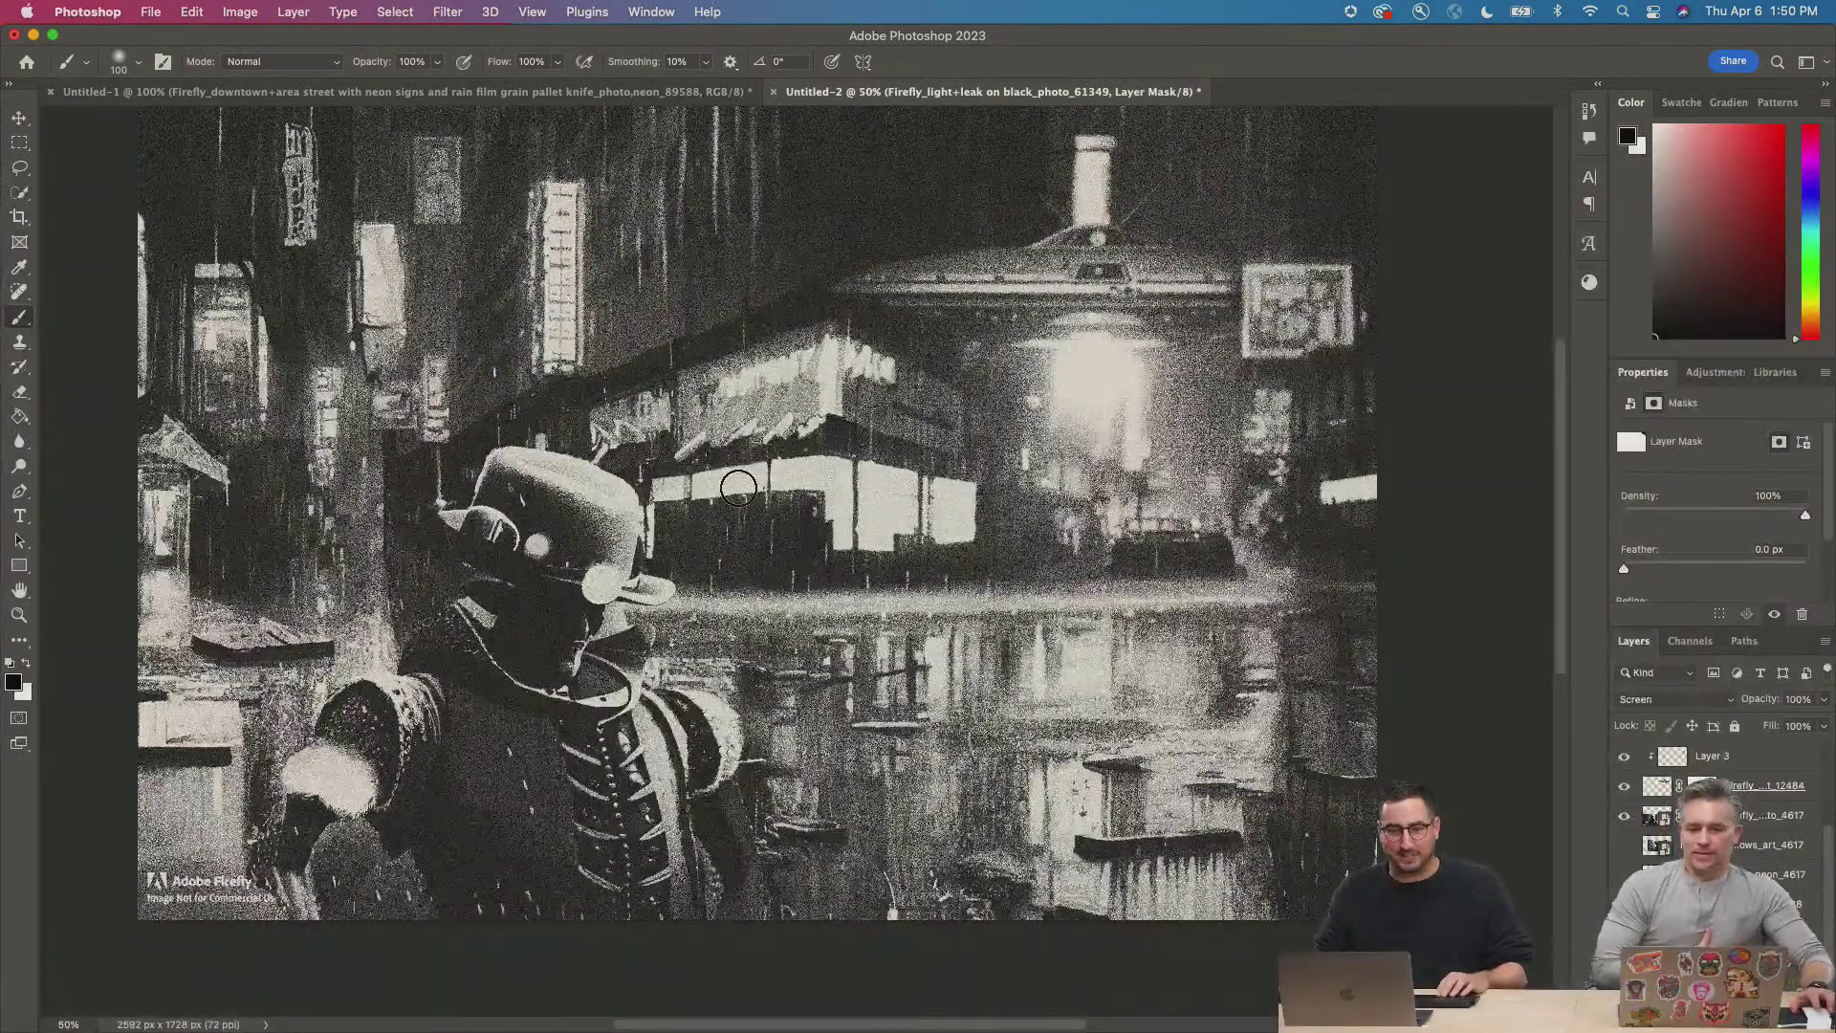
pyautogui.click(1760, 818)
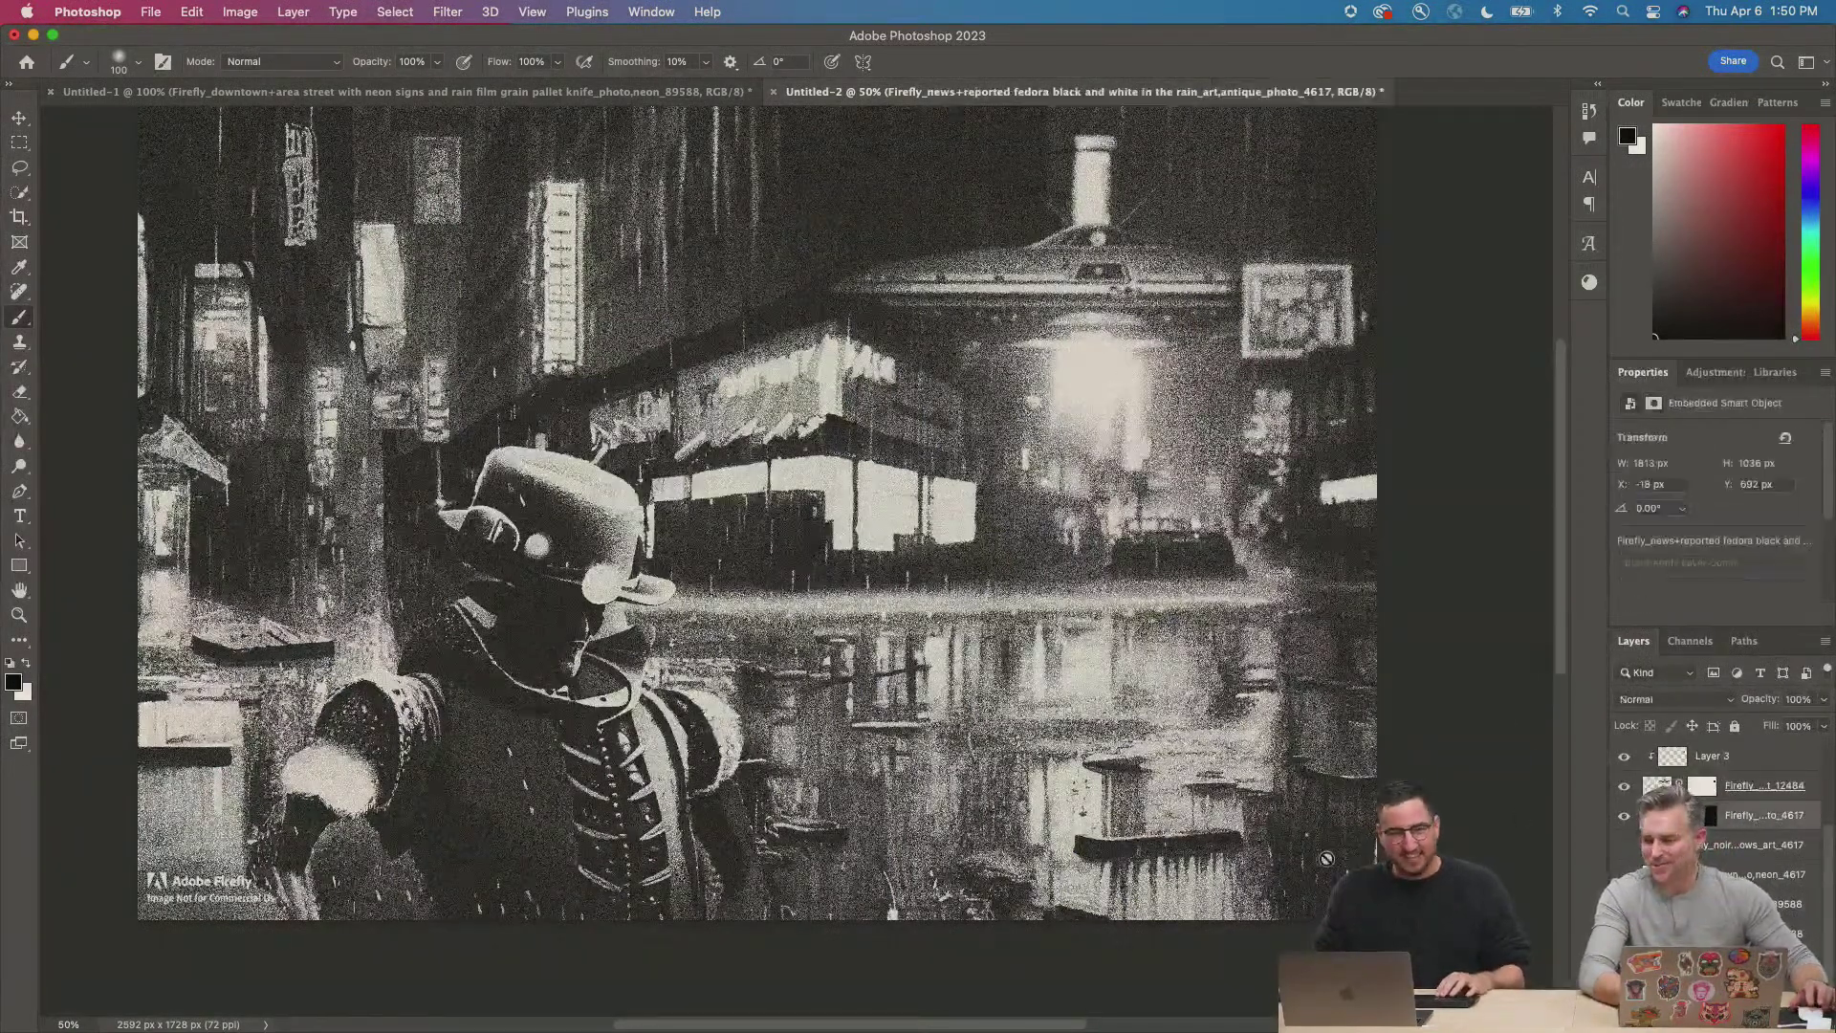
pyautogui.moveTo(635, 1000)
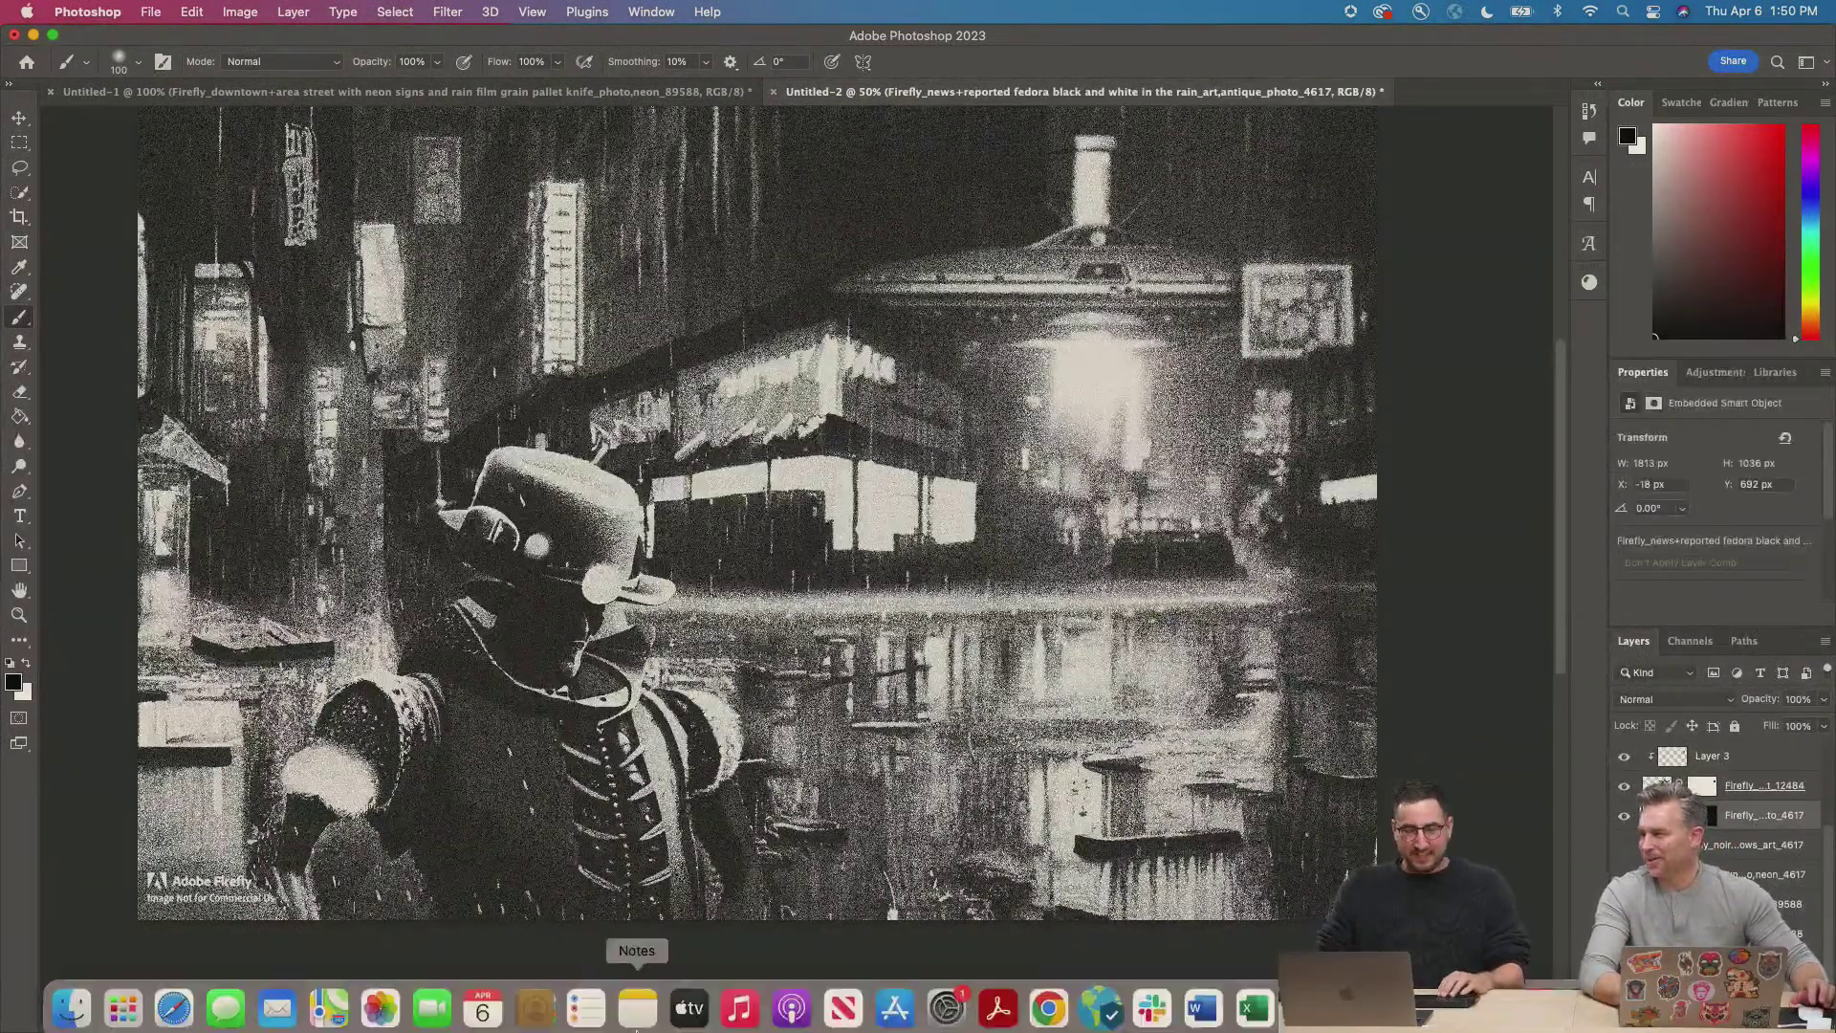
pyautogui.click(70, 996)
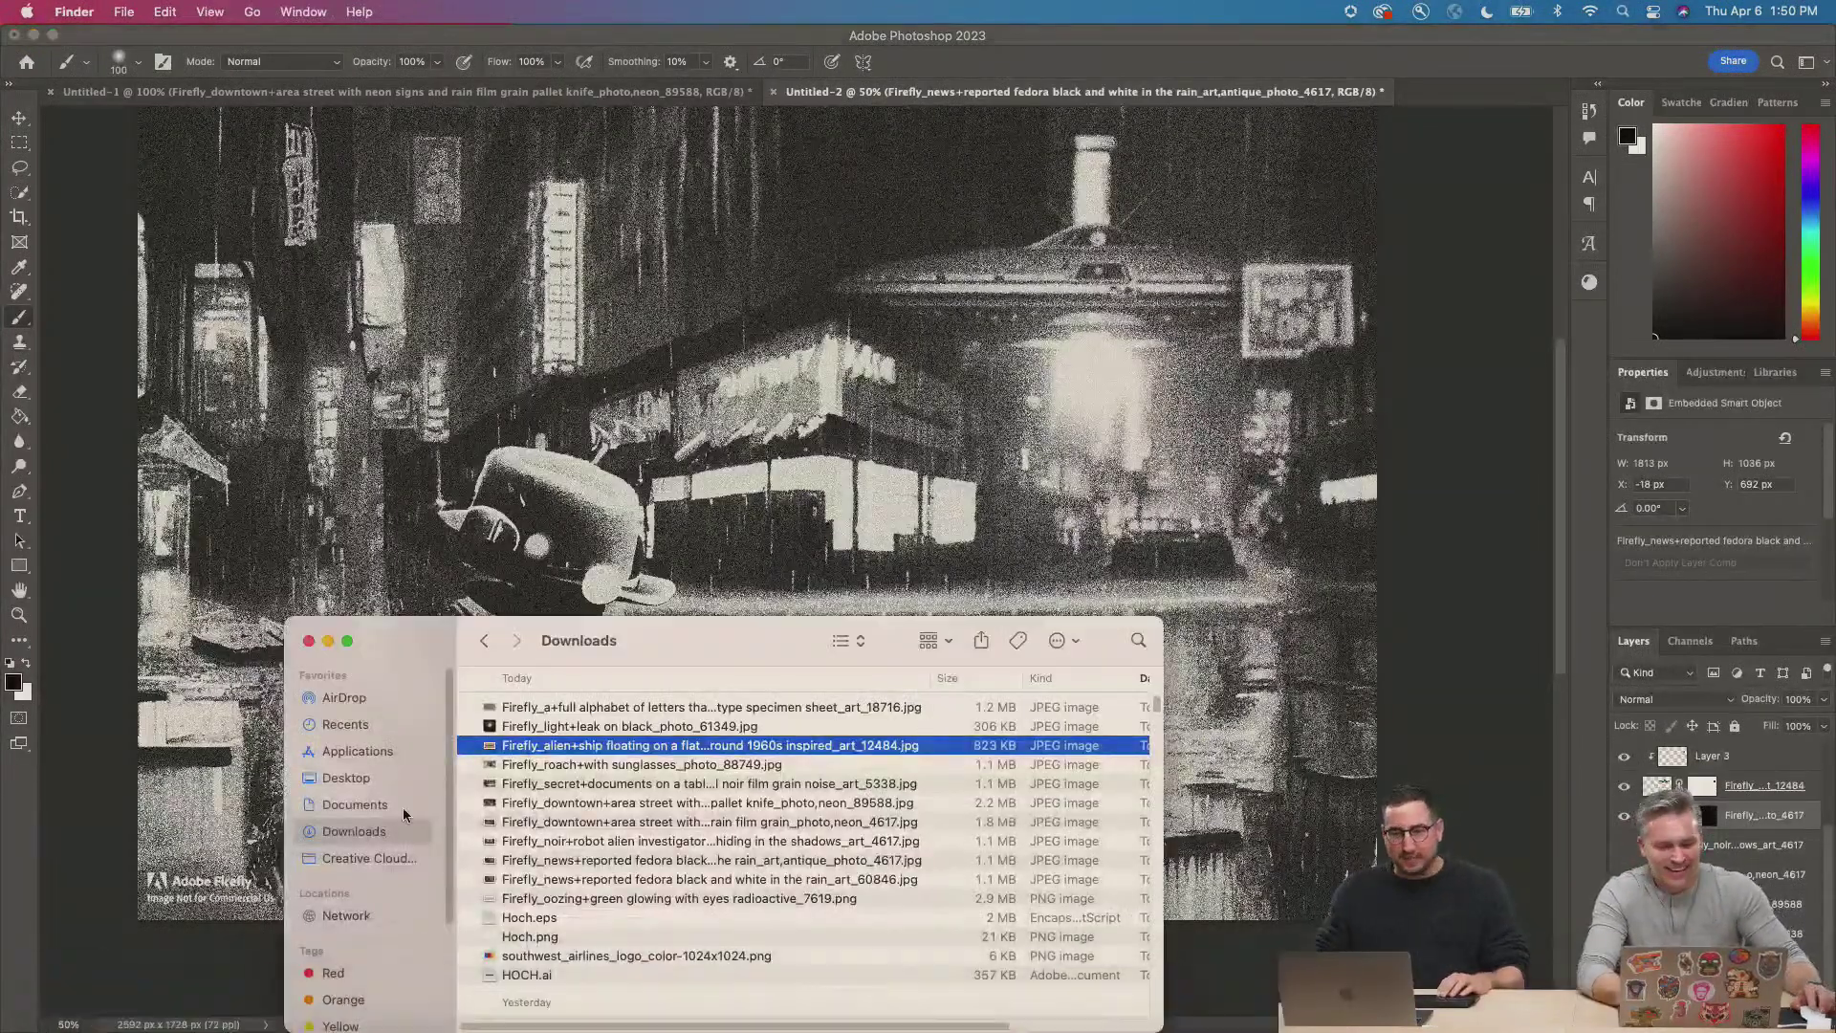
pyautogui.moveTo(605, 710); pyautogui.dragTo(668, 411)
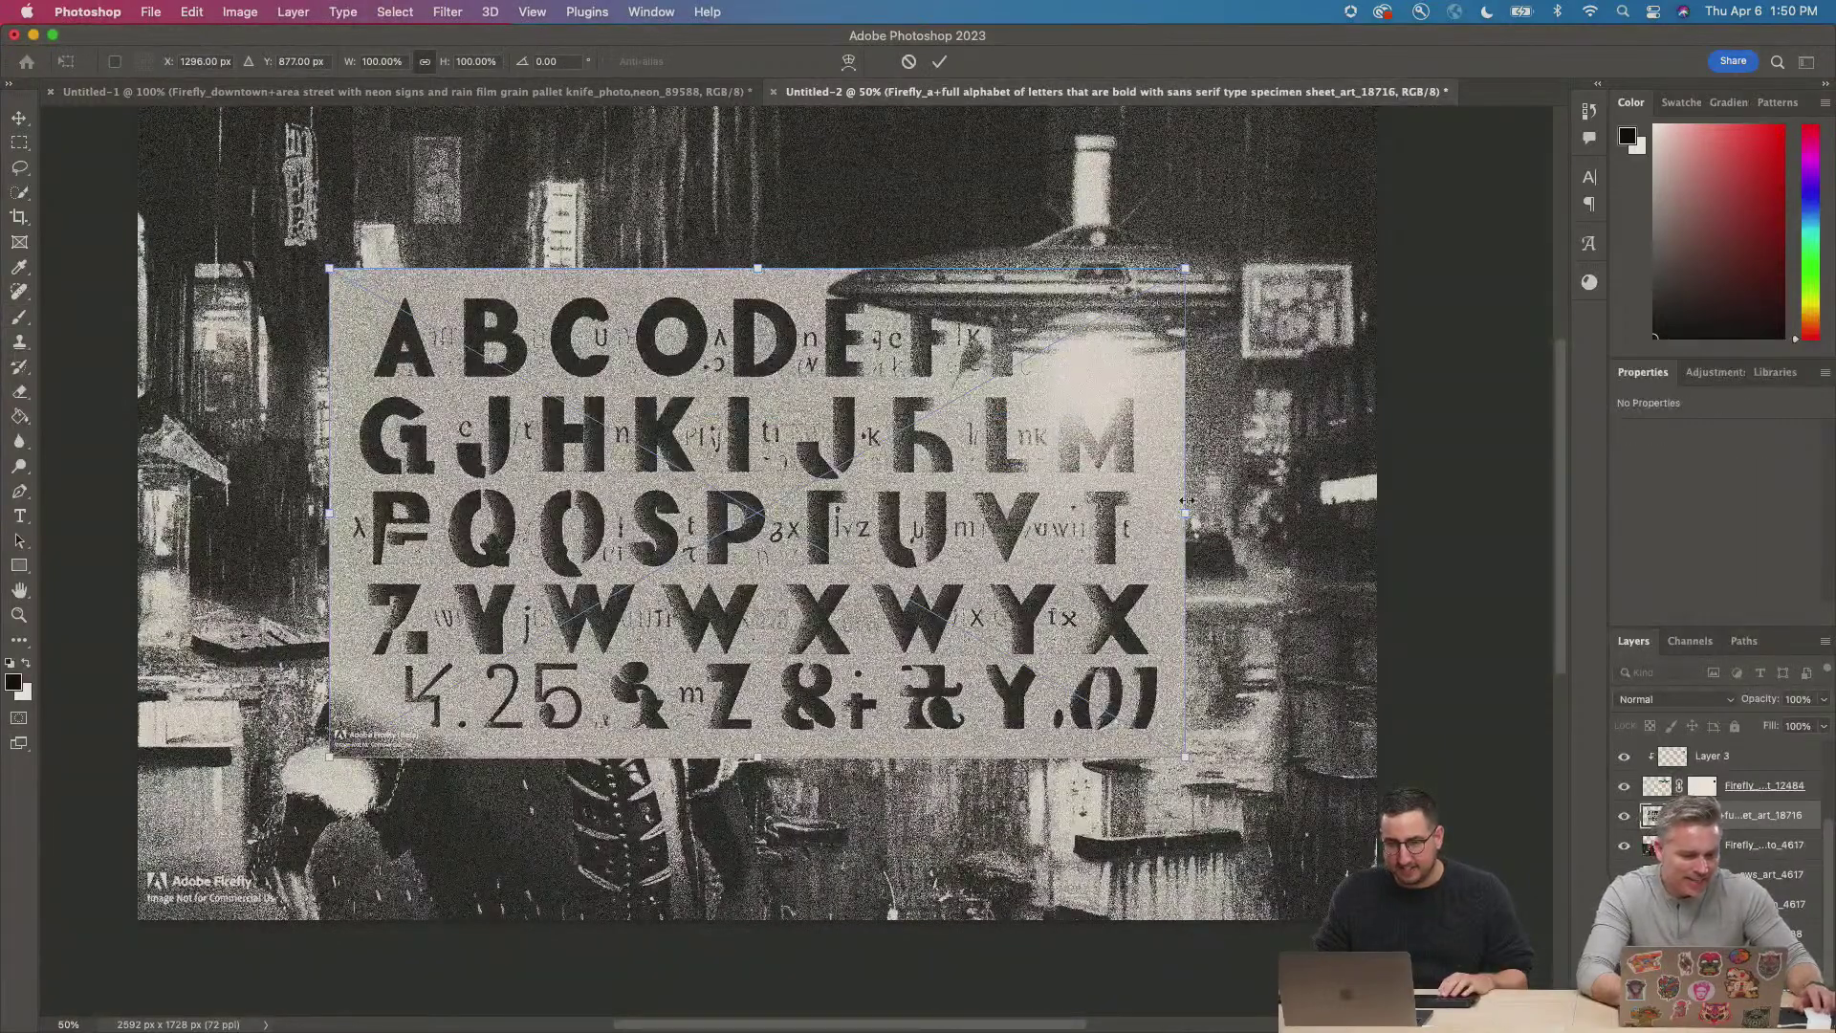
pyautogui.moveTo(1185, 512); pyautogui.dragTo(1382, 487)
pyautogui.press('Return')
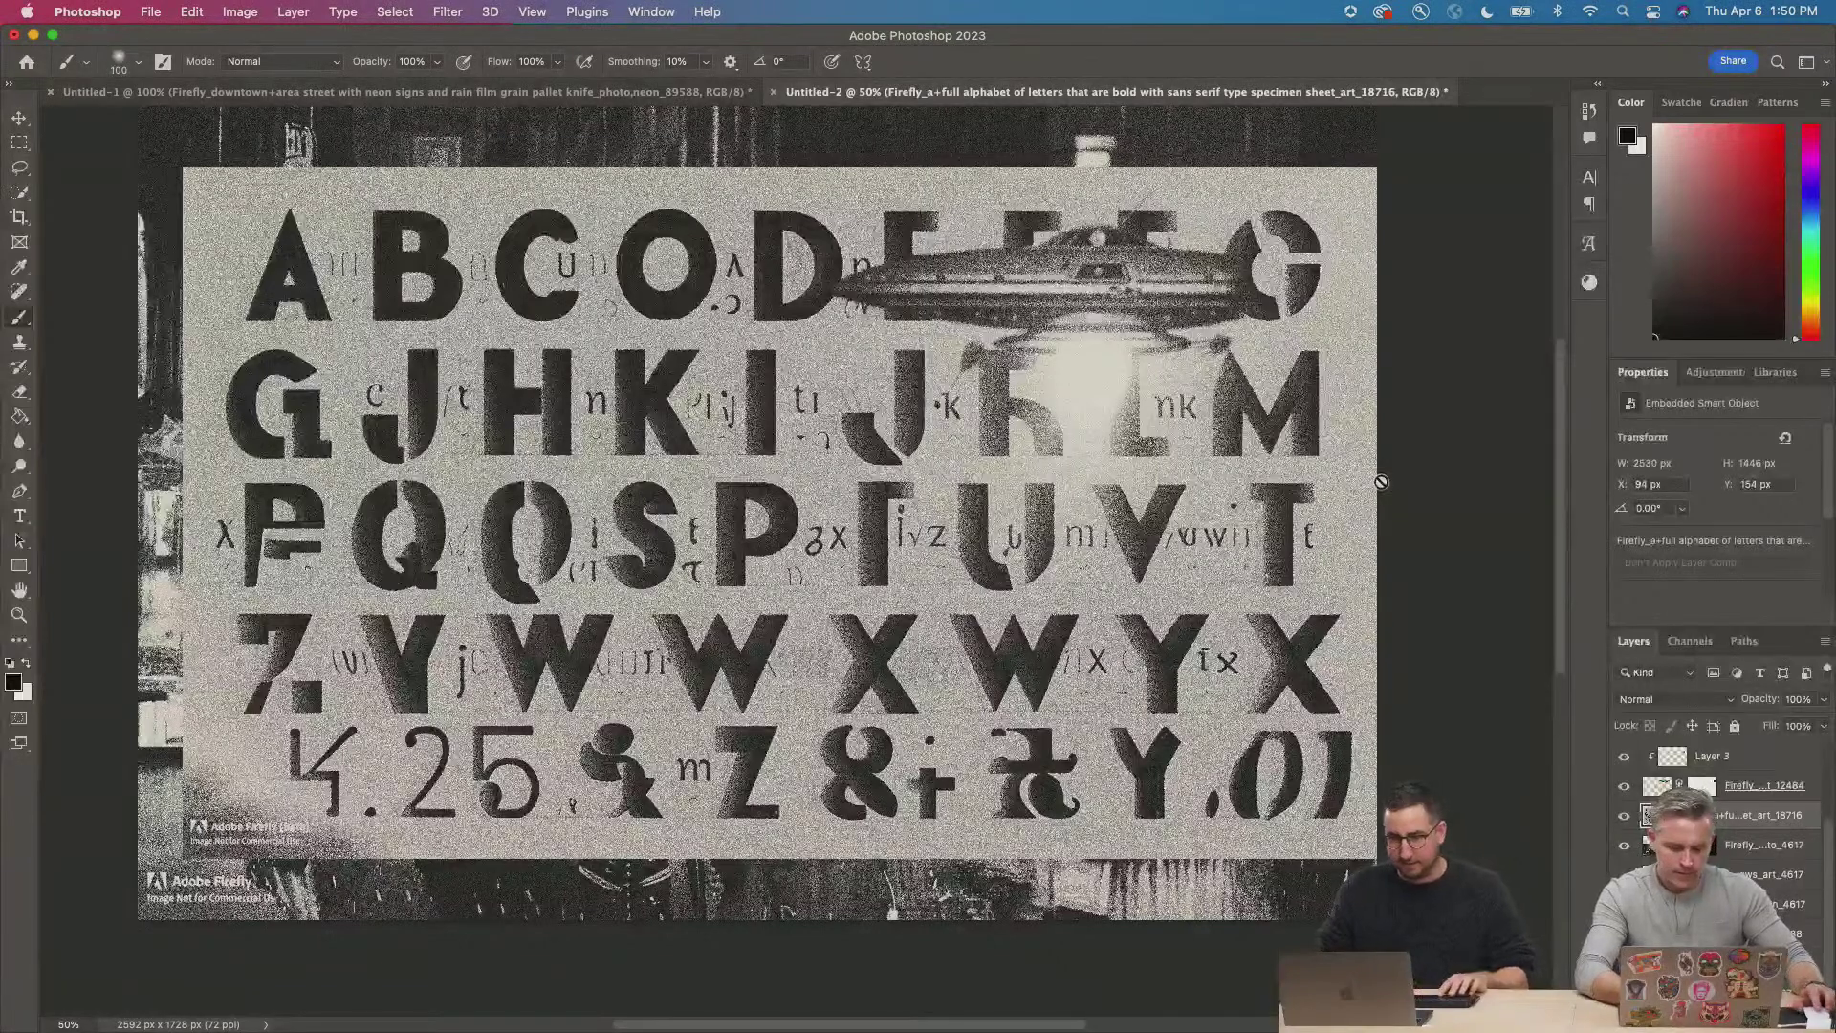
# Invert the alphabet layer's colors and set its blend mode to Screen.
pyautogui.press('super+i')
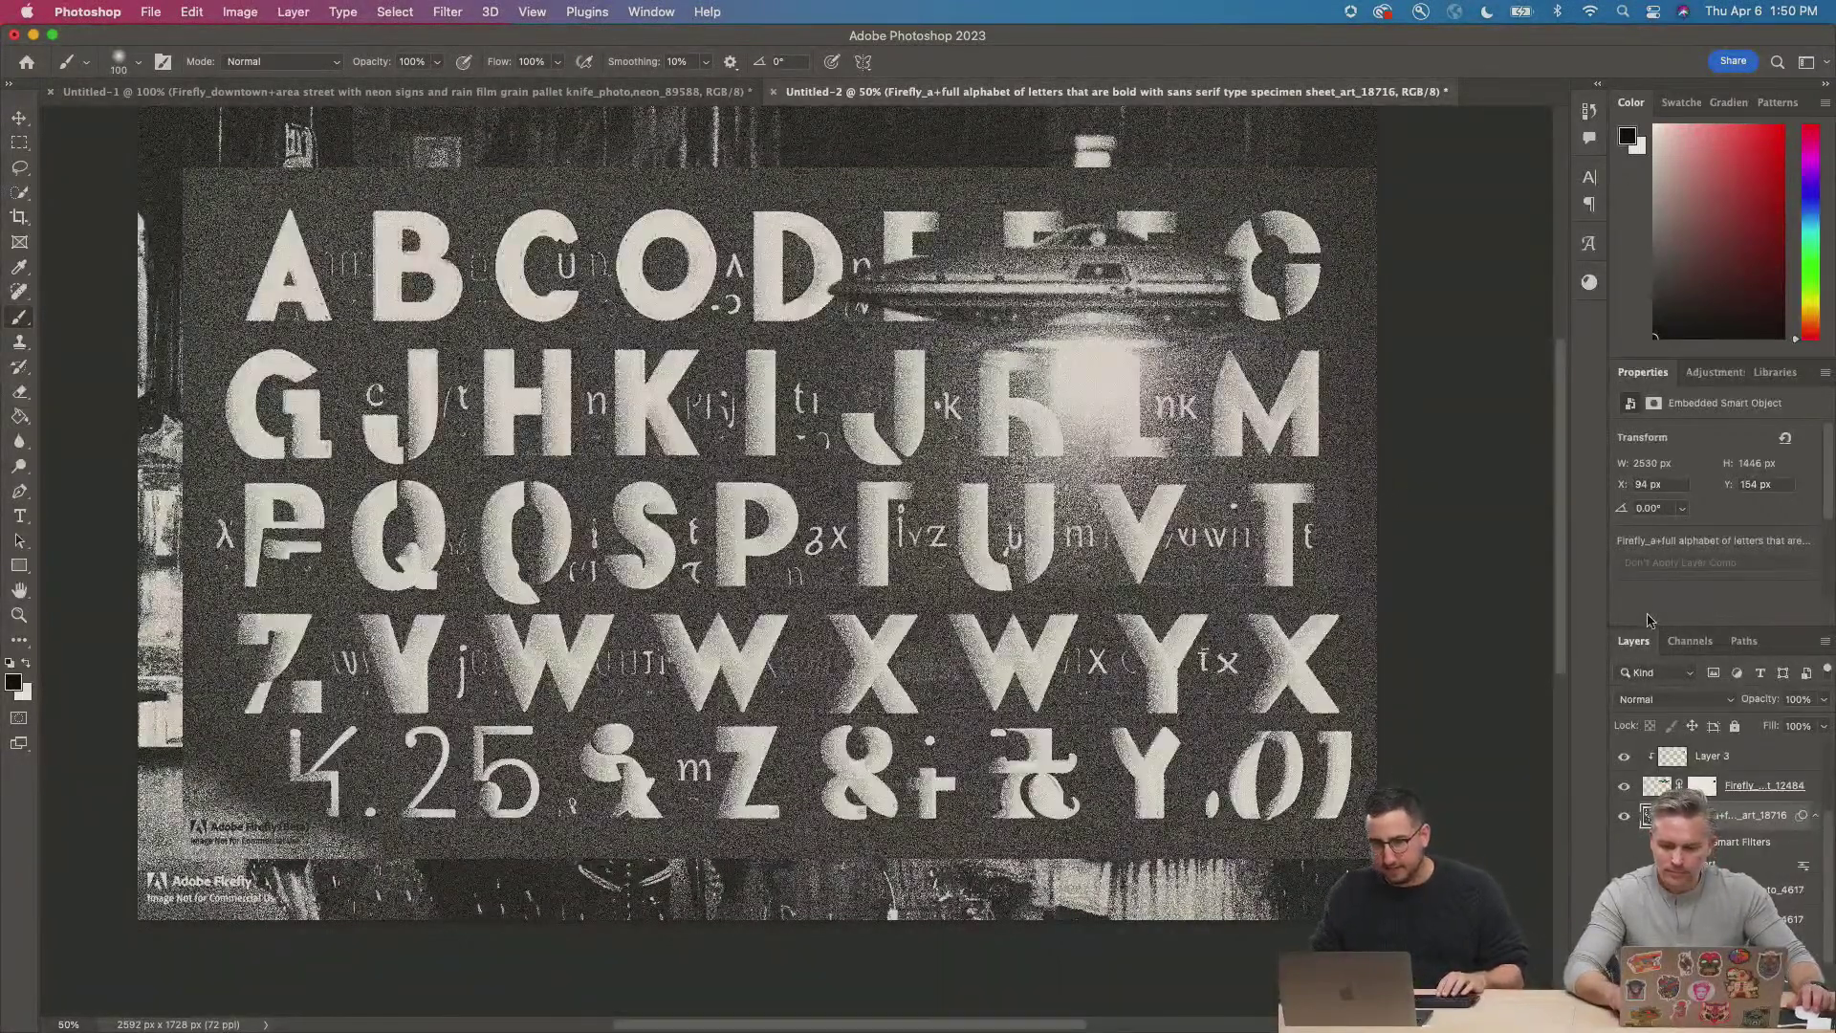
pyautogui.click(1669, 699)
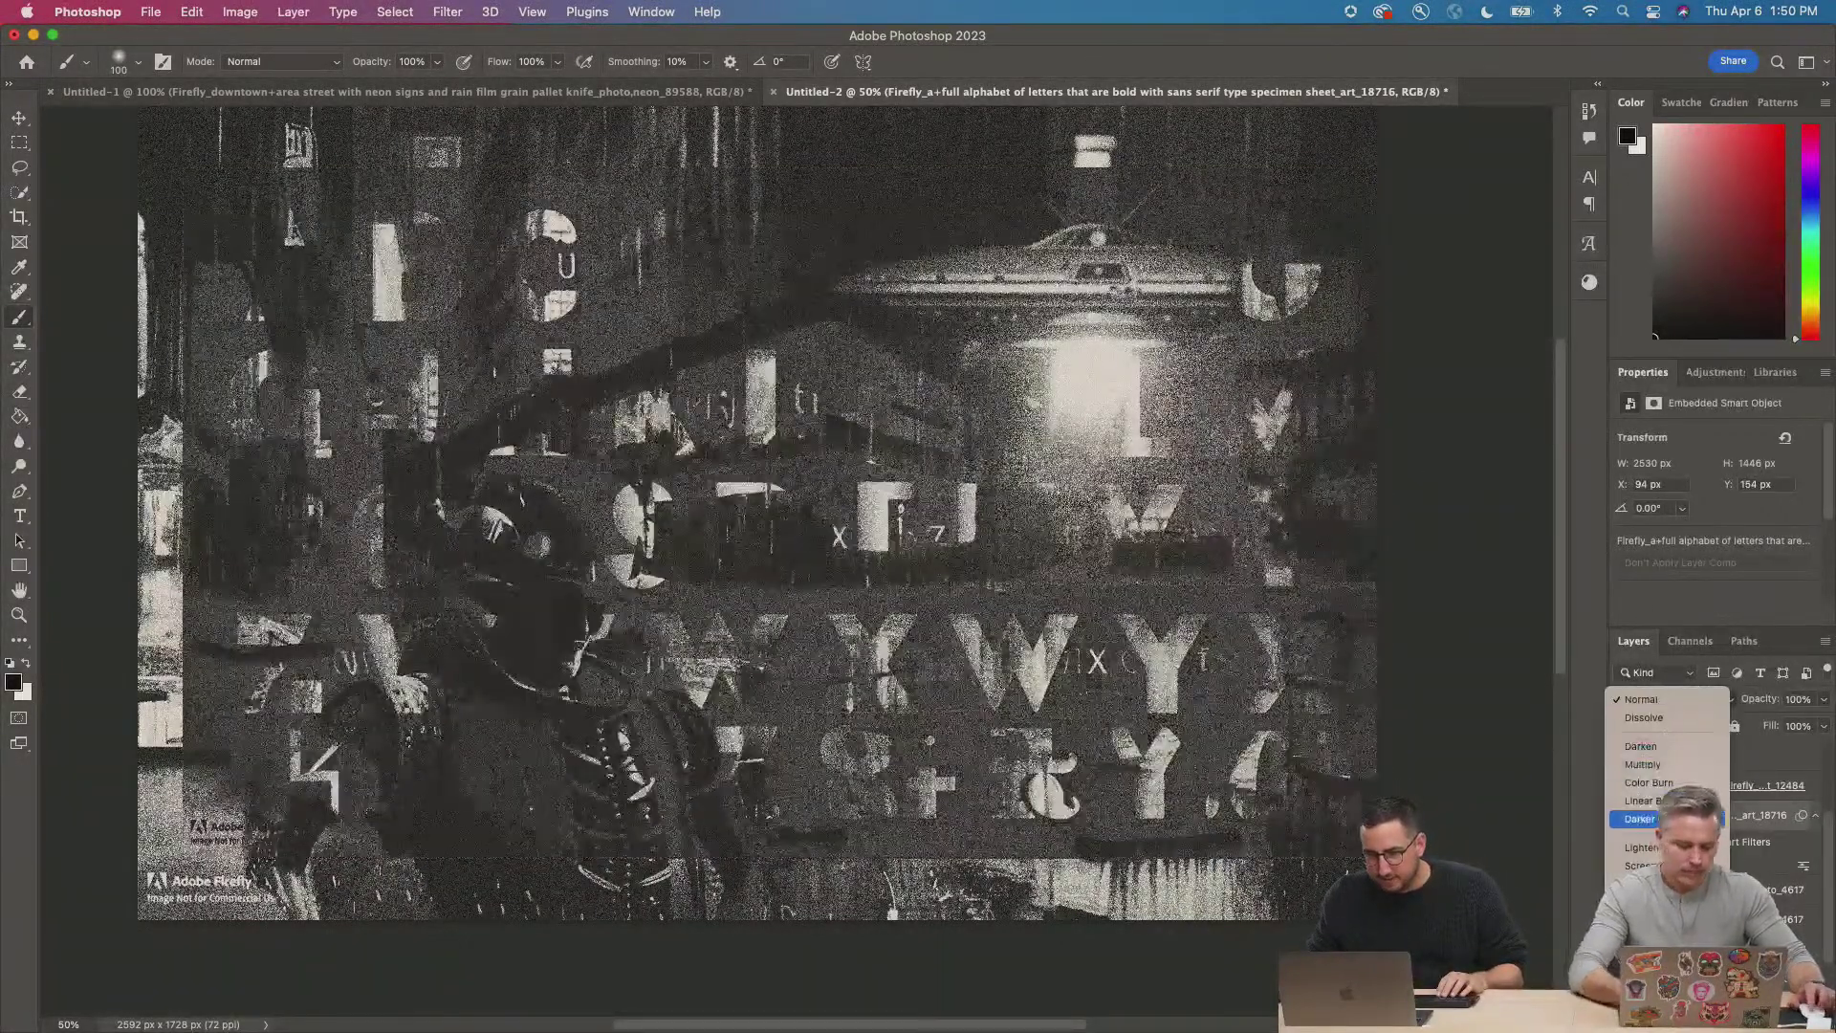
pyautogui.click(1673, 866)
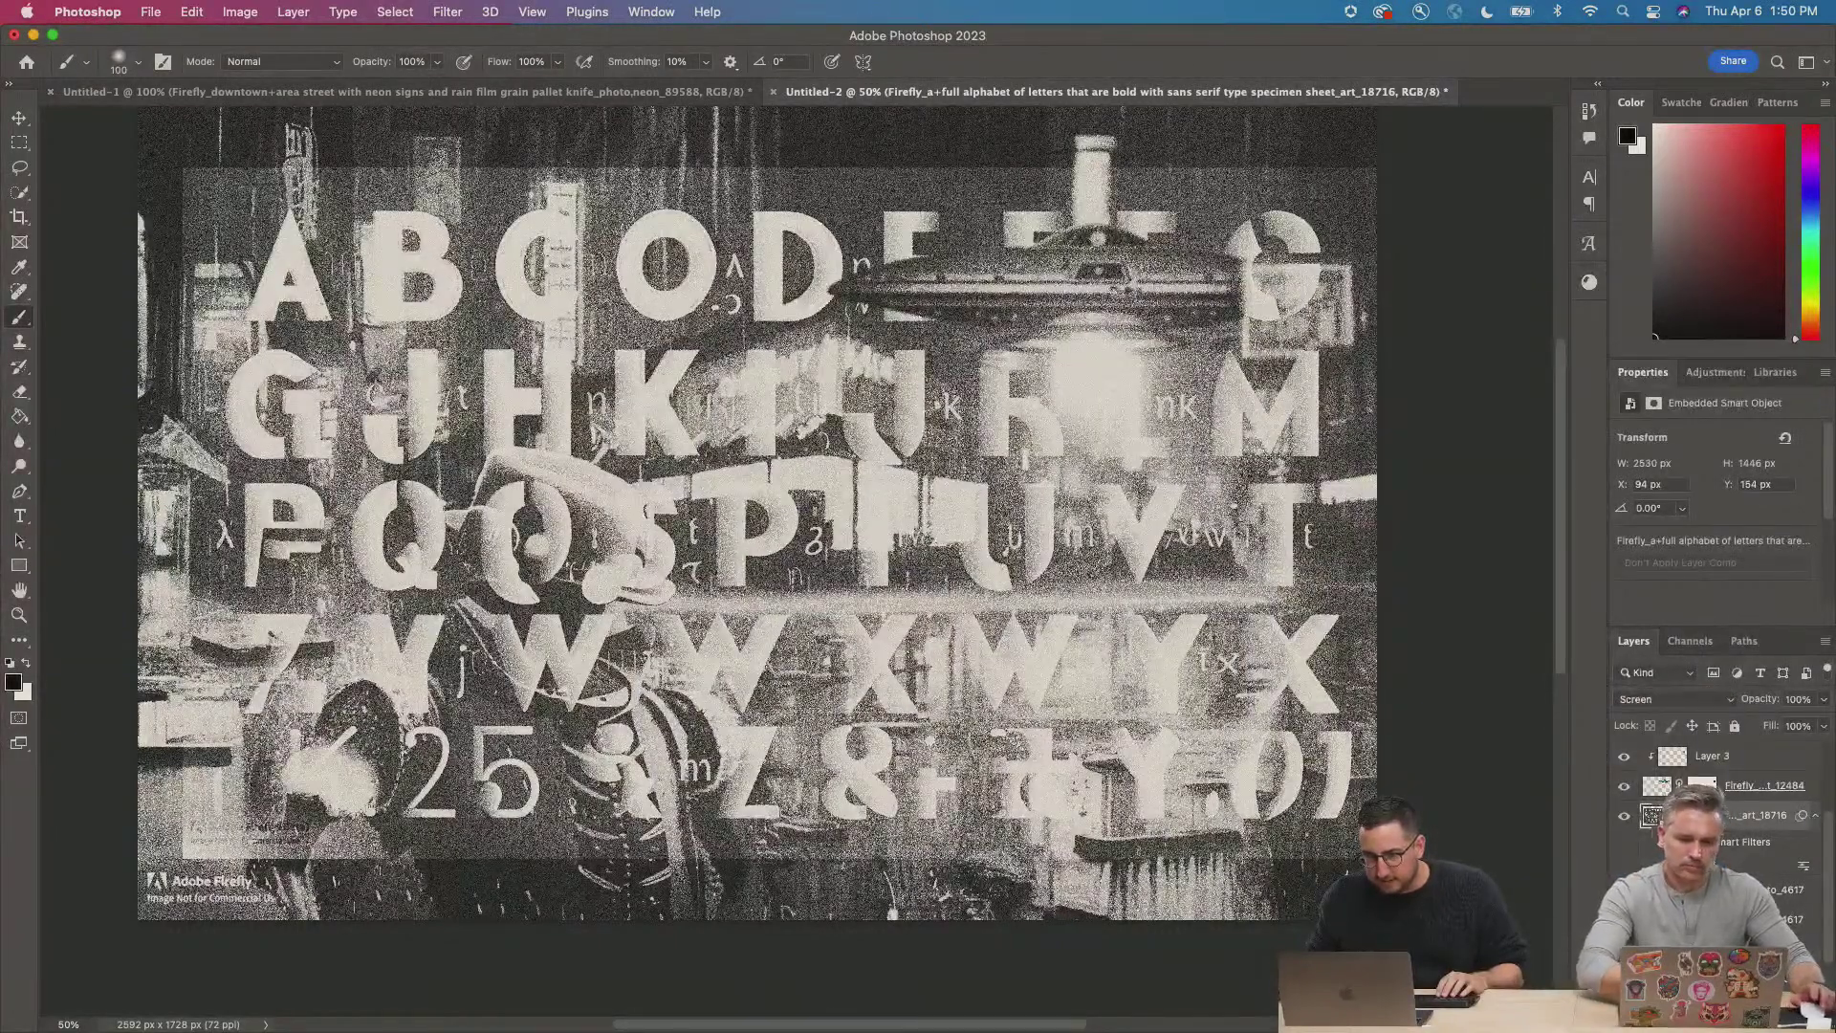
# Add a Gradient Map adjustment above the alphabet layer and move its black stop inward to deepen the shadows.
pyautogui.click(1716, 1000)
pyautogui.click(1740, 959)
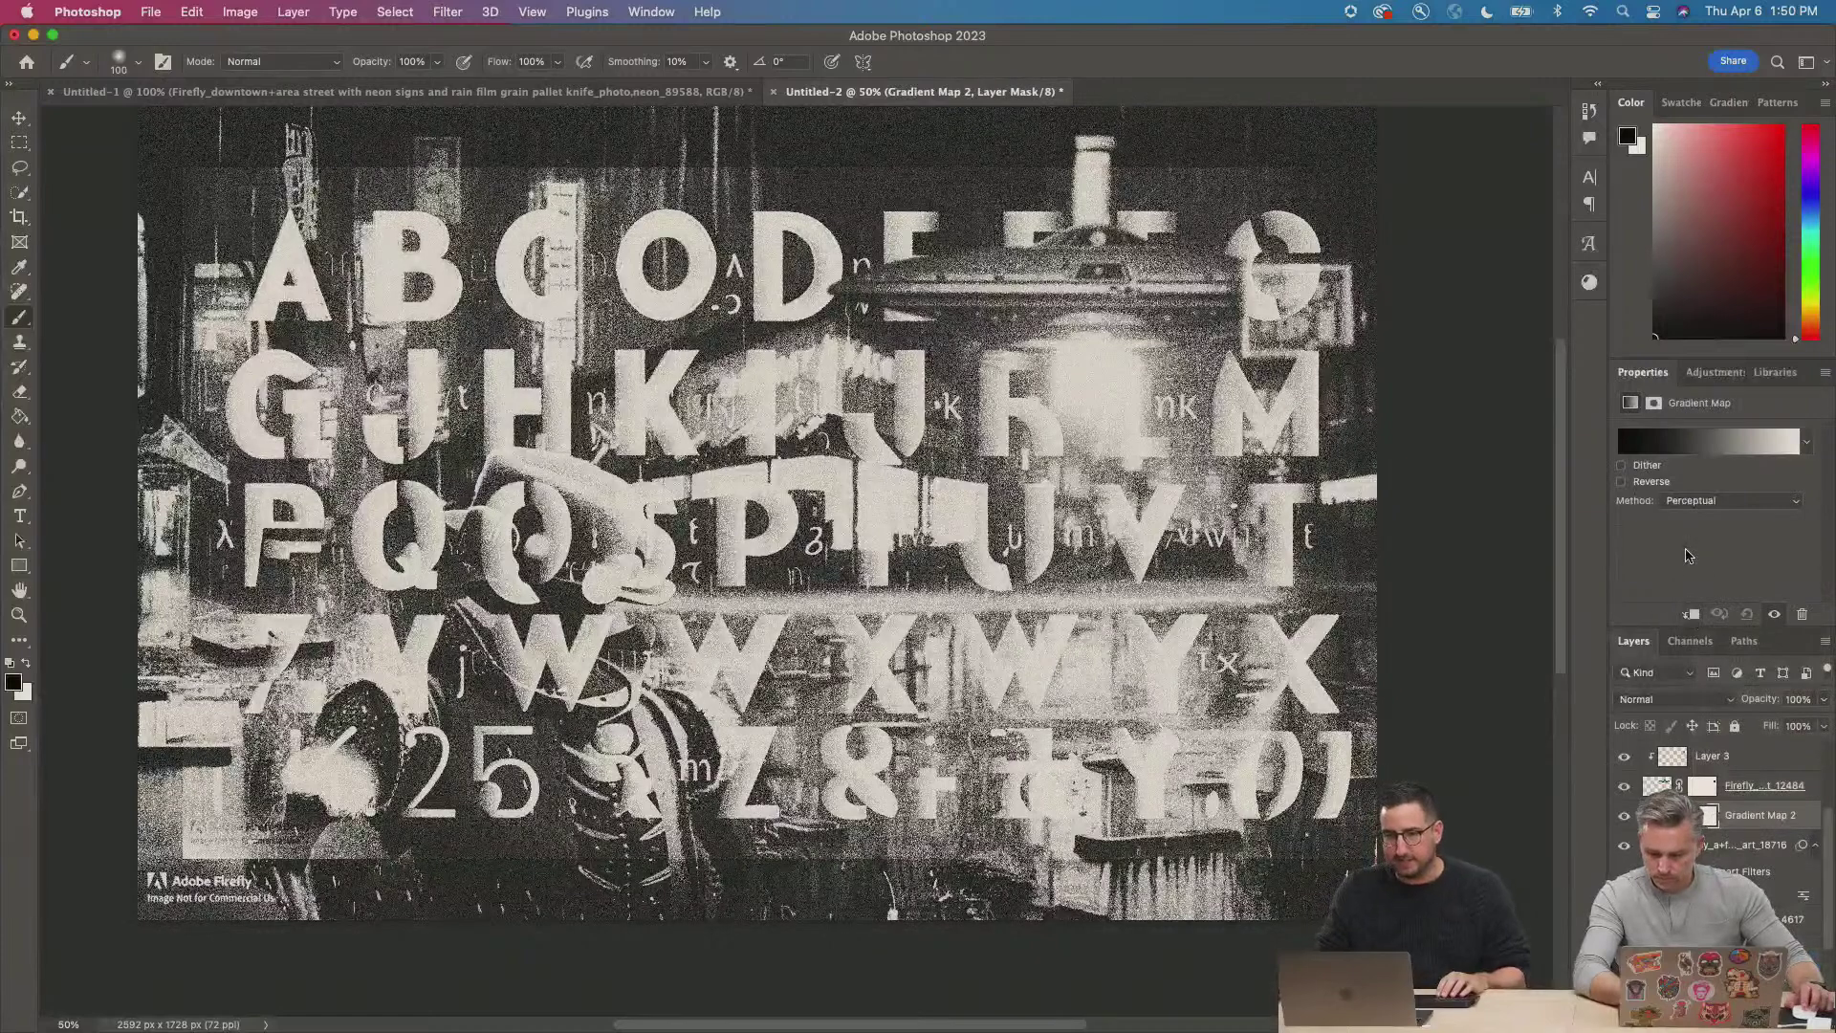
pyautogui.click(1664, 454)
pyautogui.moveTo(1324, 603); pyautogui.dragTo(1528, 601)
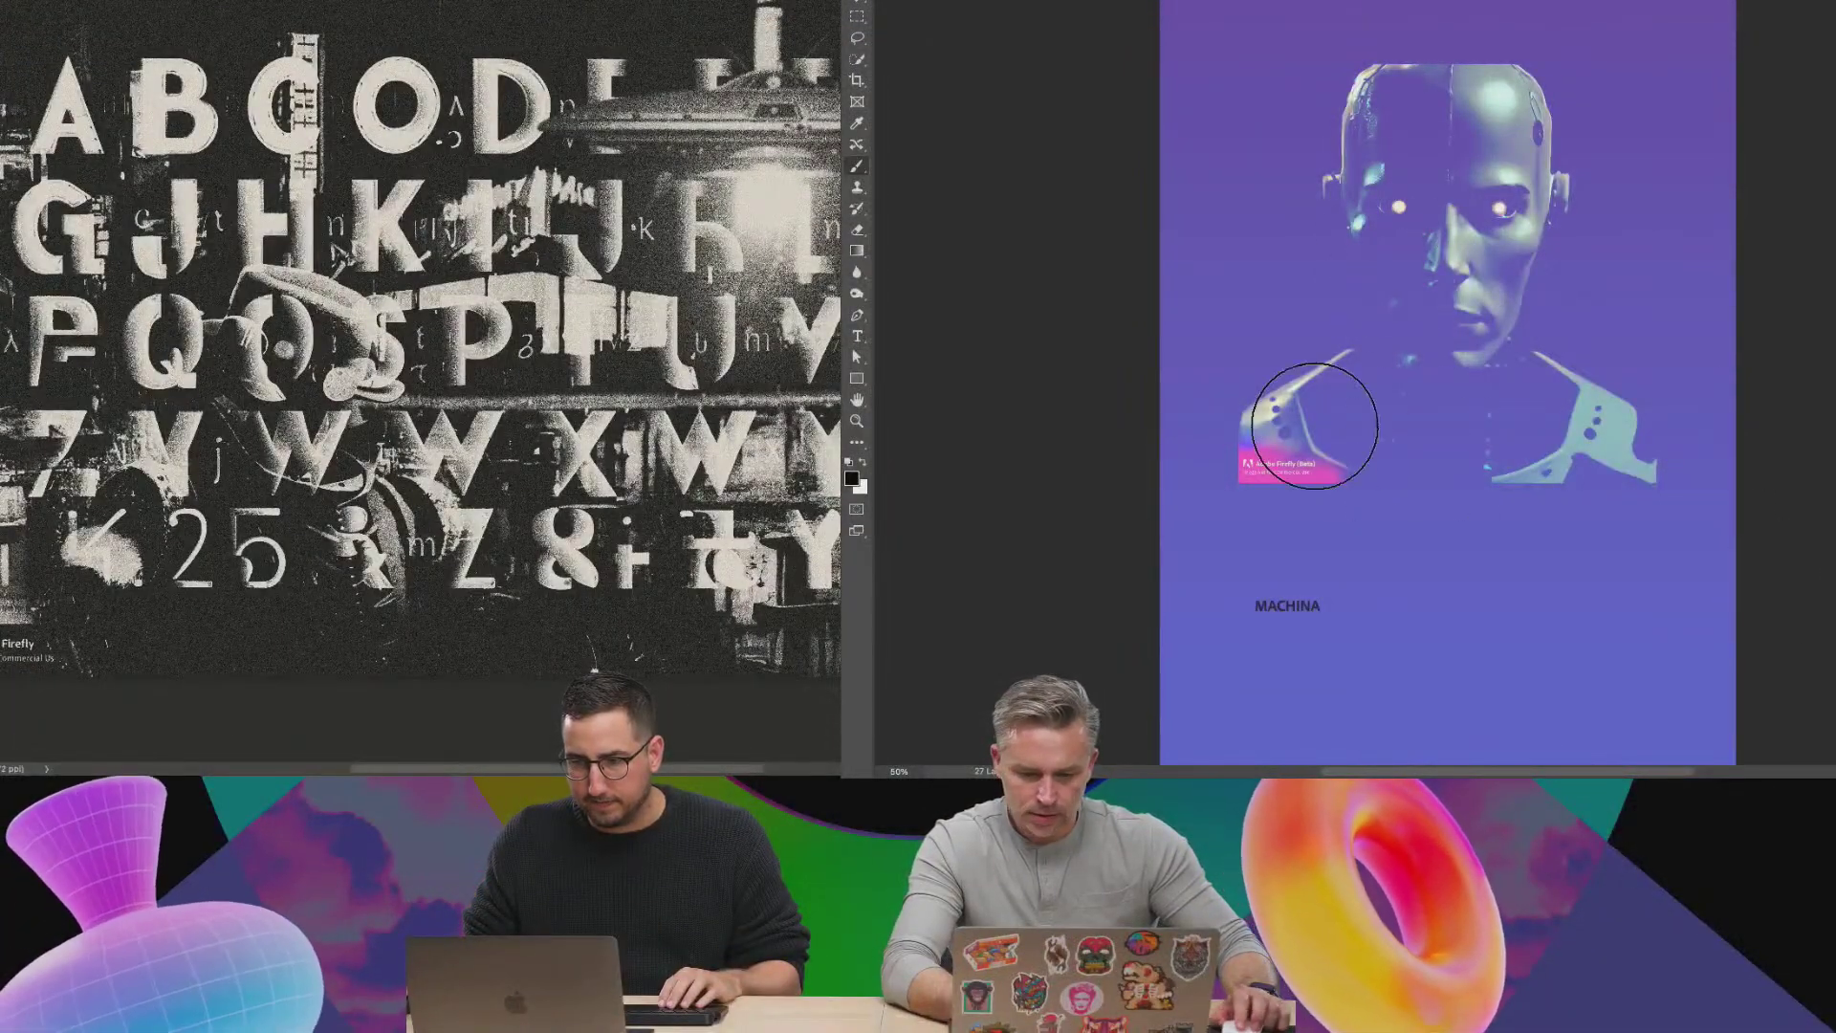
# Brush out the robot's left-hand shoulder and the Firefly watermark on Layer 3's mask, and inspect the layer's smart object contents.
pyautogui.moveTo(1209, 393)
pyautogui.mouseDown()
pyautogui.moveTo(1389, 542)
pyautogui.moveTo(1210, 426)
pyautogui.moveTo(1309, 531)
pyautogui.moveTo(1264, 427)
pyautogui.moveTo(1314, 366)
pyautogui.mouseUp()
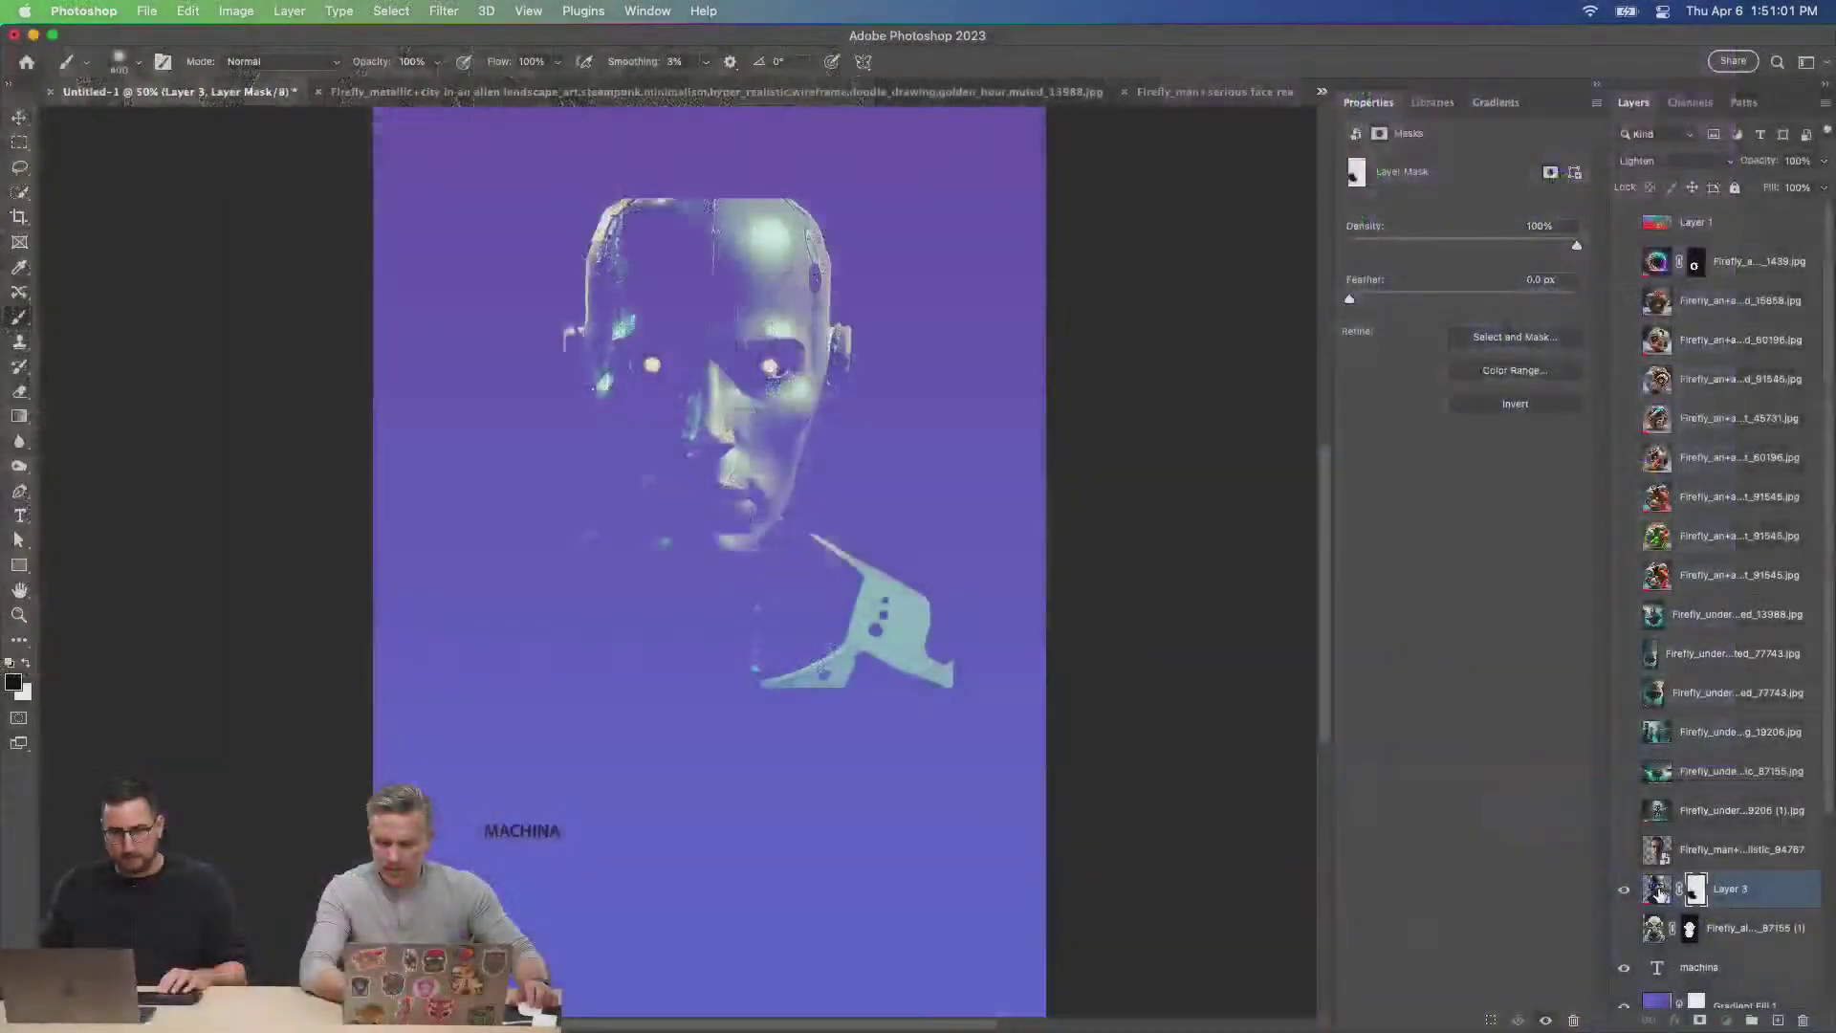
pyautogui.doubleClick(1659, 891)
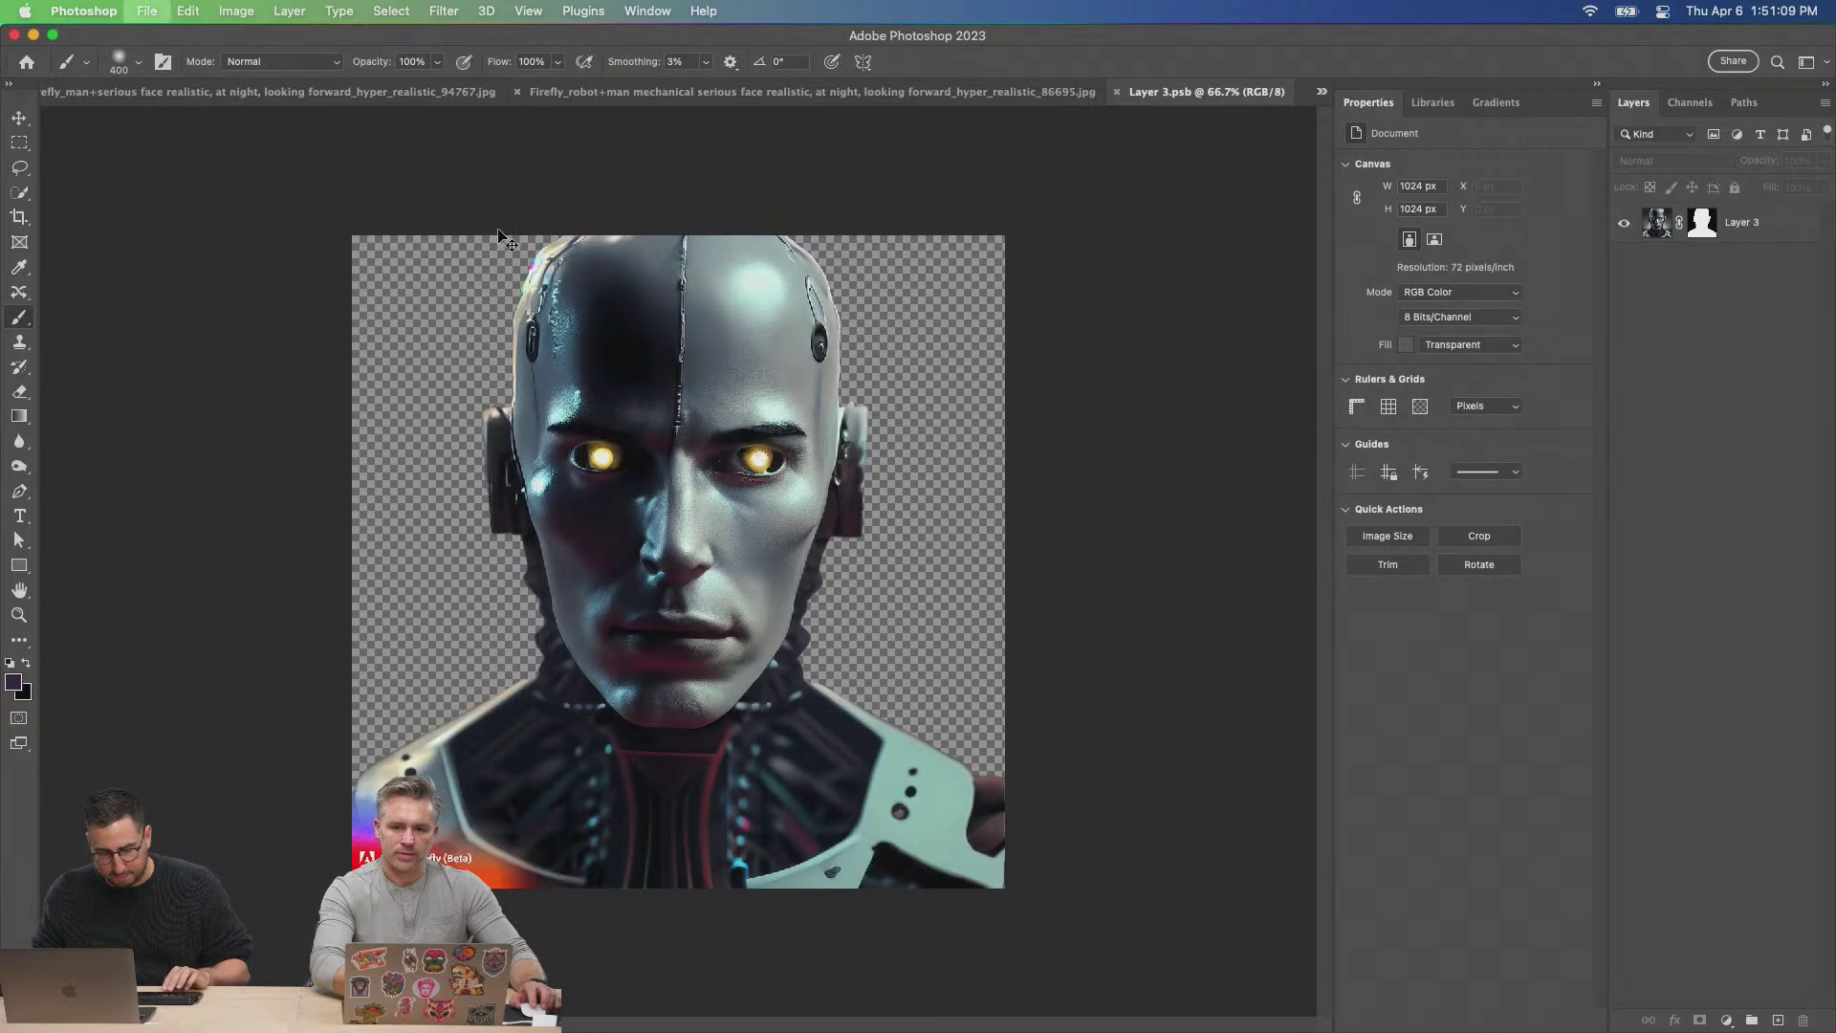
pyautogui.press('super+w')
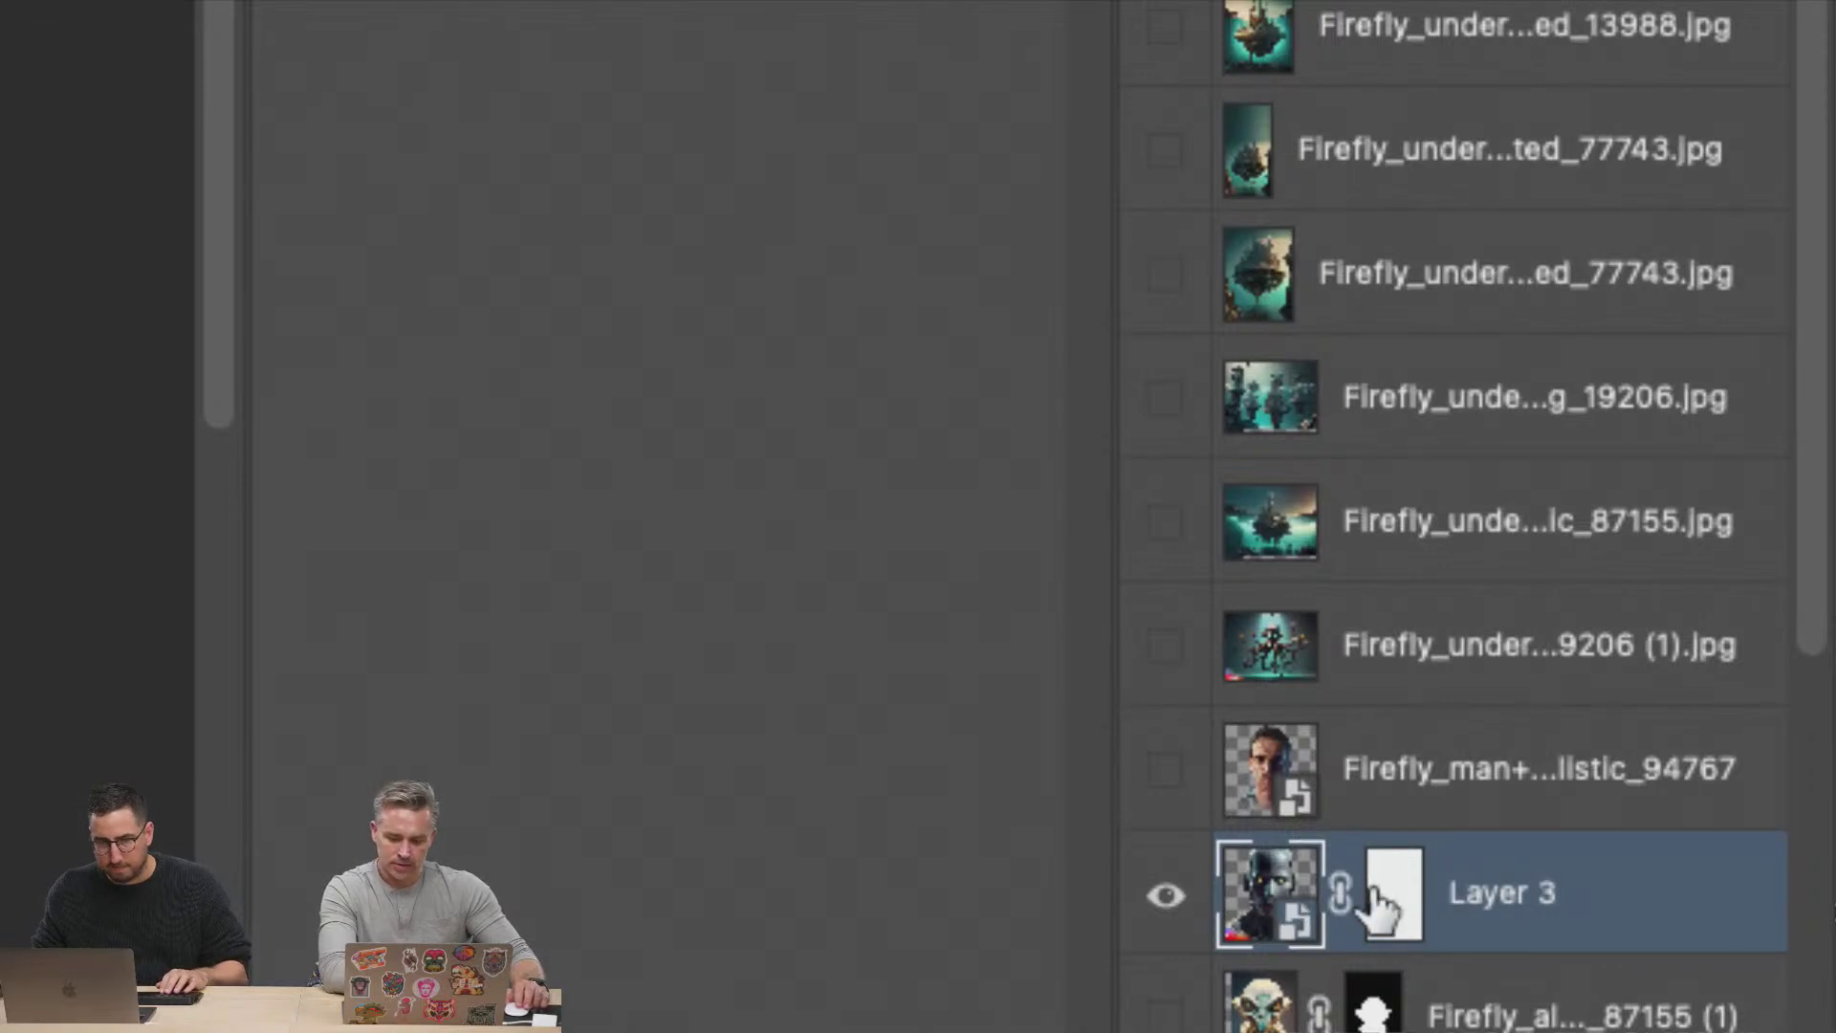
# Replace Layer 3's mask with a new layer mask and brush away the robot's right-hand shoulder.
pyautogui.press('Delete')
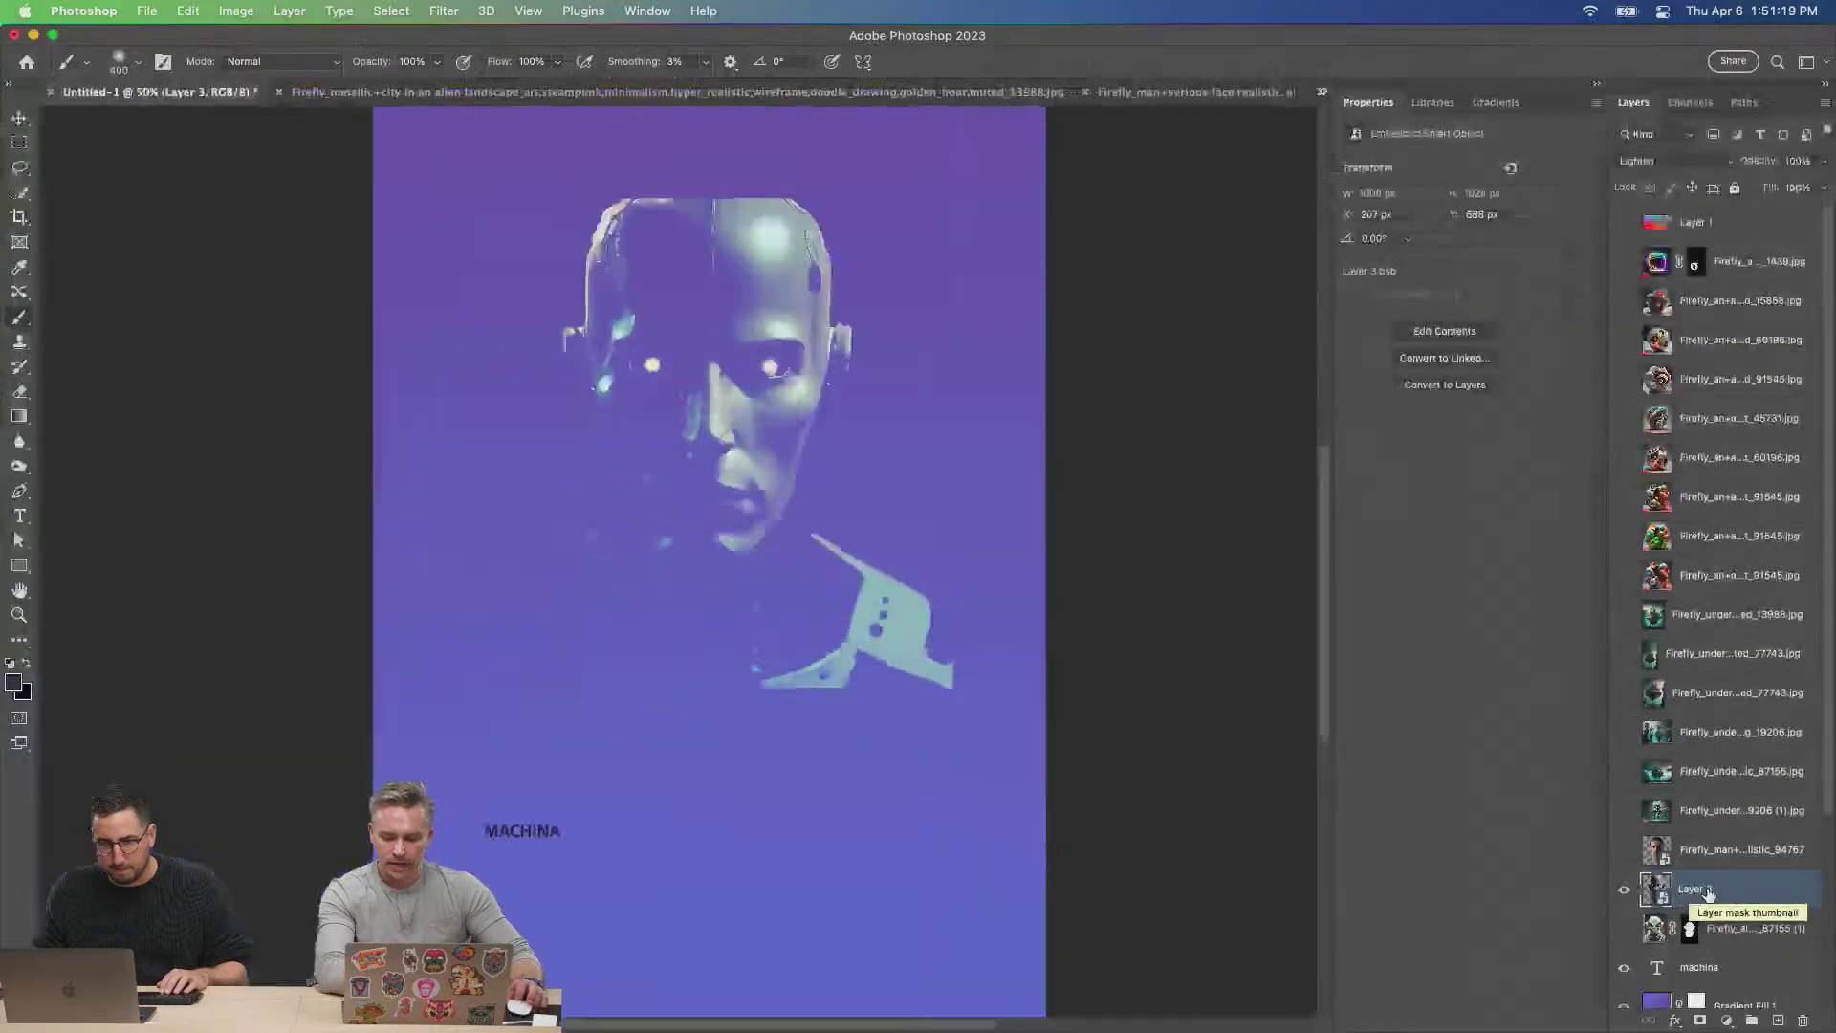
pyautogui.click(1697, 1019)
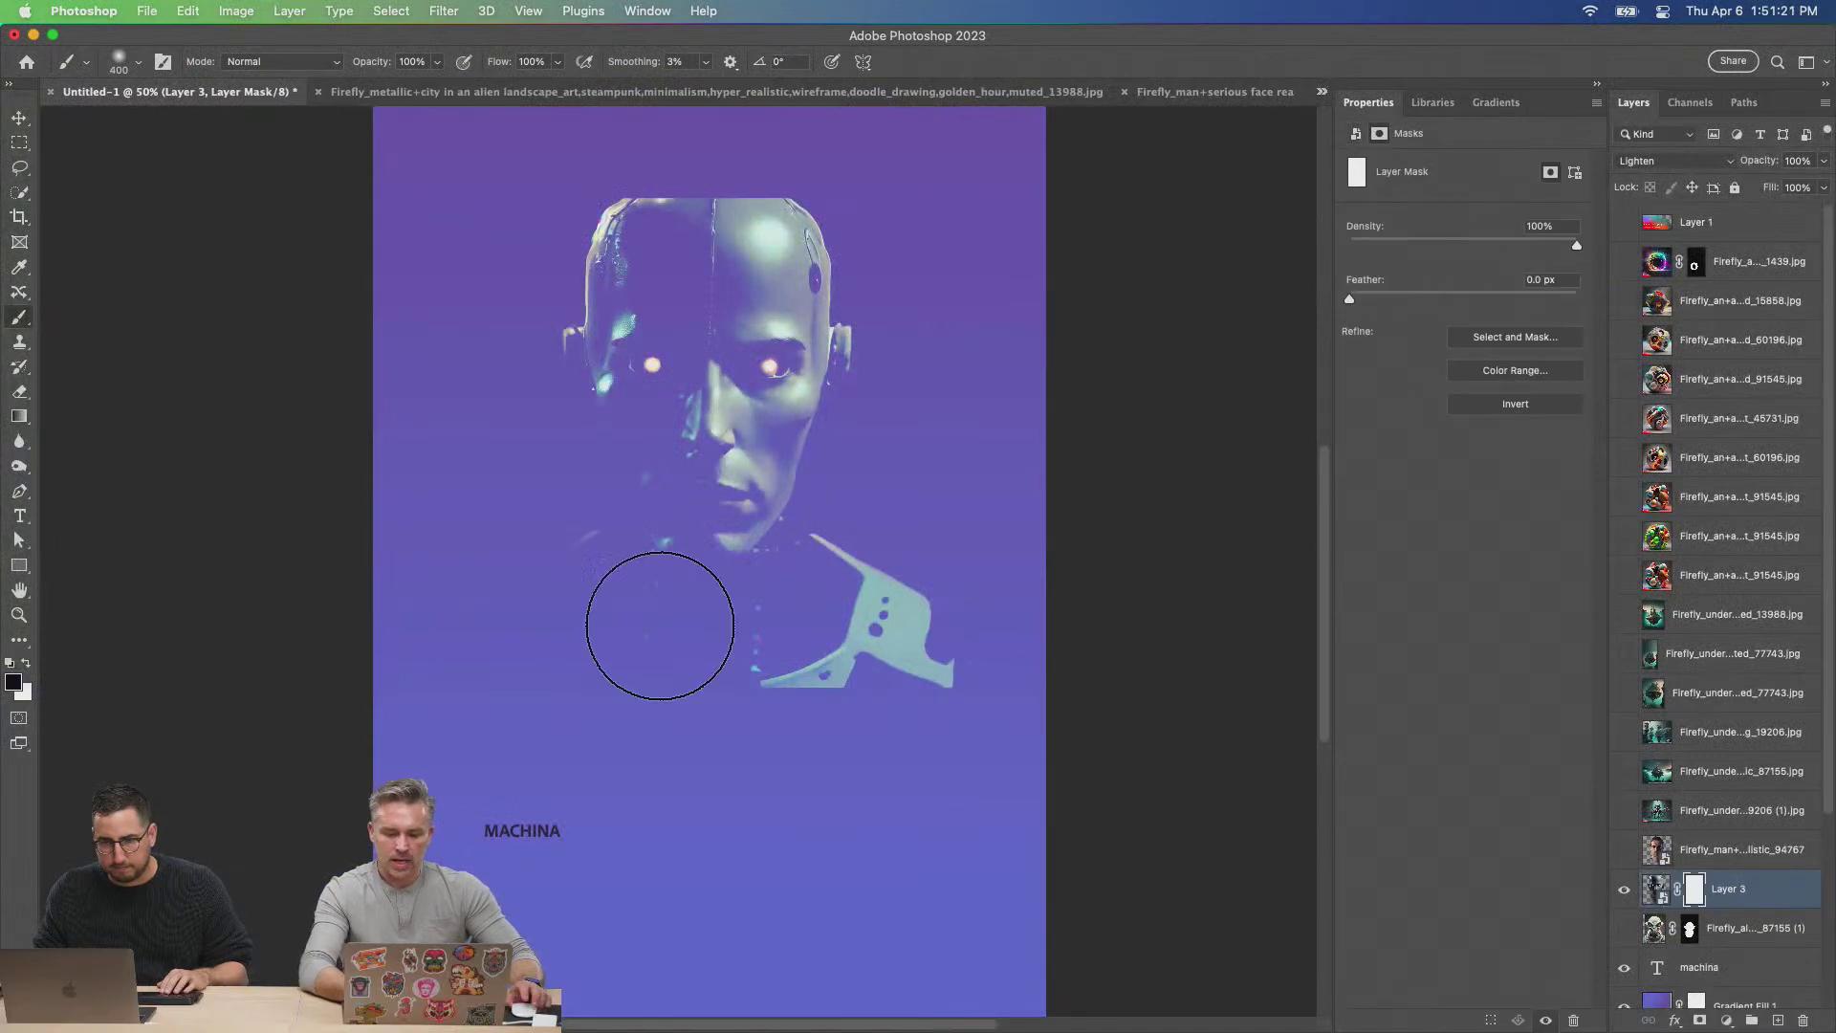
pyautogui.moveTo(698, 656)
pyautogui.mouseDown()
pyautogui.moveTo(987, 728)
pyautogui.moveTo(940, 747)
pyautogui.moveTo(909, 685)
pyautogui.mouseUp()
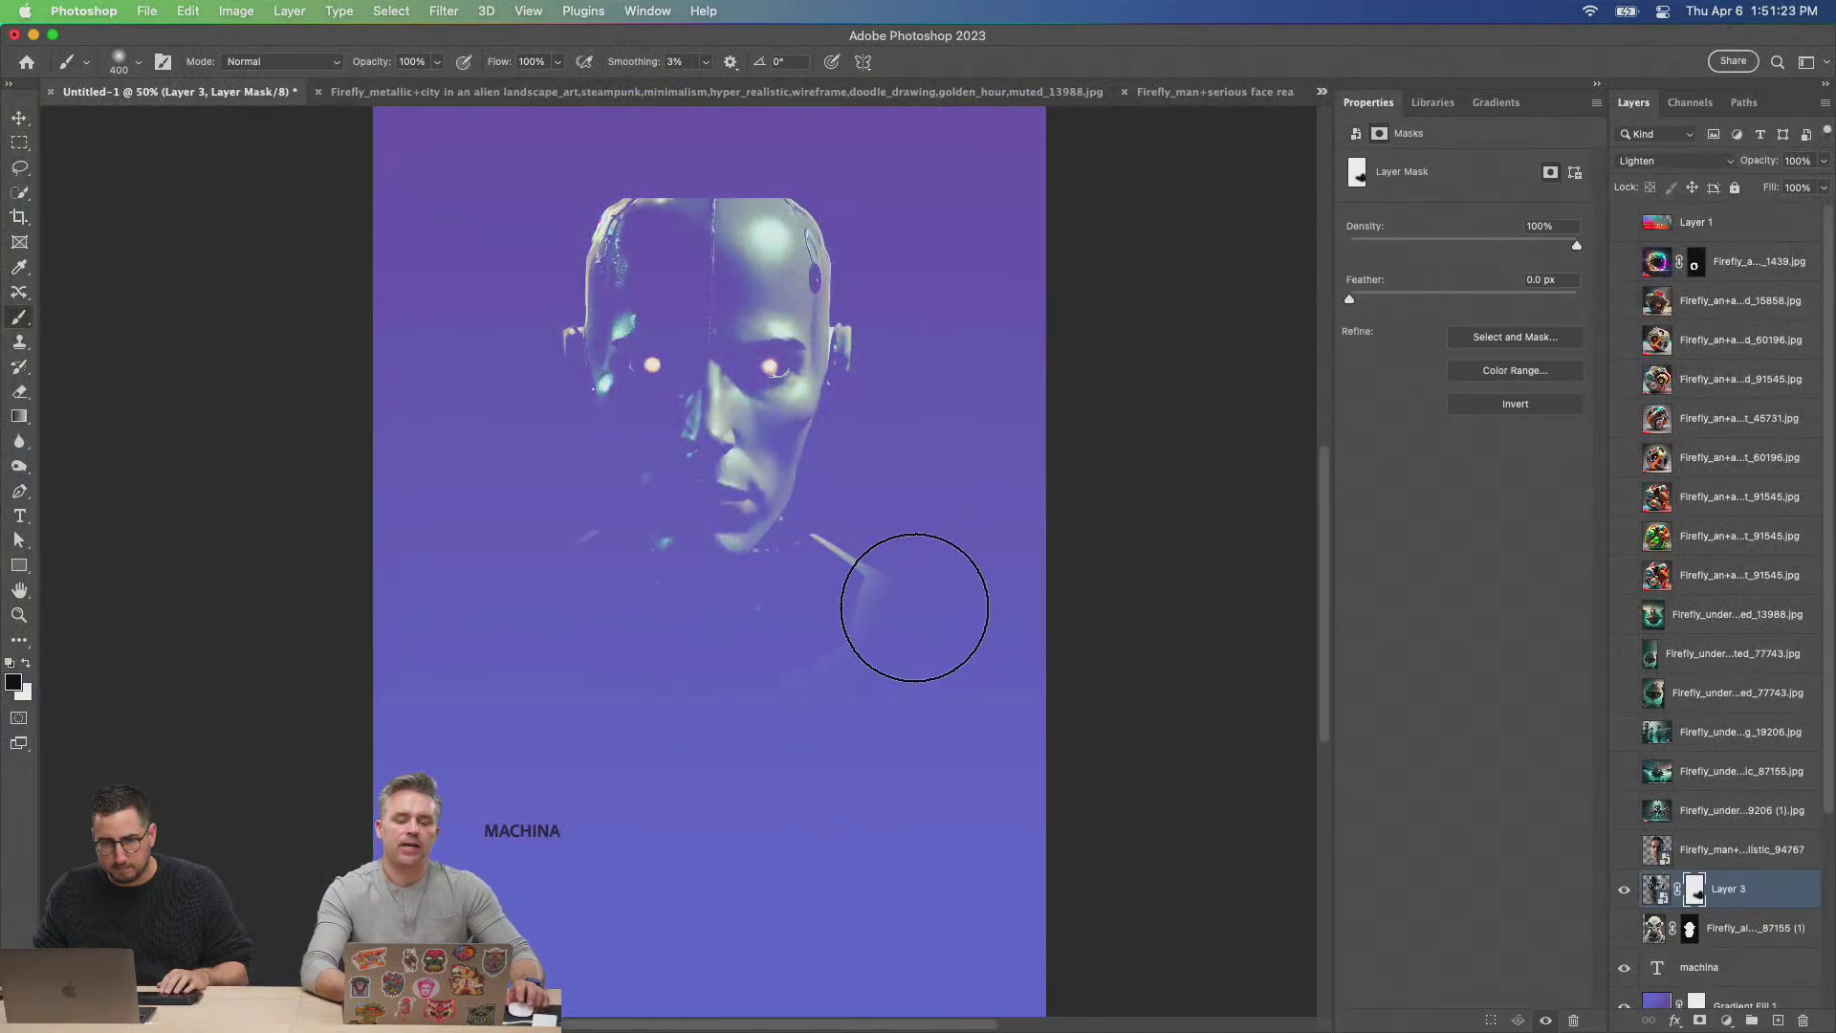
# Show the man's portrait layer over the robot and move the machina text layer directly above it.
pyautogui.hscroll(5, 914, 603)
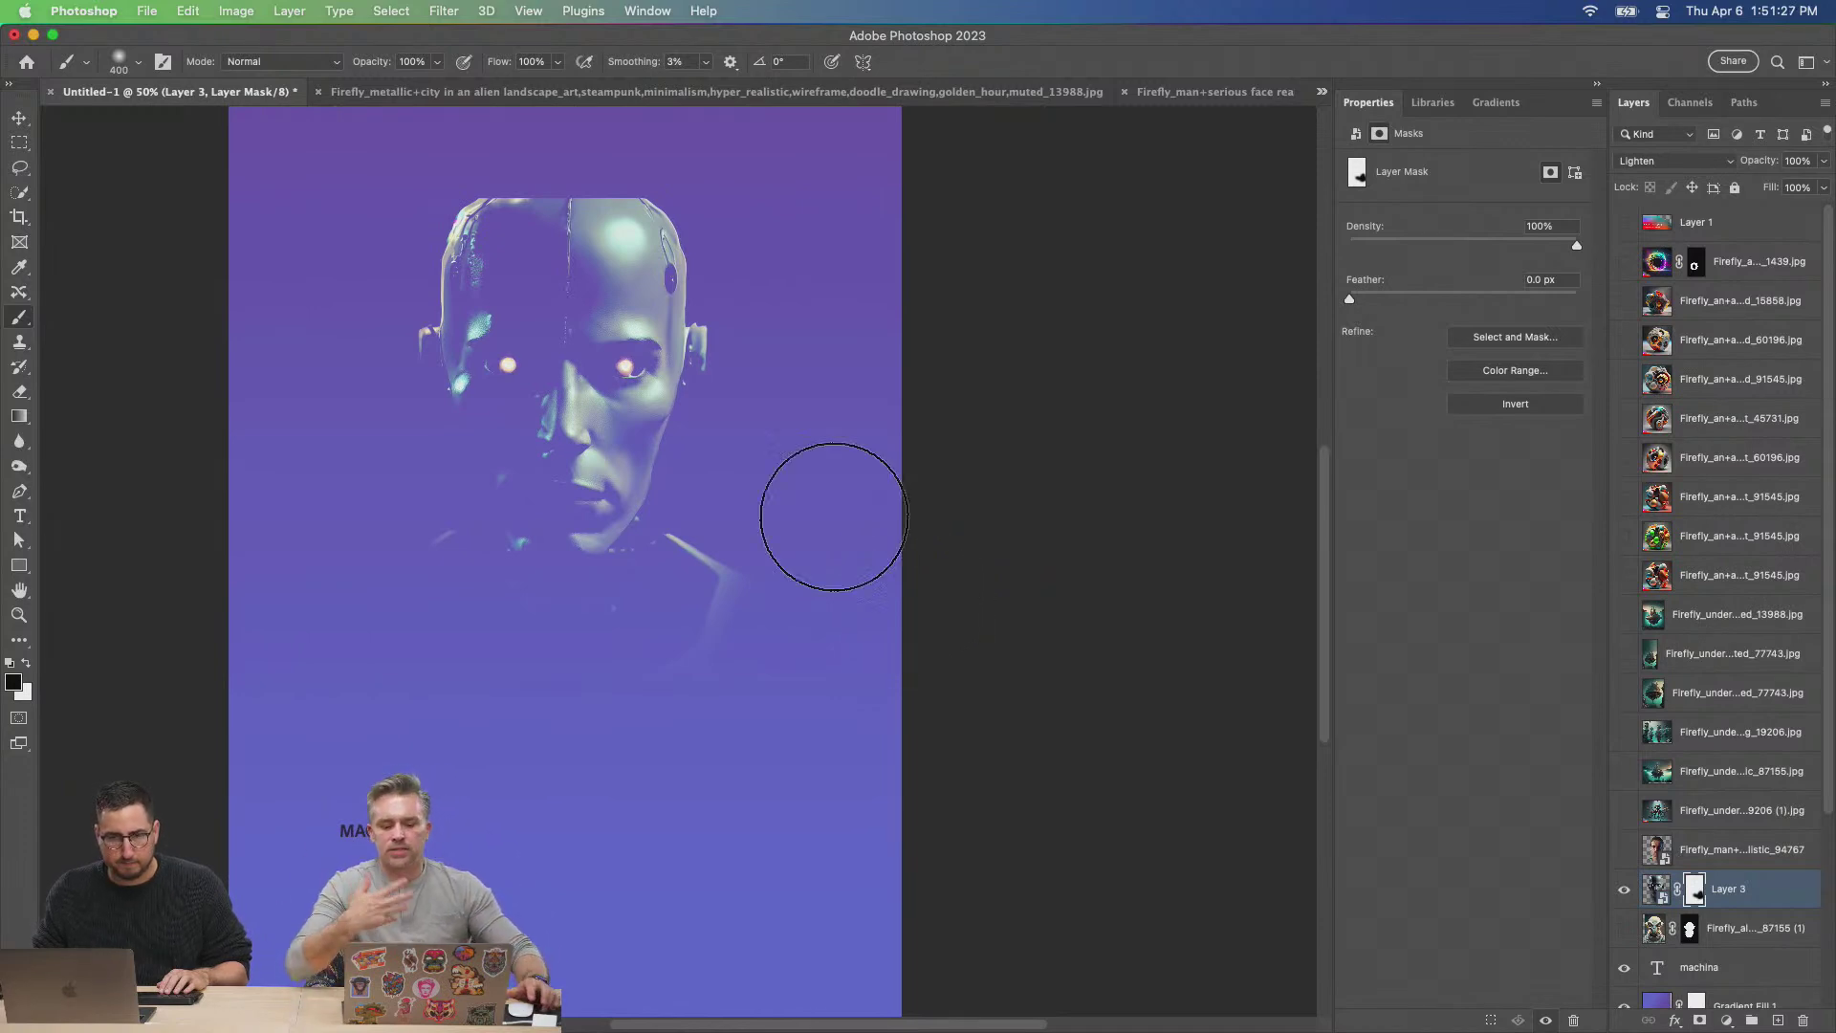
pyautogui.click(1625, 853)
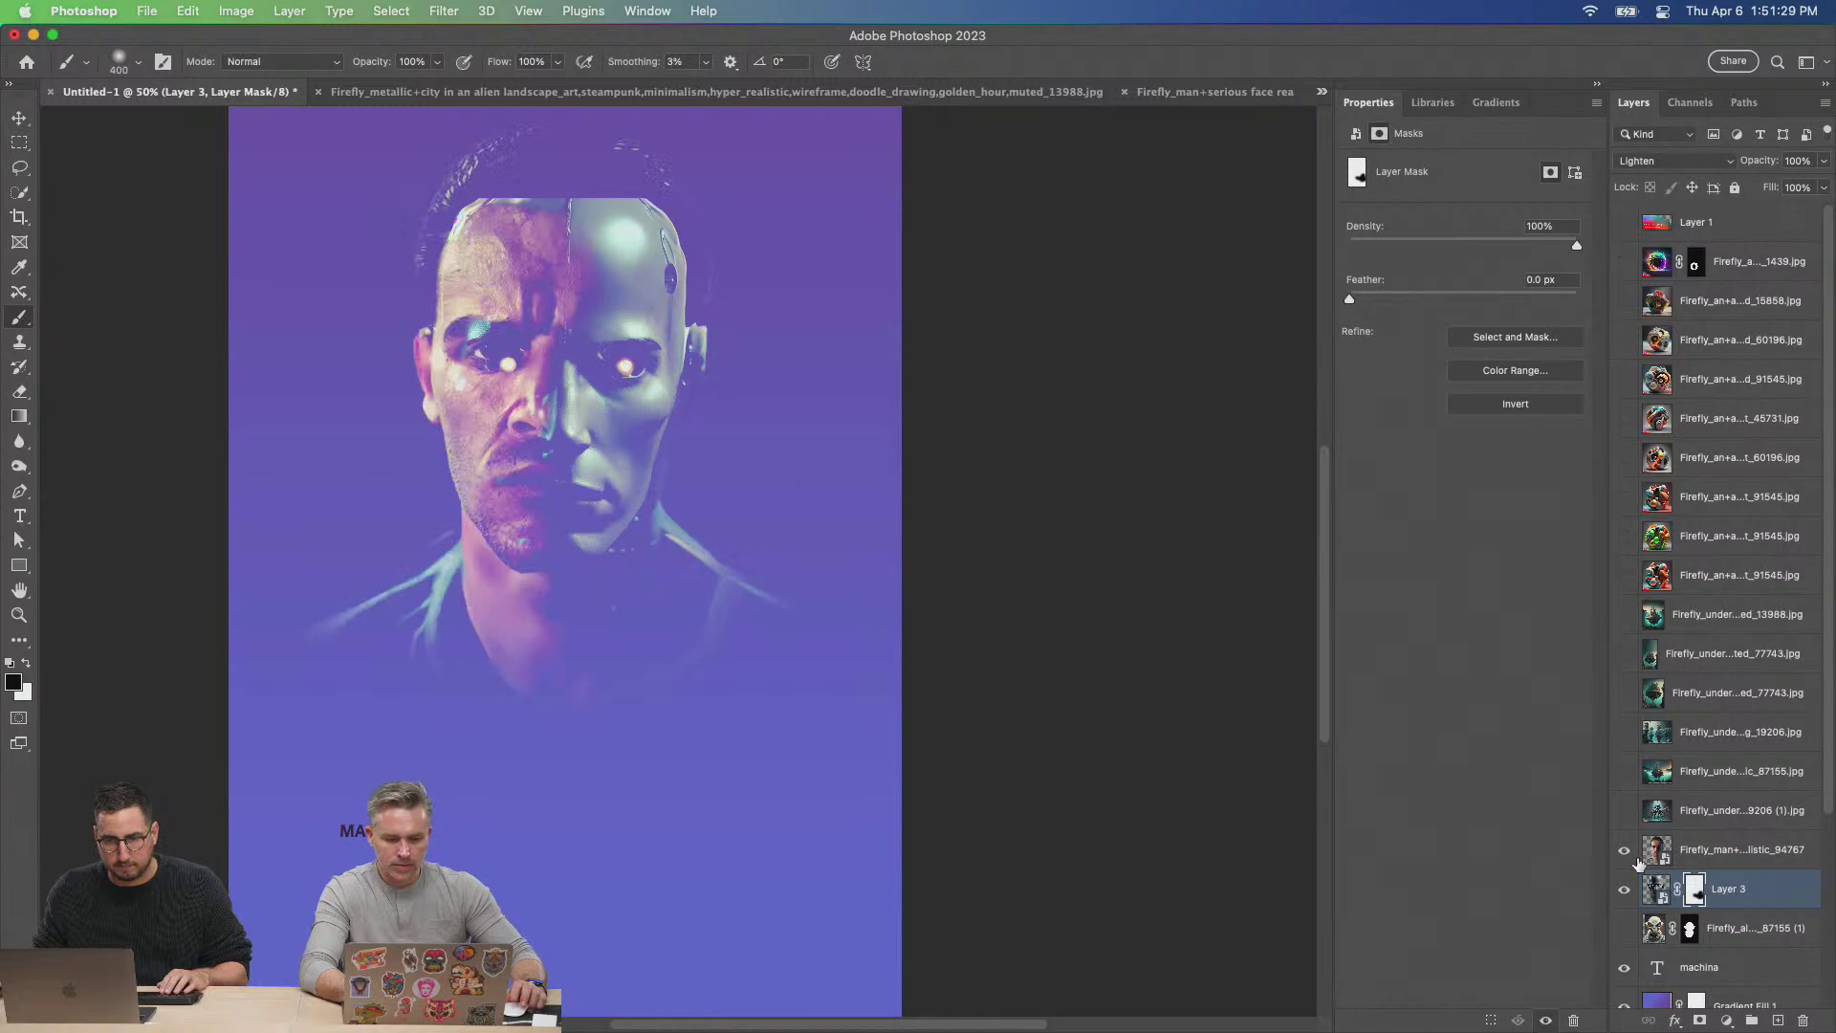
pyautogui.click(1748, 848)
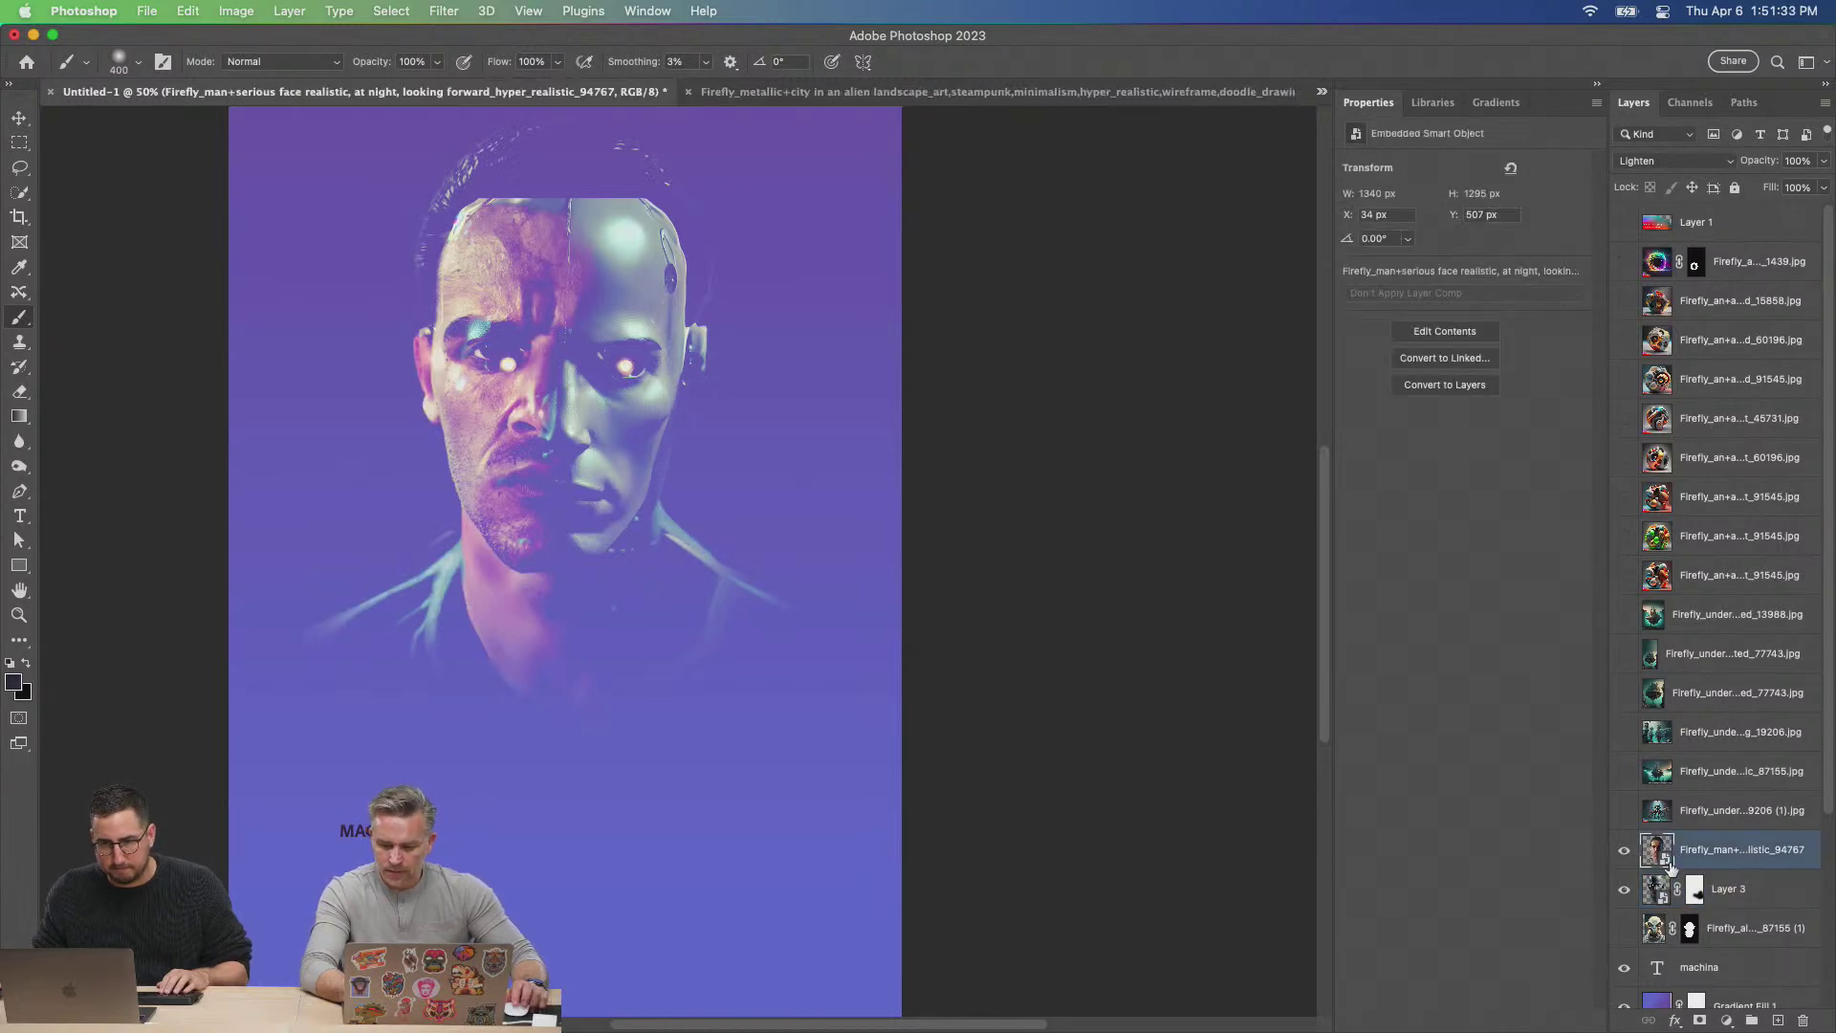
pyautogui.scroll(-5, 1668, 866)
pyautogui.click(1736, 717)
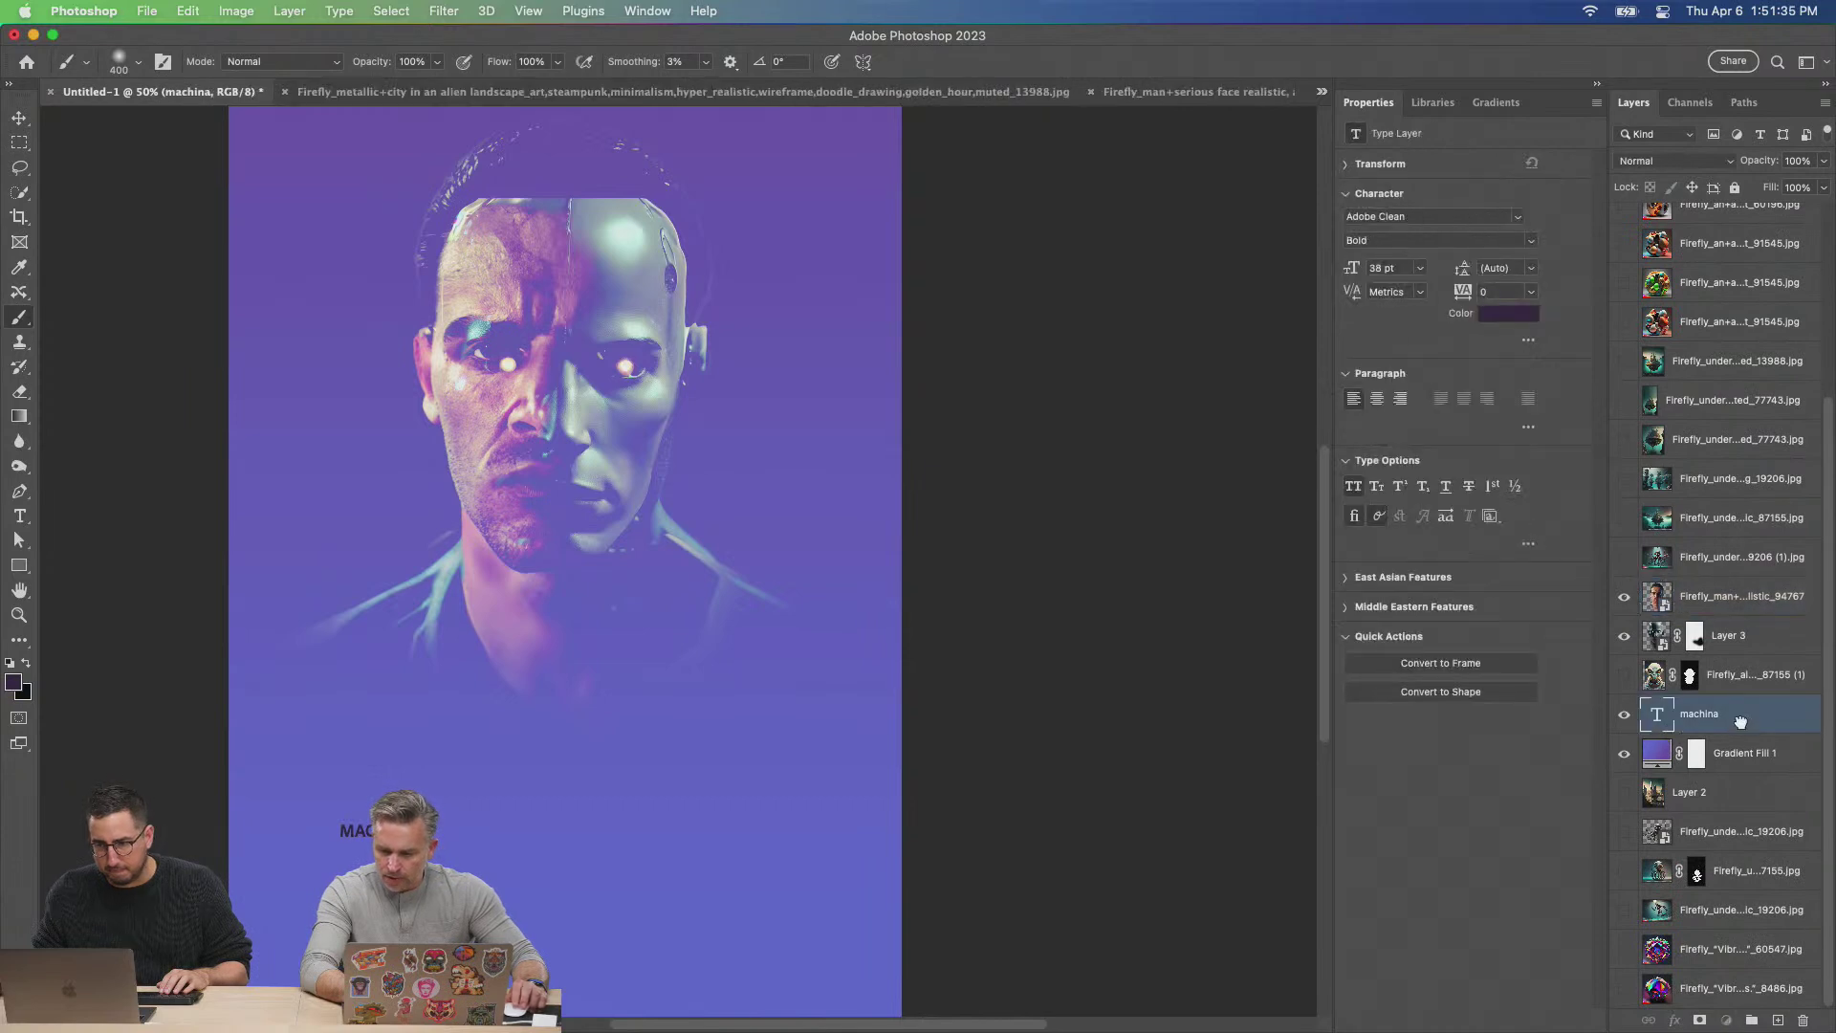
pyautogui.moveTo(1722, 580); pyautogui.dragTo(1721, 581)
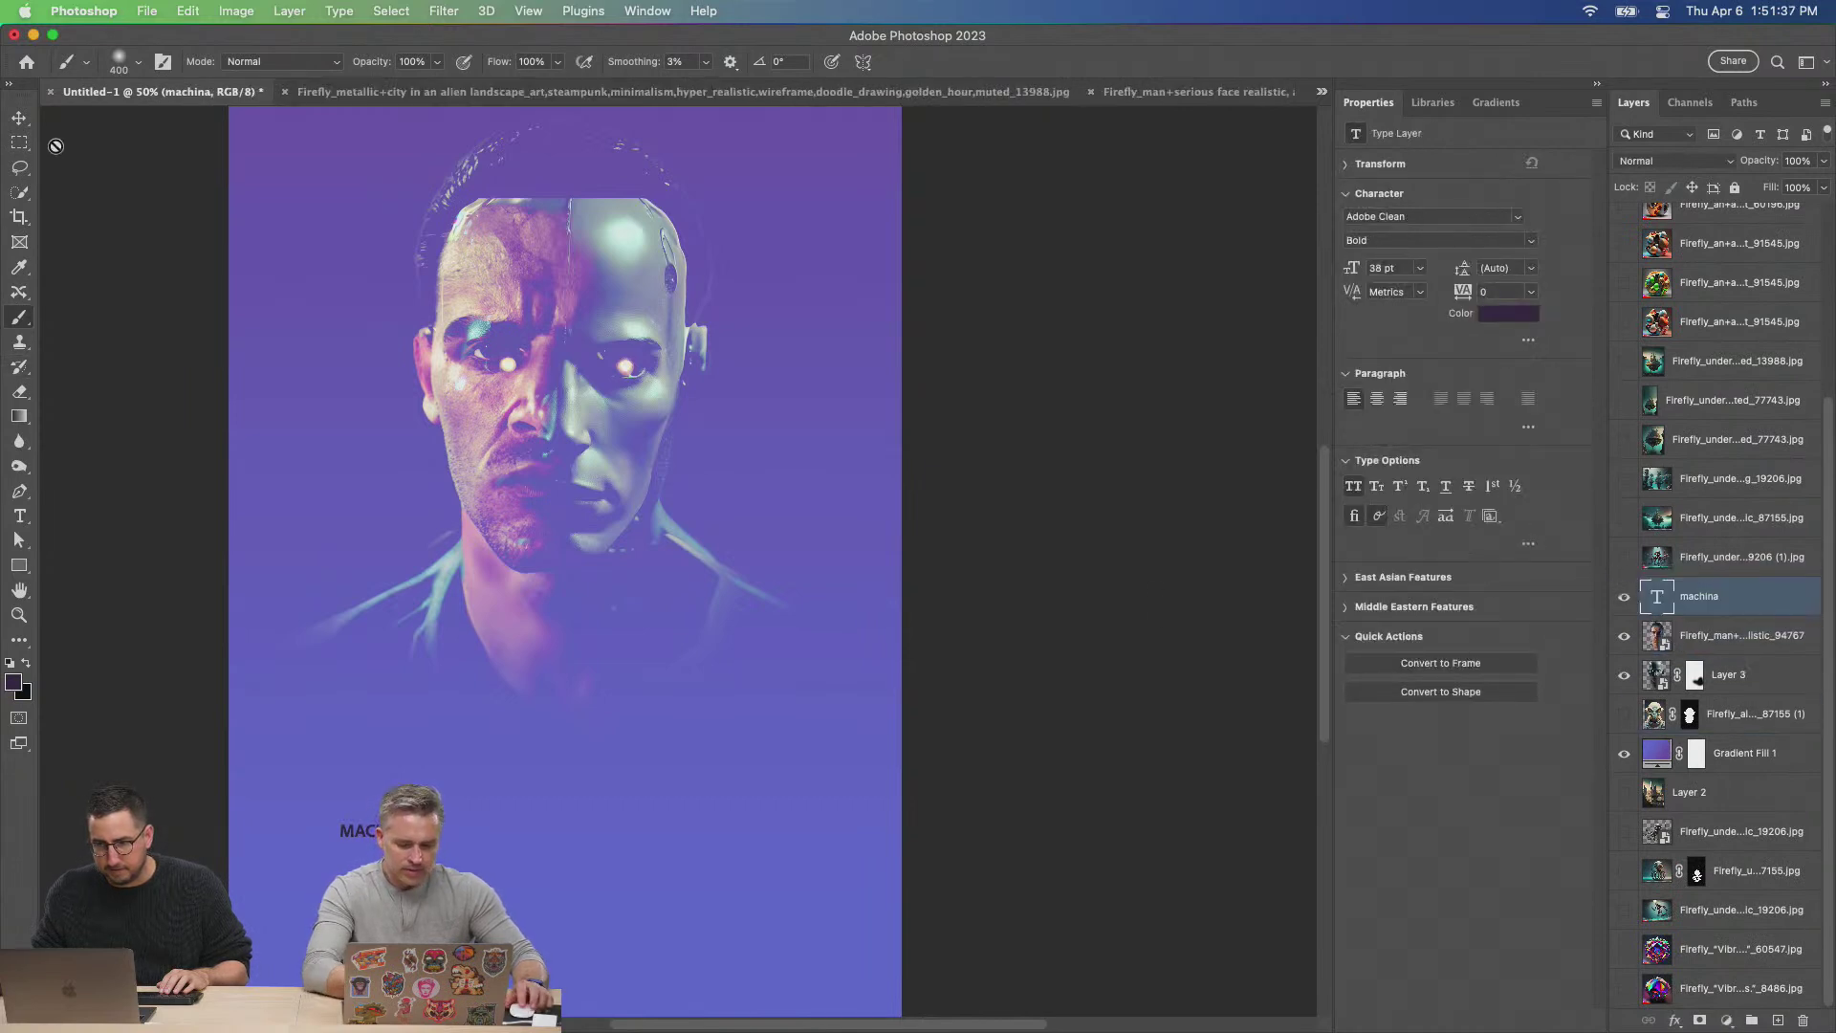
# Change the MACHINA text color to white and move the title to the horizontal center below the portrait.
pyautogui.click(20, 517)
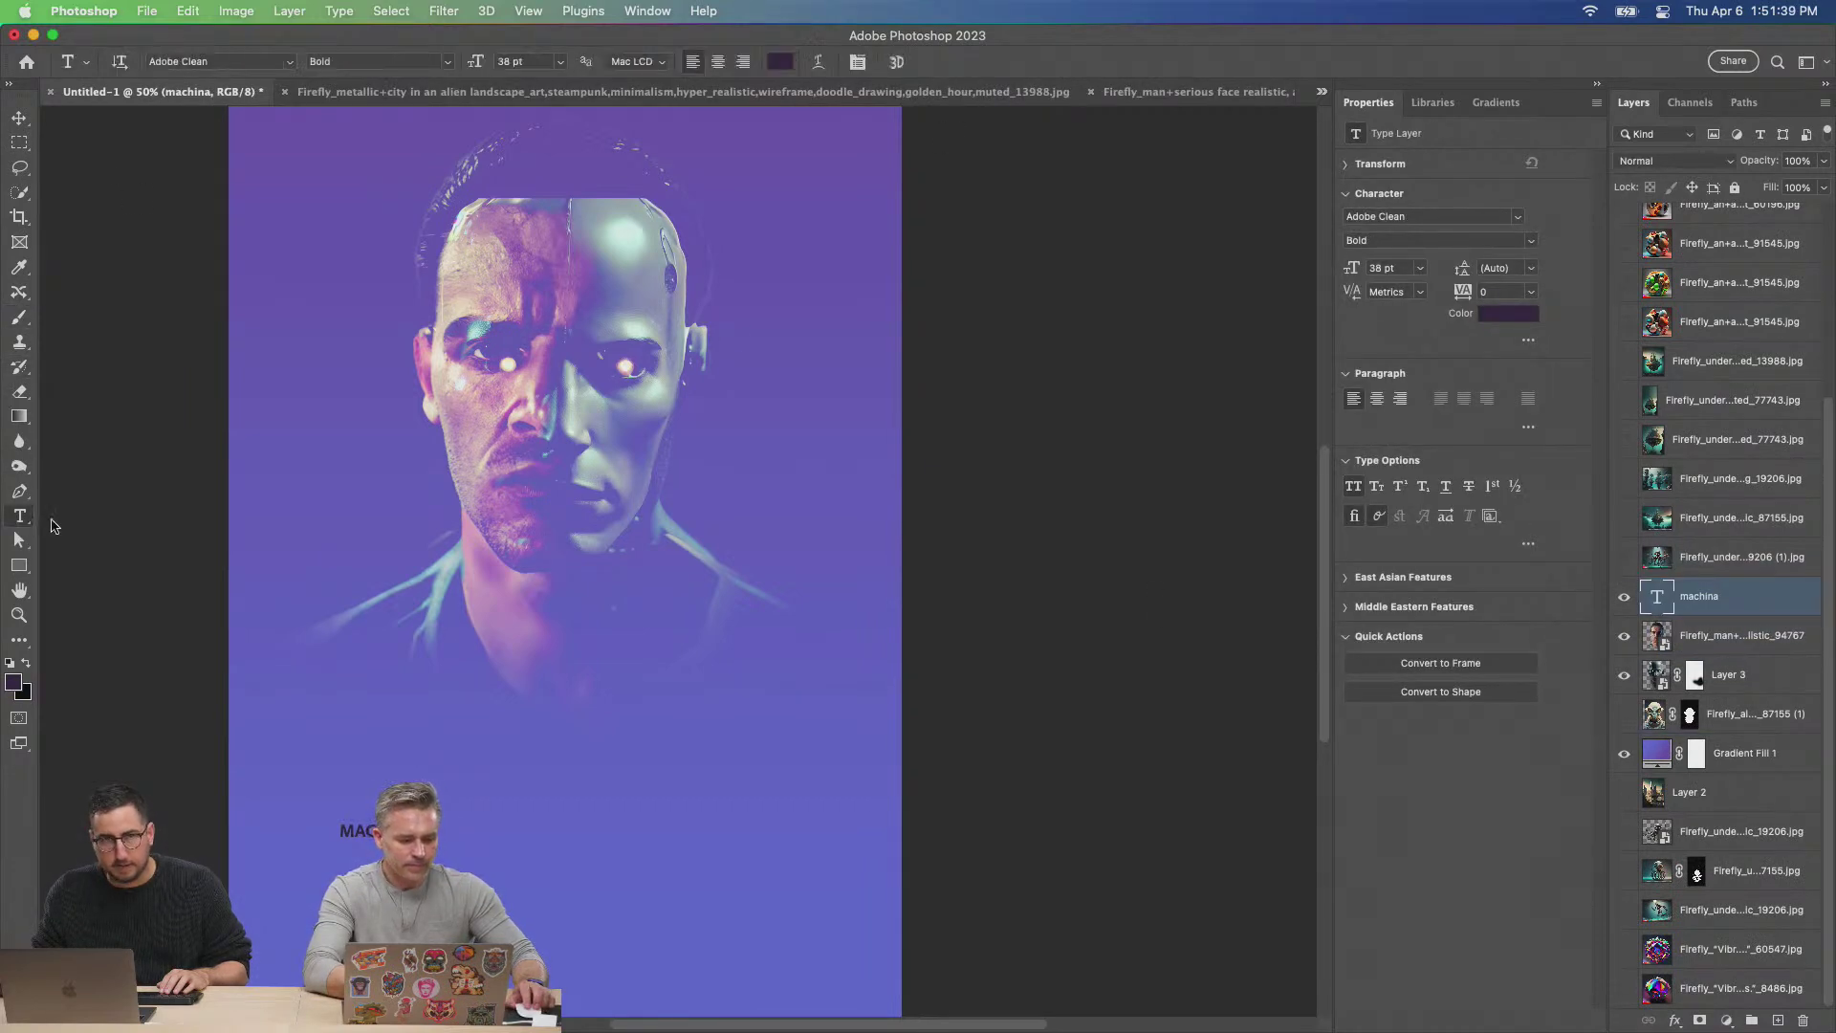
pyautogui.click(1508, 314)
pyautogui.write('ffffff')
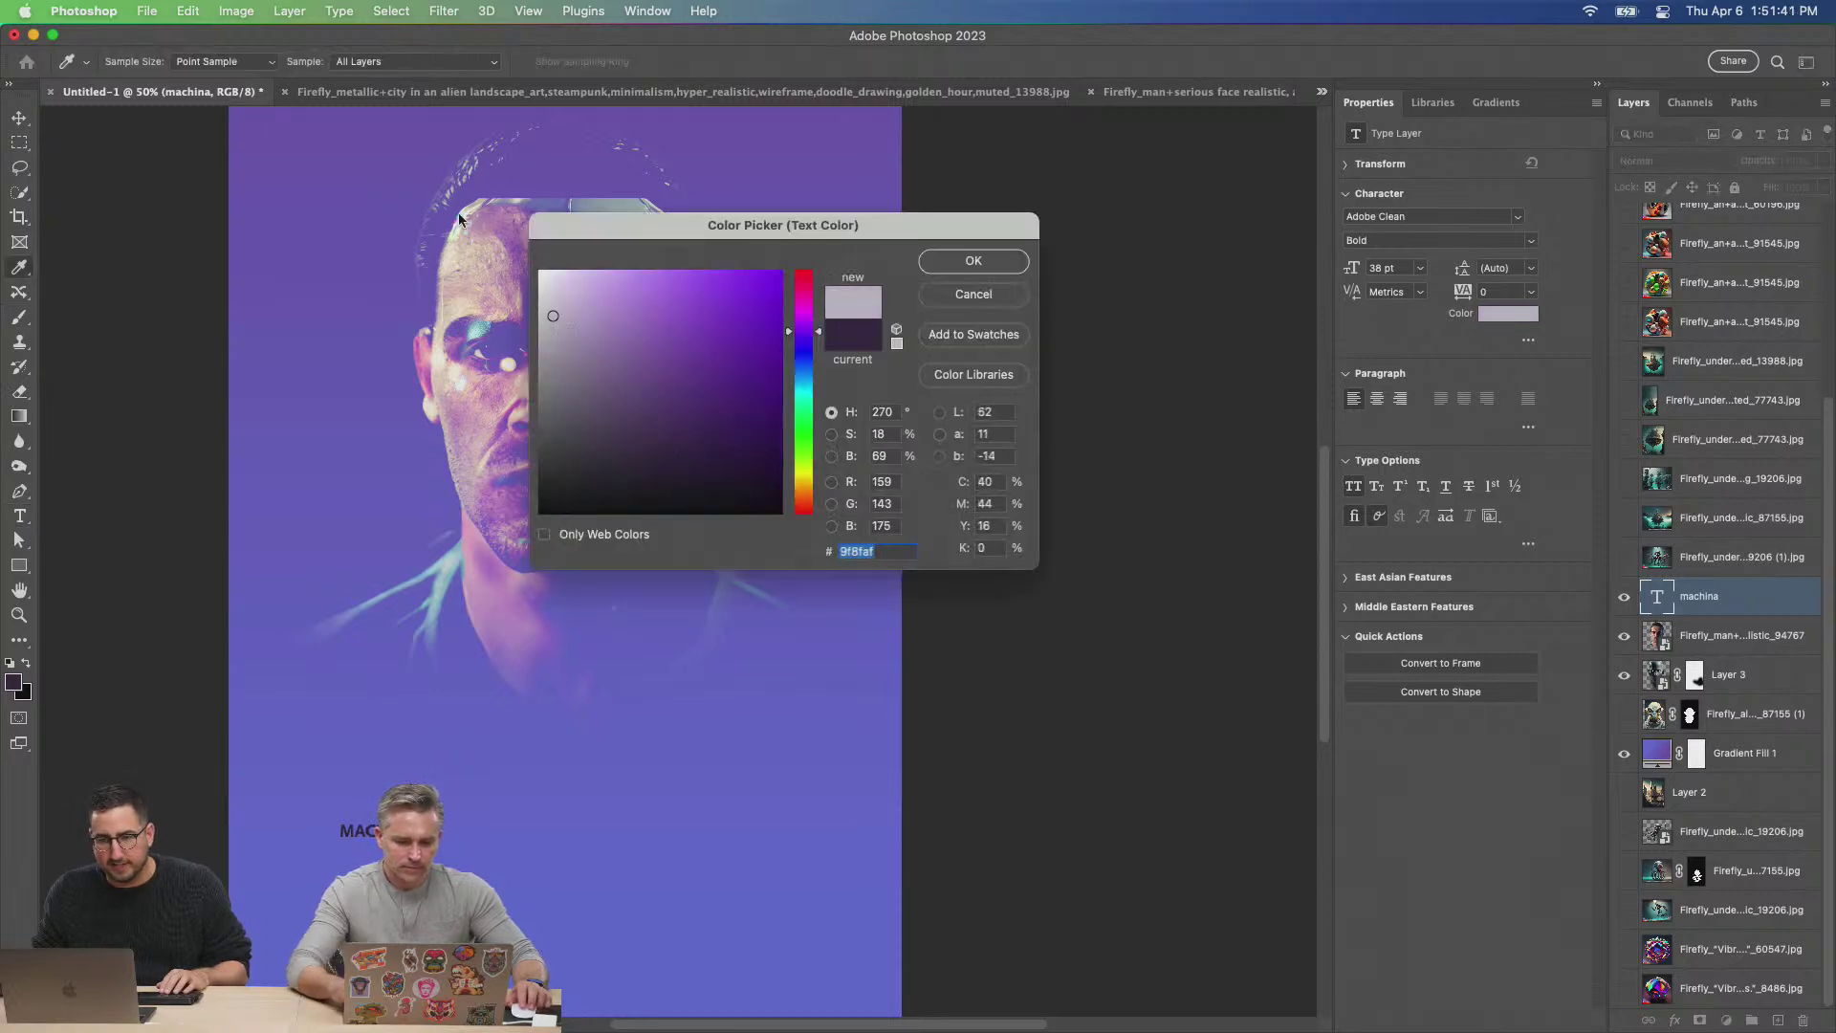
pyautogui.press('Return')
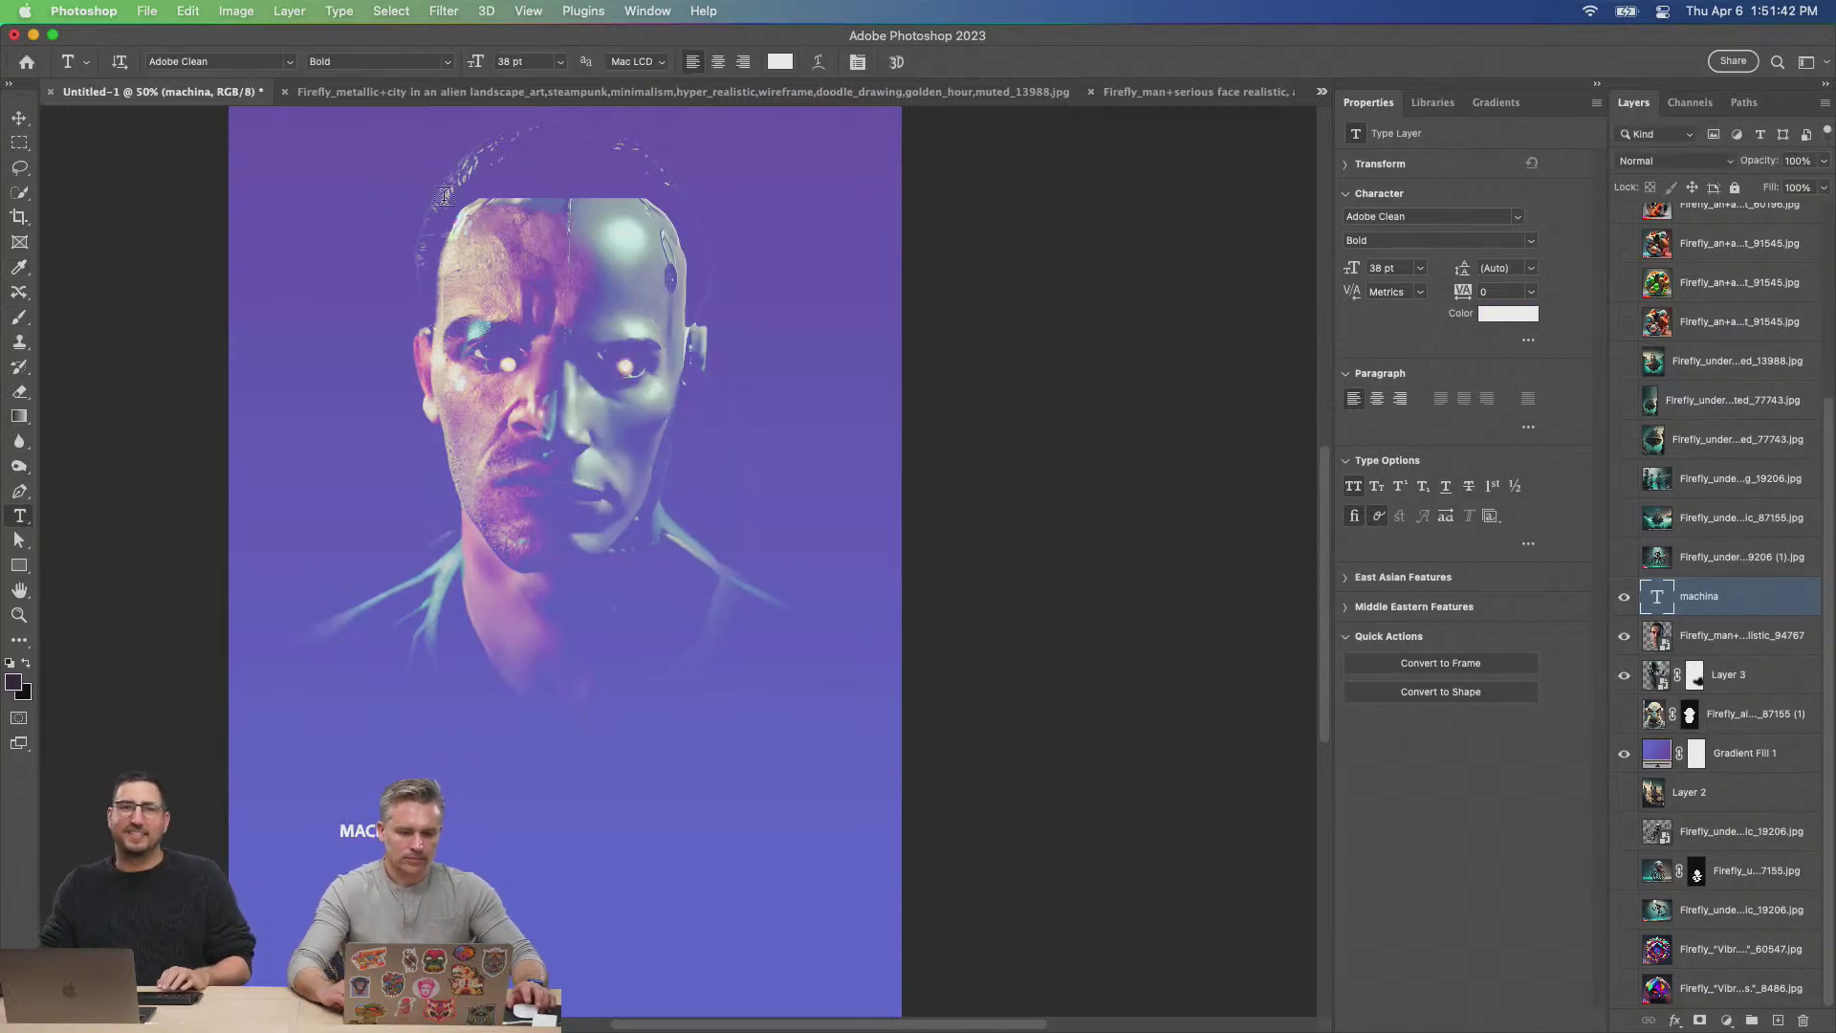
pyautogui.click(19, 117)
pyautogui.moveTo(319, 753); pyautogui.dragTo(493, 725)
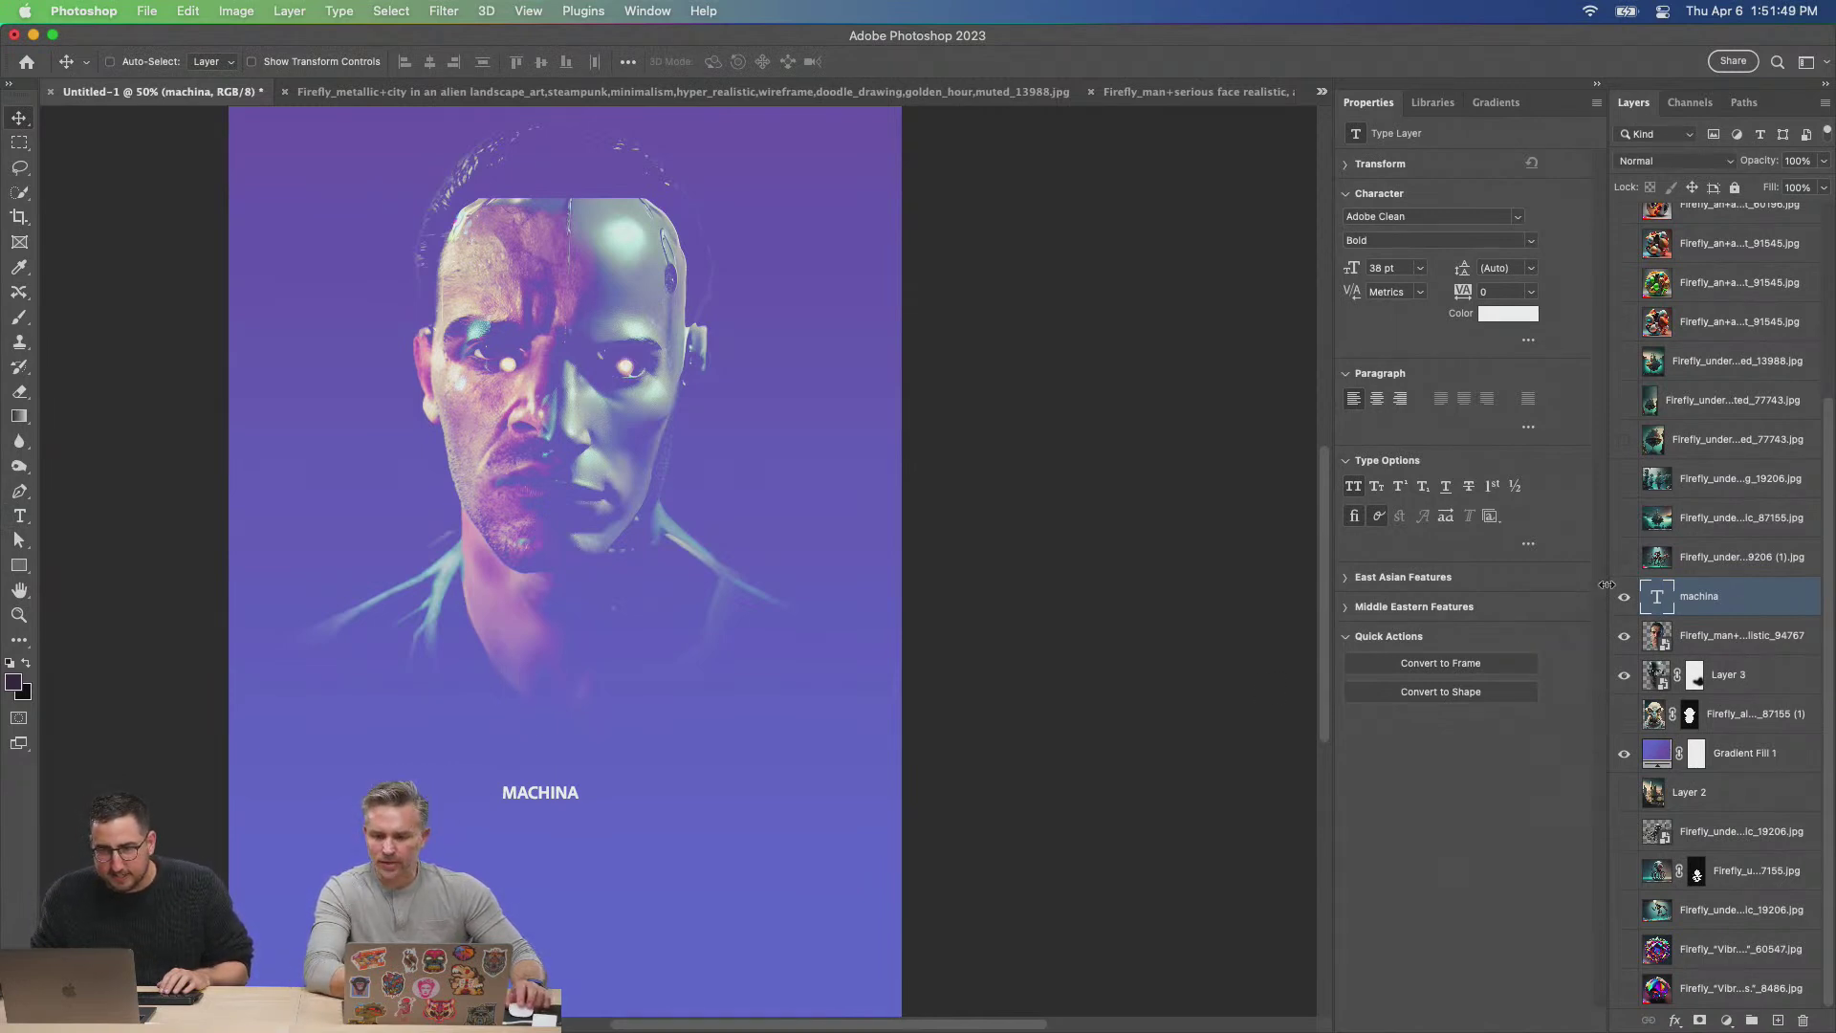
# Examine the smart object contents and mask of the man's portrait layer, and return to the poster.
pyautogui.click(1664, 641)
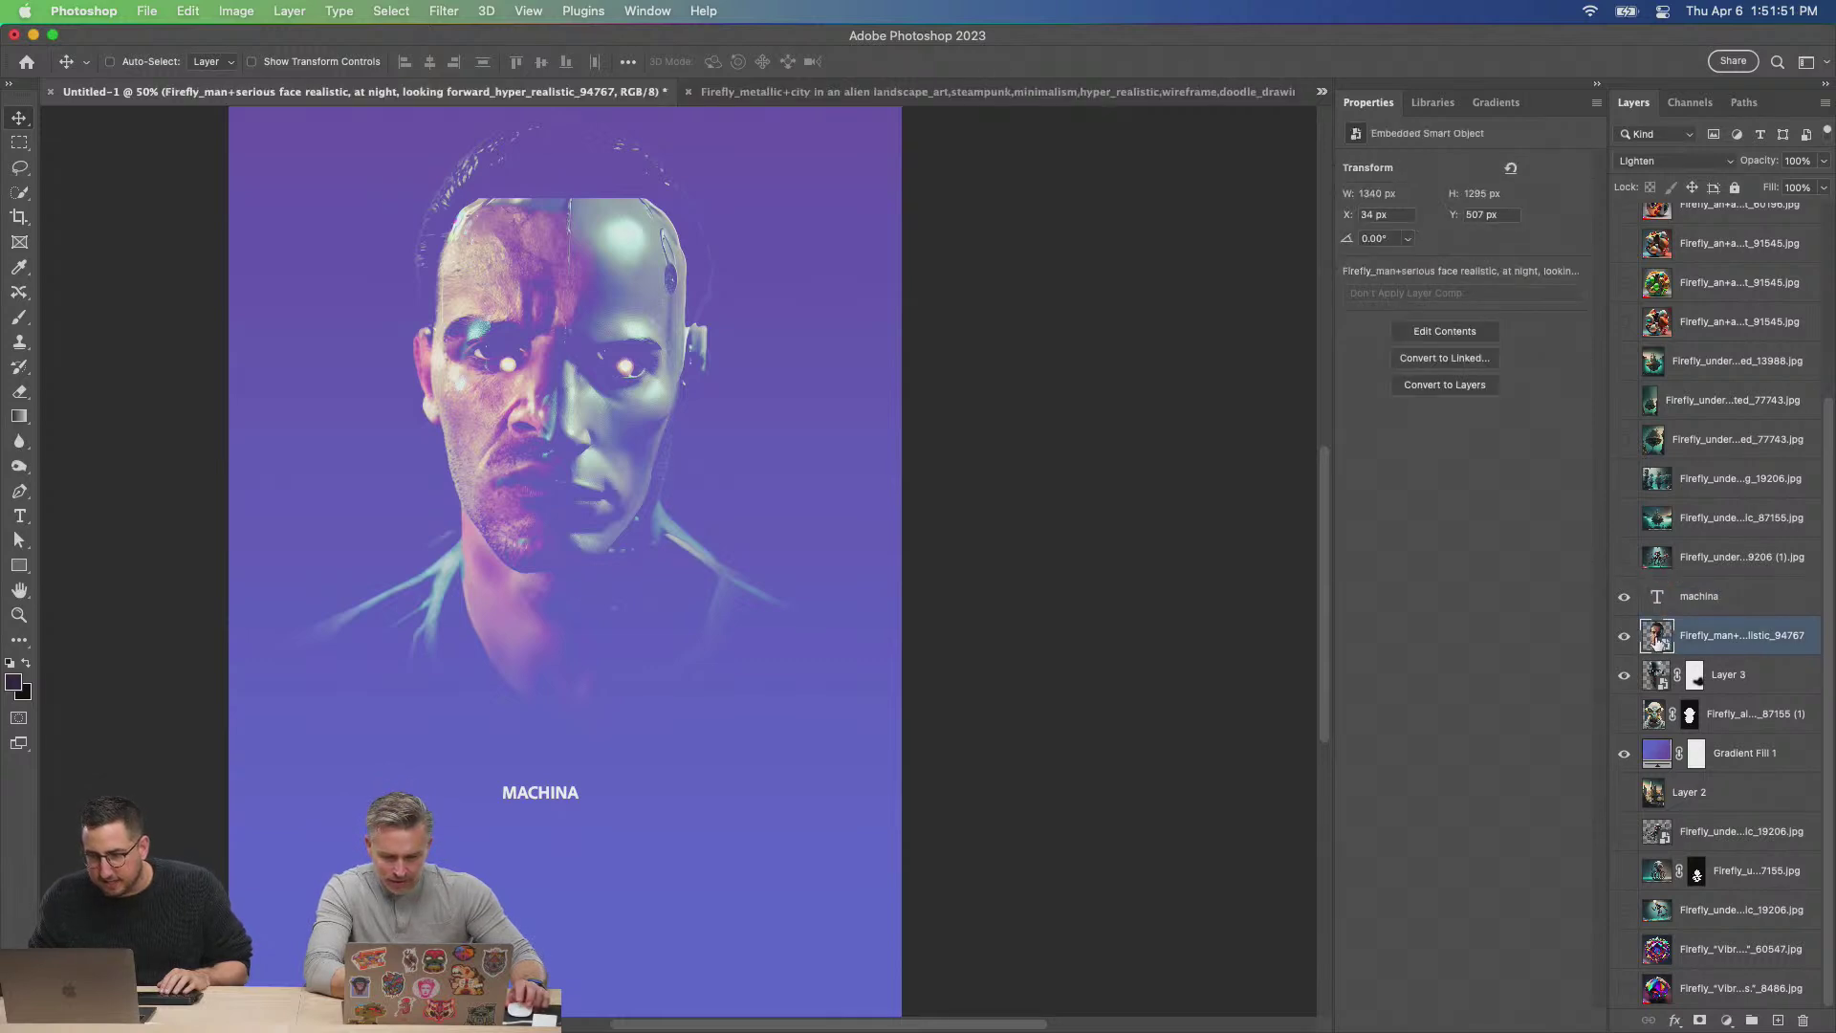
pyautogui.doubleClick(1656, 640)
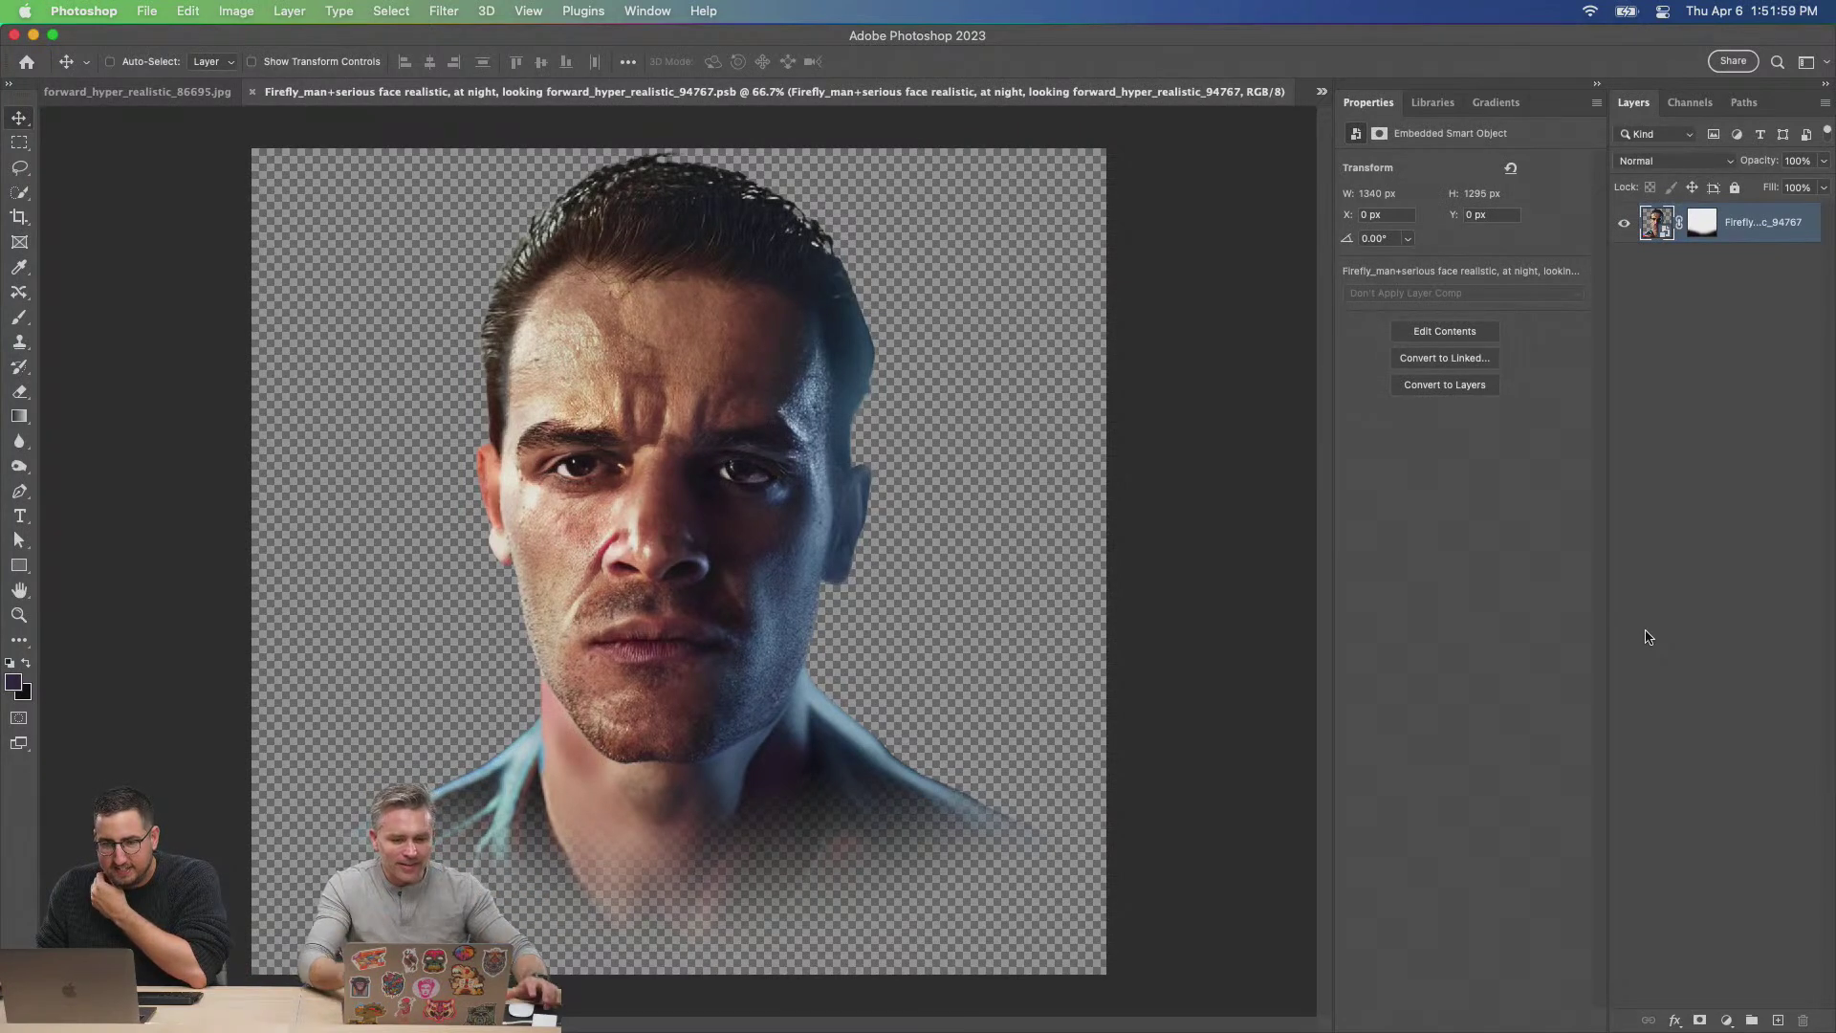
pyautogui.press('super+w')
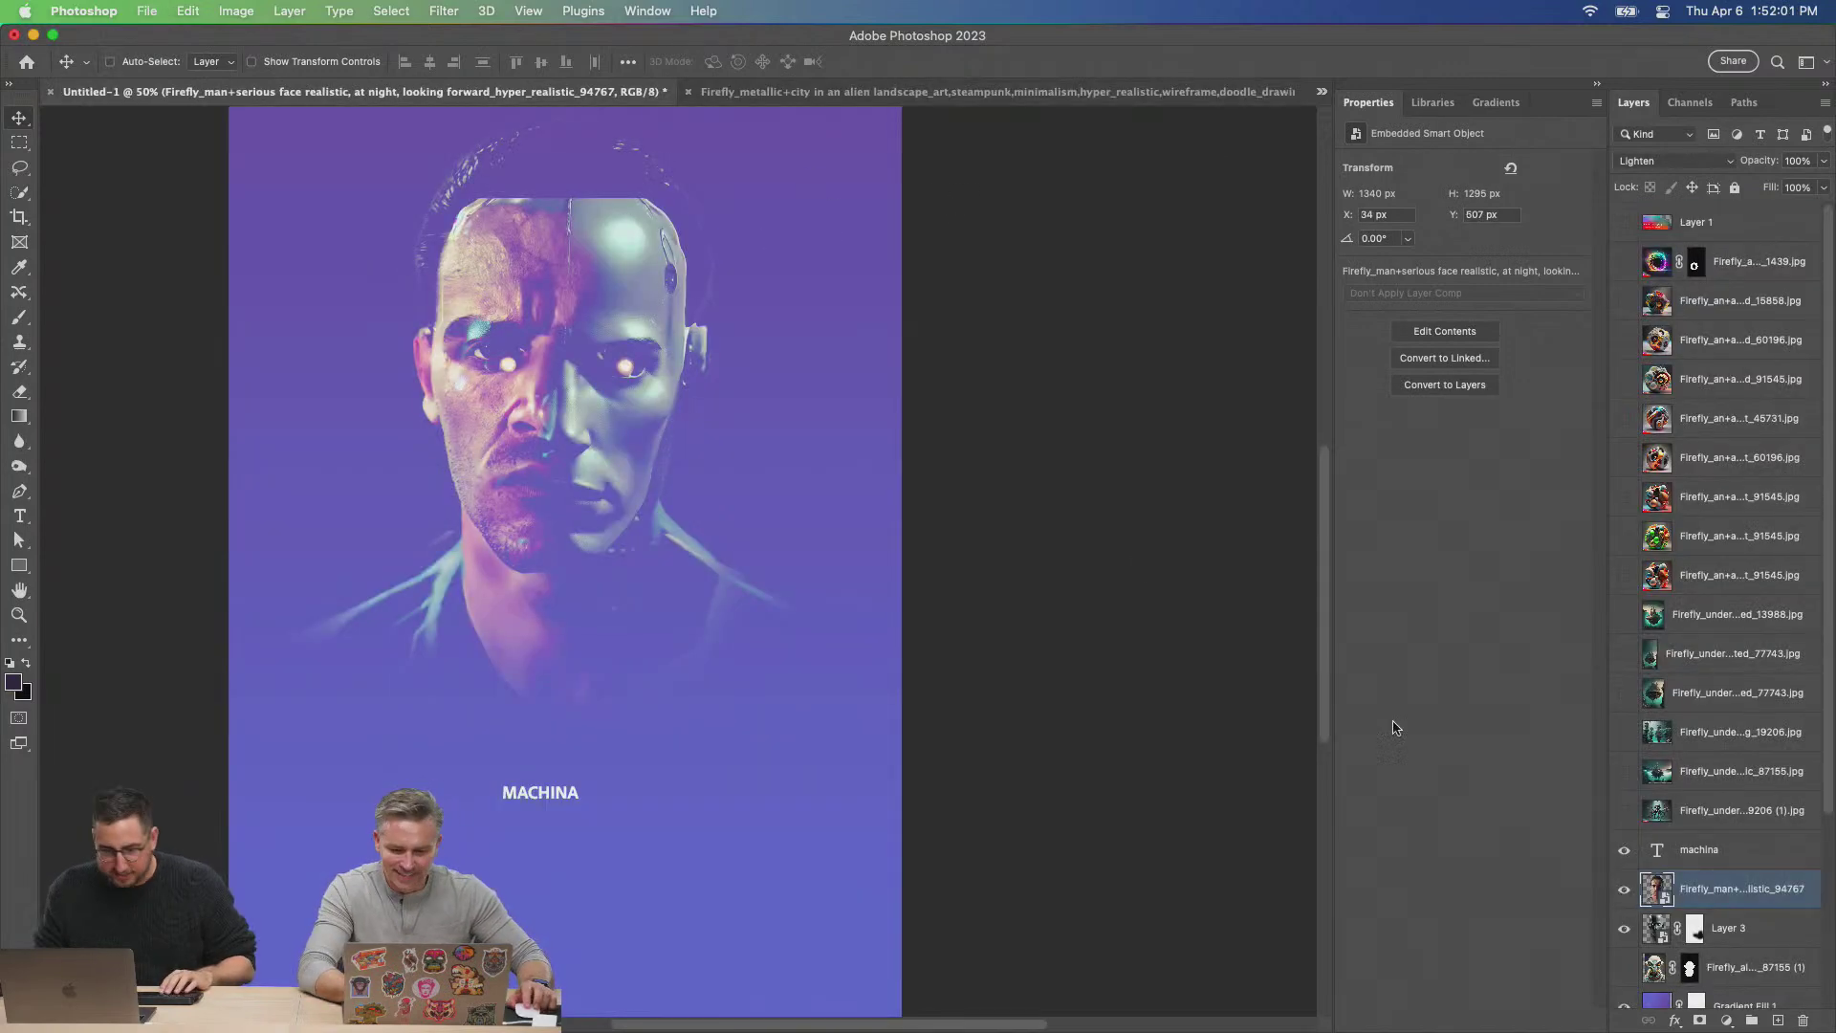
# Open the nested smart object contents of Layer 3 and extend the canvas upward above the robot's head.
pyautogui.doubleClick(1653, 939)
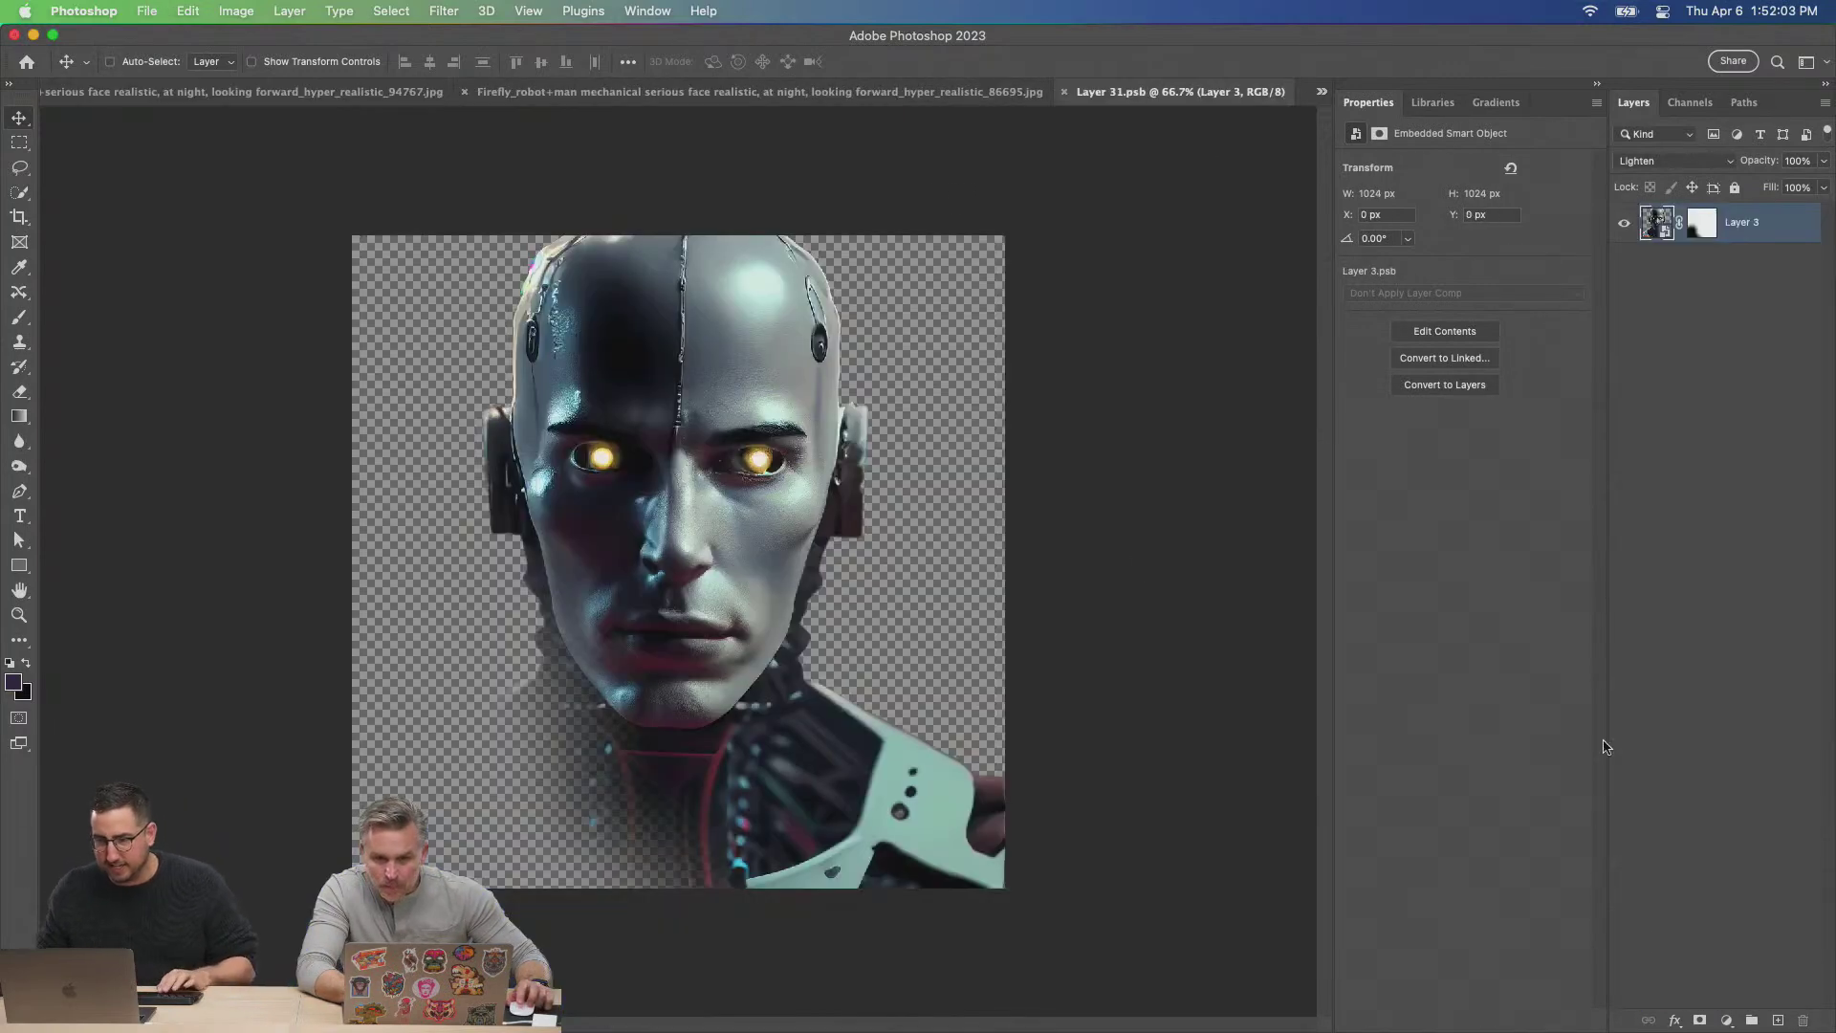
pyautogui.doubleClick(1657, 226)
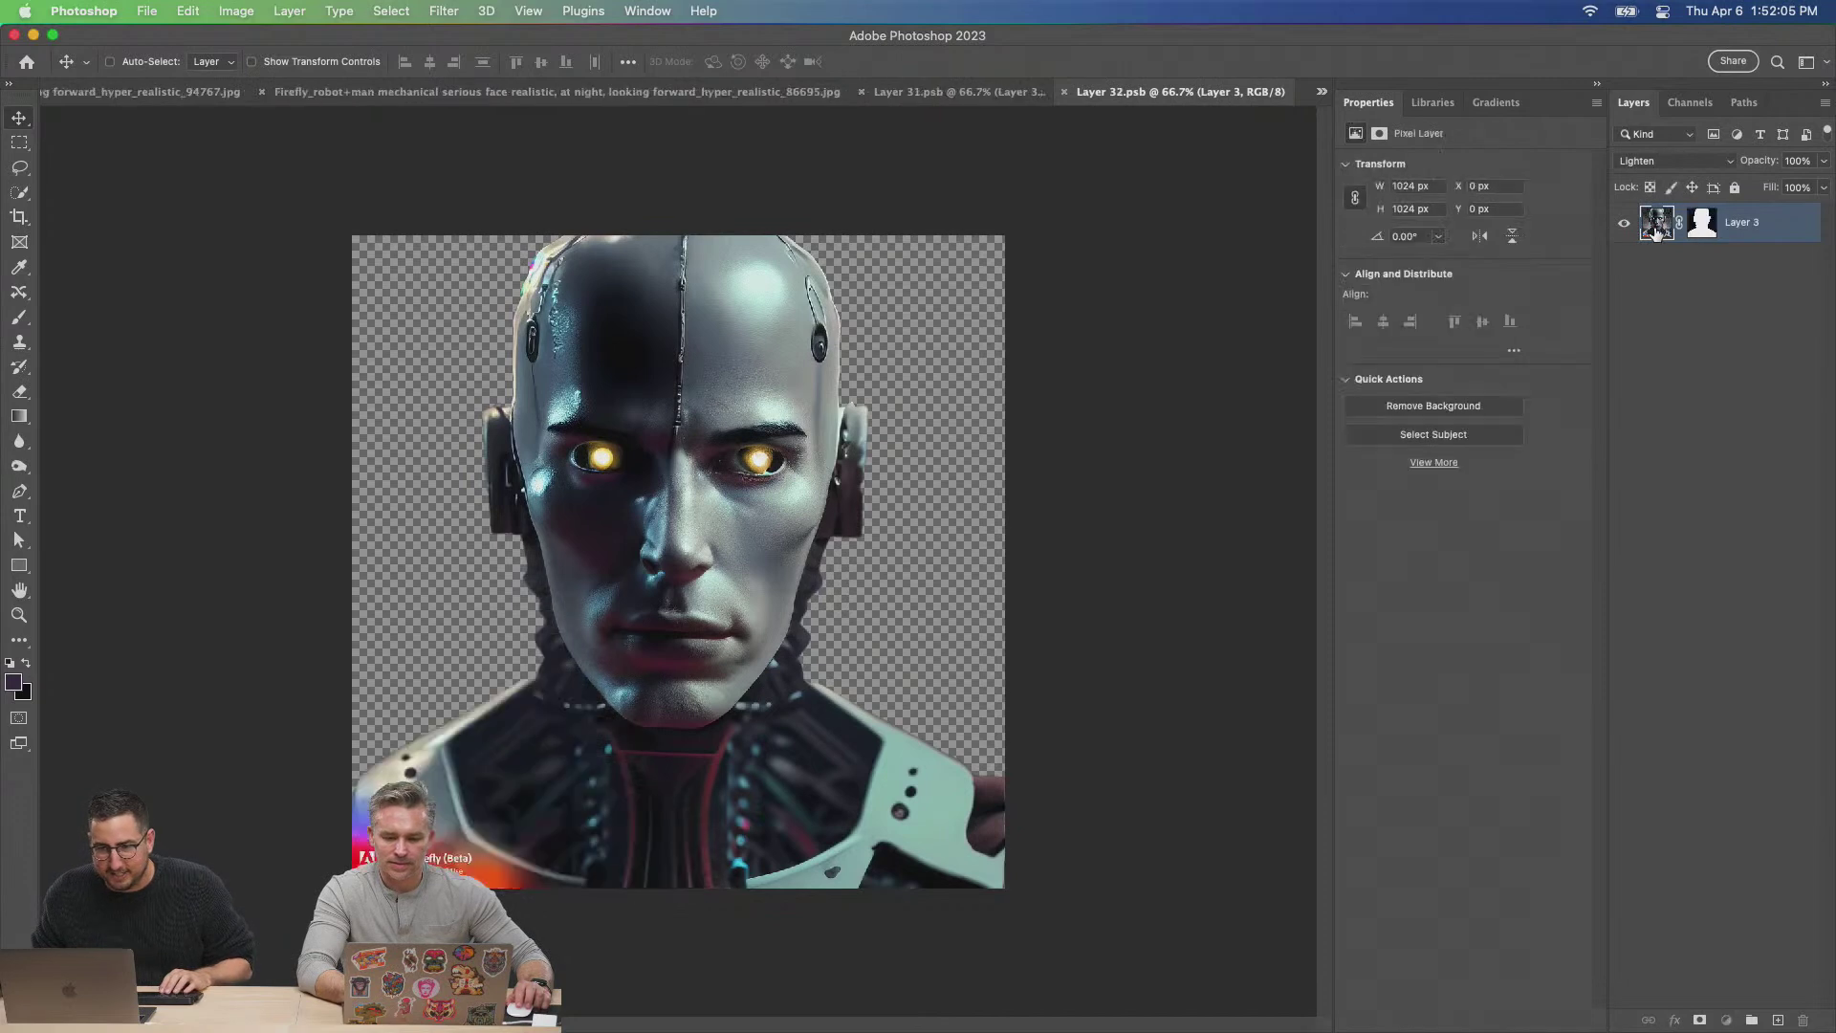
pyautogui.click(236, 11)
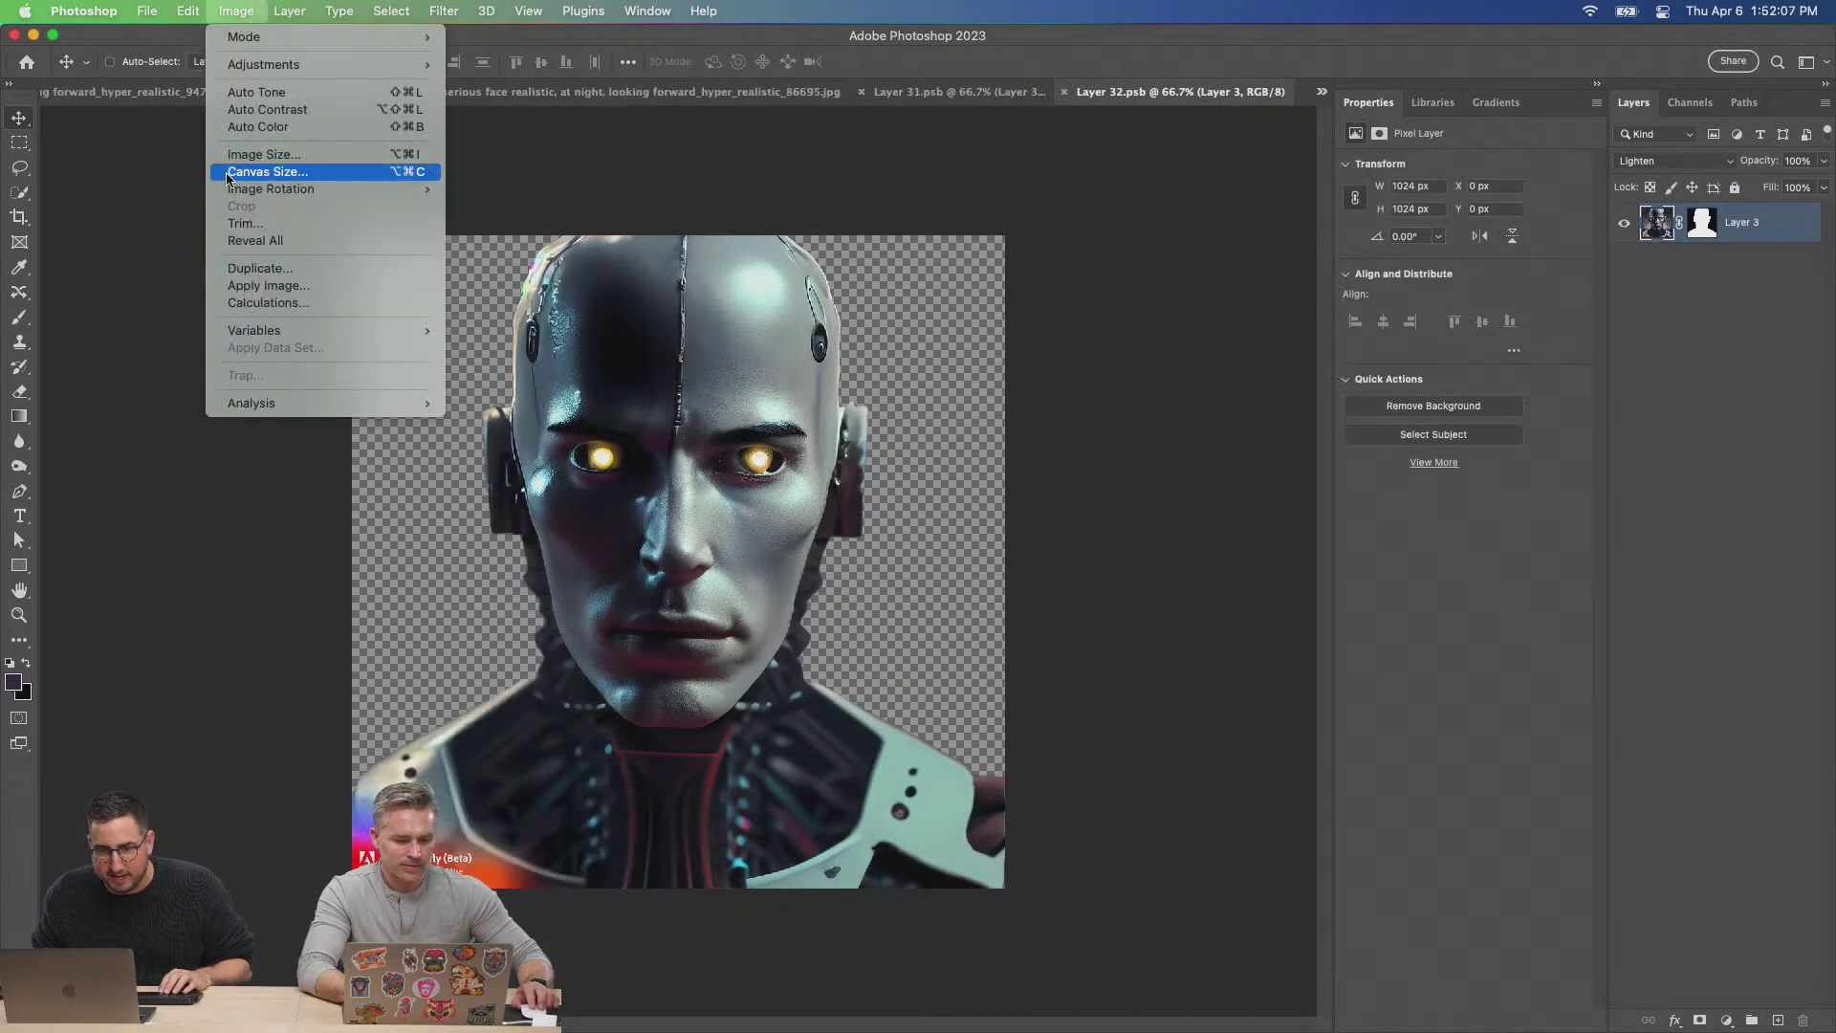
pyautogui.press('Return')
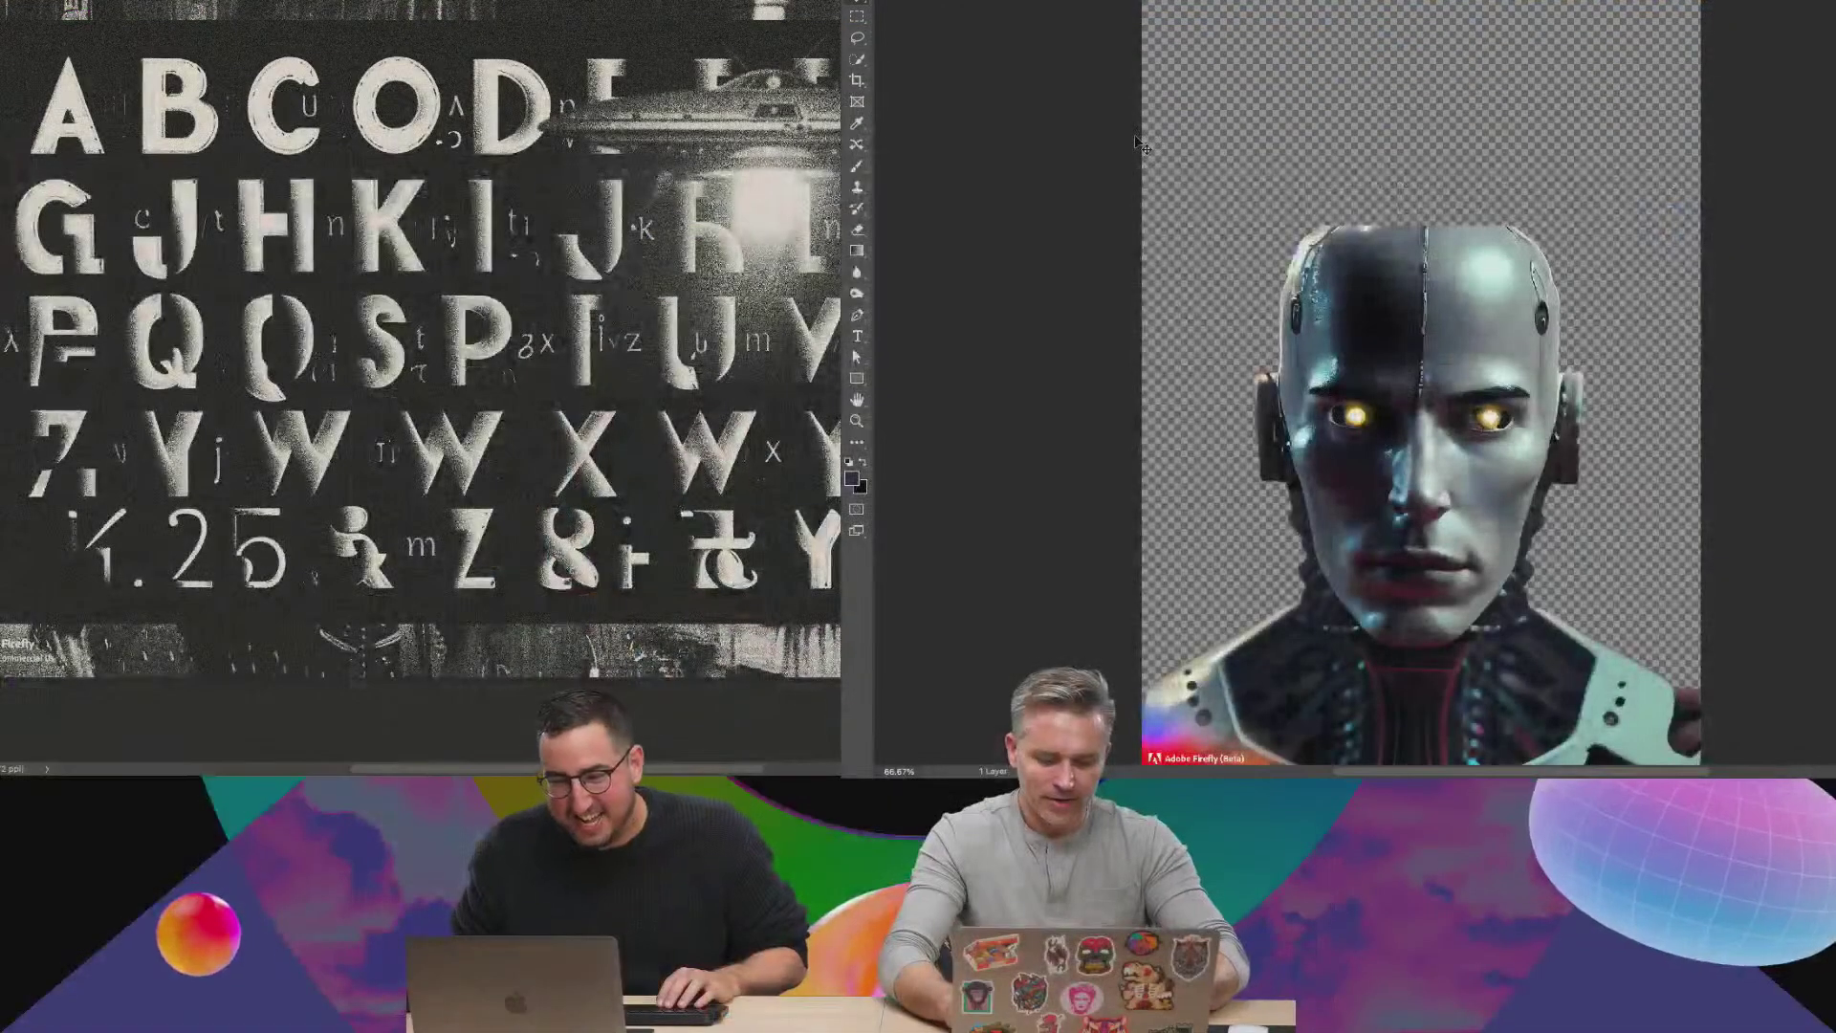
pyautogui.press('d')
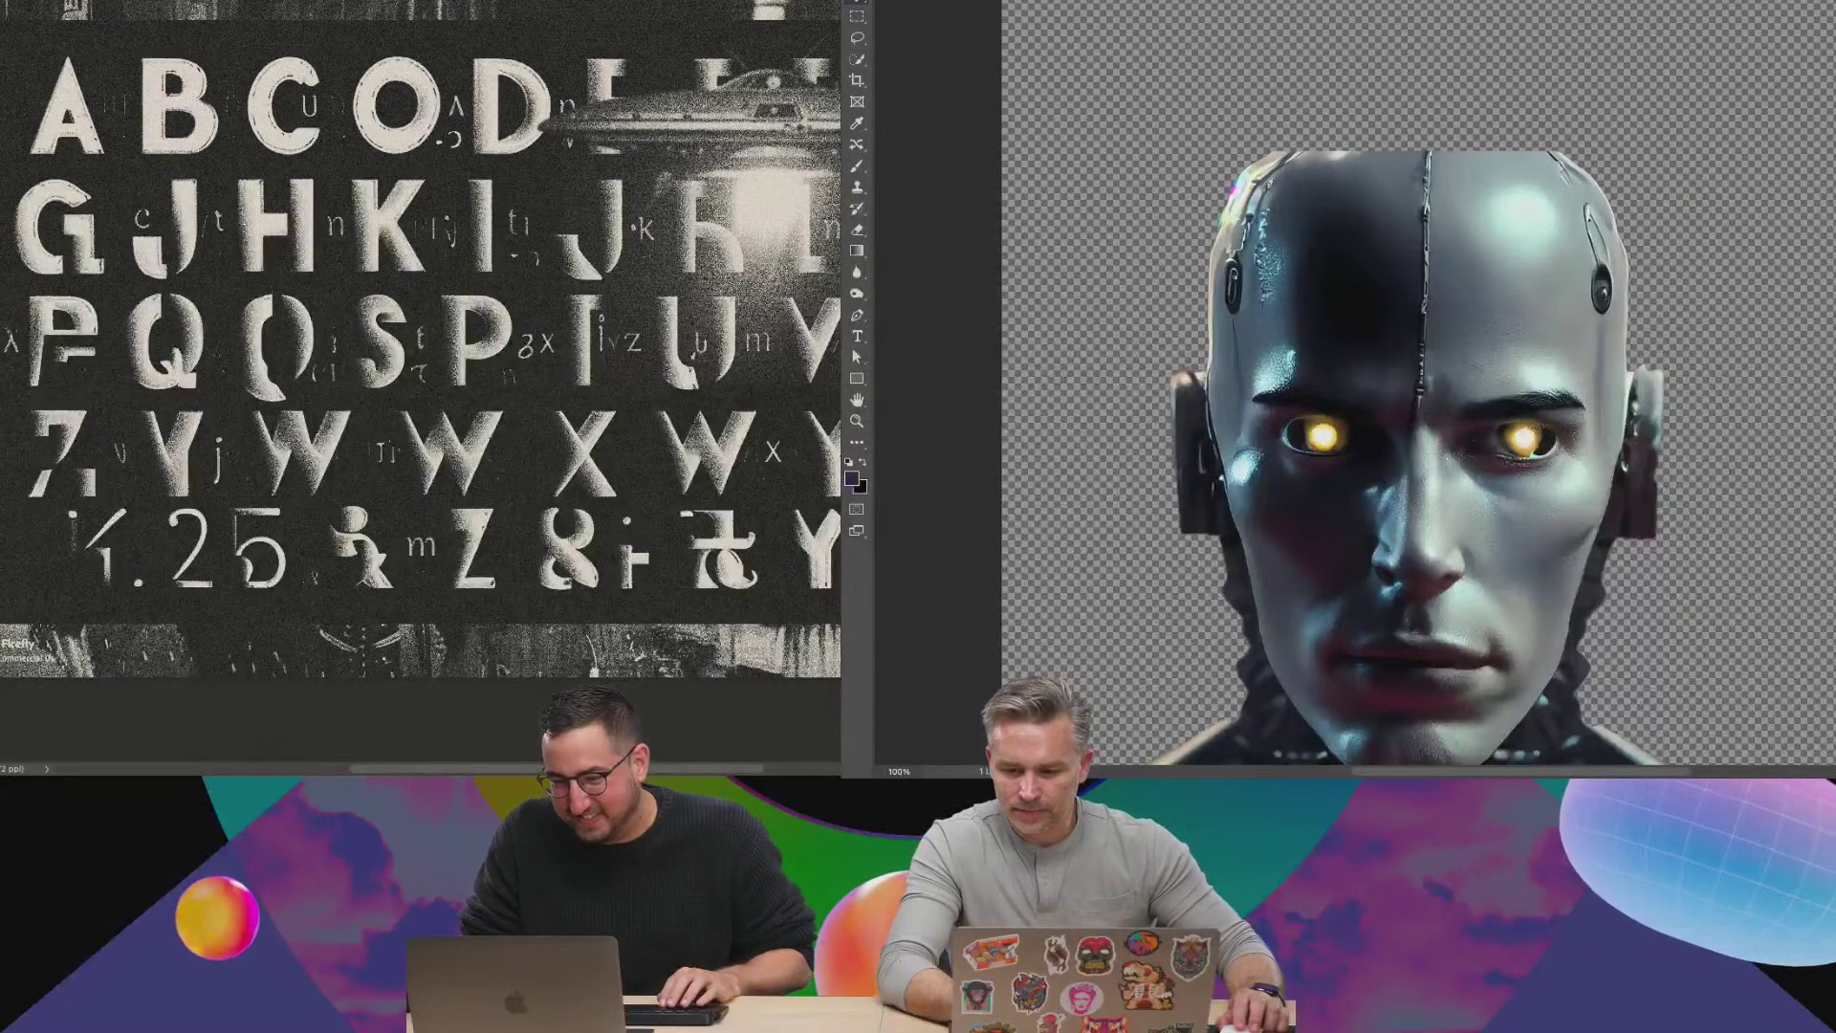
# Select the letters B and O in the first row of the alphabet image and put each on its own layer.
pyautogui.moveTo(134, 45); pyautogui.dragTo(222, 158)
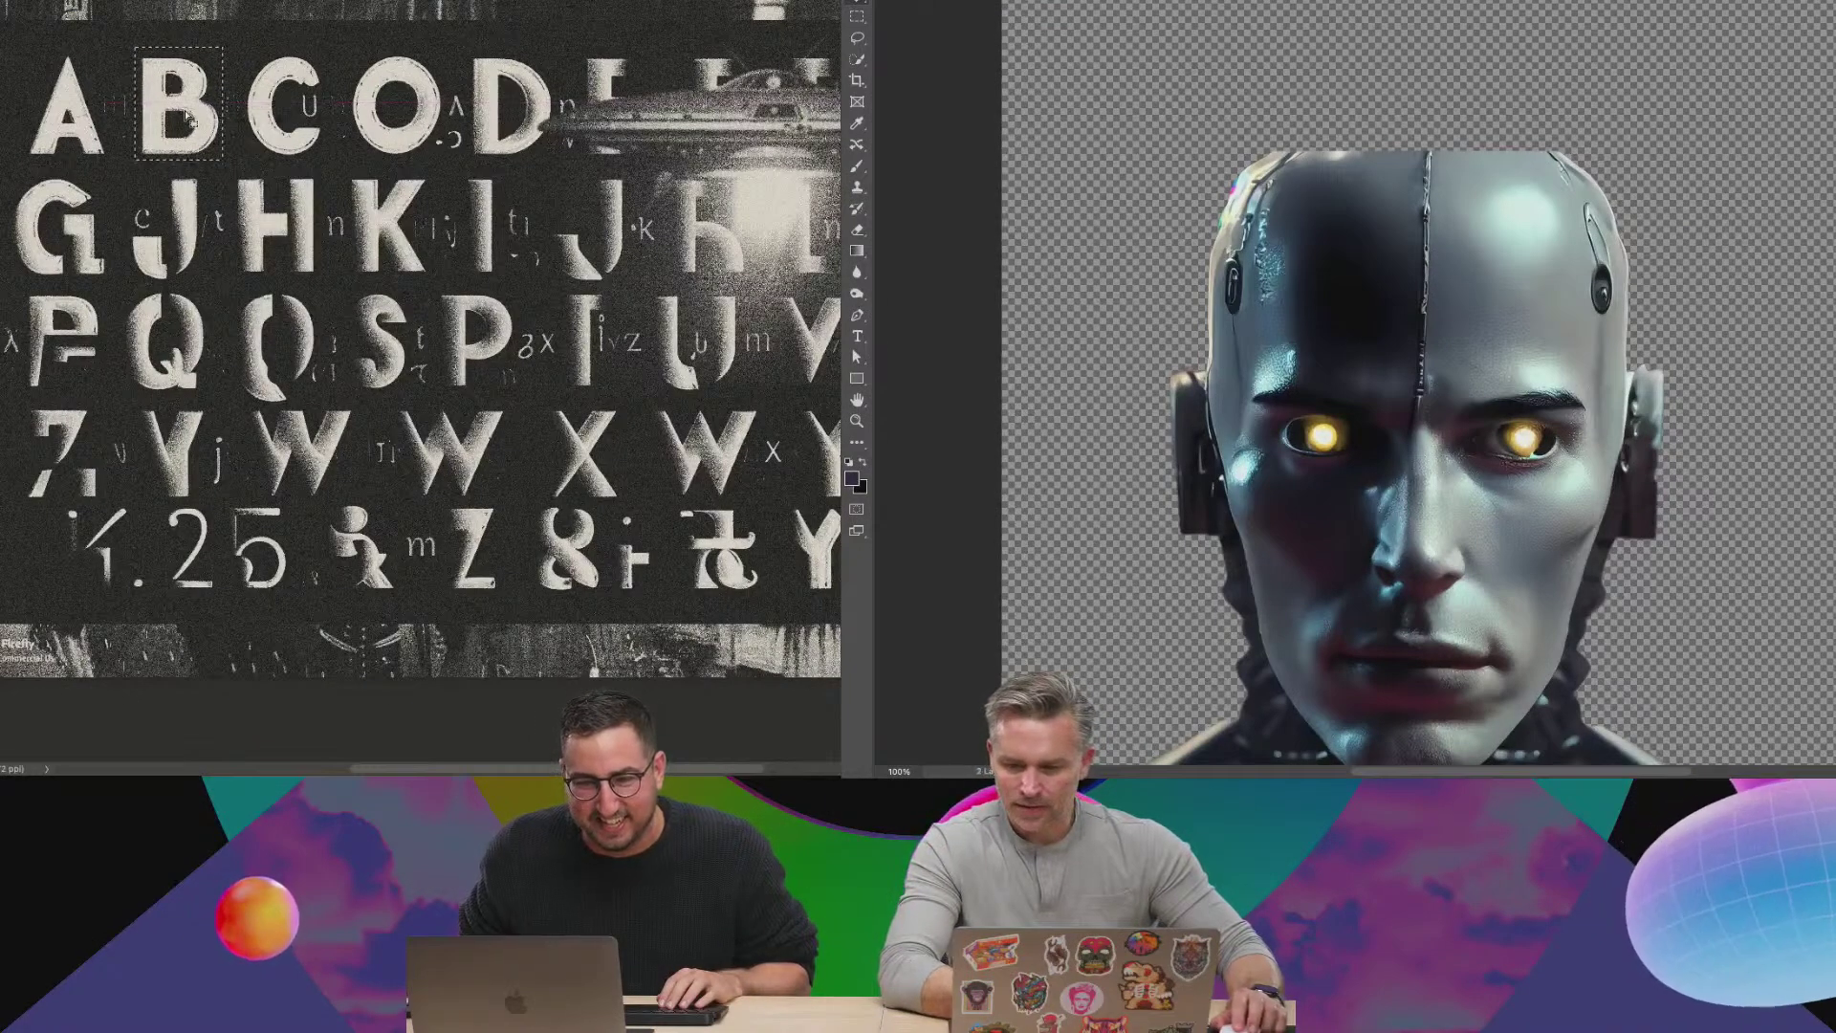
pyautogui.rightClick(188, 119)
pyautogui.click(287, 242)
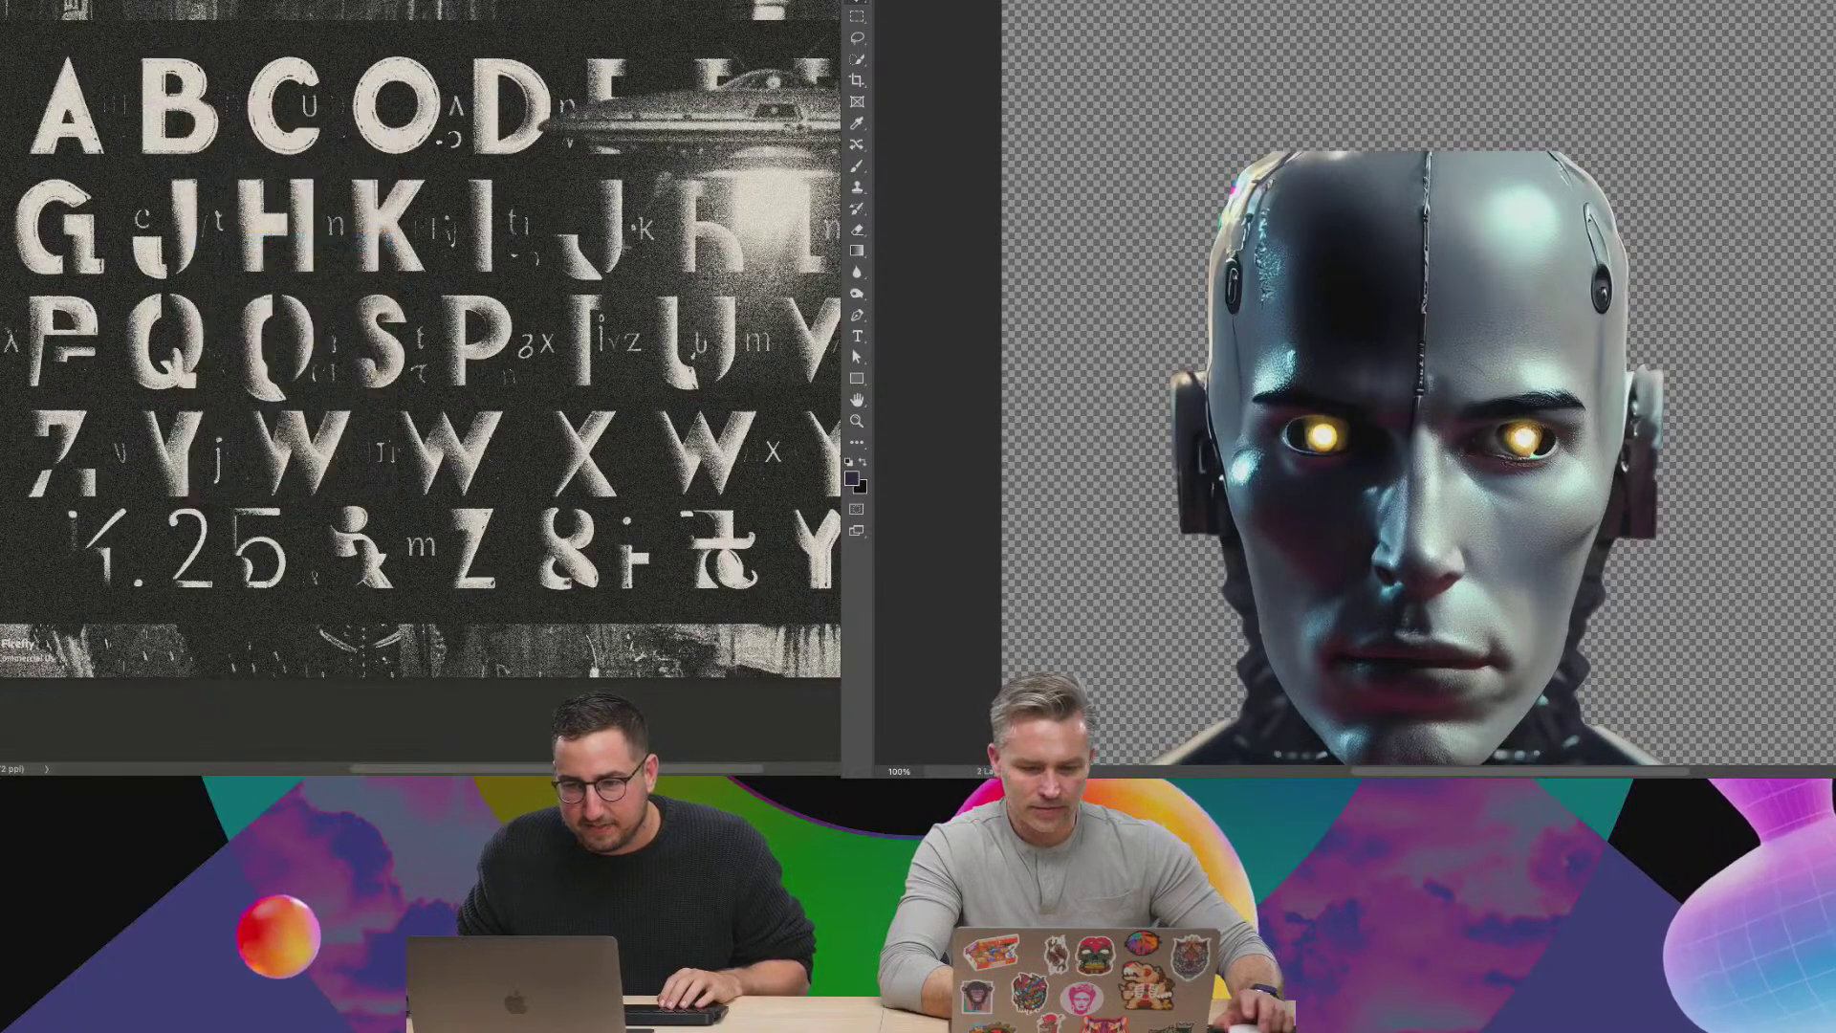
pyautogui.click(857, 38)
pyautogui.moveTo(347, 50); pyautogui.dragTo(442, 153)
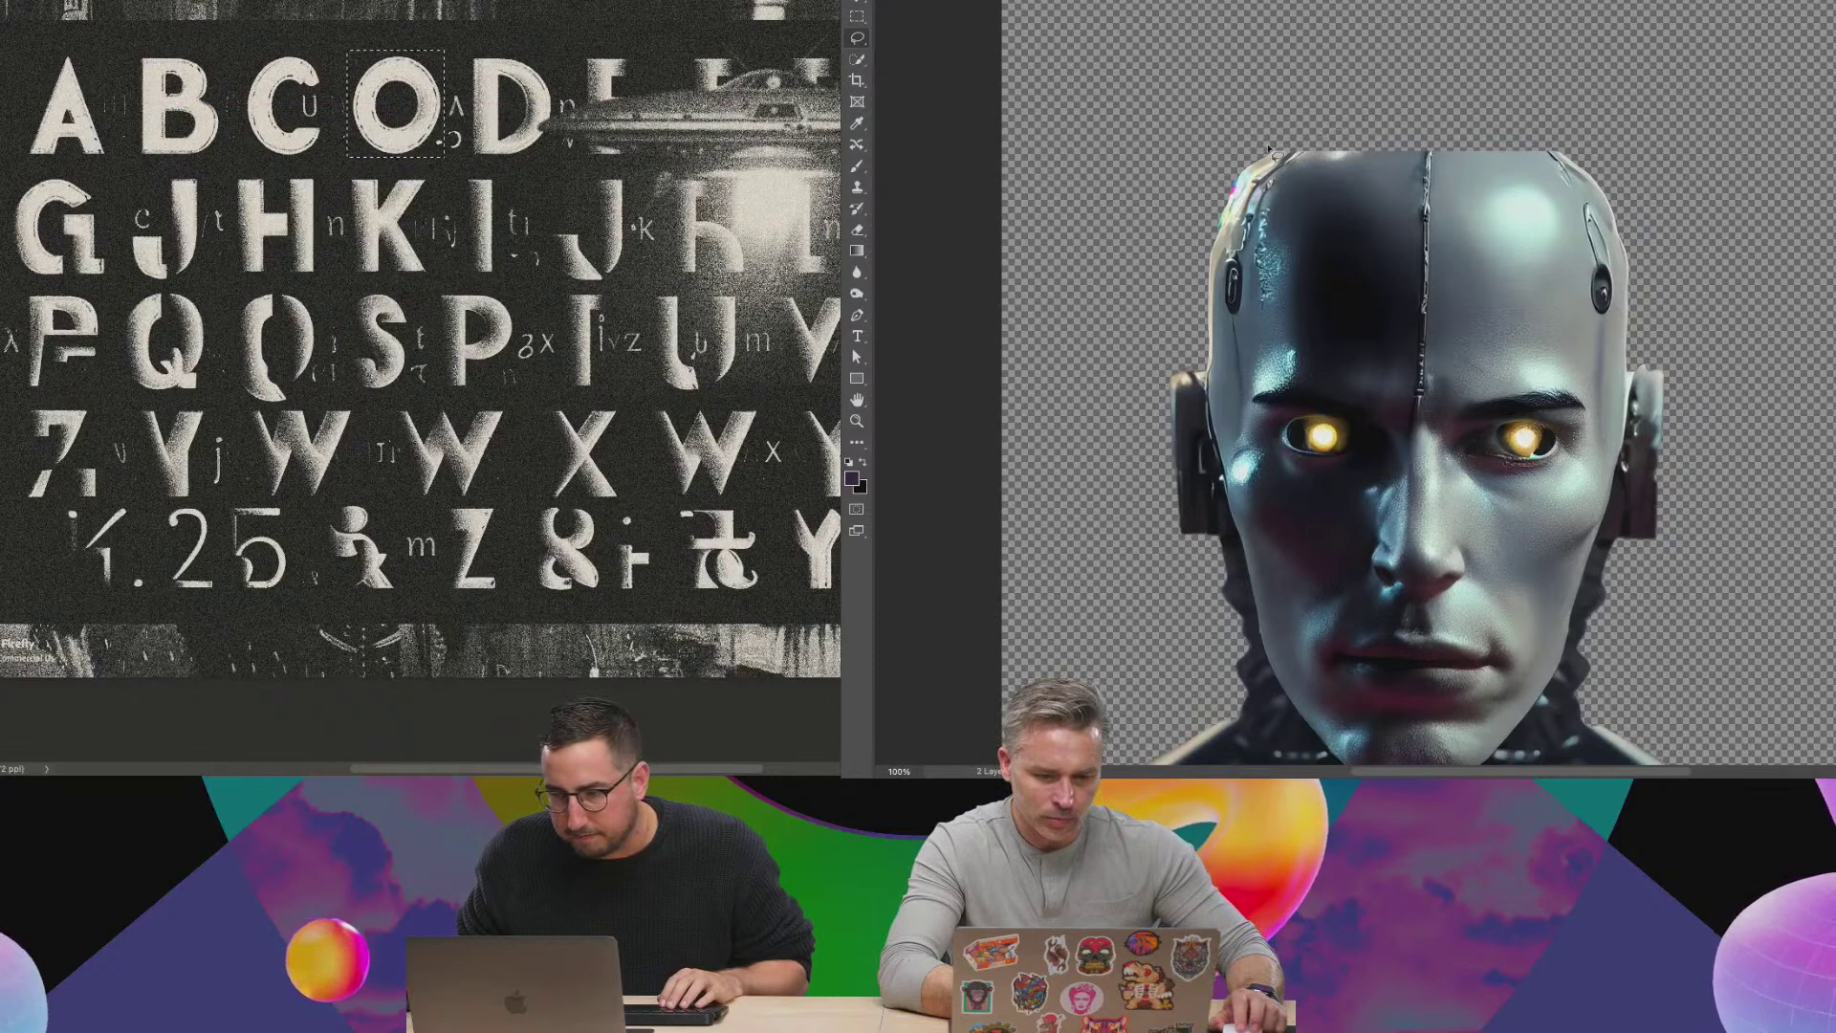
pyautogui.rightClick(415, 113)
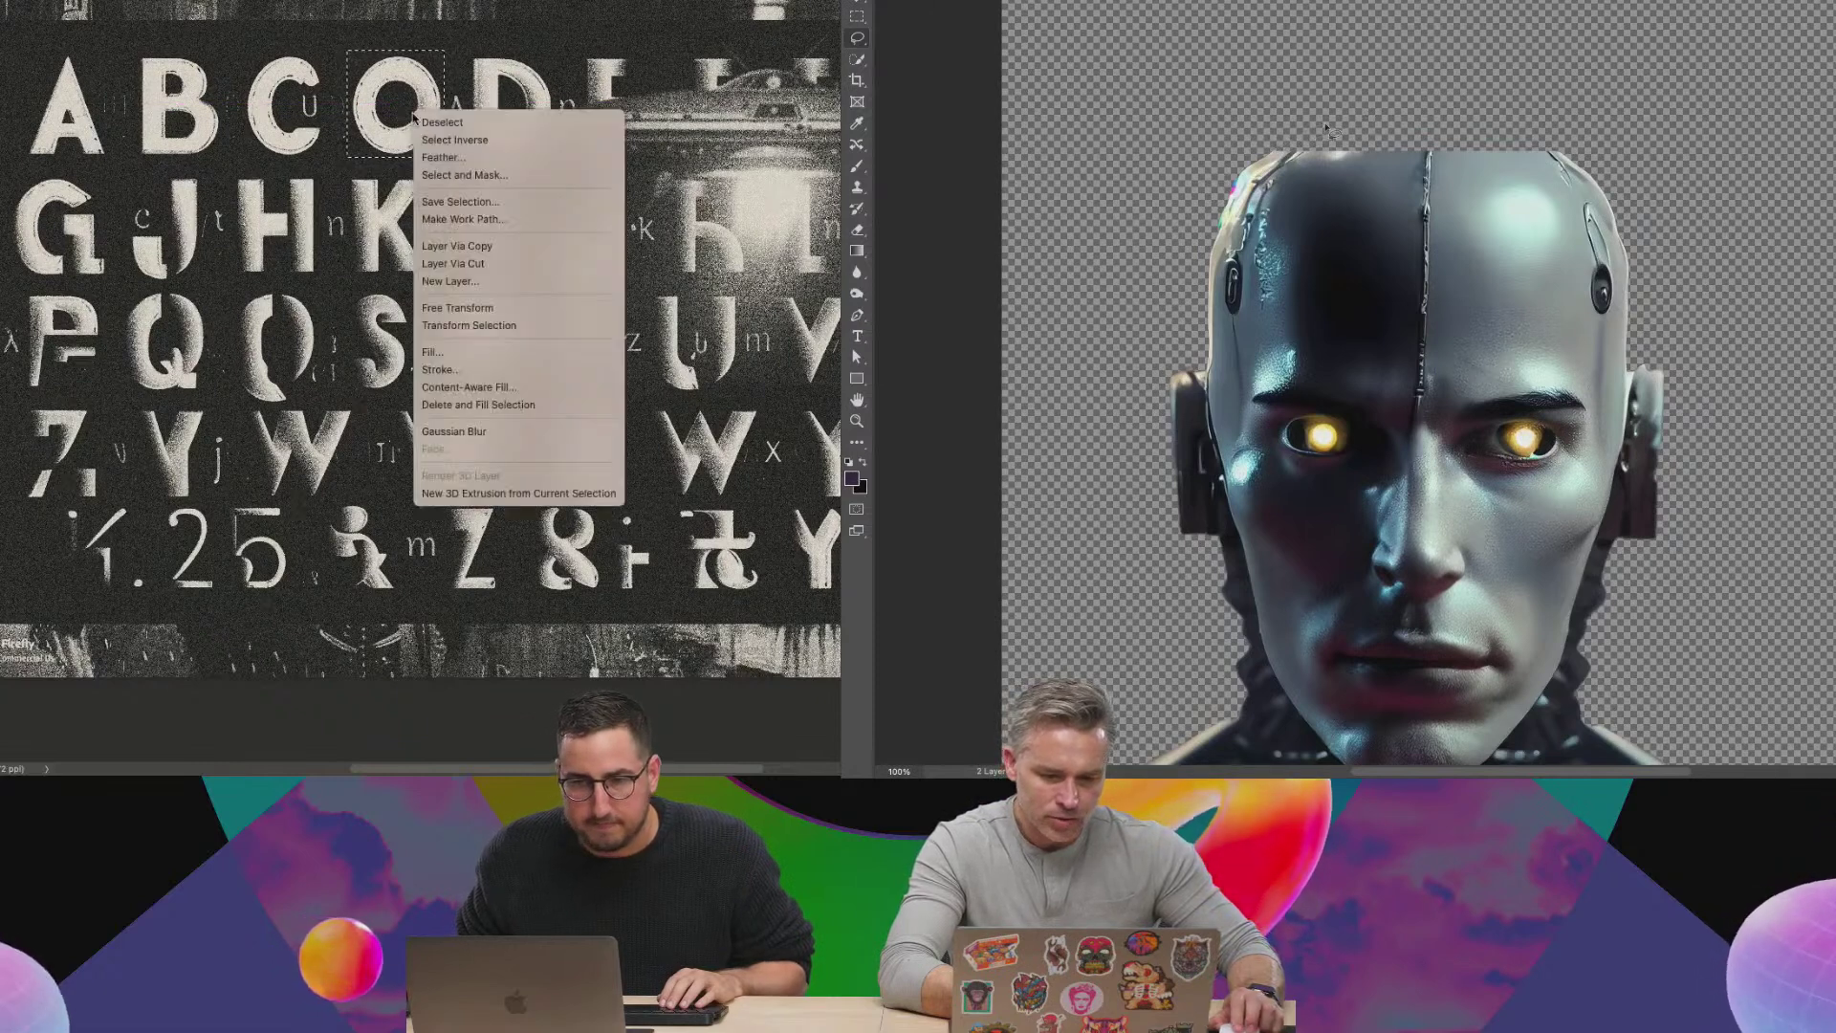
pyautogui.click(514, 260)
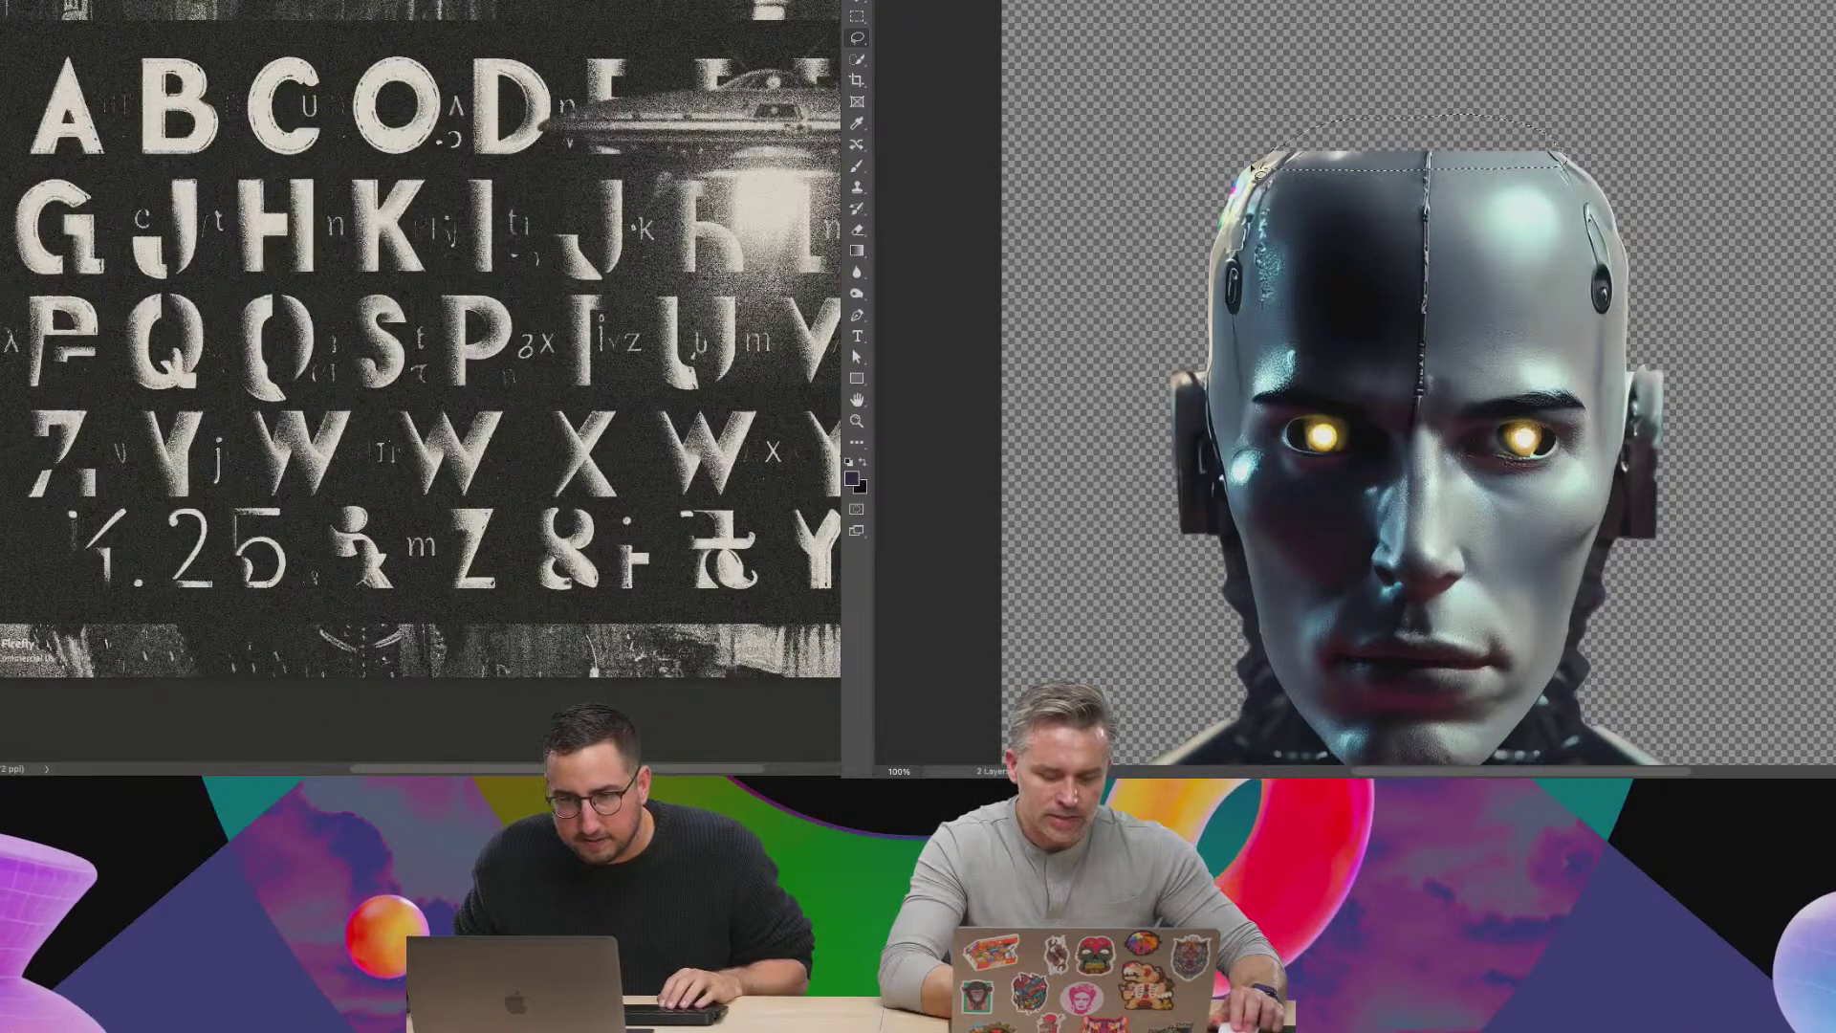
# Extend the robot's cut-off skull upward with two Content-Aware fills, and select the L in the alphabet image.
pyautogui.hotkey('shift', 'BackSpace')
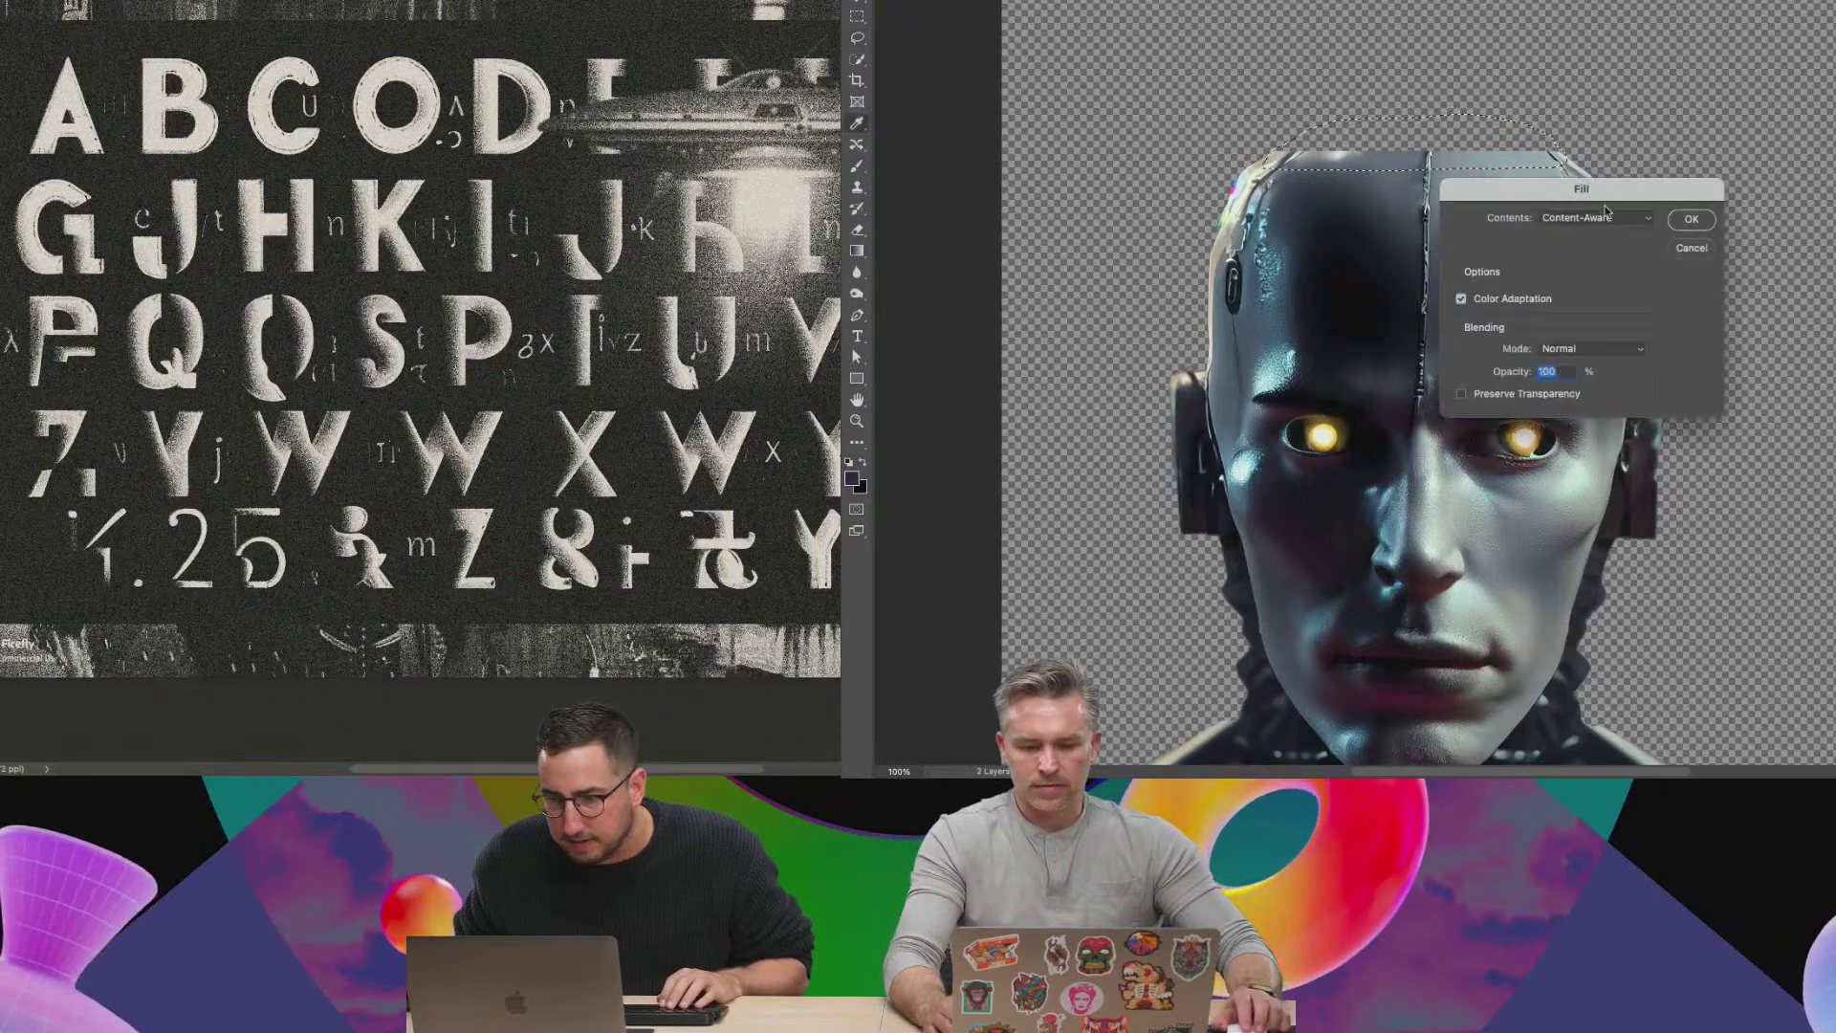
pyautogui.click(1692, 219)
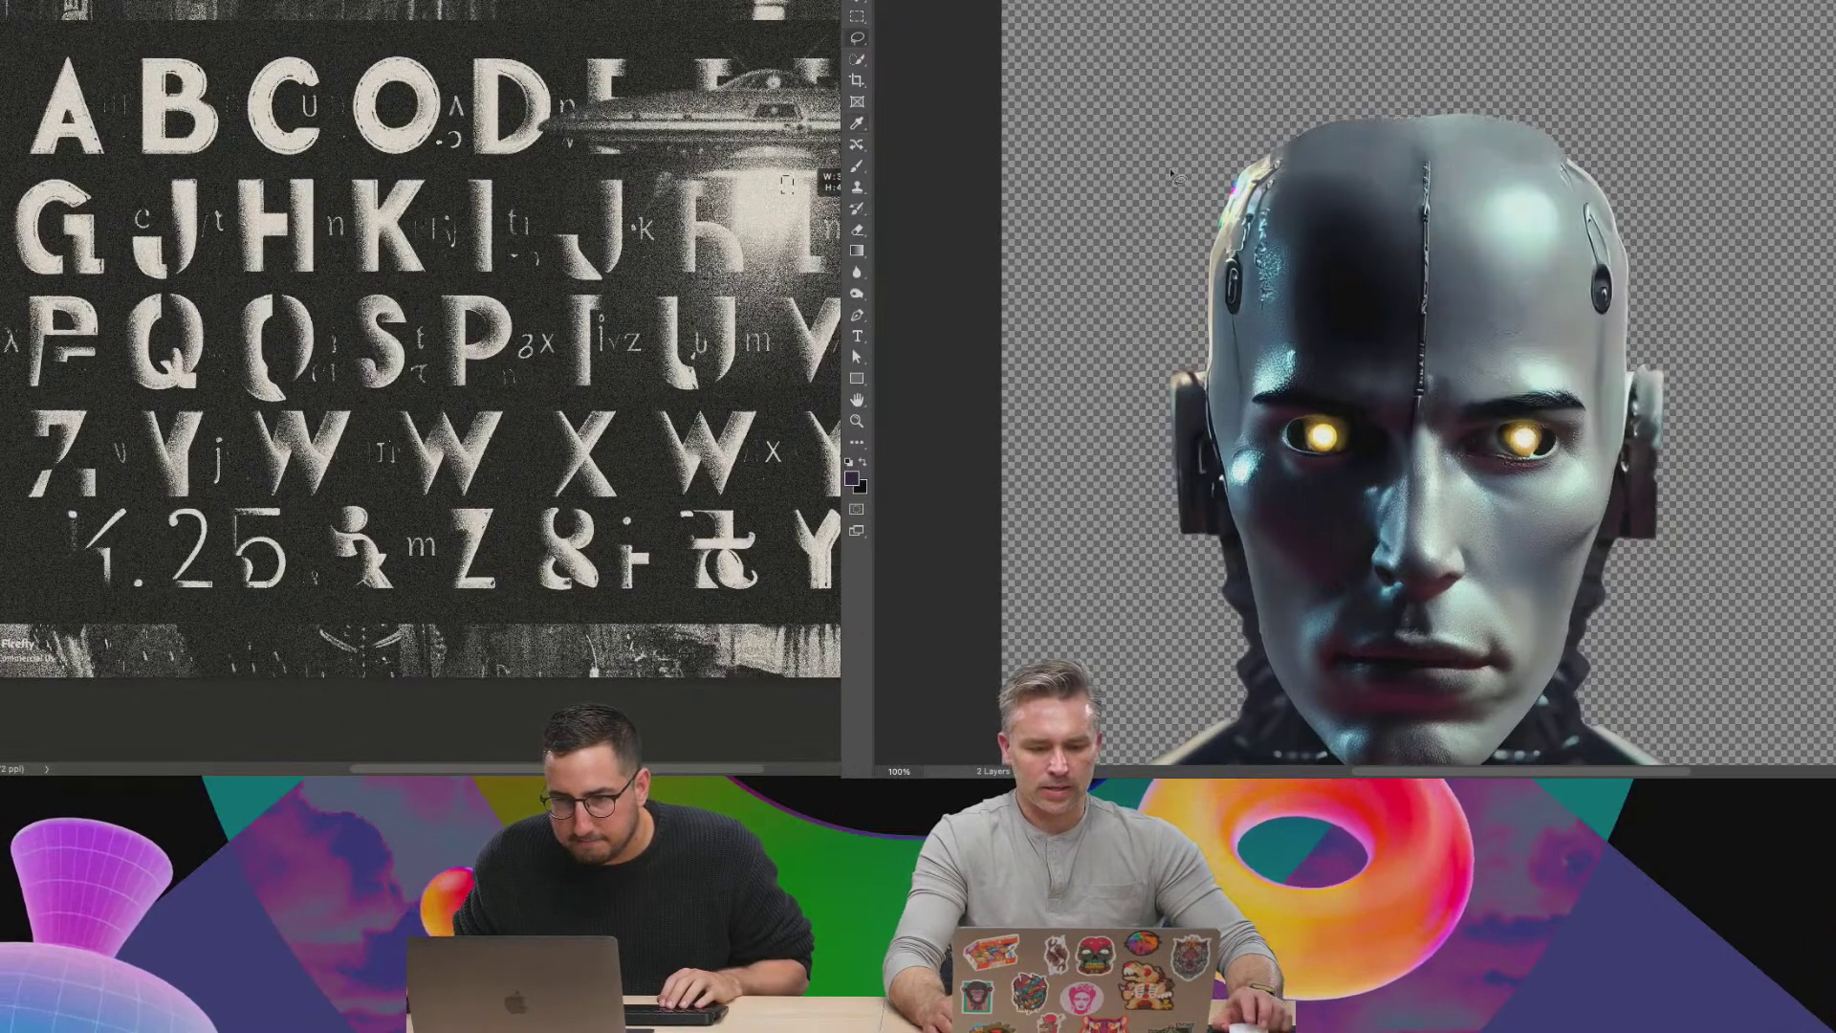
pyautogui.moveTo(802, 204); pyautogui.dragTo(812, 273)
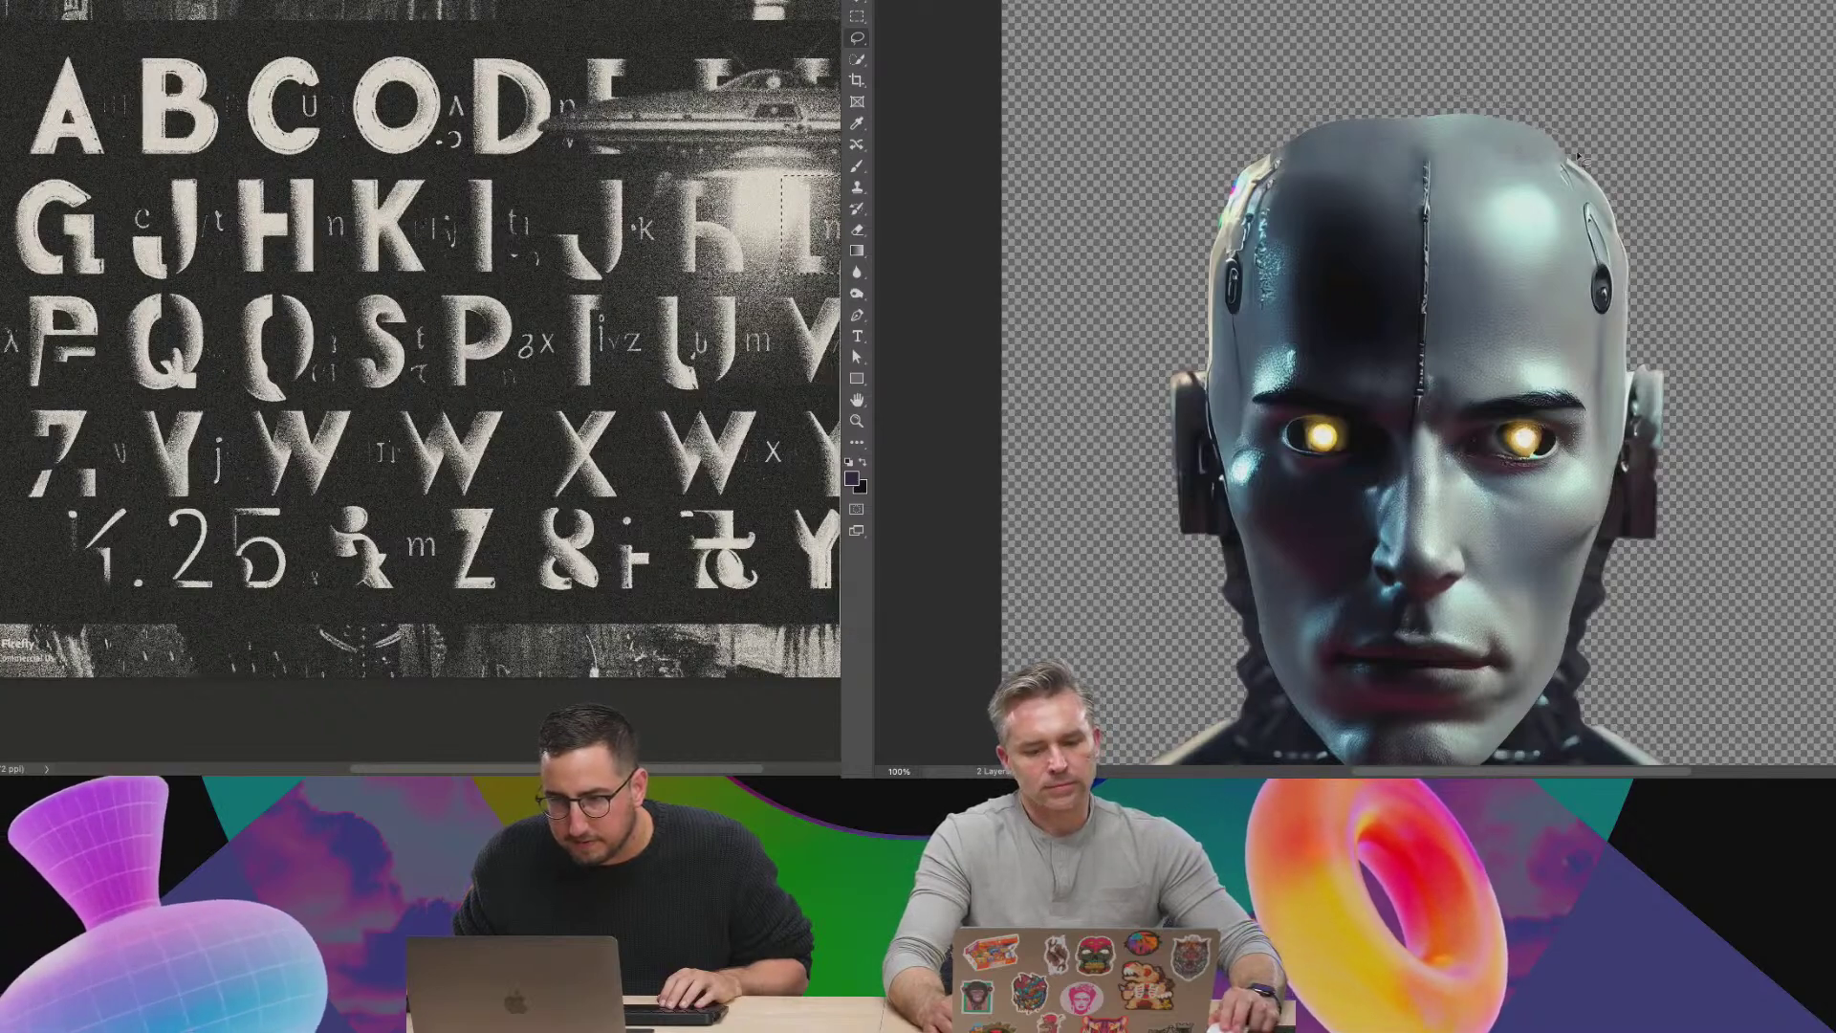
pyautogui.moveTo(1584, 176)
pyautogui.mouseDown()
pyautogui.moveTo(1425, 96)
pyautogui.moveTo(1247, 167)
pyautogui.moveTo(1415, 153)
pyautogui.moveTo(1582, 172)
pyautogui.mouseUp()
pyautogui.click(481, 290)
pyautogui.hotkey('shift', 'BackSpace')
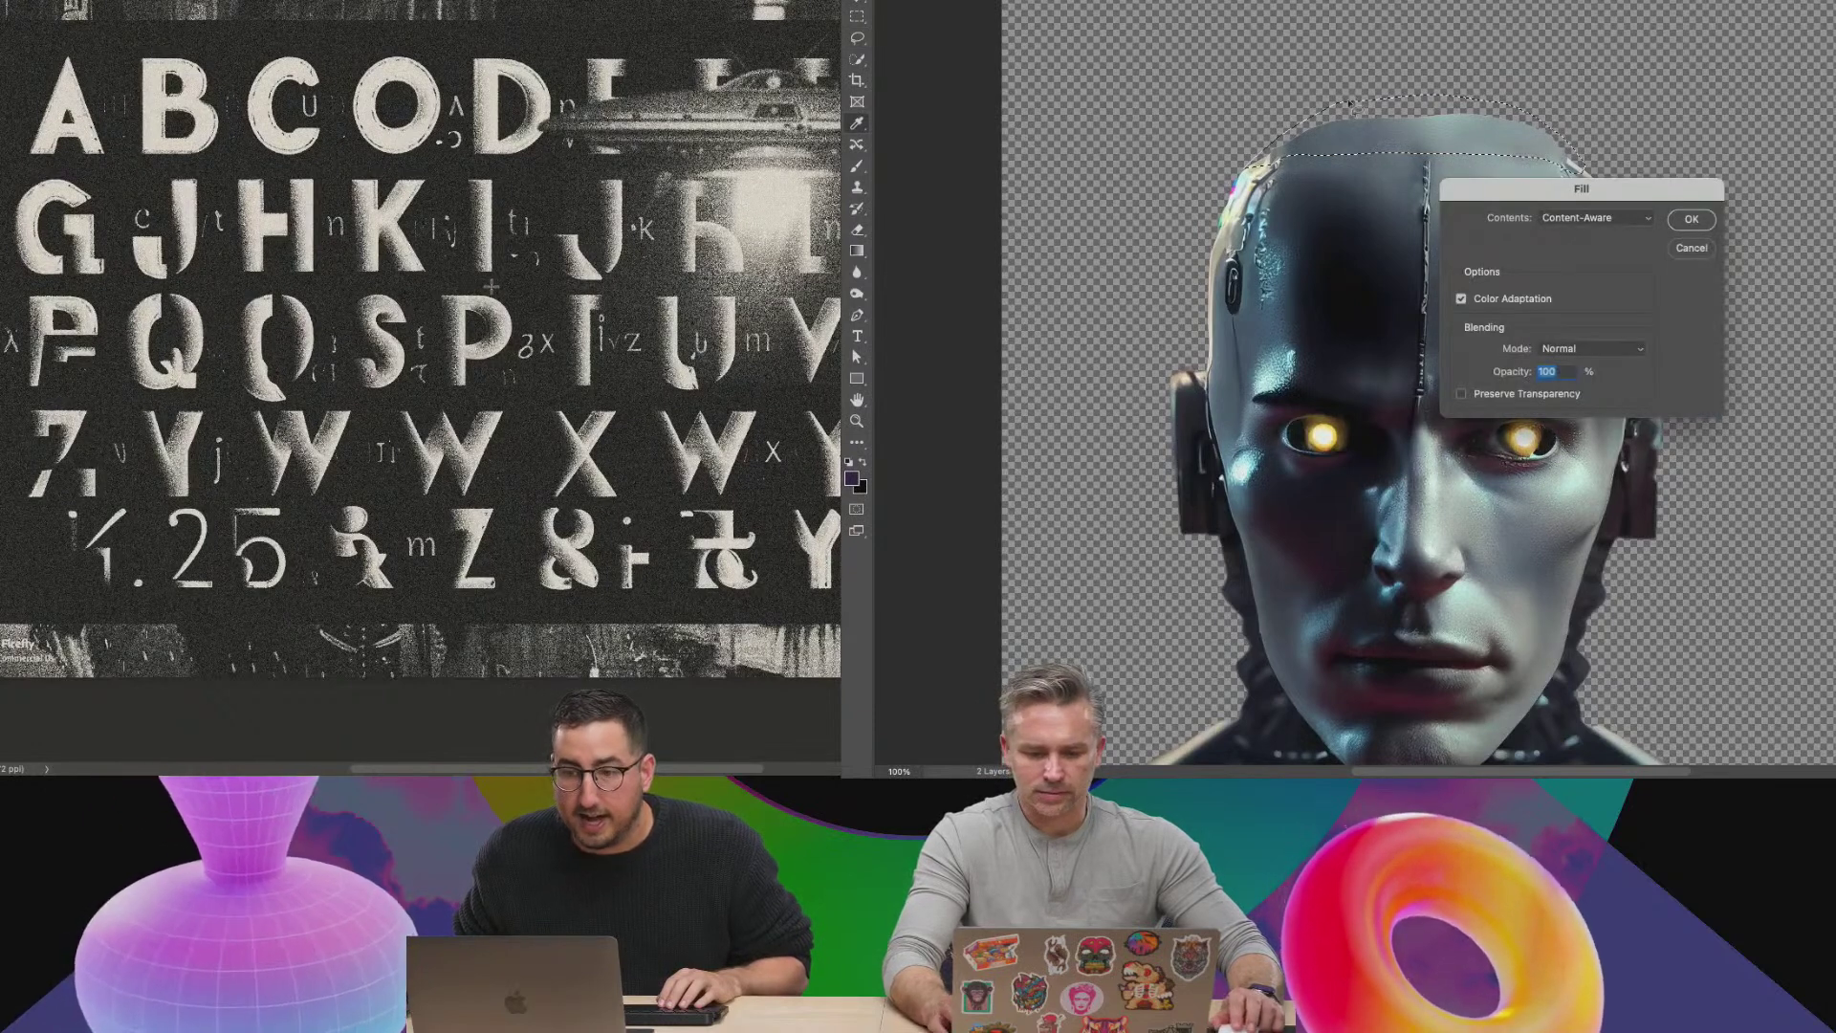
pyautogui.press('Return')
pyautogui.hotkey('ctrl', 'd')
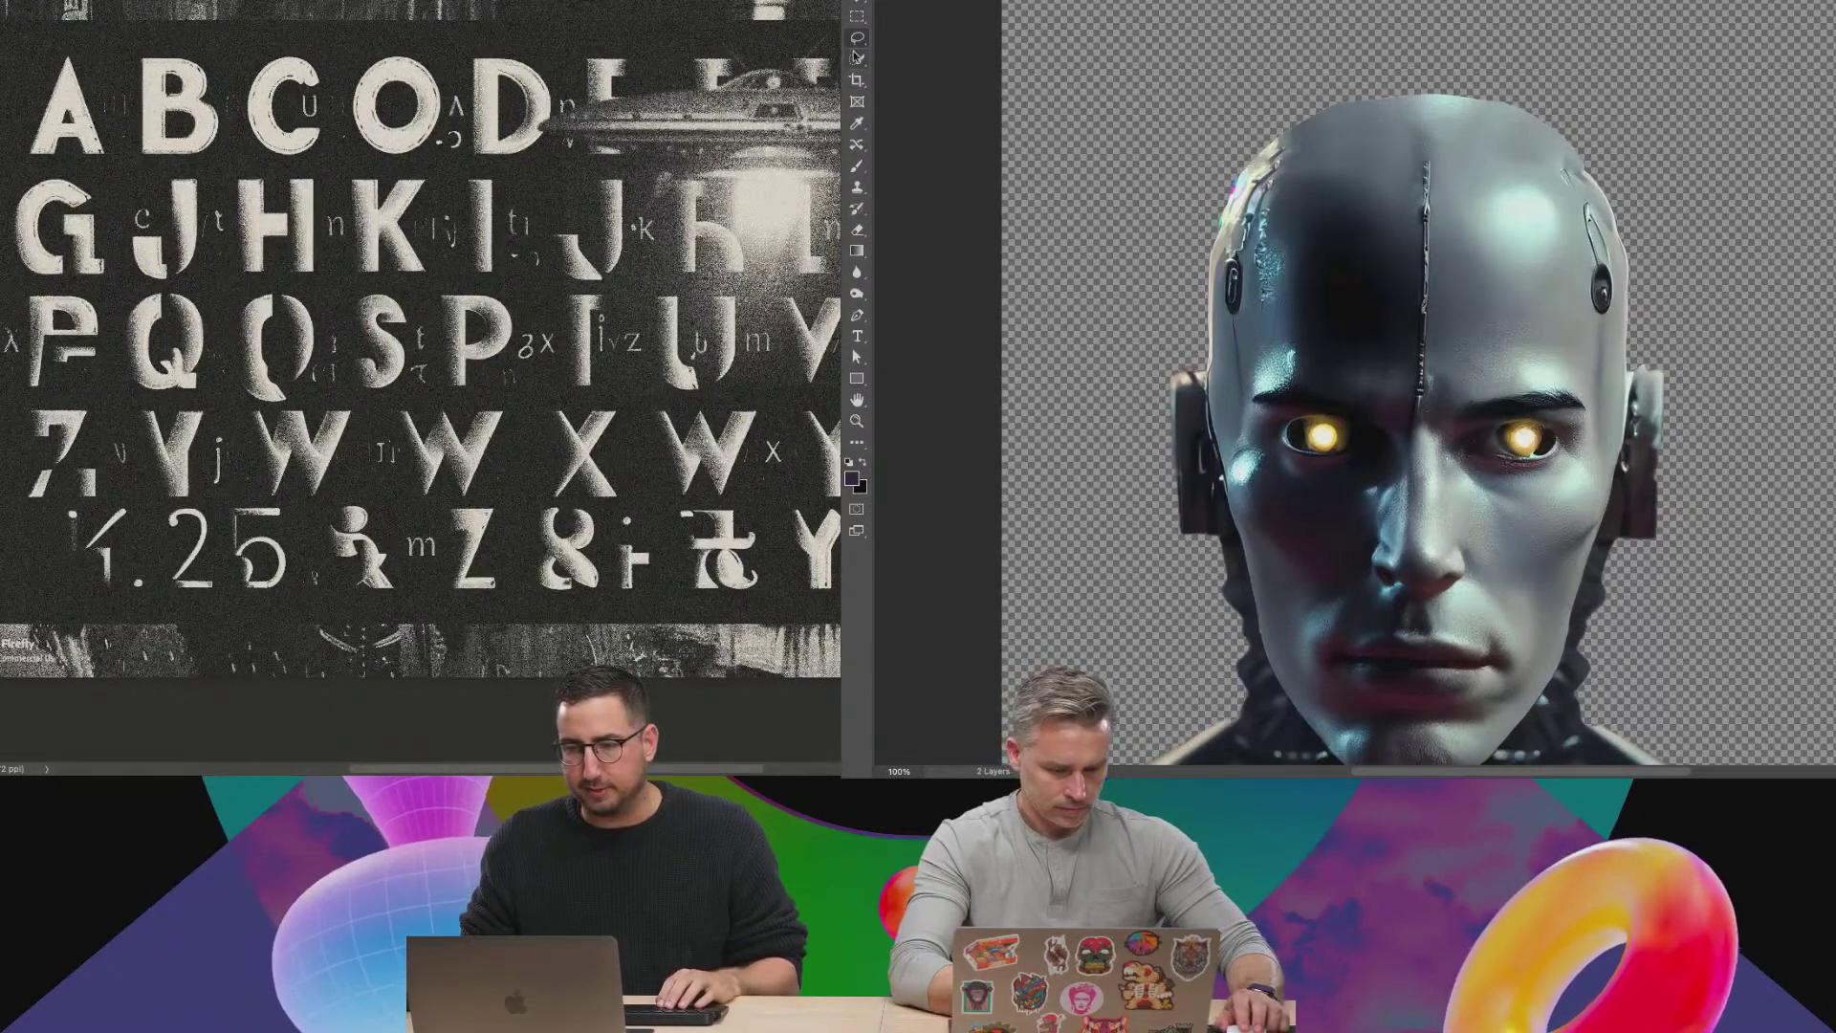
# Rework the seam on the robot's forehead with the Content-Aware Move tool, then save the smart object contents and return to the poster.
pyautogui.rightClick(857, 145)
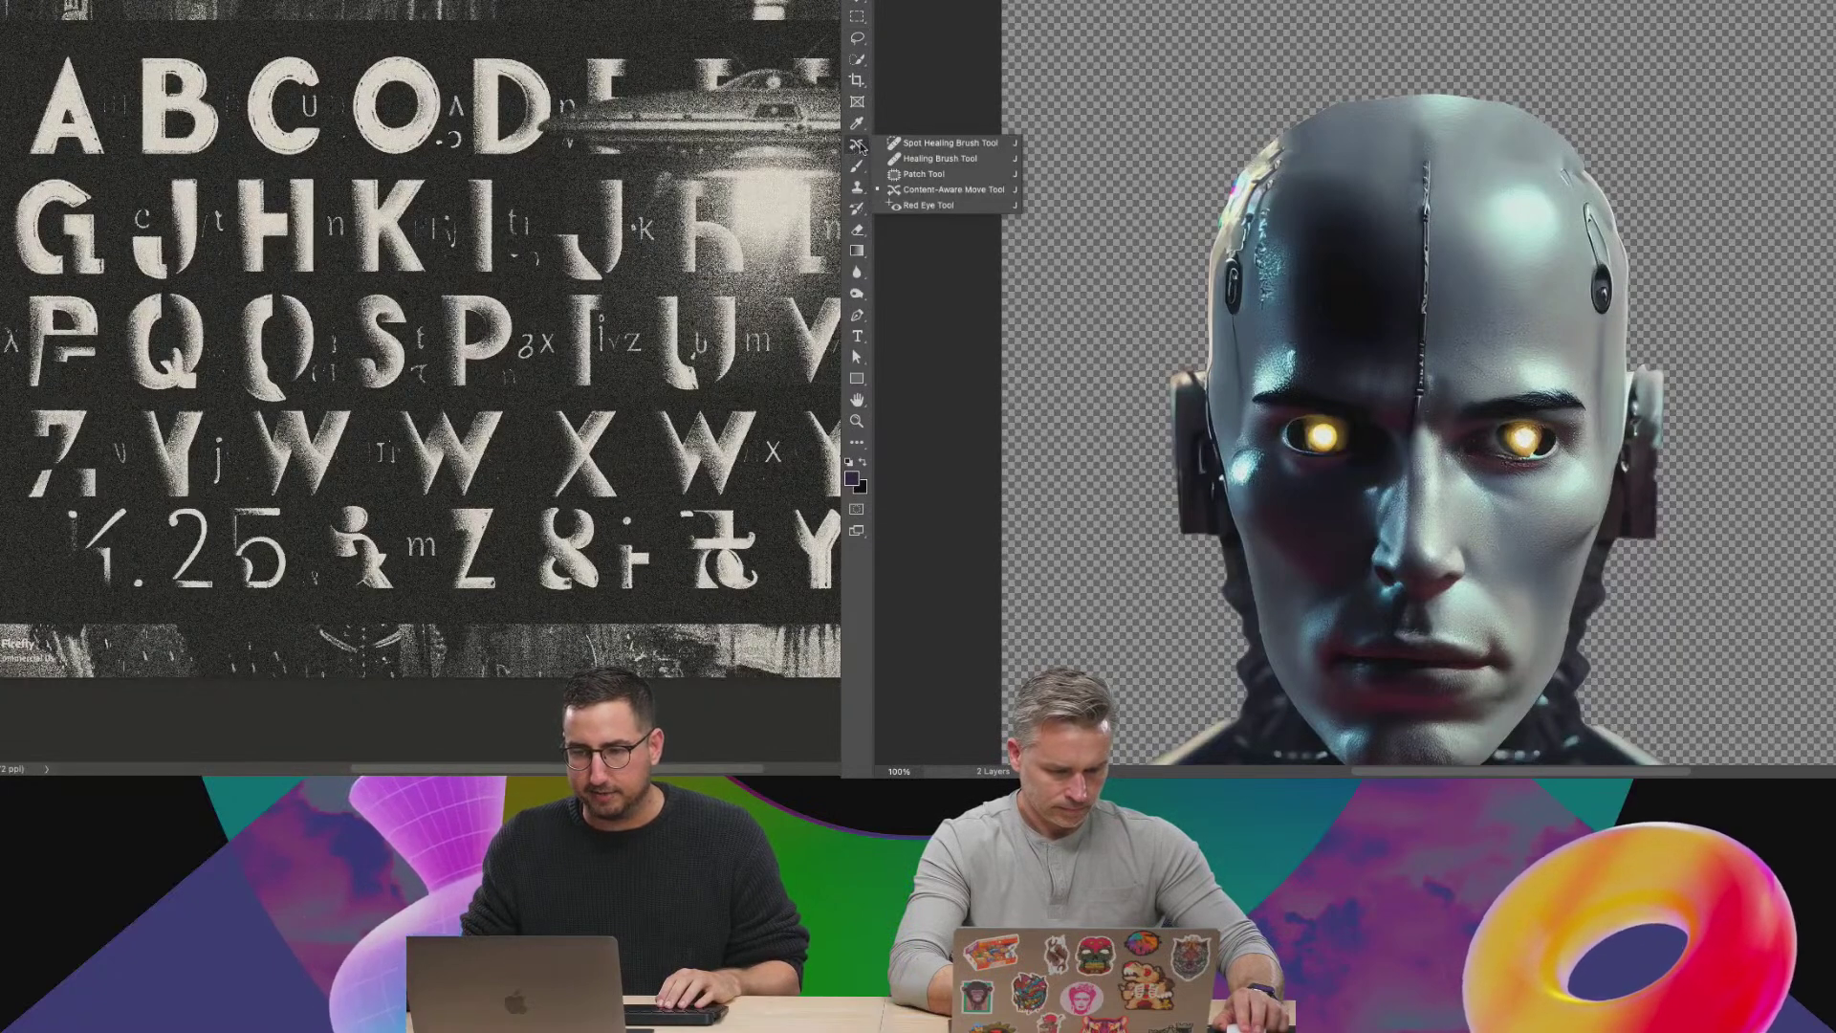
pyautogui.click(938, 190)
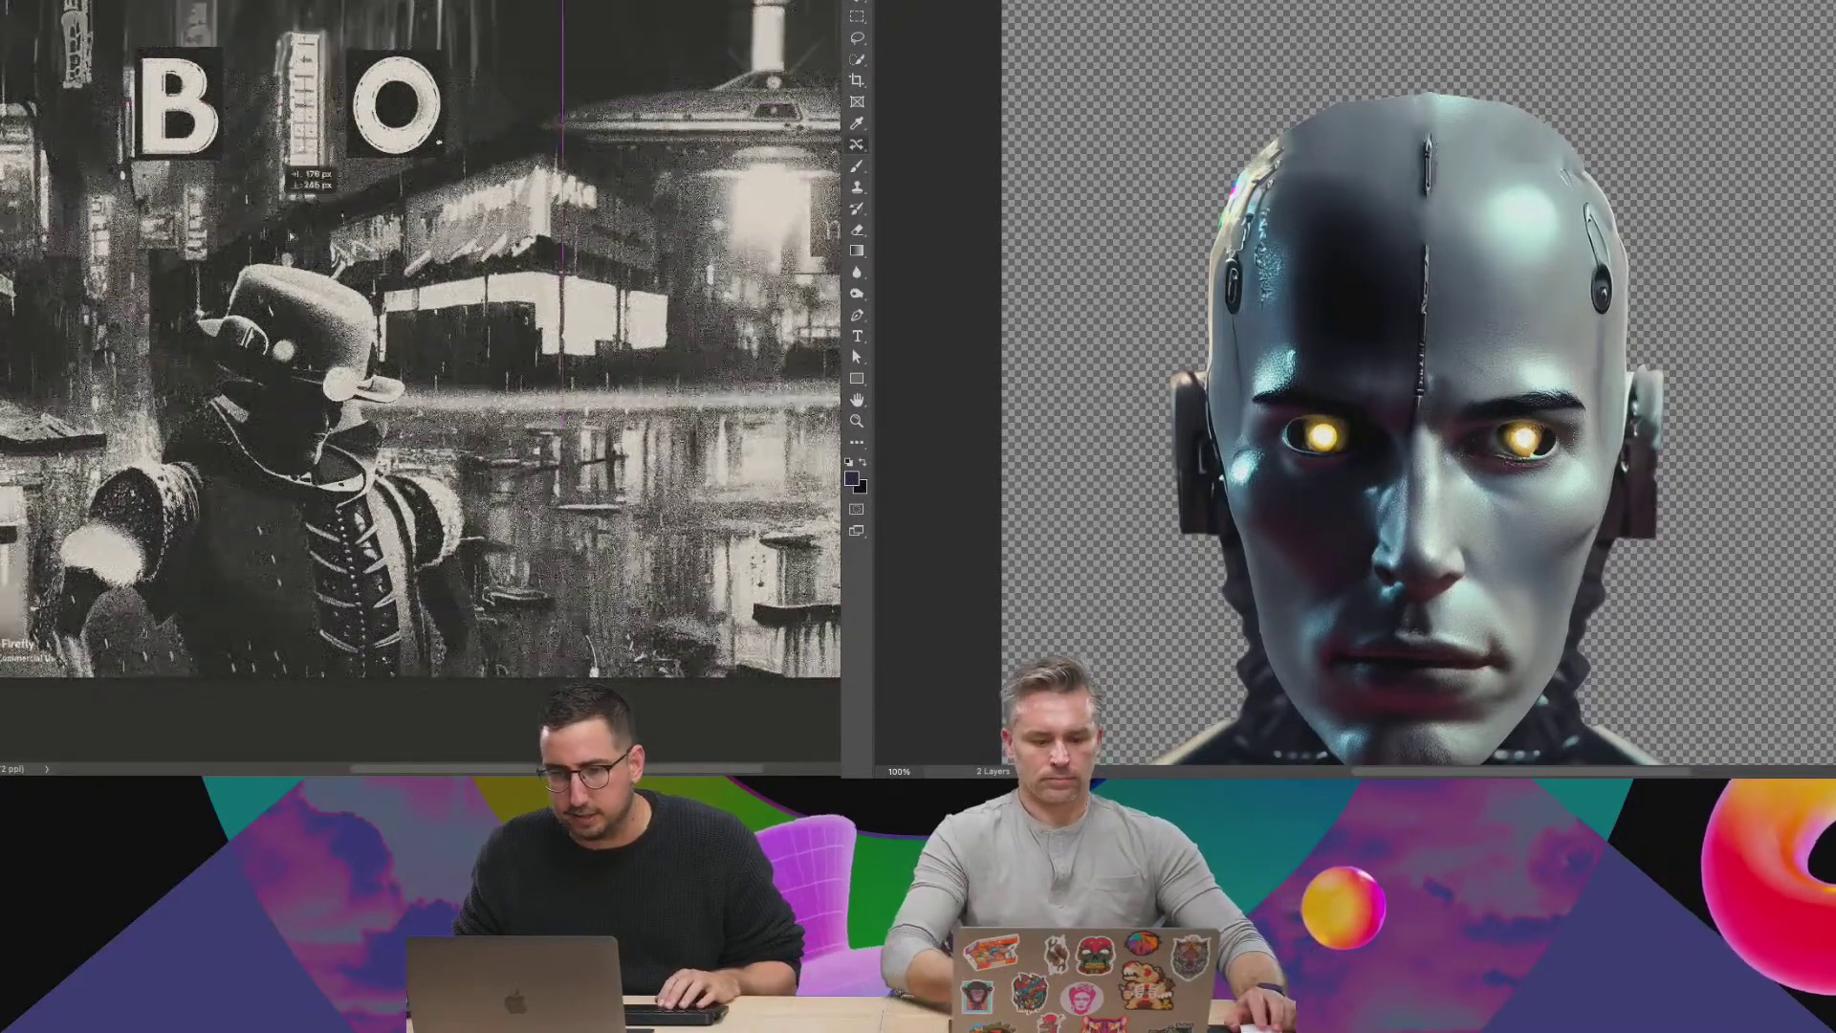
pyautogui.hotkey('ctrl', 'Tab')
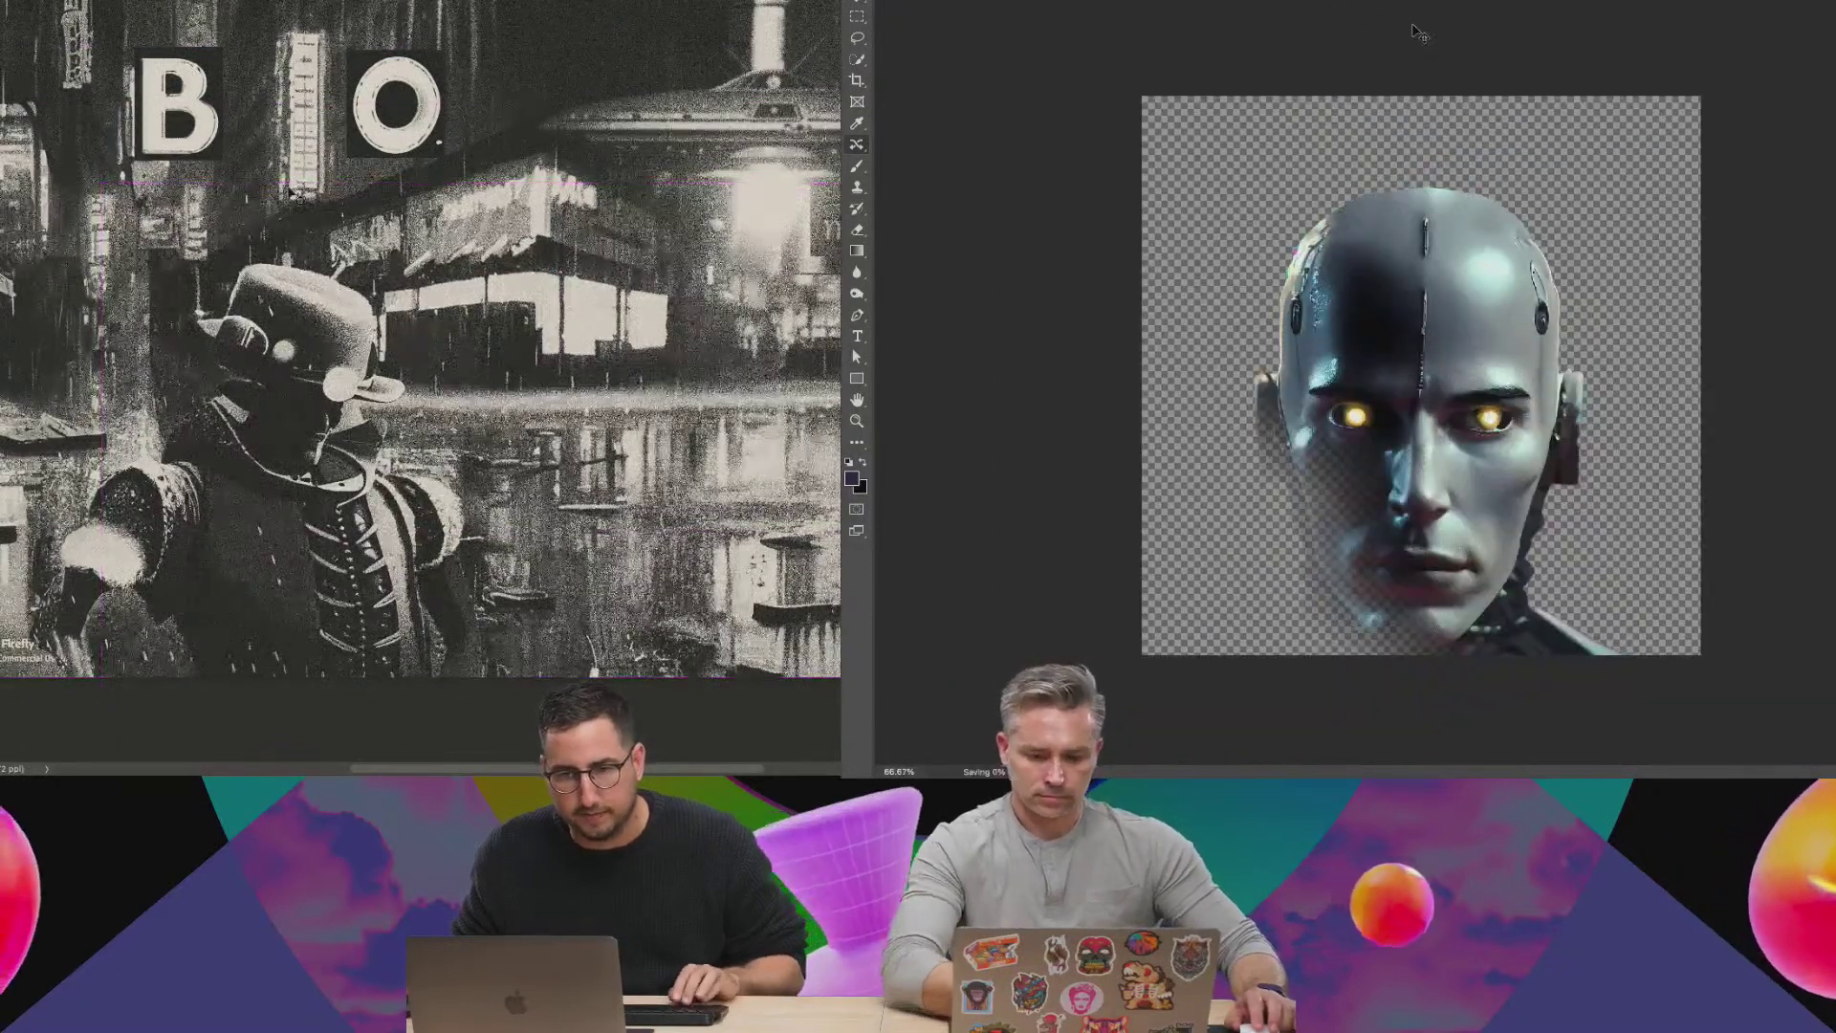
pyautogui.hotkey('ctrl', 'Tab')
pyautogui.moveTo(1322, 443); pyautogui.dragTo(1324, 341)
# Place the letters B and O side by side over the wet street, beside the hatted figure.
pyautogui.moveTo(177, 105); pyautogui.dragTo(645, 468)
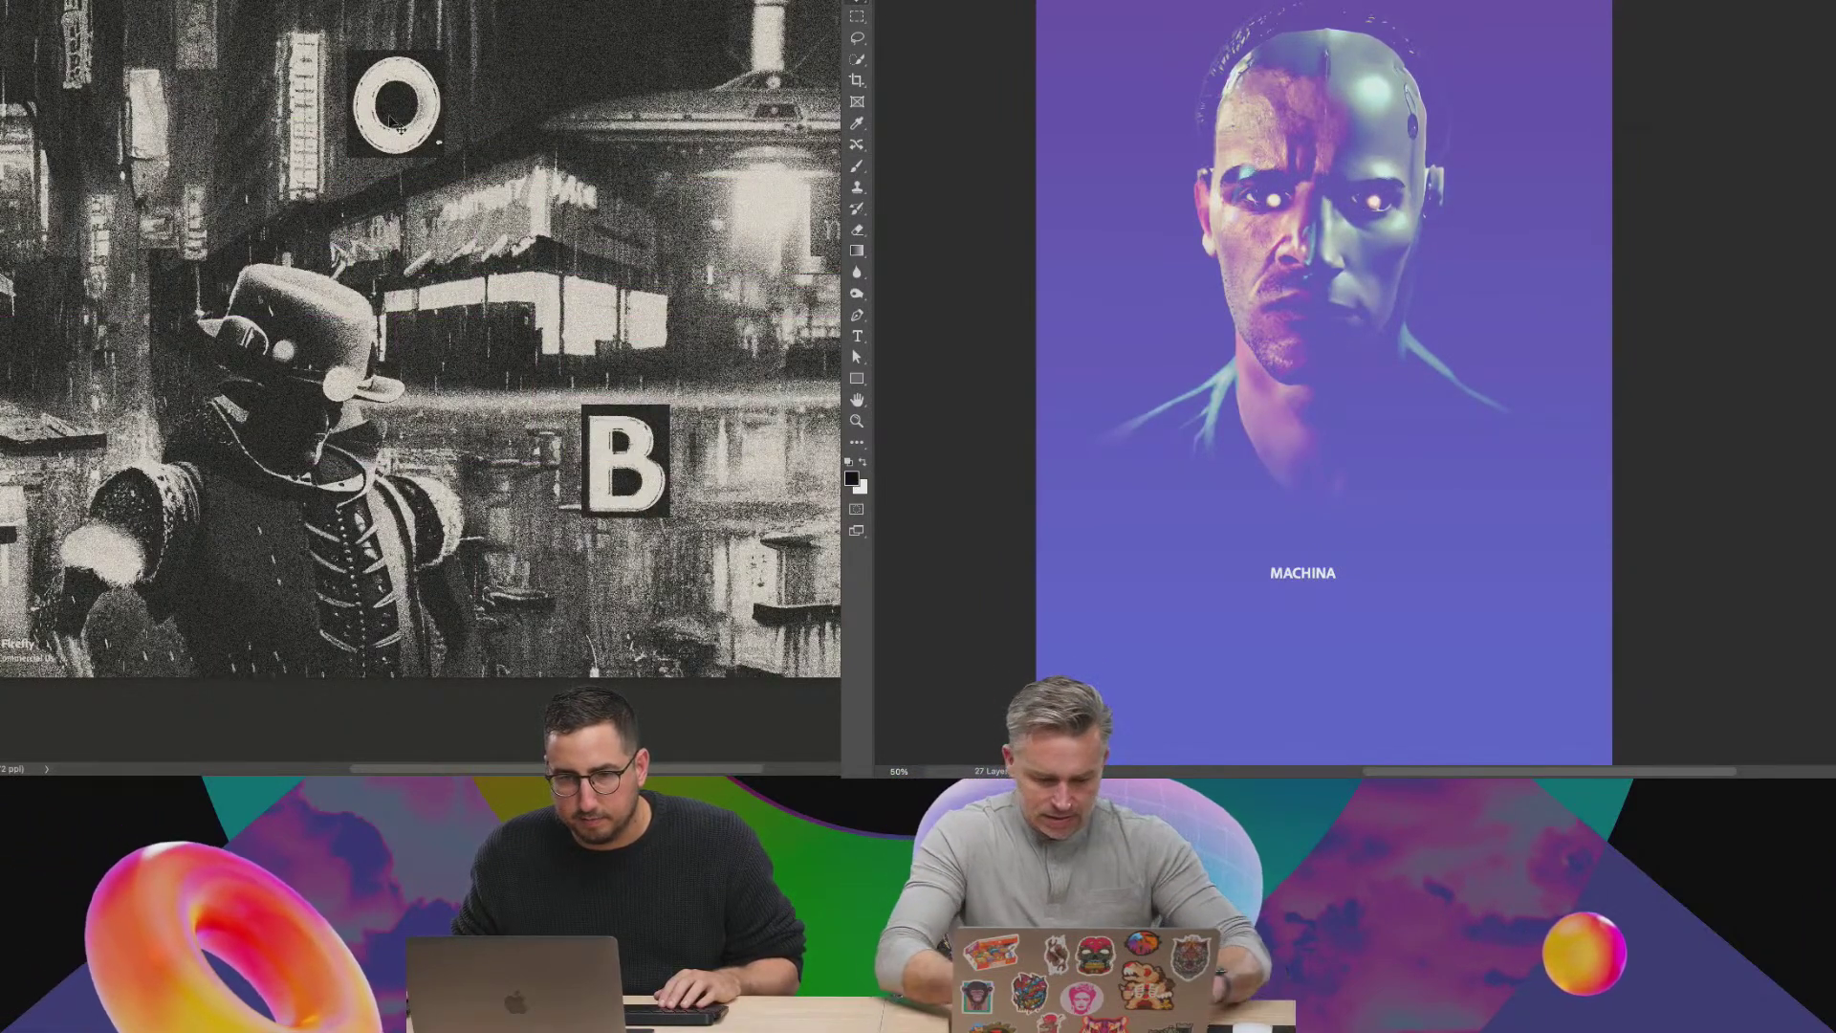
pyautogui.moveTo(419, 131); pyautogui.dragTo(750, 478)
# Brush away the robot's glowing eye over the man's half of the face using the default colors.
pyautogui.press('b')
pyautogui.press('d')
pyautogui.moveTo(1250, 167); pyautogui.dragTo(1240, 201)
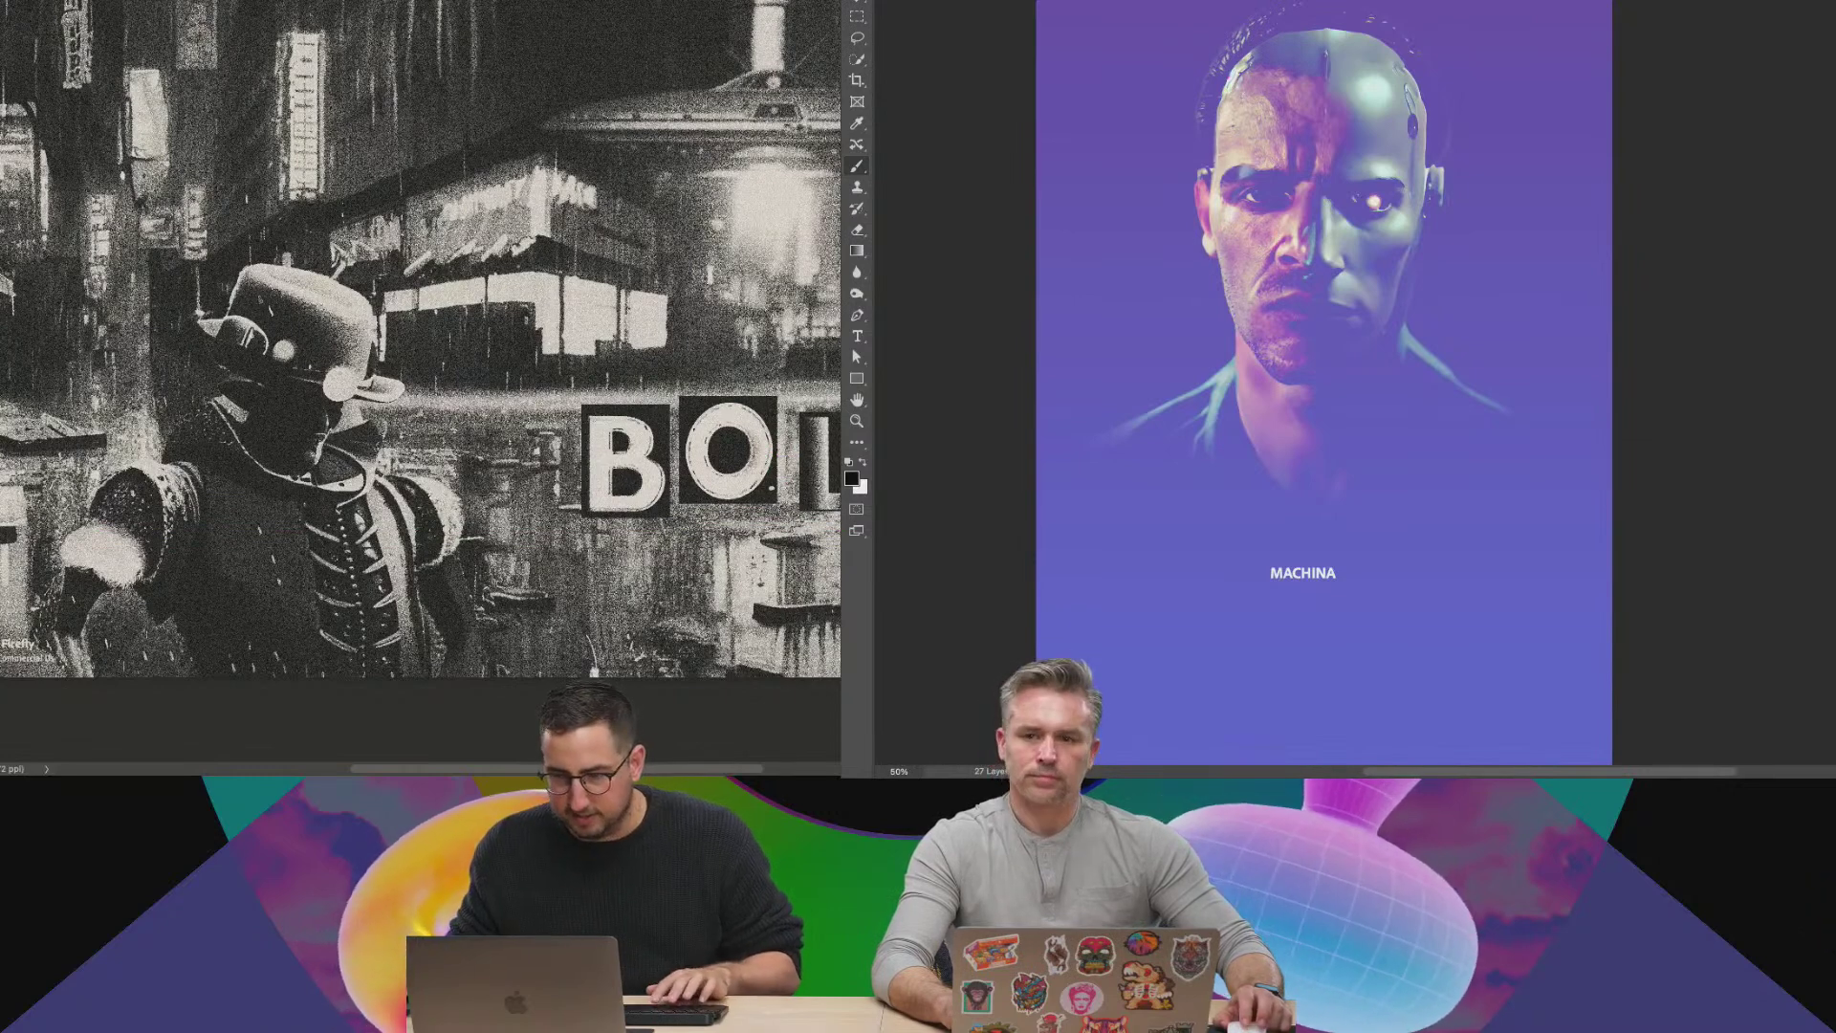
# Set the blend mode of the title letters to Screen so they blend into the noir street.
pyautogui.hotkey('shift', '+')
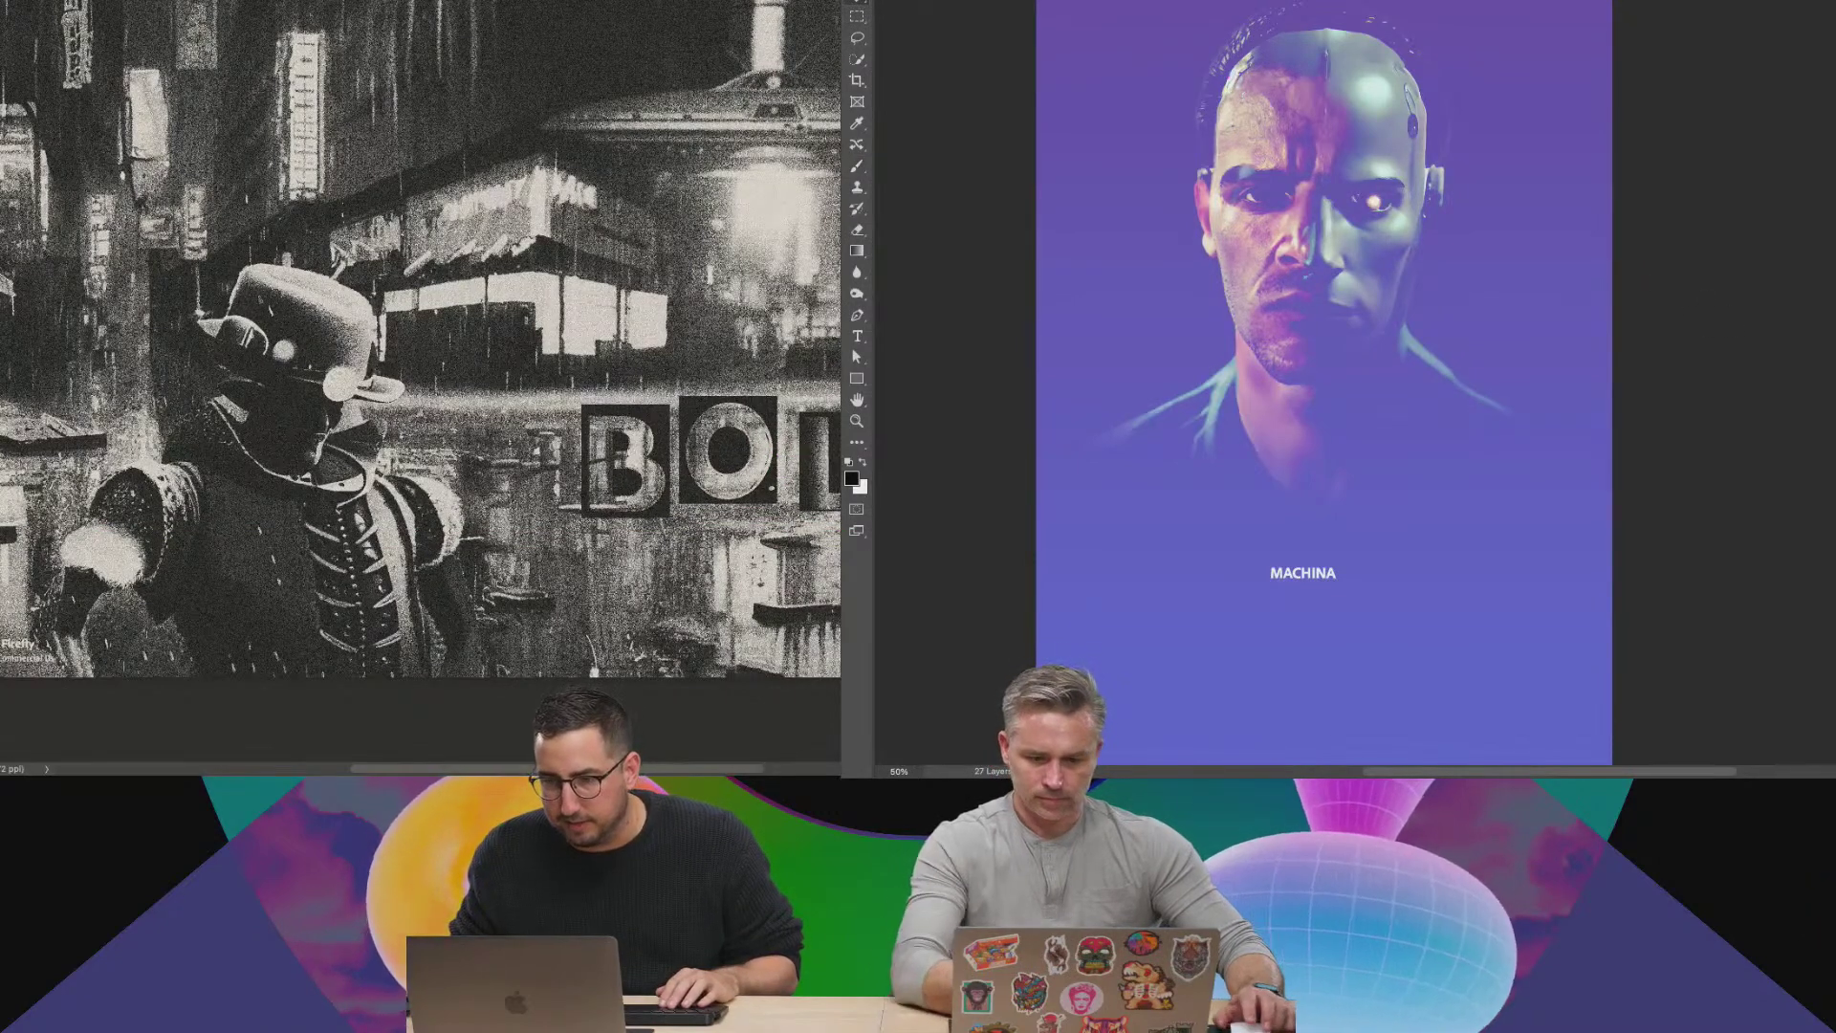
pyautogui.hotkey('shift', '+')
pyautogui.hotkey('shift', '+')
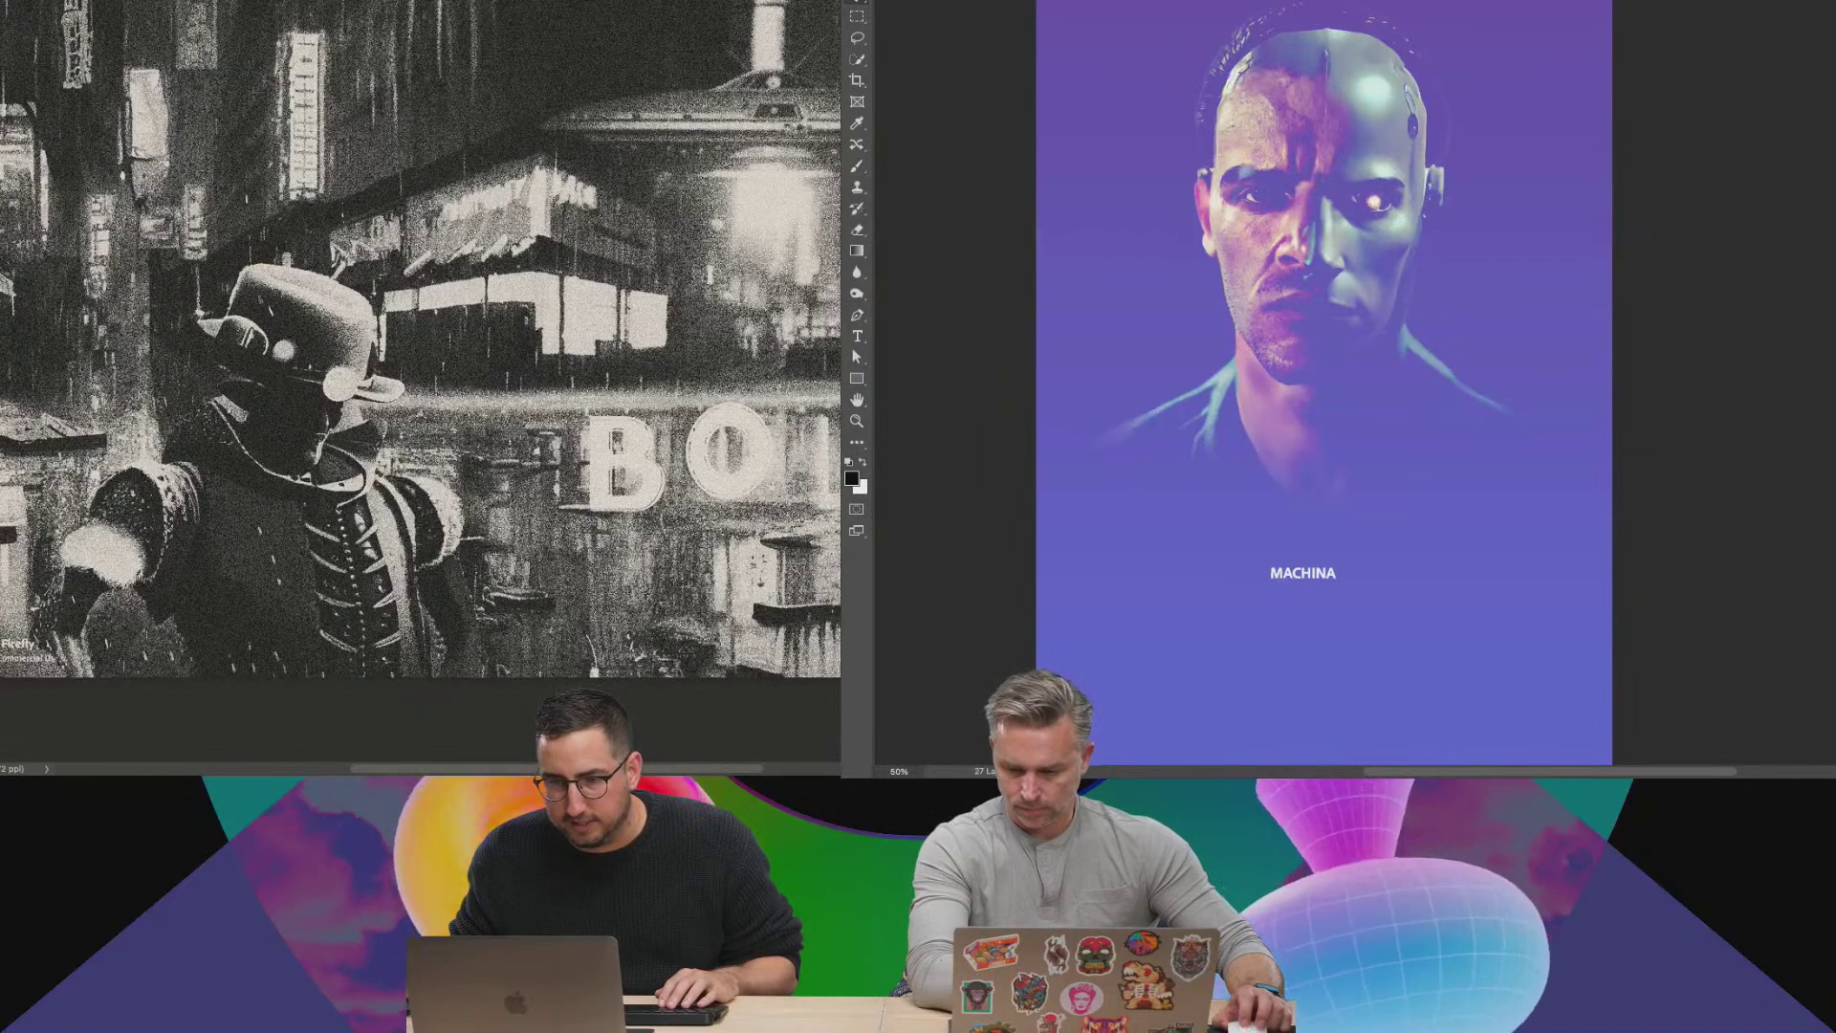
pyautogui.moveTo(1225, 184); pyautogui.dragTo(1228, 134)
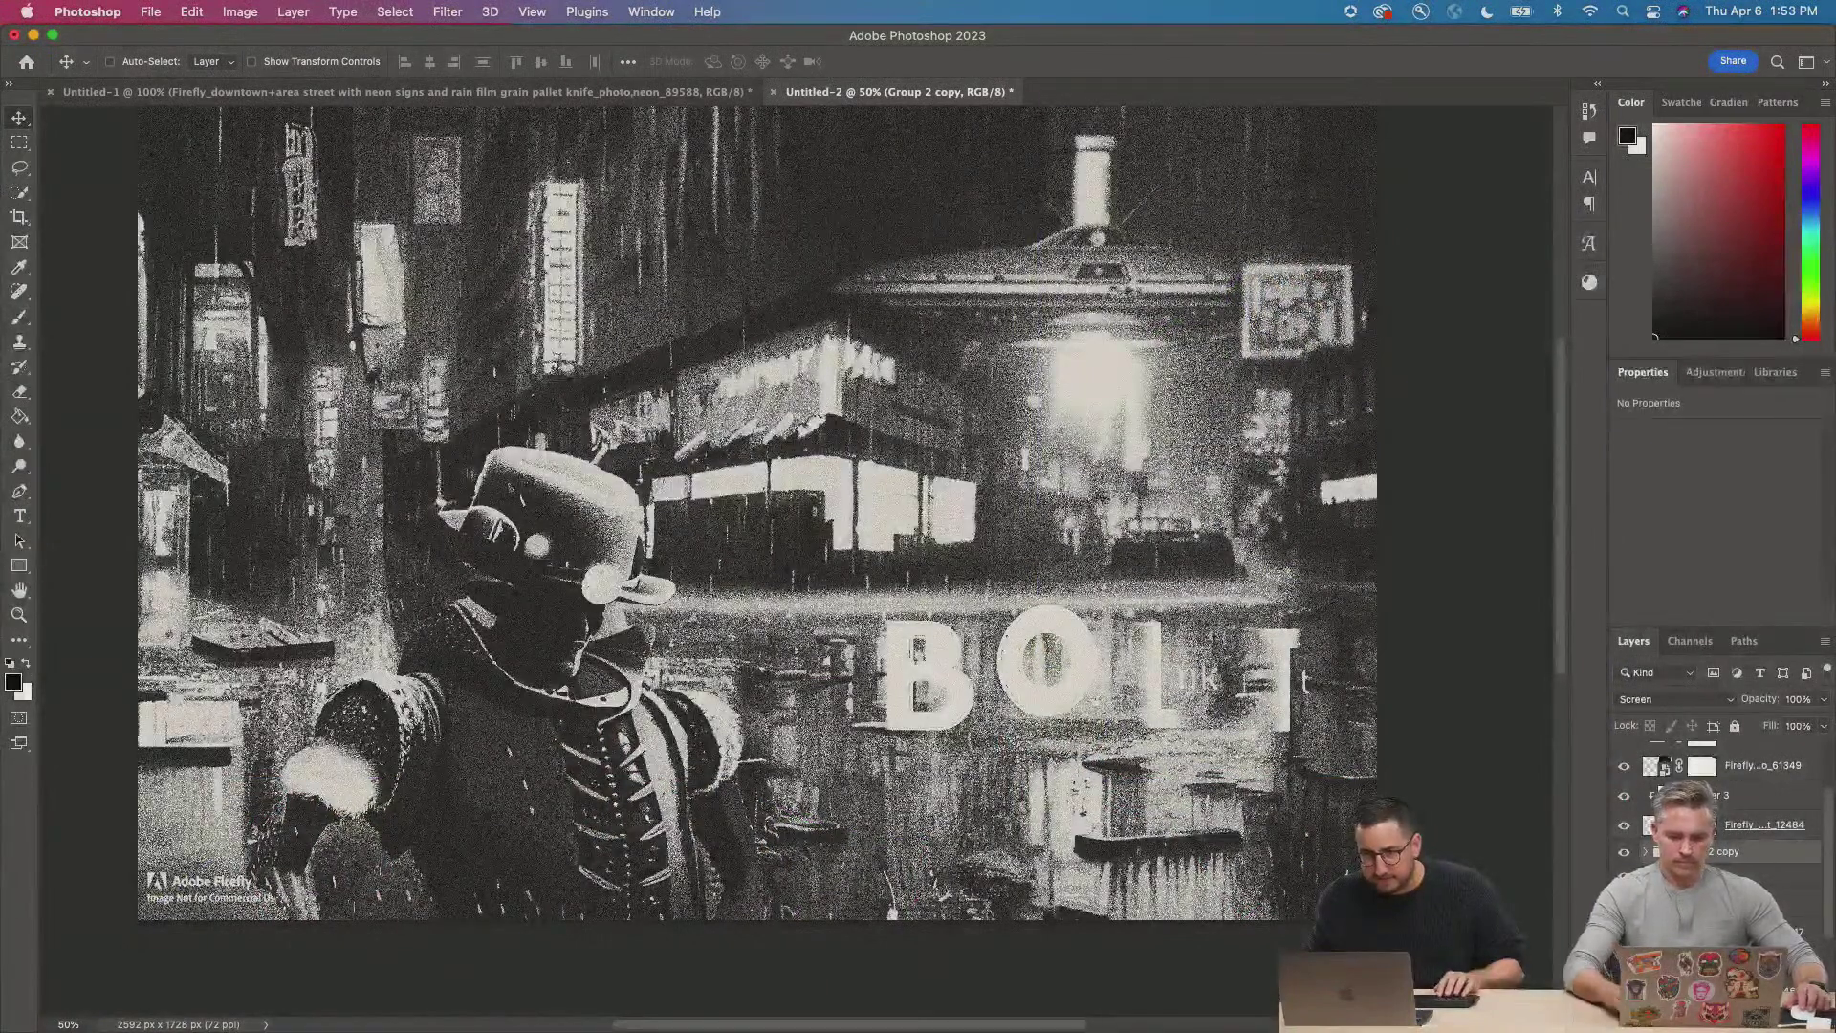
# Enlarge the BOLT letters group and position it lower on the wet street beside the hatted figure.
pyautogui.press('super+t')
pyautogui.moveTo(872, 598); pyautogui.dragTo(740, 556)
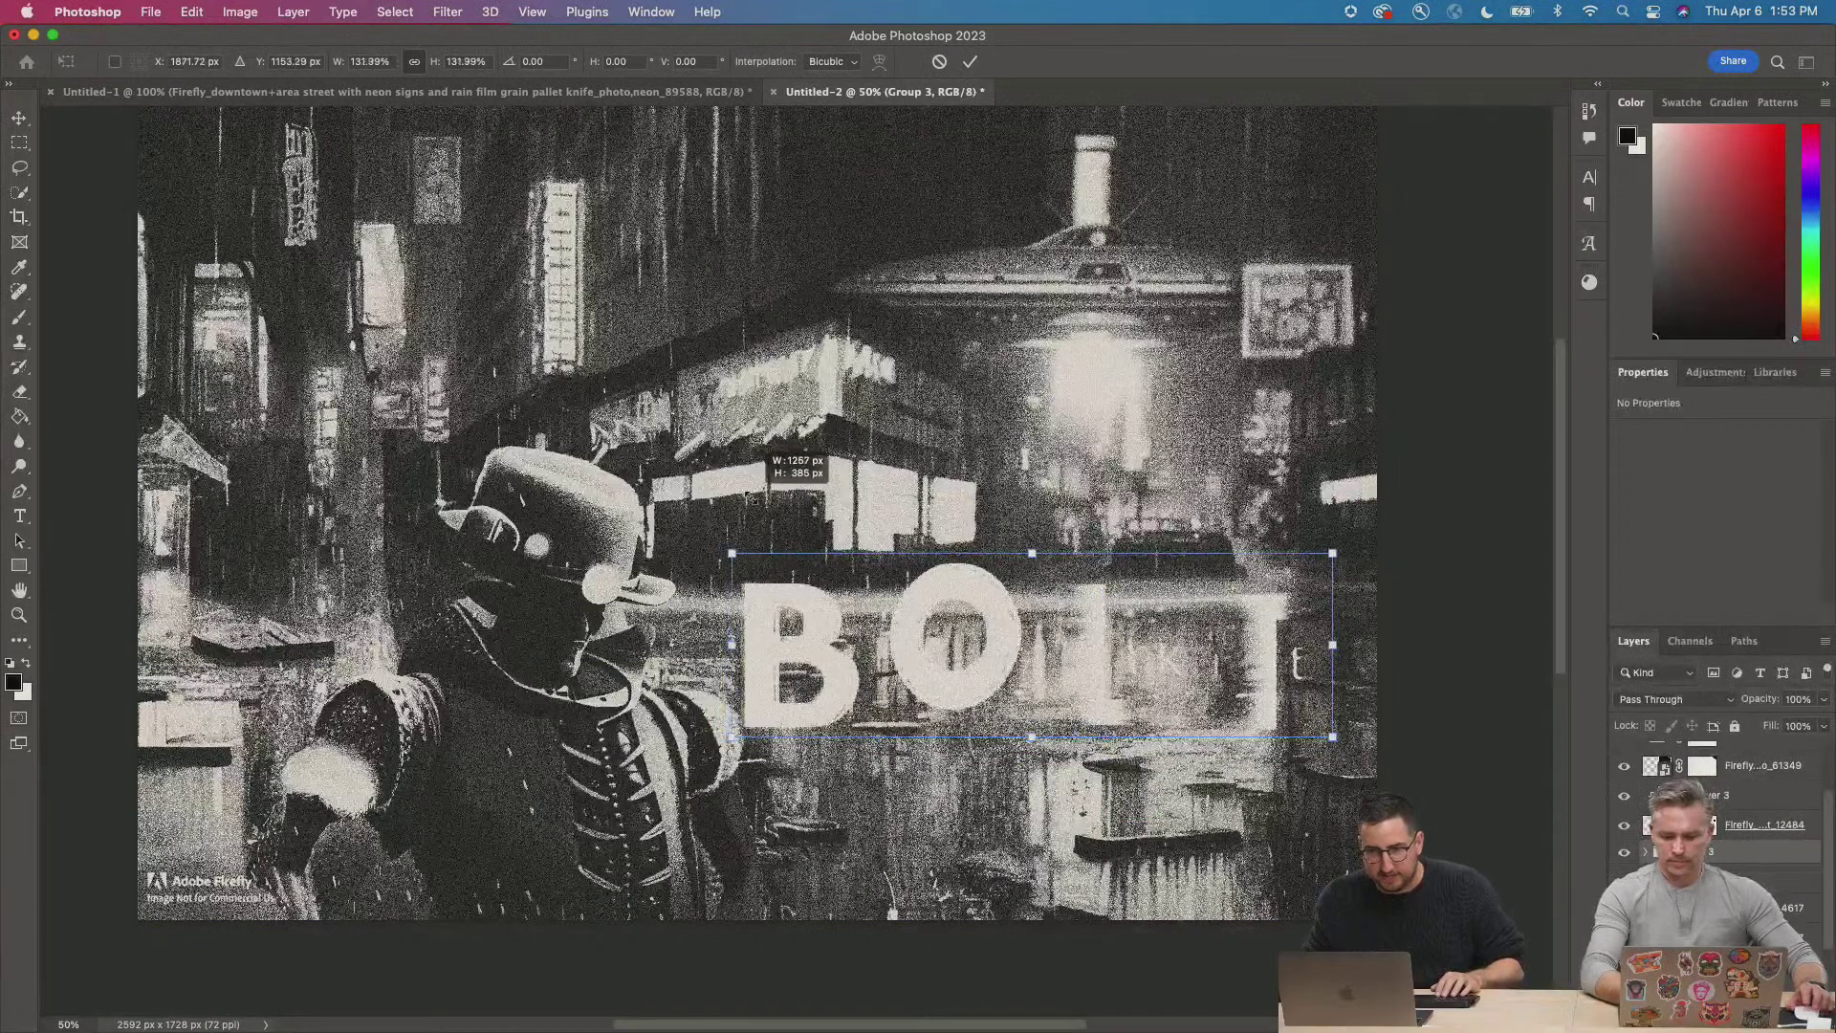
pyautogui.moveTo(838, 630); pyautogui.dragTo(864, 728)
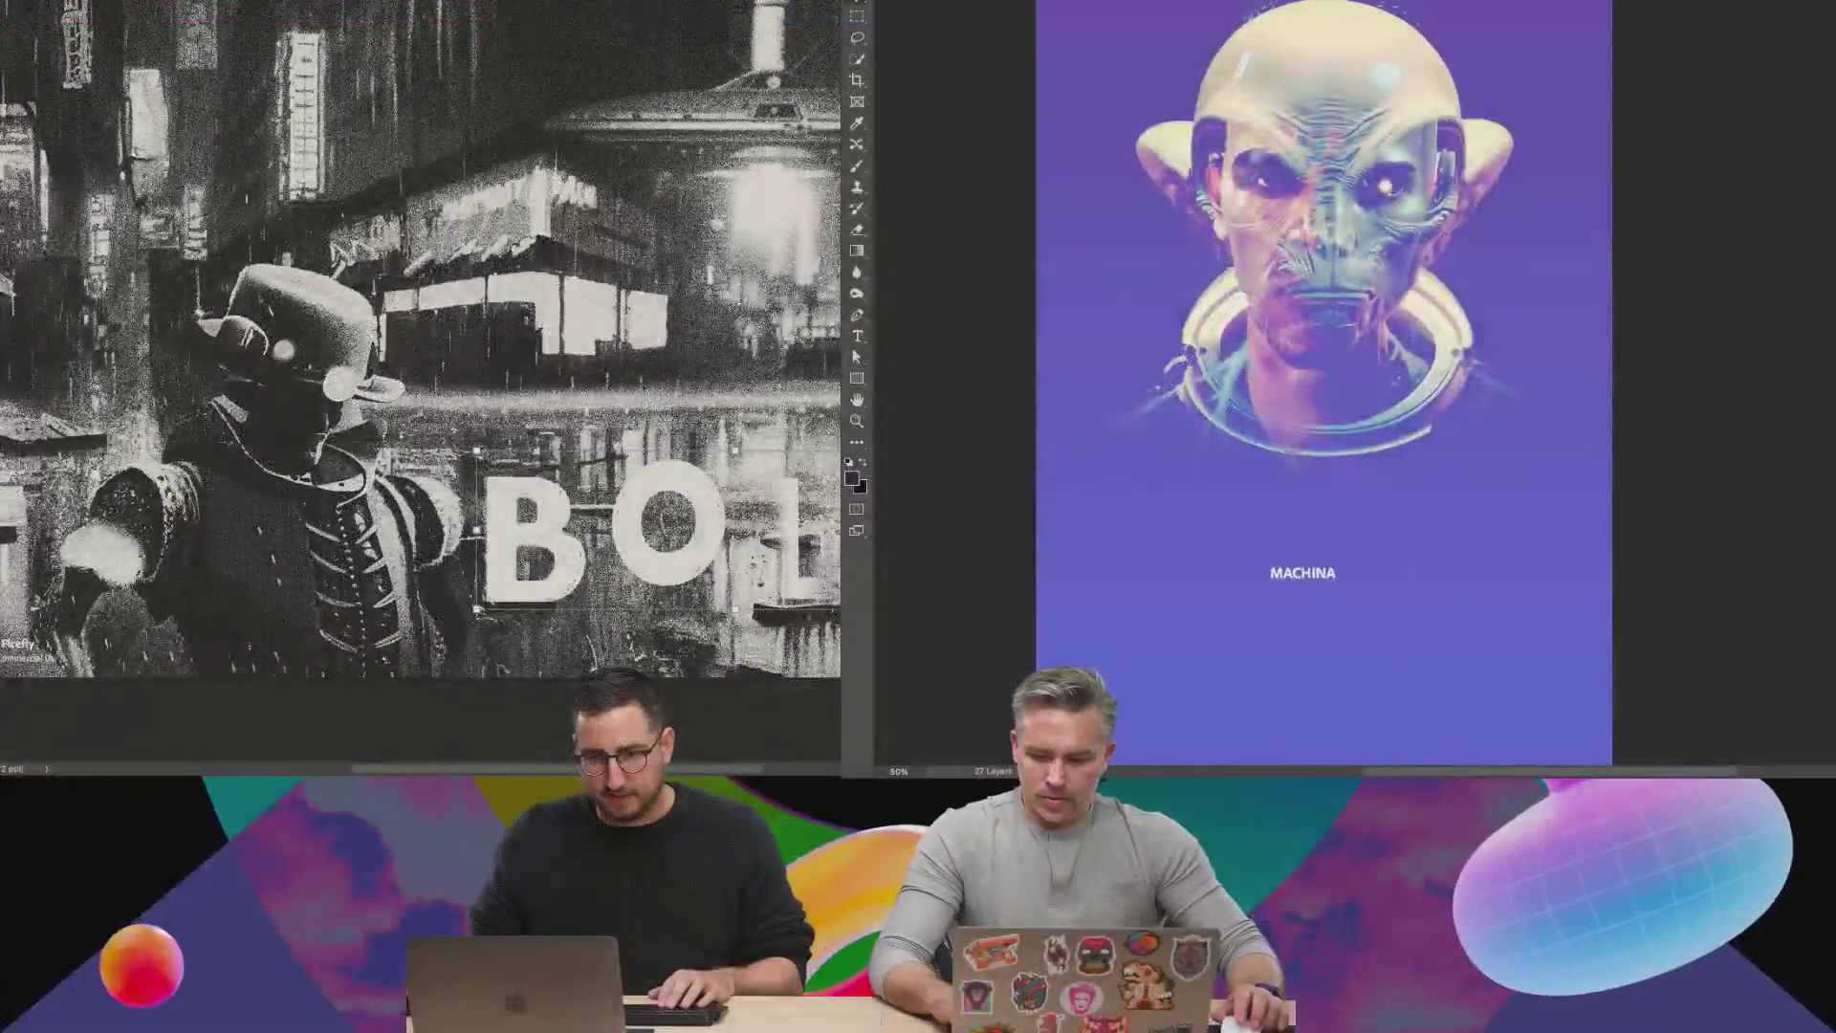
pyautogui.moveTo(757, 660); pyautogui.dragTo(770, 688)
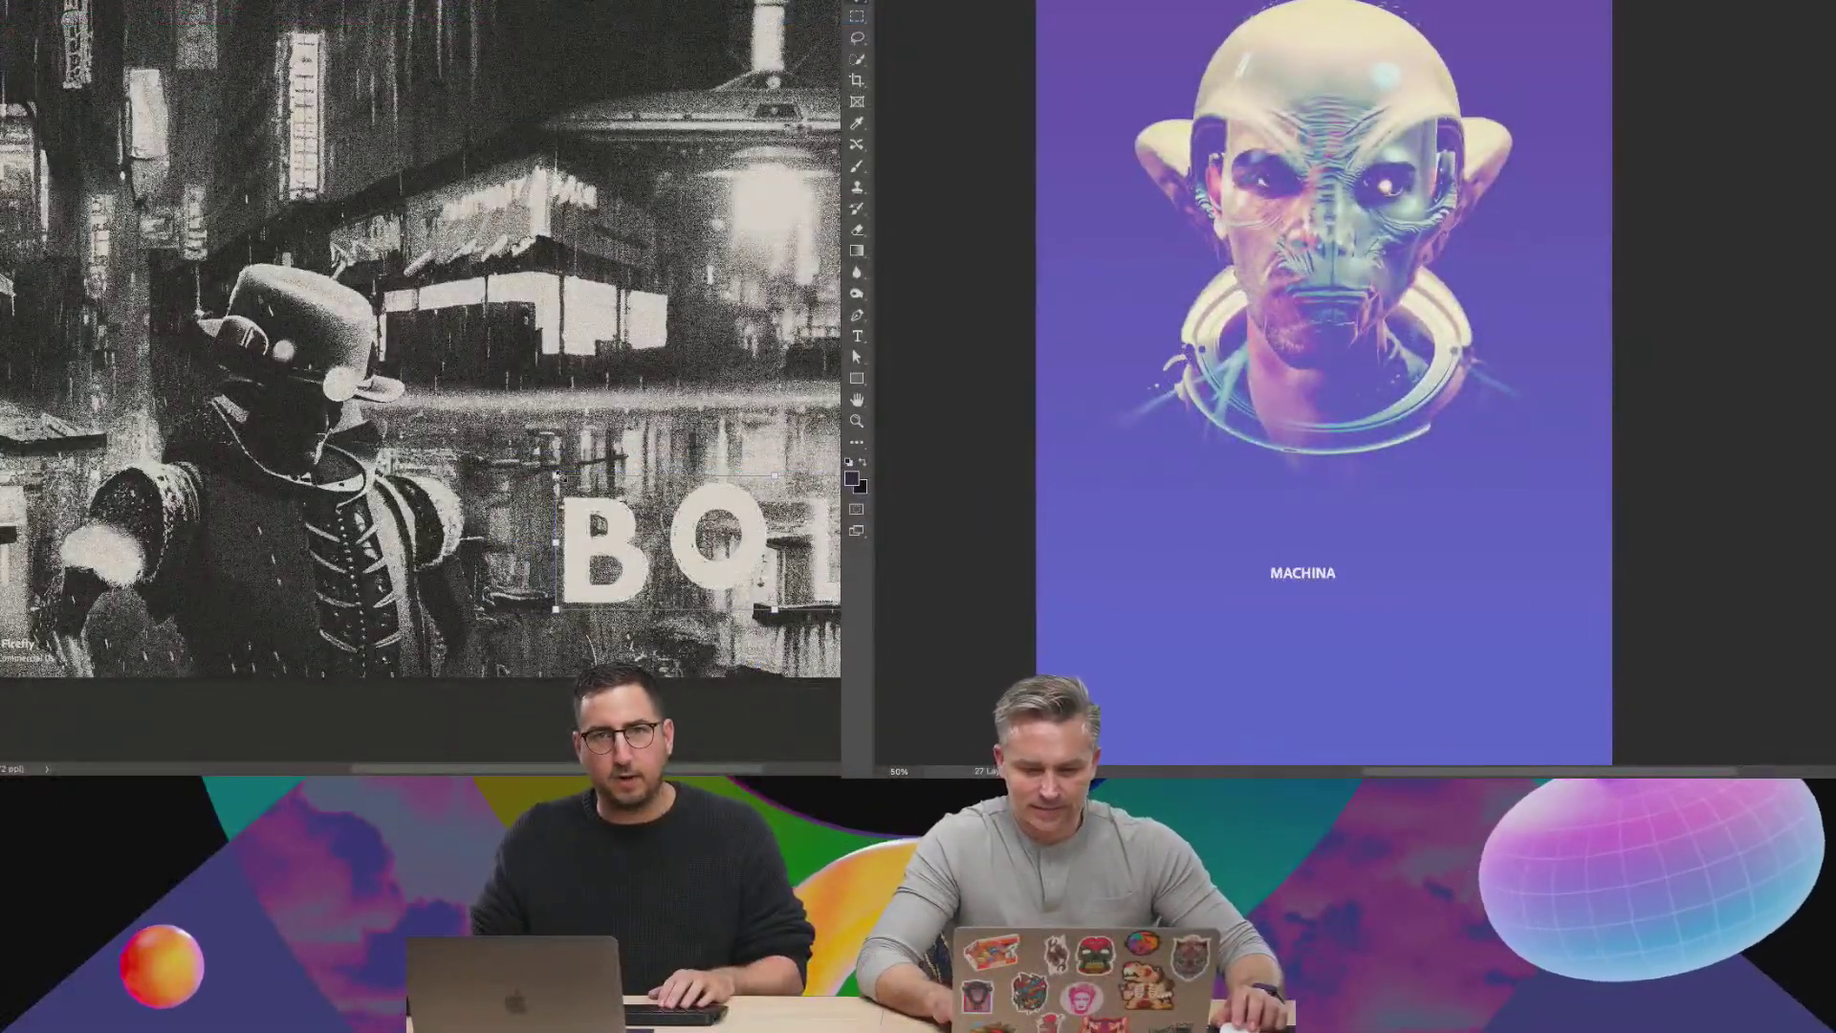
pyautogui.press('Return')
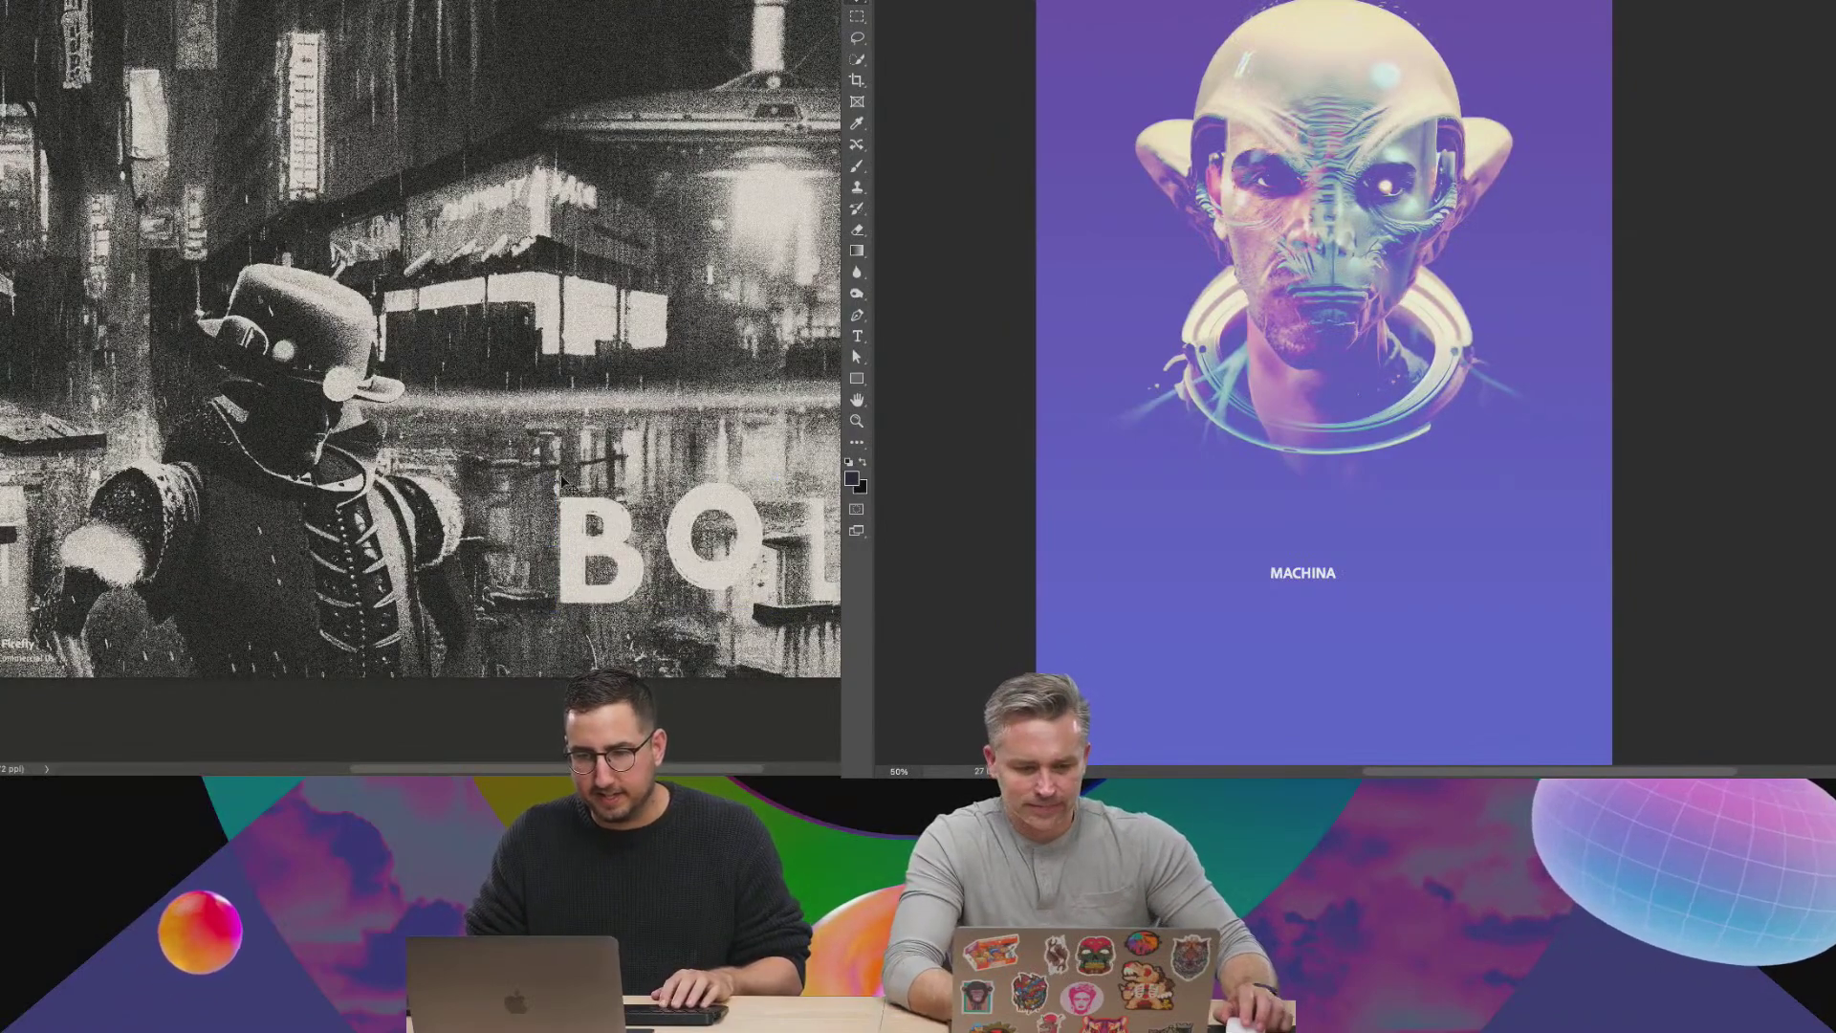
pyautogui.press('Left')
# Examine the edges of the BOLT title letters up close.
pyautogui.press('super+equal')
pyautogui.press('super+equal')
pyautogui.press('super+equal')
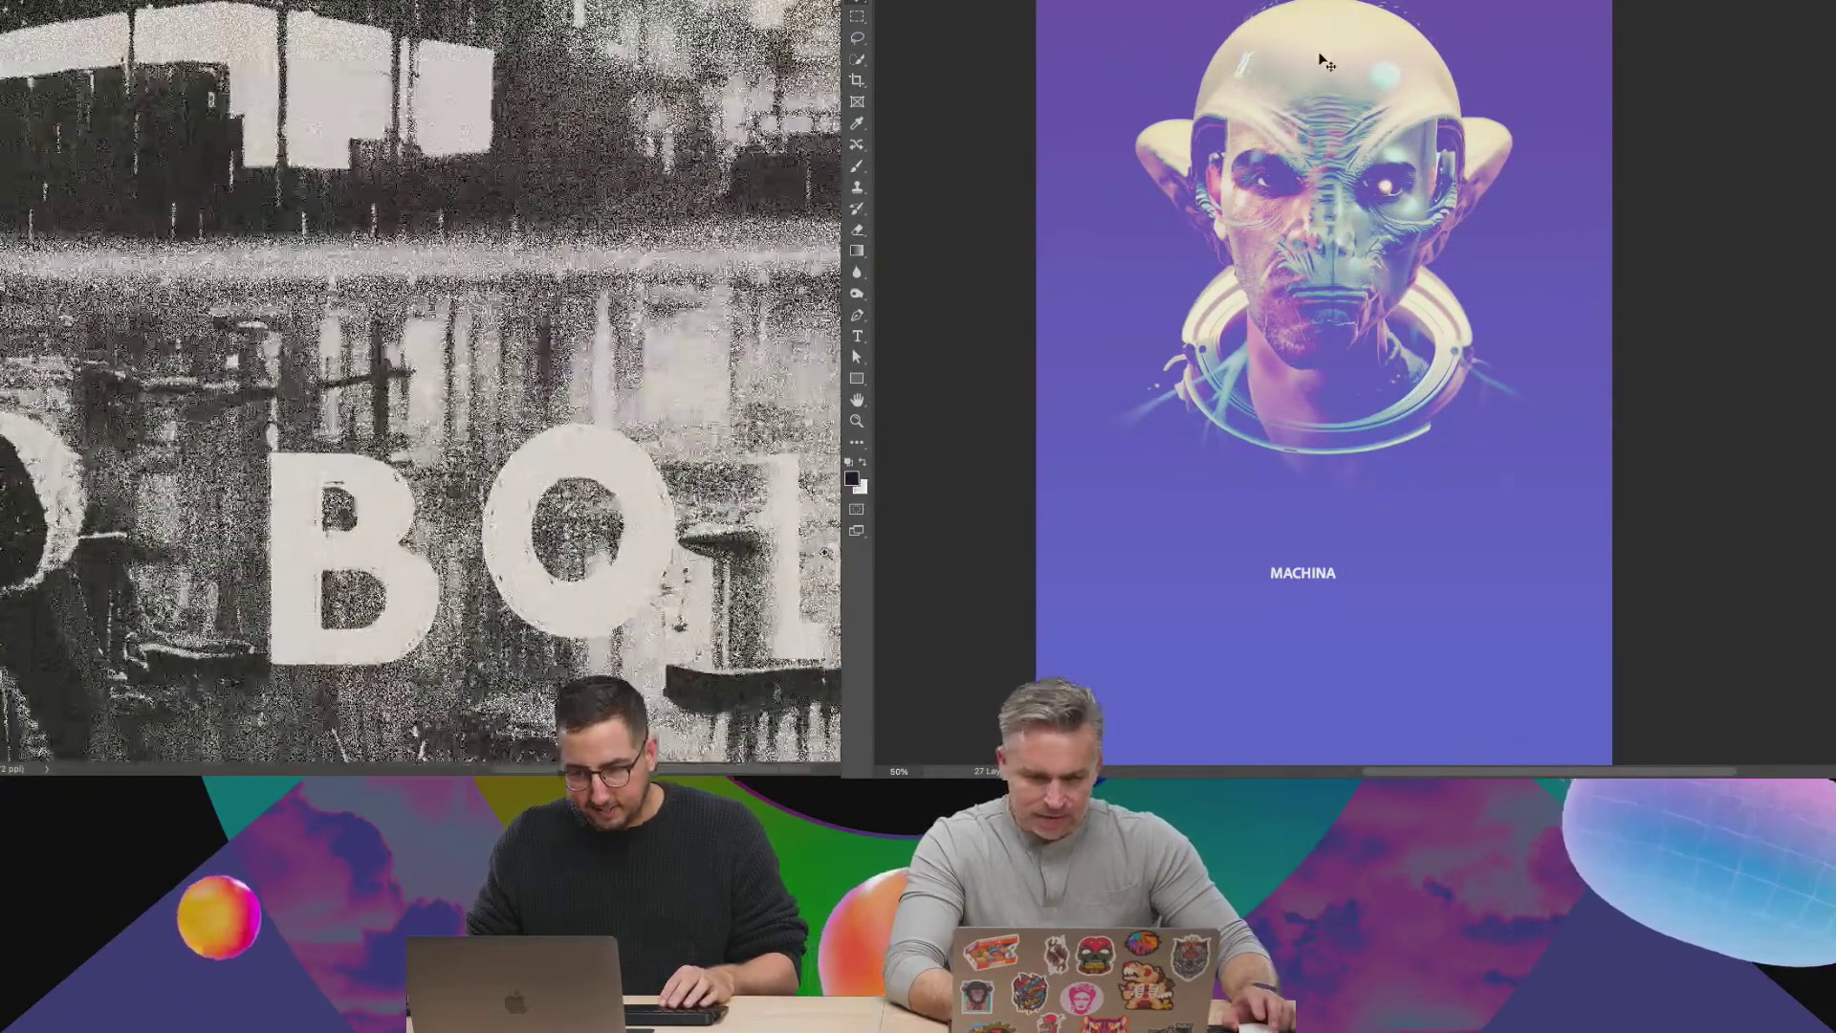
pyautogui.press('super+minus')
pyautogui.press('super+minus')
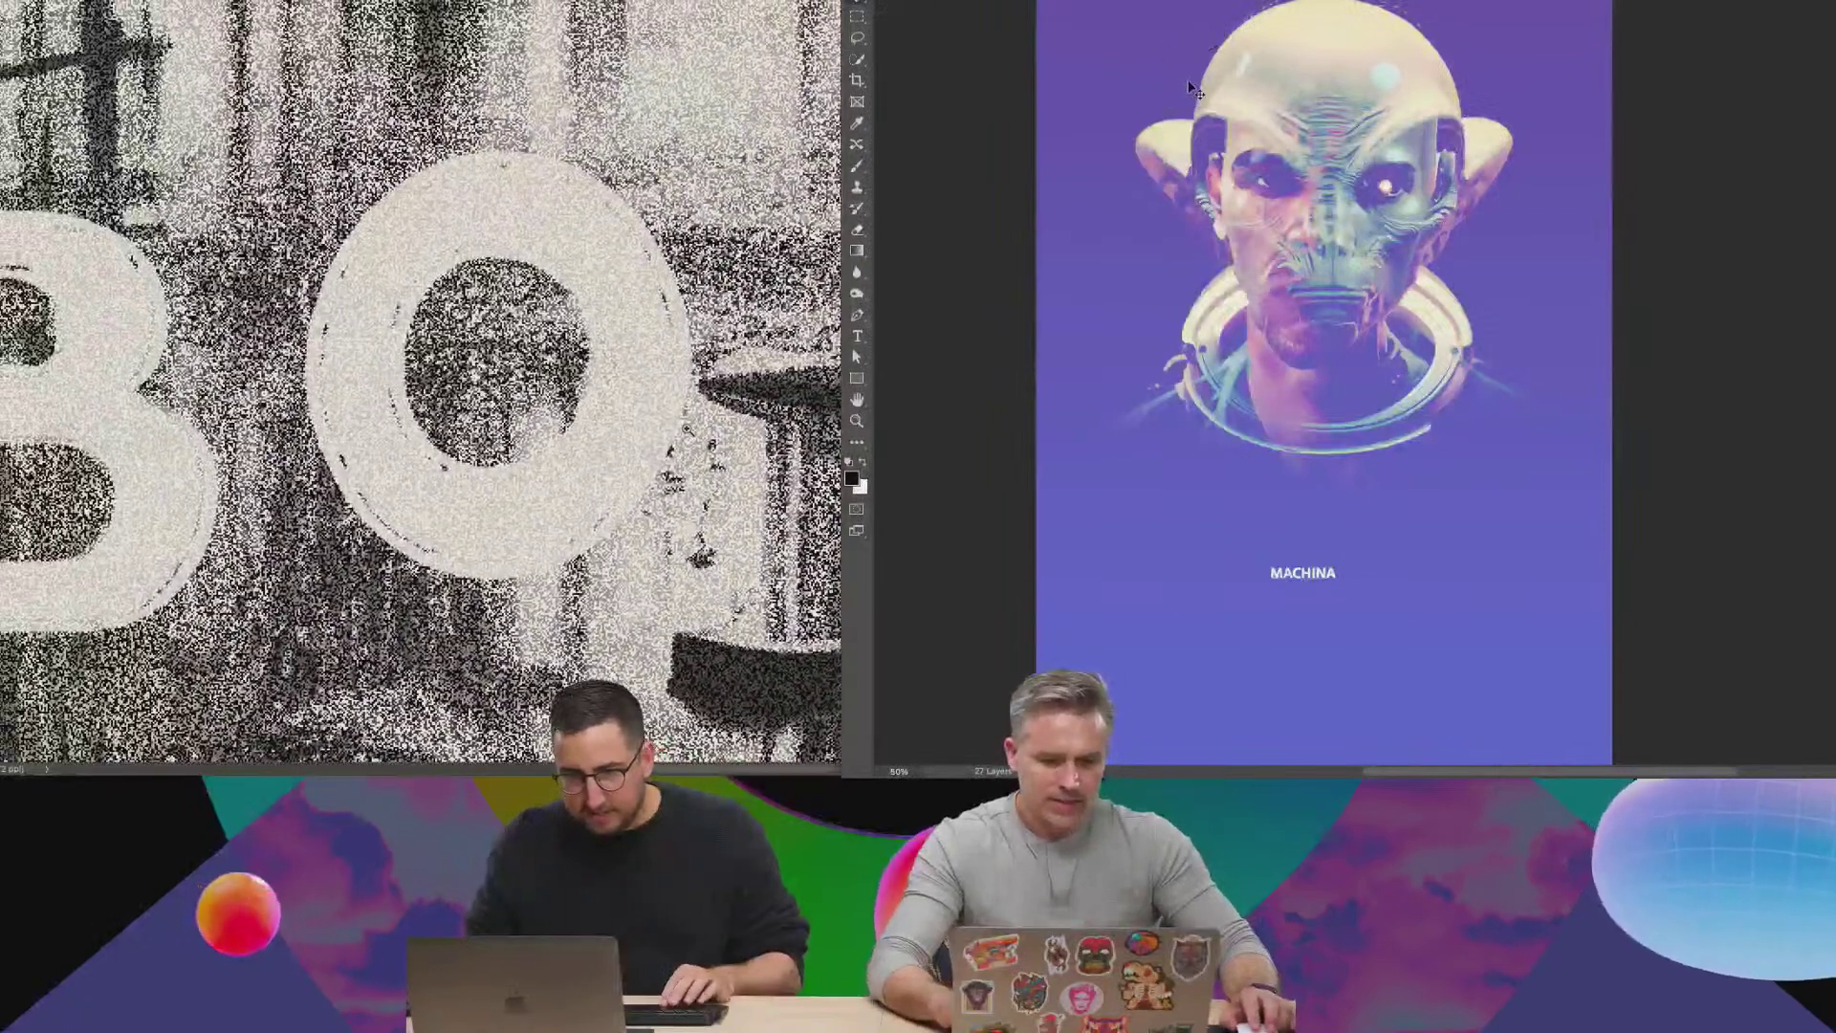
pyautogui.press('super+minus')
pyautogui.press('super+minus')
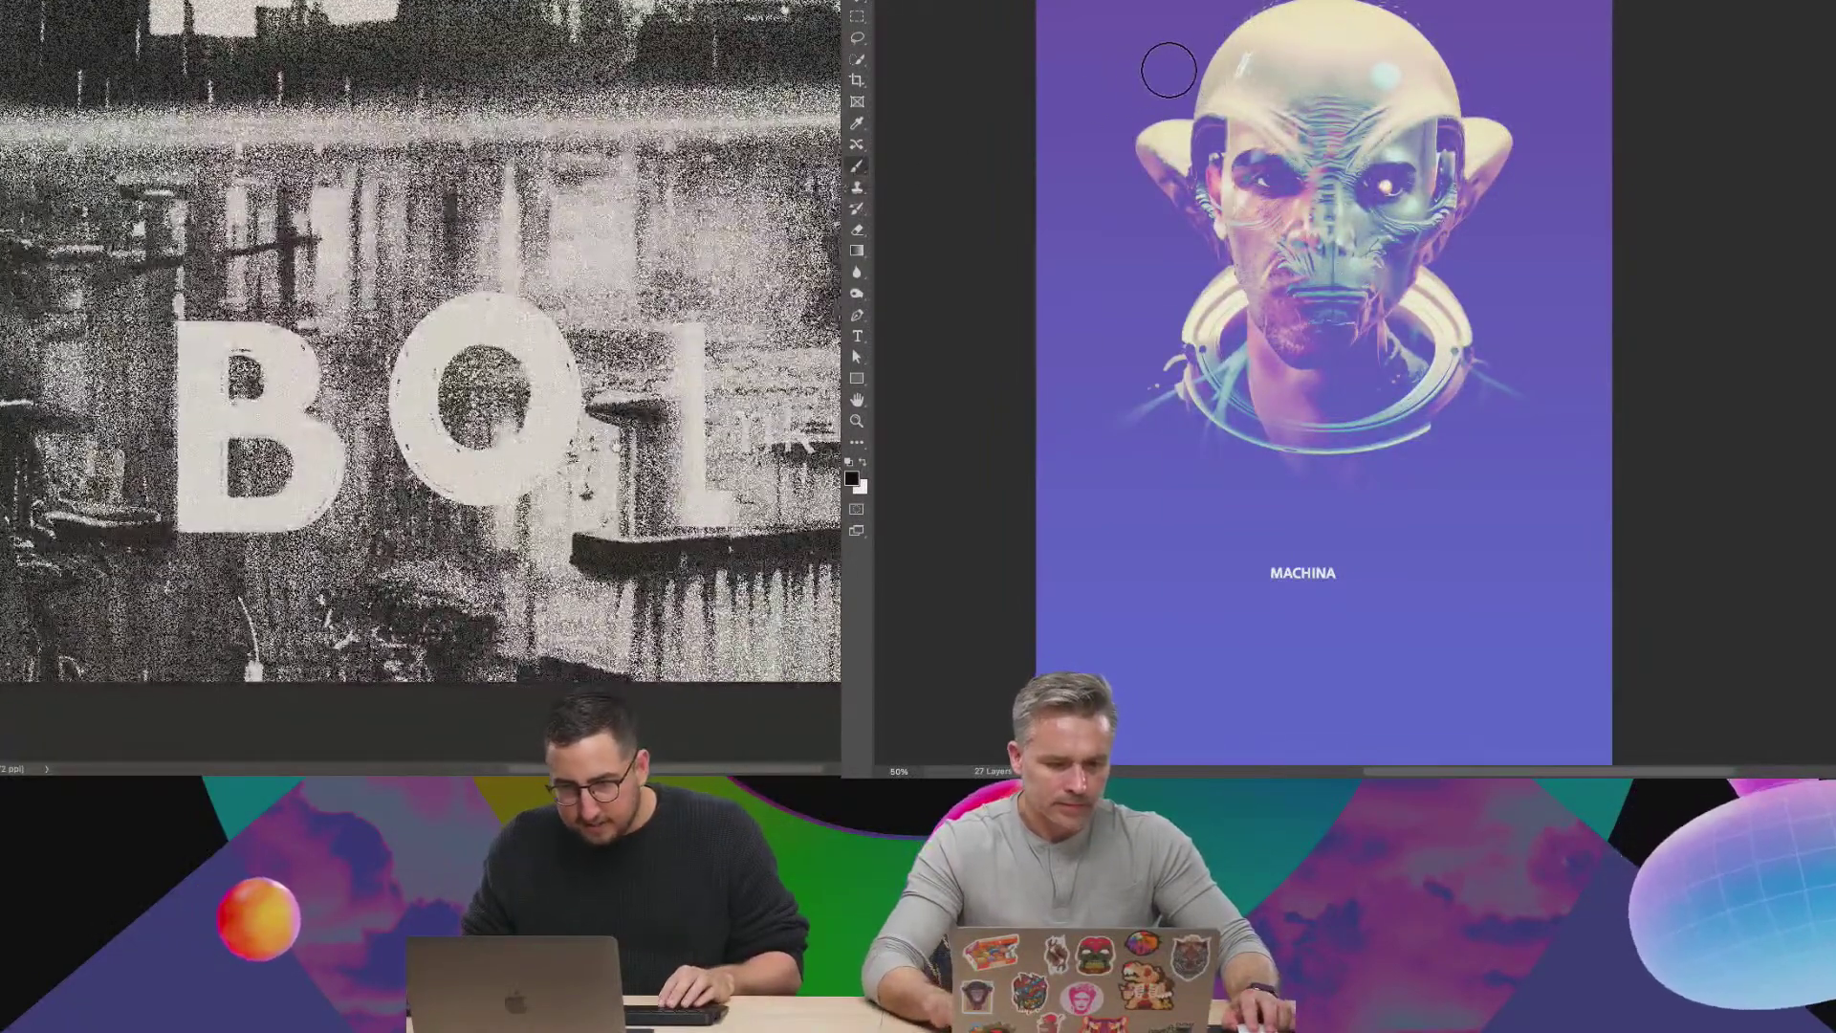
# Mask off the alien's half that covers the man's face, then scale the alien down slightly and align it with the portrait.
pyautogui.moveTo(1151, 139)
pyautogui.mouseDown()
pyautogui.moveTo(1252, 59)
pyautogui.moveTo(1258, 81)
pyautogui.moveTo(1259, 60)
pyautogui.moveTo(1243, 442)
pyautogui.moveTo(1177, 390)
pyautogui.moveTo(1180, 146)
pyautogui.moveTo(1224, 74)
pyautogui.mouseUp()
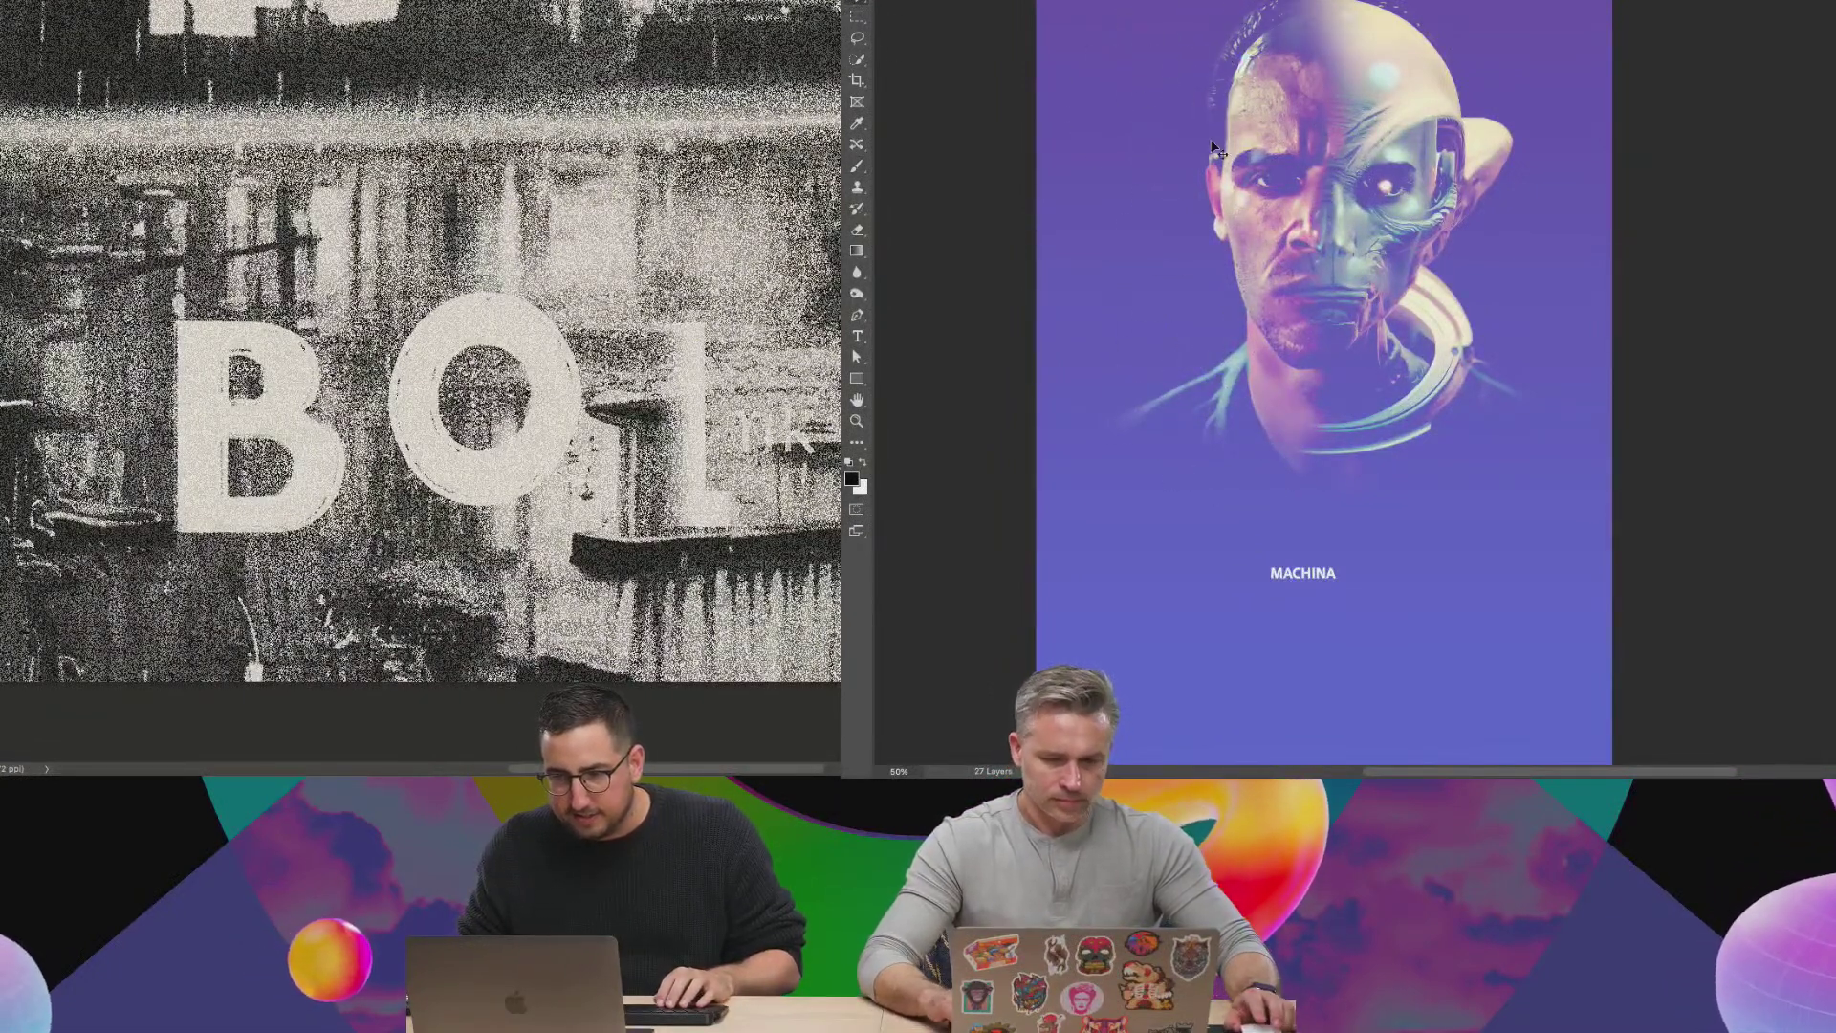
pyautogui.press('super+t')
pyautogui.moveTo(1540, 497); pyautogui.dragTo(1516, 453)
pyautogui.moveTo(1325, 220); pyautogui.dragTo(1350, 237)
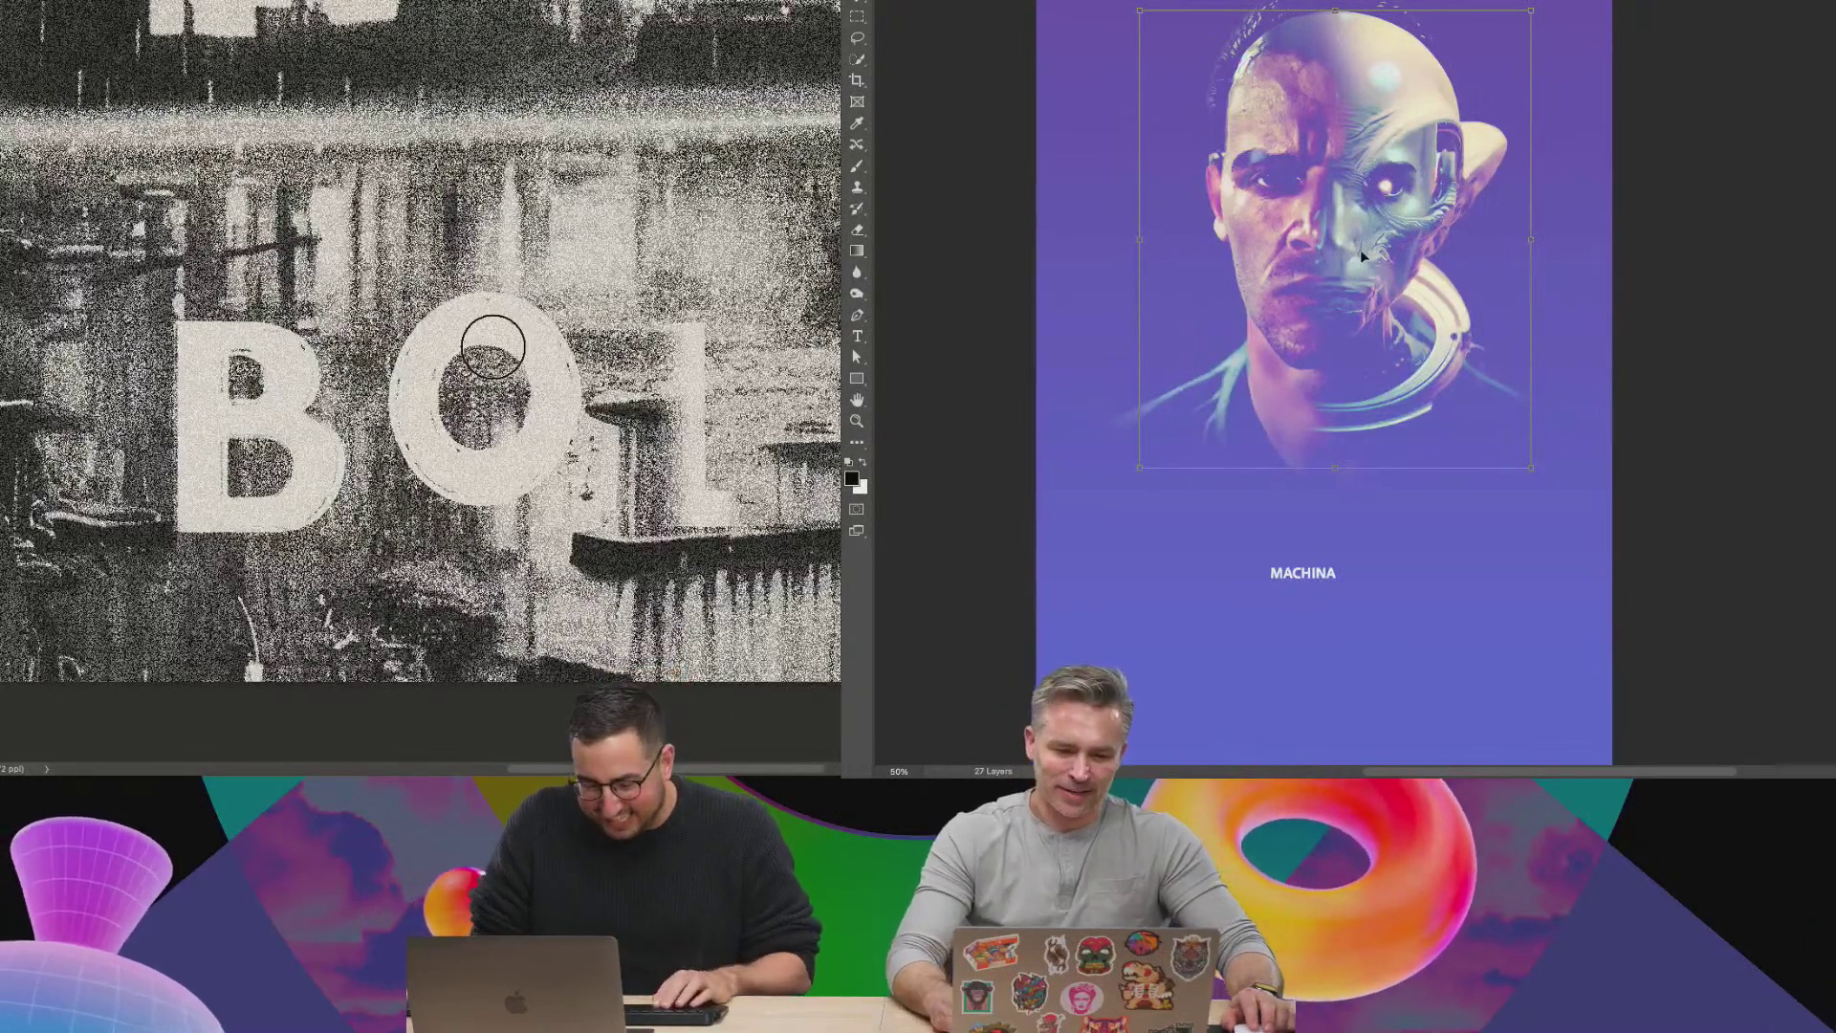
pyautogui.press('Return')
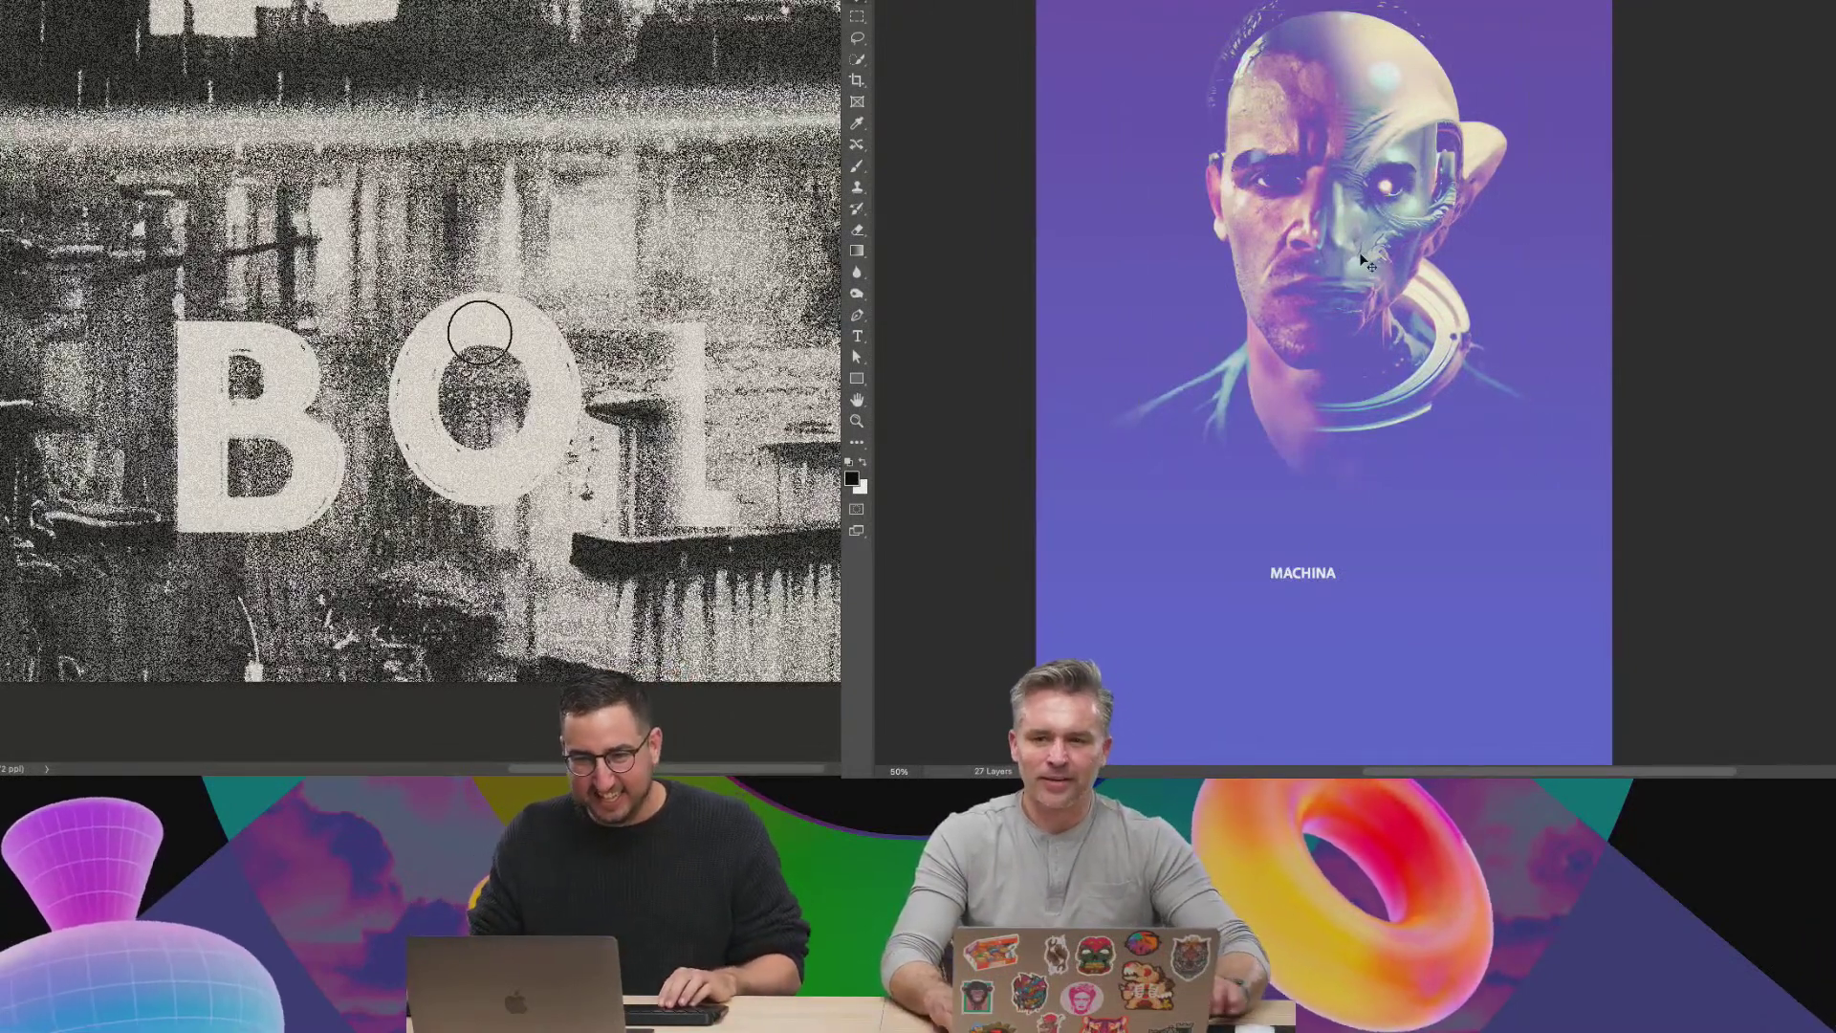
pyautogui.press('super+z')
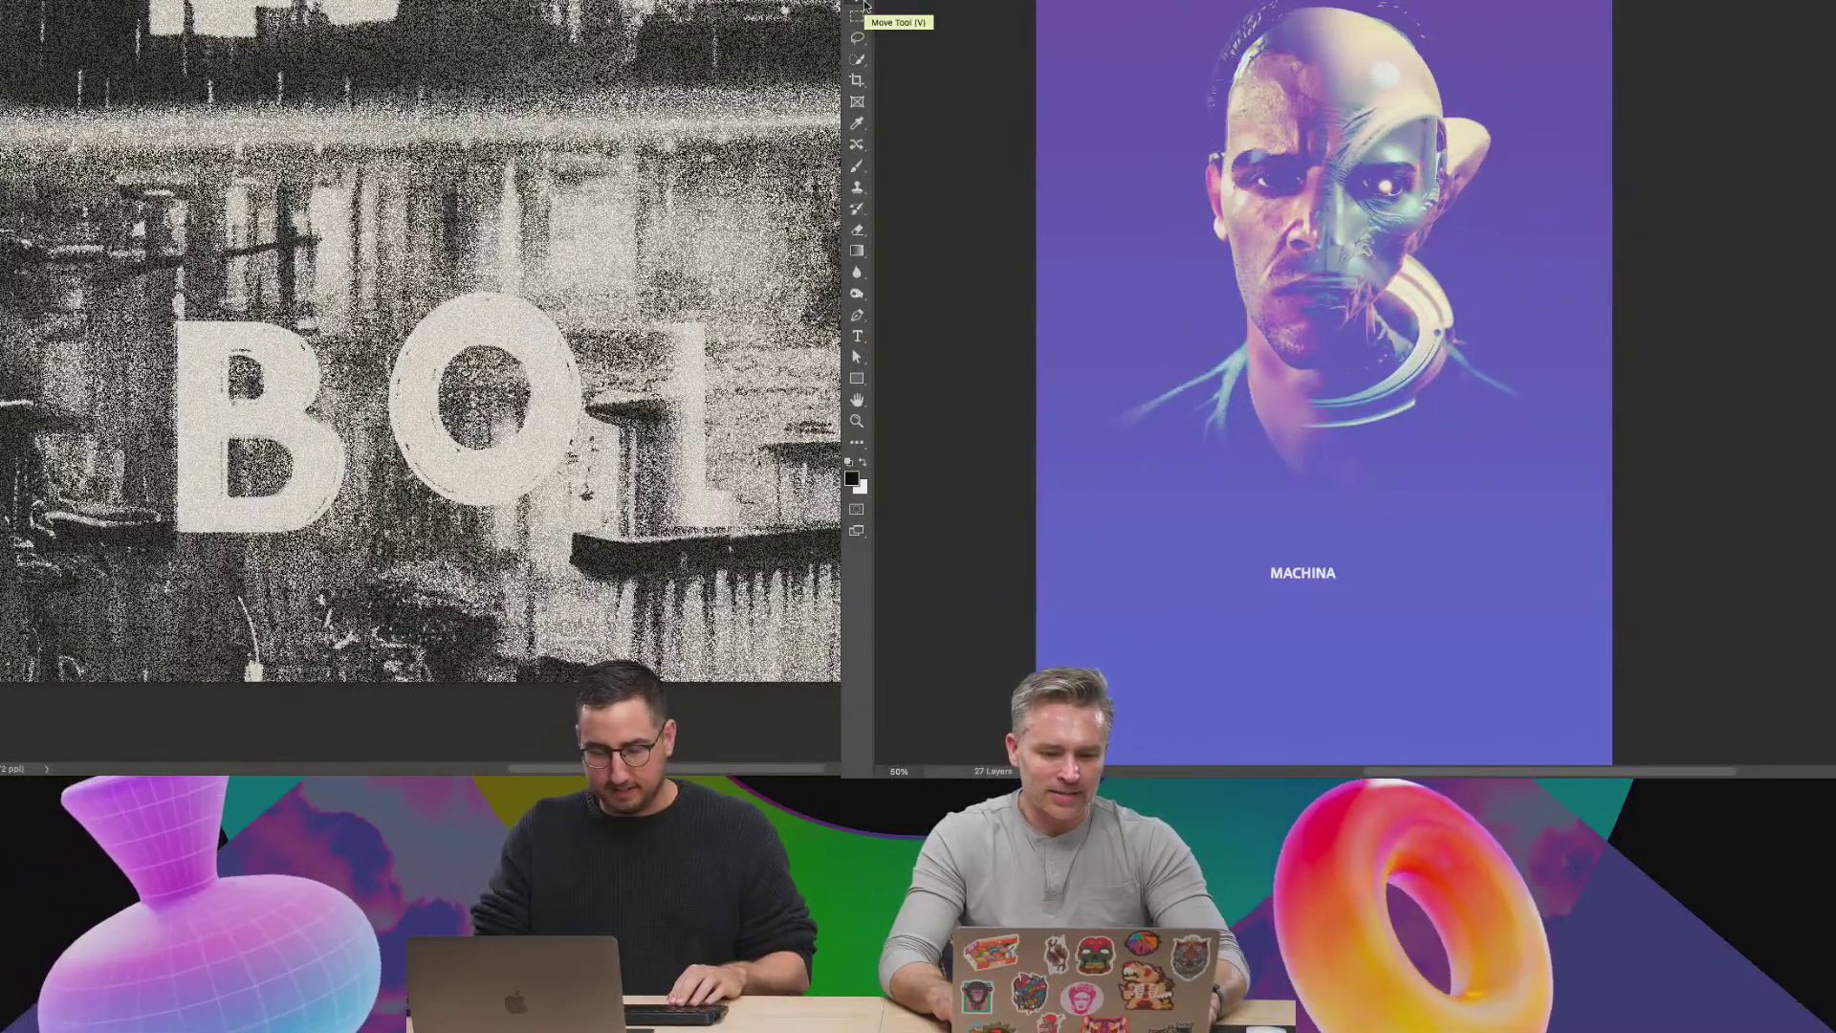
# Darken the wet street behind the BOLT letters by painting black on a new layer with a much larger soft brush.
pyautogui.press('super+shift+n')
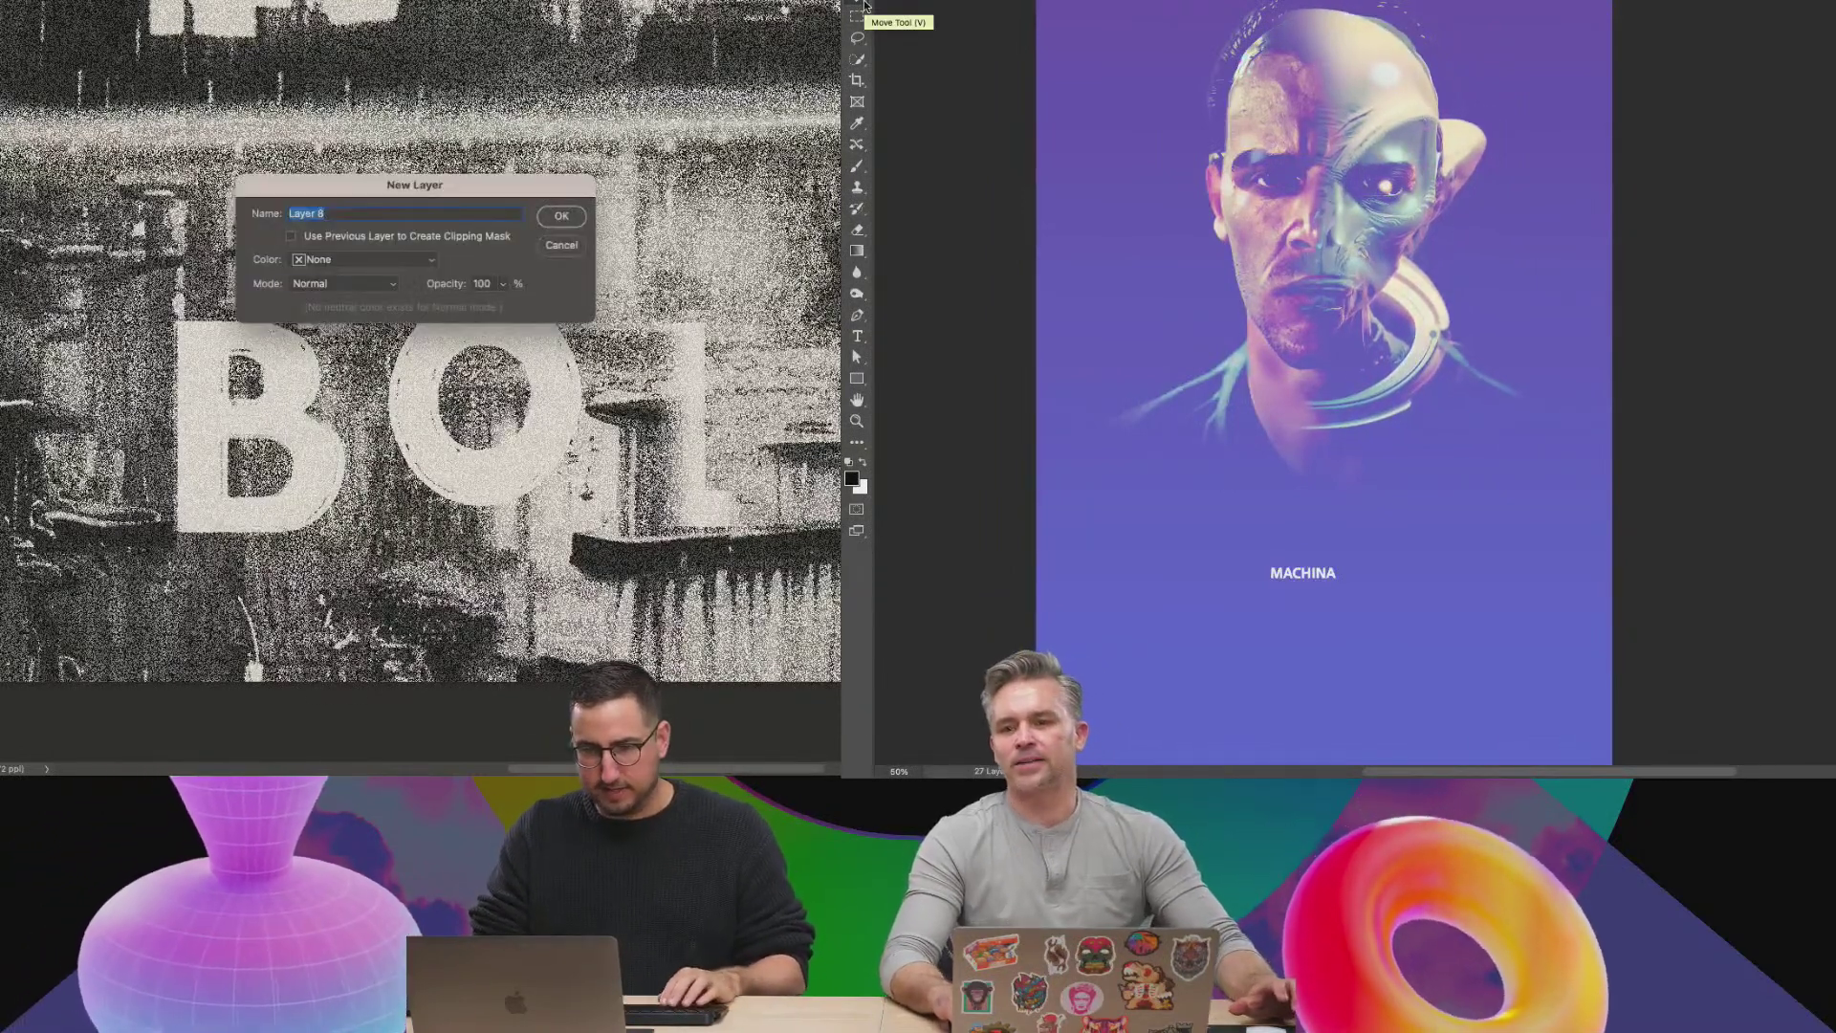
pyautogui.press('Return')
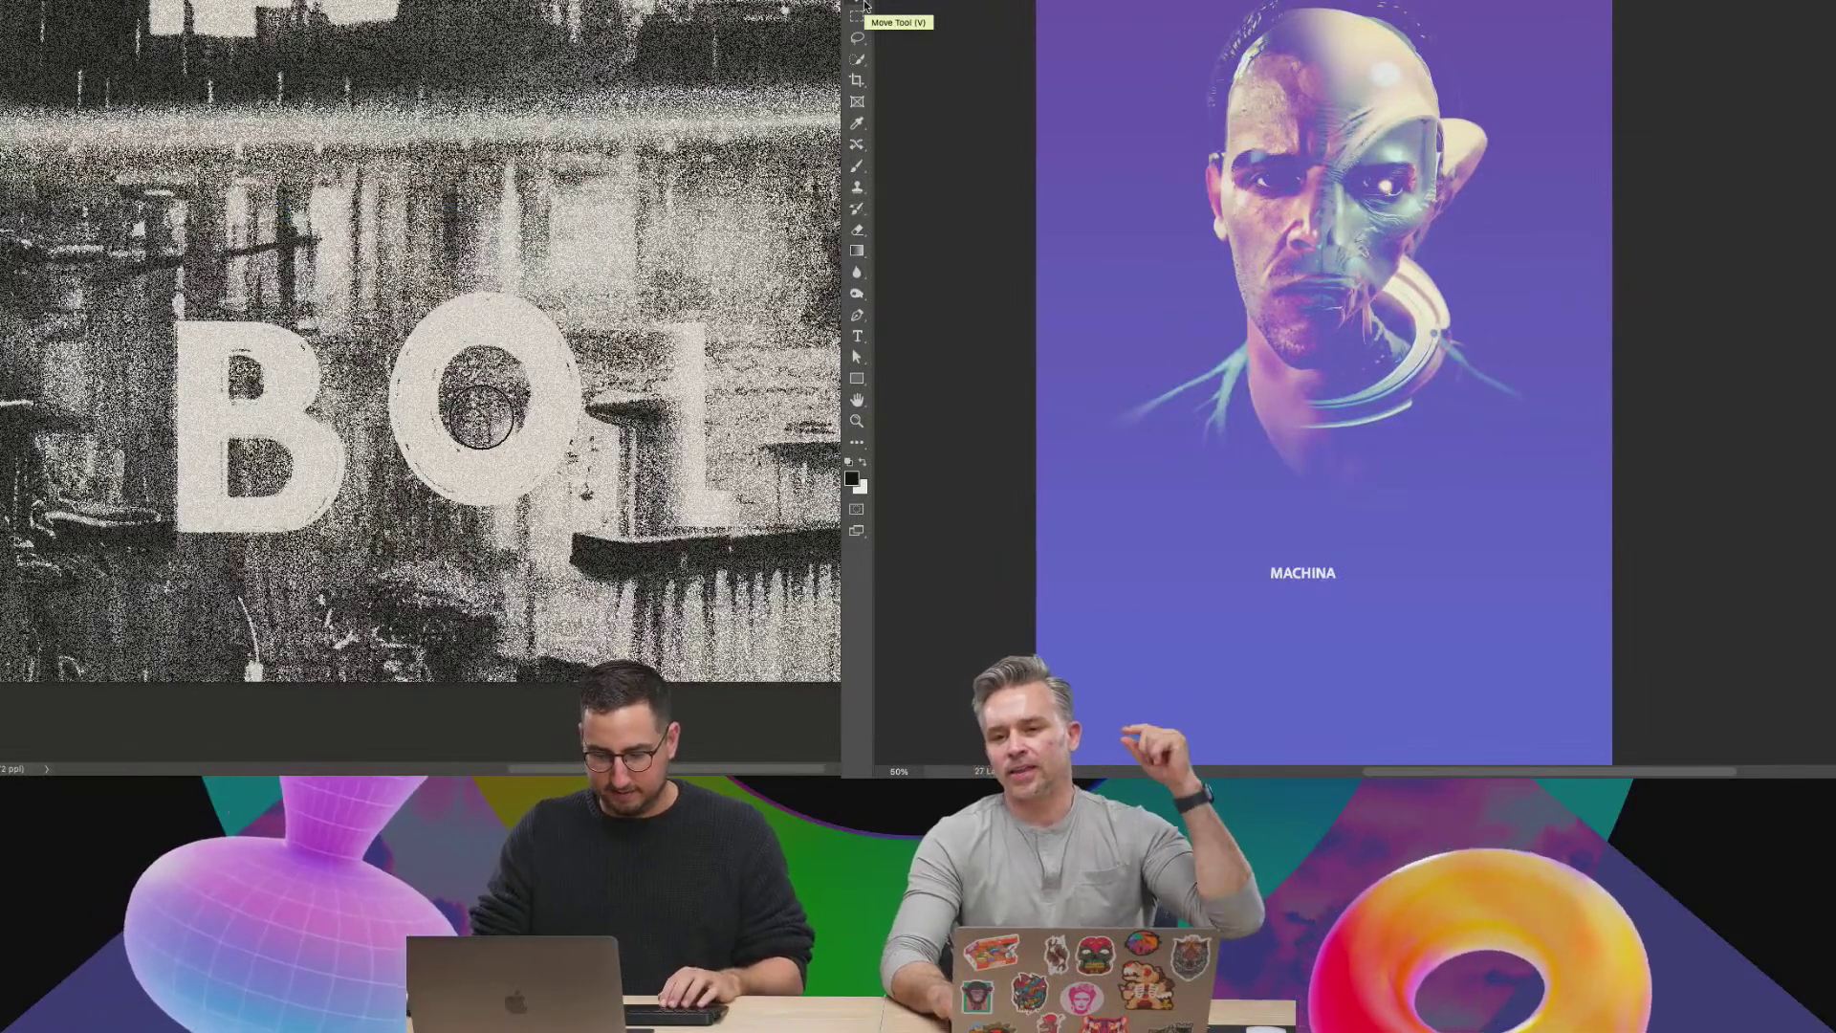
pyautogui.press(']')
pyautogui.press(']')
pyautogui.press(']')
pyautogui.press(']')
pyautogui.press(']')
pyautogui.press(']')
pyautogui.press(']')
pyautogui.press(']')
pyautogui.press(']')
pyautogui.moveTo(684, 467)
pyautogui.mouseDown()
pyautogui.moveTo(823, 430)
pyautogui.moveTo(823, 497)
pyautogui.moveTo(507, 402)
pyautogui.moveTo(413, 449)
pyautogui.moveTo(191, 315)
pyautogui.mouseUp()
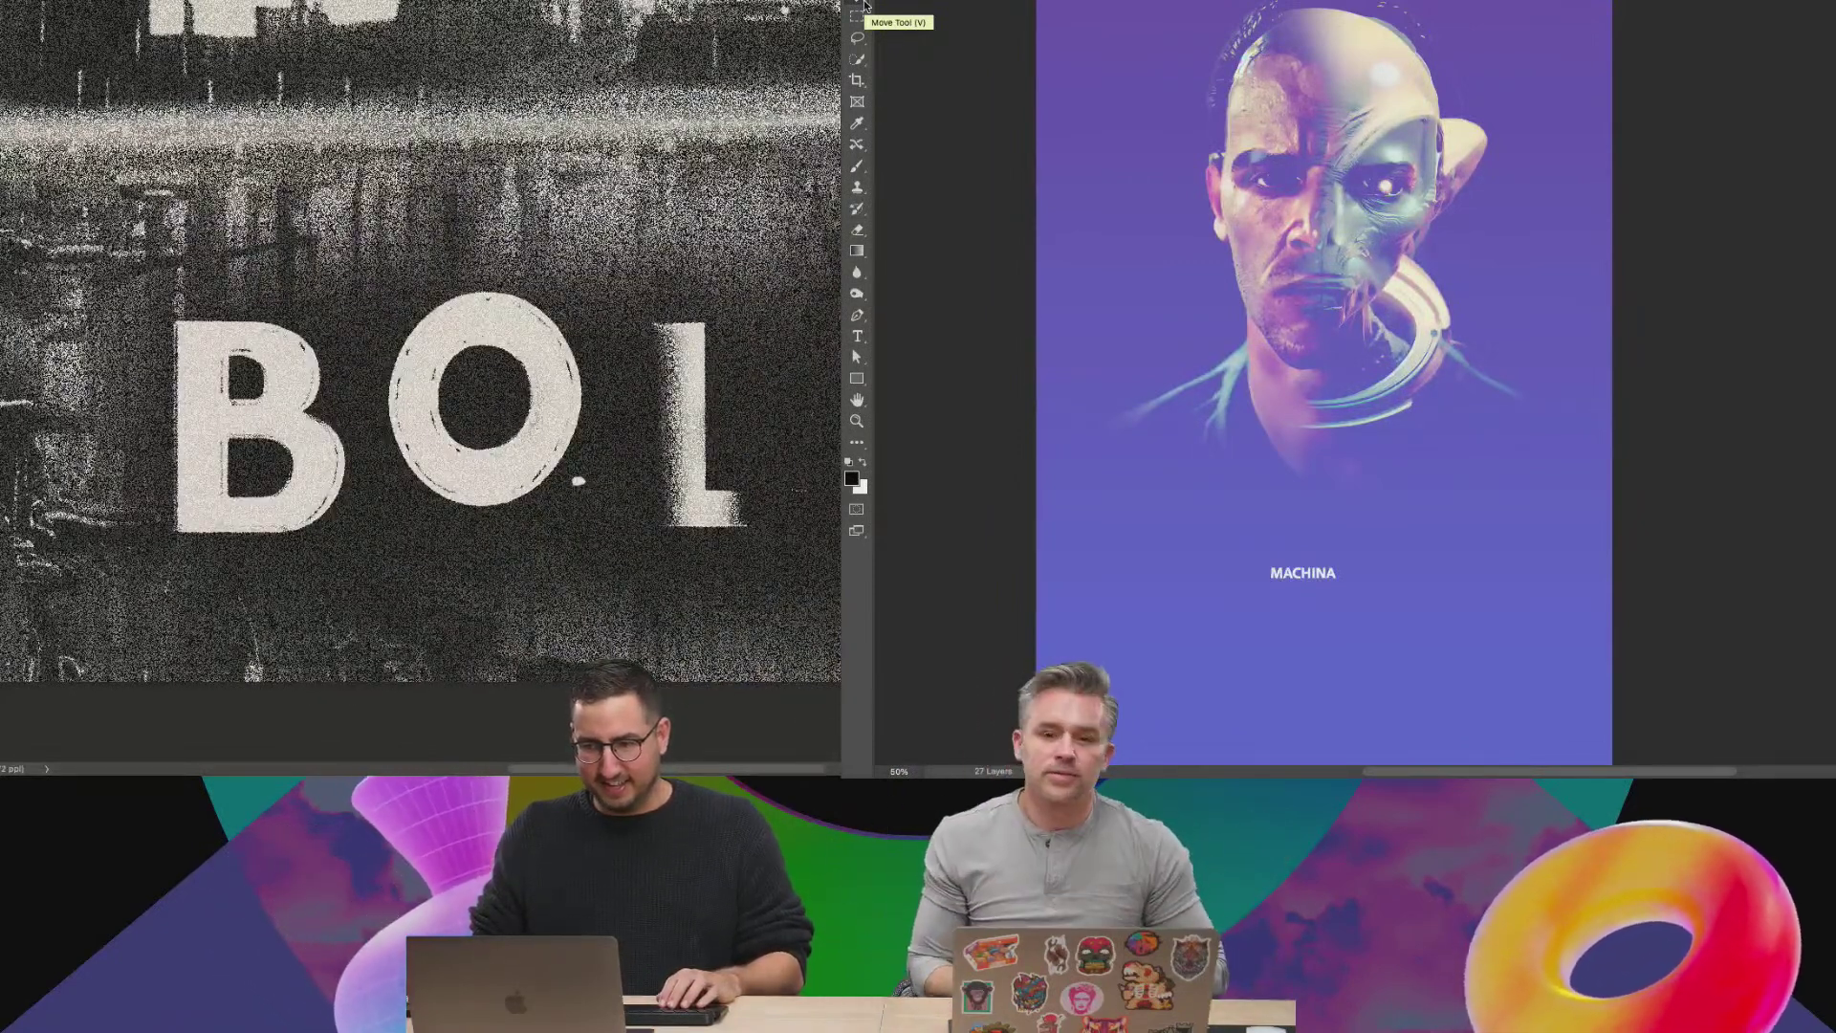
pyautogui.hotkey('ctrl', 'z')
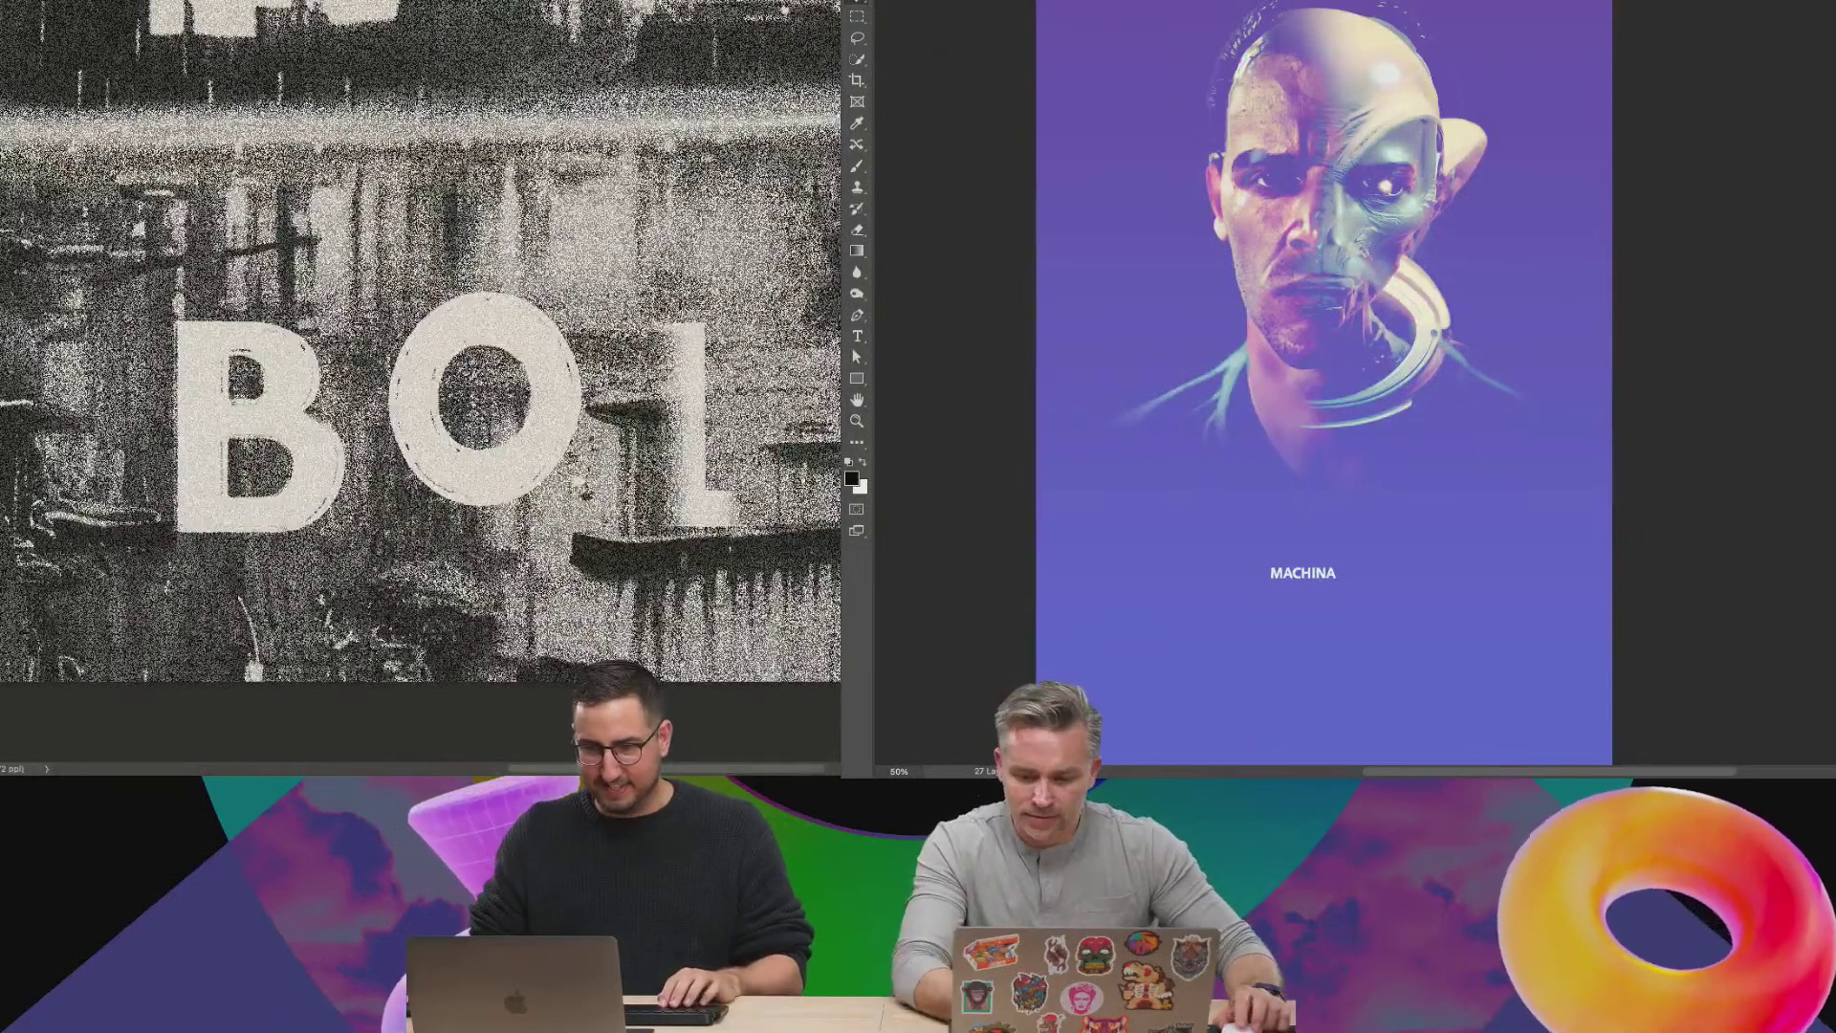
pyautogui.hotkey('ctrl', 'shift', 'z')
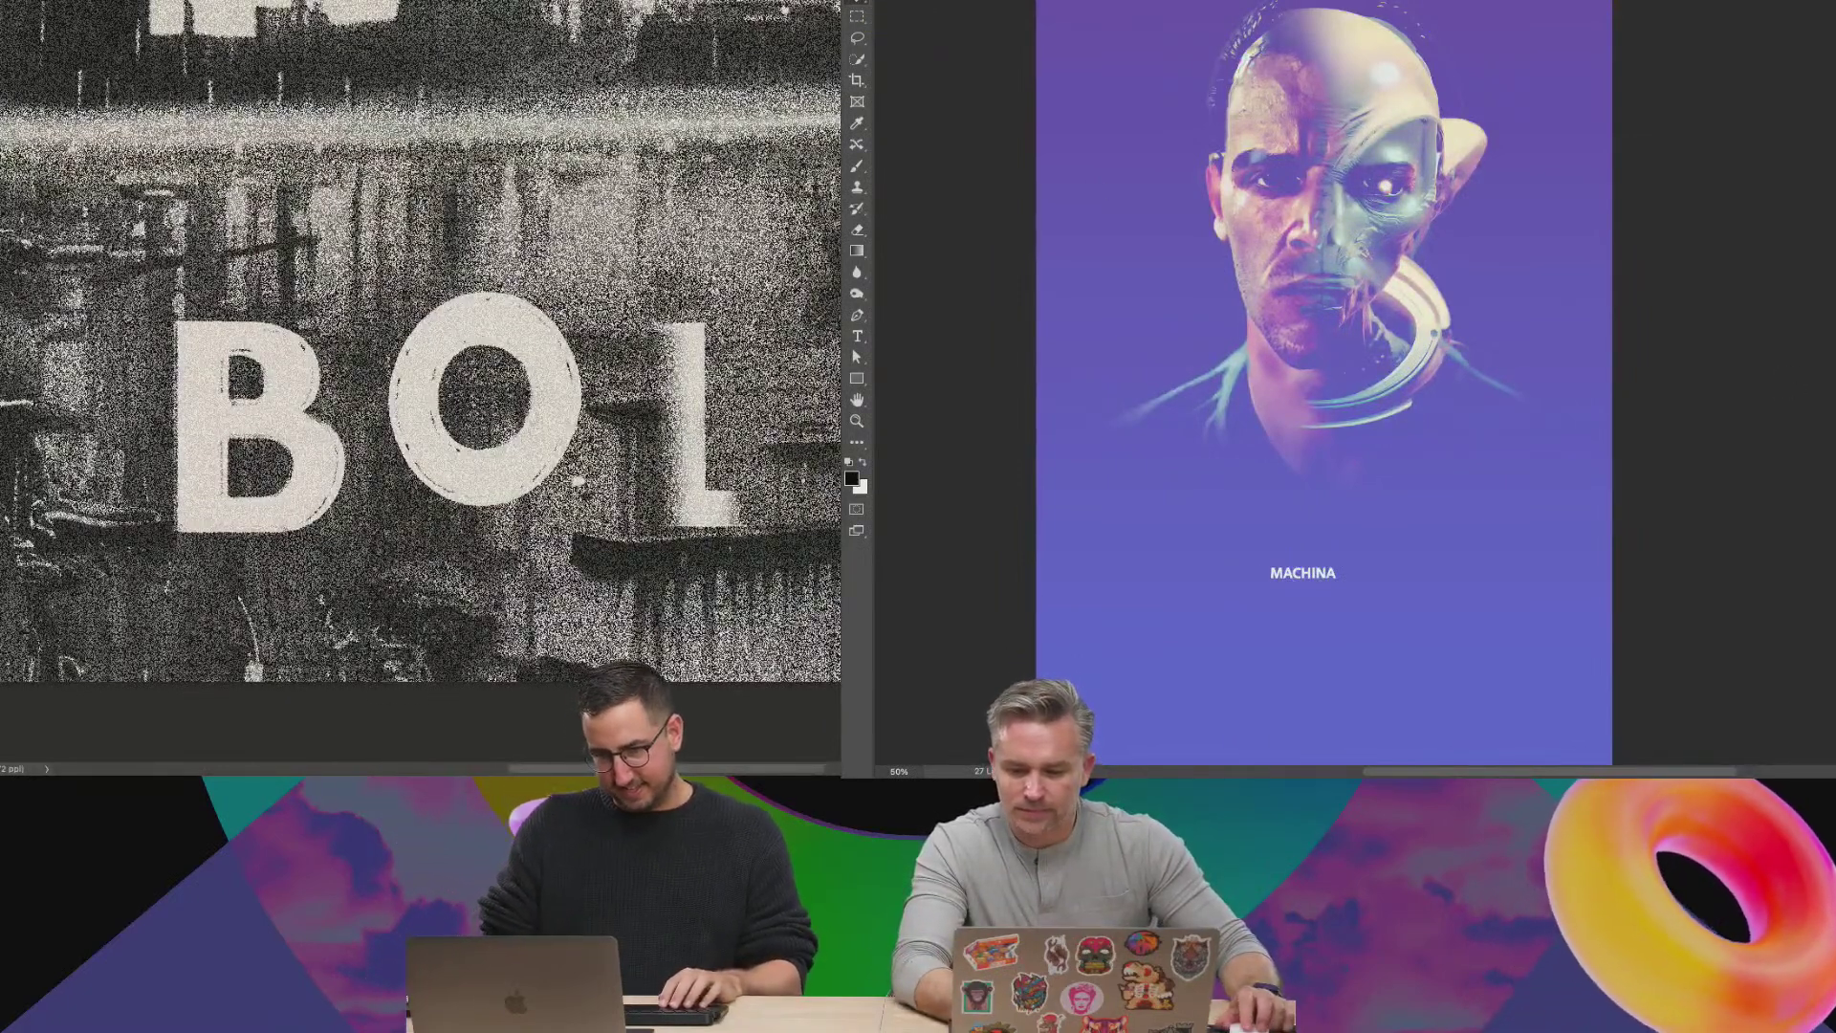
# Bring back the alien's full face over the man's portrait and shift the alien 20 px right and 40 px up.
pyautogui.hotkey('ctrl', 'shift', 'z')
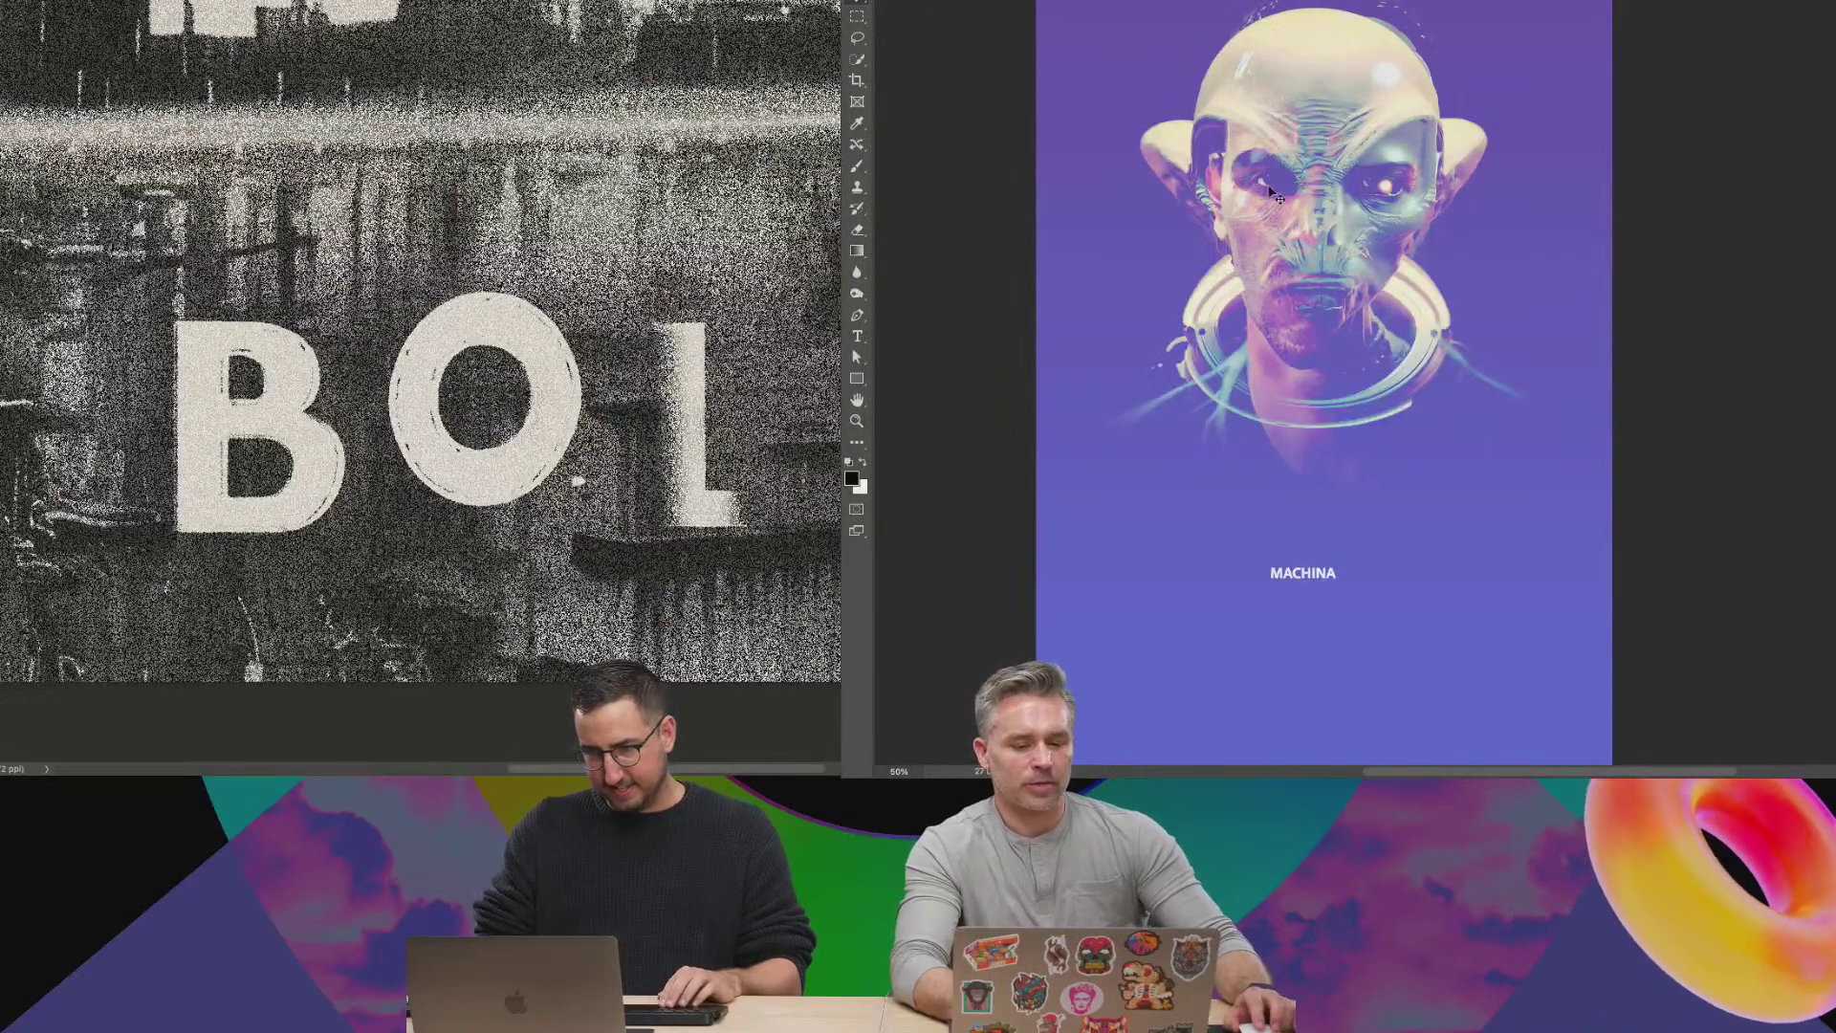
pyautogui.hotkey('shift', 'Right')
pyautogui.hotkey('shift', 'Right')
pyautogui.hotkey('shift', 'Up')
pyautogui.hotkey('shift', 'Up')
pyautogui.hotkey('shift', 'Up')
pyautogui.hotkey('shift', 'Up')
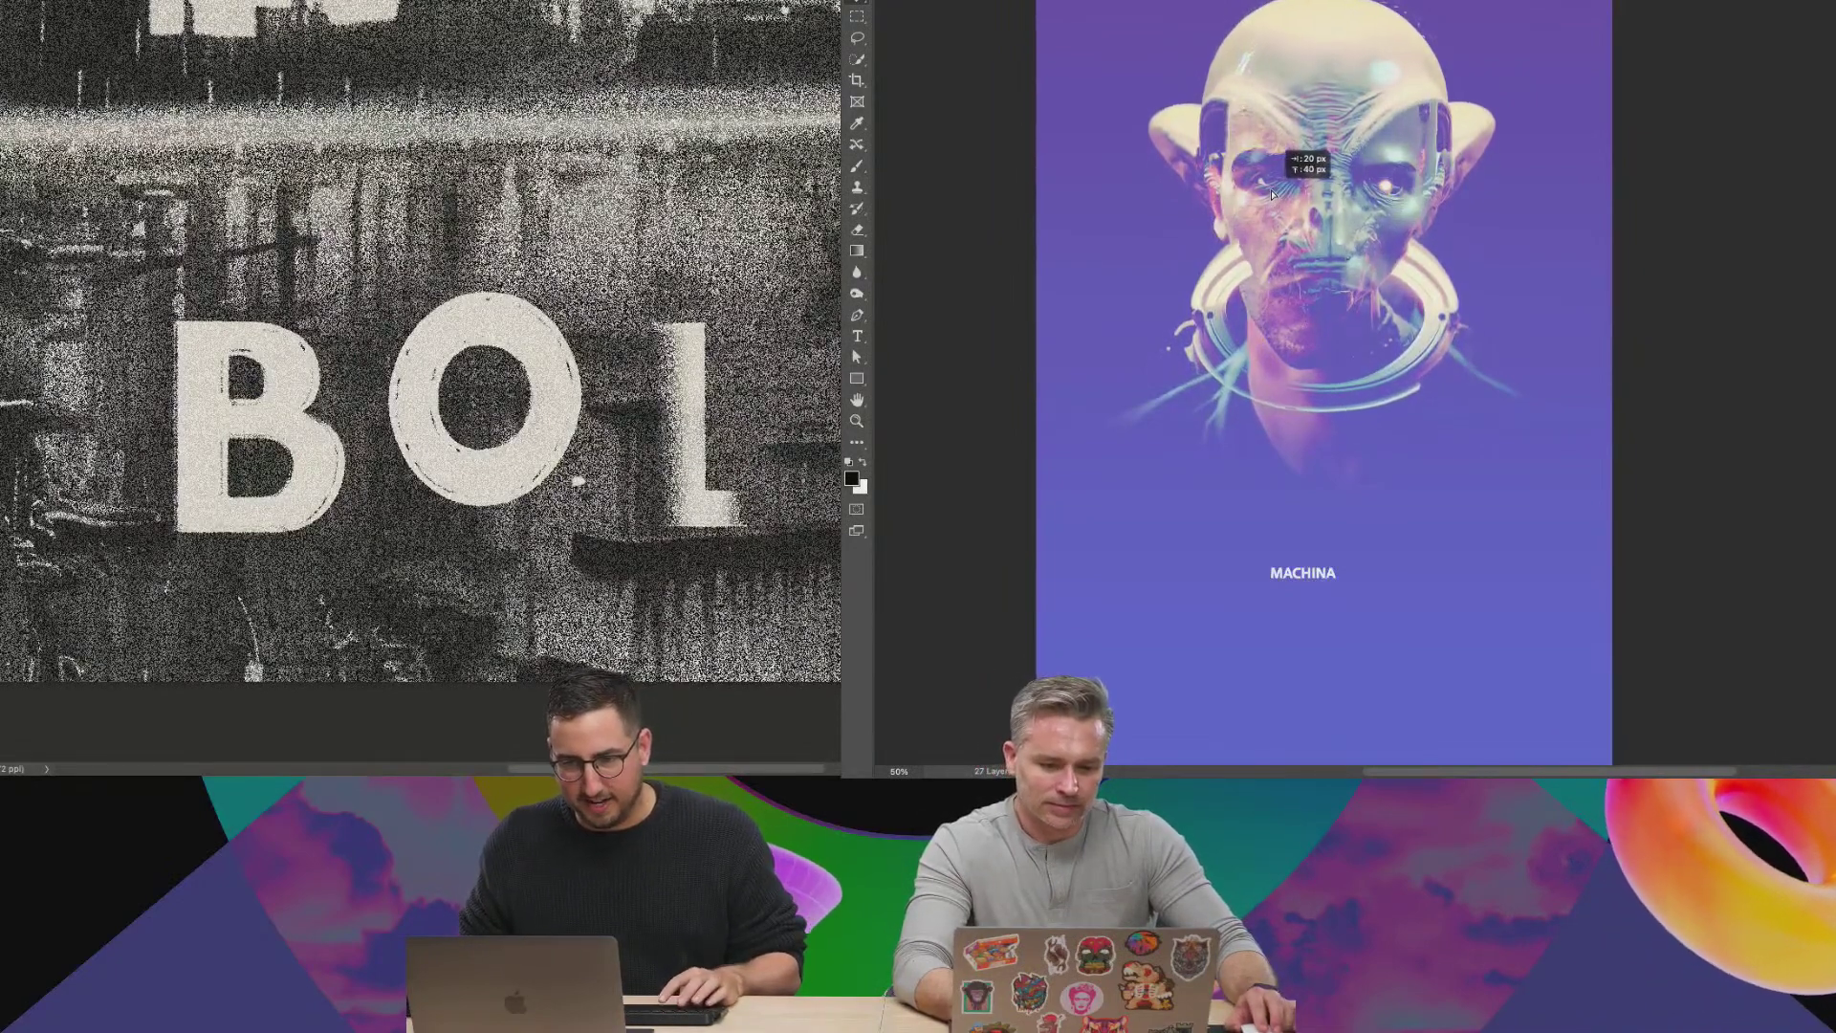
pyautogui.scroll(-5, 407, 265)
pyautogui.press('super+equal')
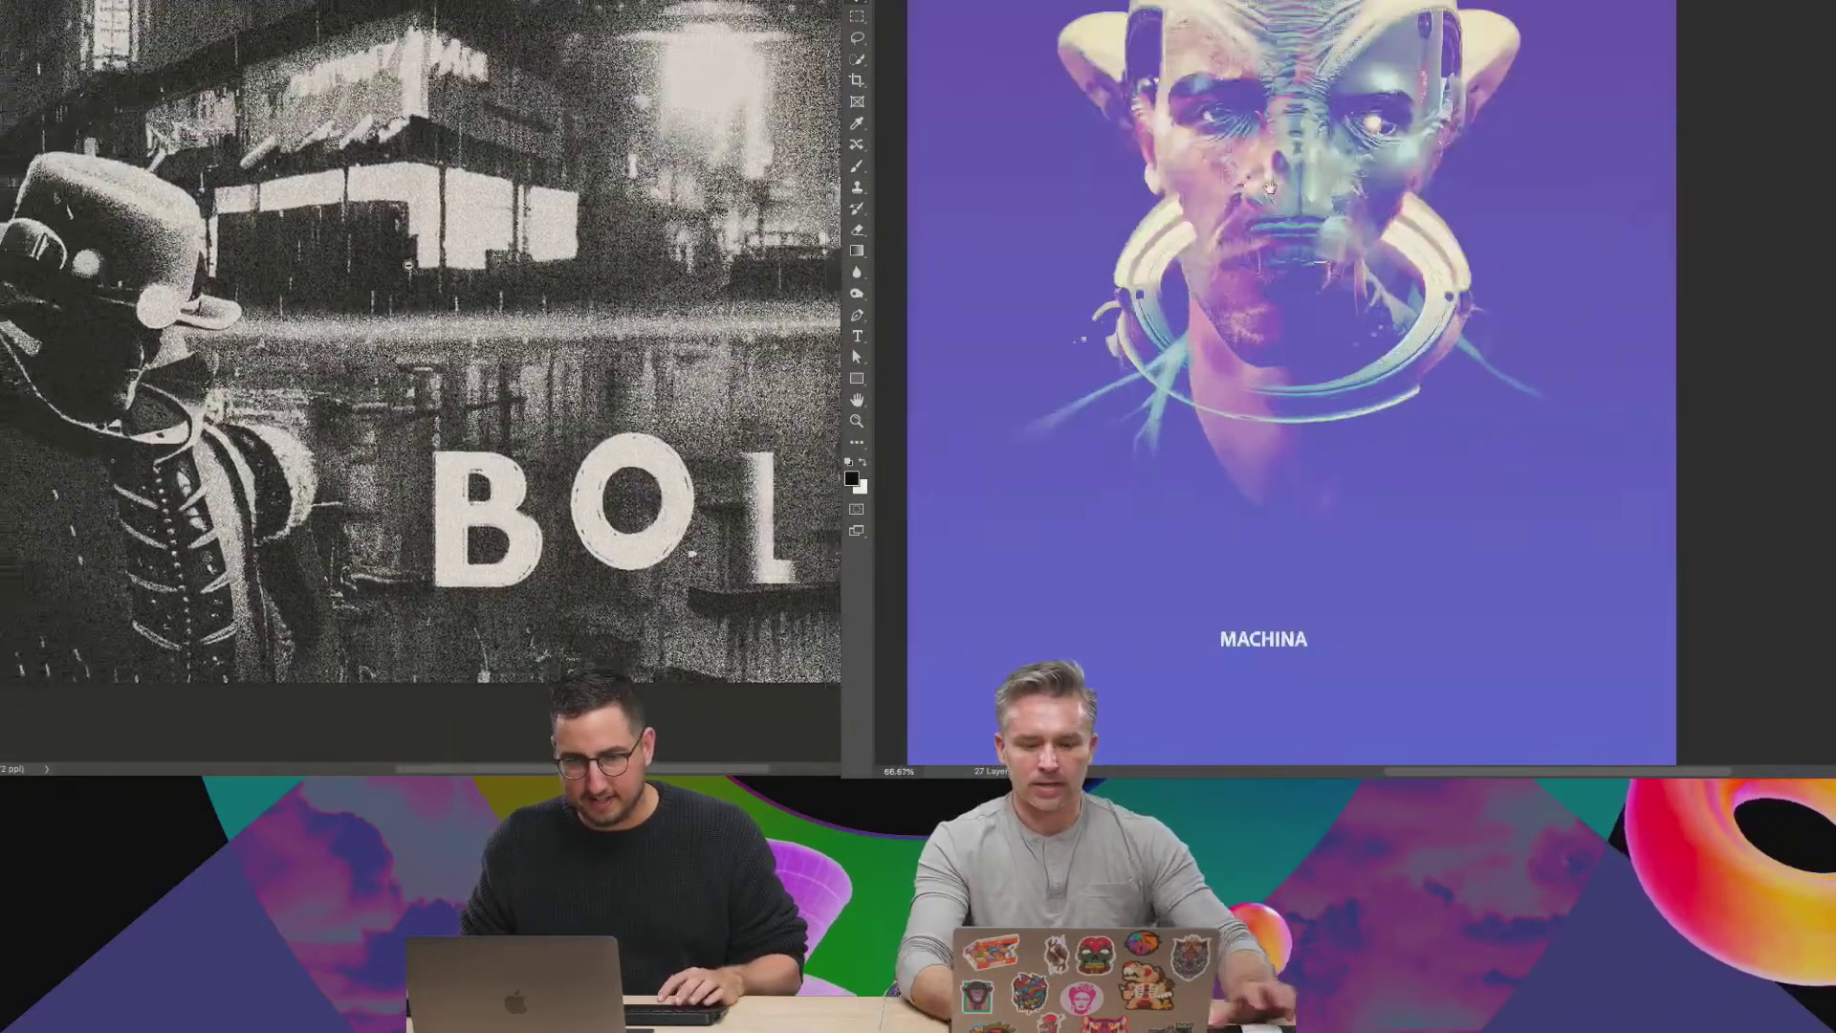
pyautogui.scroll(5, 408, 265)
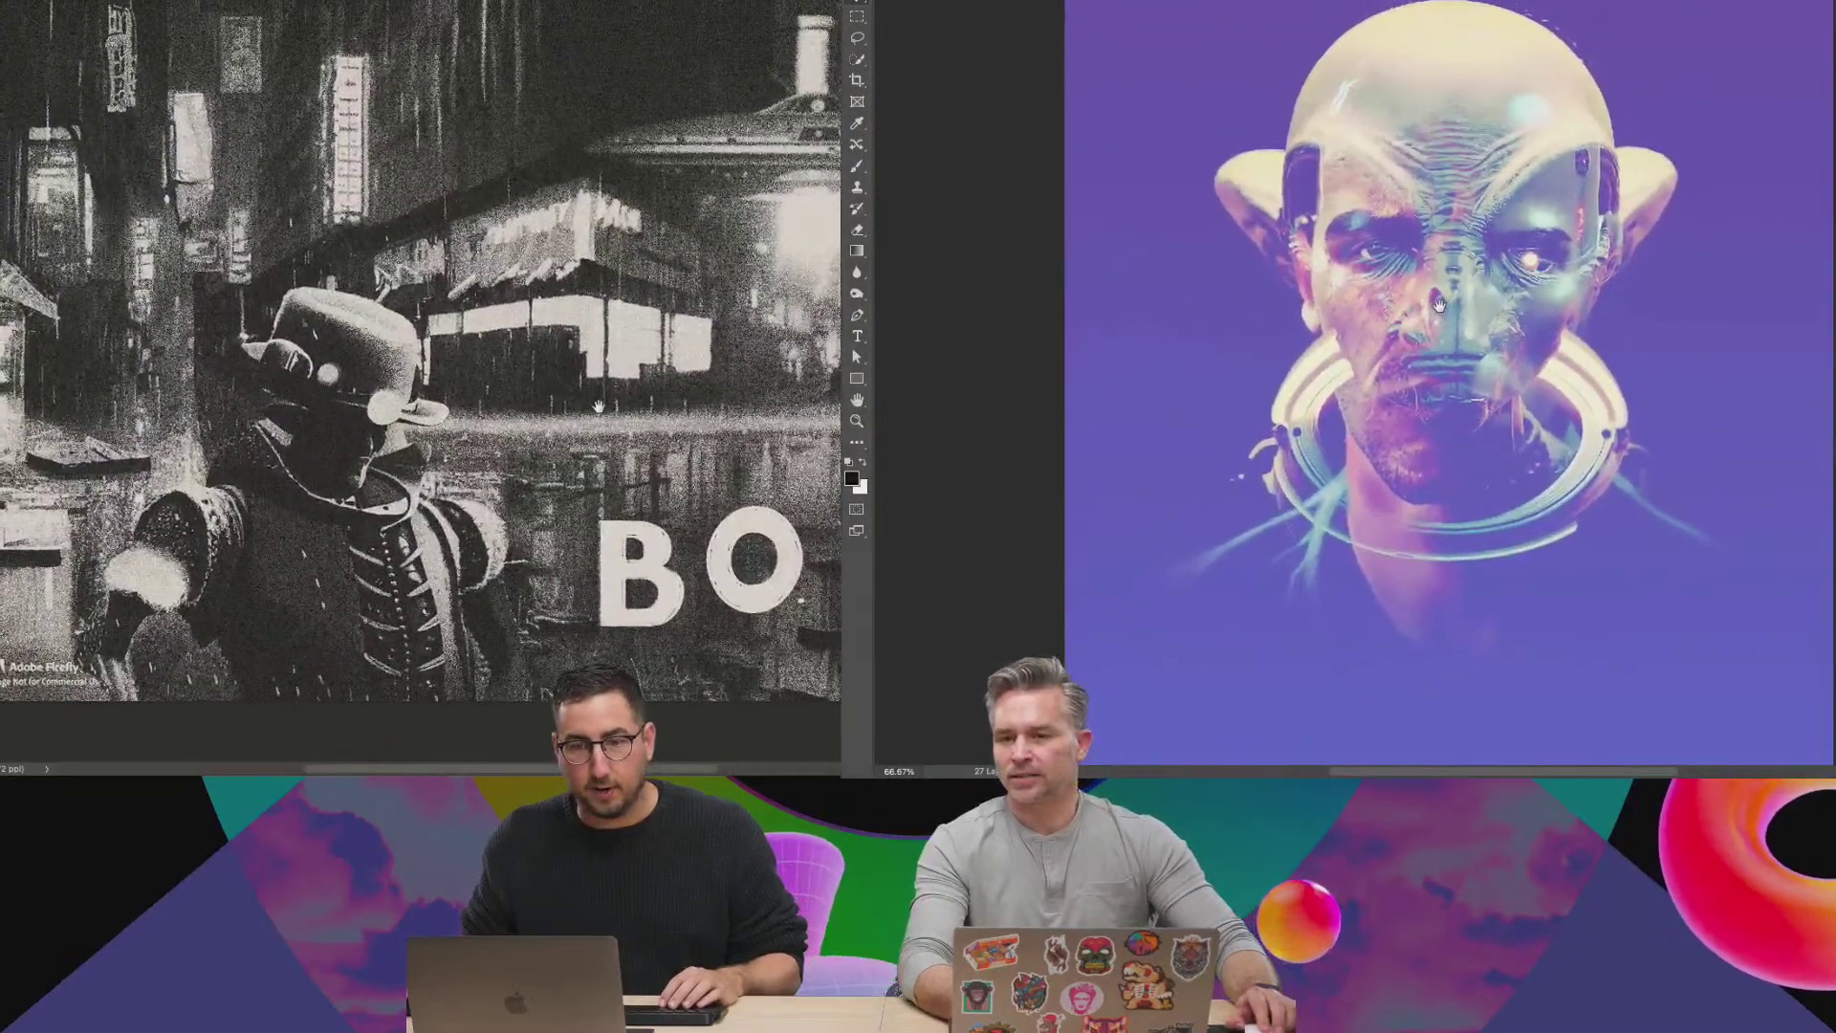
# Select the area outside a large ellipse spanning the noir street scene, then clear the selection.
pyautogui.moveTo(599, 399); pyautogui.dragTo(593, 424)
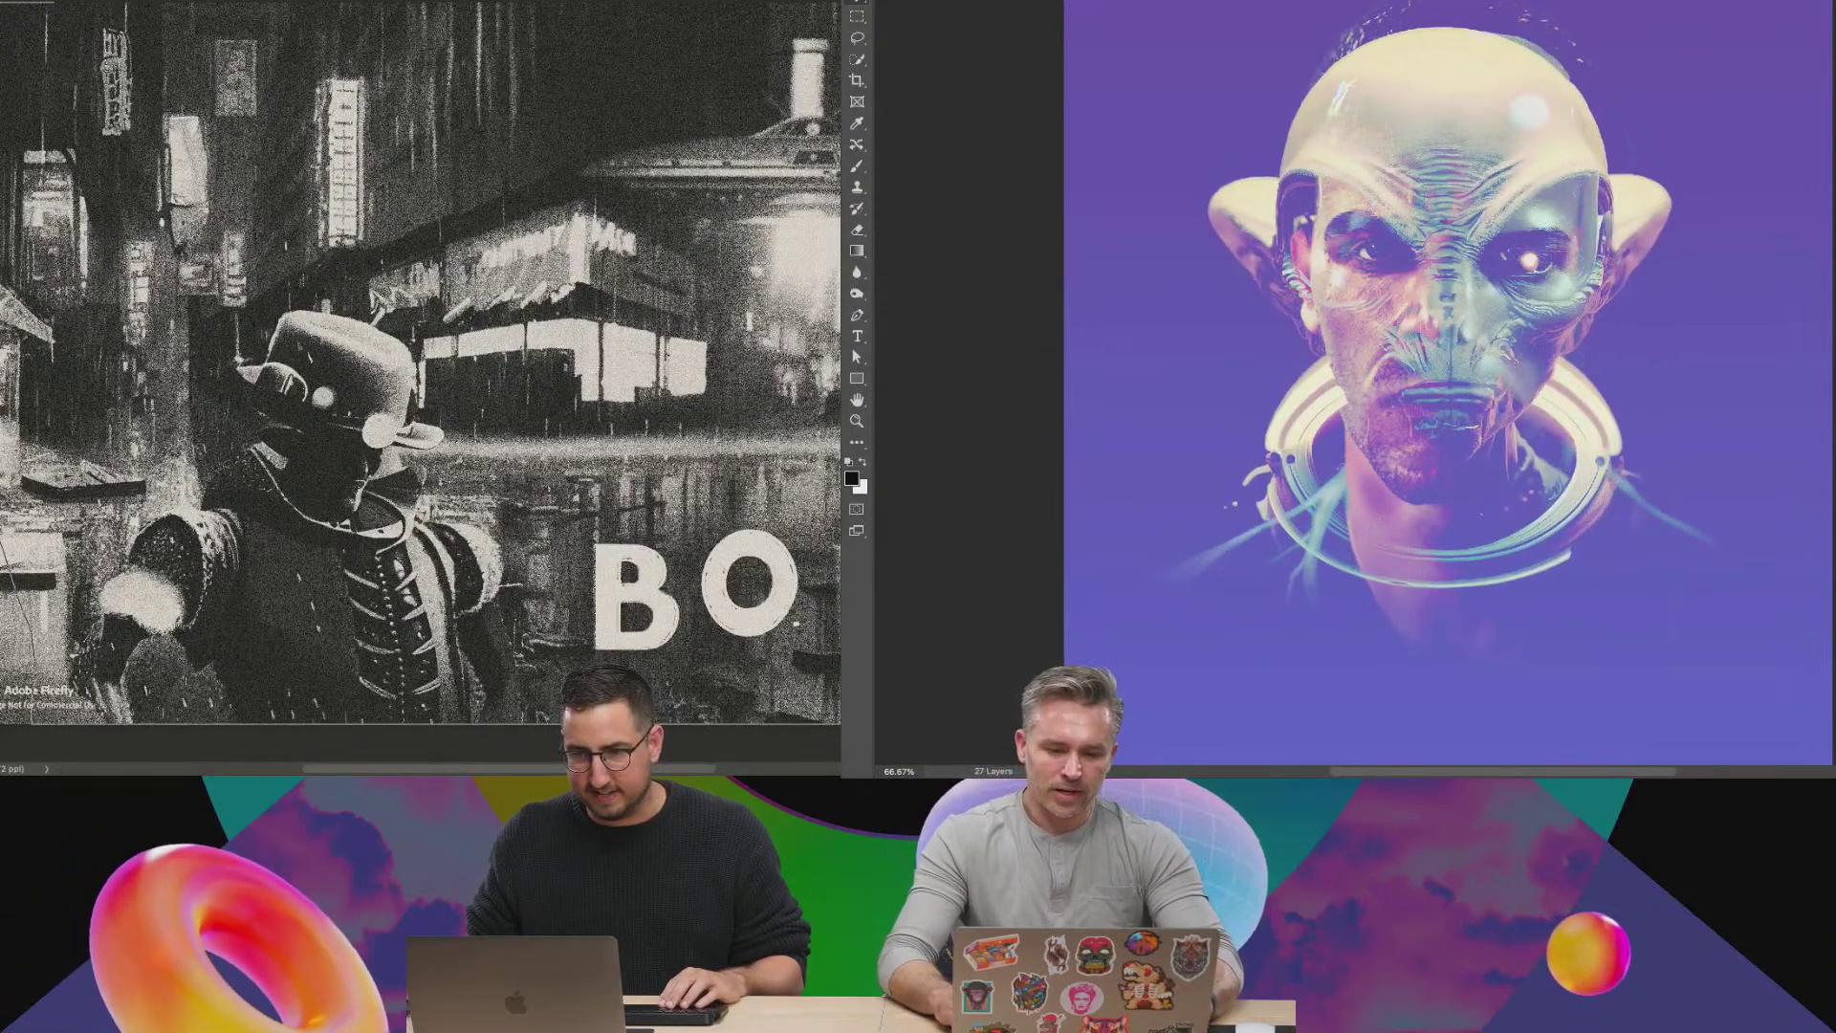
pyautogui.moveTo(9, 4); pyautogui.dragTo(837, 722)
pyautogui.rightClick(611, 84)
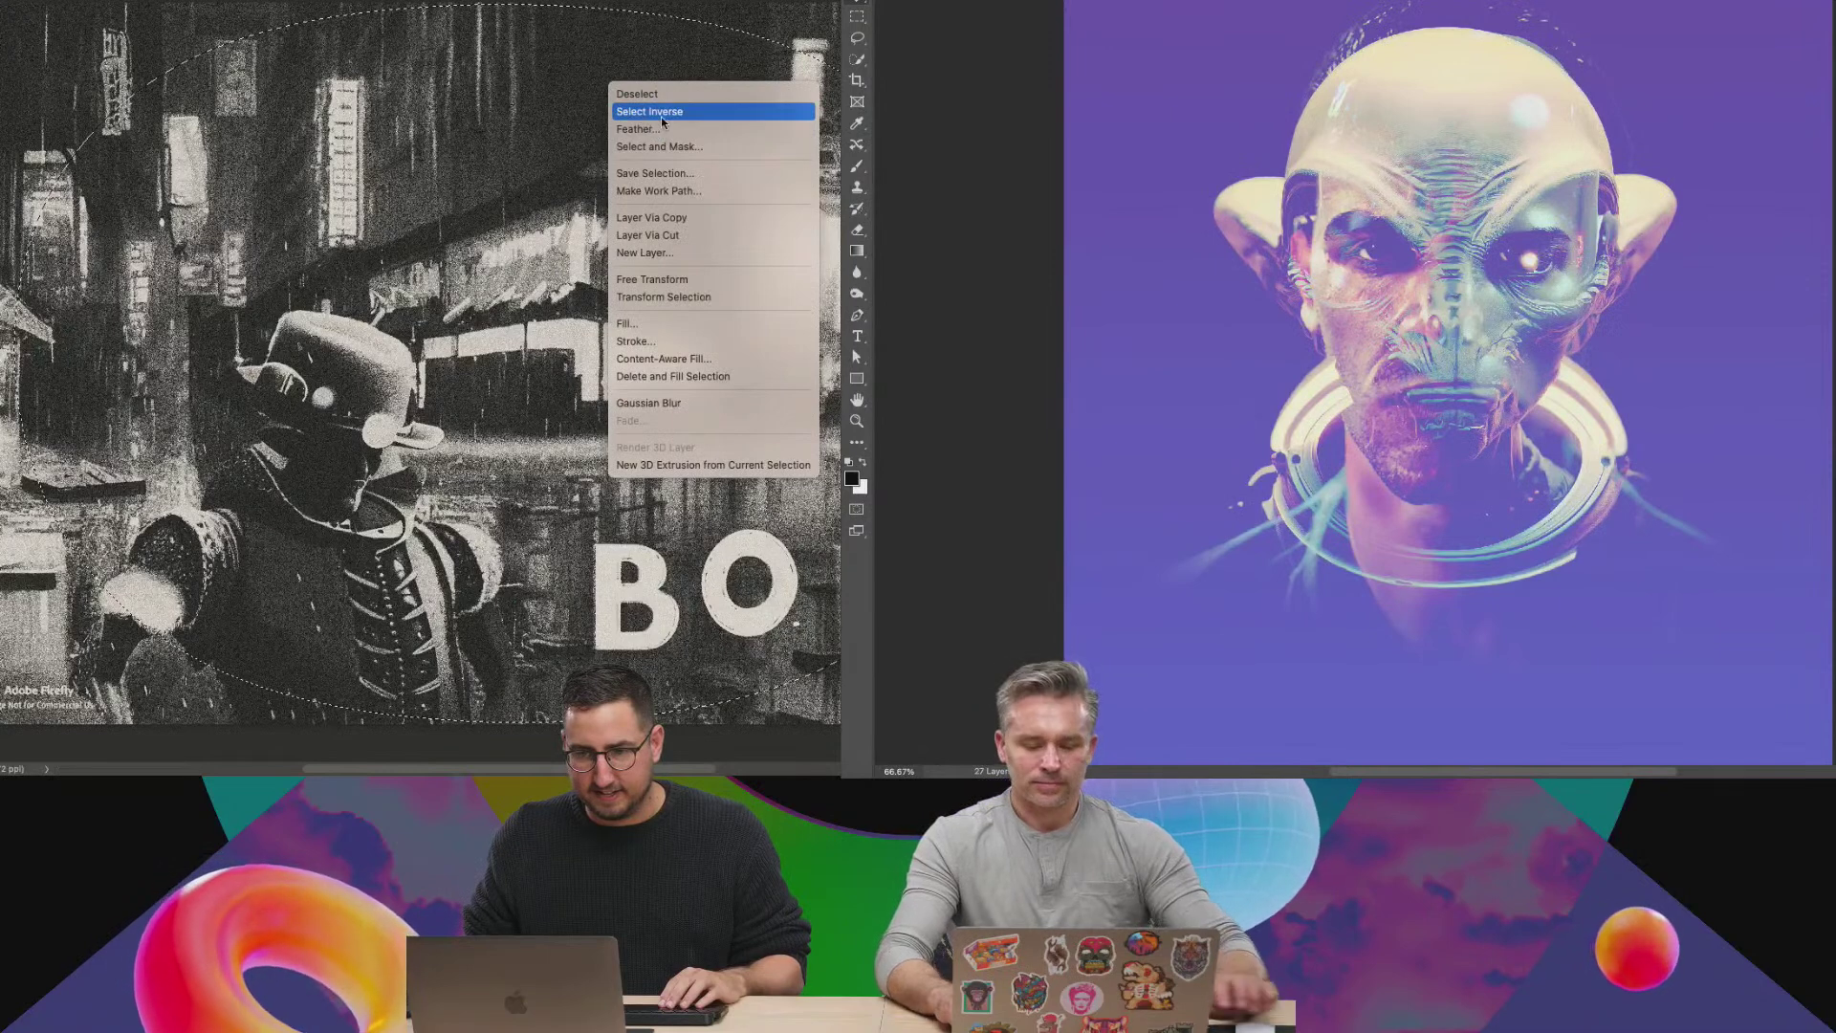
pyautogui.press('Escape')
pyautogui.press('super+0')
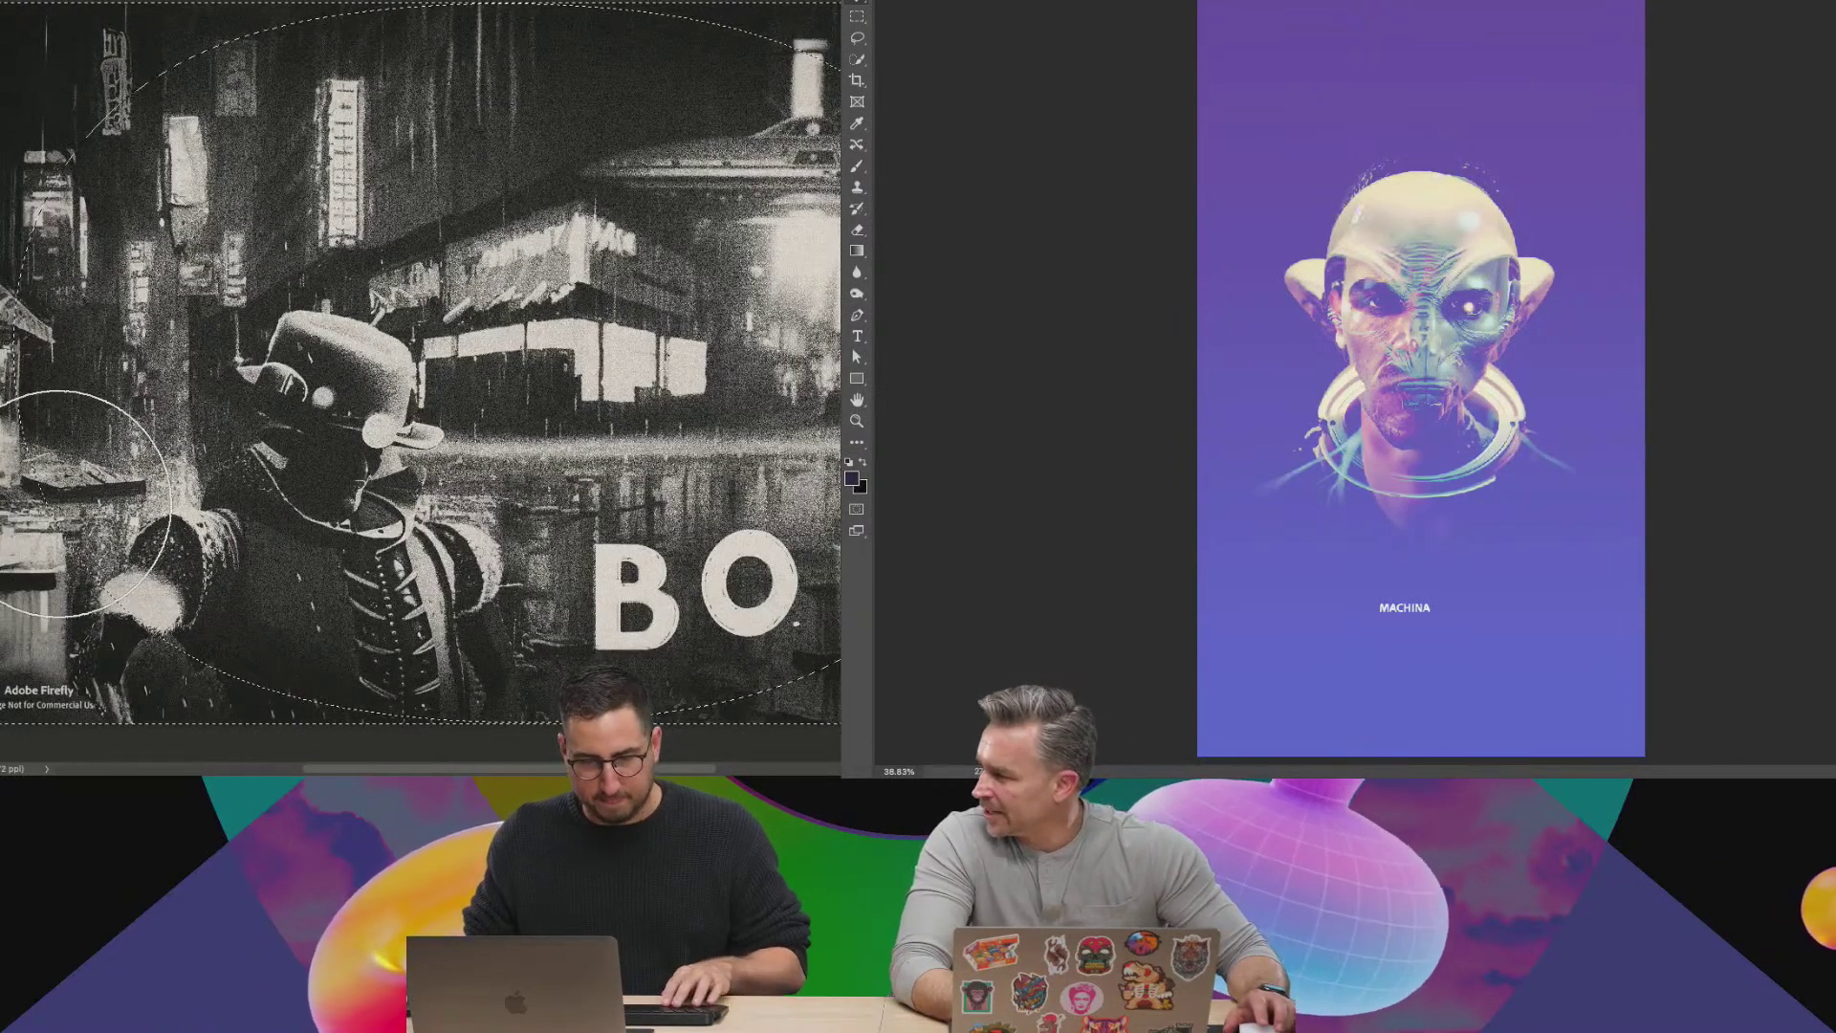
pyautogui.hotkey('ctrl', 'd')
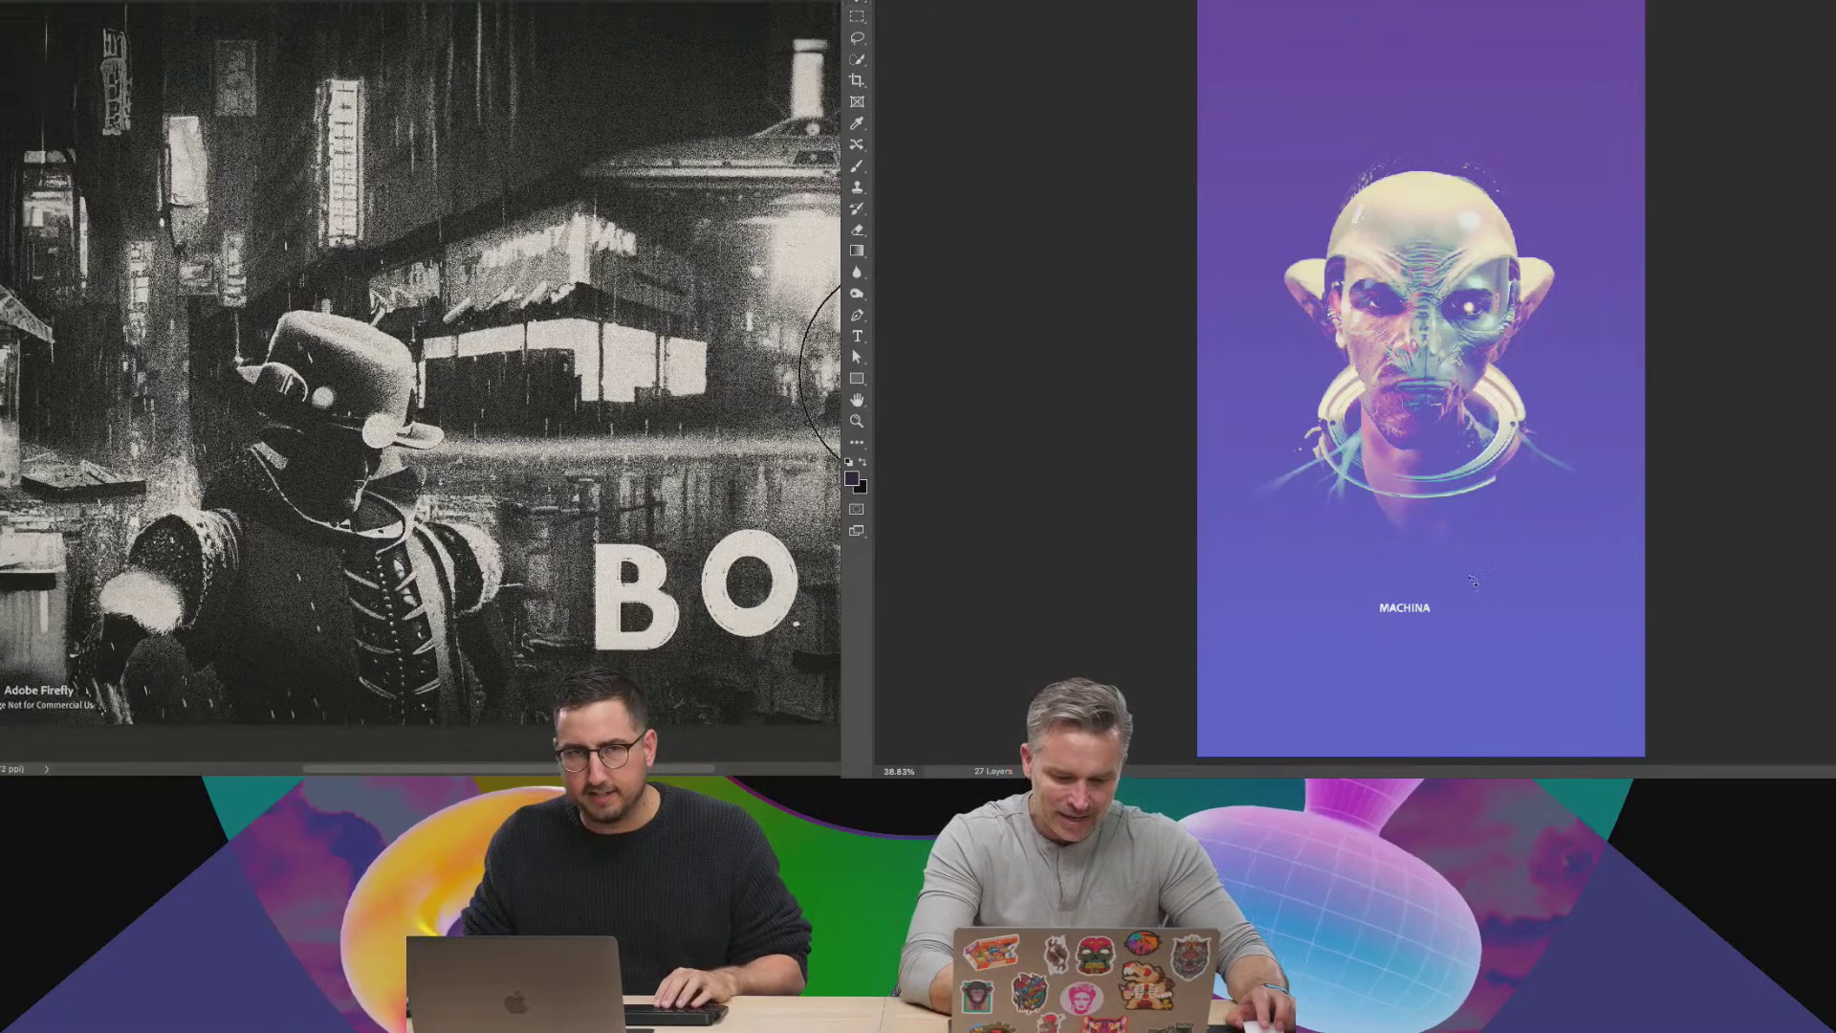
# Enlarge the MACHINA title below the alien's collar and add a small separate text reading DEUX above it on the poster's left.
pyautogui.moveTo(1433, 601); pyautogui.dragTo(1594, 481)
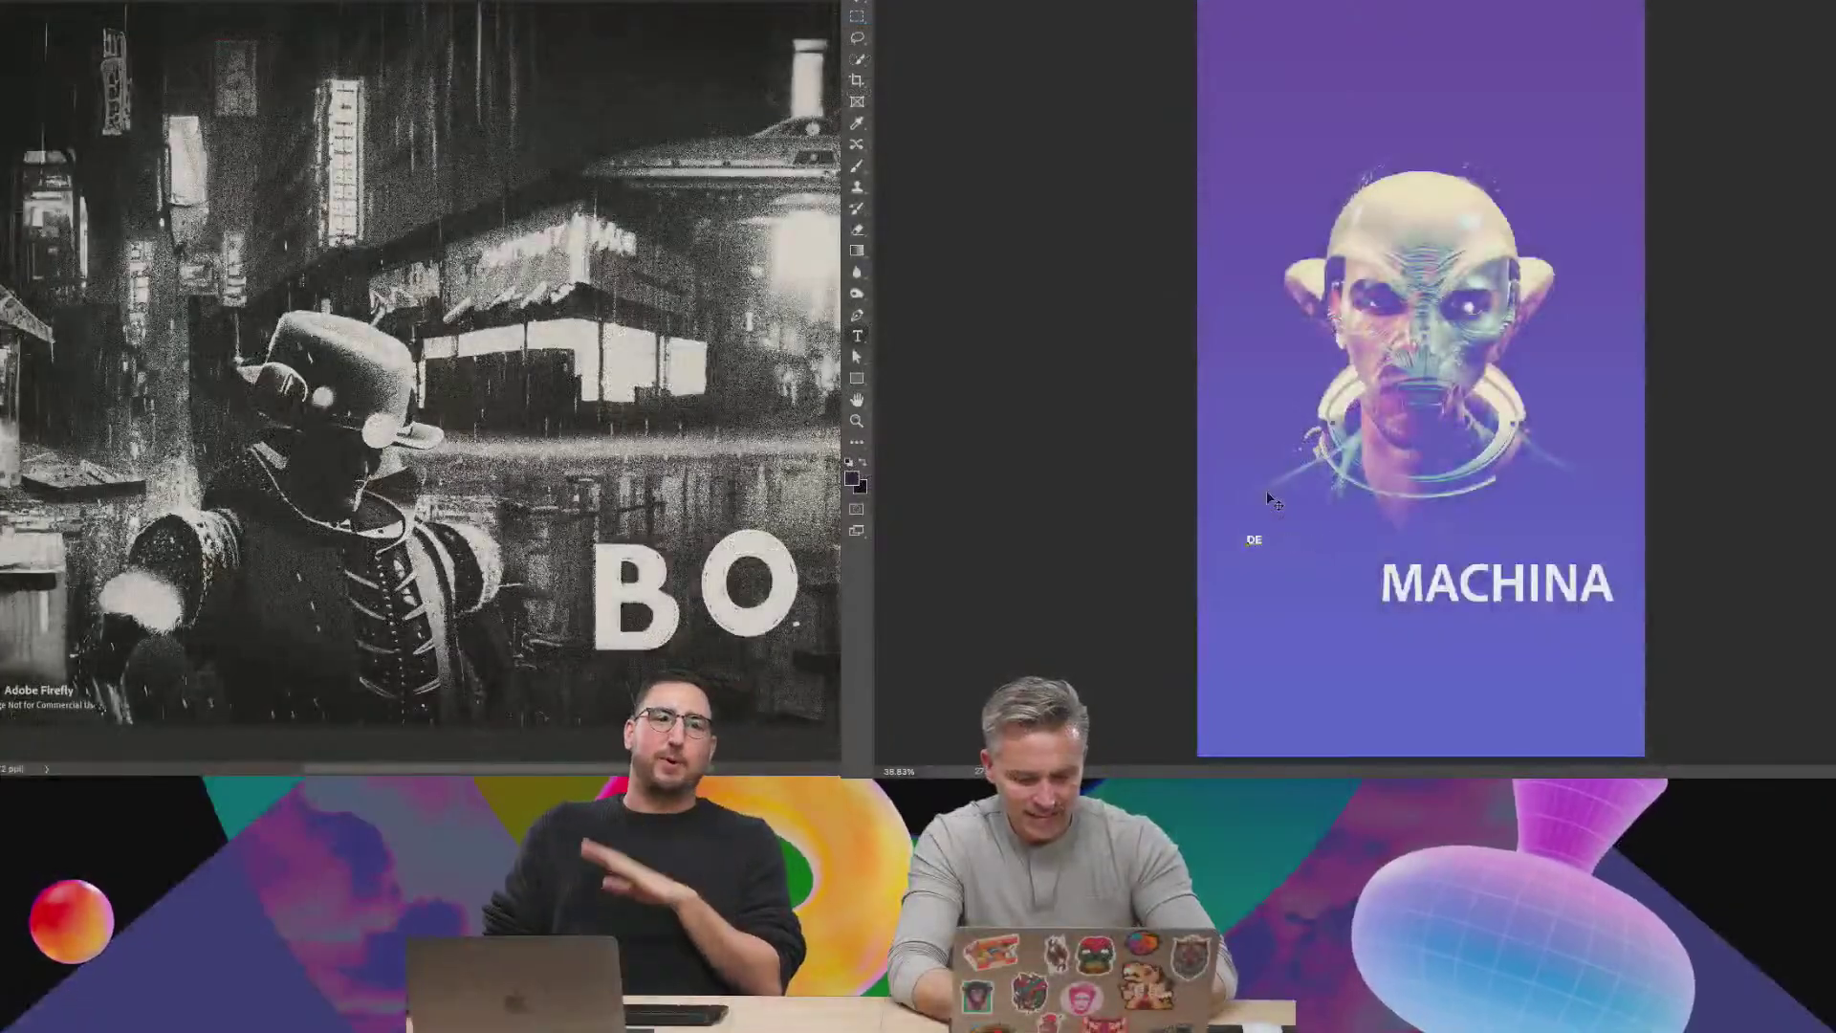
pyautogui.write('X')
pyautogui.press('super+minus')
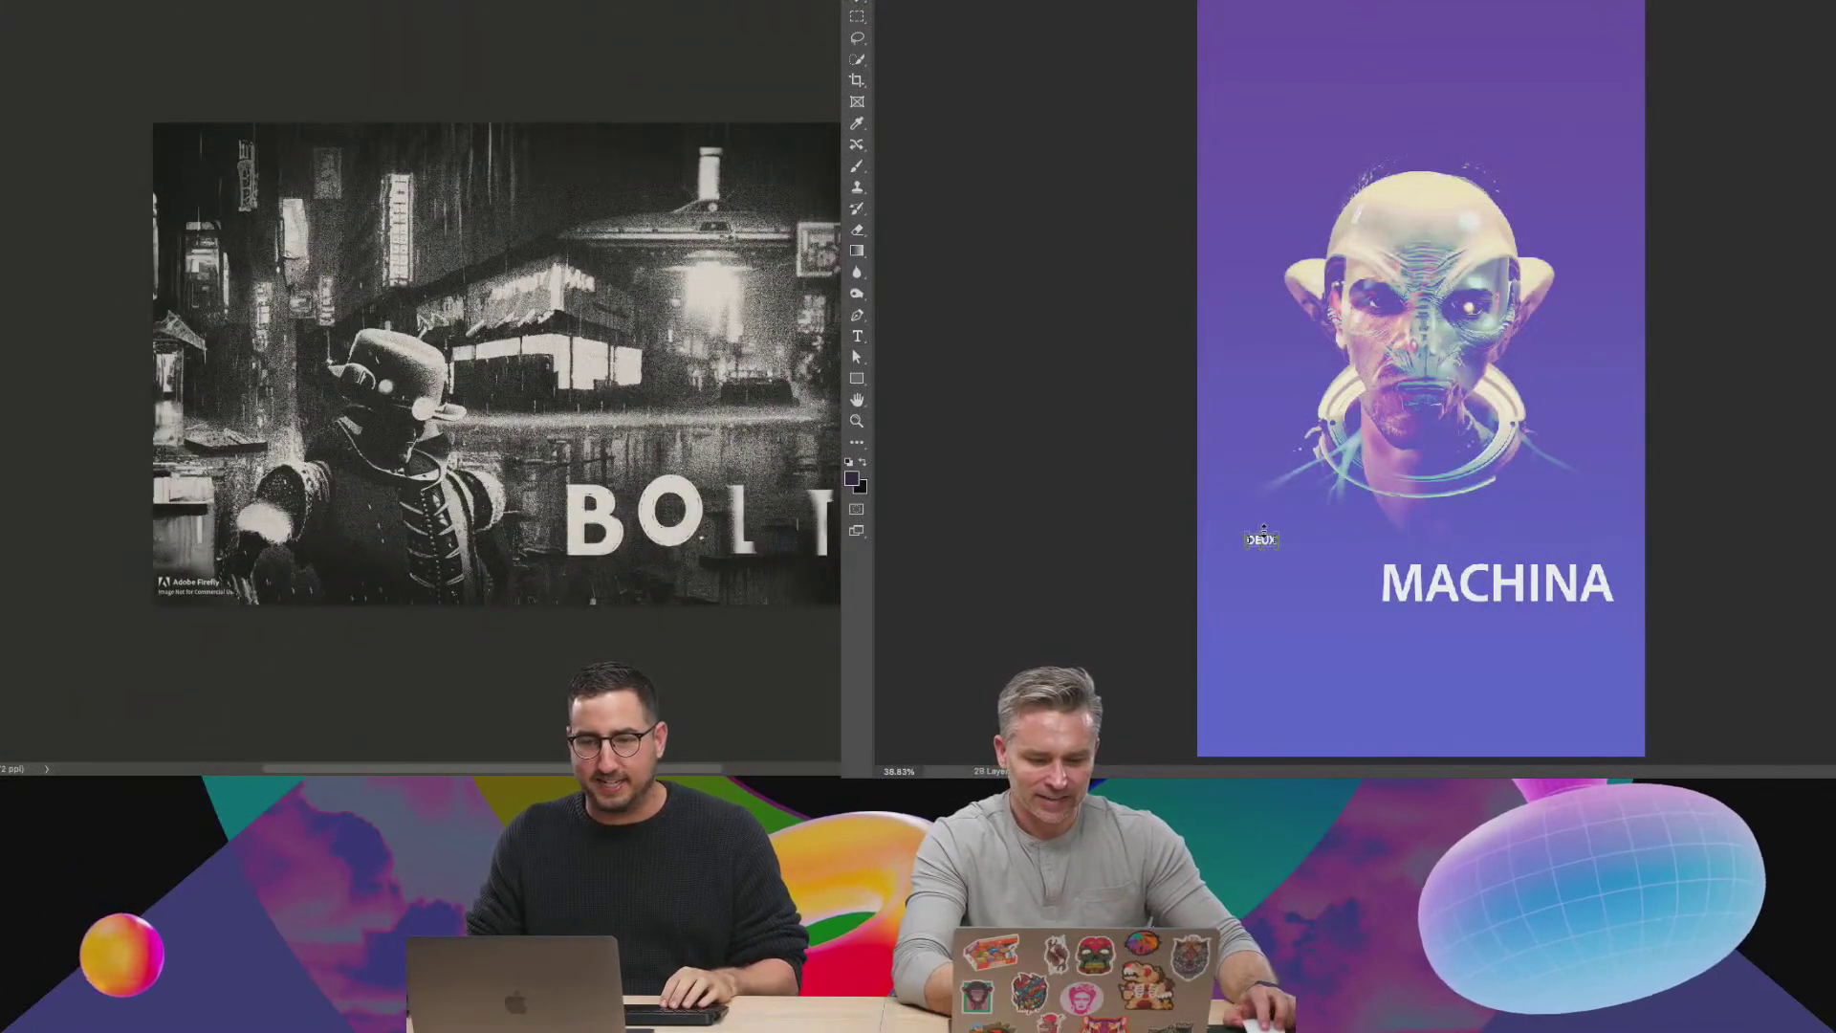